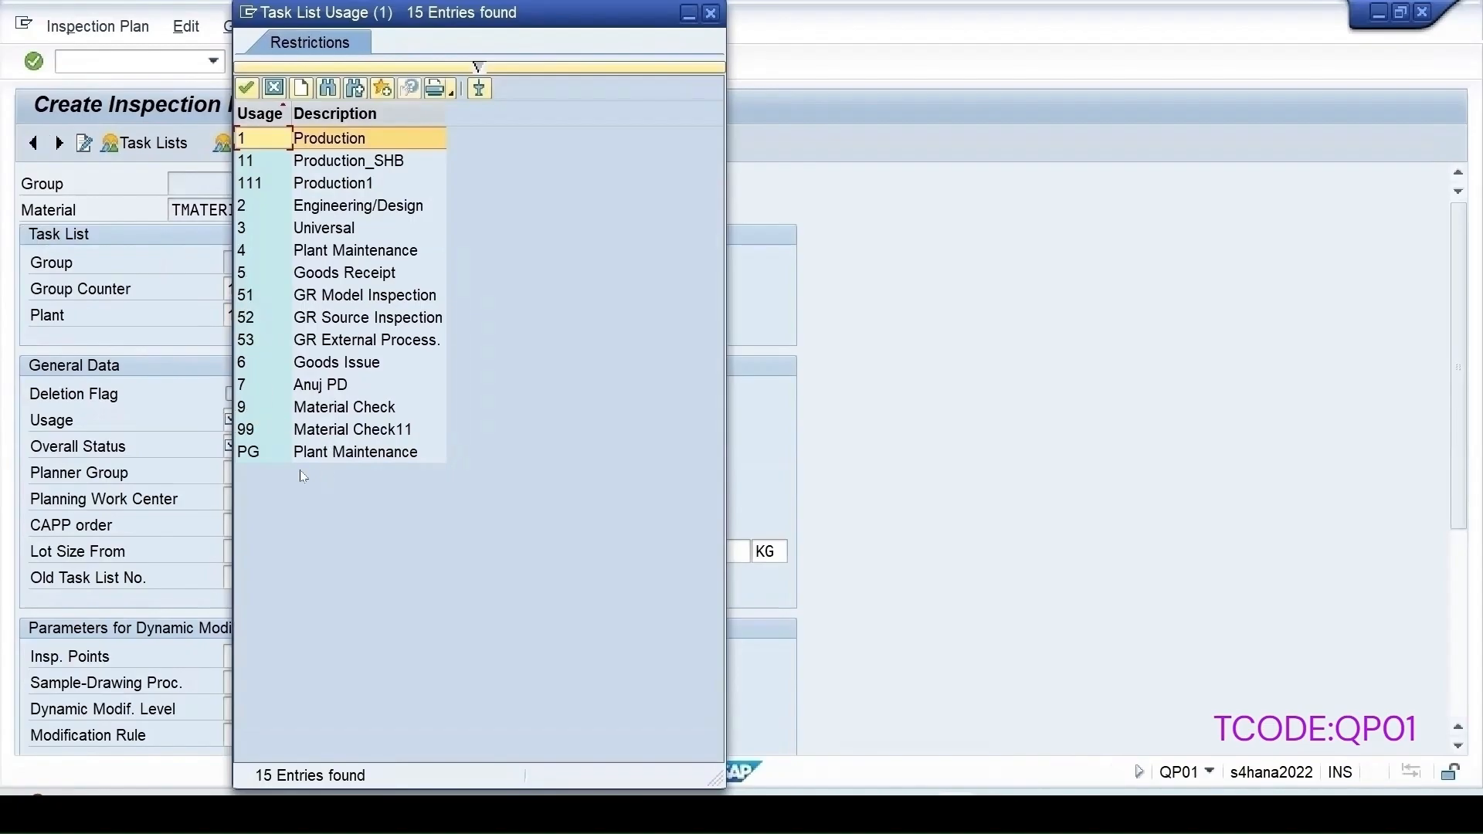
- Set the inspection plan header's usage to 9 (Material Check) and its overall status to 4 (Released (General))
double_click(313, 409)
left_click(237, 448)
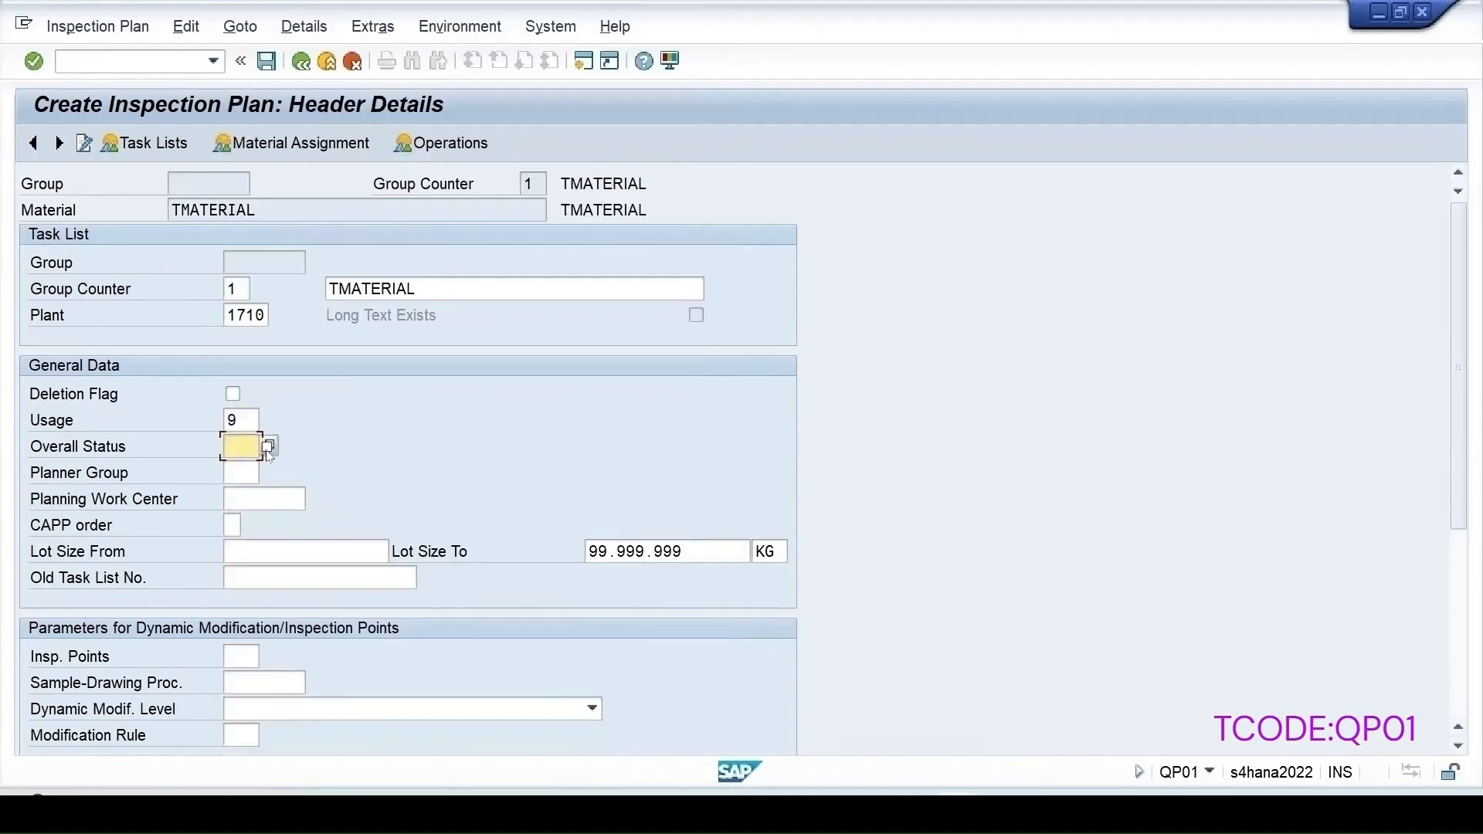
left_click(267, 446)
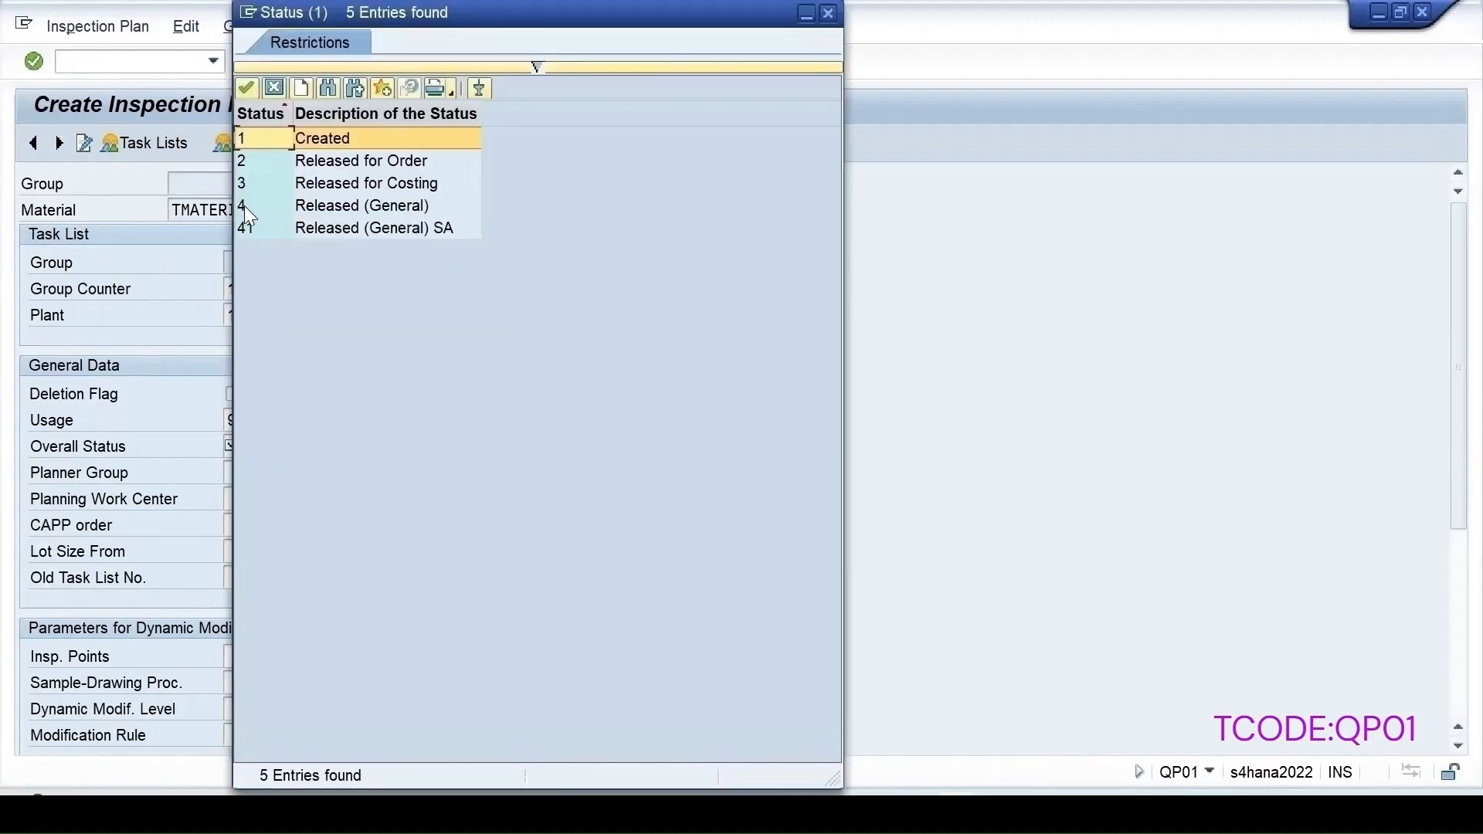
double_click(244, 203)
- Set the header's inspection points to 200, Inspection point for sample
left_click(230, 652)
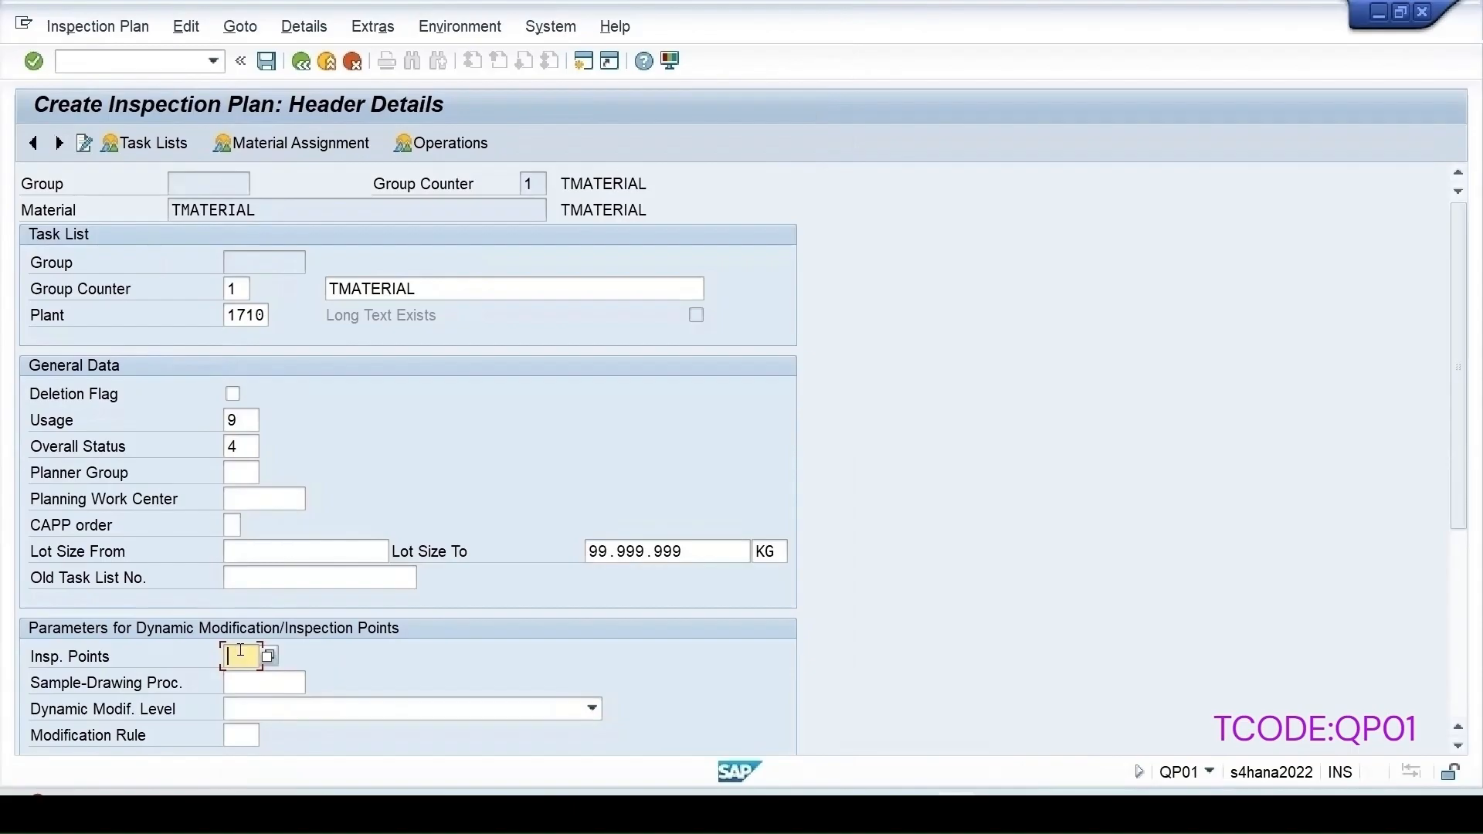
left_click(268, 655)
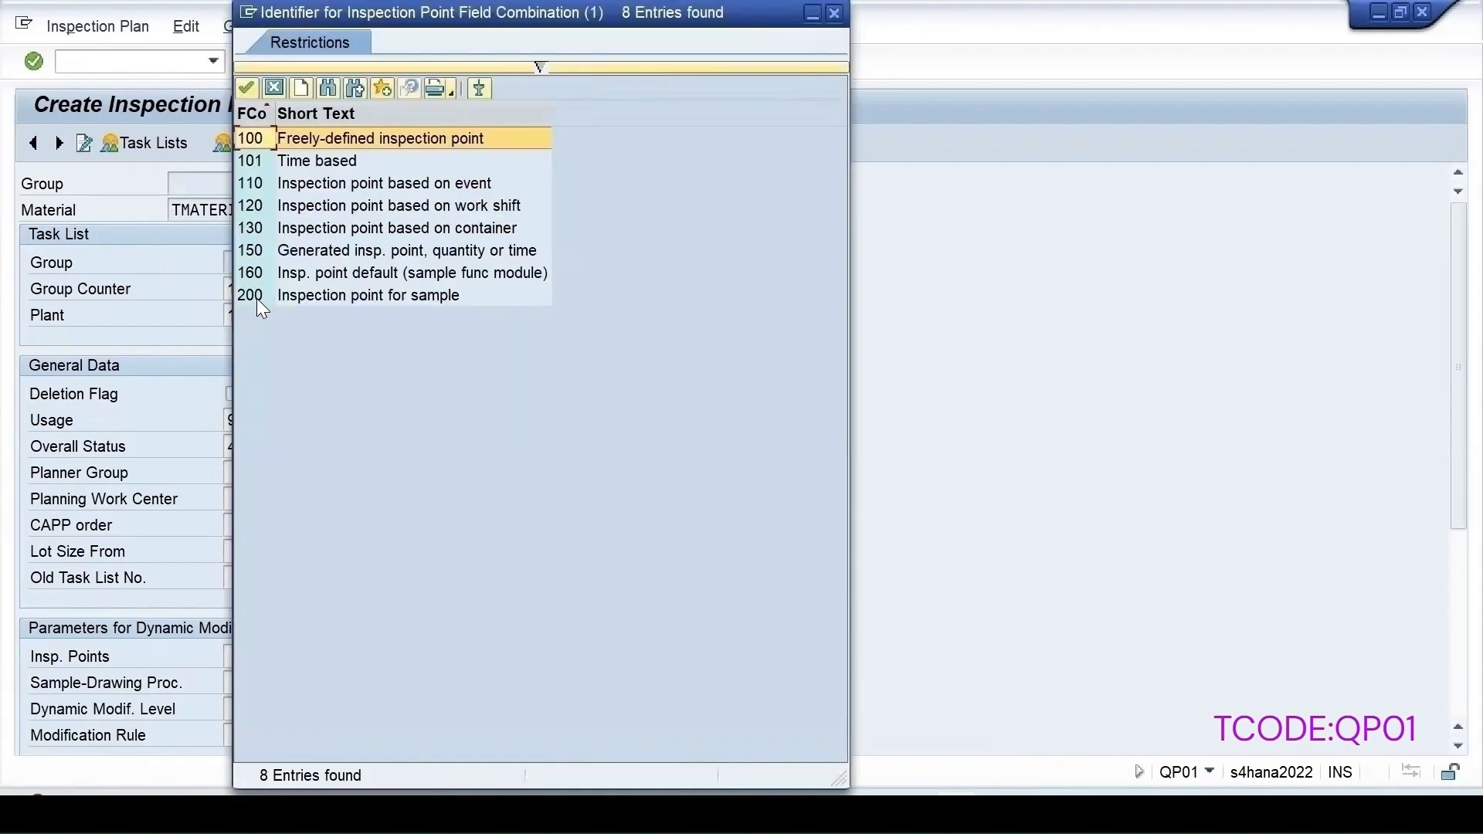
double_click(386, 298)
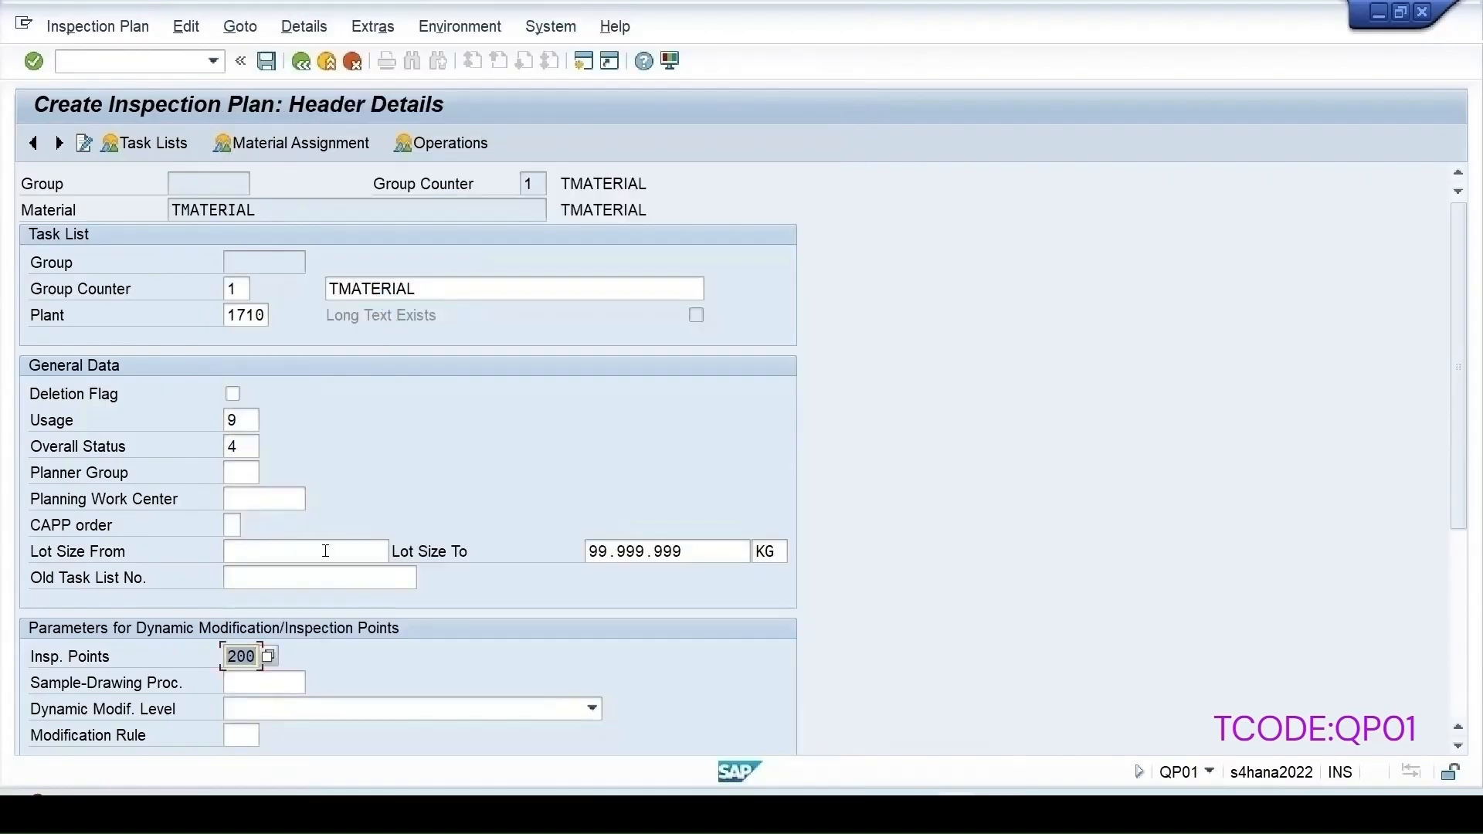
key("Return")
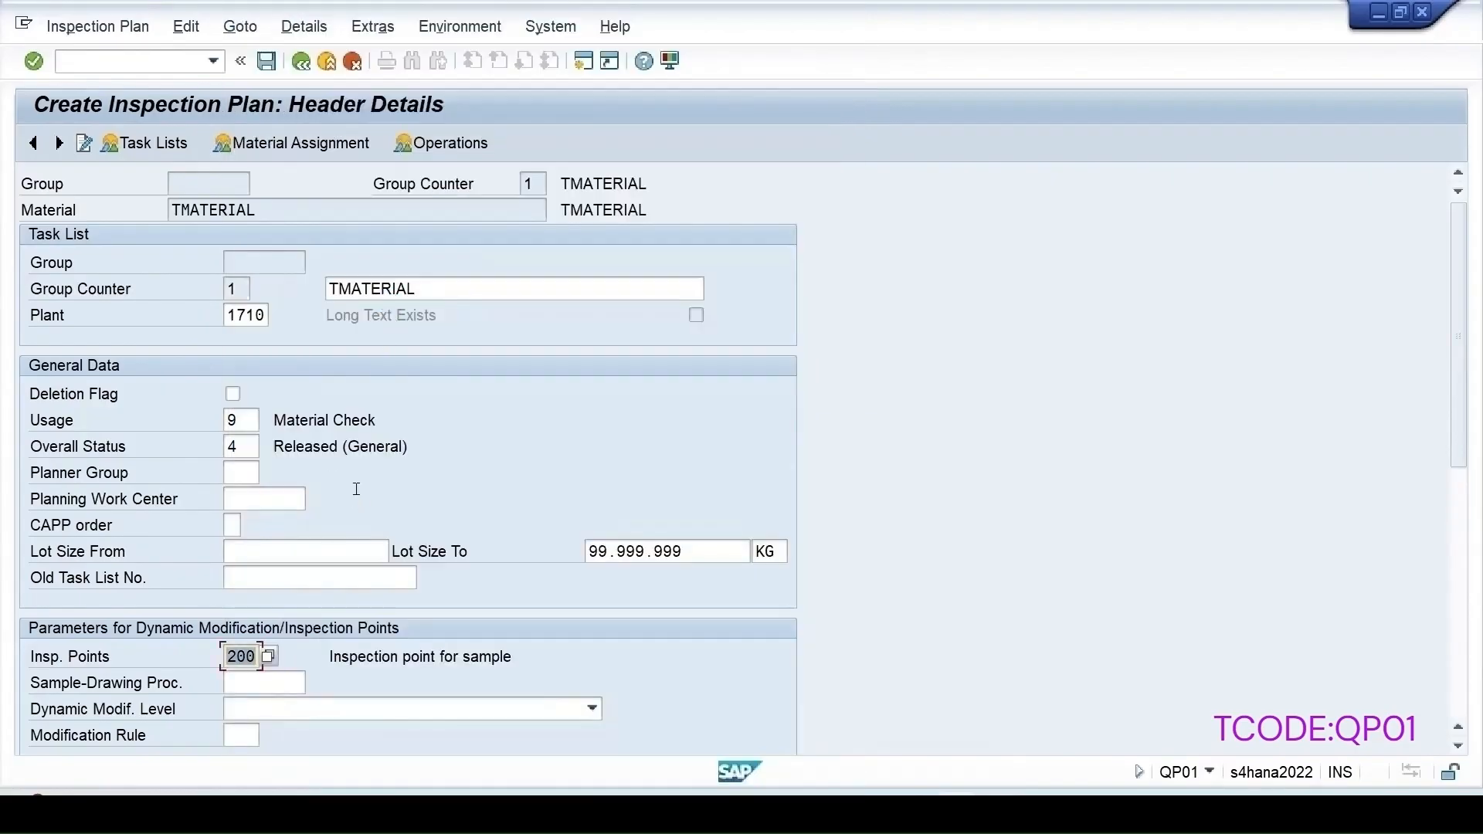
- Define operation 0010 in the plan with control key QM01 and the description Inspection
left_click(448, 144)
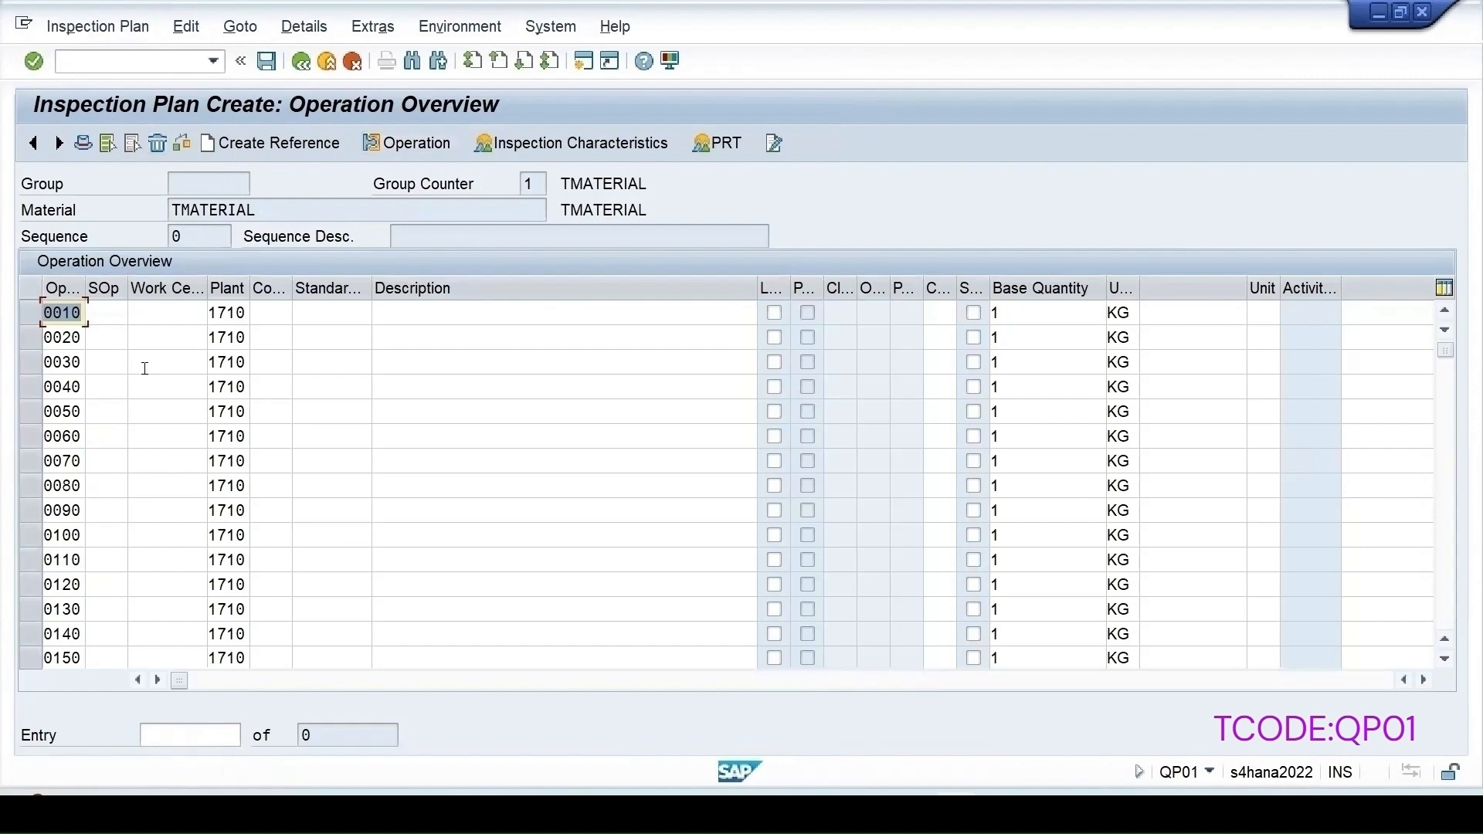
left_click(269, 312)
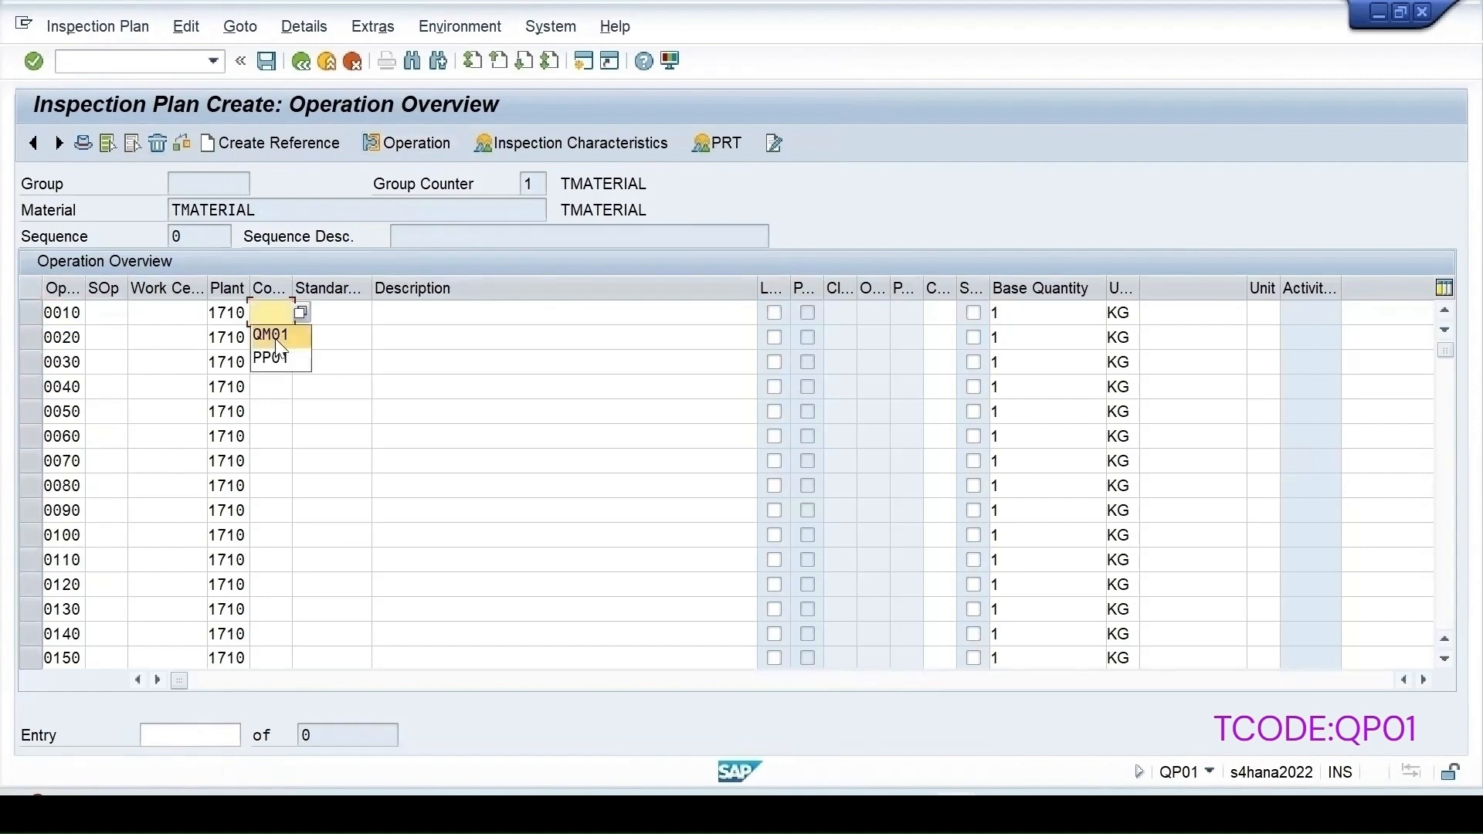
left_click(274, 335)
left_click(413, 312)
left_click(407, 337)
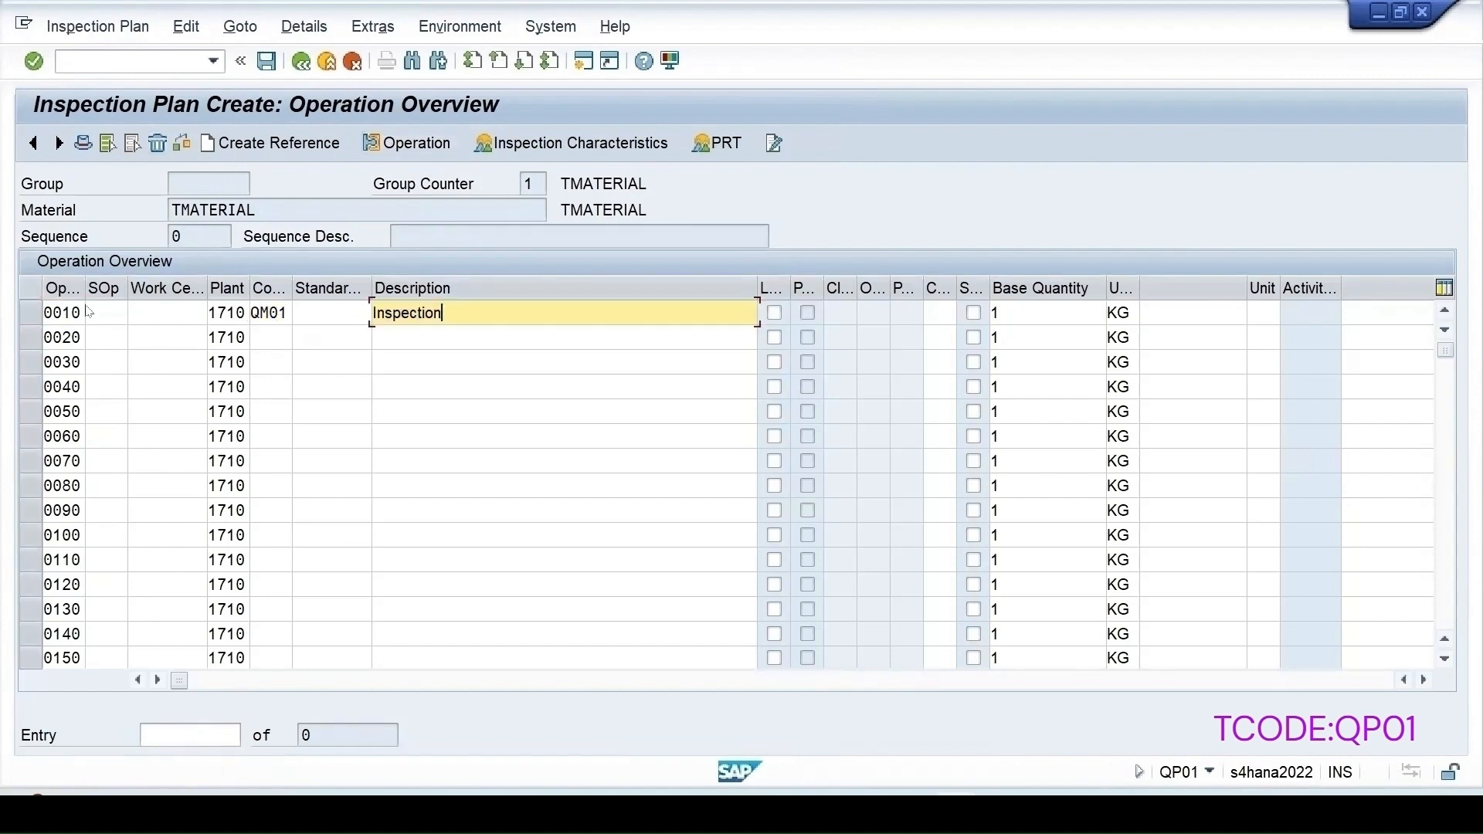
- Assign the master inspection characteristics T-S-Qual, TSUMQUAL and TSUMQUNT to operation 0010 as characteristics 10, 20 and 30
left_click(31, 312)
left_click(554, 143)
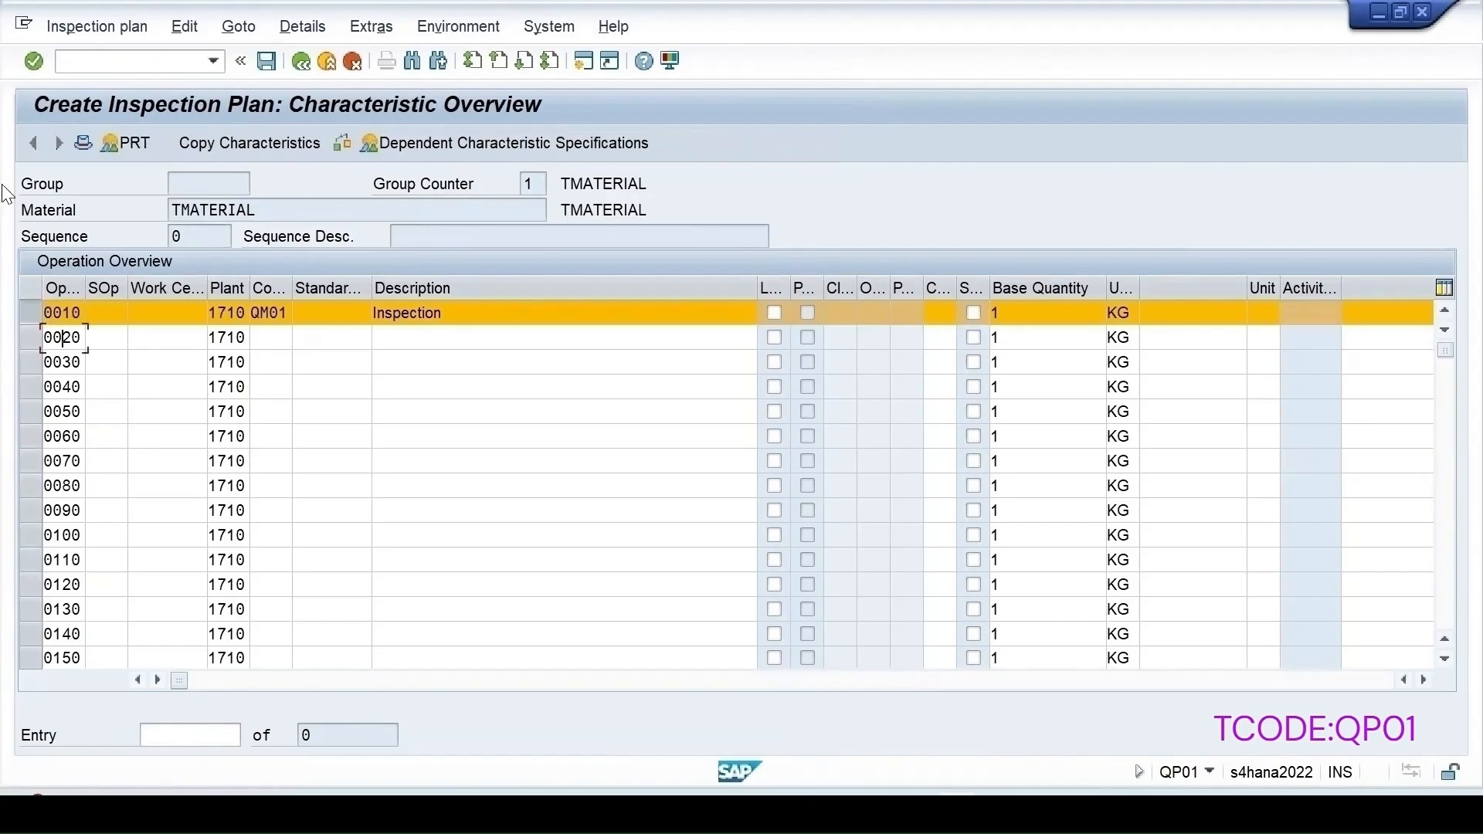
left_click(263, 340)
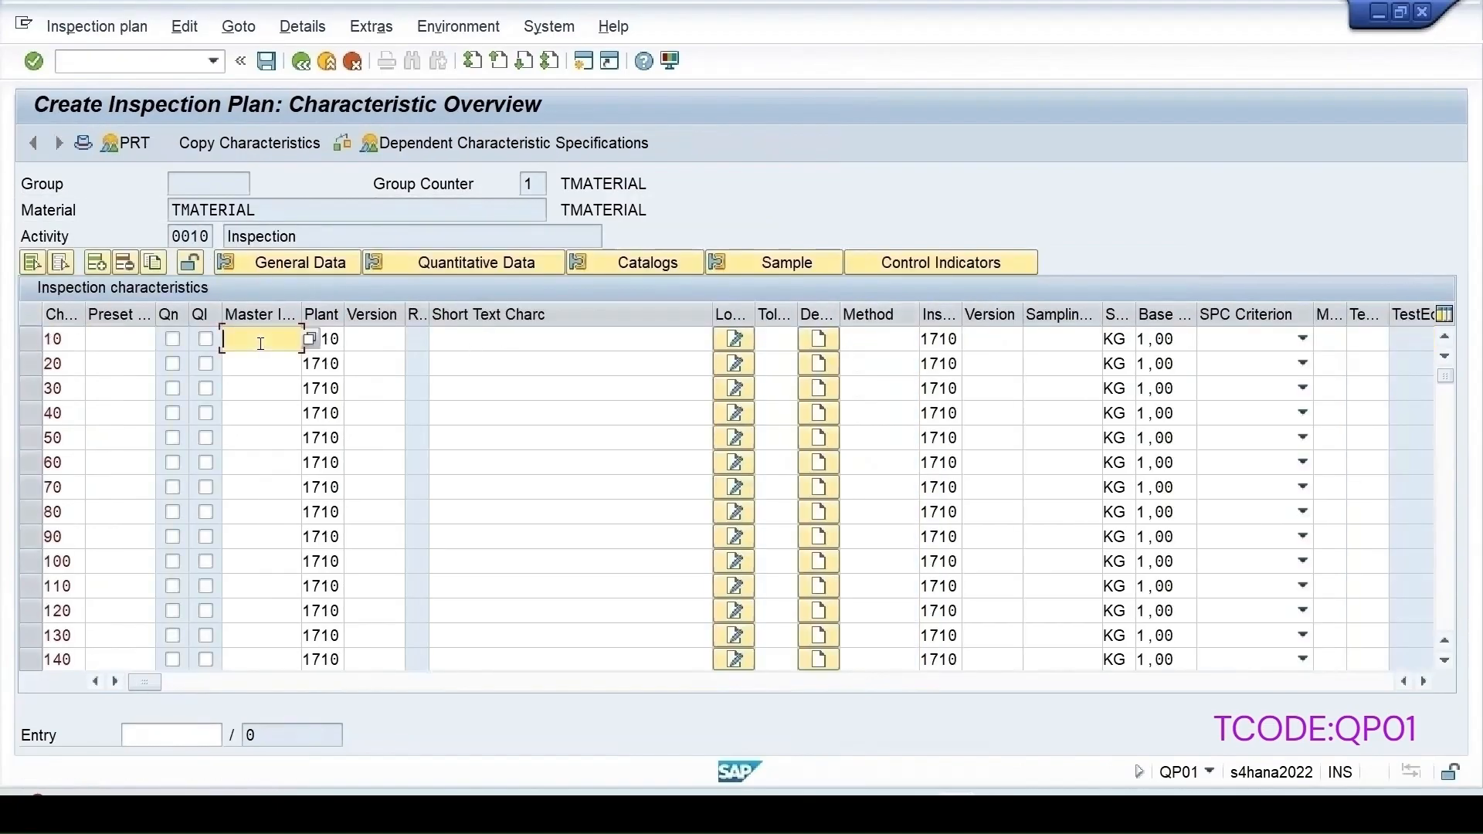
left_click(265, 367)
left_click(262, 363)
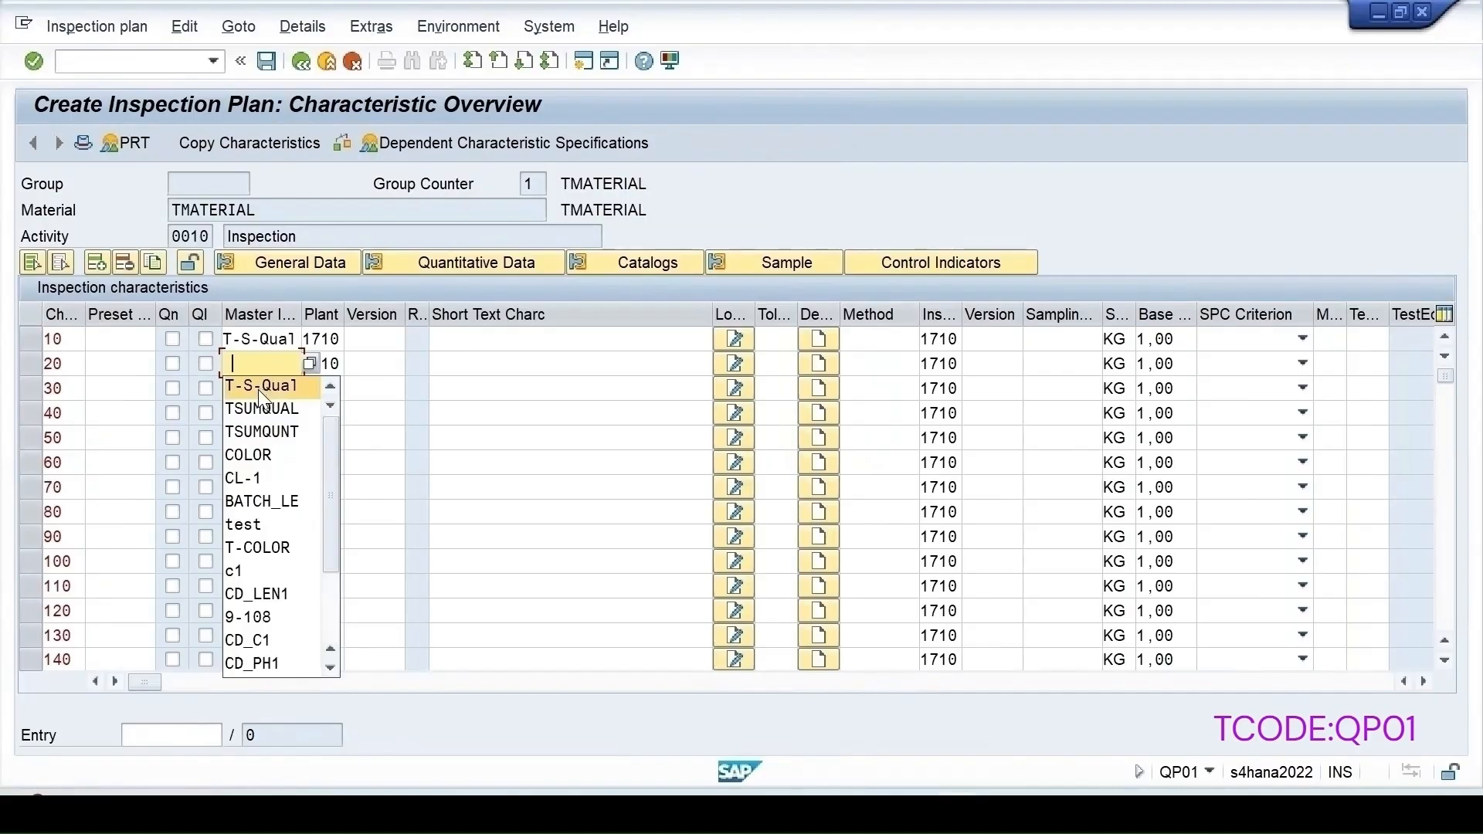
left_click(263, 409)
left_click(259, 388)
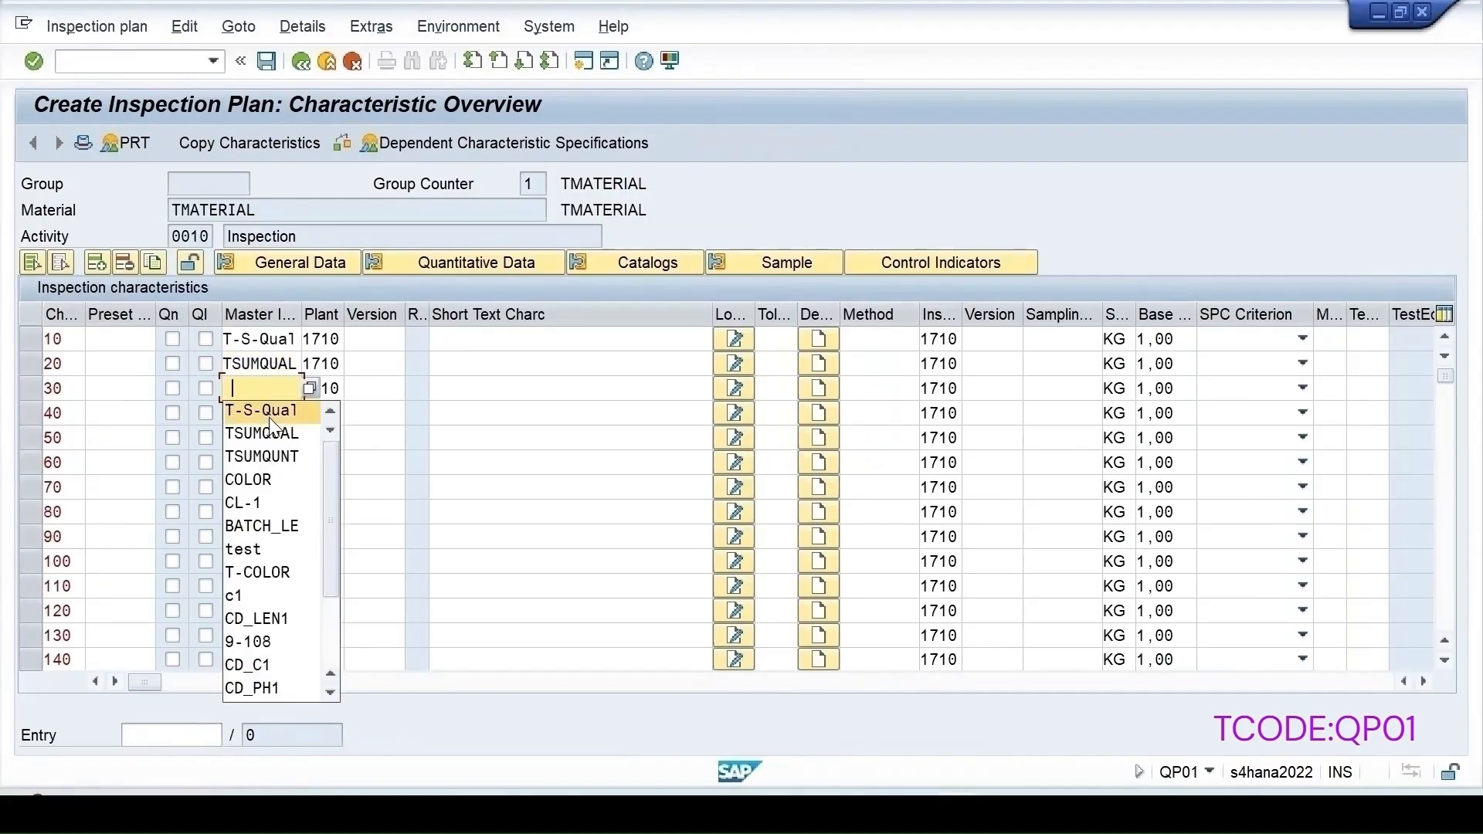
left_click(262, 456)
key("Return")
- Assign sampling procedure SM-SINGR to characteristic 10, T-Single-QualMIC
key("F4")
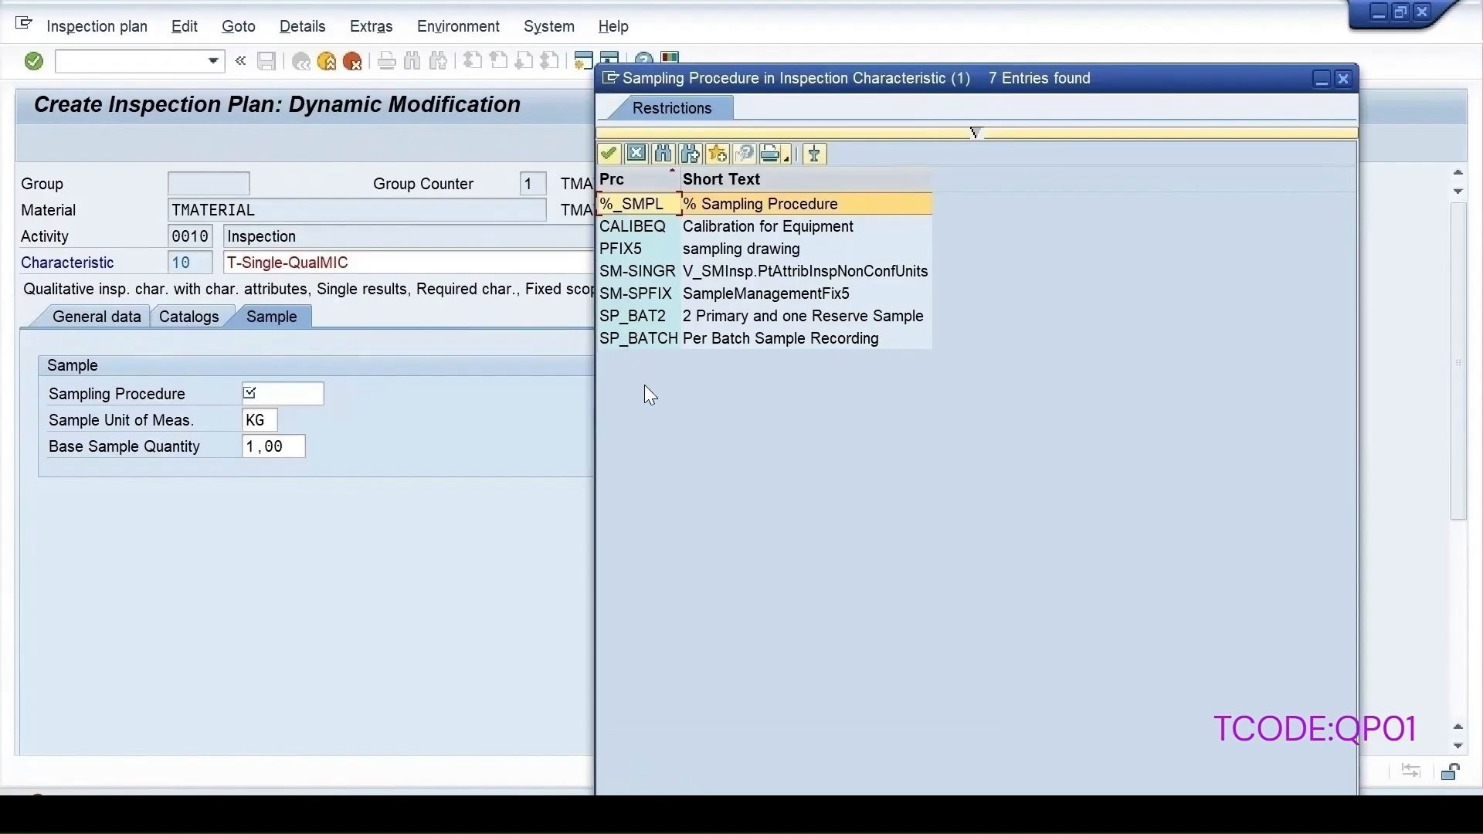
double_click(744, 271)
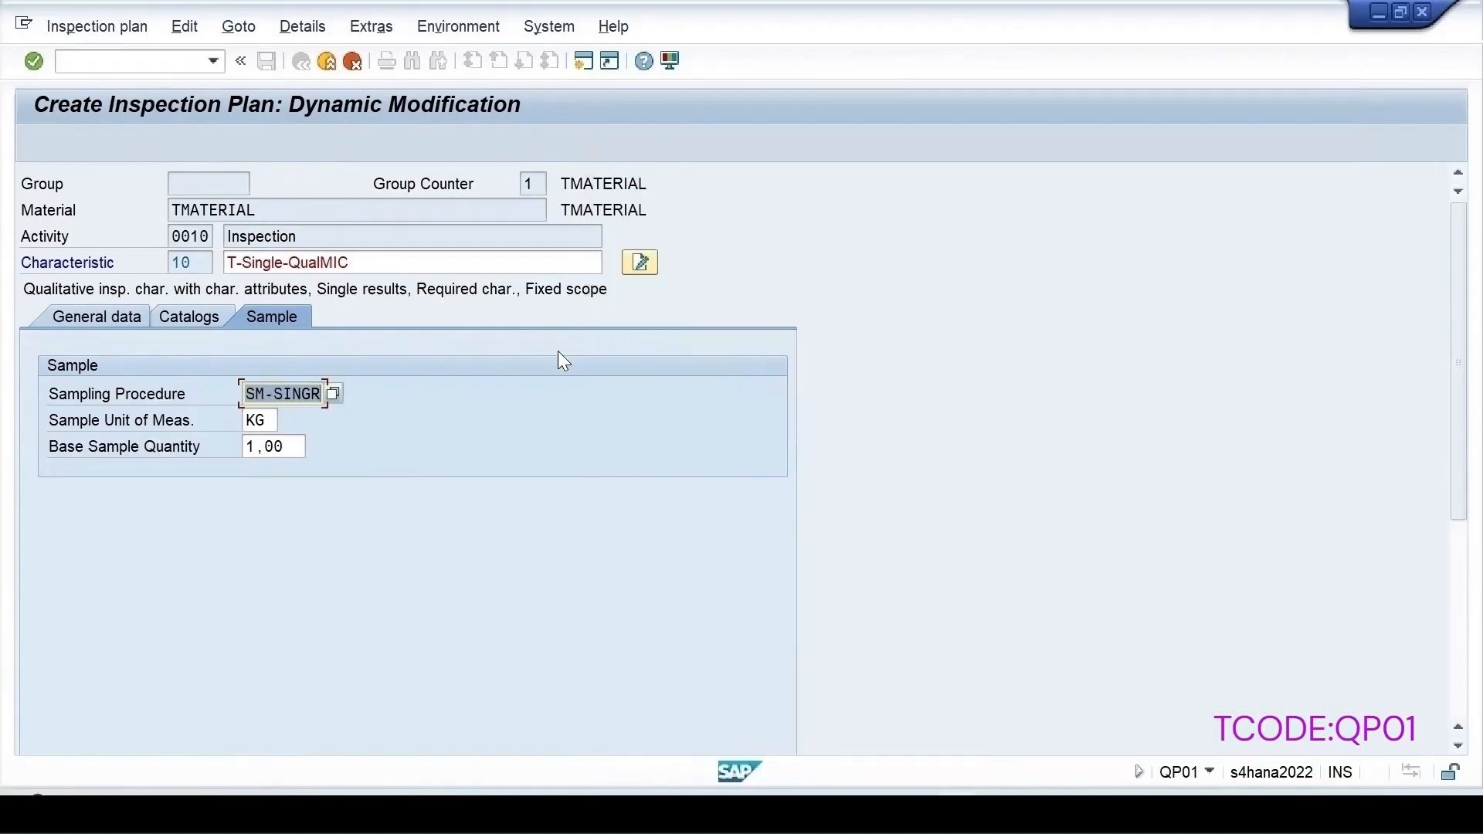
key("Return")
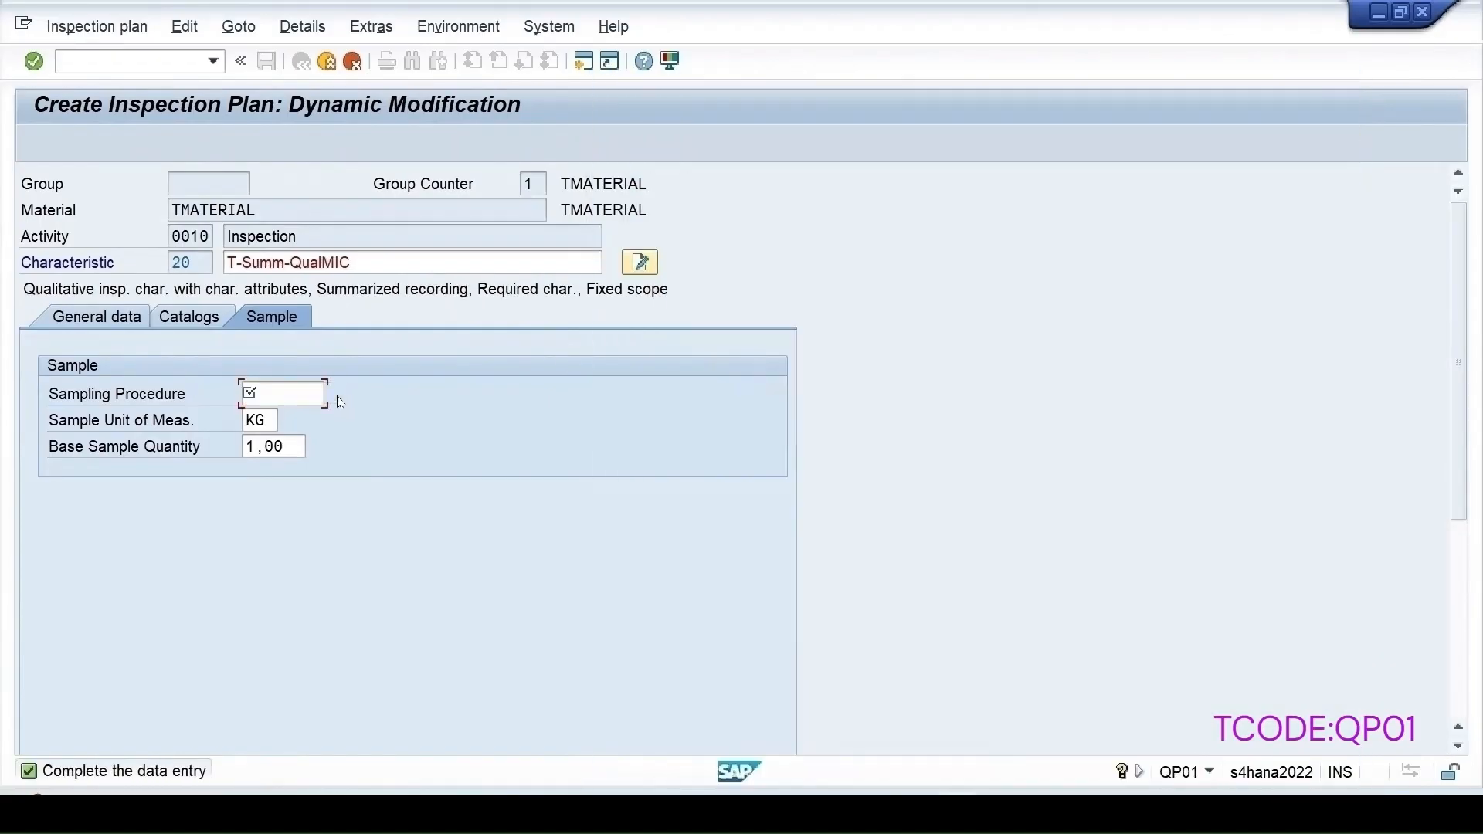
- Assign sampling procedure SM-SUMQU to characteristic 20, T-Summ-QualMIC
key("F4")
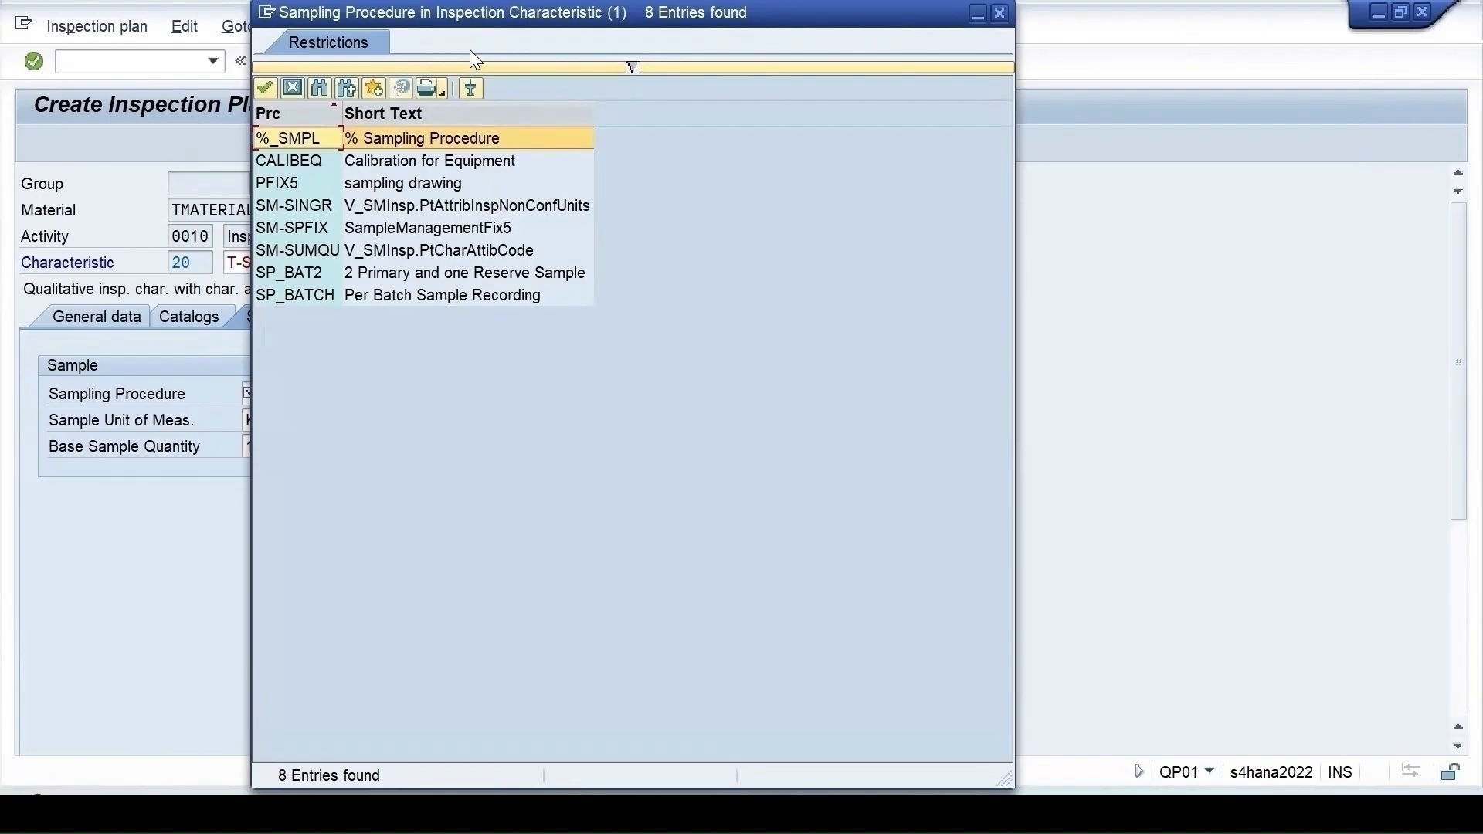
double_click(401, 249)
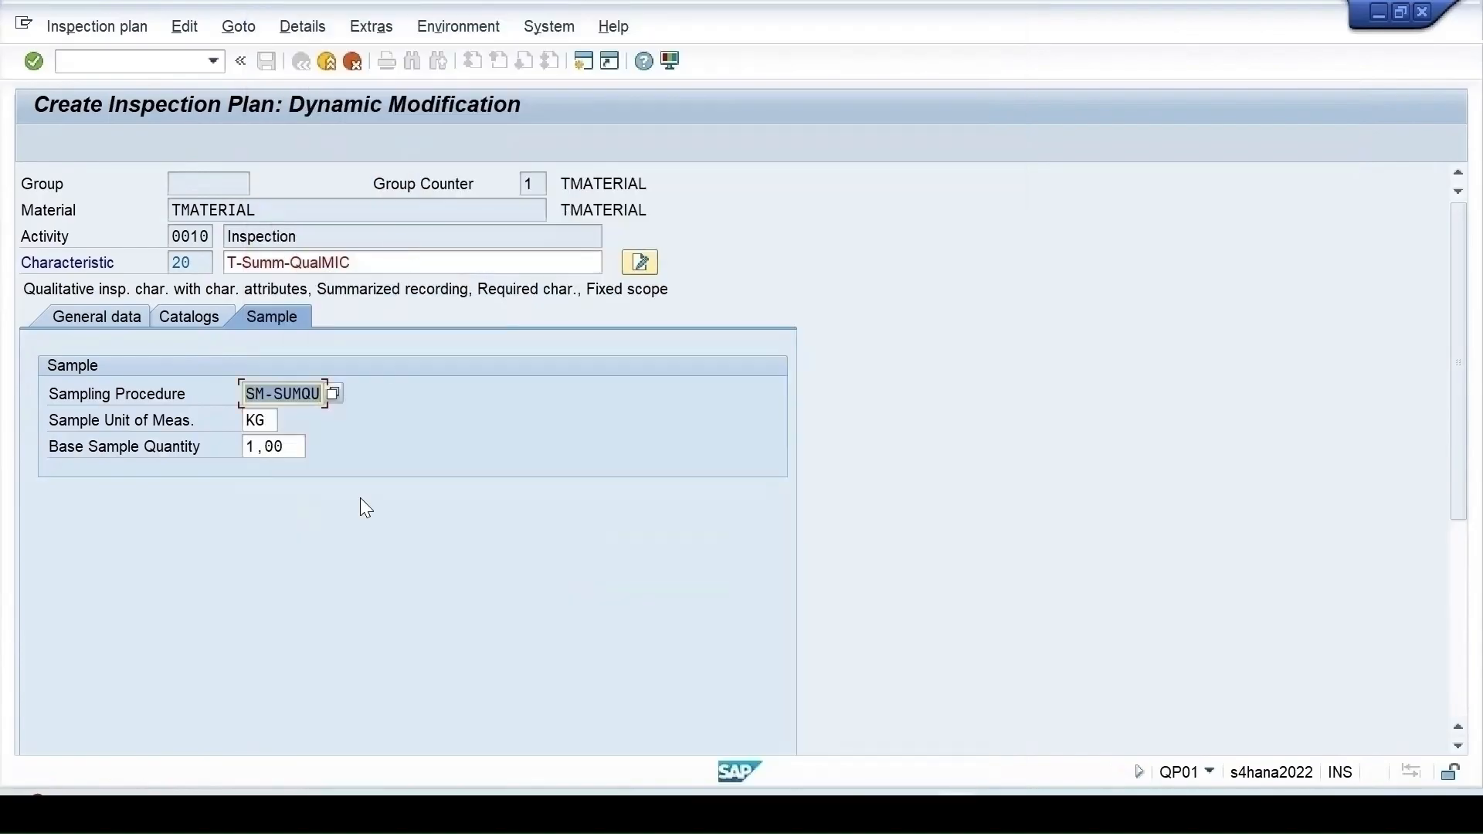
key("Return")
- Assign sampling procedure SM-SUMQT to characteristic 30, T-Summ-QuantMIC
key("F4")
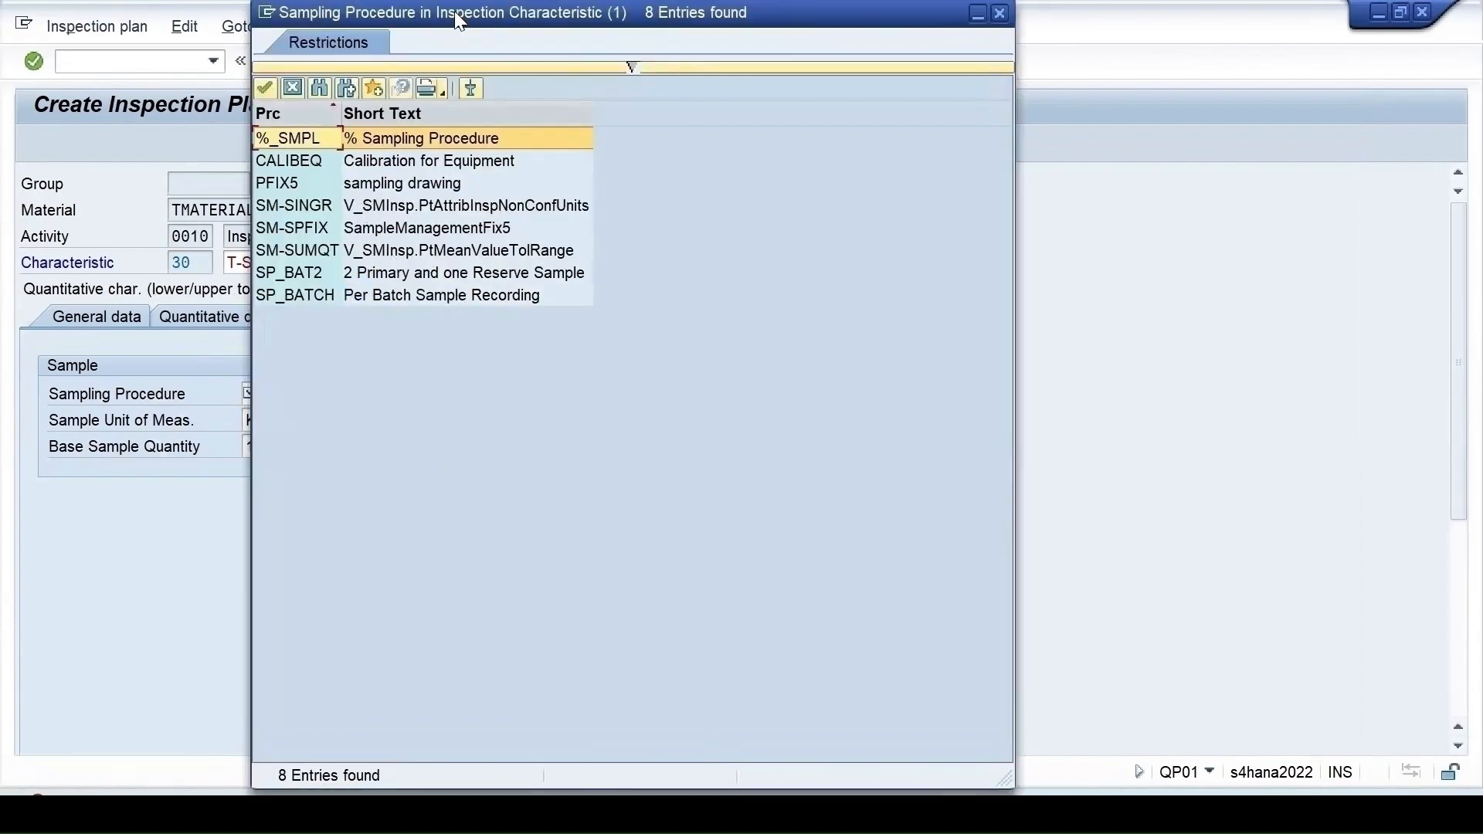
left_click_drag(454, 10, 781, 53)
double_click(777, 300)
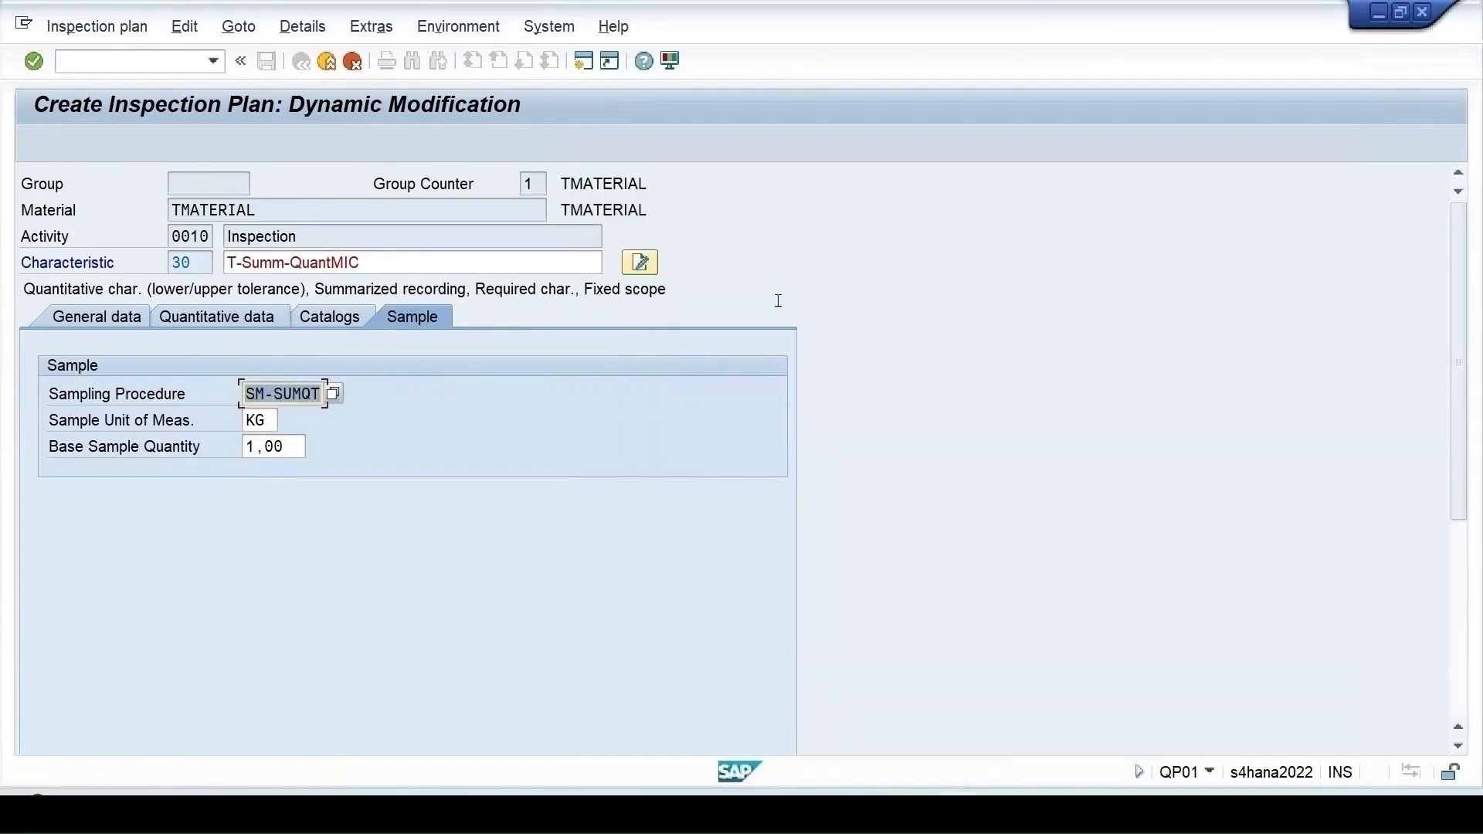
key("Return")
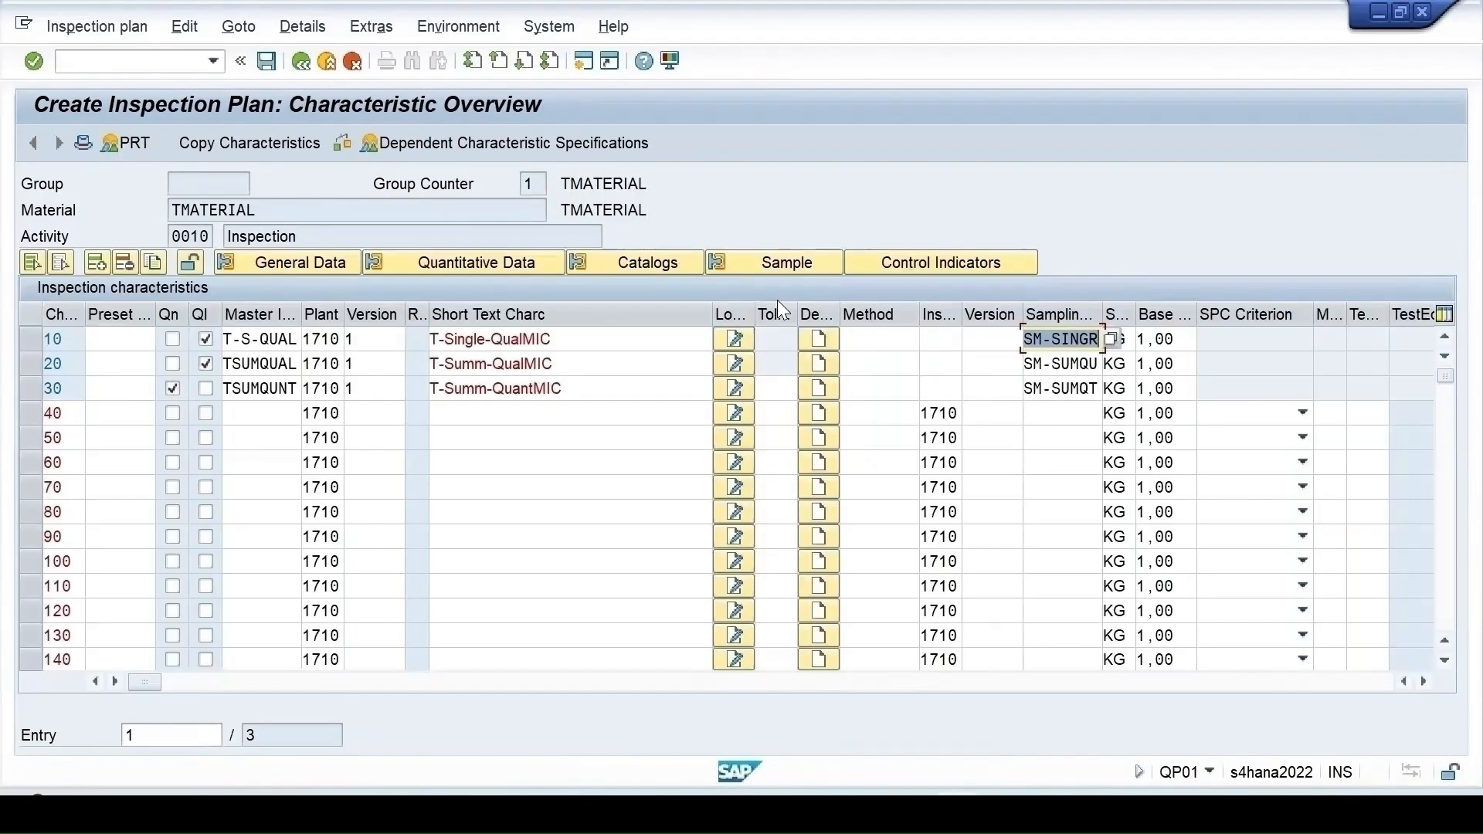
- Run the consistency check on the inspection plan and save the plan
left_click(339, 142)
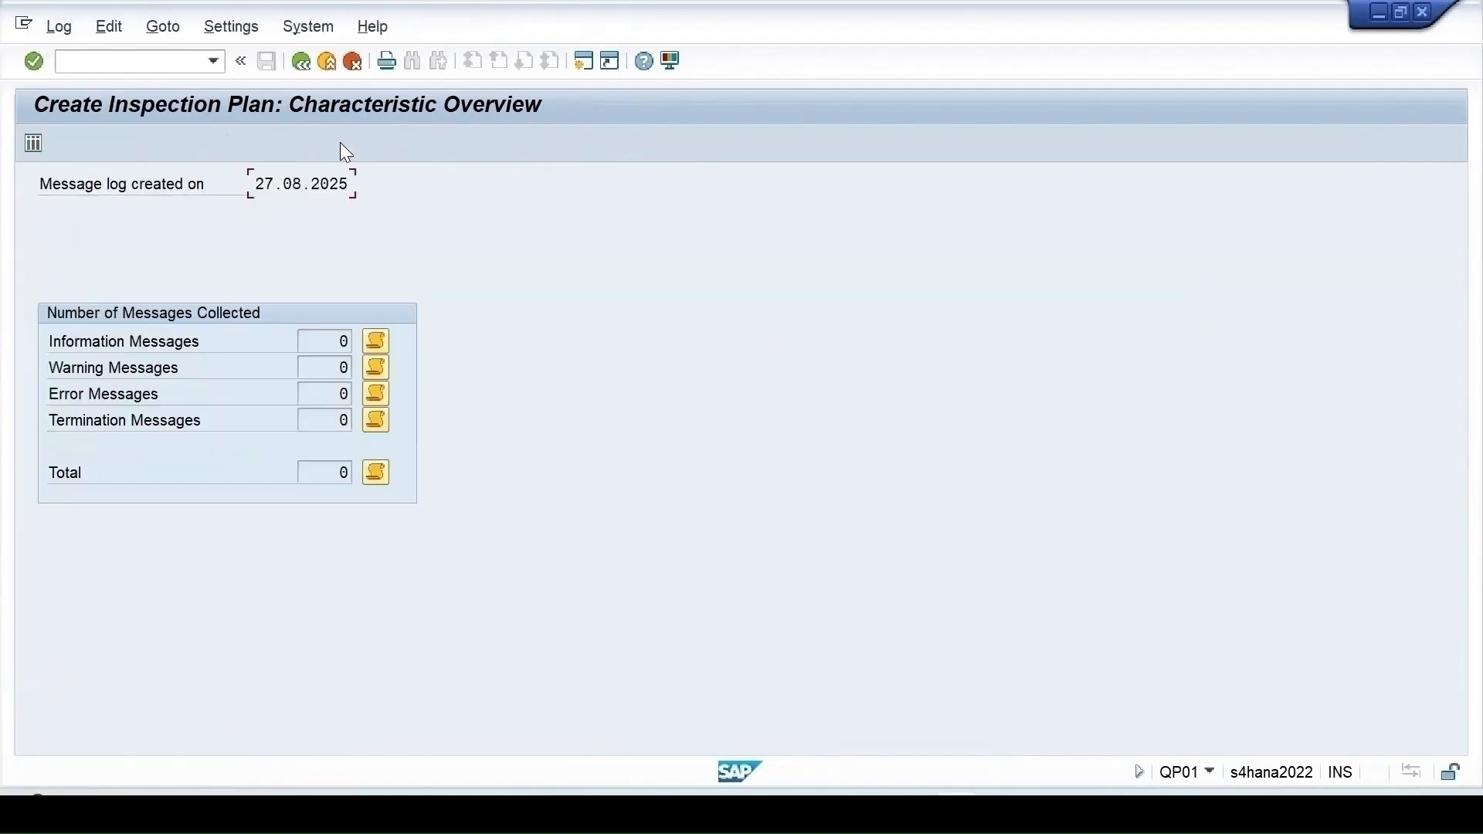
left_click(302, 62)
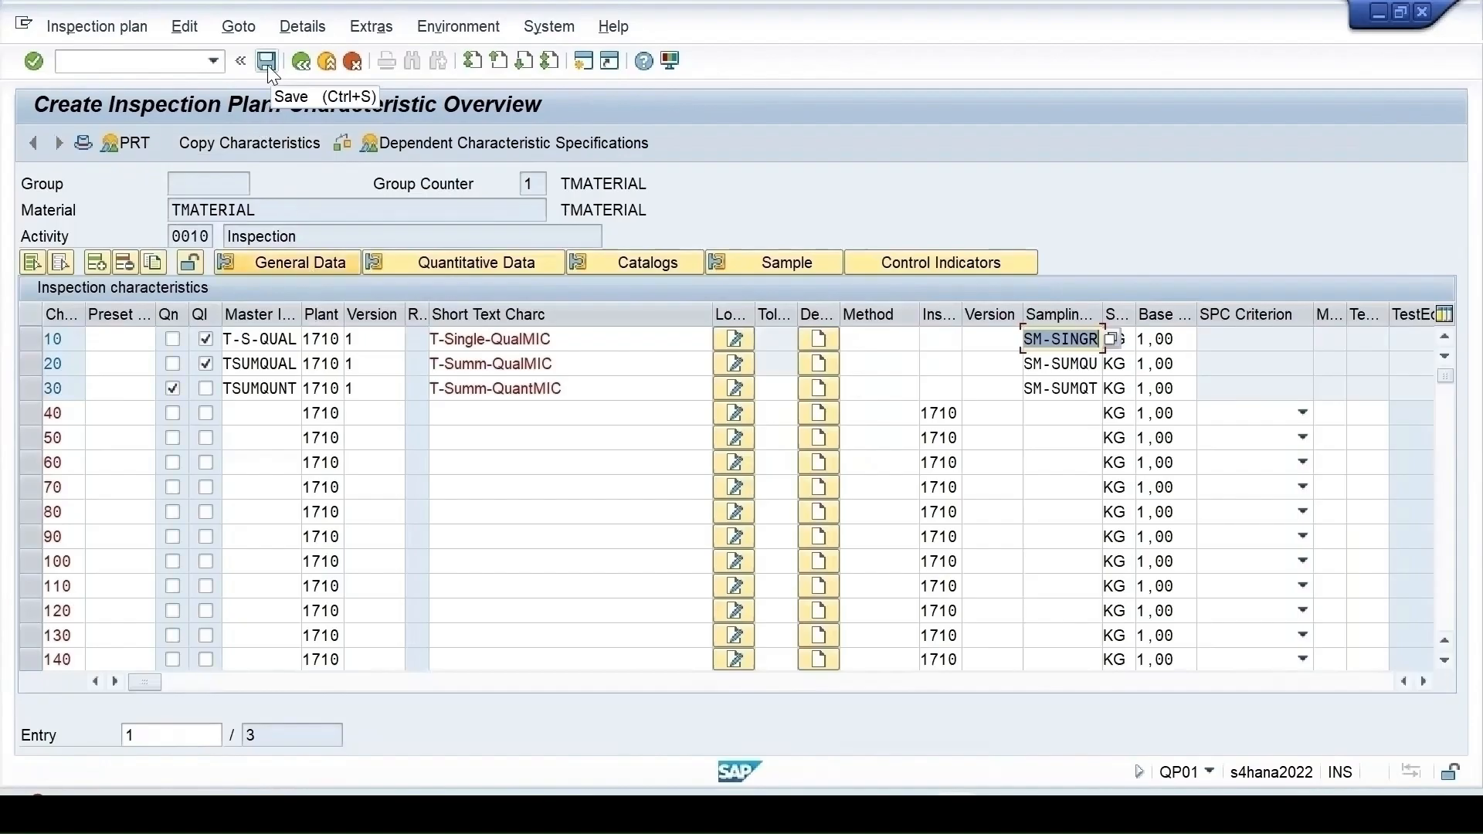
left_click(268, 69)
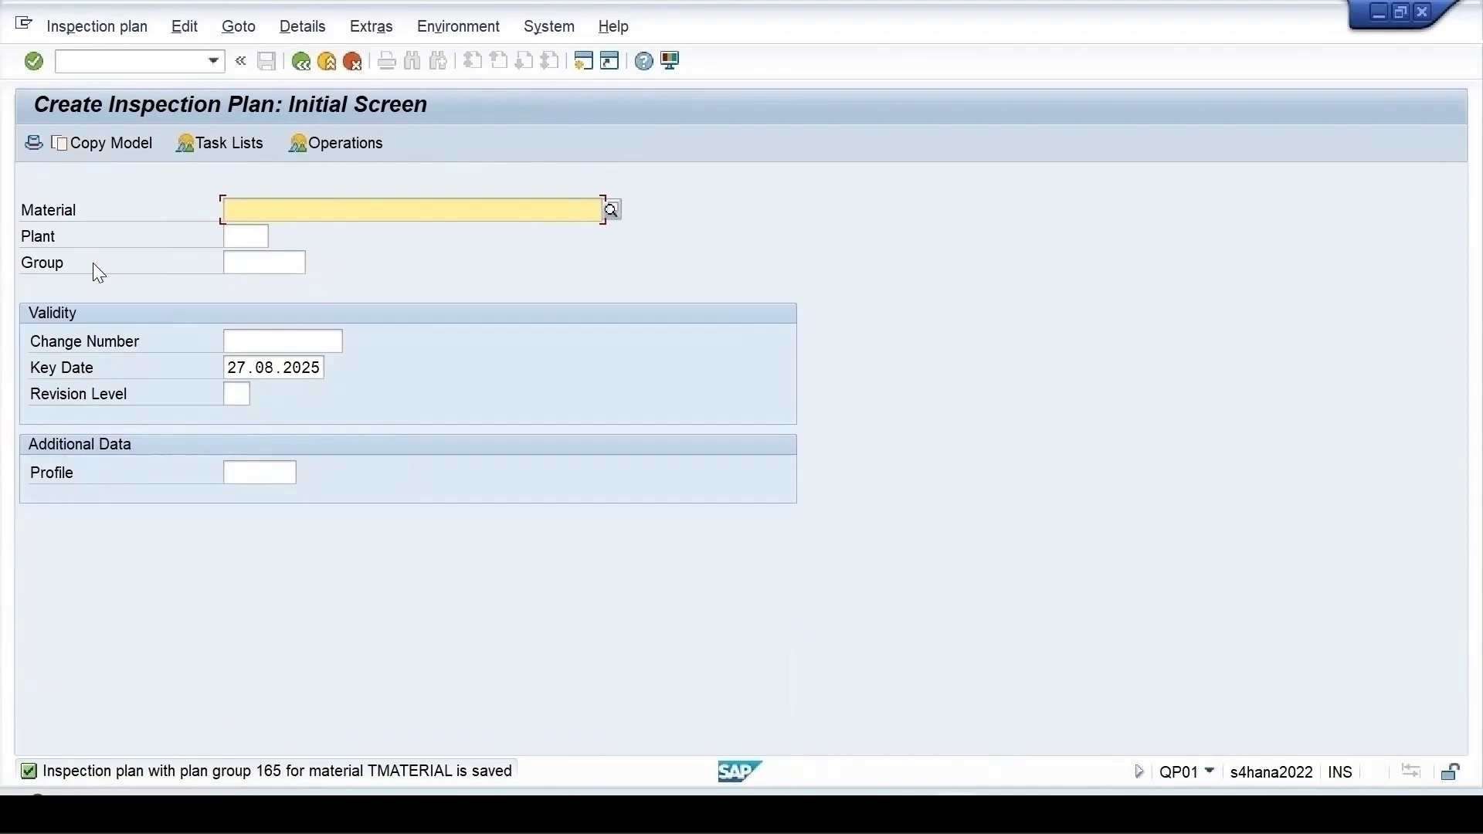
- Open the inspection plan of material TMATERIAL in plant 1710 for changing
left_click(74, 27)
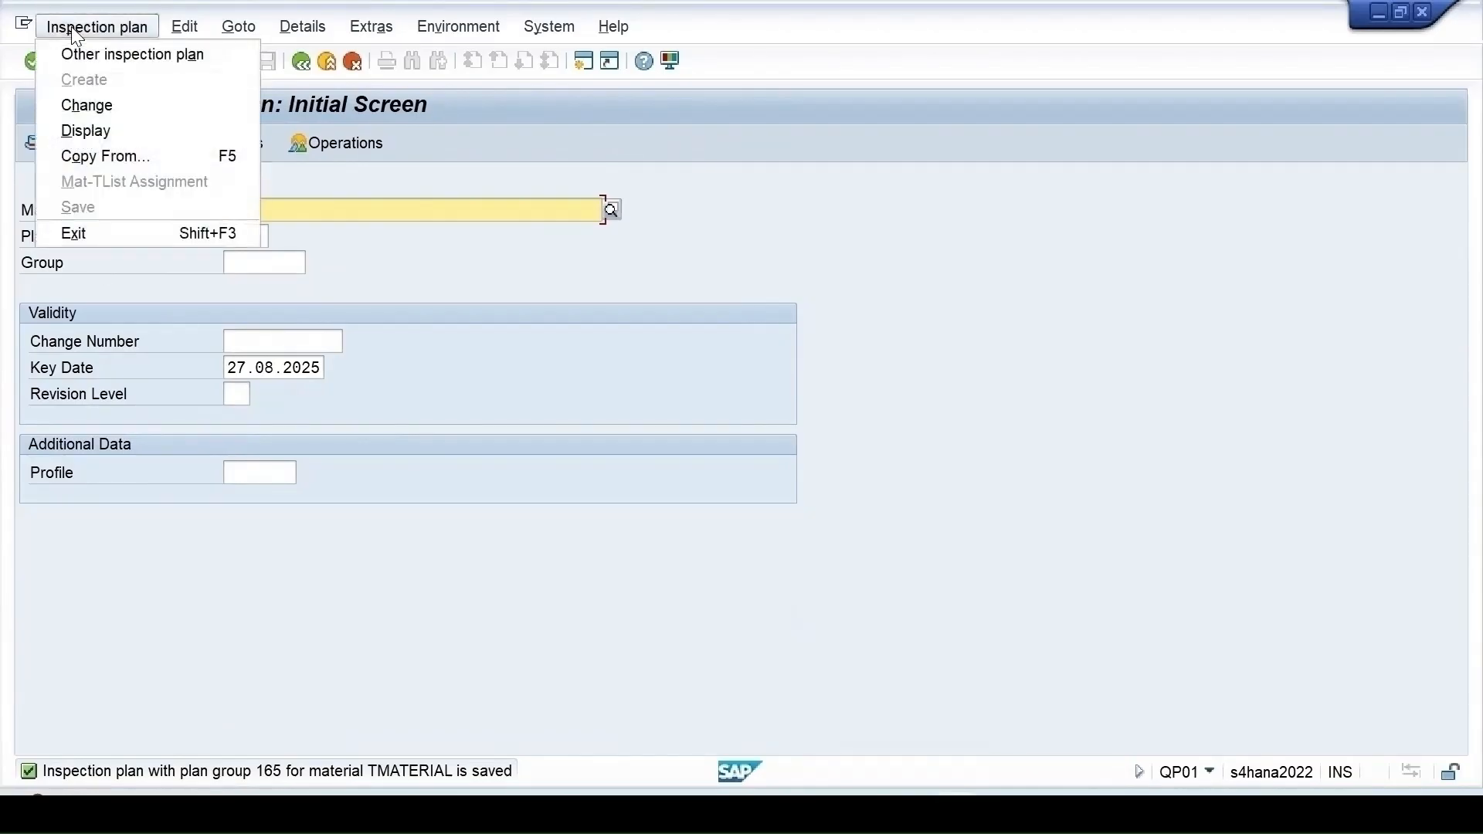
left_click(99, 106)
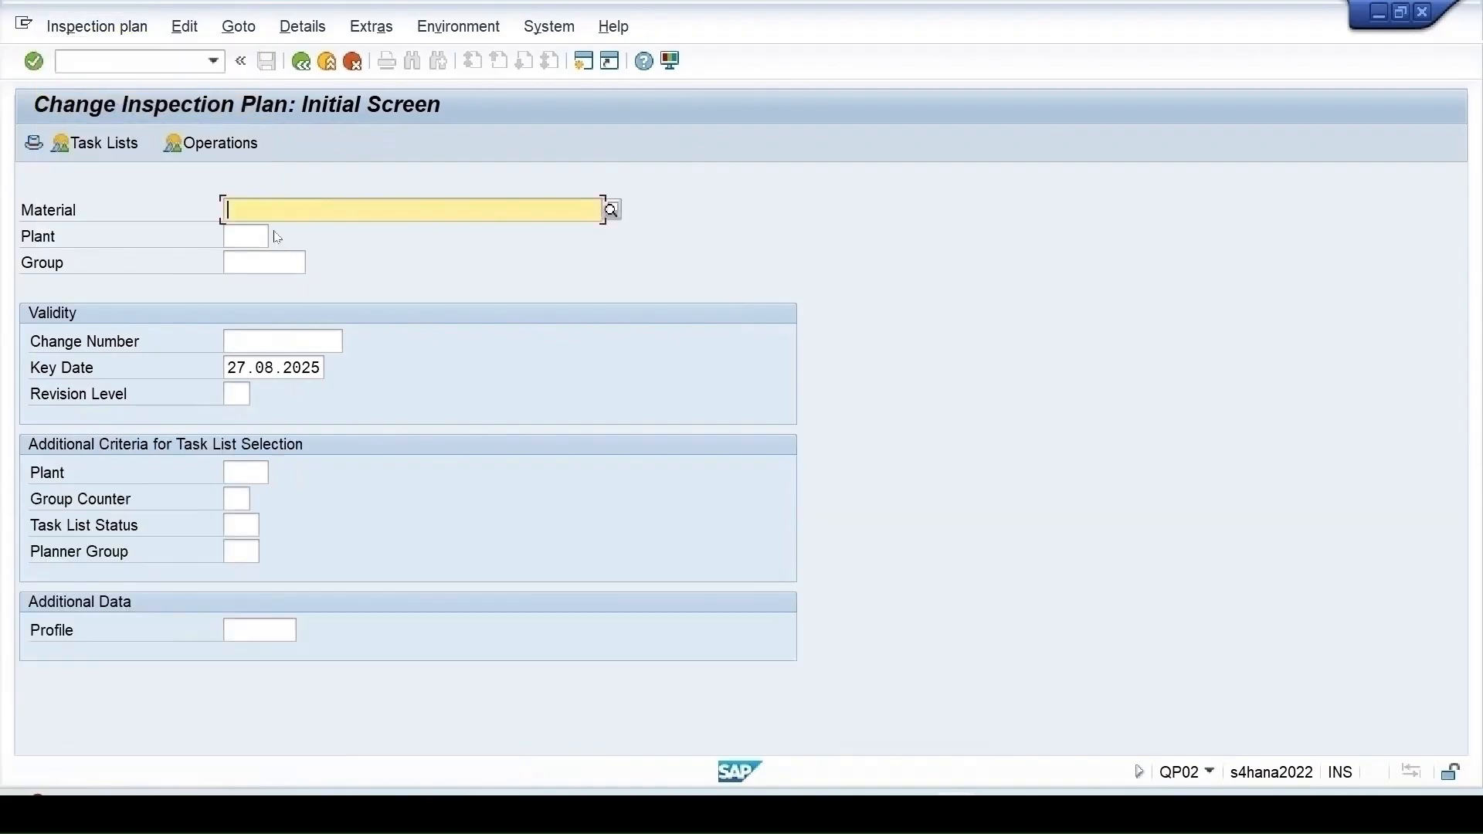
key("space")
left_click(264, 233)
left_click(244, 236)
key("space")
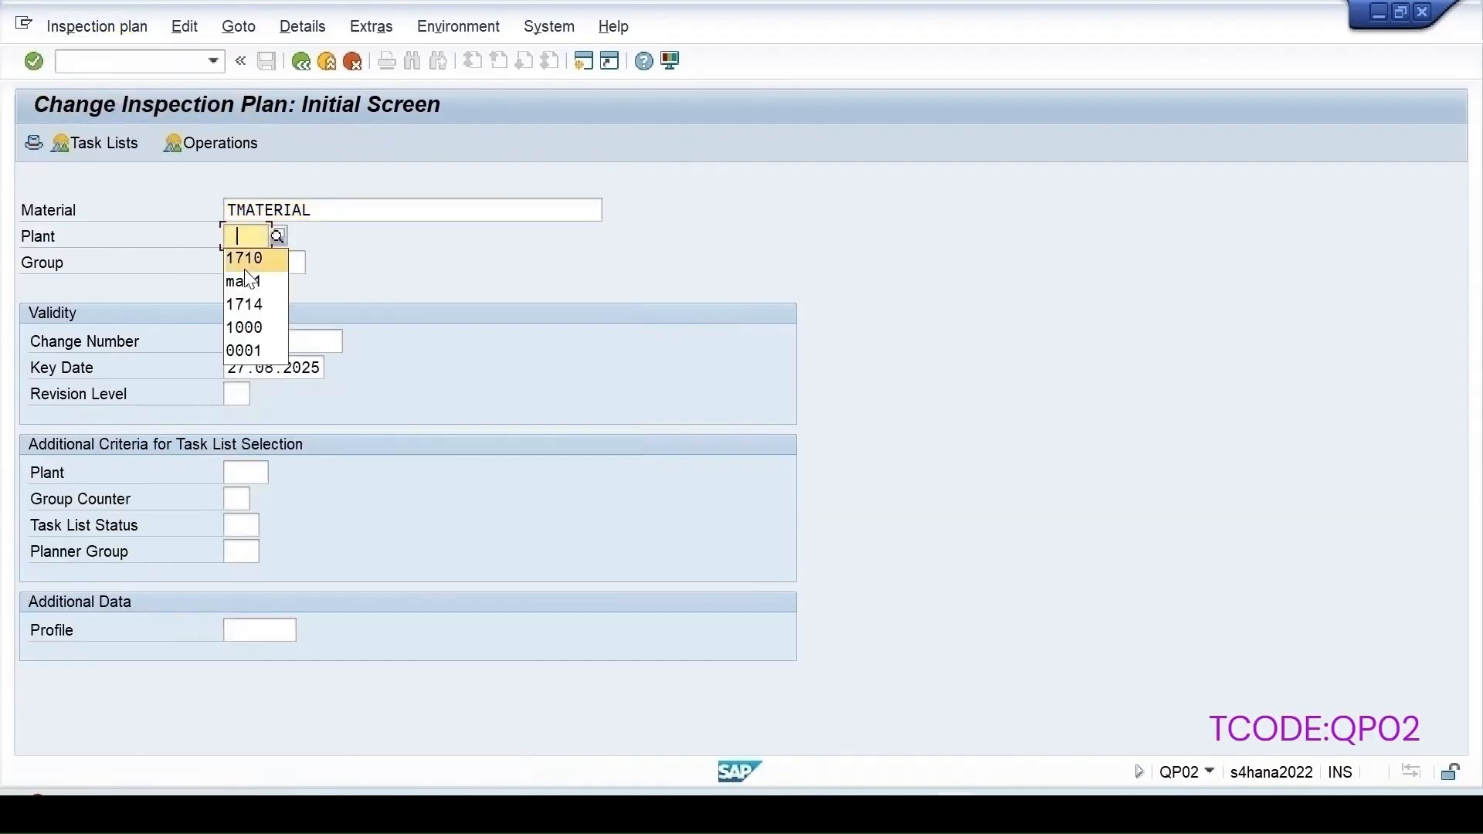
left_click(247, 256)
key("Return")
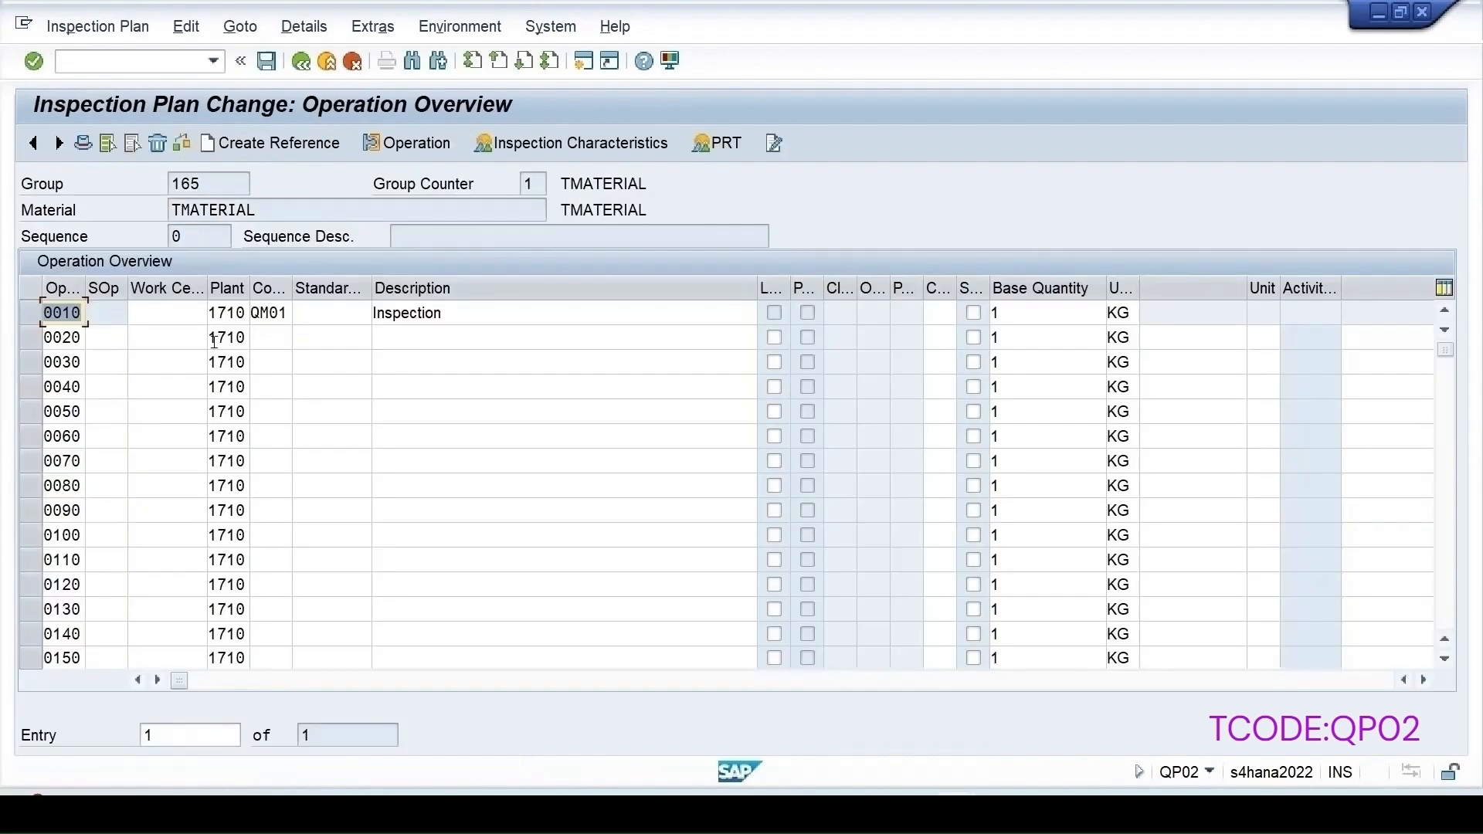
- Review the header details of the plan from operation 0010 and return to the operation overview
left_click(30, 313)
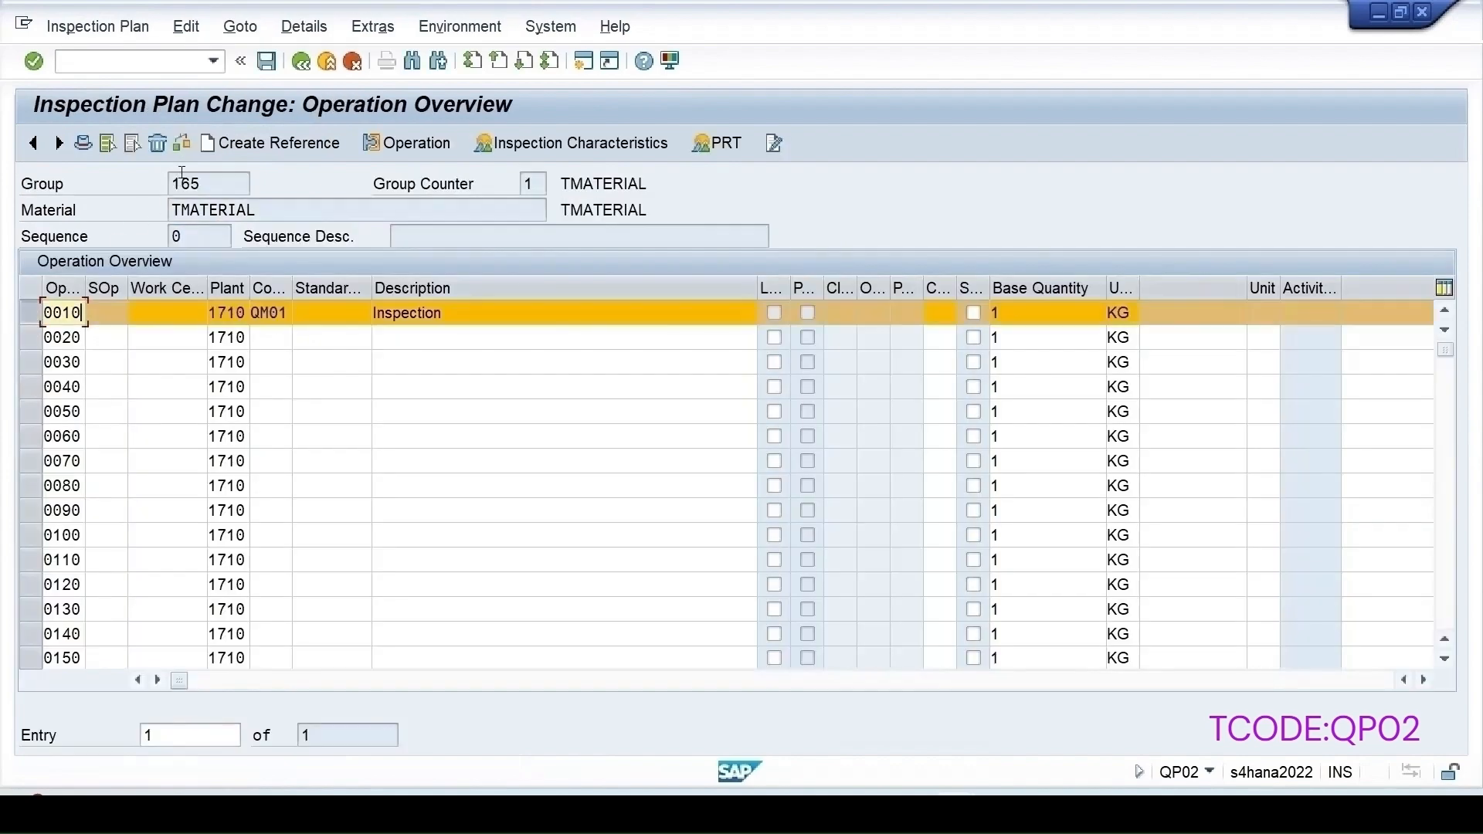
left_click(85, 146)
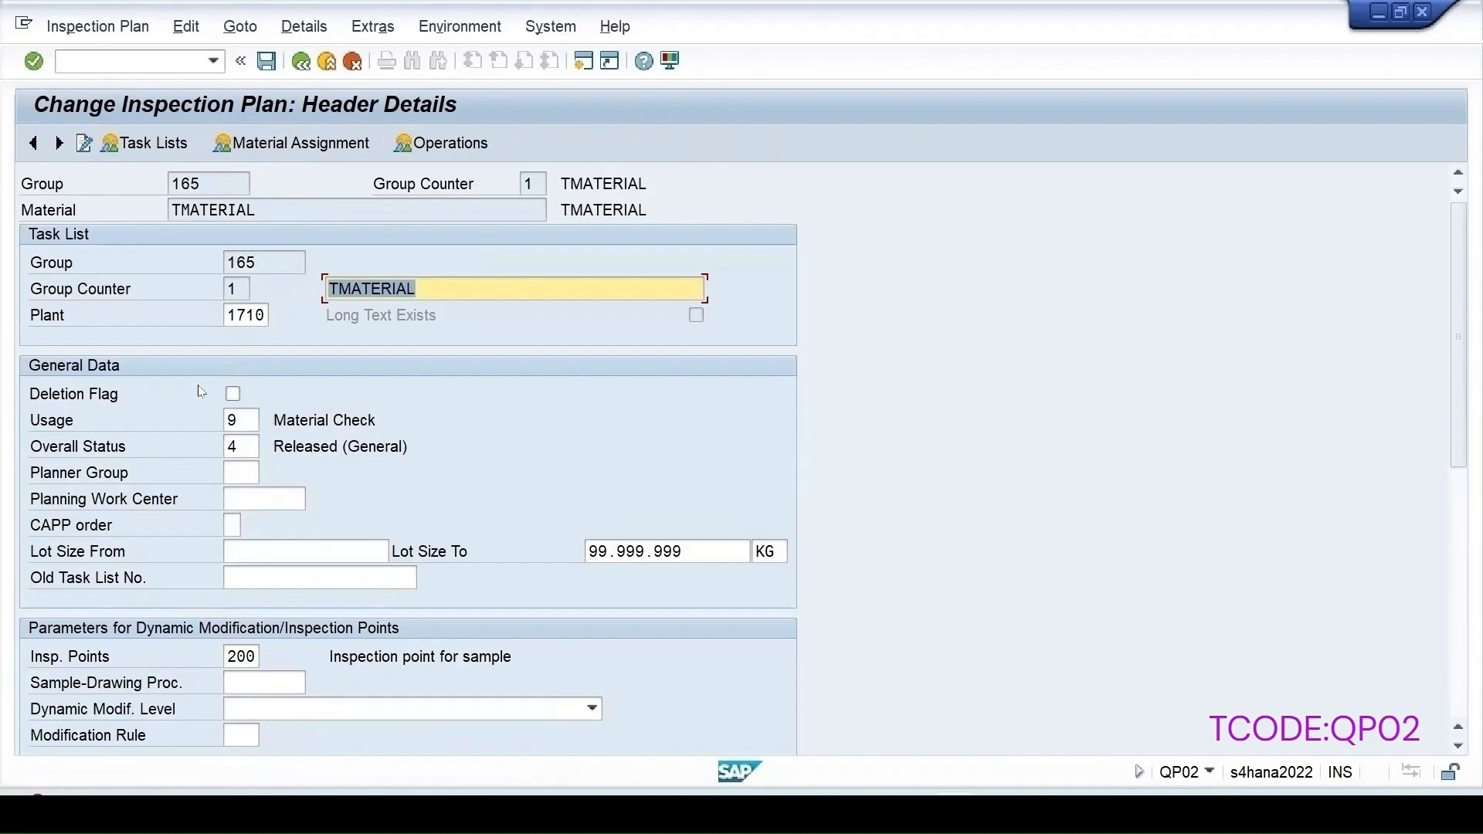
left_click(427, 145)
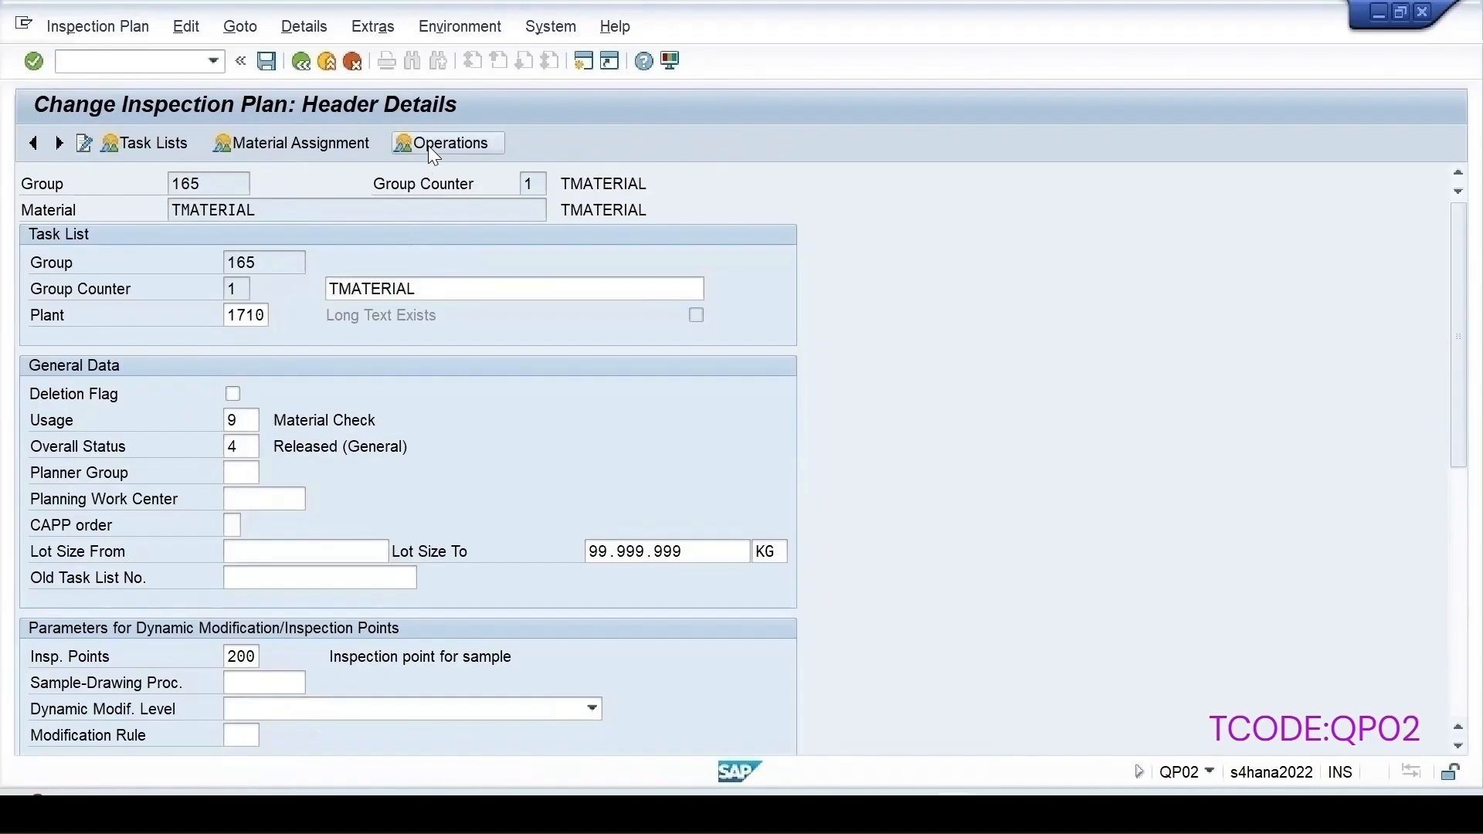
- Display the details of the sampling procedure assigned to characteristic 10 of operation 0010
left_click(609, 144)
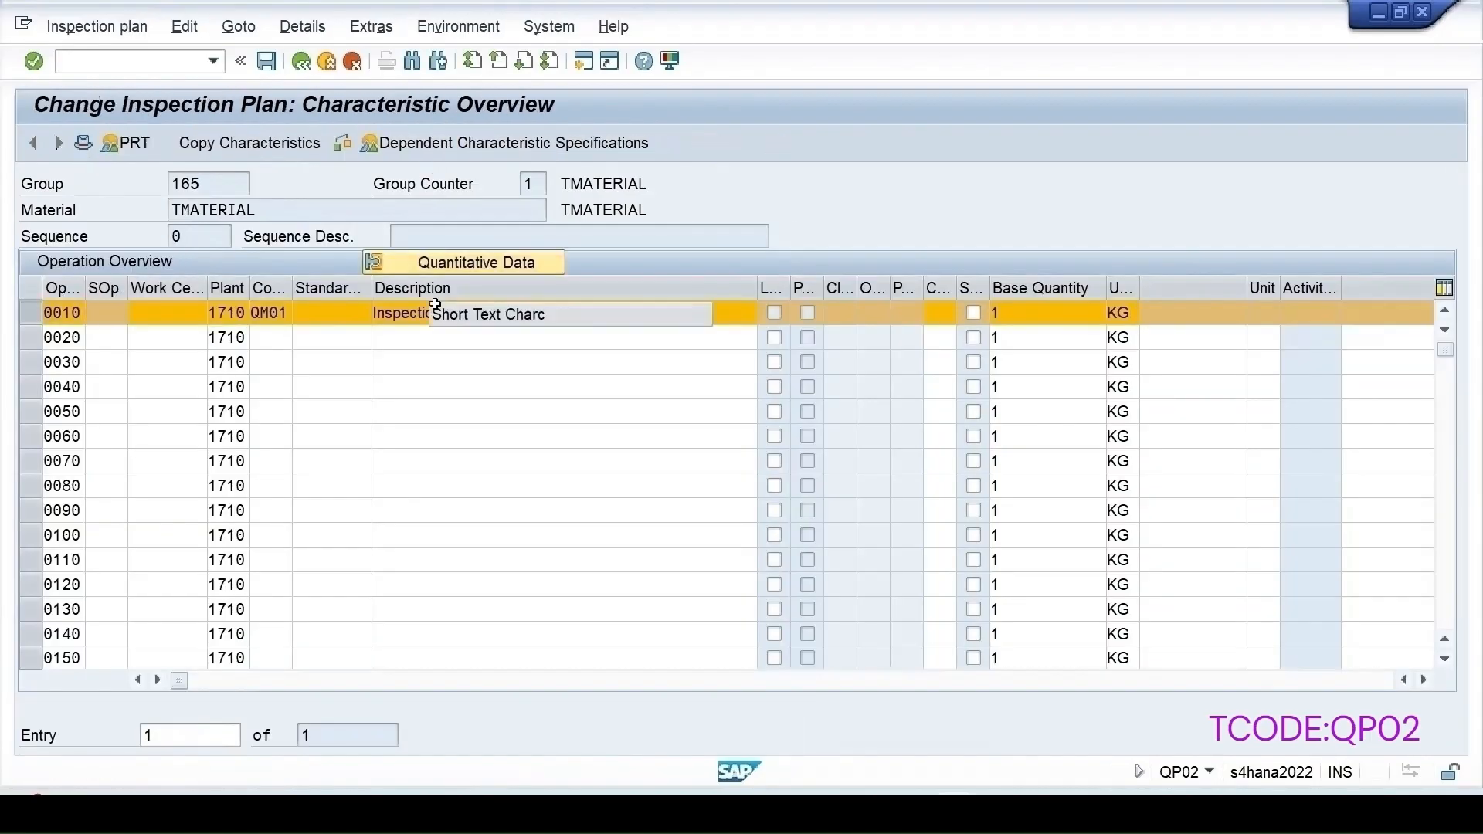
double_click(1068, 340)
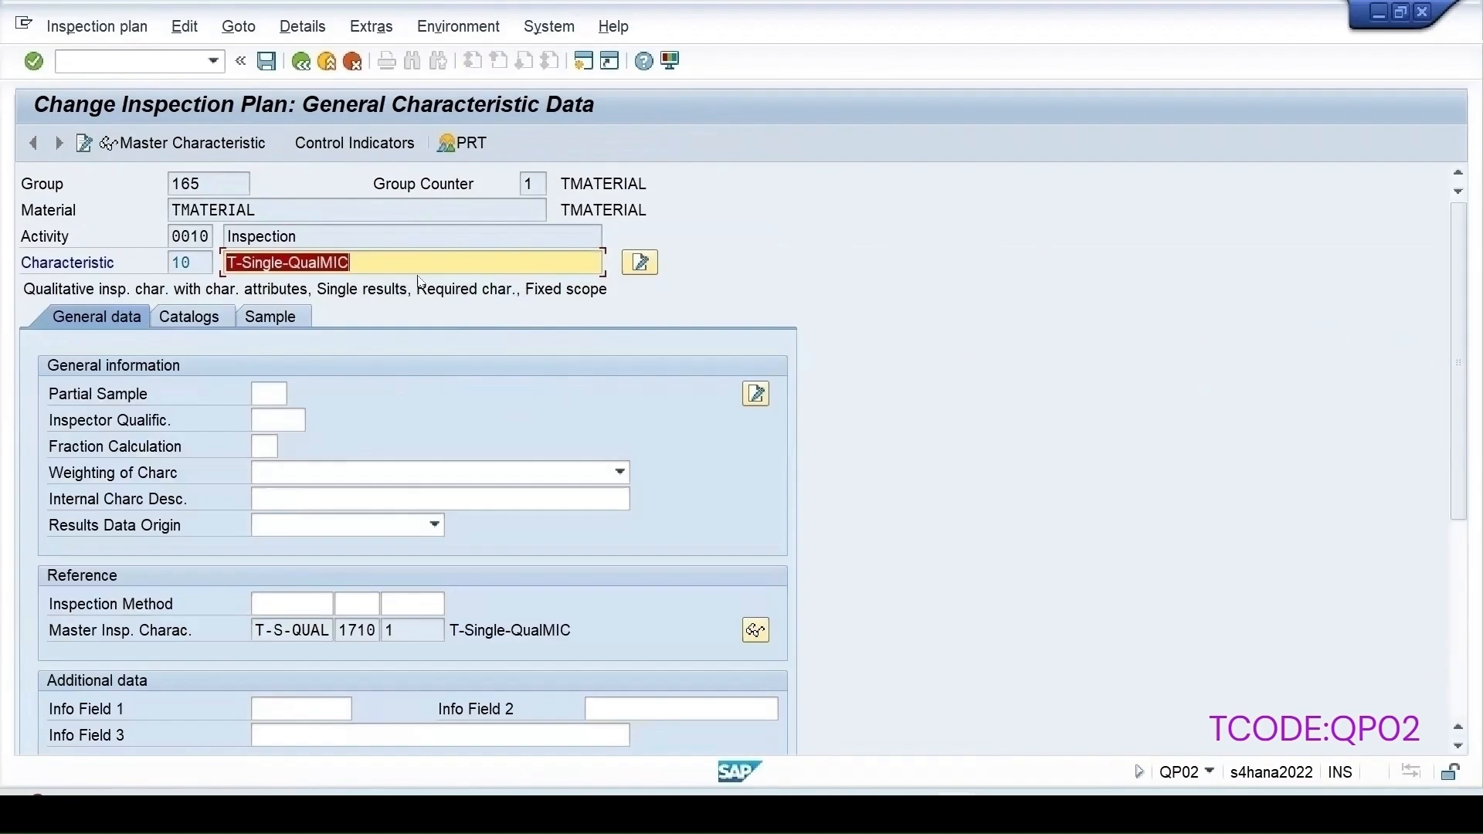
left_click(260, 315)
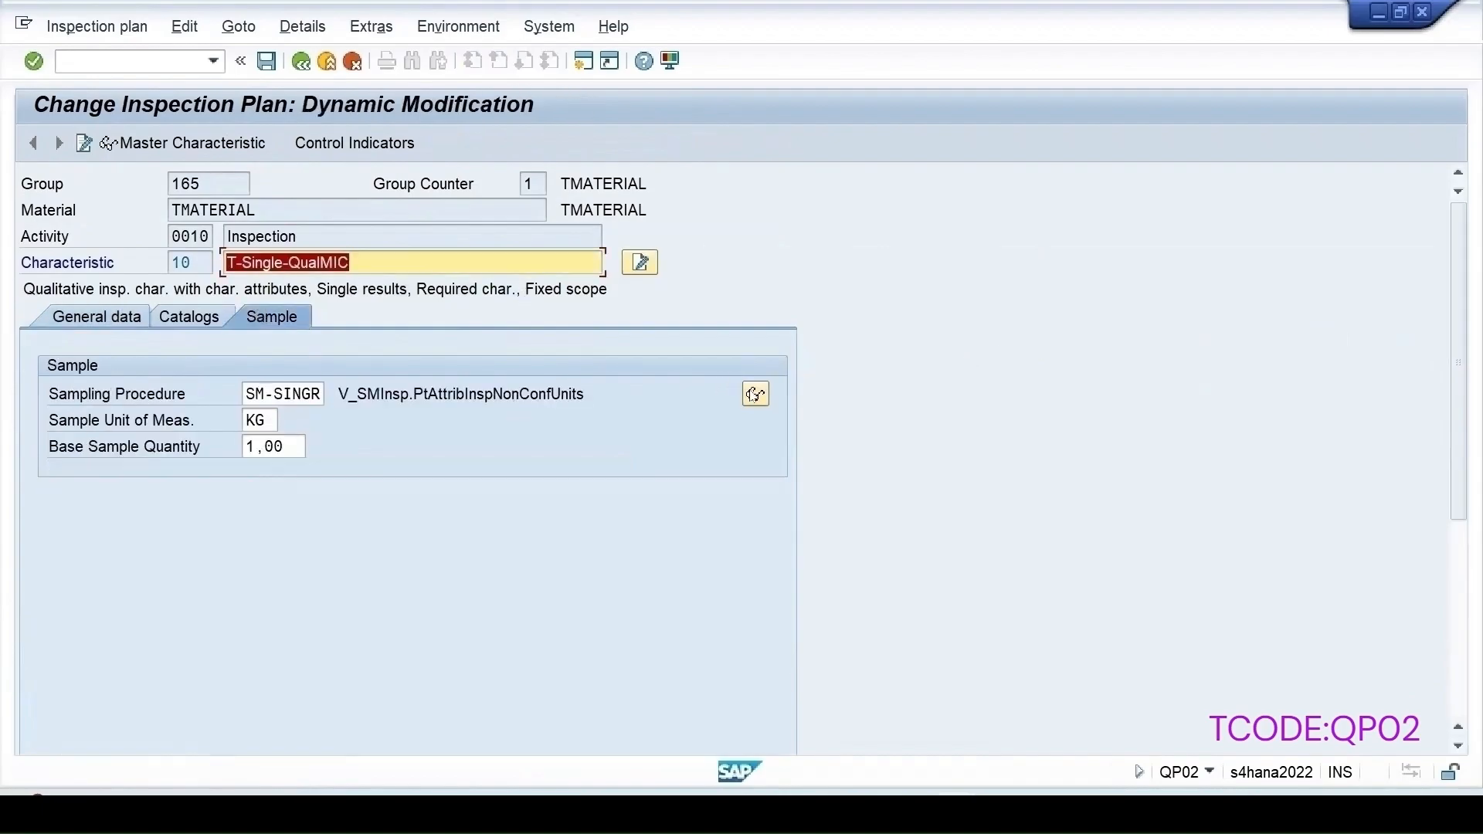
left_click(755, 394)
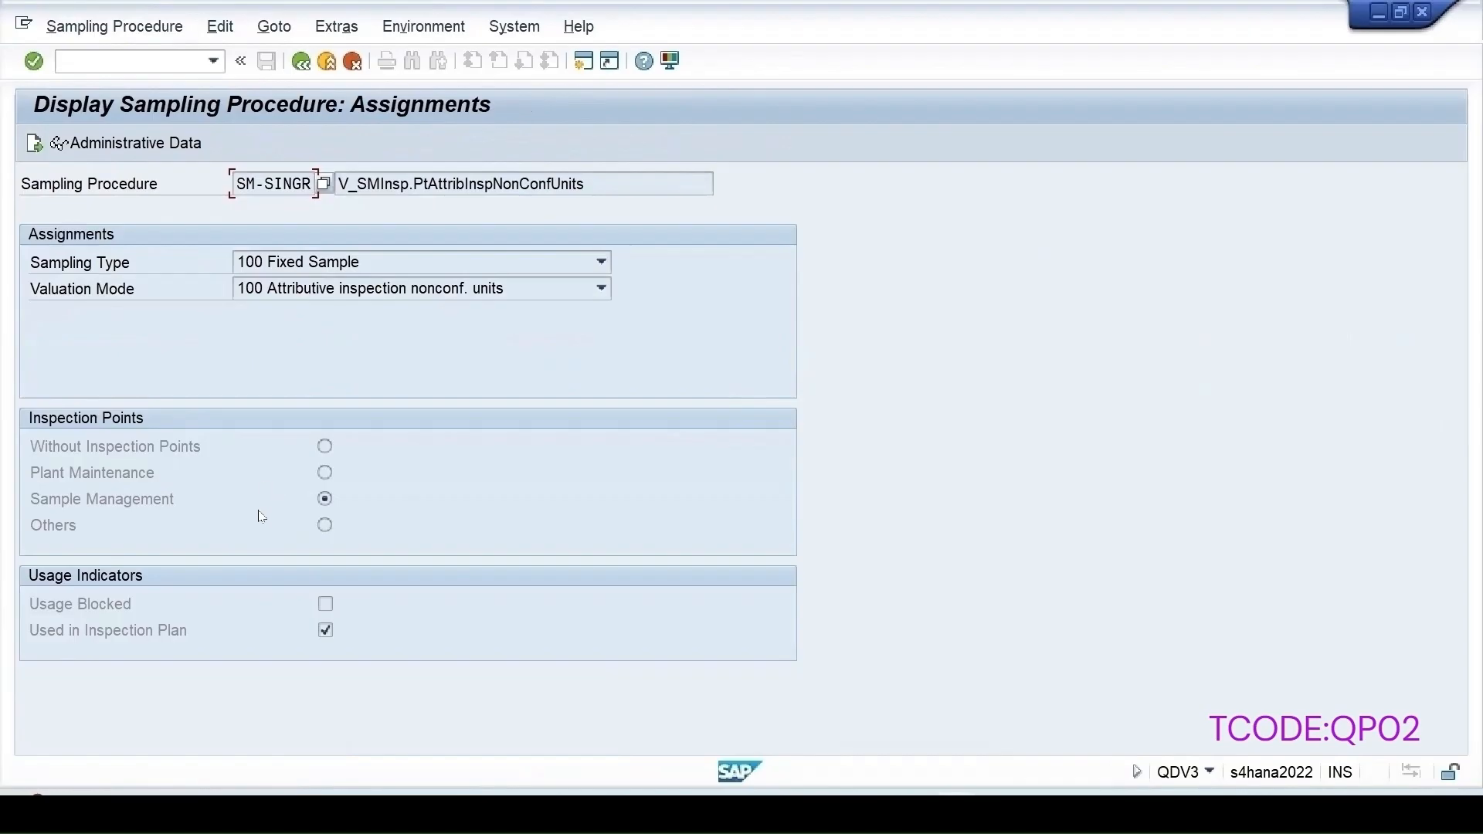
- Review the special conditions and sample size settings of the sampling procedure and leave the inspection plan
left_click(34, 143)
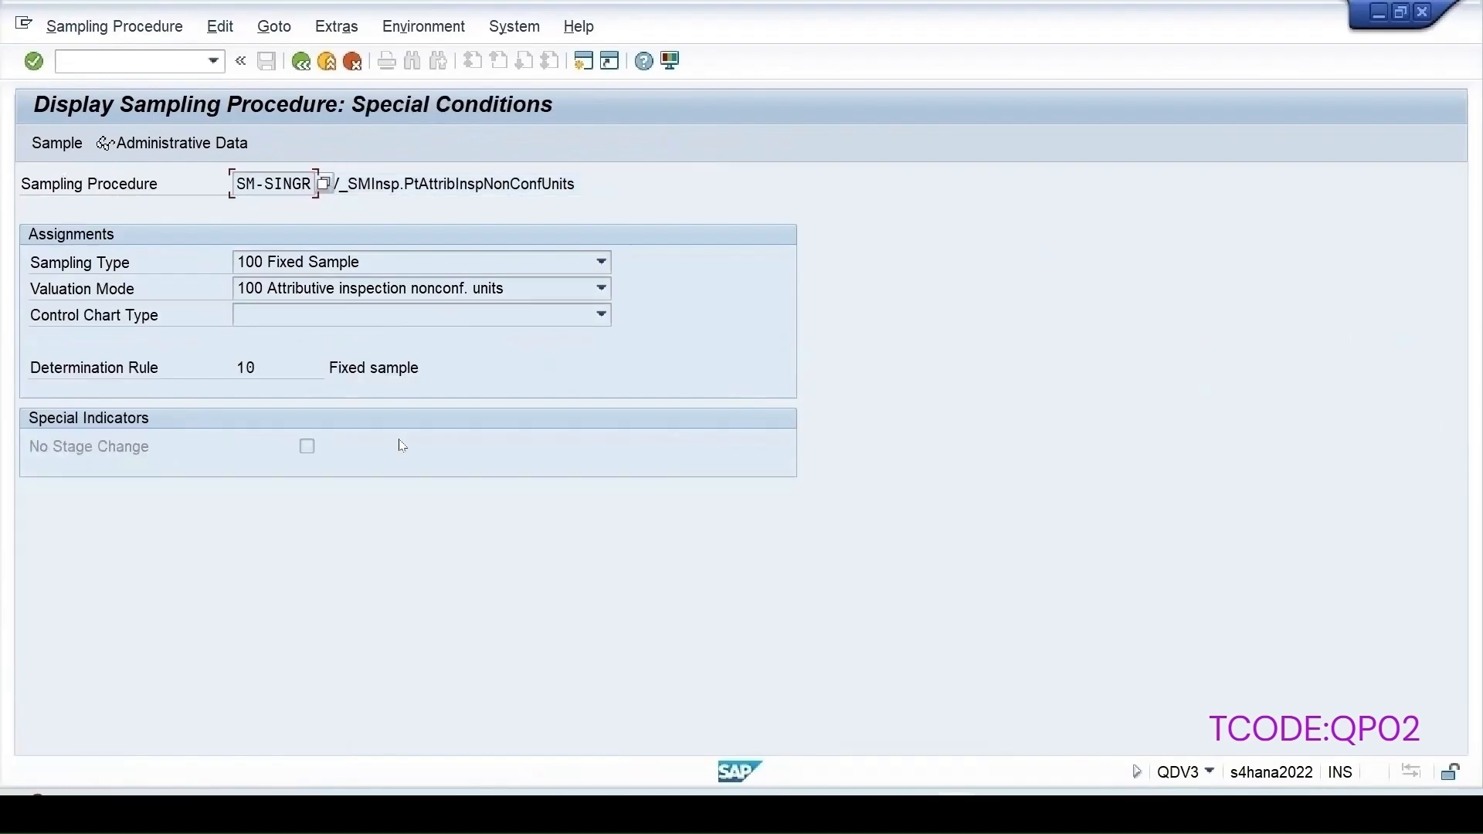
left_click(52, 143)
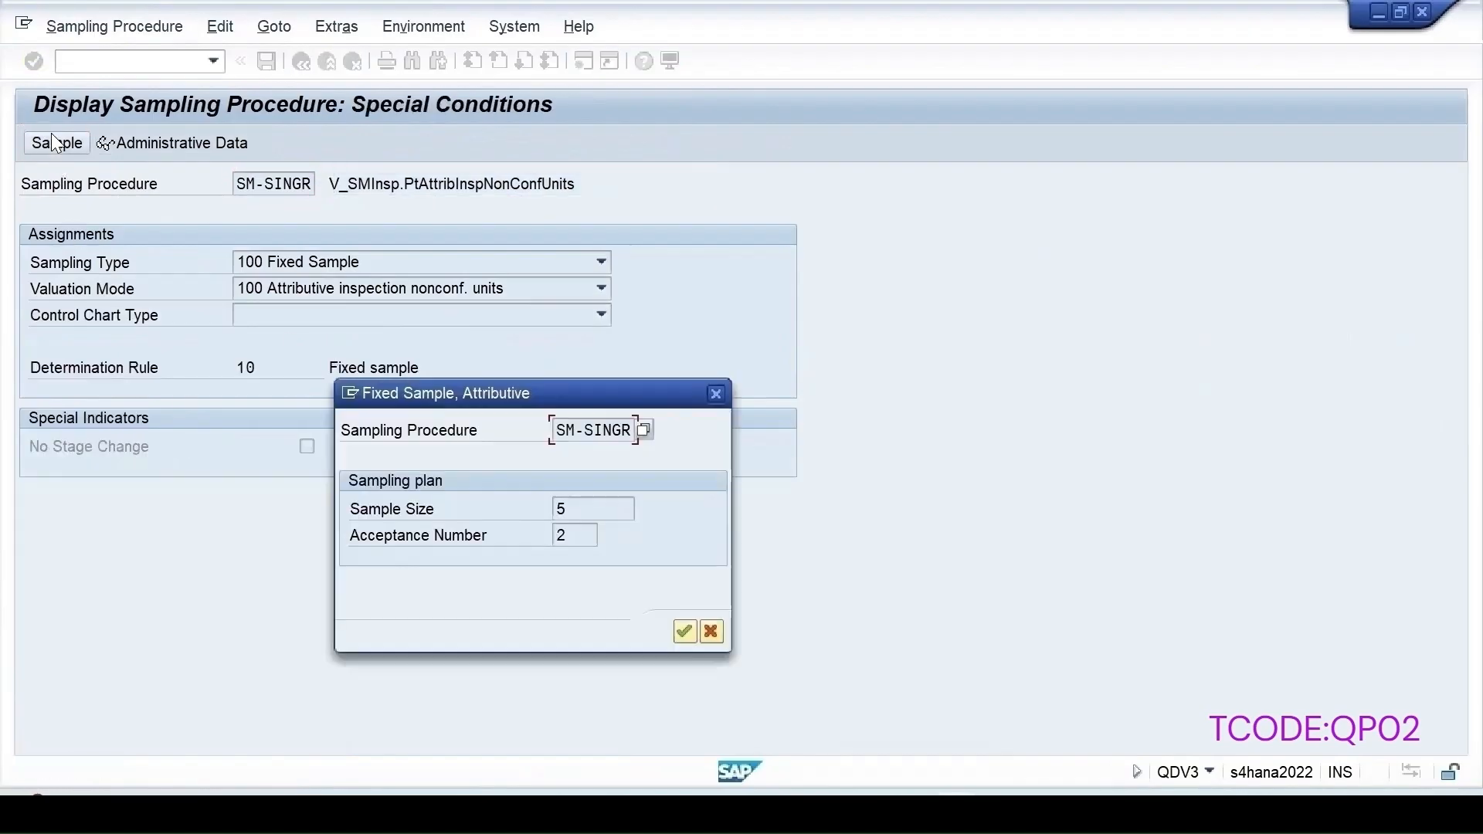
left_click(714, 394)
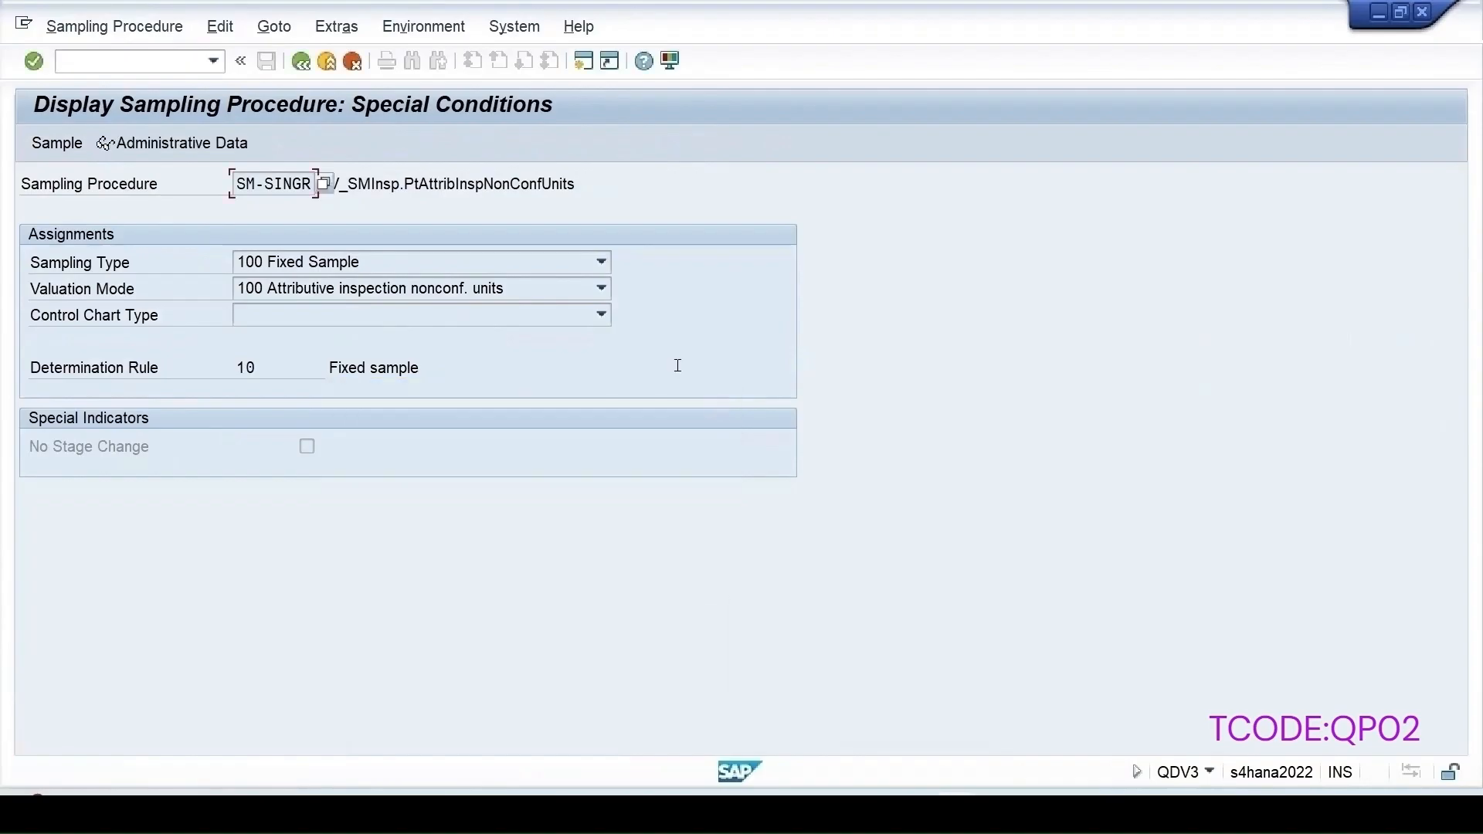
left_click(302, 62)
left_click(302, 61)
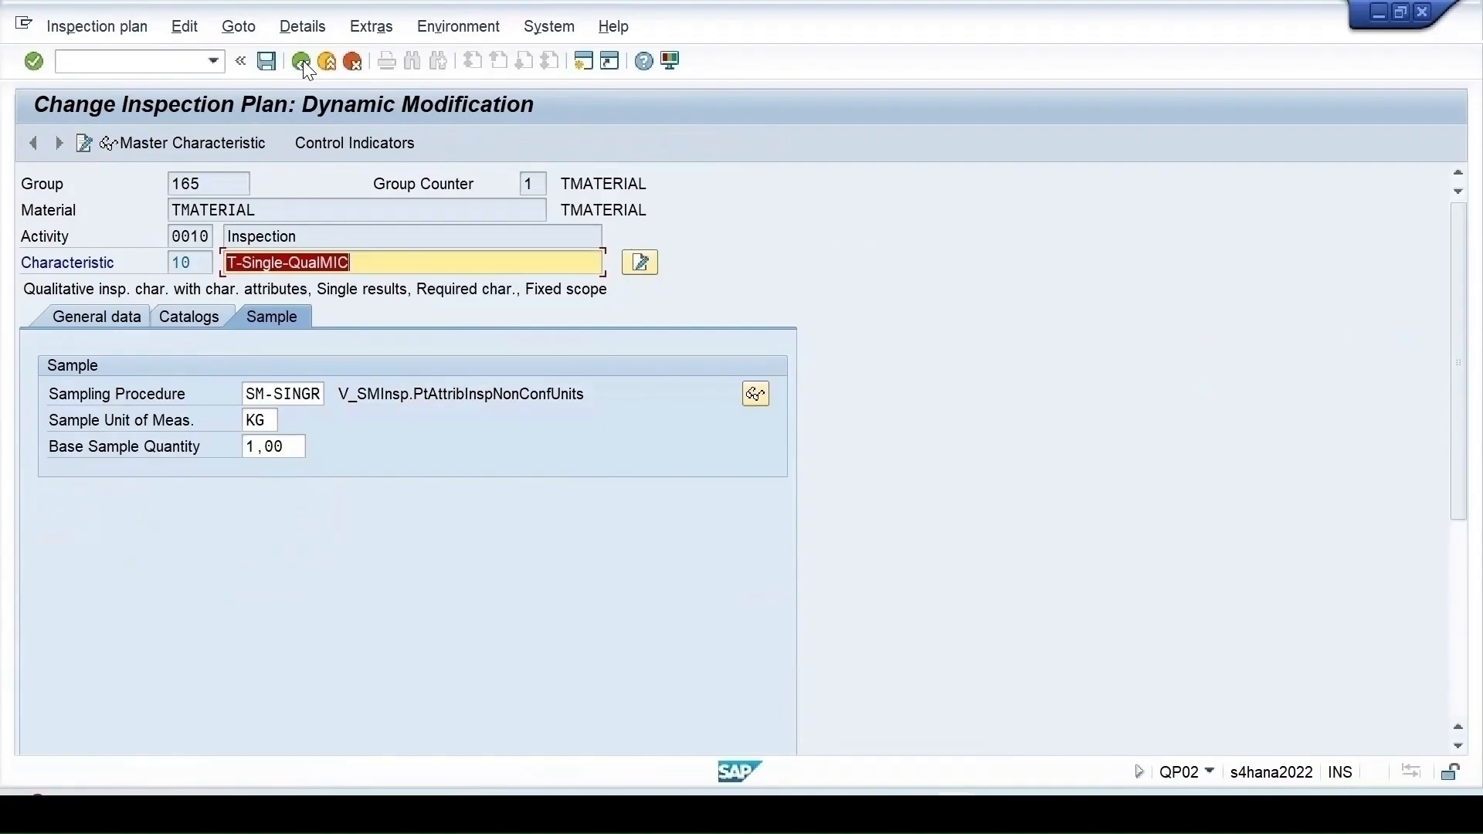
left_click(302, 61)
left_click(259, 67)
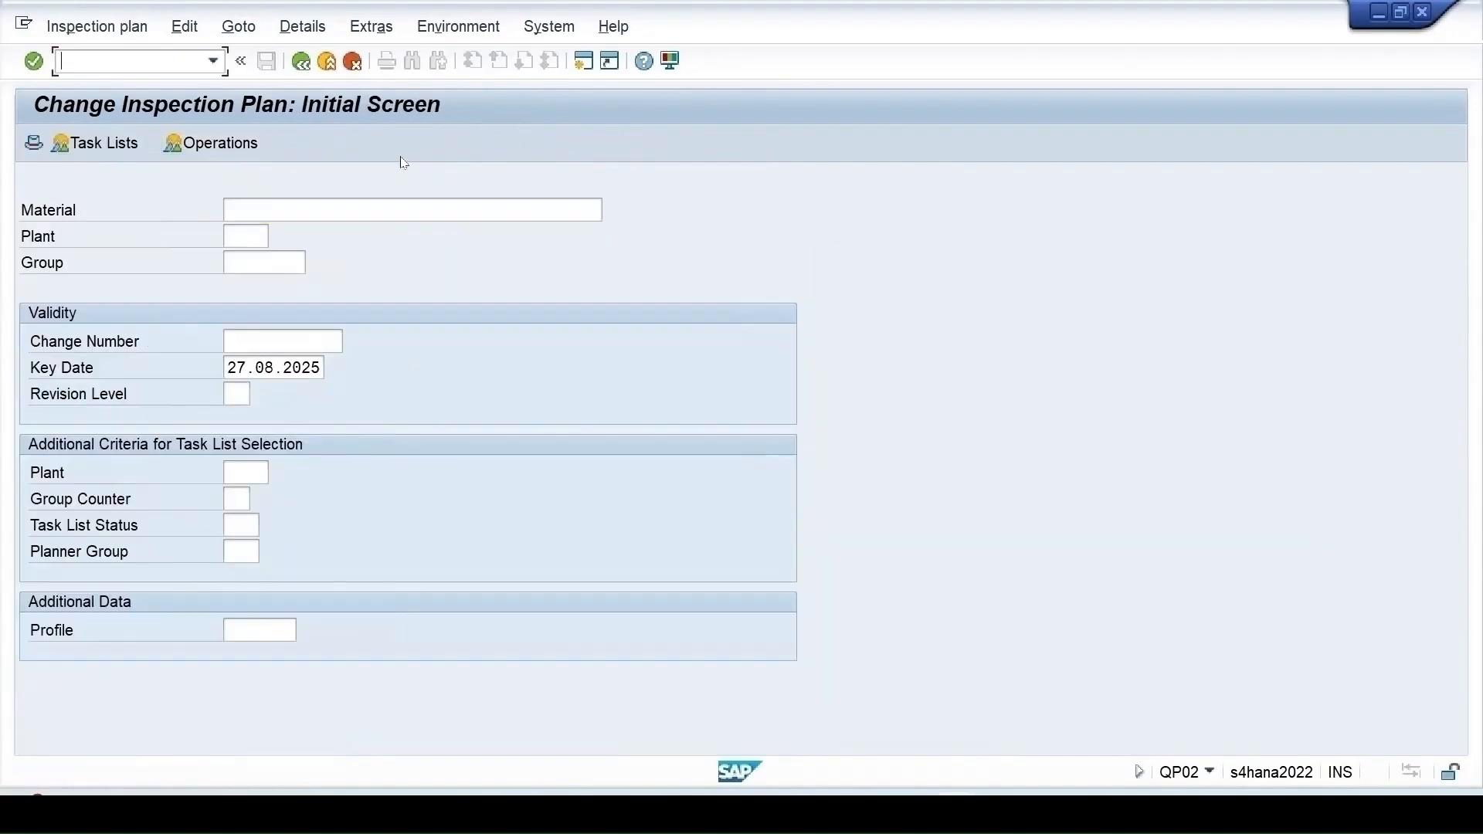
- Start transaction MIGO and set it to A01 Goods Receipt with reference R10 Other
left_click(278, 207)
type("TMATERIAL")
left_click(72, 55)
type("/nmigo")
key("Return")
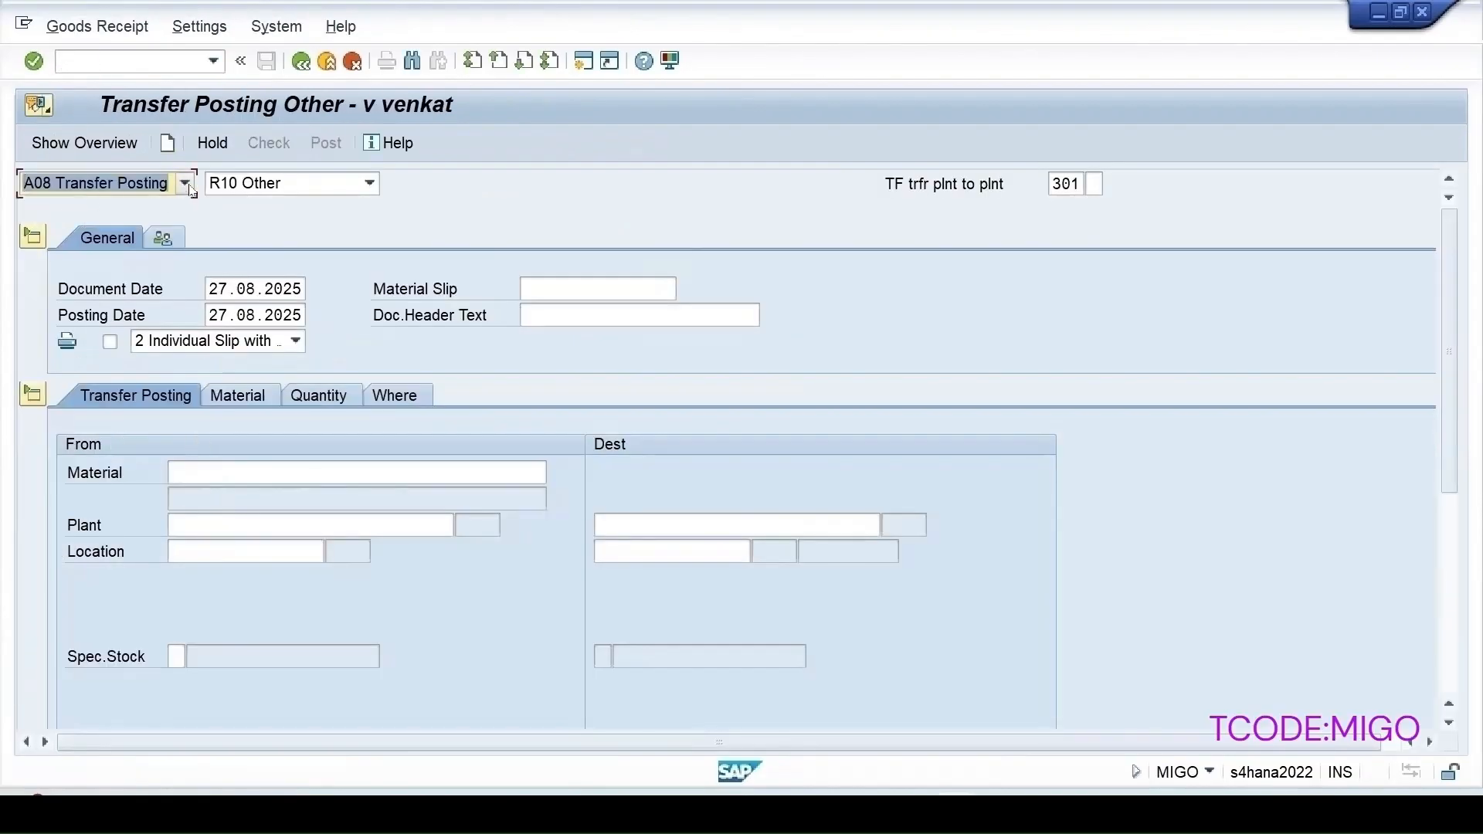
left_click(186, 183)
left_click(77, 205)
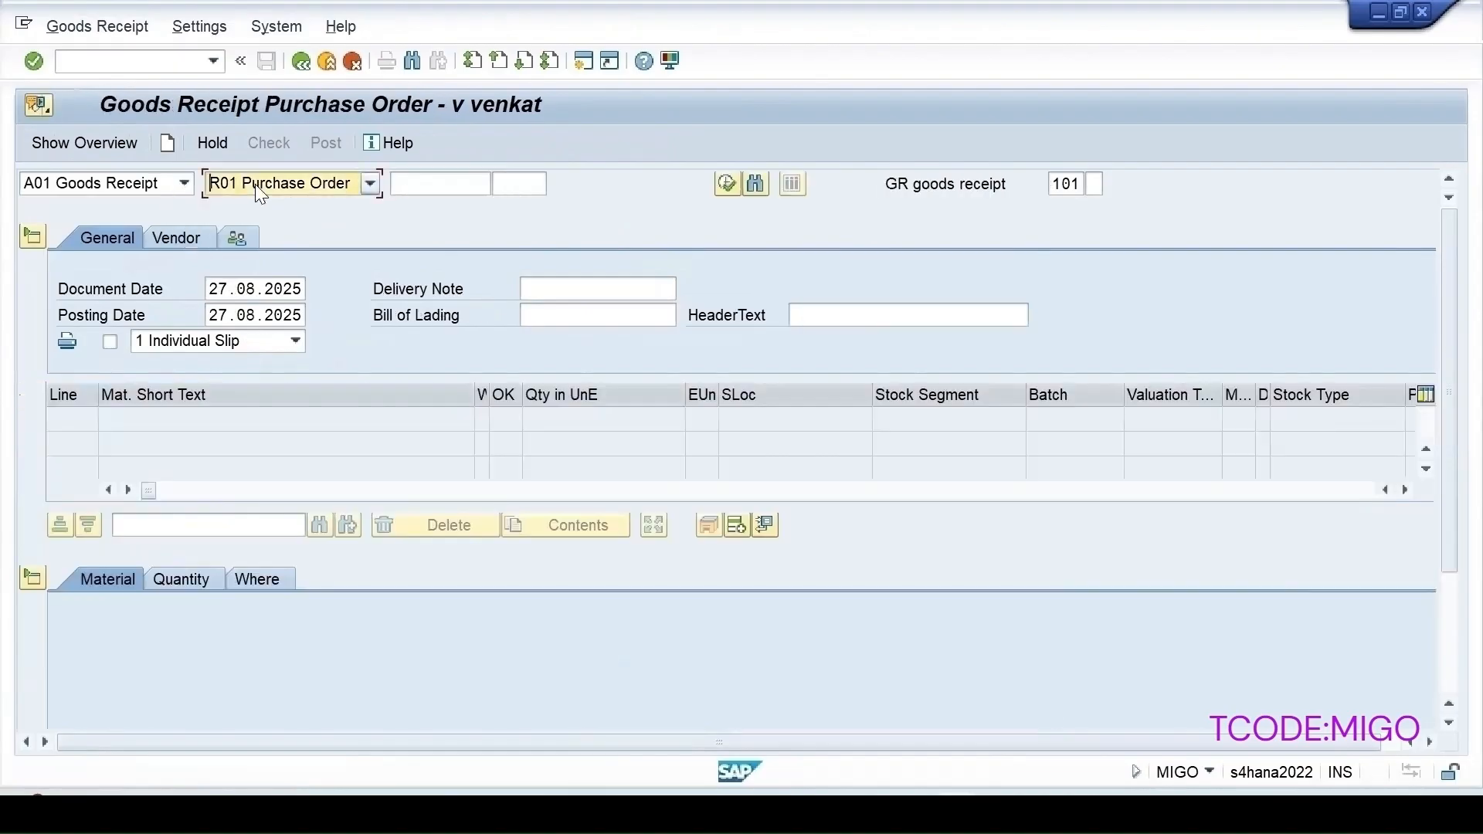
left_click(255, 184)
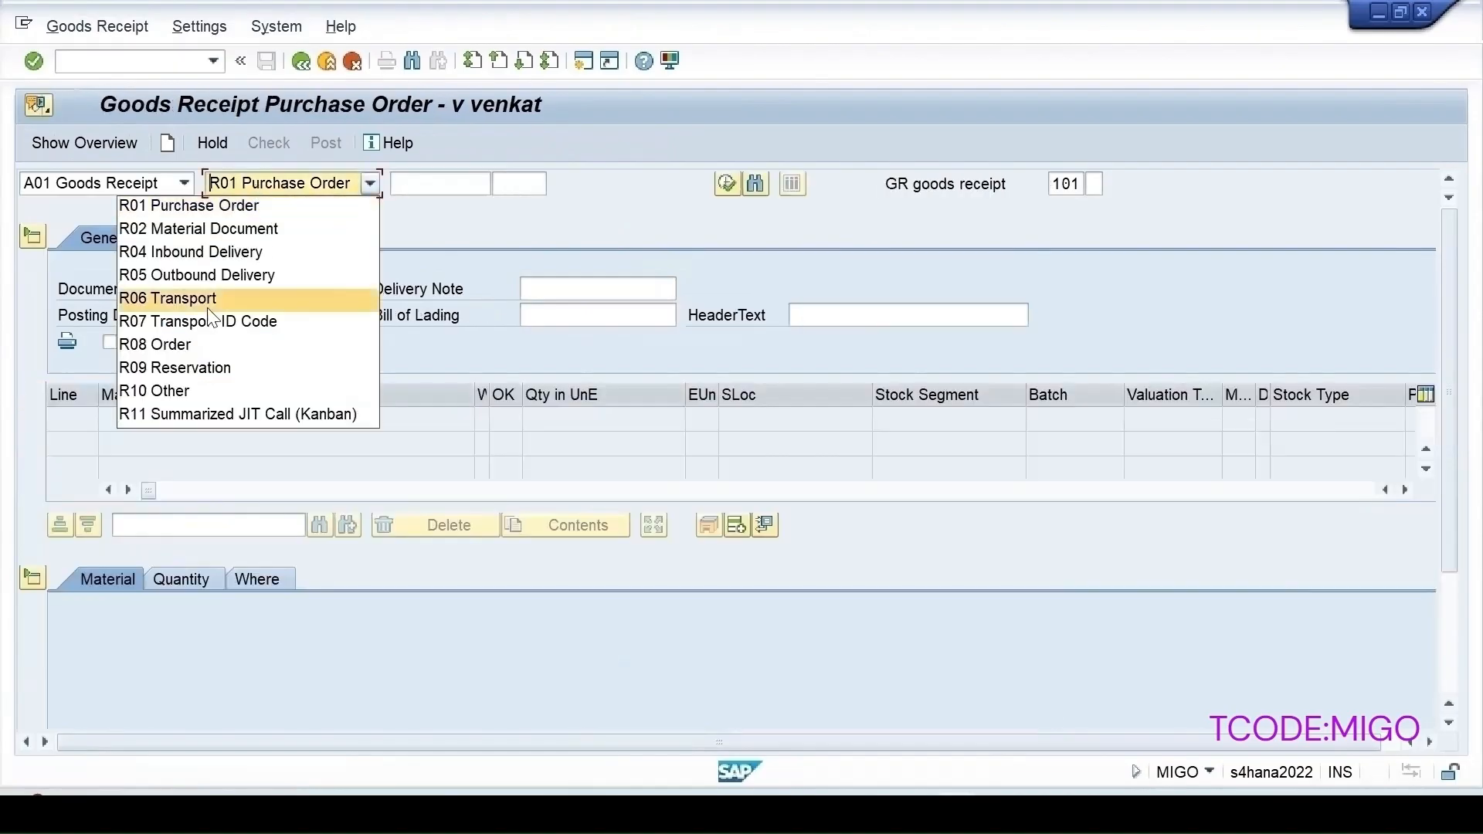
left_click(189, 392)
- Enter material TMATERIAL with a quantity of 100 for the goods receipt
type("TMATERIAL")
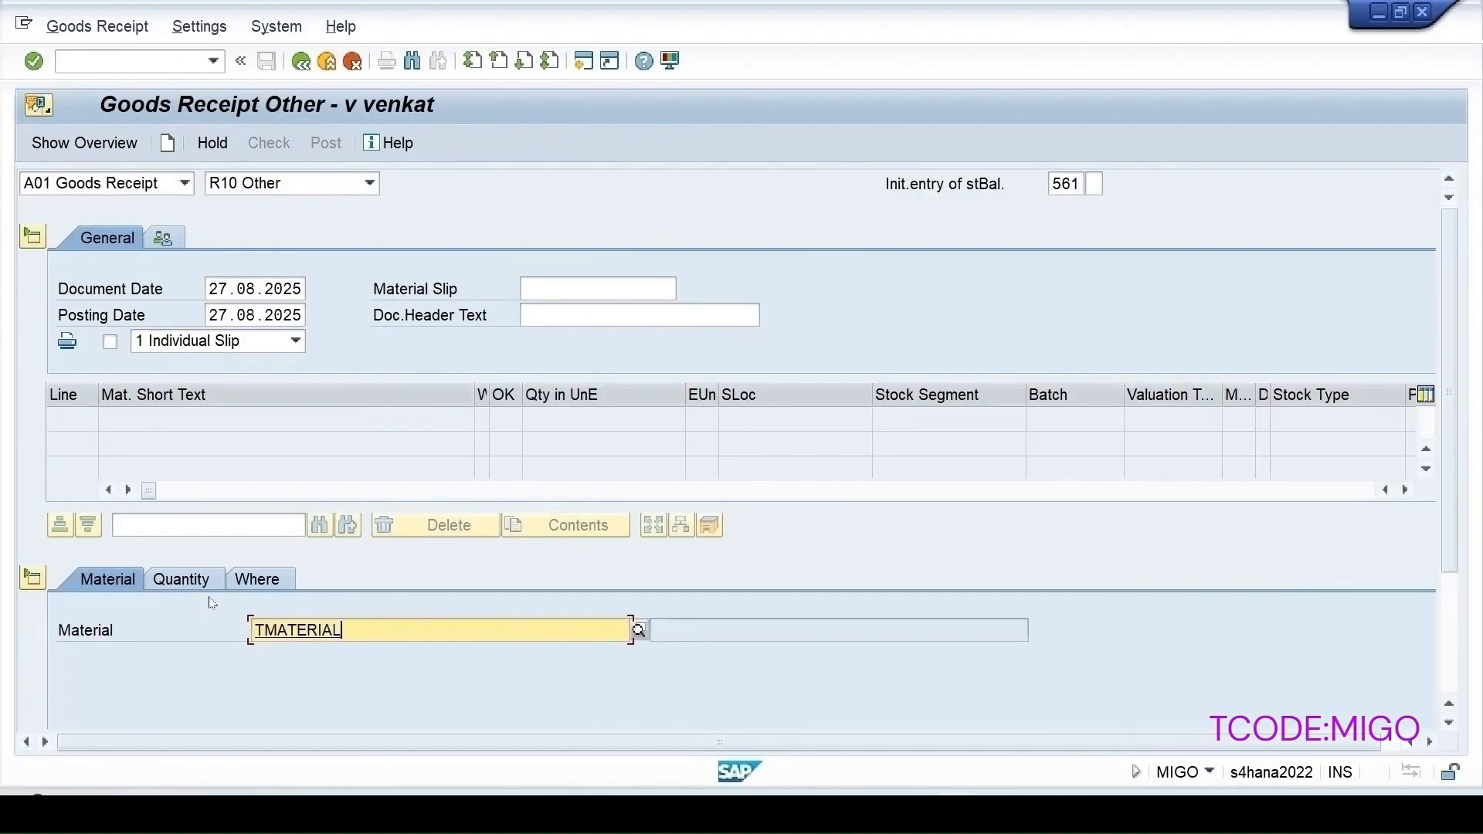
left_click(173, 579)
left_click(343, 631)
type("100")
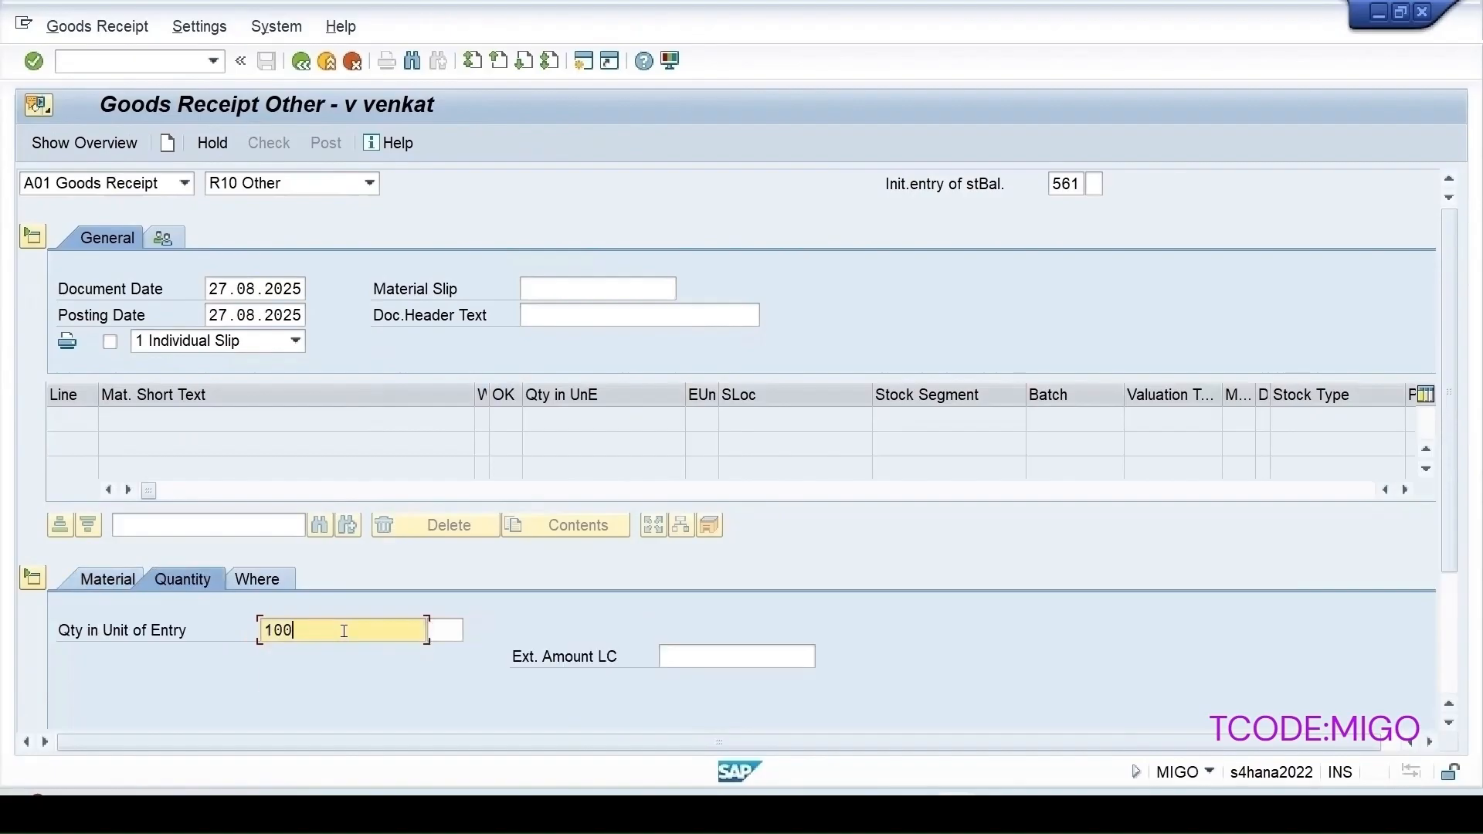
- Assign plant 1710 and storage location 171A to the goods receipt item and run the document check
left_click(241, 582)
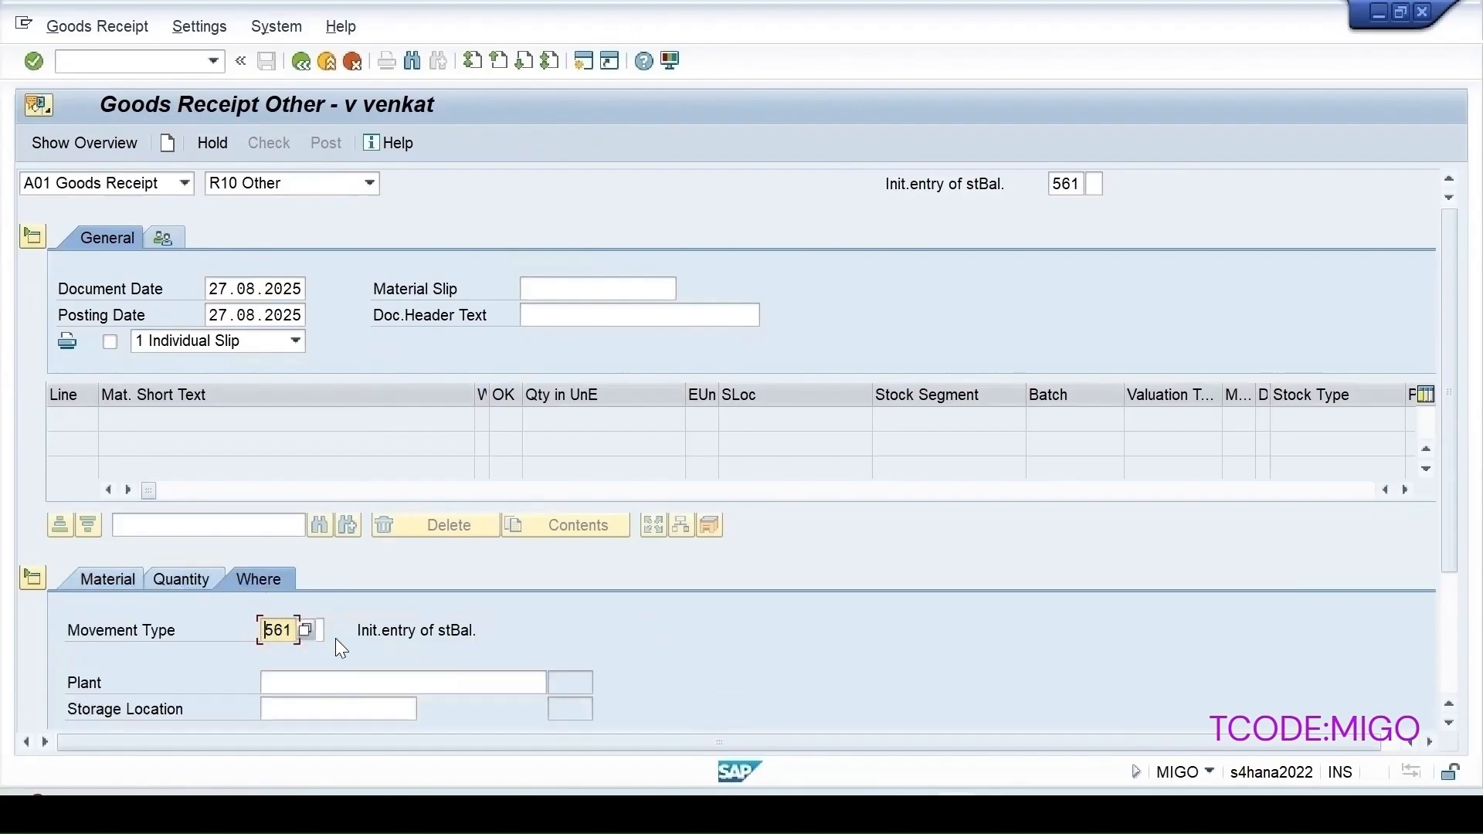
key("Tab")
key("space")
left_click(295, 559)
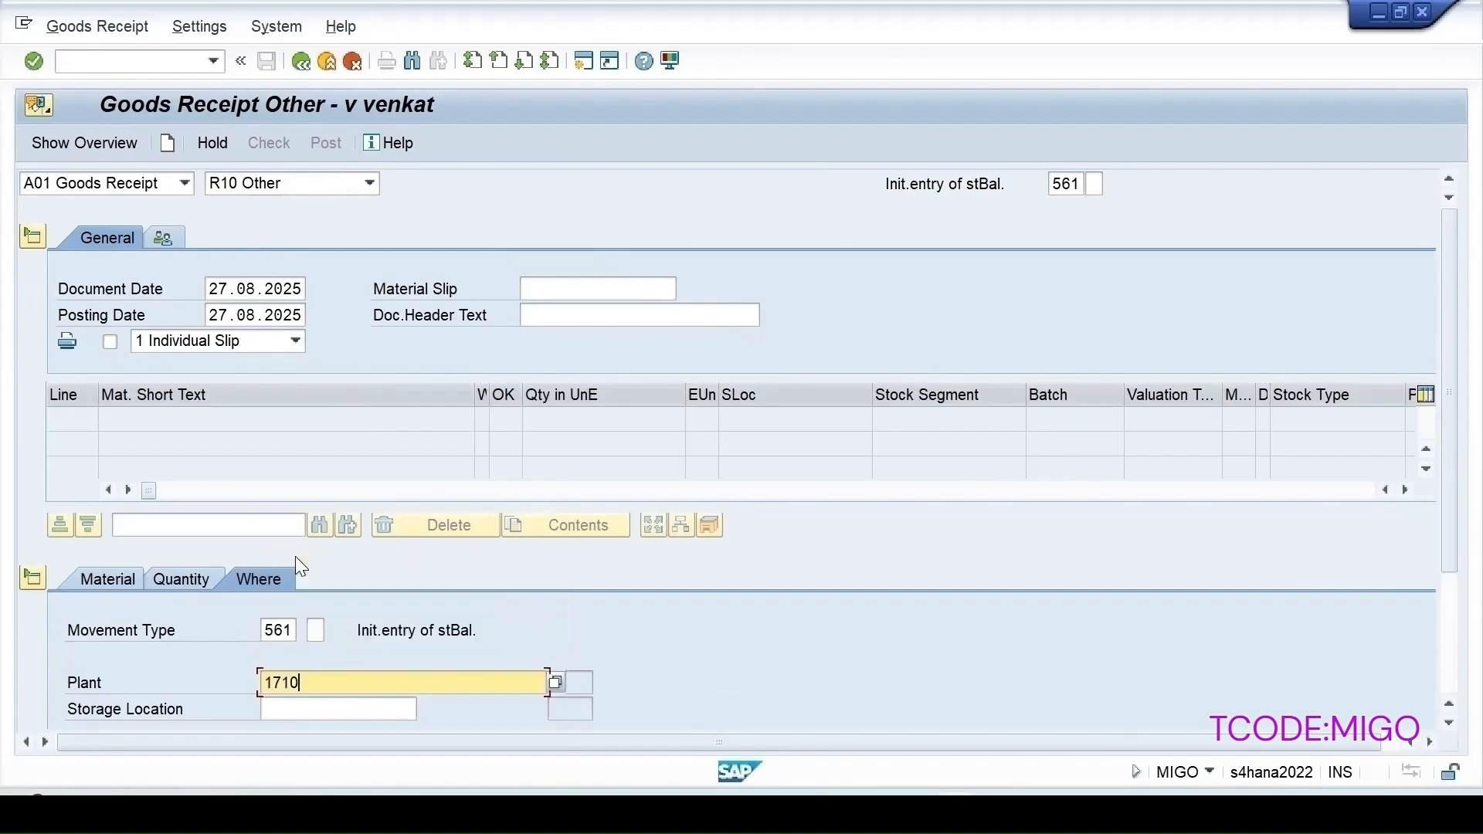
key("Tab")
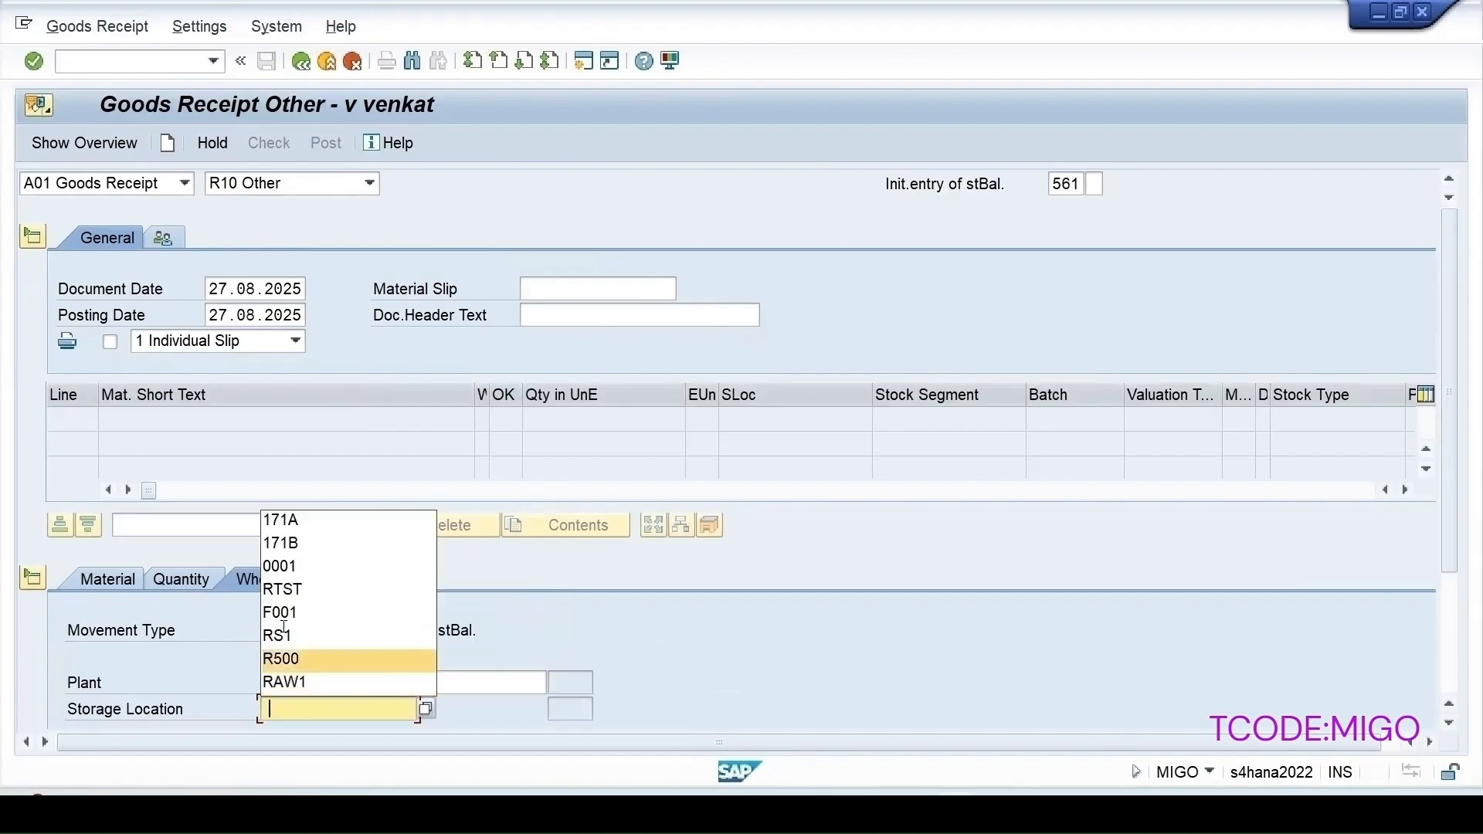
left_click(297, 522)
key("Return")
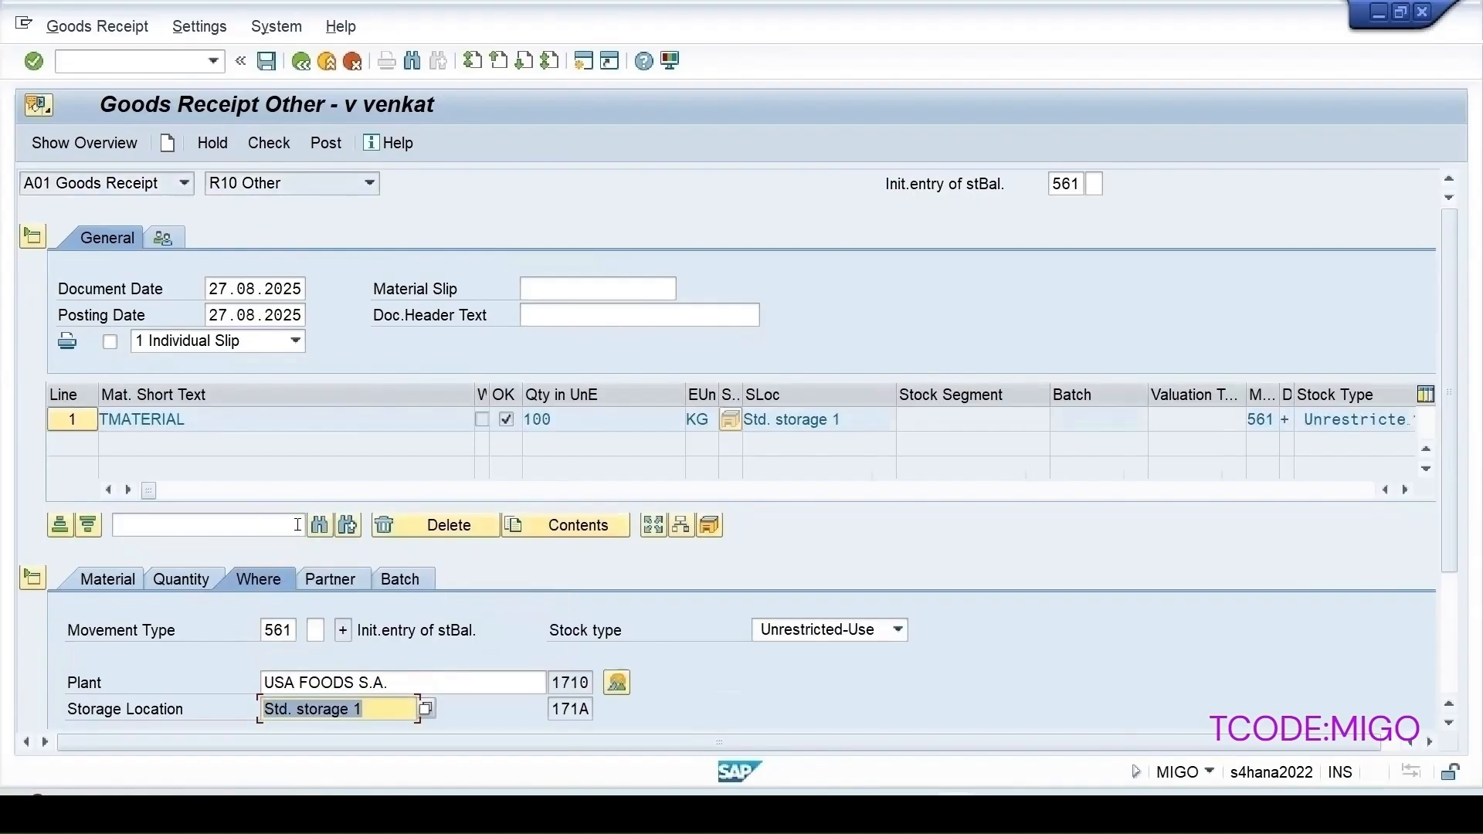
scroll(556, 553, "down", 3)
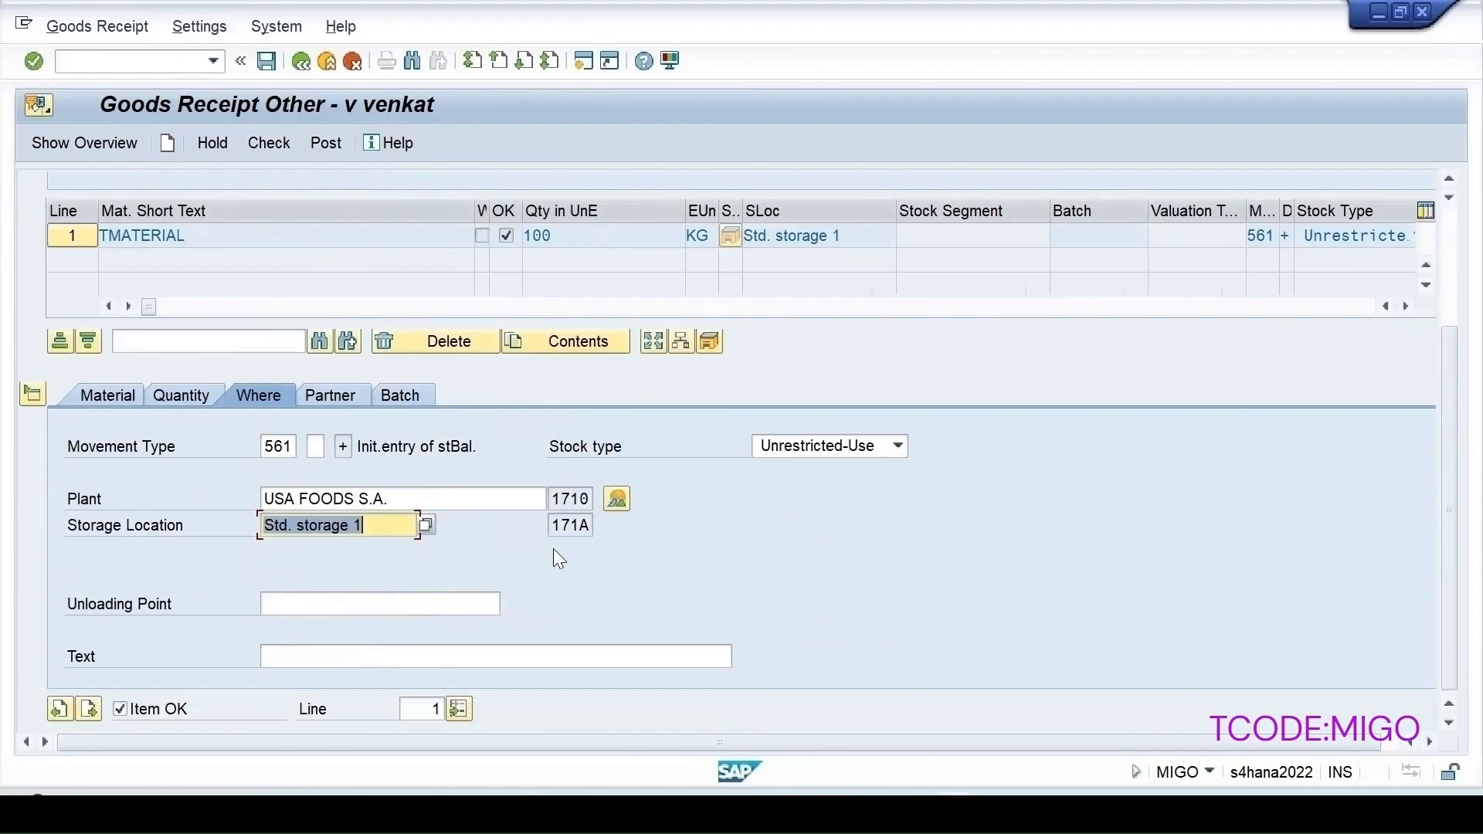
scroll(552, 550, "up", 3)
left_click(277, 147)
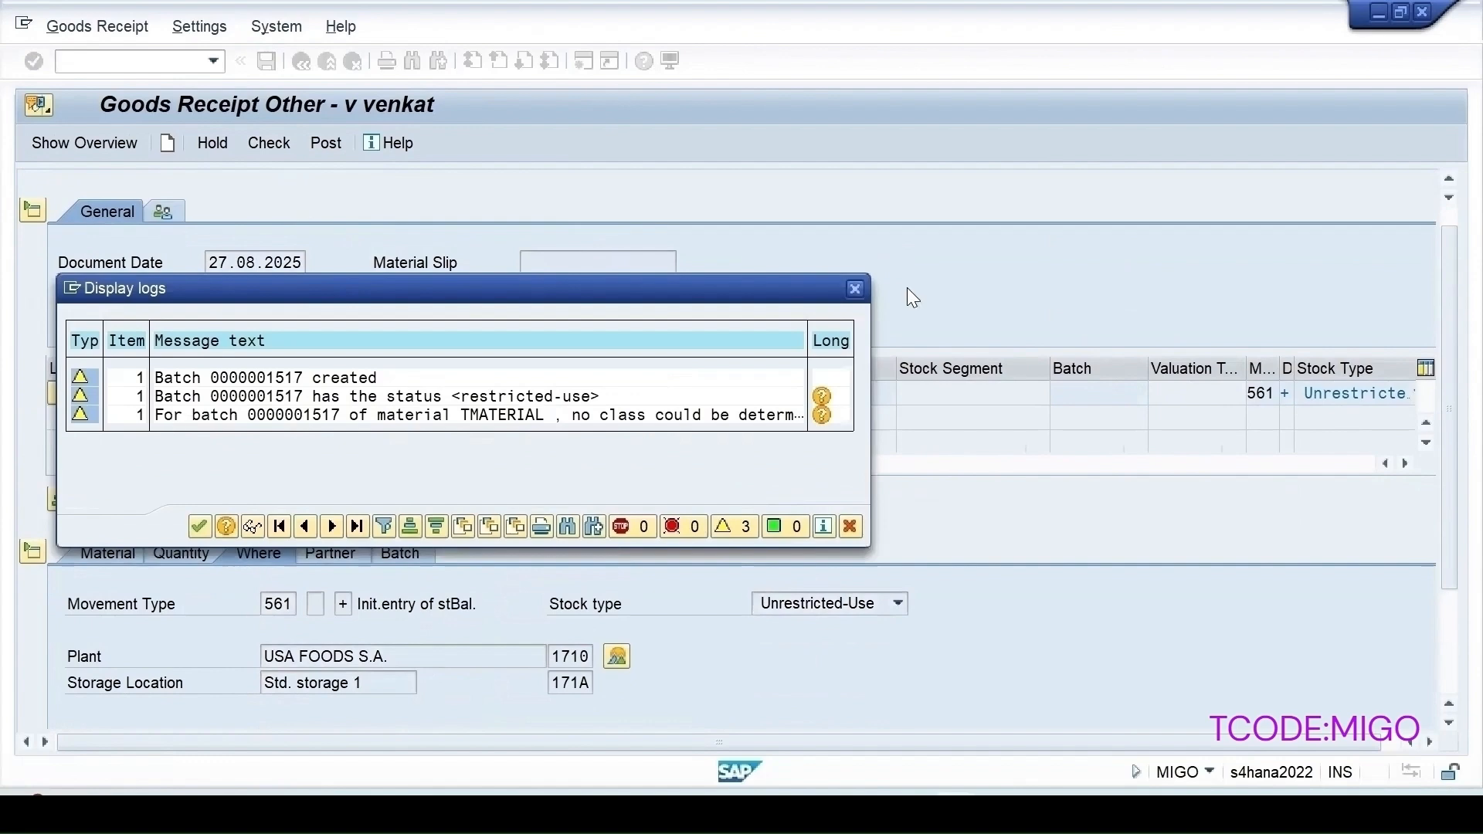
left_click(854, 287)
- Set the batch of the TMATERIAL item to B-1 and post the goods receipt
left_click(402, 555)
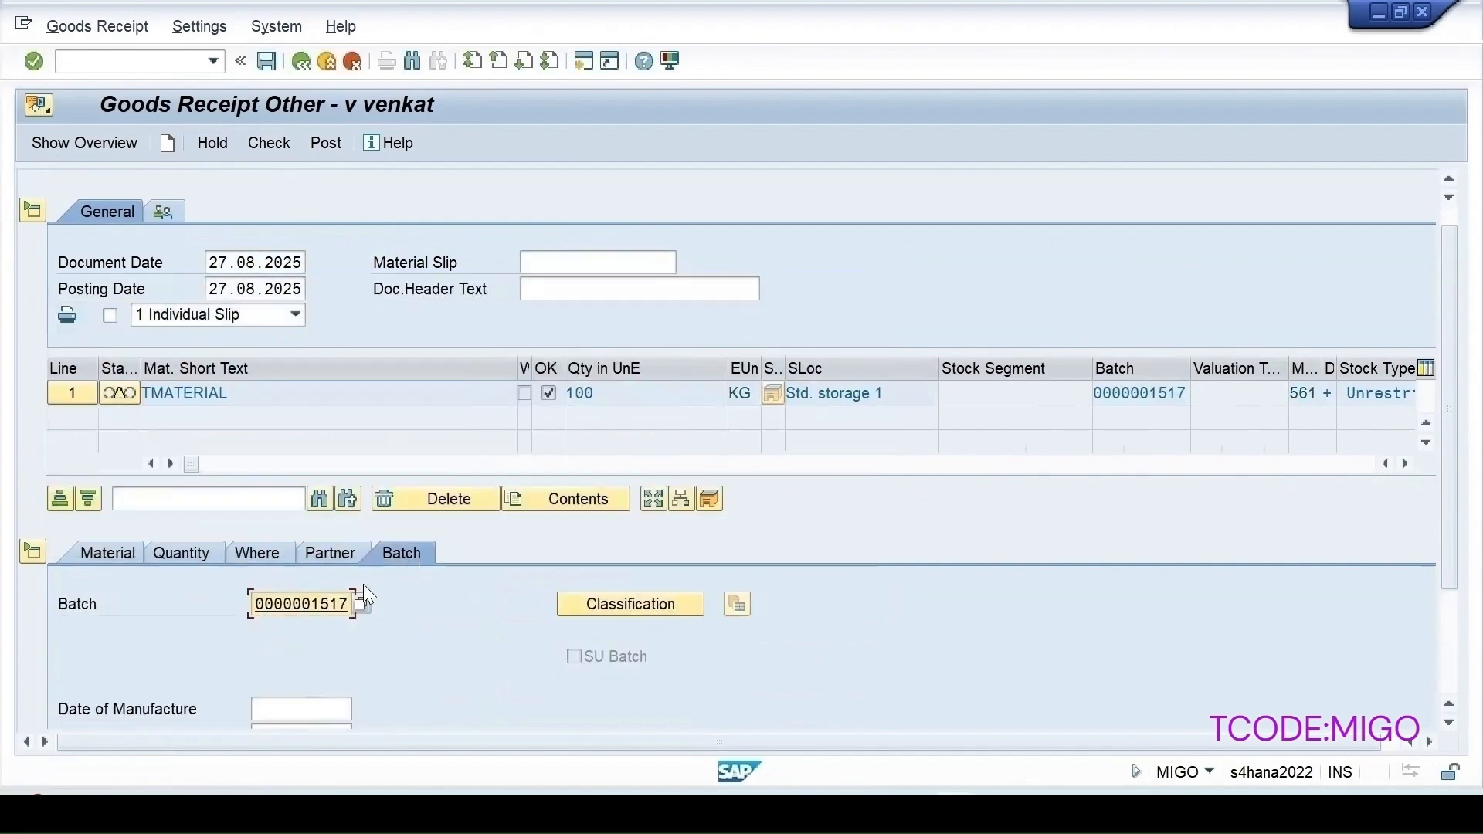
left_click_drag(351, 603, 171, 593)
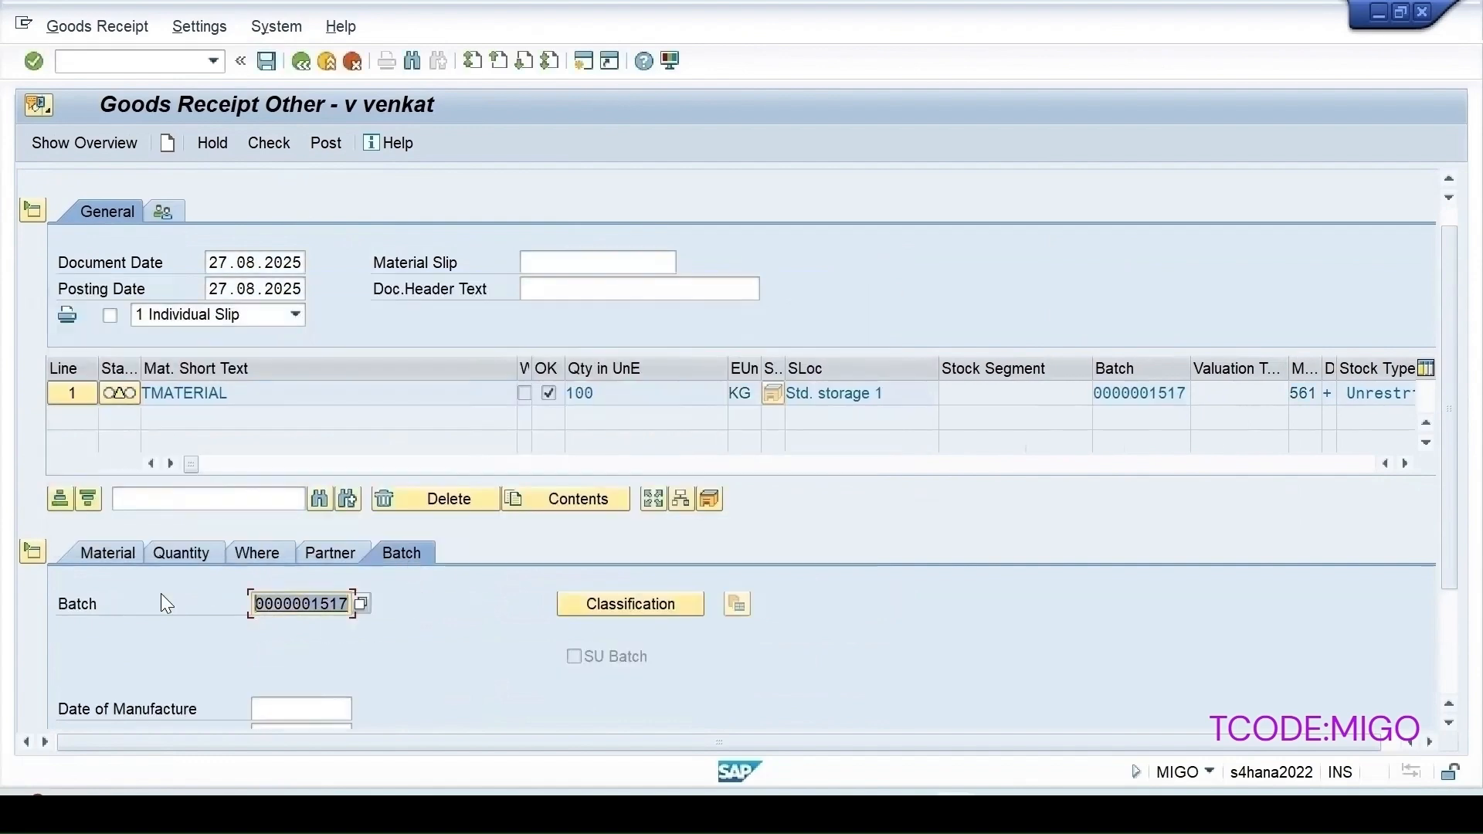
type("B-")
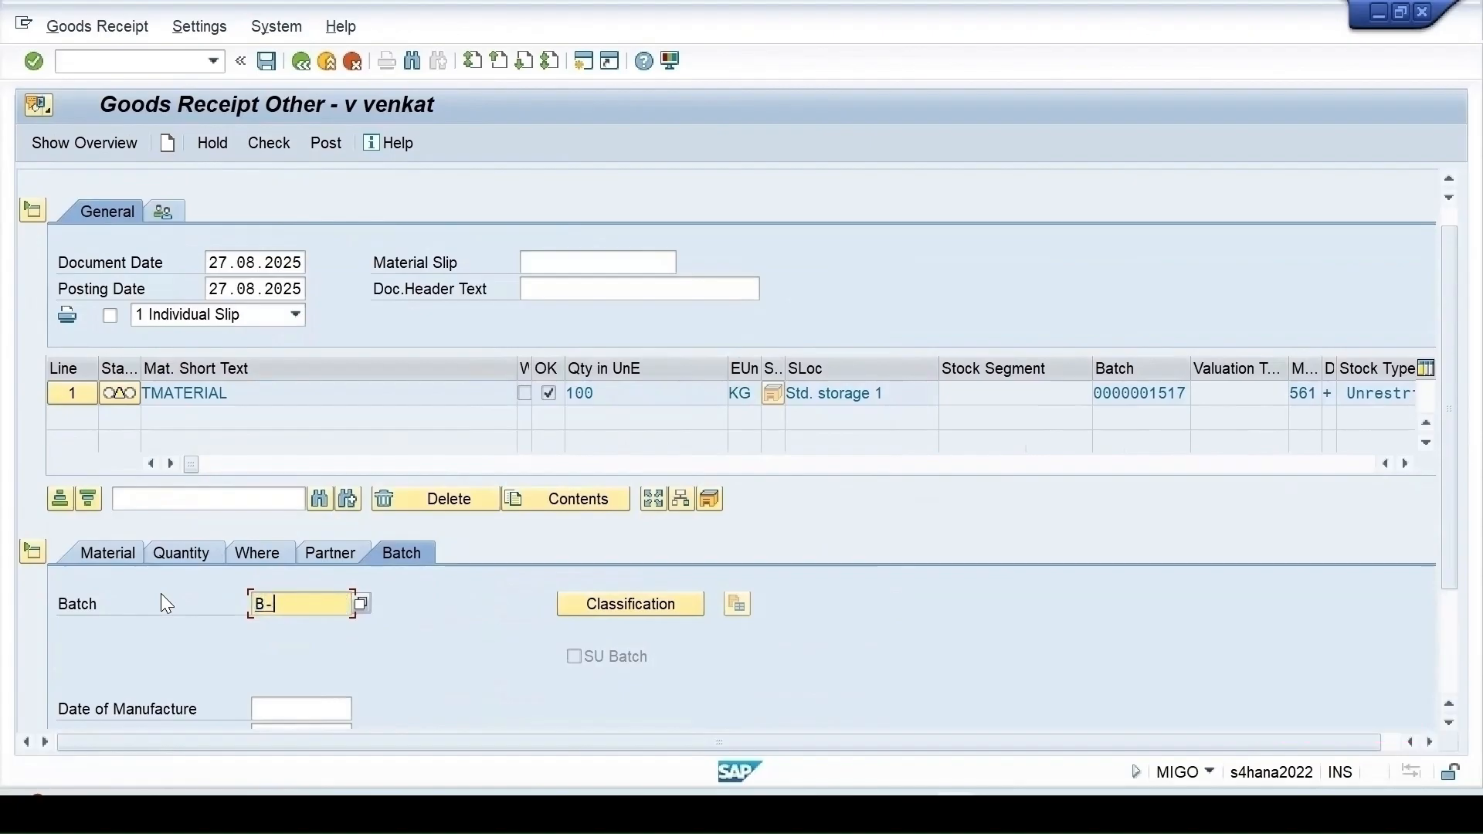
type("1")
key("Return")
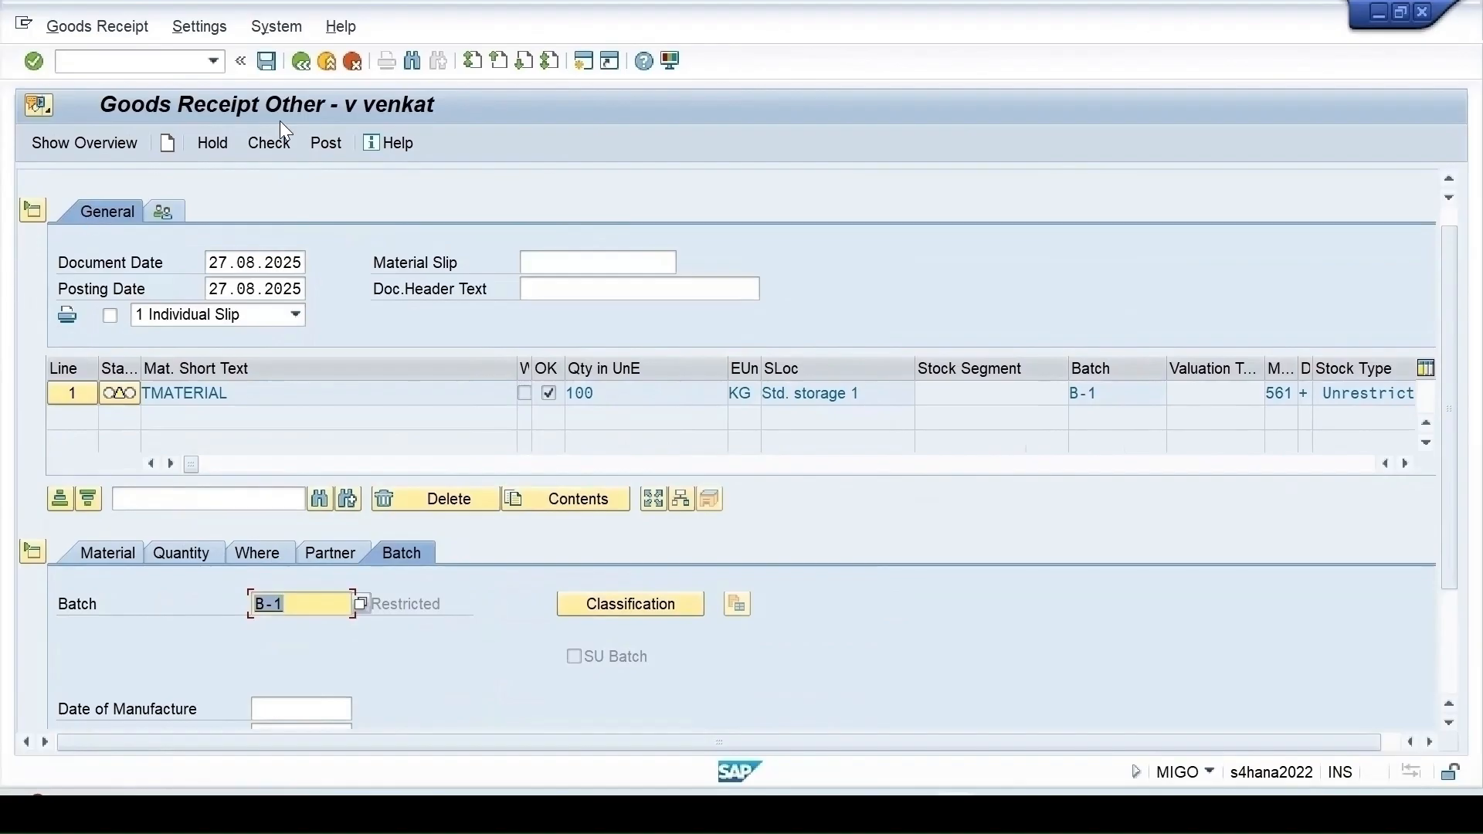
left_click(327, 141)
- Display the stock overview of material TMATERIAL with transaction MMBE
left_click(98, 56)
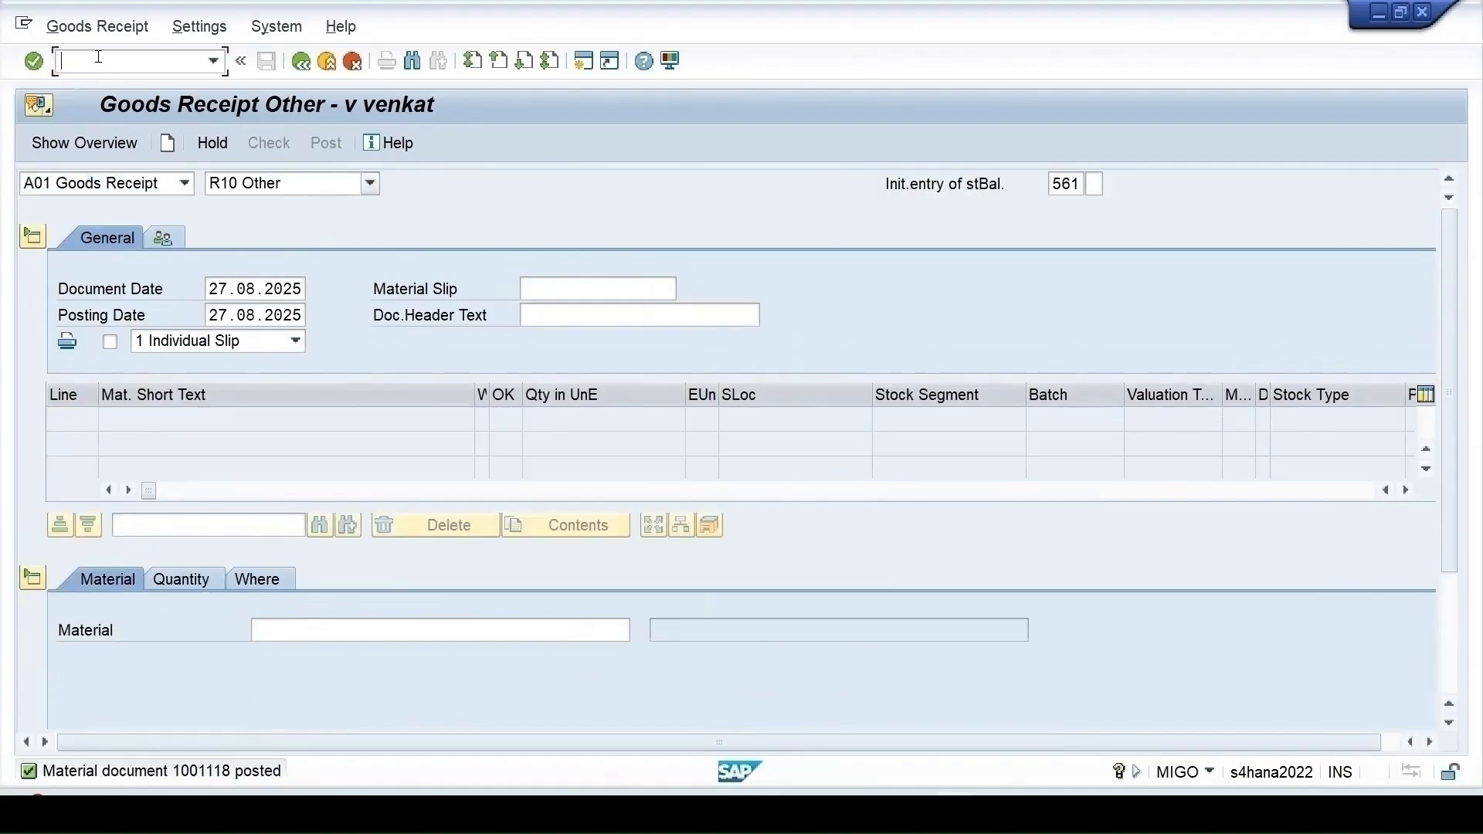
type("/nmmbe")
key("Return")
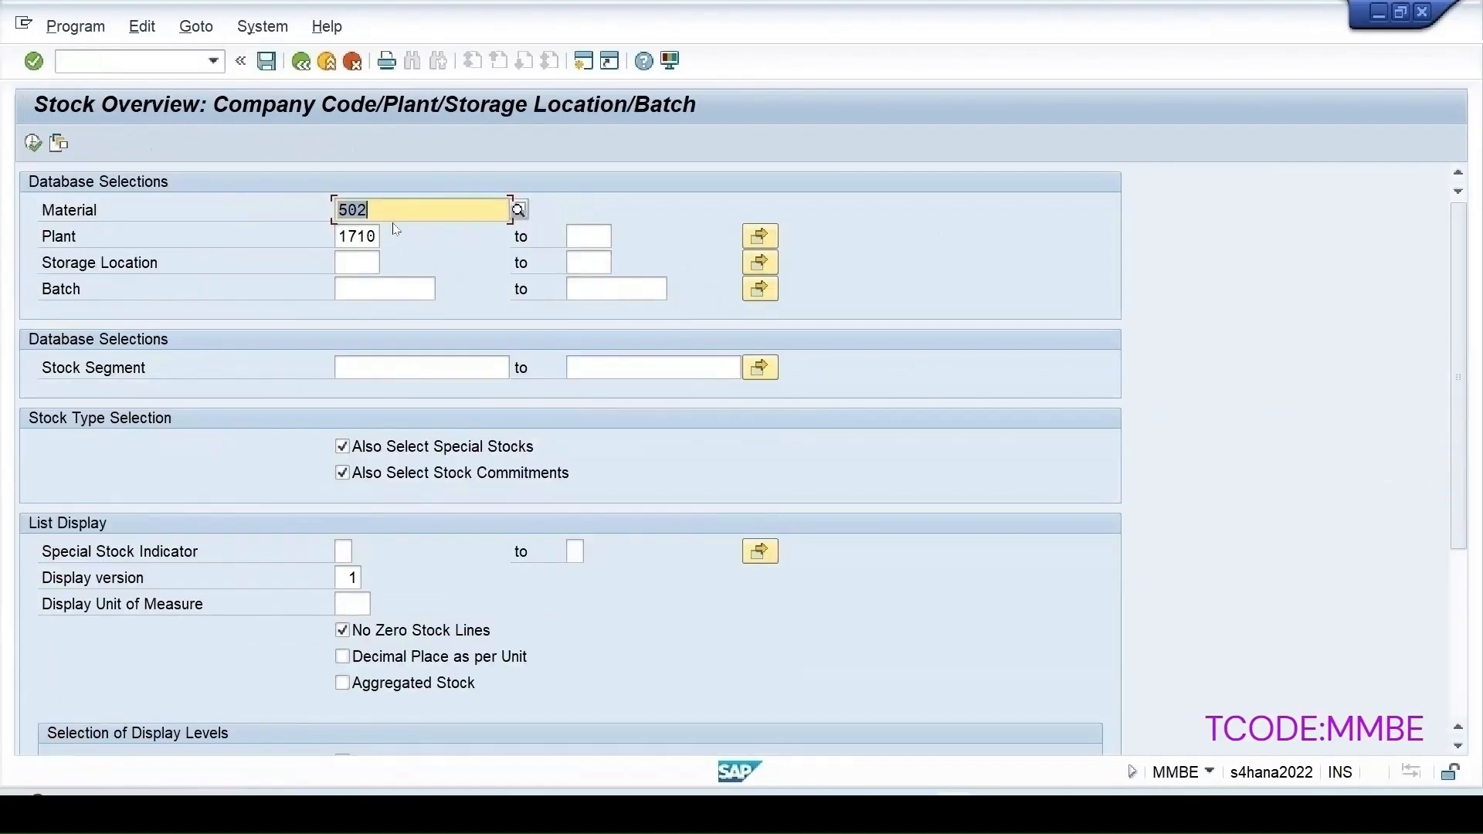
type("TMATERIAL")
left_click(33, 144)
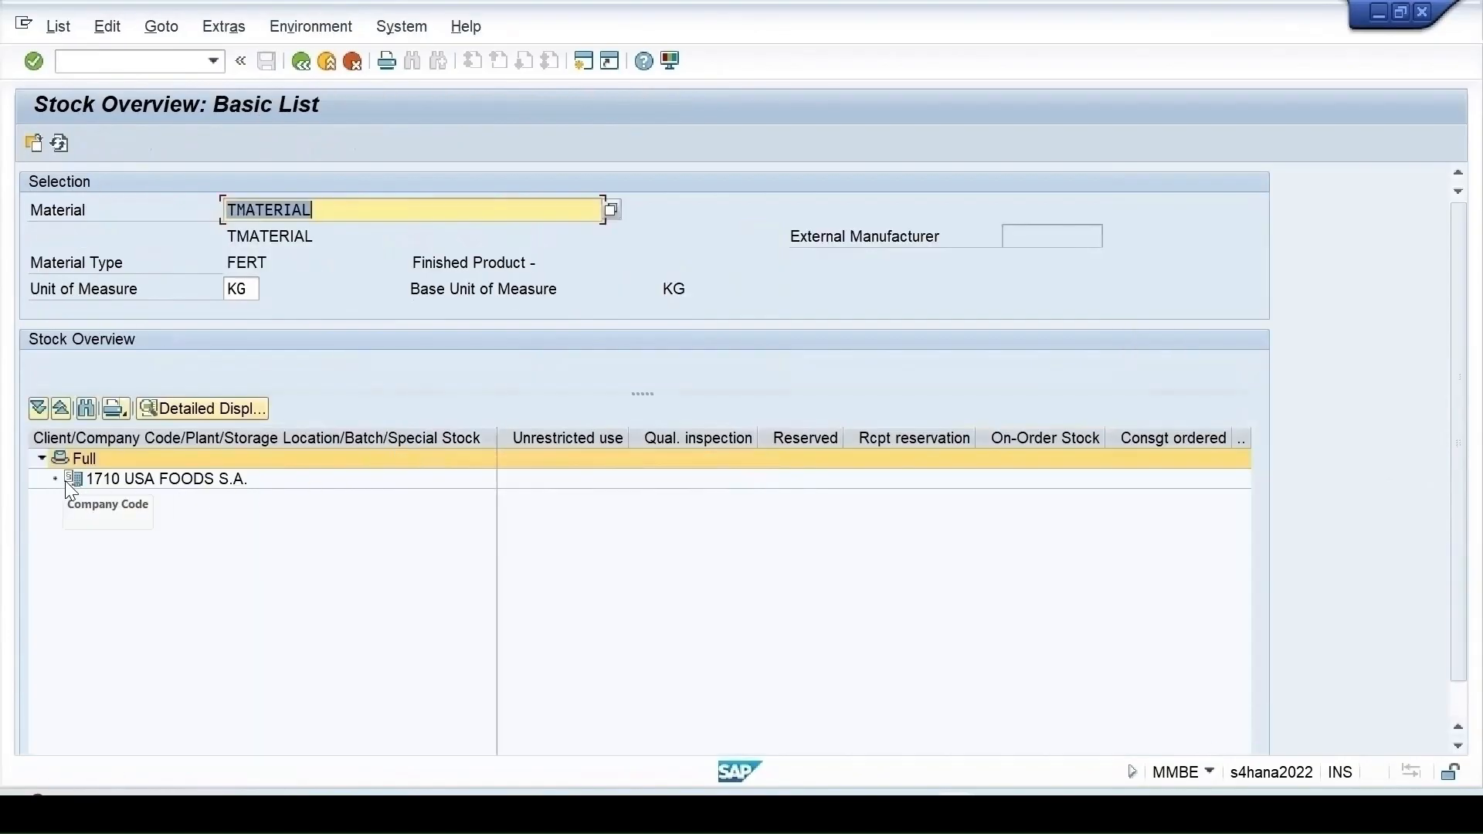
- Start another goods receipt in transaction MIGO for material TMATERIAL with a quantity of 100
type("/")
type("nmigo")
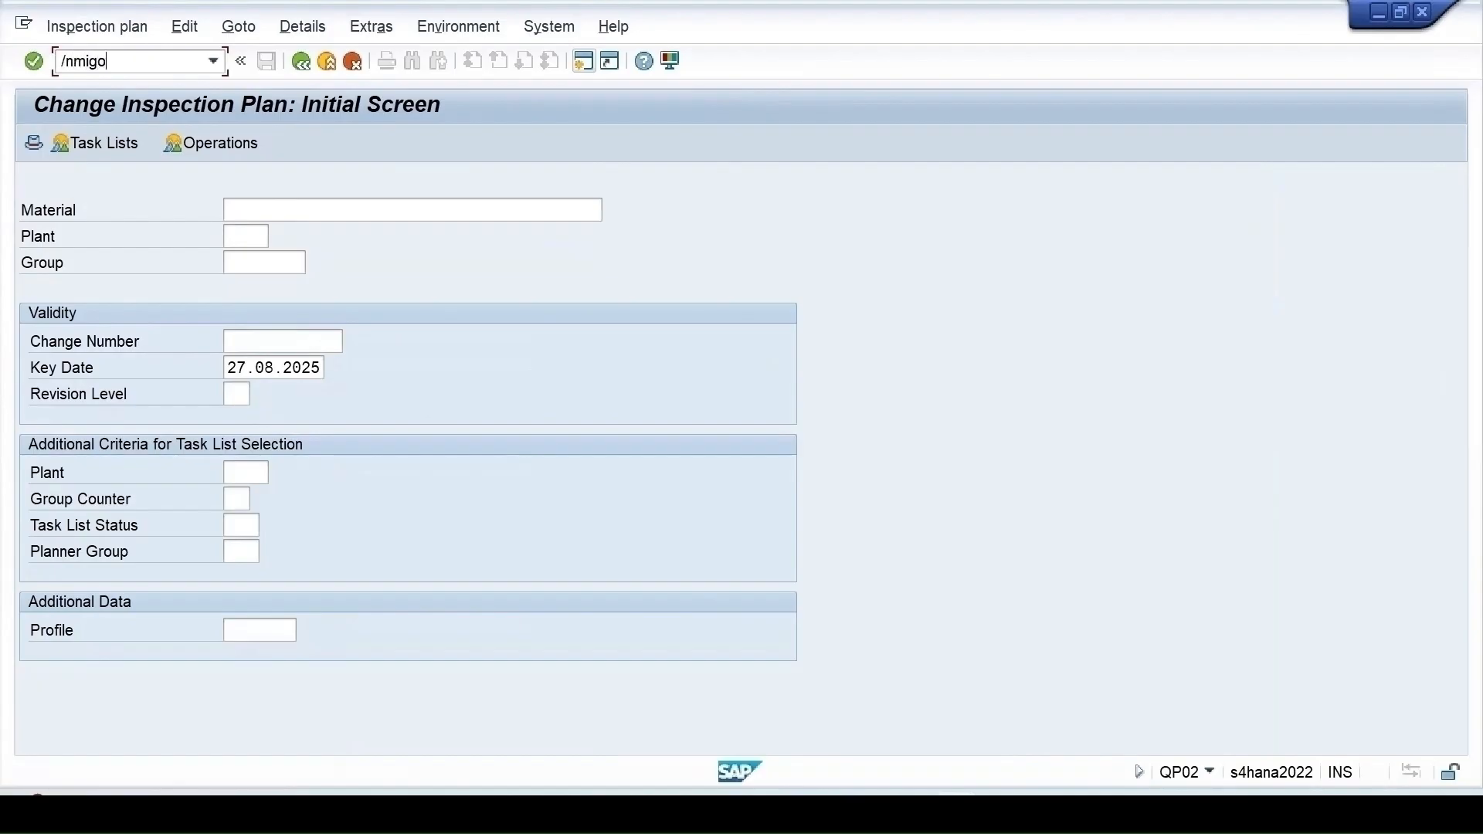
key("Return")
left_click(262, 629)
left_click(293, 391)
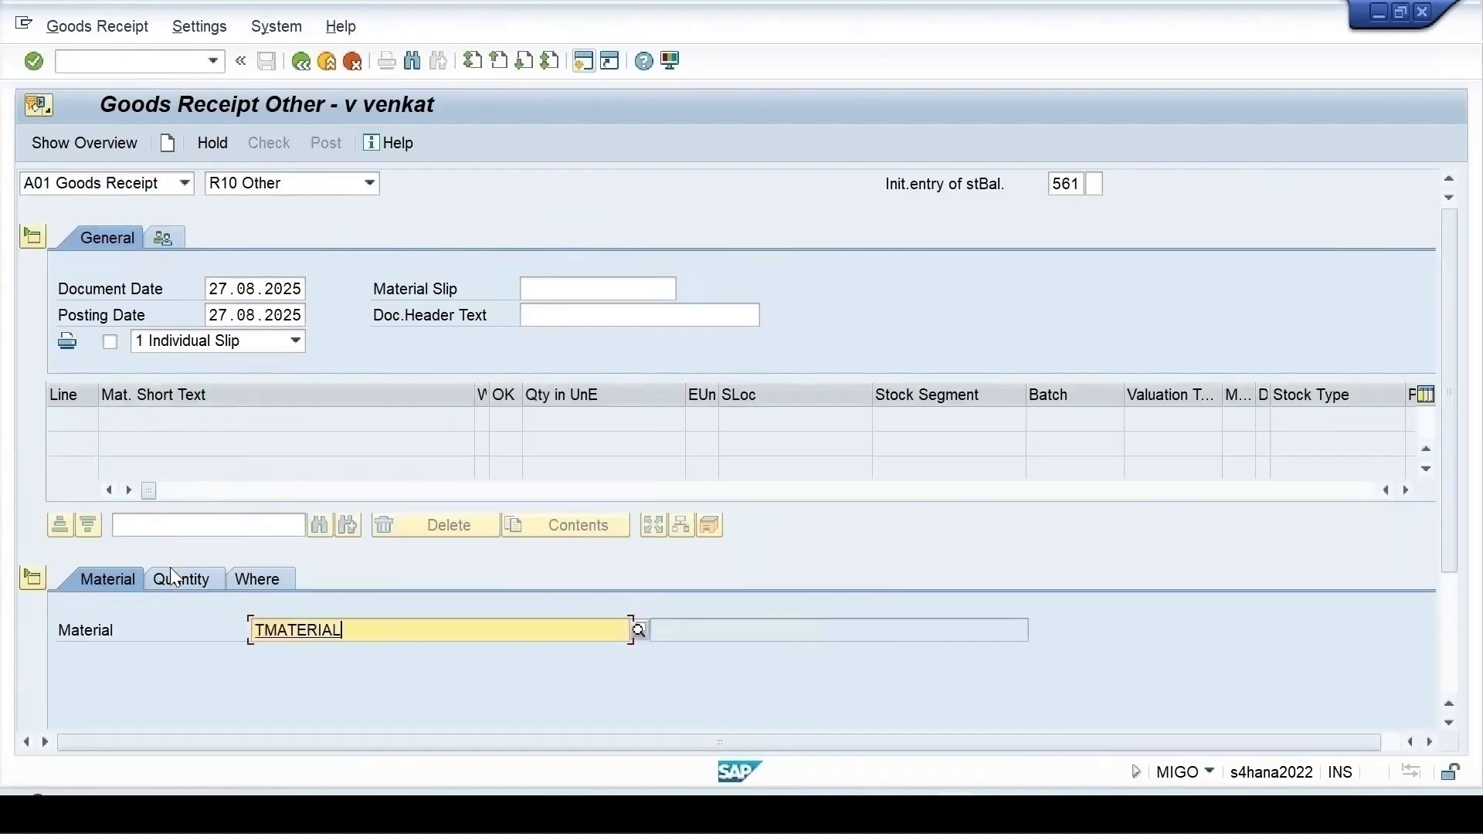
left_click(196, 587)
left_click(280, 617)
left_click(301, 647)
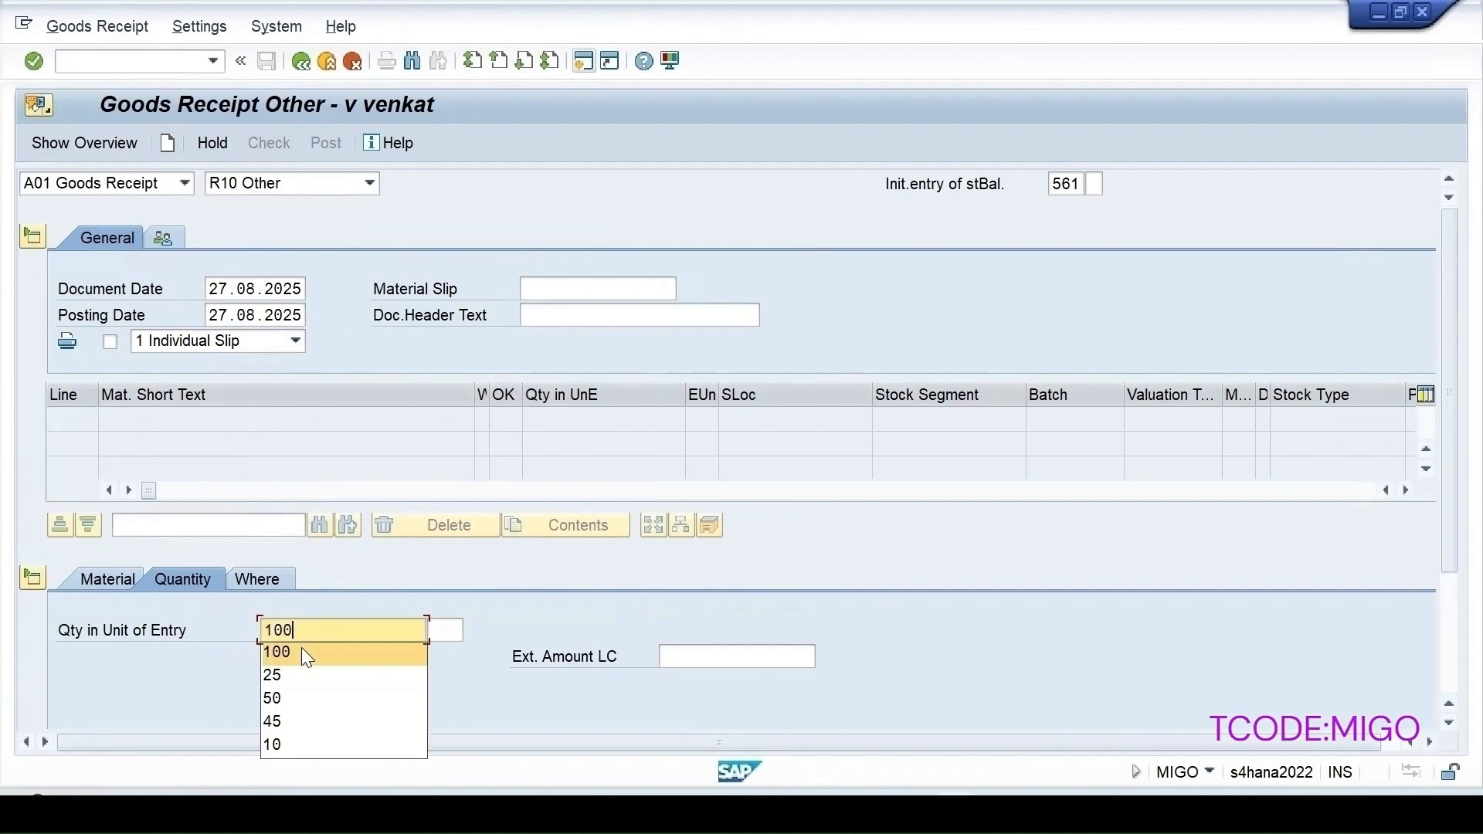
key("Return")
- Assign plant 1710 and storage location 171A to the new goods receipt item
left_click(266, 683)
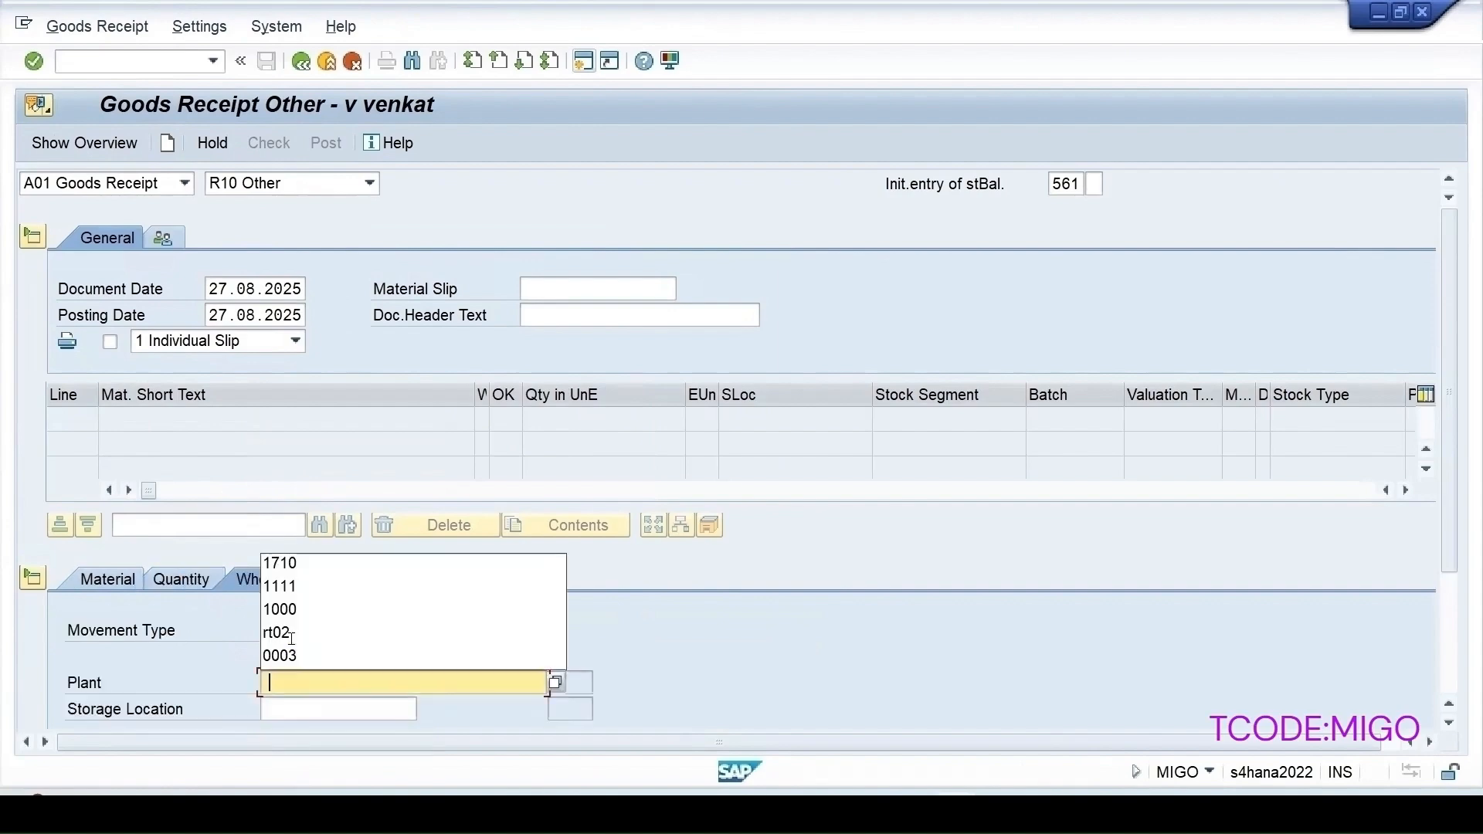
left_click(279, 563)
left_click(293, 709)
left_click(295, 548)
key("Return")
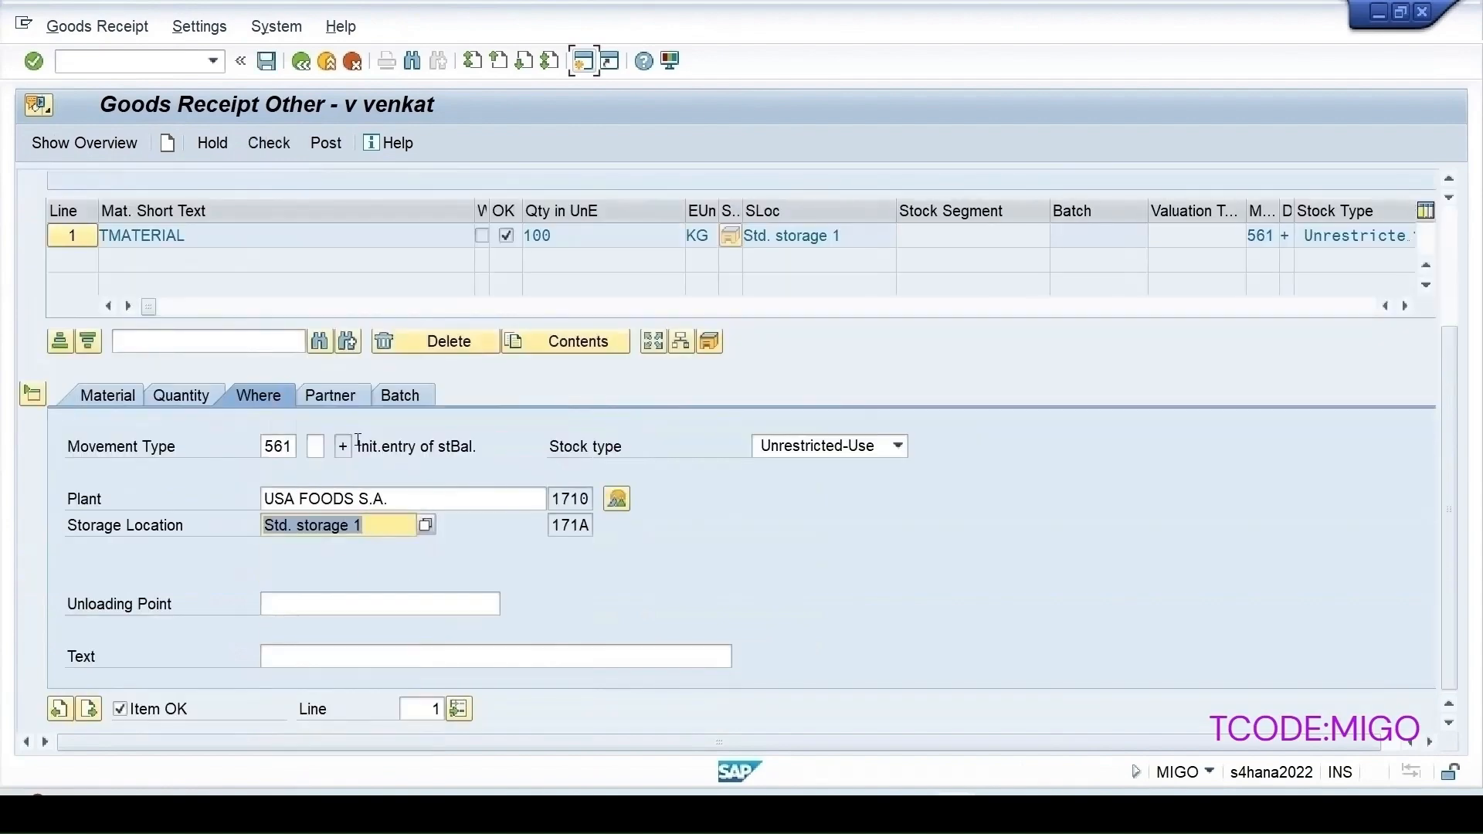
- Assign batch B-1 with manufacture date 27.08.2025 to the goods receipt item
left_click(400, 397)
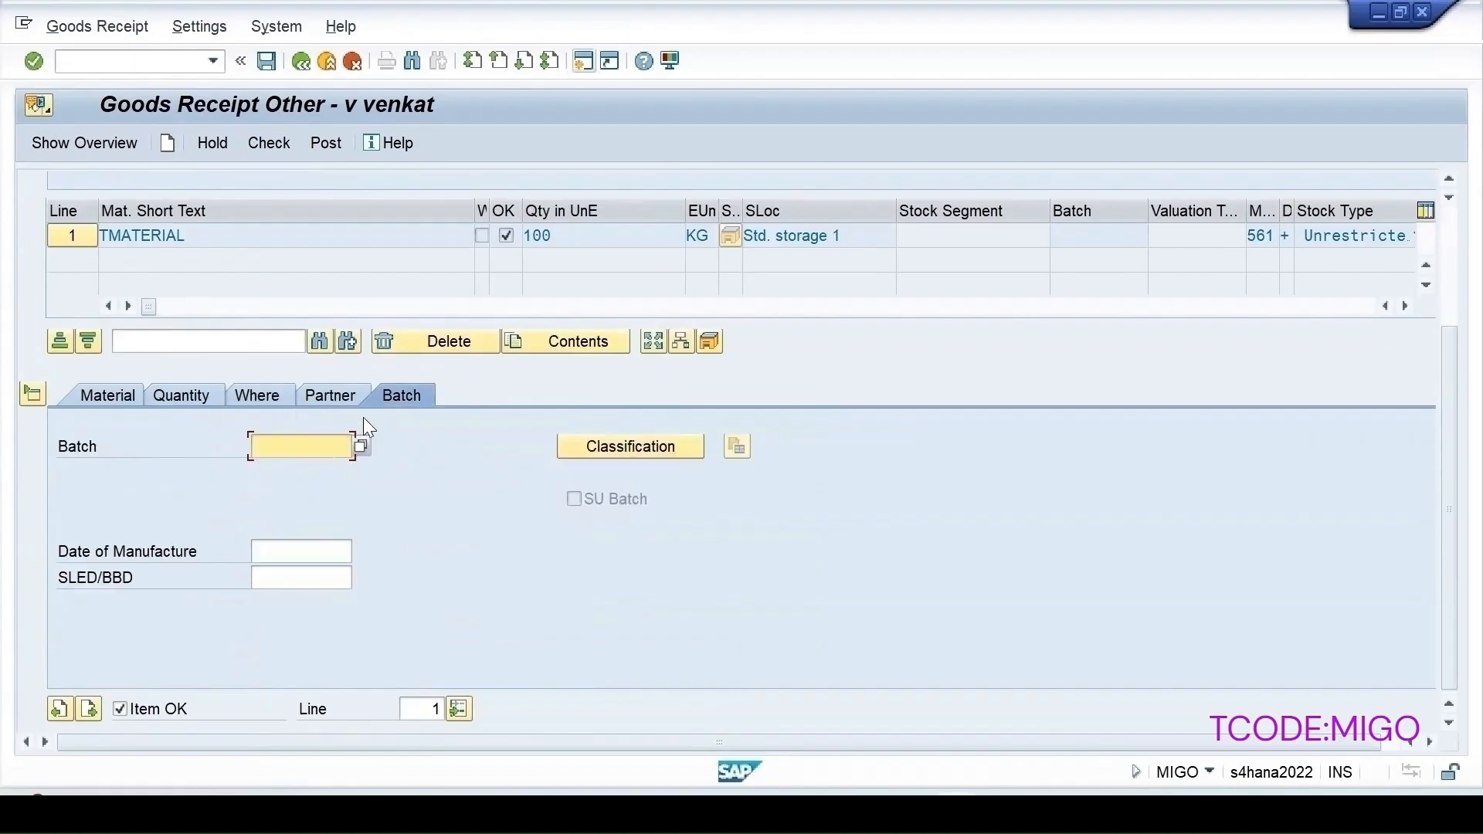
left_click(326, 446)
left_click(292, 467)
left_click(296, 553)
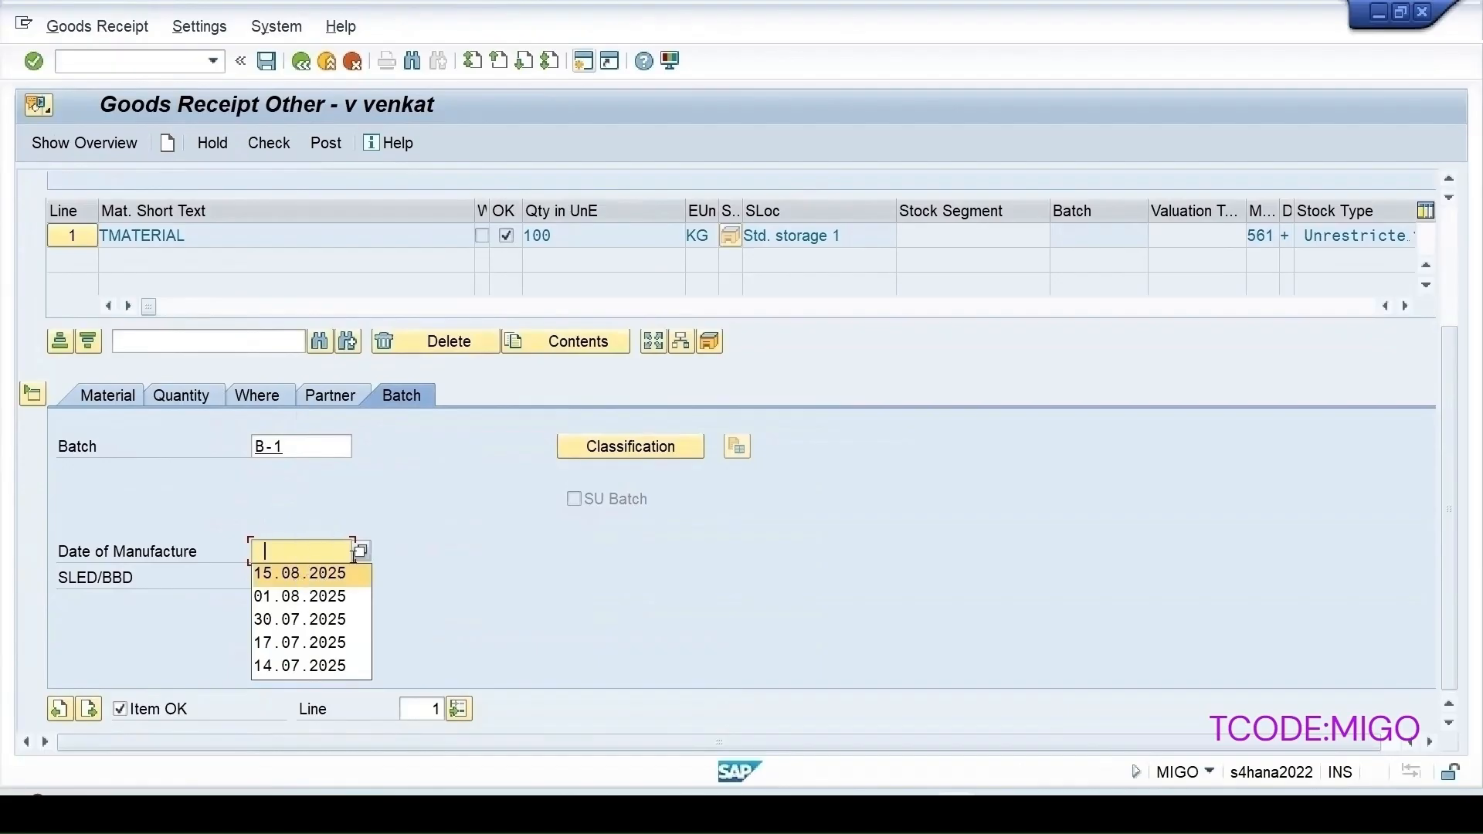
type("27.08.2025")
key("Return")
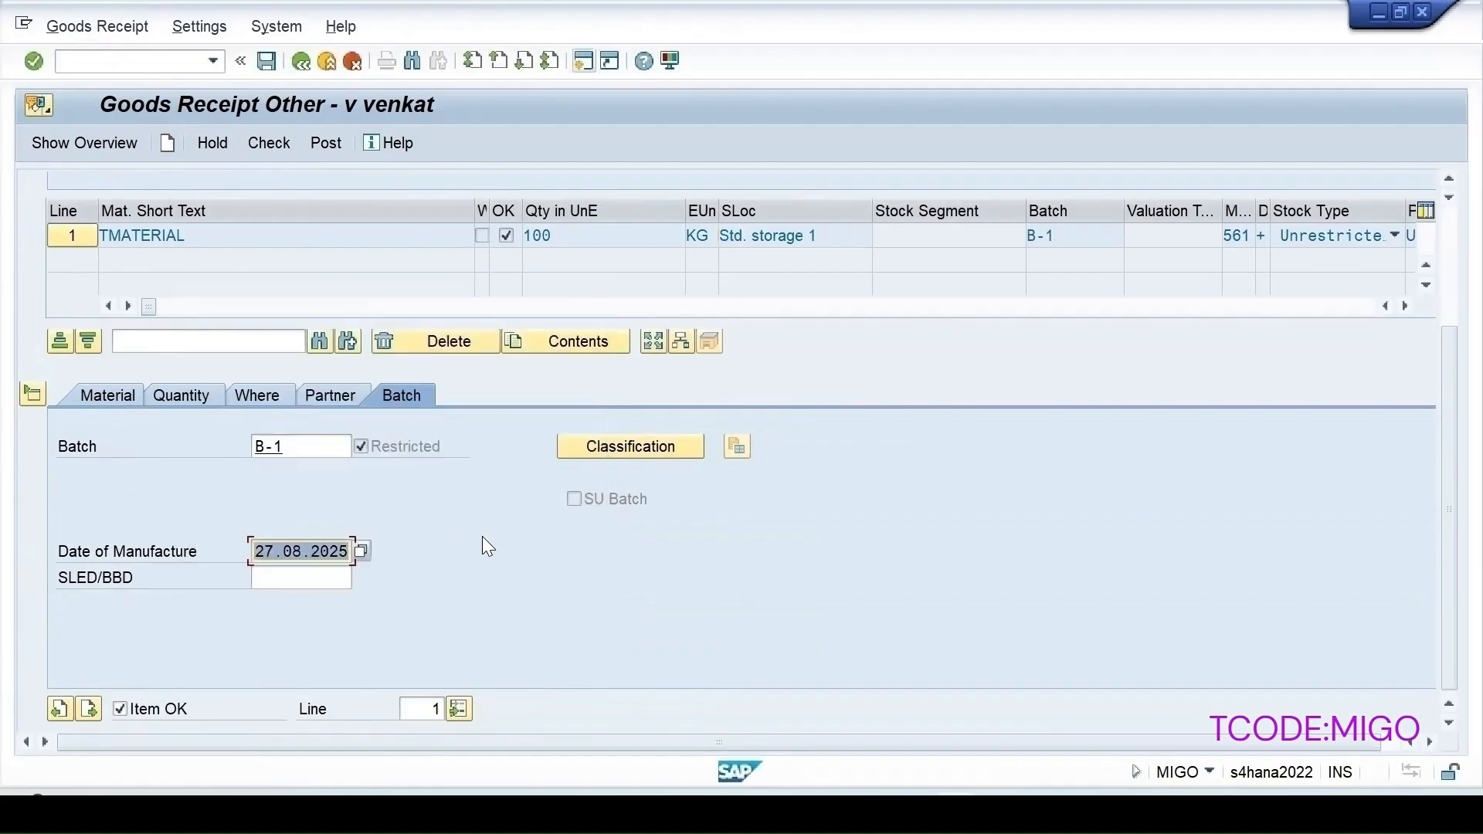
- Run the document check on the goods receipt for batch B-1 and post it
left_click(279, 145)
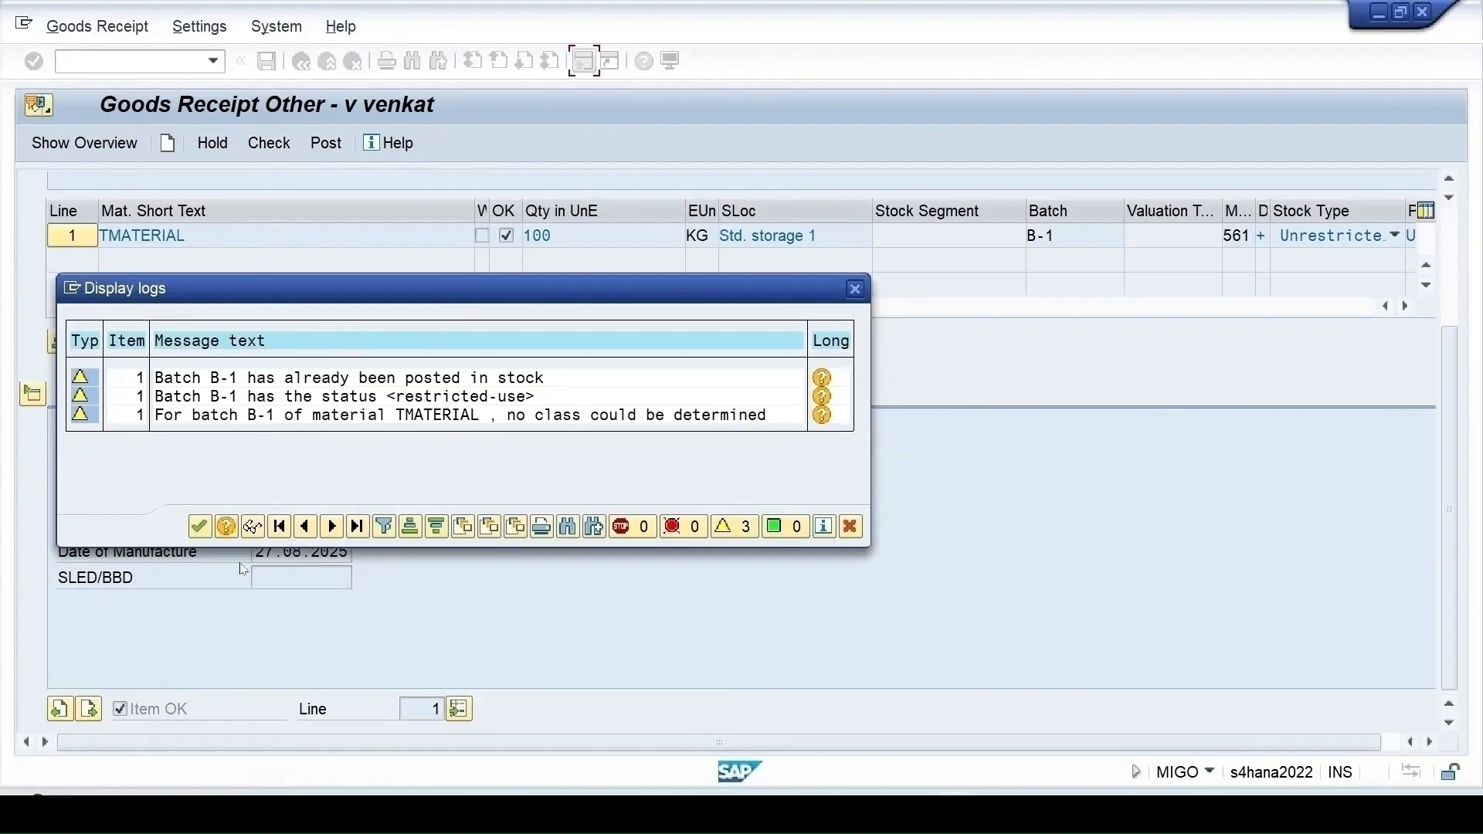
left_click(199, 526)
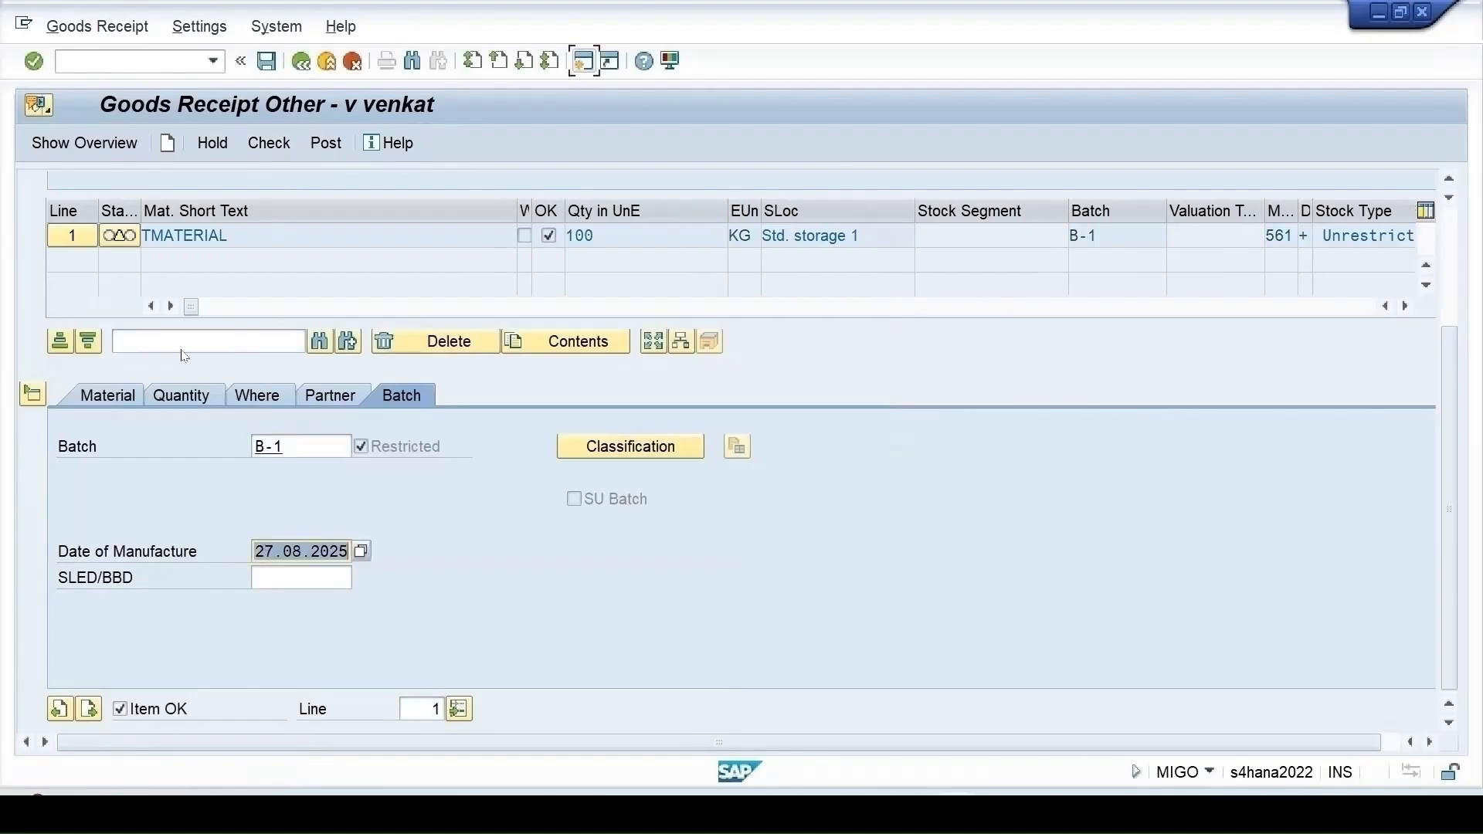
left_click(266, 61)
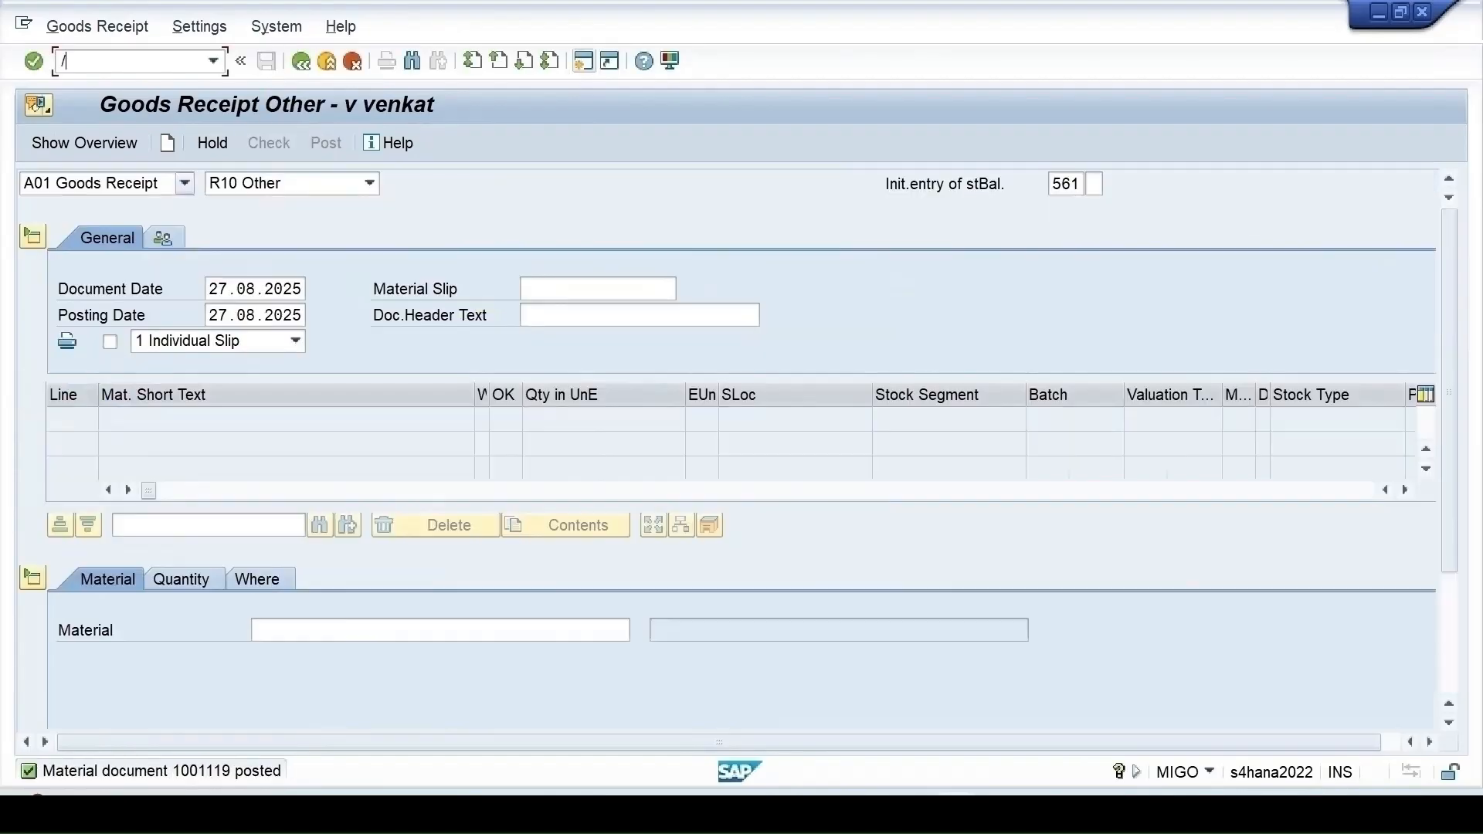
- Change the status of TMATERIAL batch B-1 to Unrestricted in transaction MSC2N and save the batch
type("/nmsc2n")
key("Return")
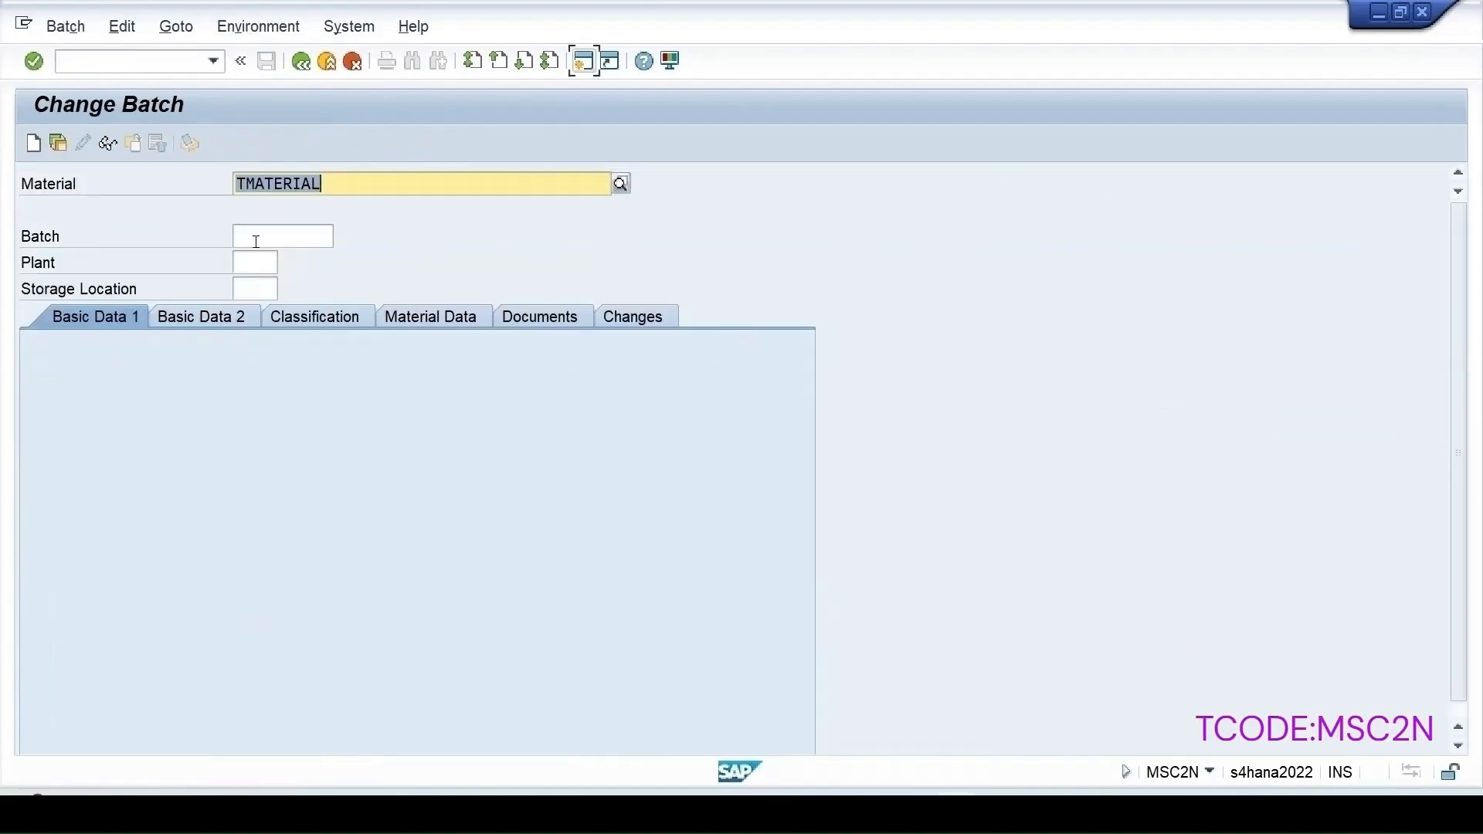
left_click(256, 241)
type("b-1")
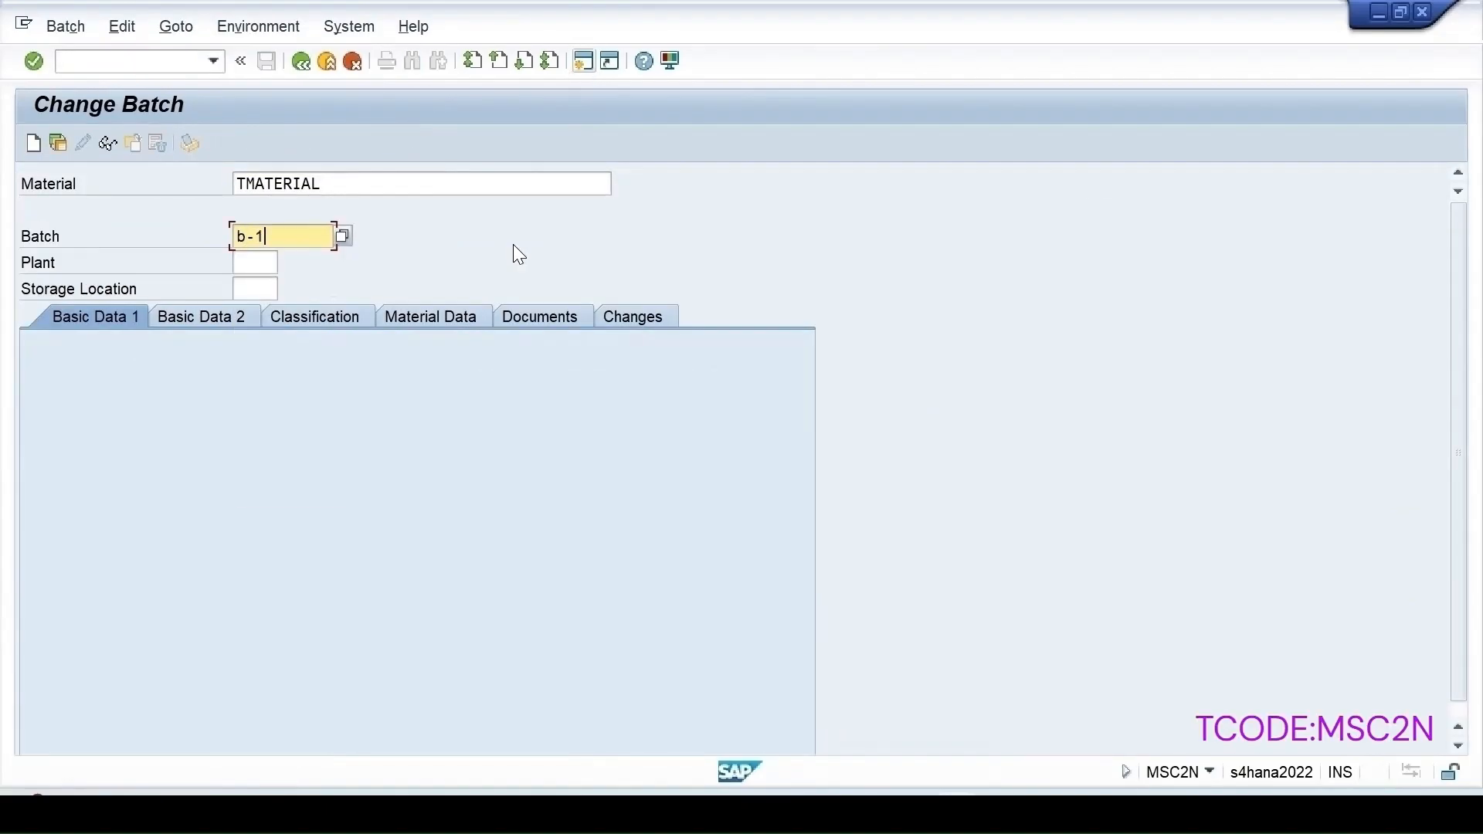
key("Return")
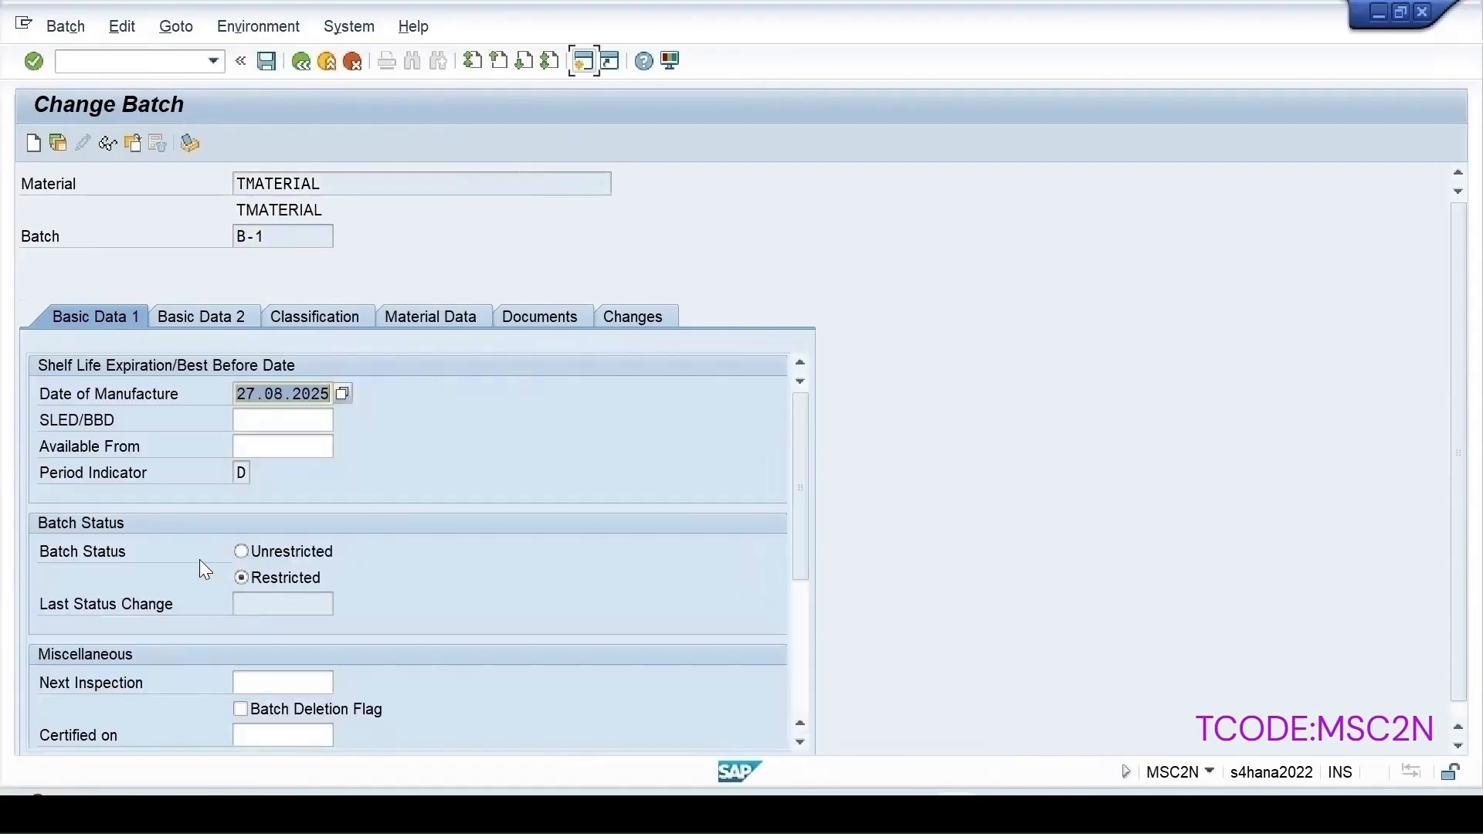
left_click(241, 552)
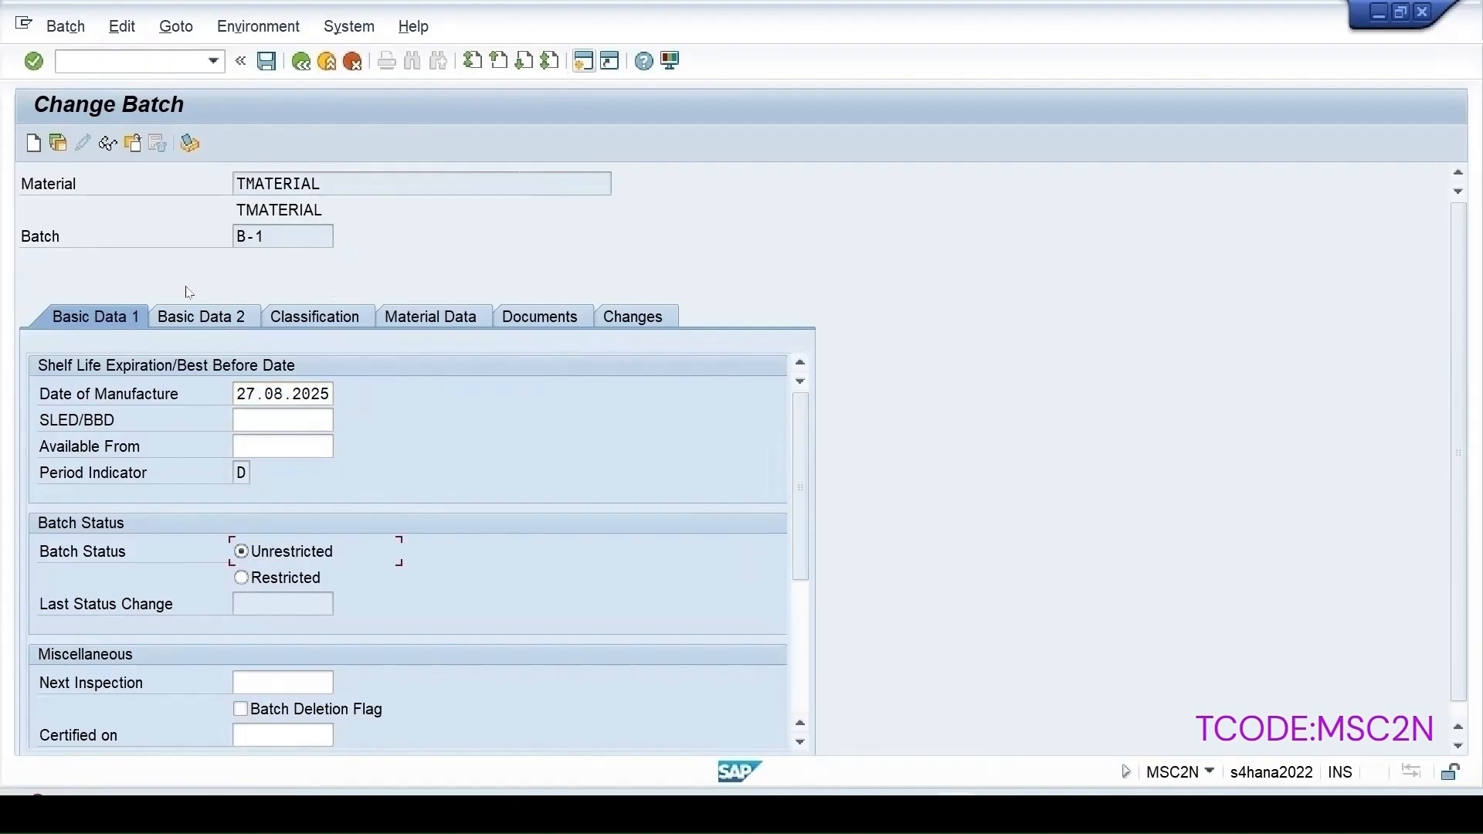
left_click(266, 62)
- Switch to the open Stock Overview session and refresh the stock list for TMATERIAL
mouse_move(955, 815)
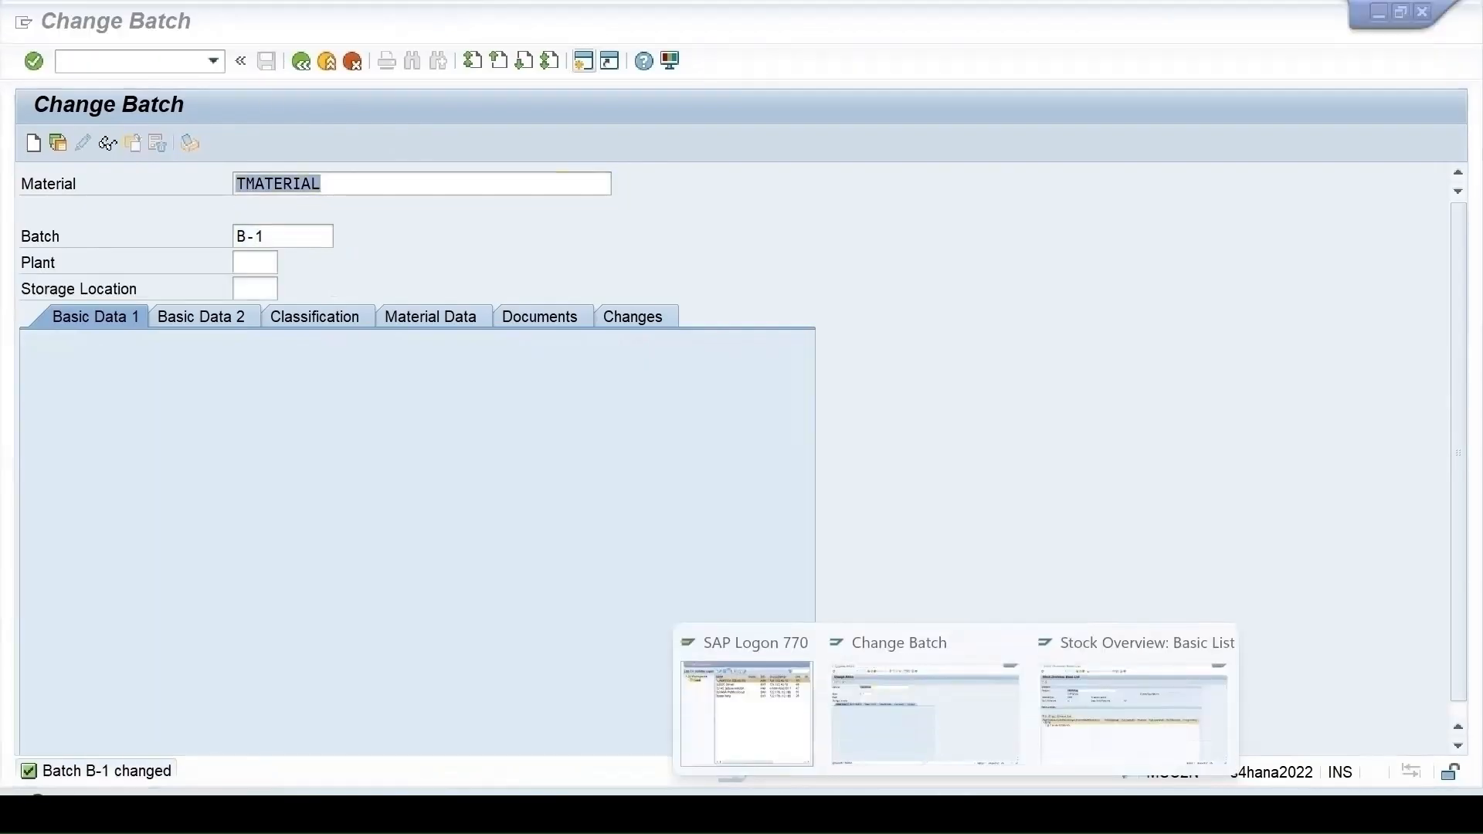
left_click(1109, 755)
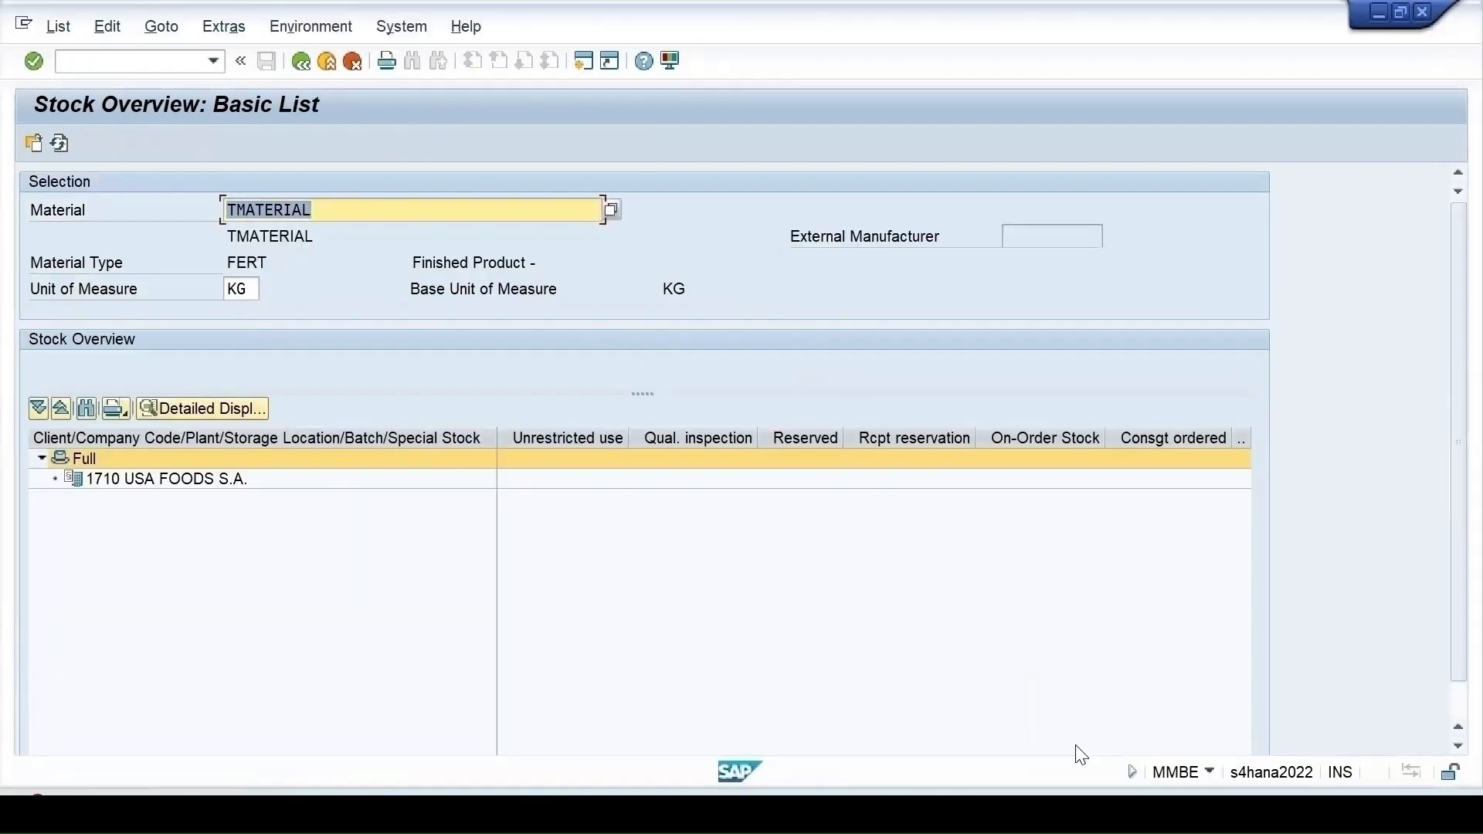
left_click(61, 142)
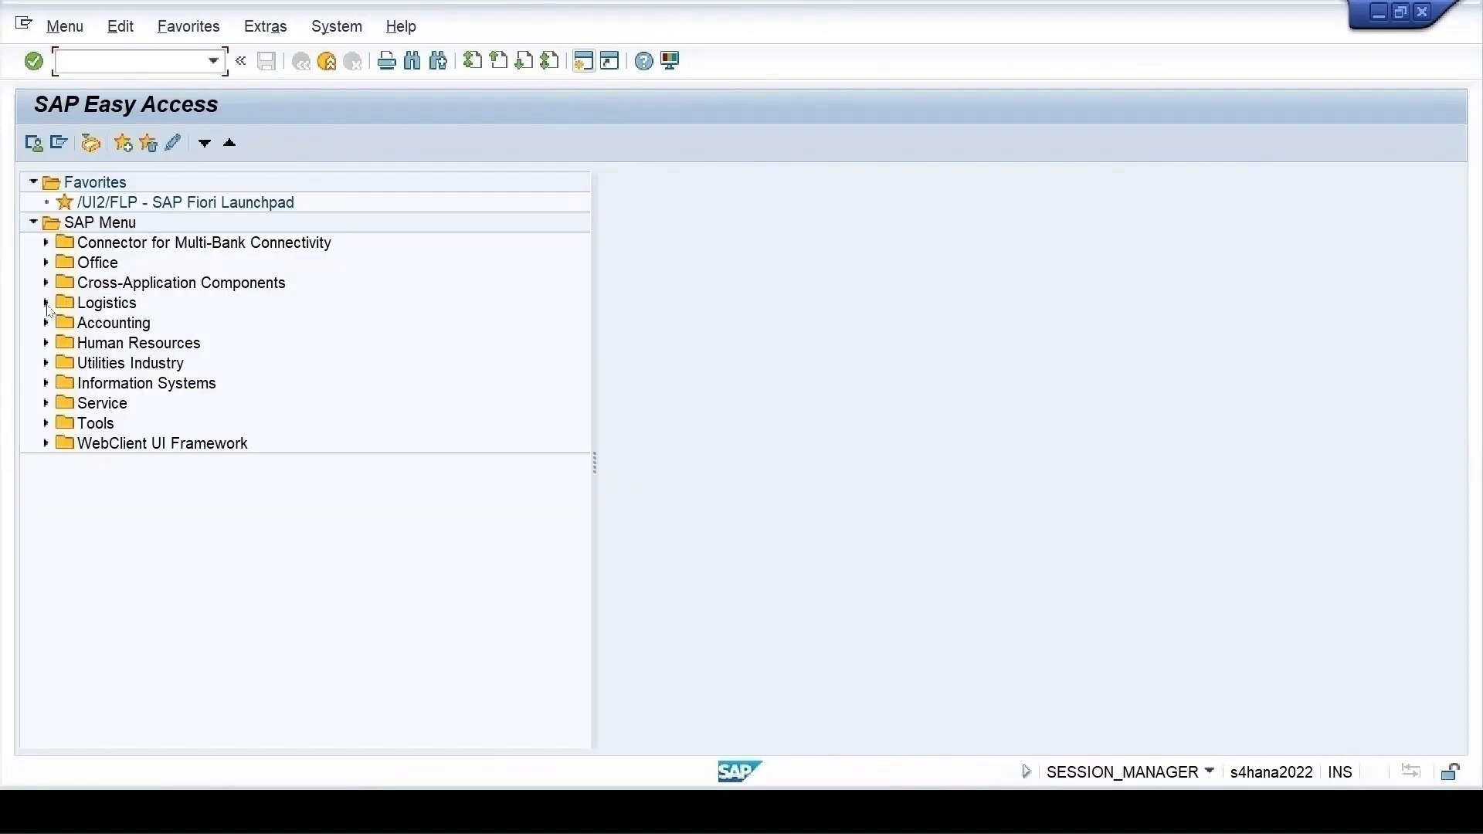
- Open material BOM creation (CS01) from the Stability Study basic data under Logistics, Quality Management
left_click(47, 303)
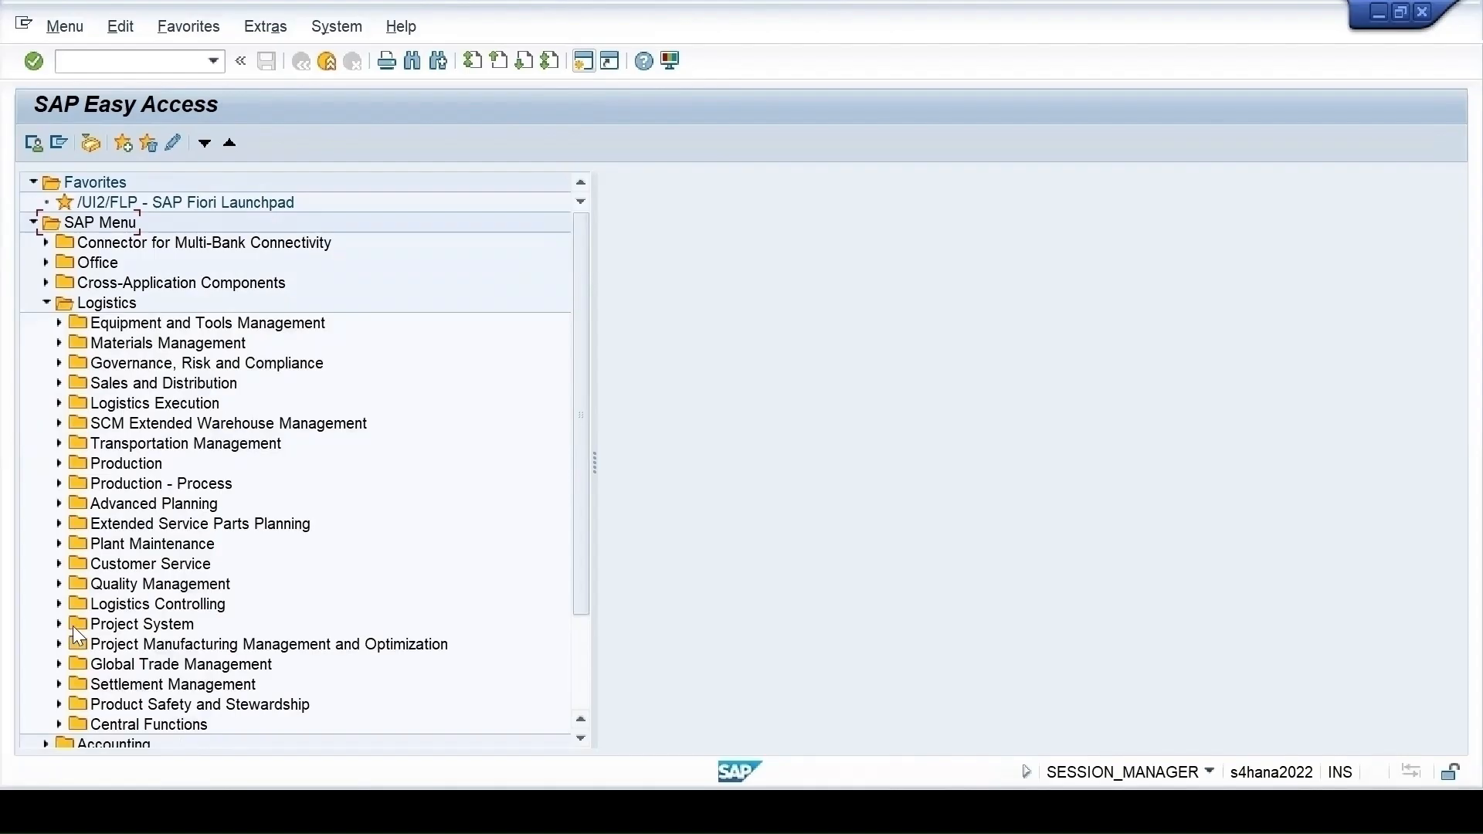
left_click(59, 584)
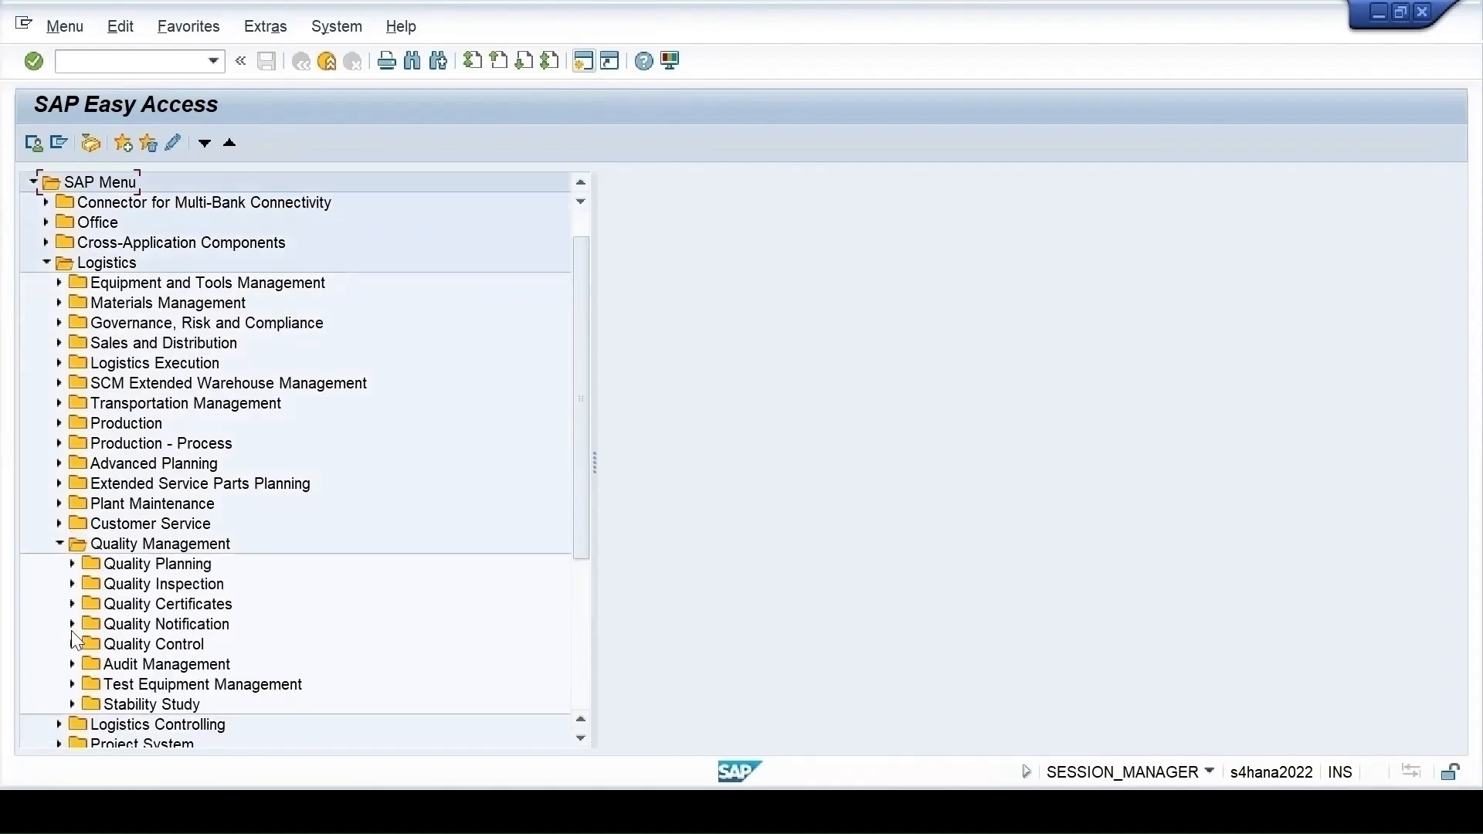
left_click(71, 703)
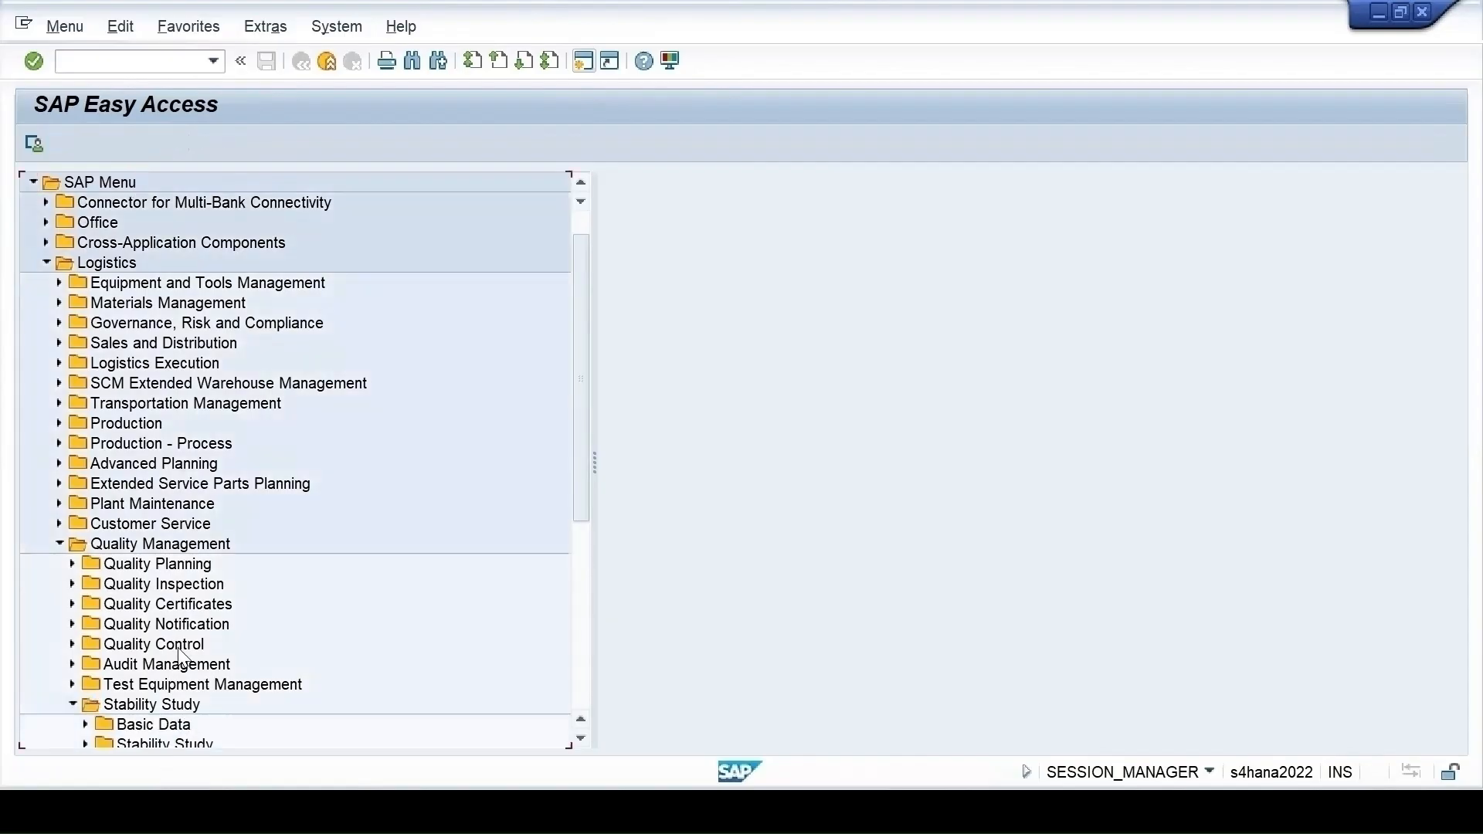
scroll(188, 641, "down", 1)
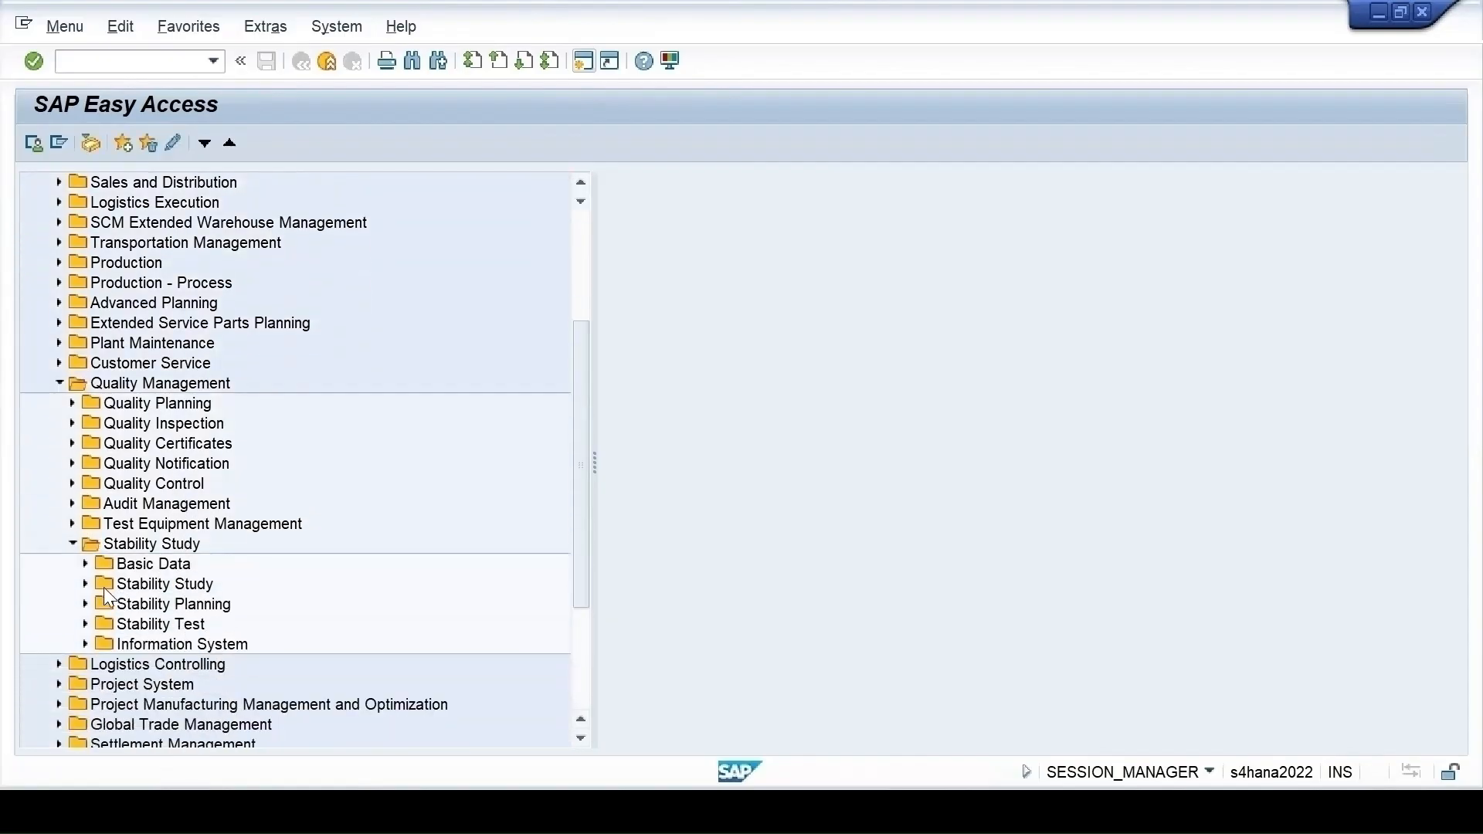
left_click(85, 564)
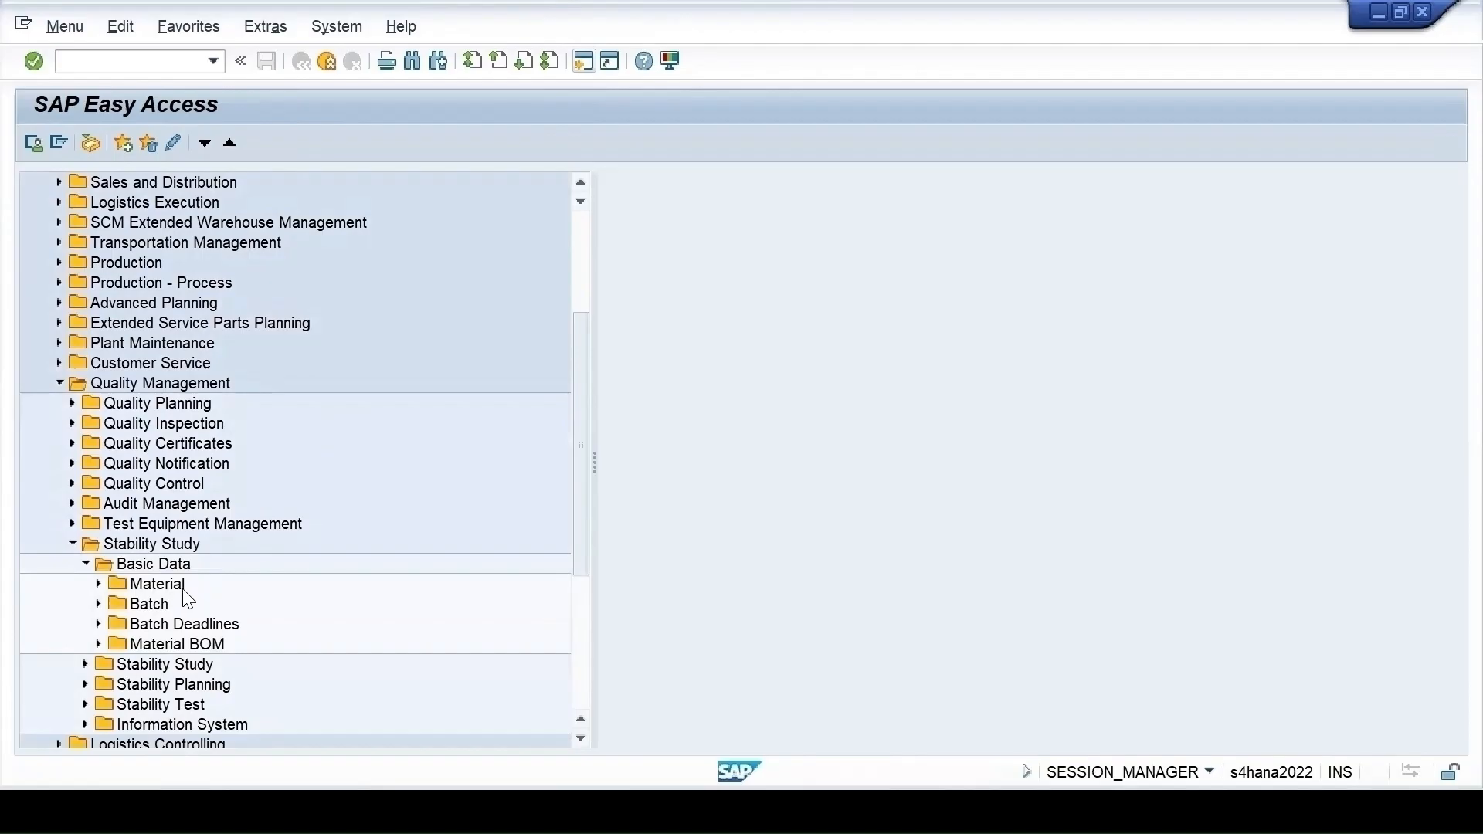
scroll(187, 598, "down", 1)
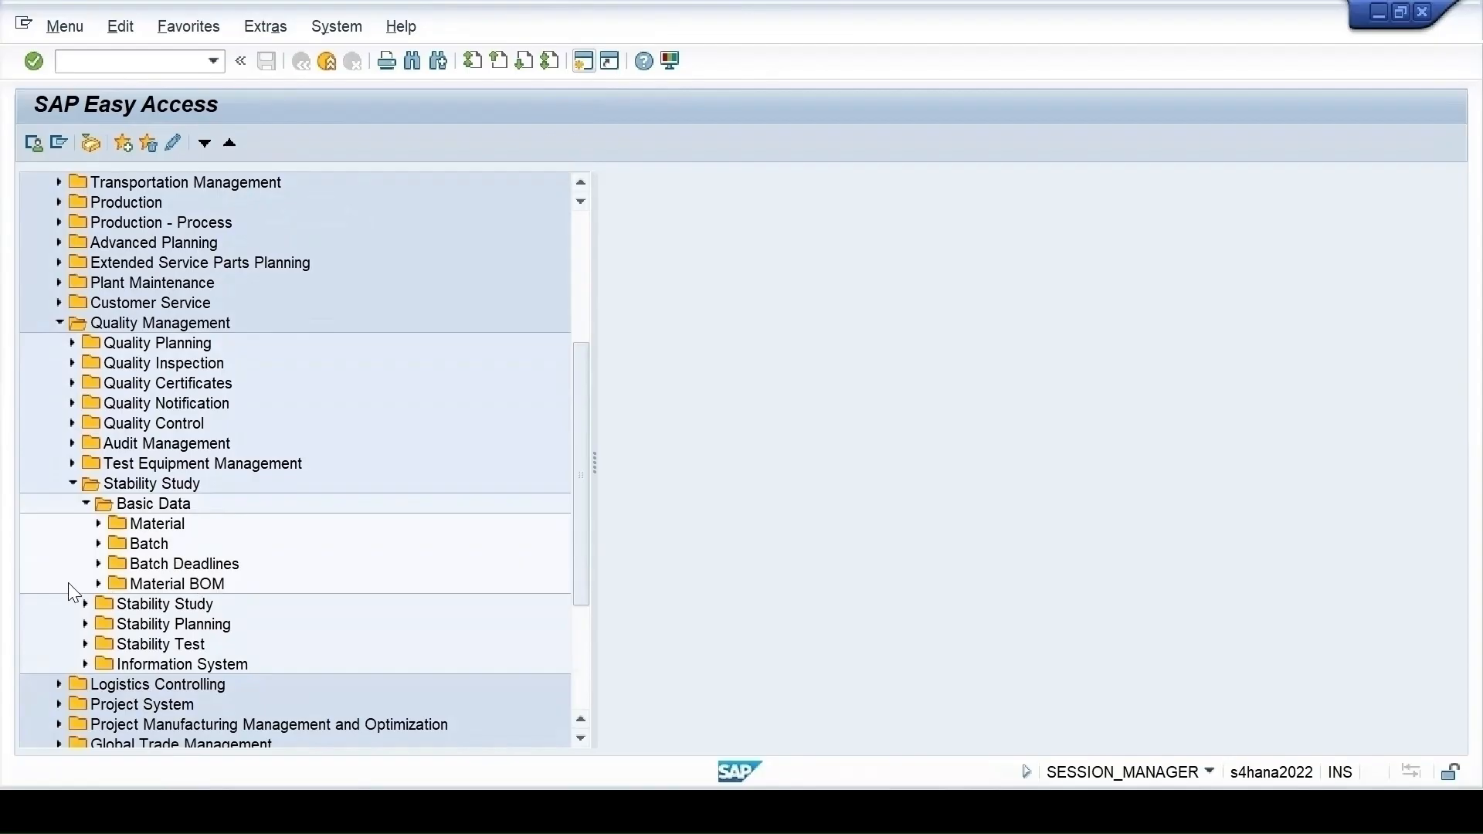
left_click(99, 583)
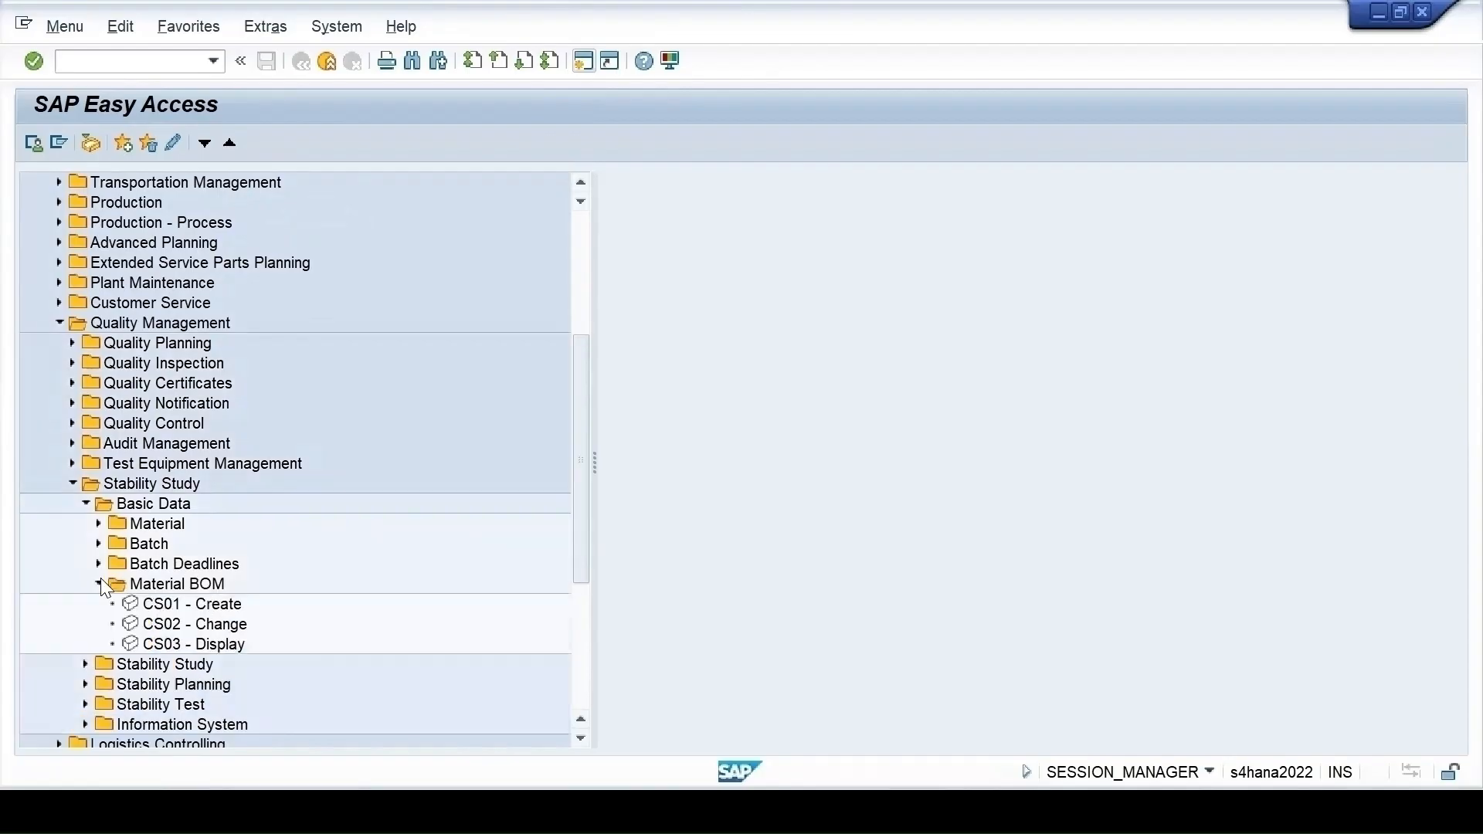
double_click(230, 605)
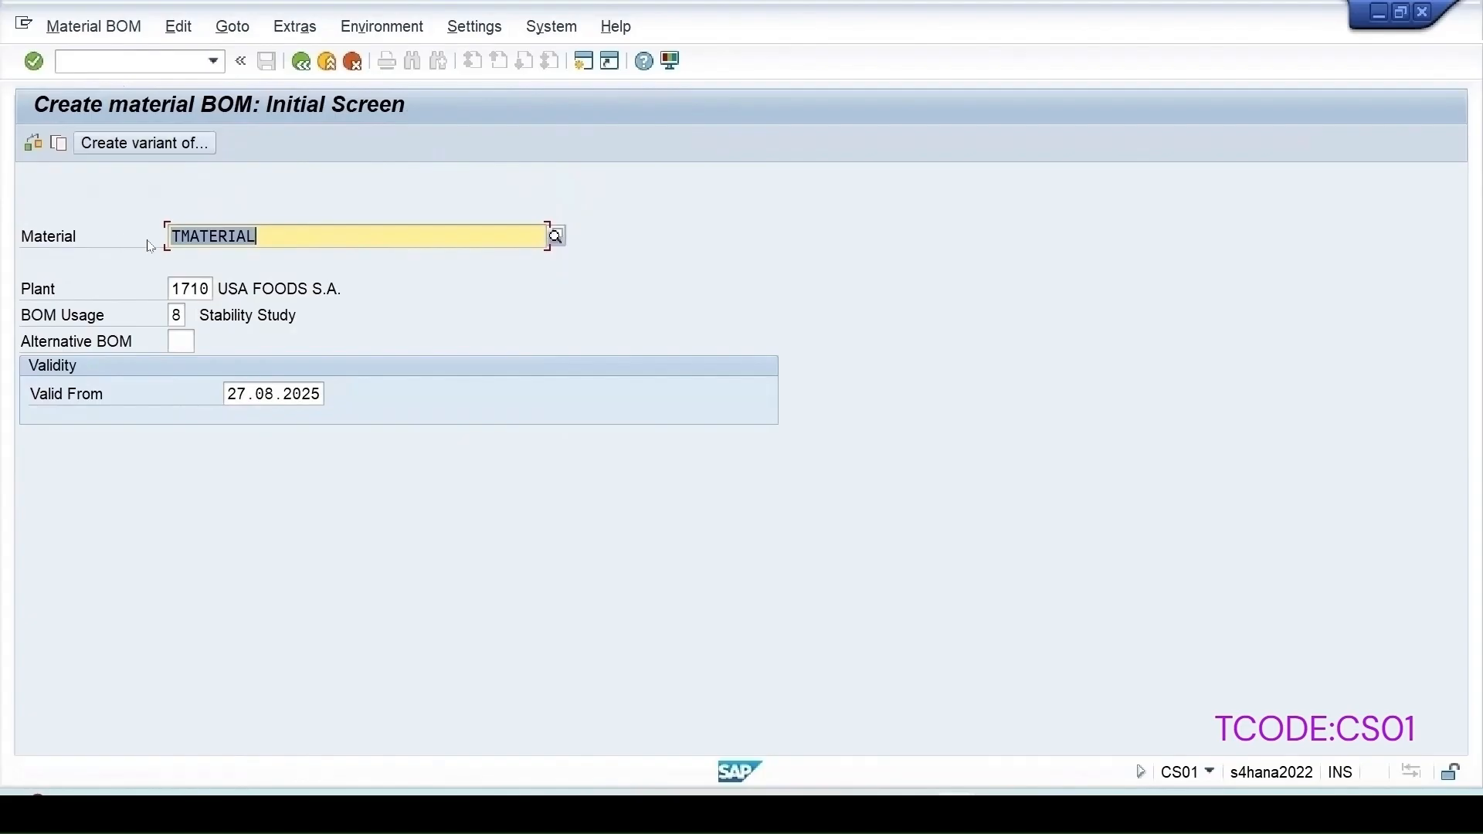
- Look through the available BOM usages for TMATERIAL in plant 1710 and pick usage 8, Stability Study
left_click(182, 316)
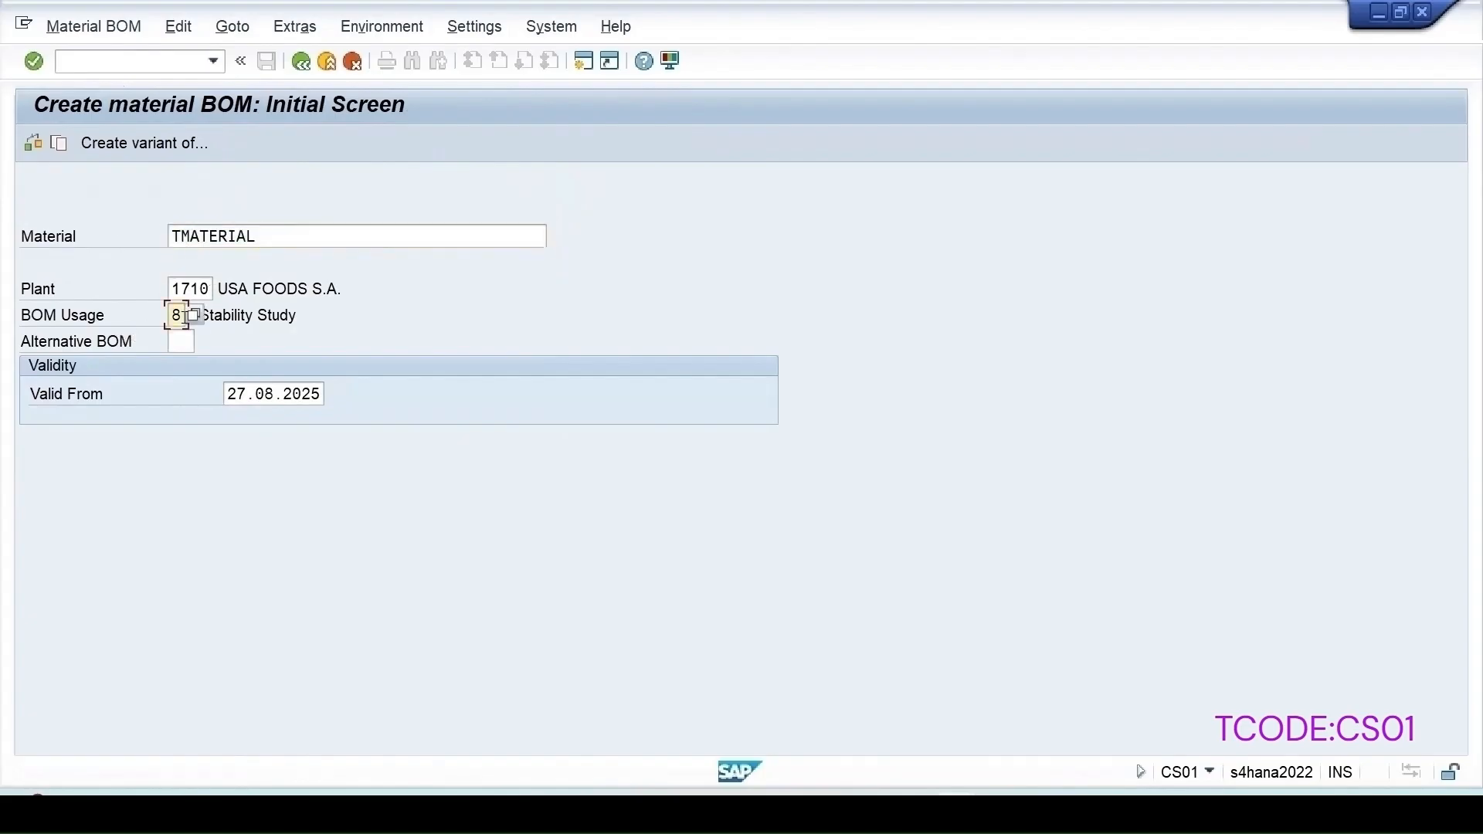
left_click(193, 315)
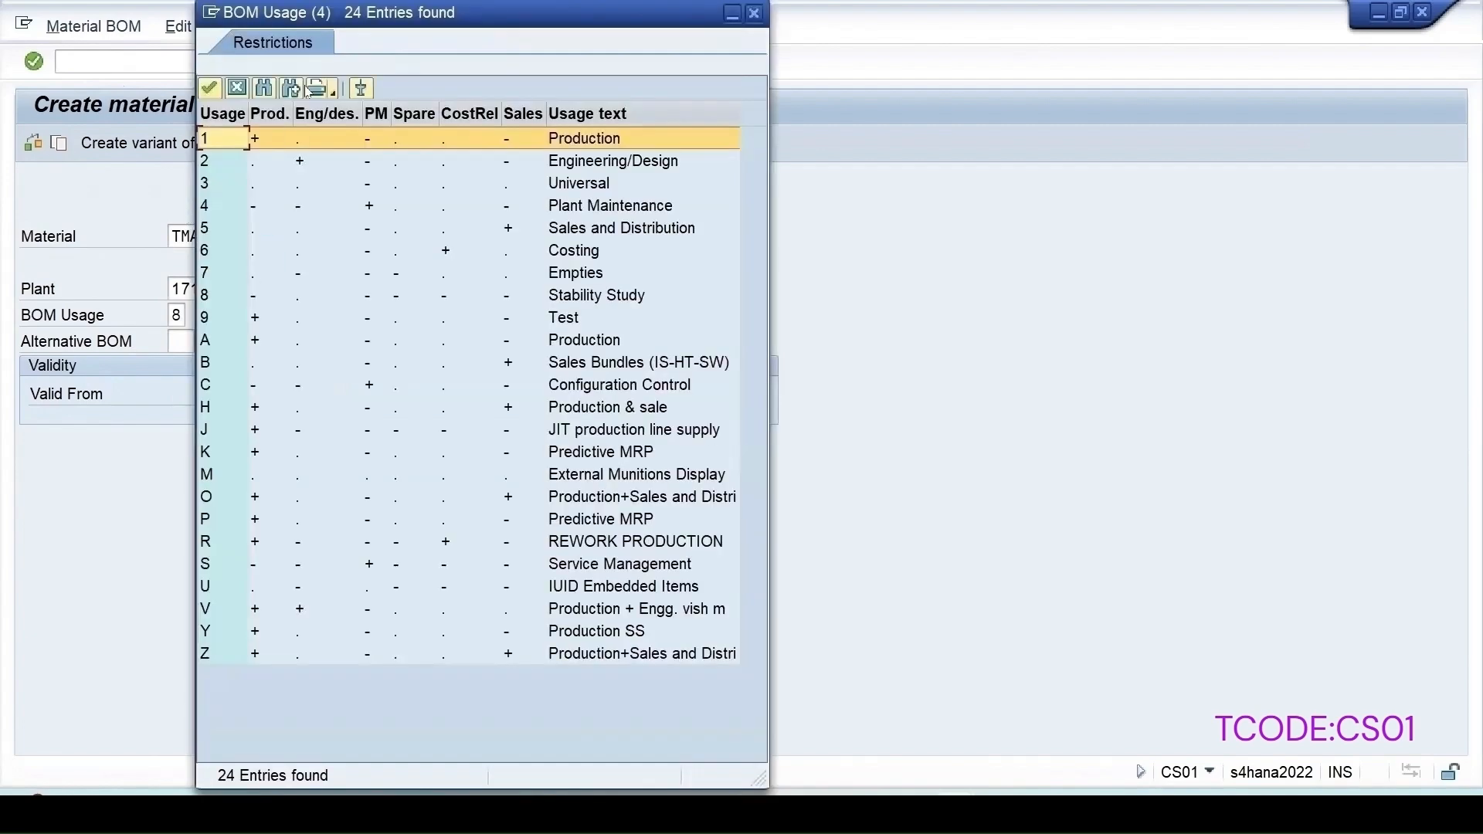
left_click_drag(358, 8, 732, 35)
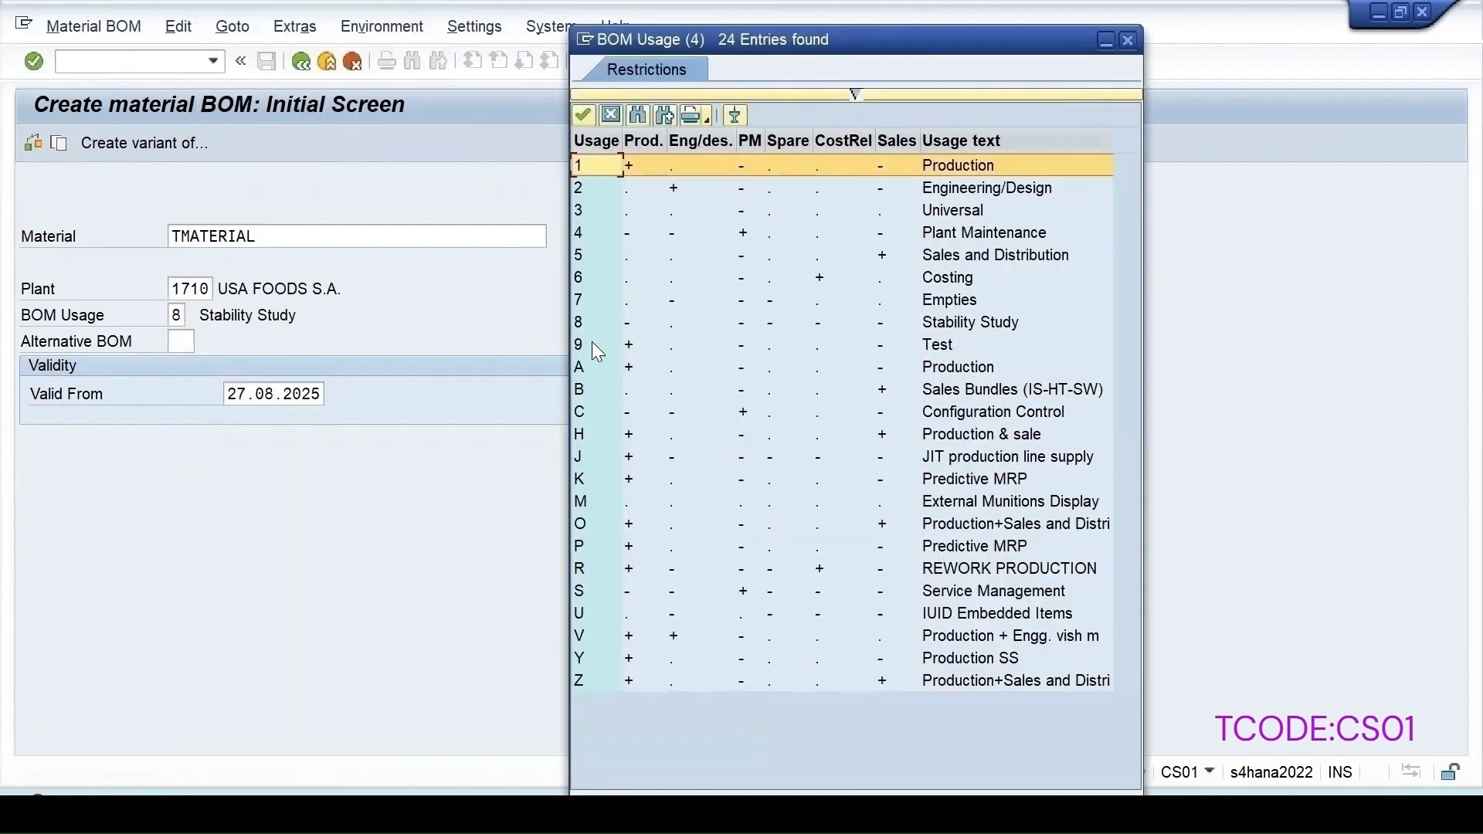
left_click(622, 329)
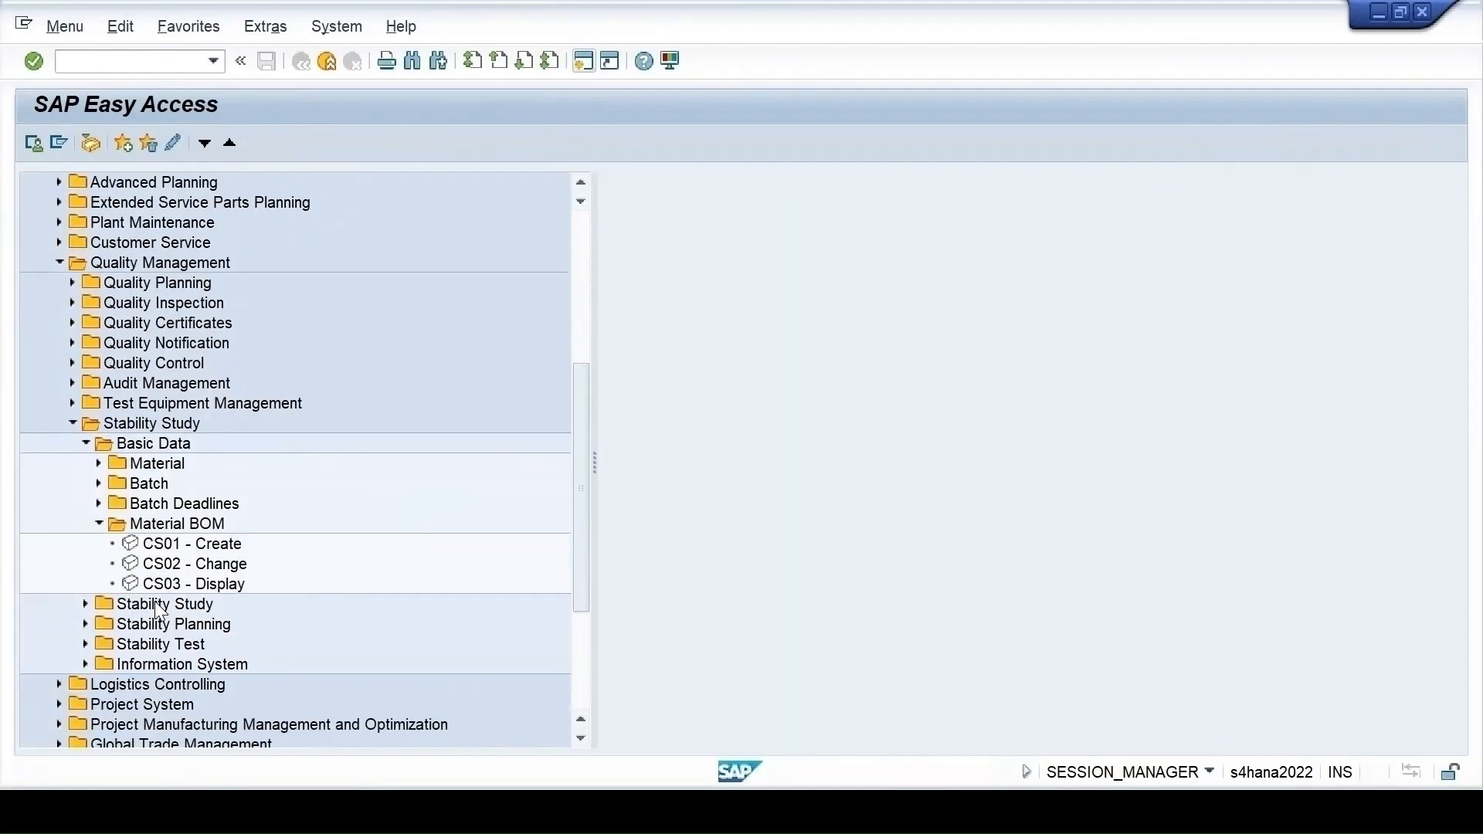
left_click(85, 604)
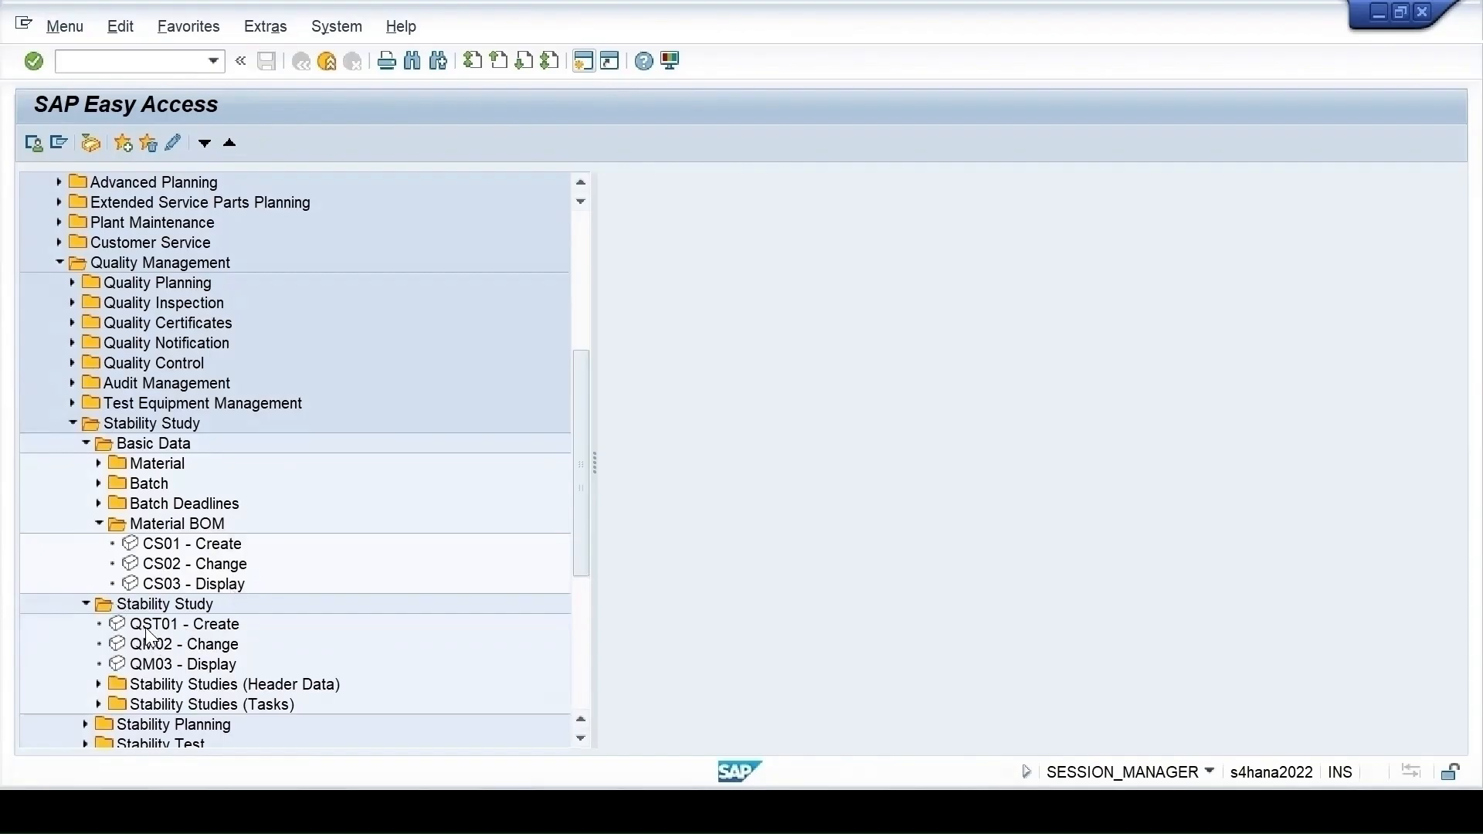
double_click(200, 626)
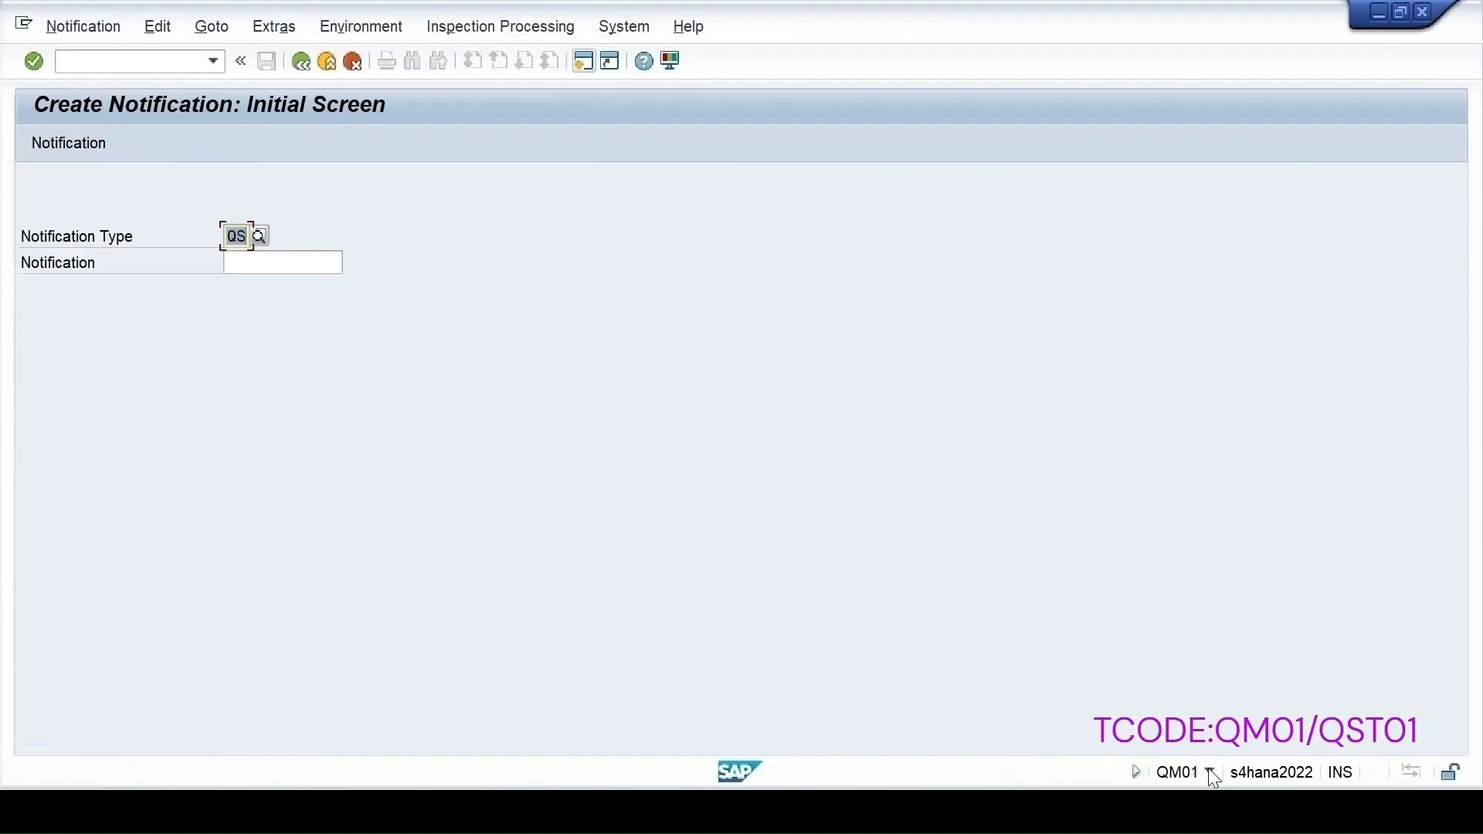
left_click(93, 55)
type("/n")
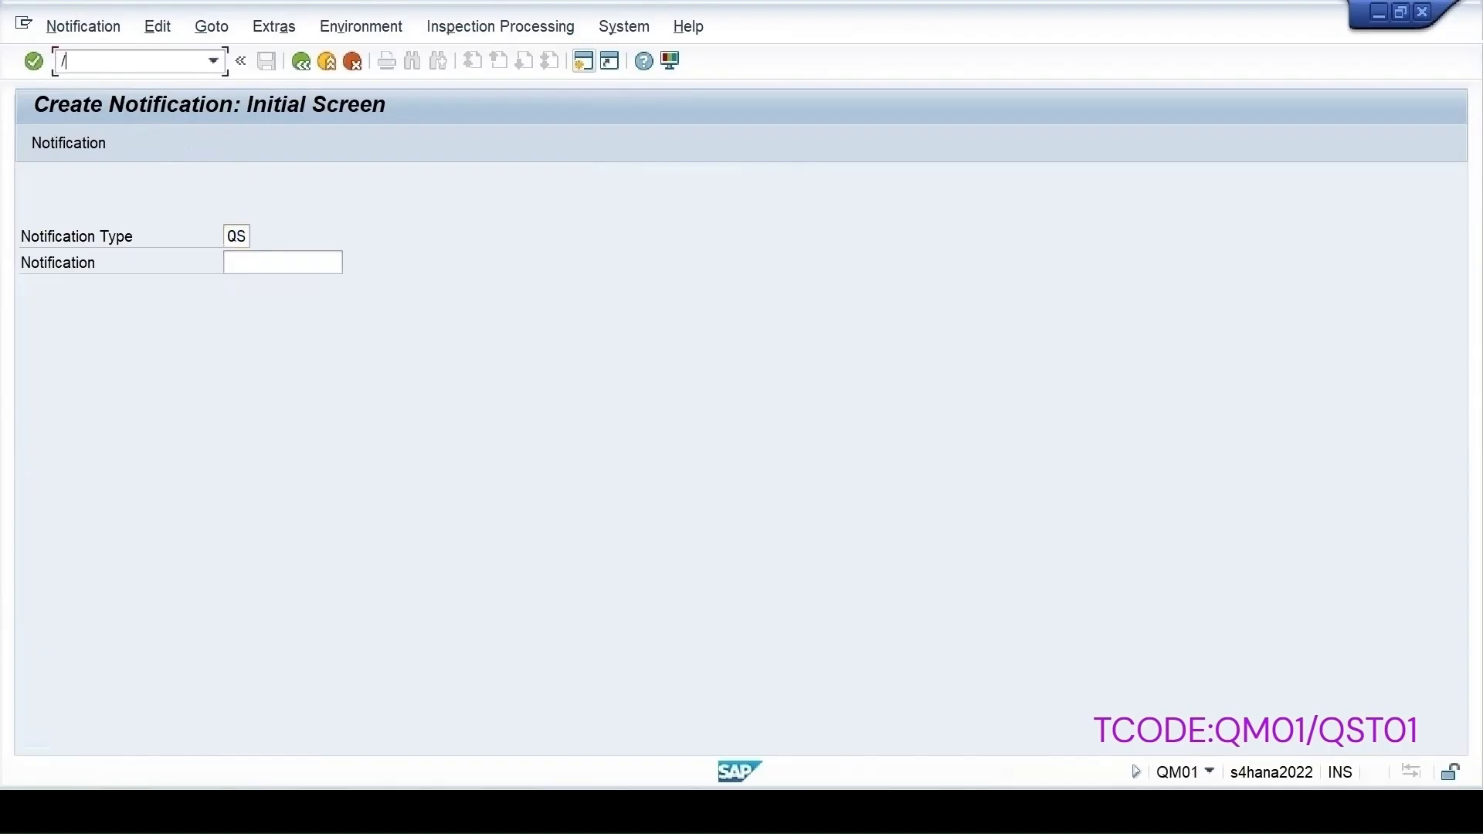
key("Return")
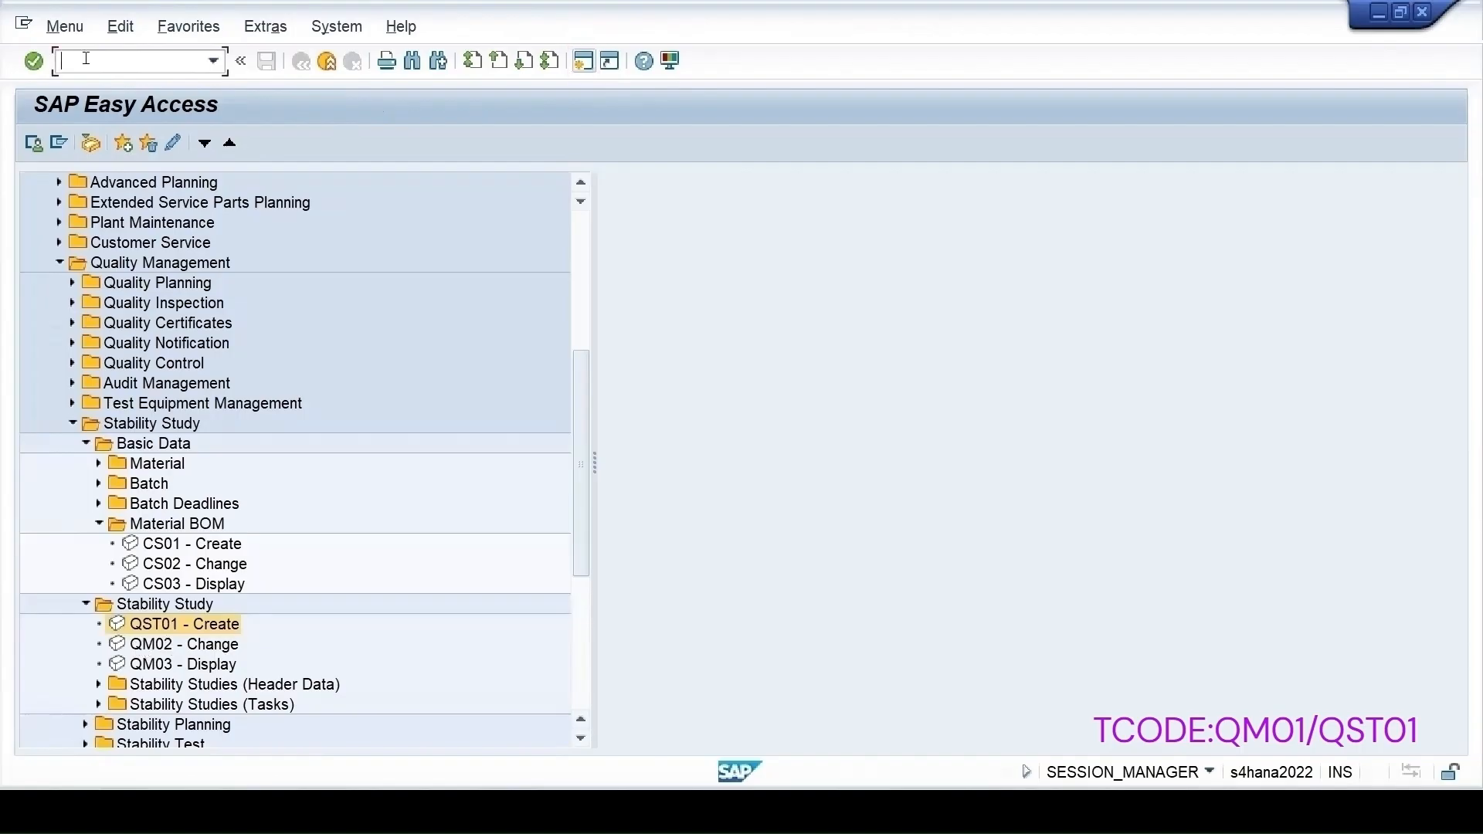
- Start a quality notification in transaction QM01 with type QS (StabilStudy with Mat) and notification SS-TESTING
type("qm01")
key("Return")
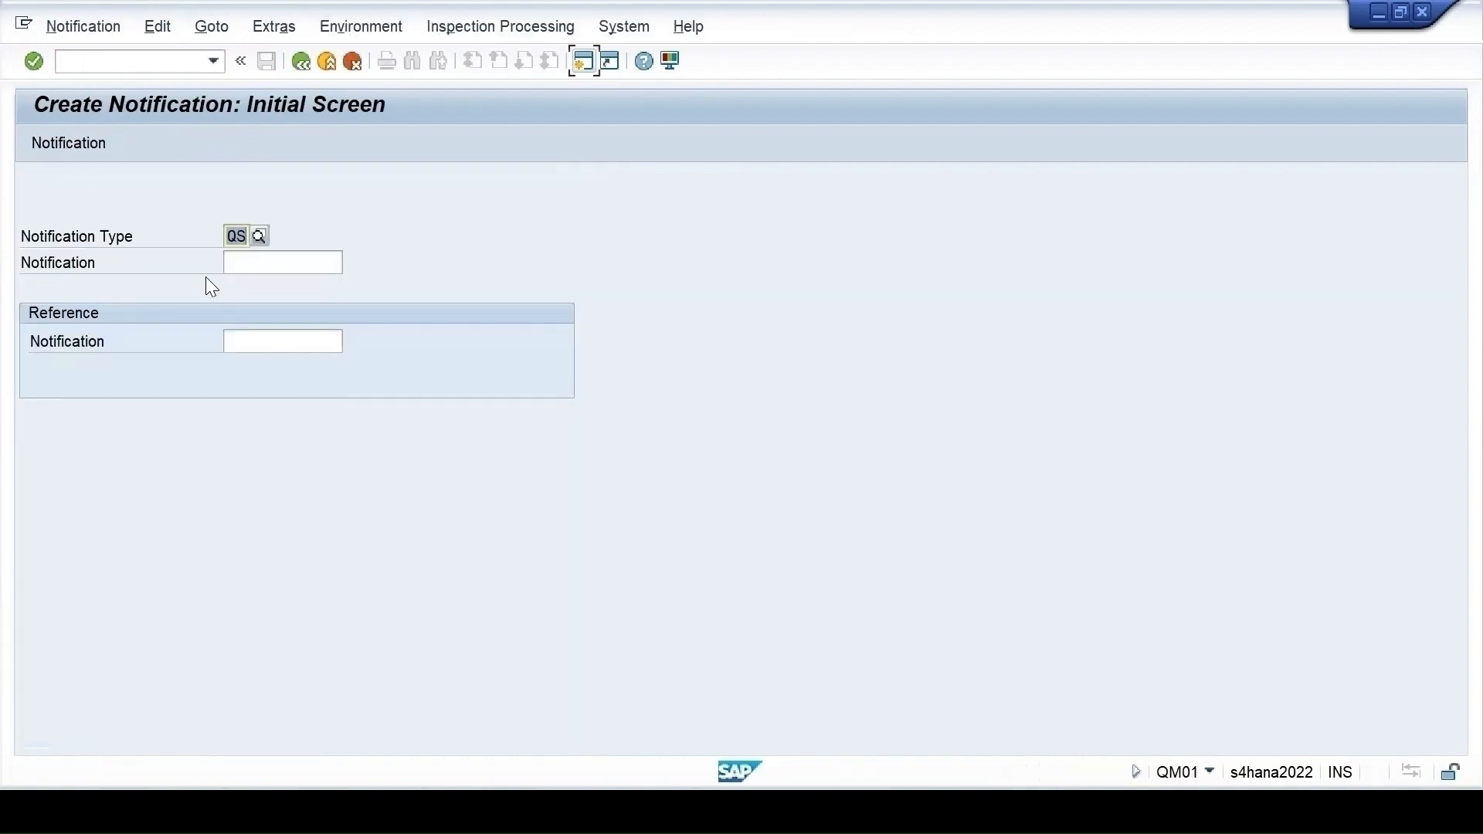
key("F4")
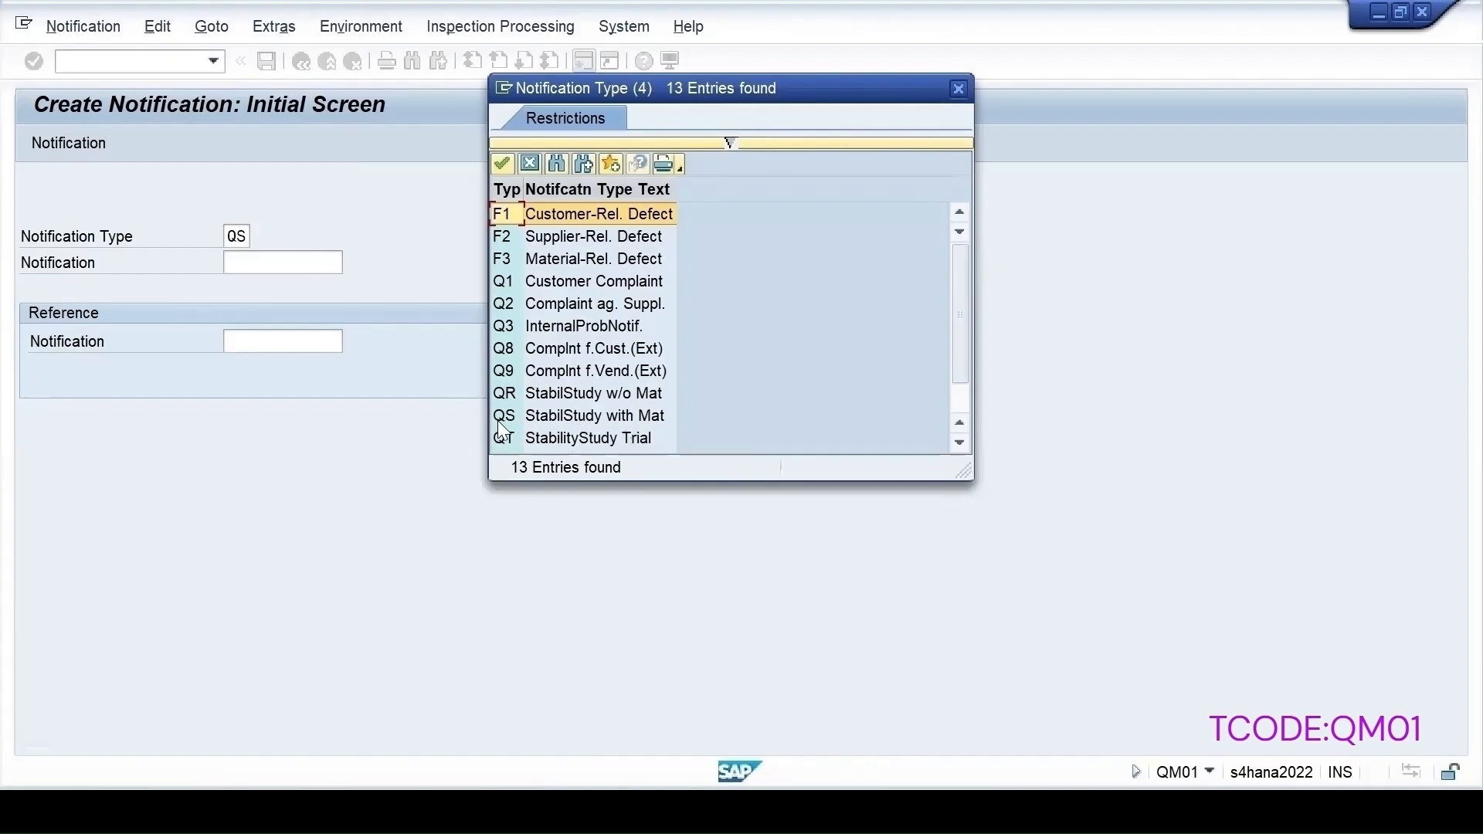
double_click(631, 421)
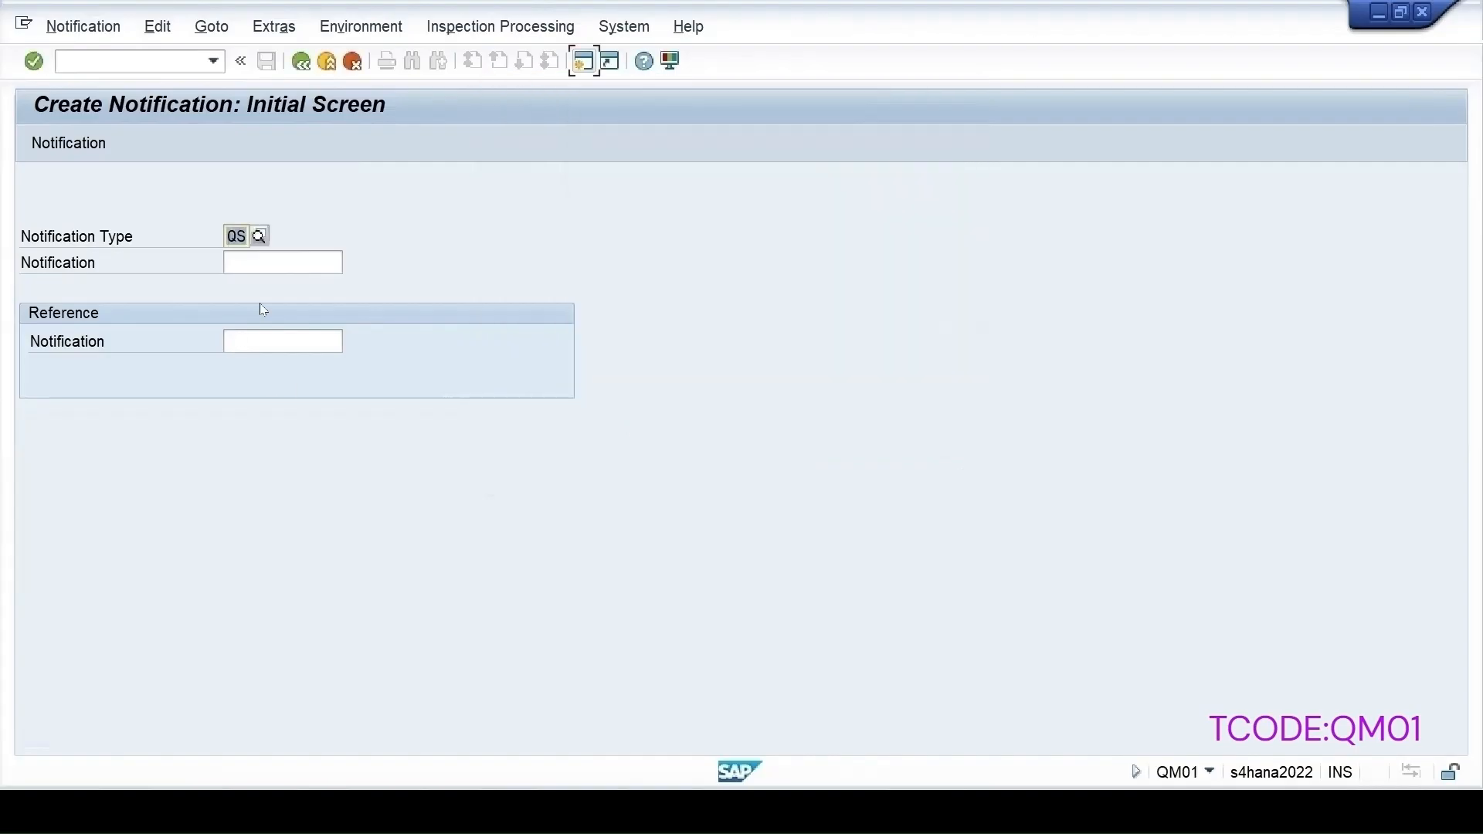
left_click(250, 263)
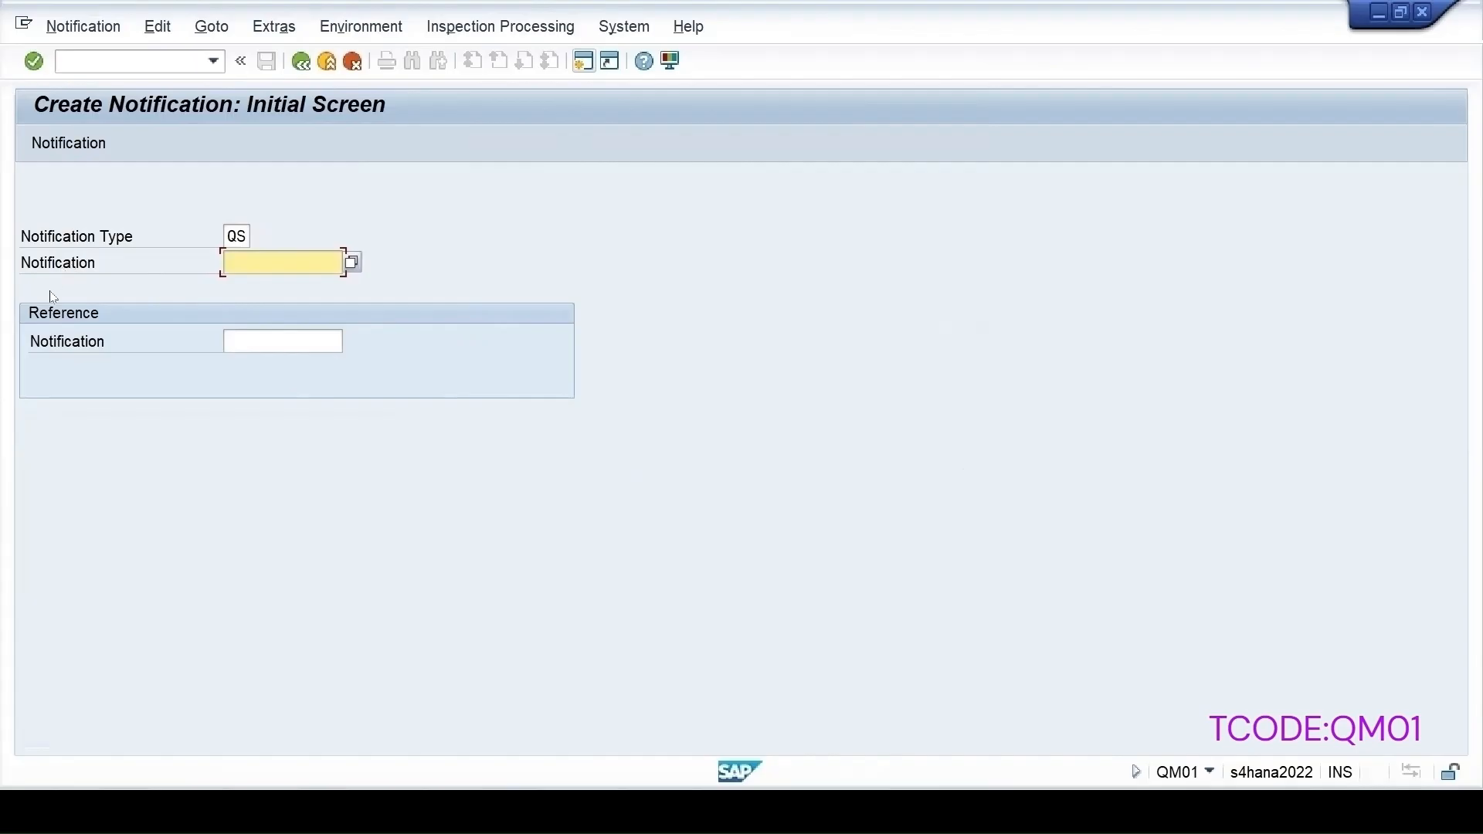
left_click(261, 284)
key("Return")
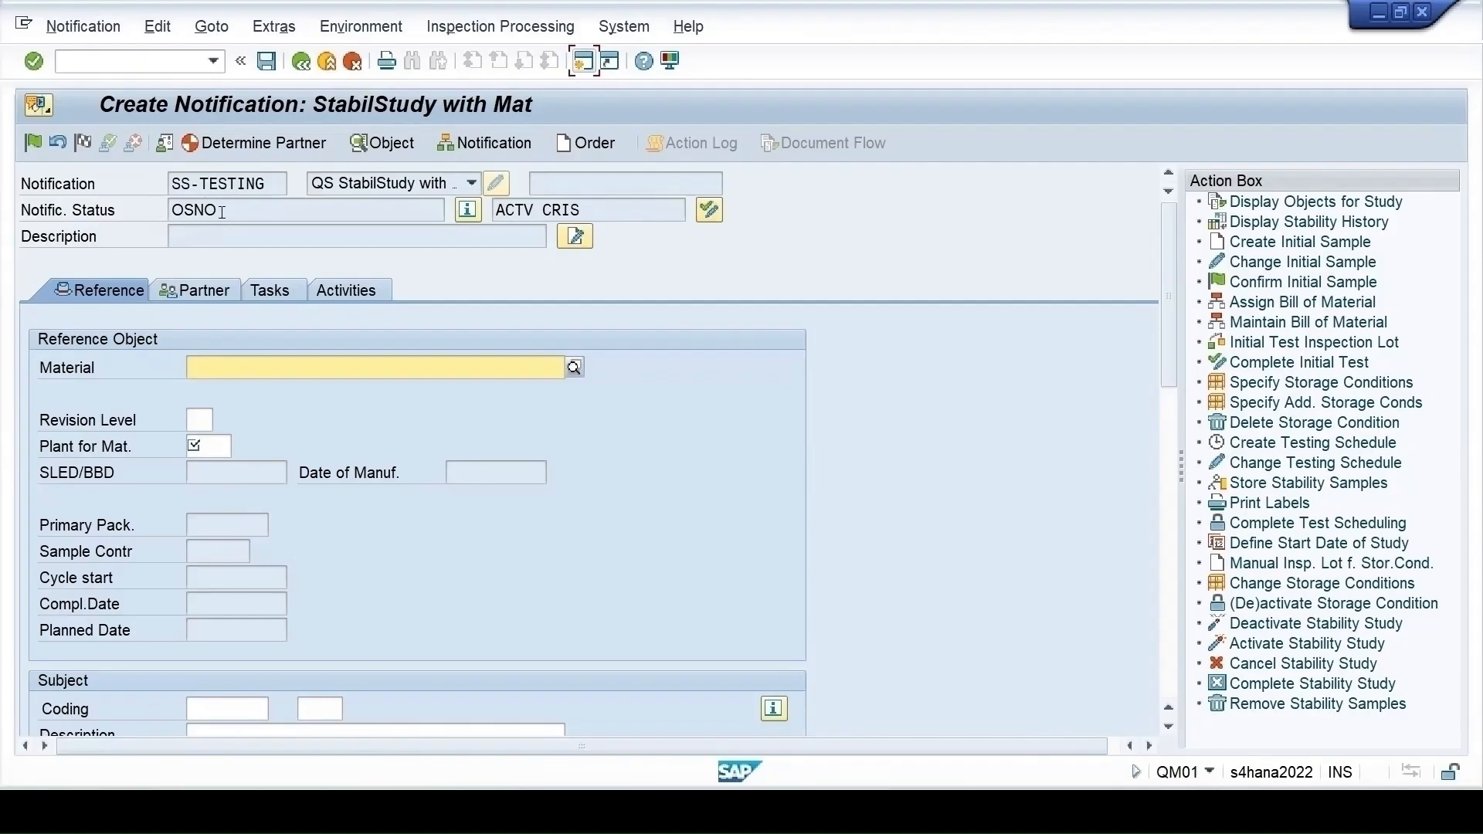
- Enter TMATERIAL and plant 1710 as the reference object of the stability study notification
left_click(239, 369)
type("TMATERIAL")
left_click(209, 446)
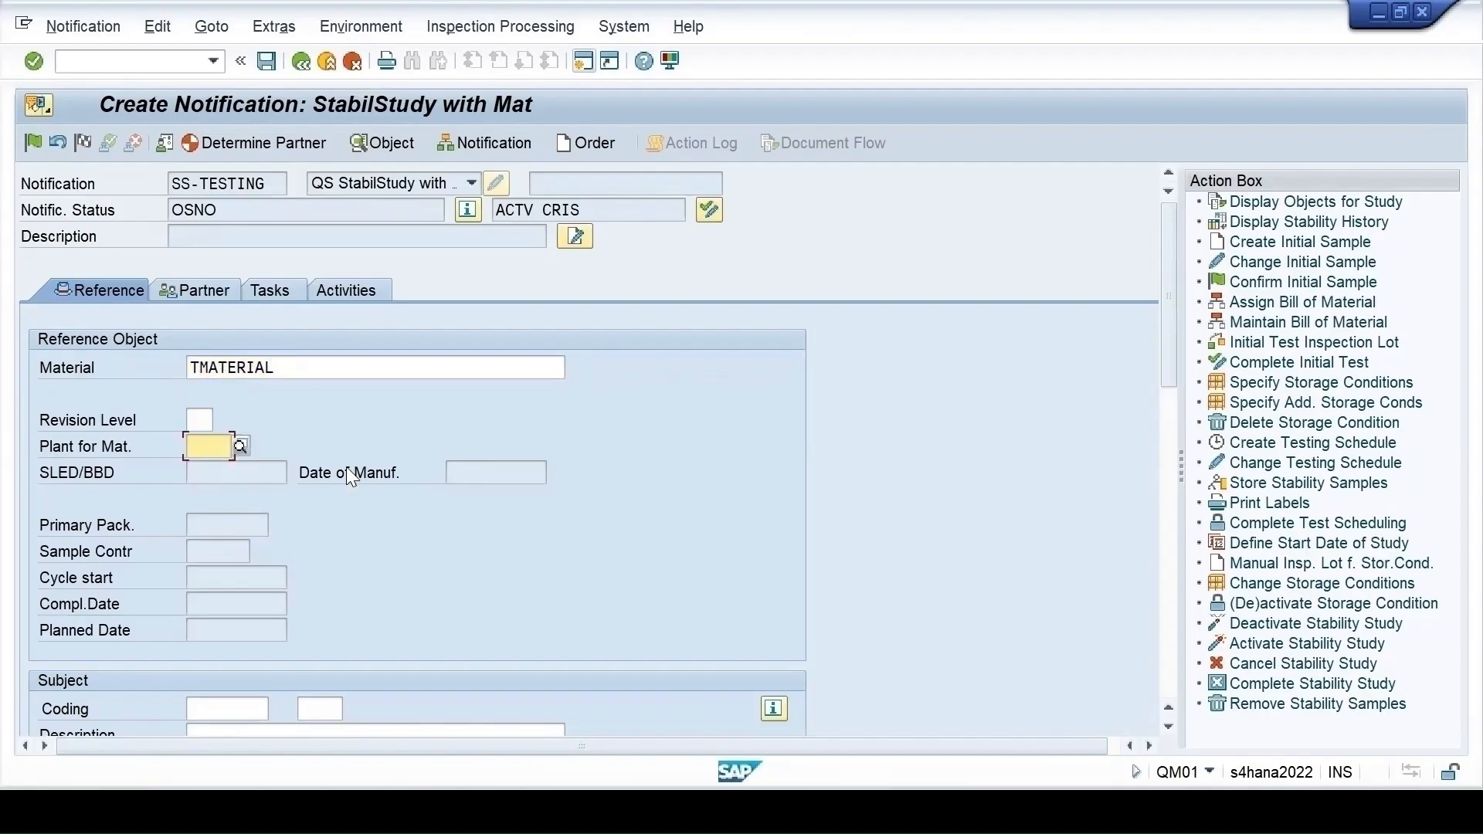
type("1710")
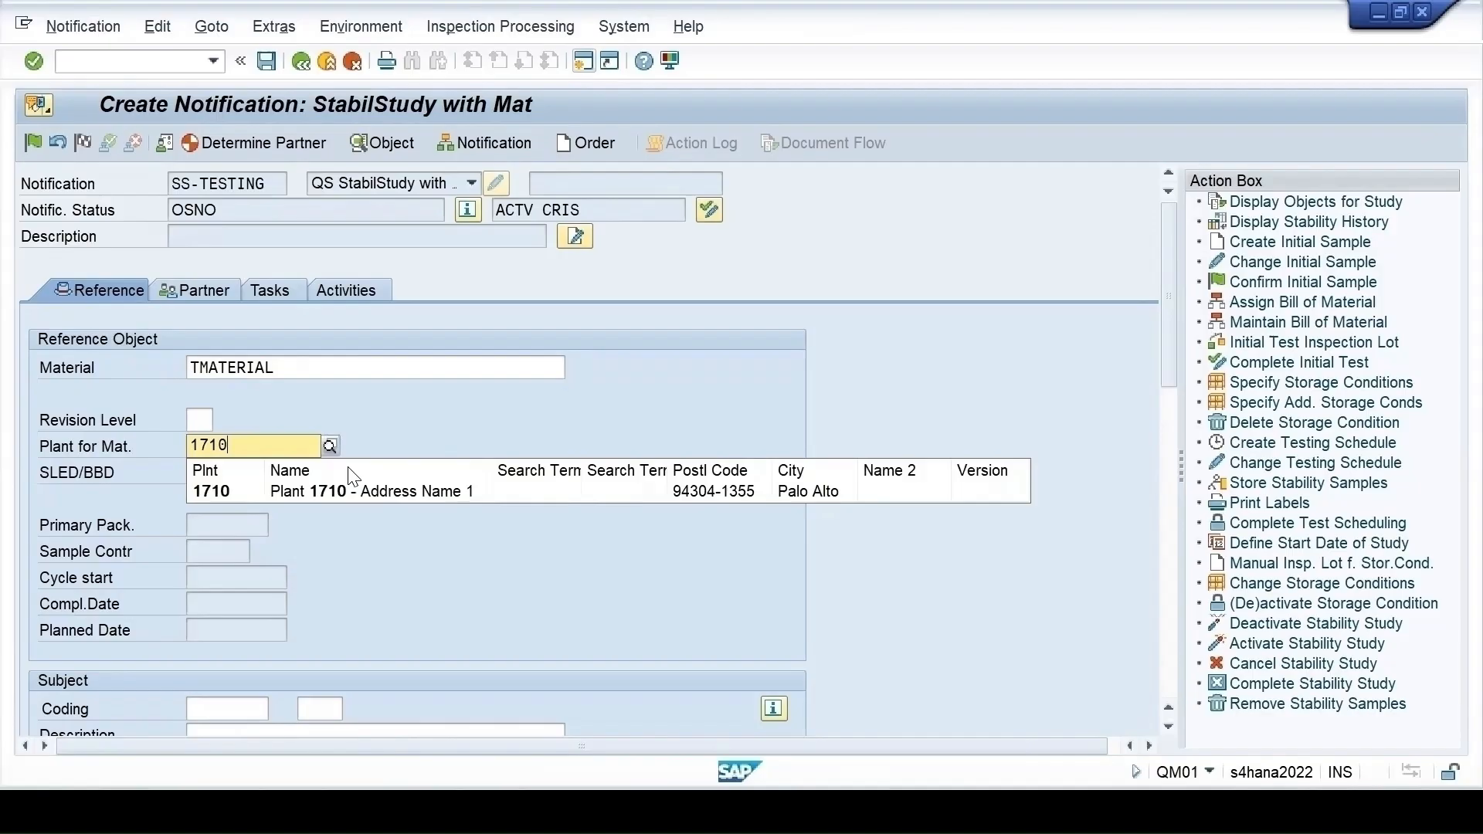
key("Return")
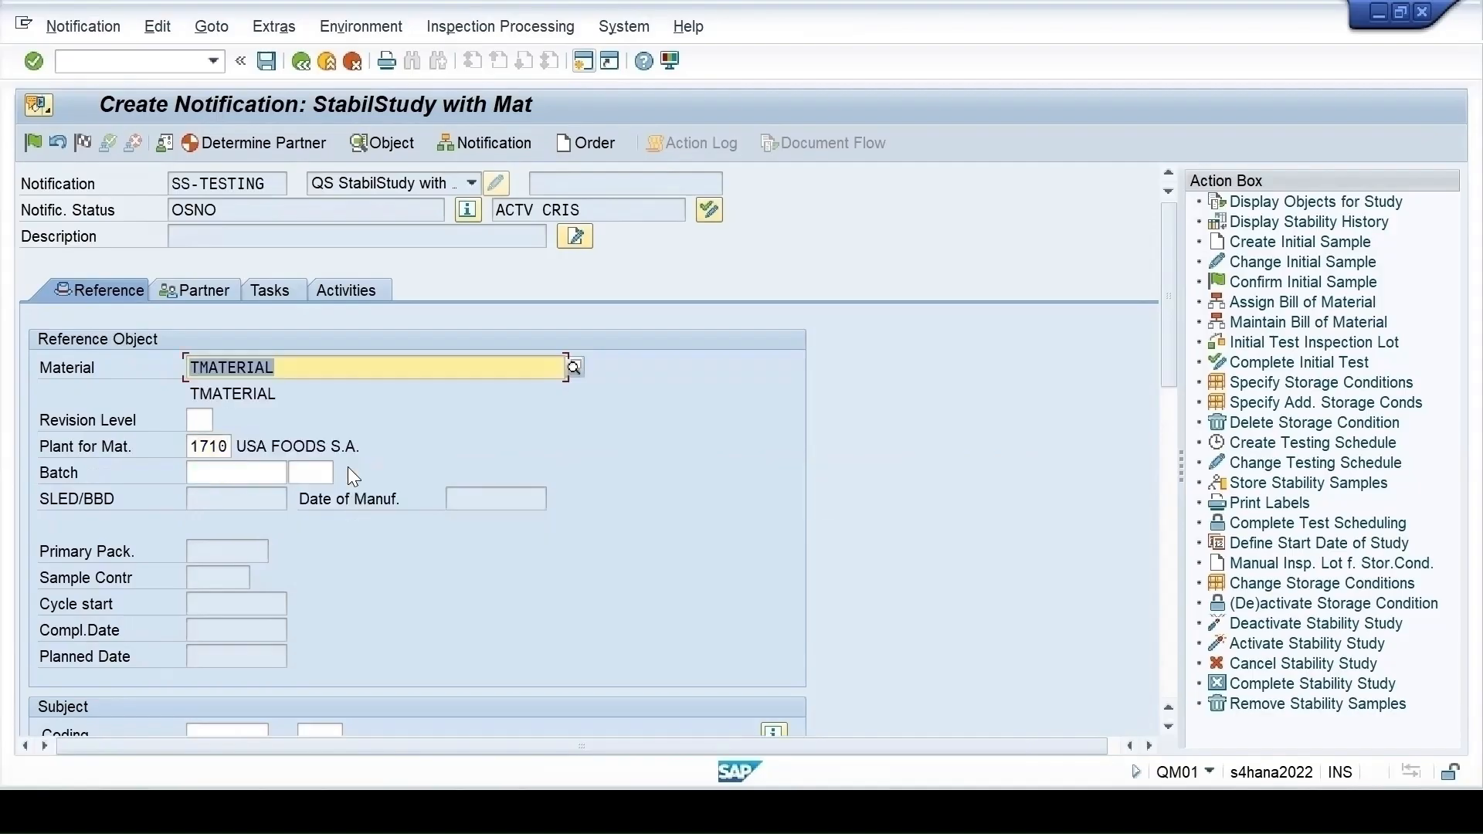
- Assign batch B-1 and its storage location 171A to the notification's reference object
left_click(287, 472)
type("b-1")
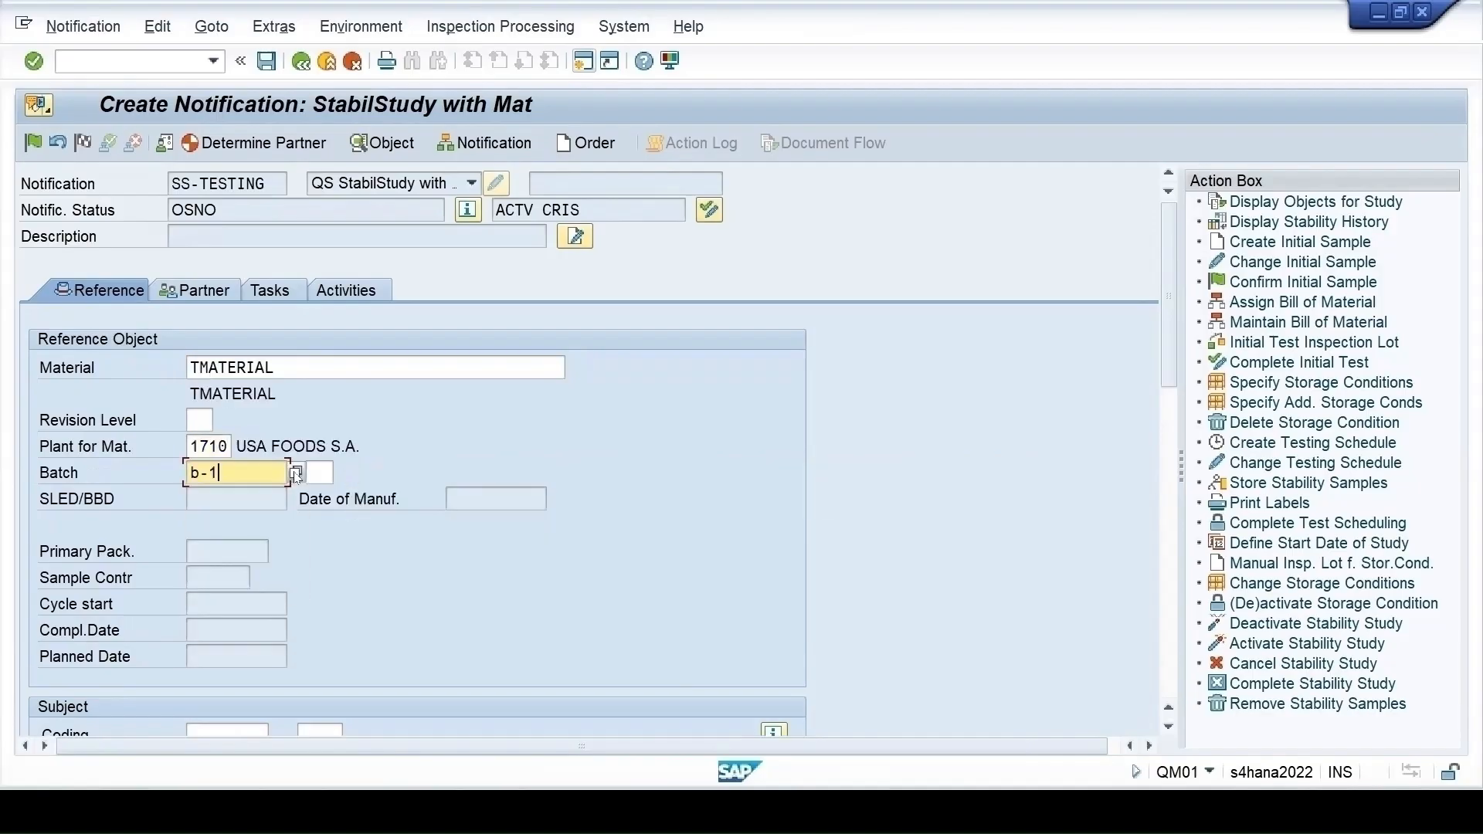
key("Return")
left_click(295, 472)
left_click(346, 471)
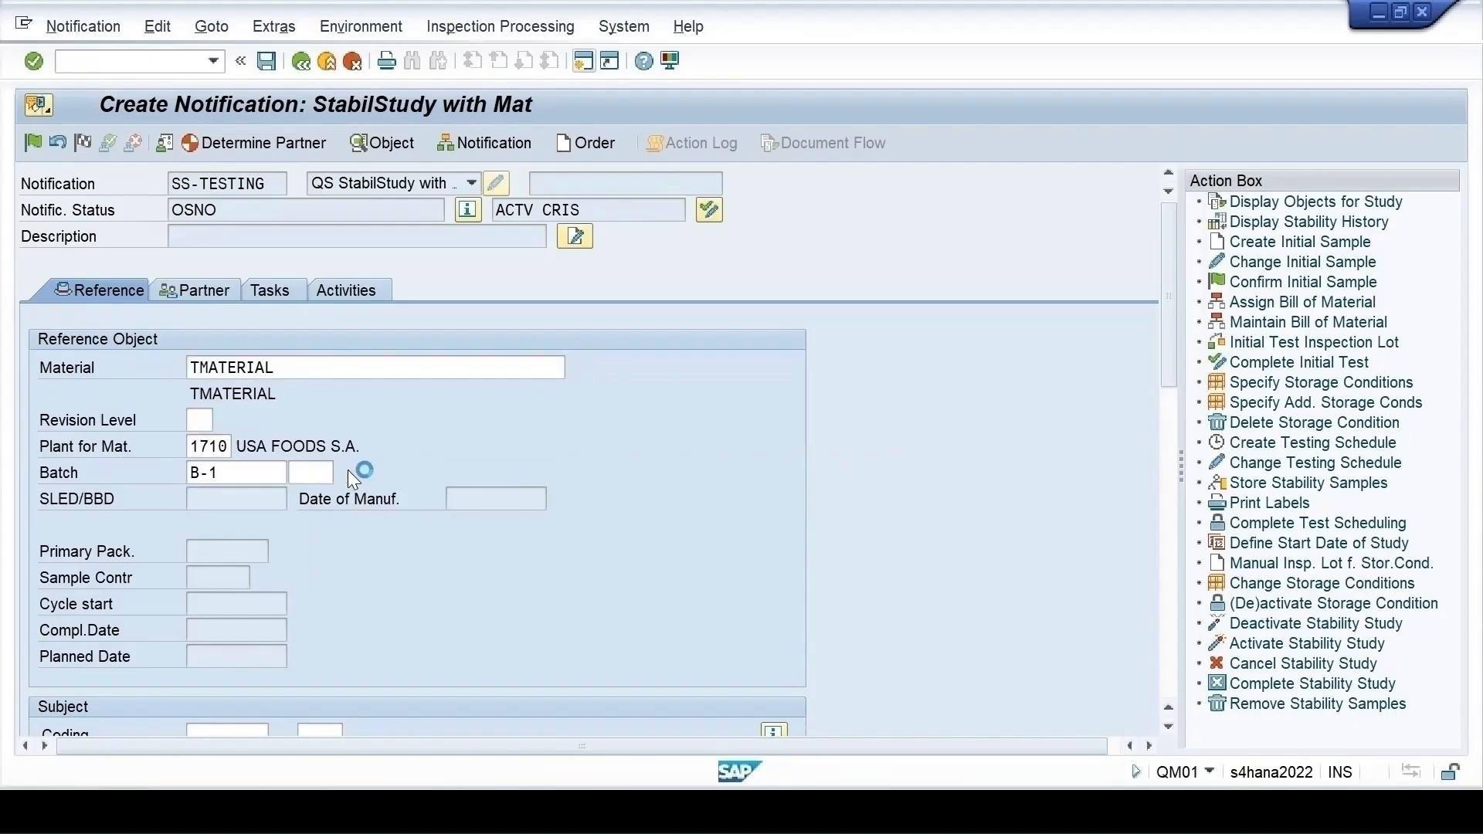
left_click_drag(408, 17, 666, 91)
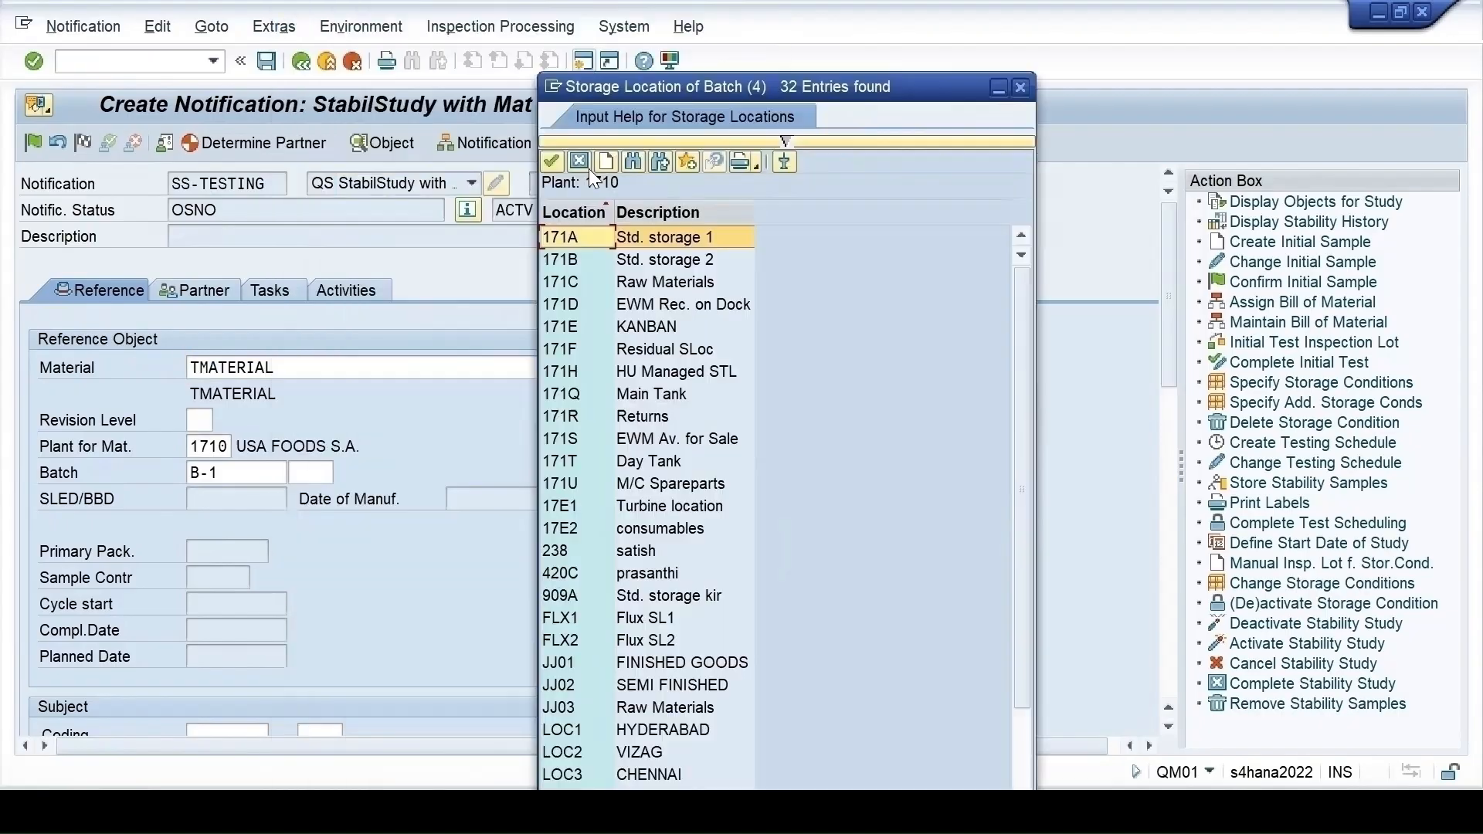
double_click(564, 241)
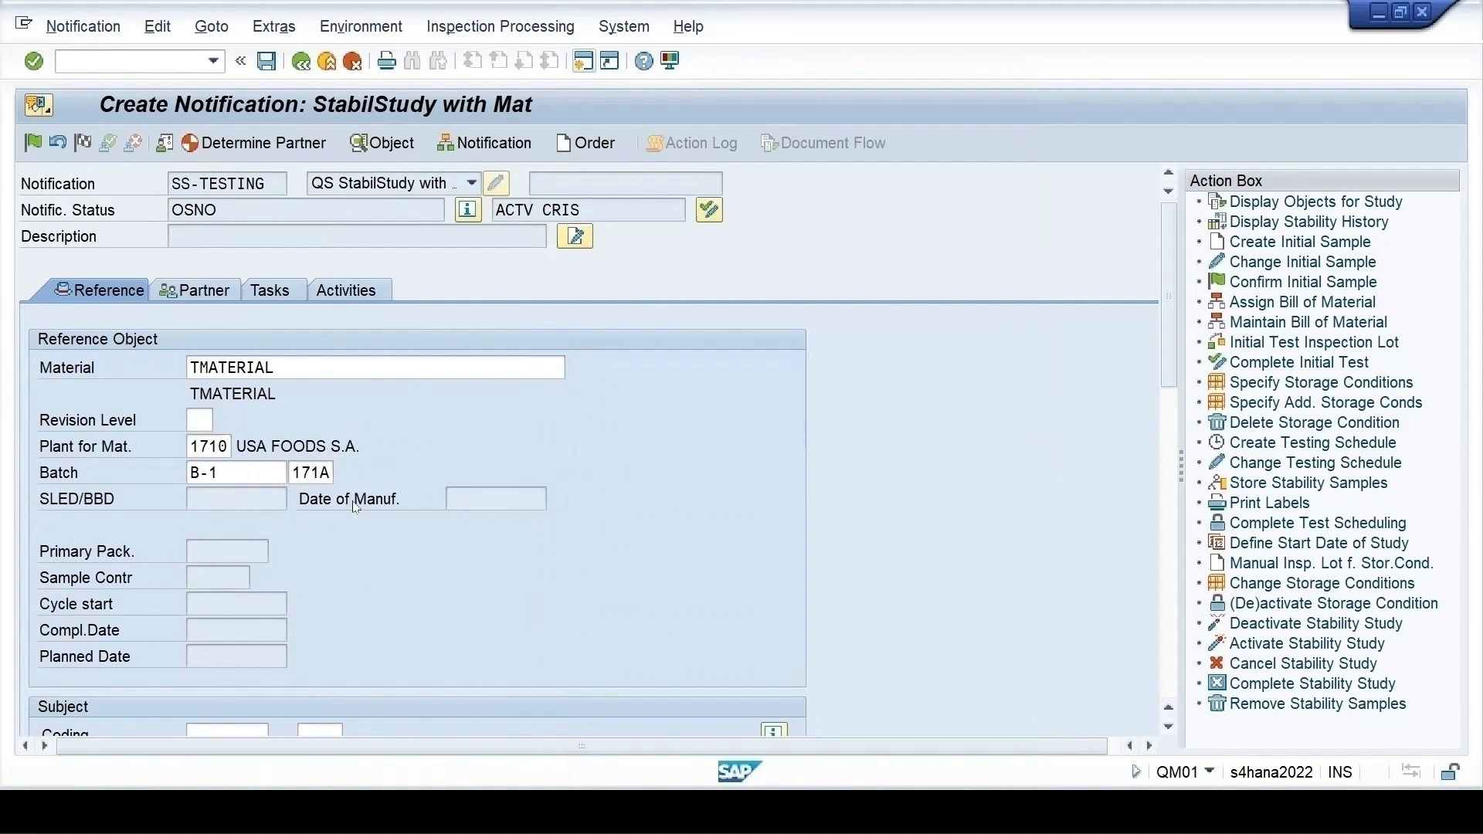
- Set the priority of the stability study notification to 2-High
key("Return")
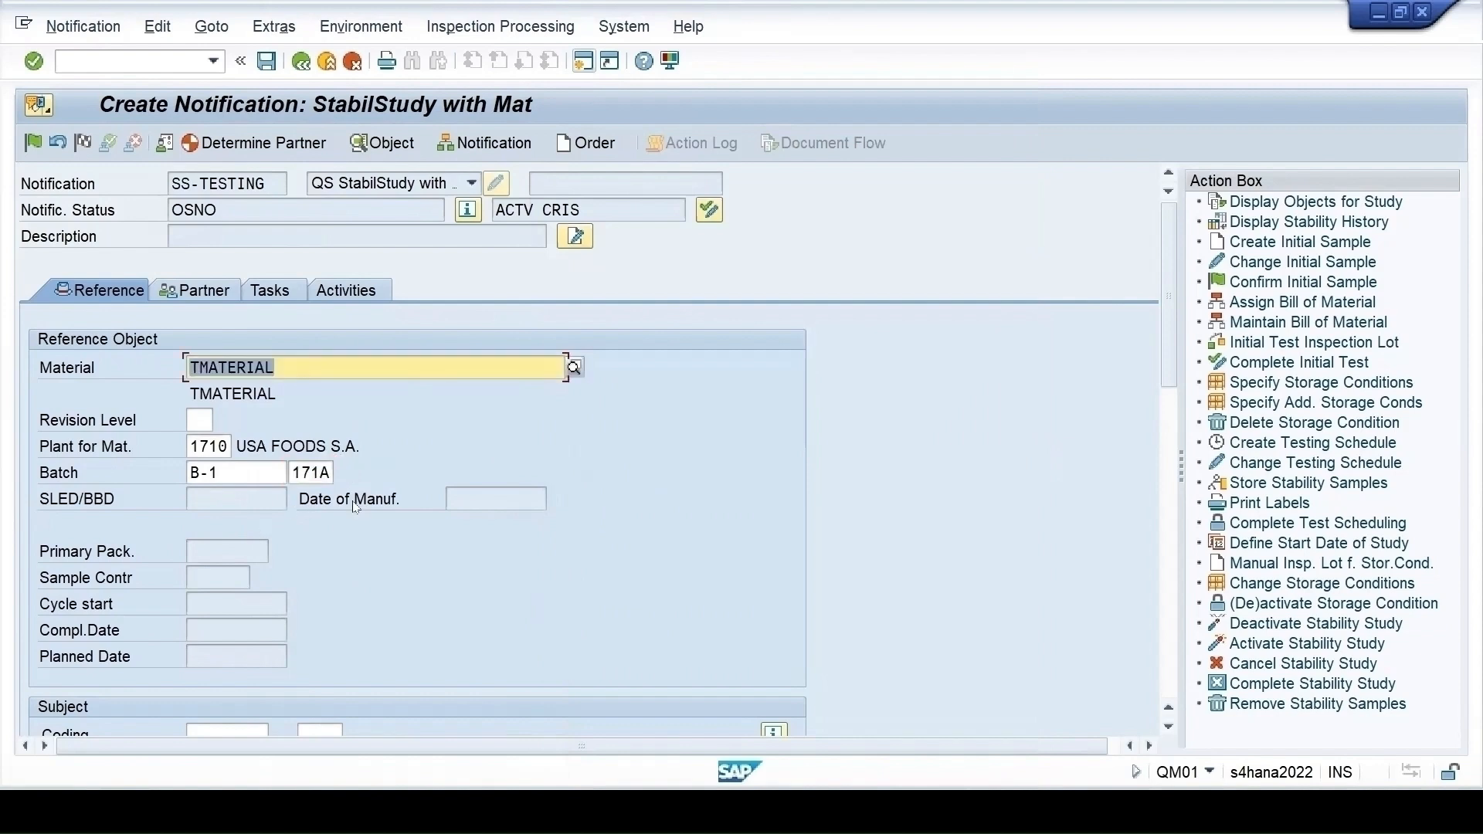
left_click(207, 288)
left_click(368, 375)
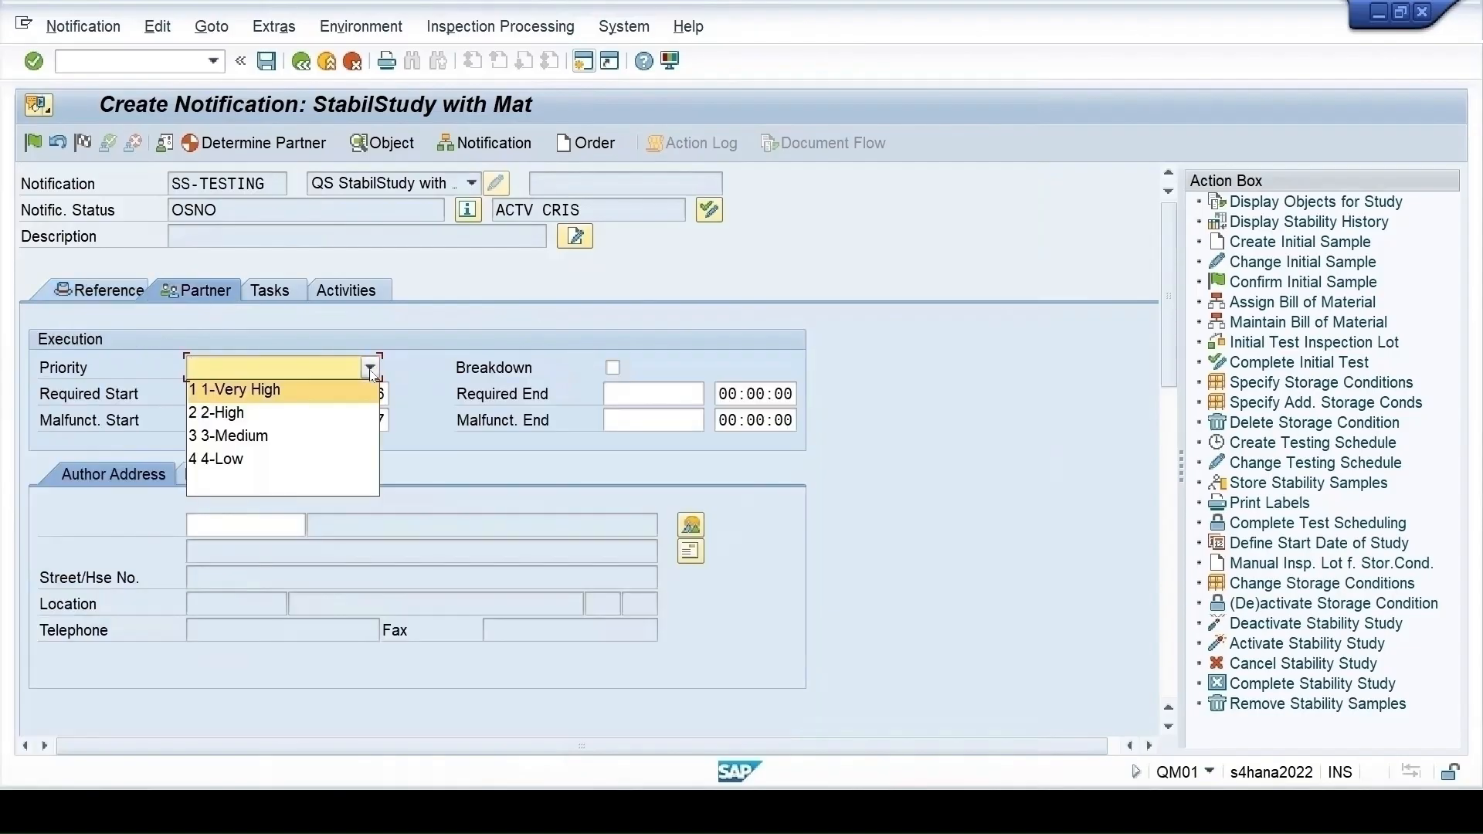
left_click(239, 416)
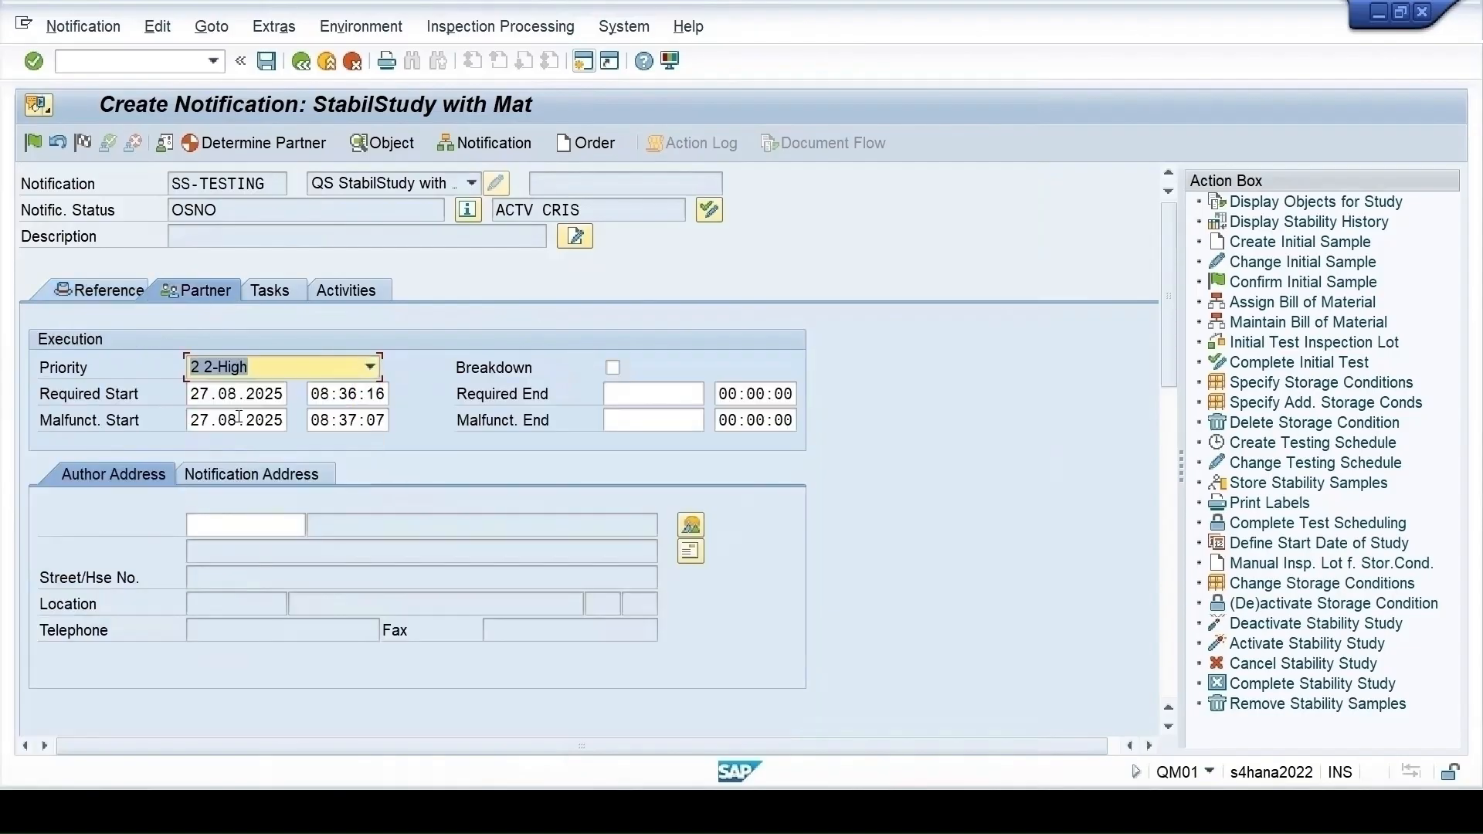
- Review the notification's task and activity lists, and save the notification
left_click(268, 291)
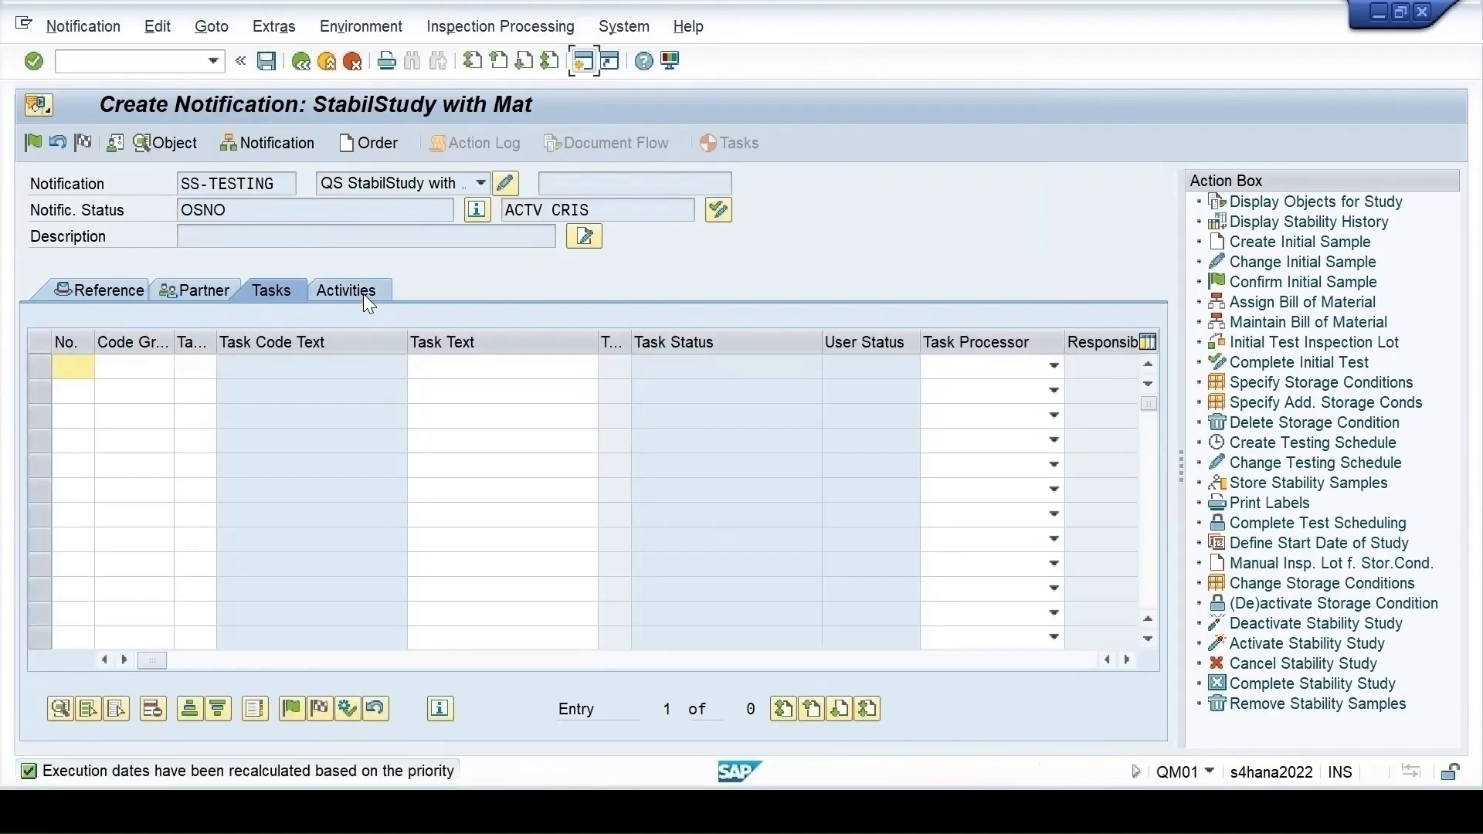
left_click(363, 294)
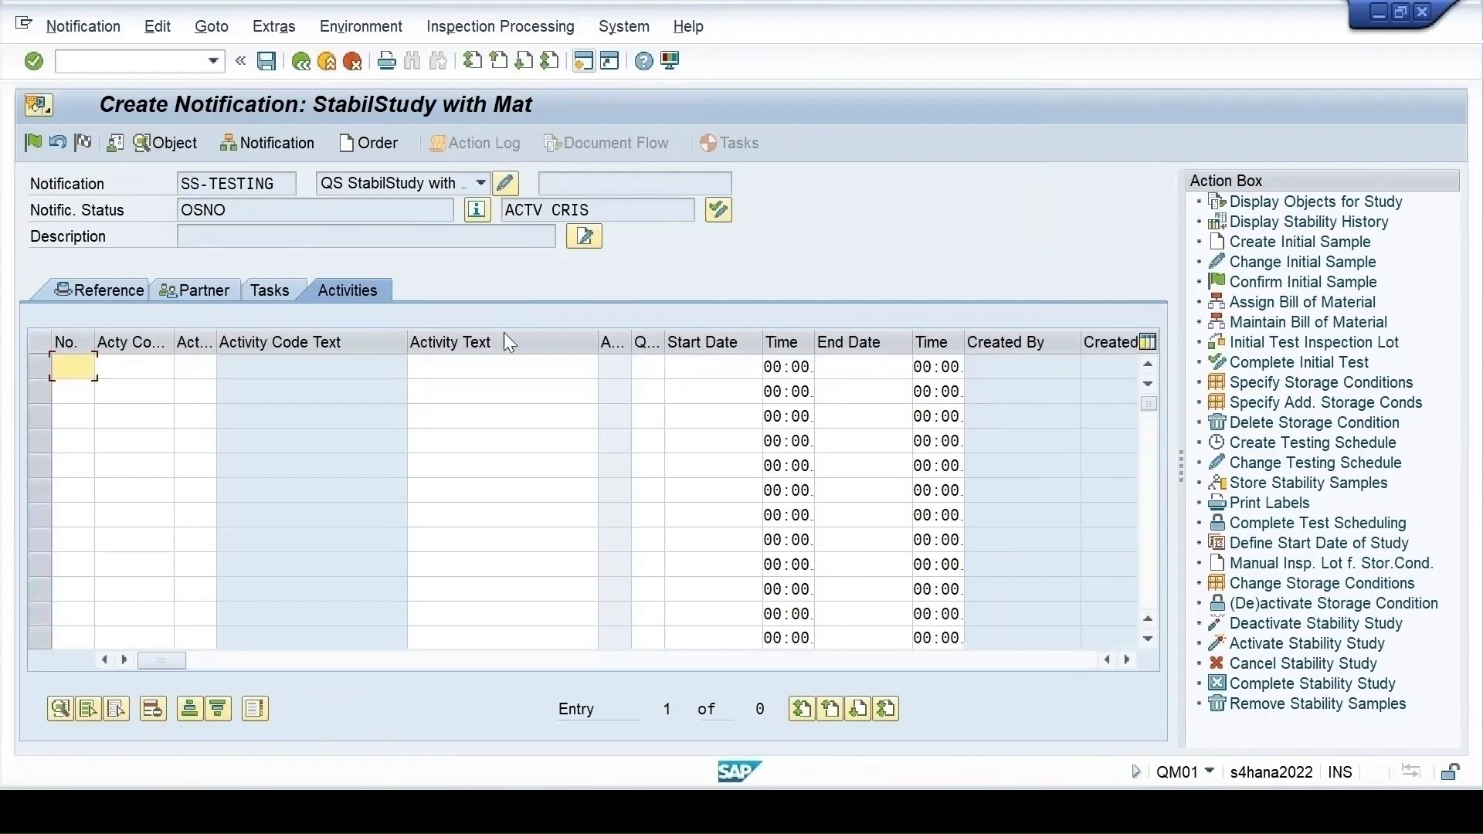
left_click(89, 294)
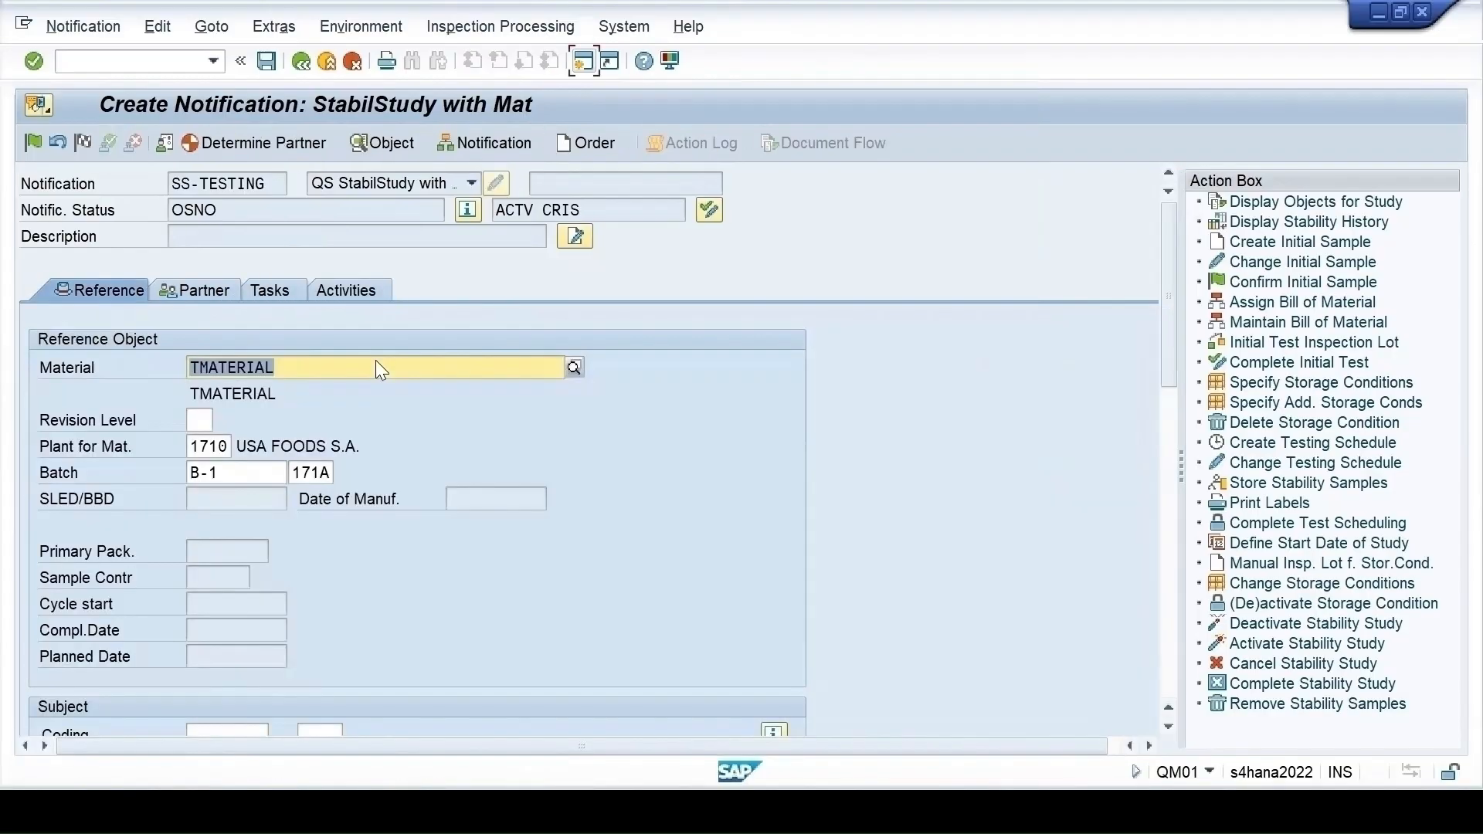
left_click(267, 61)
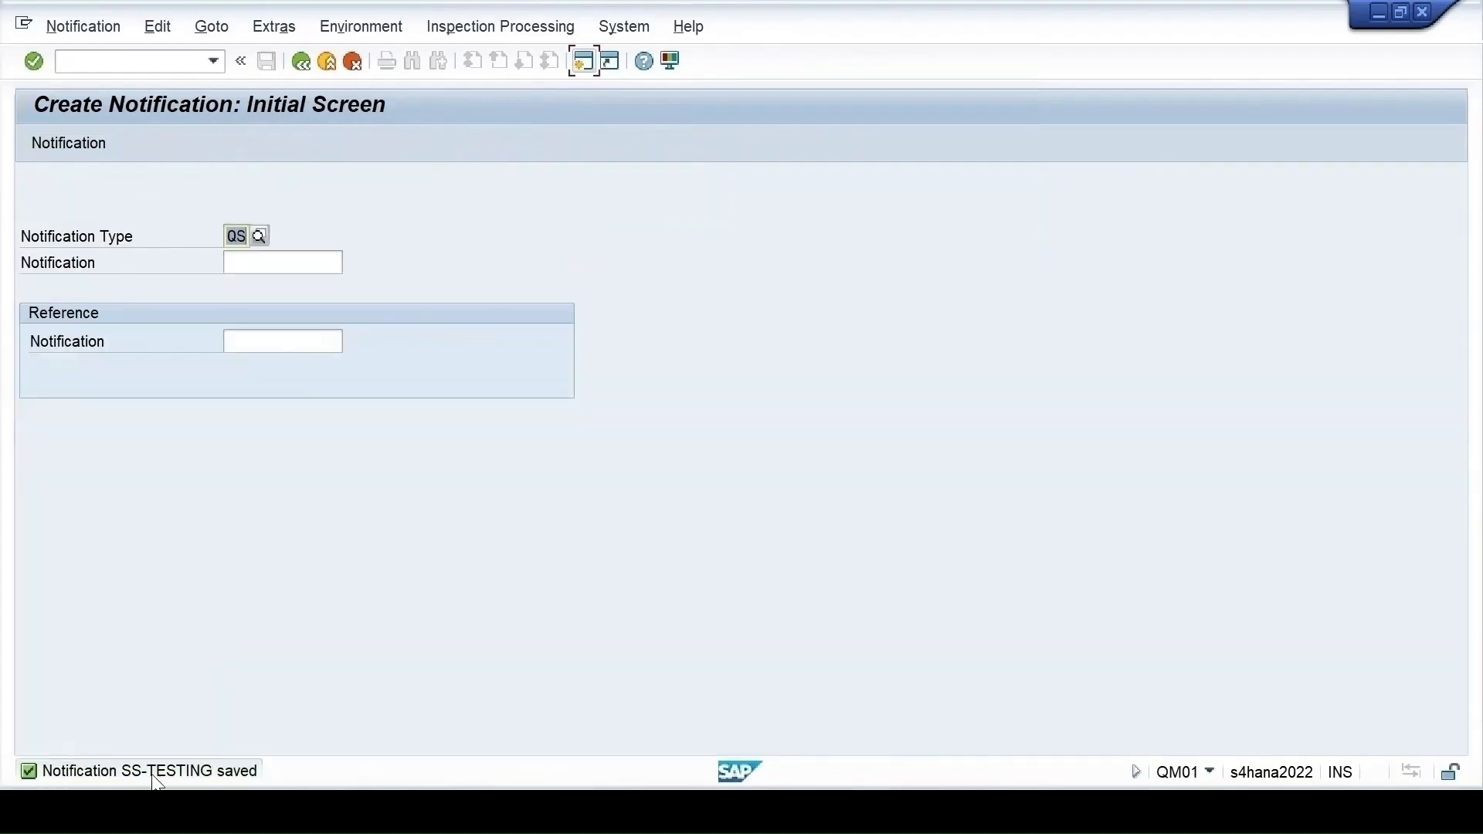
- Open notification SS-TESTING for changing and check its action log
left_click(91, 28)
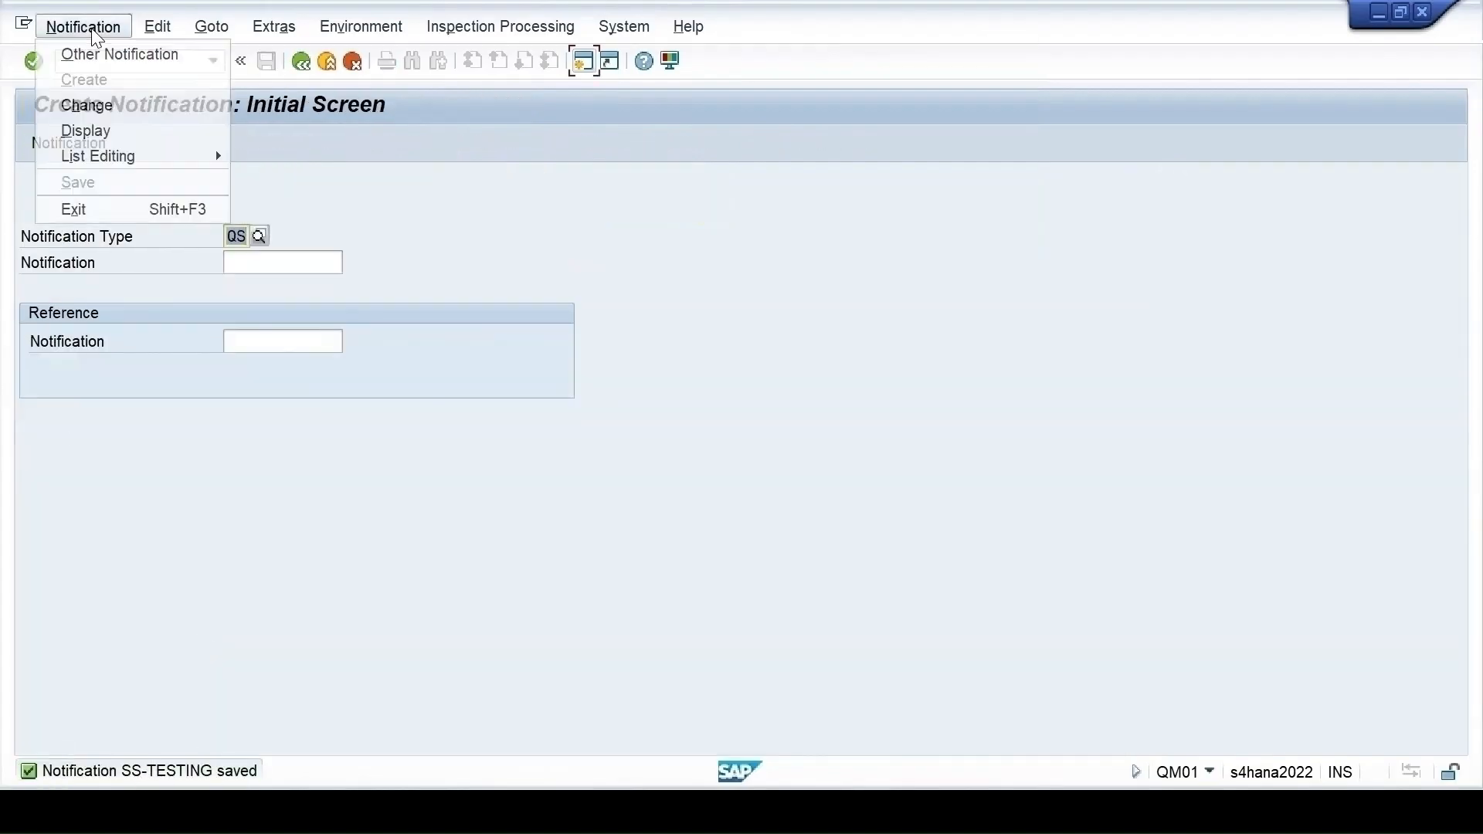
left_click(101, 105)
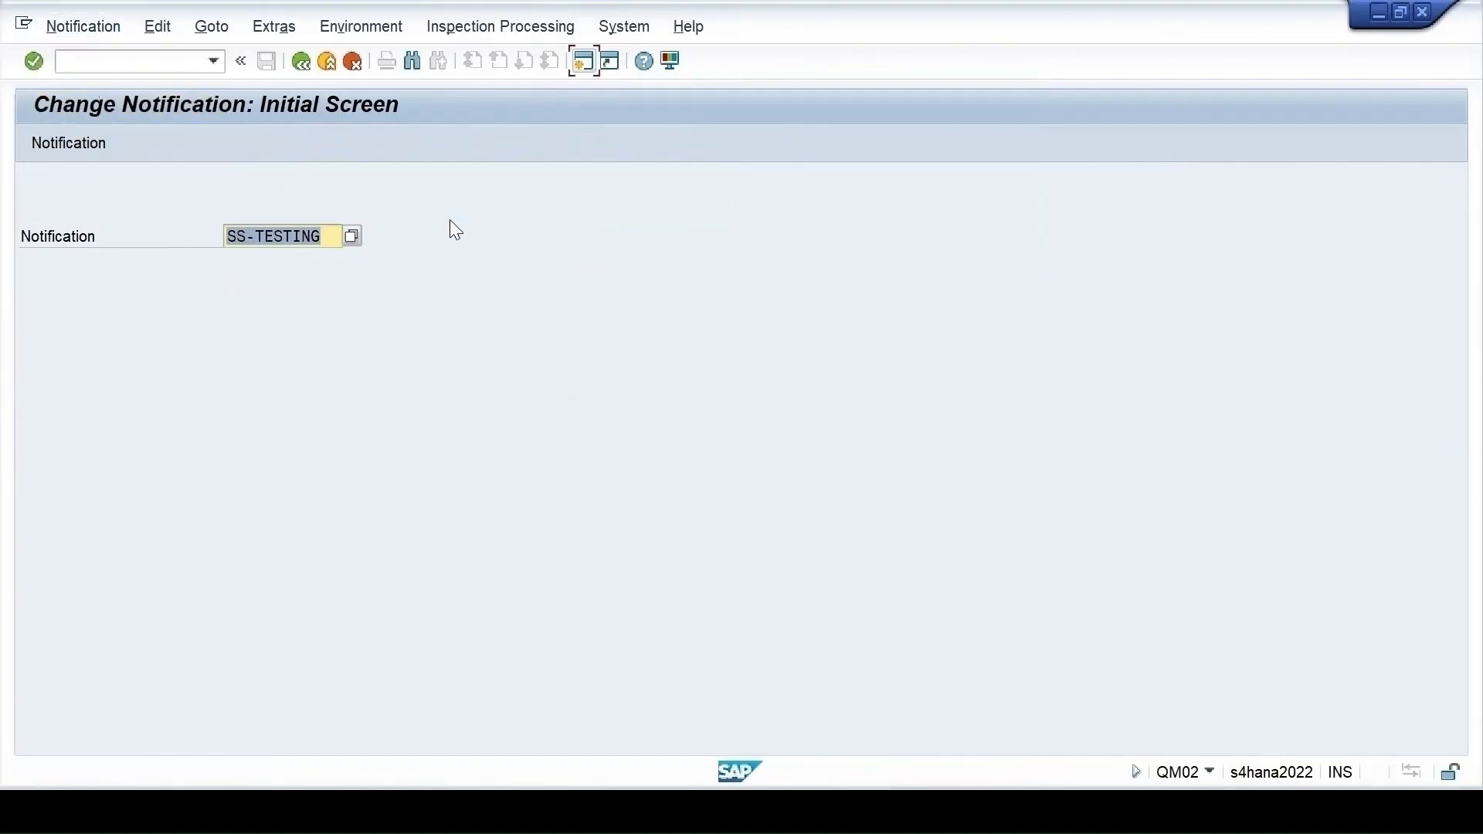
key("Return")
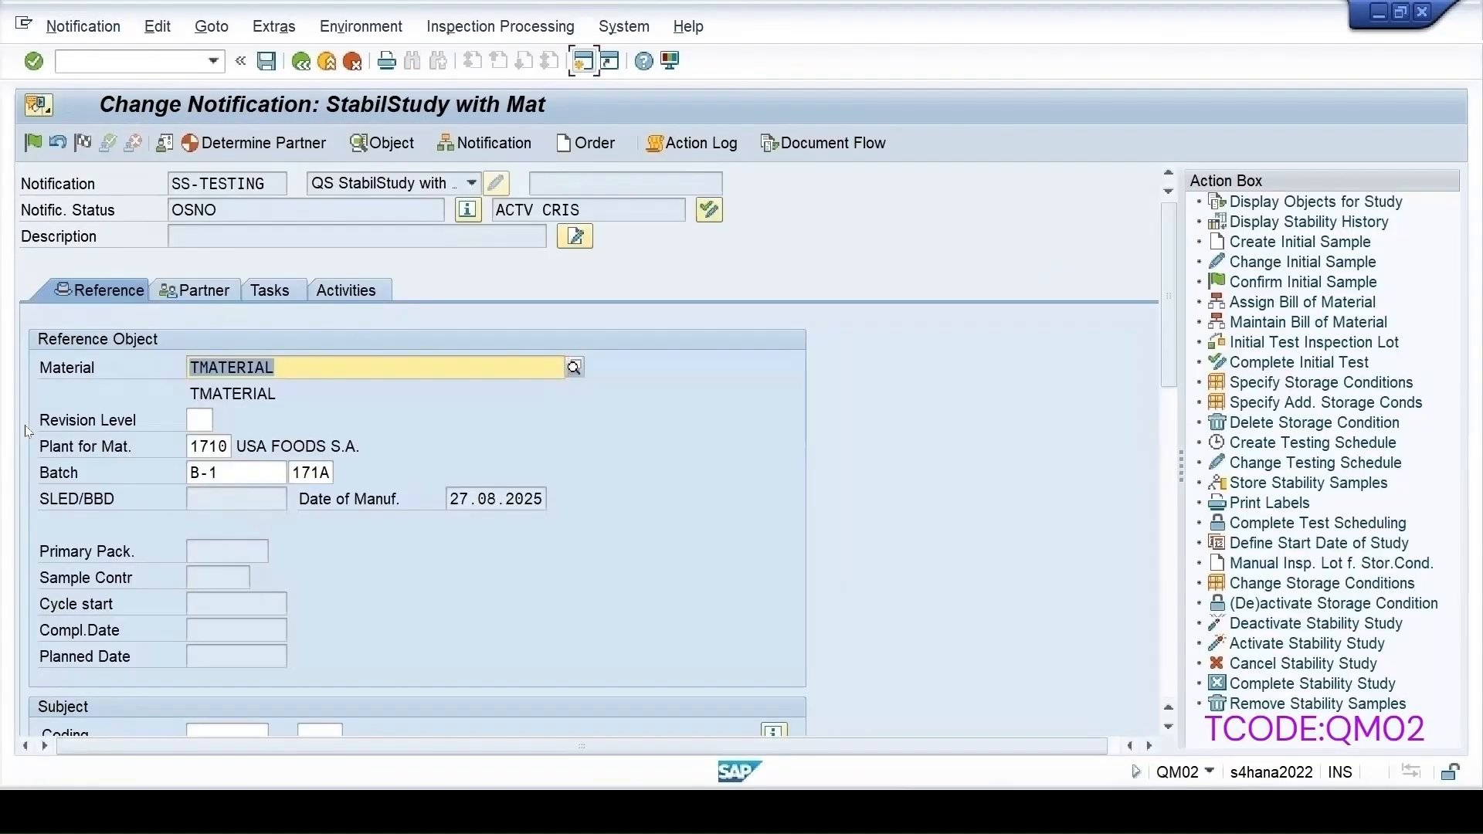
left_click(691, 143)
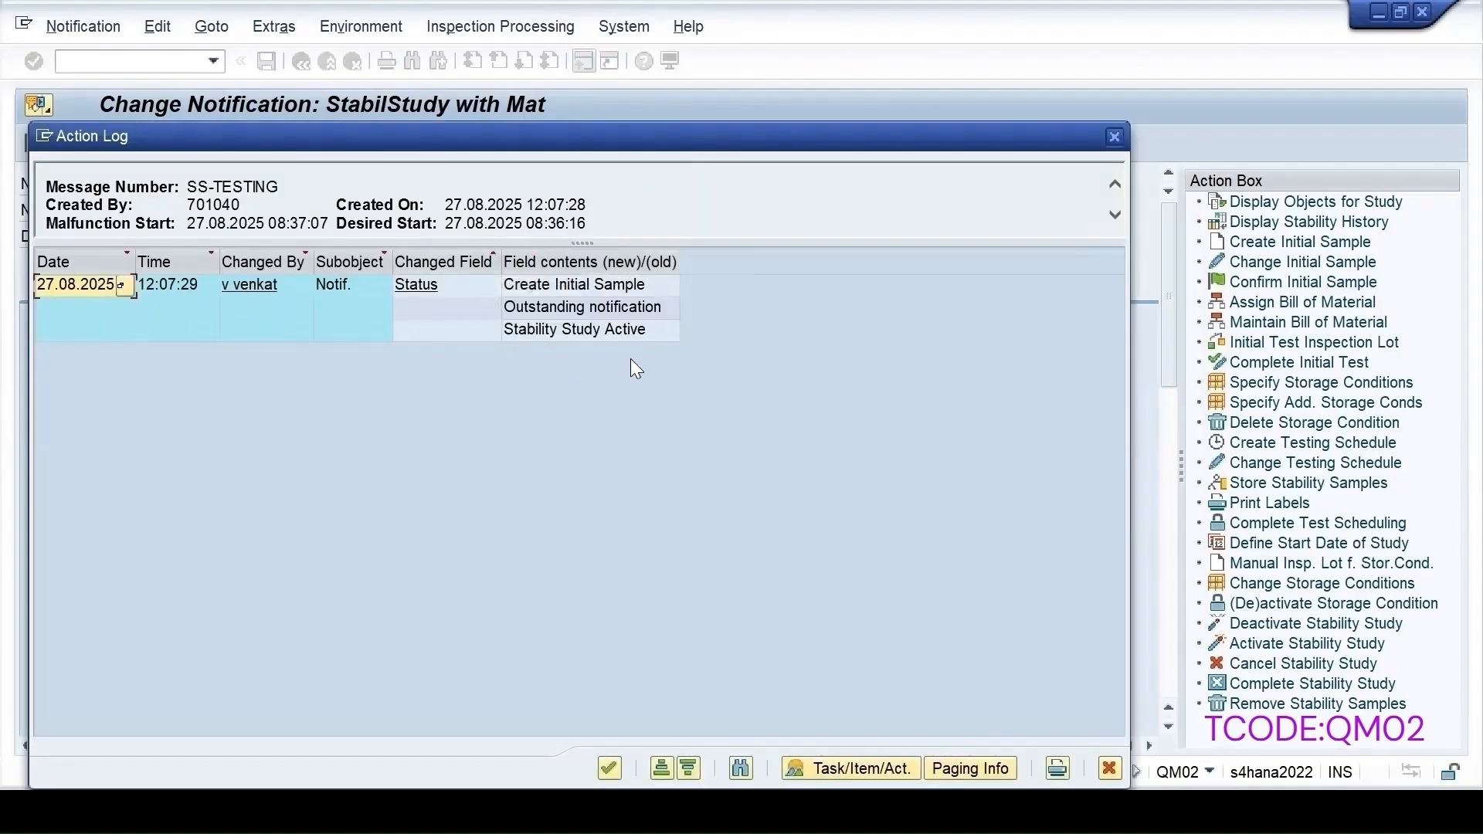
left_click(1112, 136)
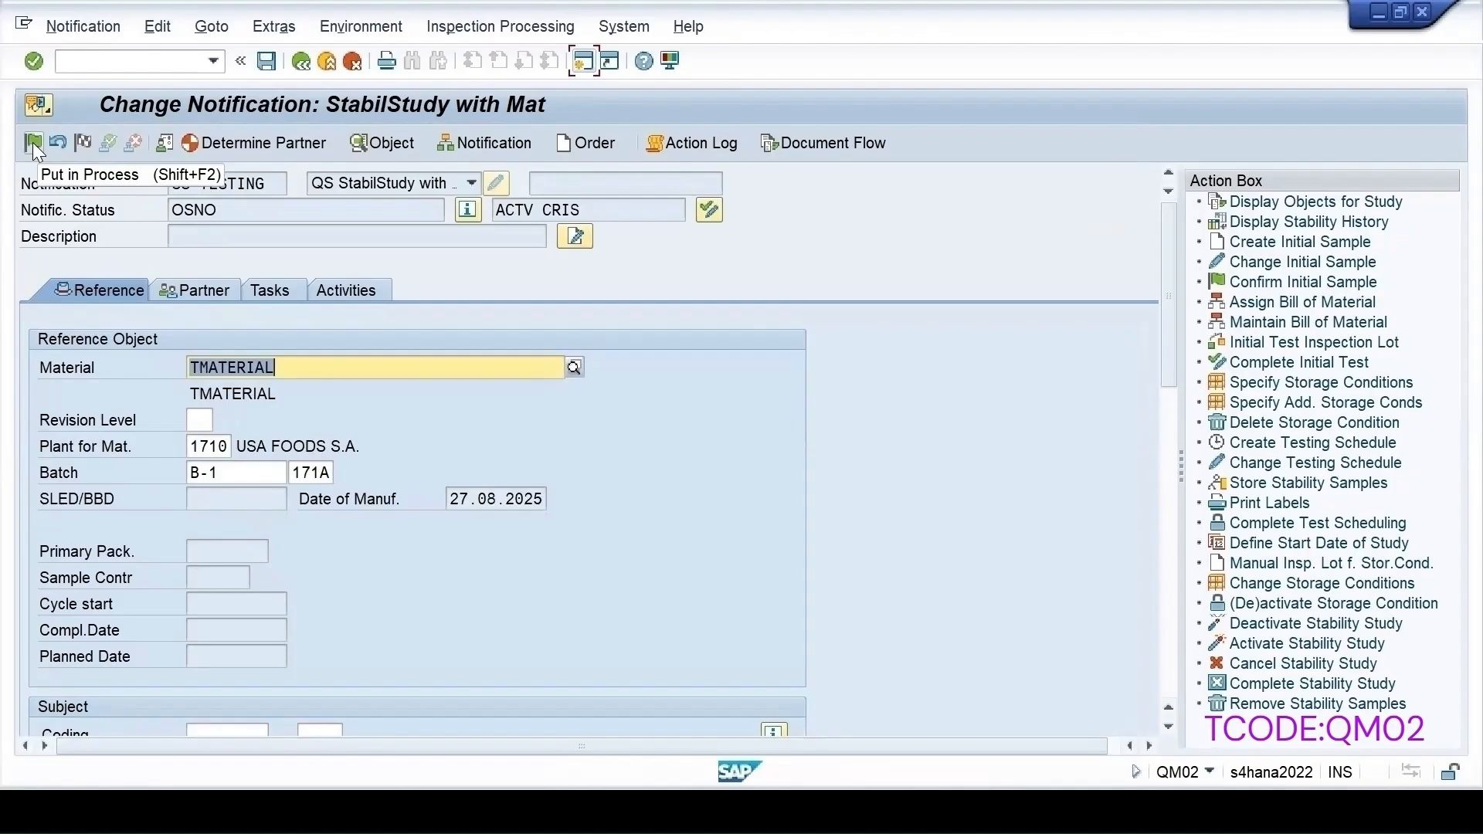
- Put notification SS-TESTING in process, check its status details, then save and reopen it for changing
left_click(32, 139)
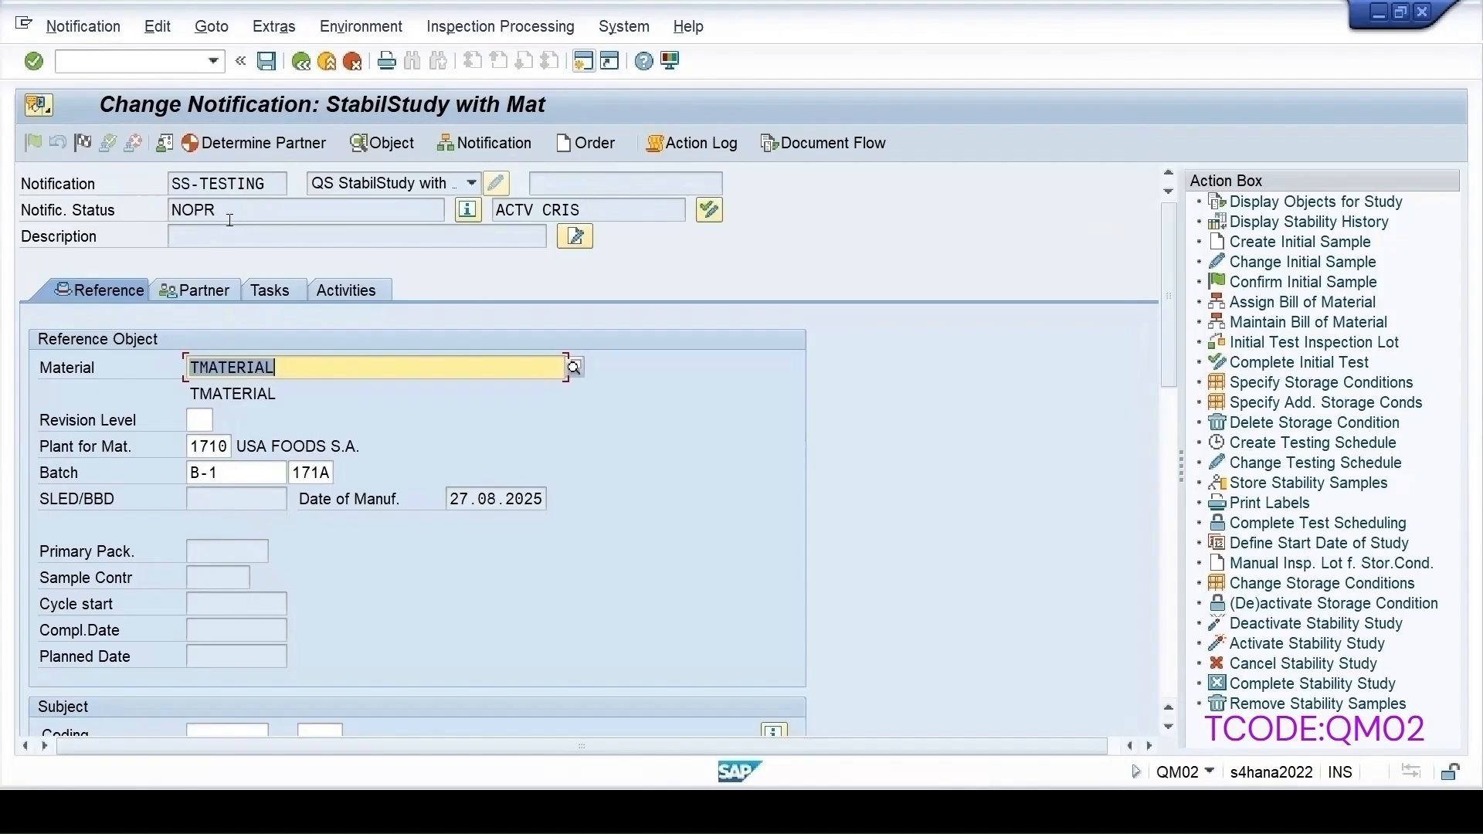
left_click(467, 210)
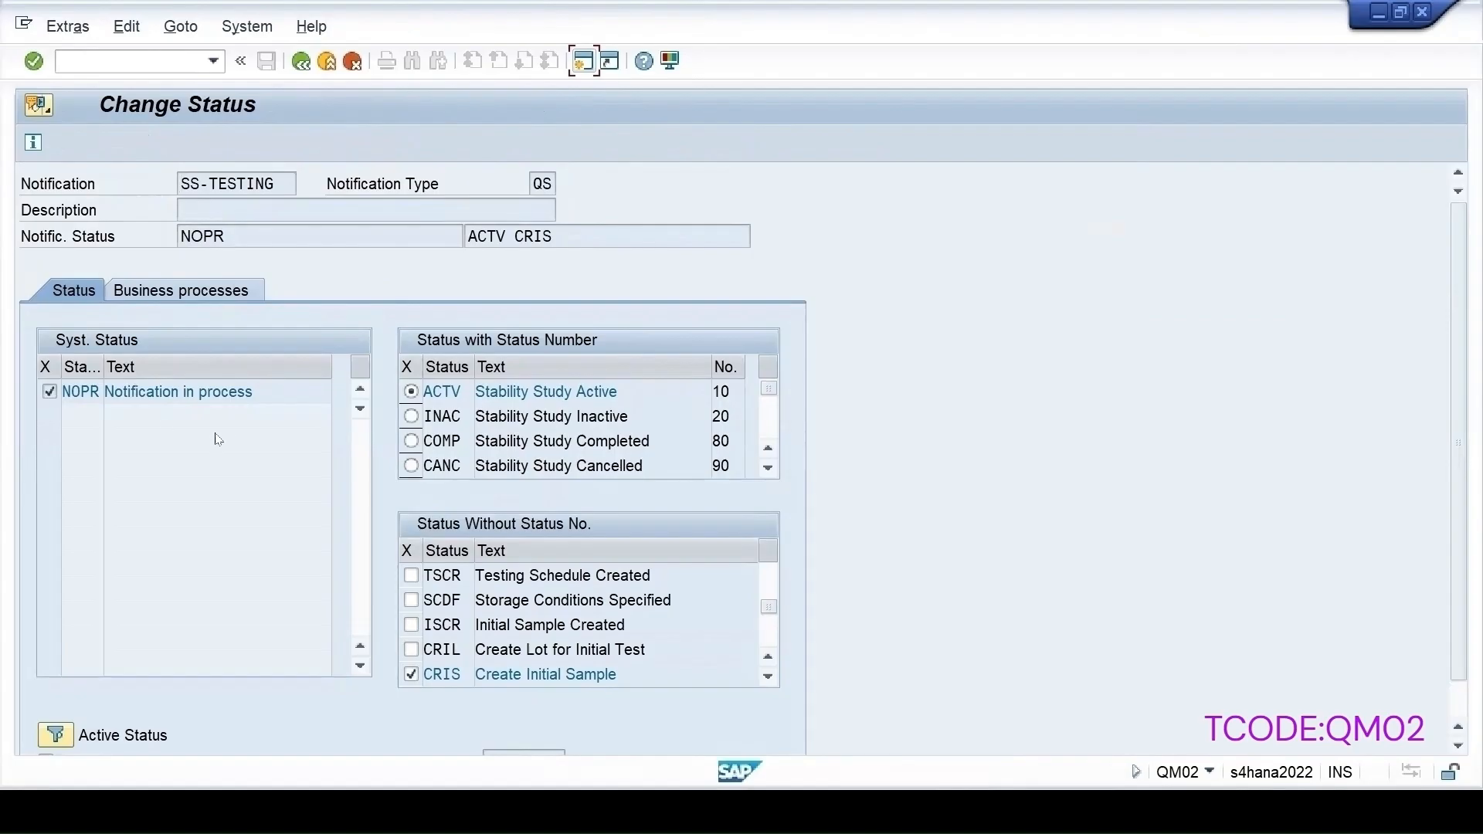
left_click(301, 61)
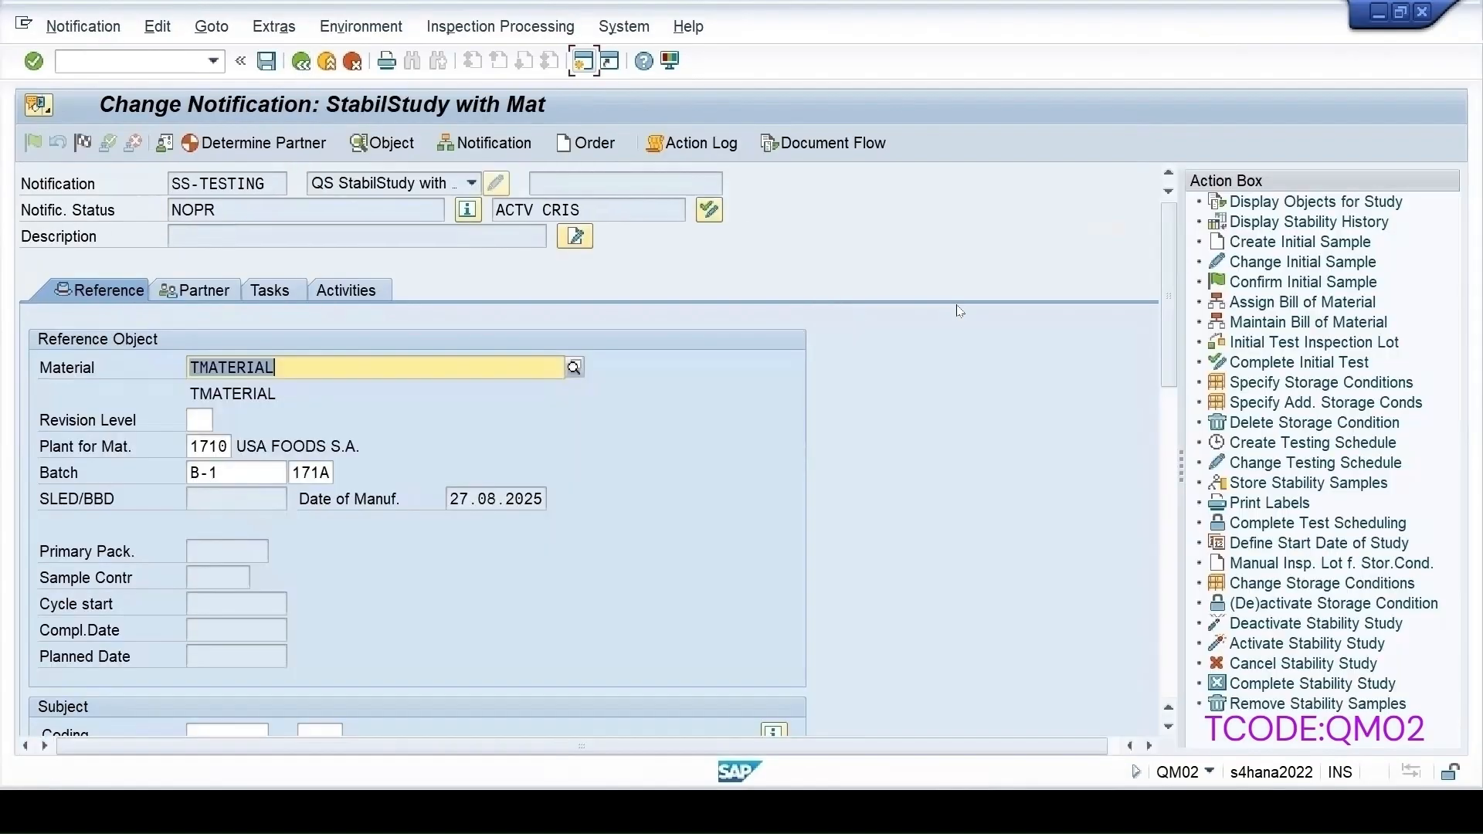
left_click(268, 62)
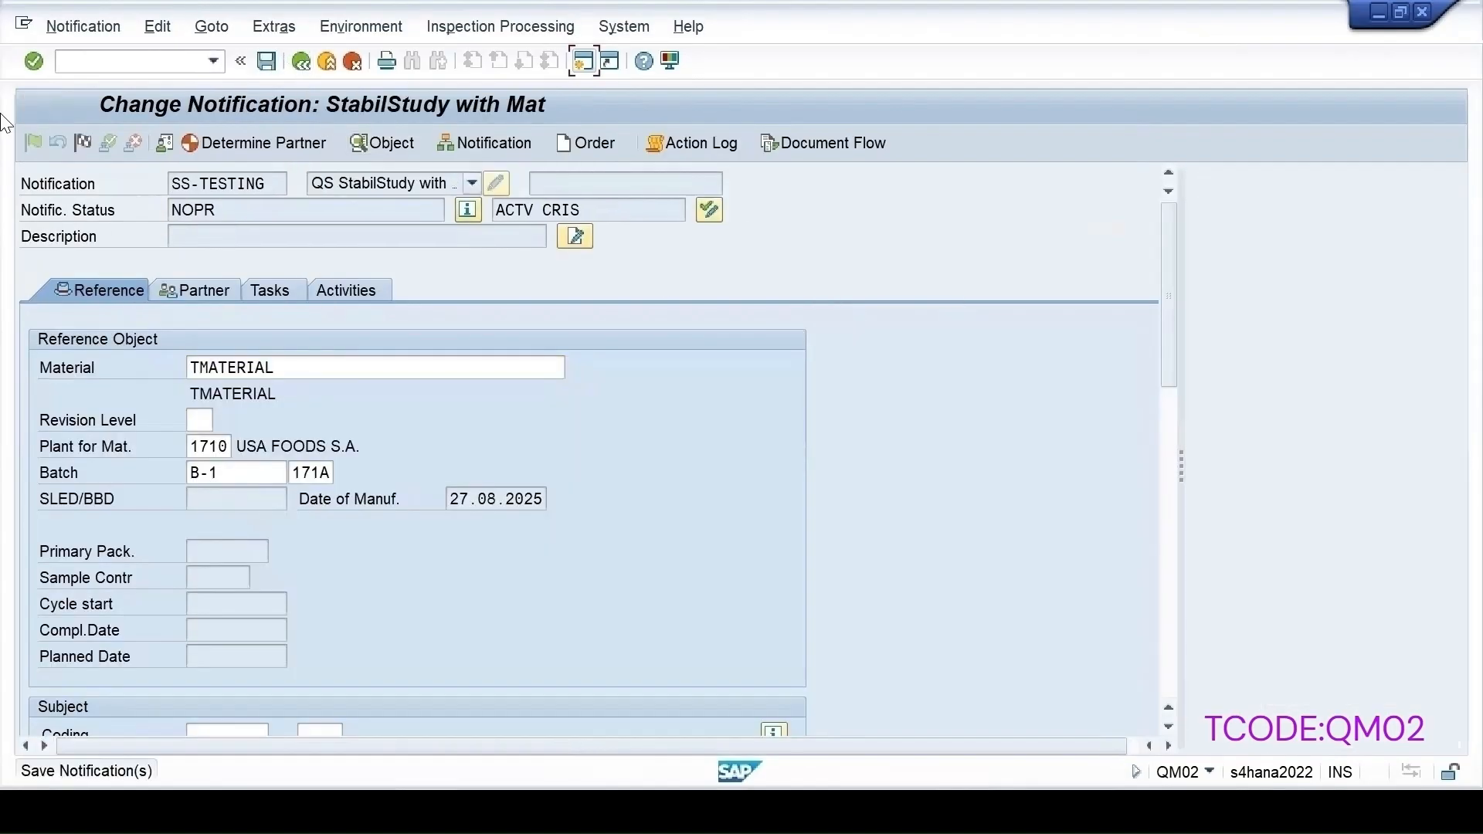
key("Return")
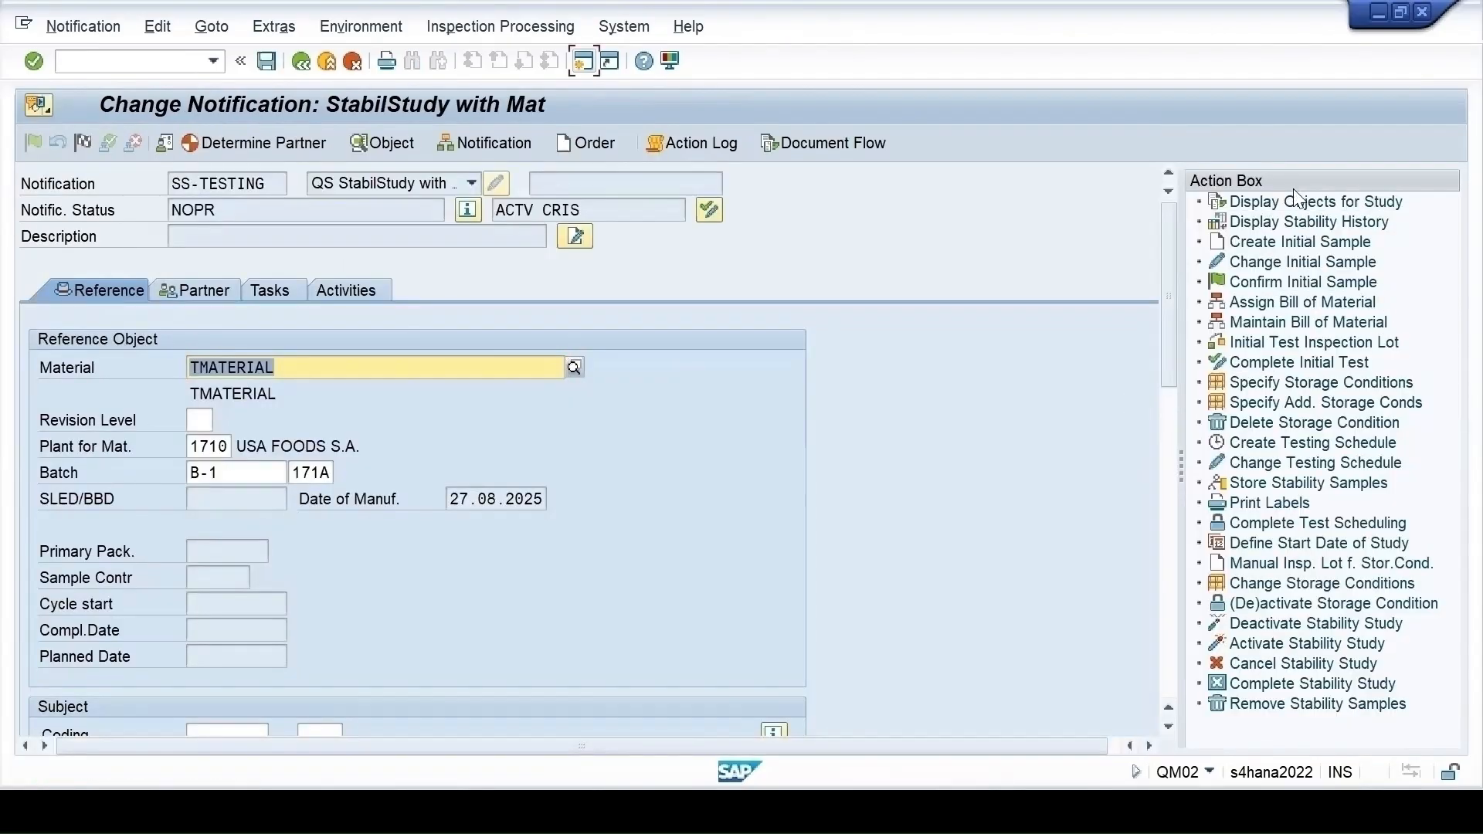
- Start creating the initial sample with primary packaging BLISTER1 and sample container 020000 (Beaker)
left_click(1258, 244)
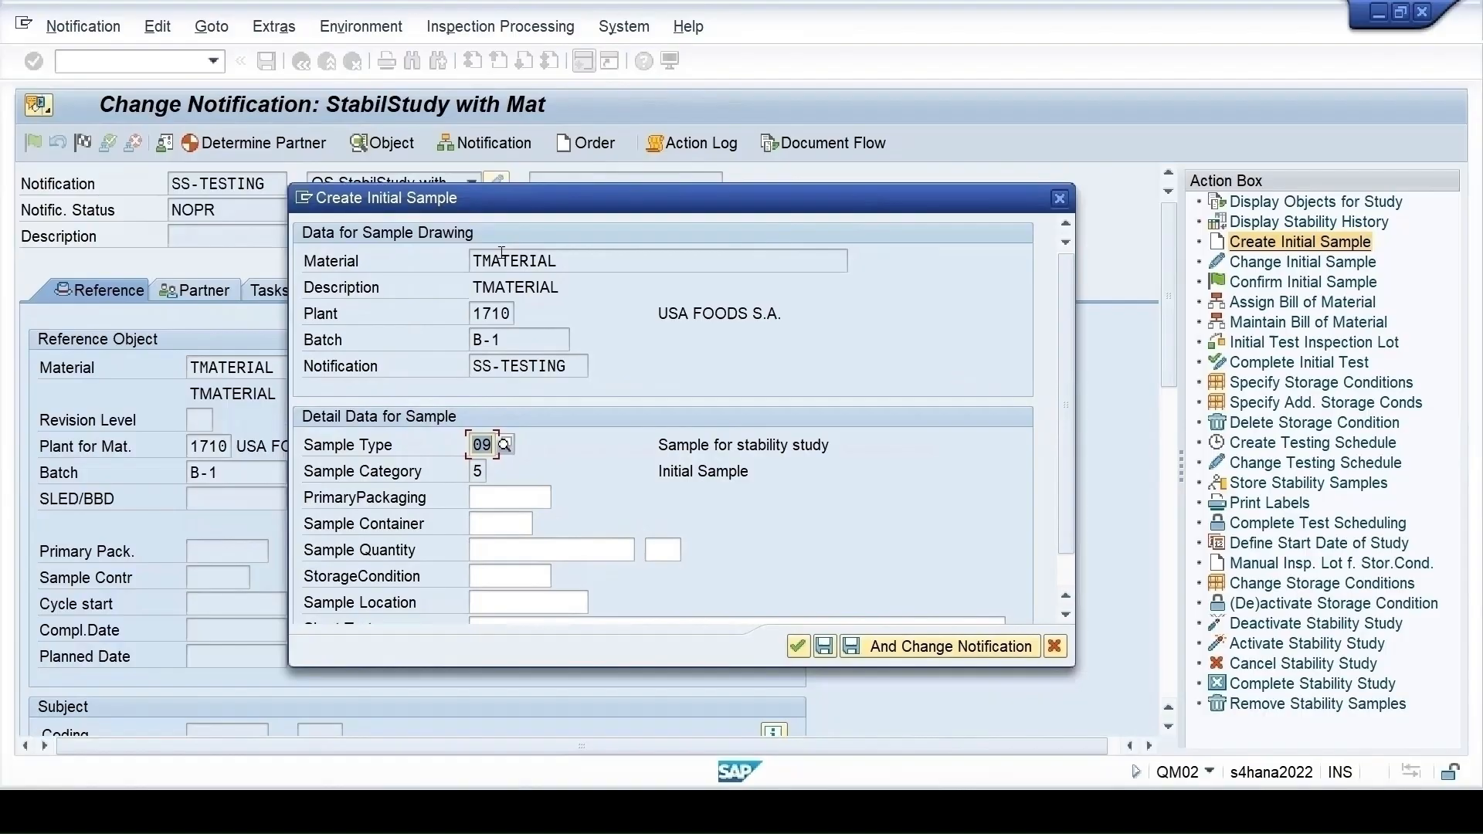
left_click(550, 497)
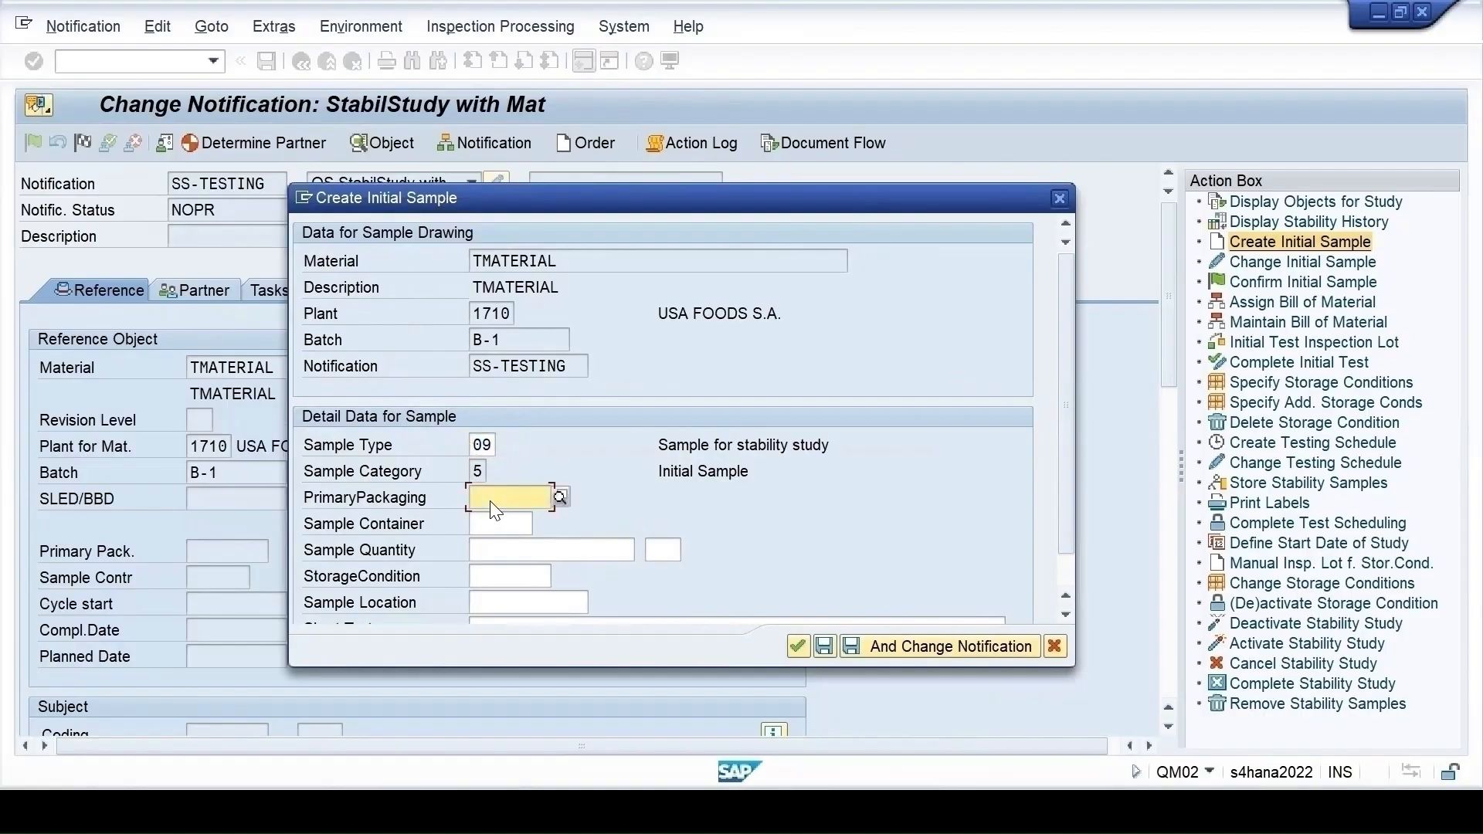
left_click(558, 497)
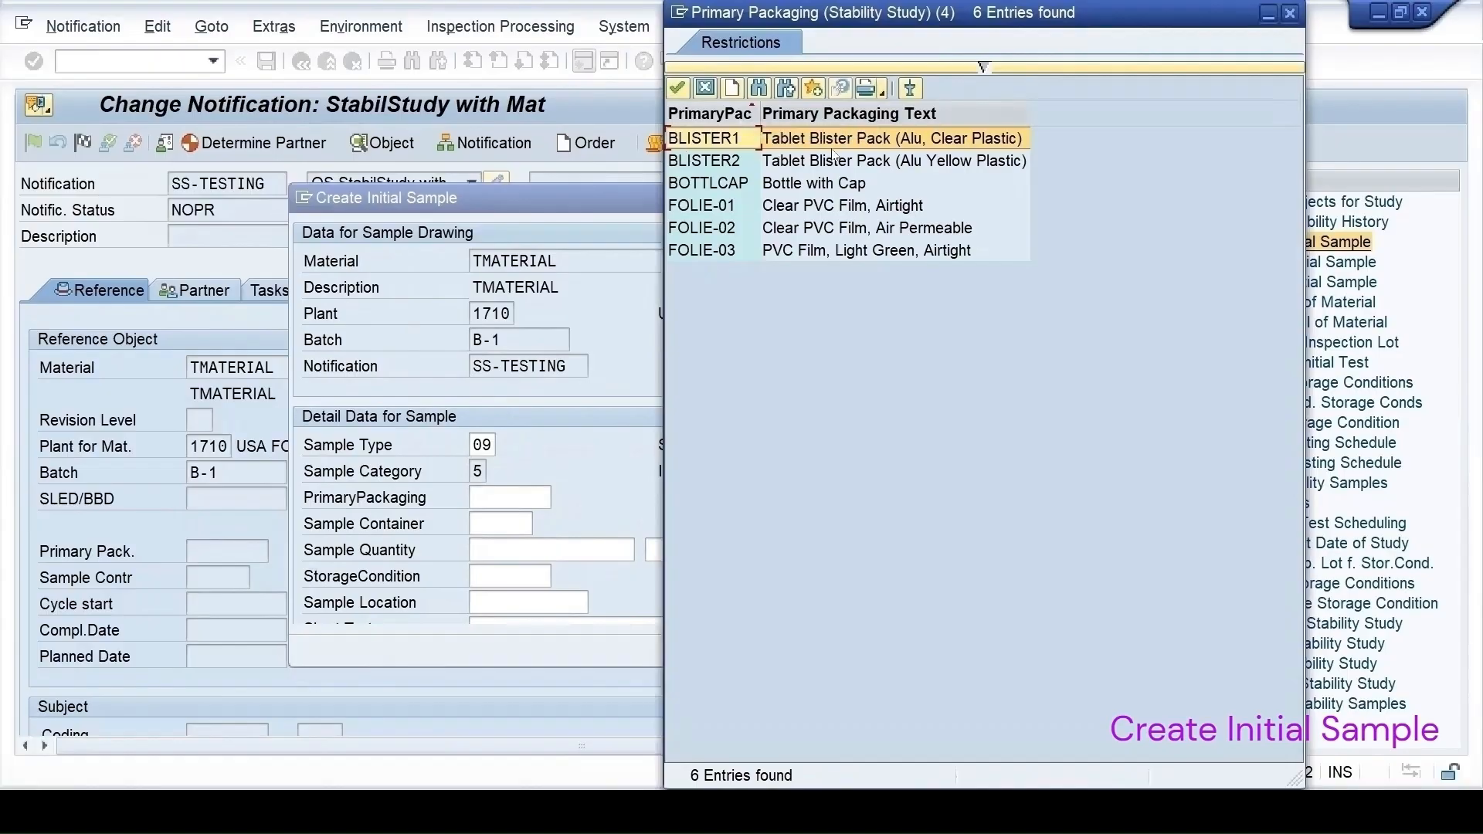
double_click(806, 140)
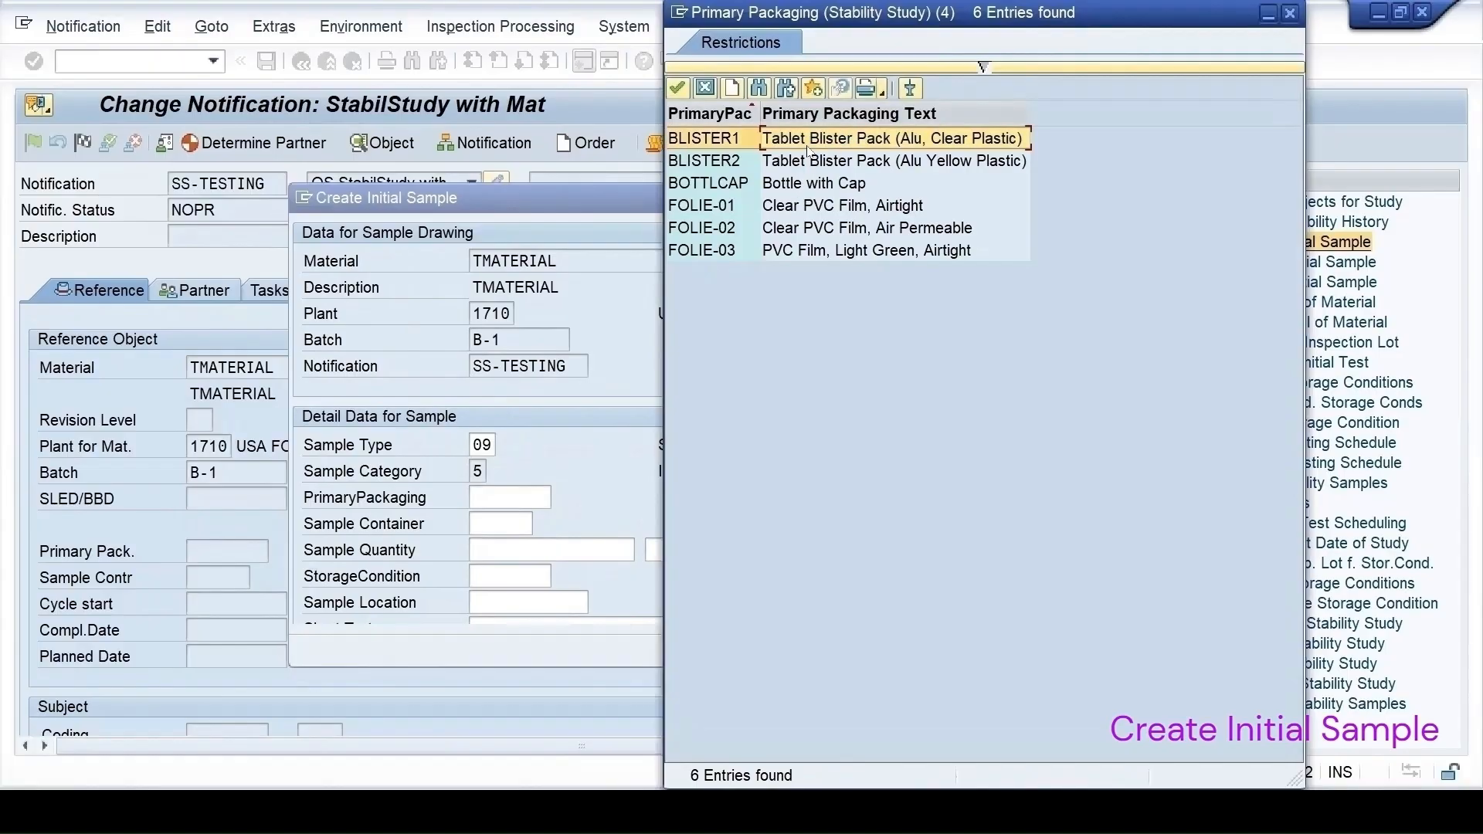
left_click(489, 522)
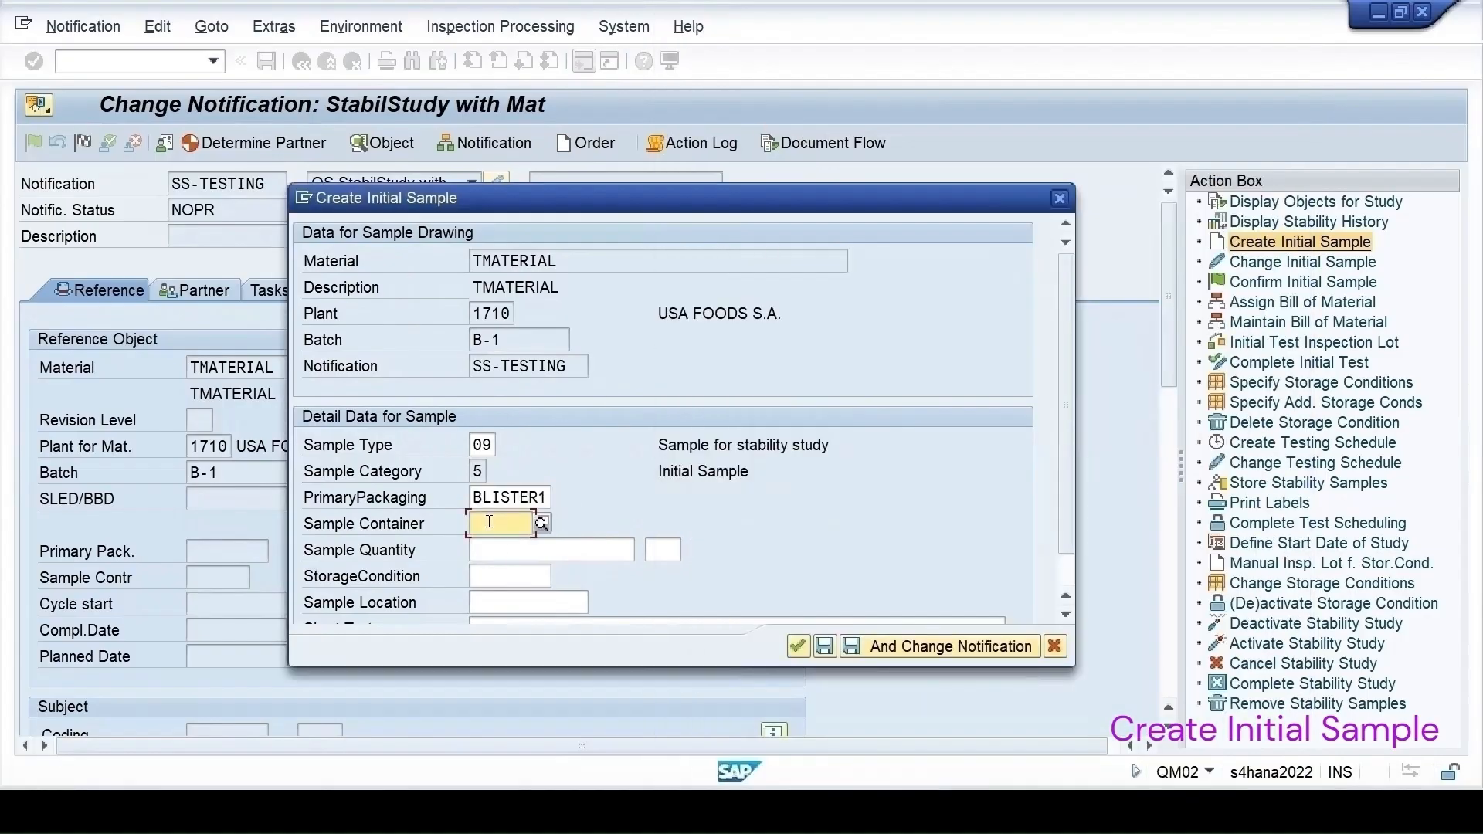
left_click(541, 523)
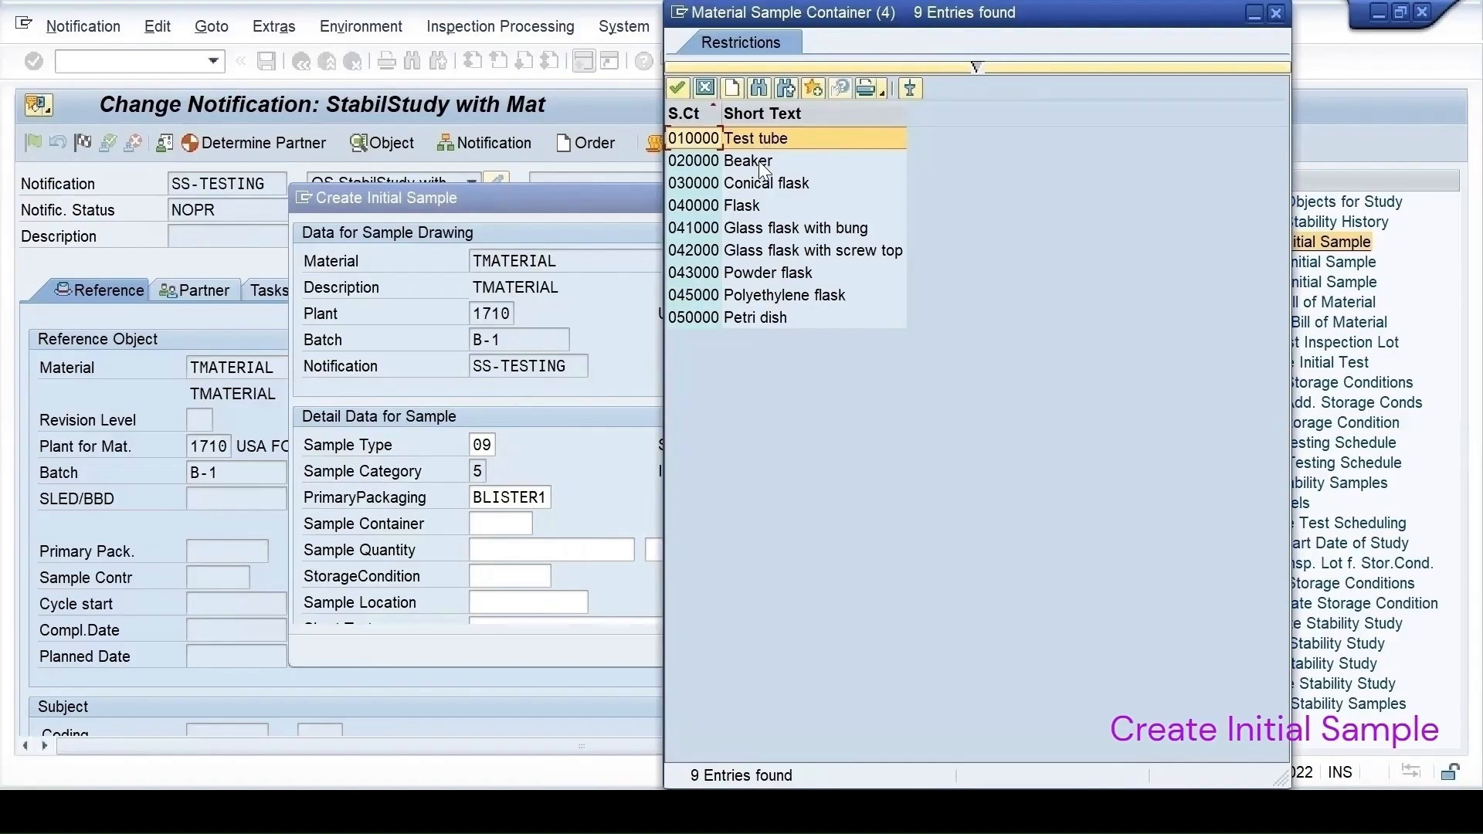
double_click(760, 162)
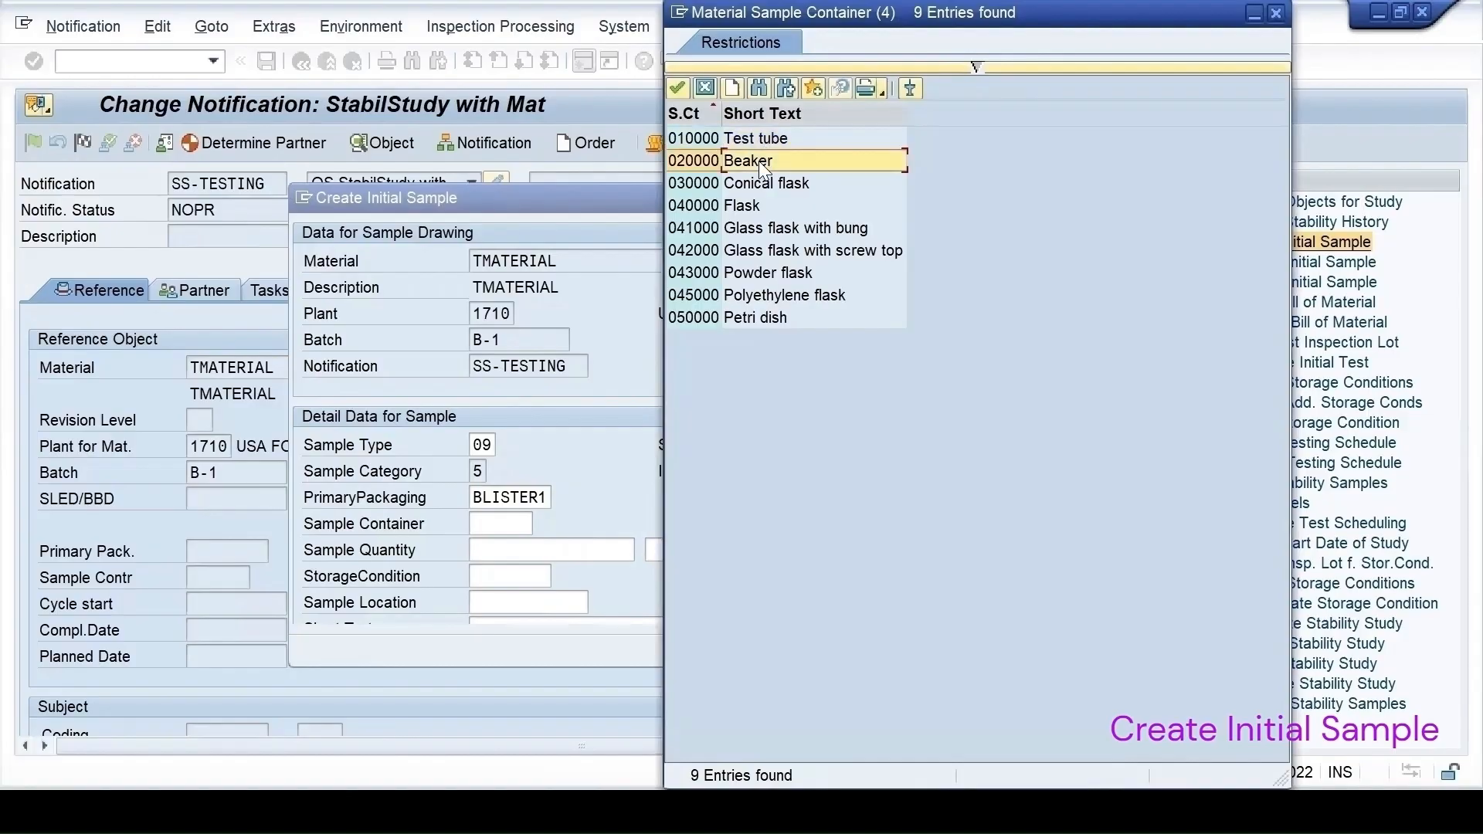
- Set the initial sample's quantity to 25 g
left_click(498, 547)
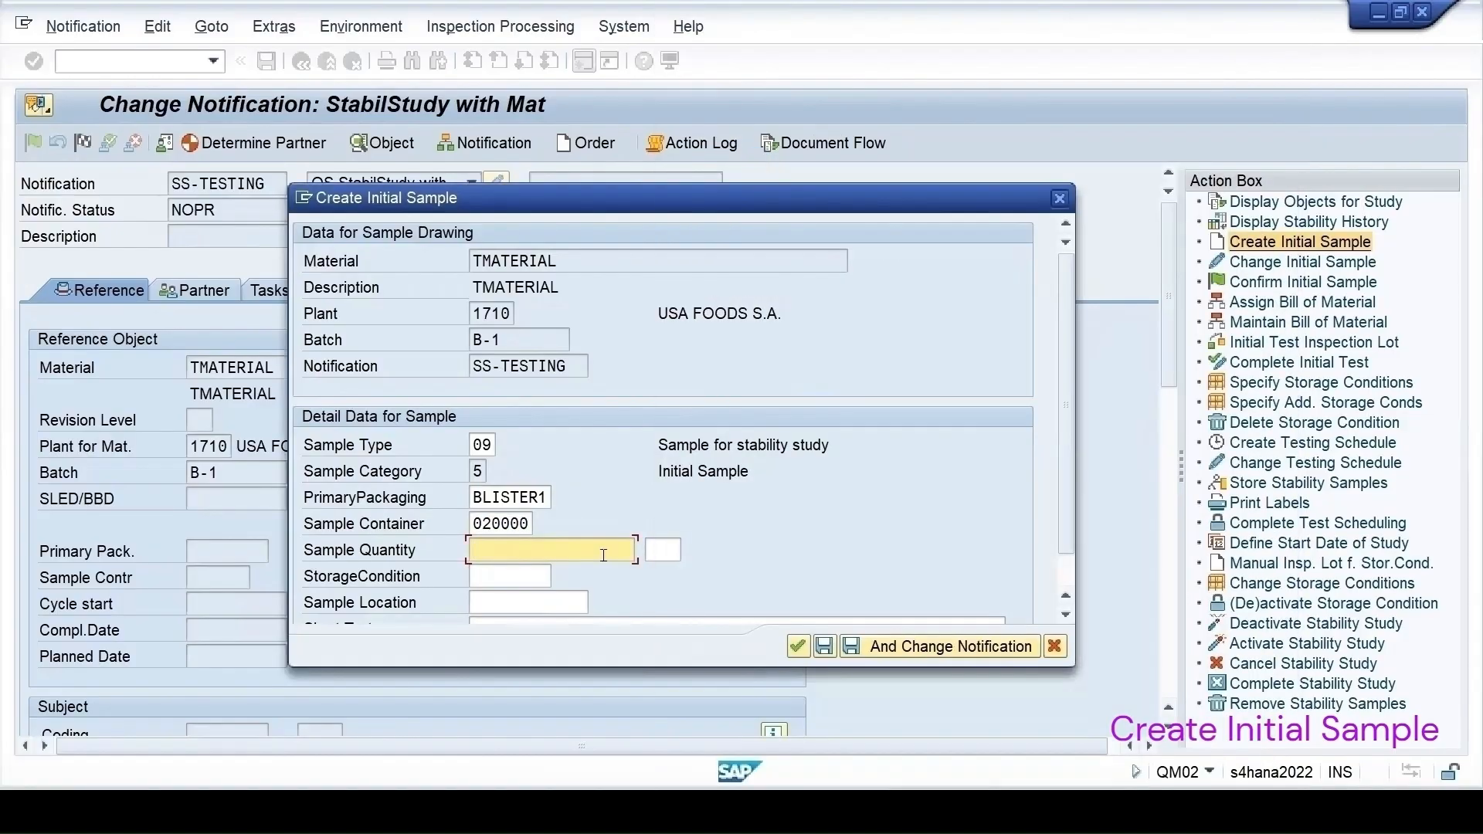
type("25")
left_click(674, 548)
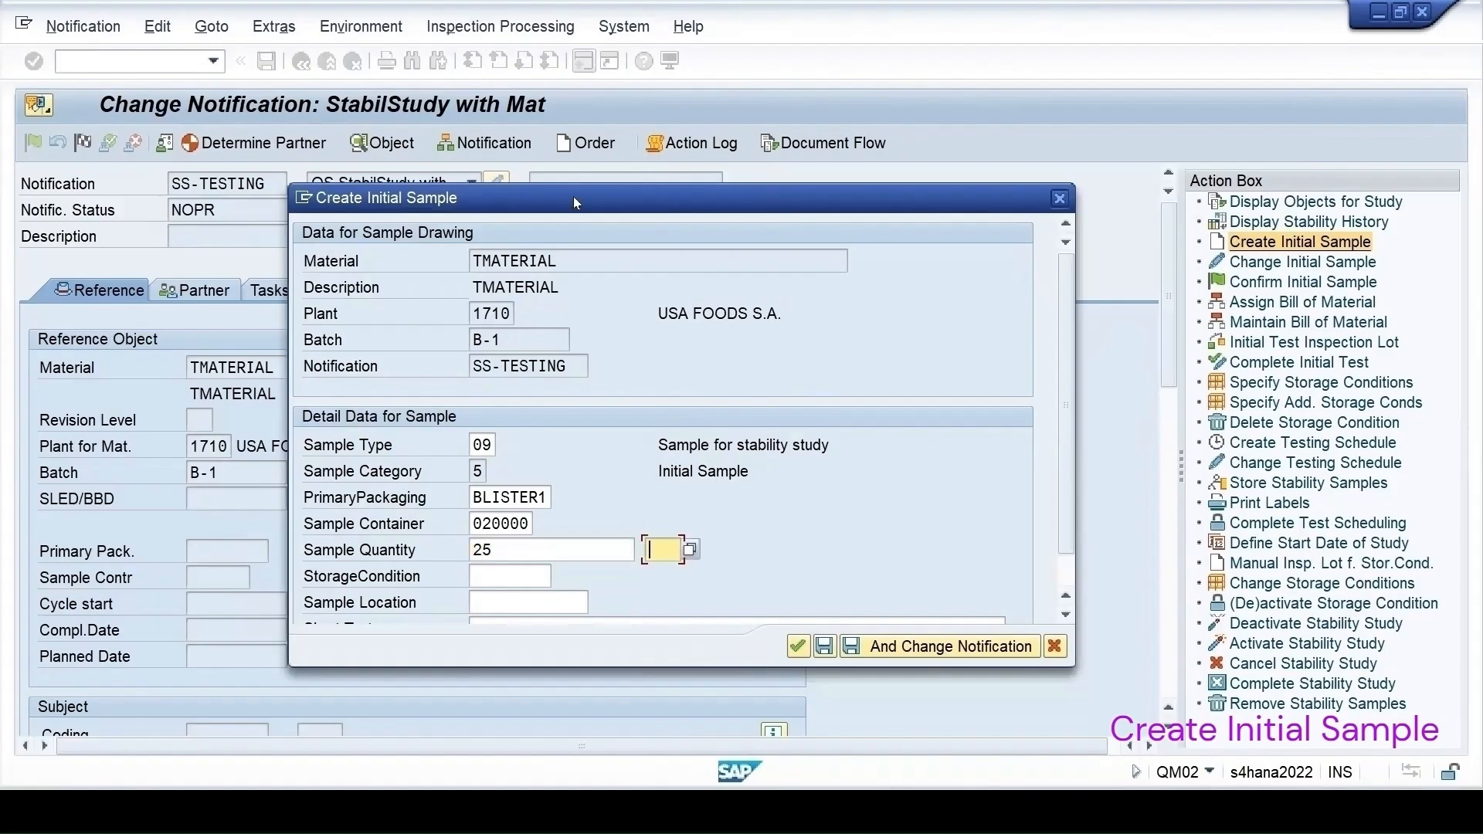
left_click_drag(573, 196, 725, 188)
type("g")
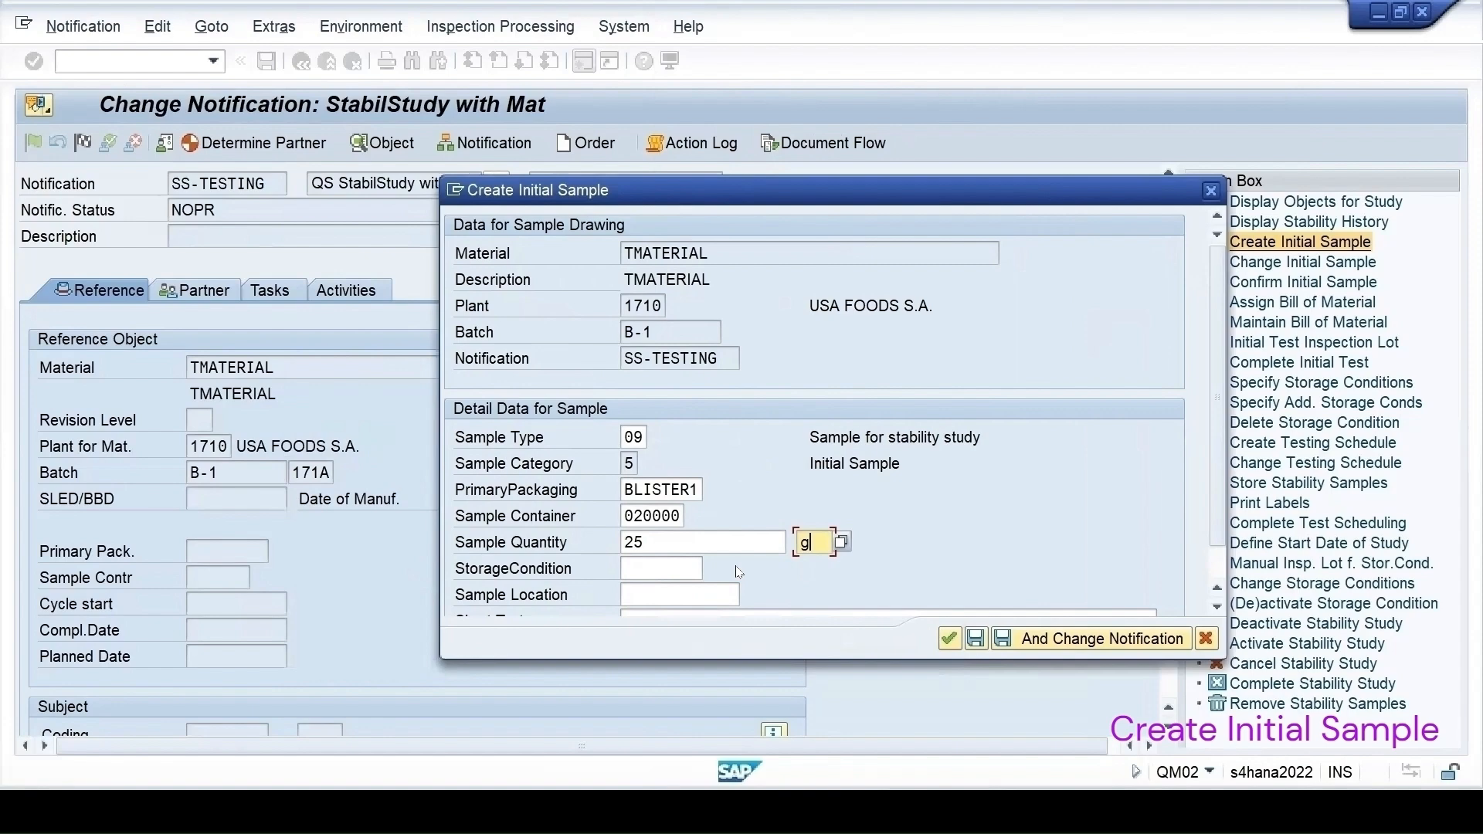
- Assign storage condition 00000001 (Room Temperature 21°) and sample location 171A to the initial sample
left_click(649, 570)
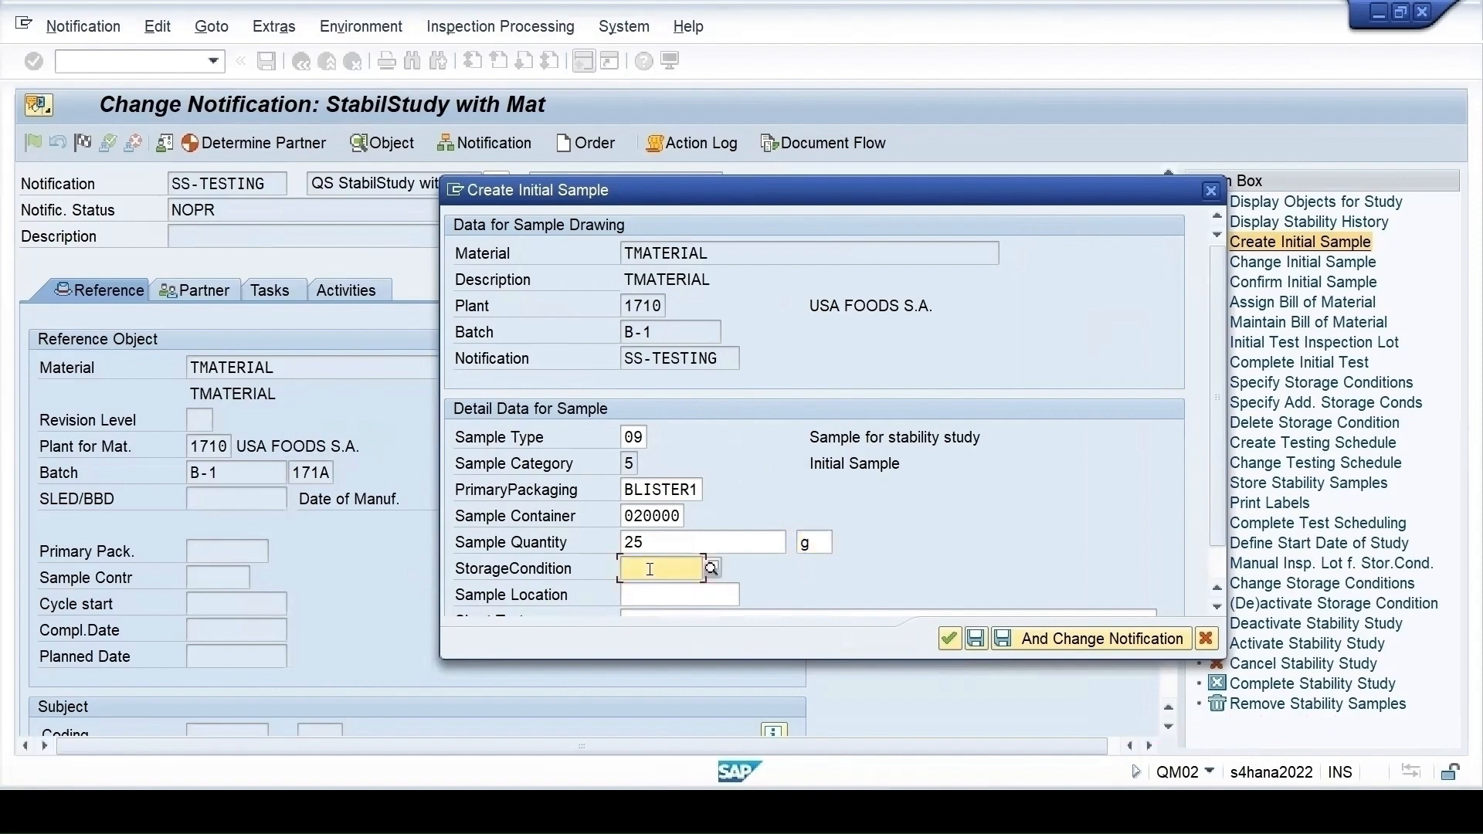
left_click(713, 568)
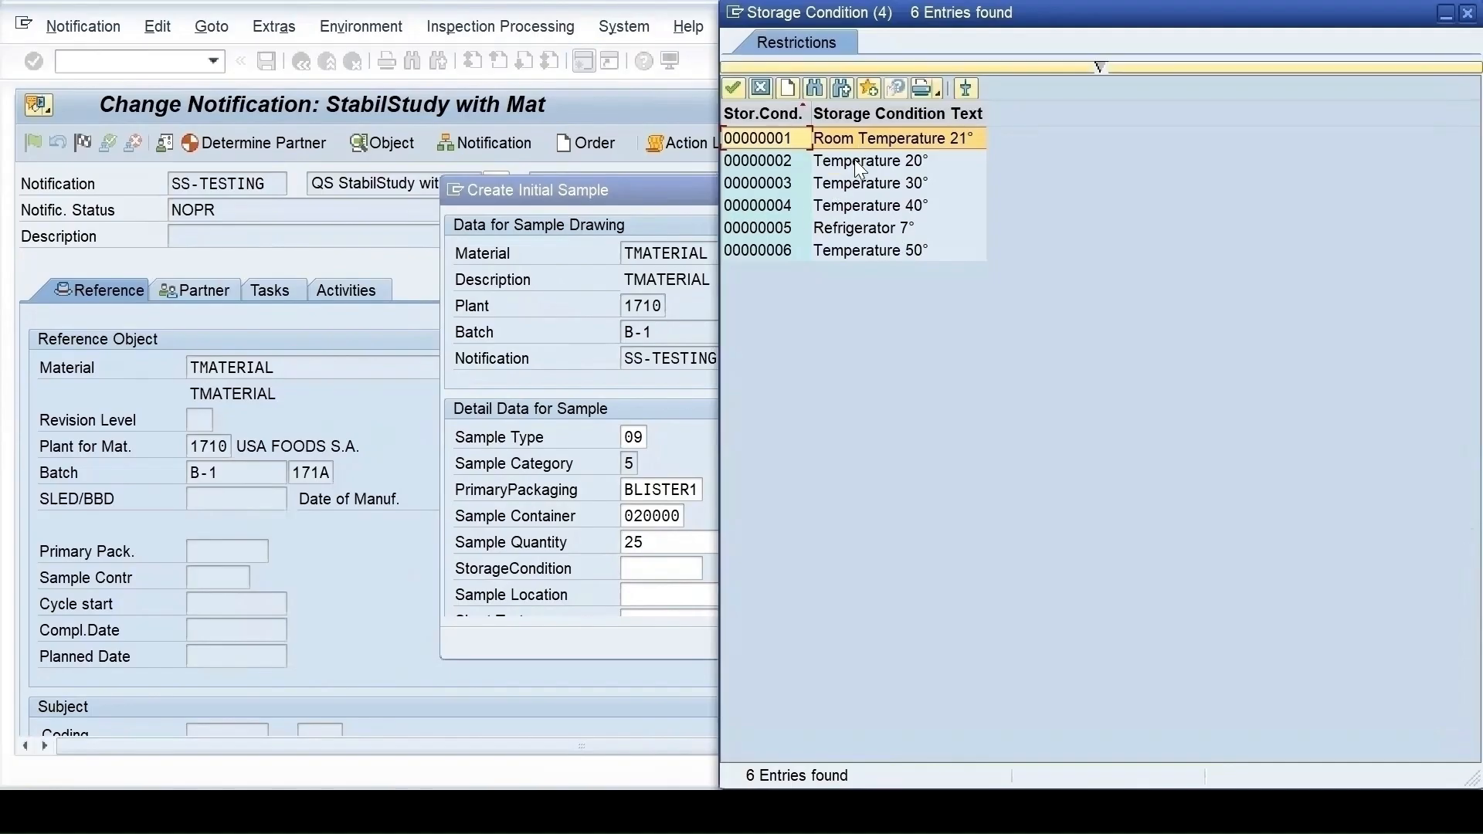
double_click(854, 138)
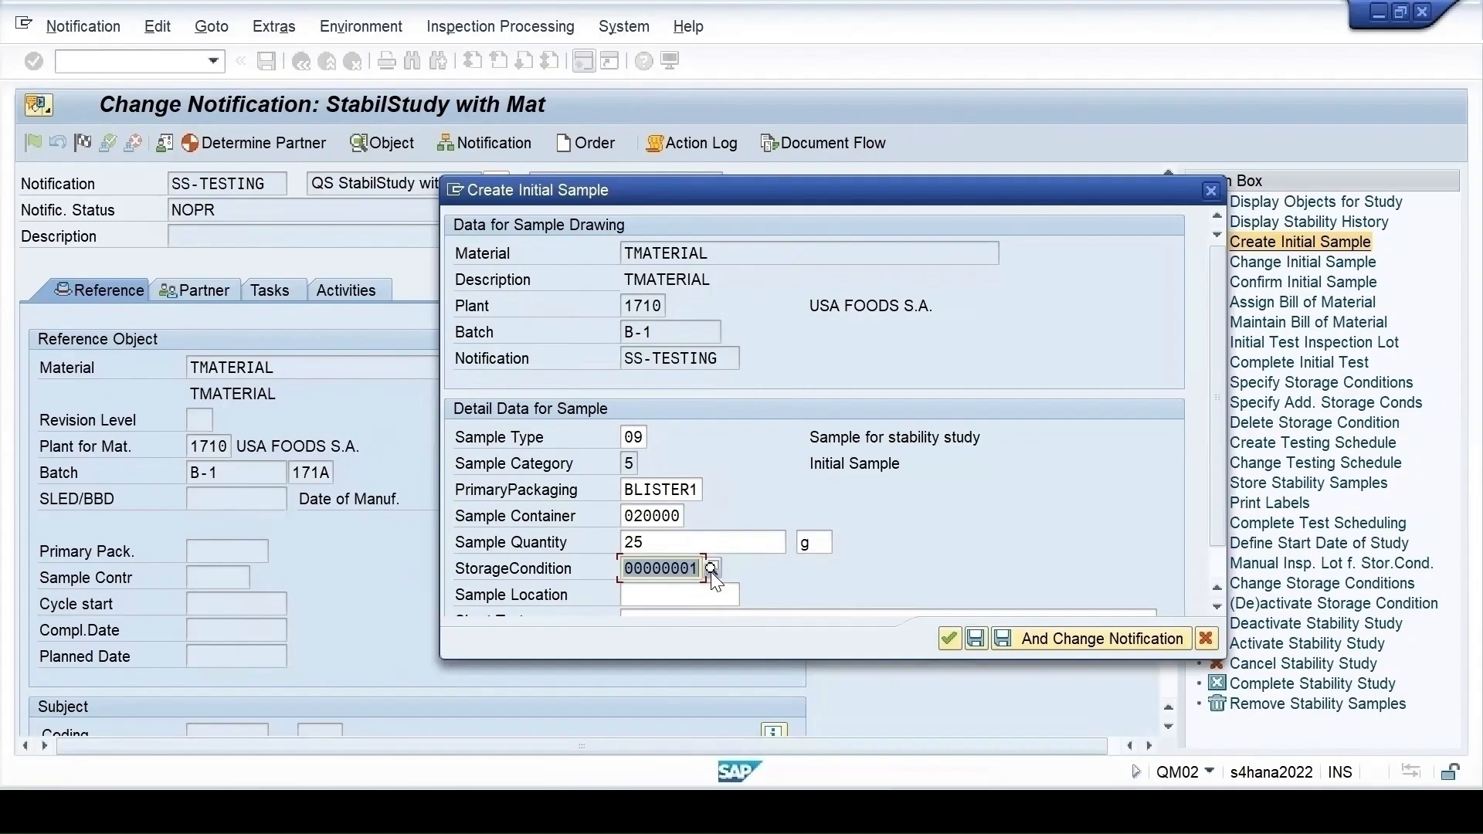
scroll(746, 559, "down", 1)
left_click(746, 559)
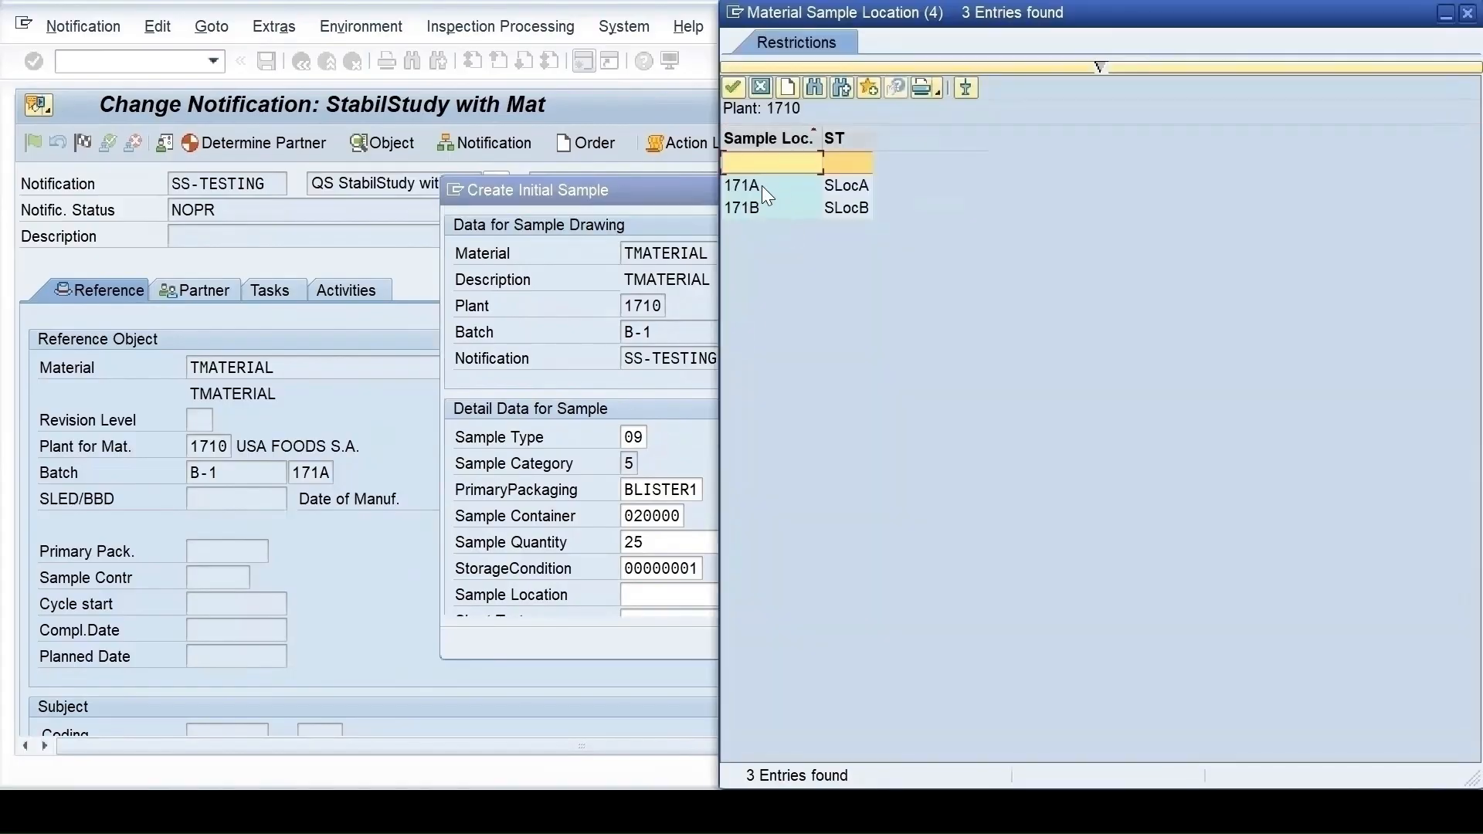
left_click(761, 185)
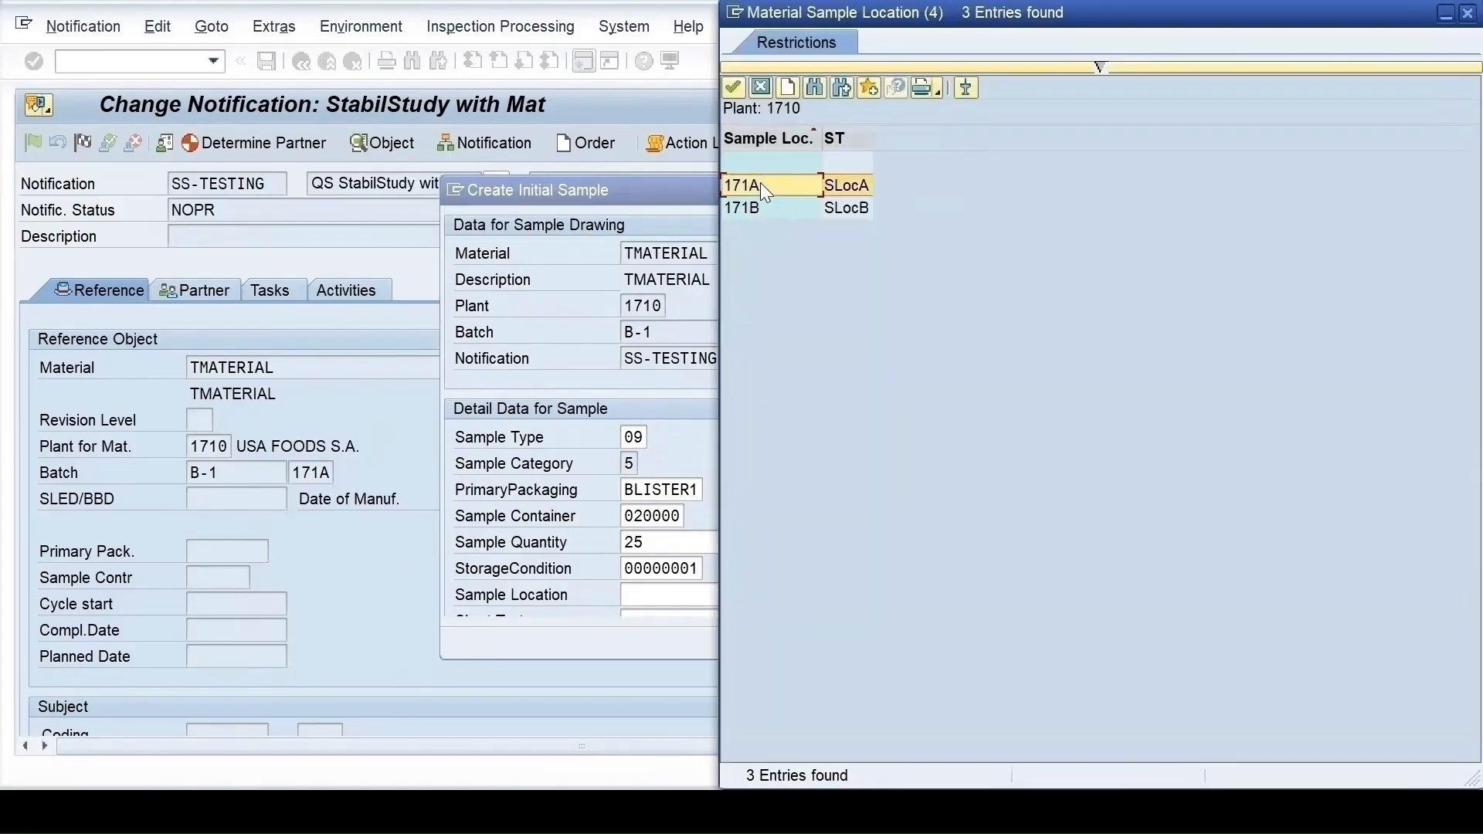
- Enter "Initial Sample" as the sample's short text and save the initial sample
key("Tab")
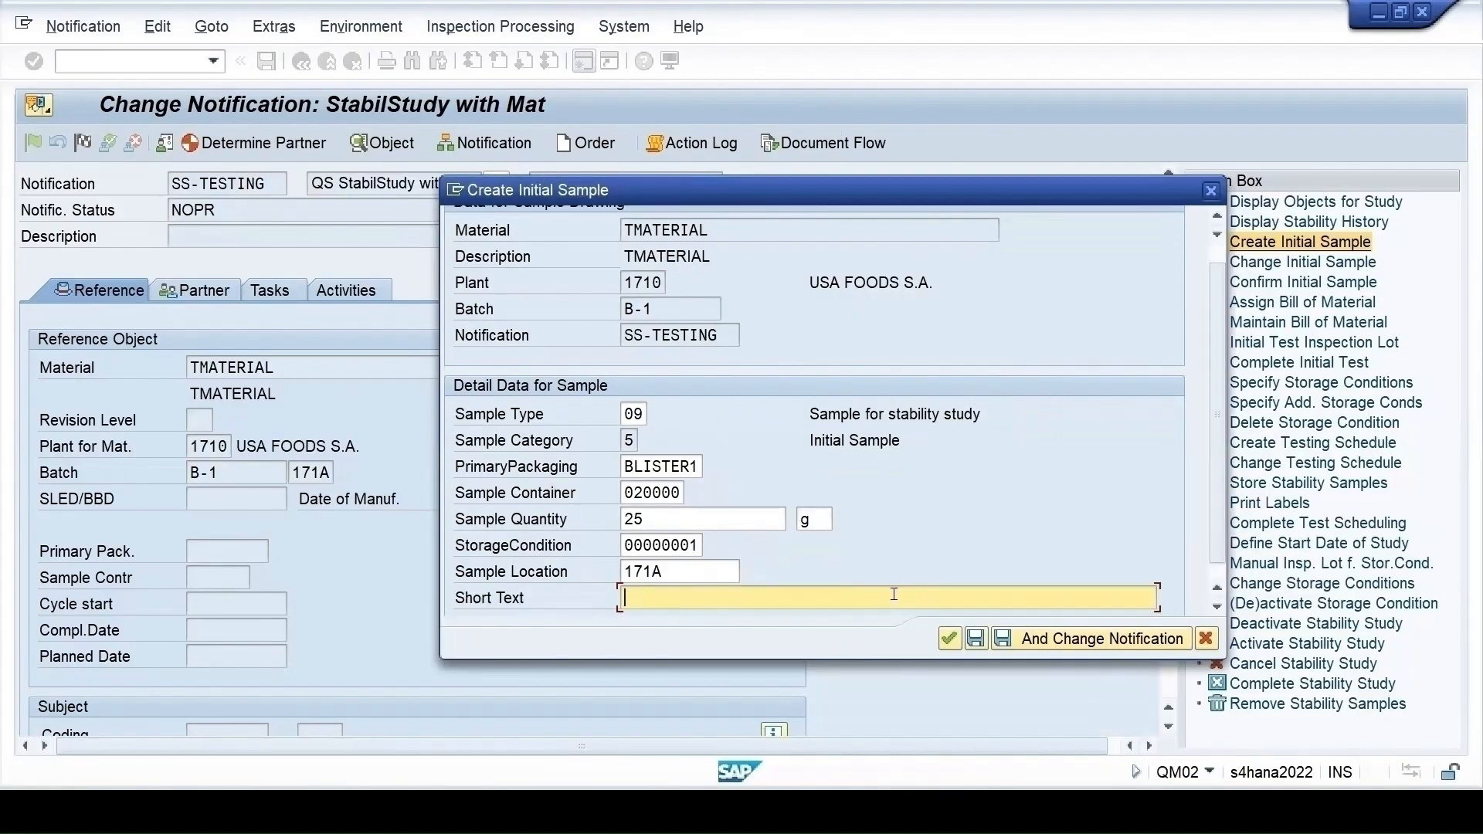
type("Initial Sample")
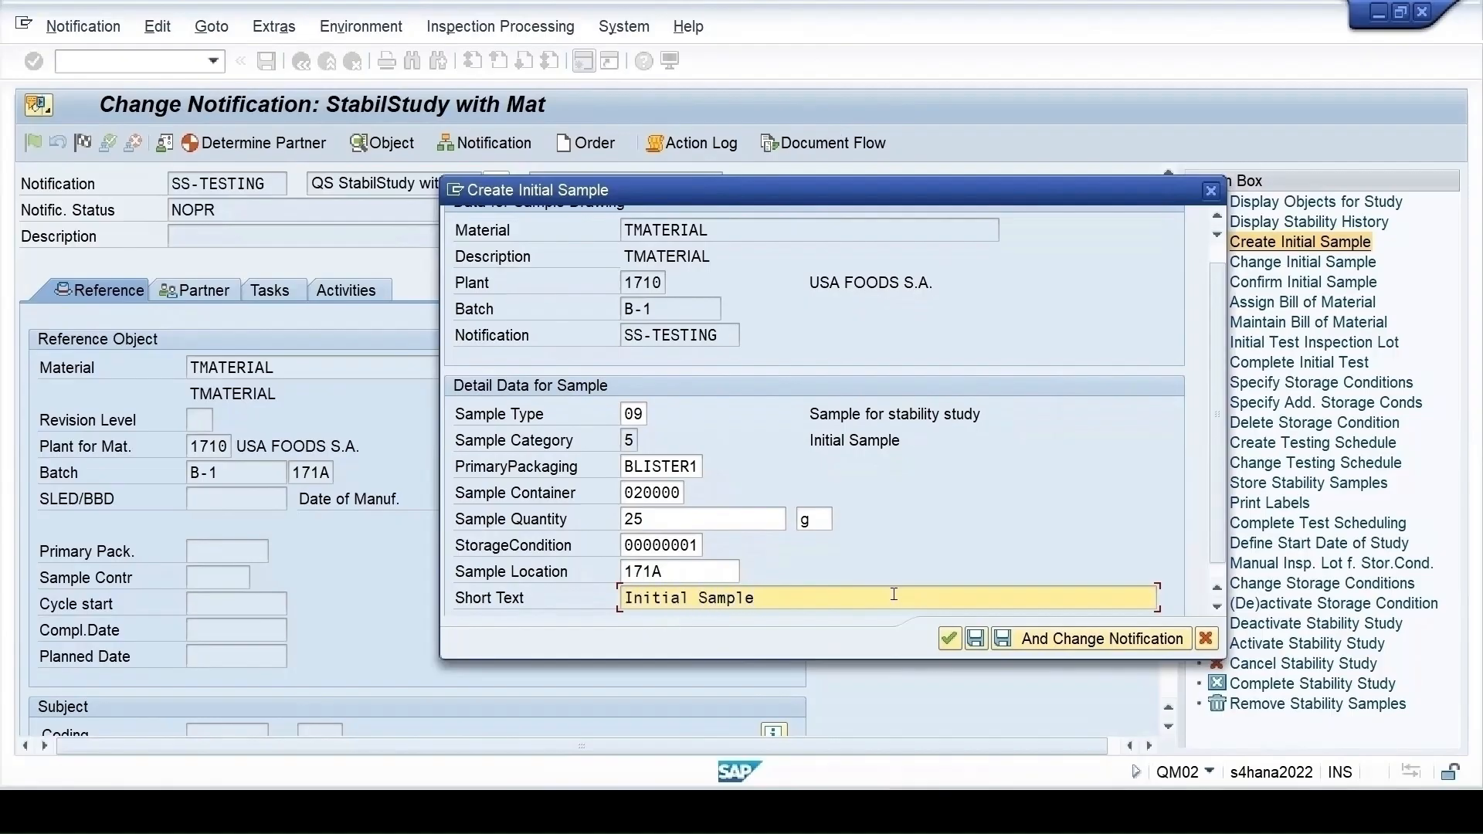
left_click(978, 641)
left_click(975, 639)
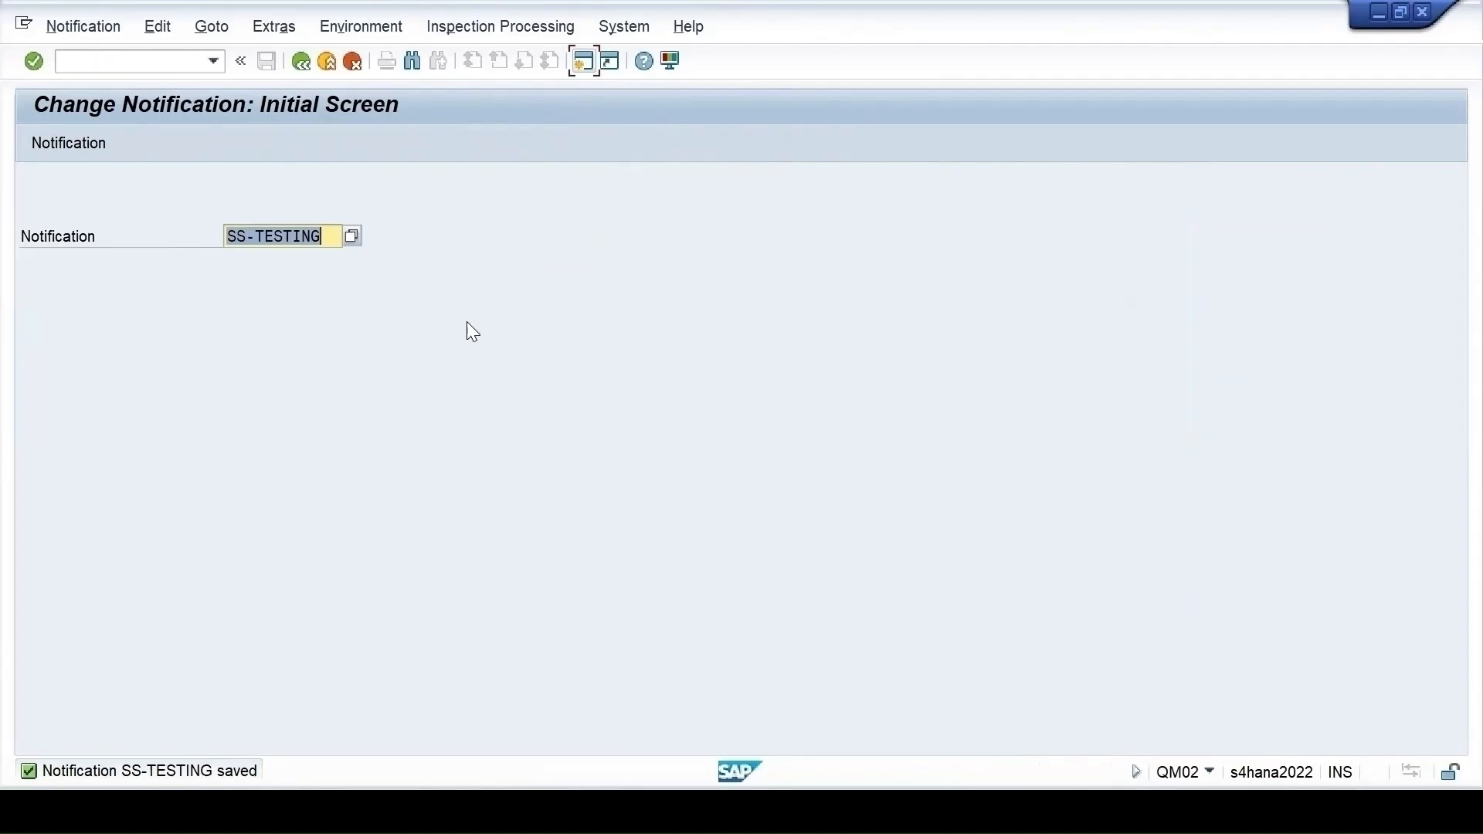
- Reopen notification SS-TESTING and review the initial sample's sample drawing and detailed data
key("Return")
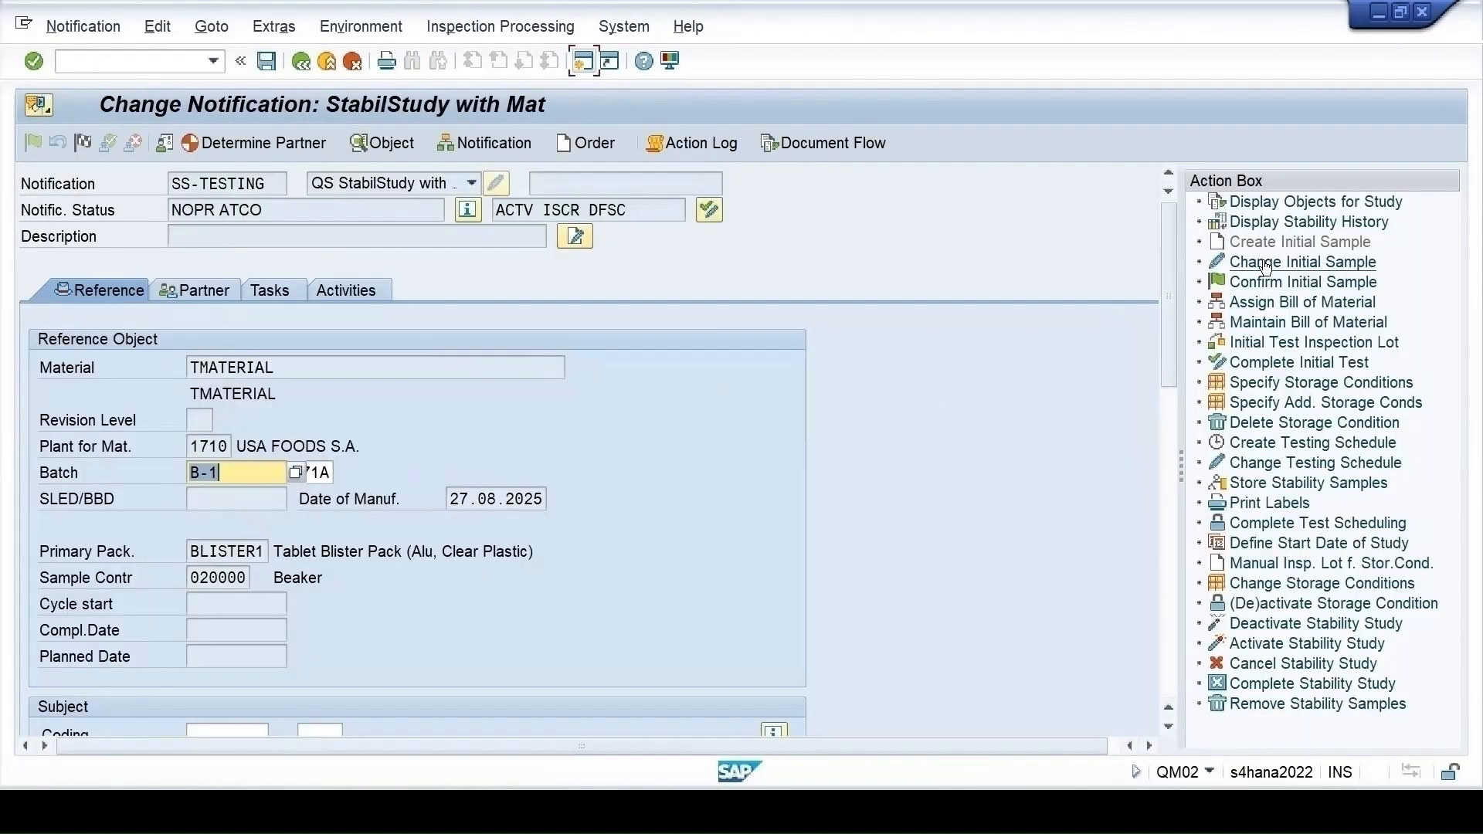
left_click(1317, 266)
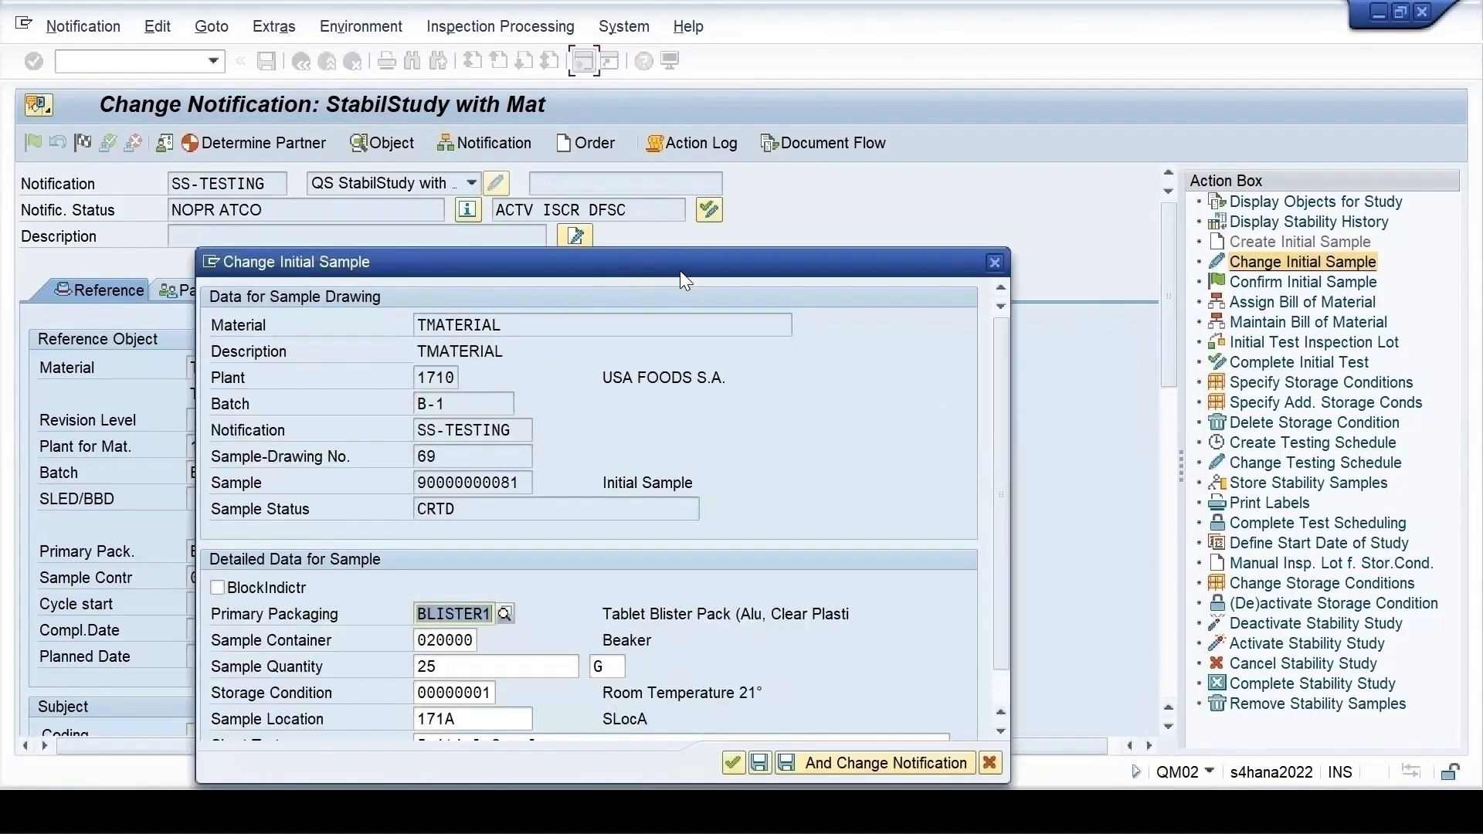
left_click_drag(688, 265, 846, 132)
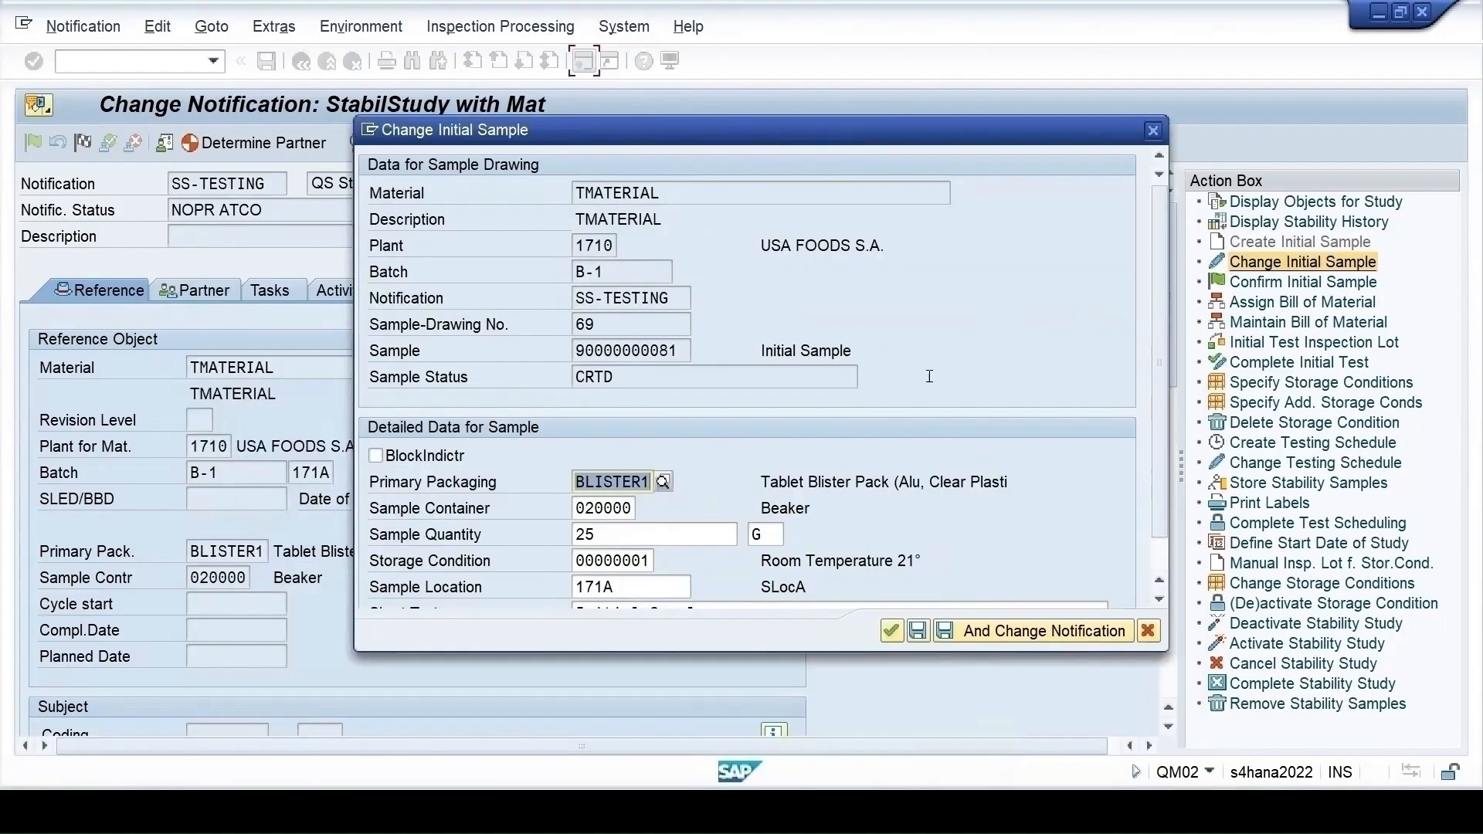
scroll(928, 375, "down", 2)
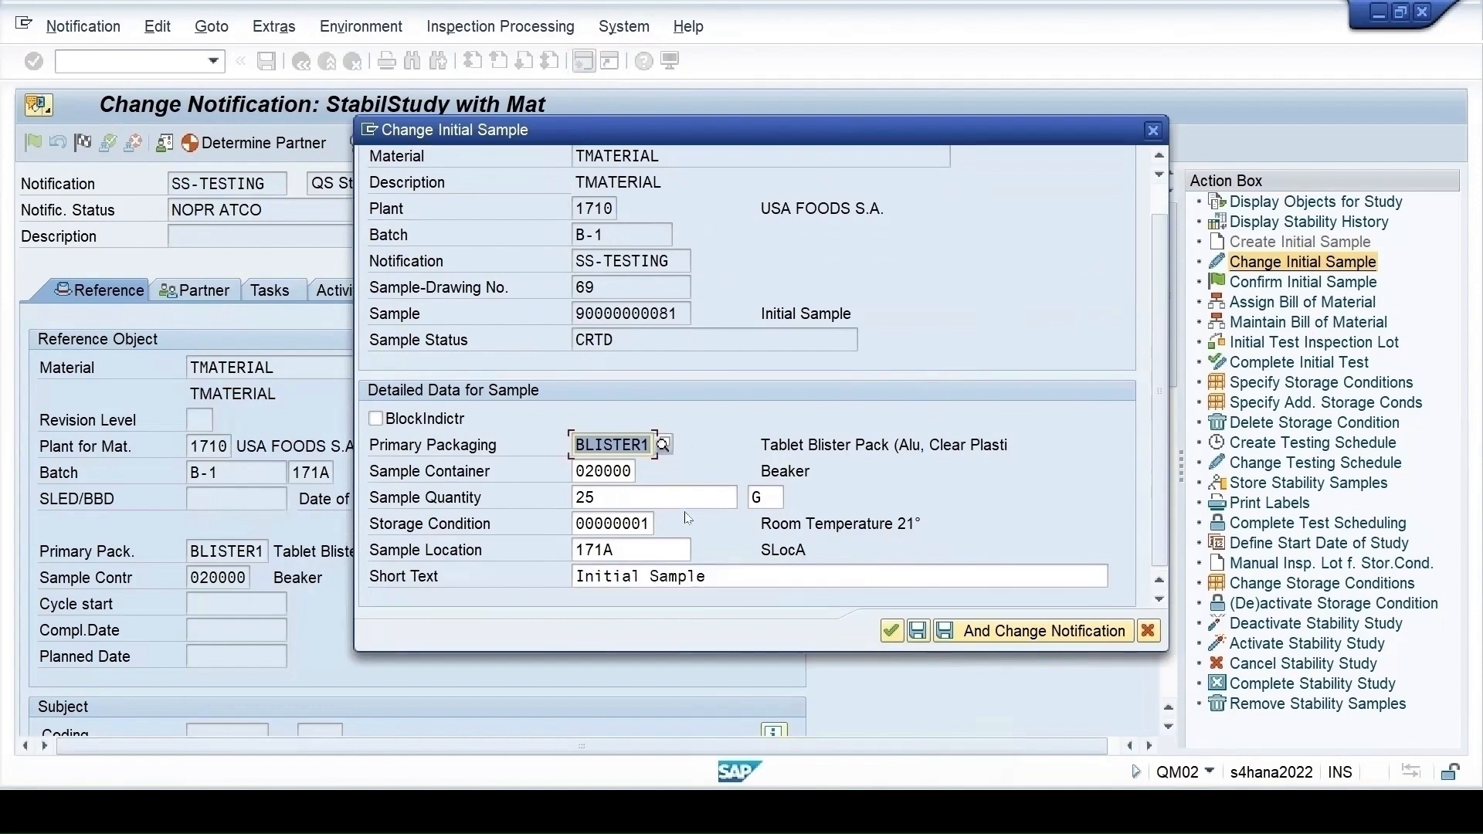
left_click(1008, 631)
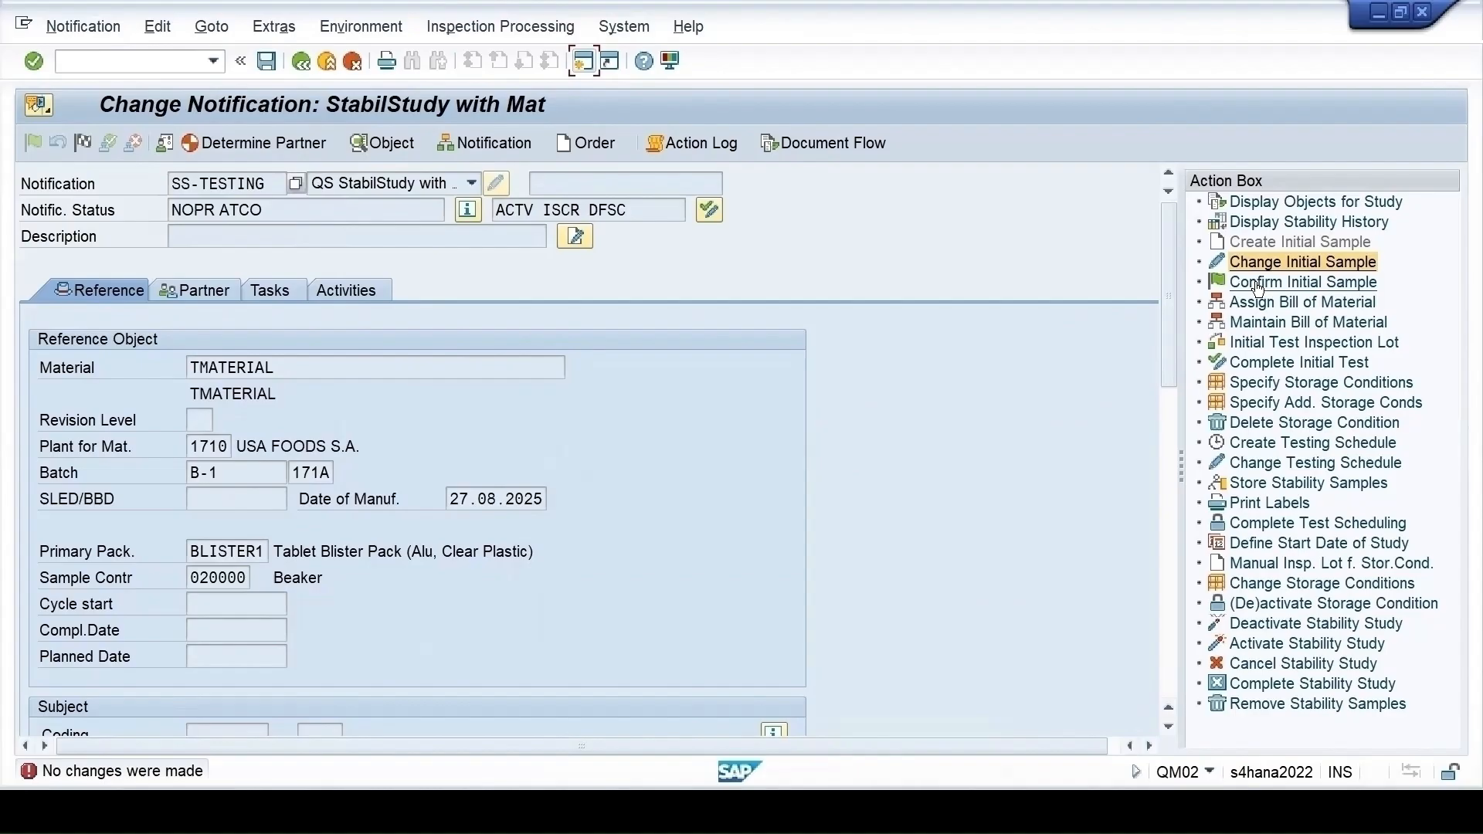
- Confirm the initial sample with 1 label and save it together with the notification change
left_click(1255, 285)
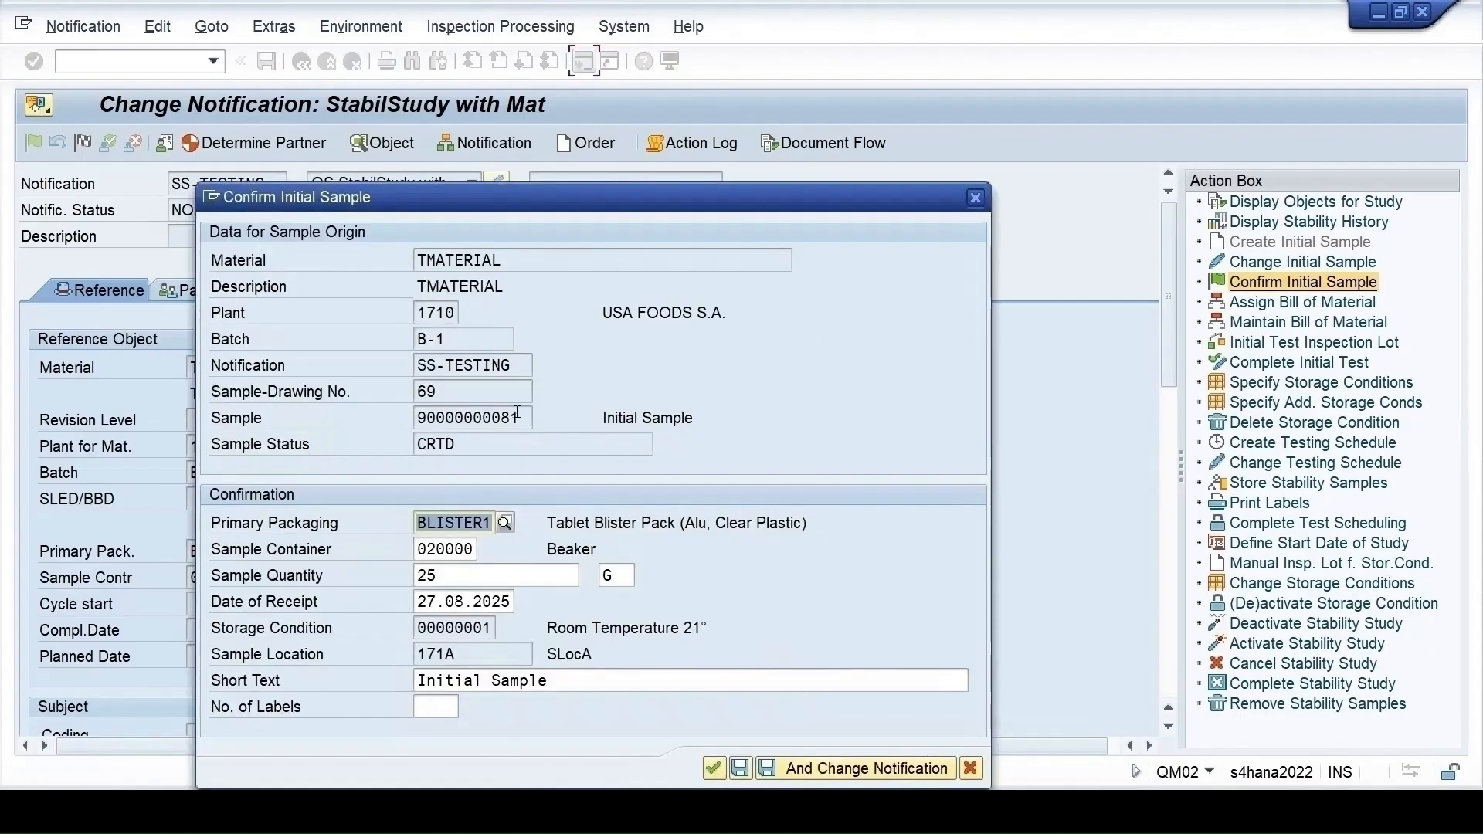
double_click(523, 419)
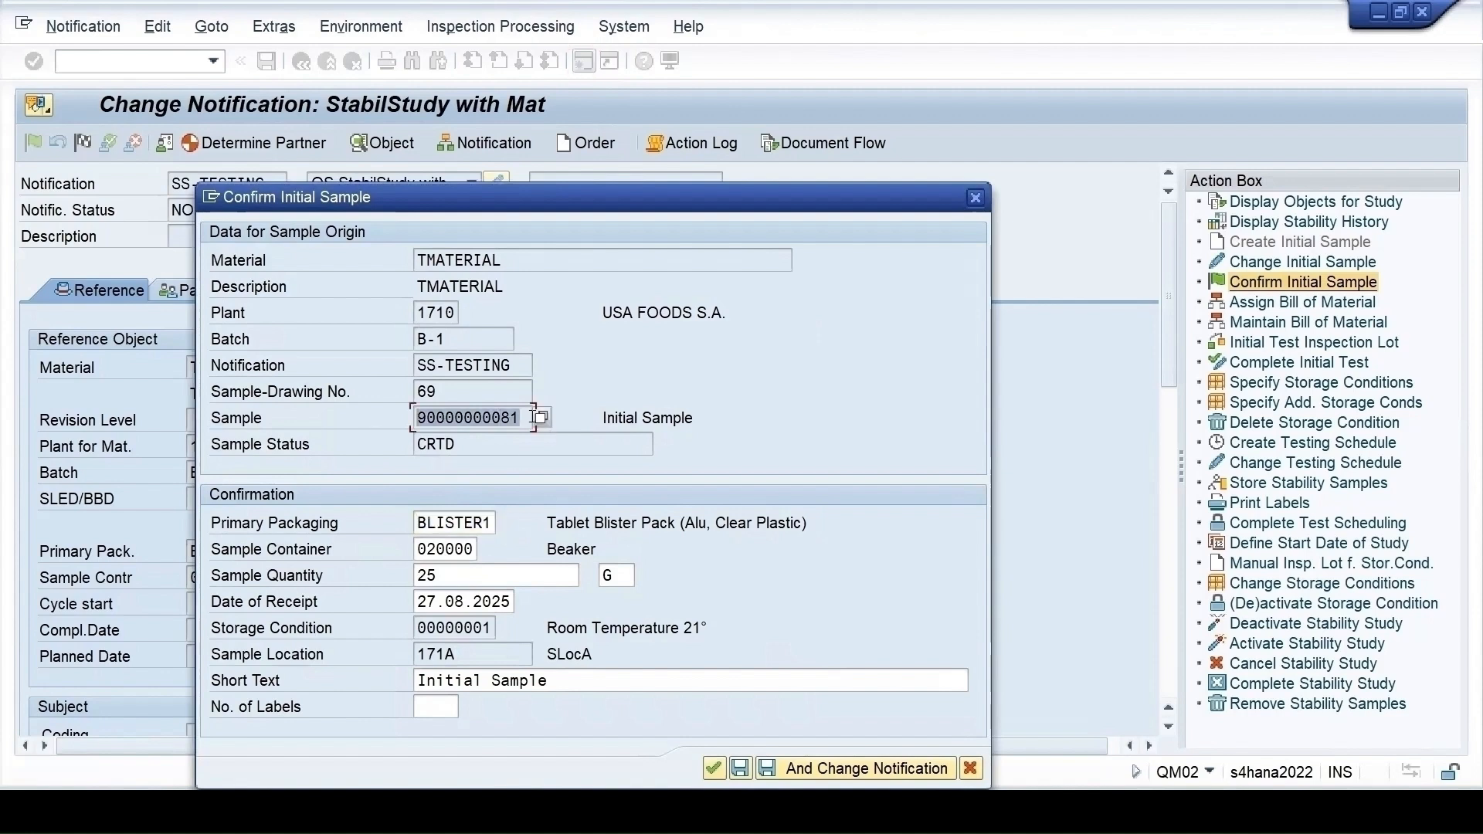
left_click(461, 417)
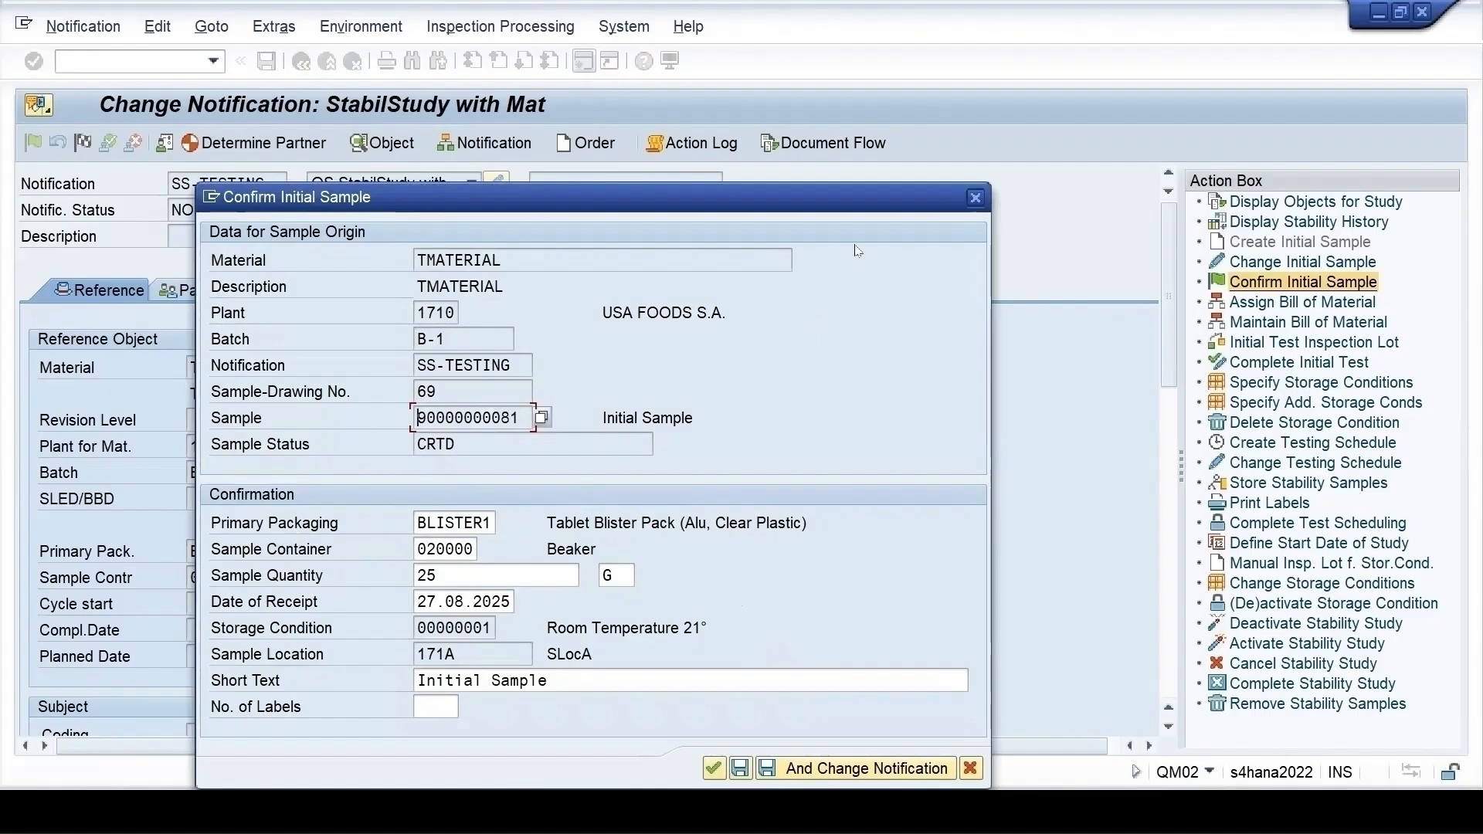
left_click_drag(838, 191, 887, 115)
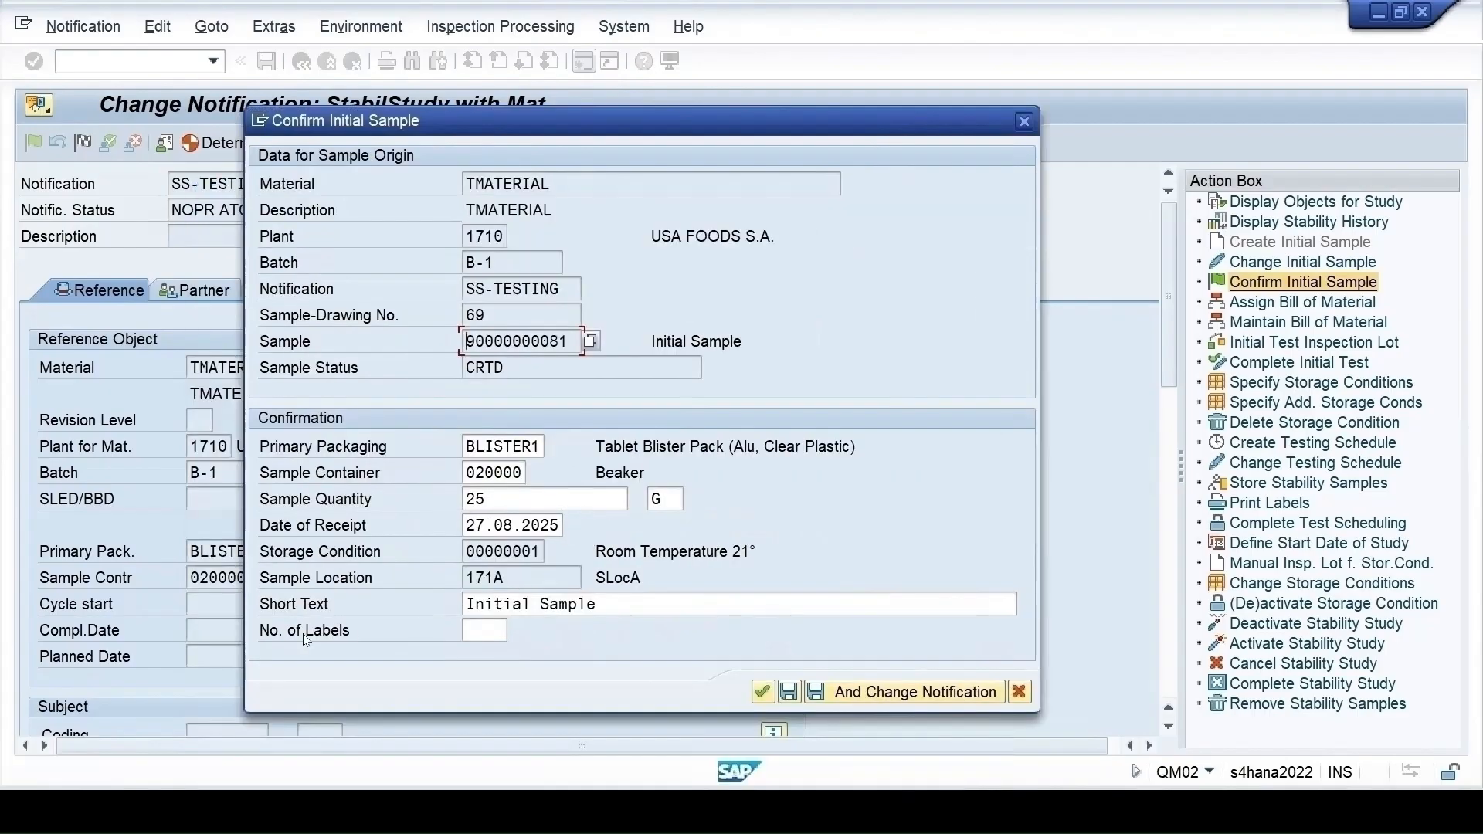
left_click(469, 629)
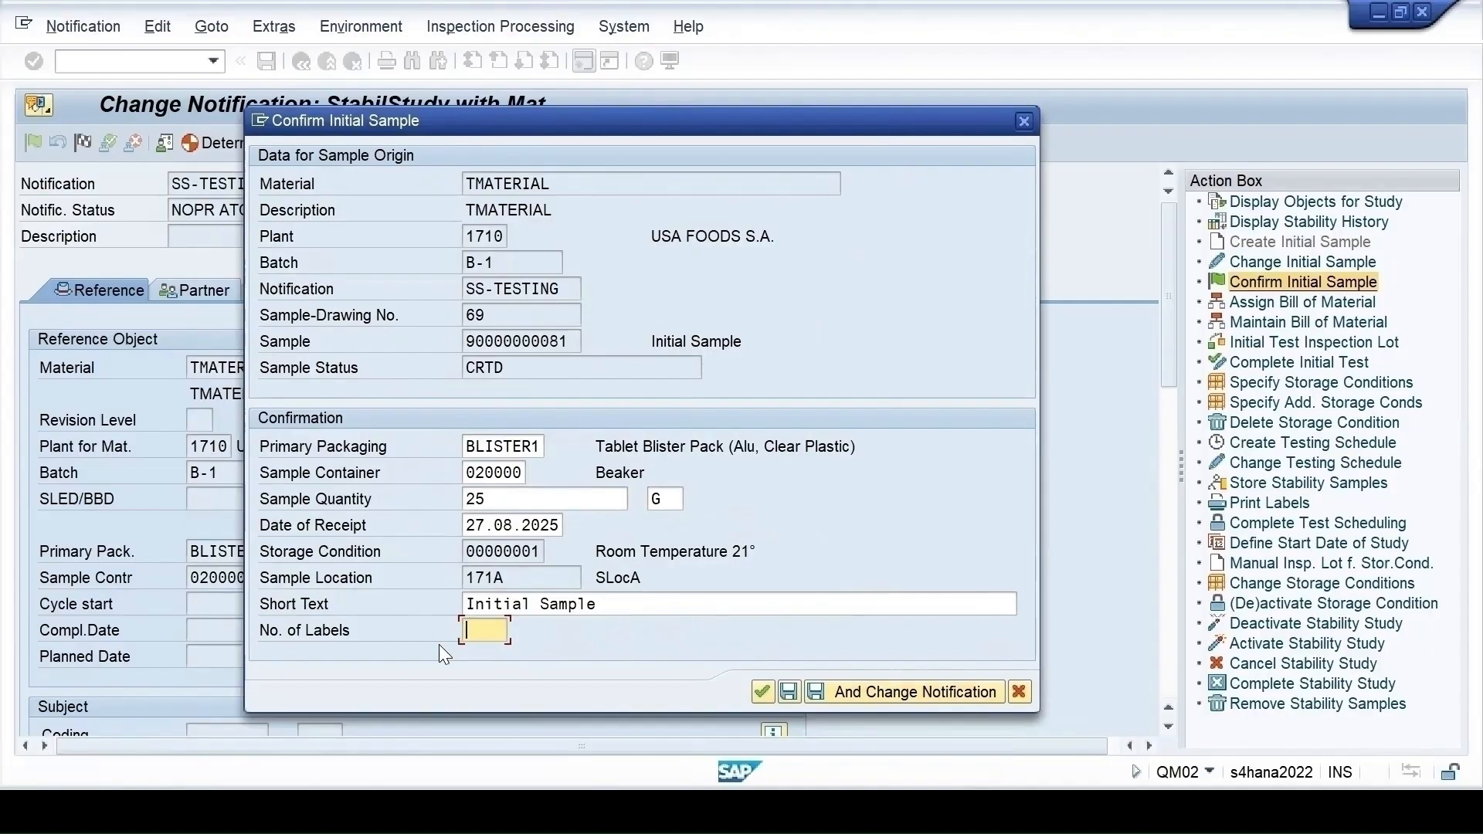
type("1")
left_click(938, 693)
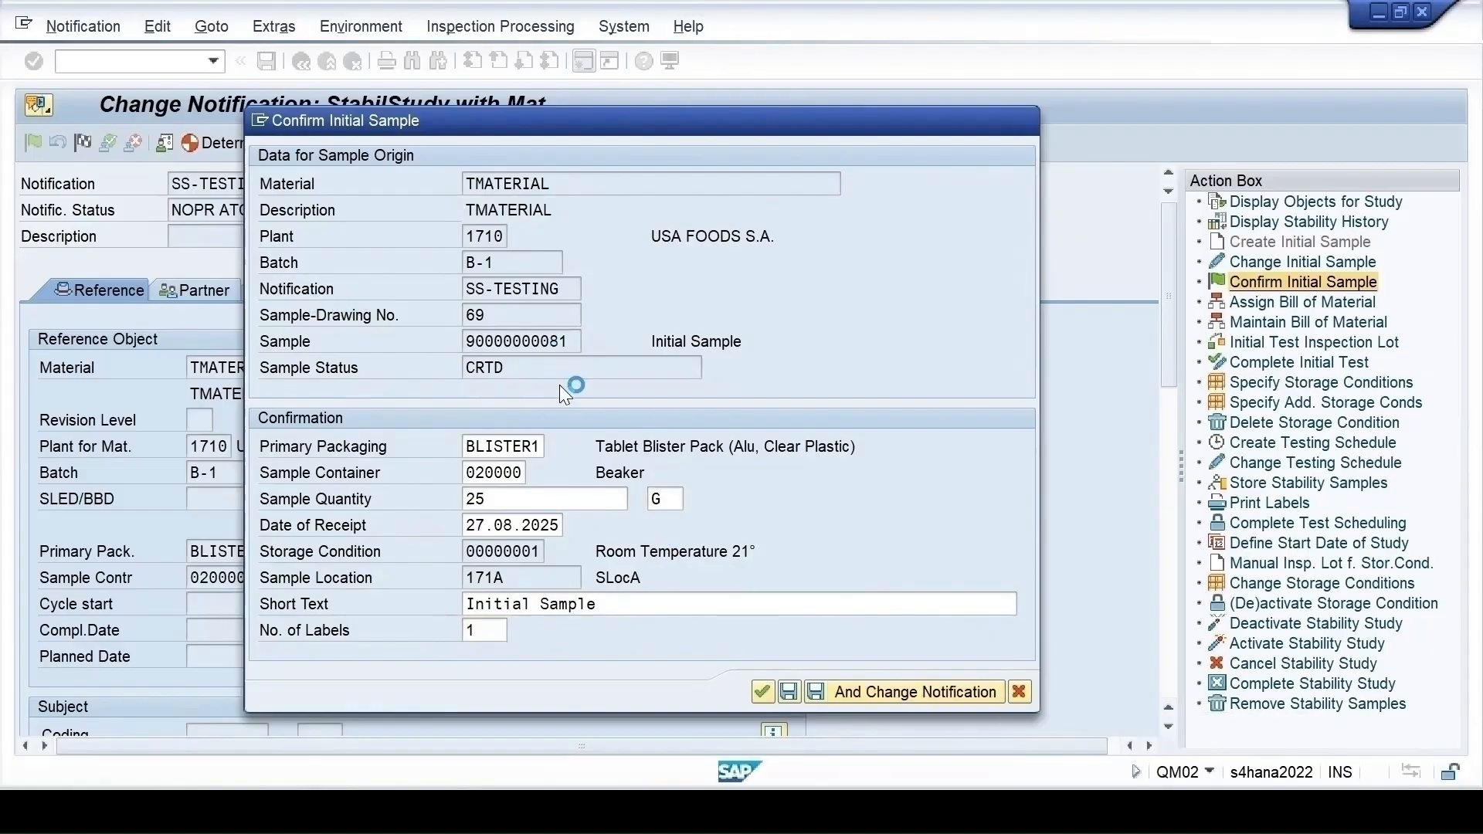
- Add the comment "initial sample" to the sample drawing confirmation, accept it and leave the notification
left_click(229, 354)
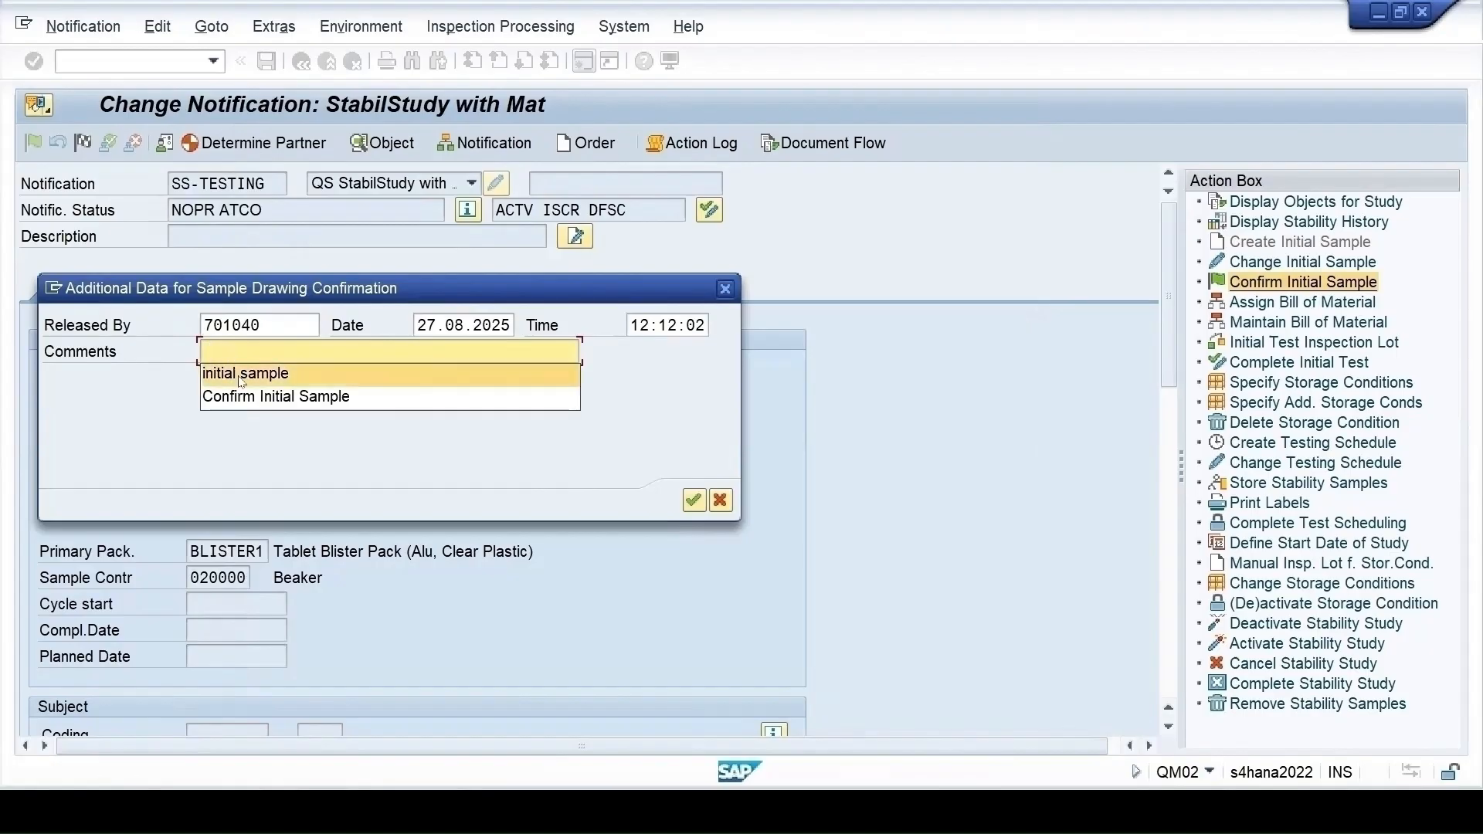
left_click(243, 374)
left_click(693, 500)
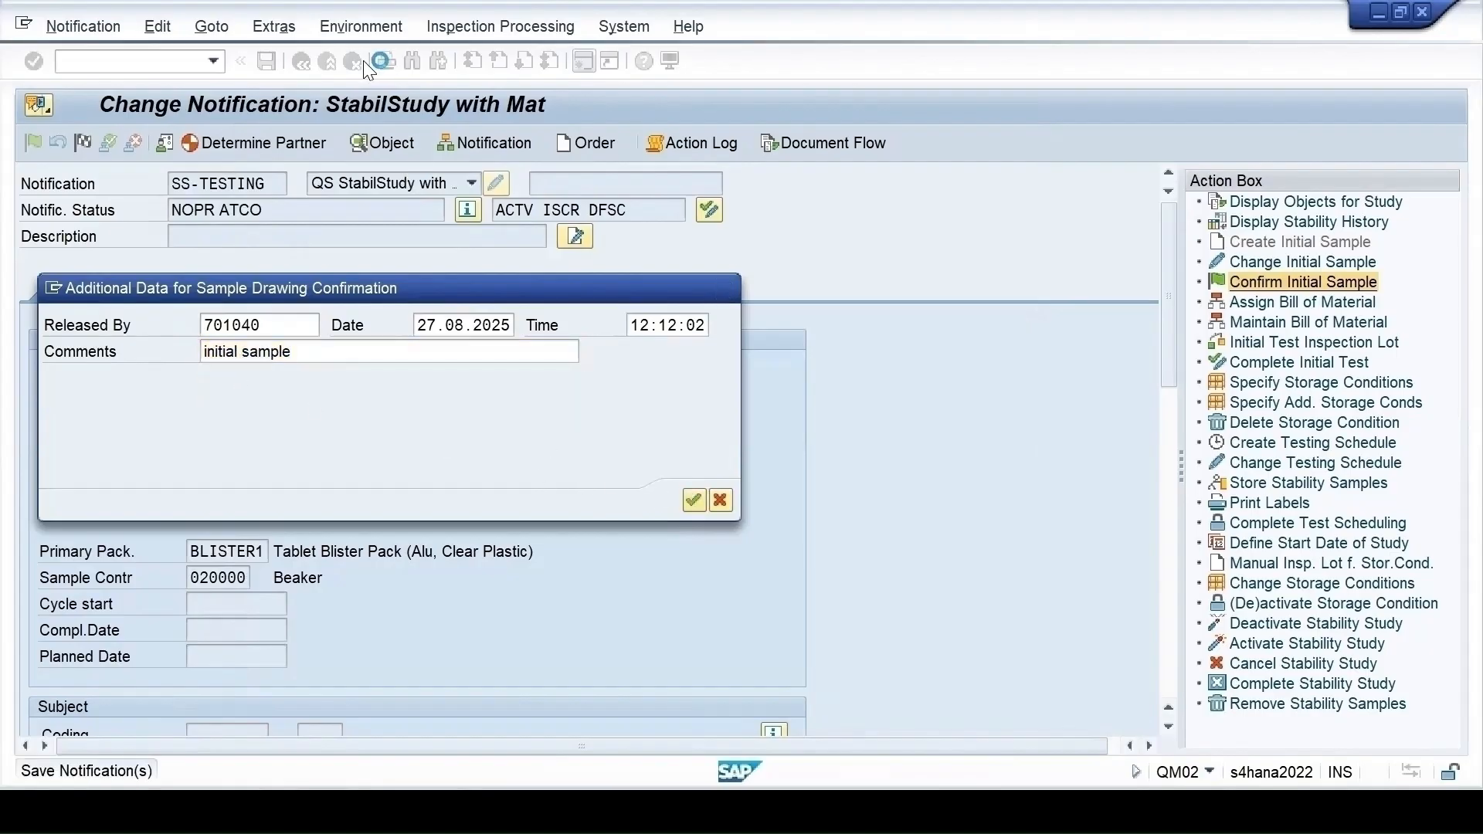
left_click(326, 61)
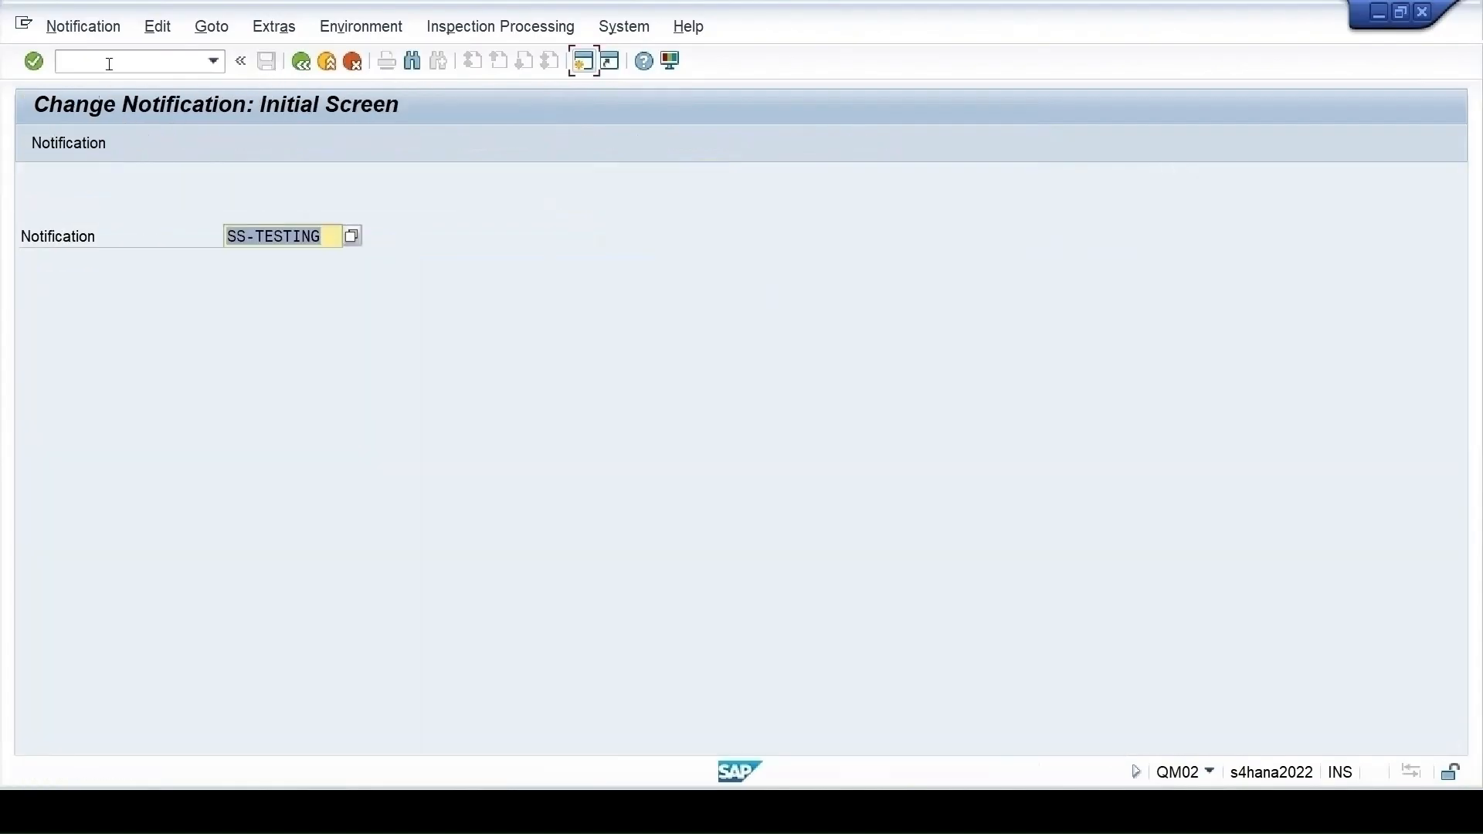
- Display the initial sample with transaction QPR3 in a new session and examine its sample detail and inspection lot data
left_click(109, 63)
type("/o")
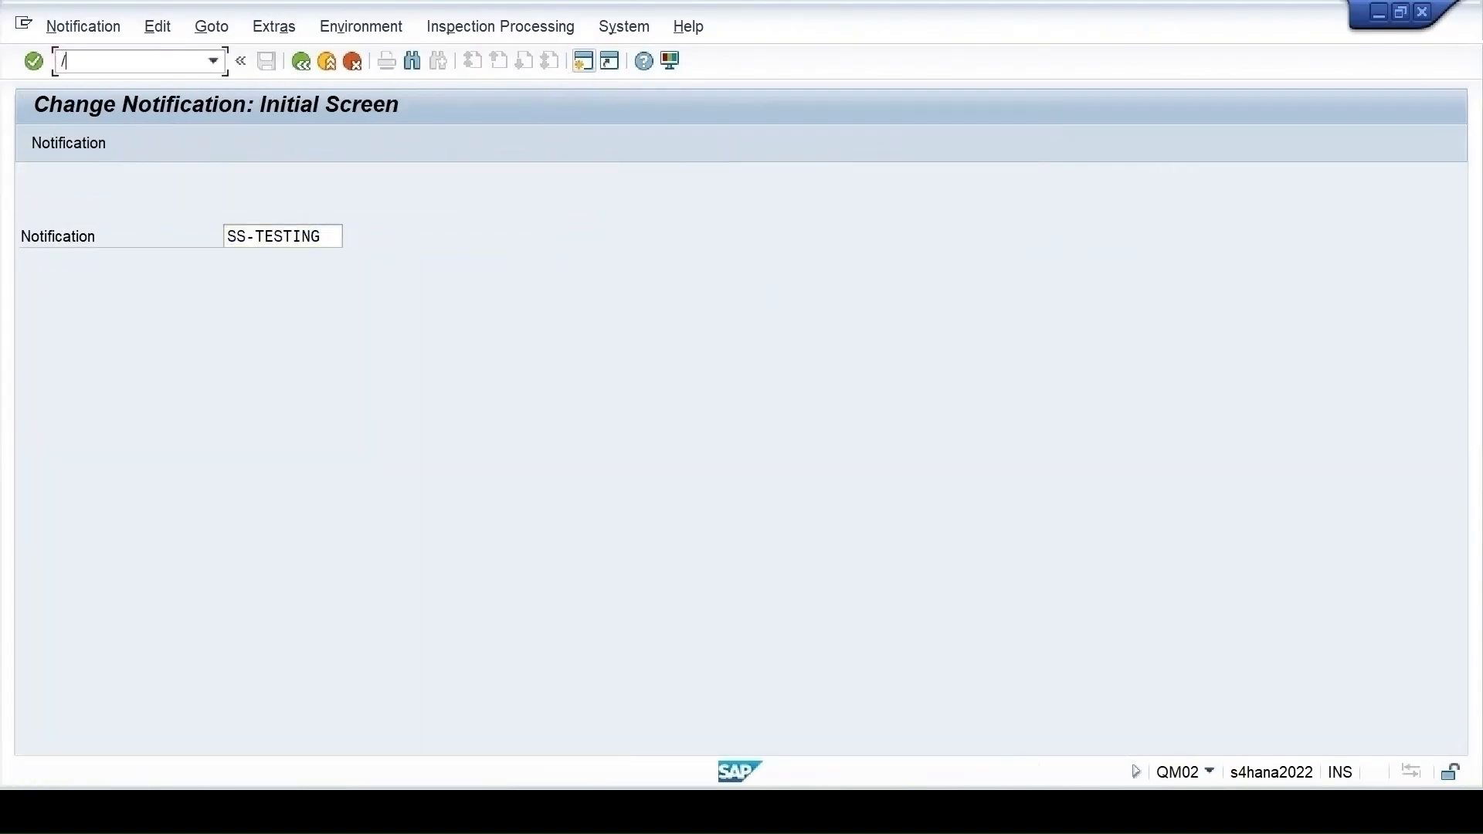
type("qpr3")
key("Return")
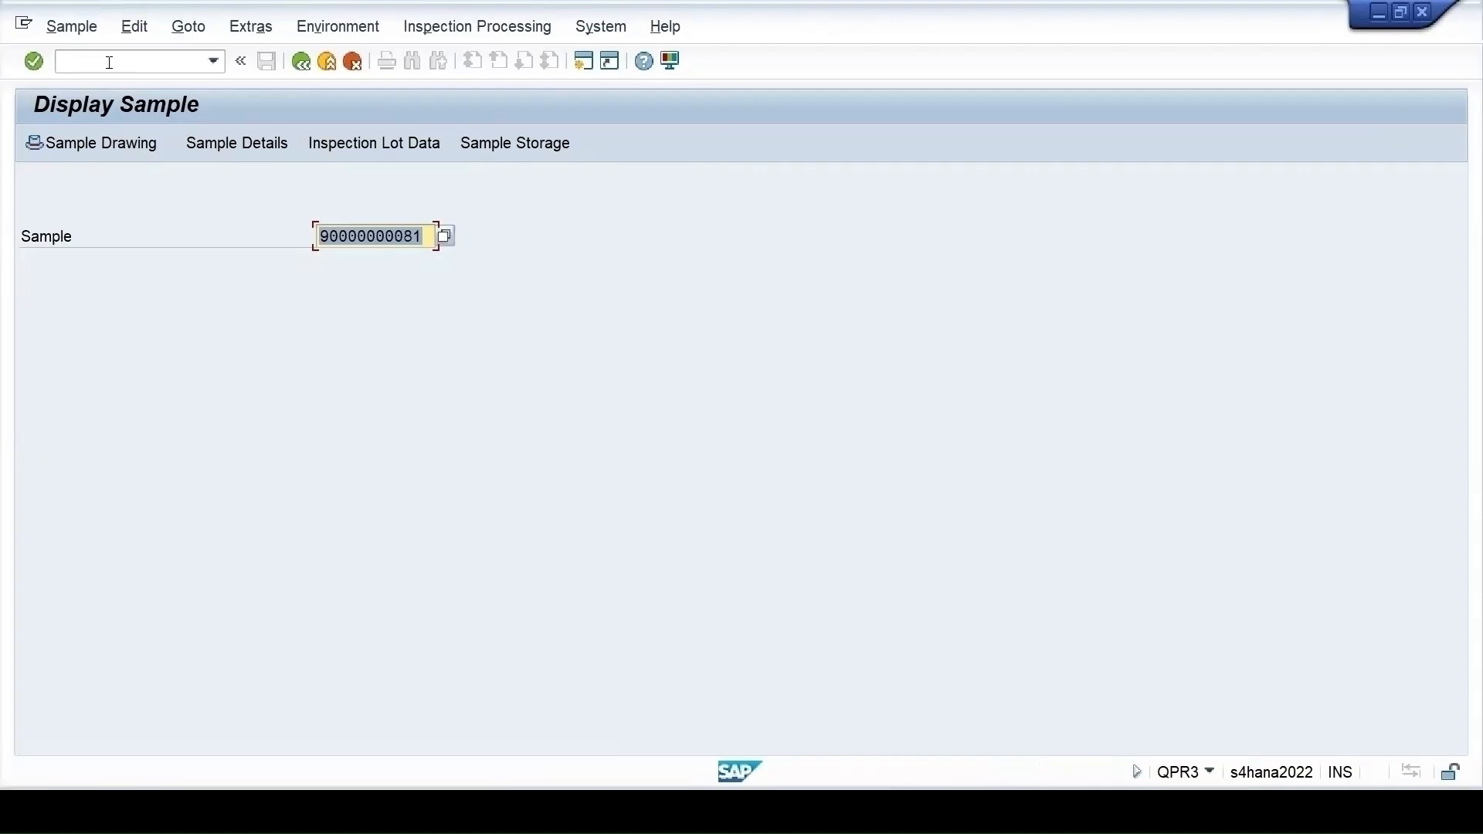
key("Return")
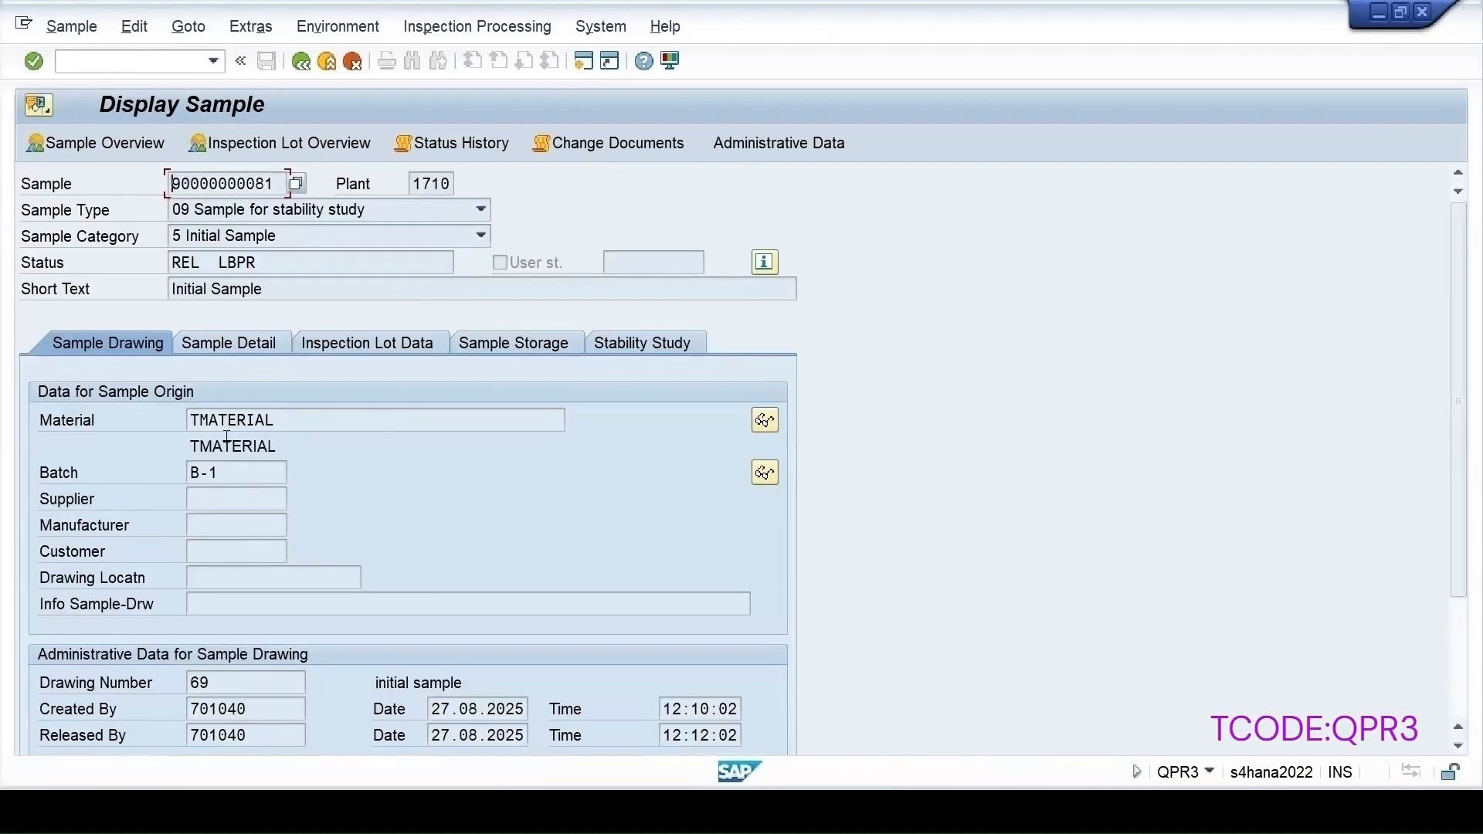
left_click(221, 343)
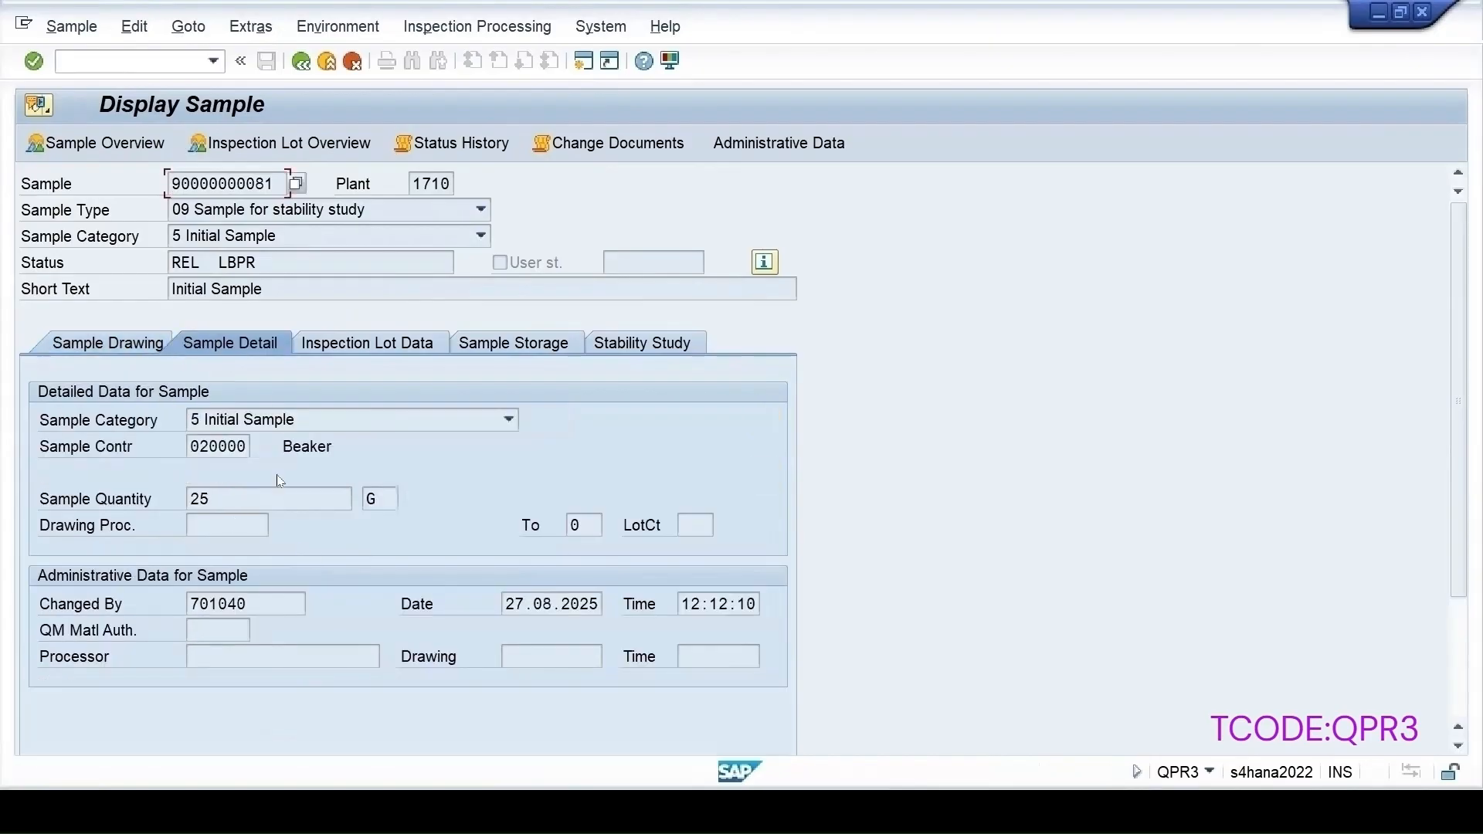
left_click(367, 343)
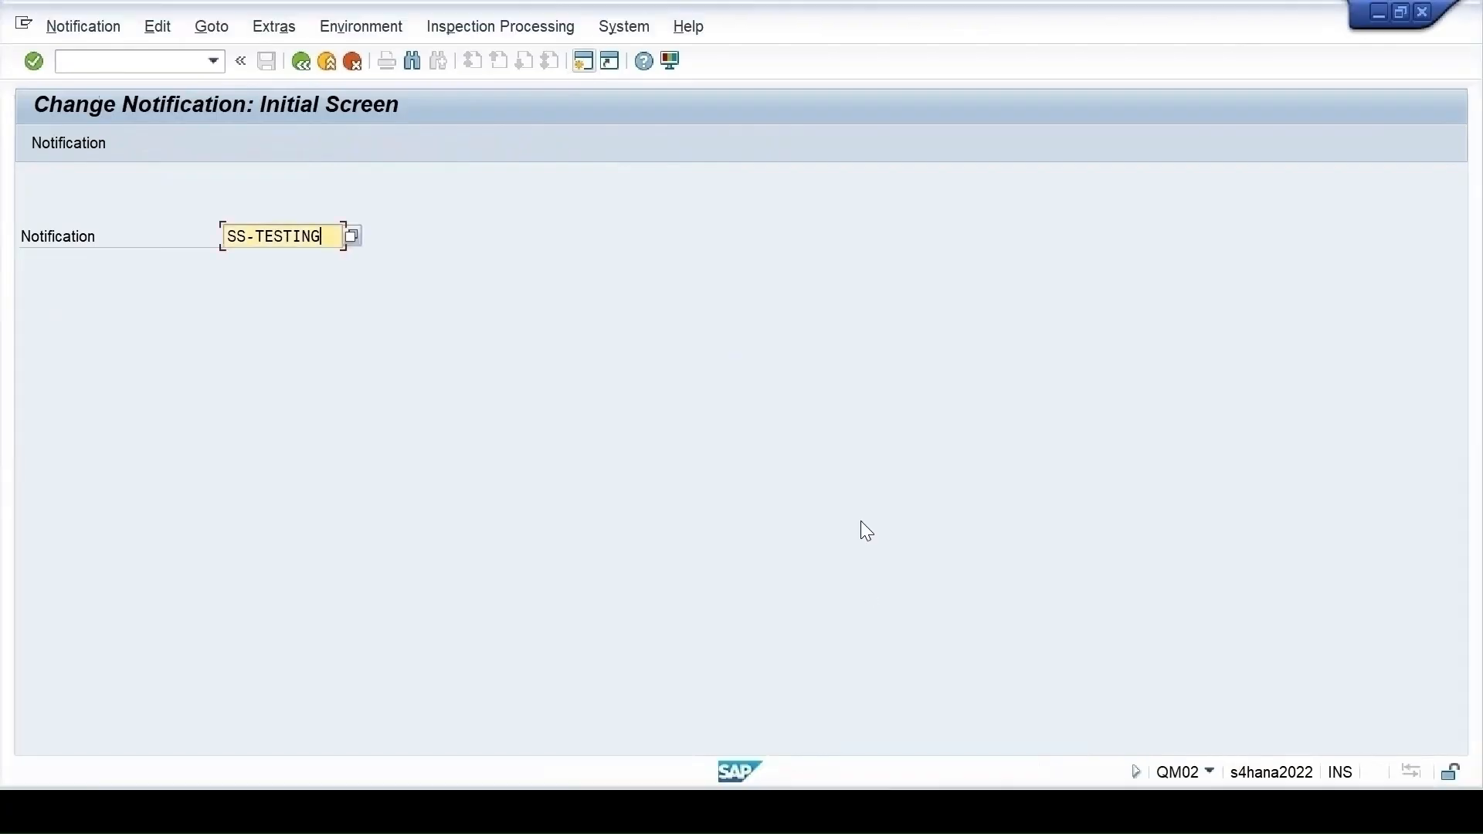
- Reopen notification SS-TESTING in QM02 and examine the bill of material assignment and its usage 8 (Stability Study), without assigning one
key("Return")
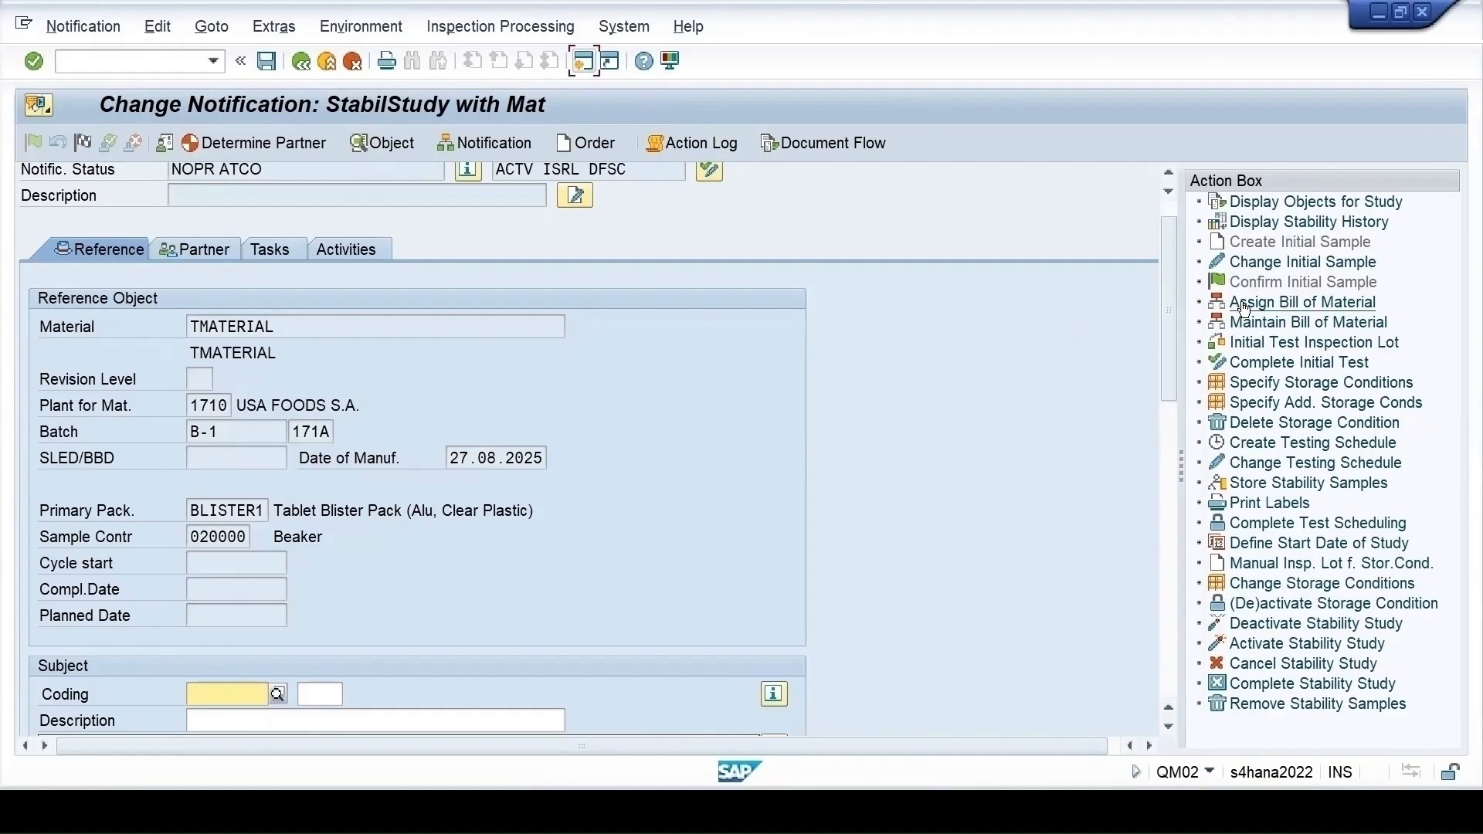
left_click(1257, 309)
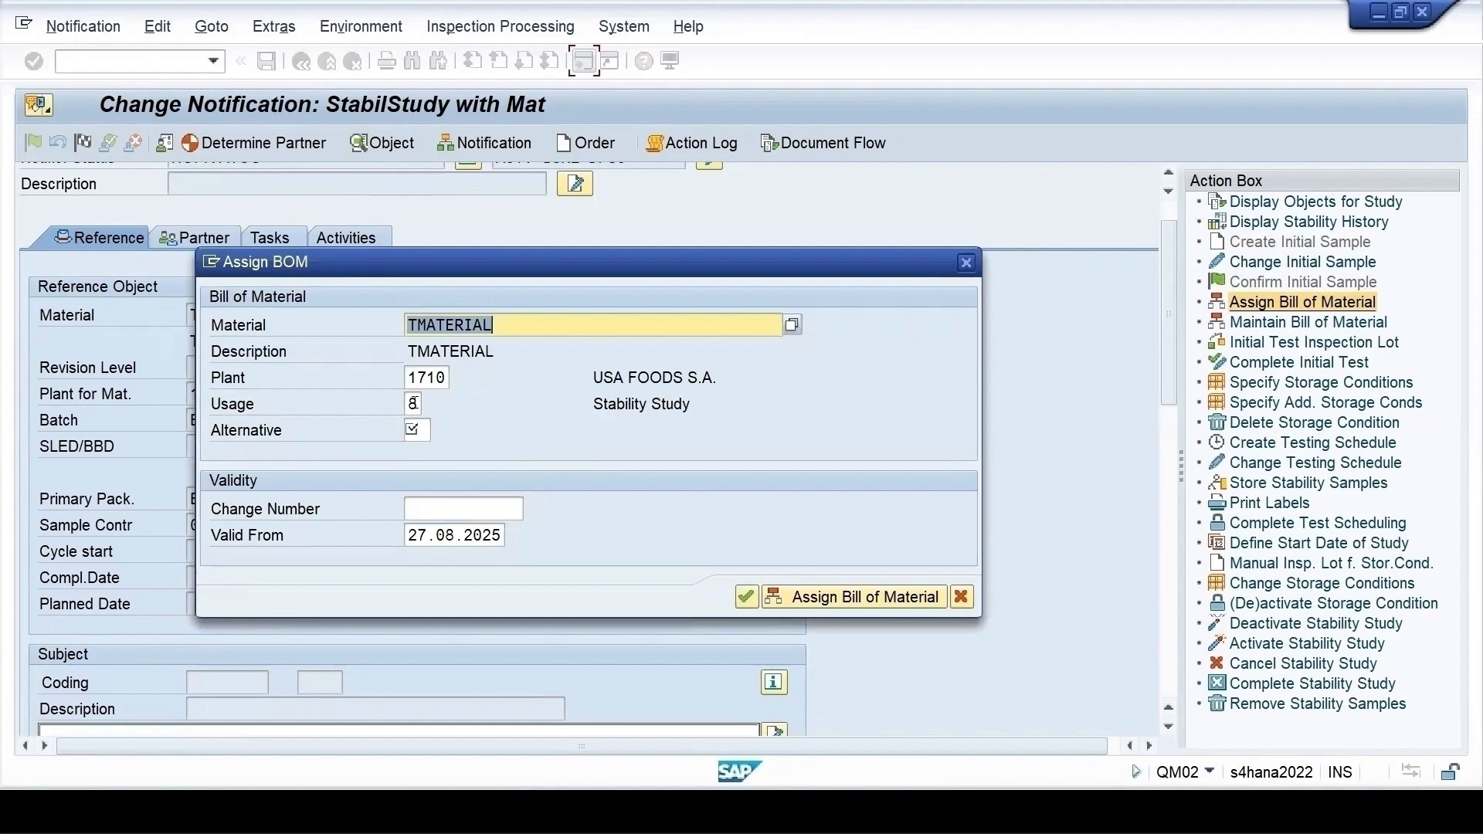
left_click(429, 407)
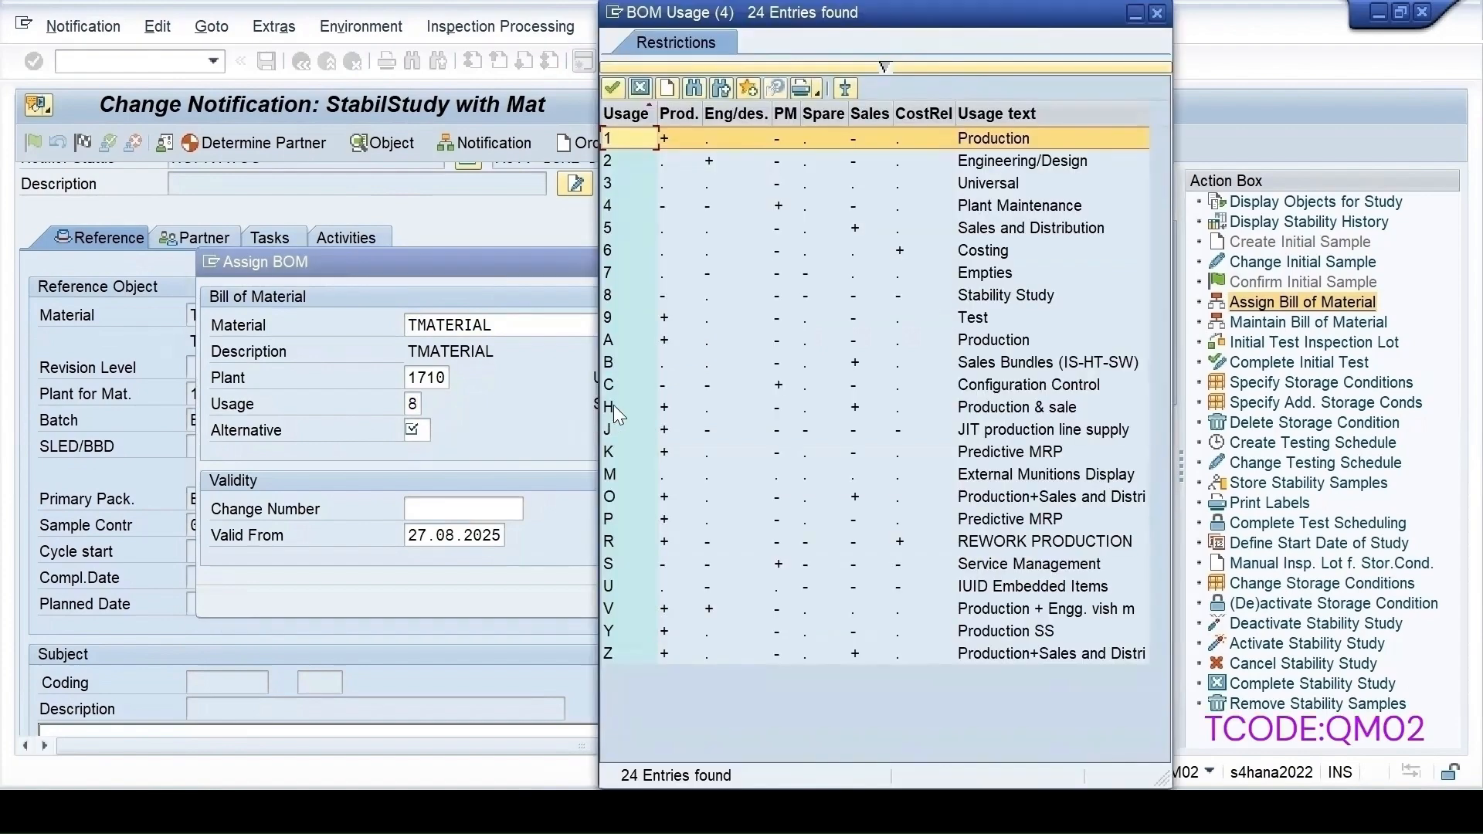
left_click(612, 301)
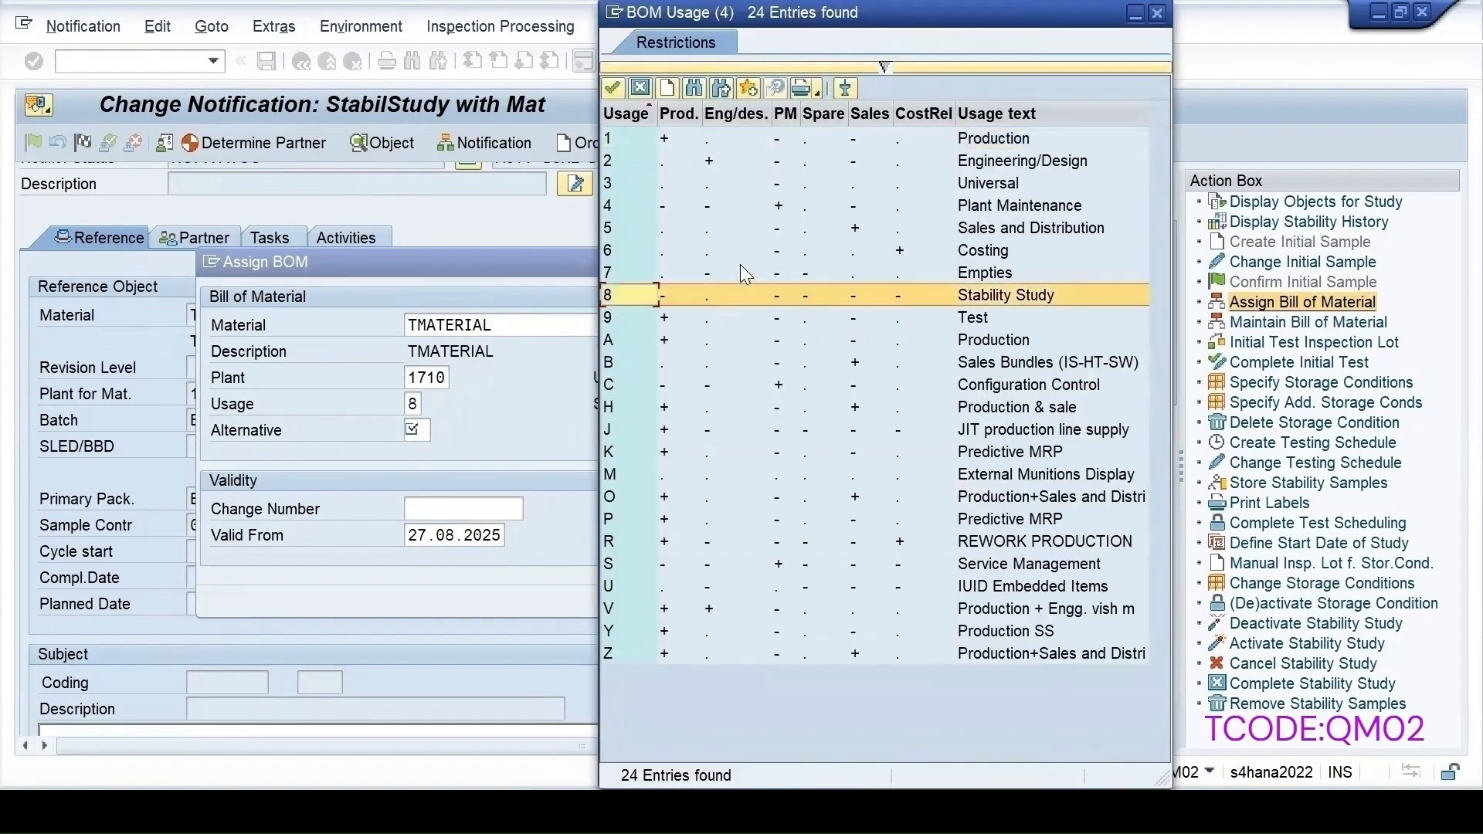
left_click_drag(831, 11, 831, 98)
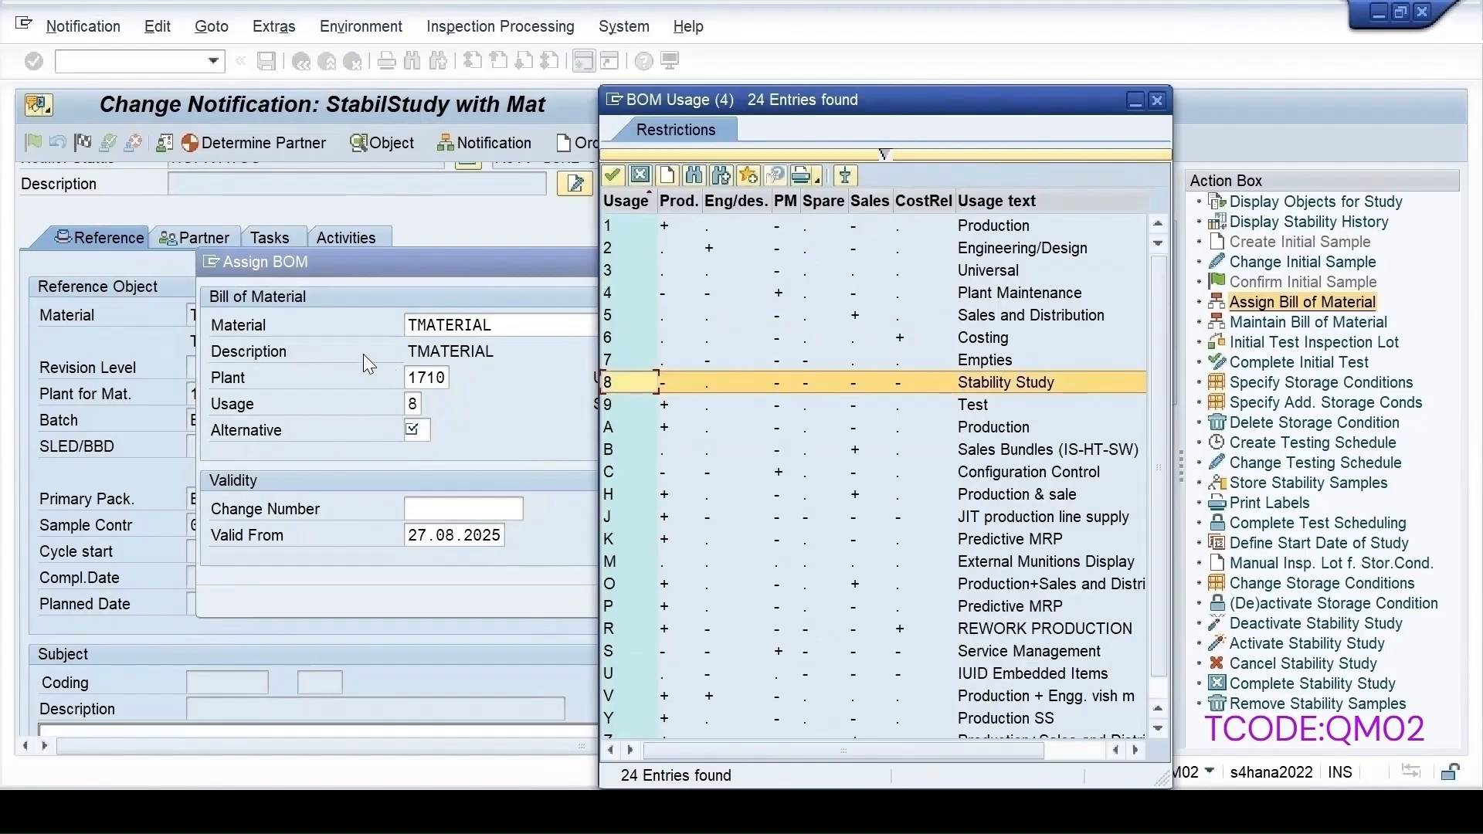
key("Escape")
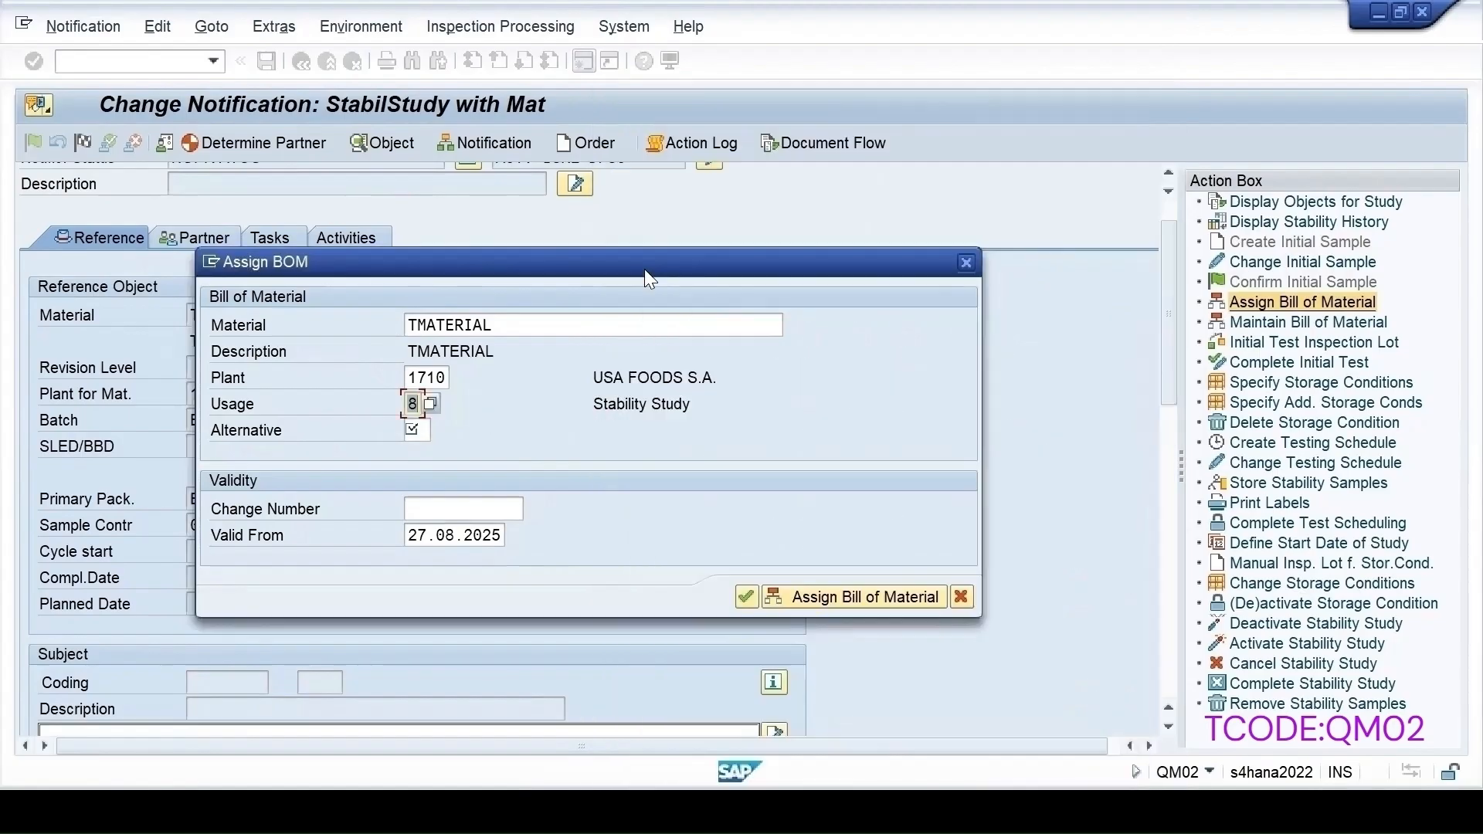
left_click_drag(644, 269, 750, 254)
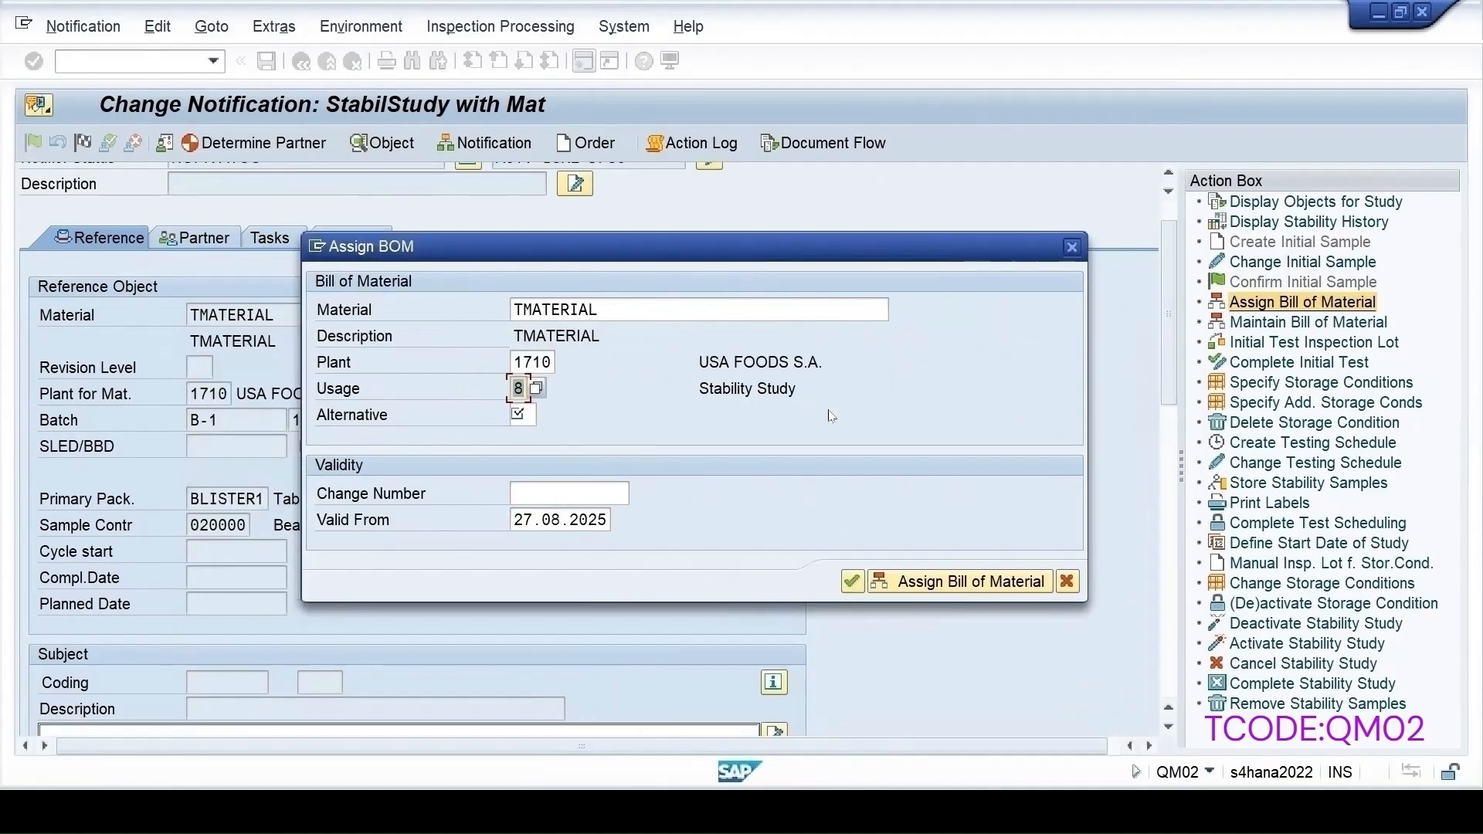
left_click(1072, 246)
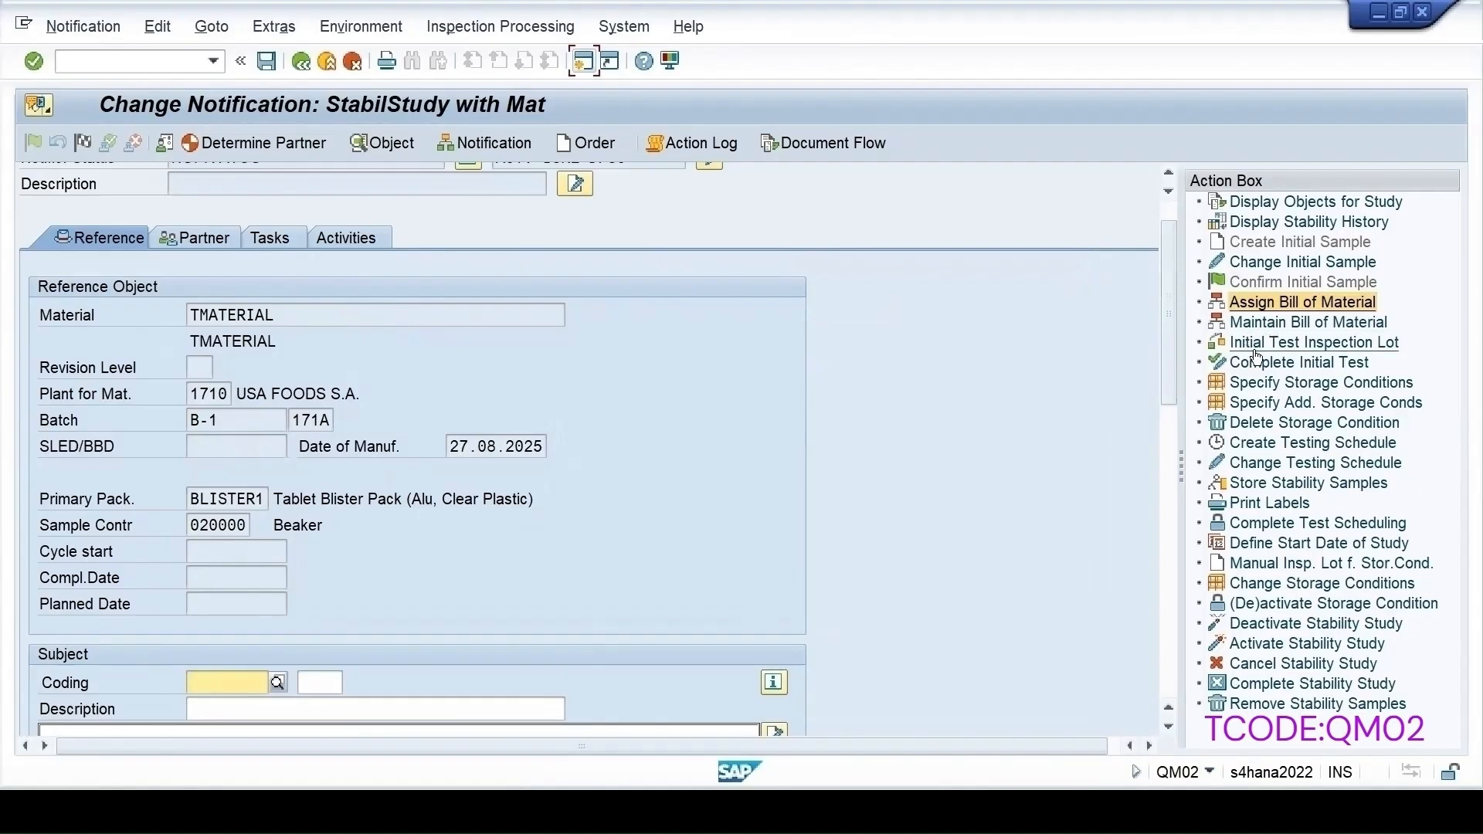
- Start the initial test inspection lot for the sample and check the available inspection types
left_click(1330, 350)
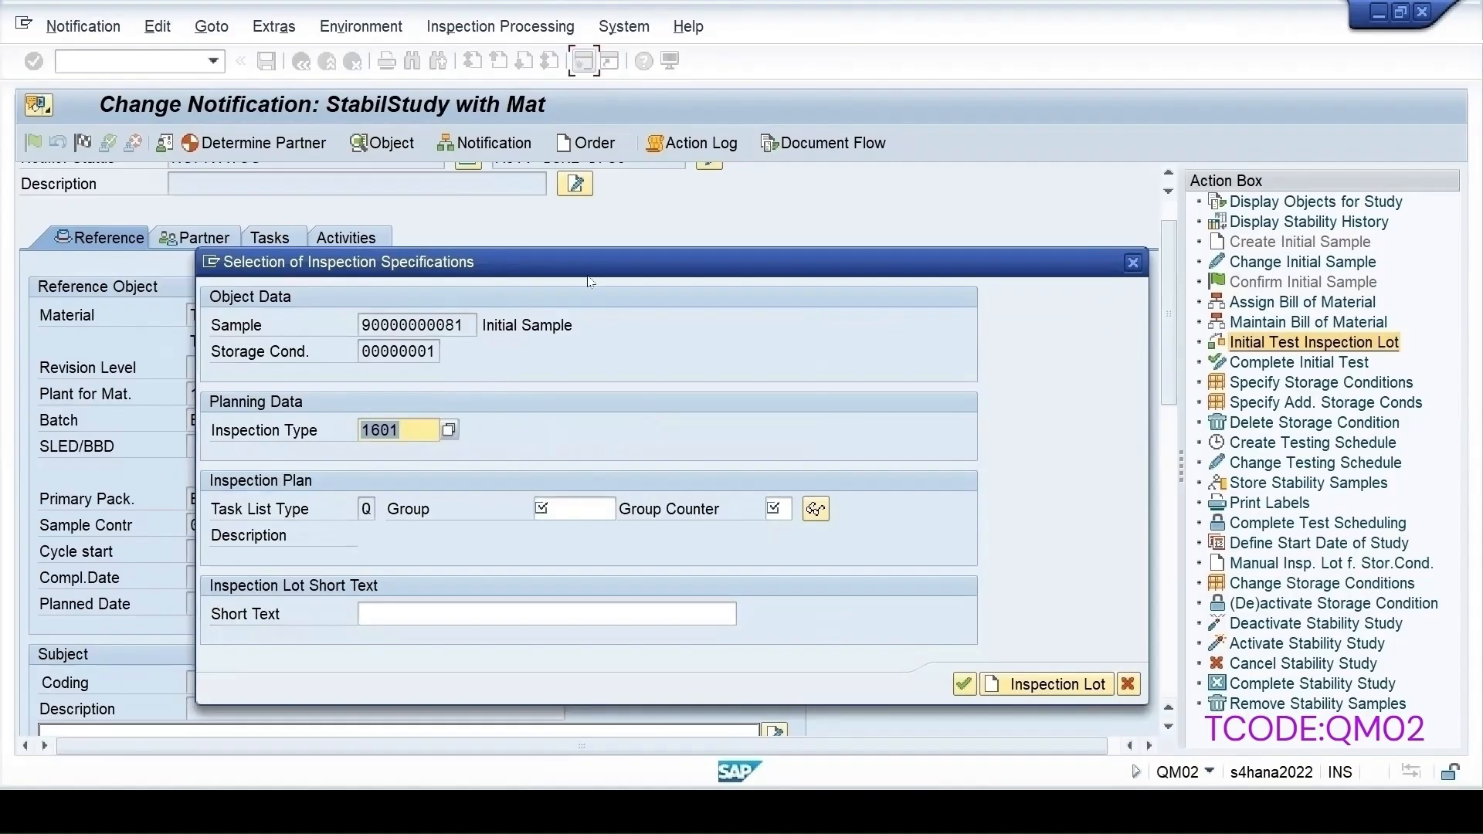
left_click_drag(590, 282, 587, 201)
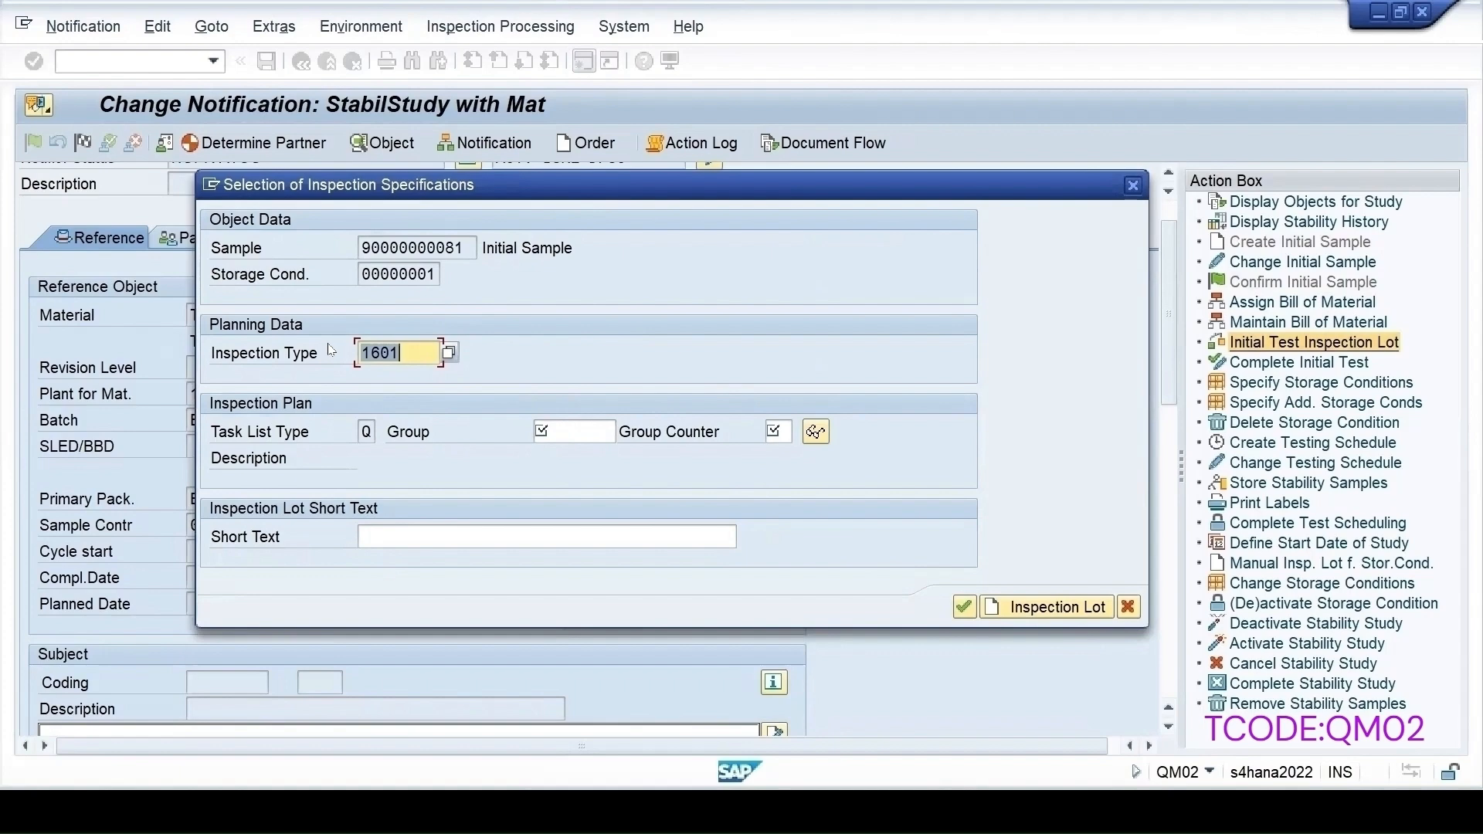
left_click(448, 353)
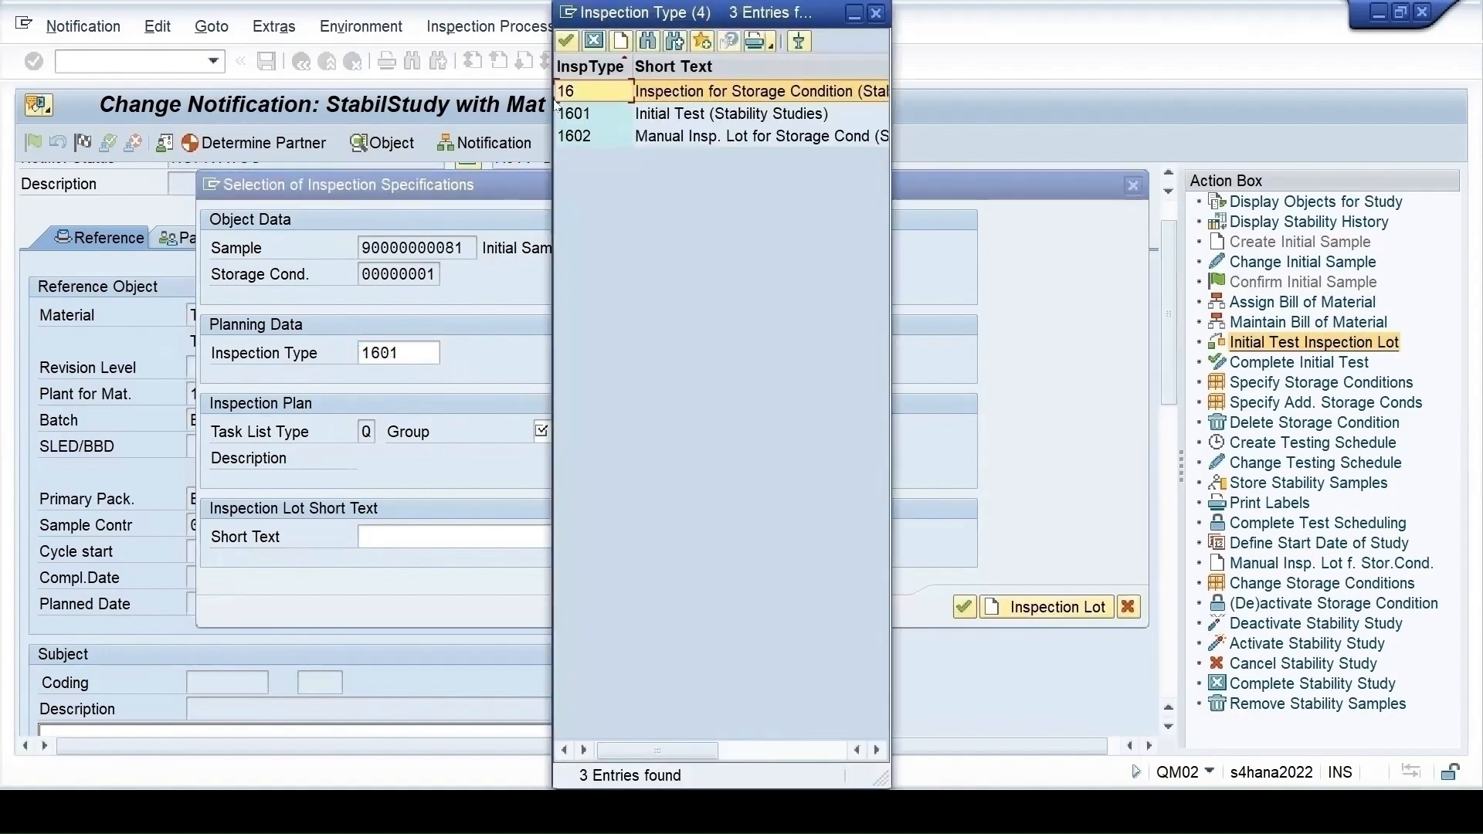
left_click(878, 13)
- Assign the inspection plan with group 165 and group counter 1 to the inspection lot
left_click(584, 433)
type("1")
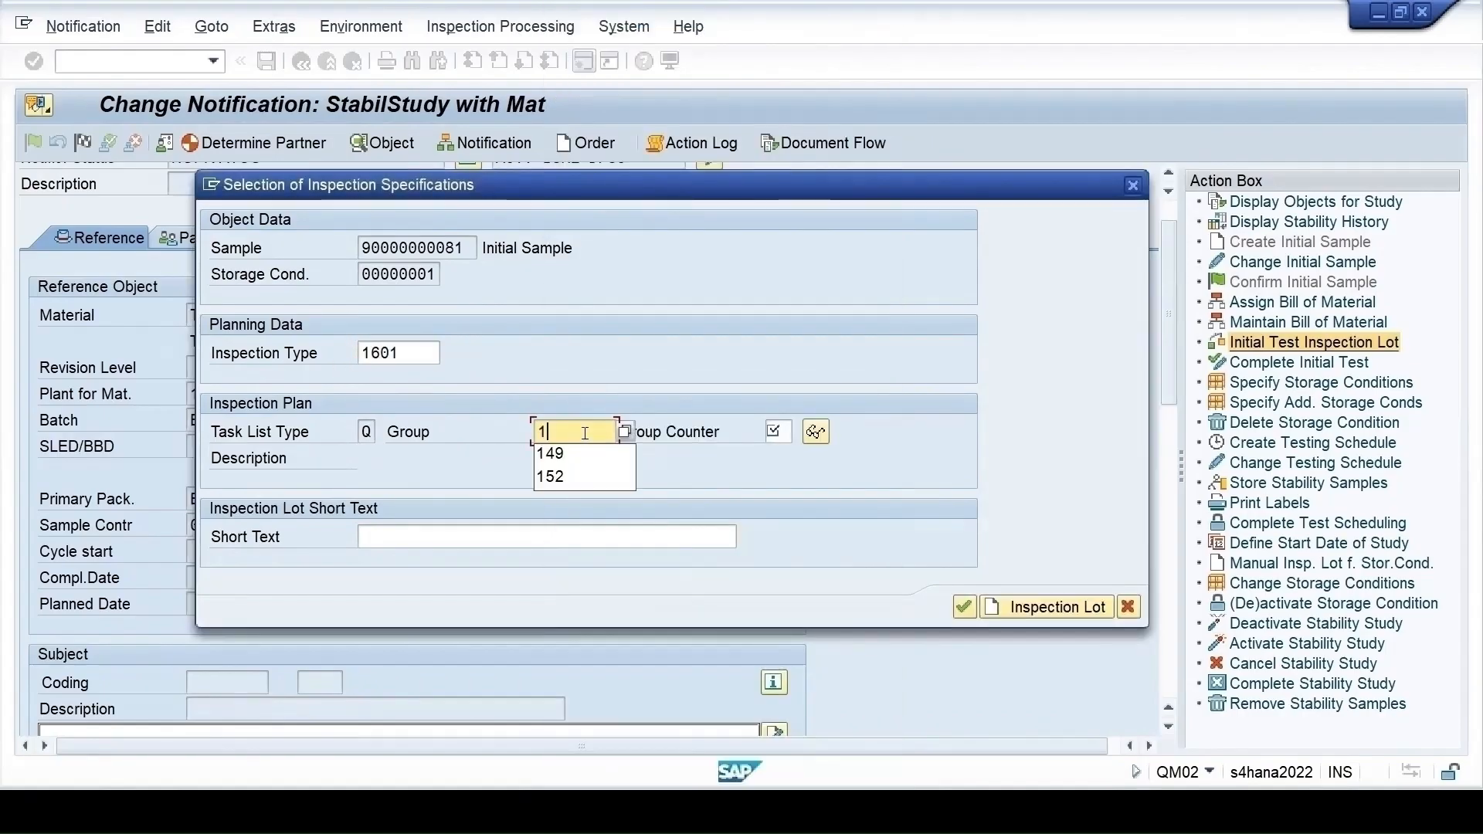
type("65")
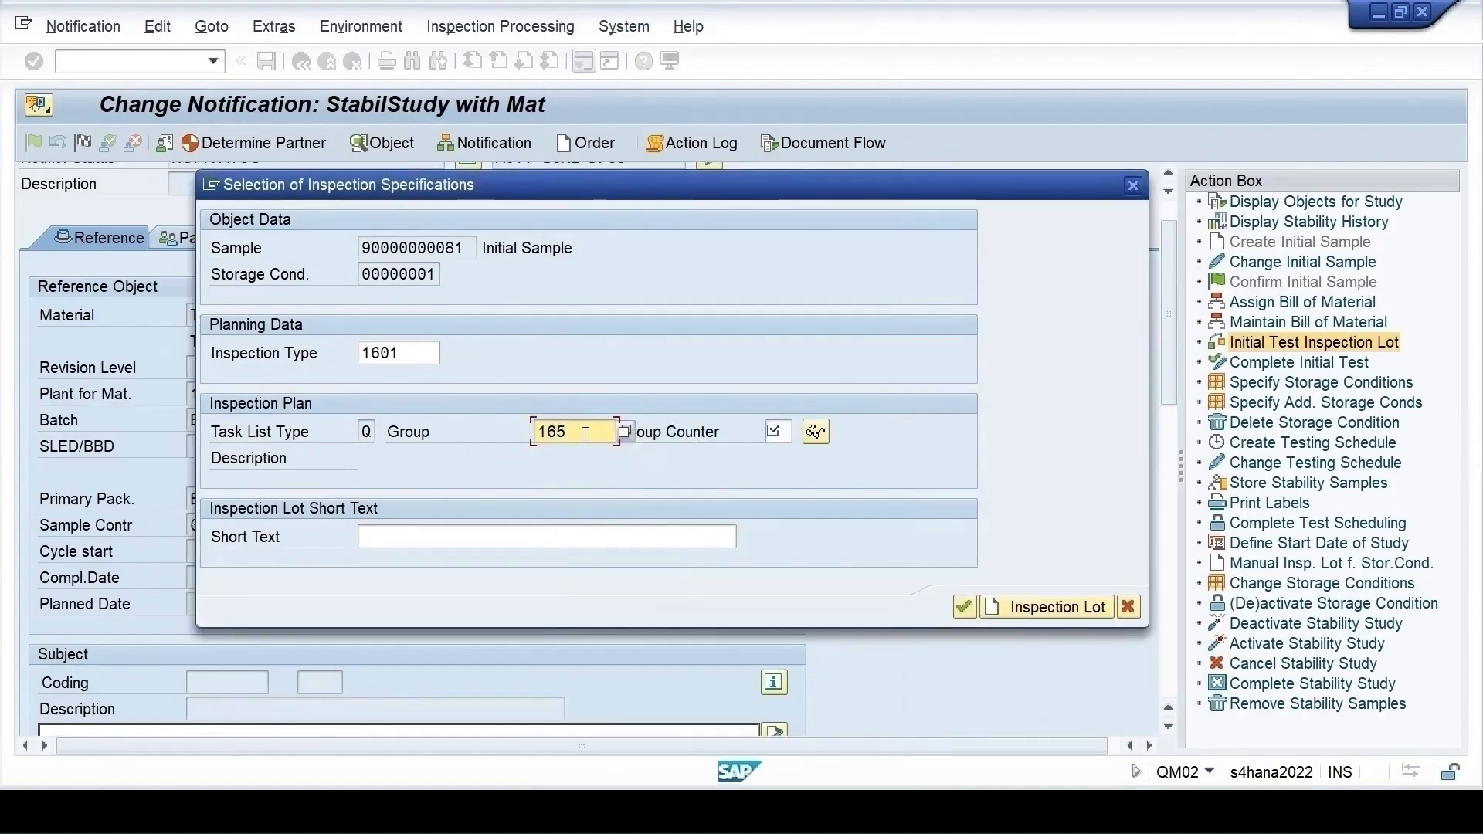
left_click(781, 431)
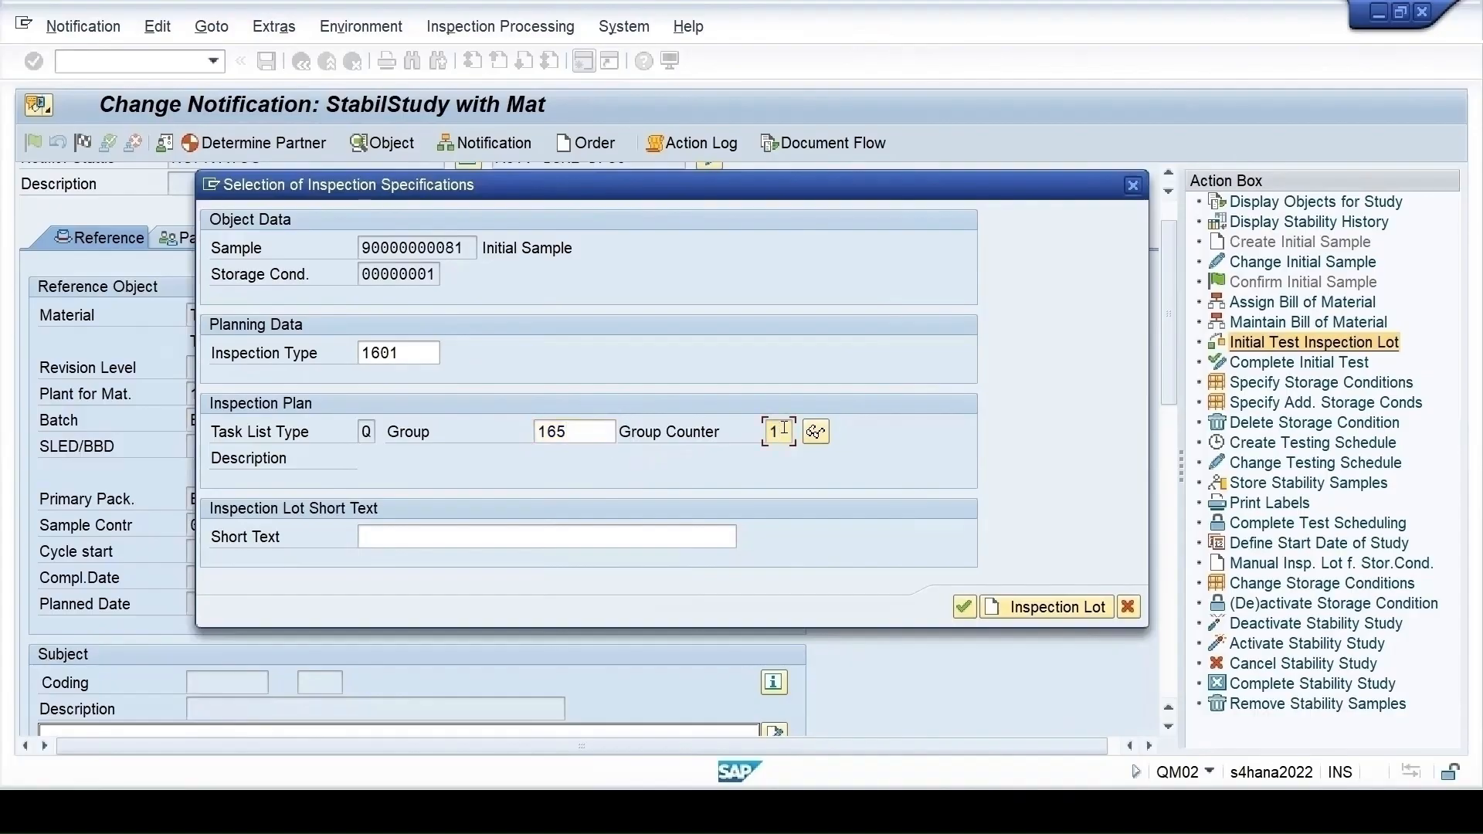
- Enter "Initial Plan Assigned" as the inspection lot's short text
left_click(464, 537)
left_click(402, 585)
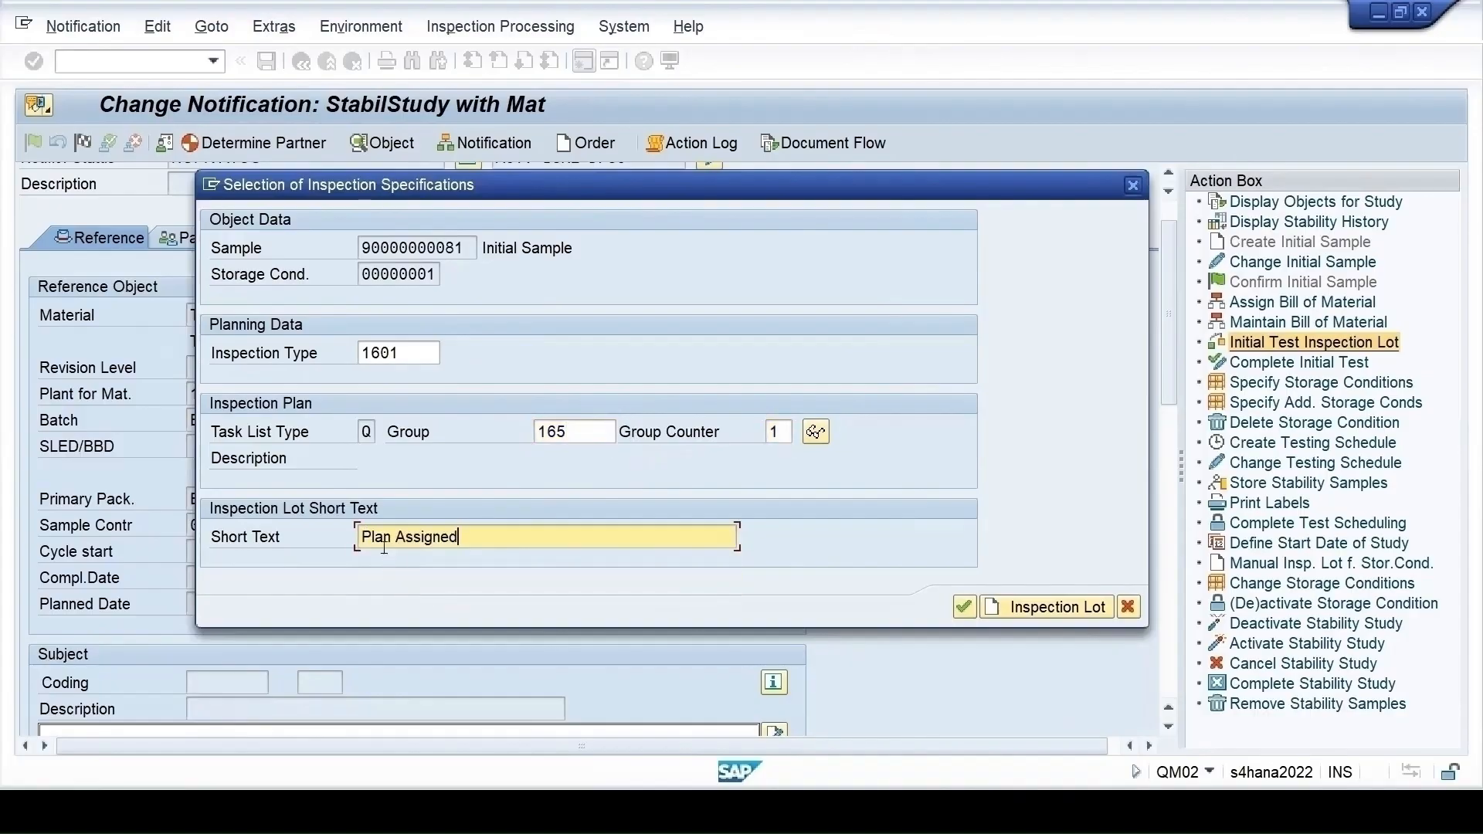
type("Initial ")
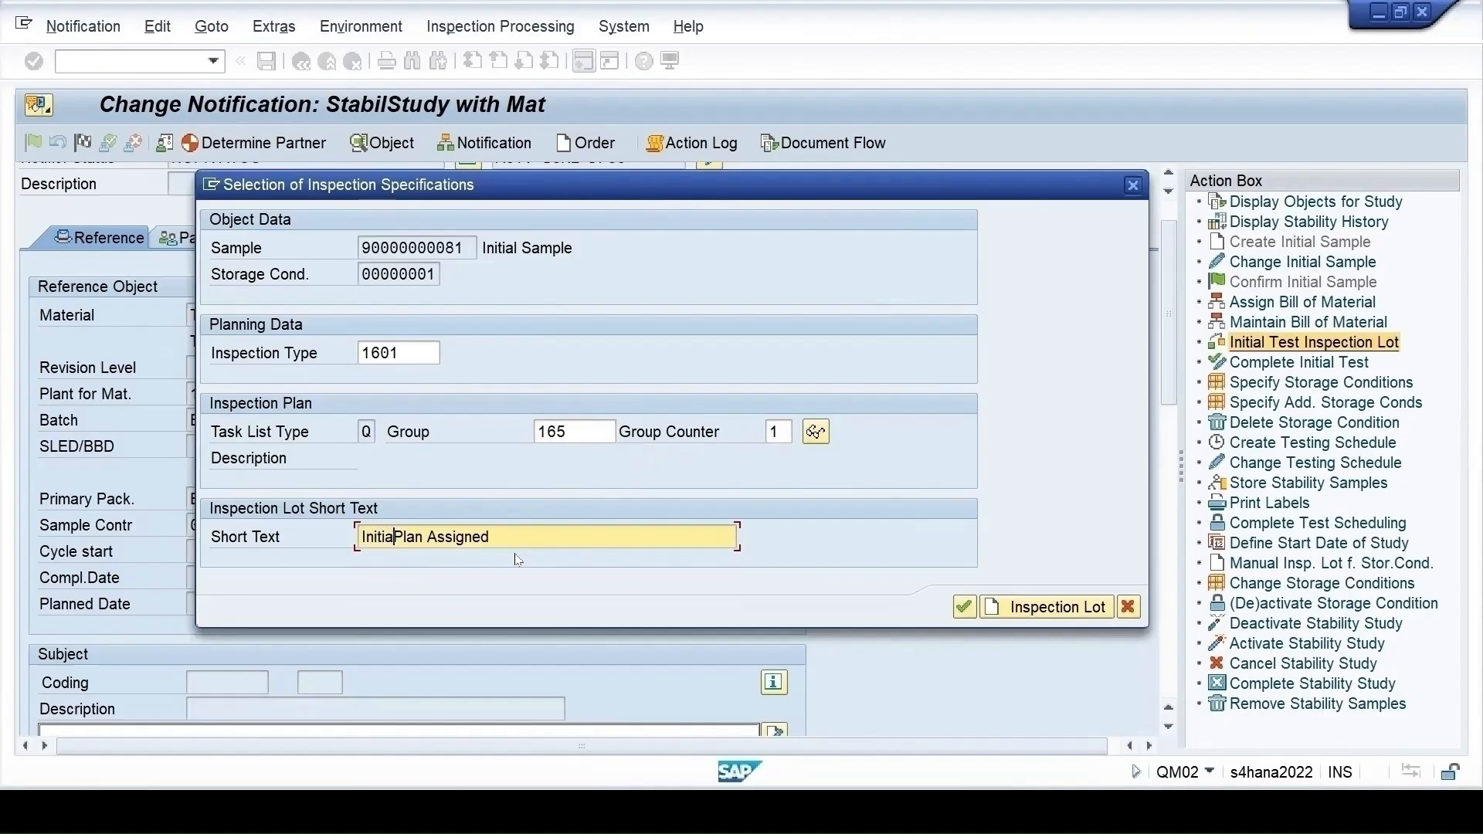
- Change the short text to "Initial Sample Plan Assigned" and create the inspection lot from these specifications
type("Sample")
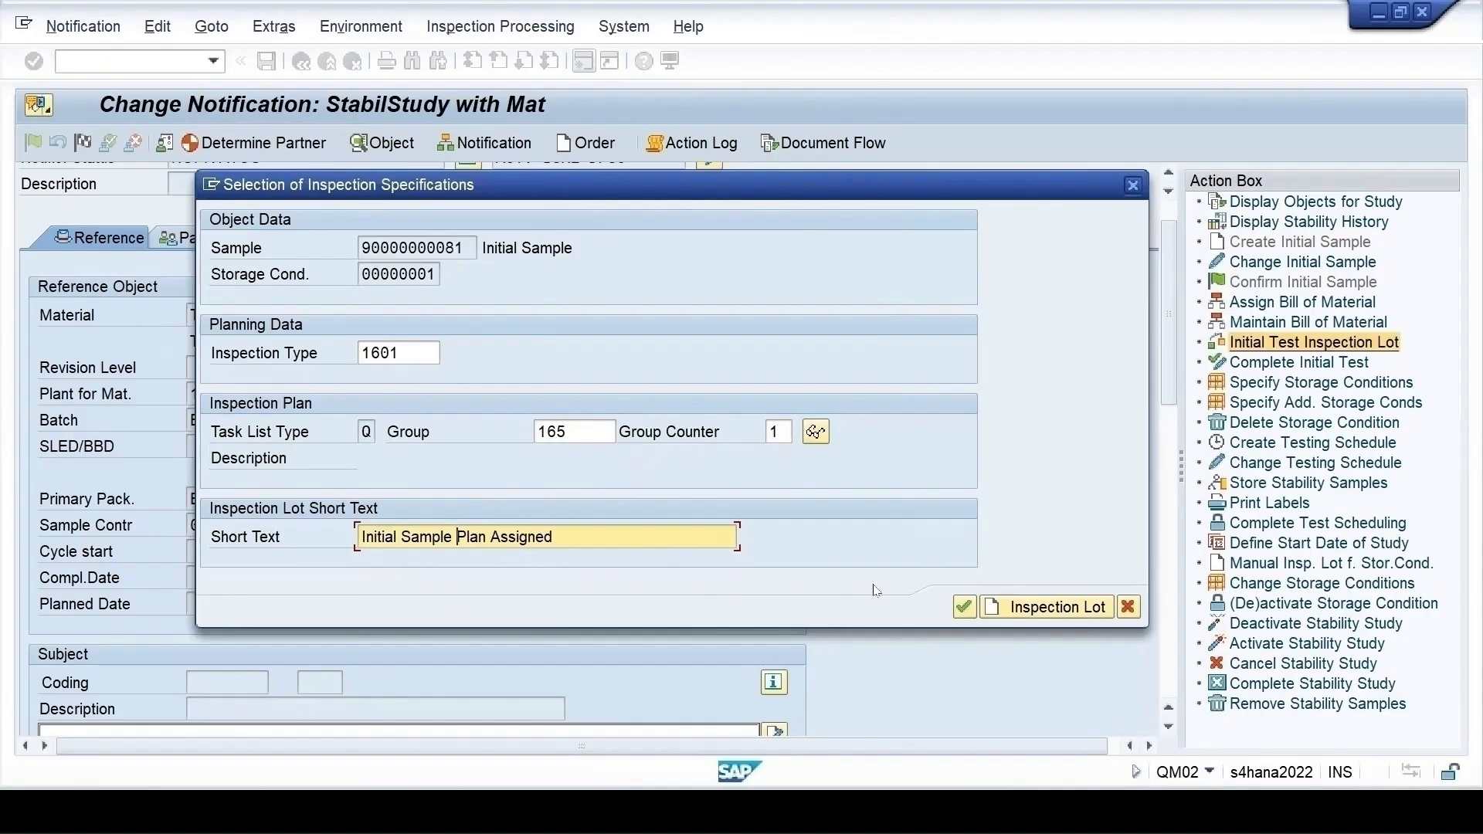
left_click(1036, 608)
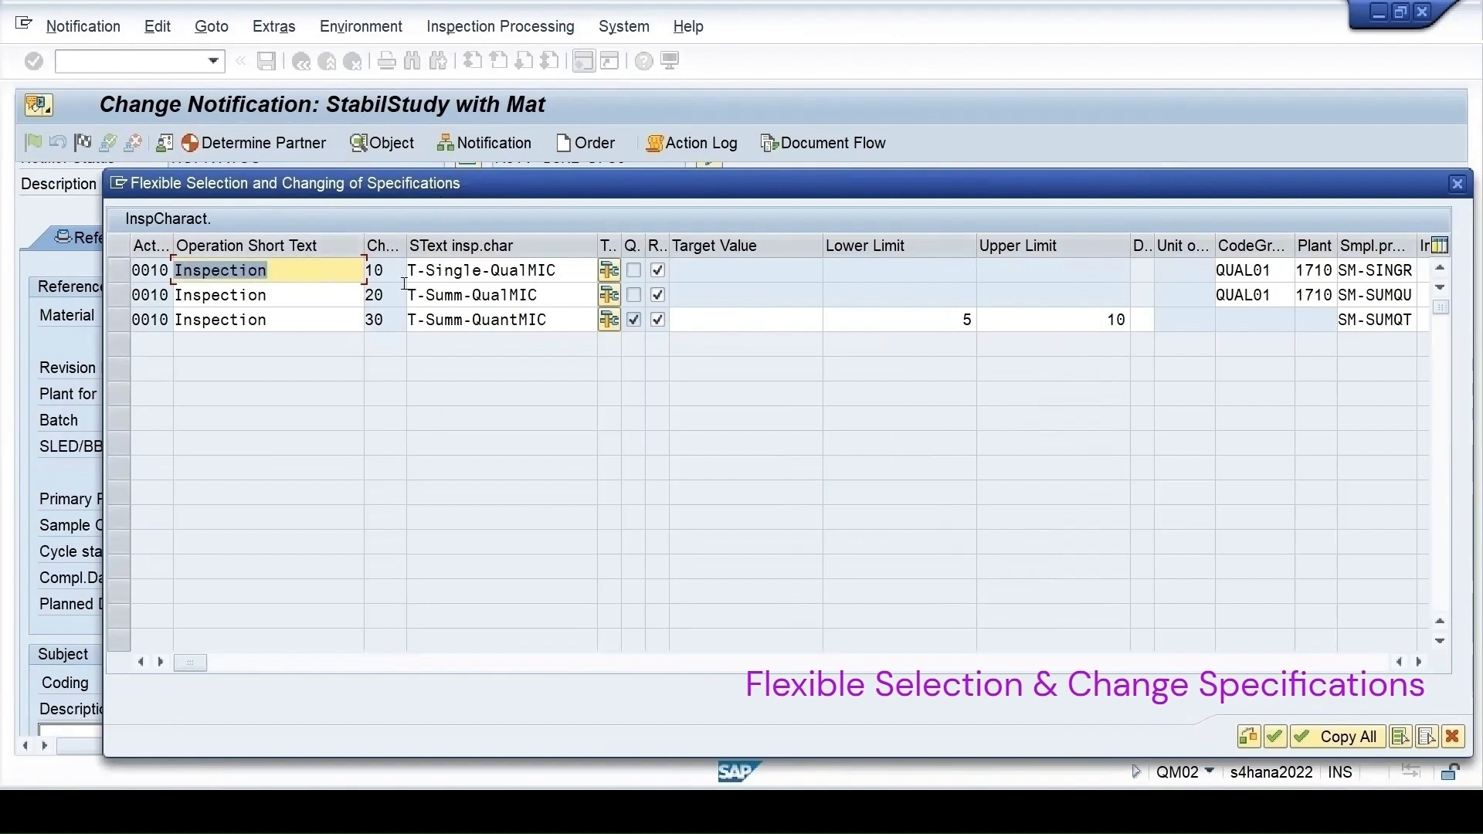
- Copy the characteristics T-Single-QualMIC, T-Summ-QualMIC and T-Summ-QuantMIC into the inspection lot and save the notification
left_click(120, 272)
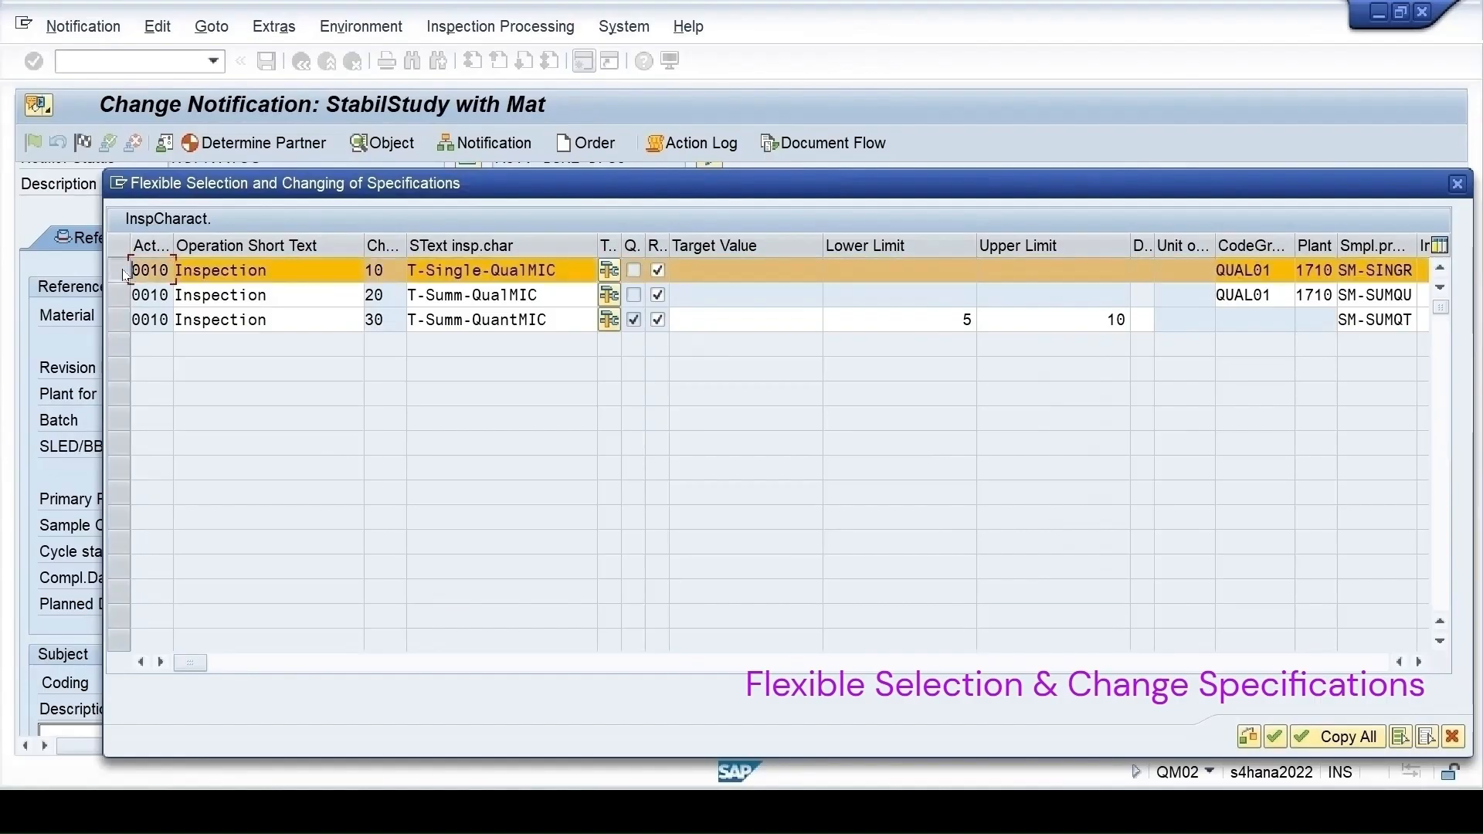
left_click(121, 297)
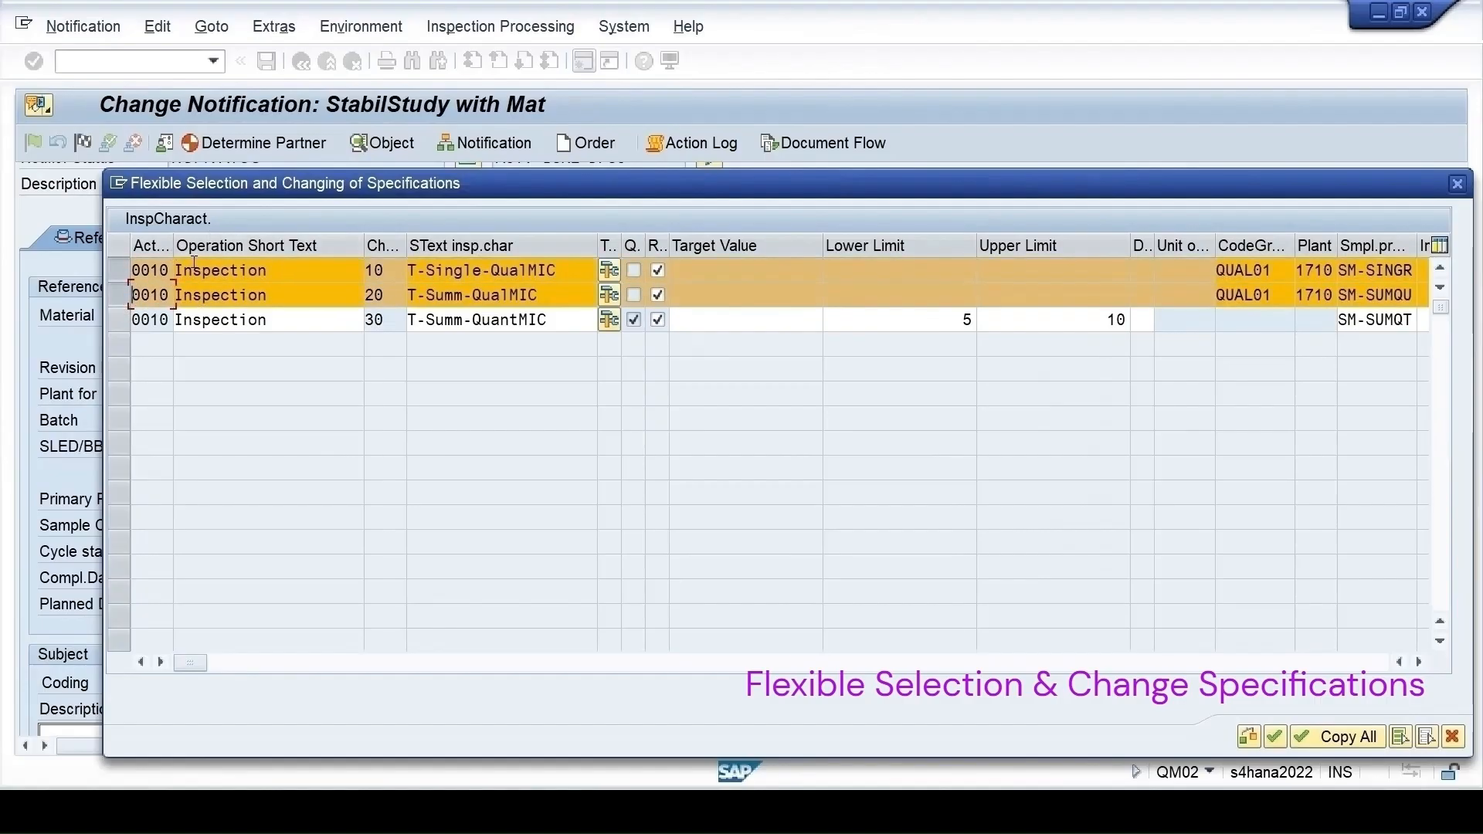
left_click(120, 319)
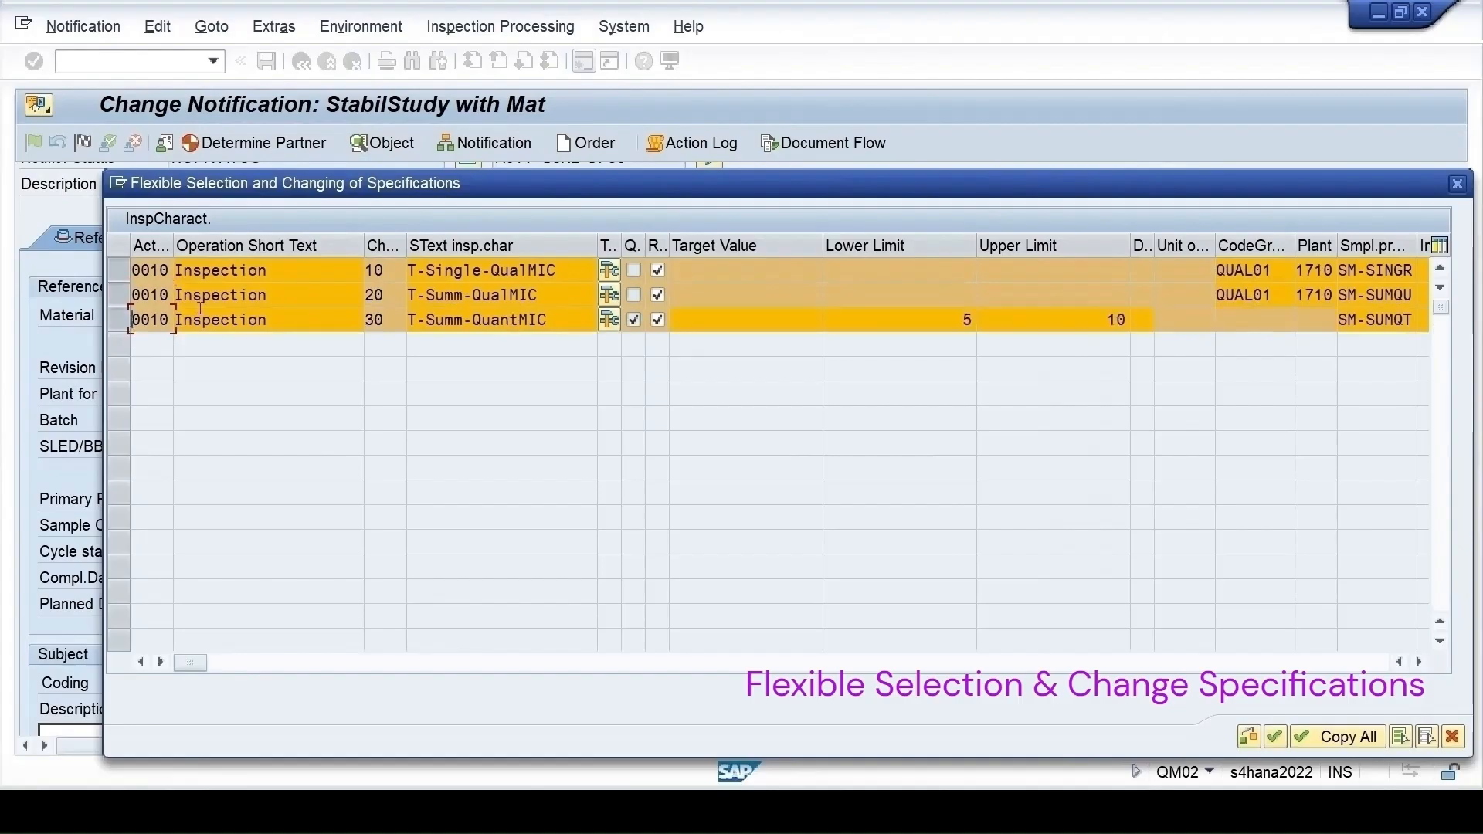
left_click(1328, 740)
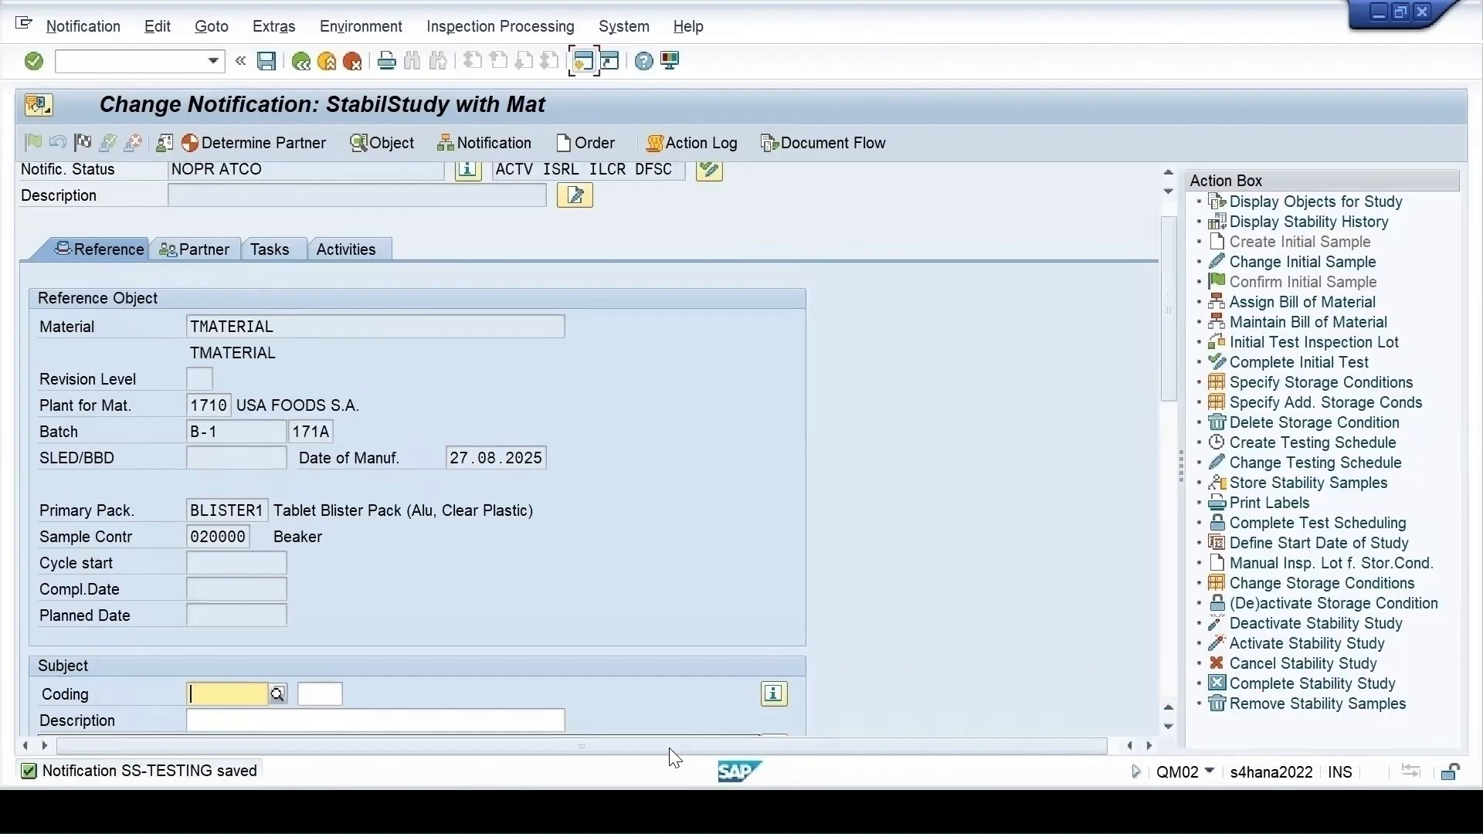
left_click(261, 65)
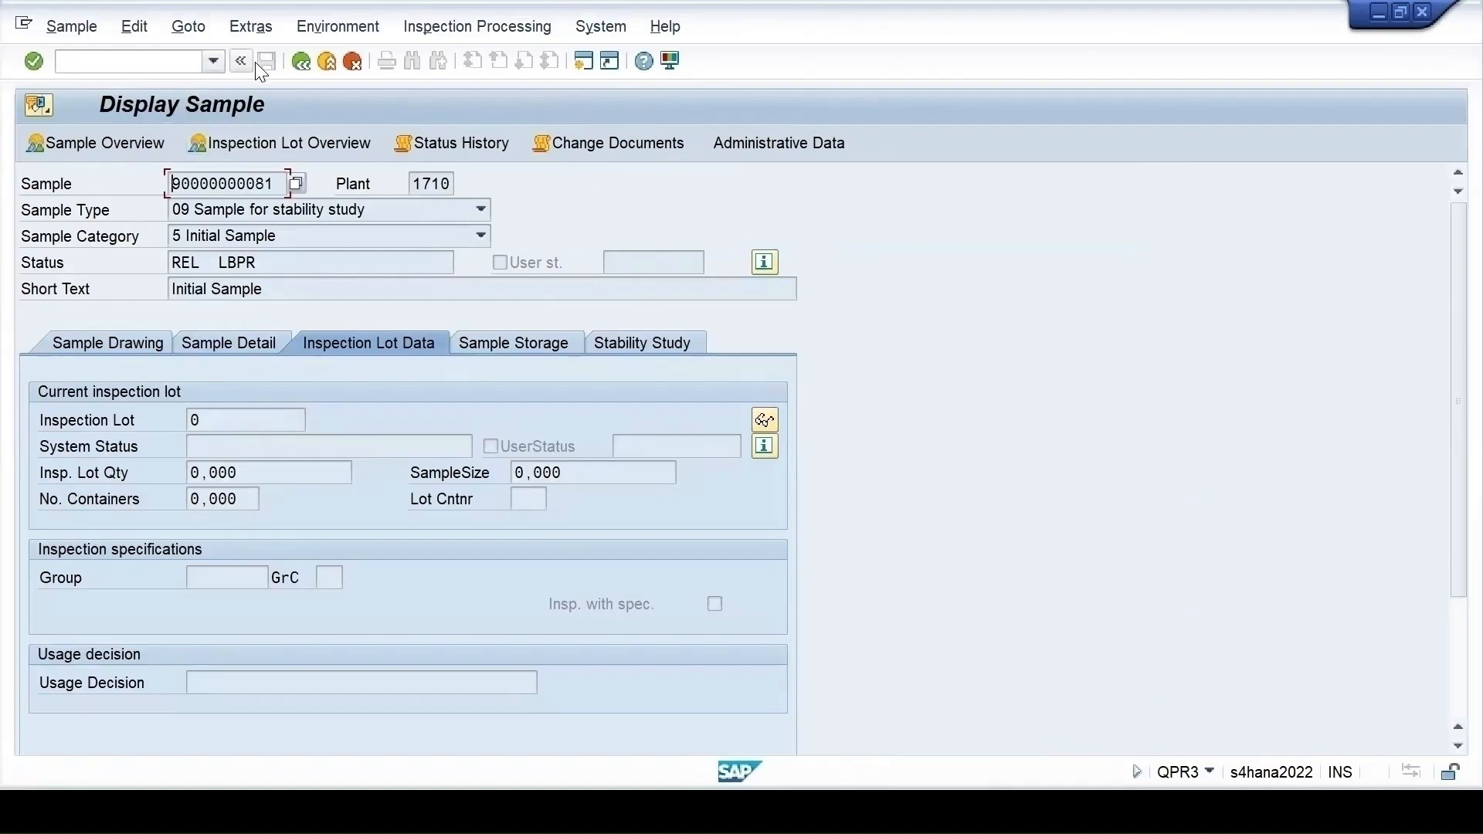
- Reload the initial sample in the sample display and examine its current inspection lot data
left_click(301, 61)
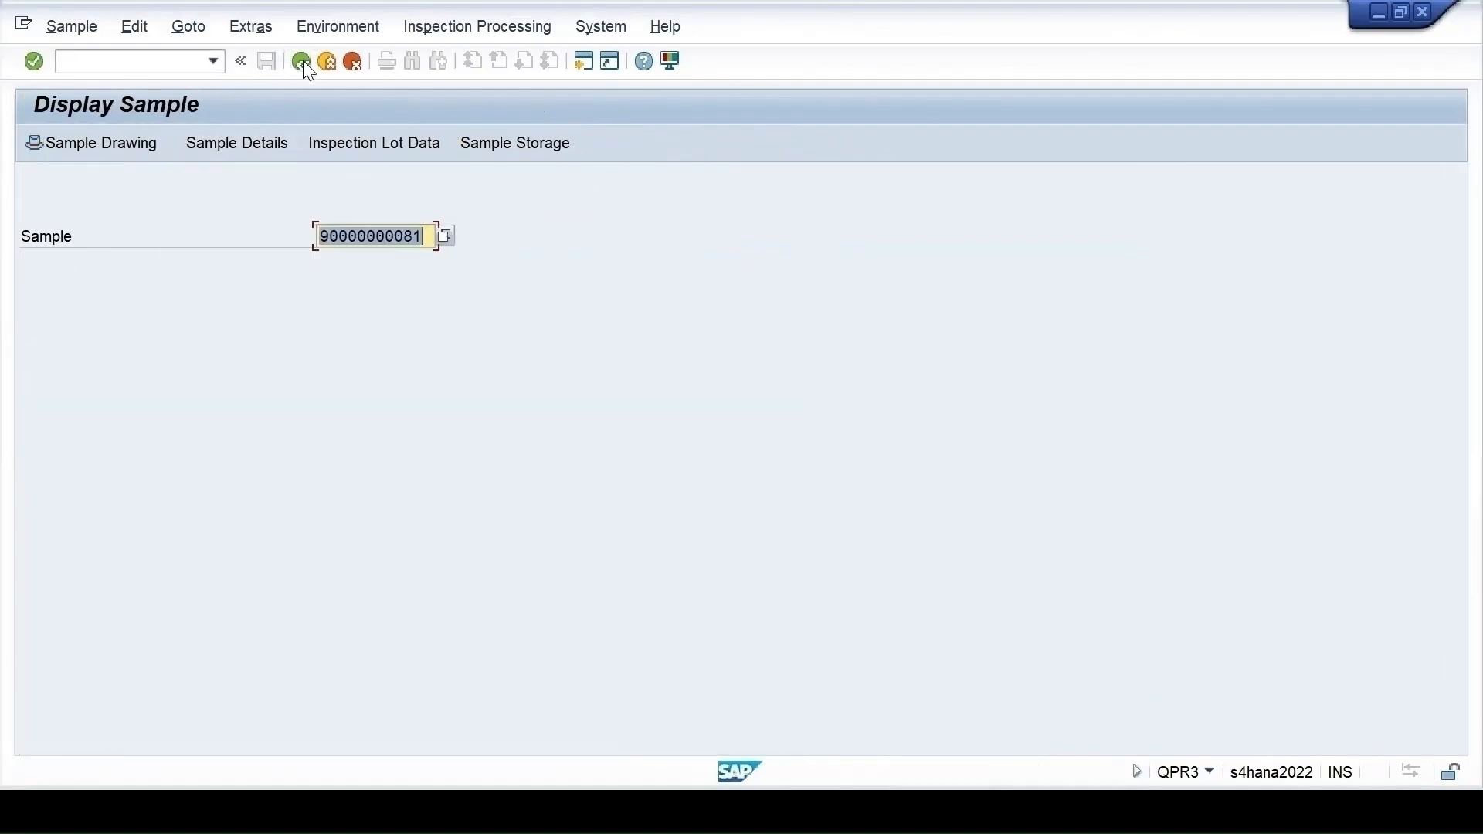
key("Return")
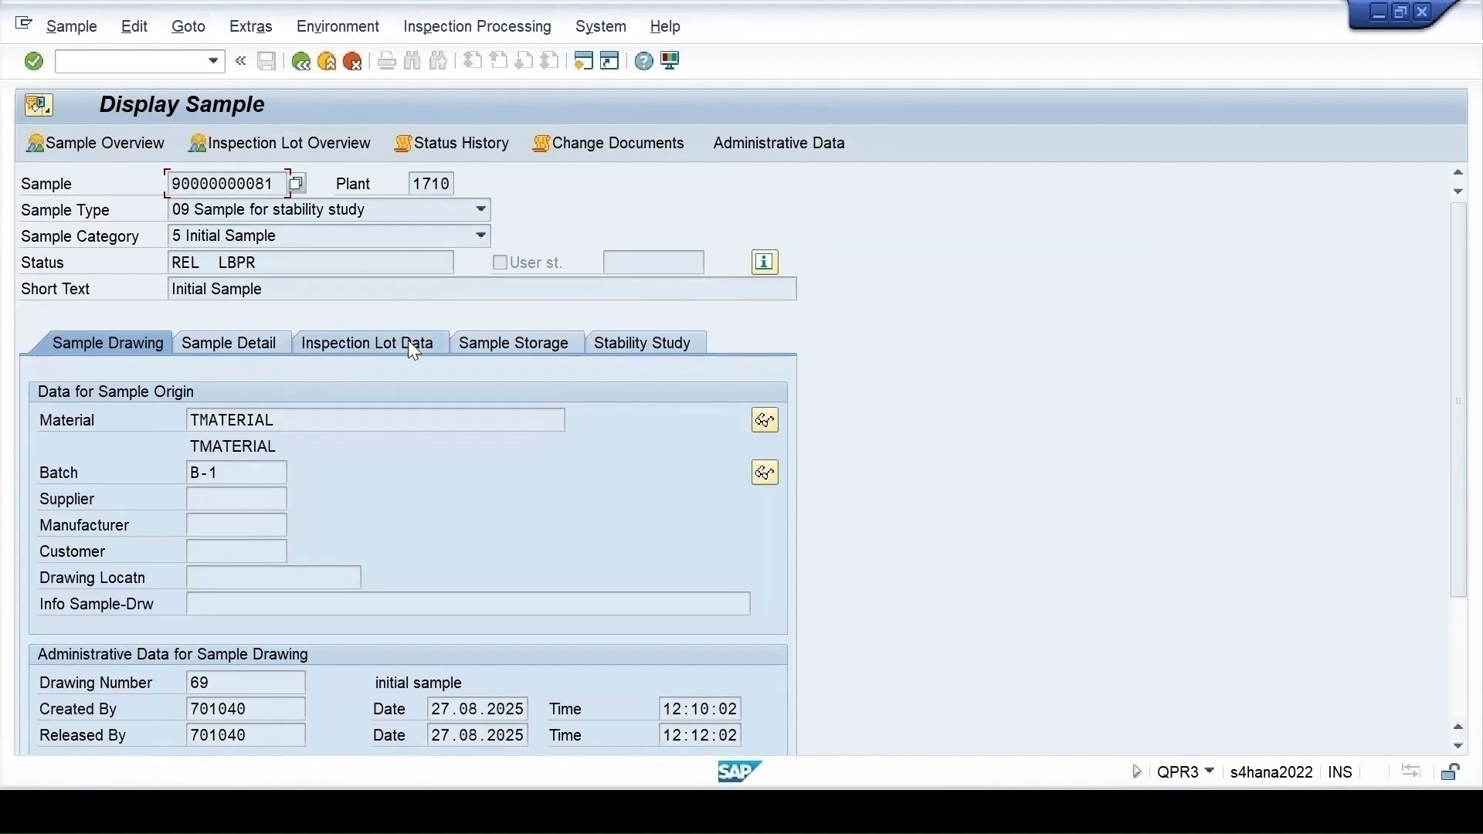
left_click(413, 346)
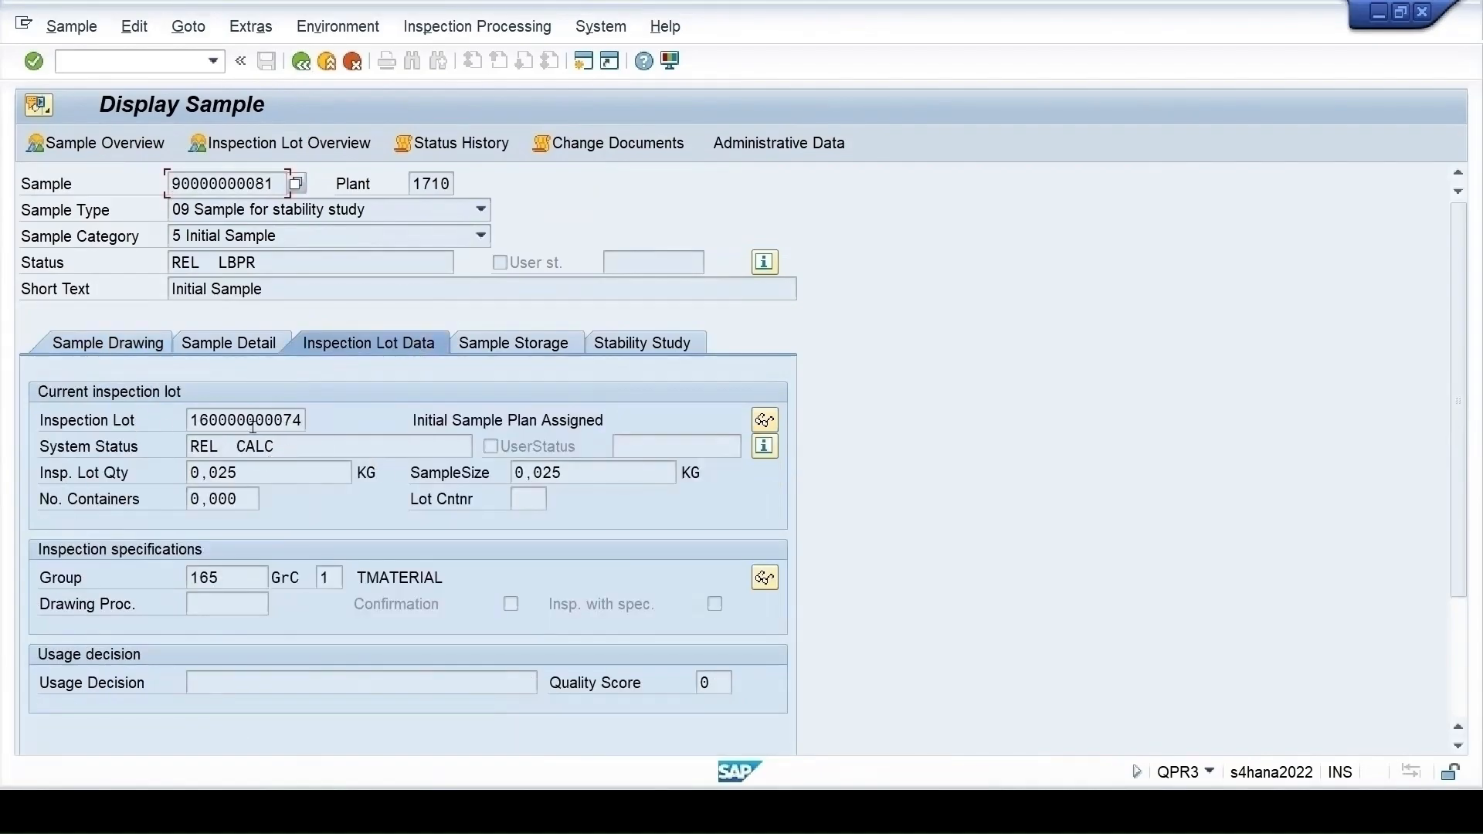
left_click_drag(204, 415, 152, 417)
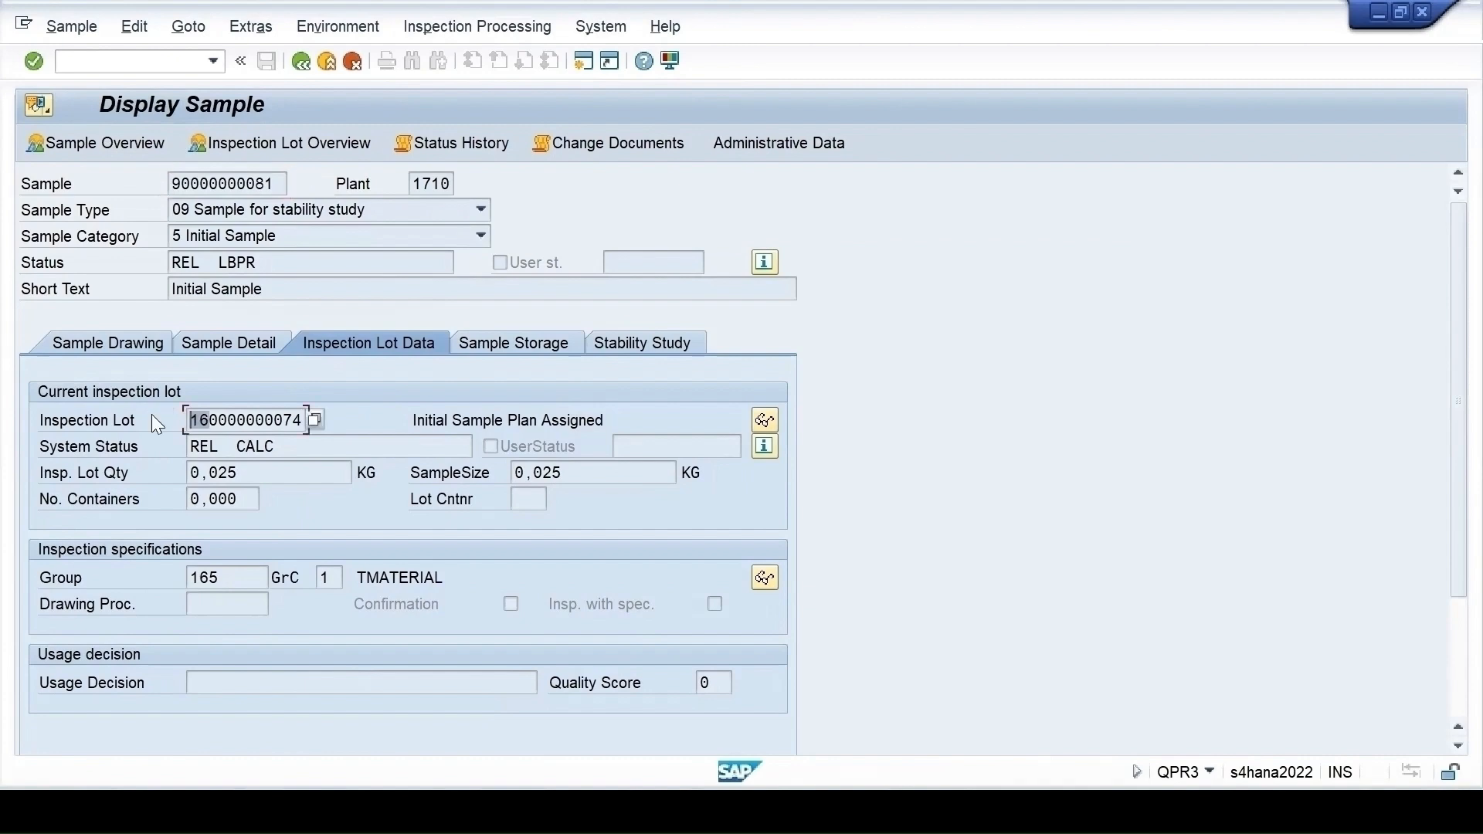
- Open QA32 in a new session and list the inspection lots for plant 1710 with lot origin 16
left_click(102, 62)
type("/oqa32")
key("Return")
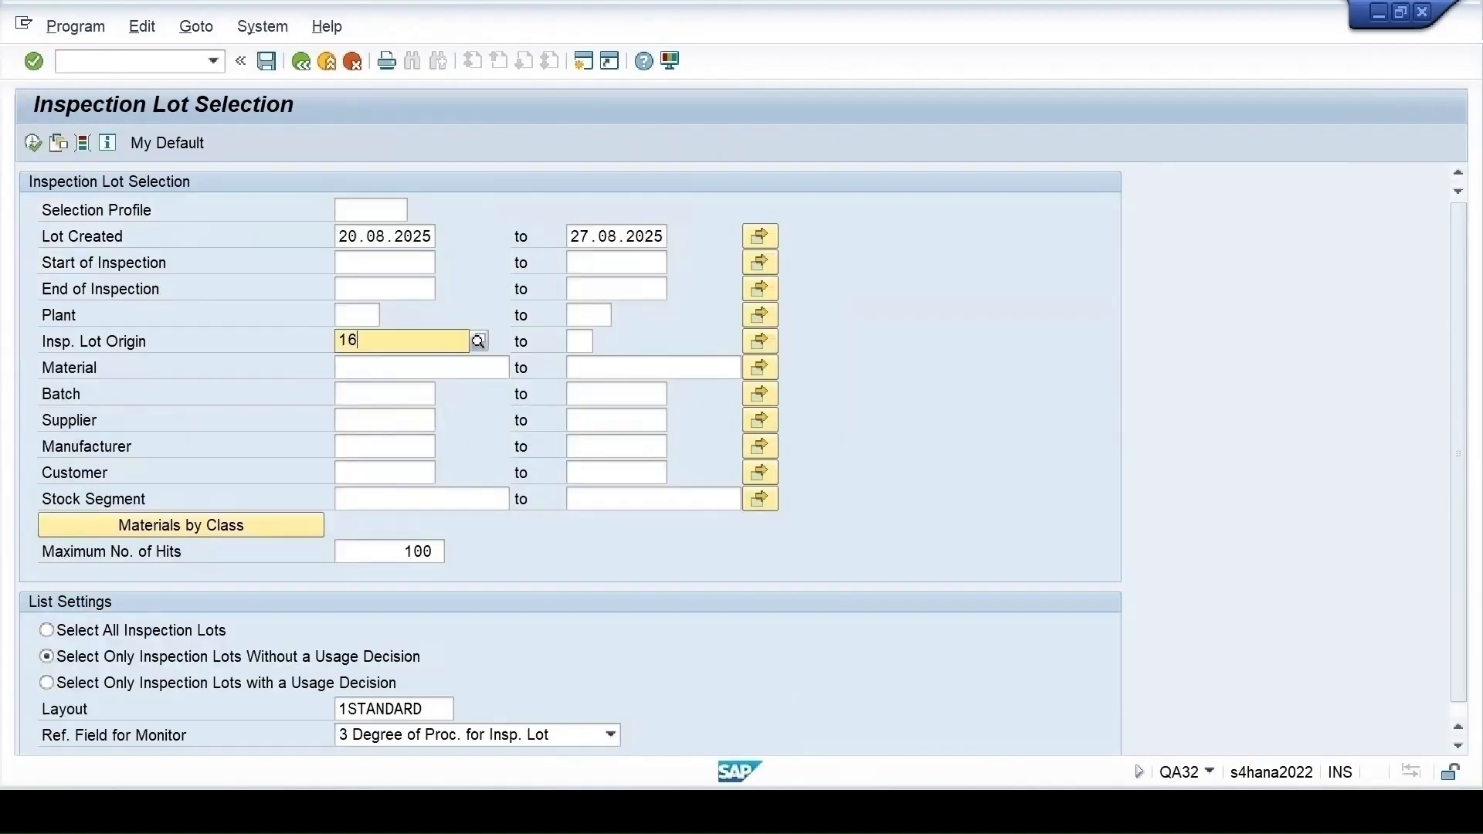
left_click(349, 342)
left_click(363, 319)
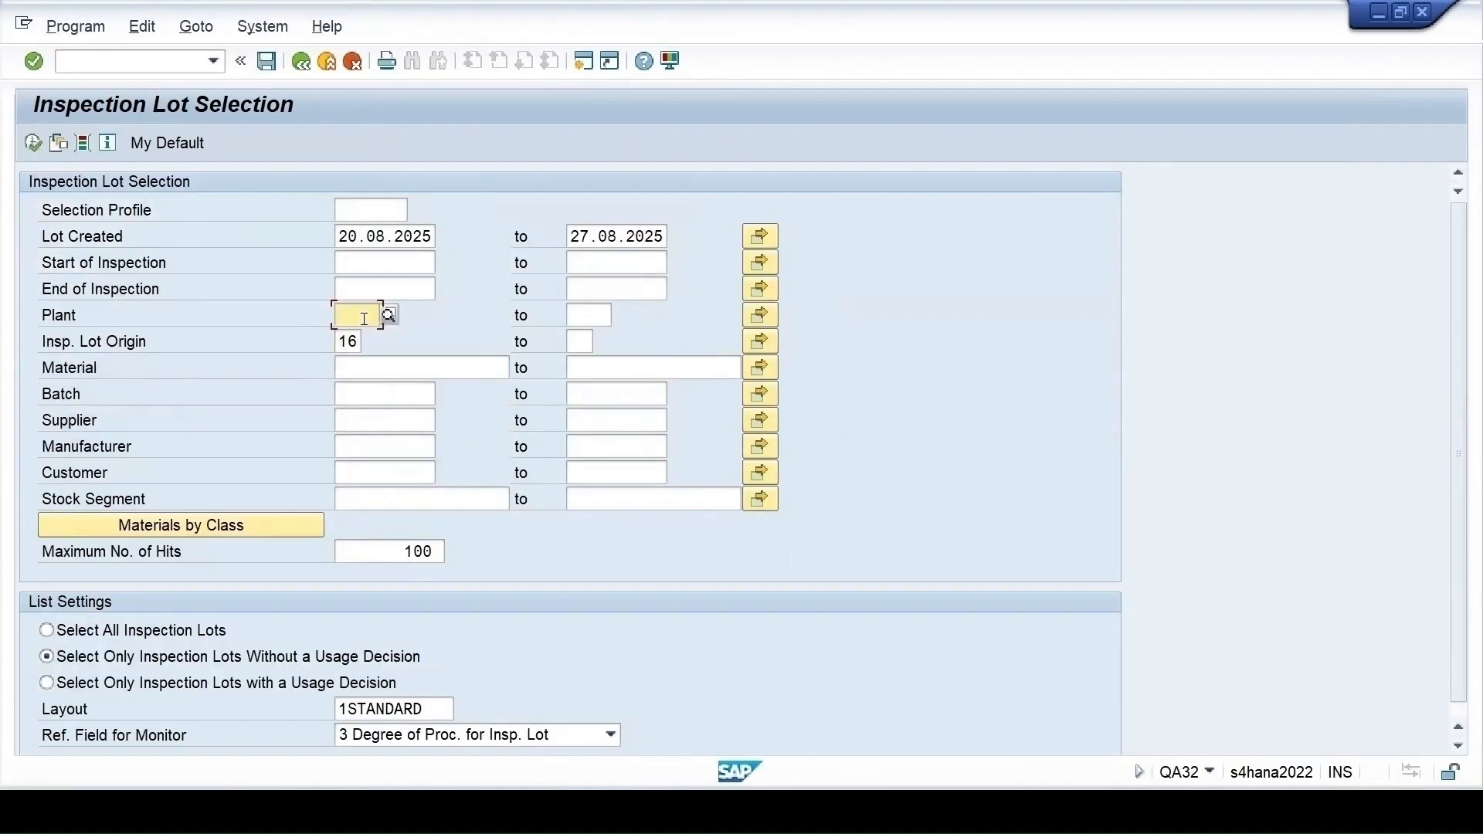
type("1710")
left_click(348, 368)
type("t")
key("BackSpace")
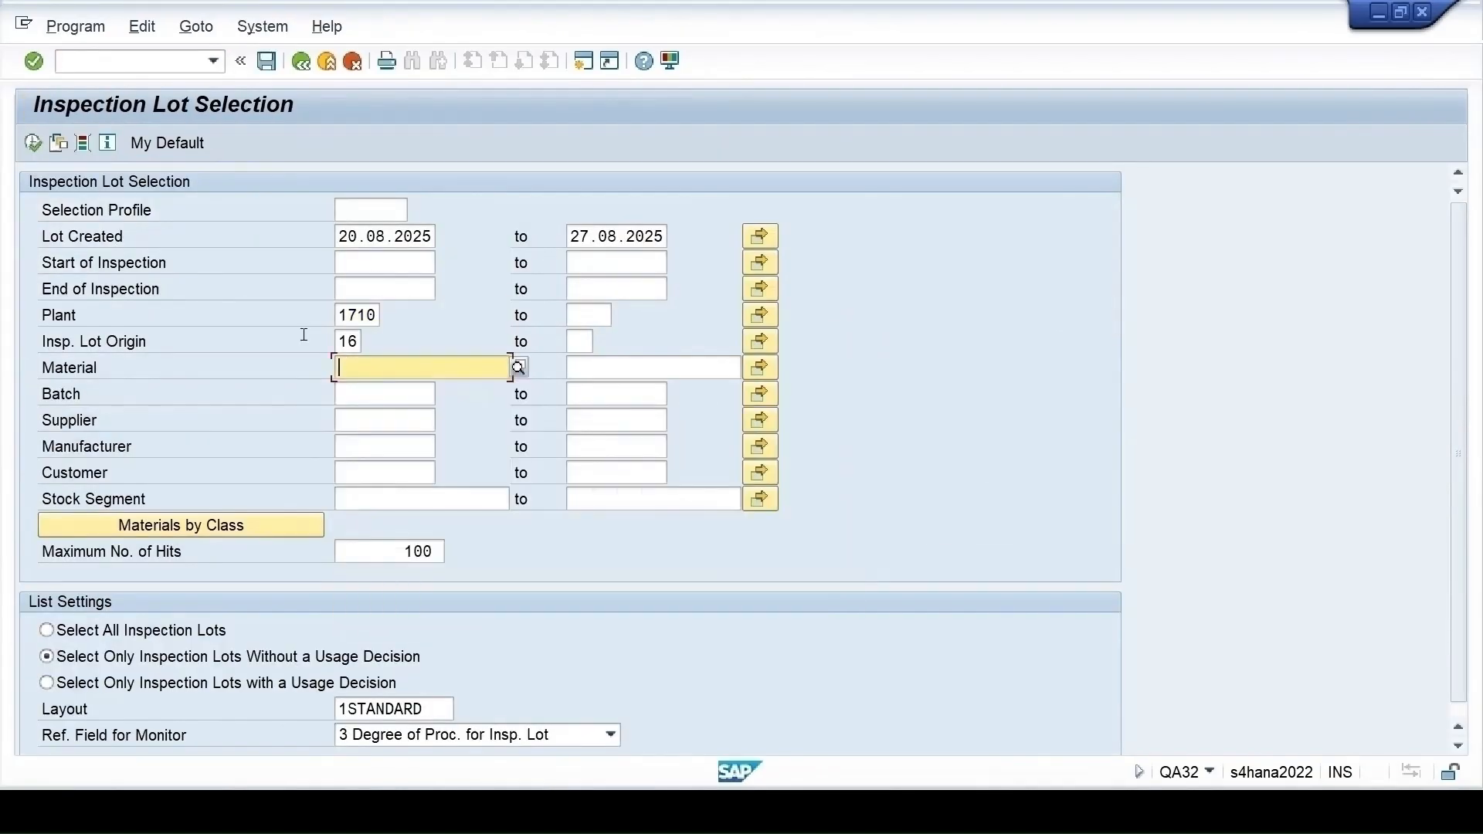
left_click(32, 142)
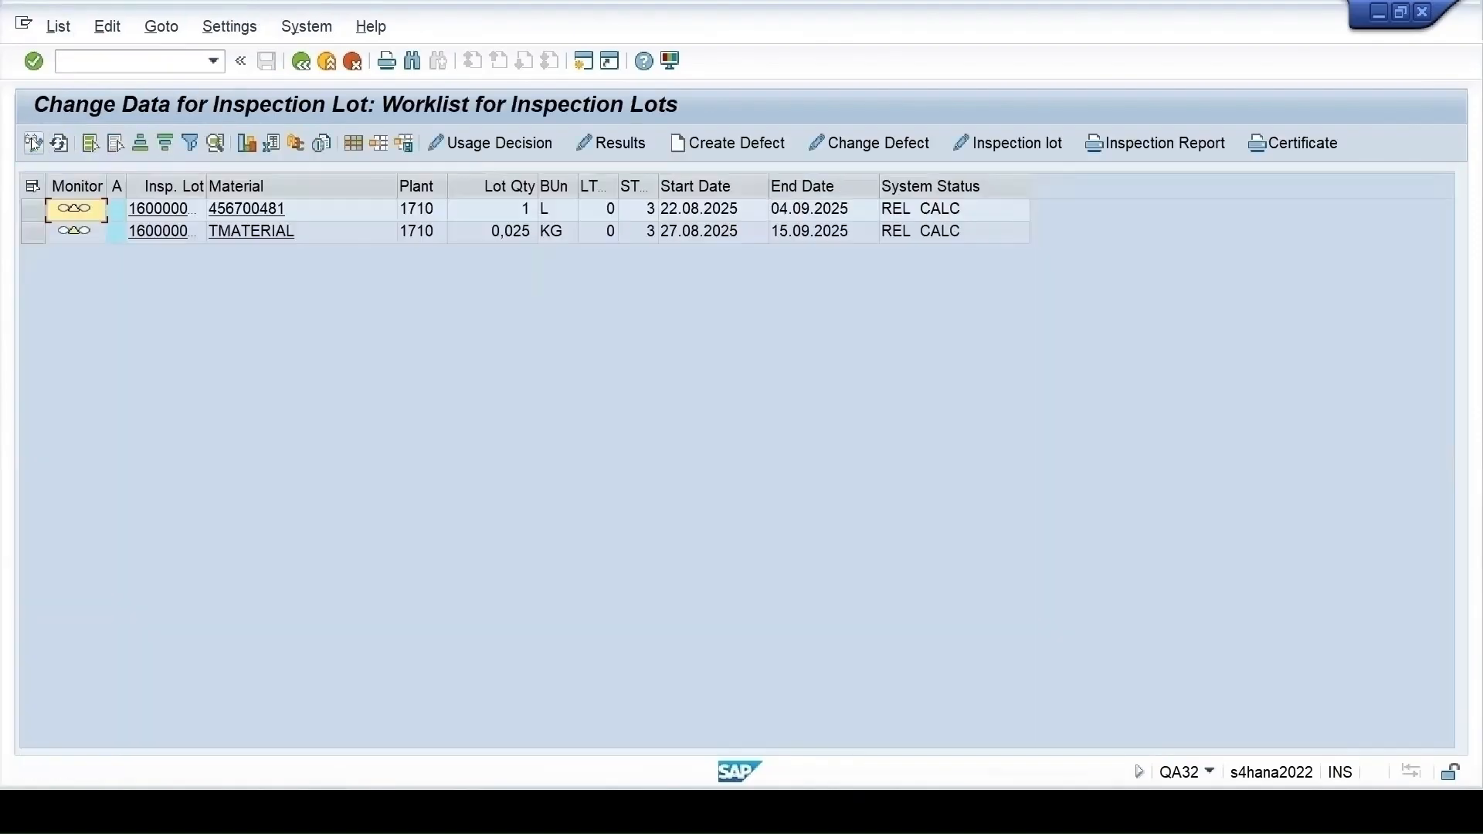
- Open results recording for the TMATERIAL inspection lot using its assigned inspection point
left_click(32, 231)
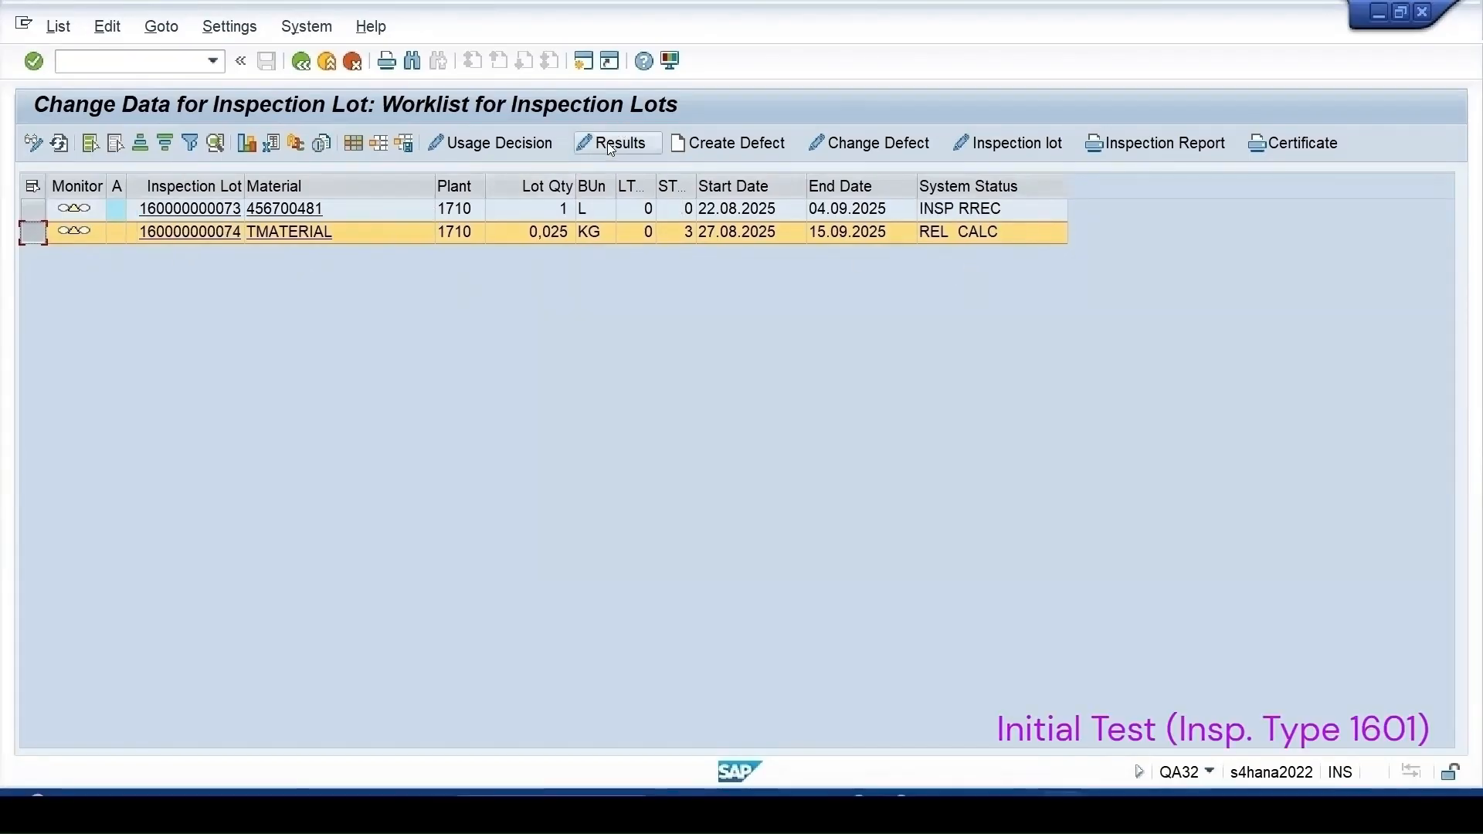
left_click(610, 144)
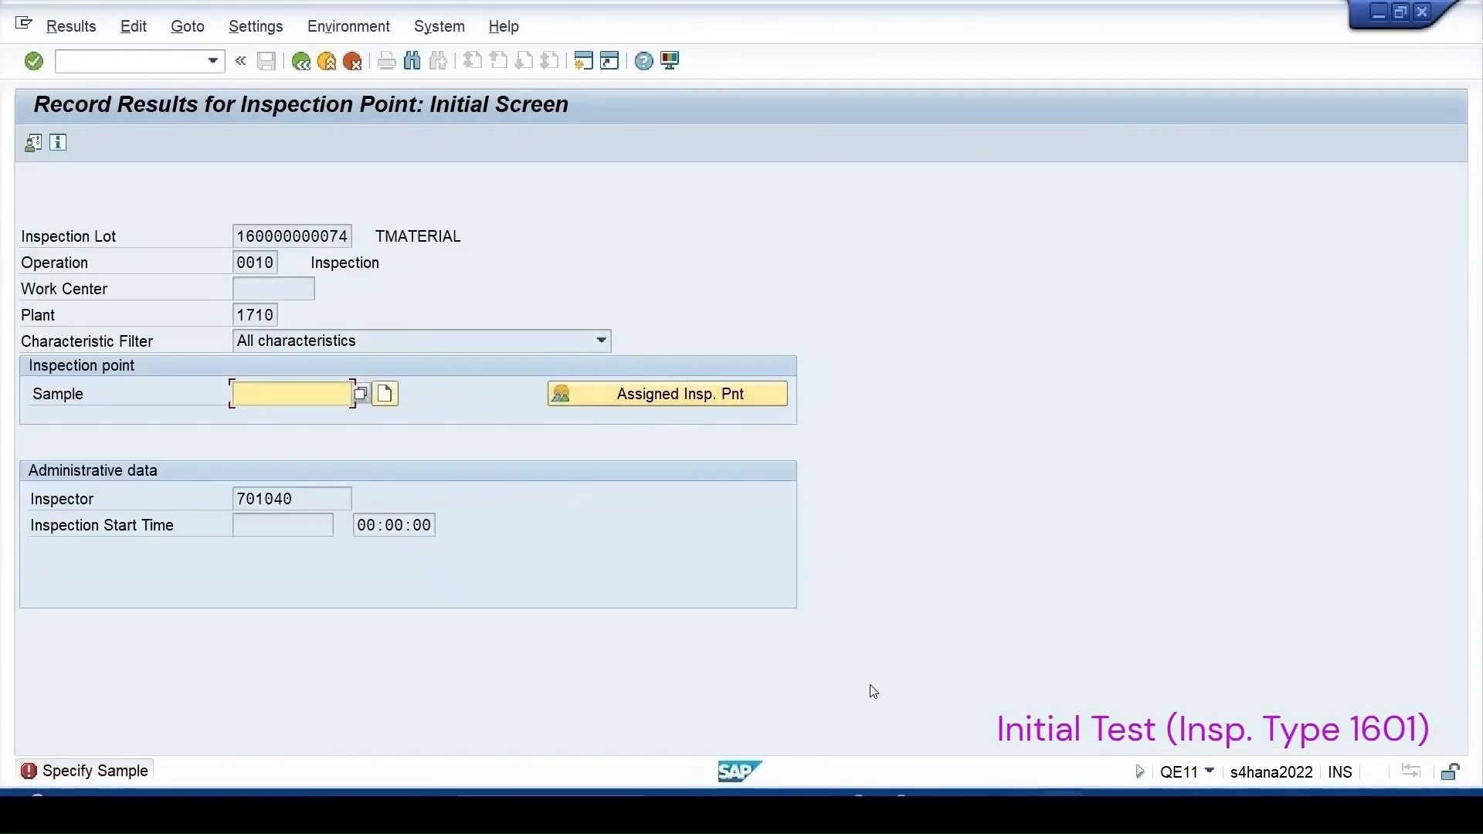
left_click(669, 395)
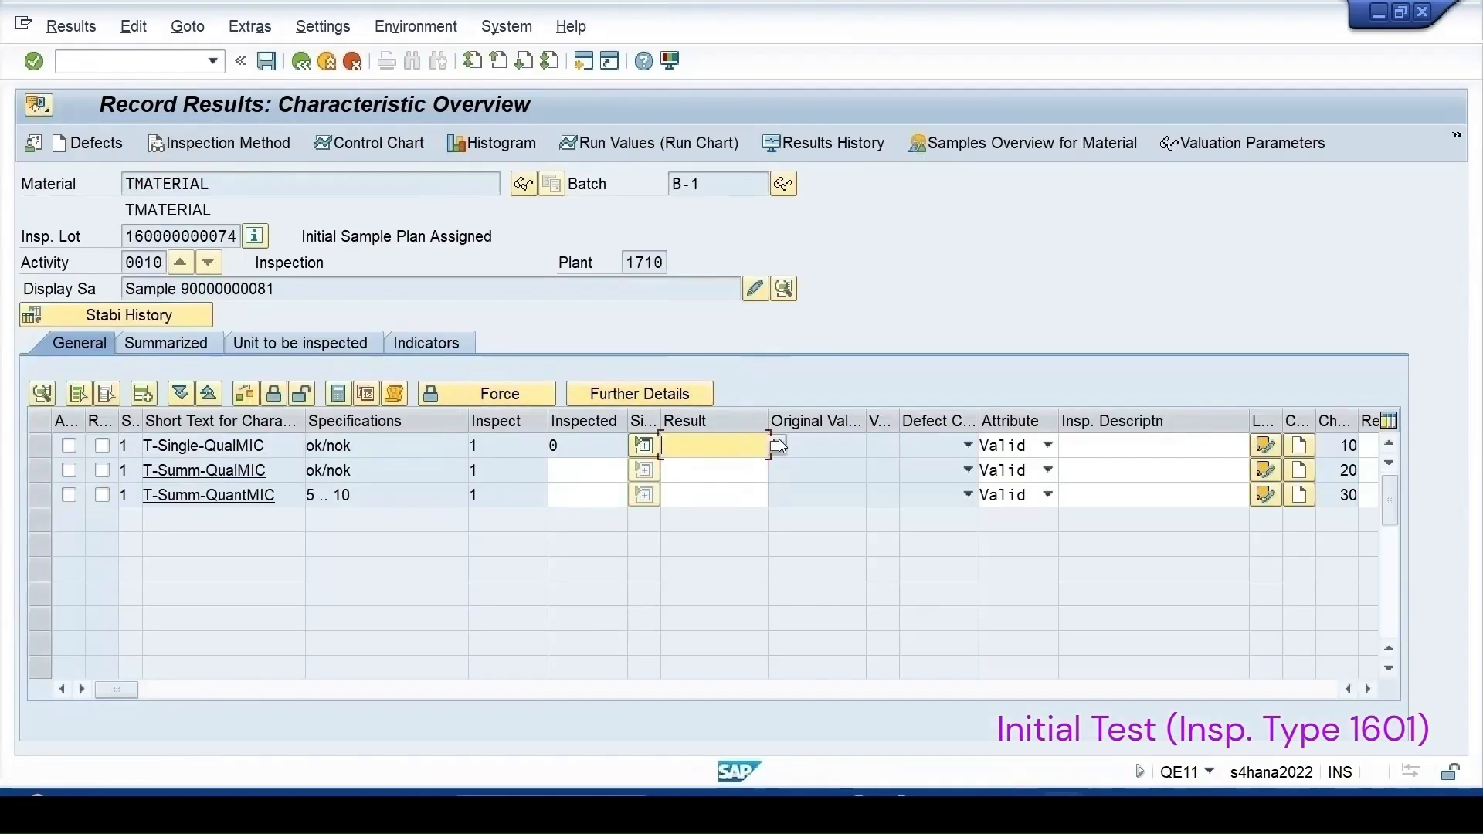
- Record the result OK for the characteristics T-Single-QualMIC and T-Summ-QualMIC
left_click(778, 444)
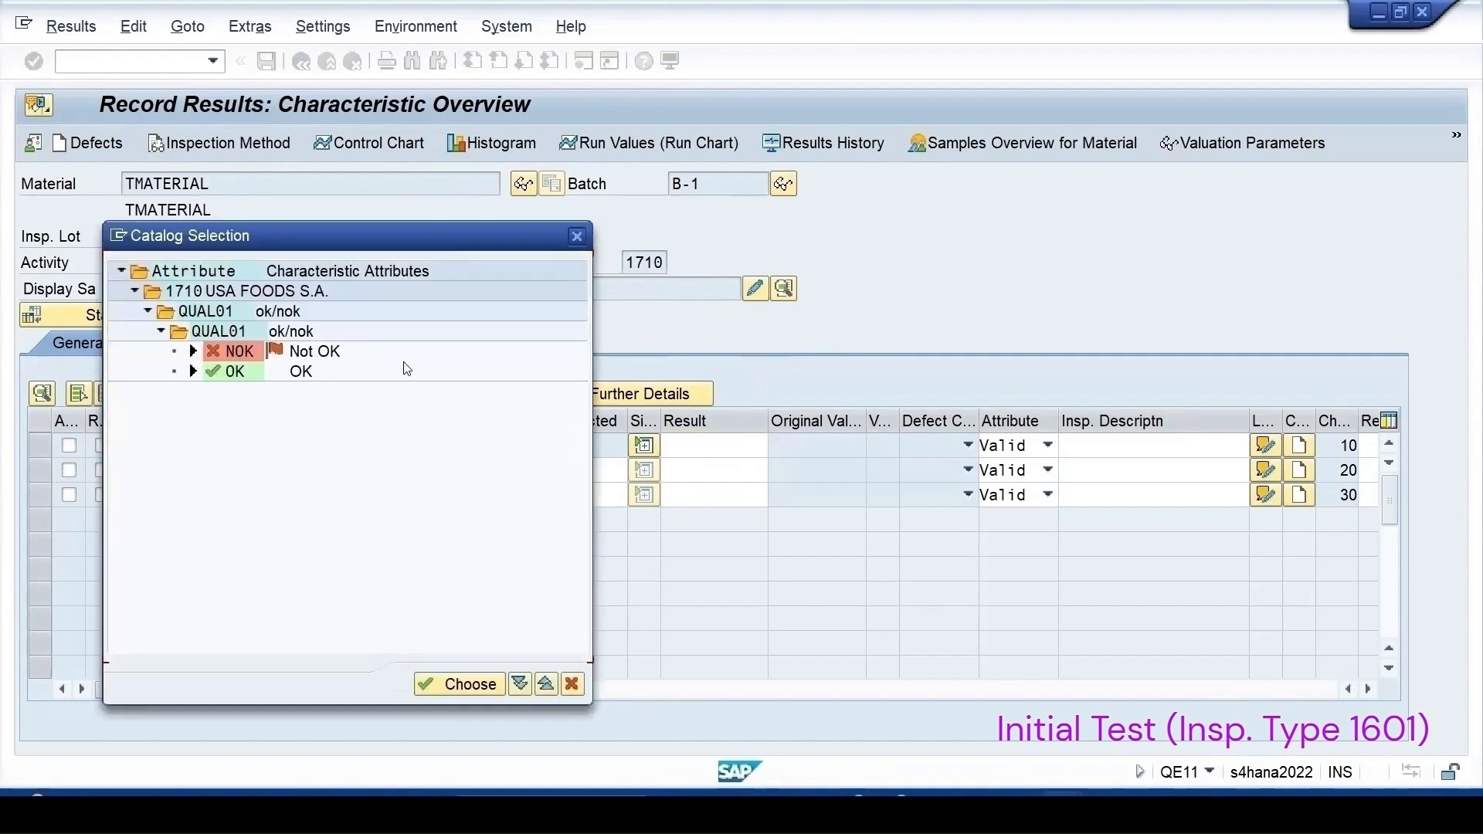
left_click(295, 376)
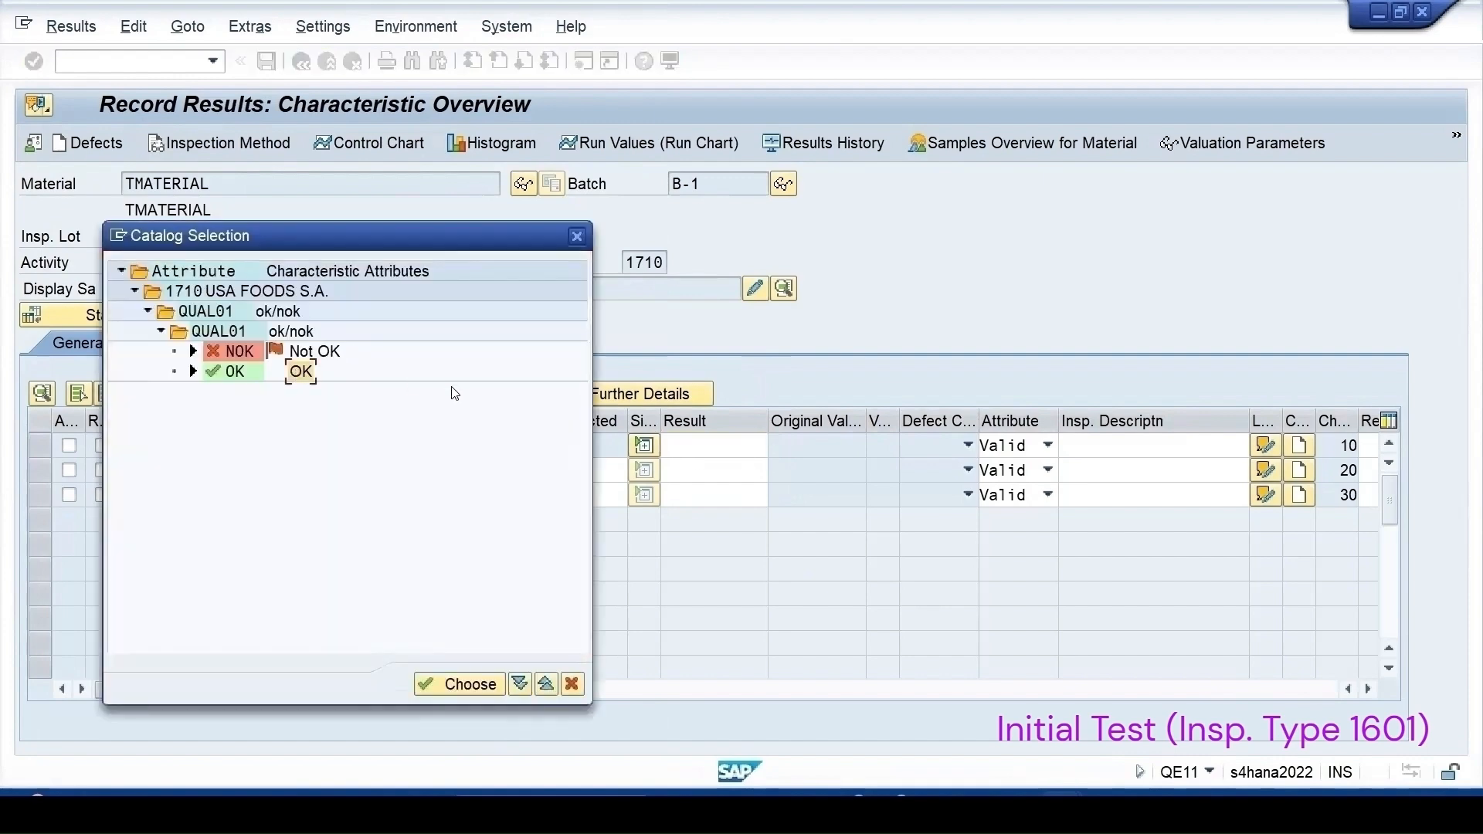
double_click(229, 376)
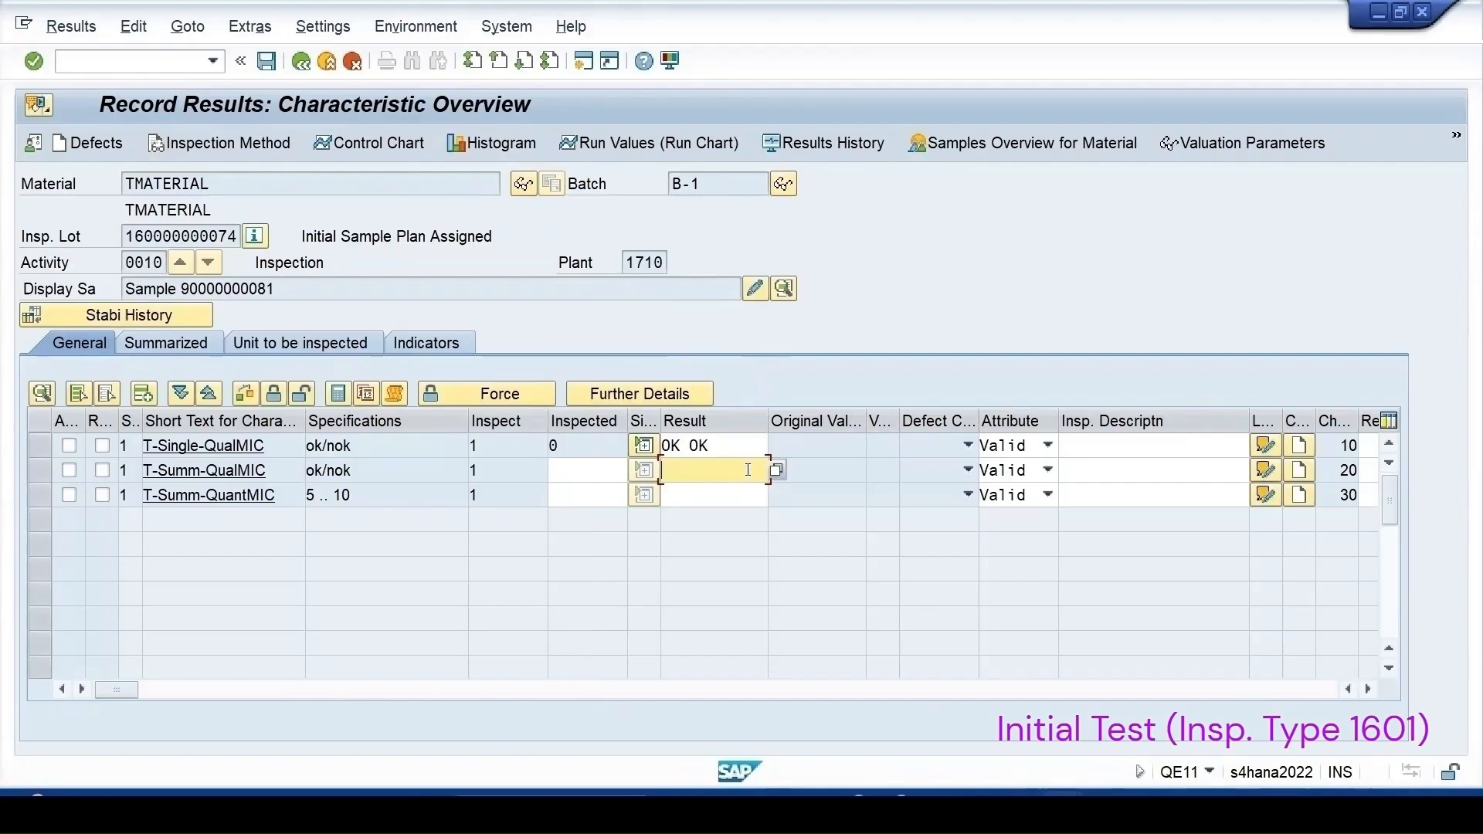
left_click(777, 469)
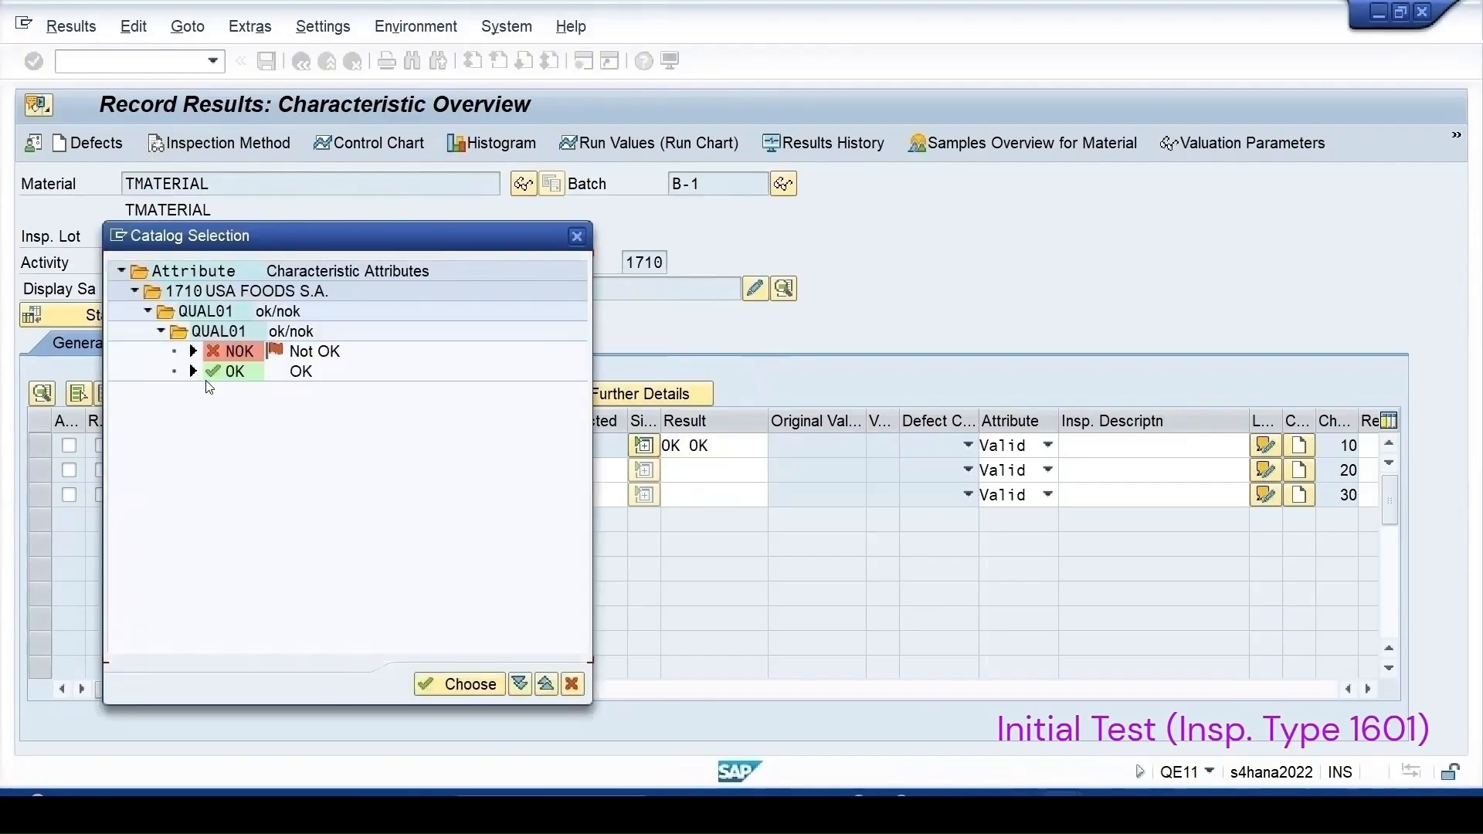
left_click(224, 373)
double_click(225, 373)
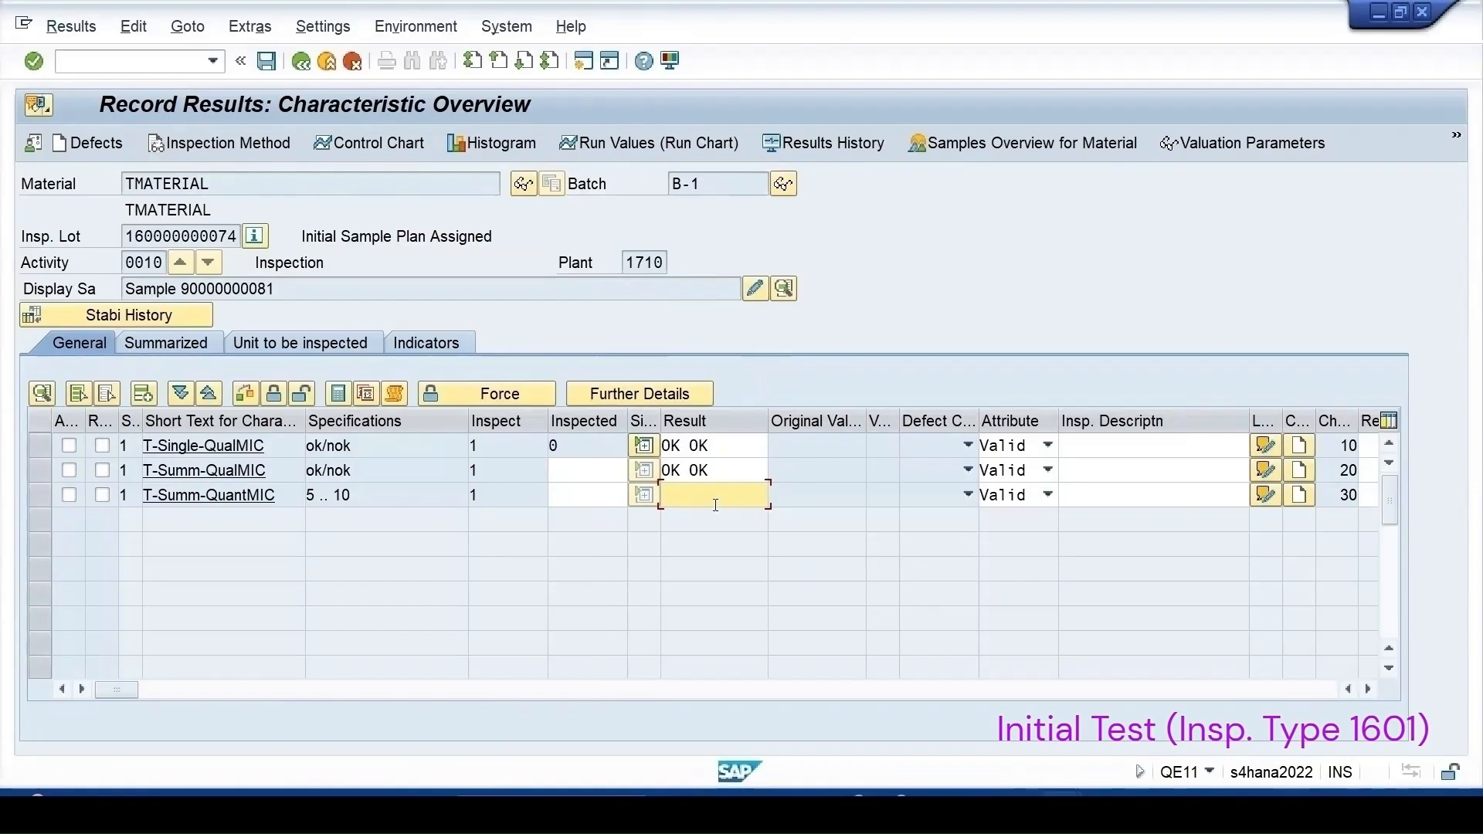
- Record the result 5 for T-Summ-QuantMIC and valuate the inspection characteristics as Accept
type("5")
key("Return")
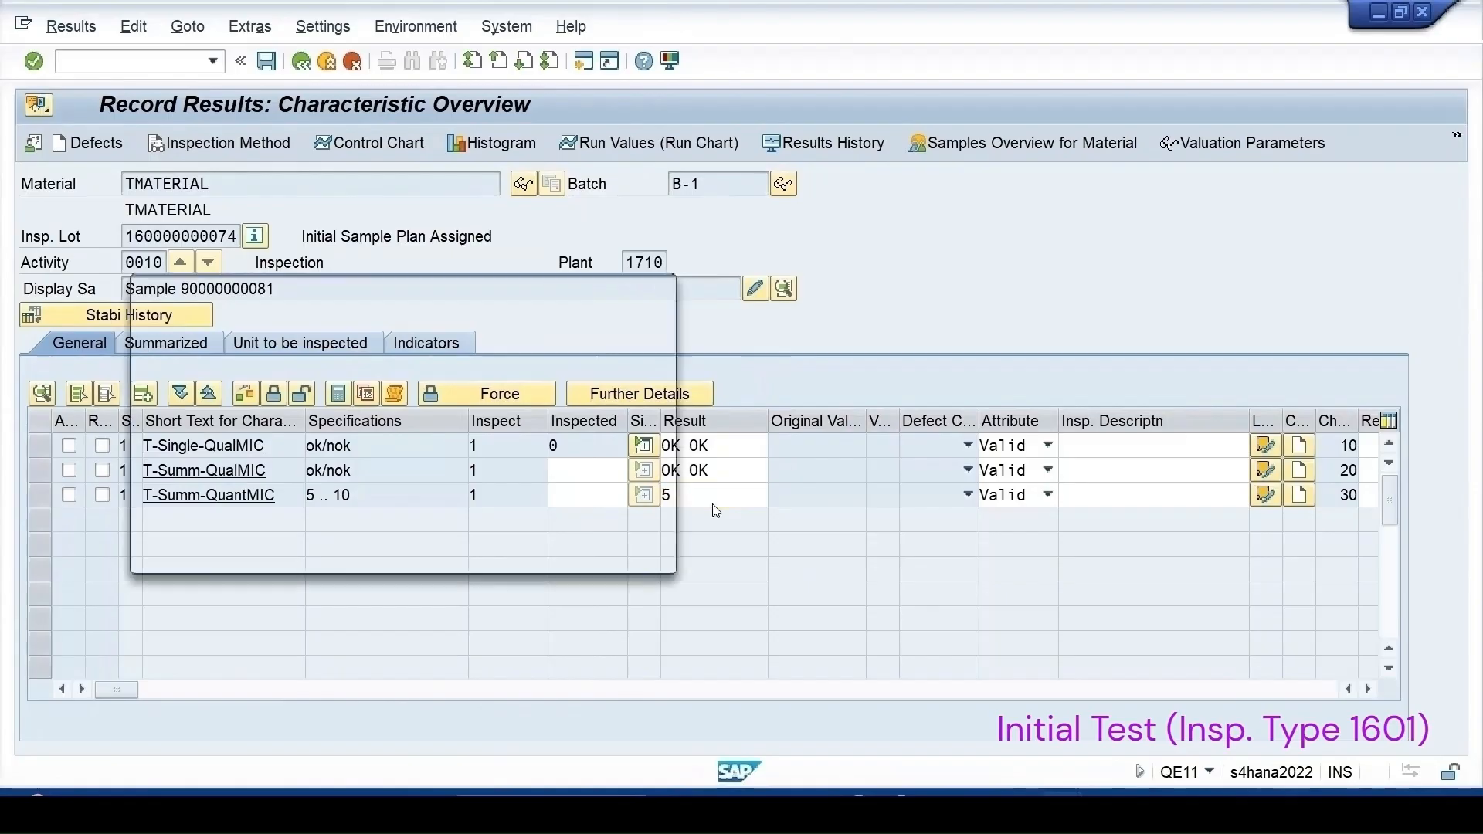
left_click(630, 552)
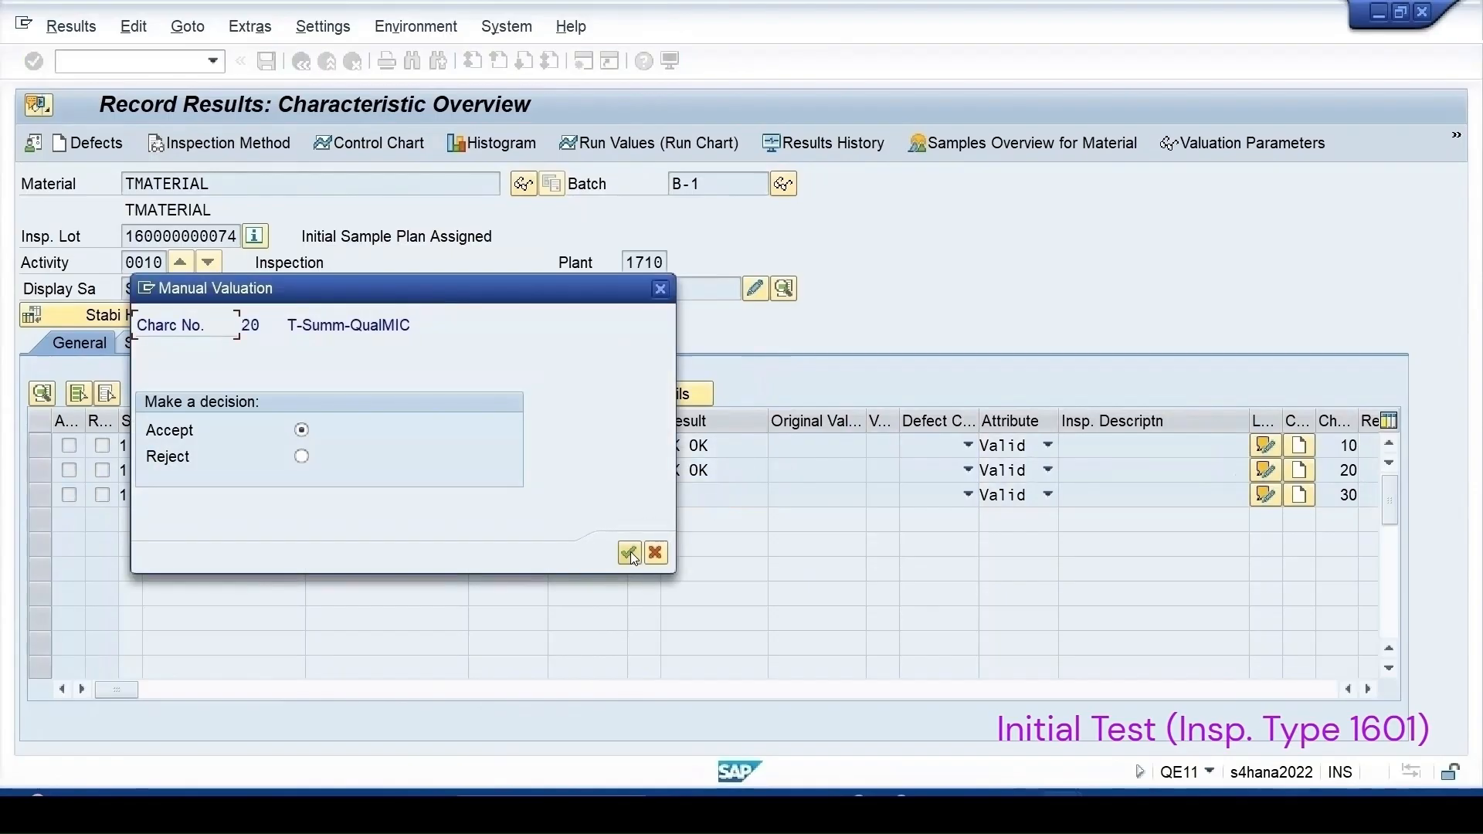
left_click(630, 552)
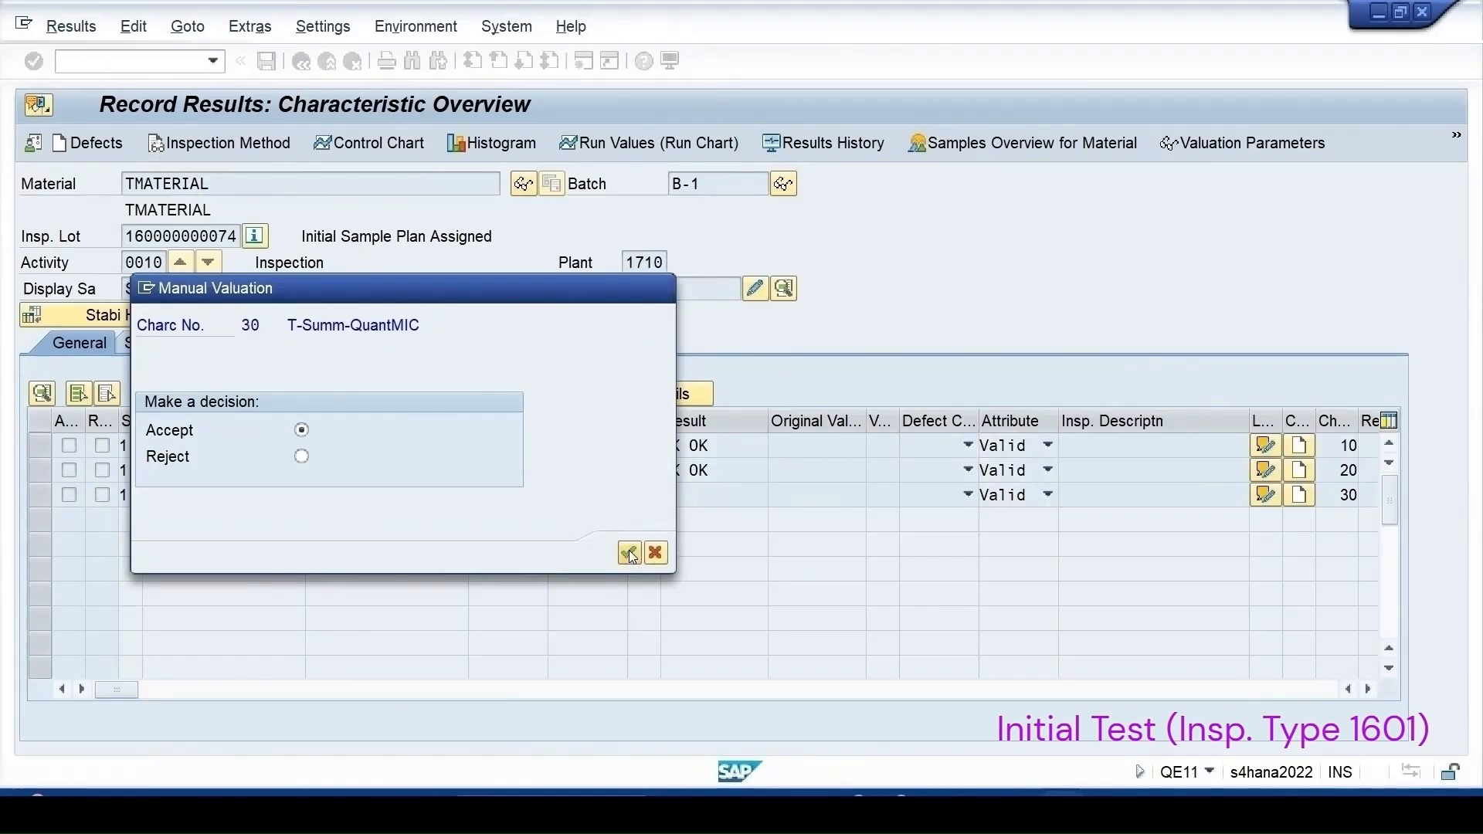
left_click(630, 552)
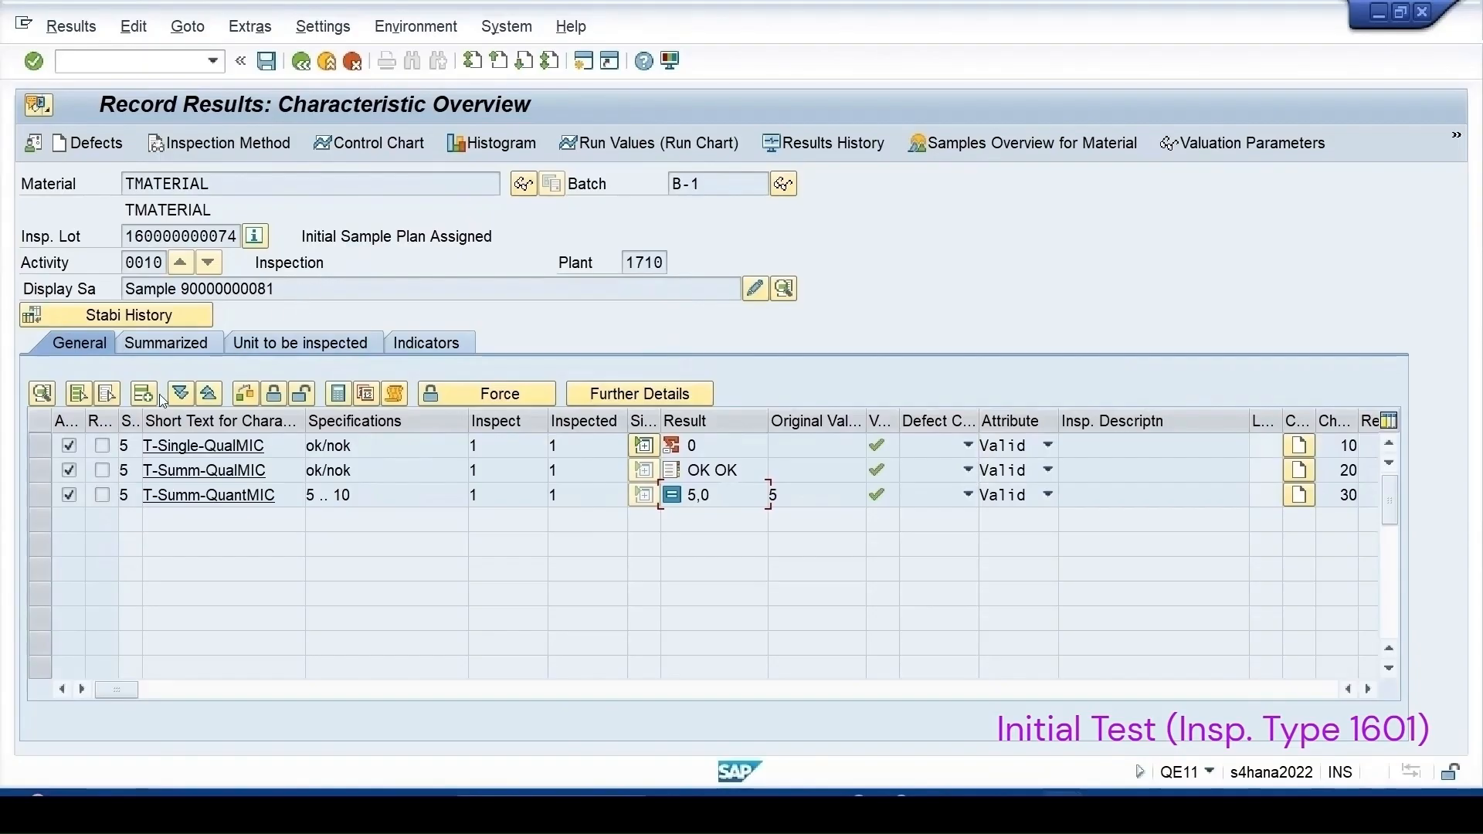
- Save the results with the inspection point valuation Accepted and refresh the inspection lot worklist
left_click(267, 63)
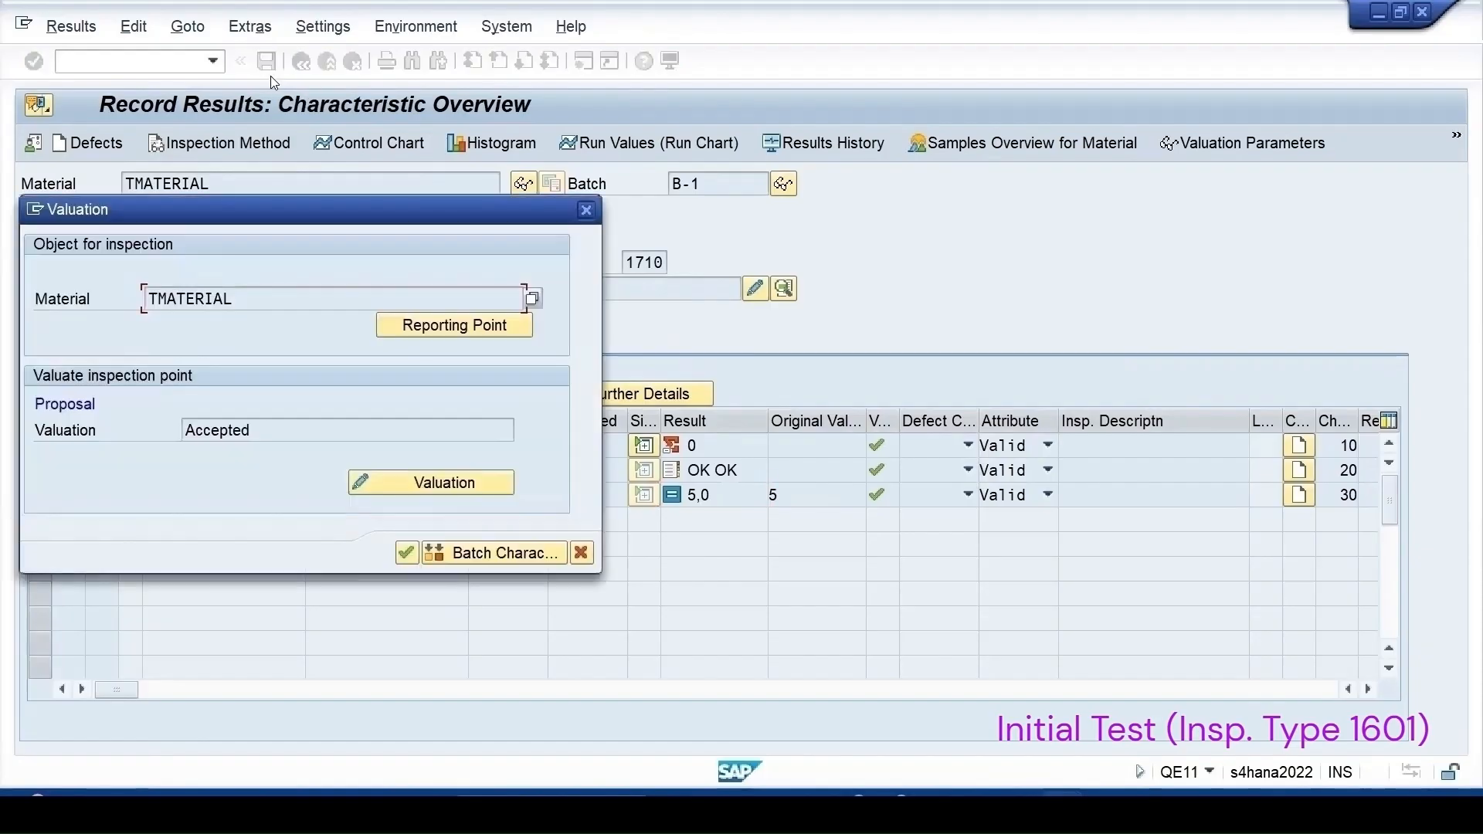
left_click(407, 553)
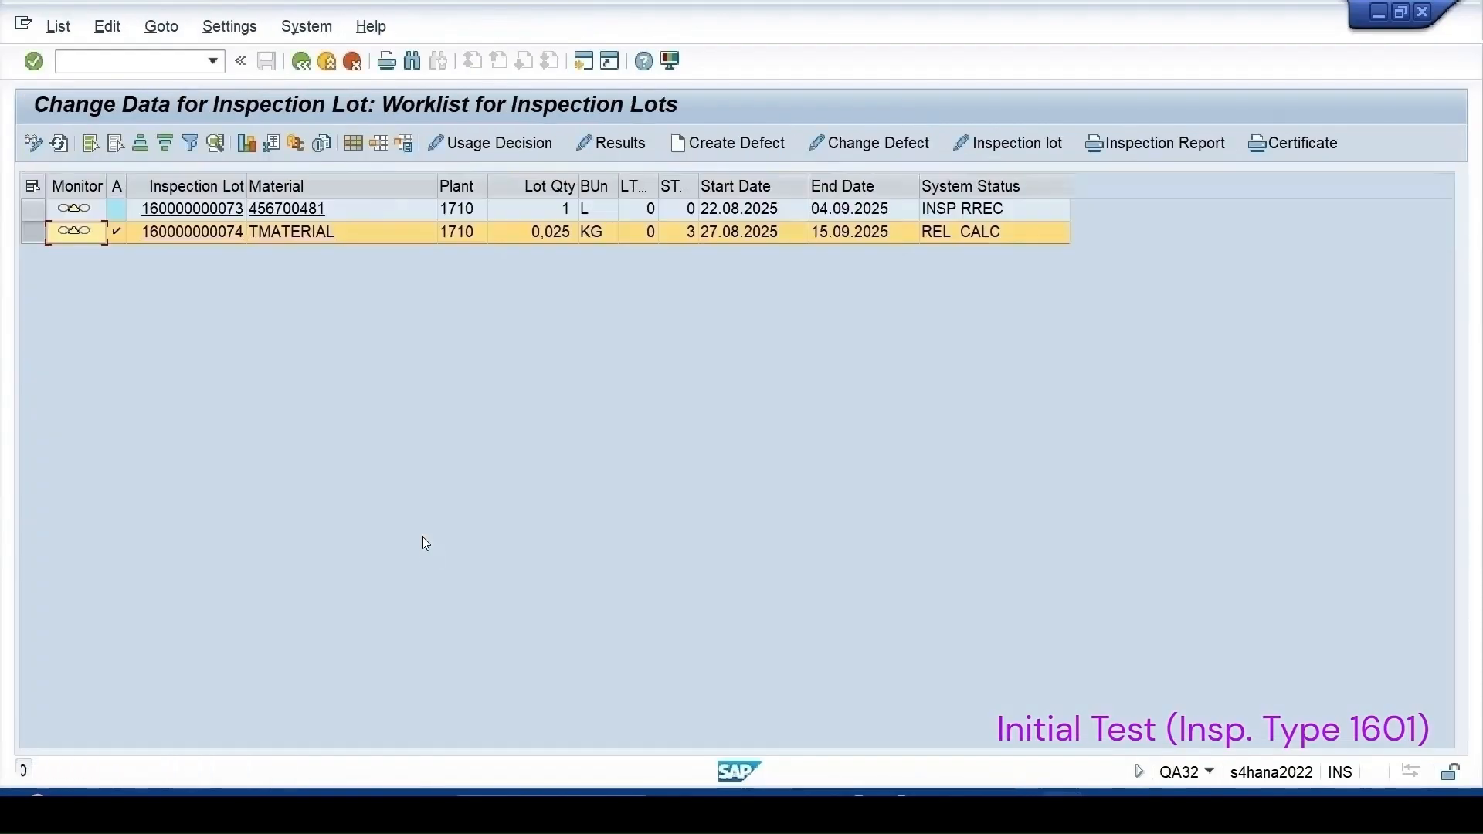
left_click(59, 143)
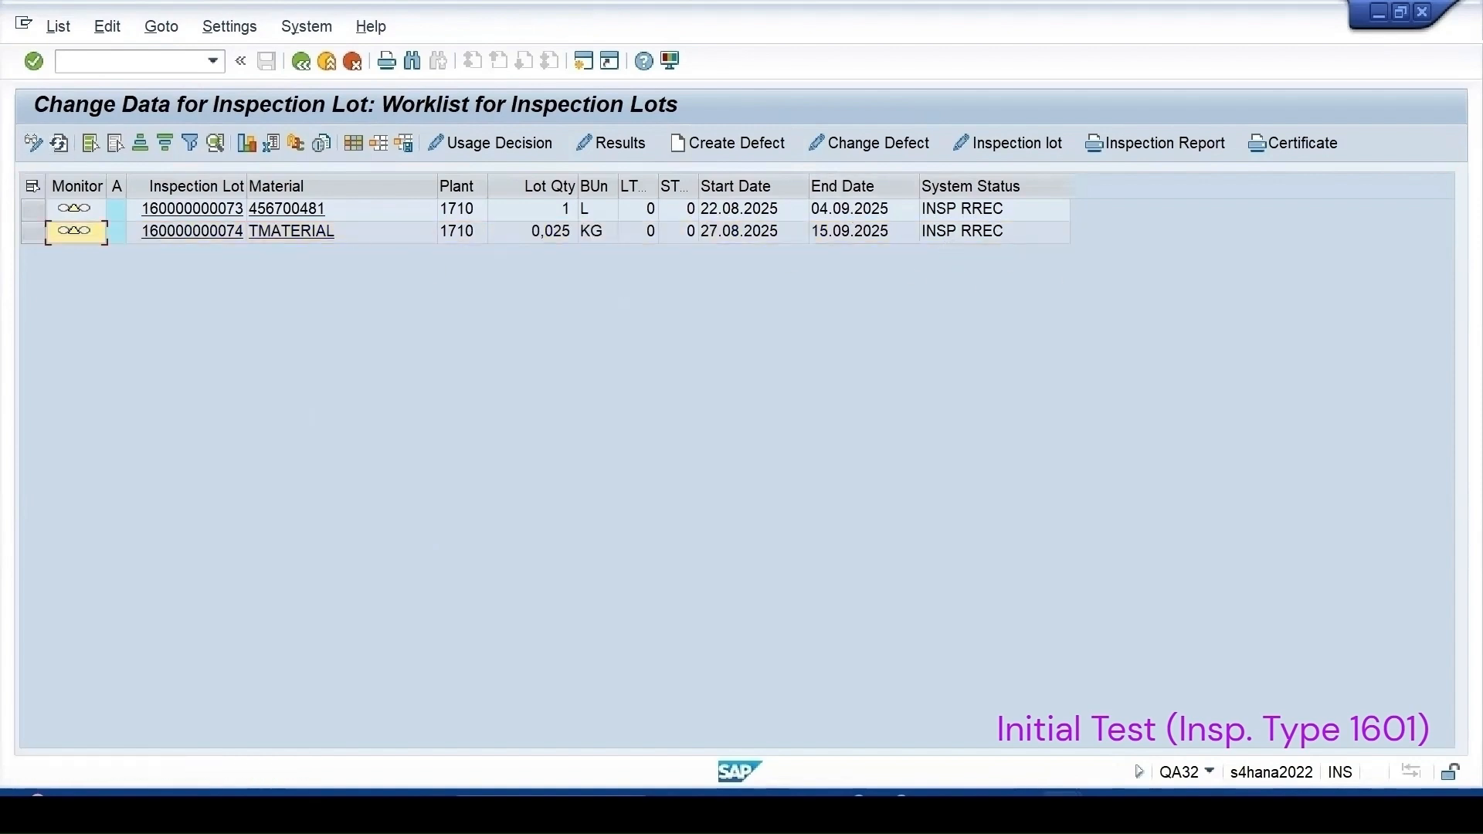
- Open the usage decision for the TMATERIAL inspection lot and try to display its stability history
left_click(31, 232)
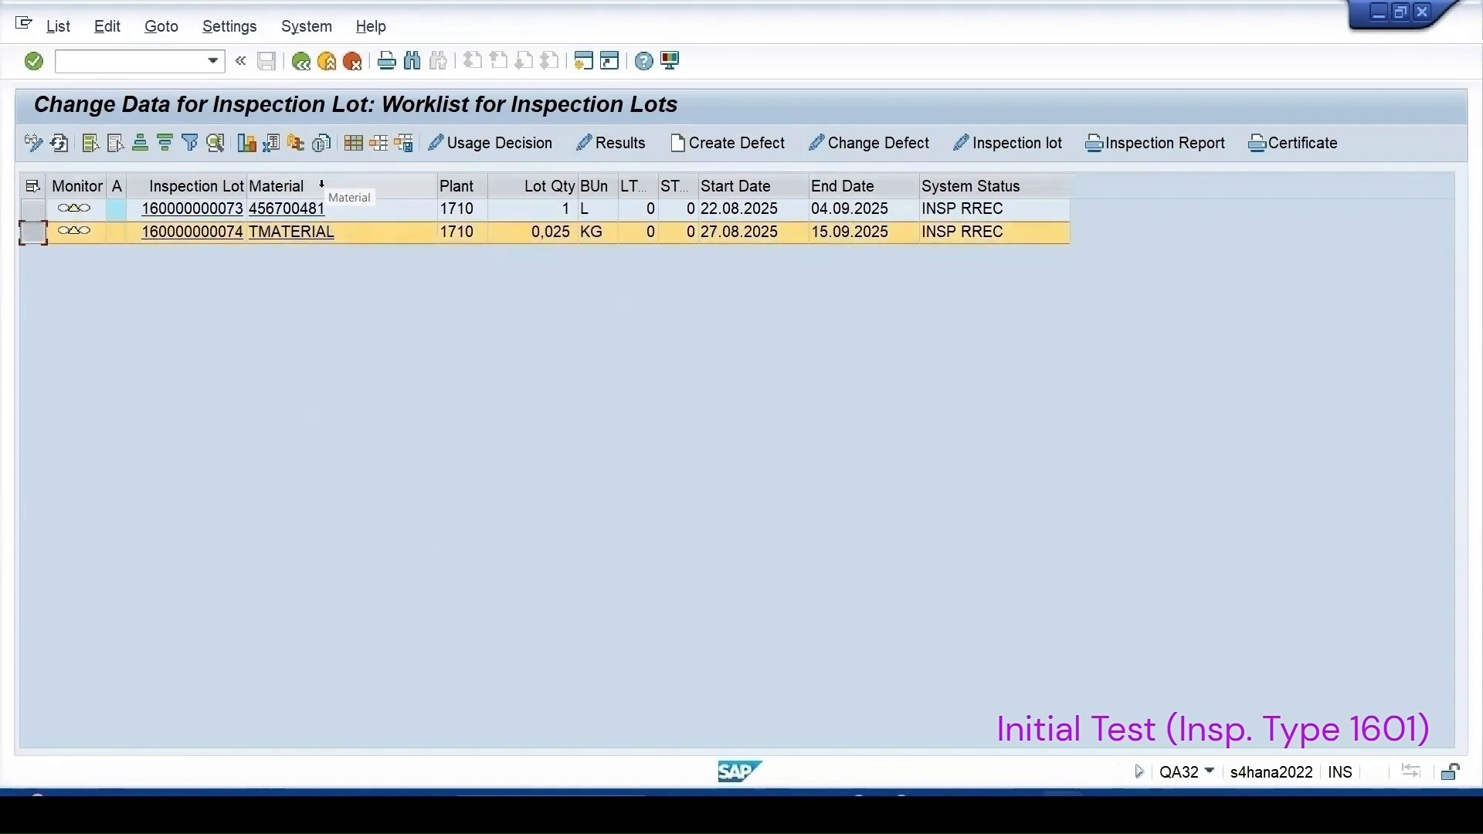
left_click(505, 143)
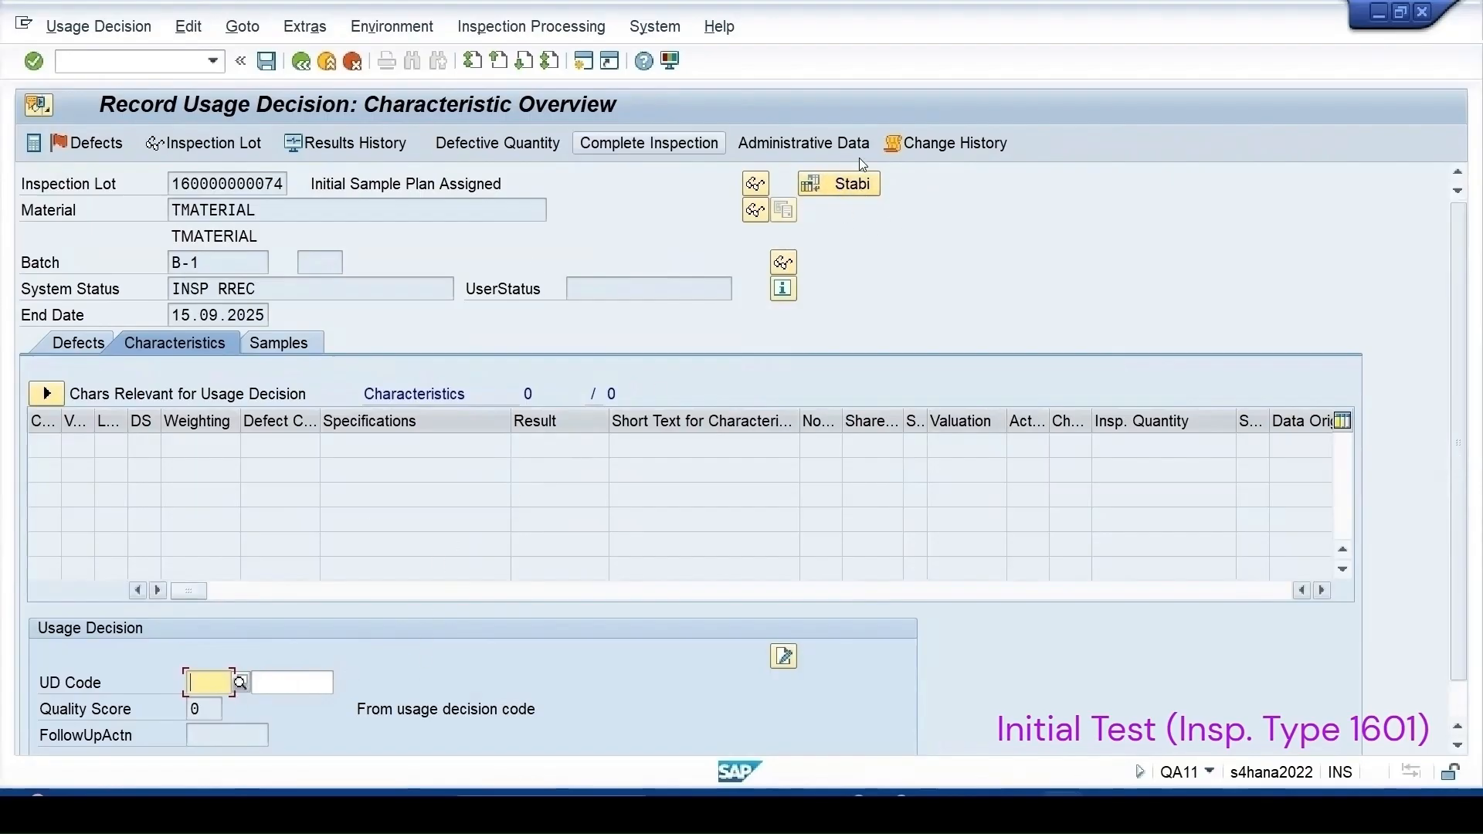
left_click(840, 187)
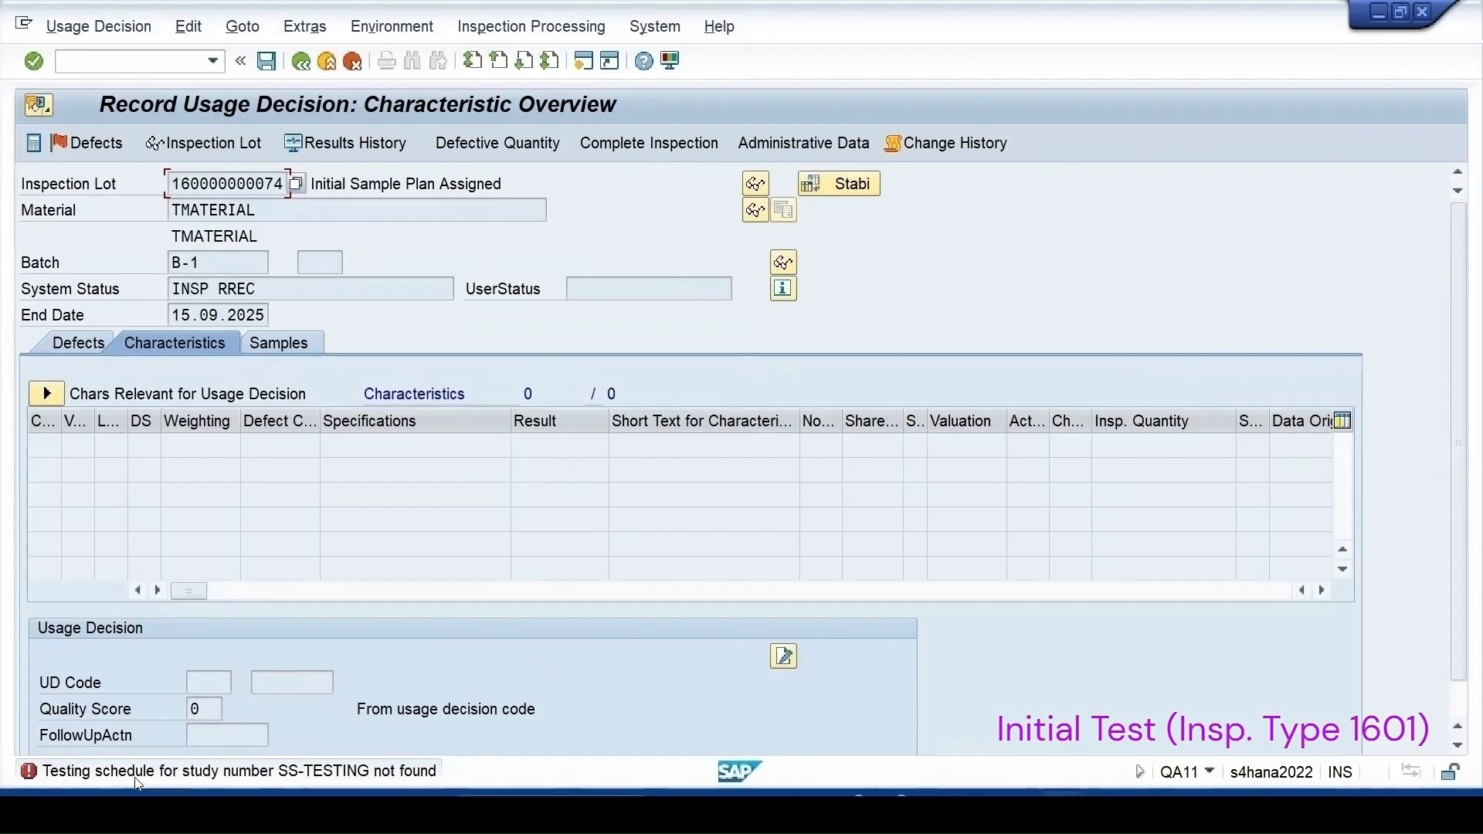
- Save the usage decision 0010 "Complete IT: Study Will Be Executed" for the TMATERIAL inspection lot and refresh the worklist
left_click(192, 678)
left_click(241, 682)
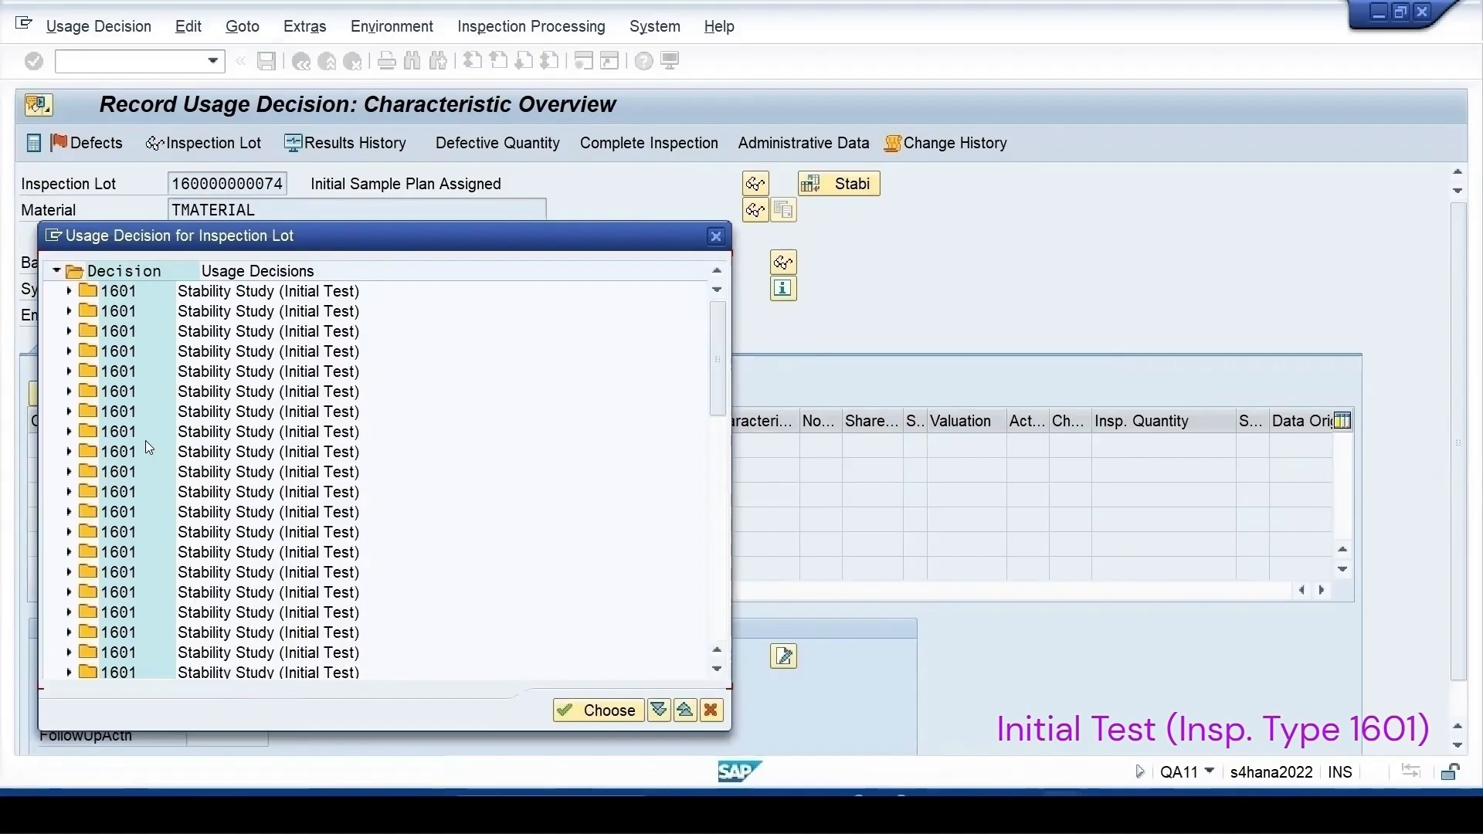
left_click(70, 291)
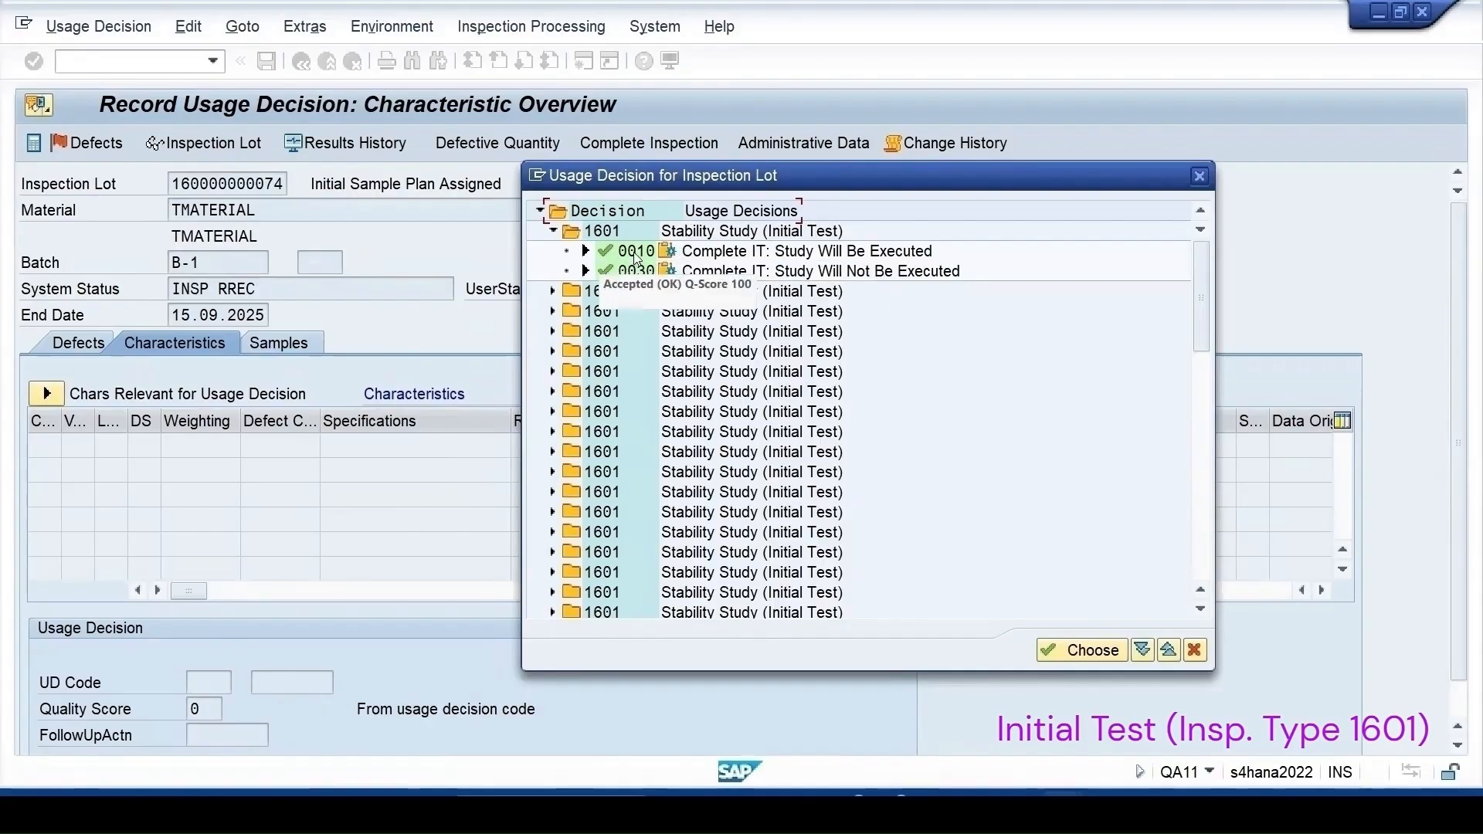
double_click(636, 253)
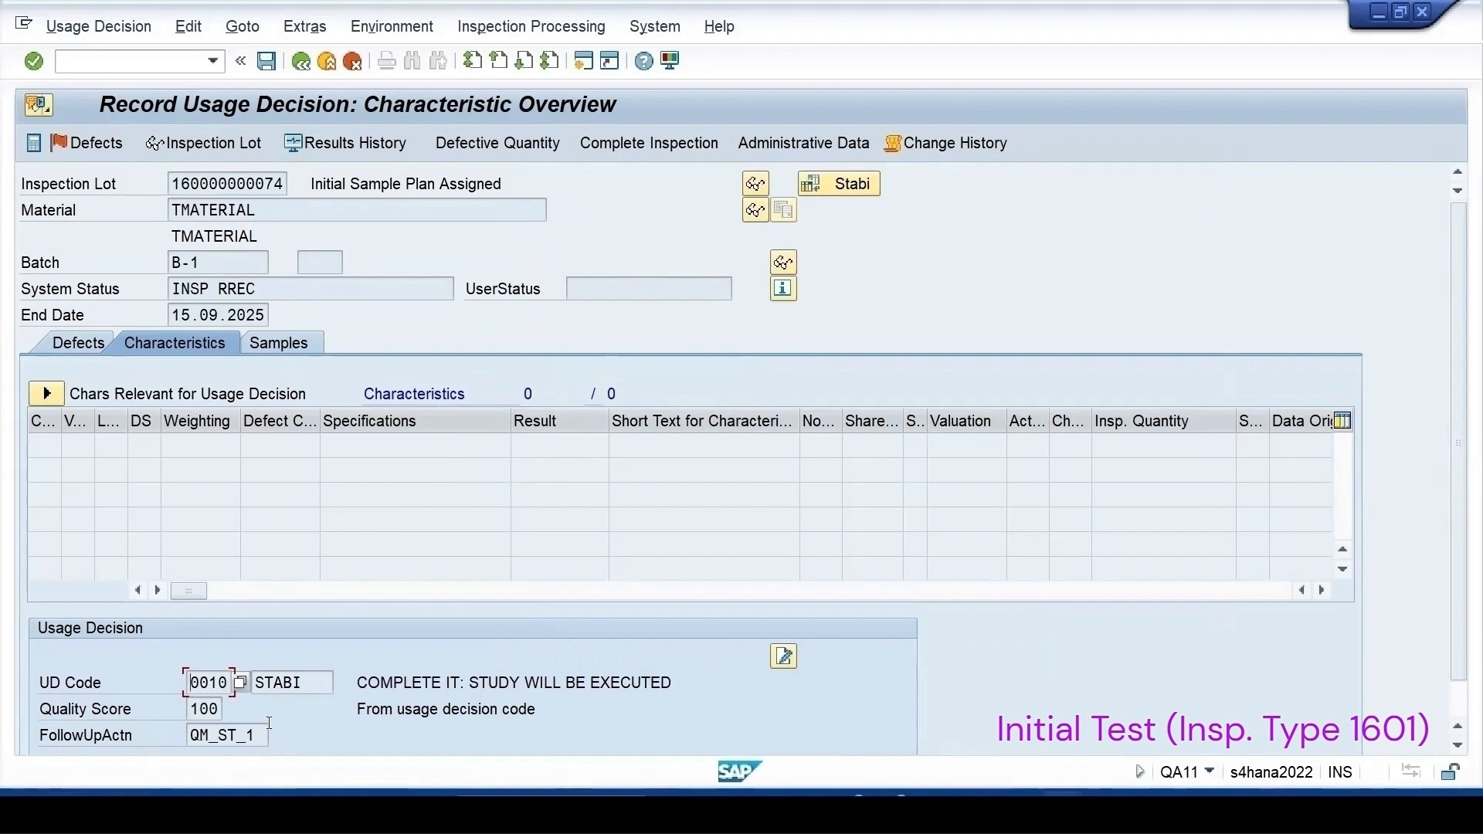
key("Return")
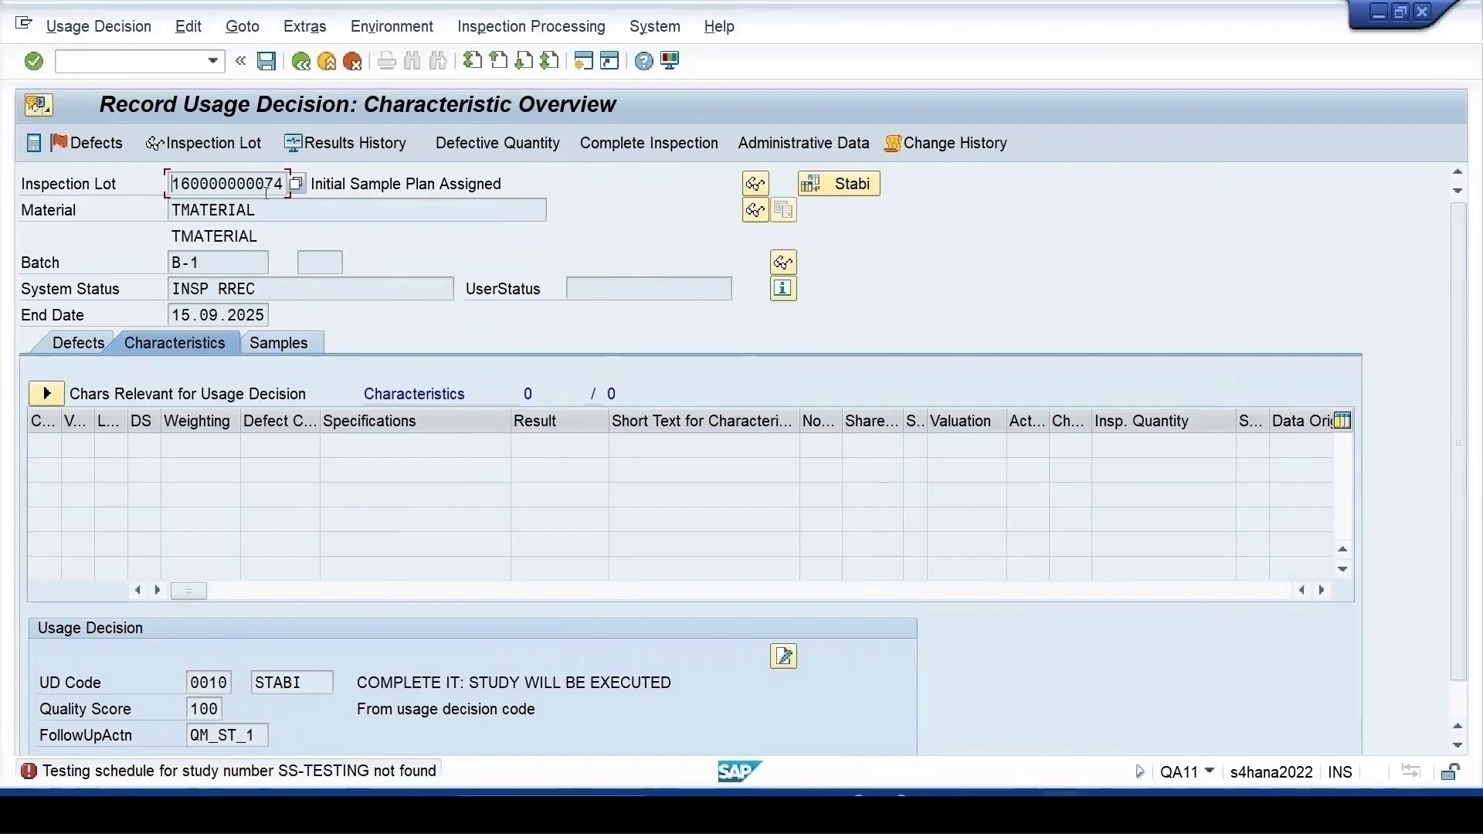
left_click(267, 61)
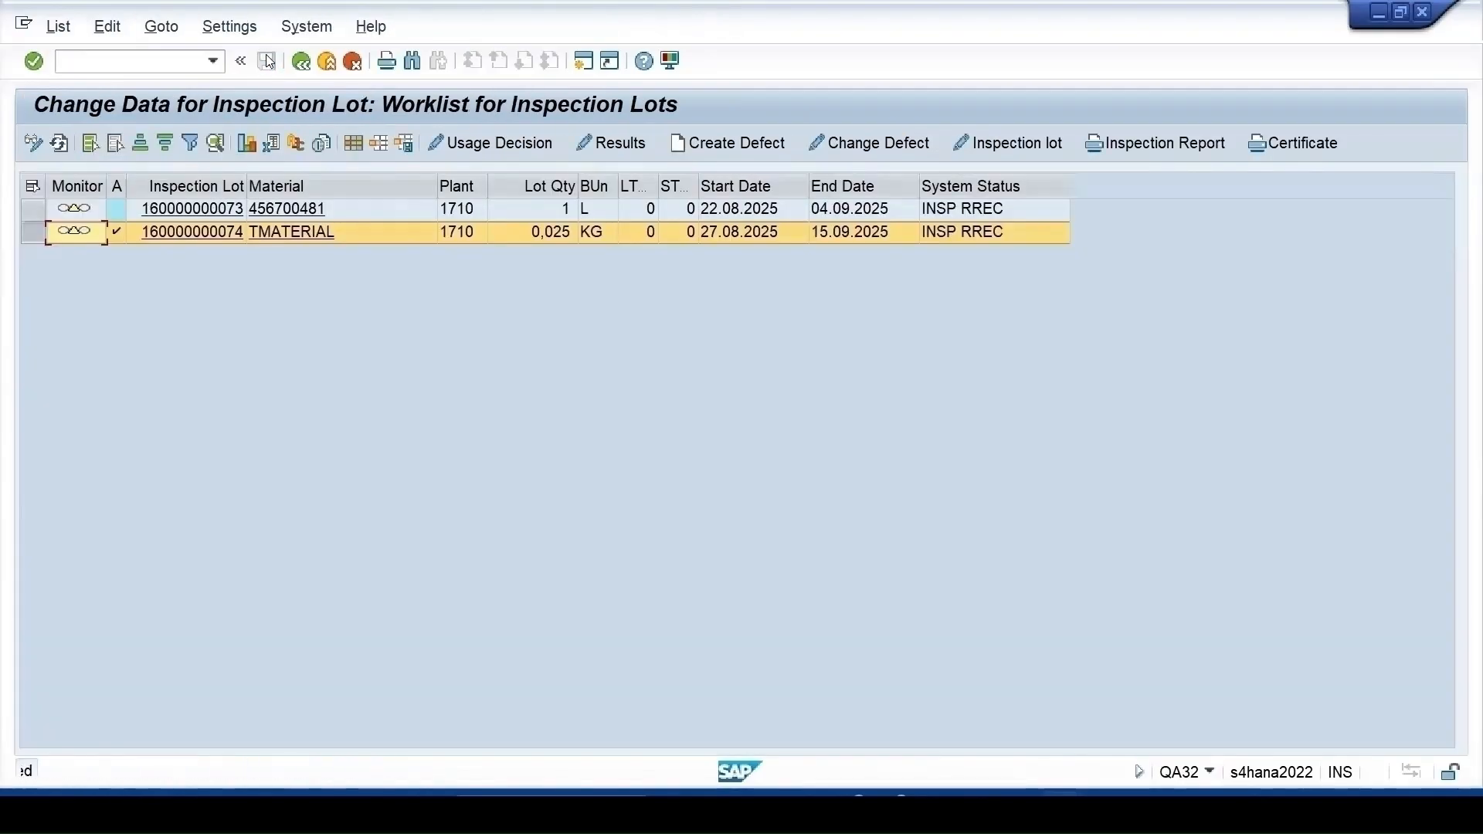
left_click(58, 143)
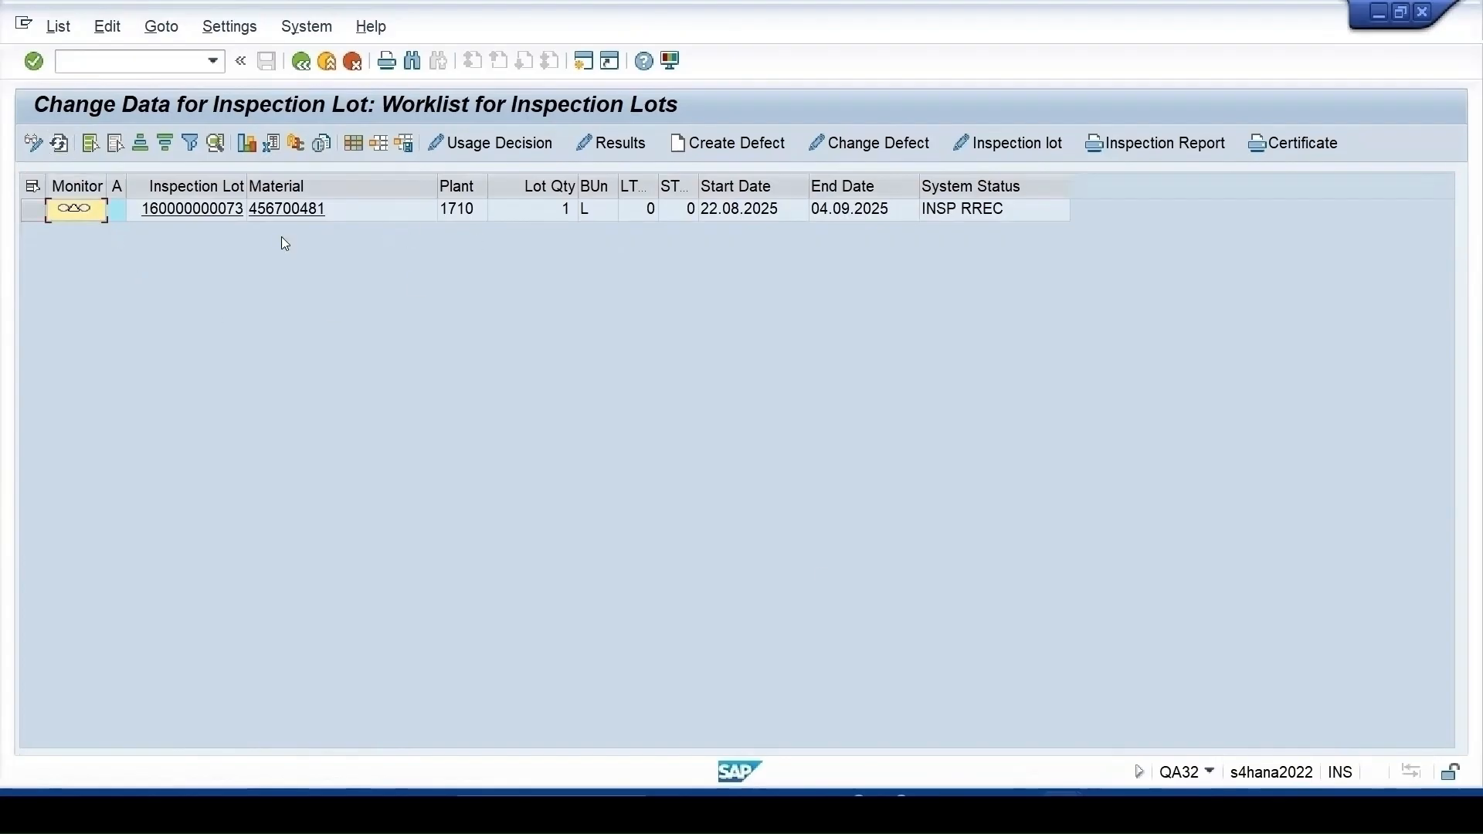
- Open notification SS-TESTING for change with transaction QM02 in a new session
left_click(593, 72)
type("q")
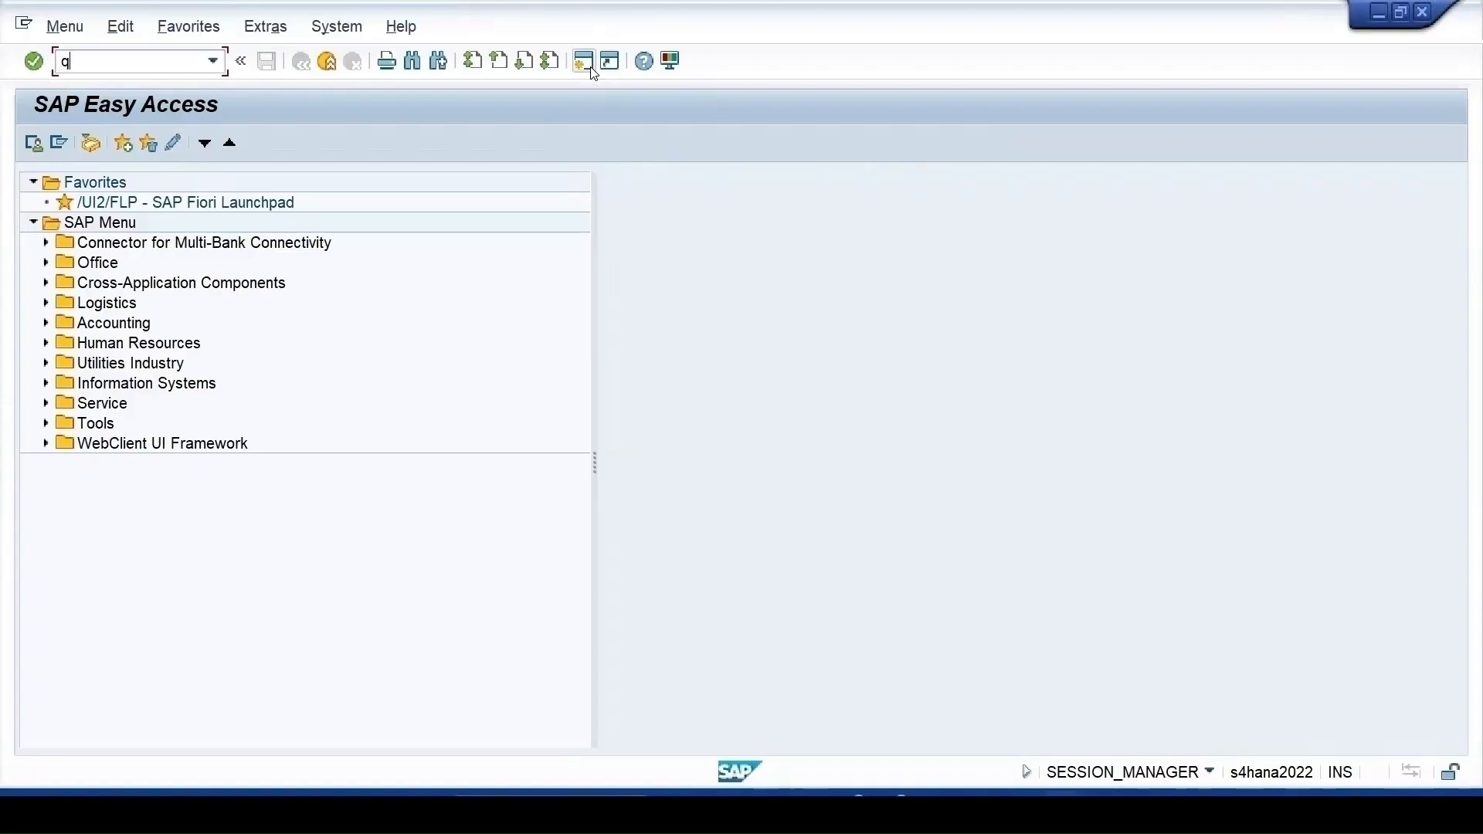
type("m02")
key("Return")
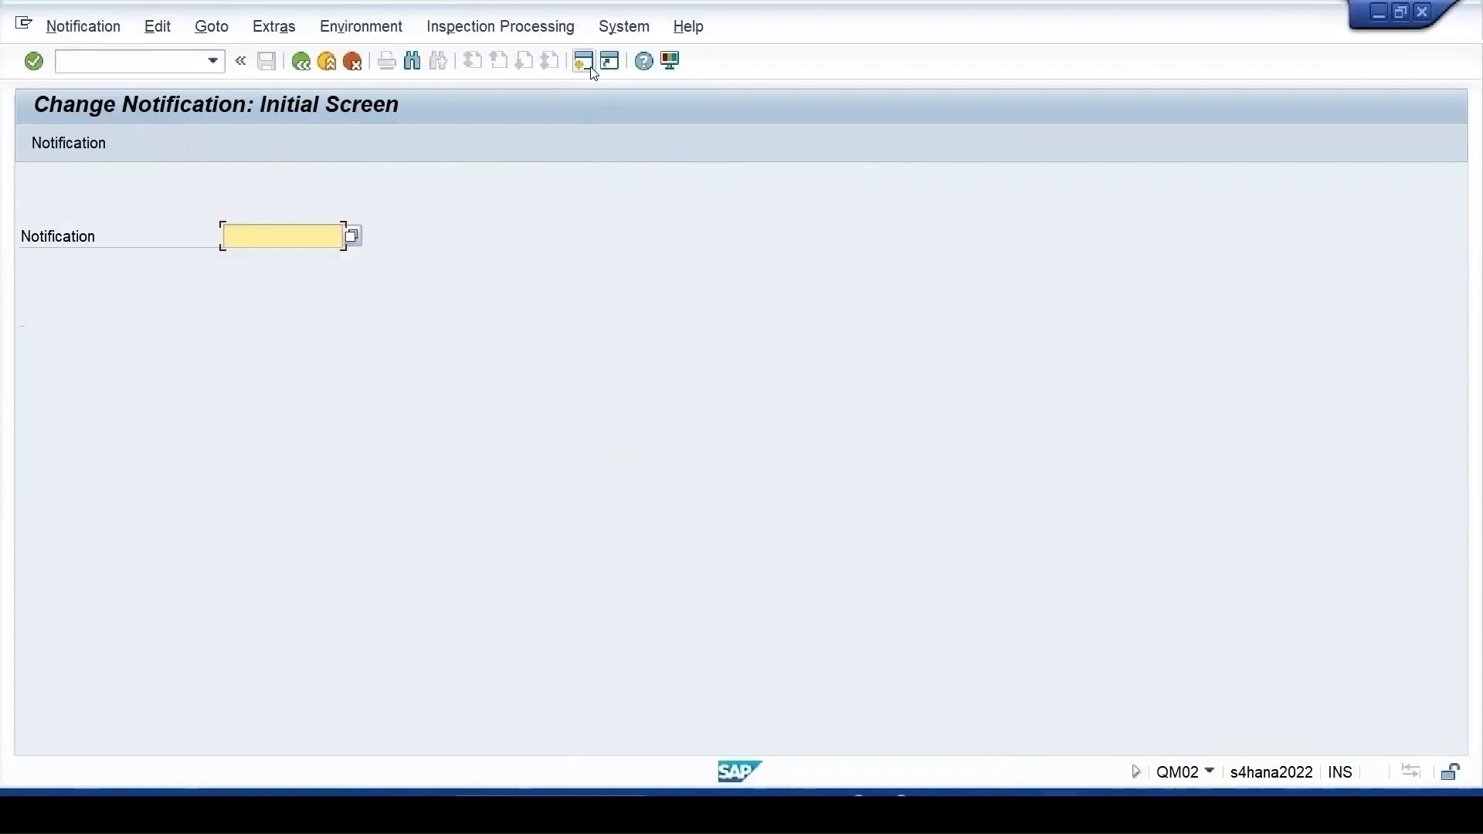
type("ss")
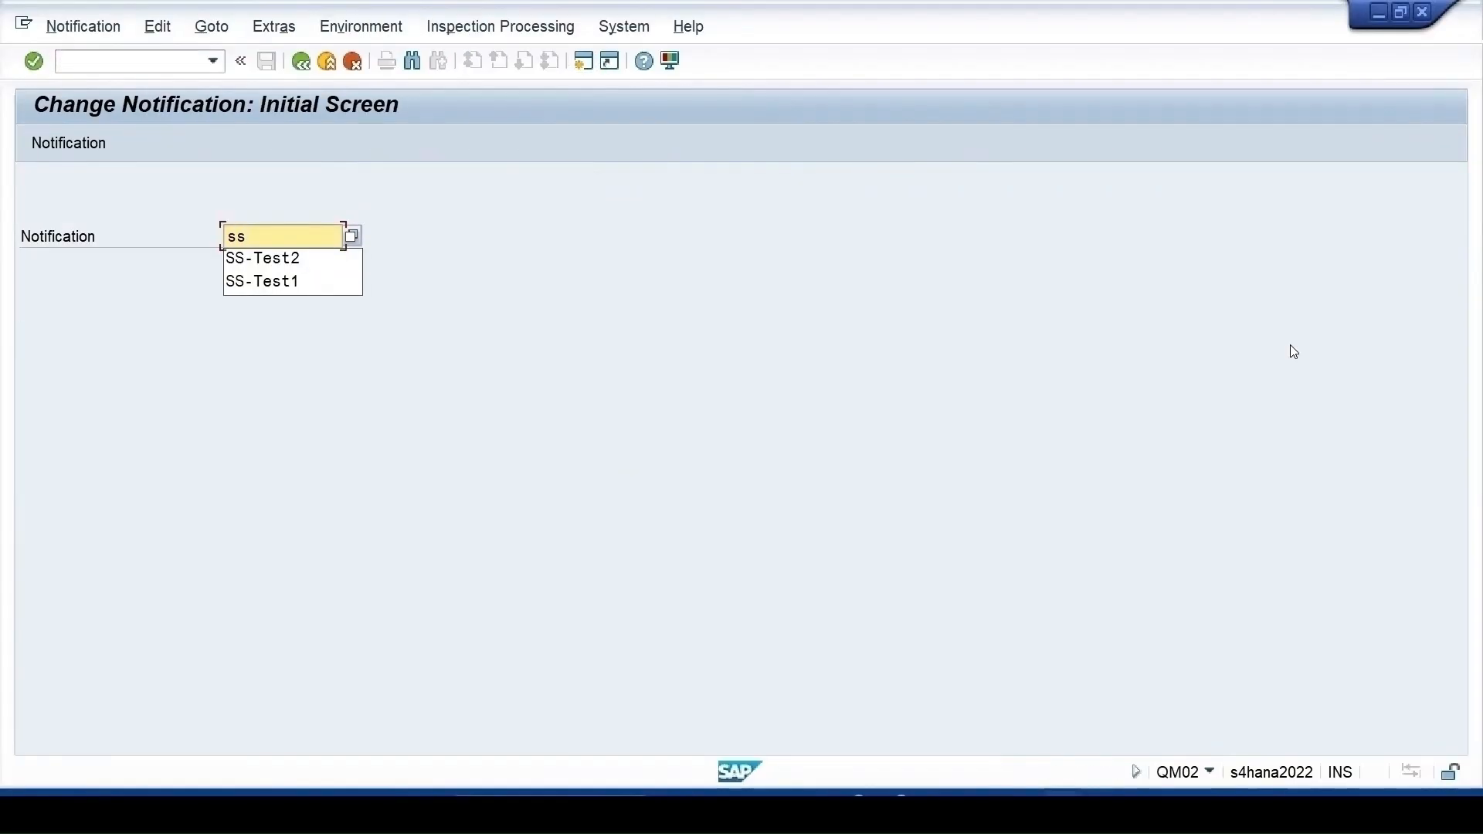
type("-testing")
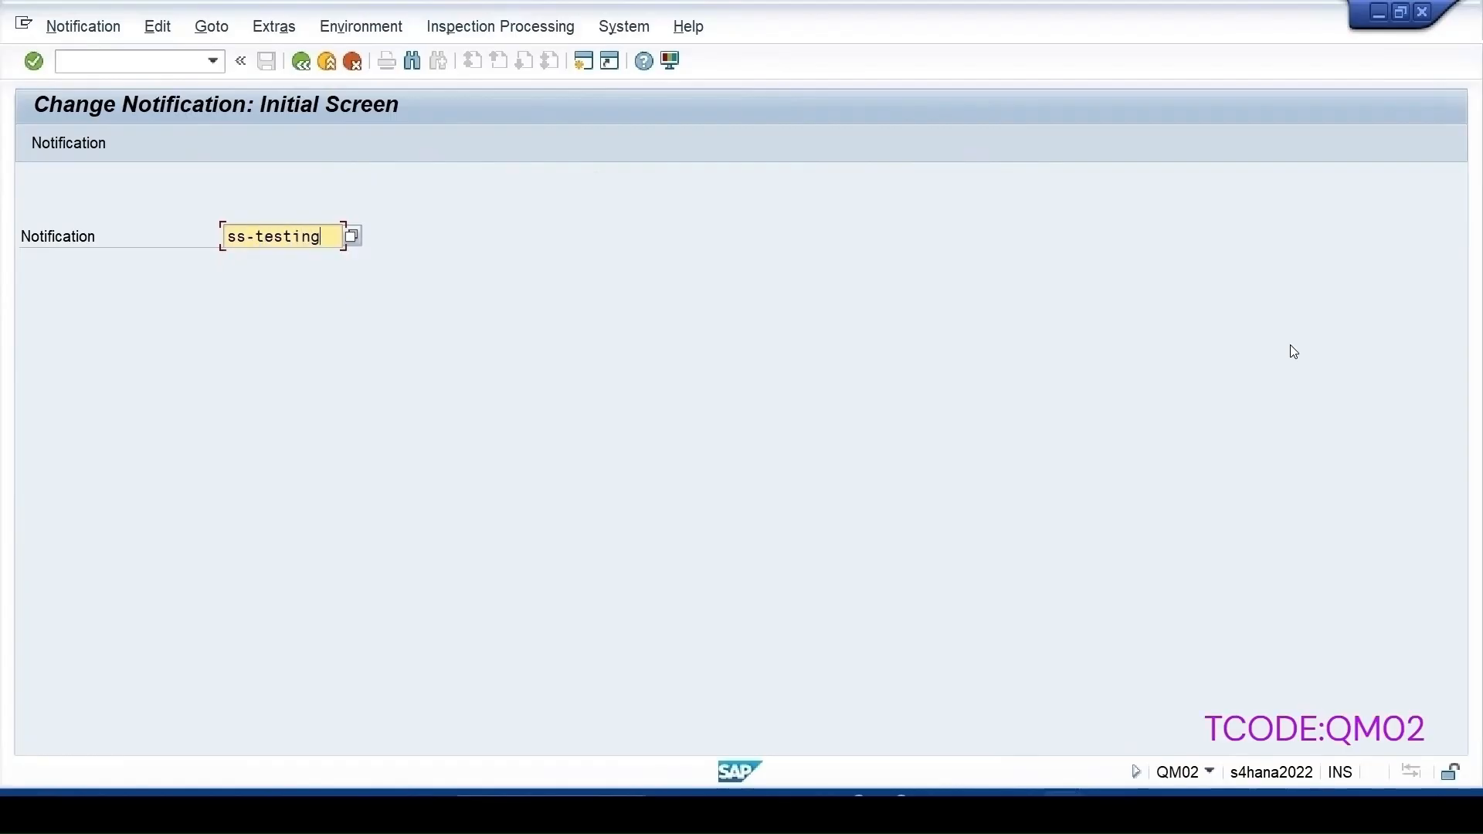
key("Return")
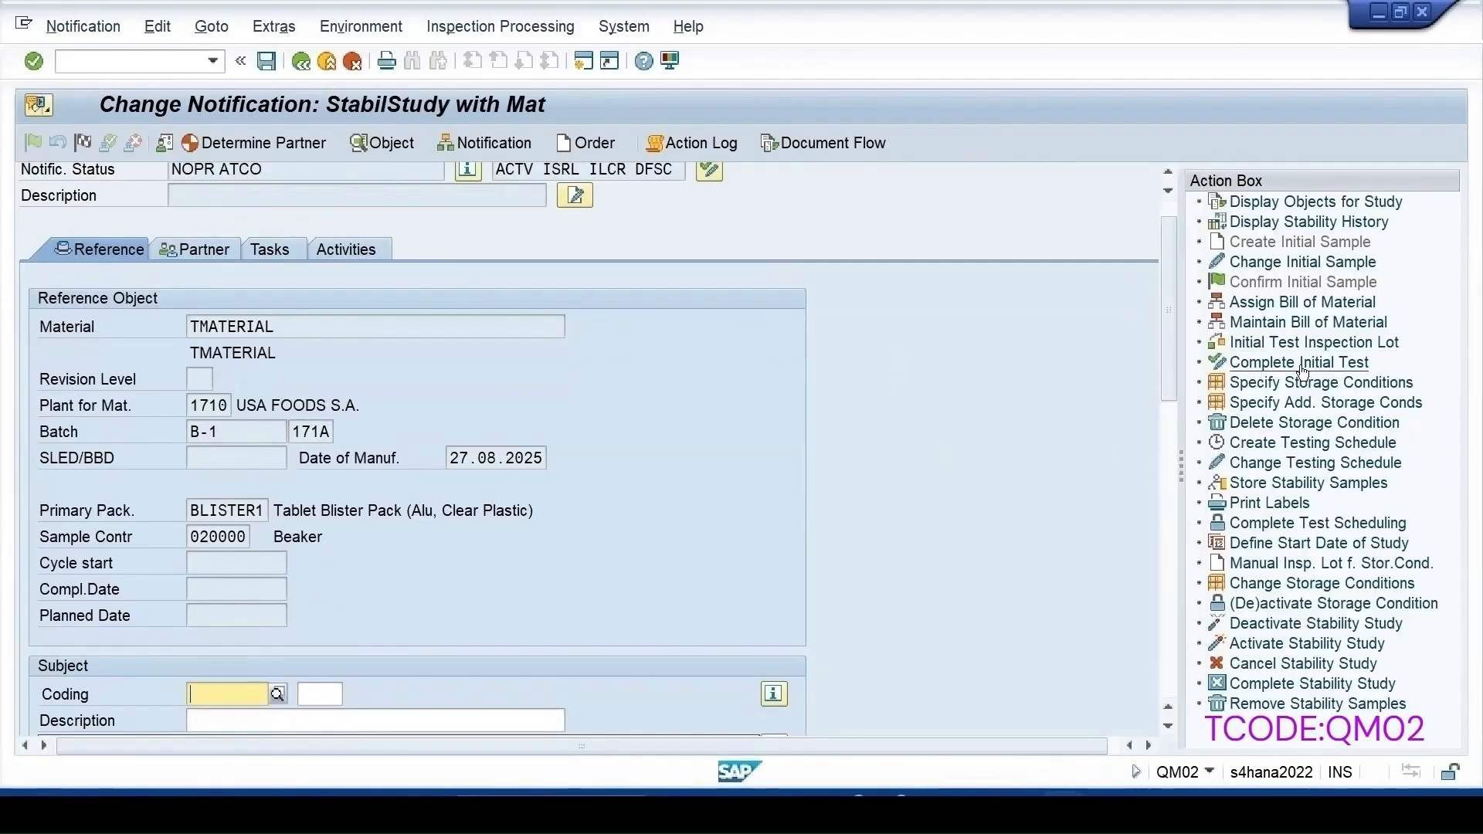
- Complete the initial test of the study and try to create an initial test inspection lot again
left_click(1252, 371)
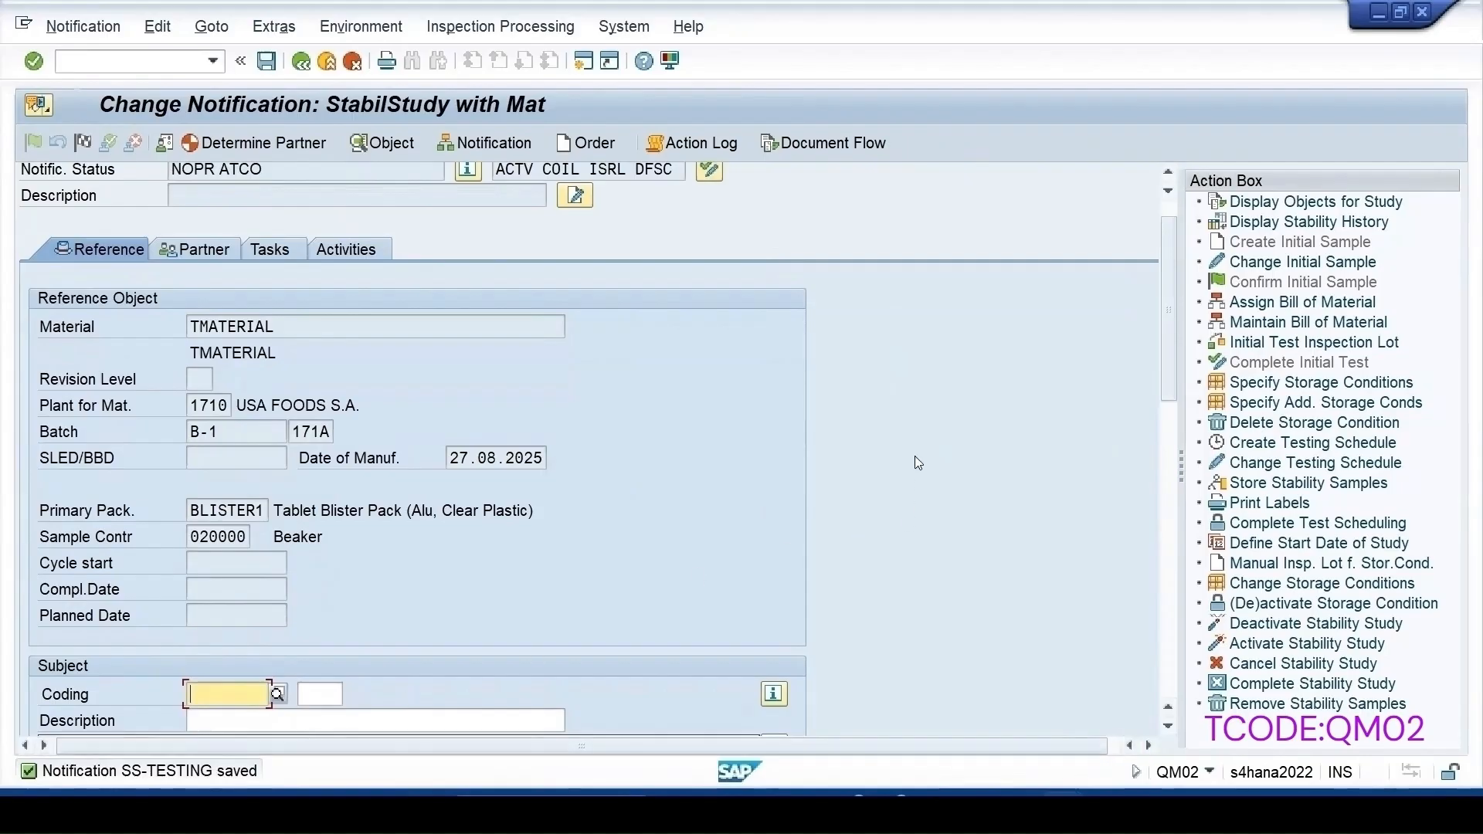
left_click(1279, 388)
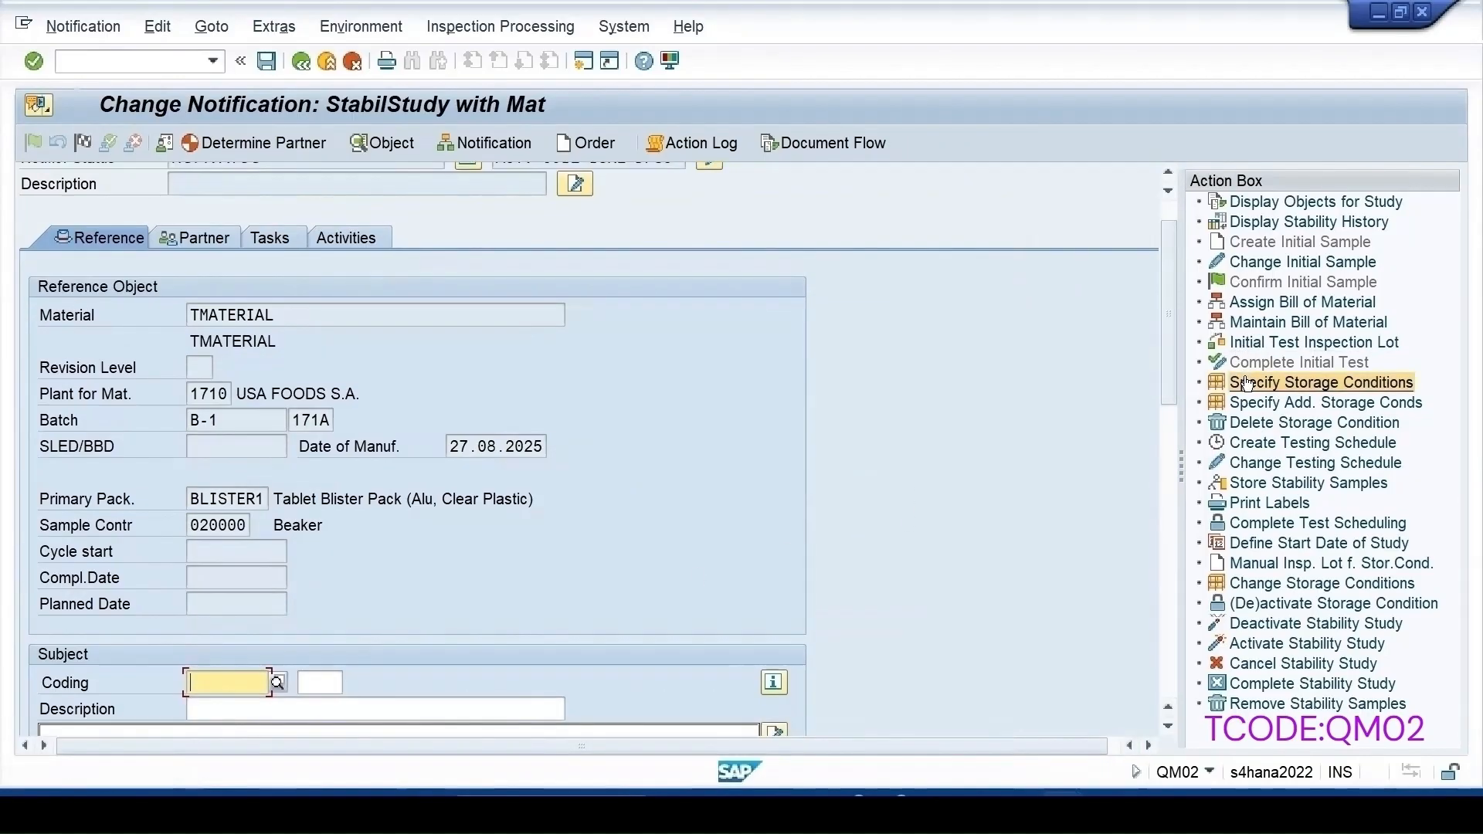
left_click(1272, 346)
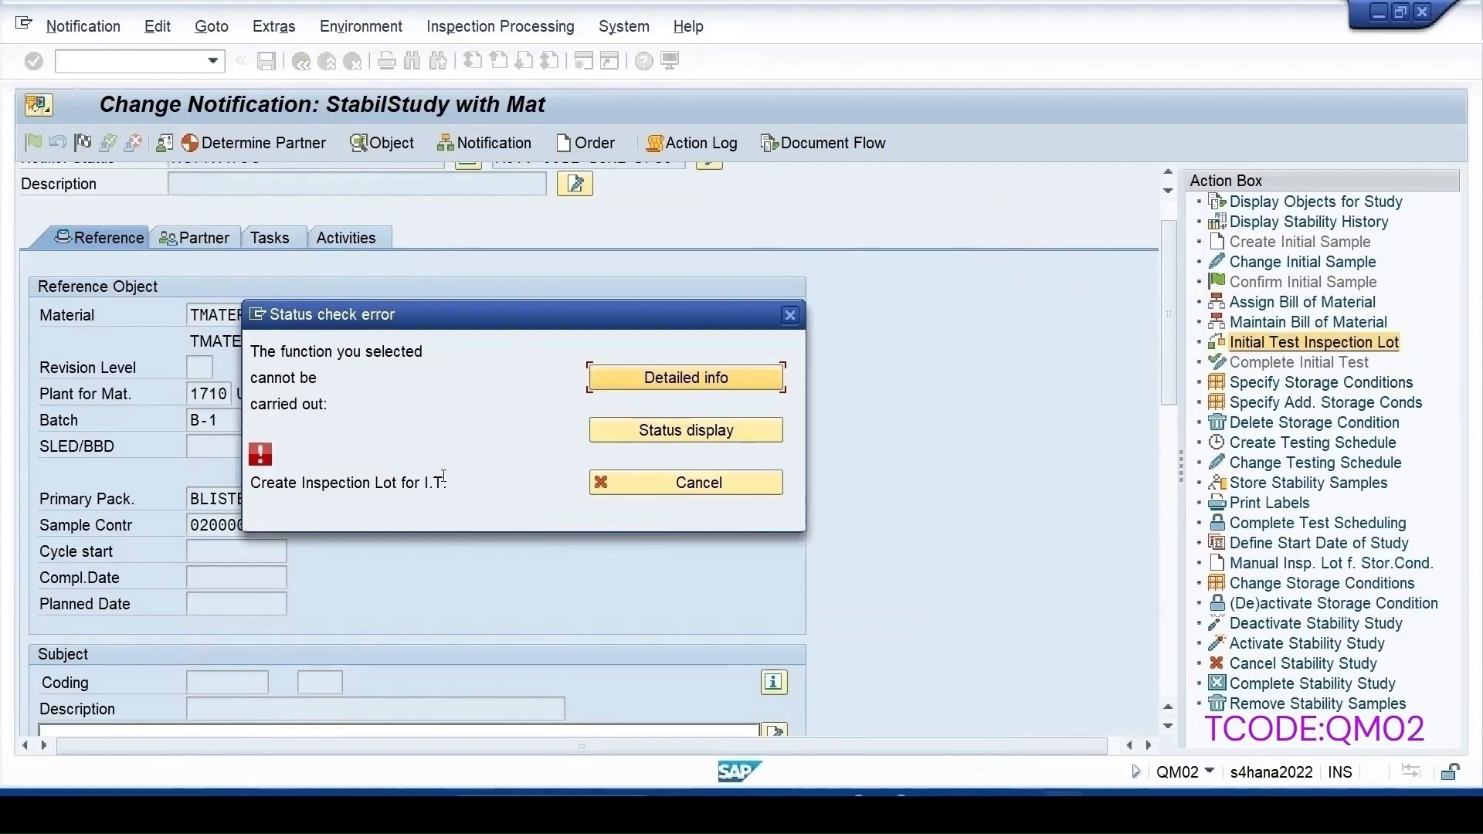
left_click(789, 314)
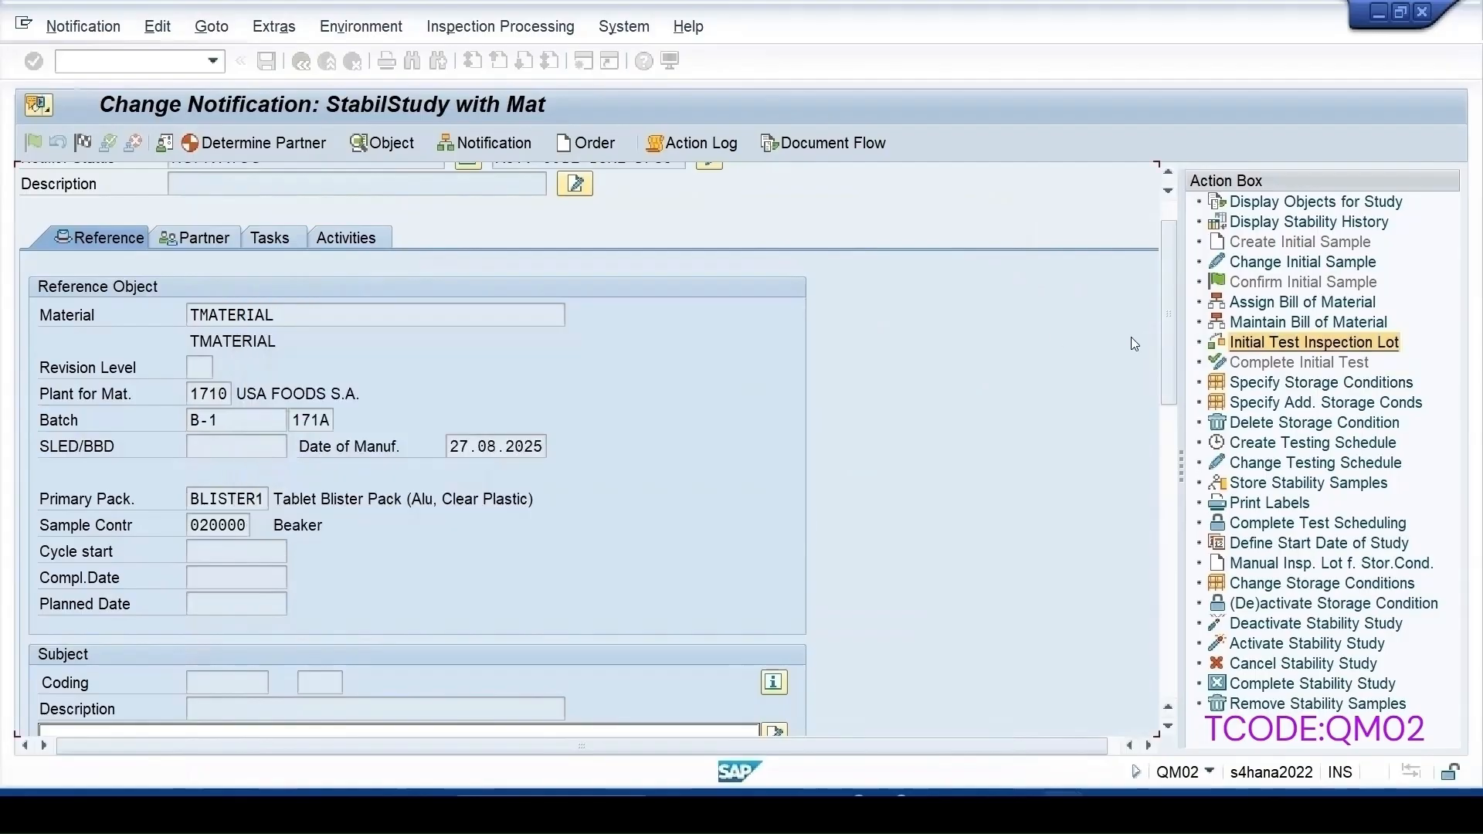
- Specify a sample quantity of 4 G for each of the storage conditions 00000001 to 00000006
left_click(1267, 386)
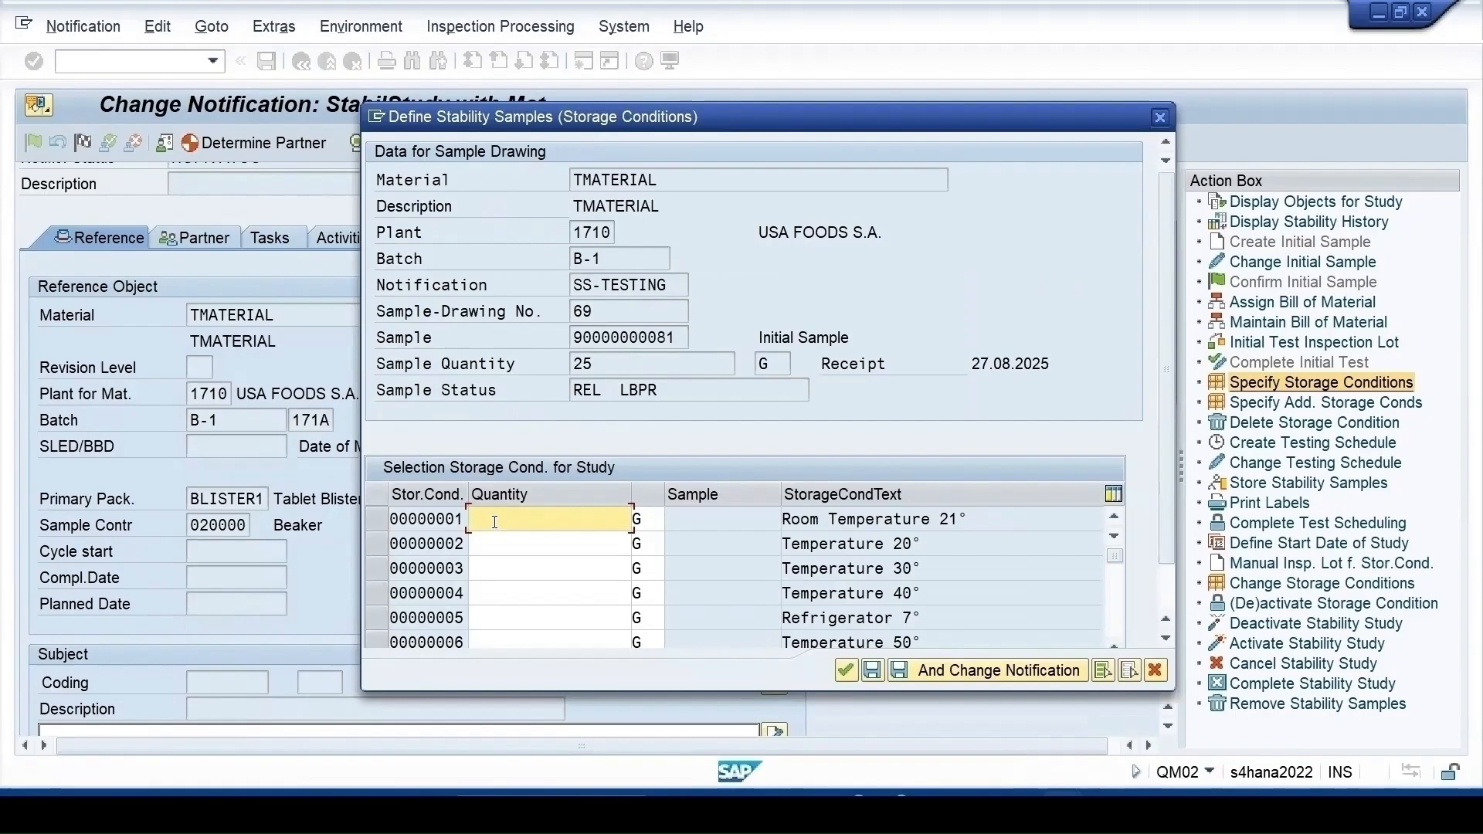
type("4")
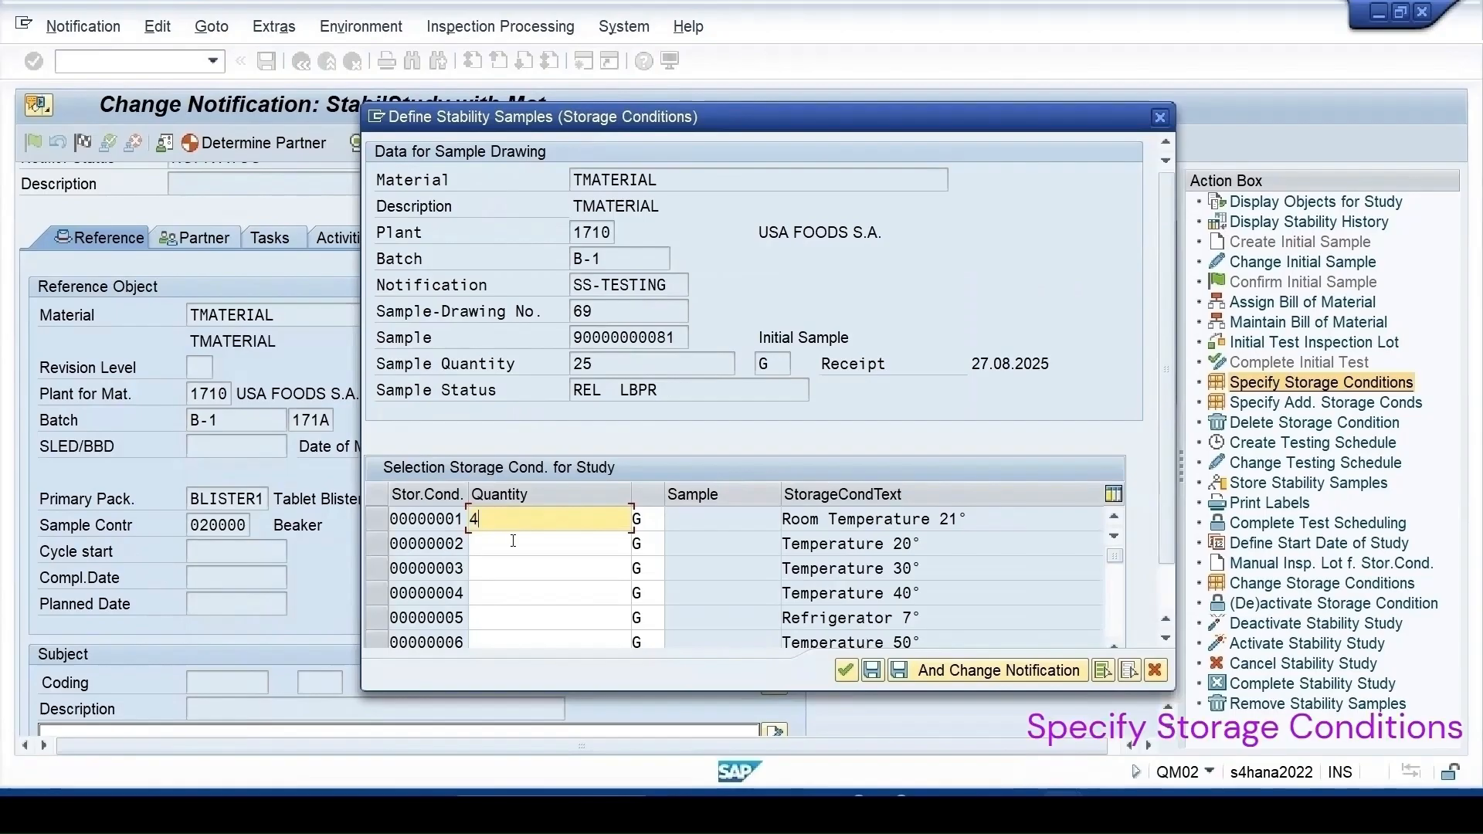
left_click(511, 543)
type("4")
left_click(511, 568)
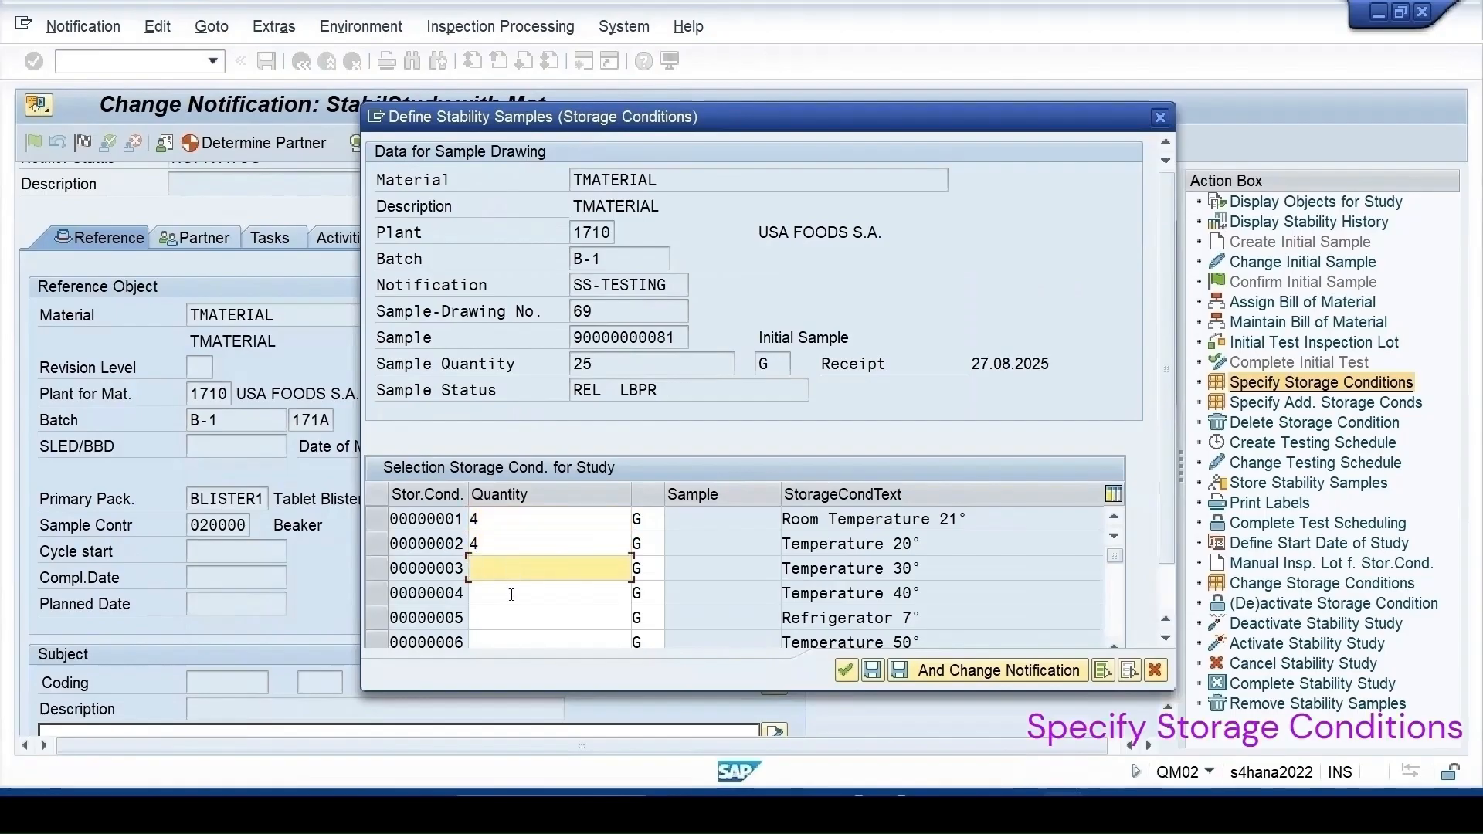
type("4")
left_click(511, 595)
type("4")
left_click(508, 619)
type("4")
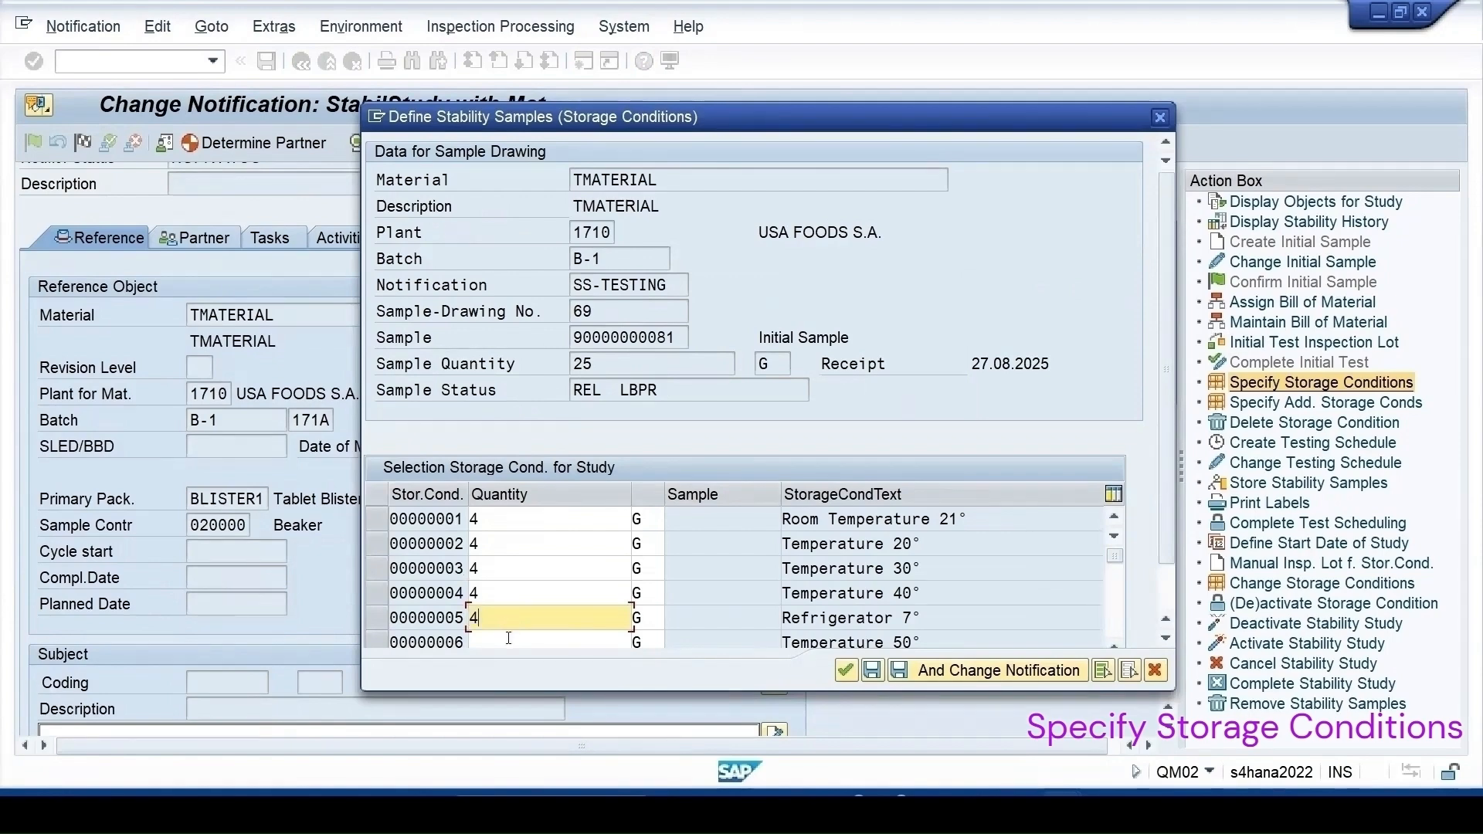
left_click(522, 641)
type("4")
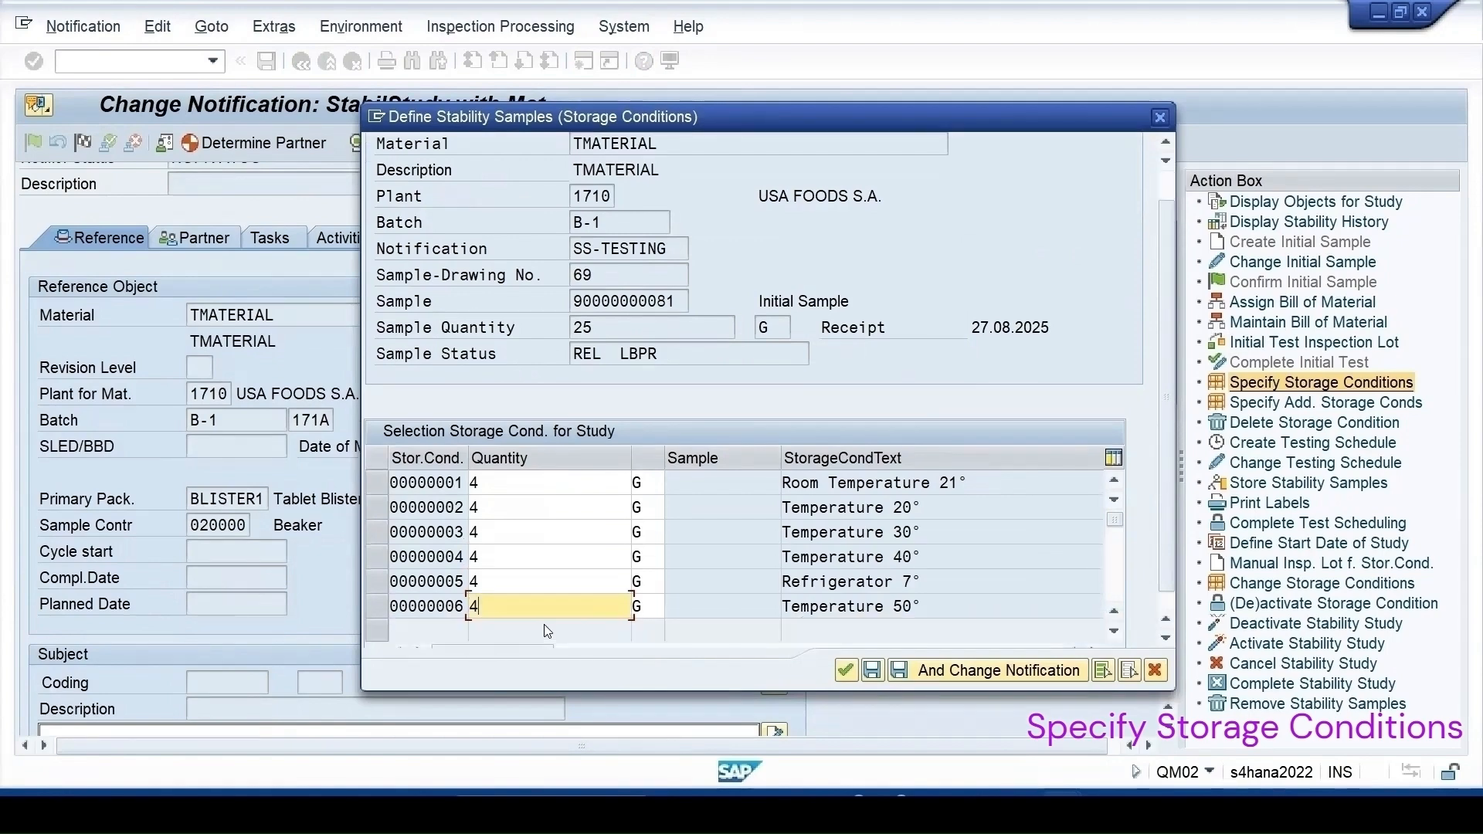
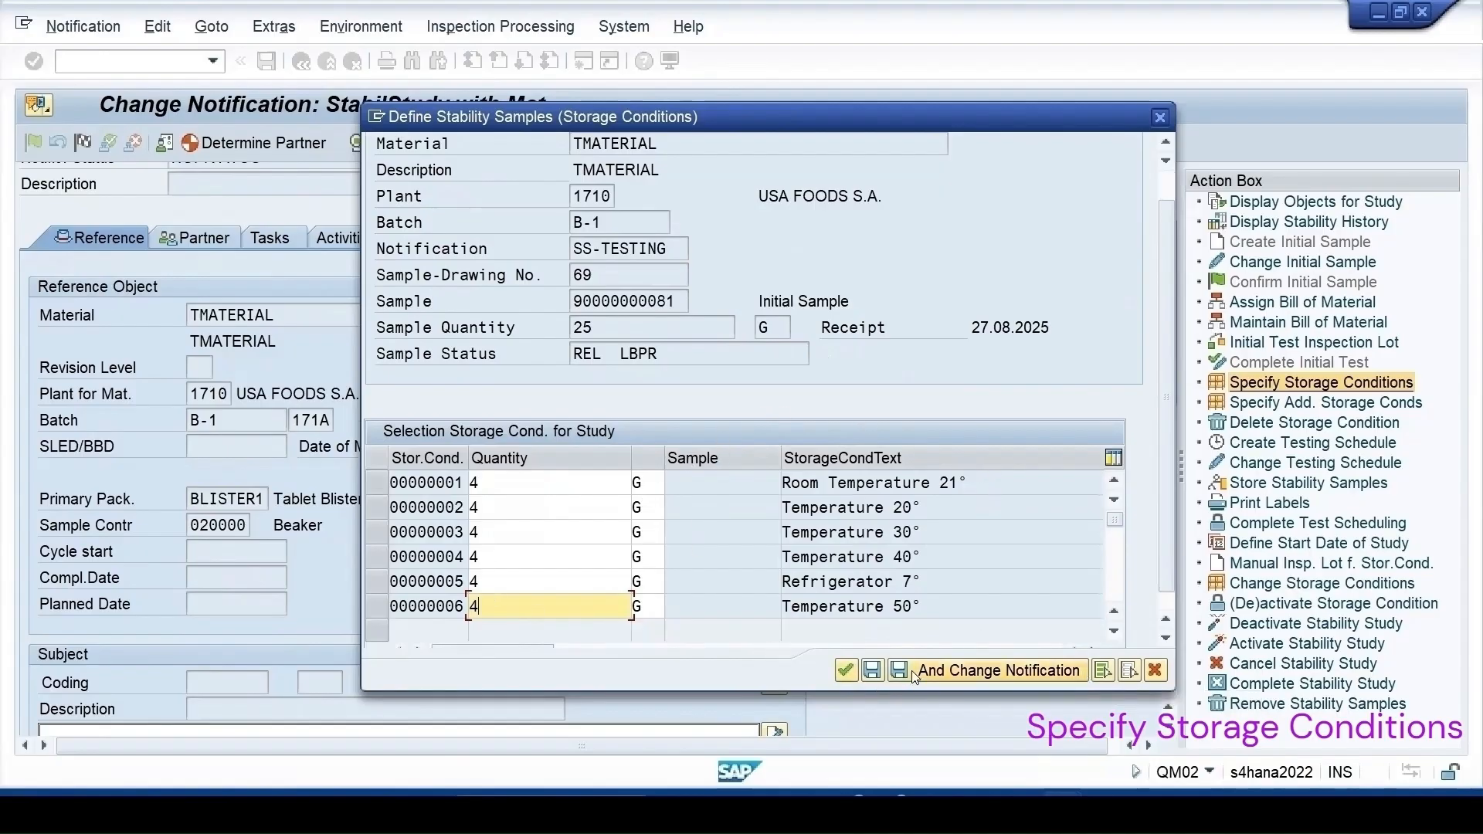
- Select all storage conditions, save them with the notification change, and view the samples under the additional storage conditions
left_click(935, 672)
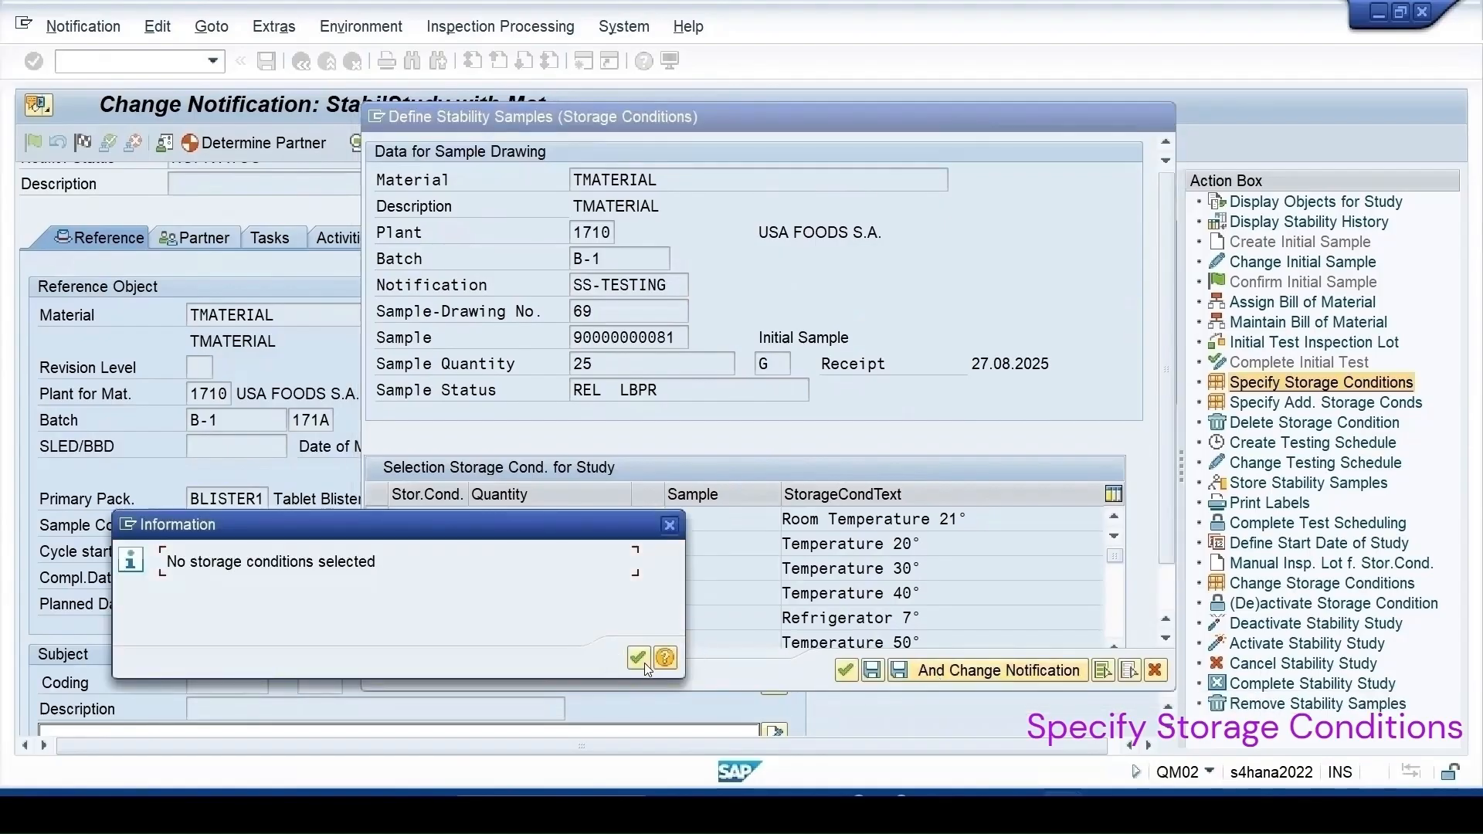
left_click(640, 658)
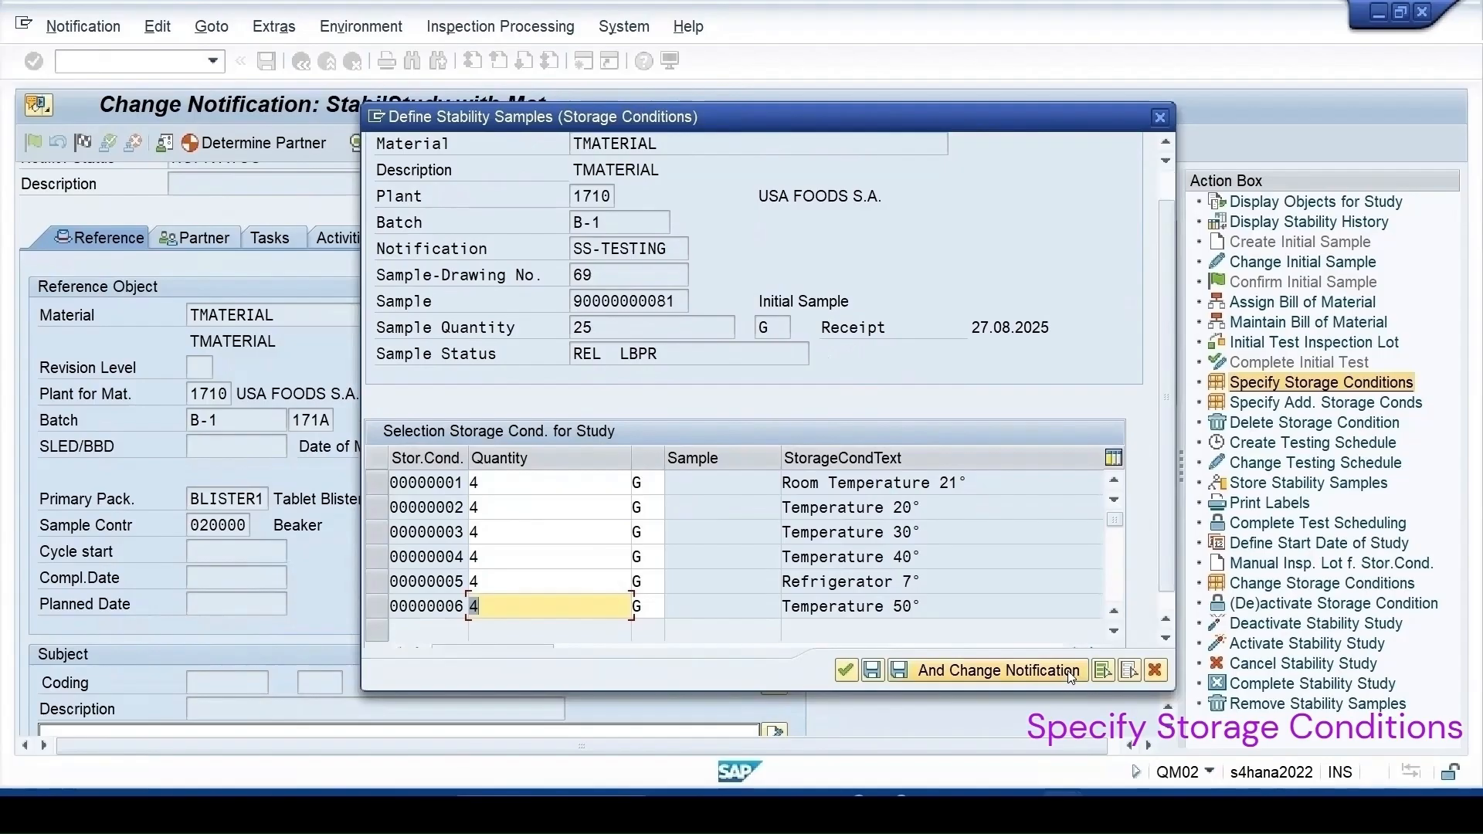
left_click(1104, 673)
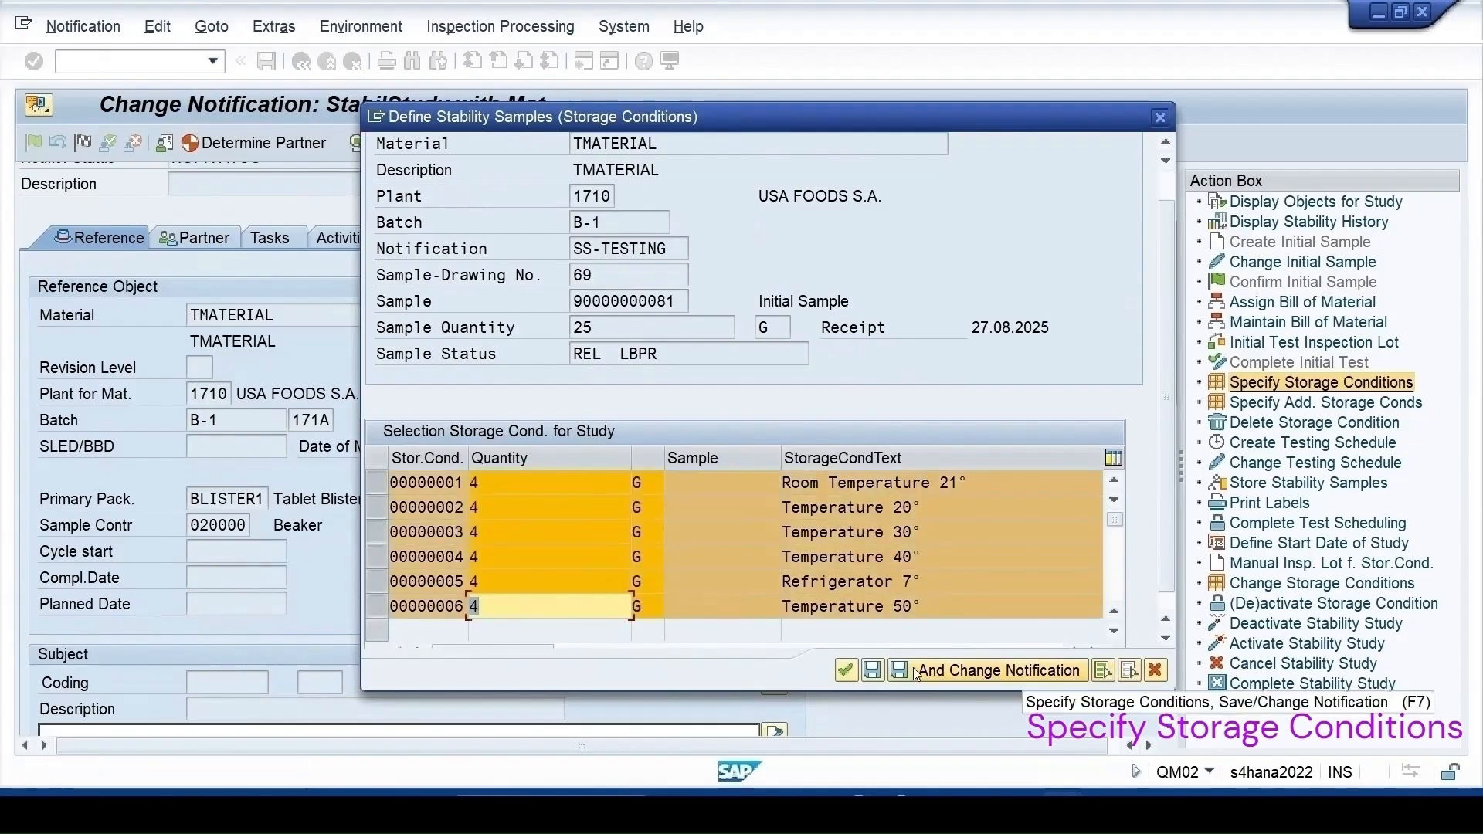
left_click(916, 672)
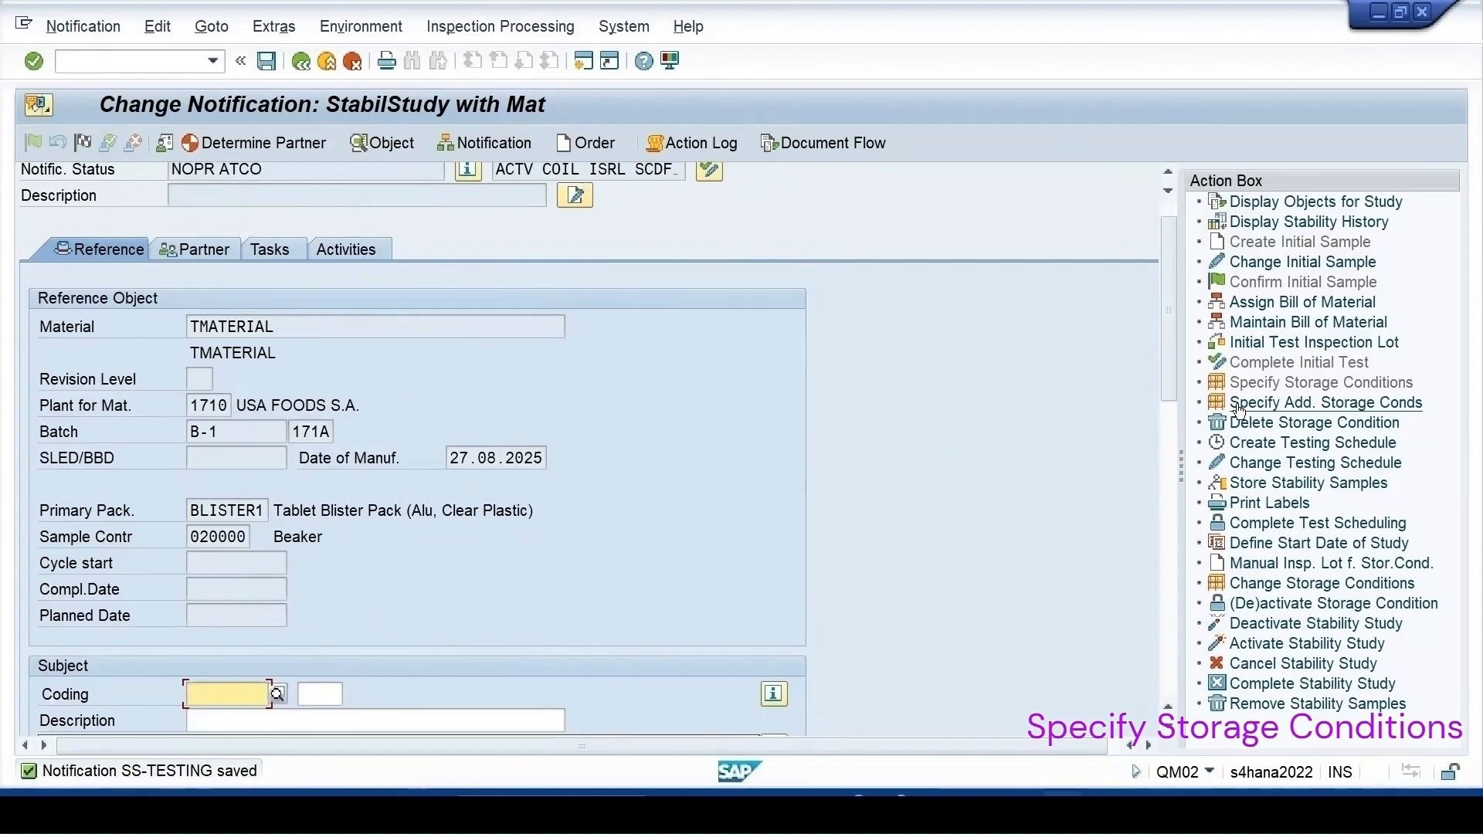
left_click(1305, 408)
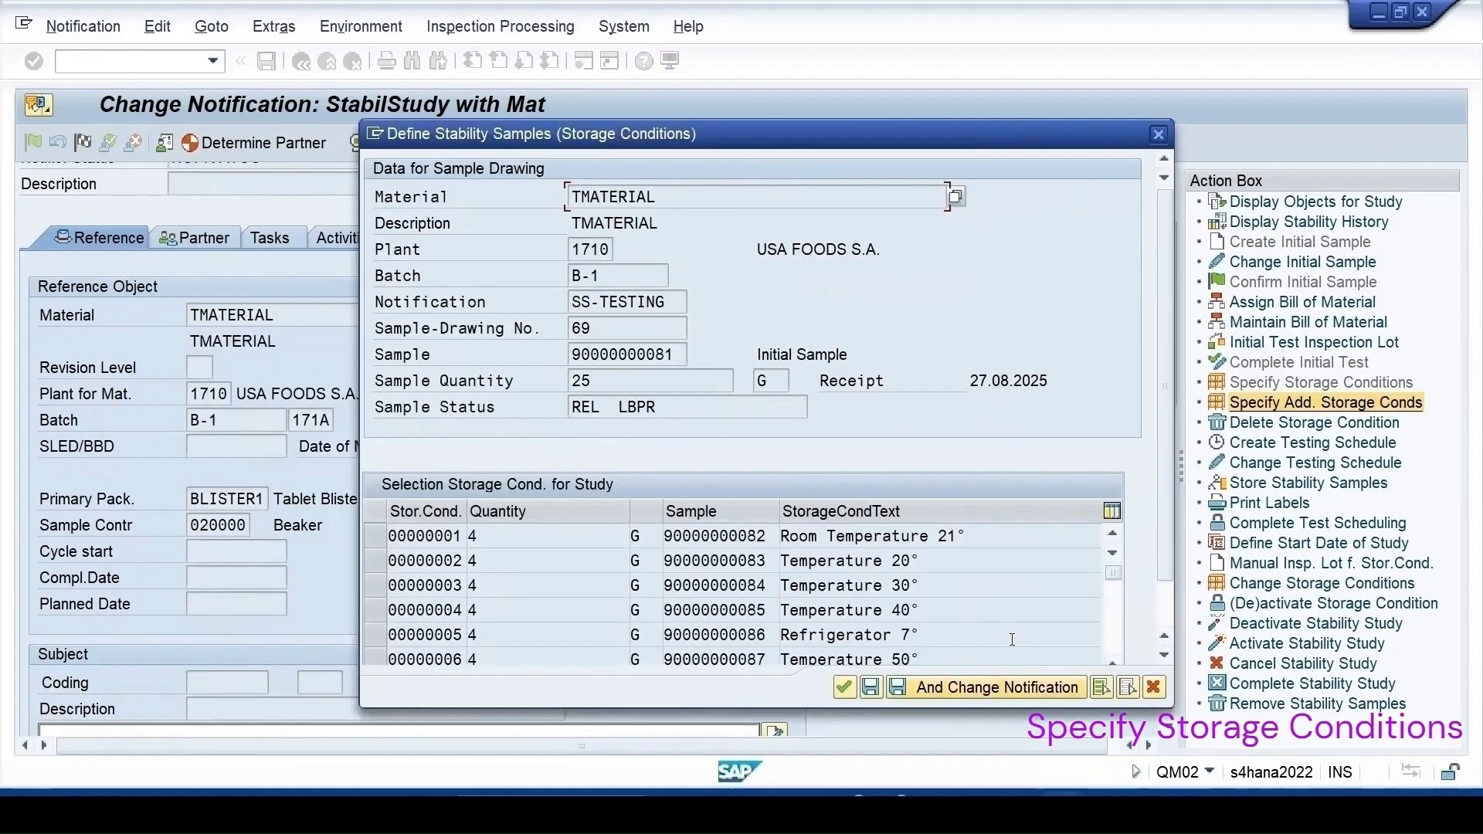
left_click(1153, 688)
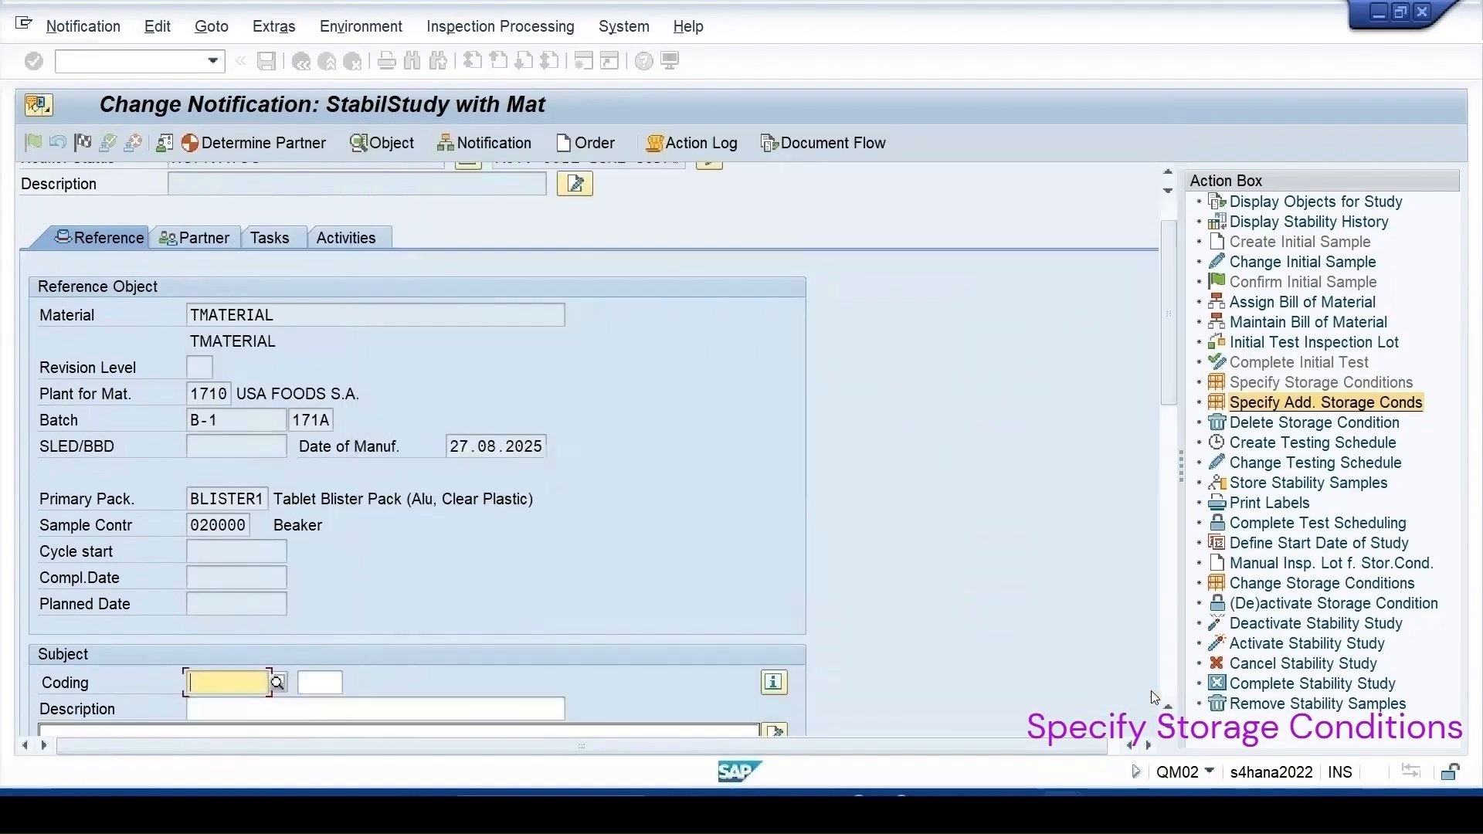
- Delete storage condition 00000002, Temperature 20°, from the study and change the notification
left_click(1266, 425)
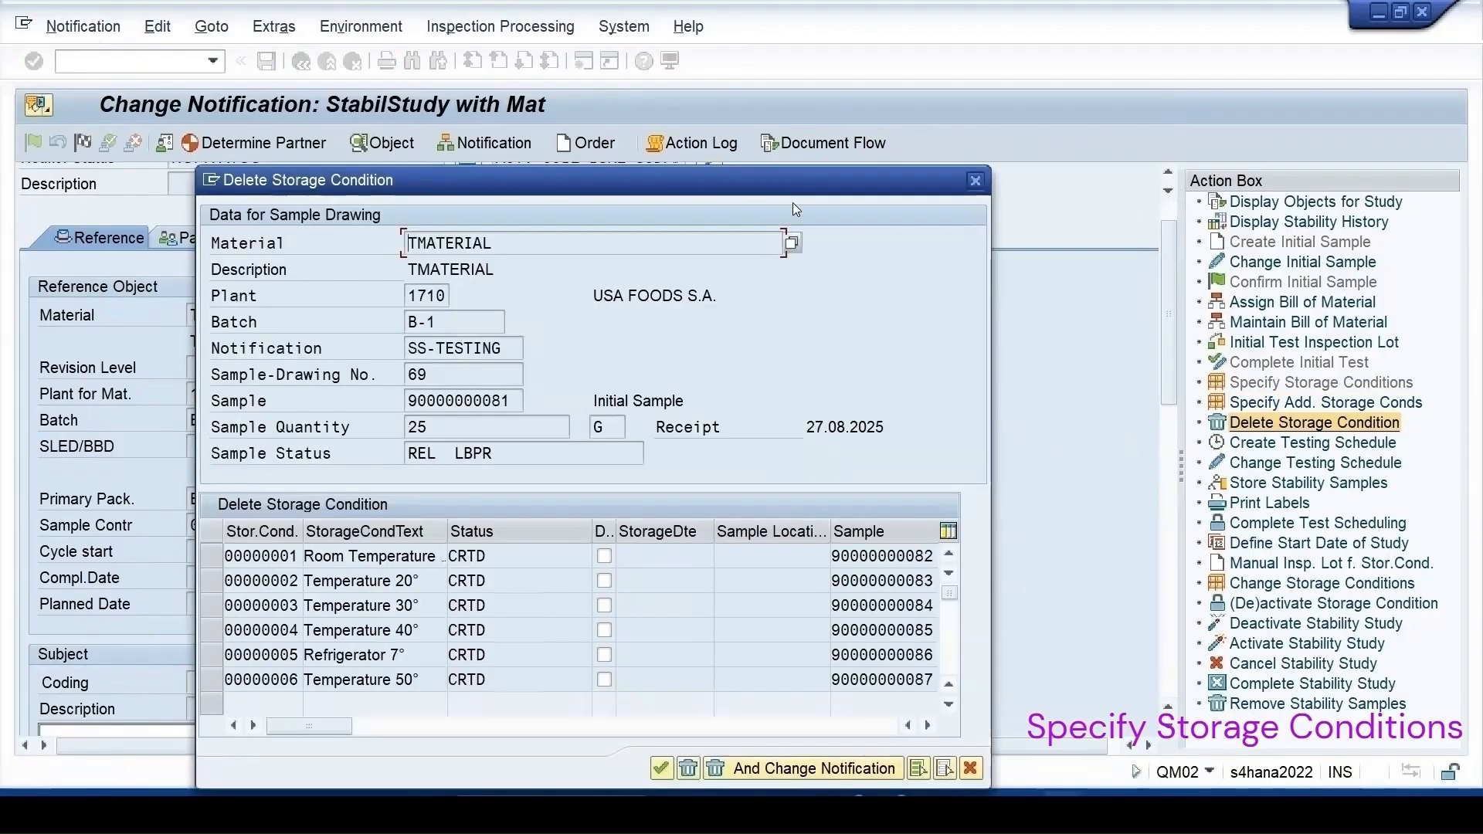
left_click_drag(814, 181, 1029, 110)
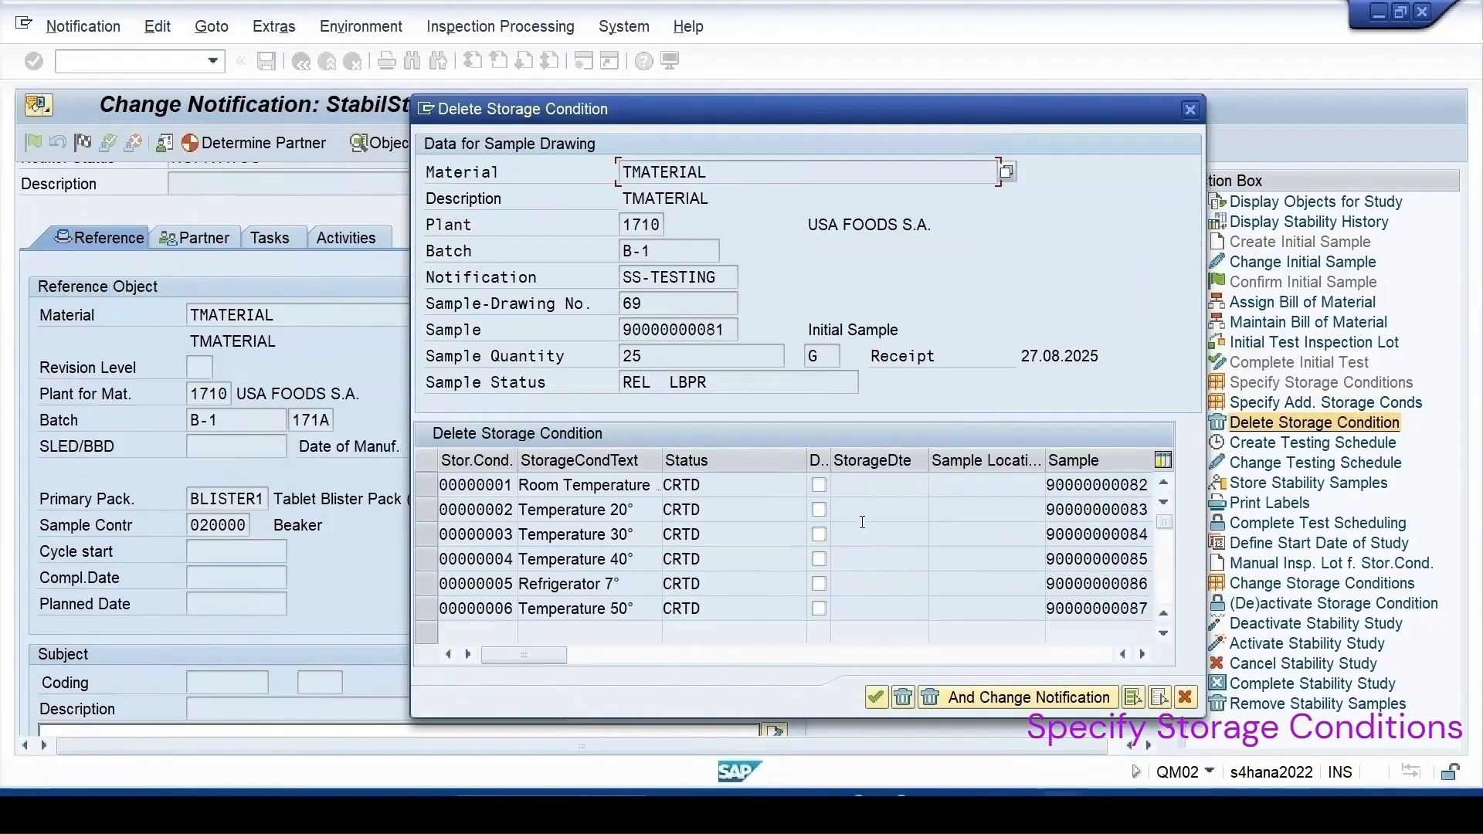
left_click(818, 509)
left_click(980, 698)
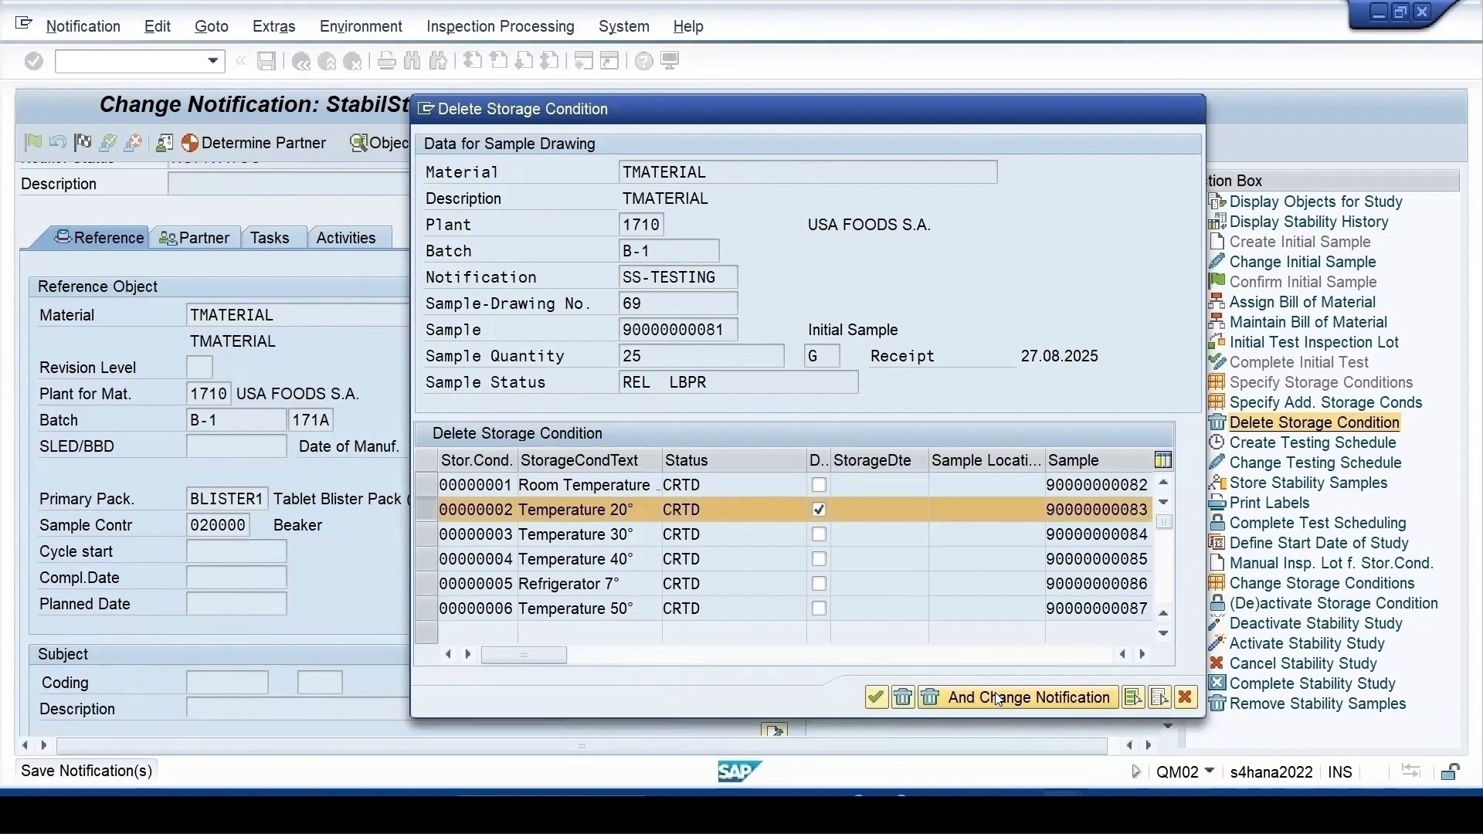
left_click(997, 697)
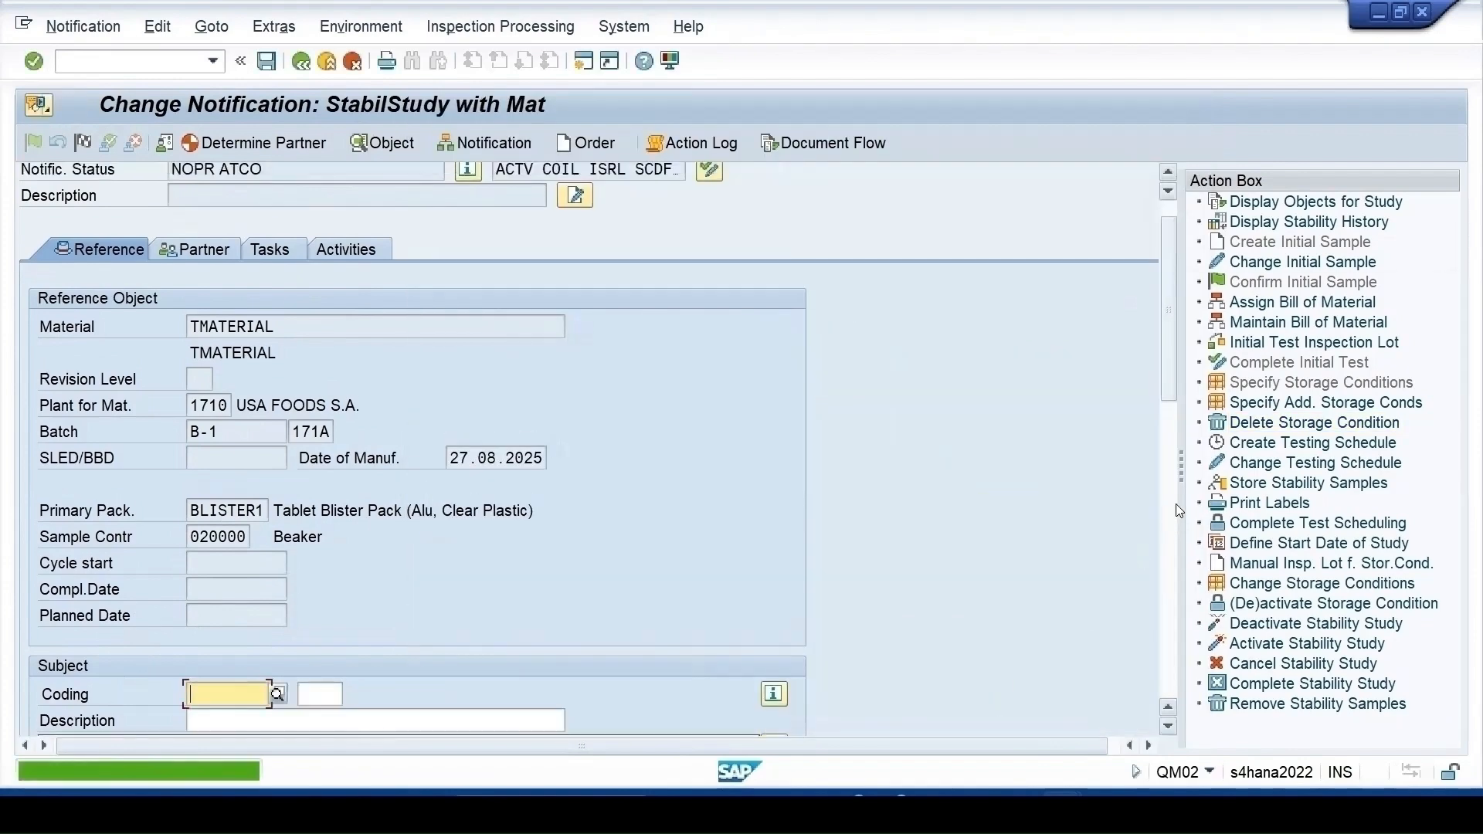
- Check which storage conditions remain in the study without deleting any more
left_click(1278, 424)
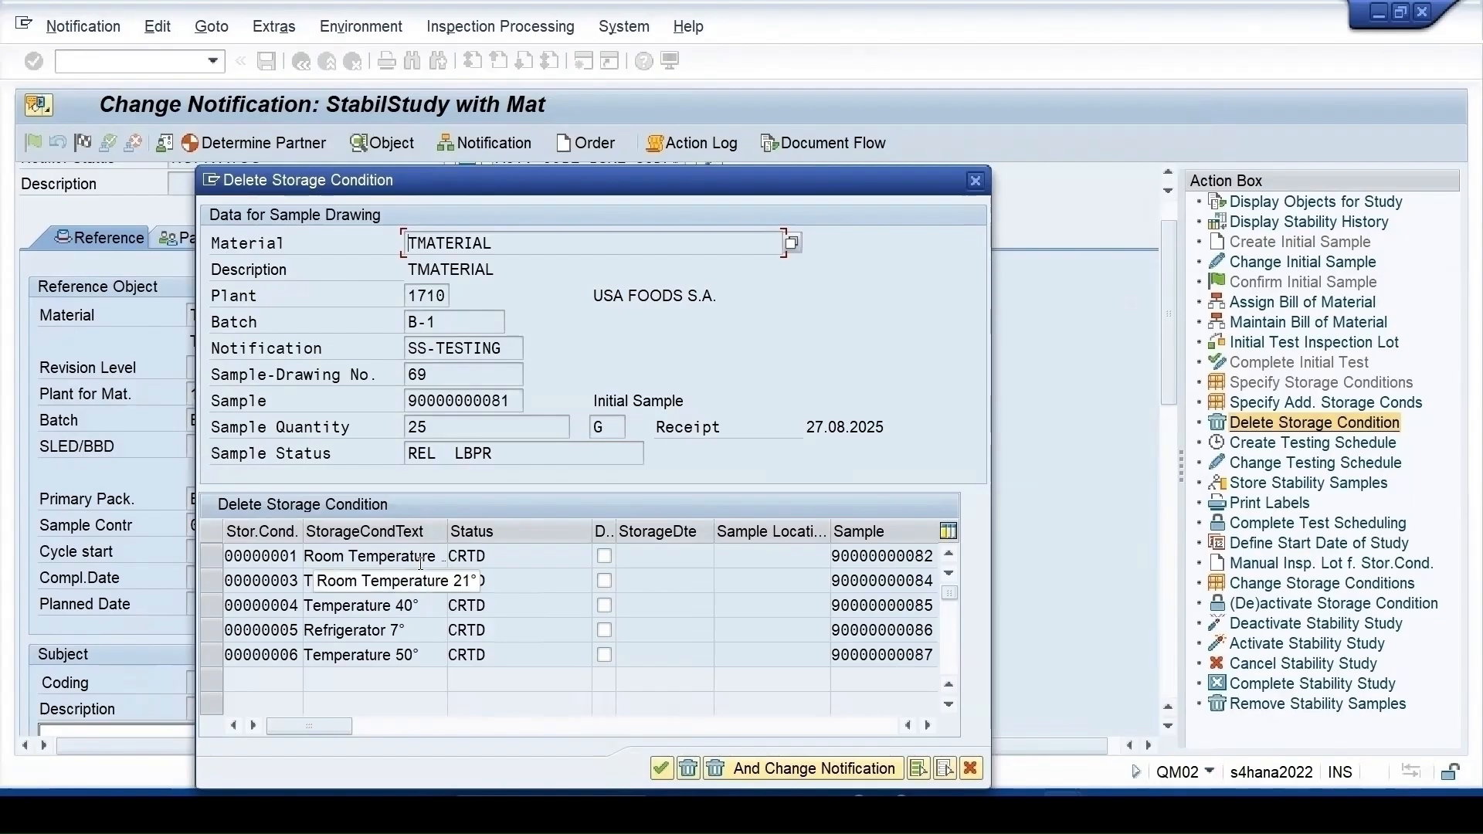
left_click_drag(627, 174, 687, 105)
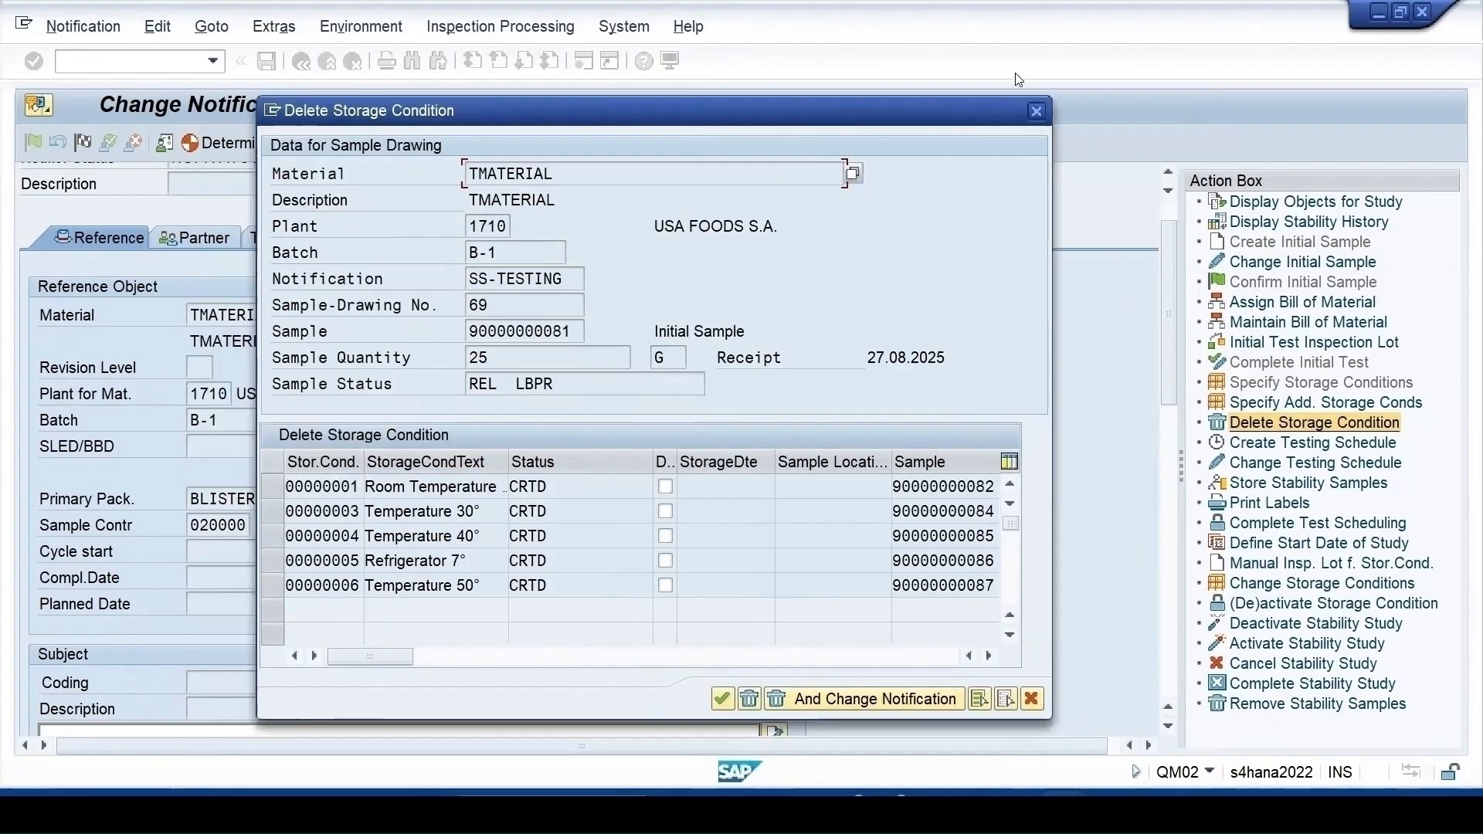
left_click(1036, 111)
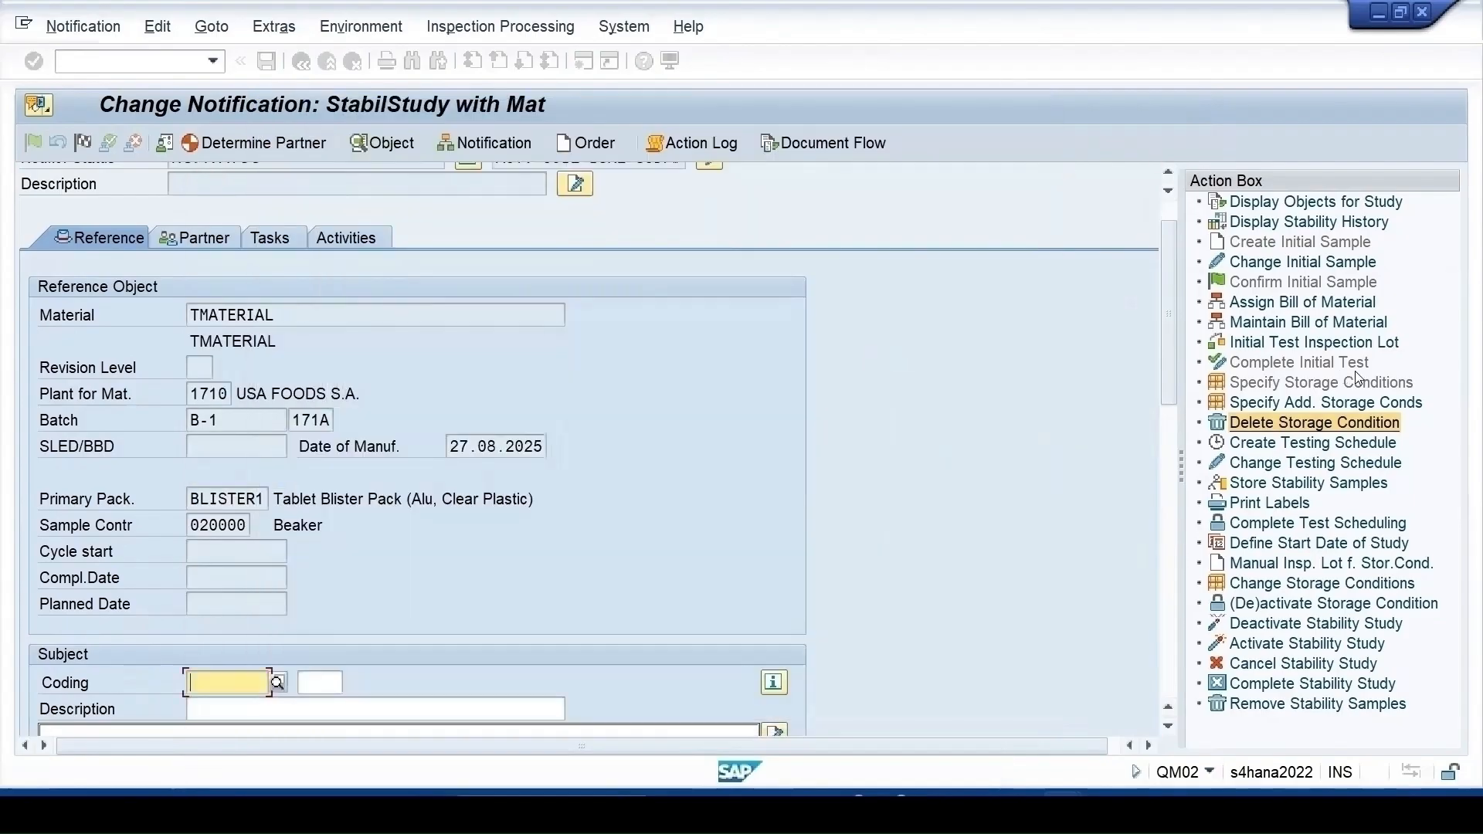
- Start creating the testing schedule for the study and look up the Stability Study entry among the maintenance plan categories
left_click(1274, 450)
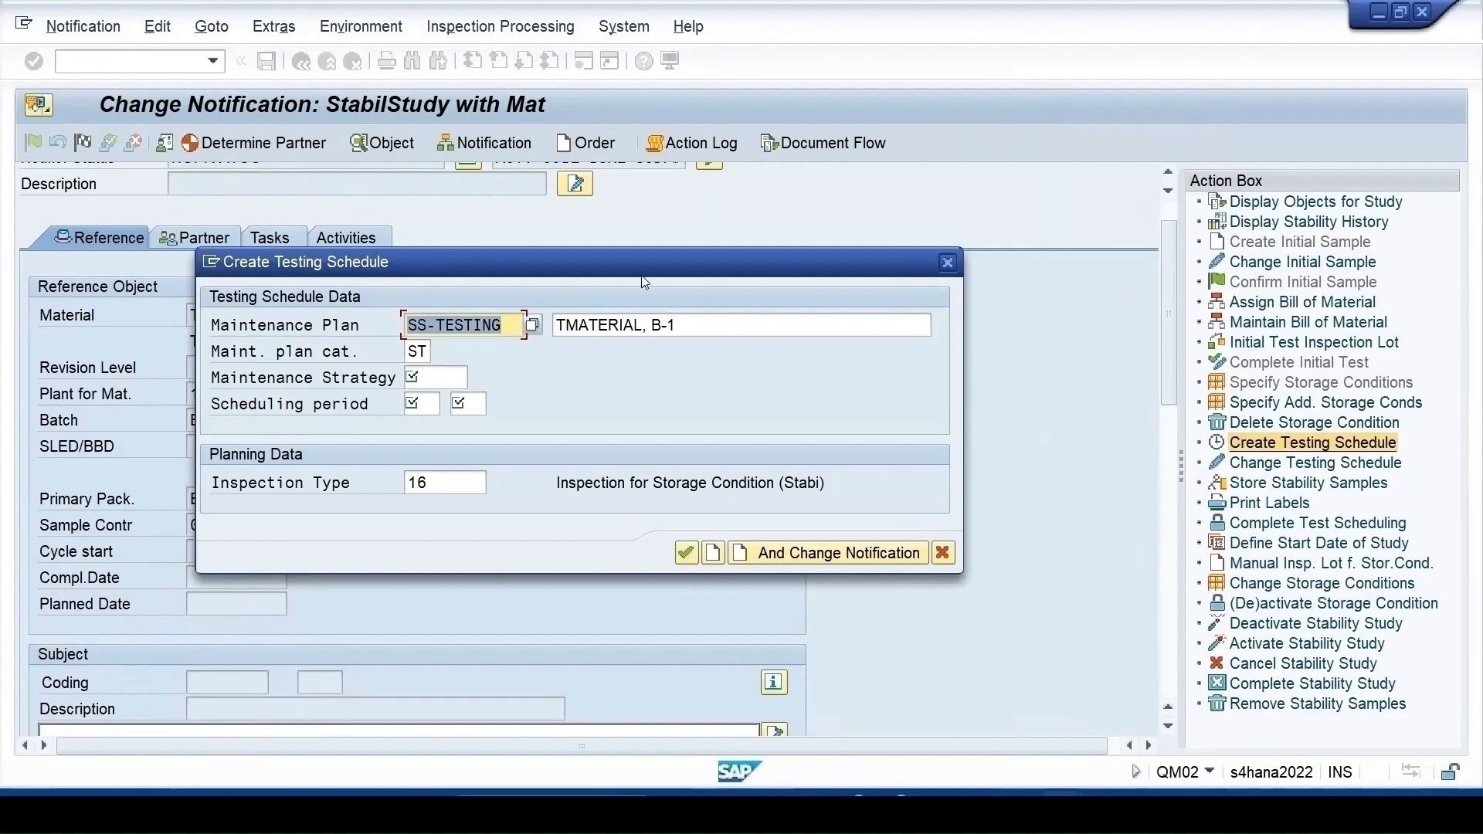
left_click_drag(652, 258, 802, 223)
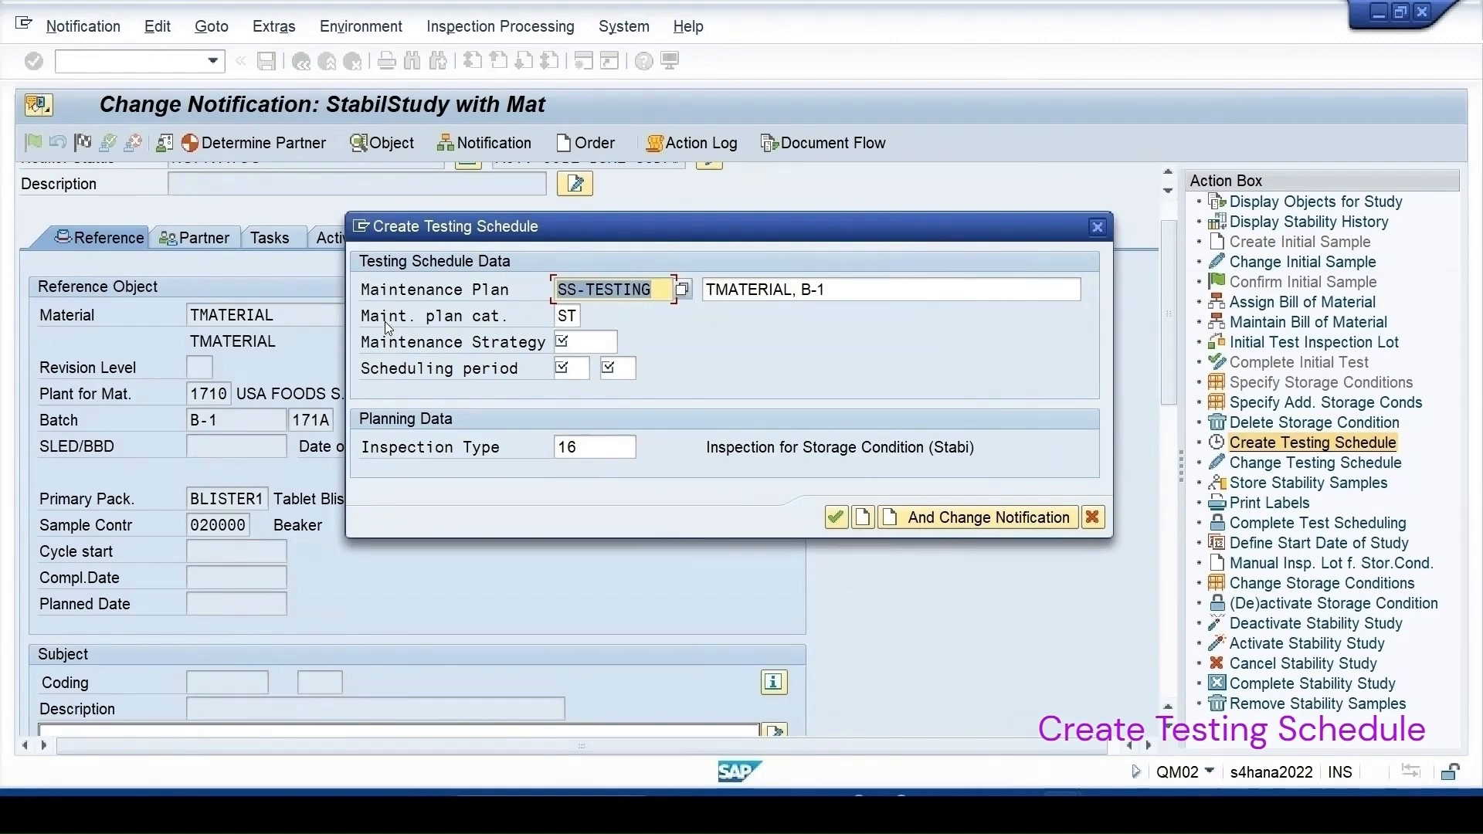
left_click(581, 316)
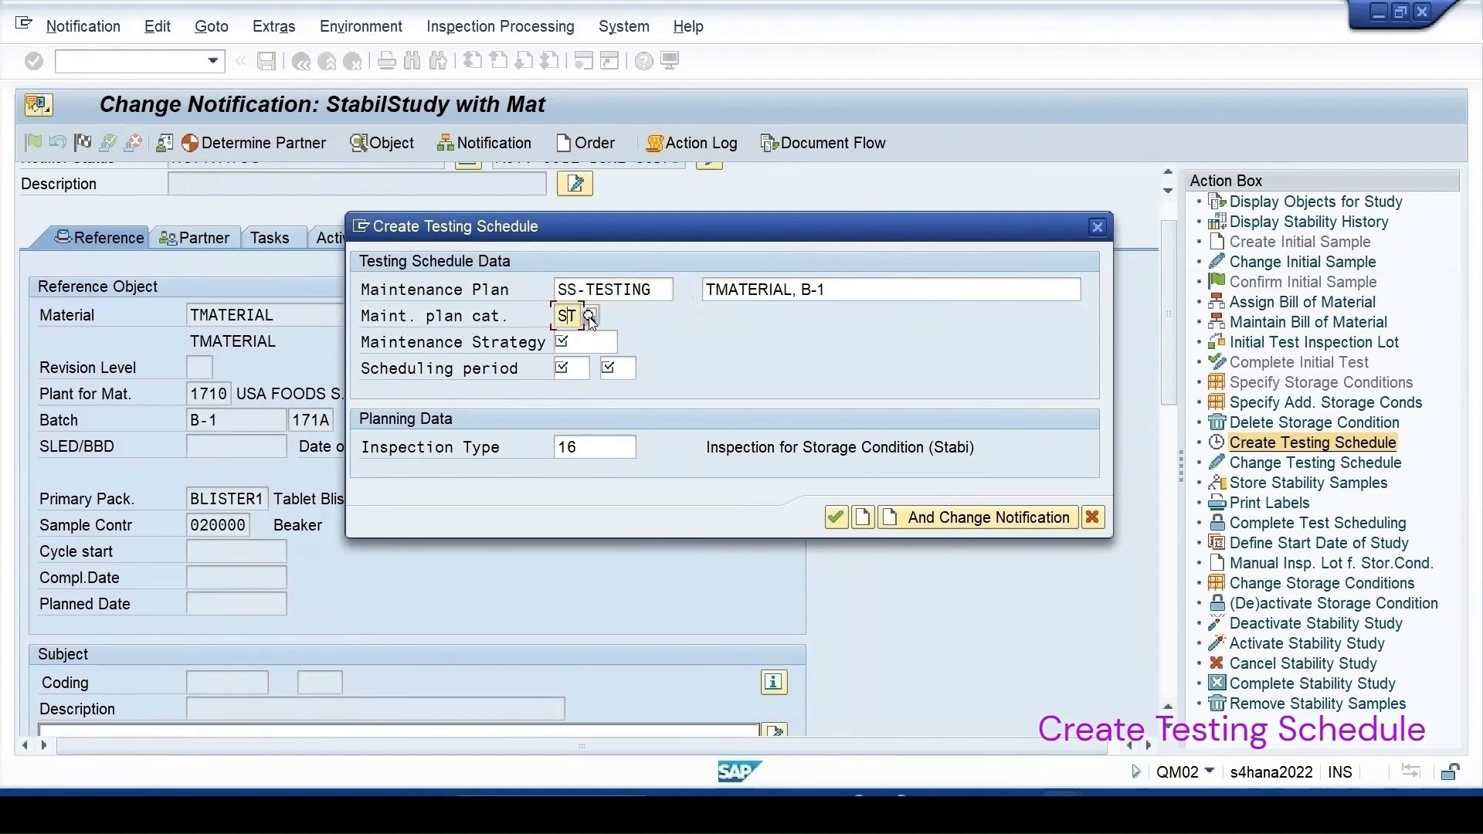
left_click(589, 315)
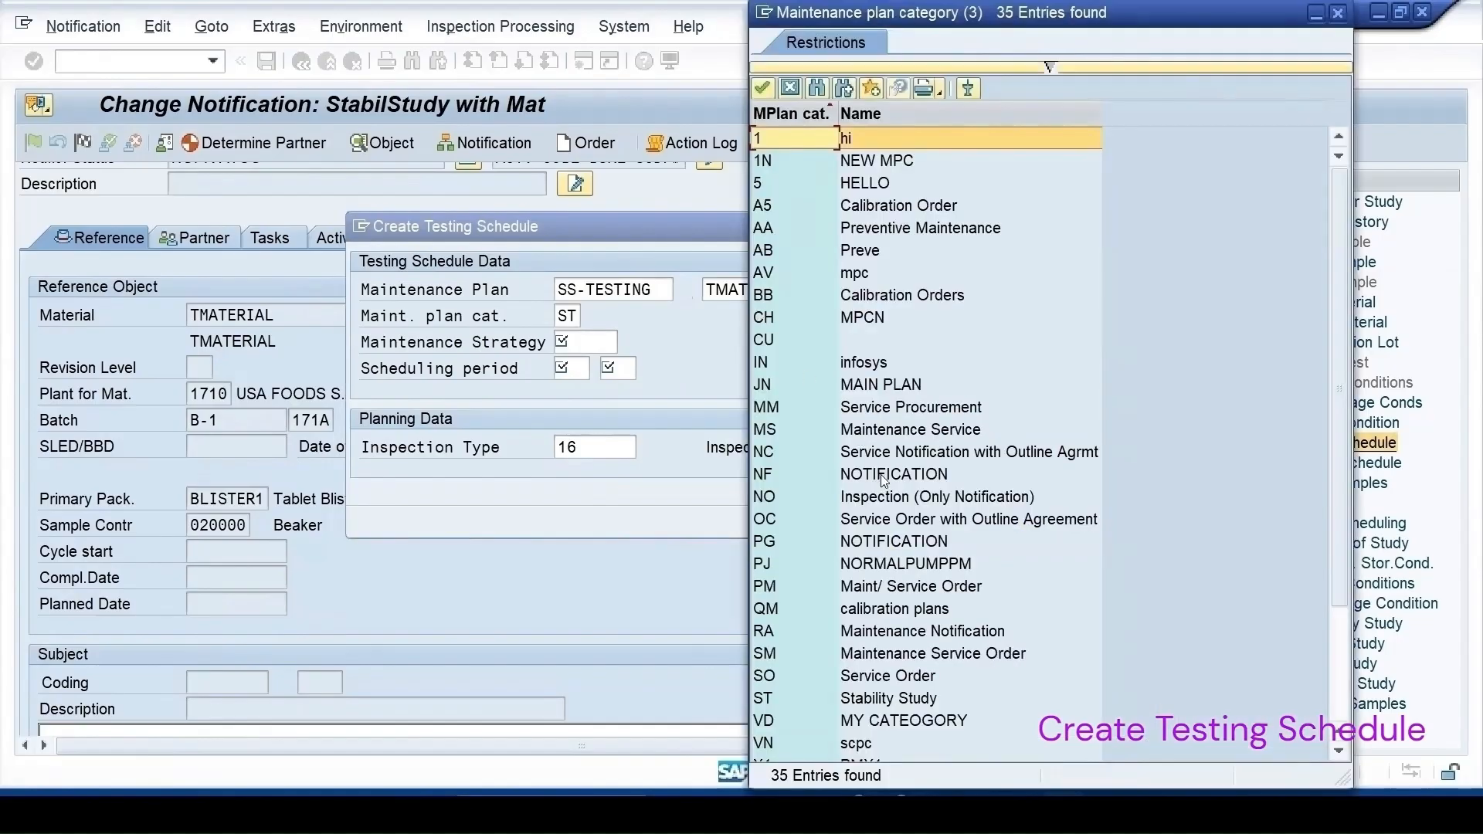
left_click(893, 695)
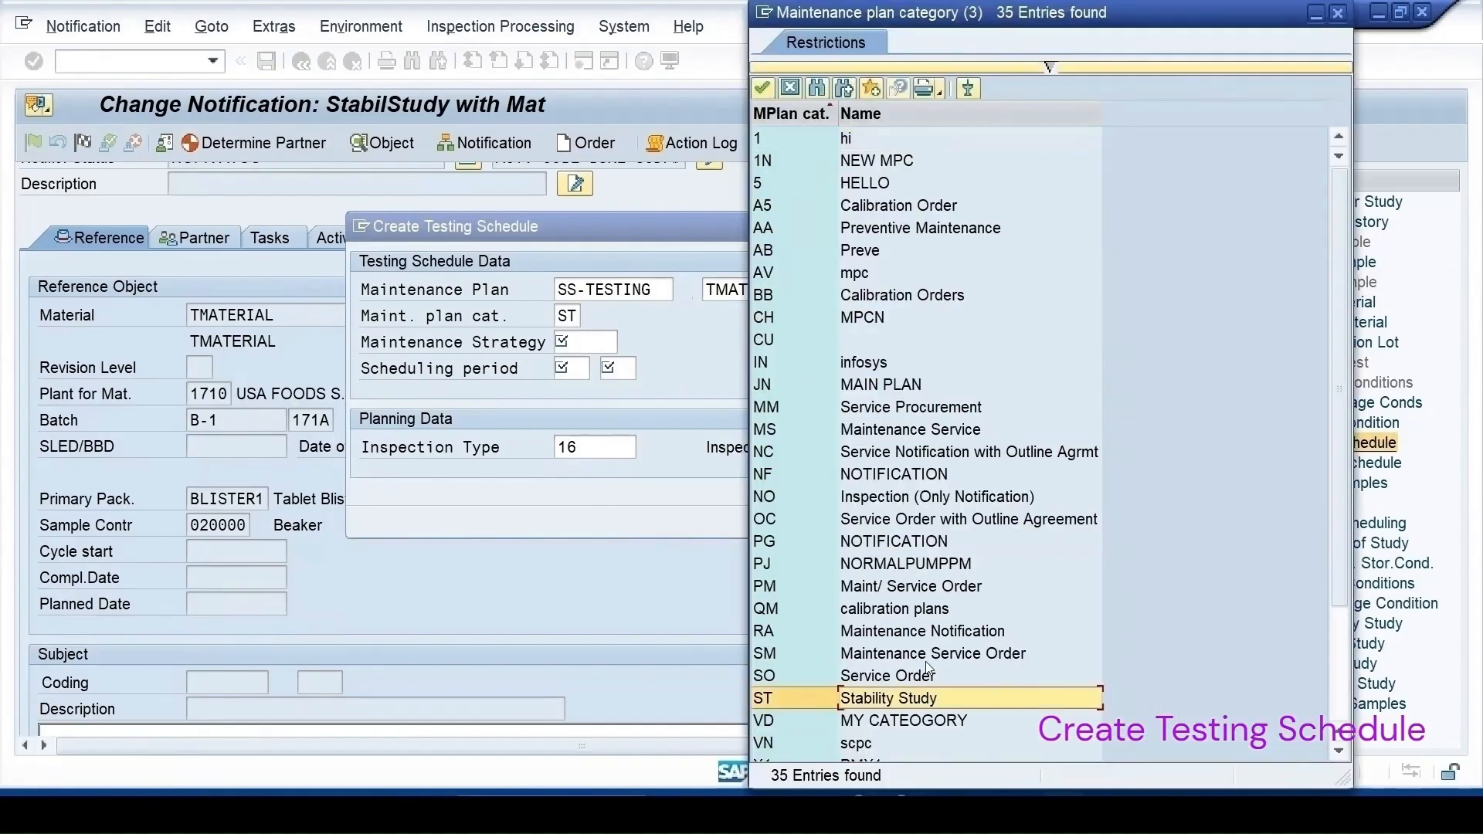
left_click(1336, 13)
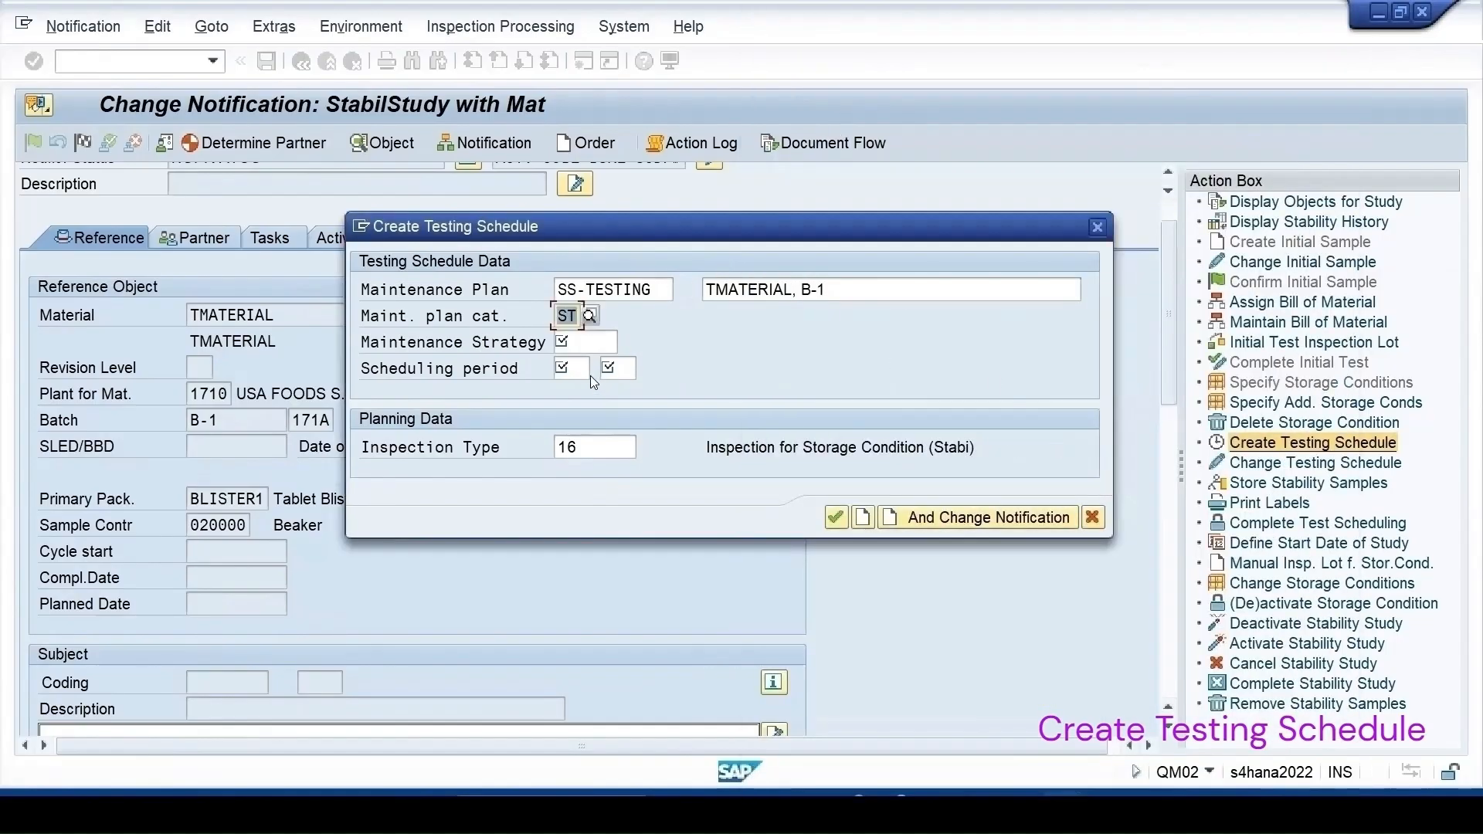
- Choose QSTABI, Stability Study, as the maintenance strategy for maintenance plan SS-TESTING
left_click(634, 342)
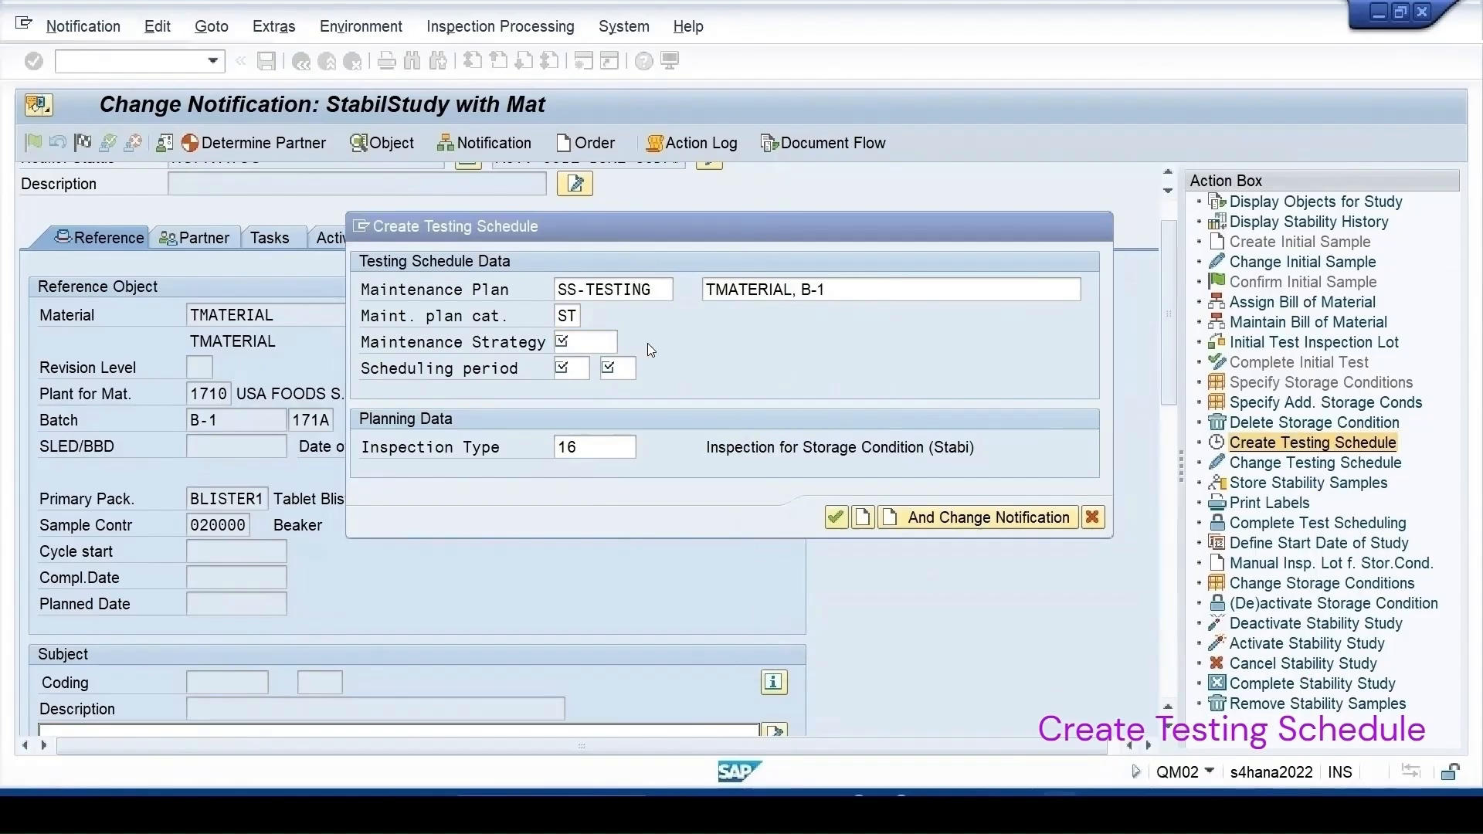
left_click_drag(1305, 356, 1305, 612)
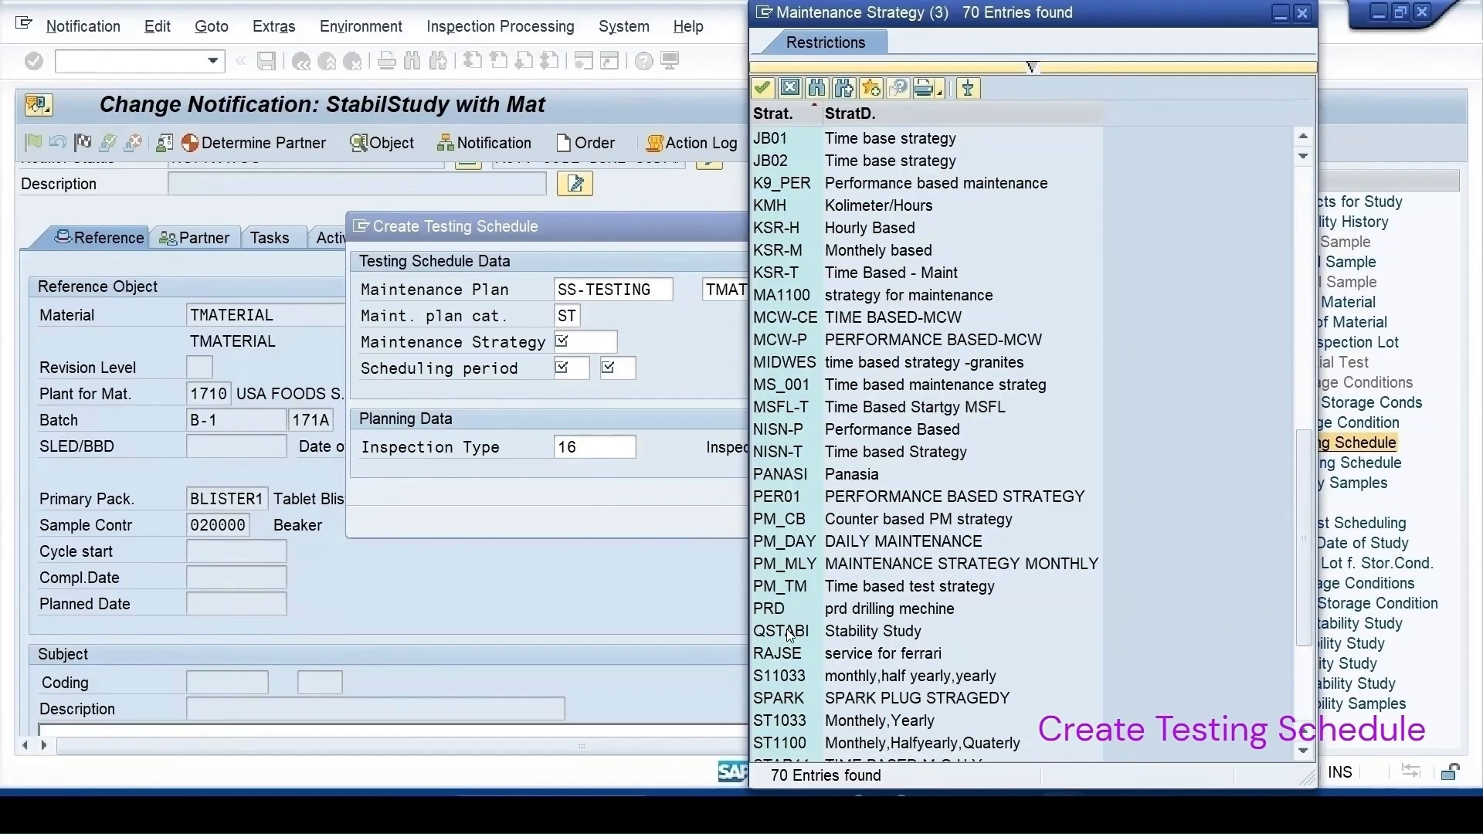
double_click(855, 635)
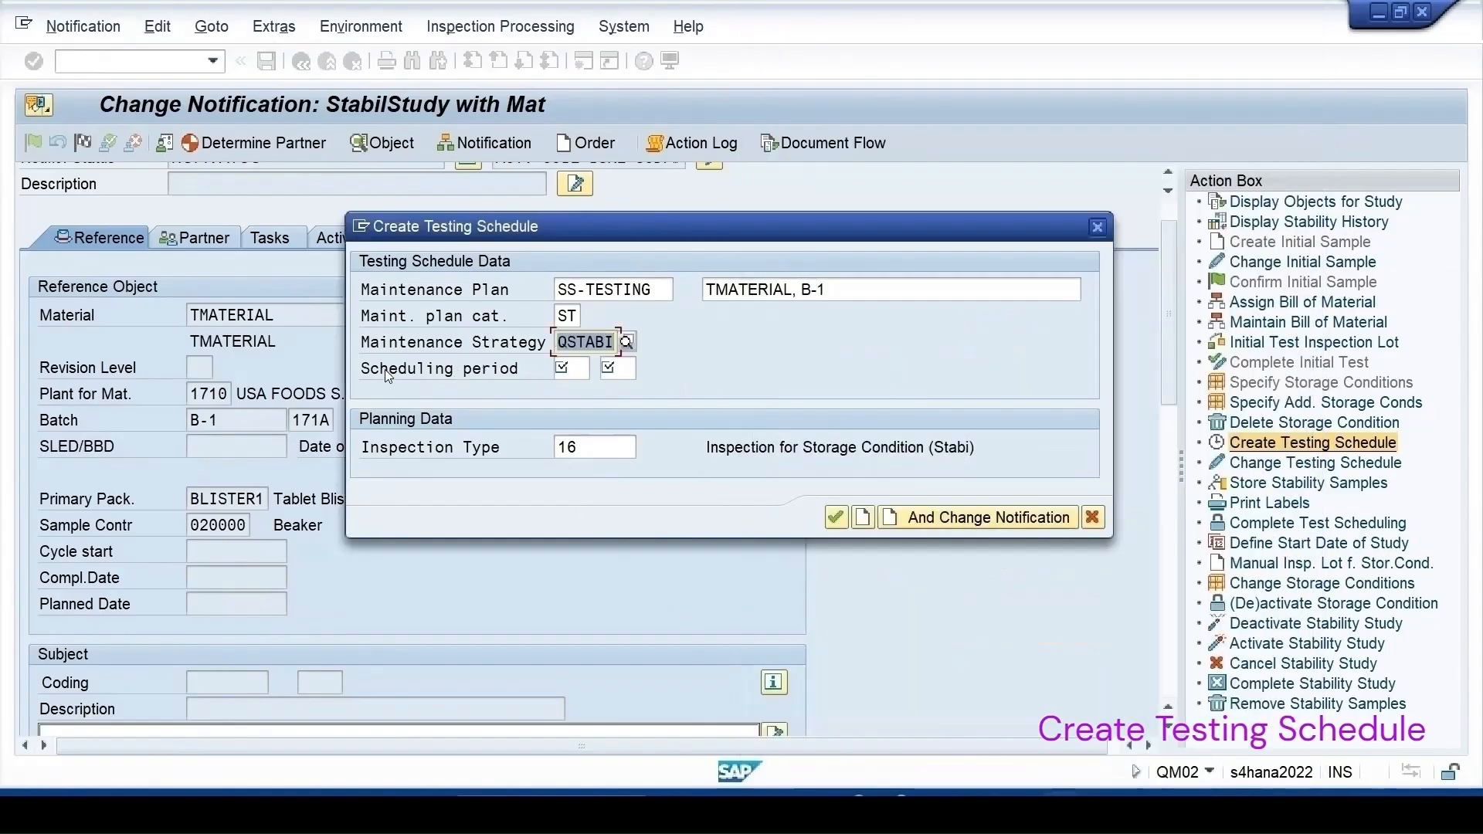
- Set the scheduling period to 180 d and try to create maintenance plan SS-TESTING together with the notification change
key("Tab")
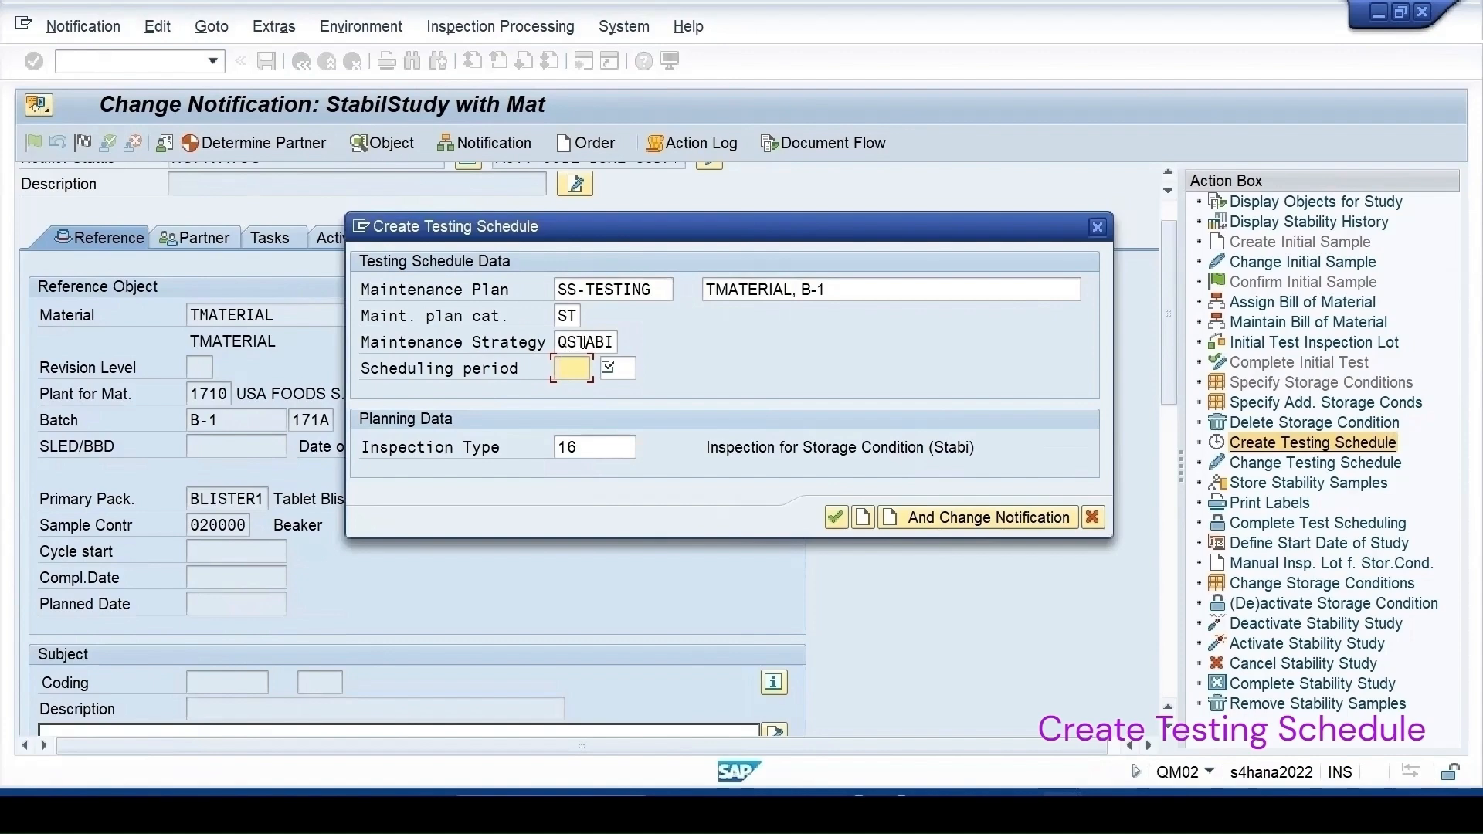
type("180")
left_click(616, 368)
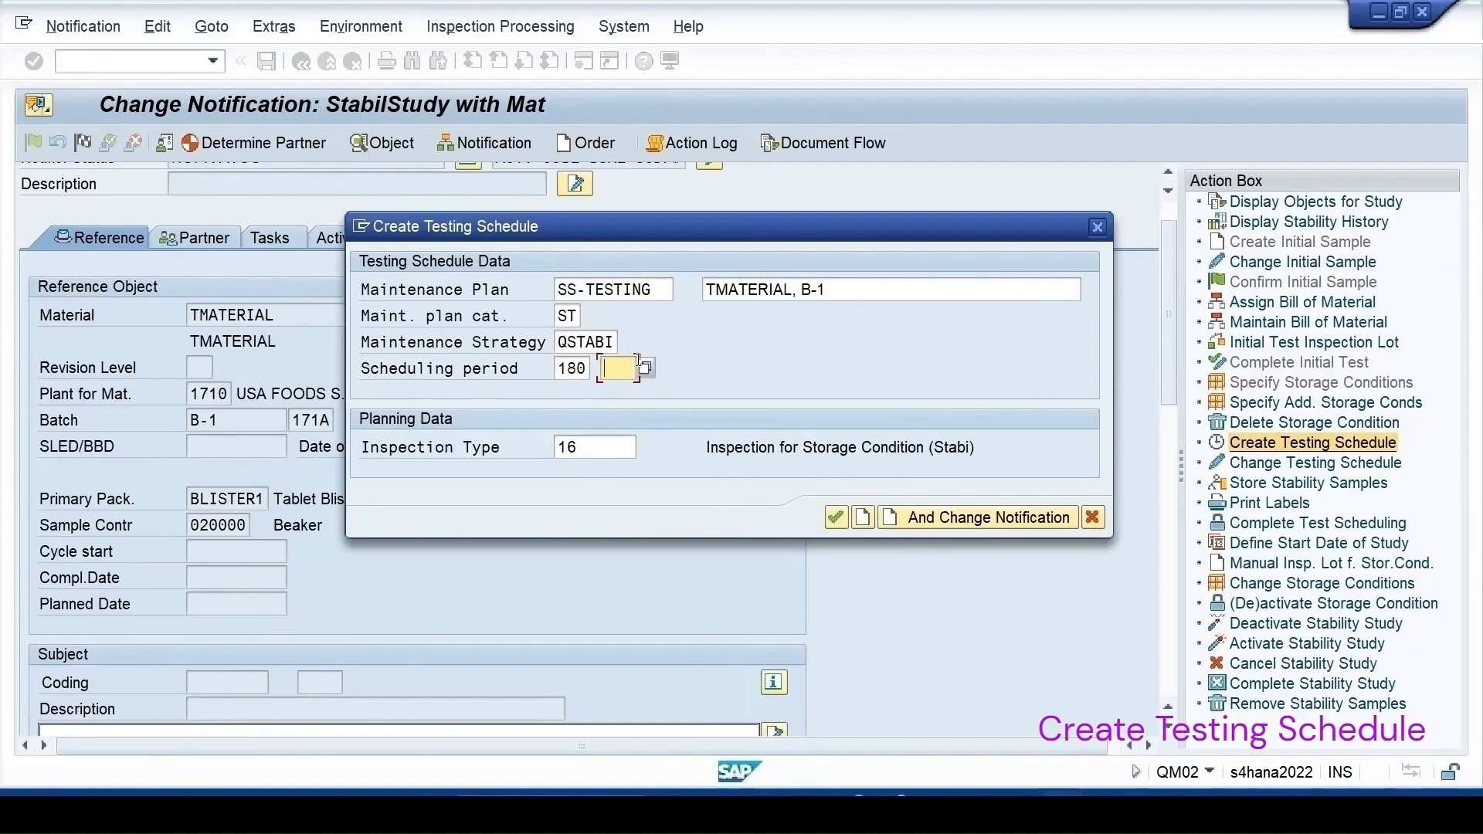
left_click(644, 367)
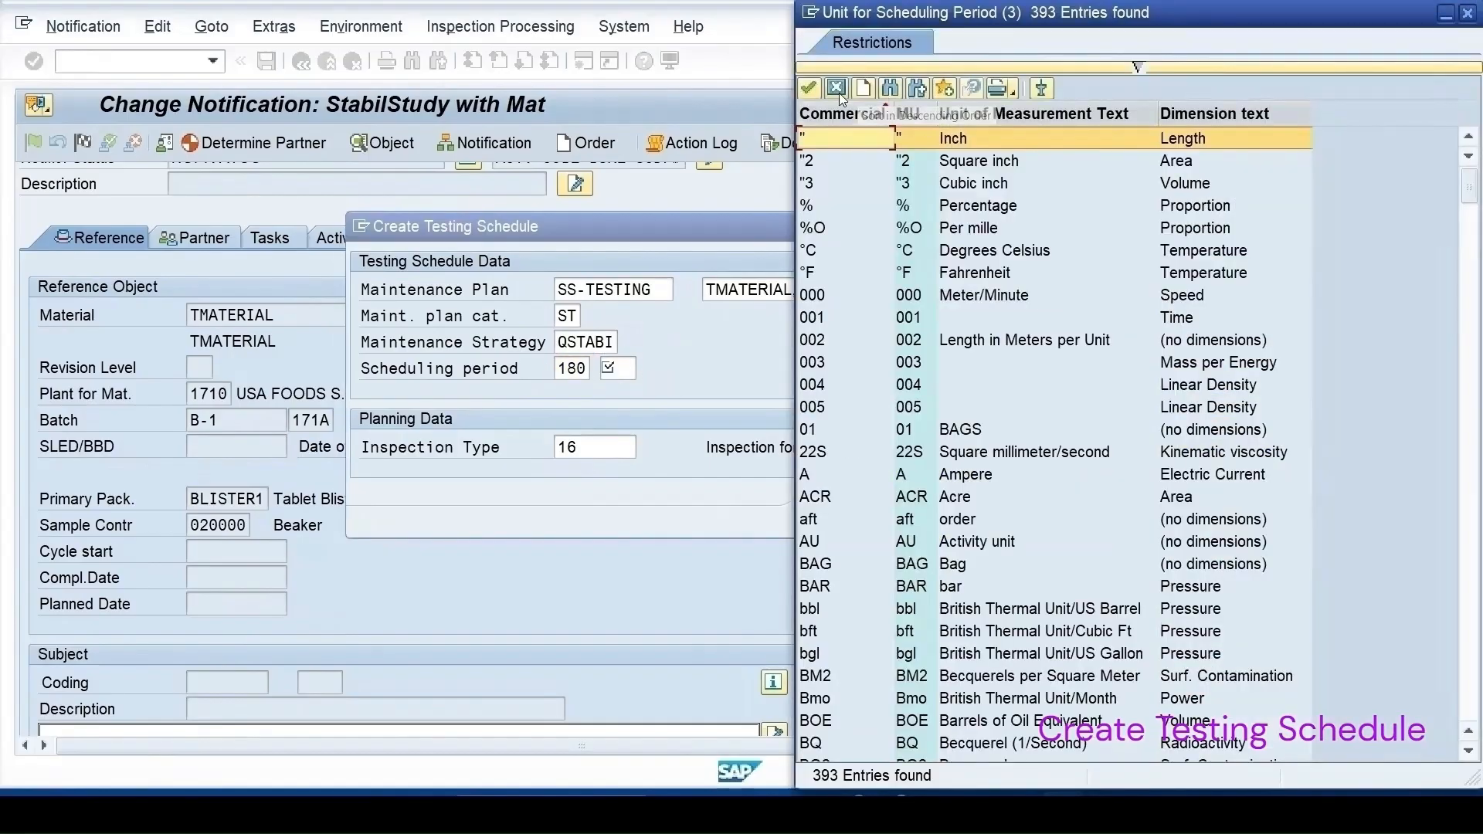
left_click(838, 92)
type("d")
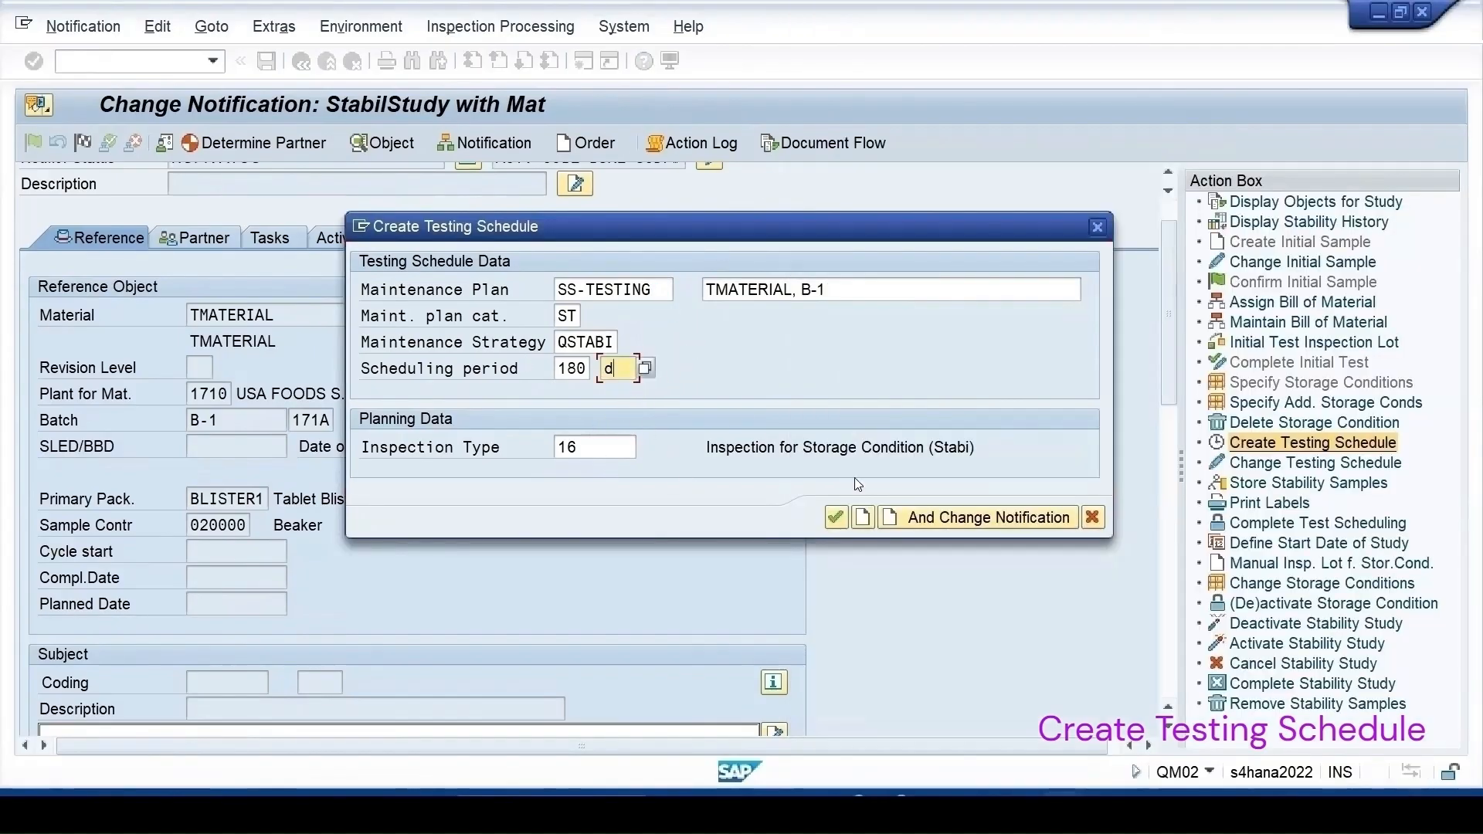
left_click(917, 519)
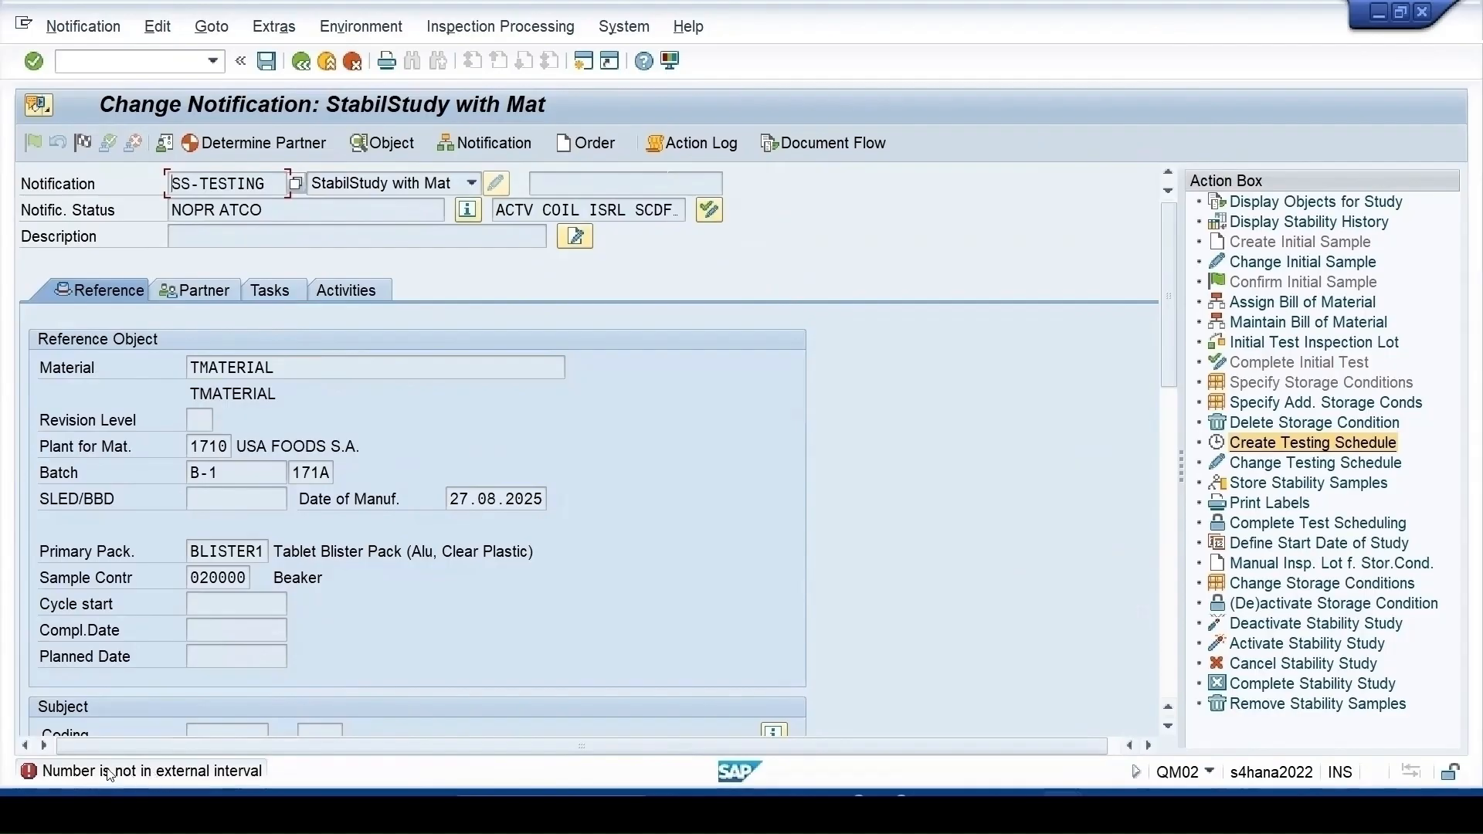
left_click(1297, 443)
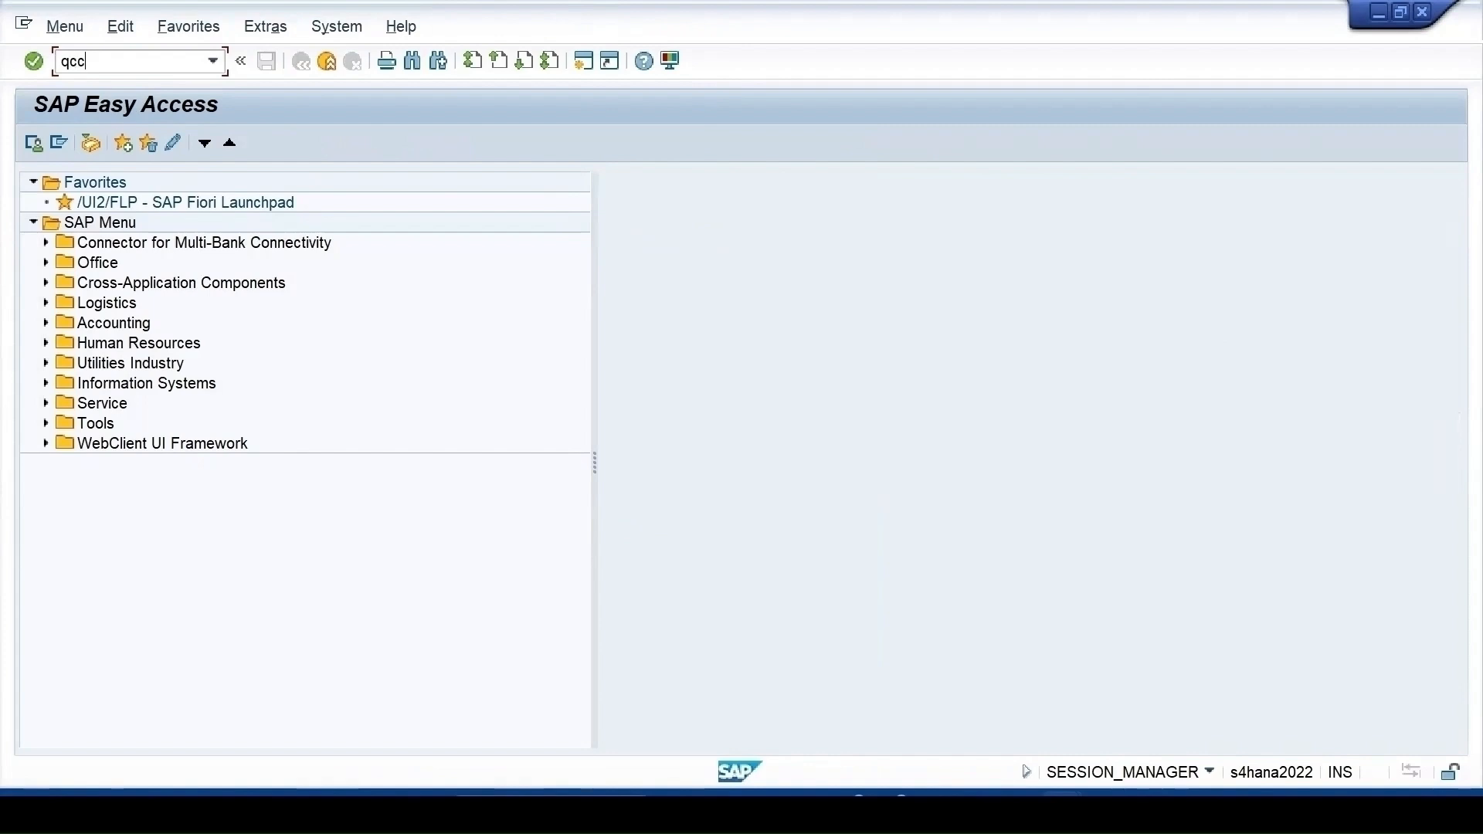
- Run transaction QCC0 and check the number ranges assigned to testing schedule category ST in the Stability Study customizing
type("0")
key("Return")
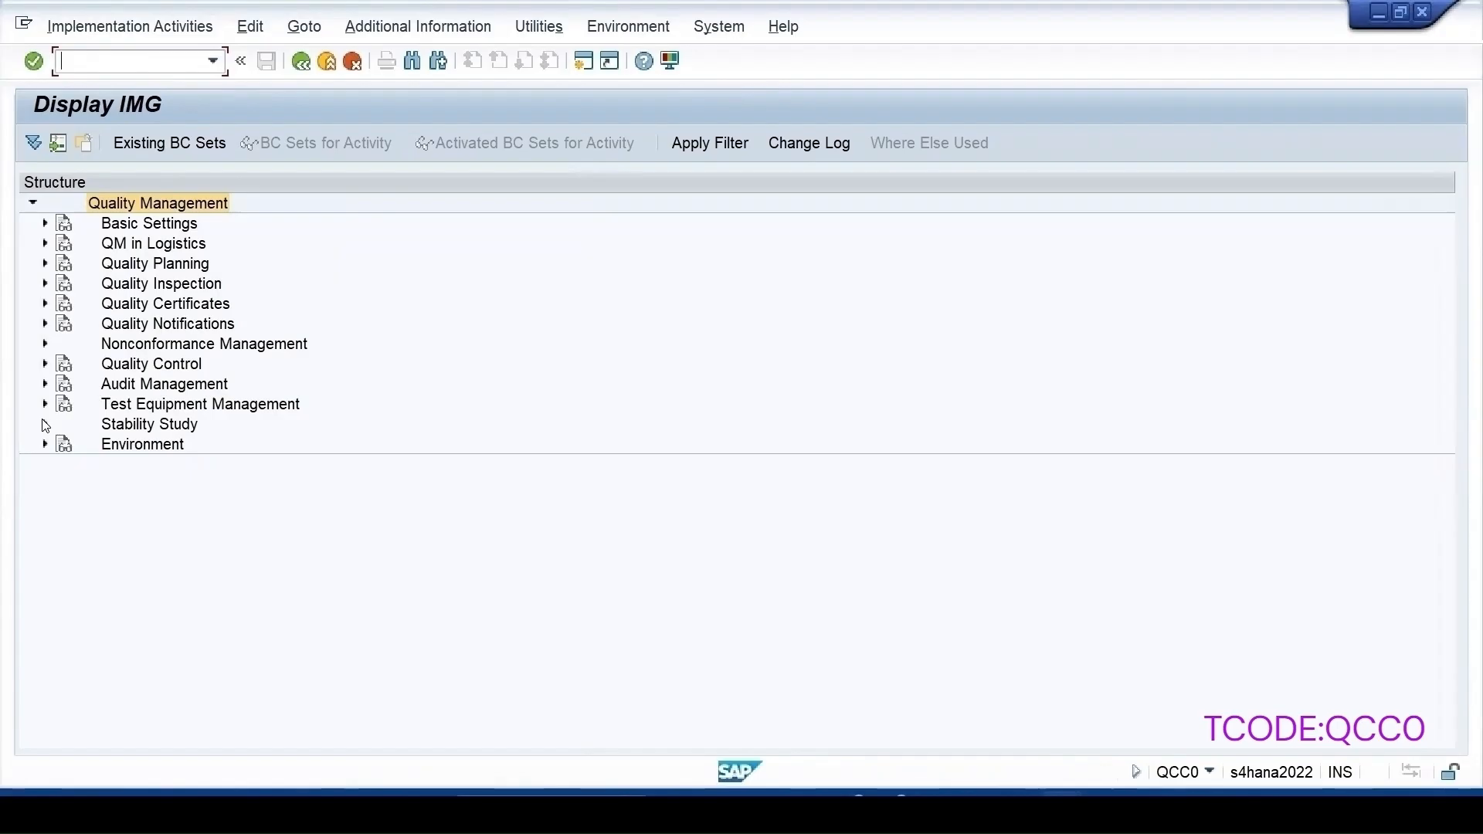
left_click(45, 424)
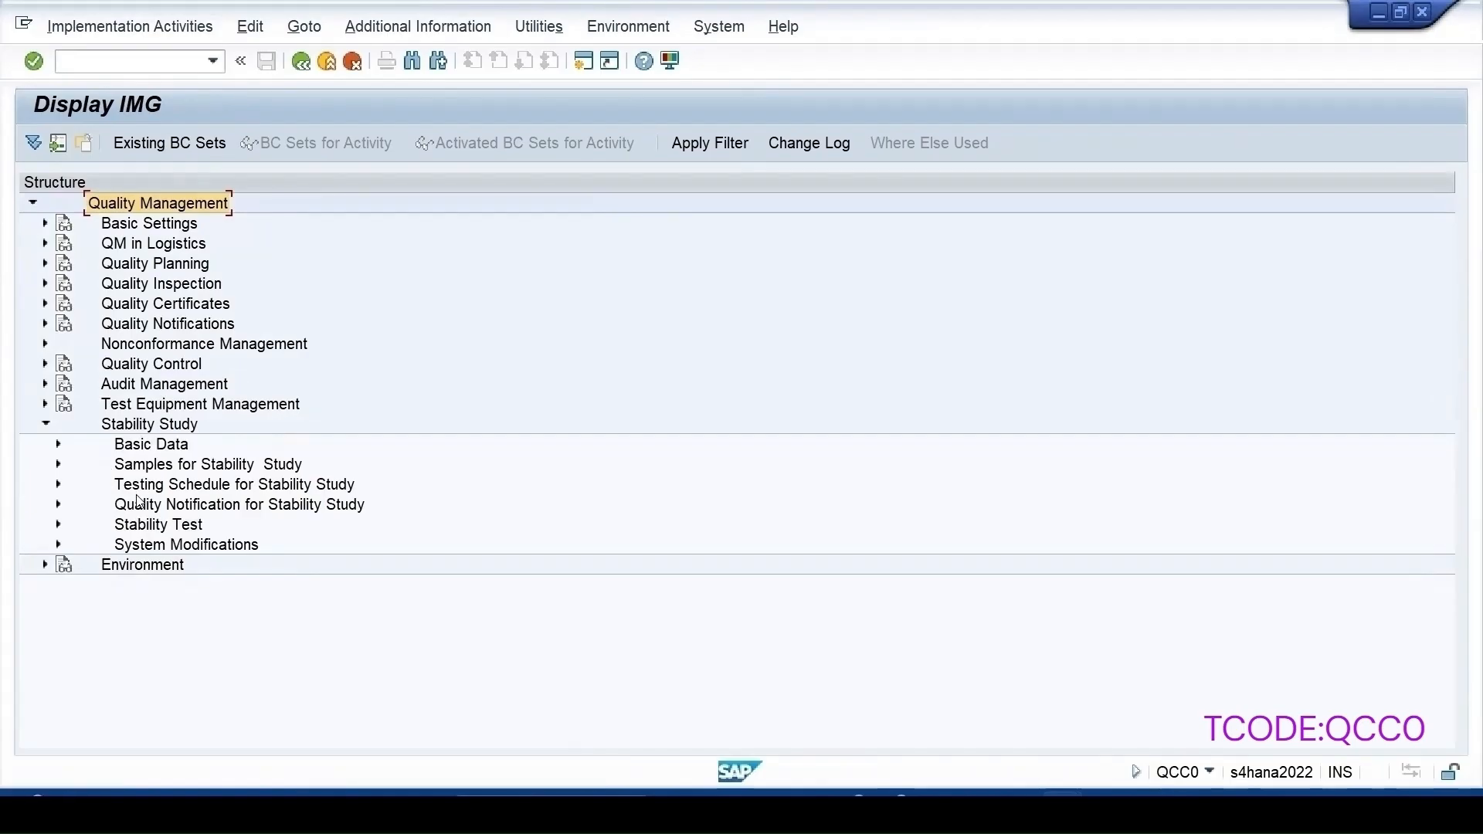
left_click(58, 484)
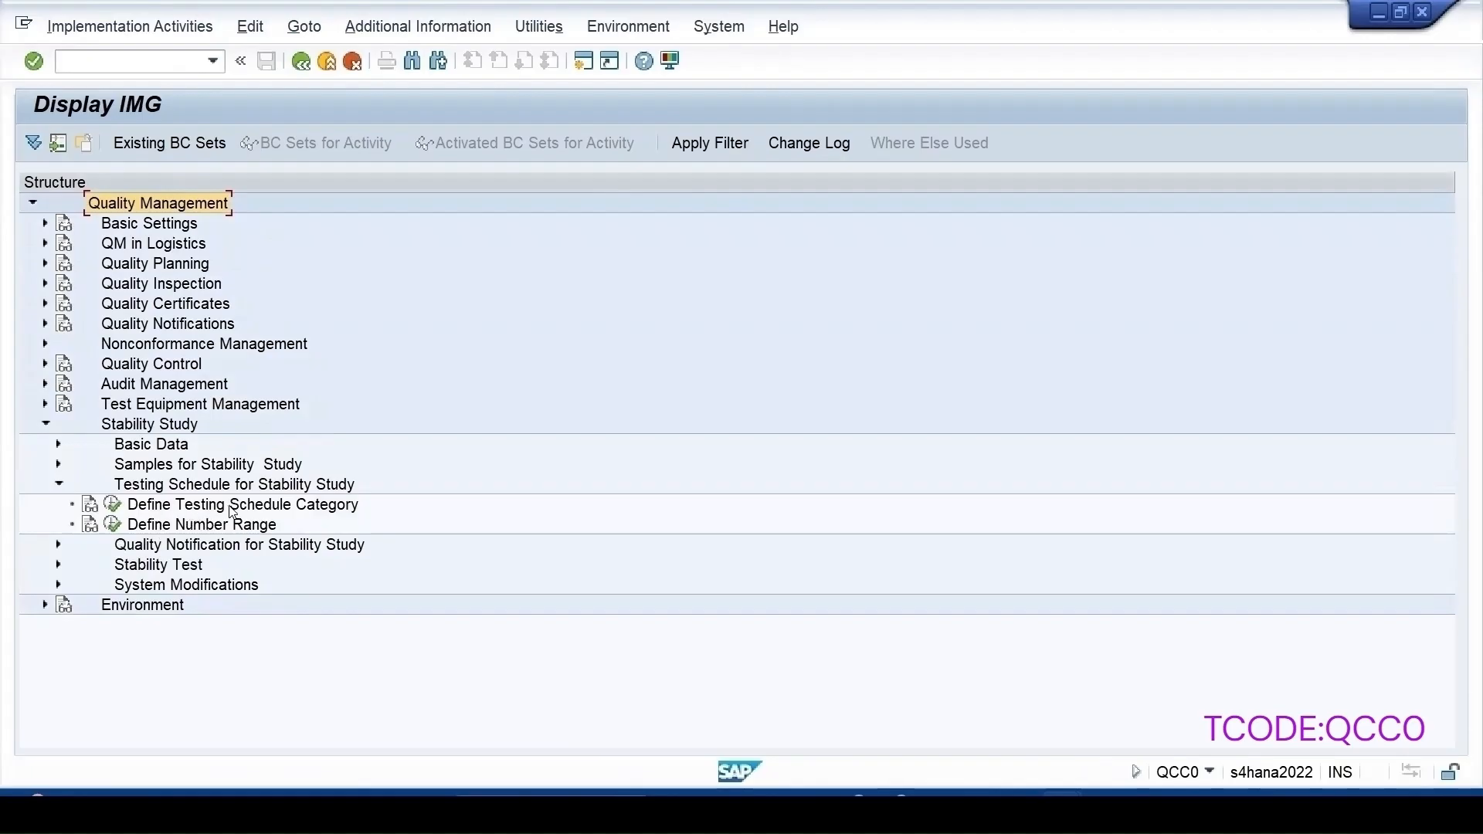
left_click(114, 506)
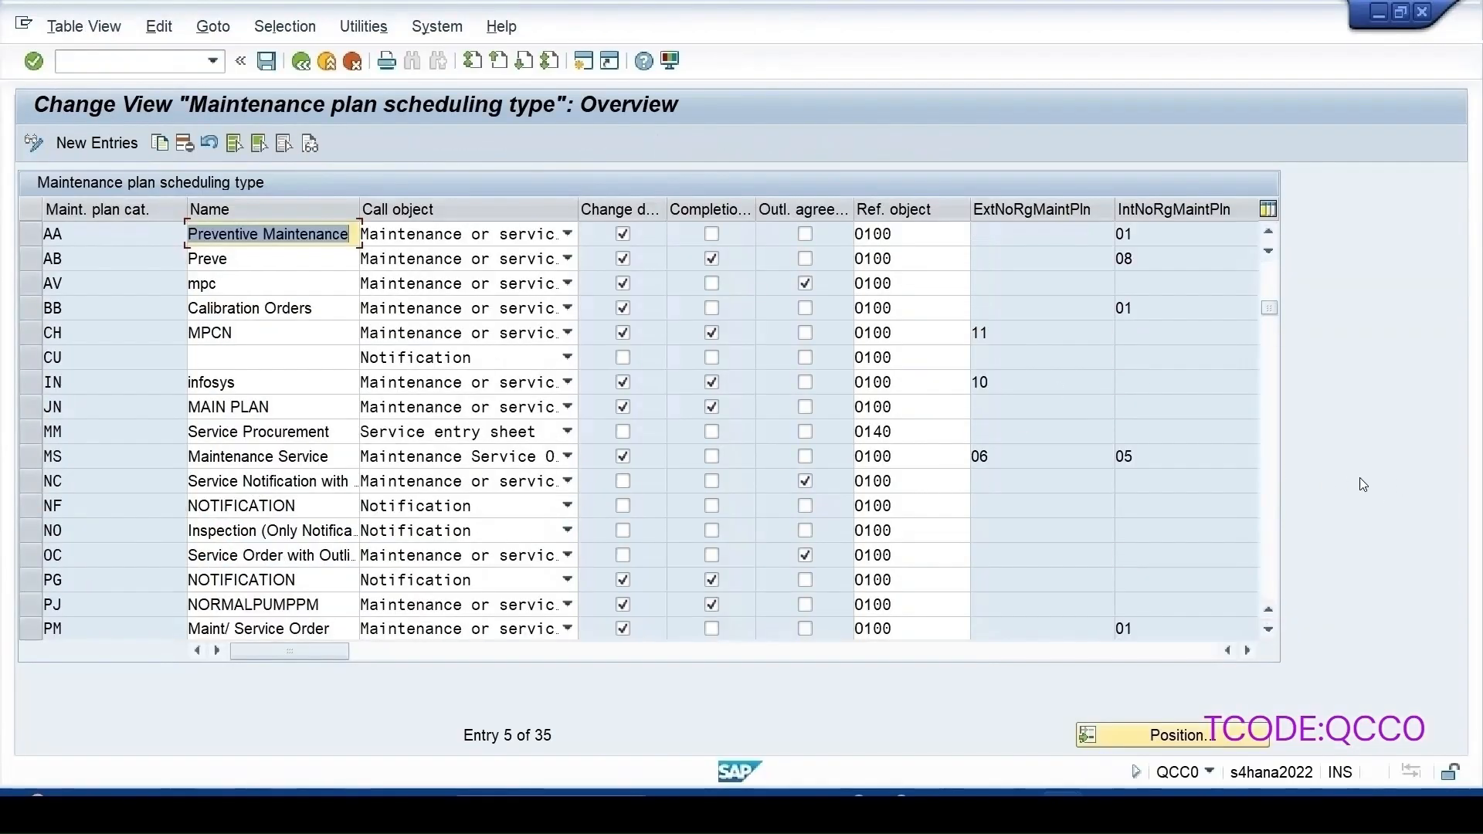
left_click(1263, 524)
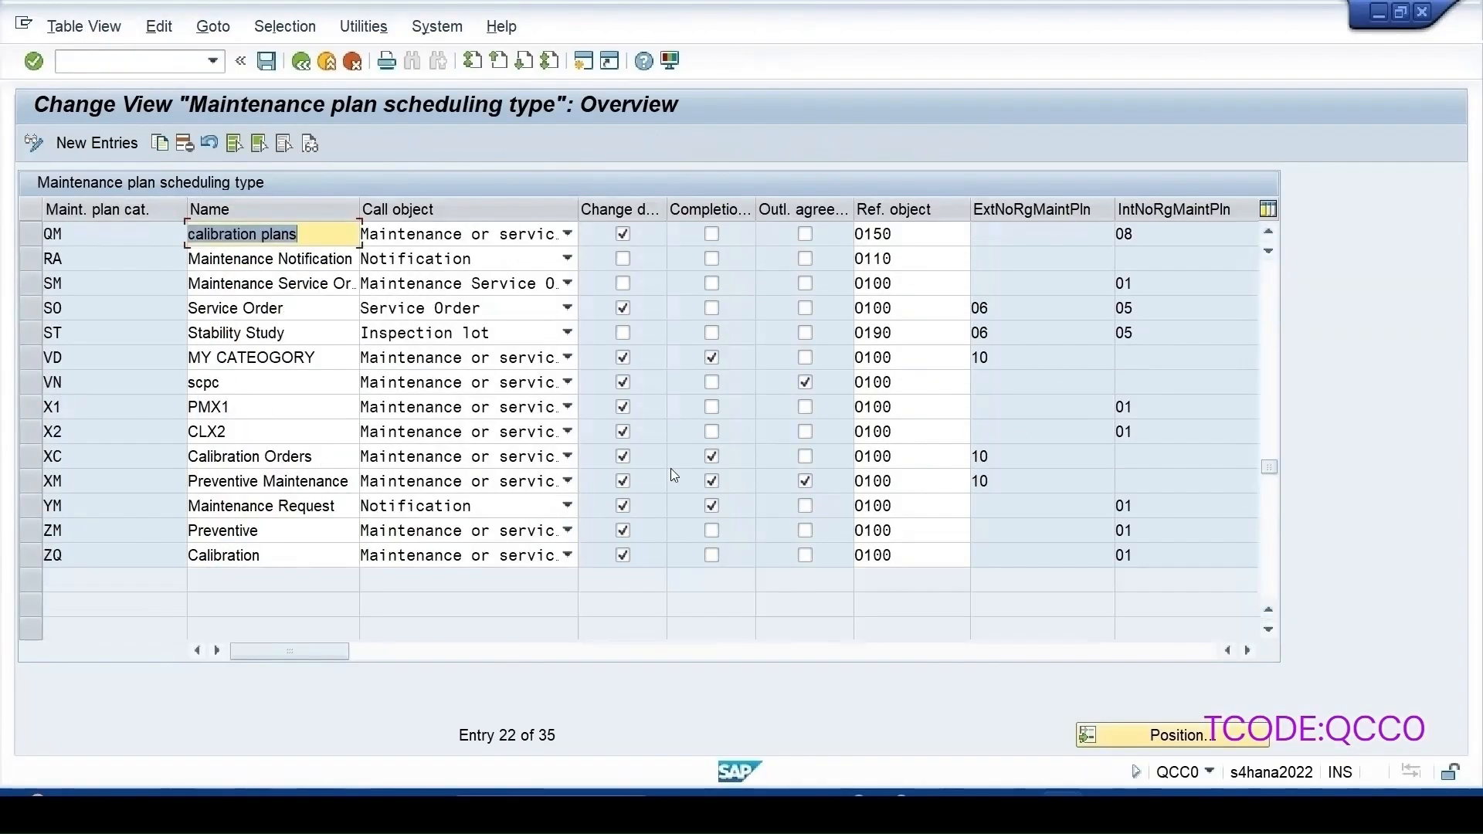
left_click(39, 334)
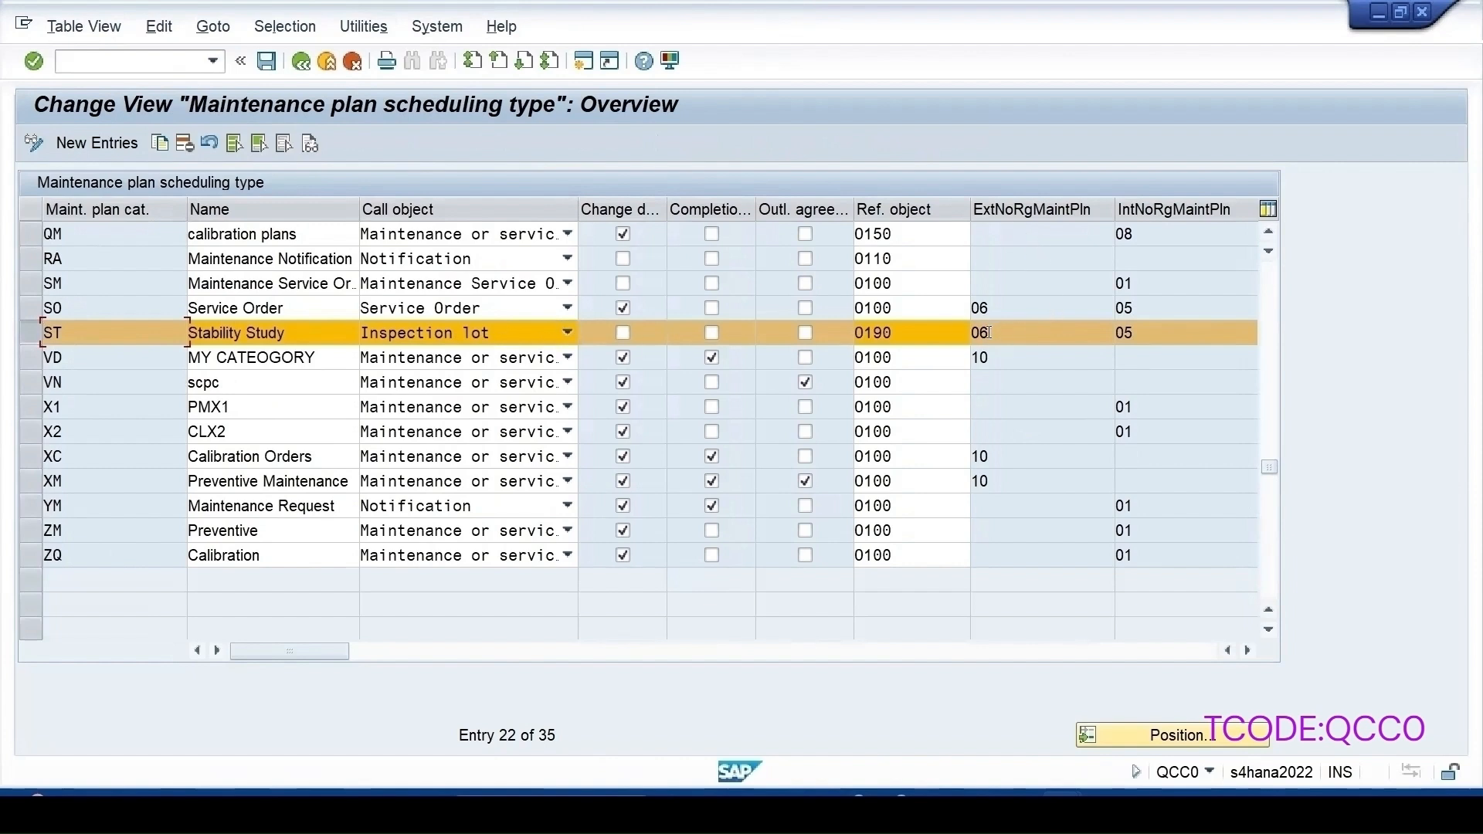
left_click(301, 61)
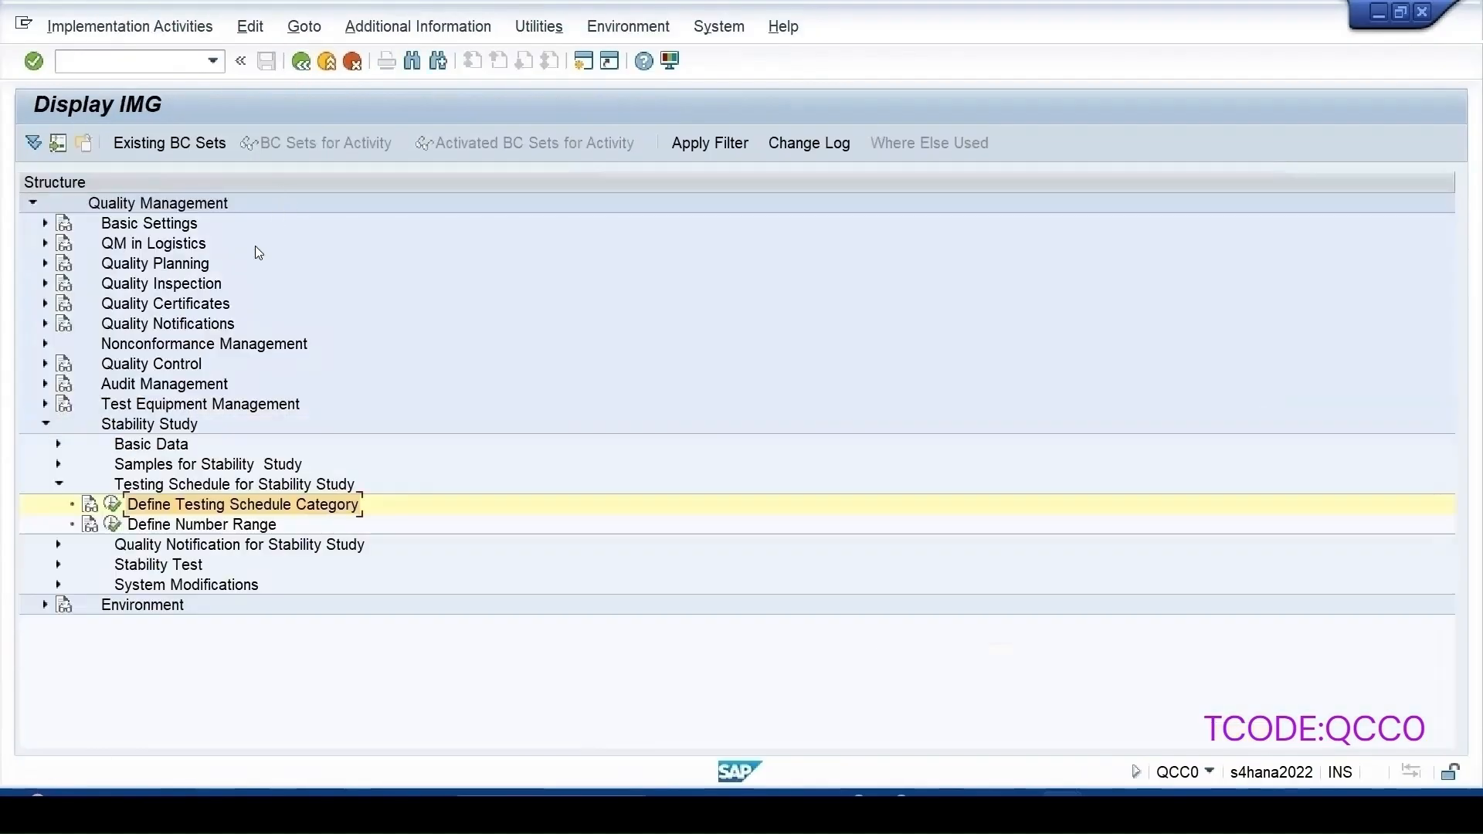
- Examine the limits of external number range 06 in the maintenance plan number range intervals
left_click(112, 524)
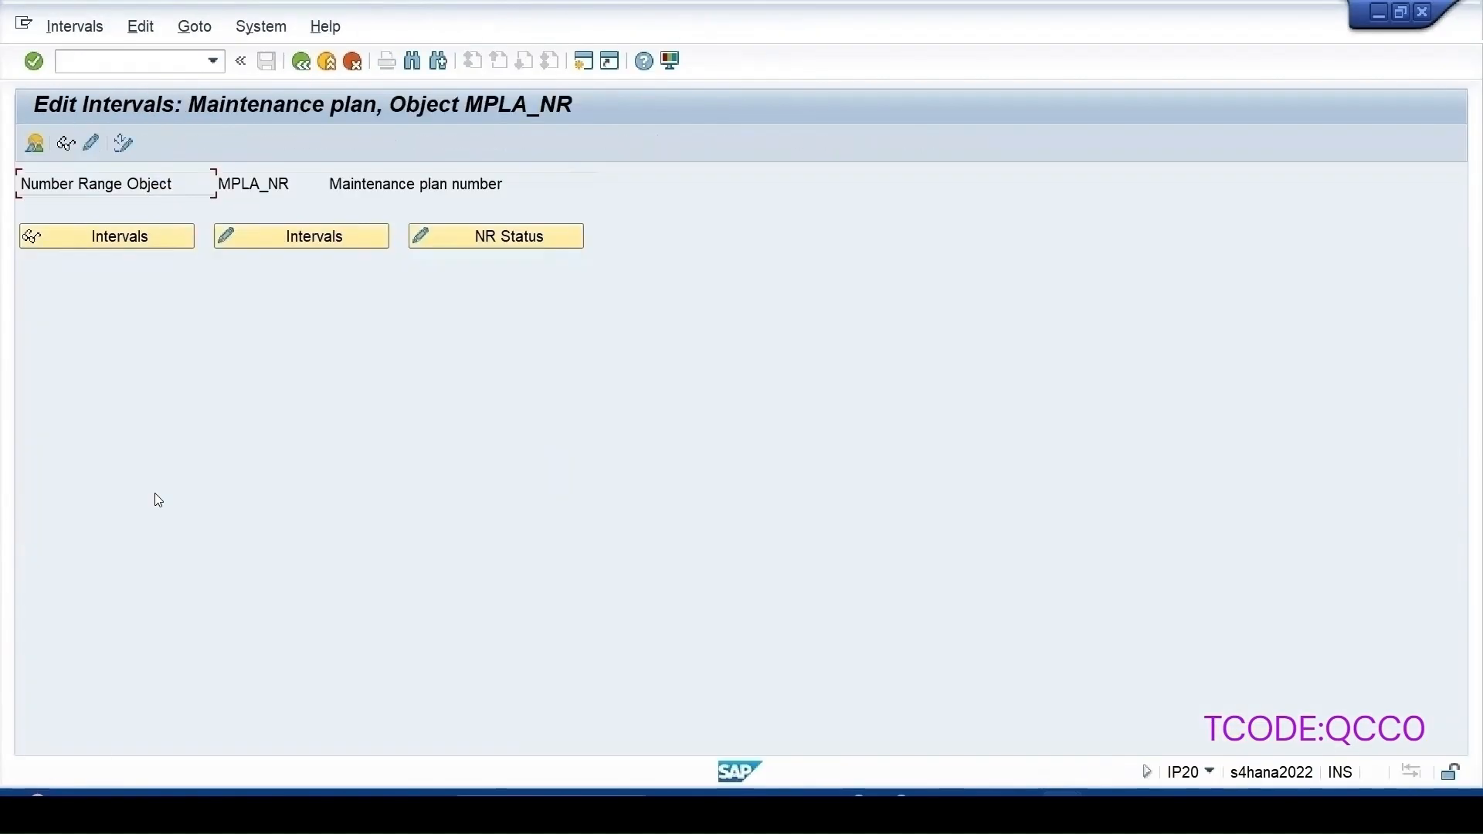
left_click(264, 234)
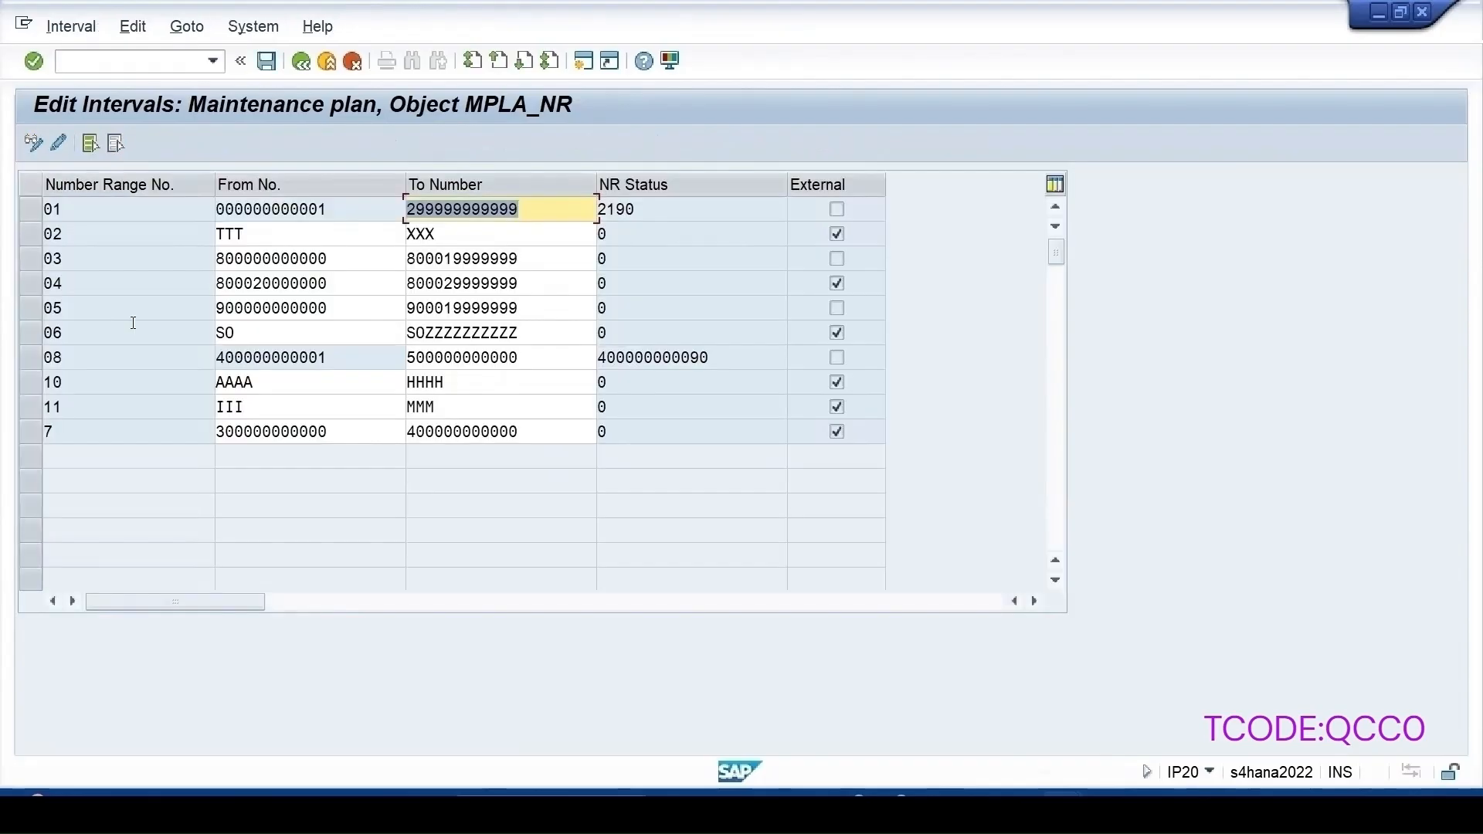
left_click(29, 340)
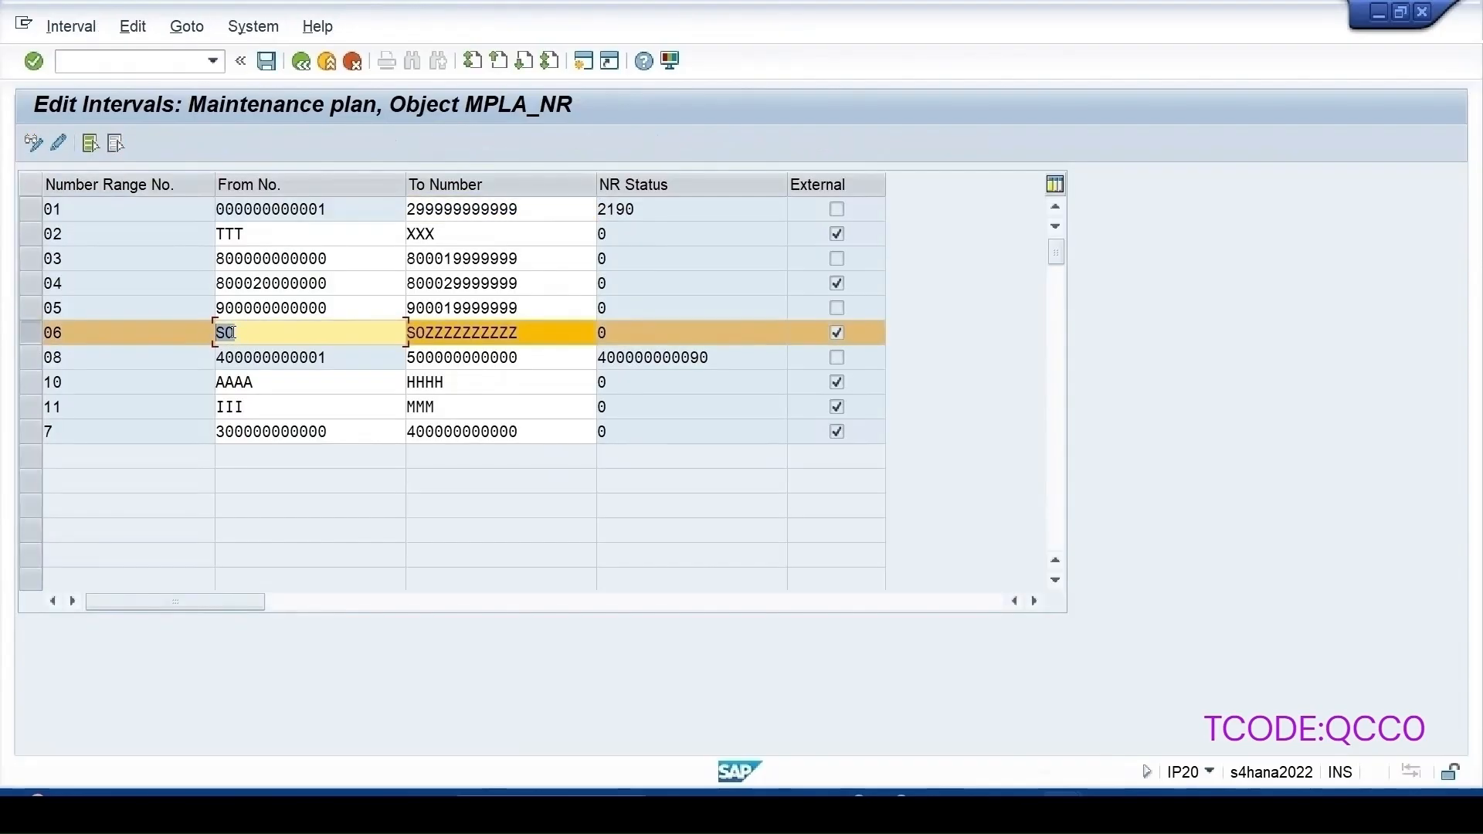
left_click_drag(244, 332, 207, 333)
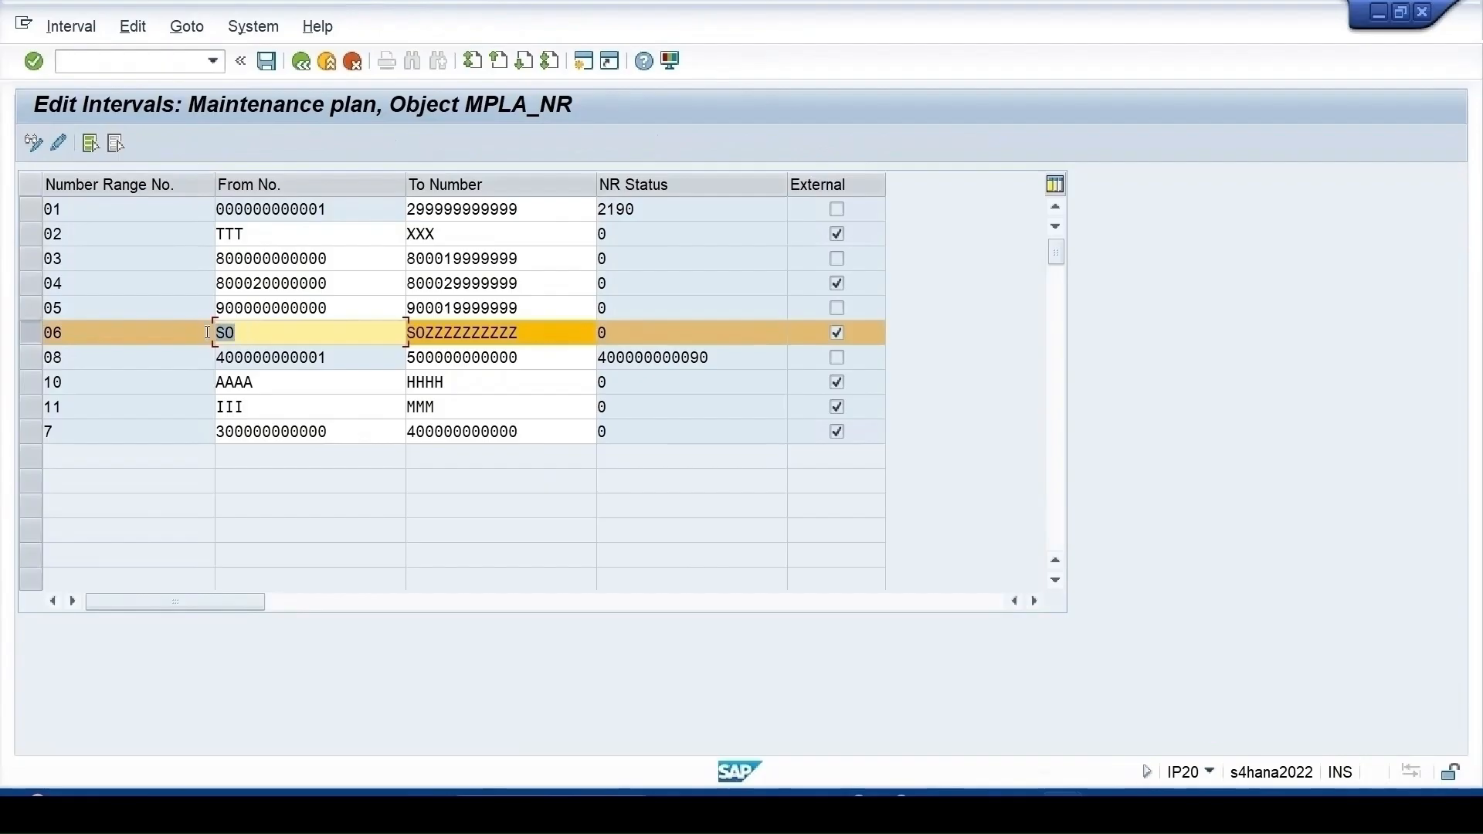
left_click(221, 328)
- Run transaction QM02 in a new session and open notification SS-TESTING for changing
left_click(584, 61)
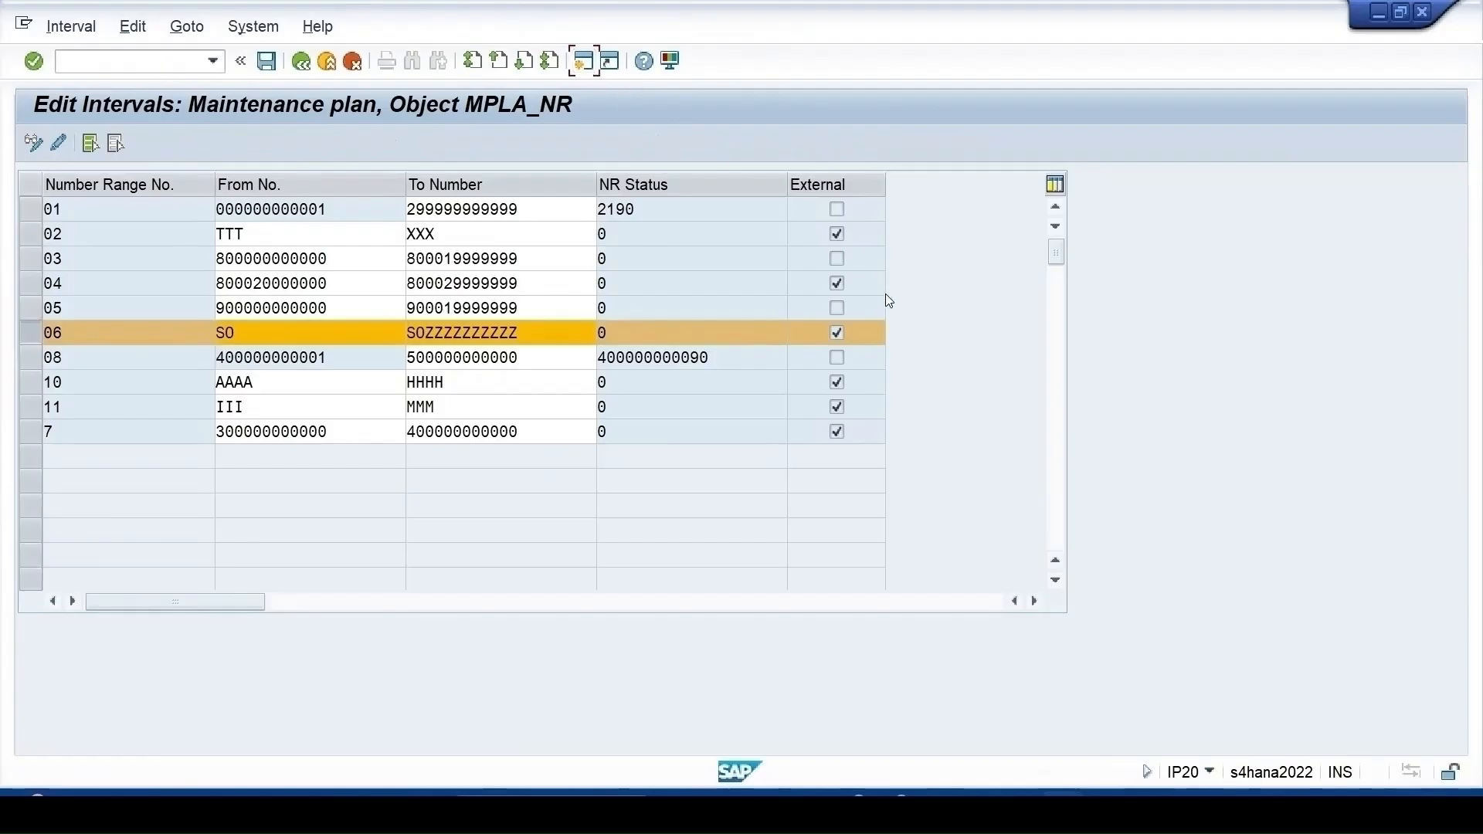
type("qm")
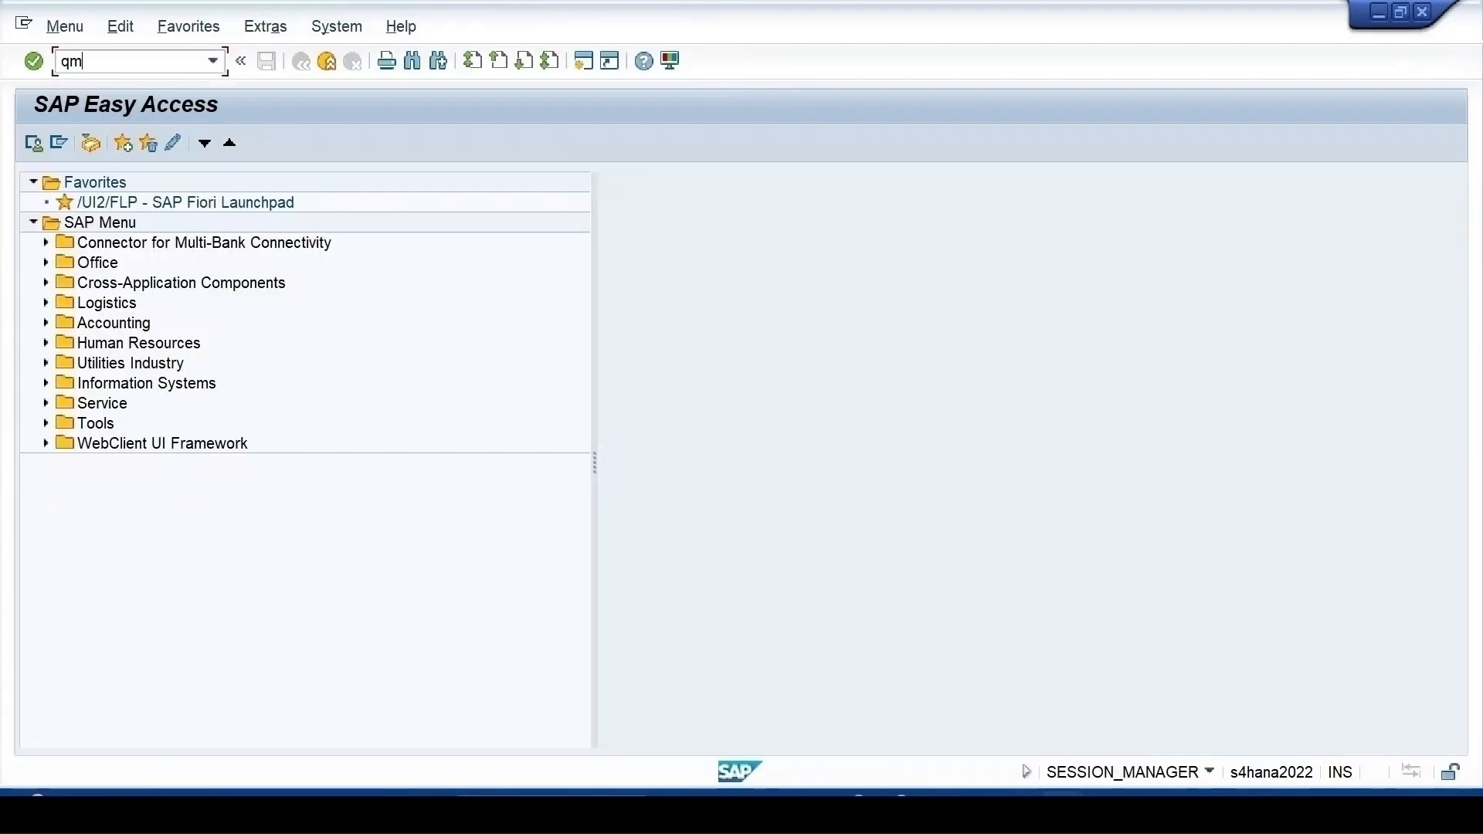
type("02")
key("Return")
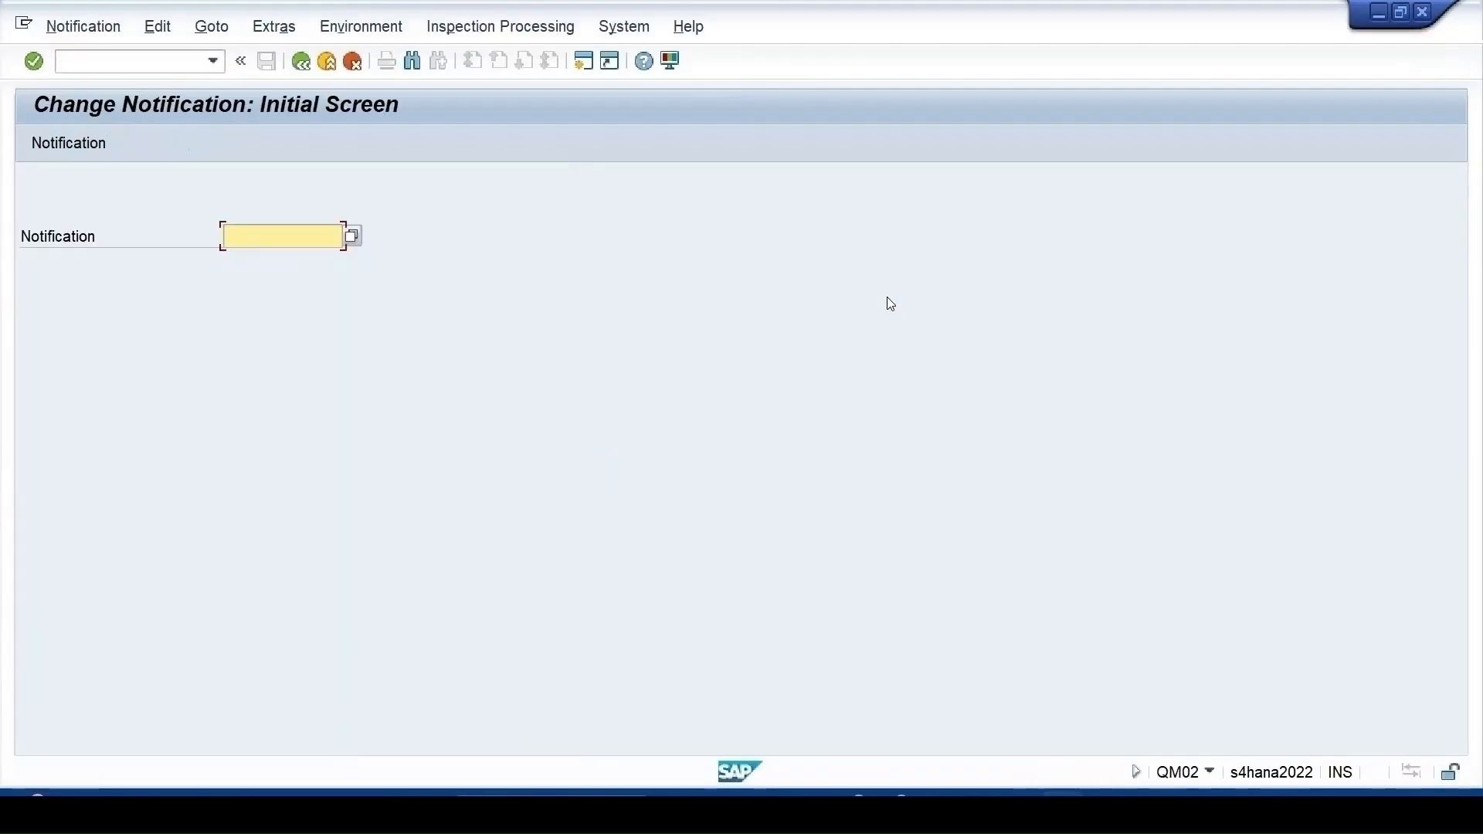
left_click(256, 258)
key("Return")
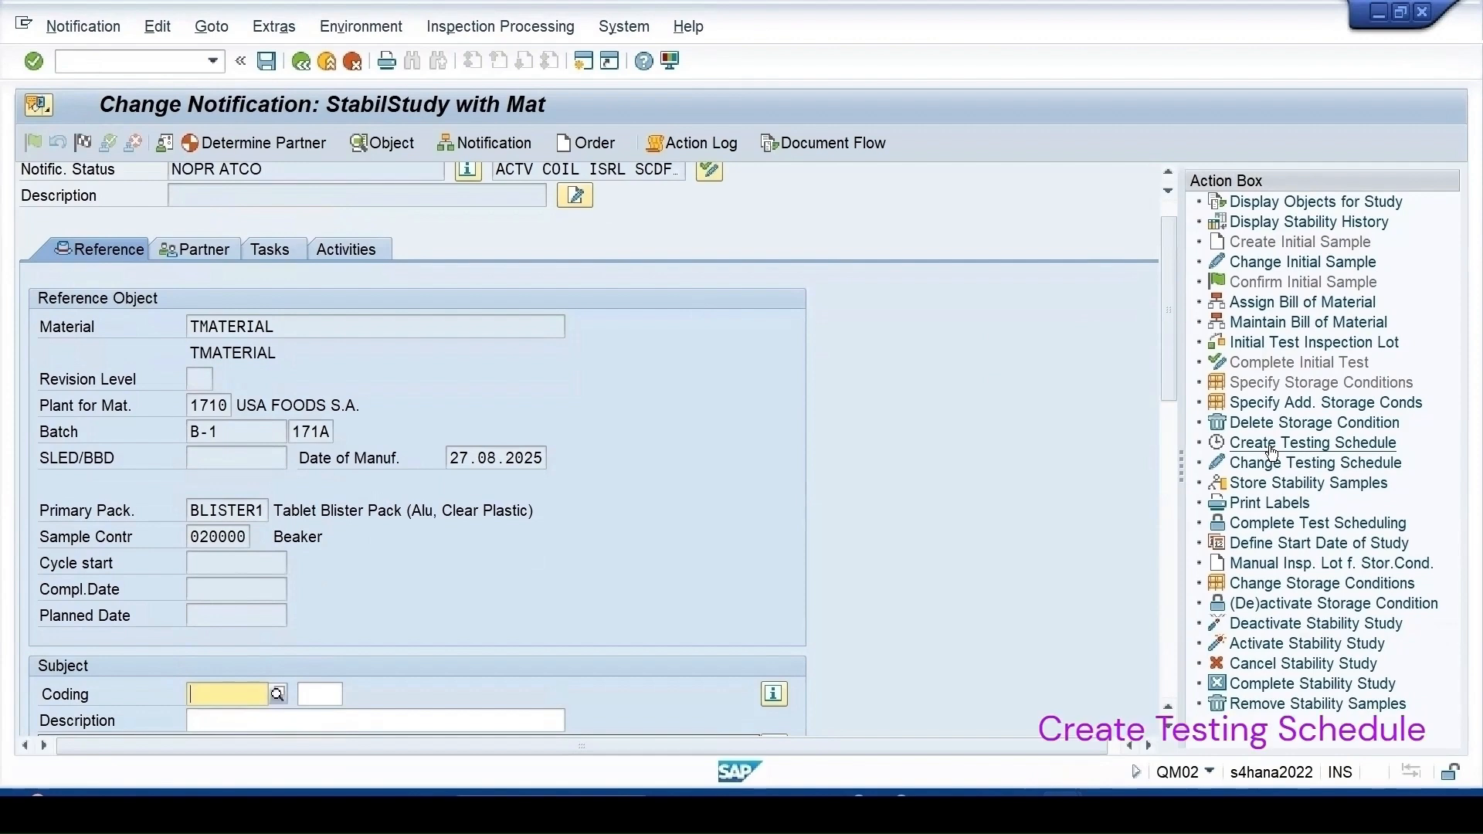
- Start a new testing schedule for the study and name its maintenance plan SOTest
left_click(1272, 444)
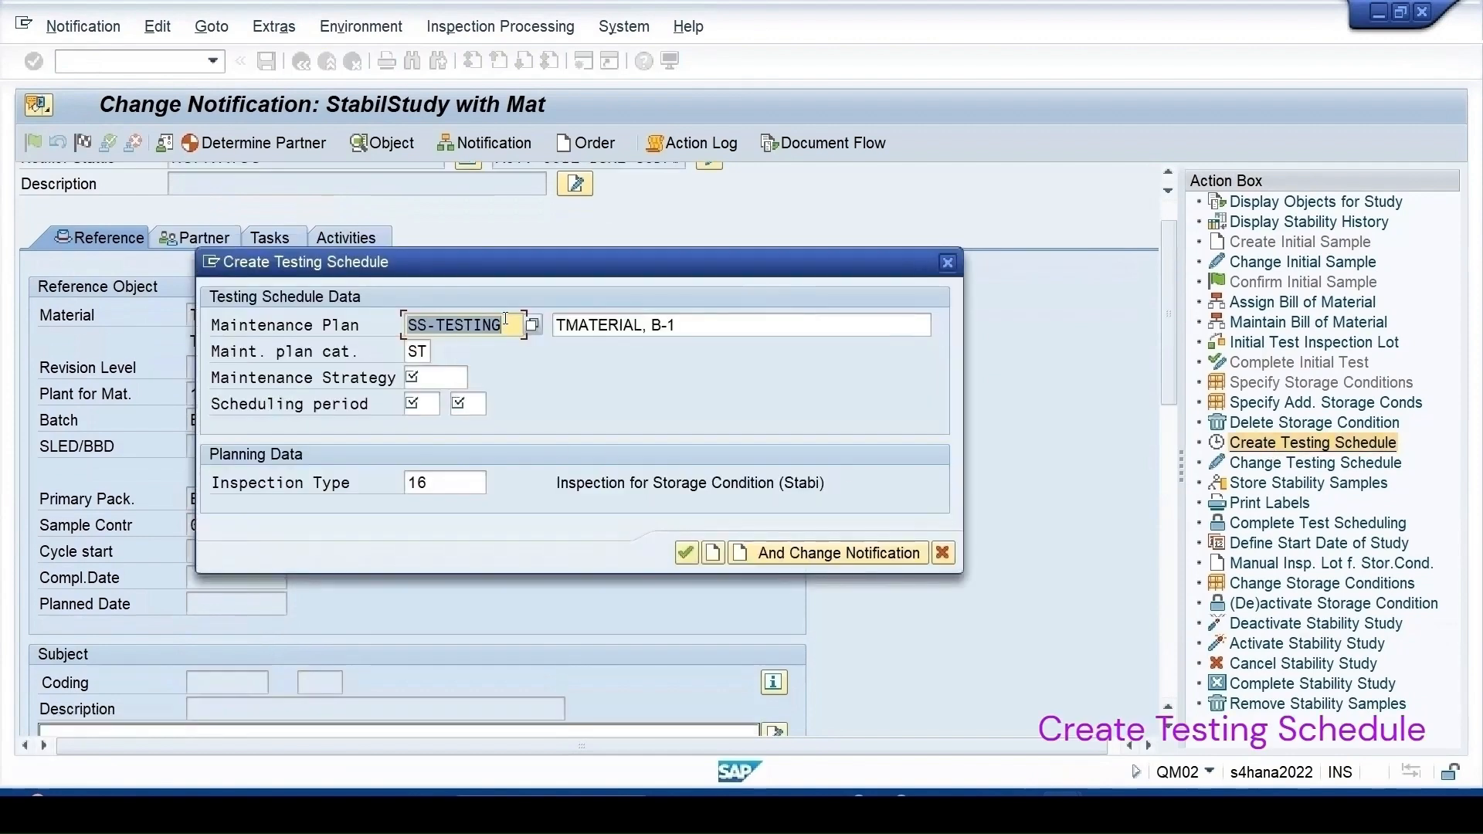
type("S0")
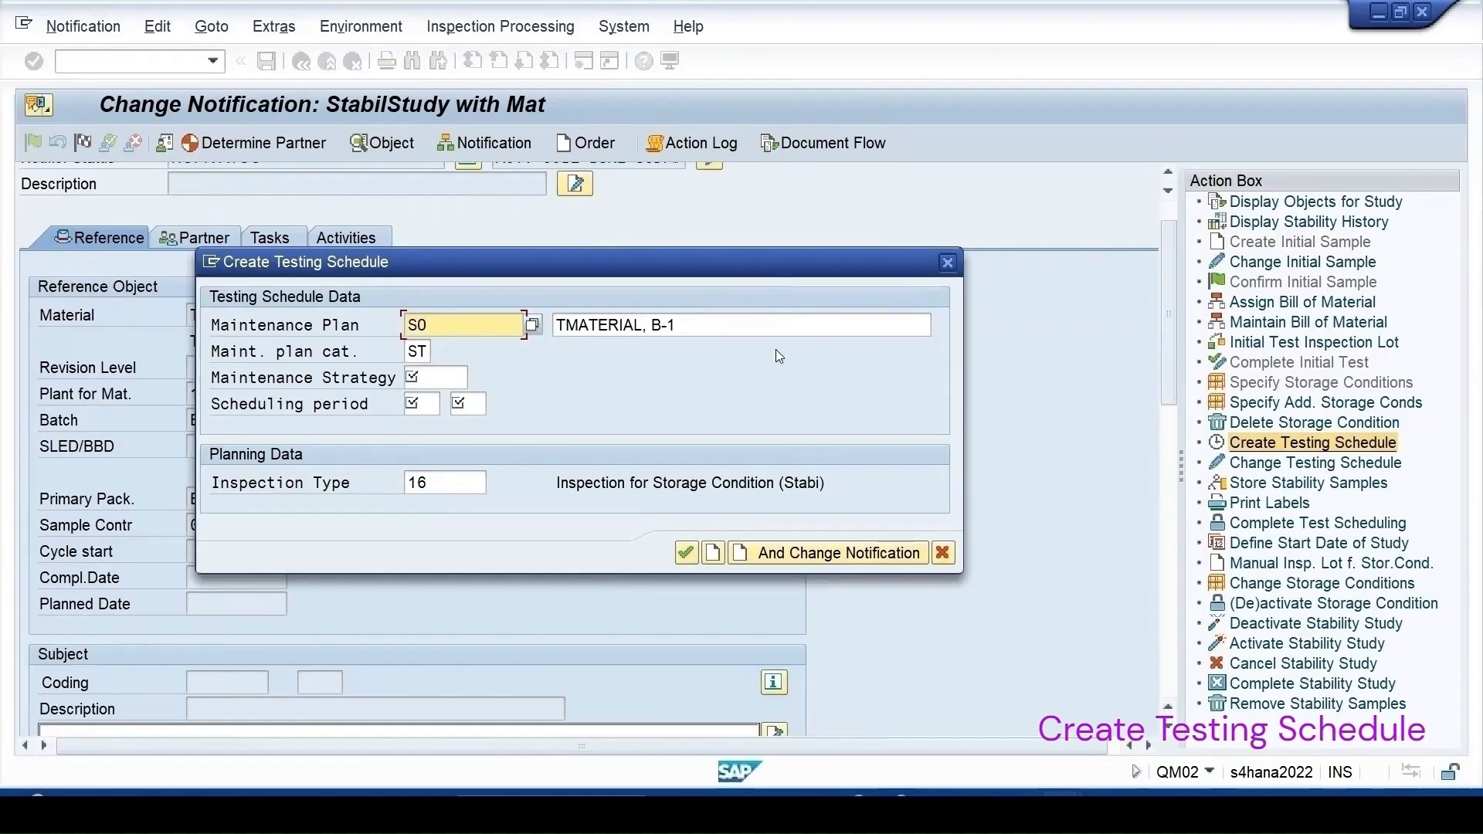
type("-T")
type("est")
key("Left")
key("Left")
key("Left")
key("Left")
key("BackSpace")
- Set maintenance strategy QSTABI and a scheduling period of 180 d, and create the testing schedule with the notification change
left_click(414, 377)
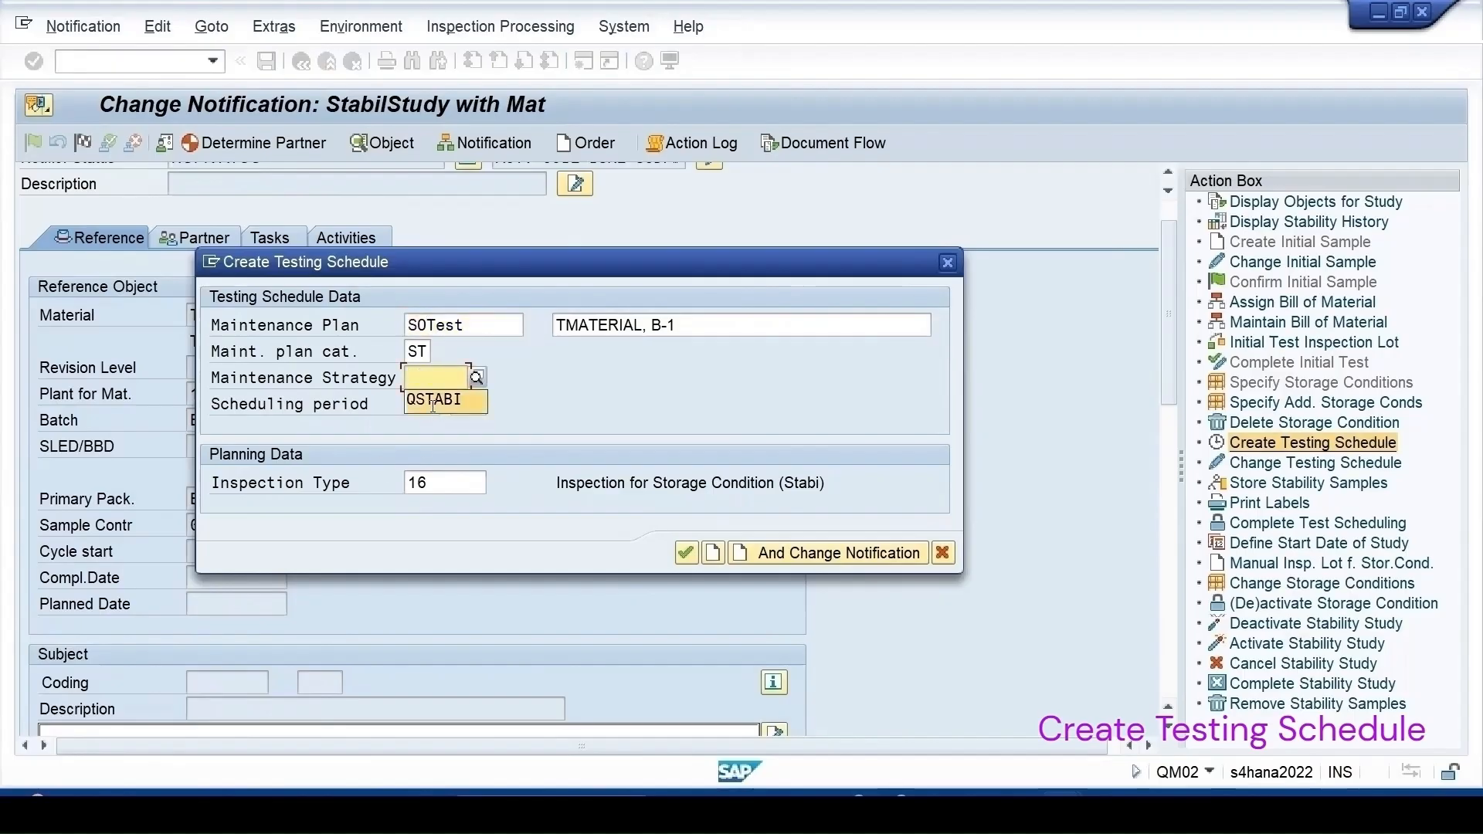
left_click(433, 399)
left_click(421, 403)
left_click(464, 405)
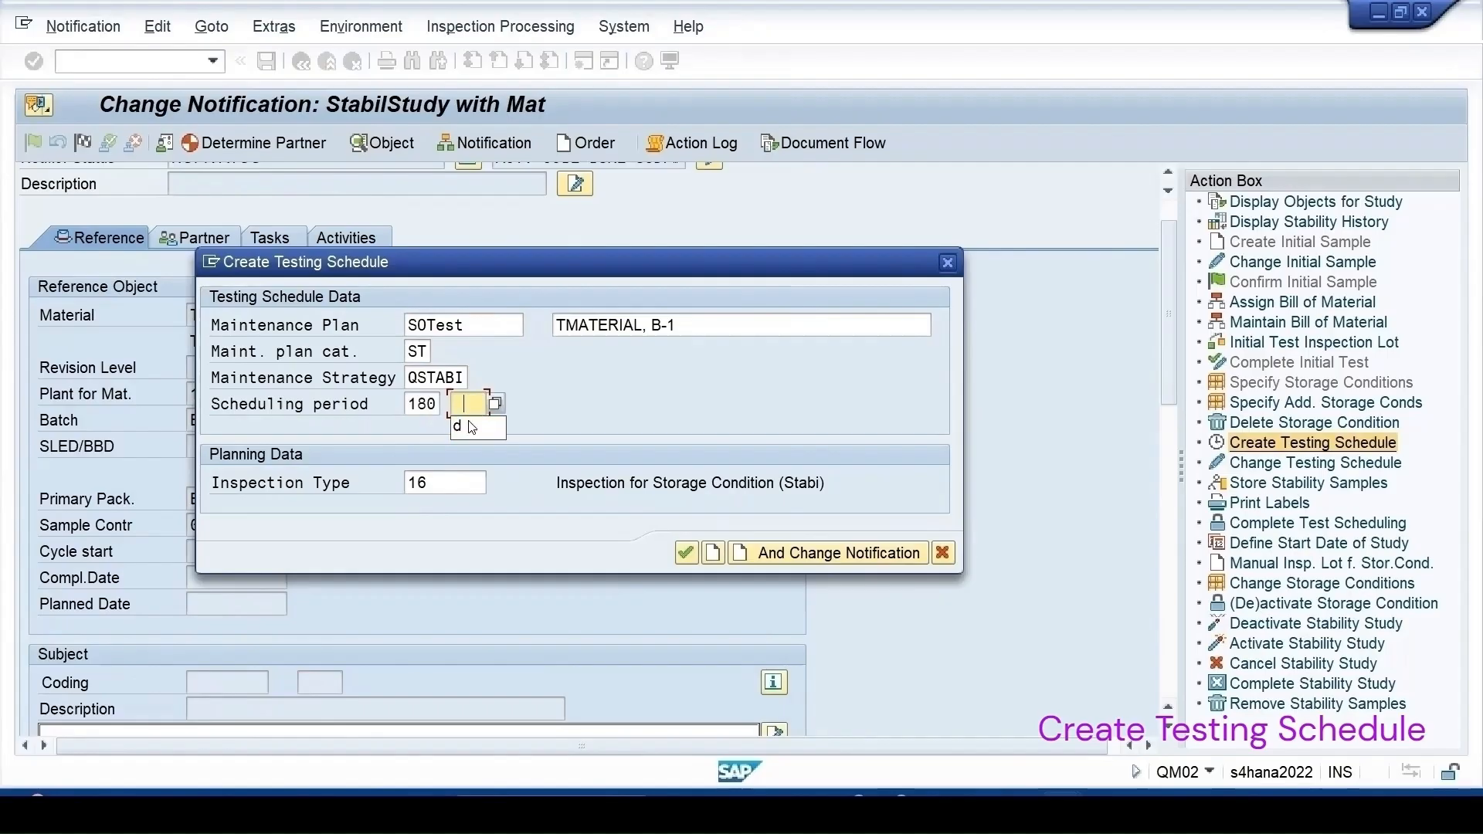
left_click(468, 426)
left_click(800, 556)
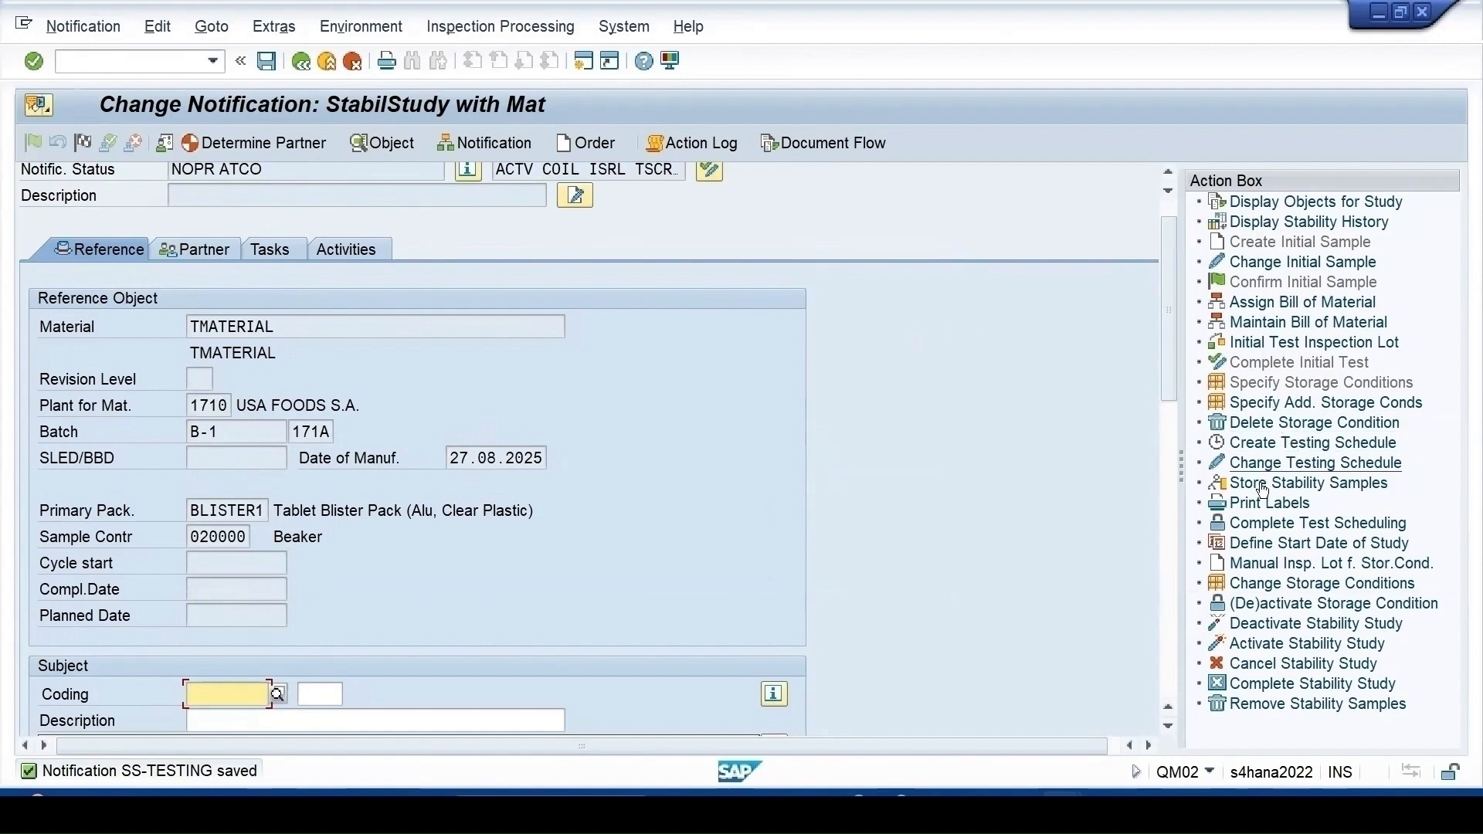
- Open the study's testing schedule for editing and review its maintenance plan scheduling parameters and additional data
left_click(1276, 463)
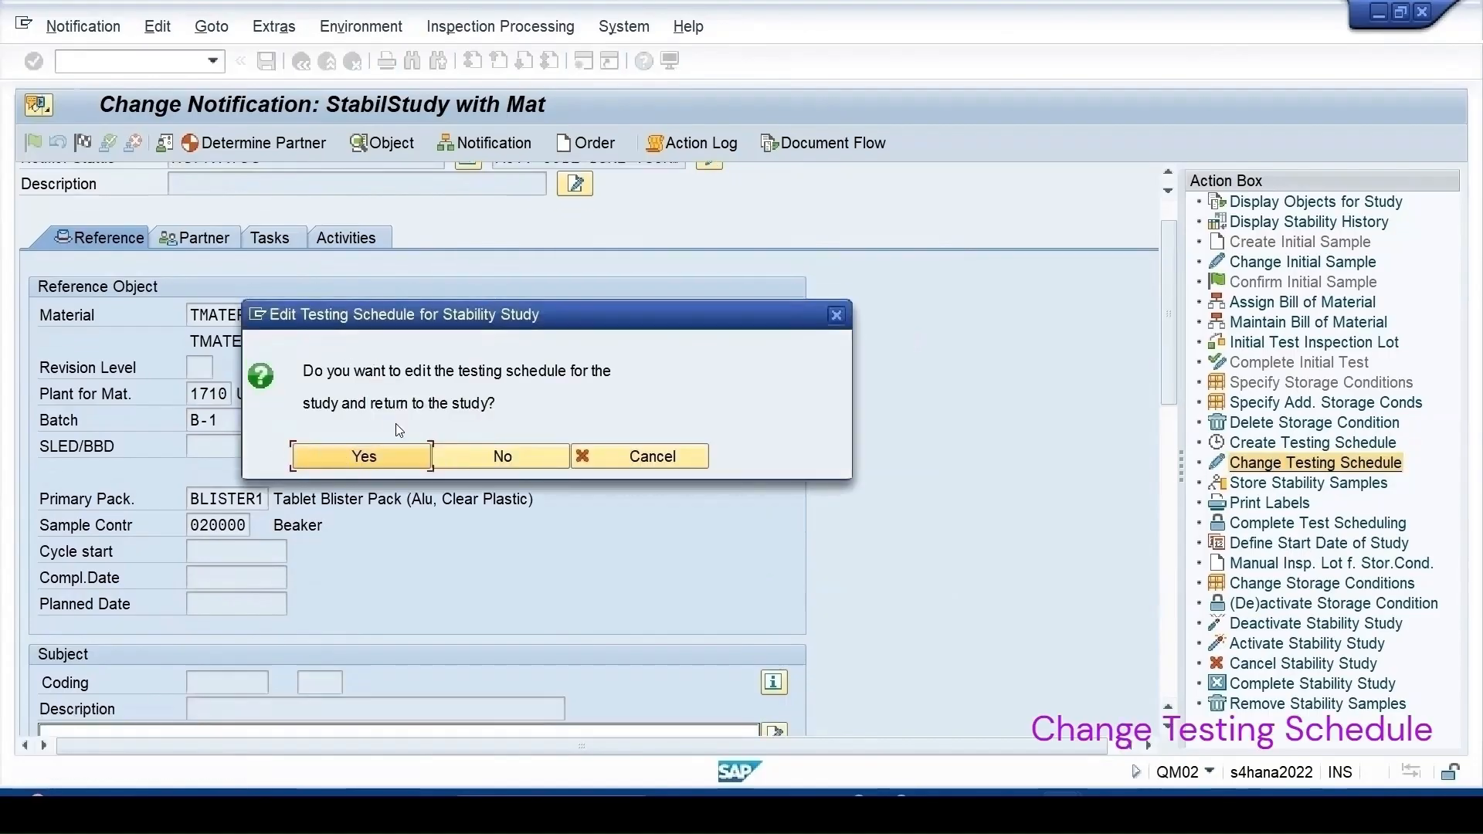
left_click(393, 457)
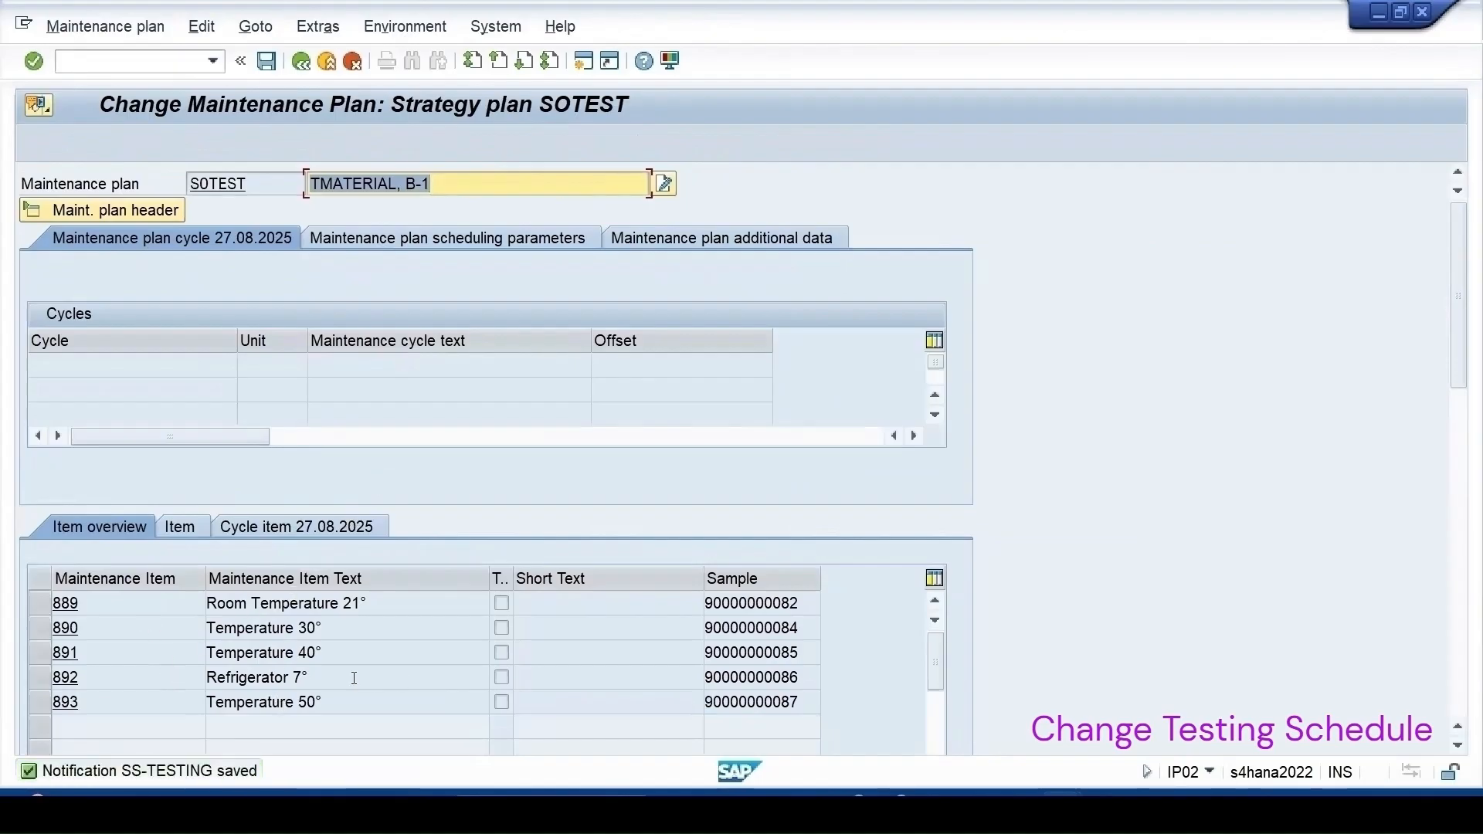
left_click(379, 240)
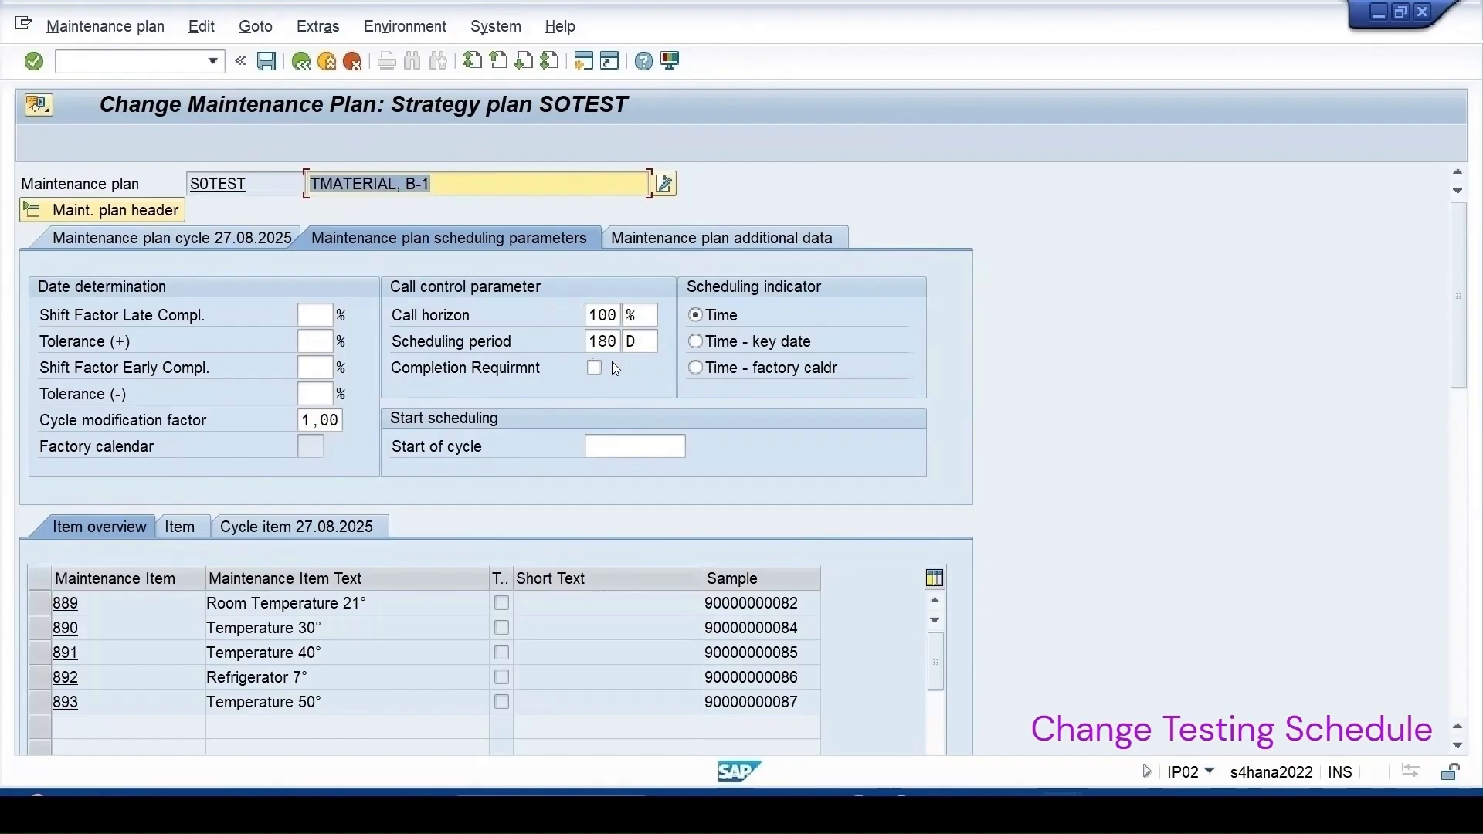
left_click(684, 236)
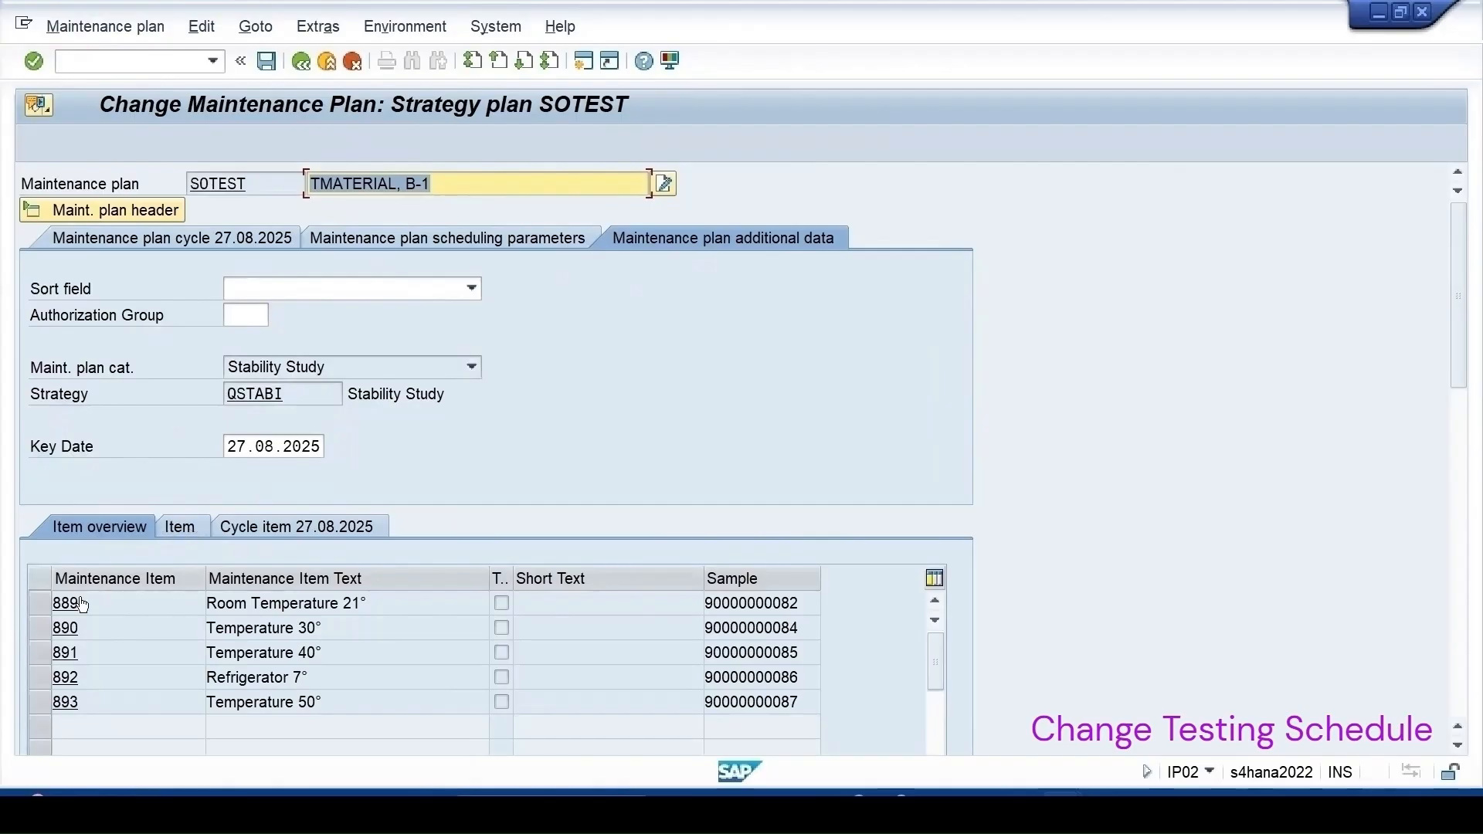
- Try to assign inspection plan group 165, group counter 1, to the Room Temperature 21° maintenance item
left_click(53, 604)
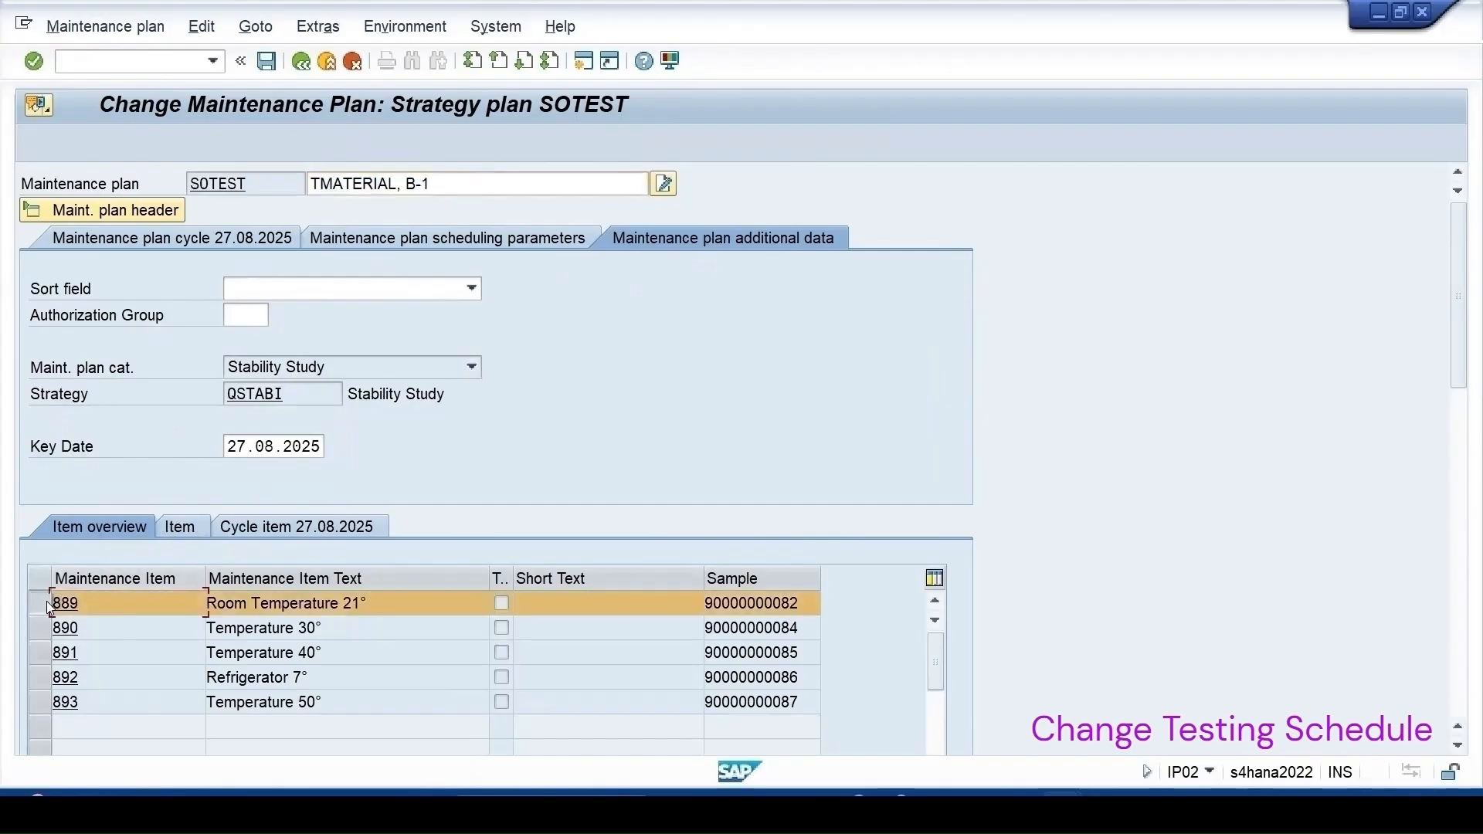
left_click(180, 527)
scroll(180, 525, "down", 5)
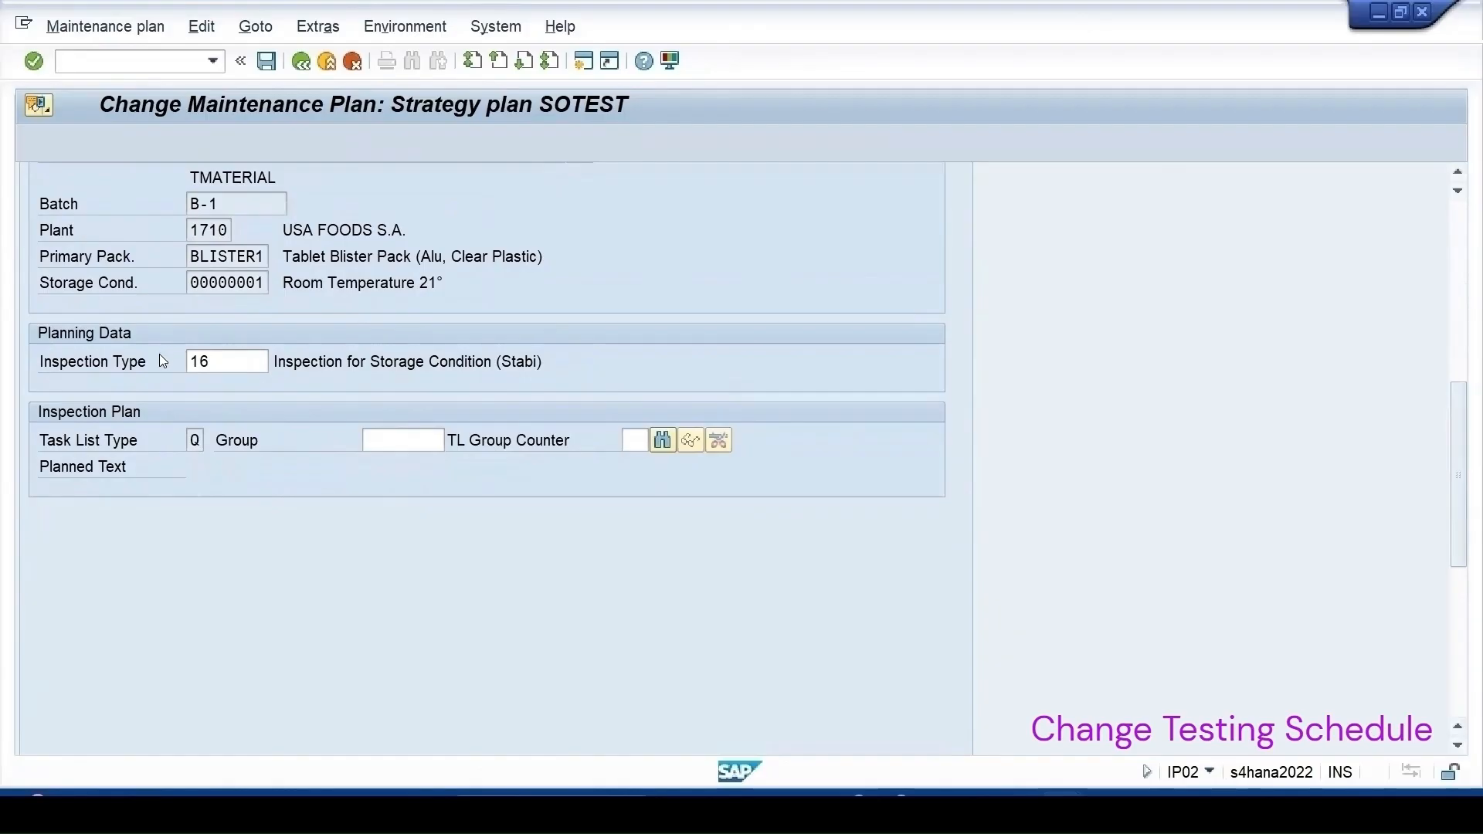
left_click(382, 439)
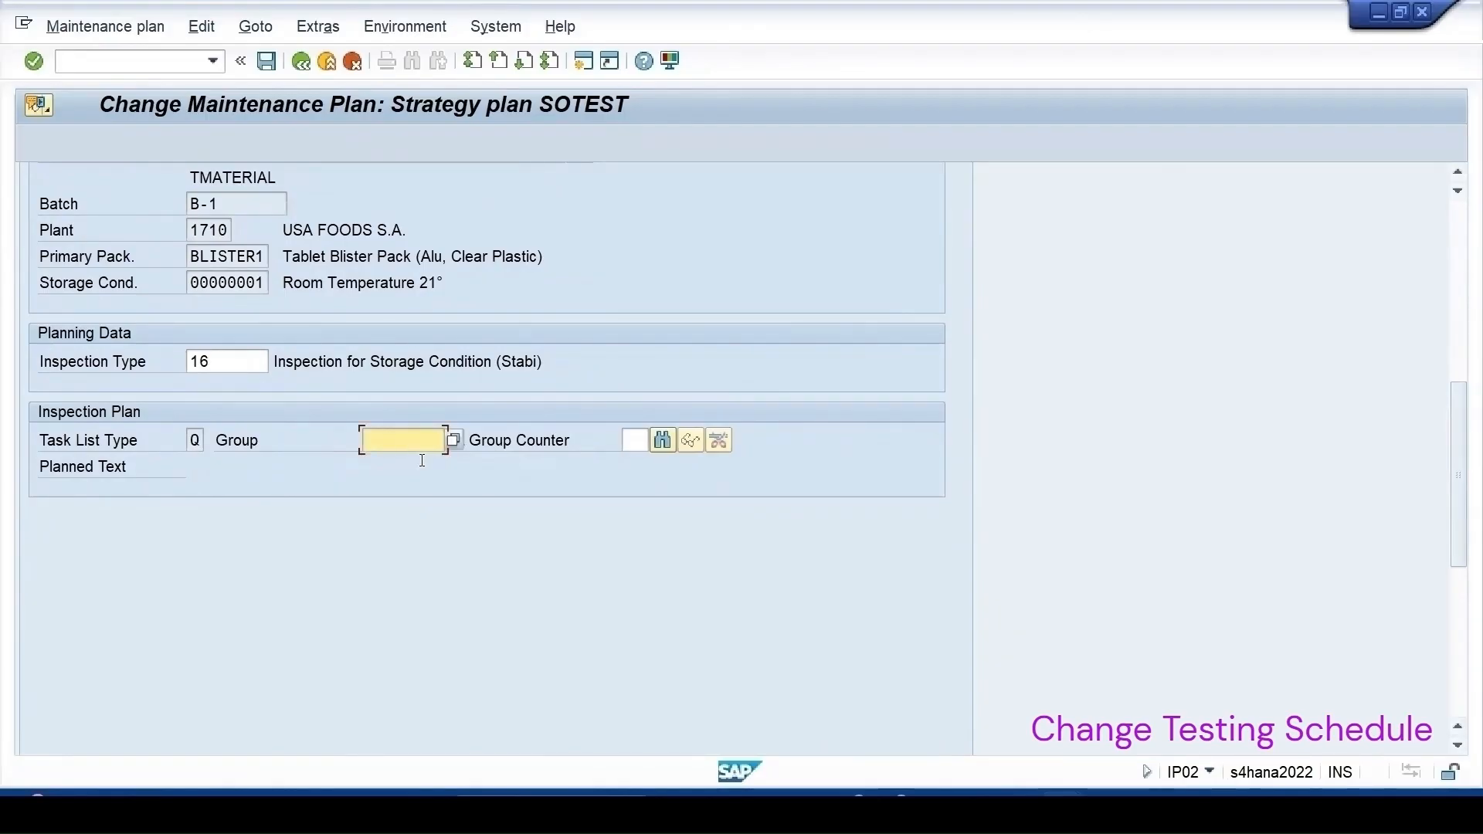
type("165")
left_click(632, 439)
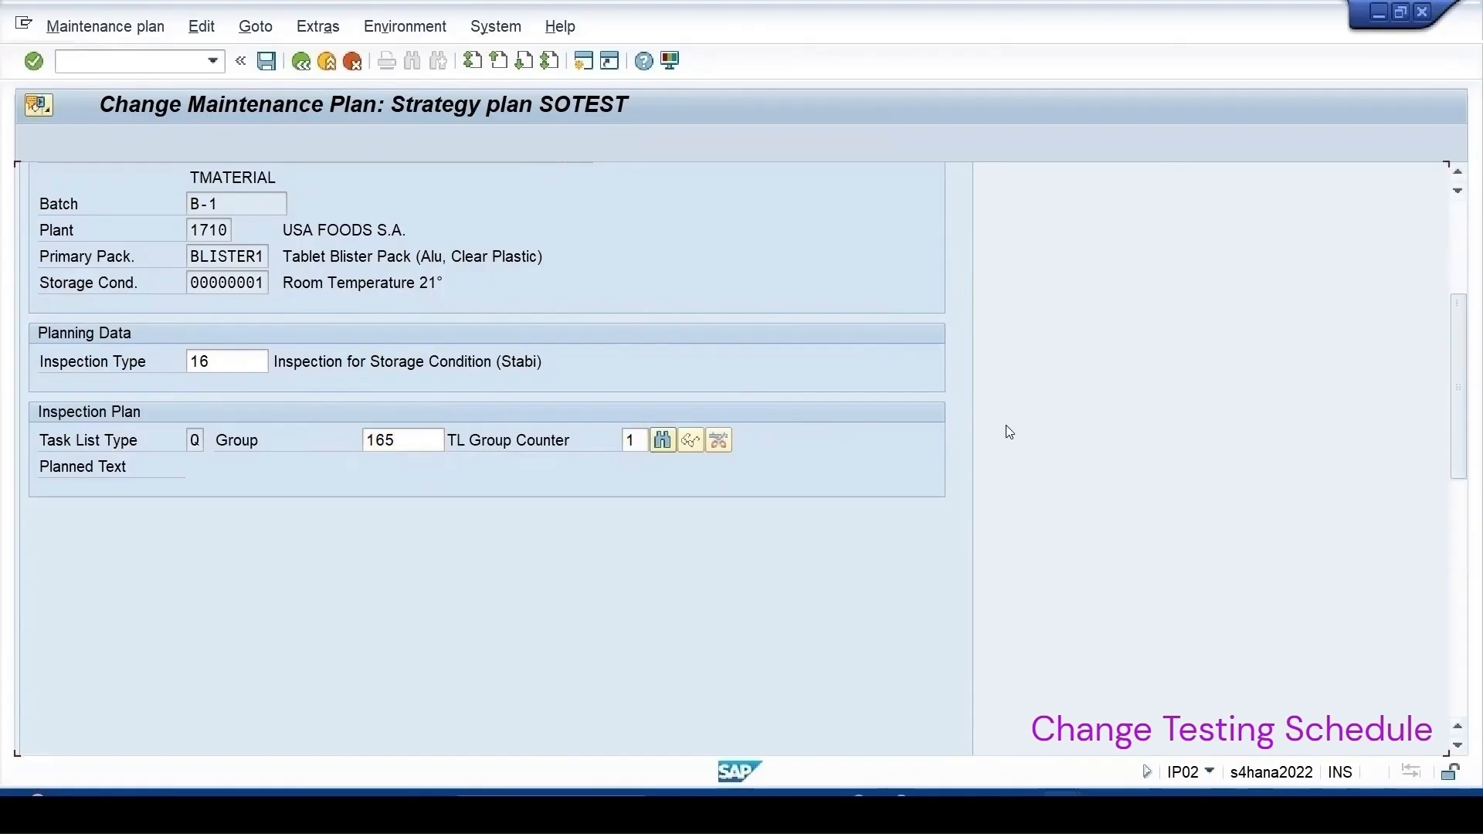
key("Return")
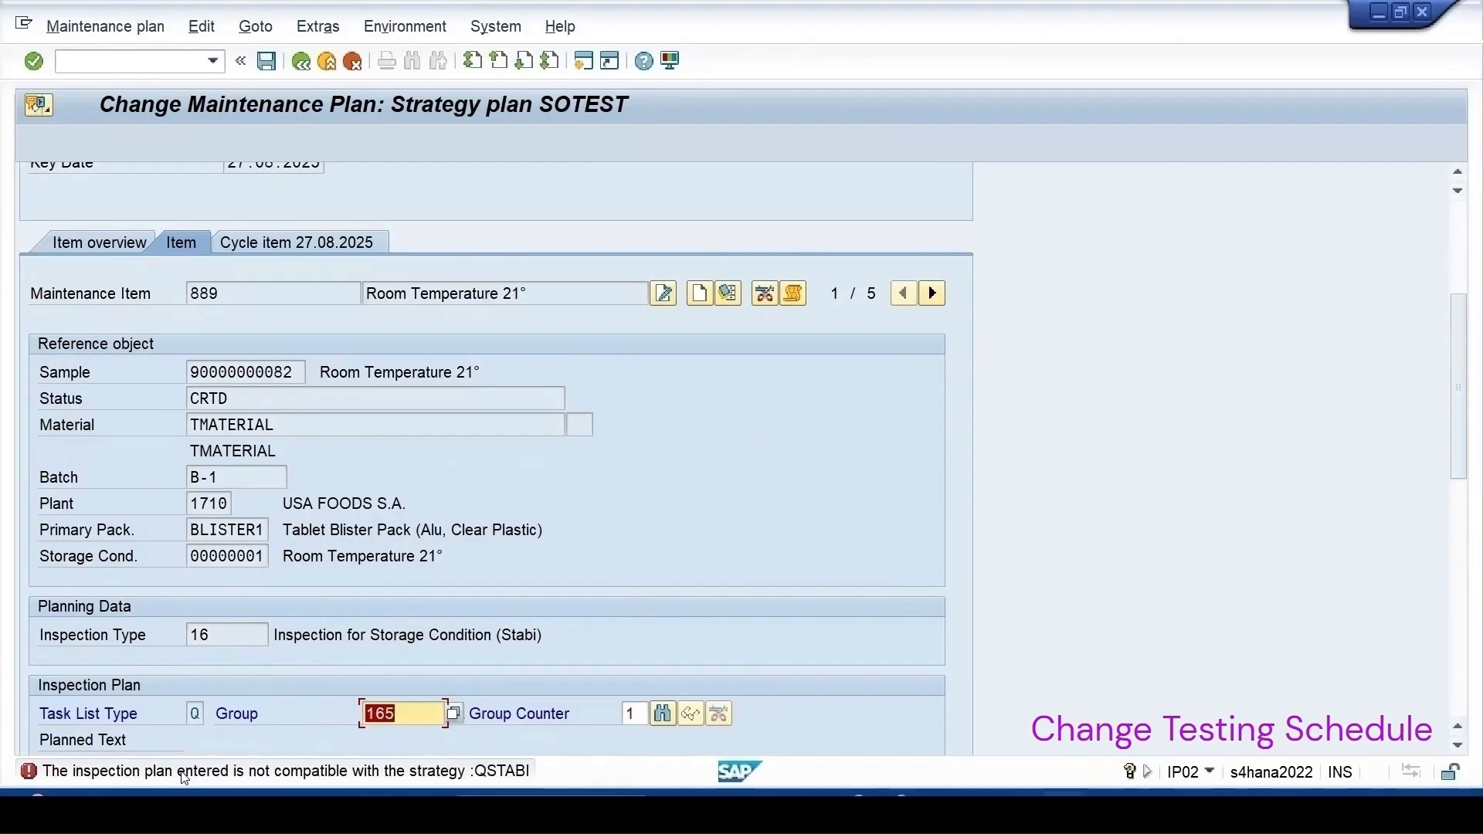
- Read the long text of the inspection plan error message and leave the maintenance plan without saving
double_click(403, 772)
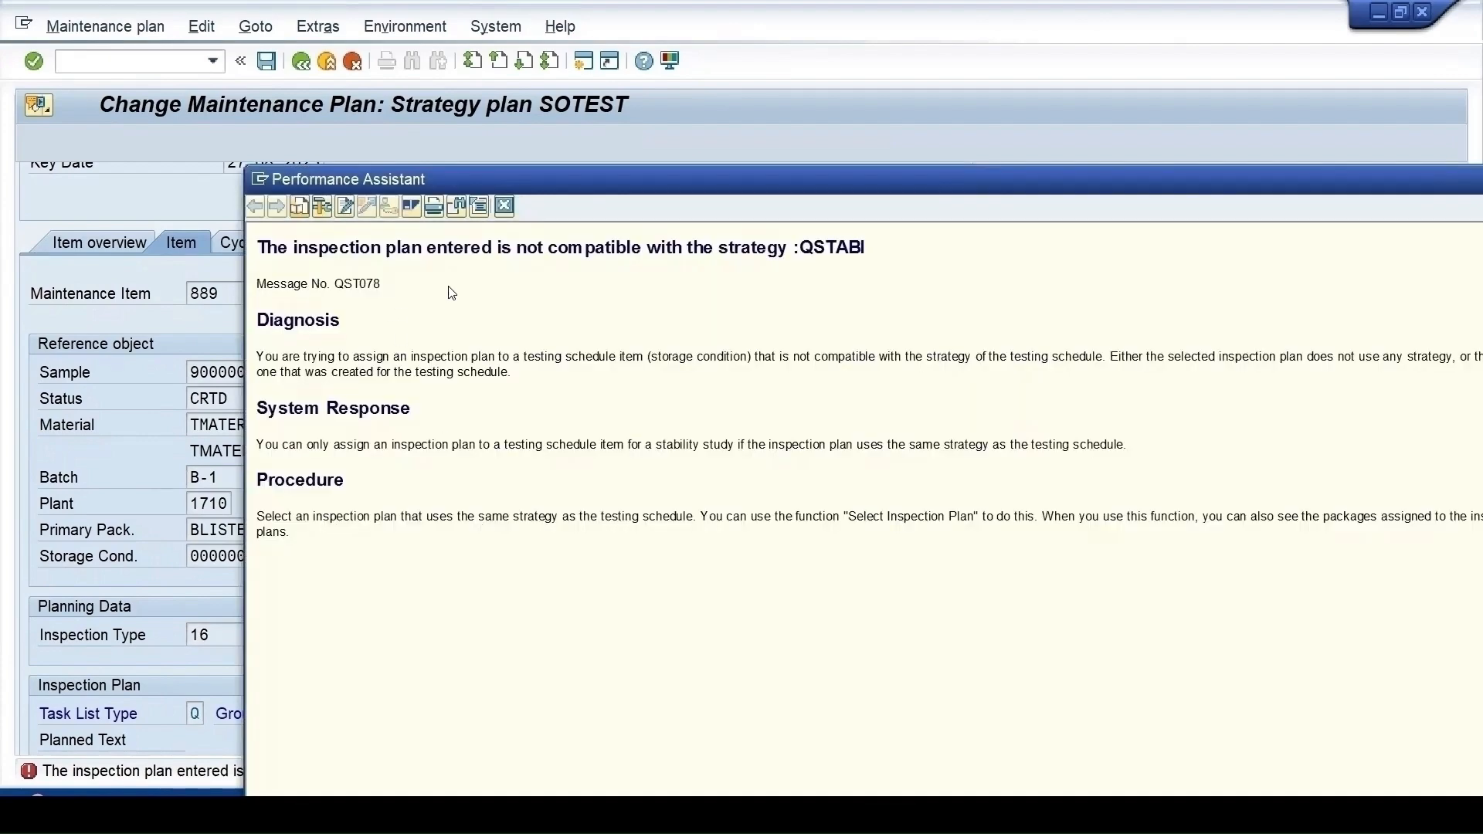
left_click(506, 207)
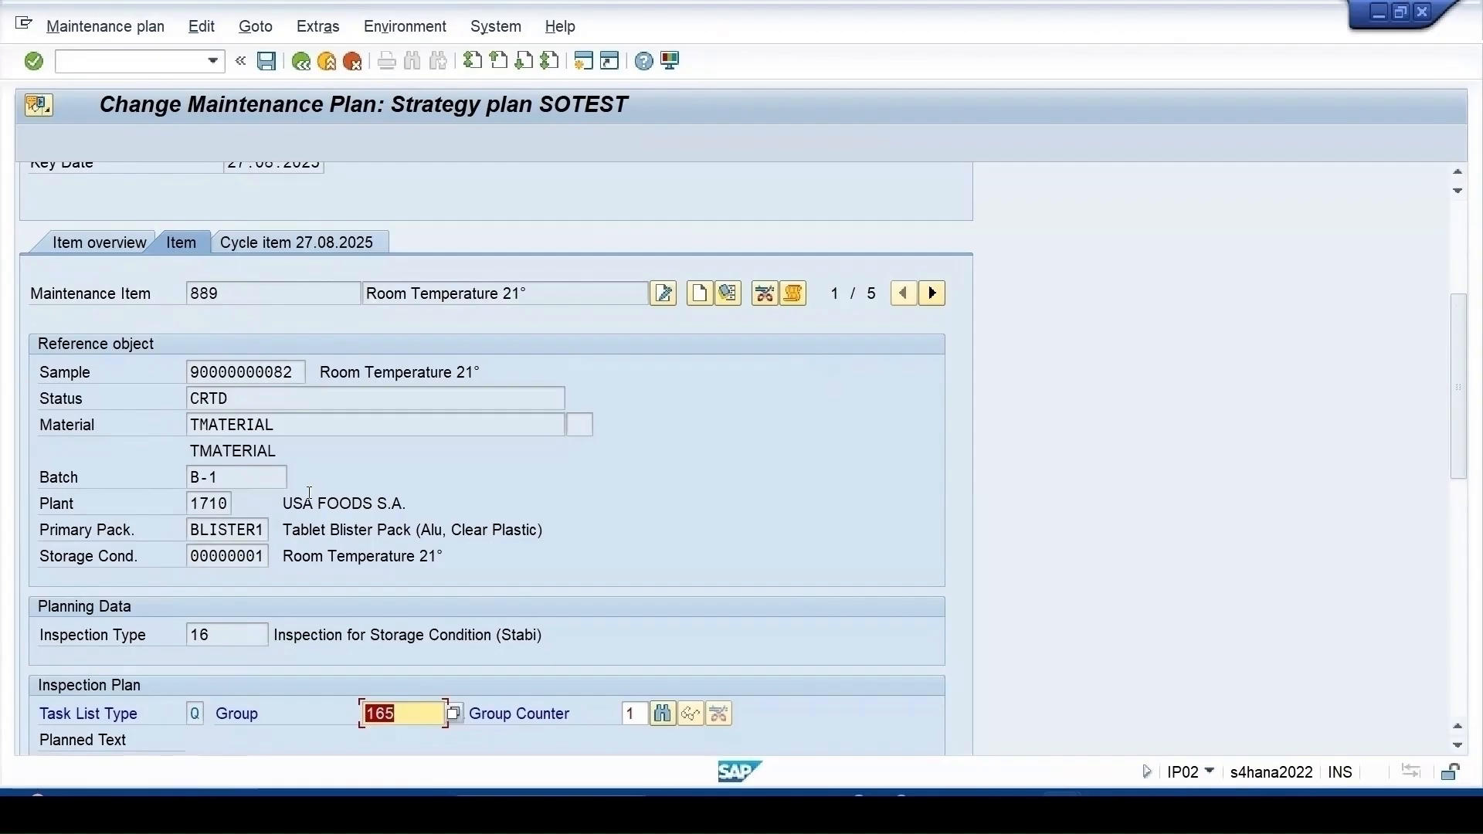
left_click(302, 62)
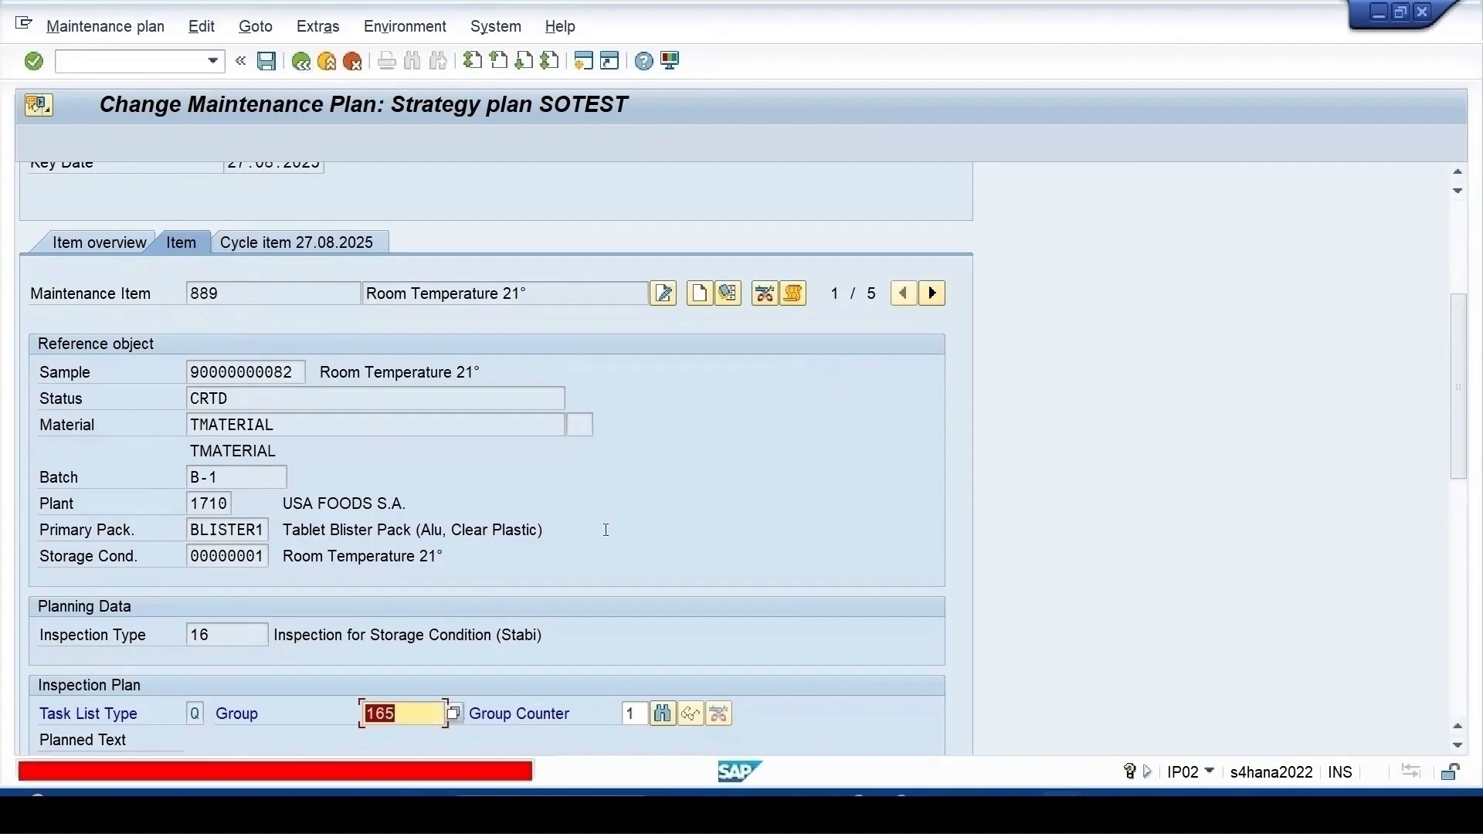
left_click(121, 56)
type("/n")
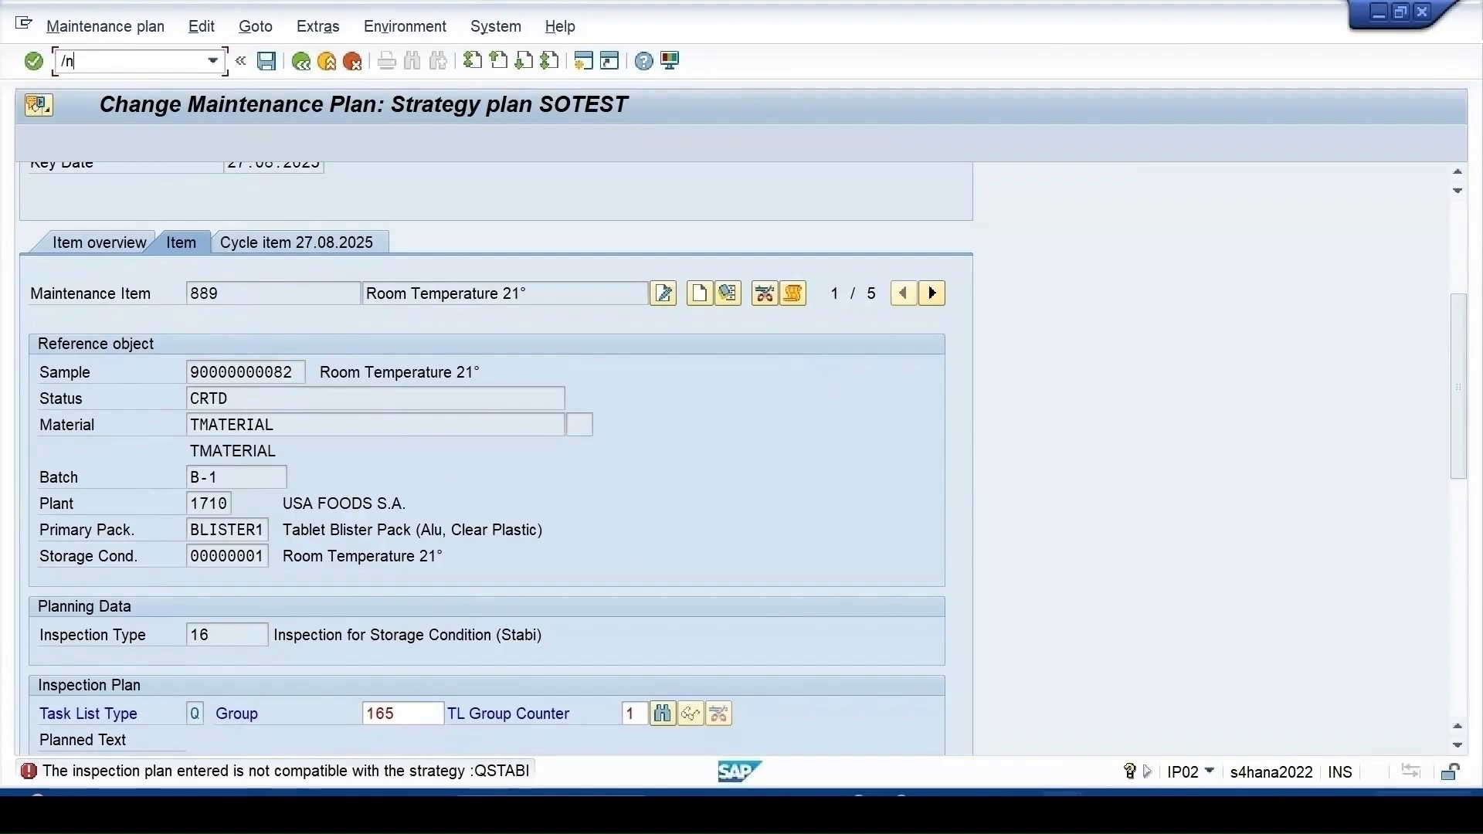
key("Return")
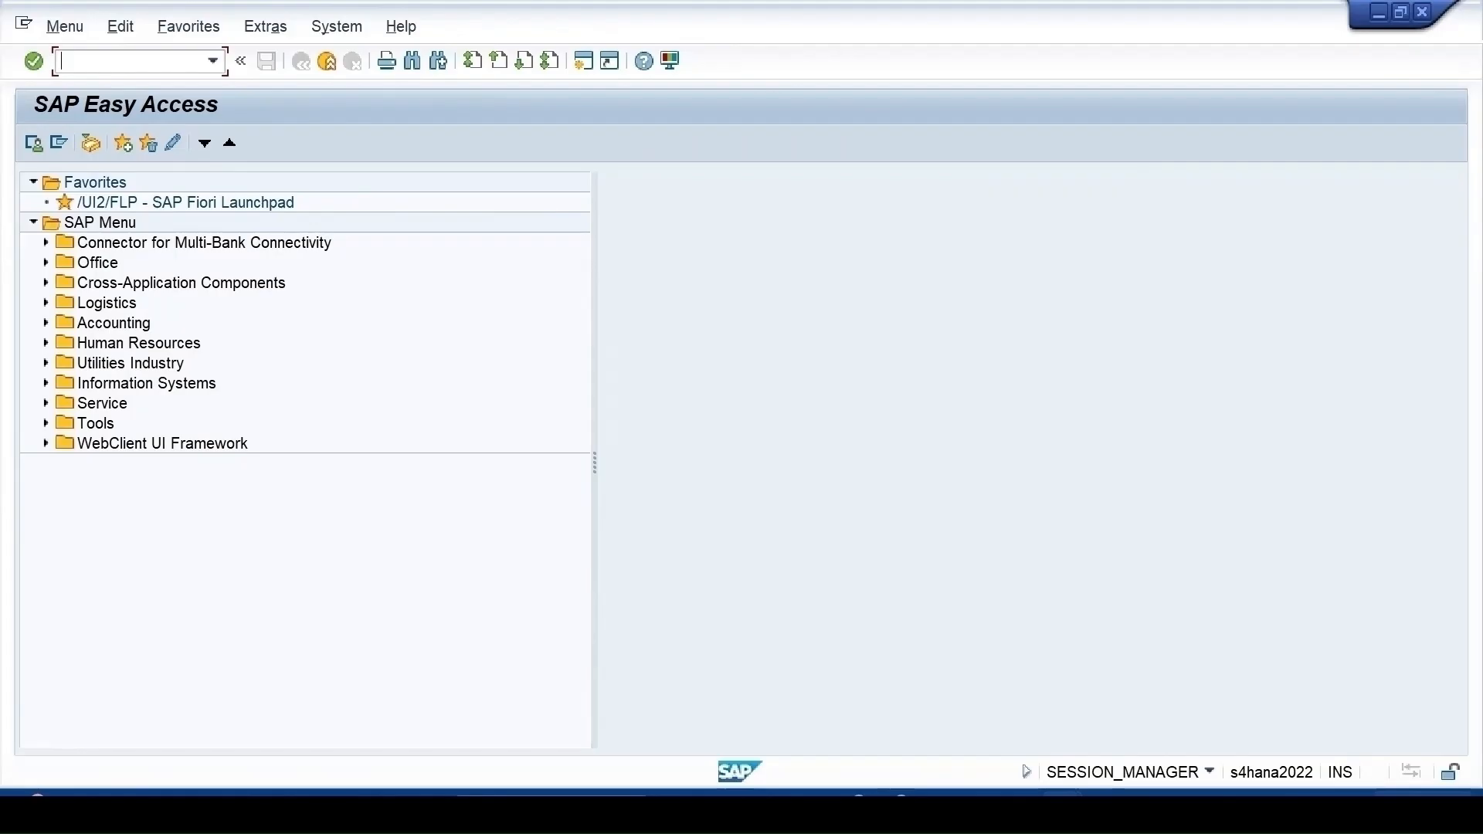
type("cwbqm")
key("Return")
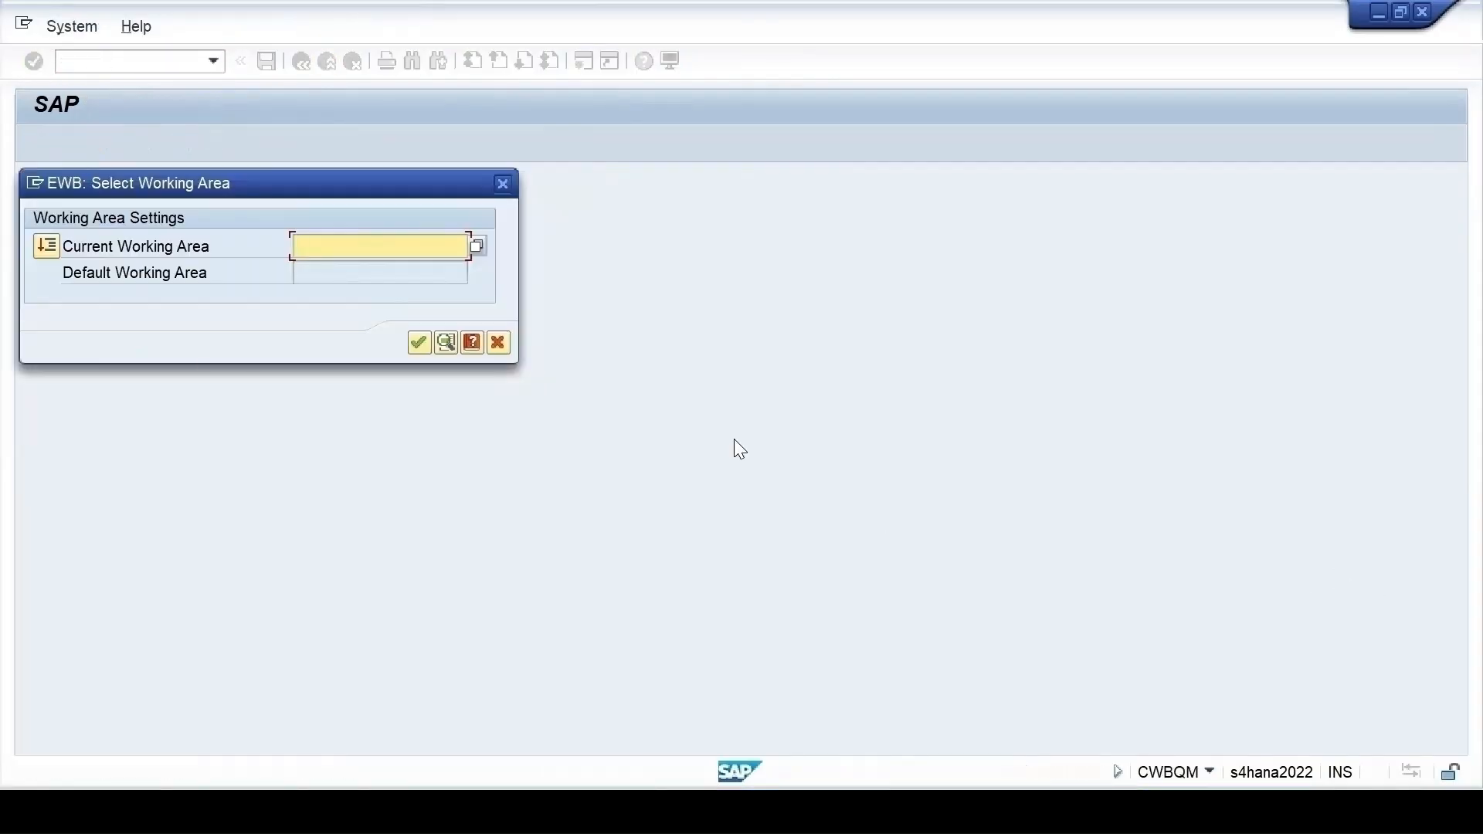
left_click(478, 246)
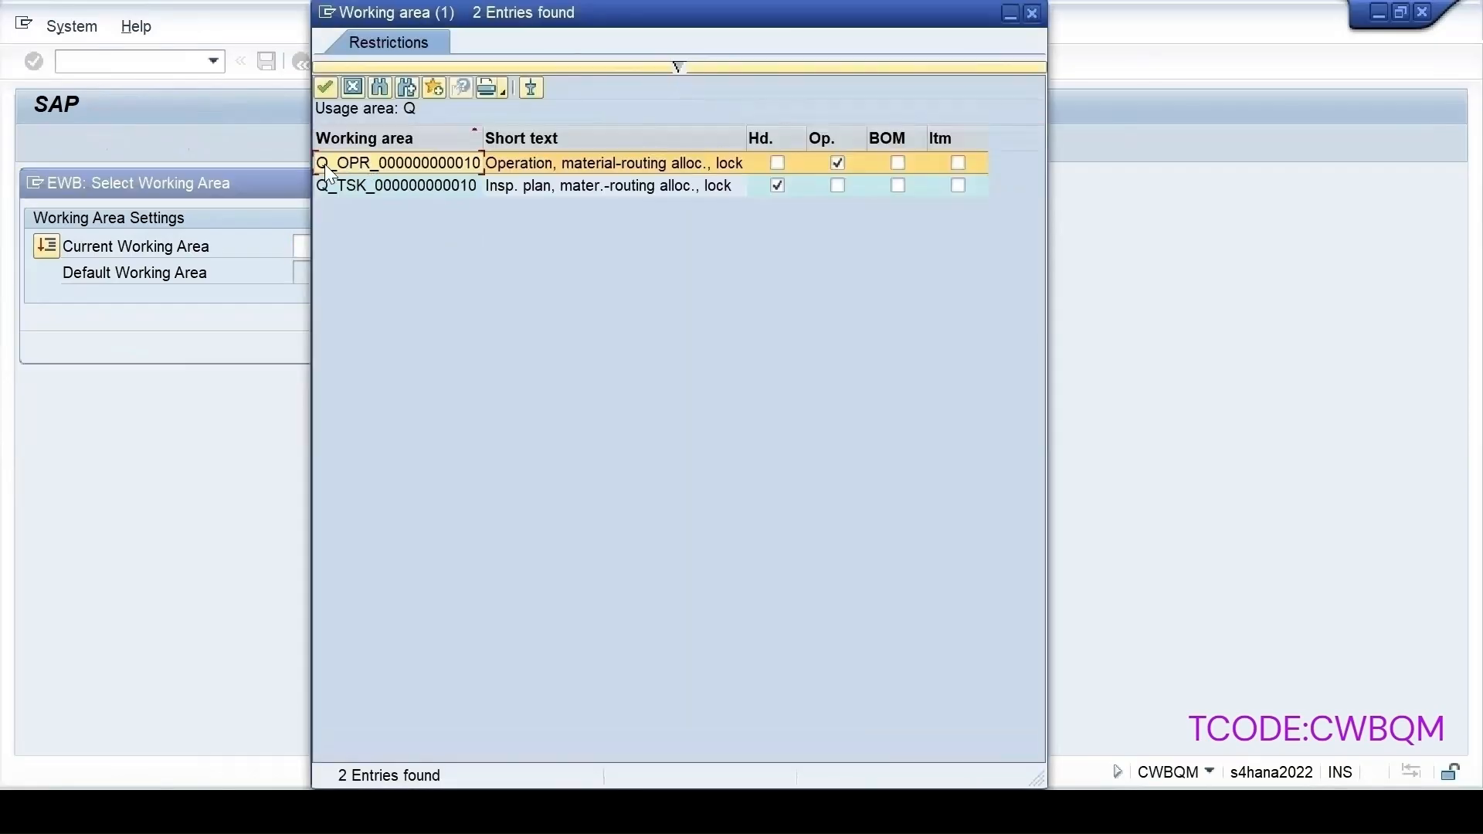
double_click(445, 162)
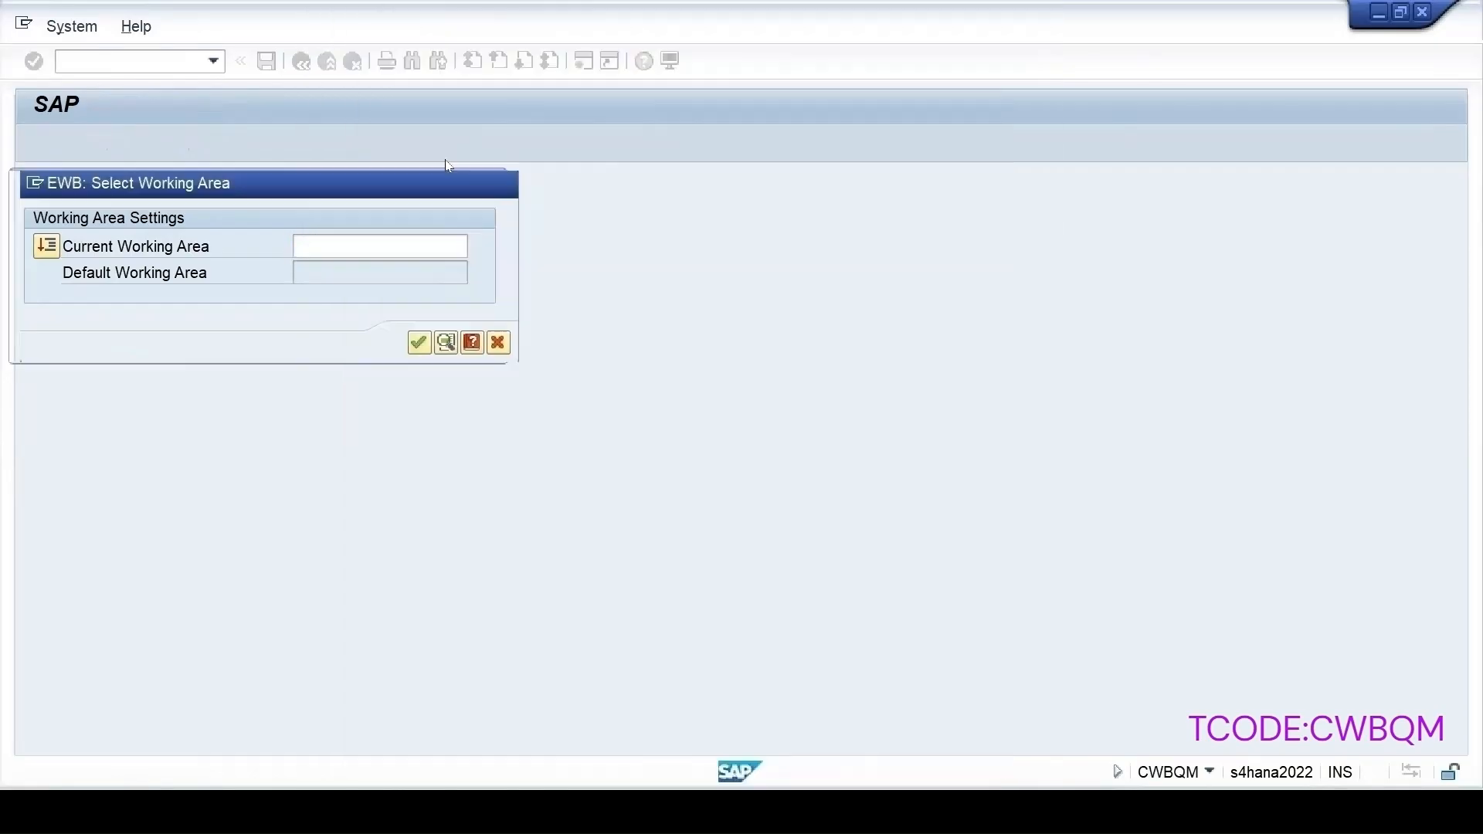
left_click(418, 342)
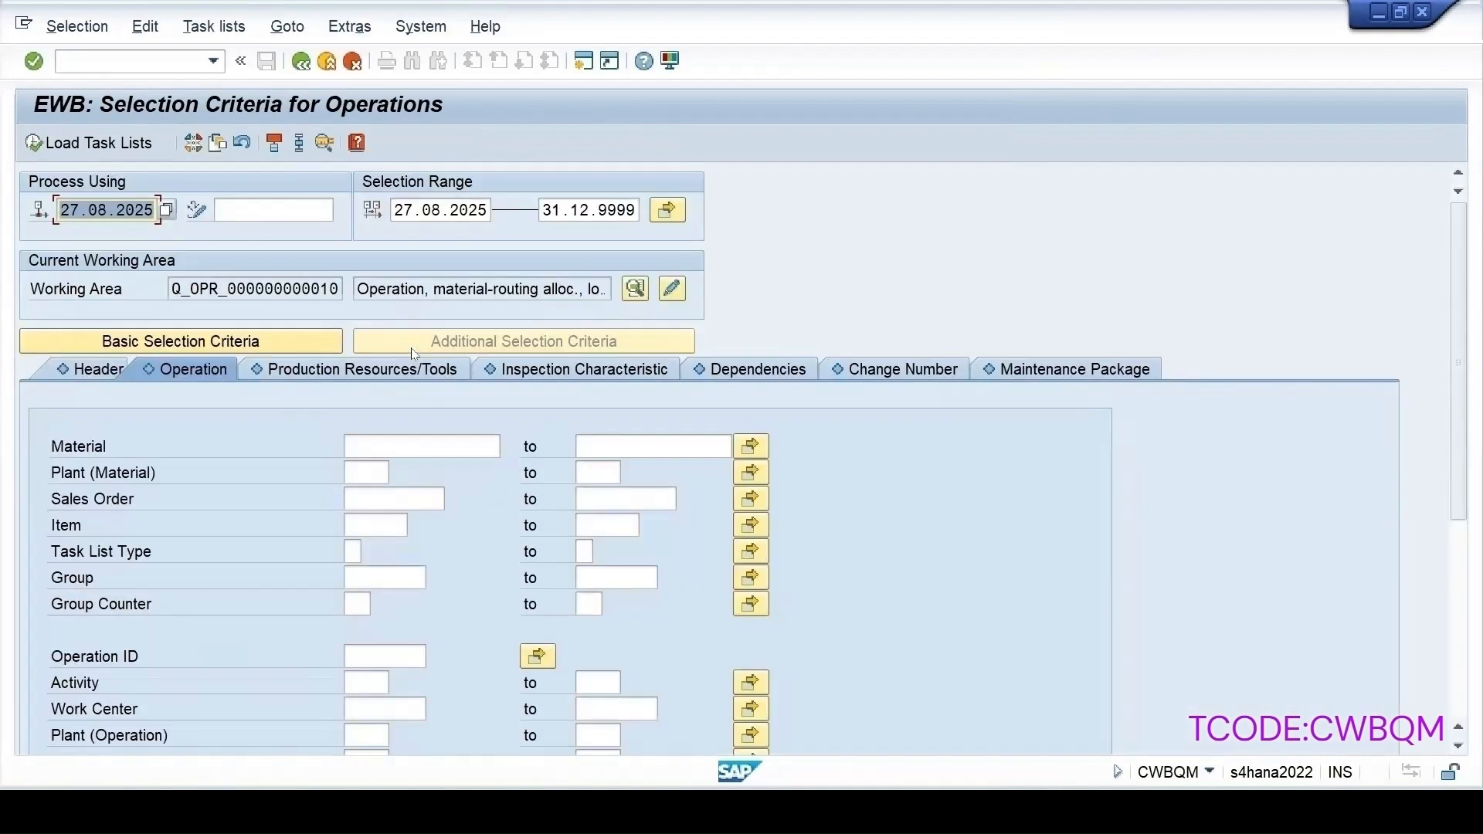
- Restrict the operation selection criteria to material TMATERIAL in plant 1710
left_click(390, 472)
type("1710")
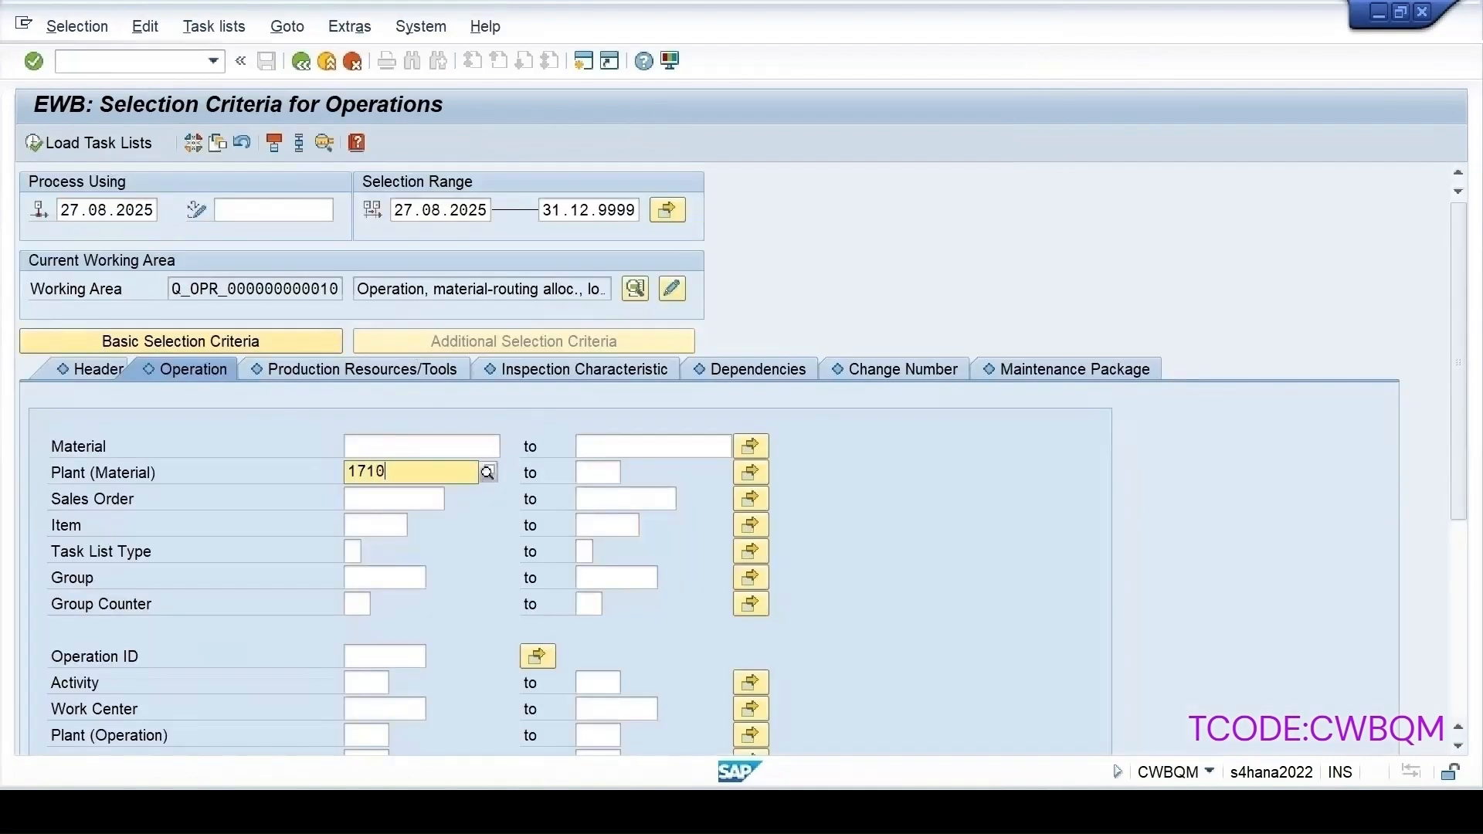
left_click(417, 446)
type("tma")
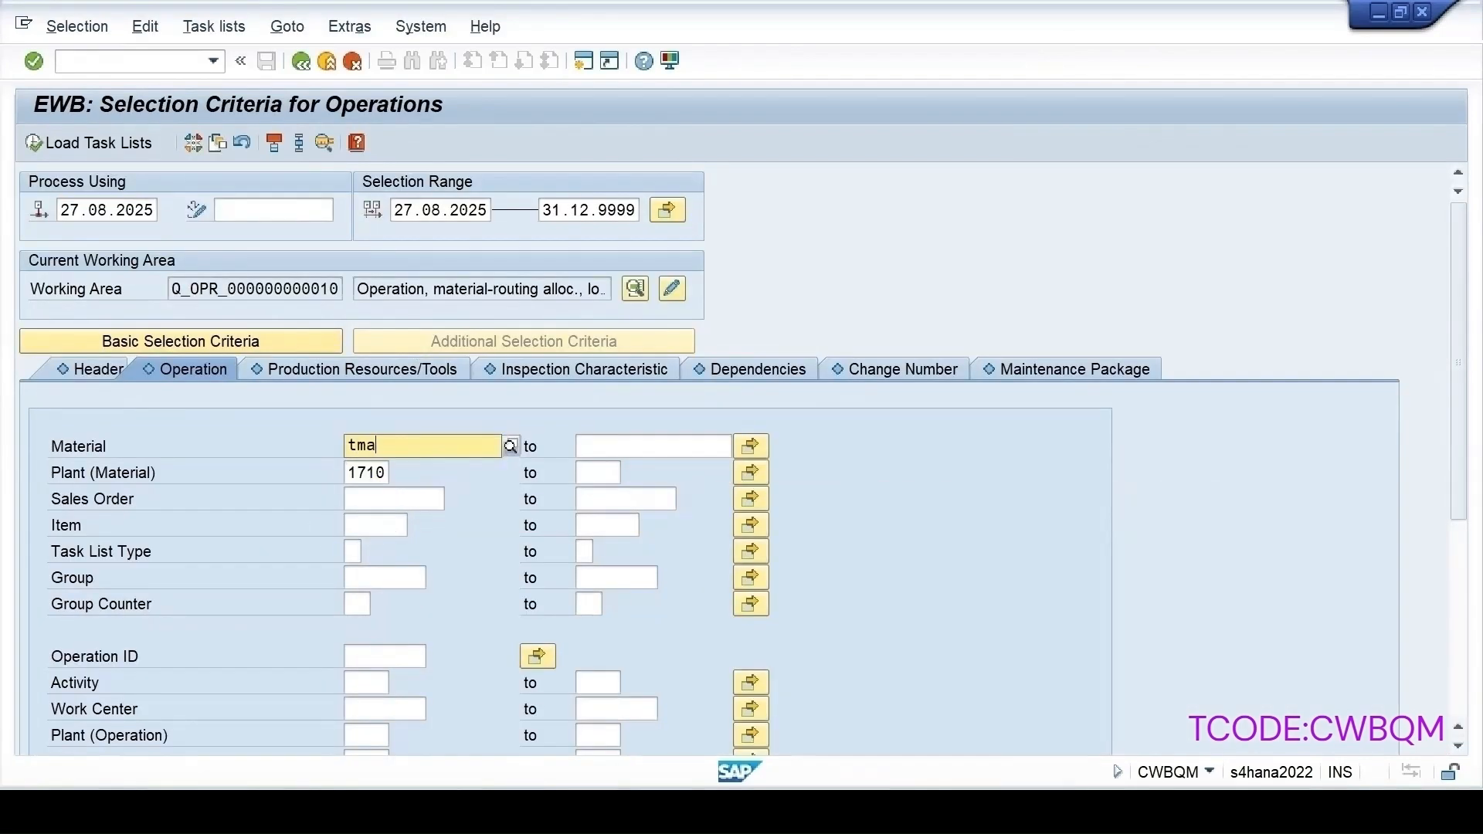
type("terial")
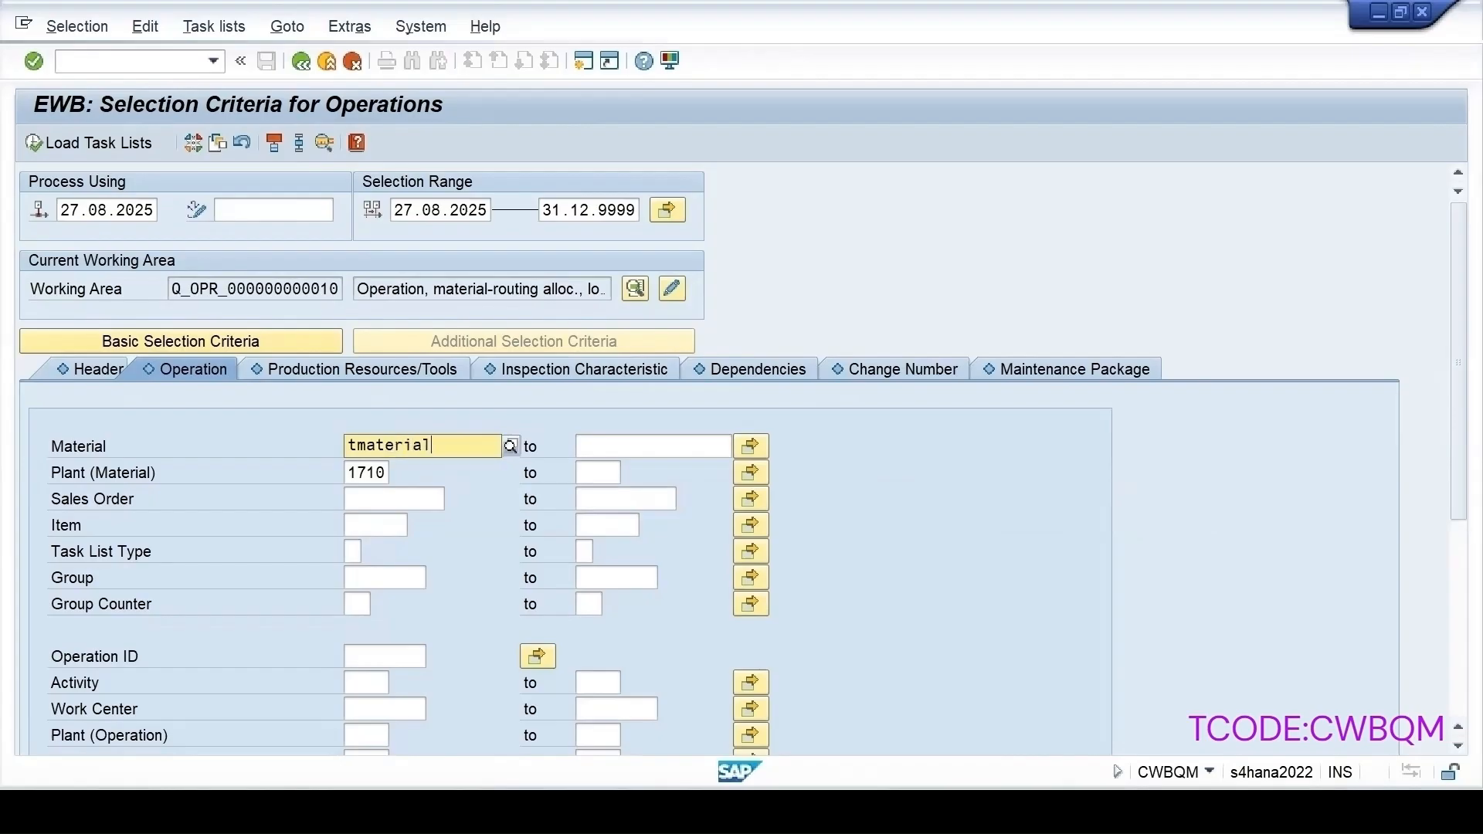
left_click(363, 500)
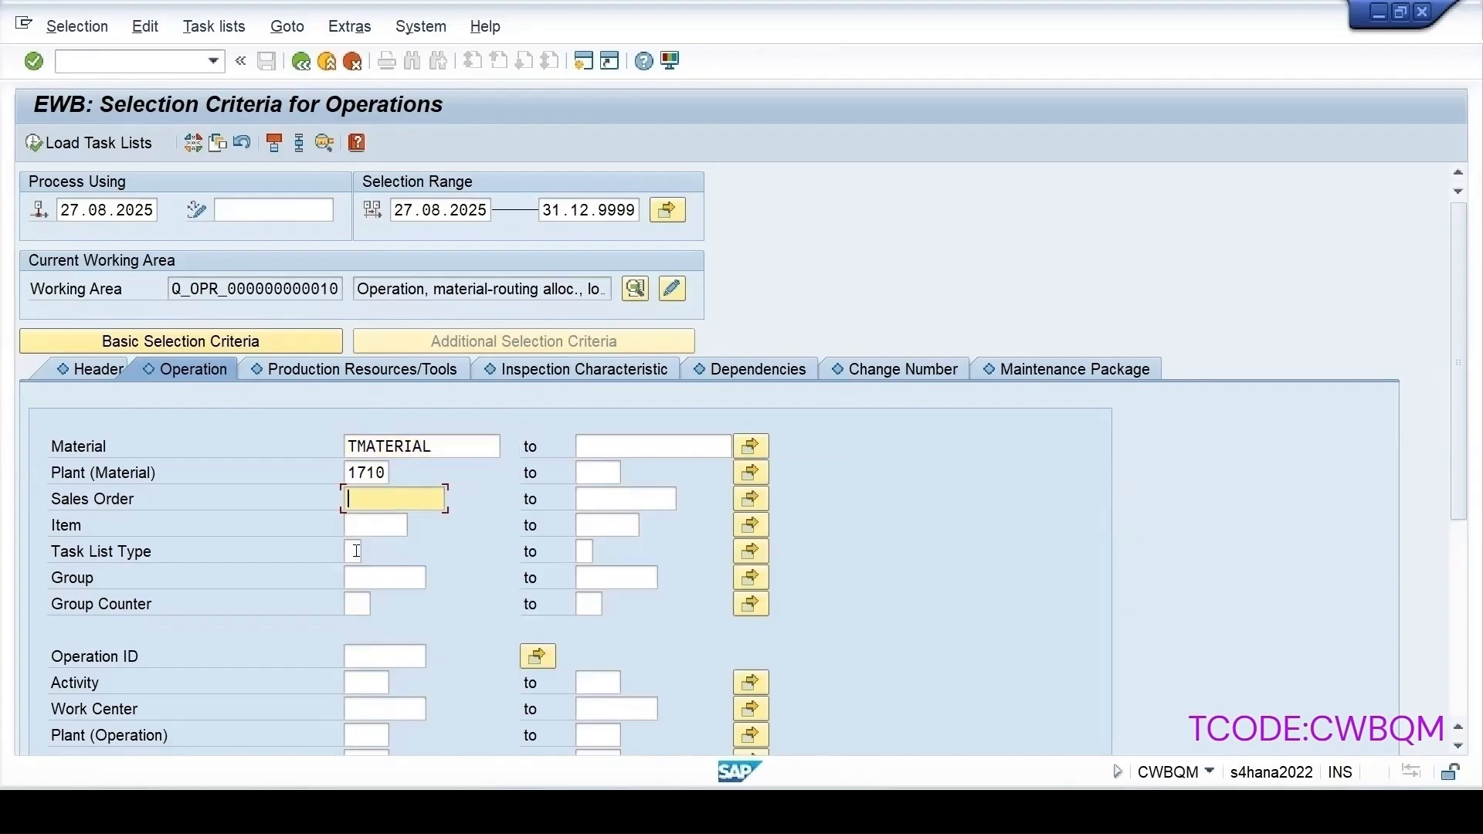
- Limit the selection to task list type Q, group 165 and group counter 1, and load the task lists
left_click(357, 551)
type("q")
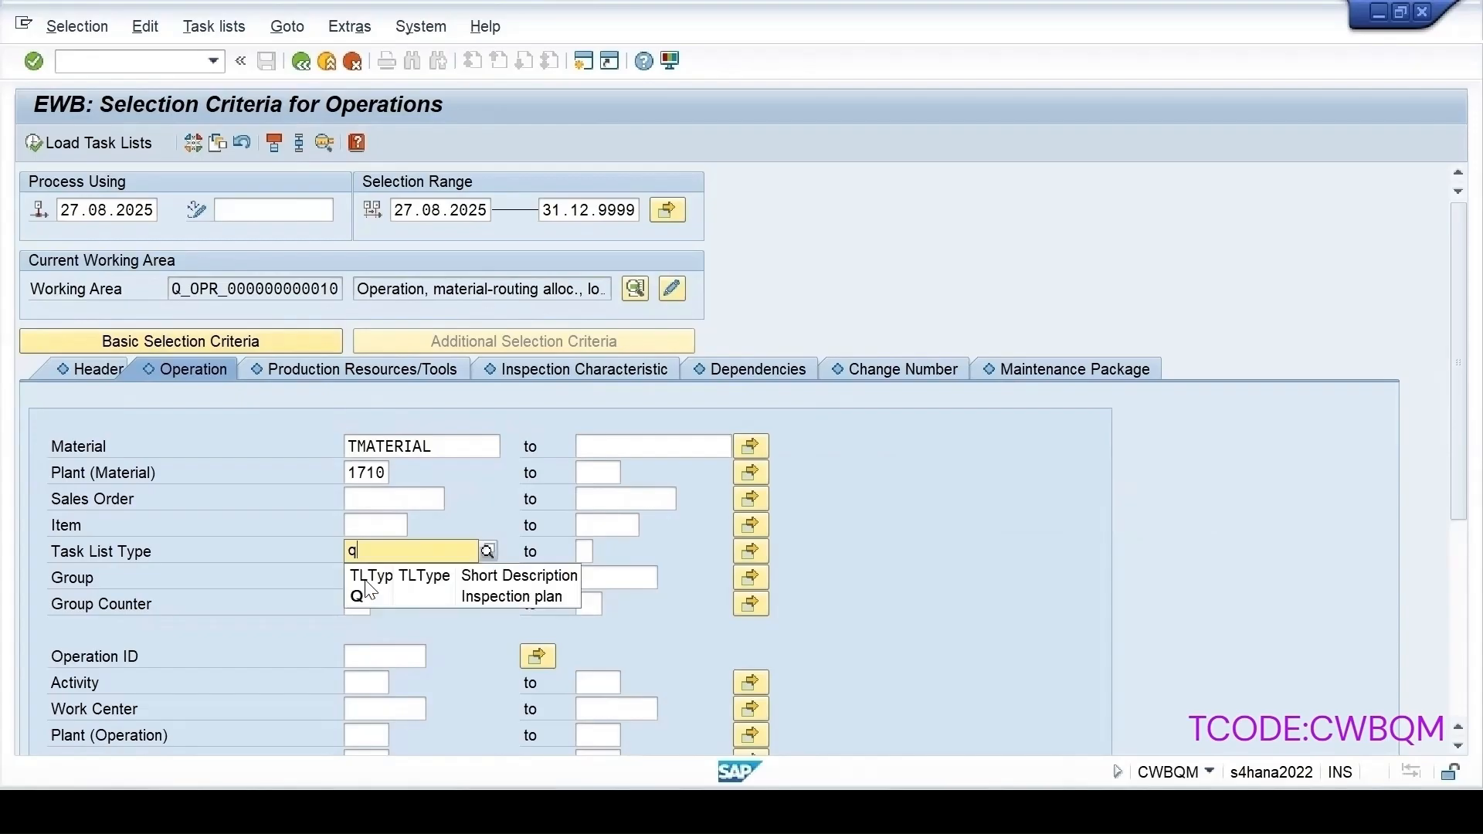
left_click(363, 577)
type("1")
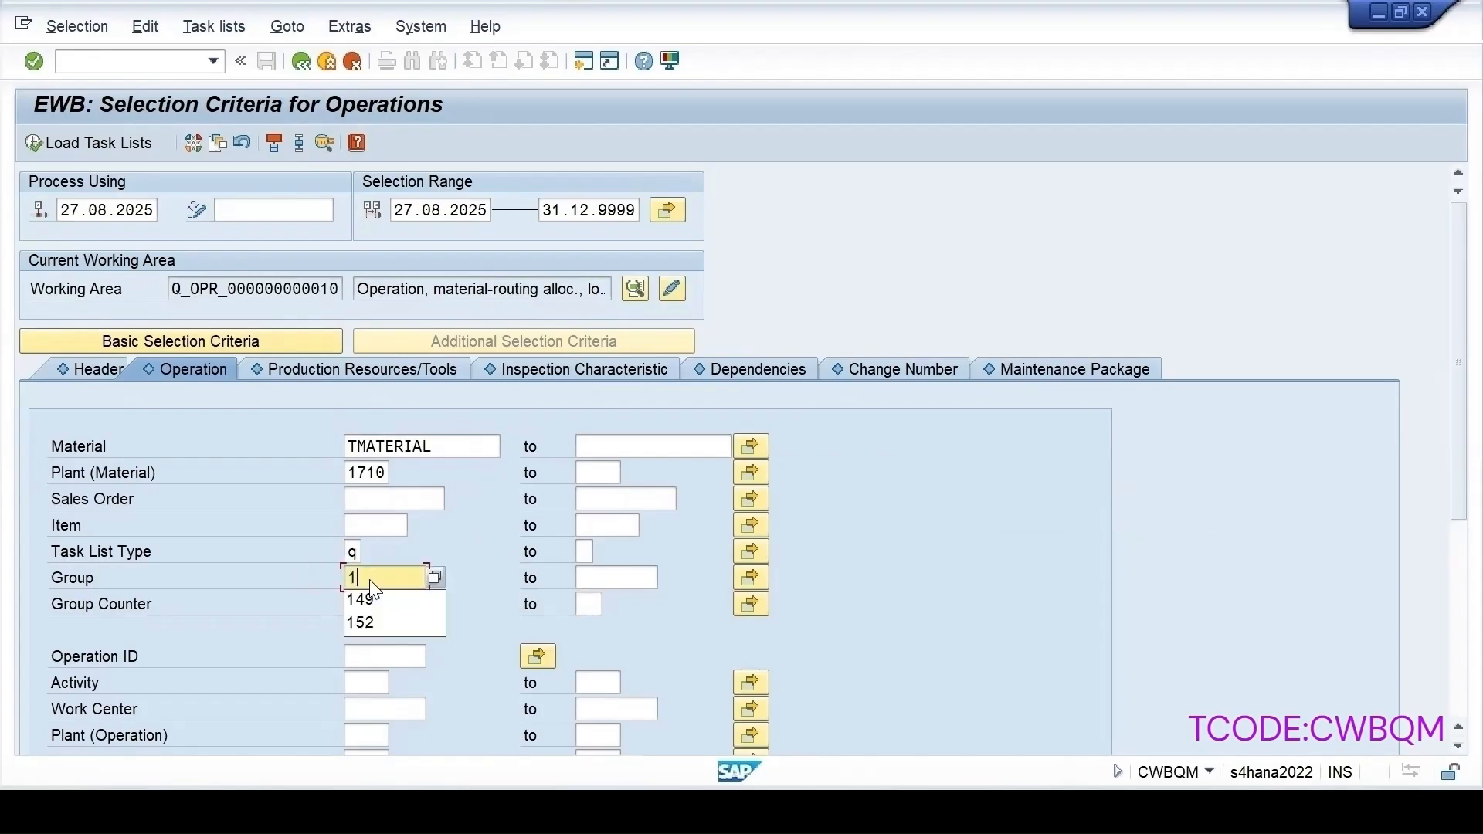
type("65")
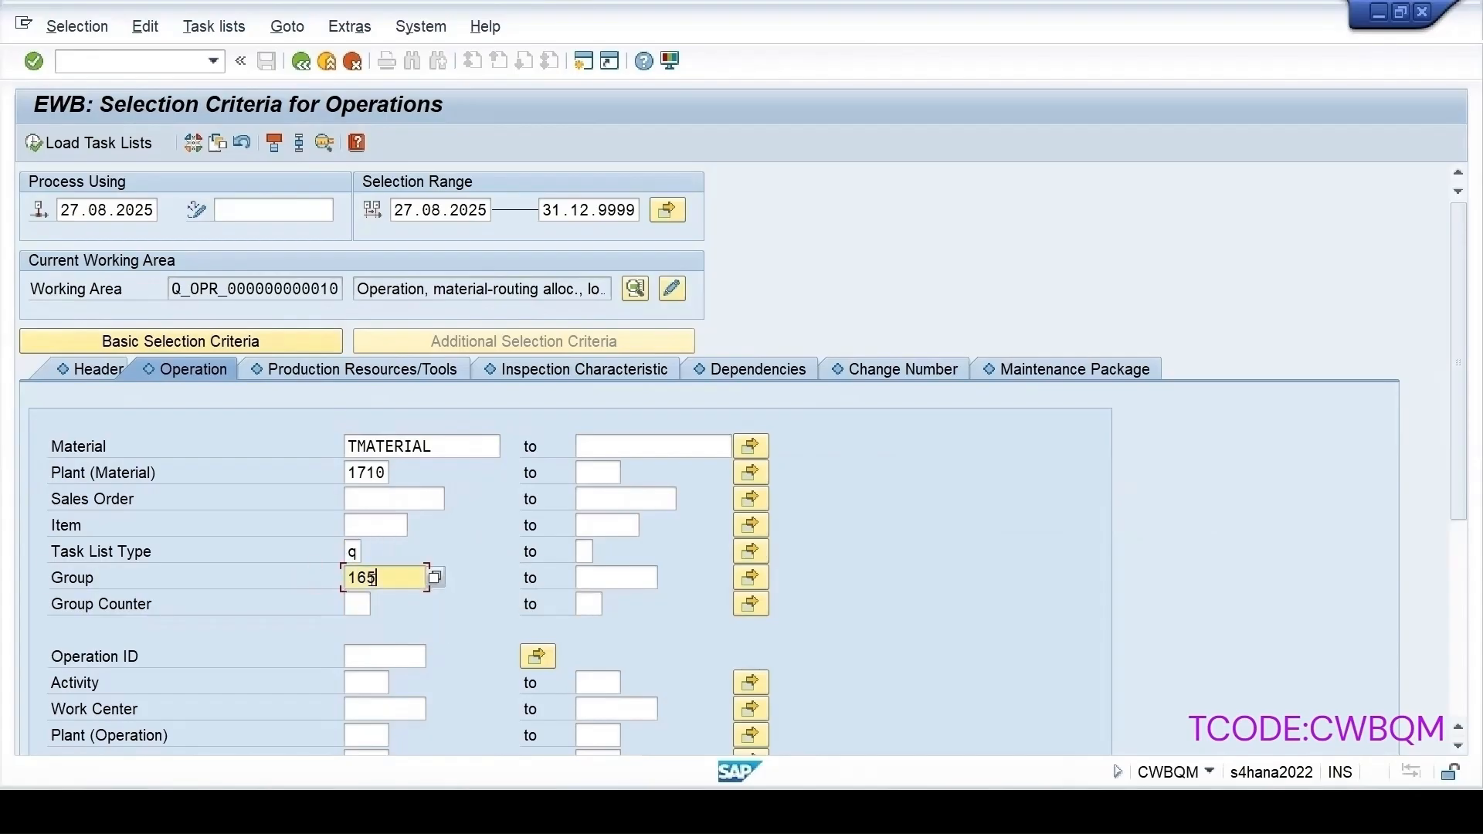
left_click(362, 603)
type("1")
key("Return")
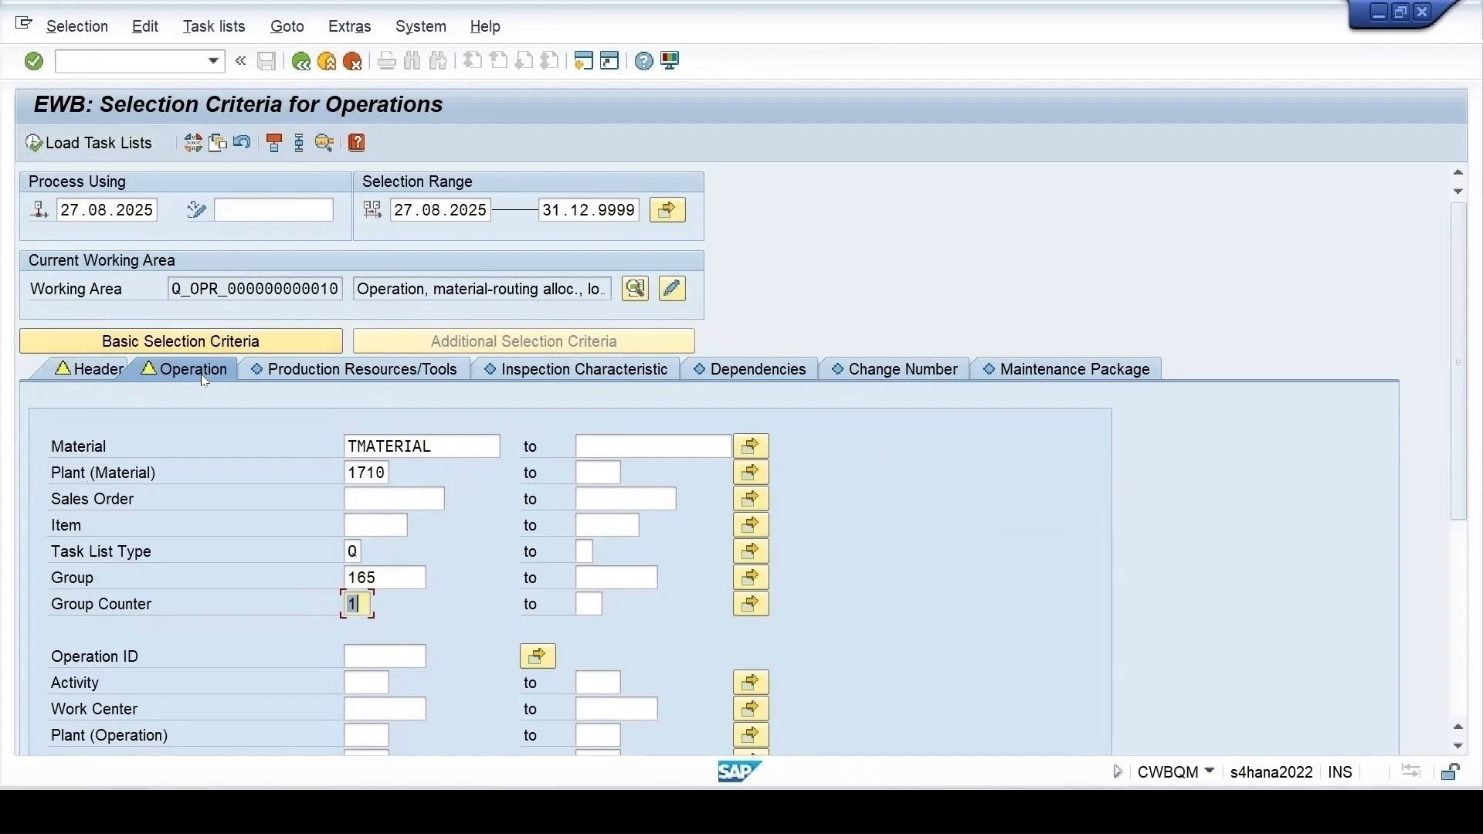
left_click(79, 145)
- Select inspection operation 0010, go to the task list headers and lock the TMATERIAL header for changing
left_click(243, 480)
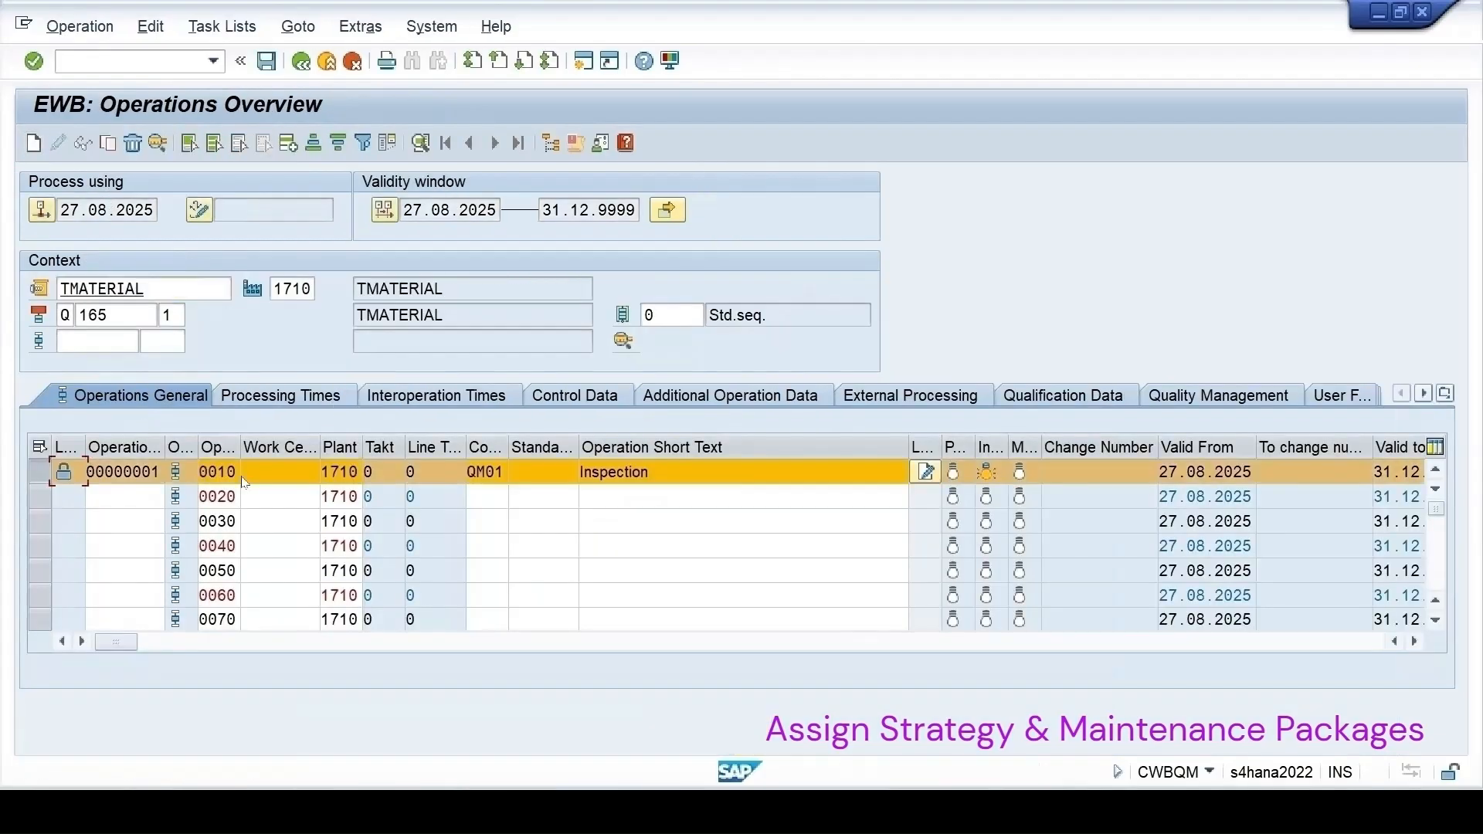
left_click(223, 26)
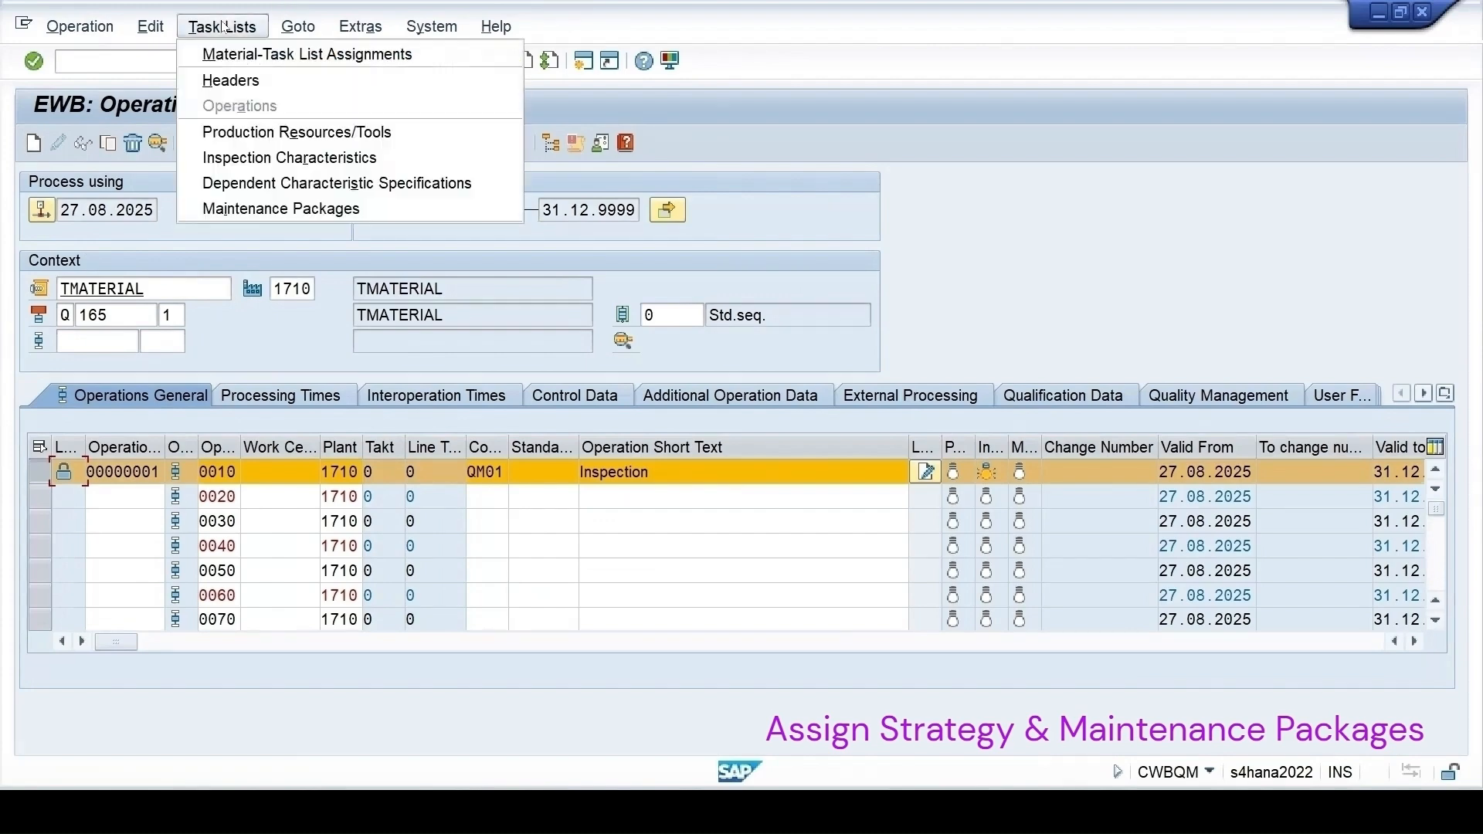
left_click(223, 81)
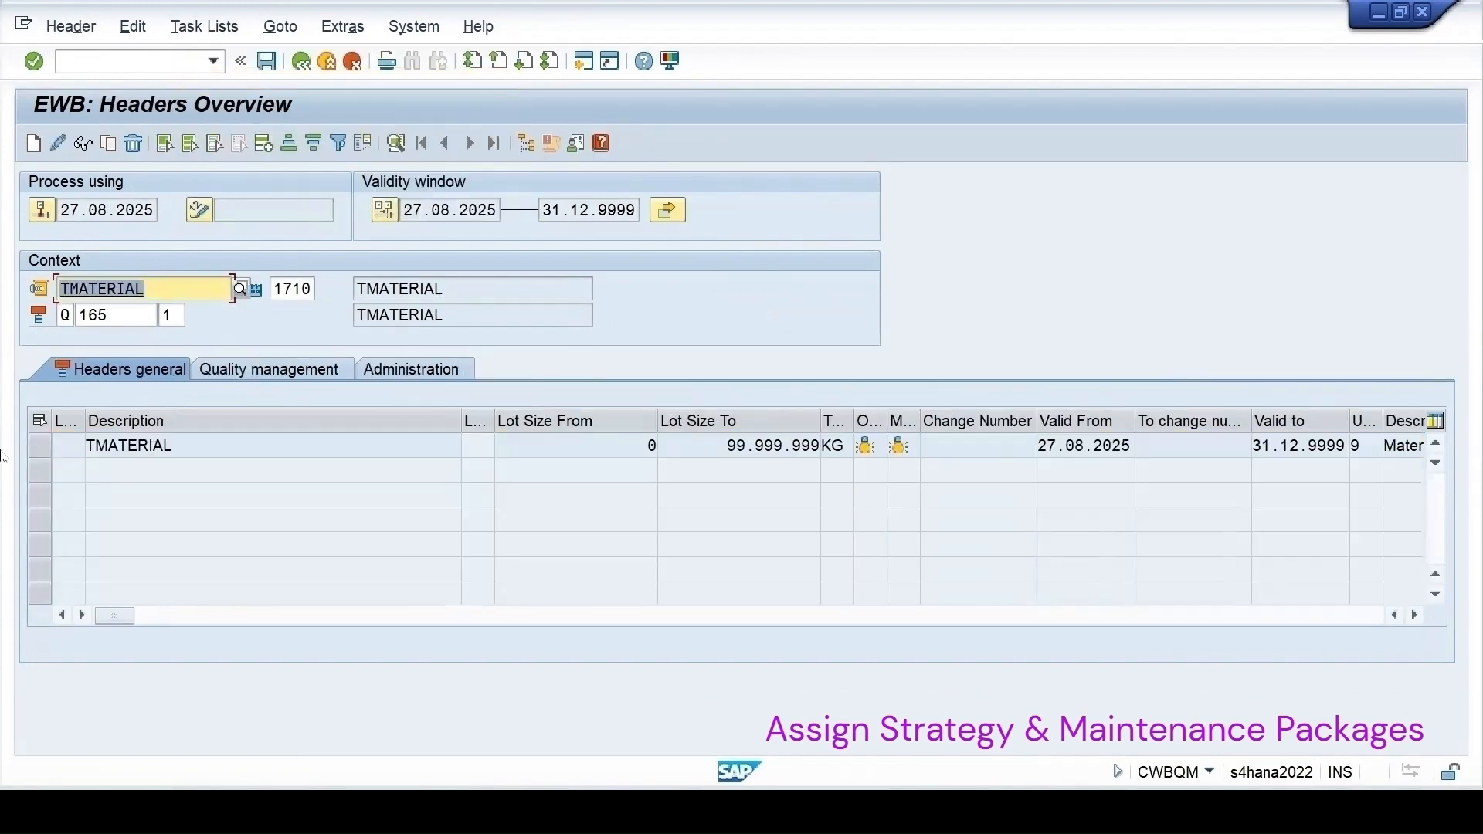
left_click(39, 445)
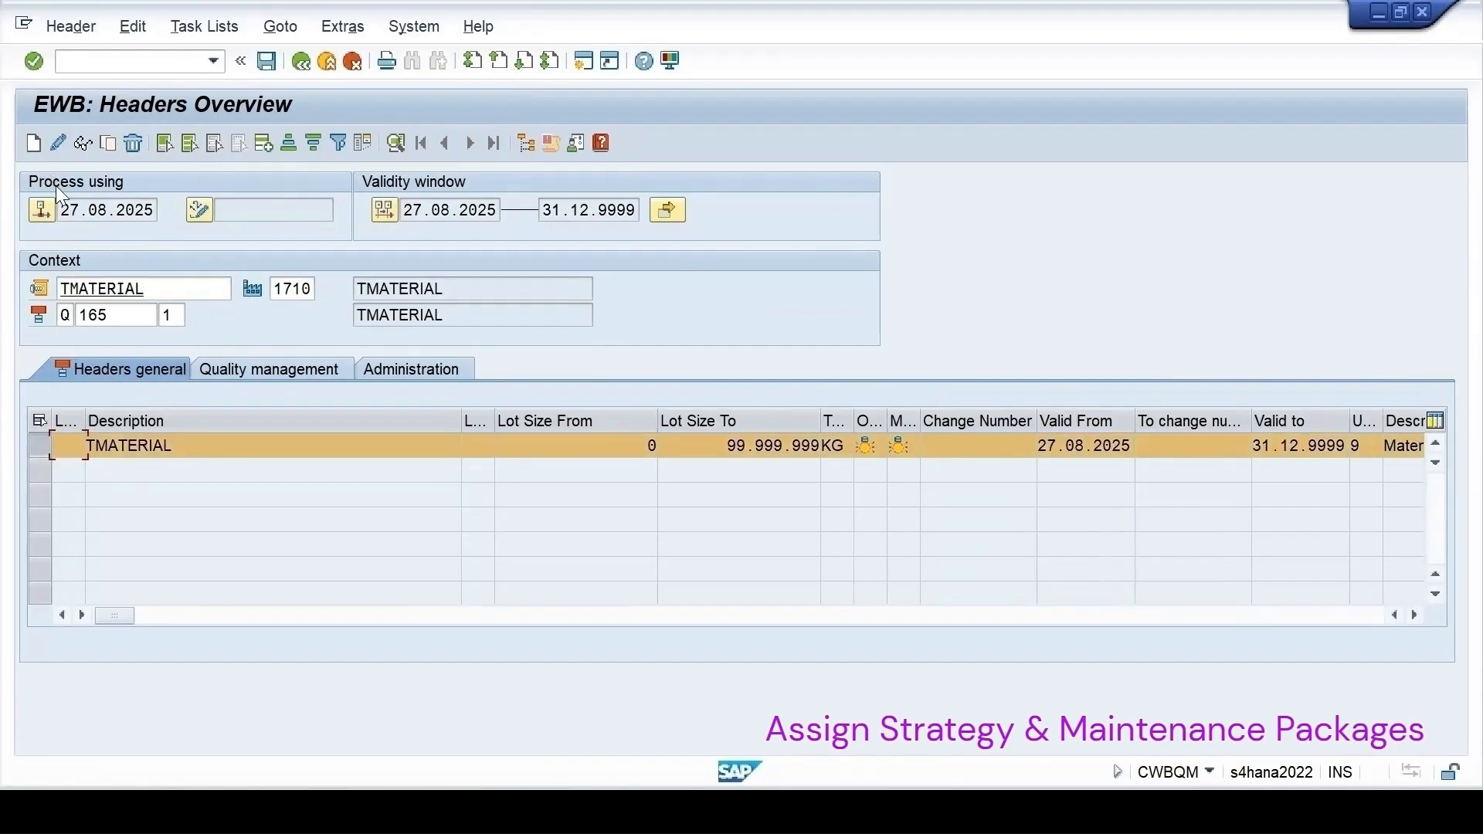
left_click(58, 144)
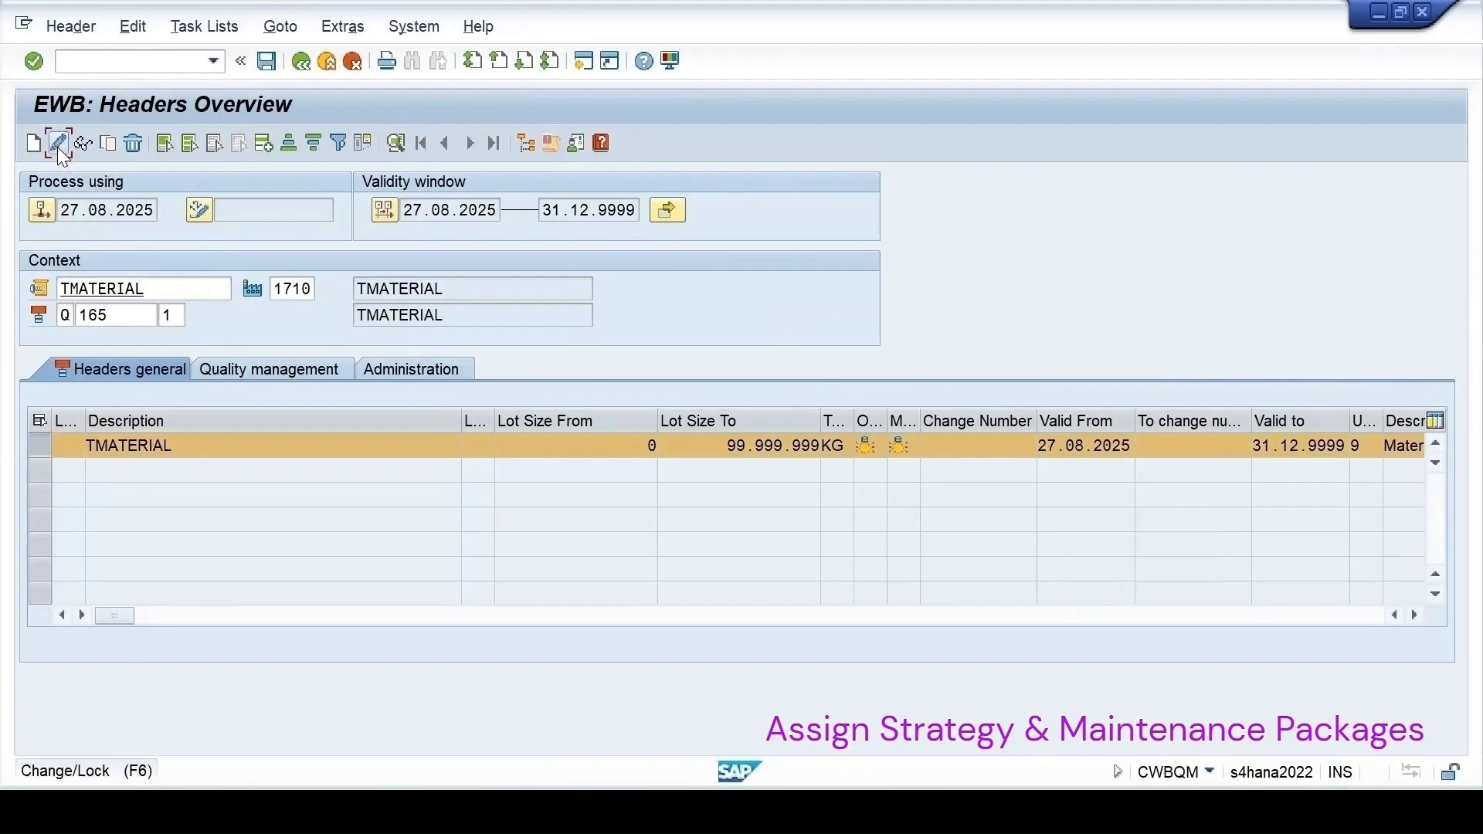
- Assign maintenance strategy QSTABI (Stability Study) to the TMATERIAL task list header
left_click_drag(128, 614, 417, 624)
left_click(999, 424)
left_click(1048, 445)
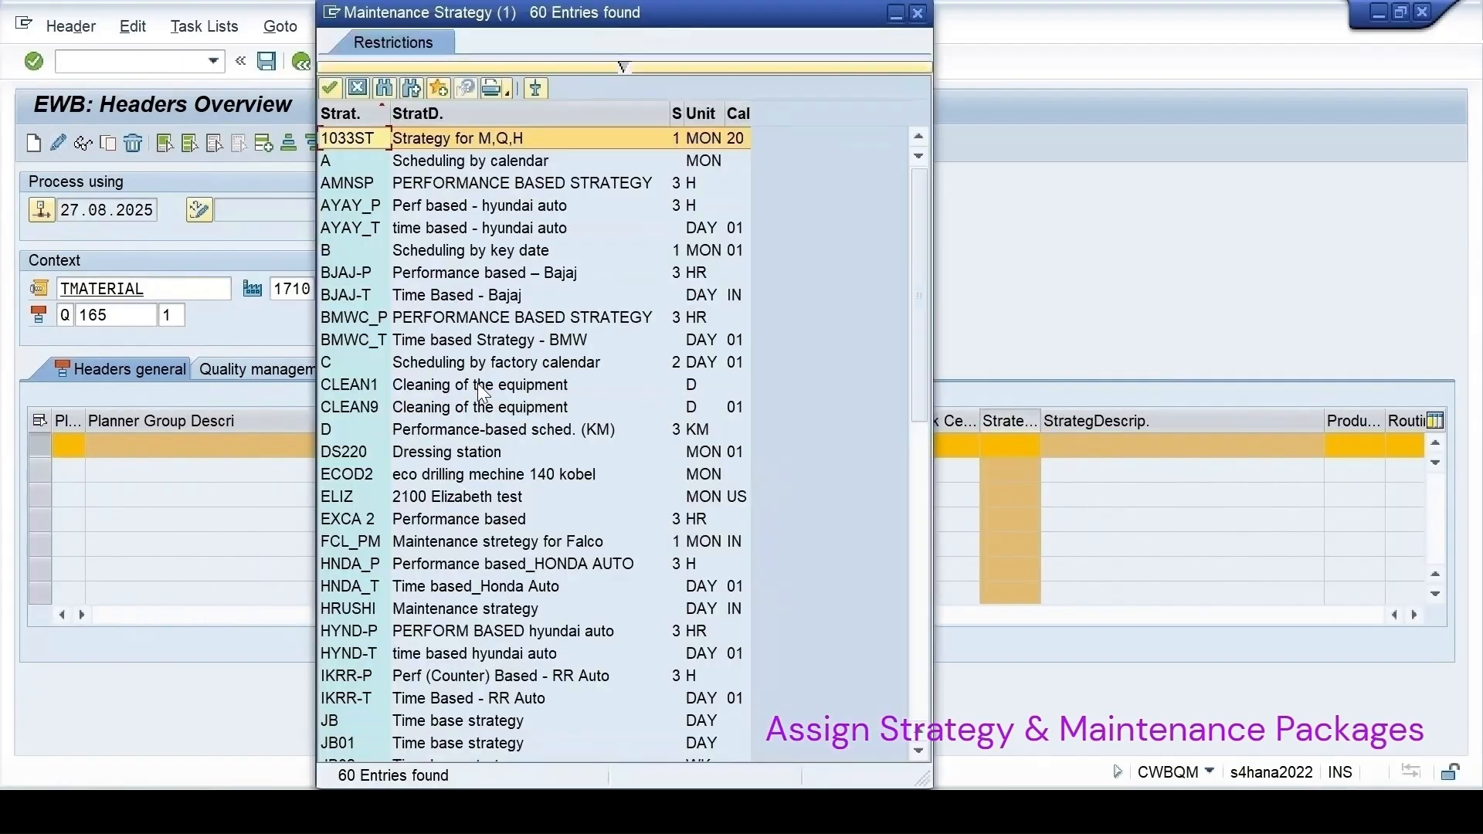
scroll(477, 383, "down", 5)
scroll(477, 383, "down", 5)
scroll(477, 383, "down", 1)
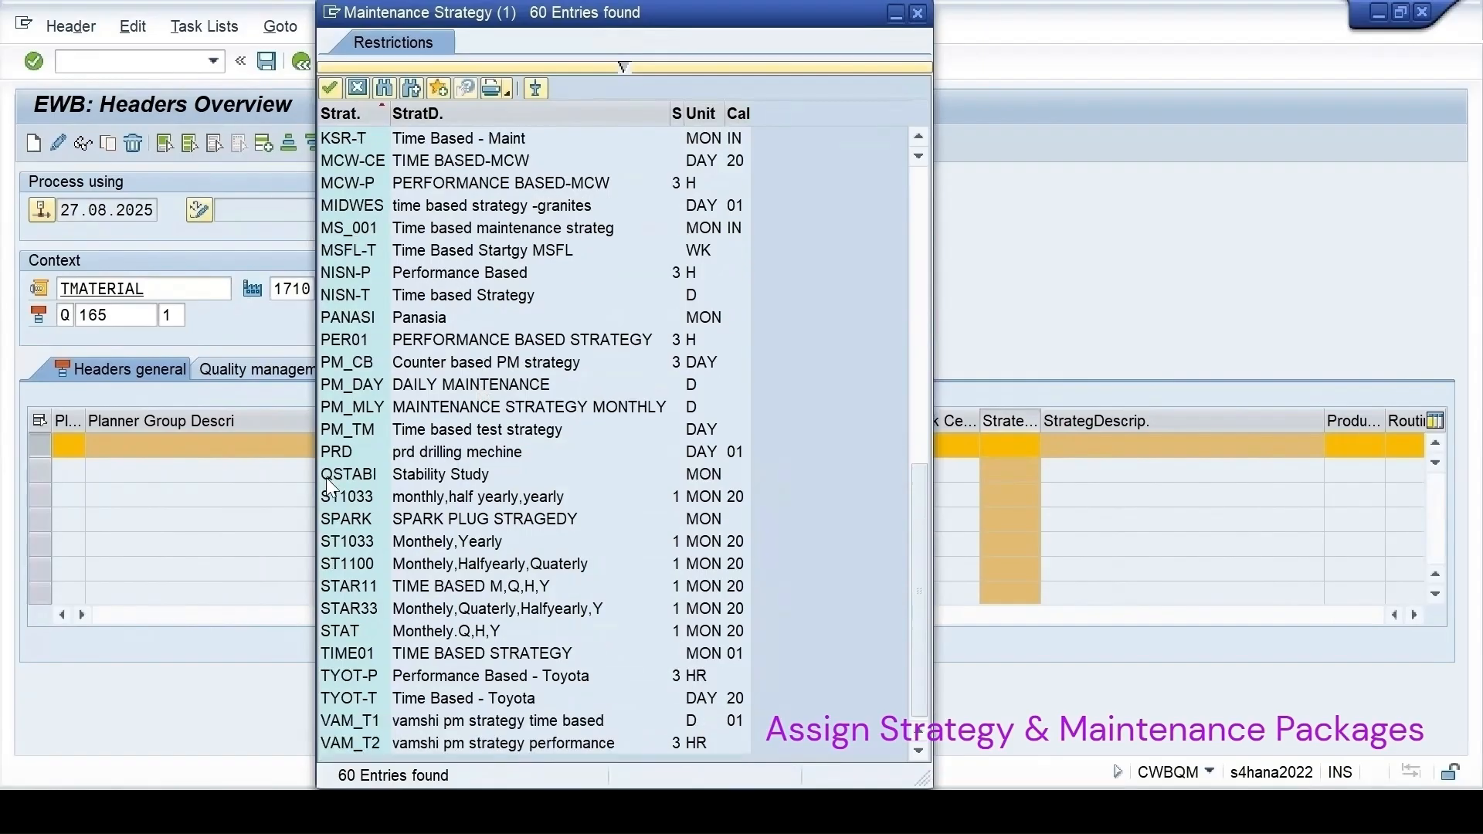
double_click(408, 474)
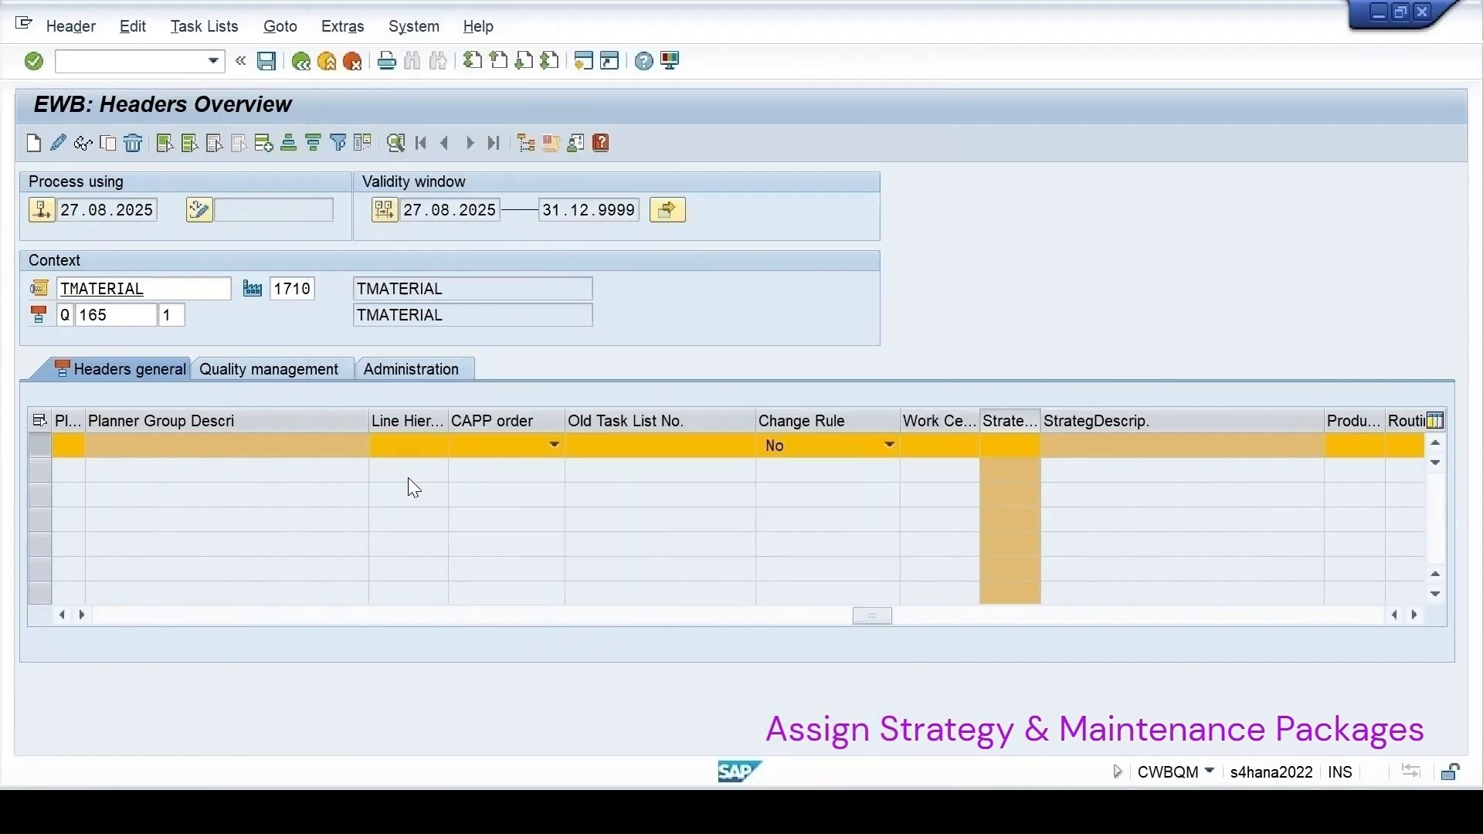
left_click_drag(861, 615, 963, 628)
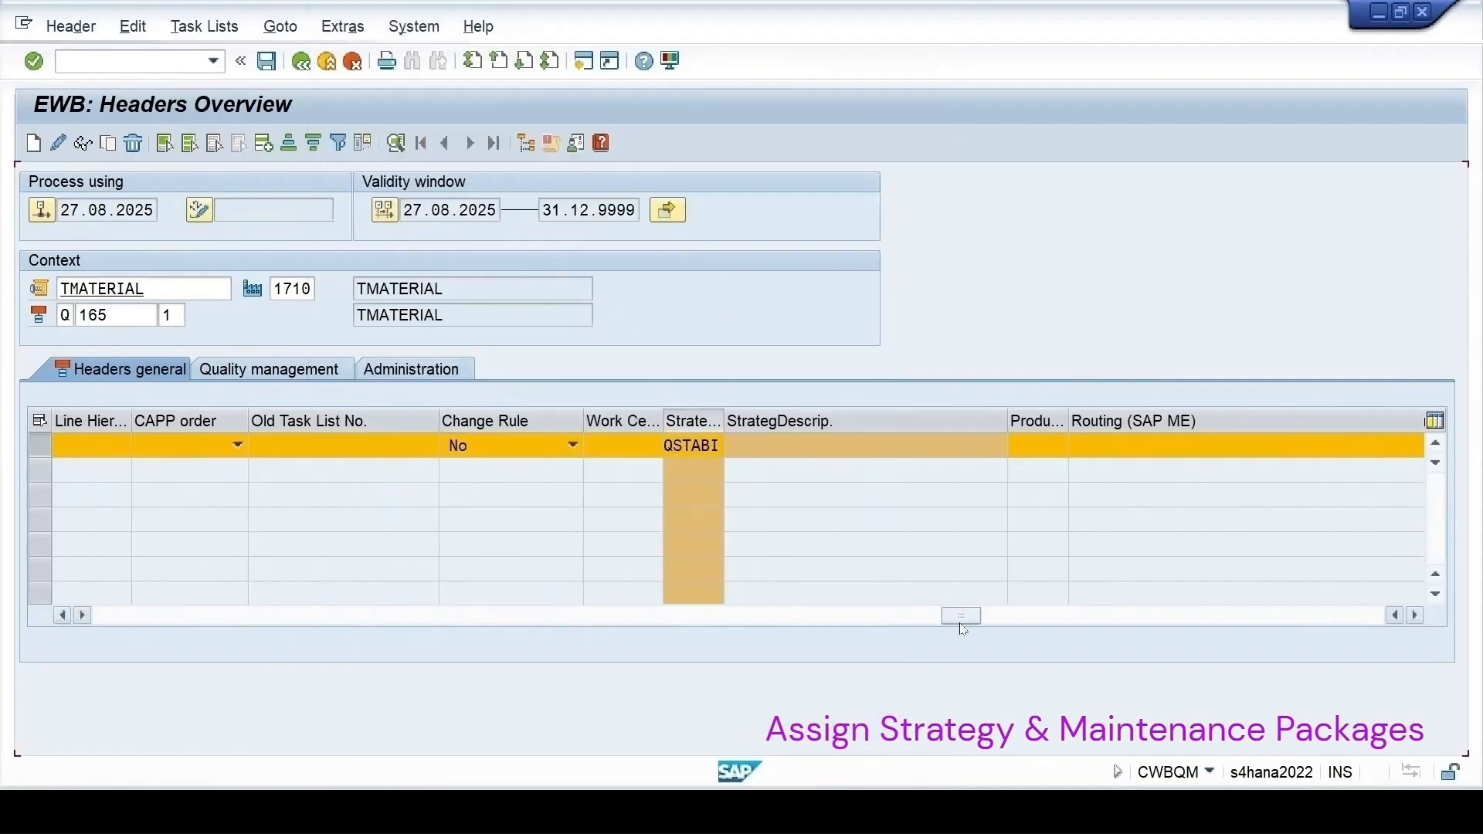
- Open the maintenance packages of inspection operation 0010 and list the packages available for strategy QSTABI
left_click(189, 29)
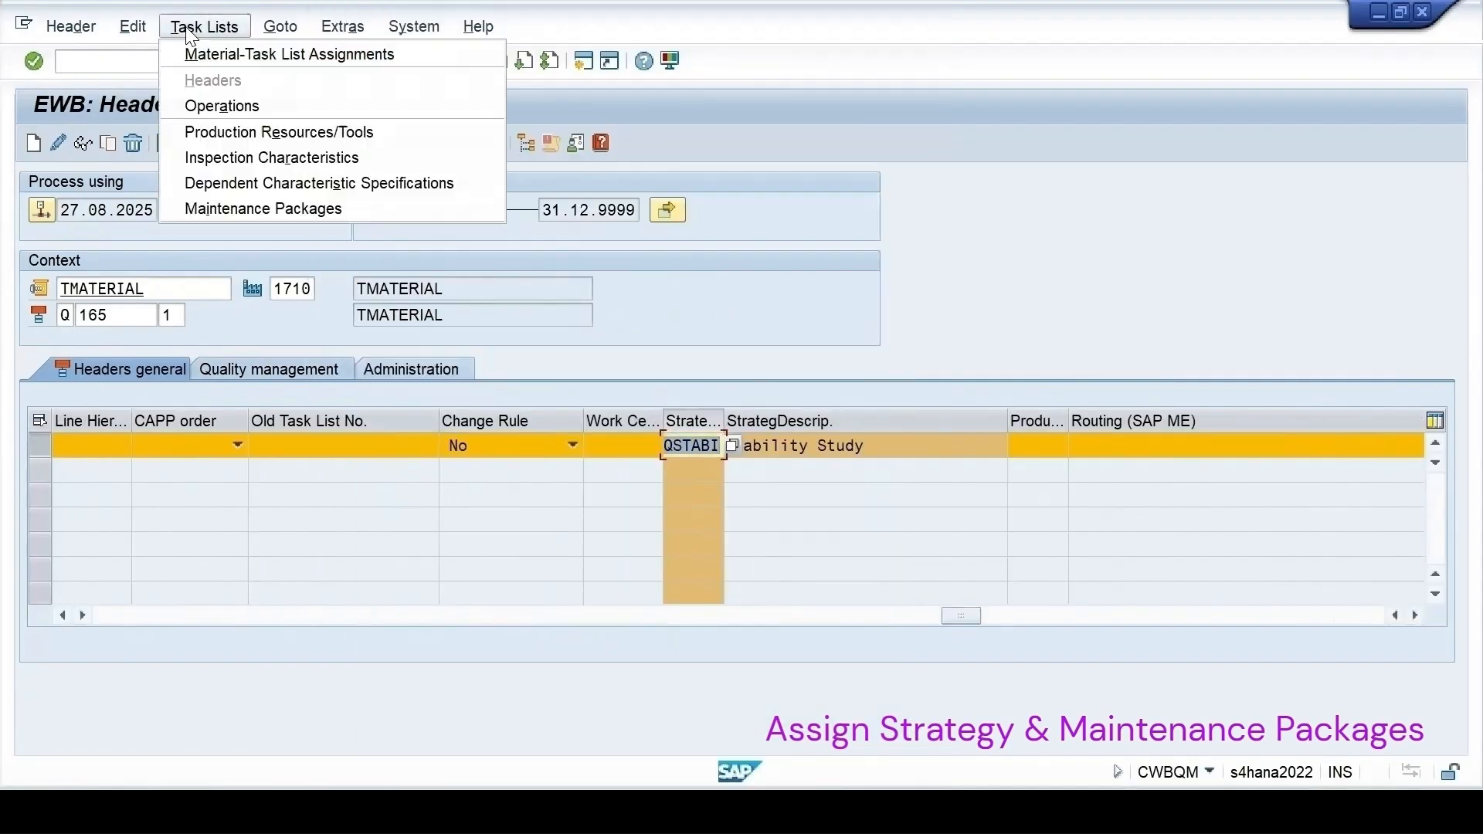
left_click(213, 215)
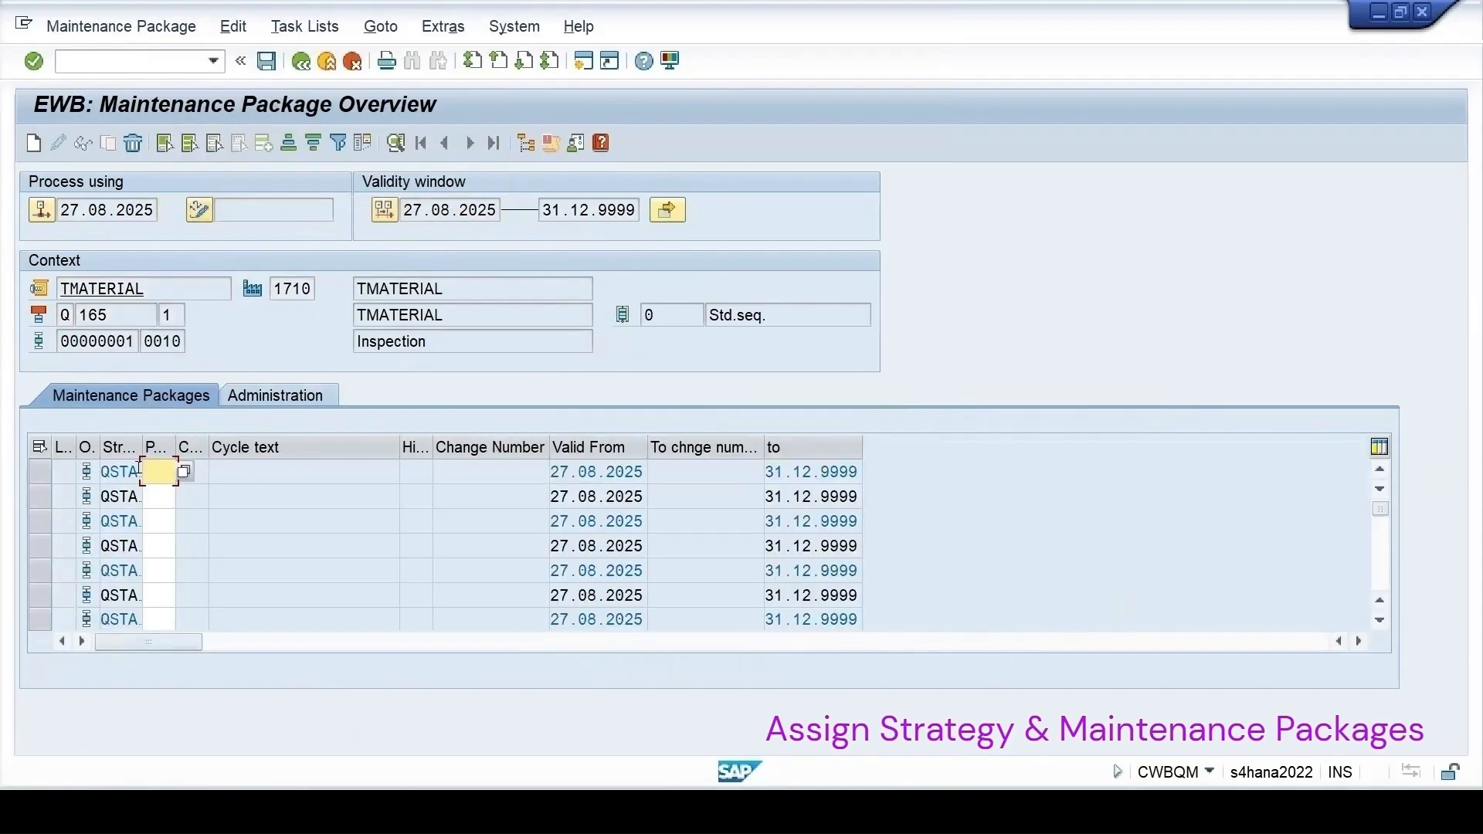
left_click(184, 472)
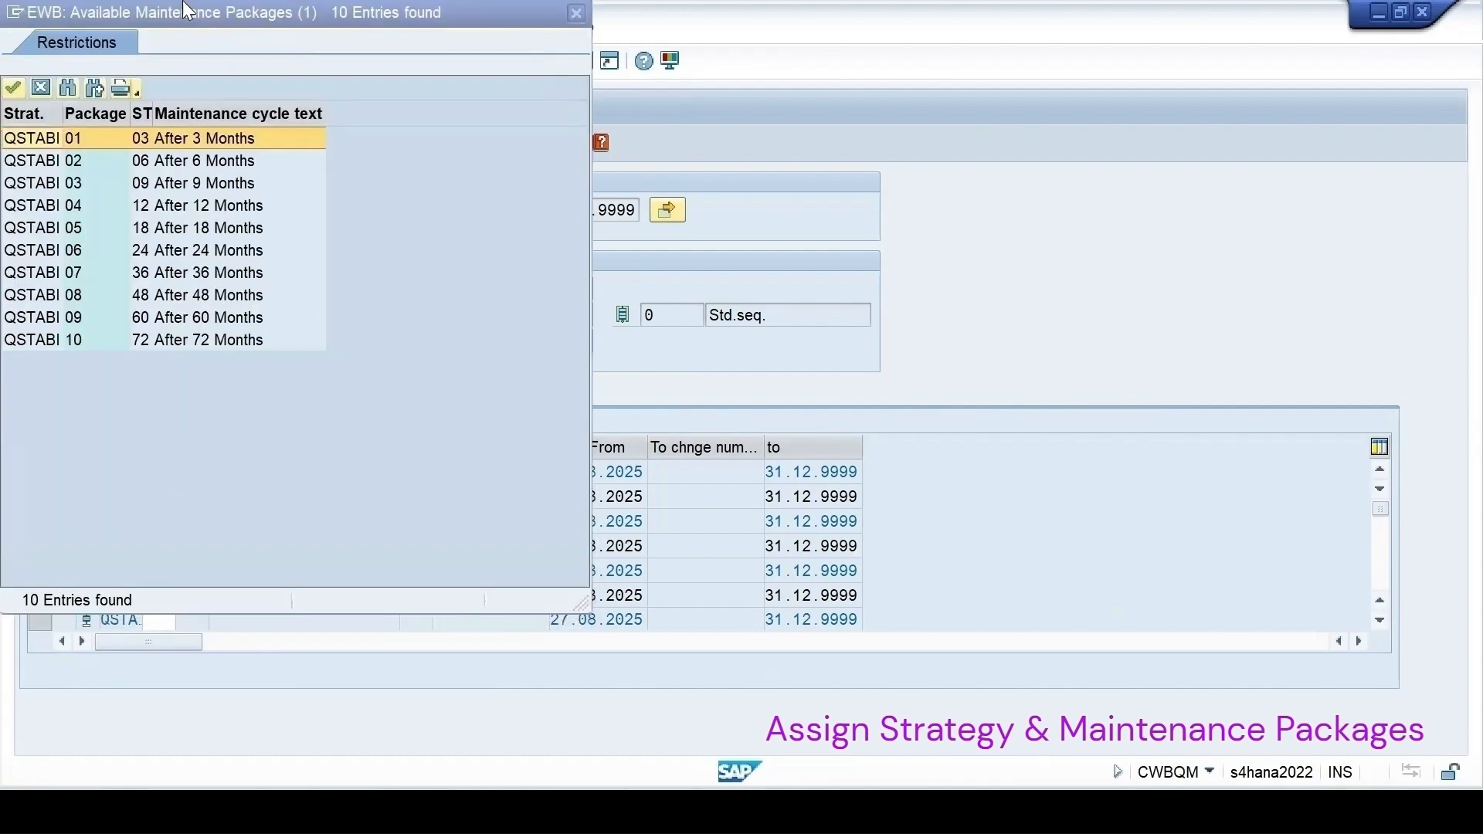
- Assign maintenance packages 01 (After 3 Months) and 02 (After 6 Months) to inspection operation 0010 and save the worklist
left_click_drag(196, 21, 692, 151)
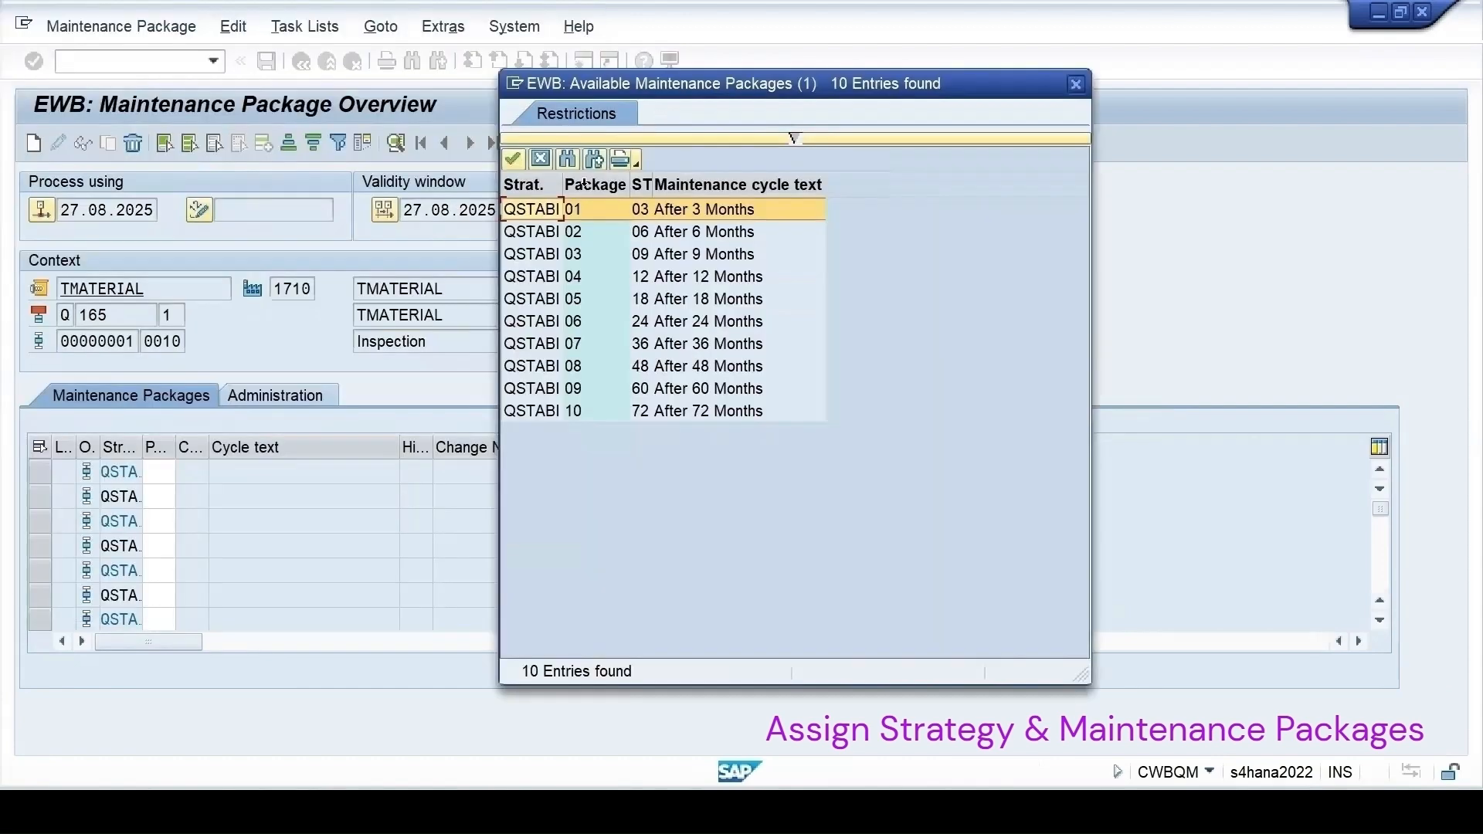
double_click(575, 210)
left_click(147, 500)
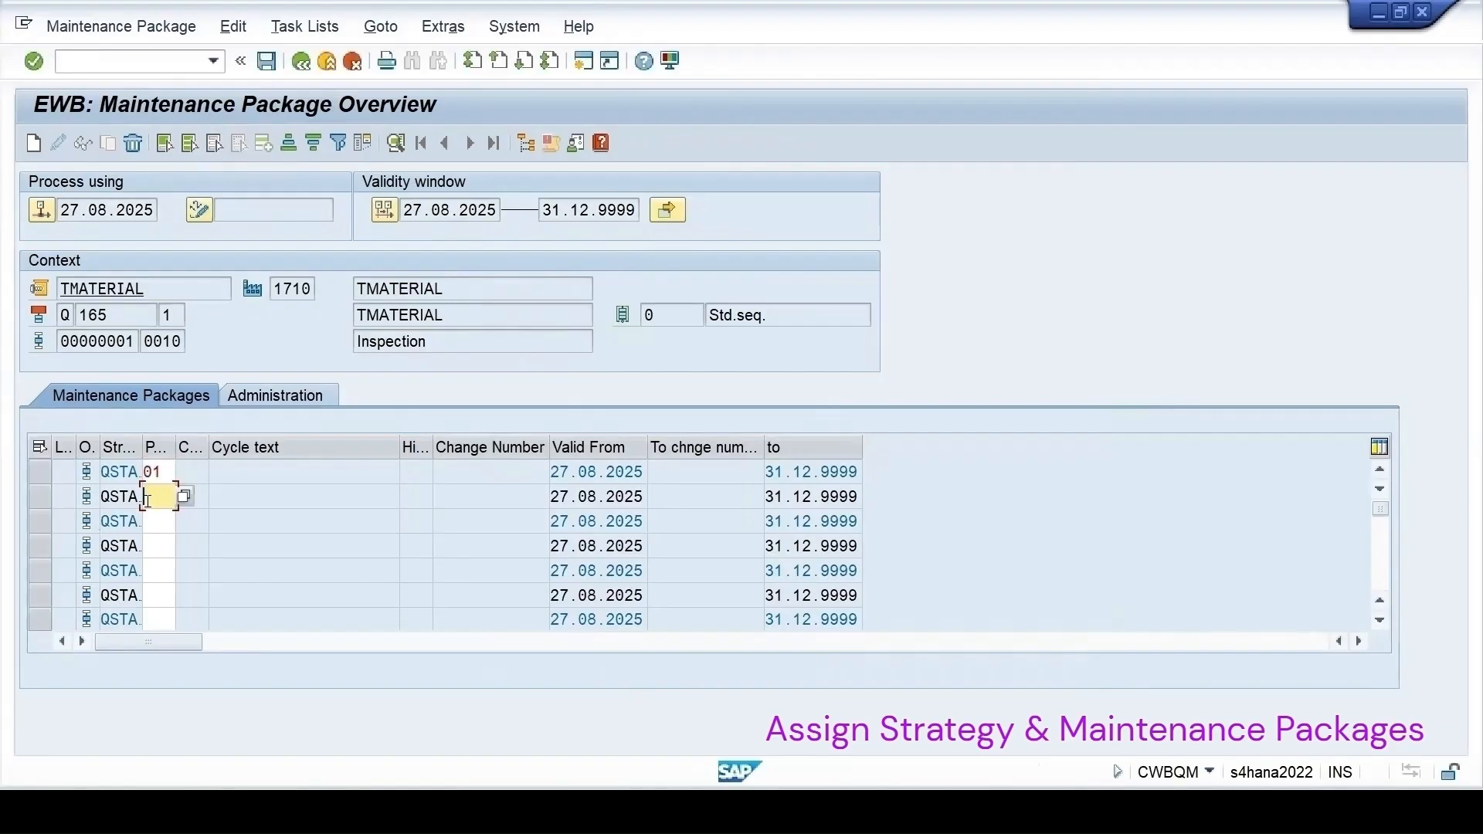
left_click(184, 497)
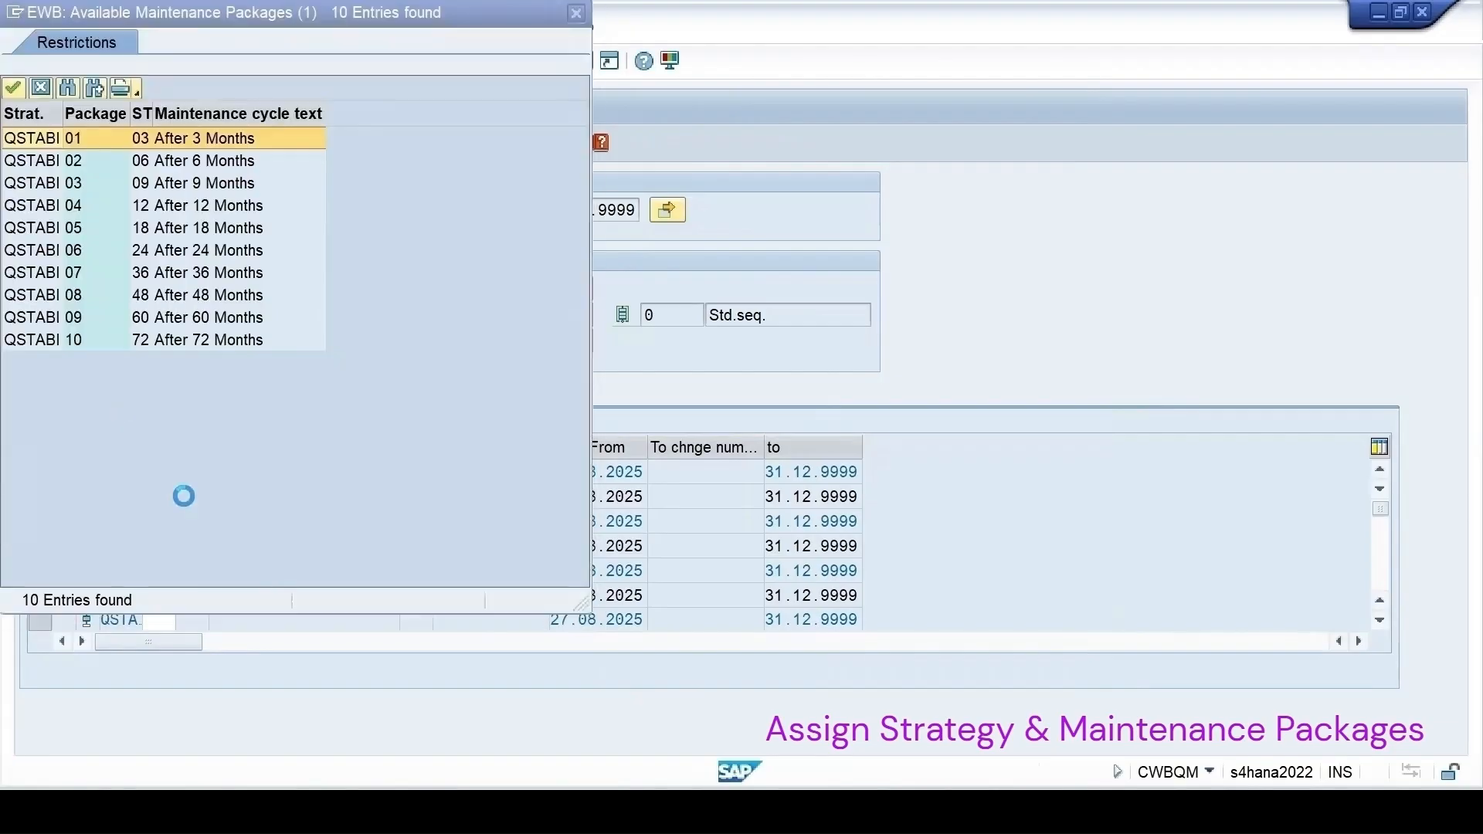
double_click(81, 160)
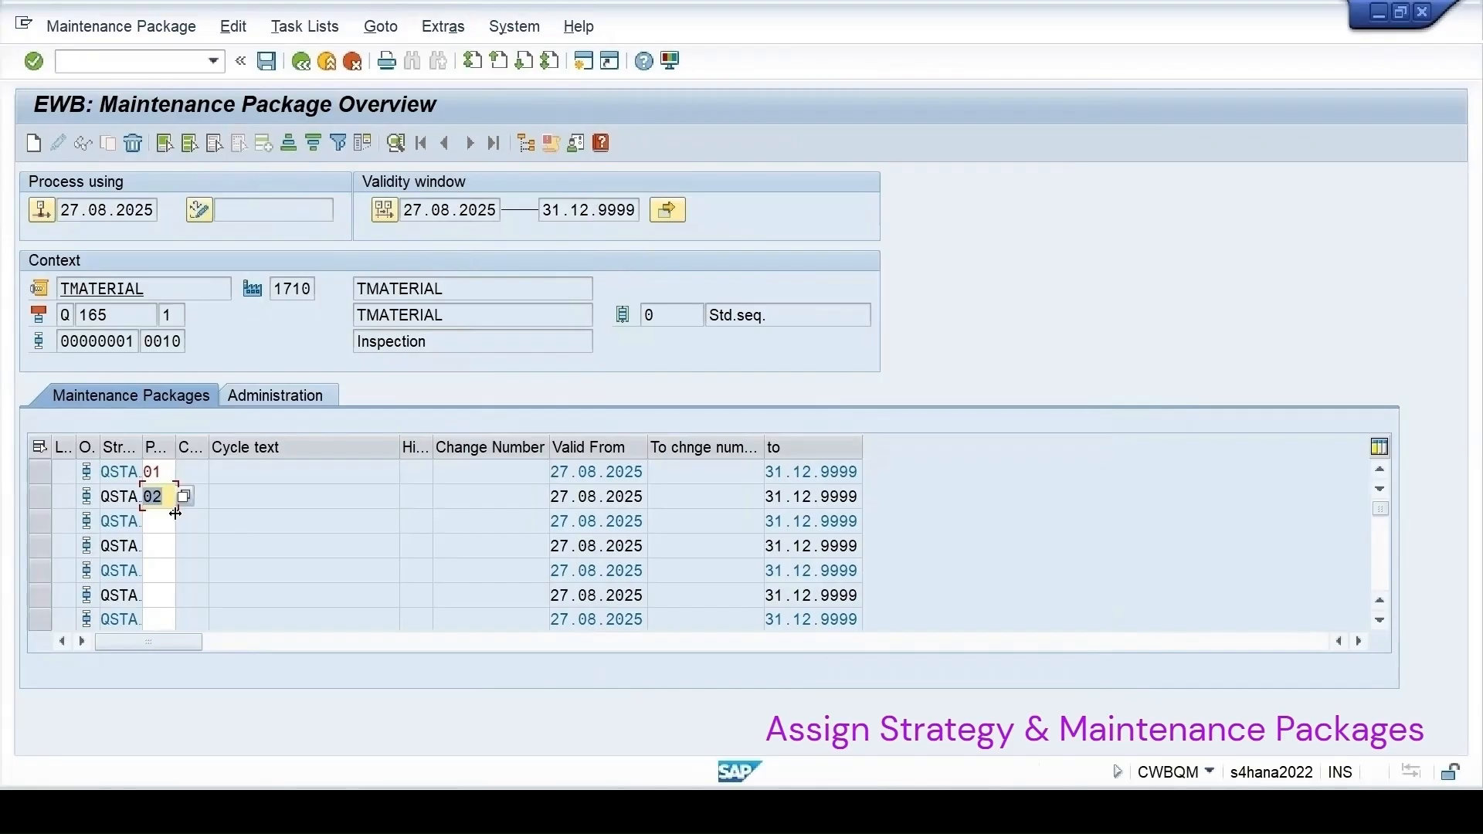
key("Return")
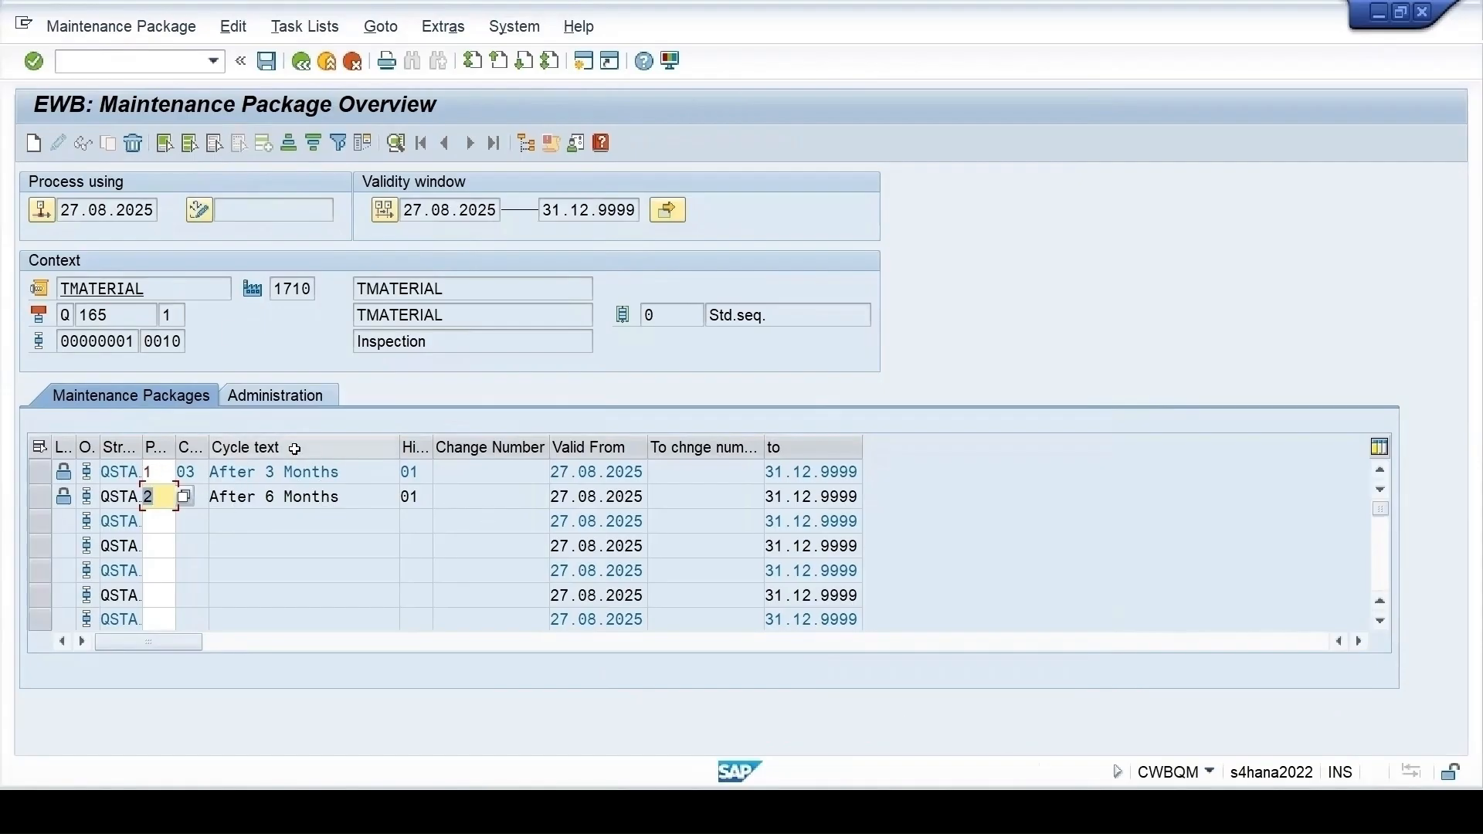
left_click(267, 61)
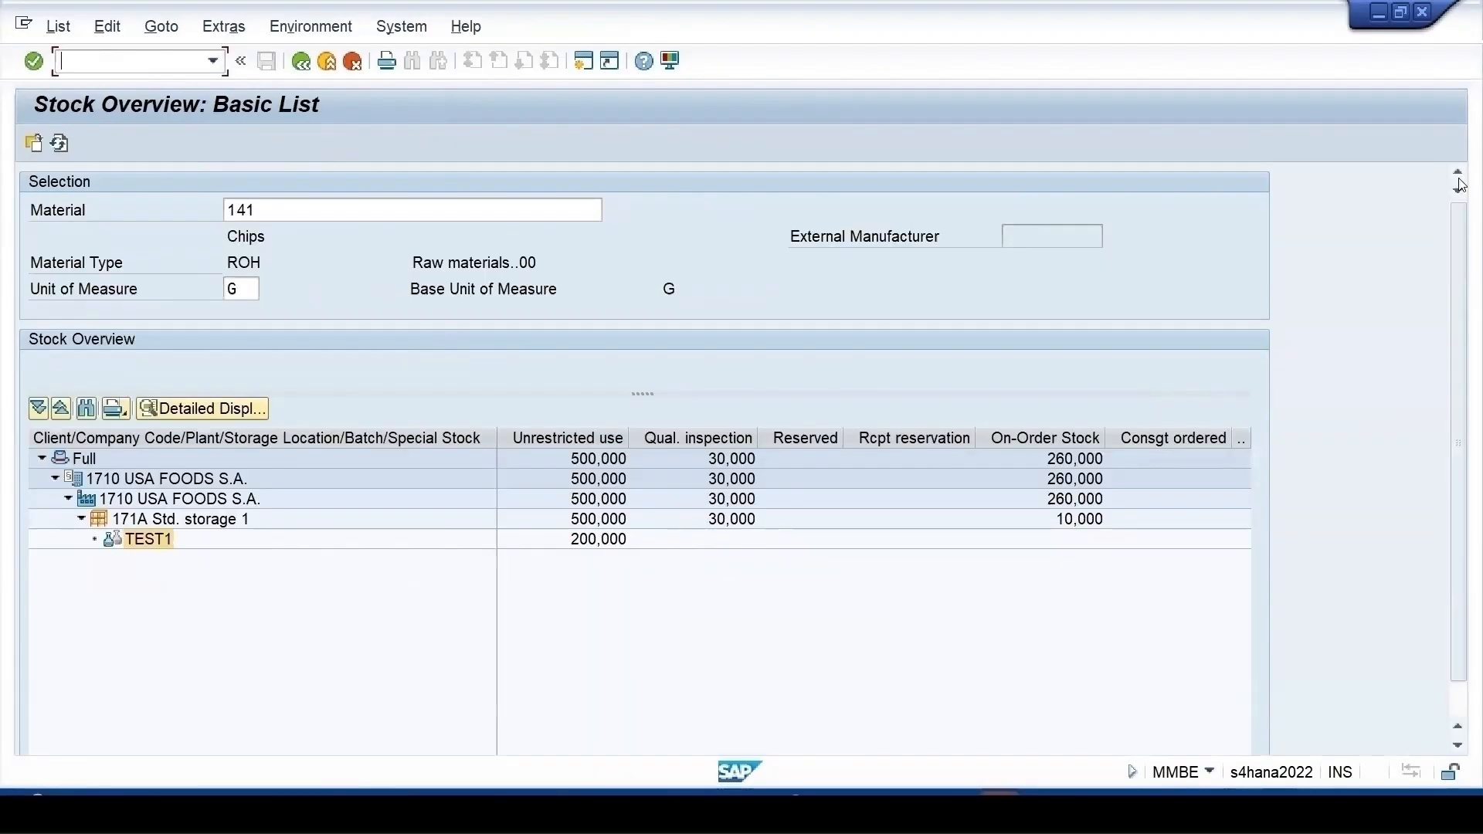
- Start transaction IP11 and display the packages of maintenance strategy QSTABI (Stability Study)
type("/nip11")
key("Return")
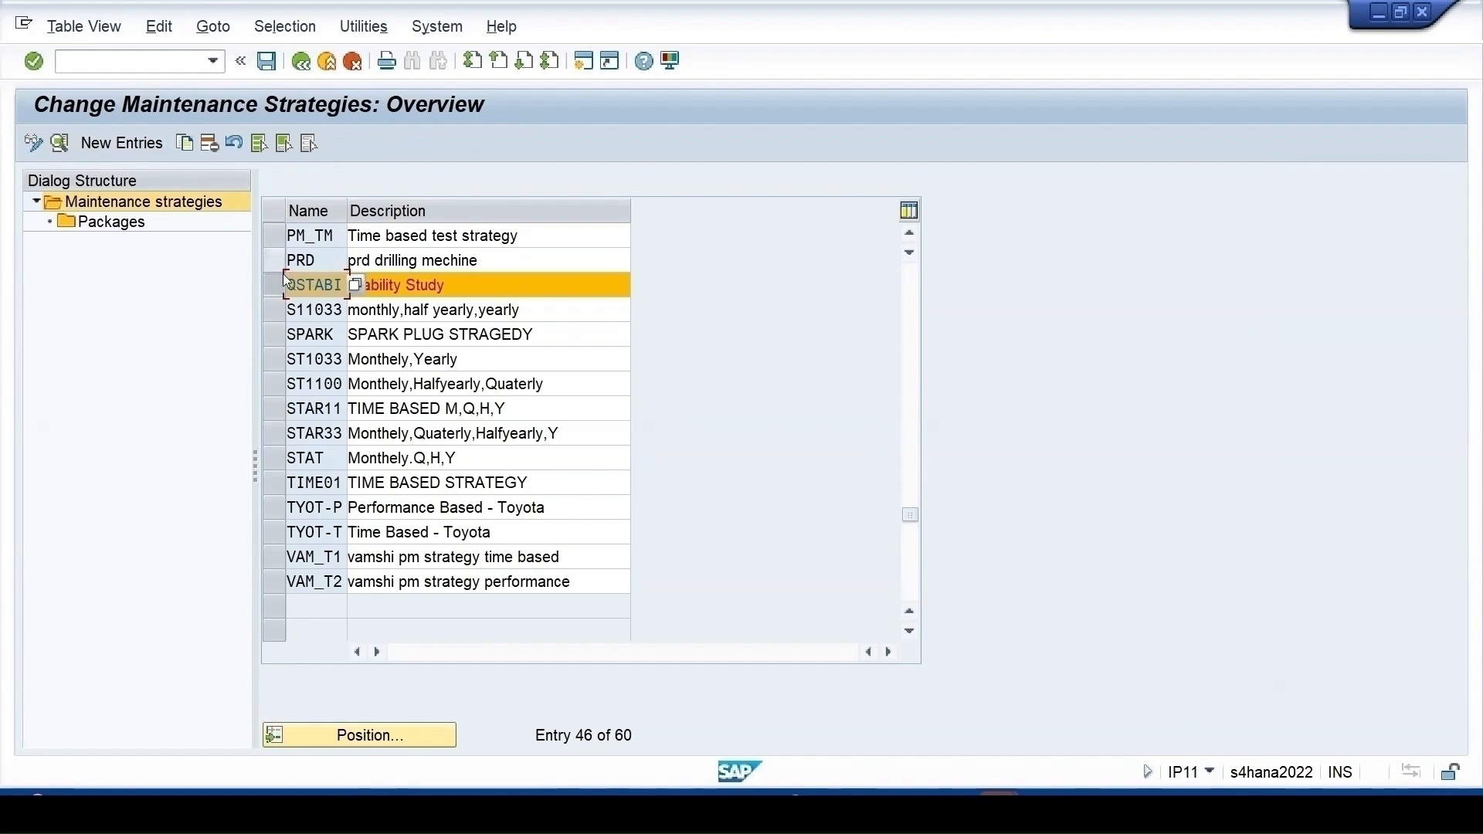
left_click(268, 285)
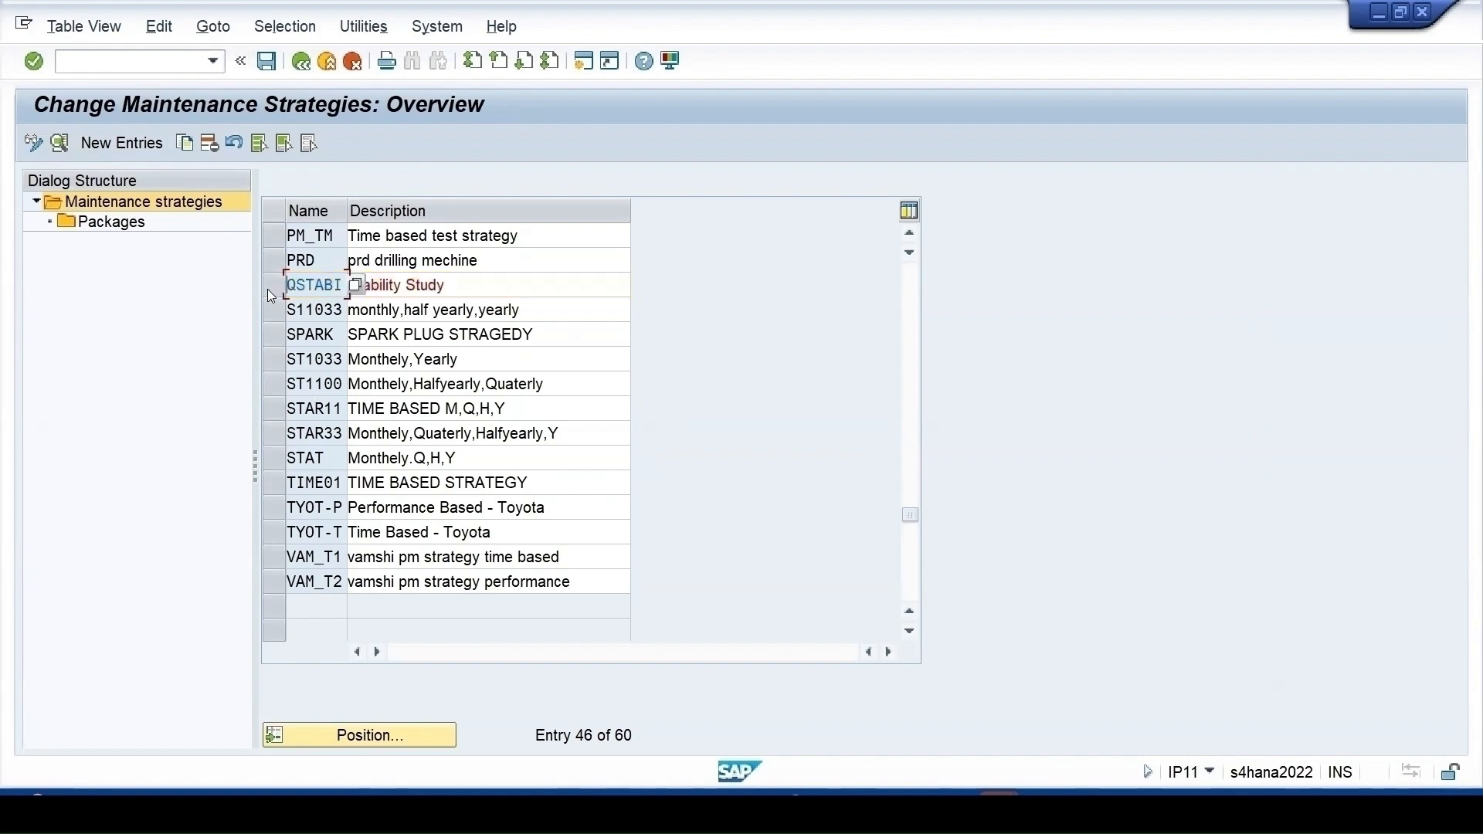
double_click(129, 226)
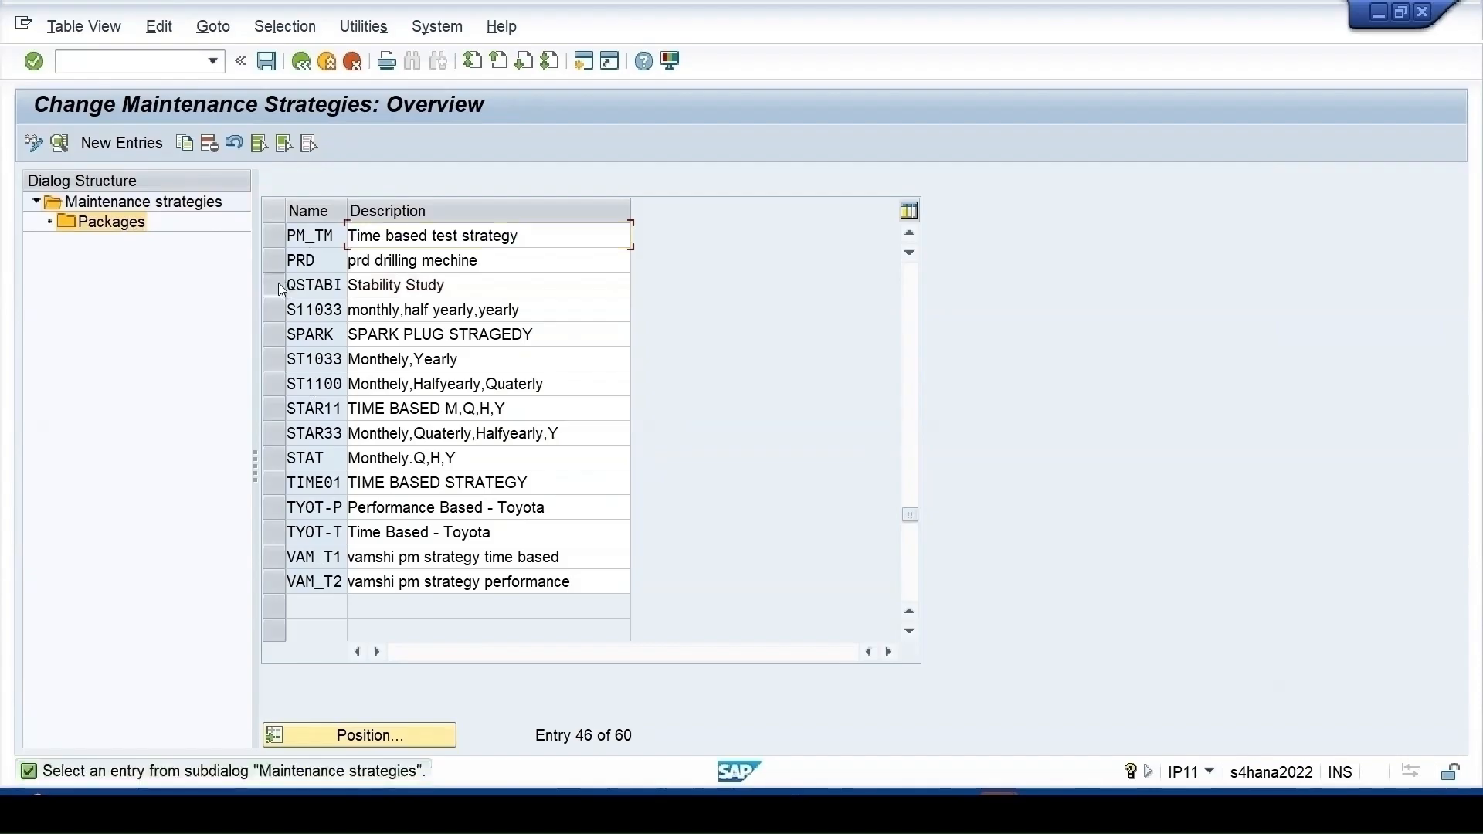
left_click(277, 285)
double_click(155, 222)
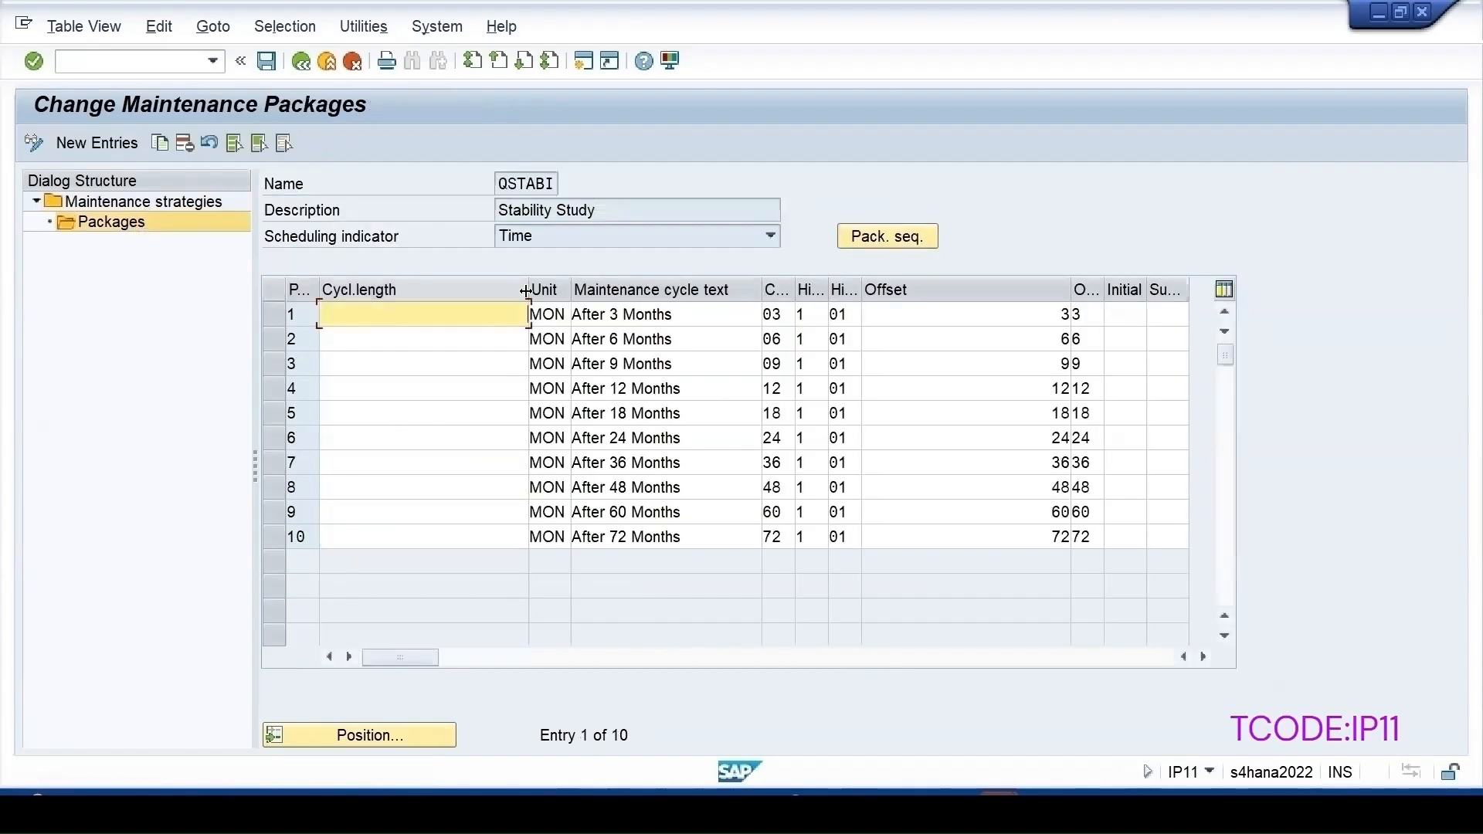
- Examine the cycle texts of the QSTABI packages from 3 to 72 months, as well as their package sequence
left_click_drag(529, 292, 317, 294)
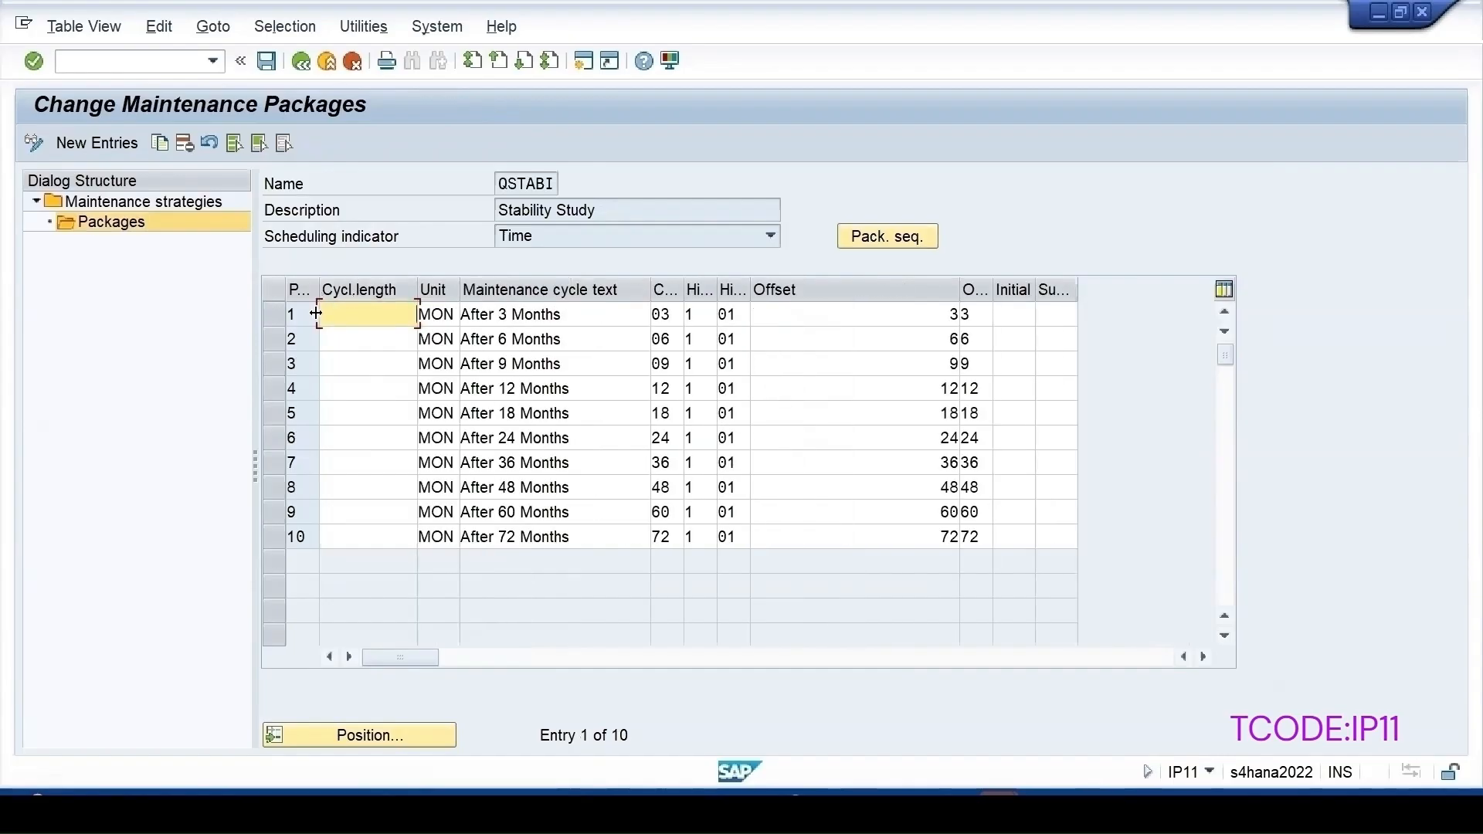
left_click(531, 210)
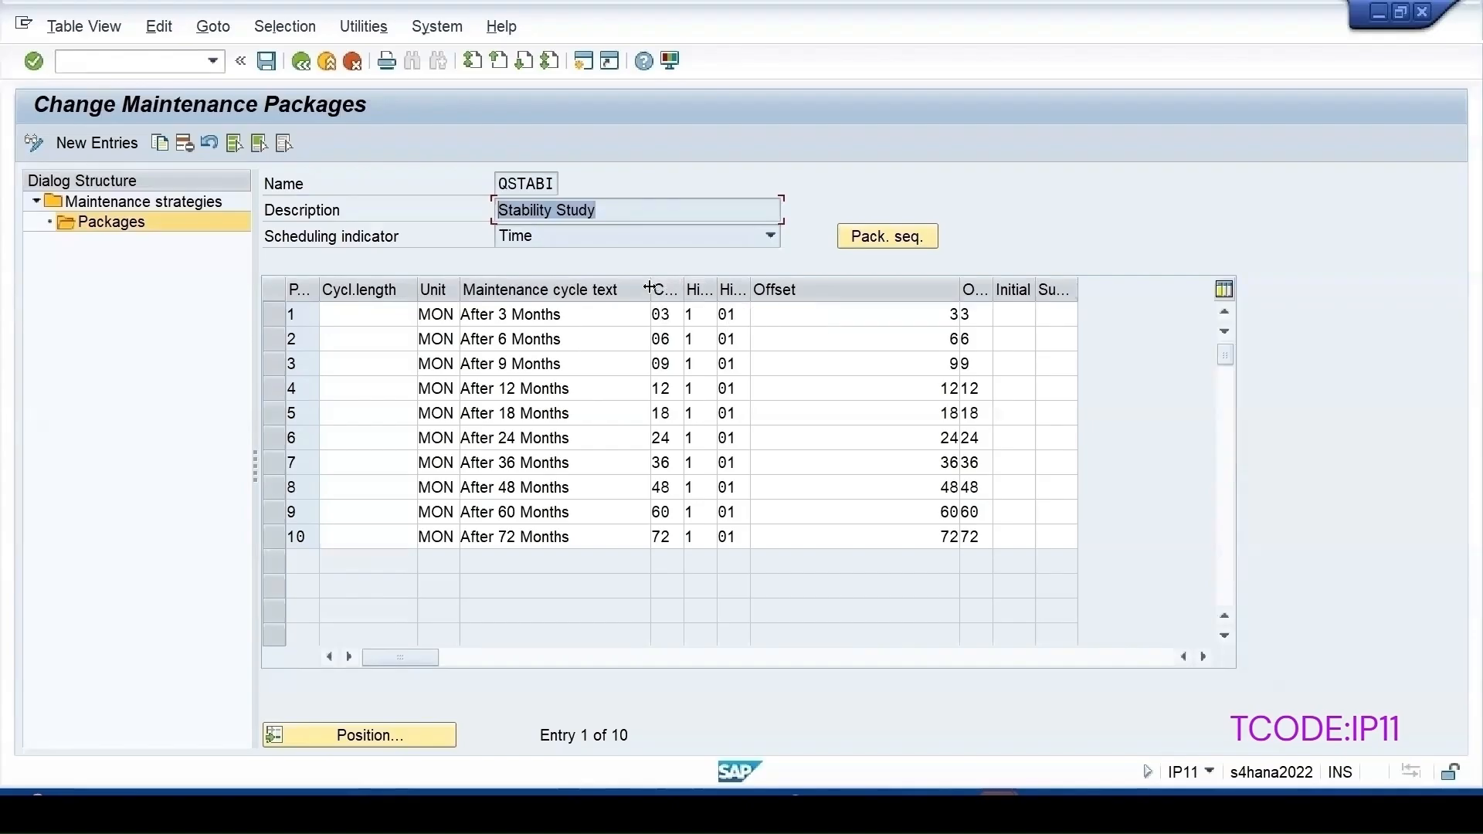
left_click_drag(649, 294, 641, 293)
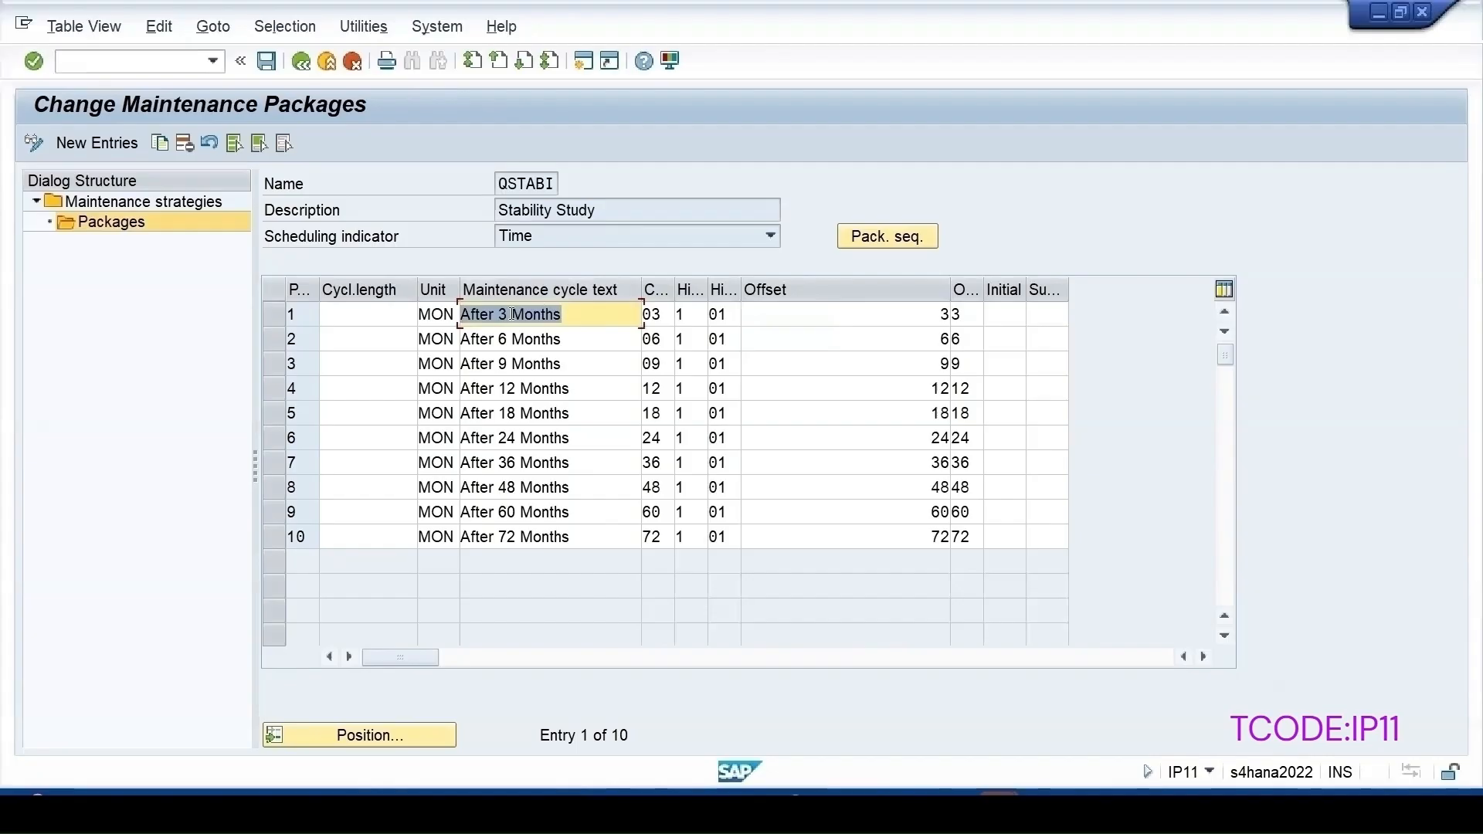
left_click_drag(592, 338, 464, 340)
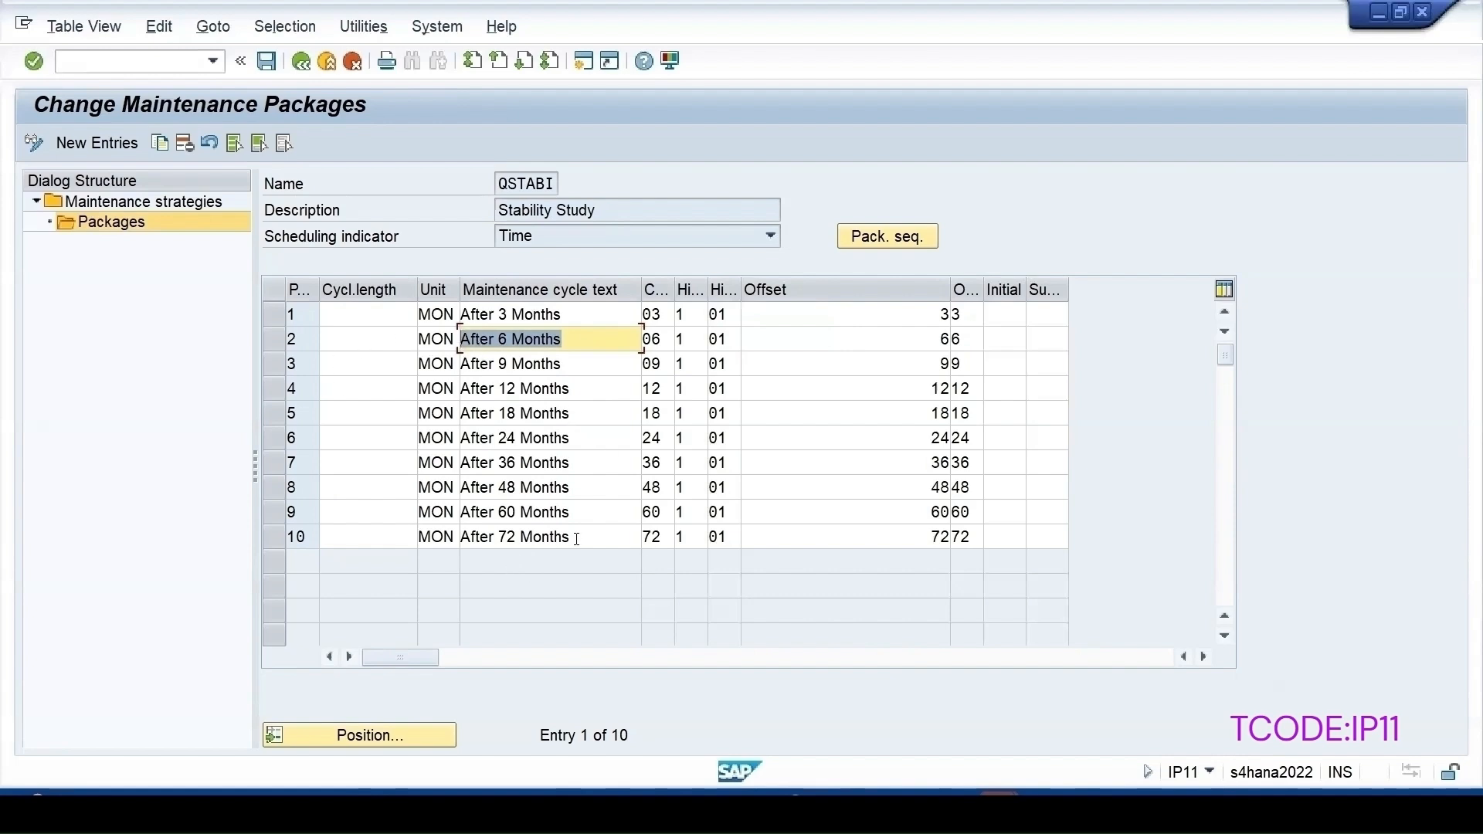
left_click_drag(555, 538, 420, 538)
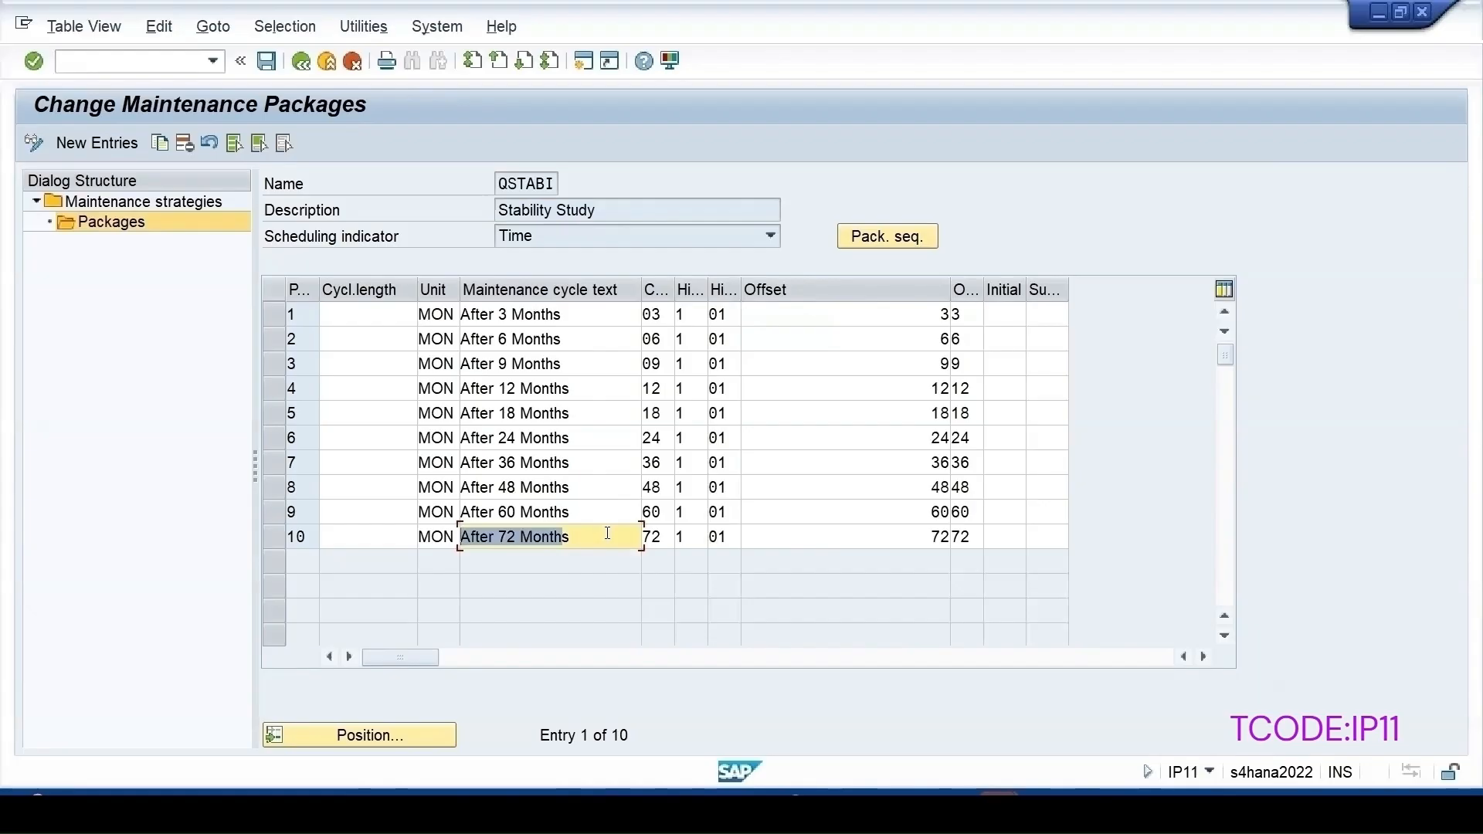
left_click(302, 62)
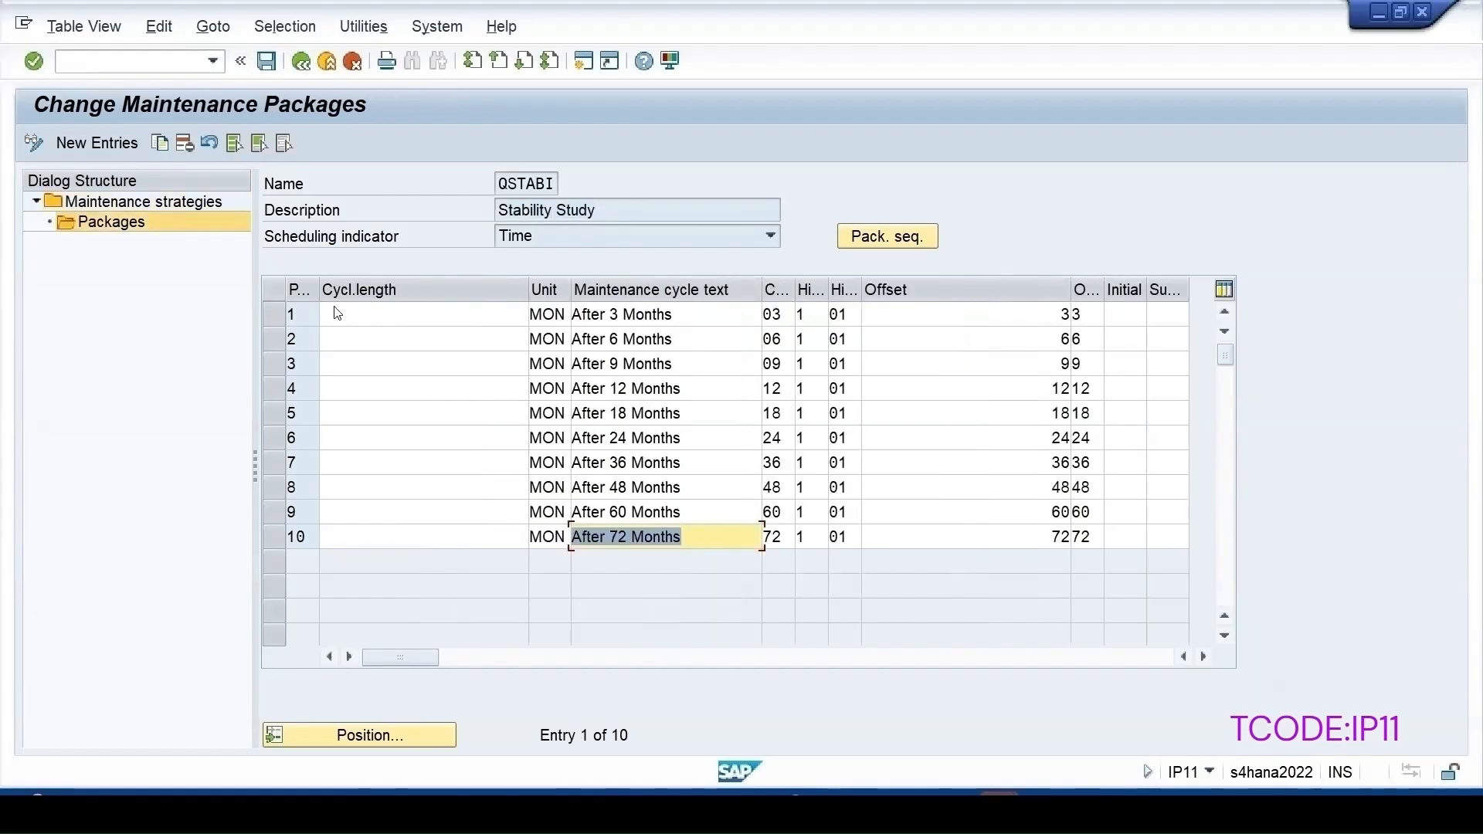
left_click(857, 237)
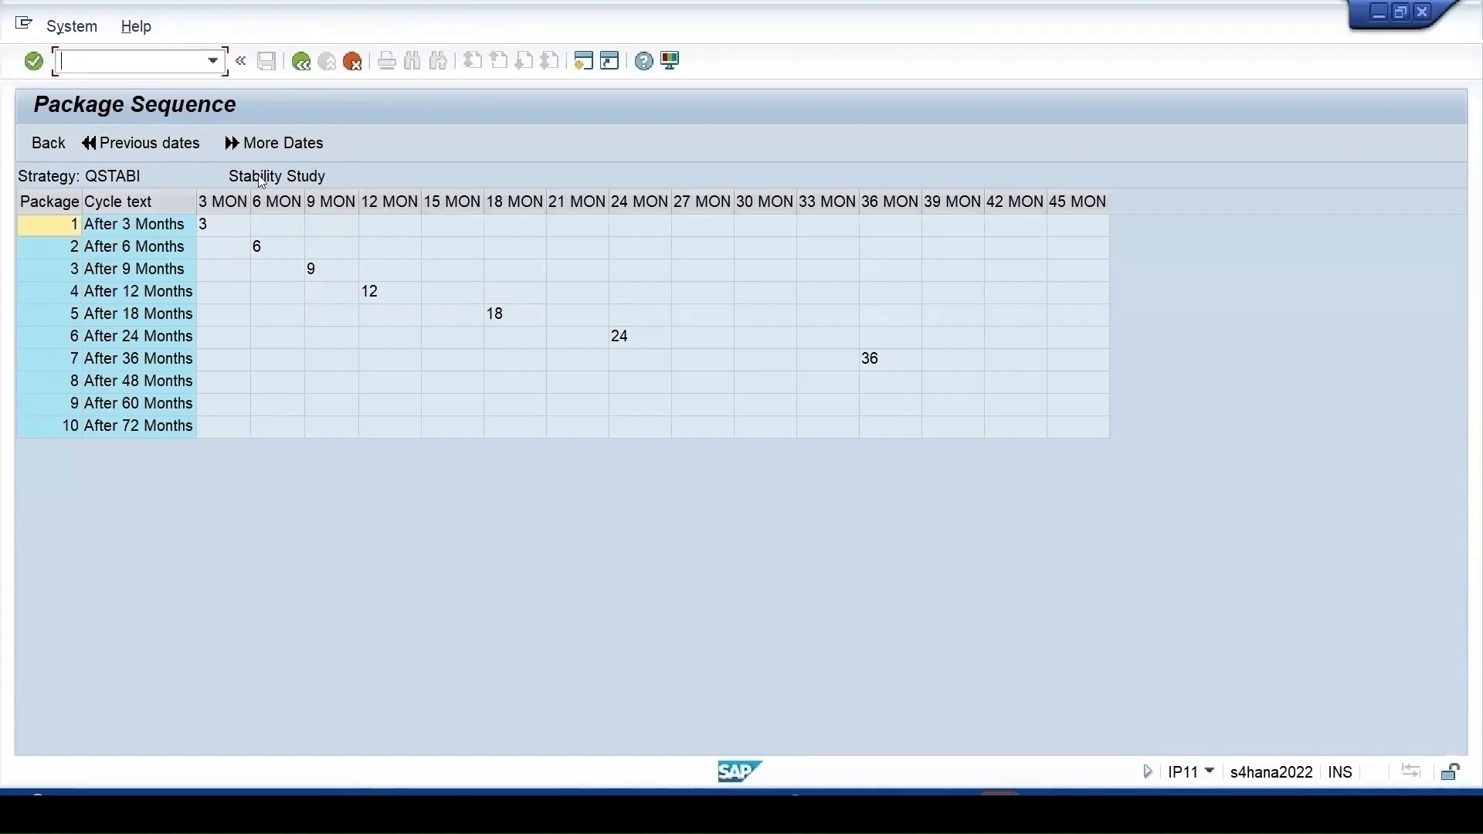
left_click(301, 62)
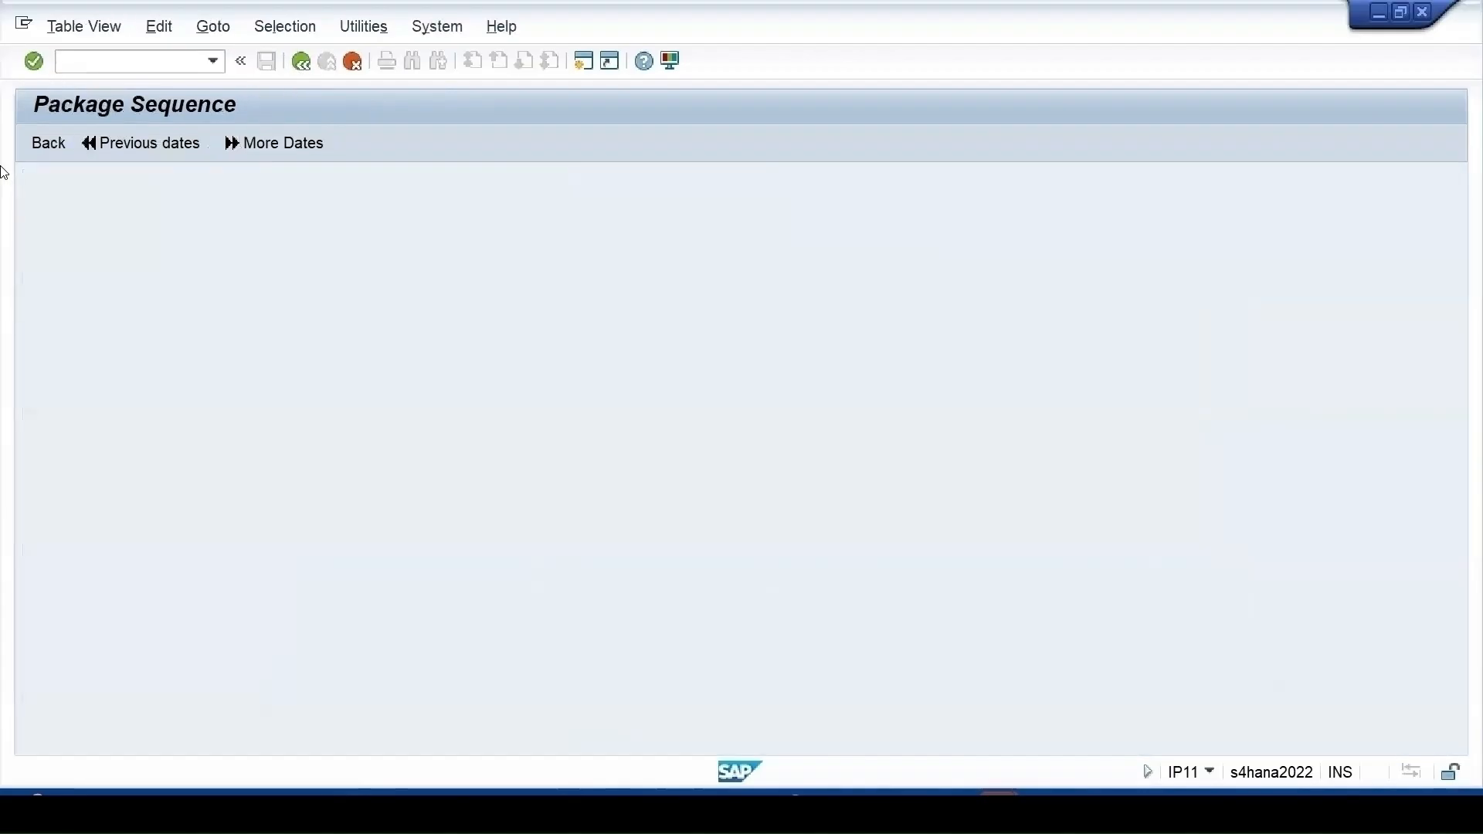
- Open stability study notification SS-Testing with transaction QM02 and agree to edit its testing schedule
left_click(301, 437)
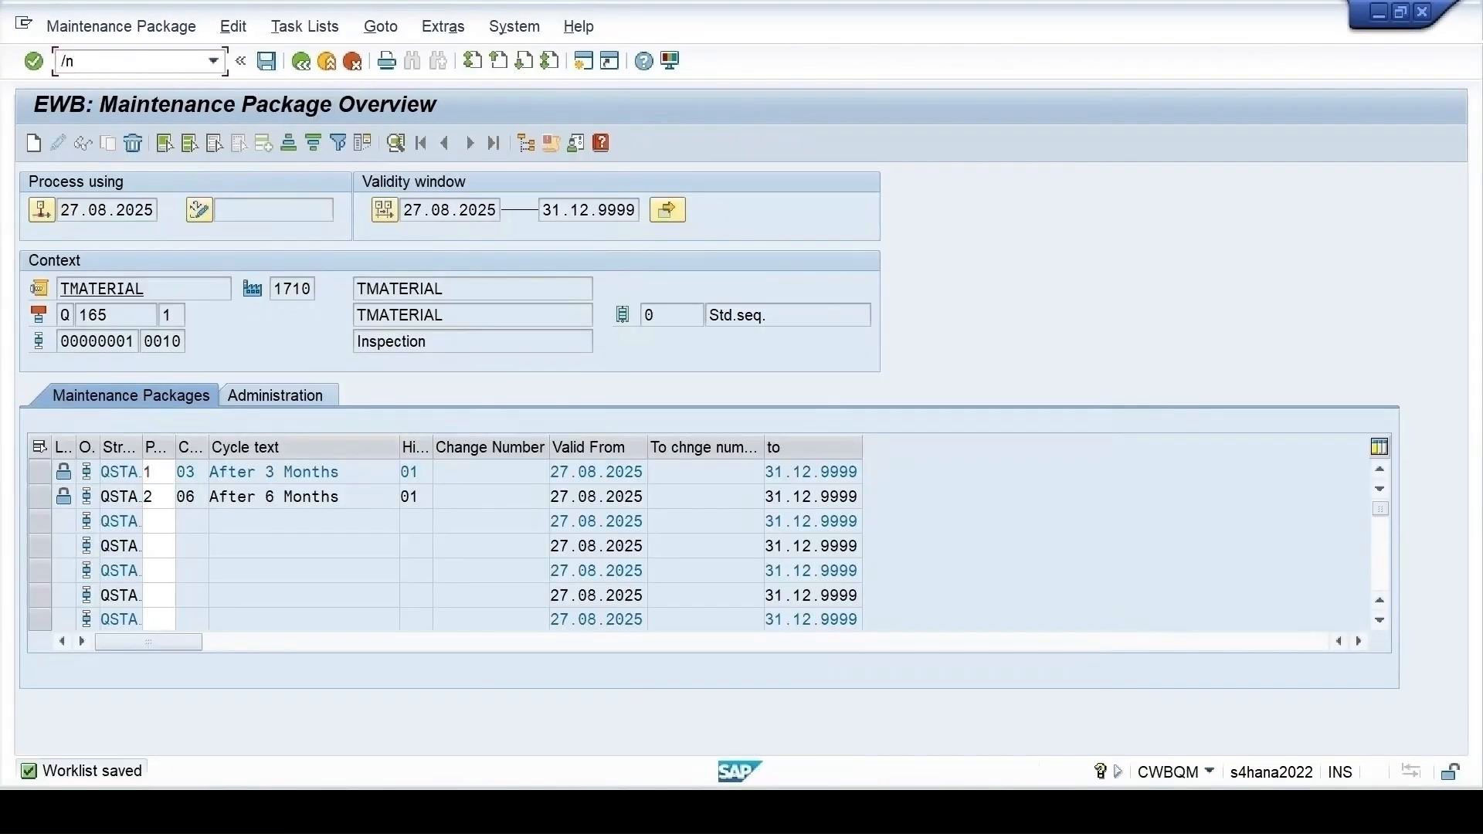
type("qm02")
key("Return")
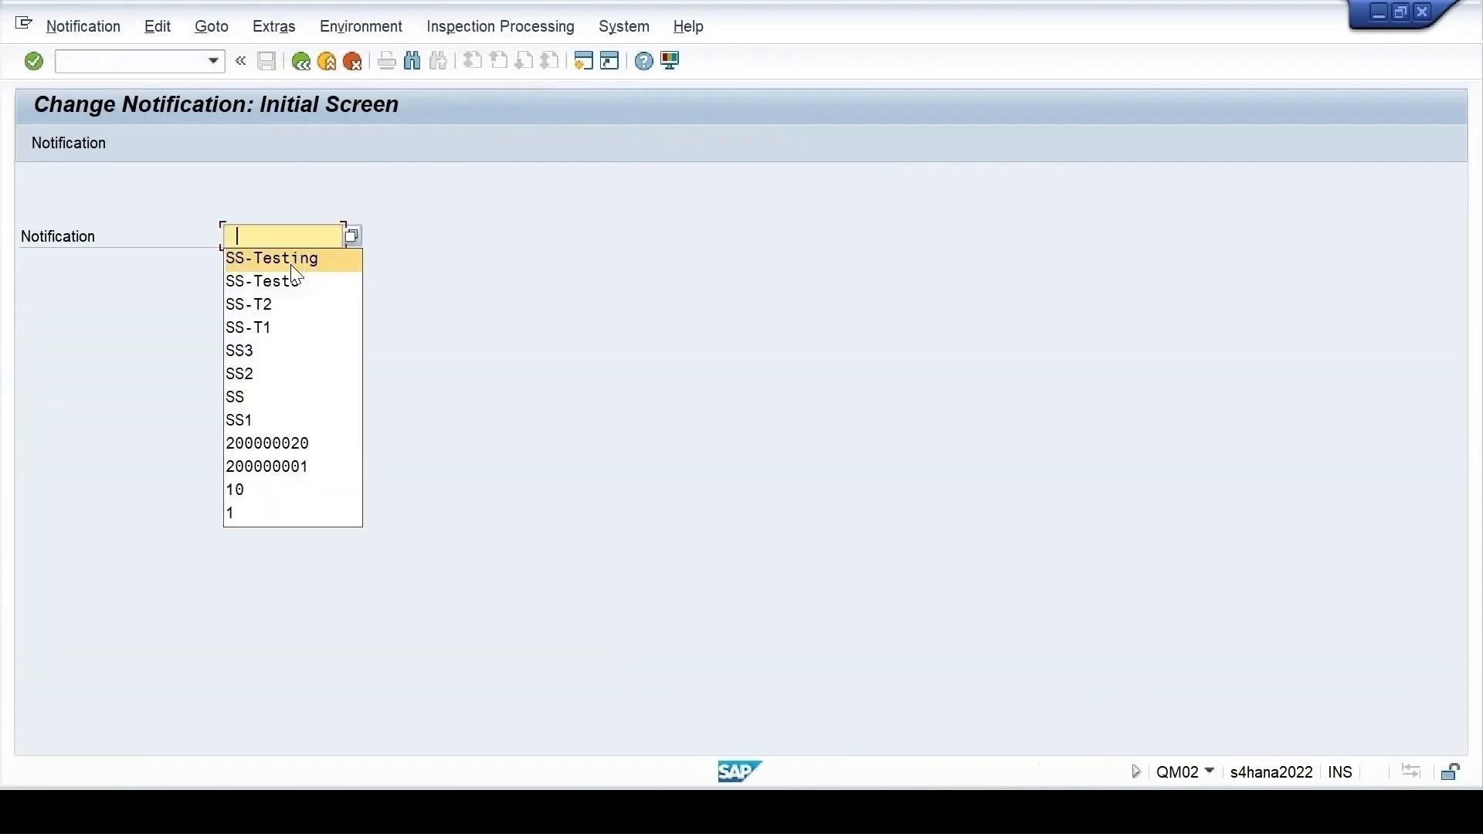
left_click(292, 260)
key("Return")
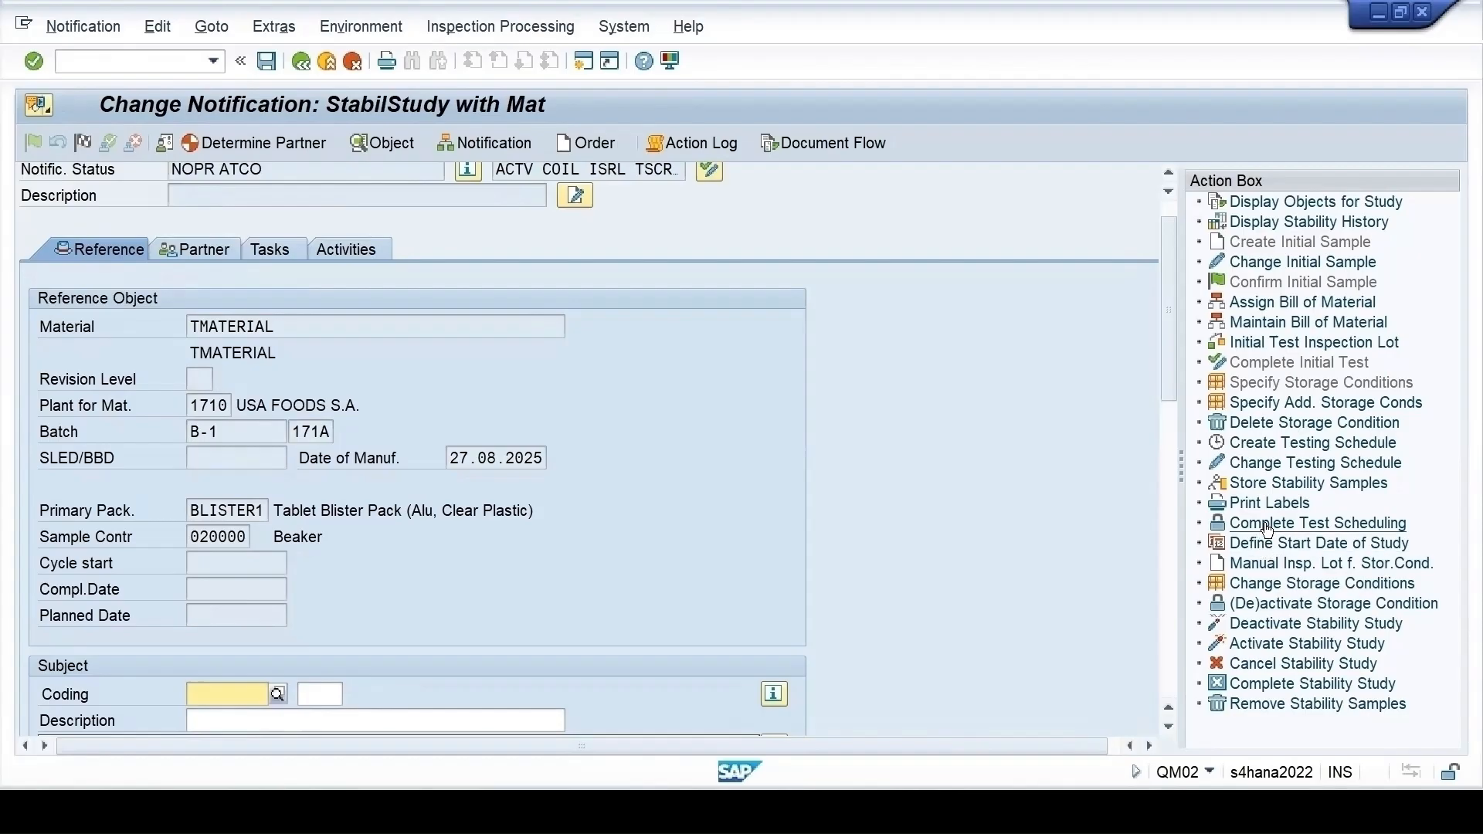
left_click(1290, 467)
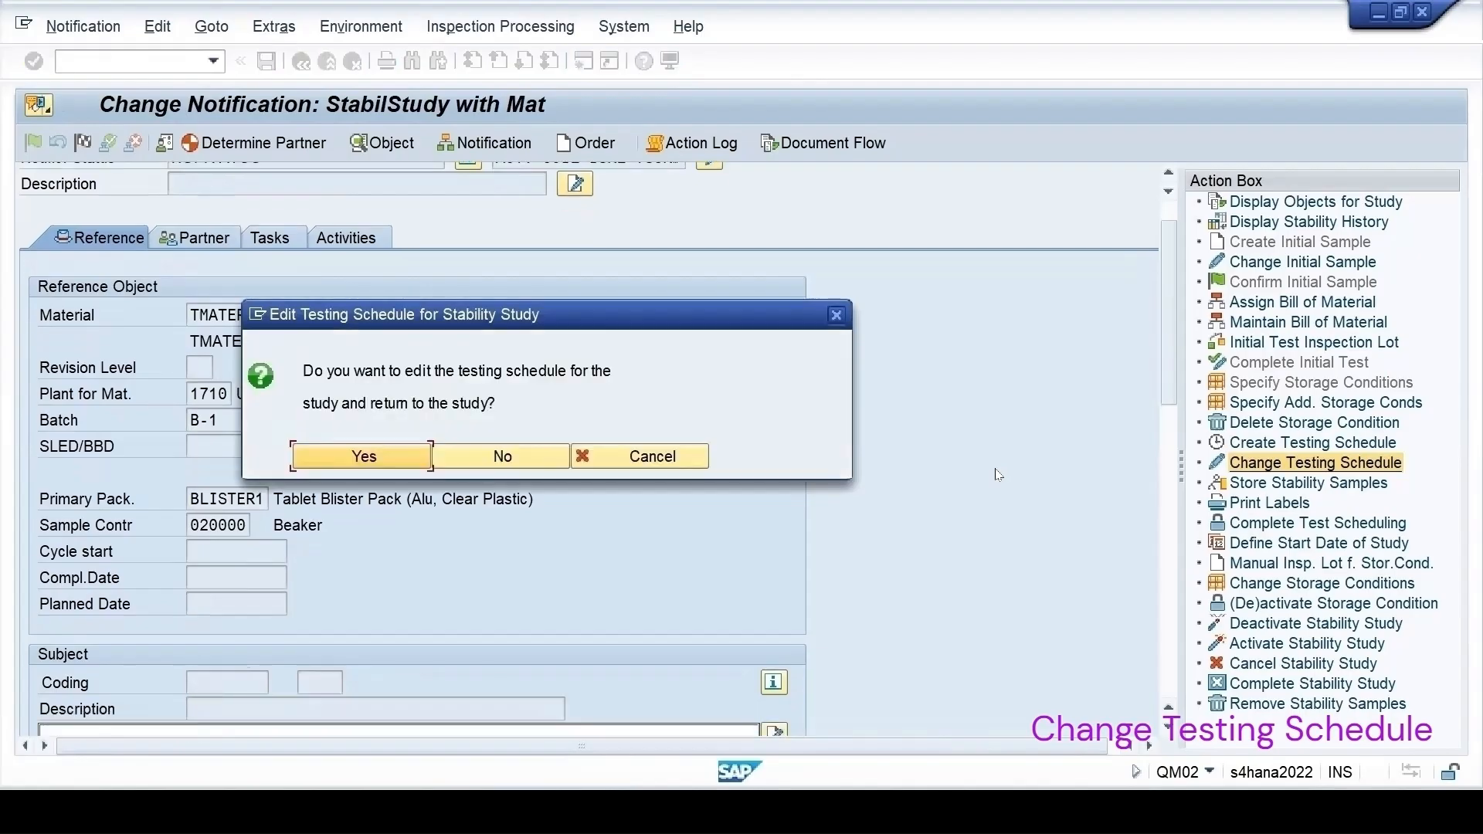
left_click(362, 462)
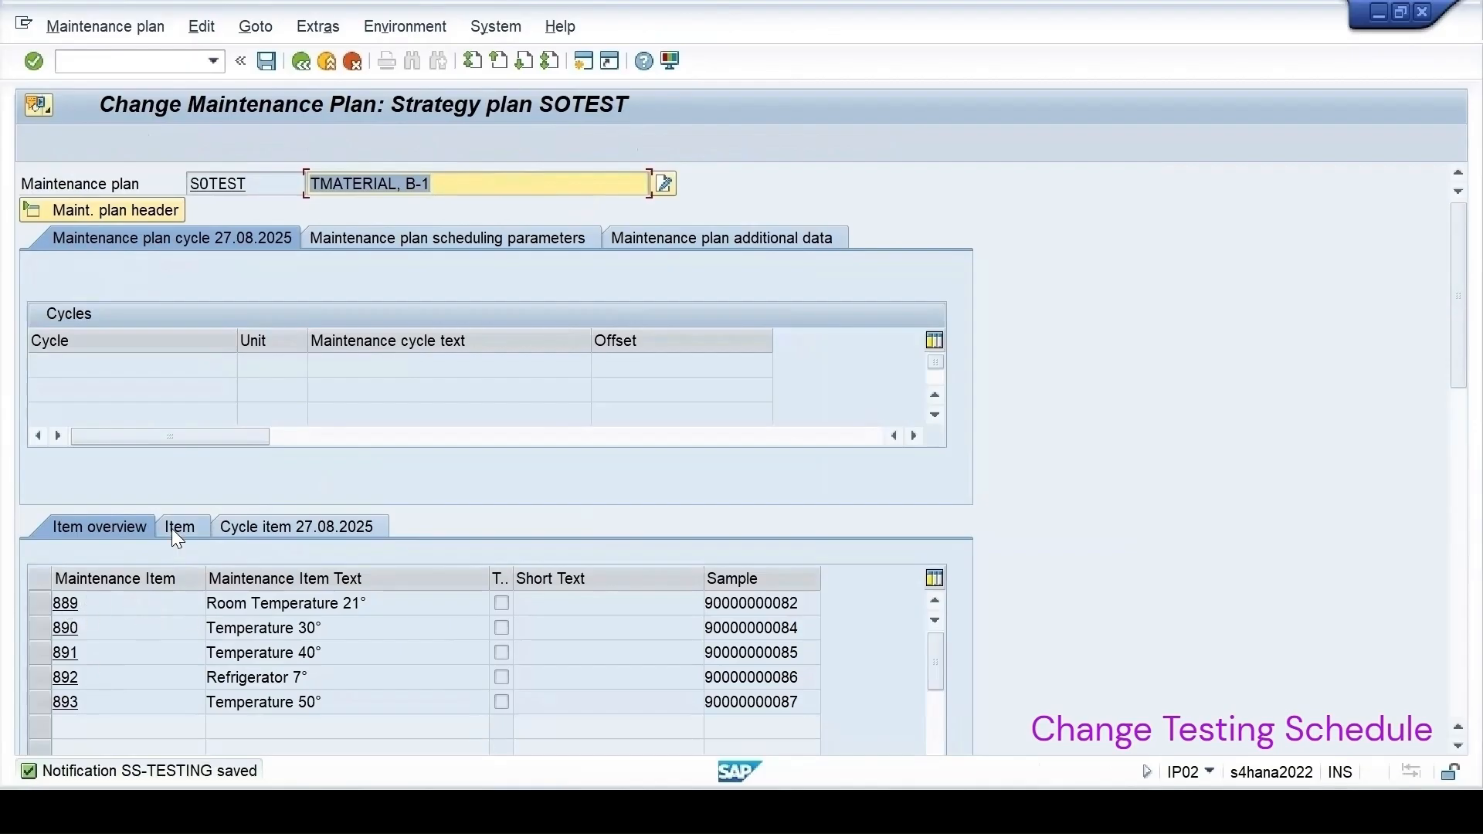
- Set the scheduling period of maintenance plan SOTEST to 210 days in its scheduling parameters
left_click(378, 236)
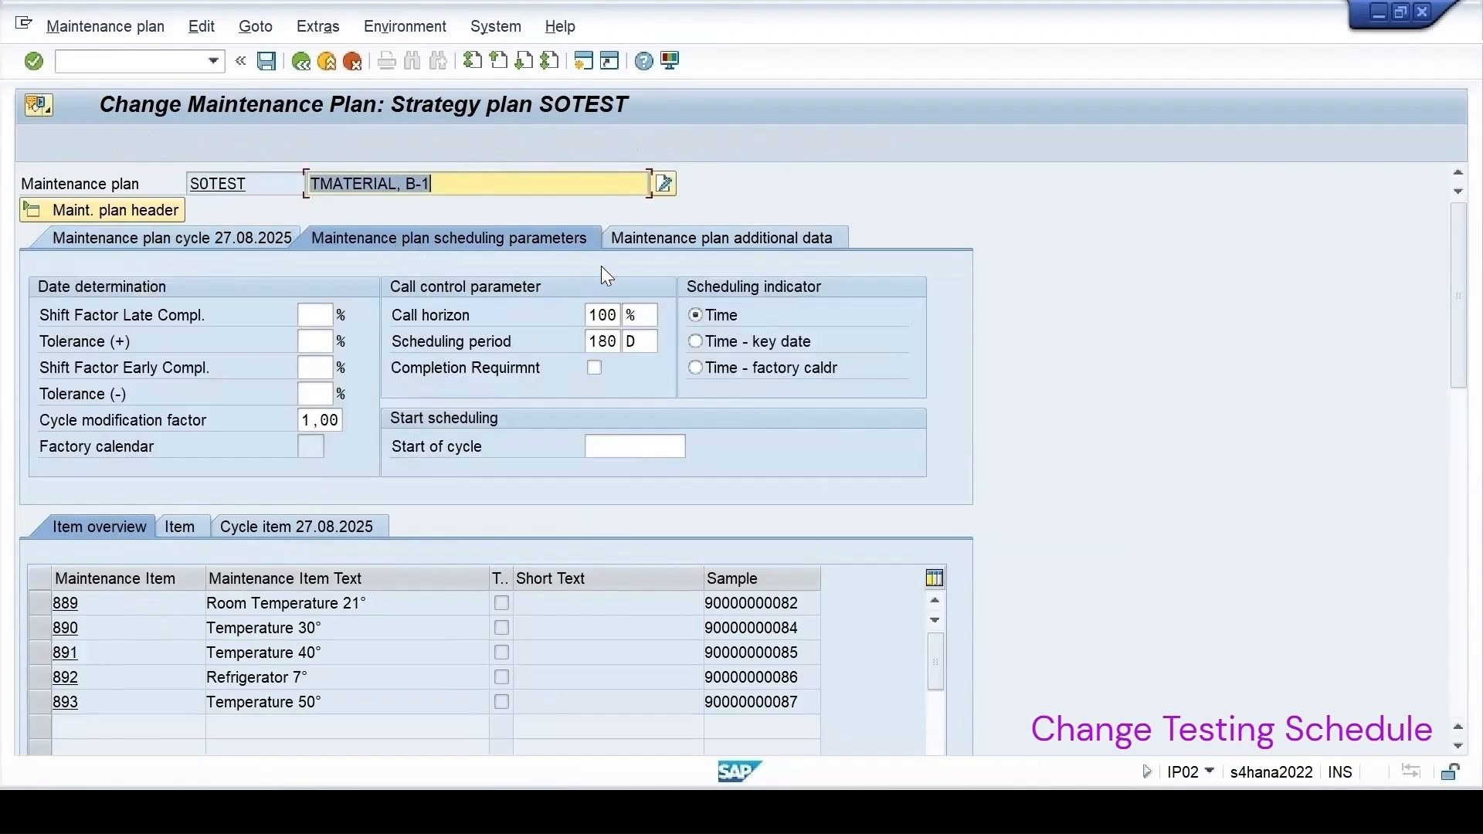
left_click(616, 341)
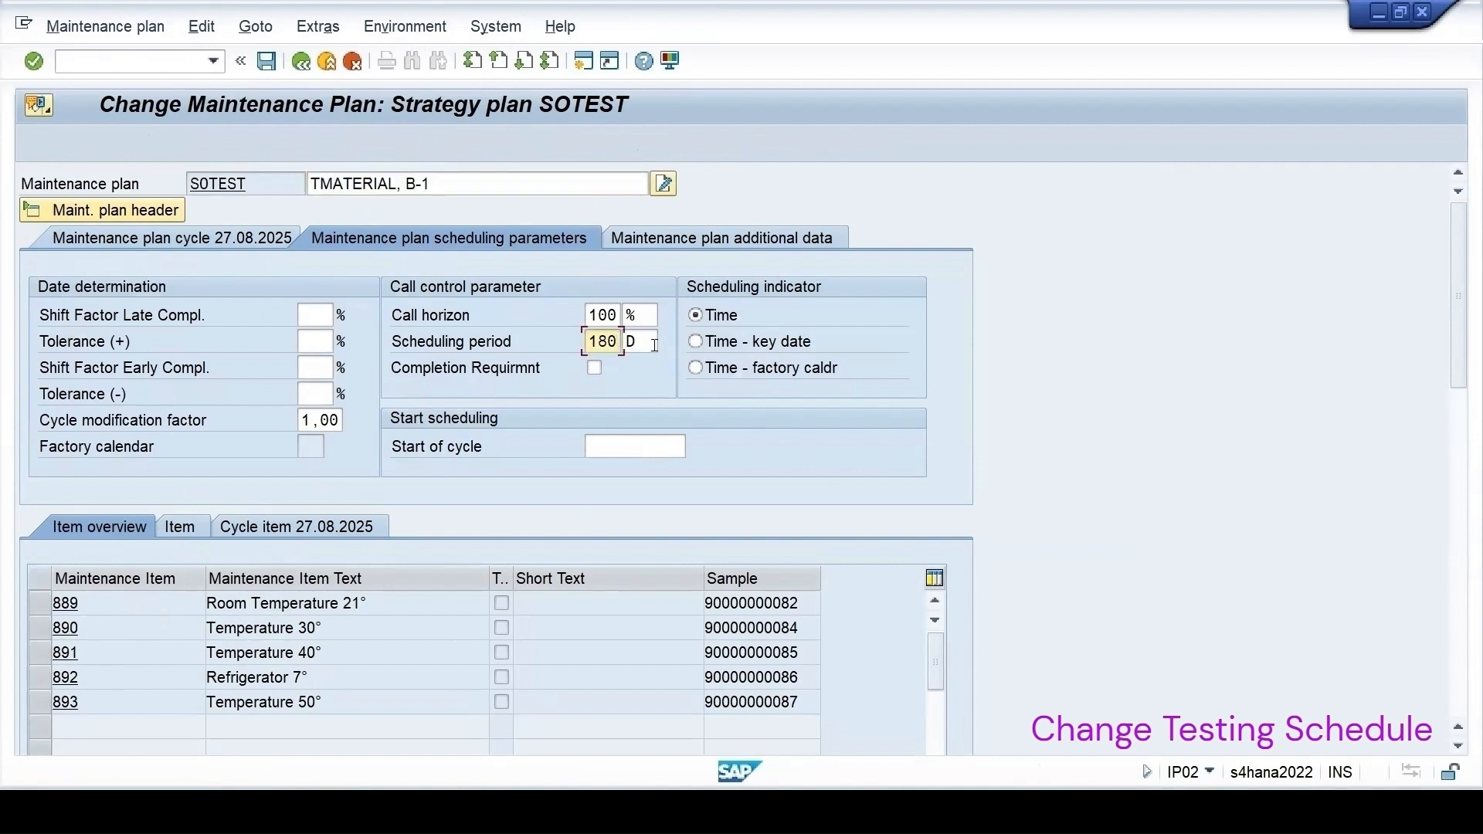
key("BackSpace")
key("BackSpace")
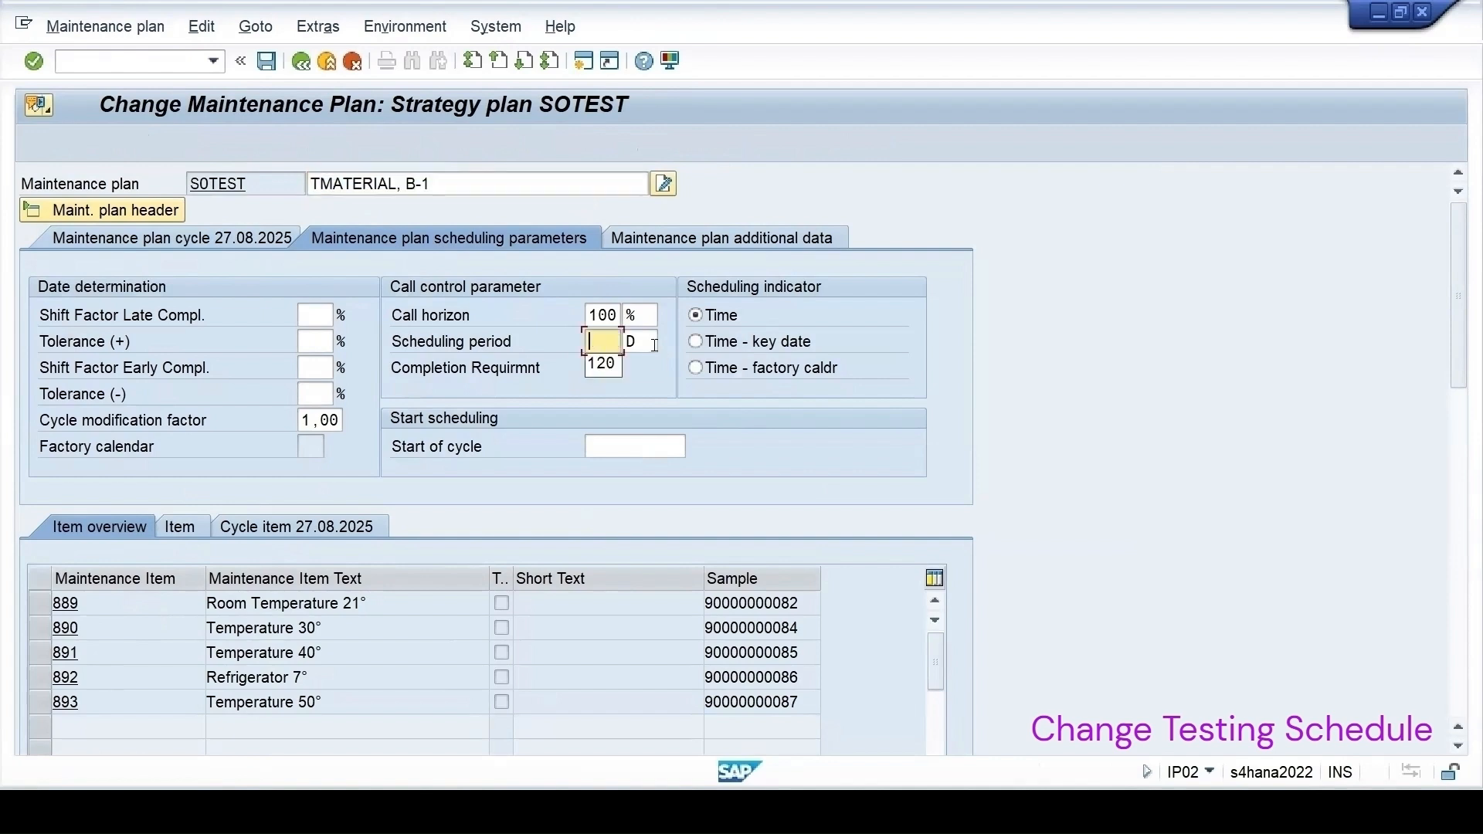
type("210")
key("Return")
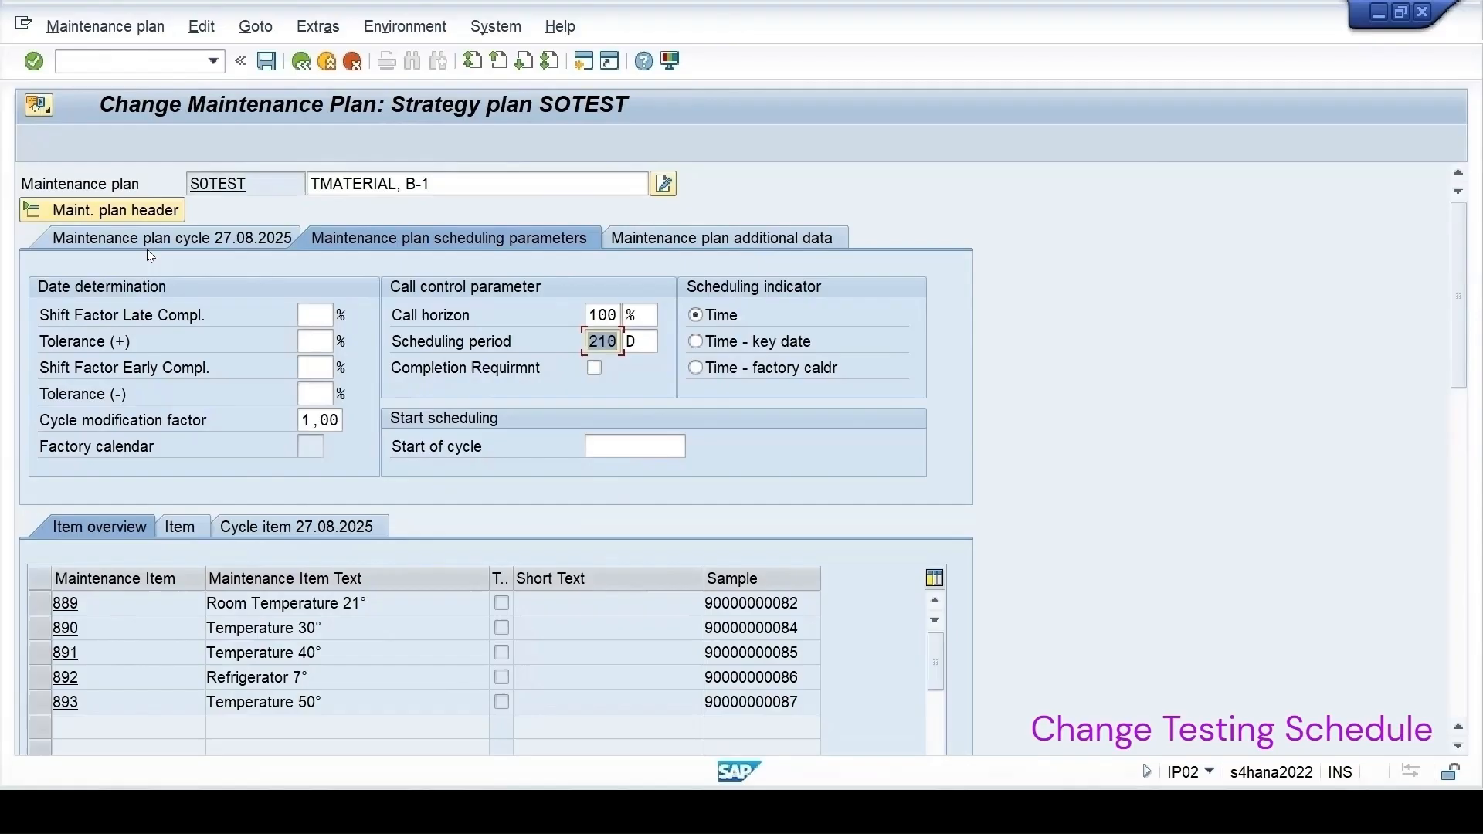
- Assign task list group 165 with group counter 1 to maintenance item 889 (Room Temperature 21°)
left_click(36, 603)
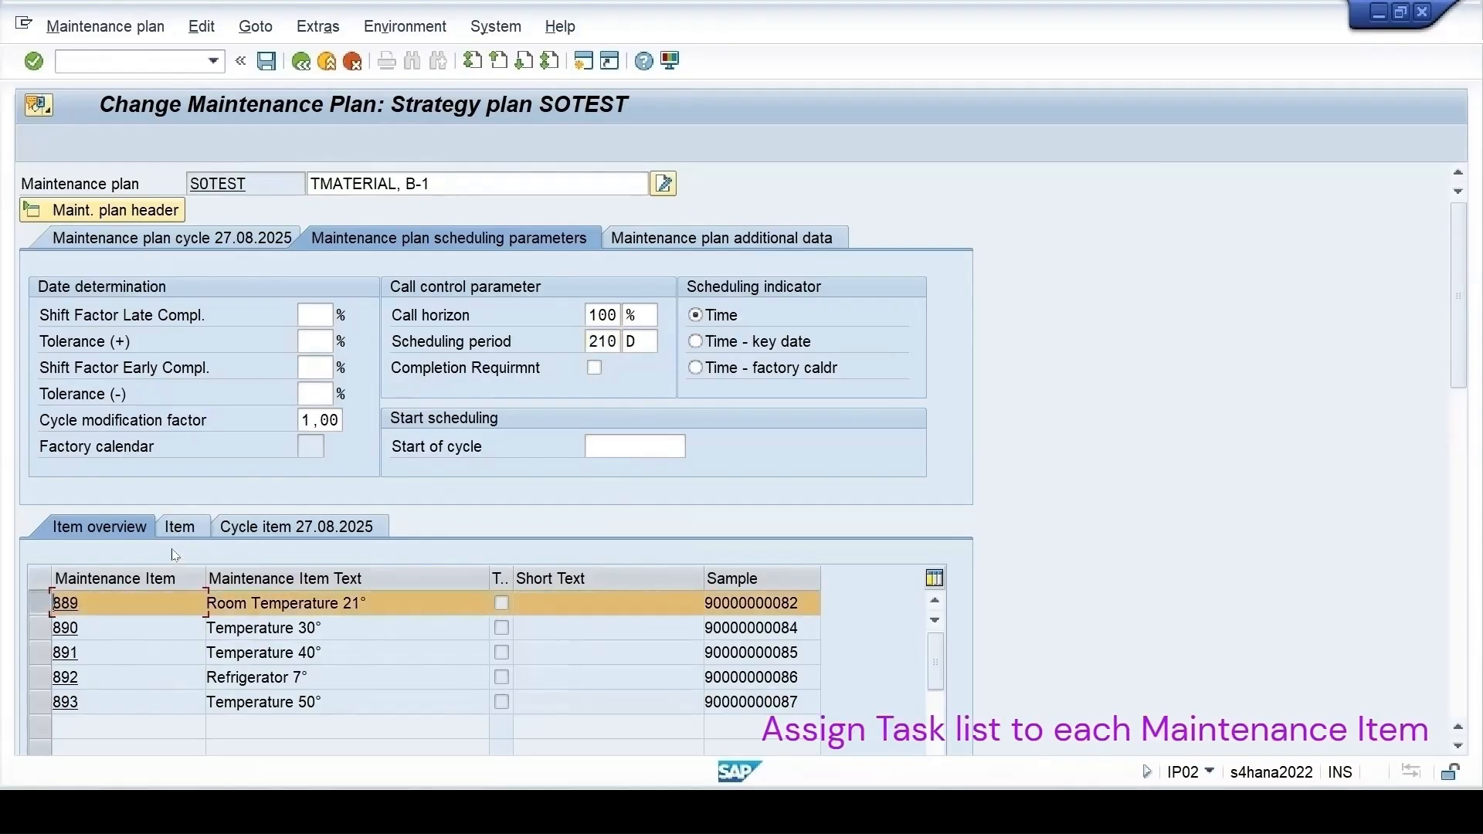
left_click(180, 529)
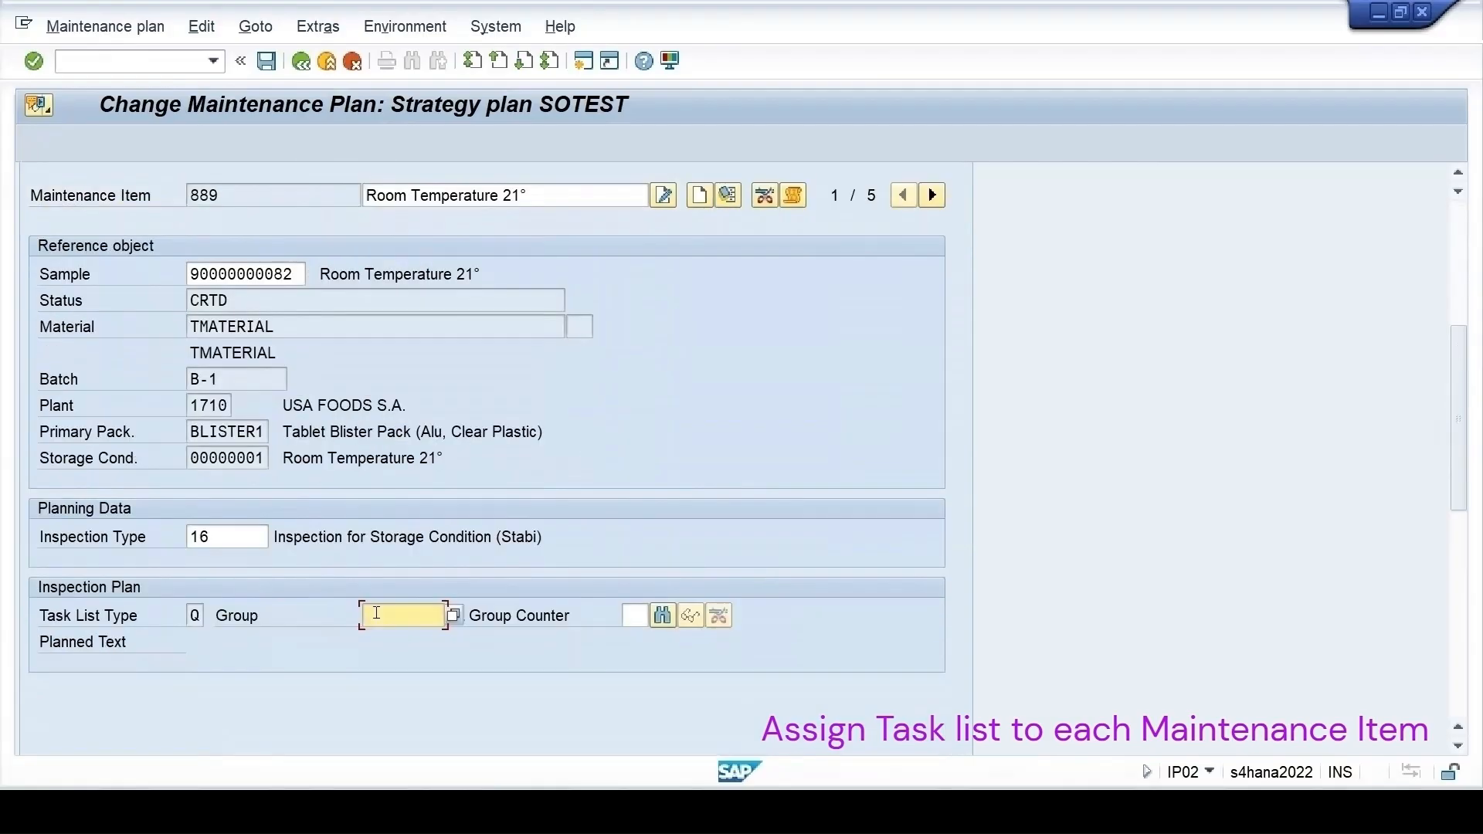
type("165")
key("Tab")
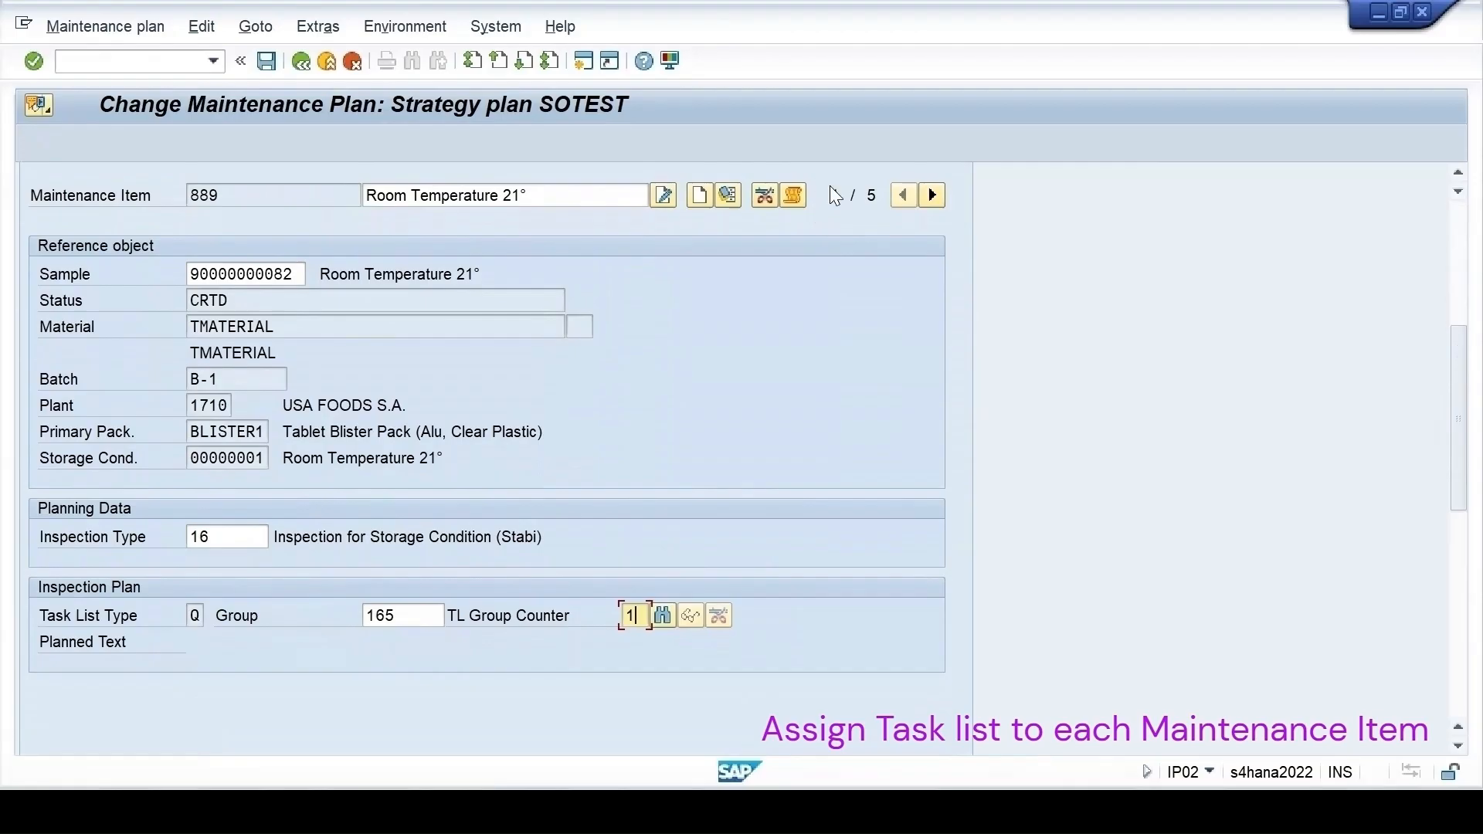
- Assign task list group 165 with group counter 1 to maintenance items 890 (Temperature 30°) and 891 (Temperature 40°)
left_click(932, 194)
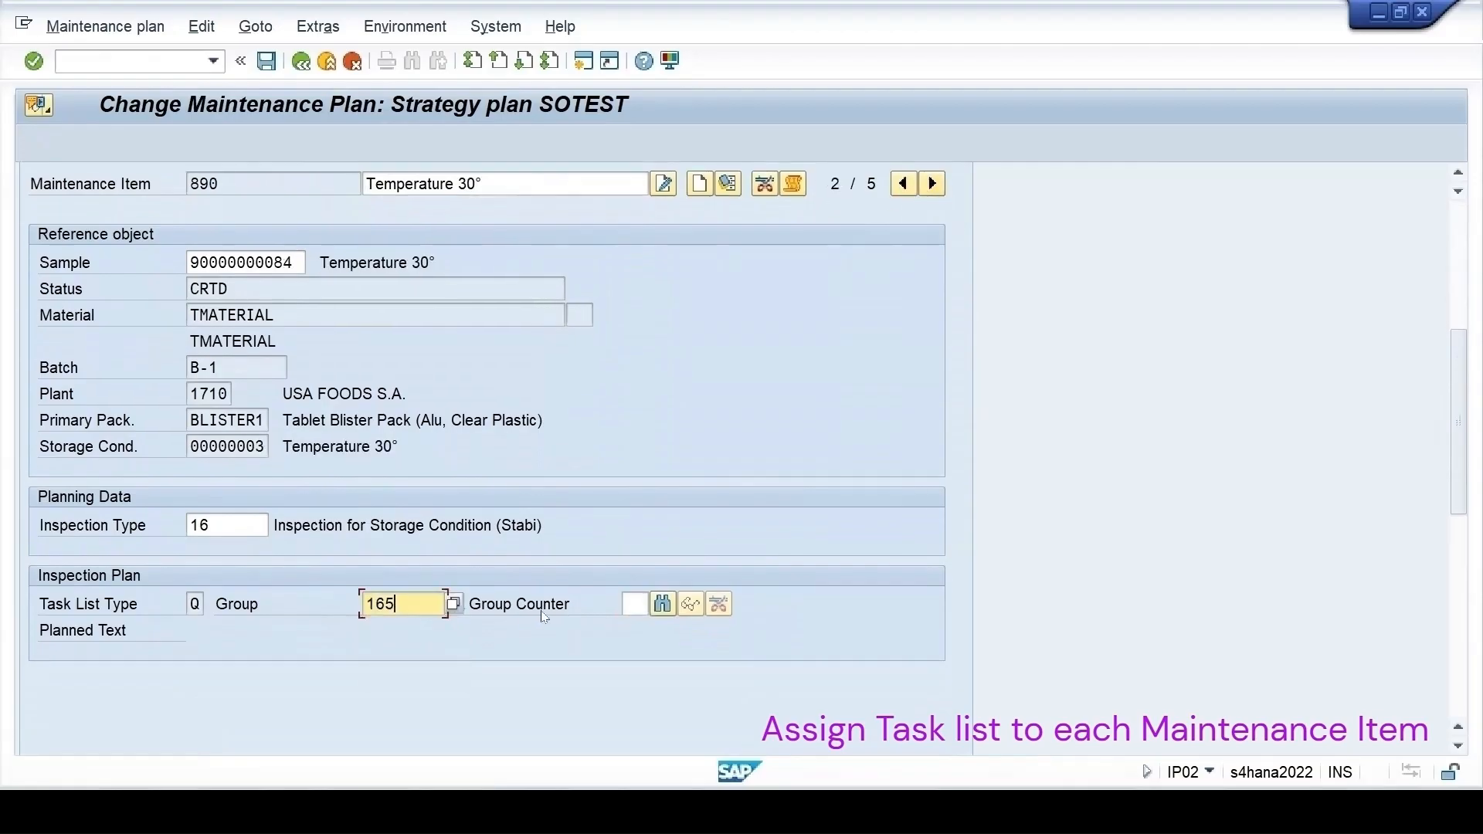
left_click(633, 607)
left_click(629, 627)
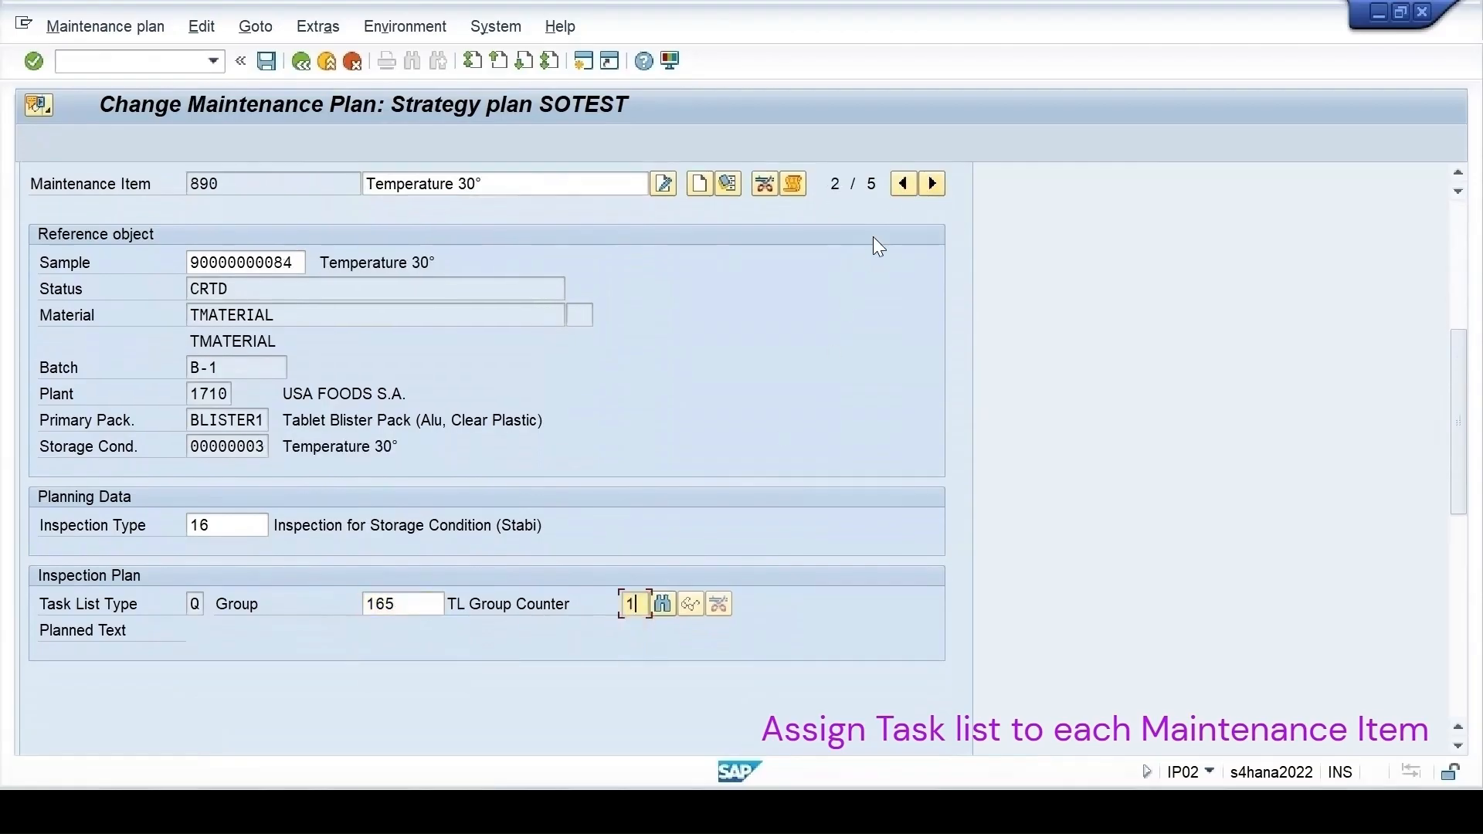
left_click(932, 184)
left_click(398, 603)
left_click(413, 624)
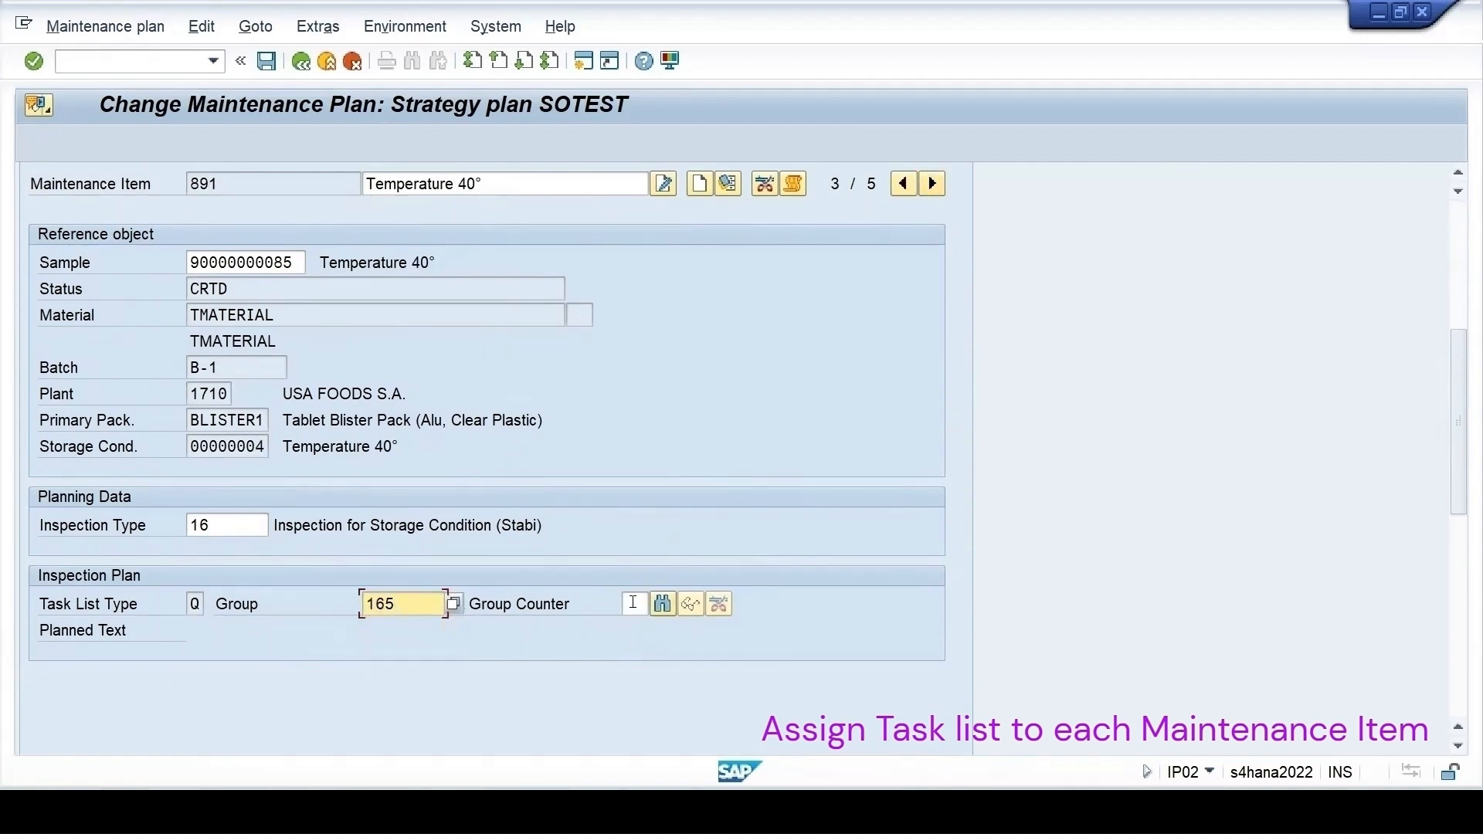
left_click(633, 603)
- Assign task list group 165 with group counter 1 to maintenance item 892 (Refrigerator 7°)
left_click(939, 184)
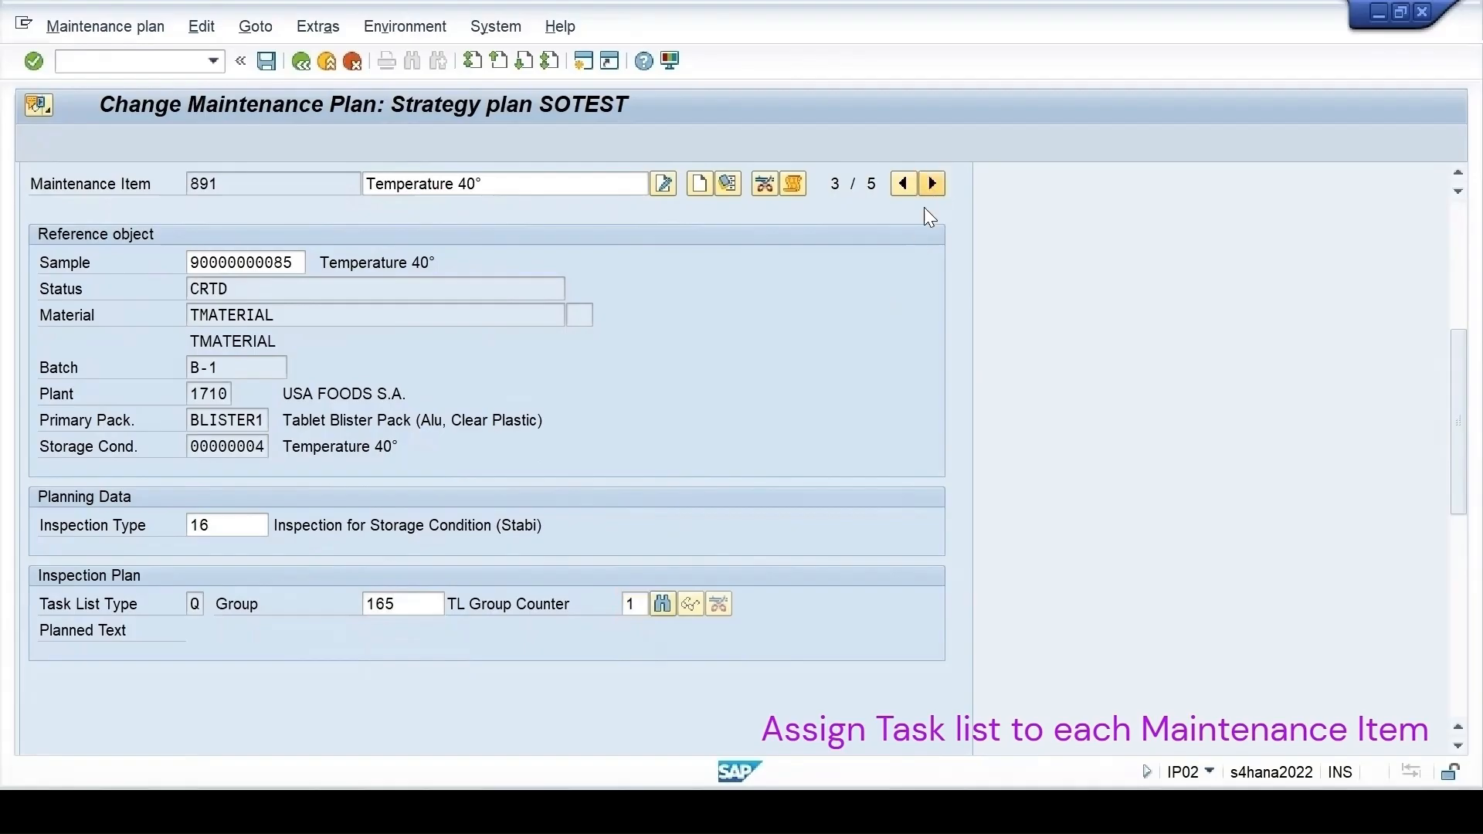
left_click(429, 601)
left_click(429, 626)
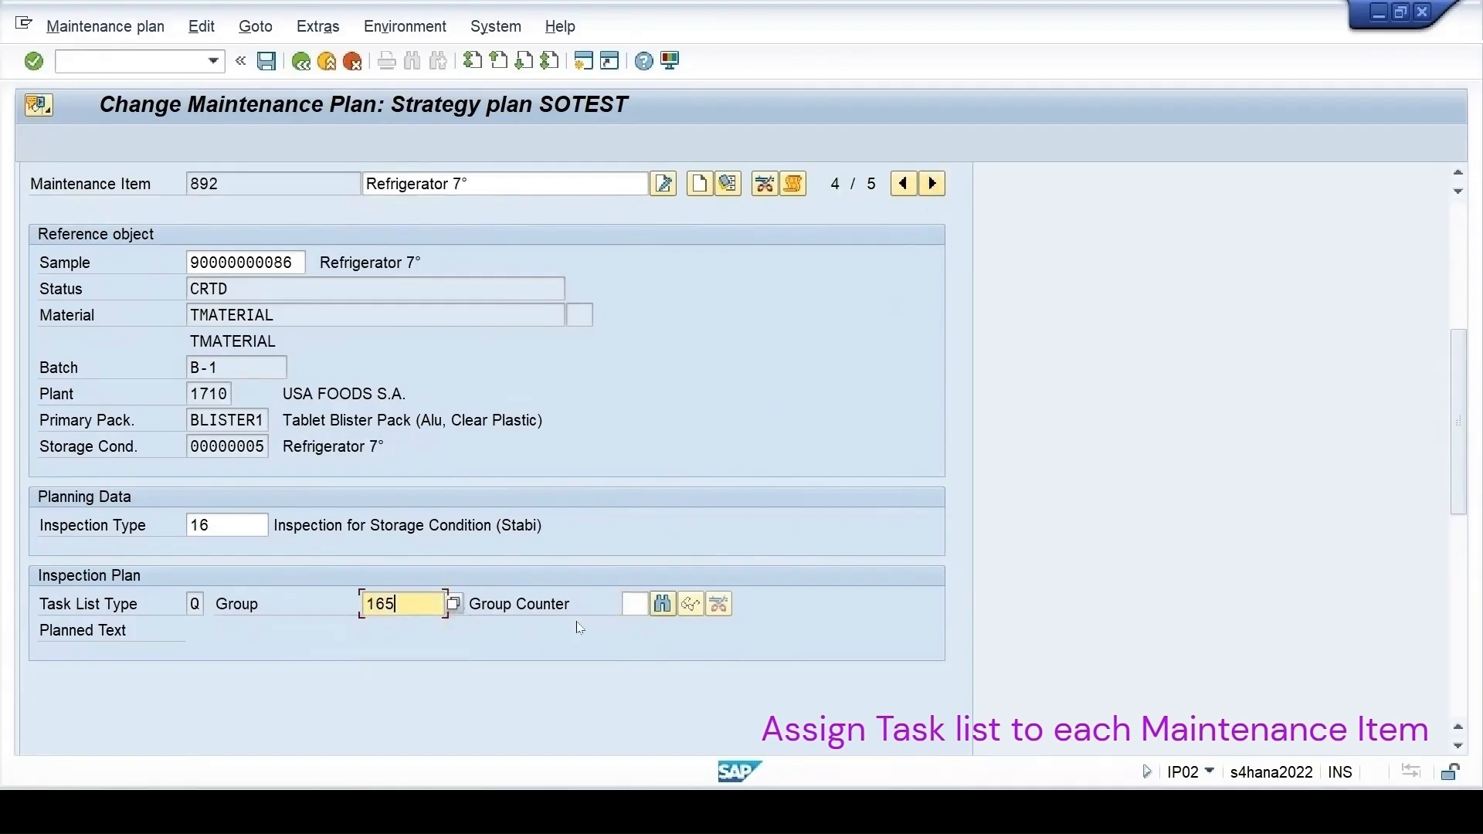
left_click(633, 603)
left_click(633, 625)
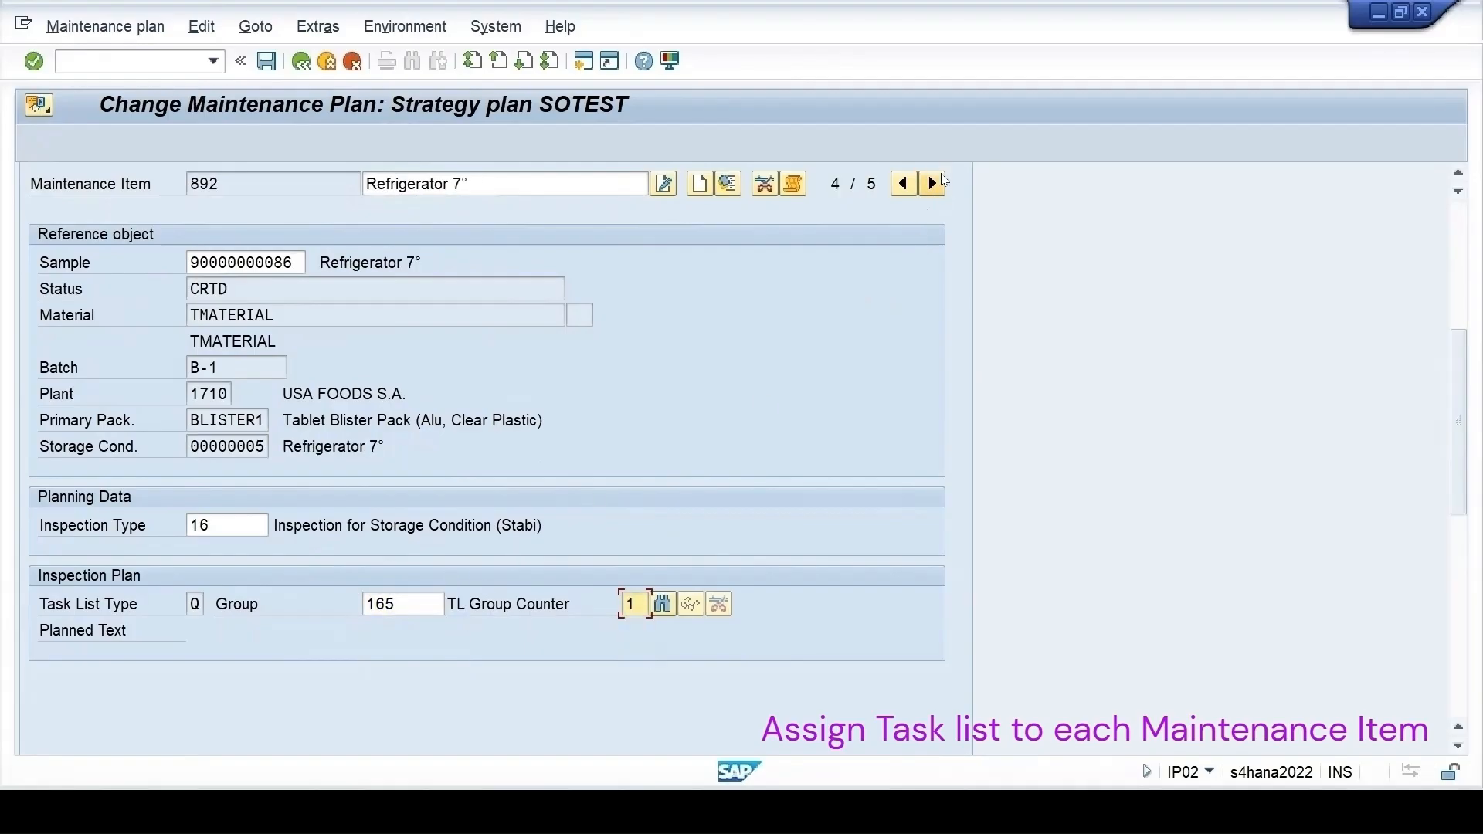
- Assign task list group 165 with group counter 1 to maintenance item 893 (Temperature 50°)
left_click(932, 184)
left_click(427, 606)
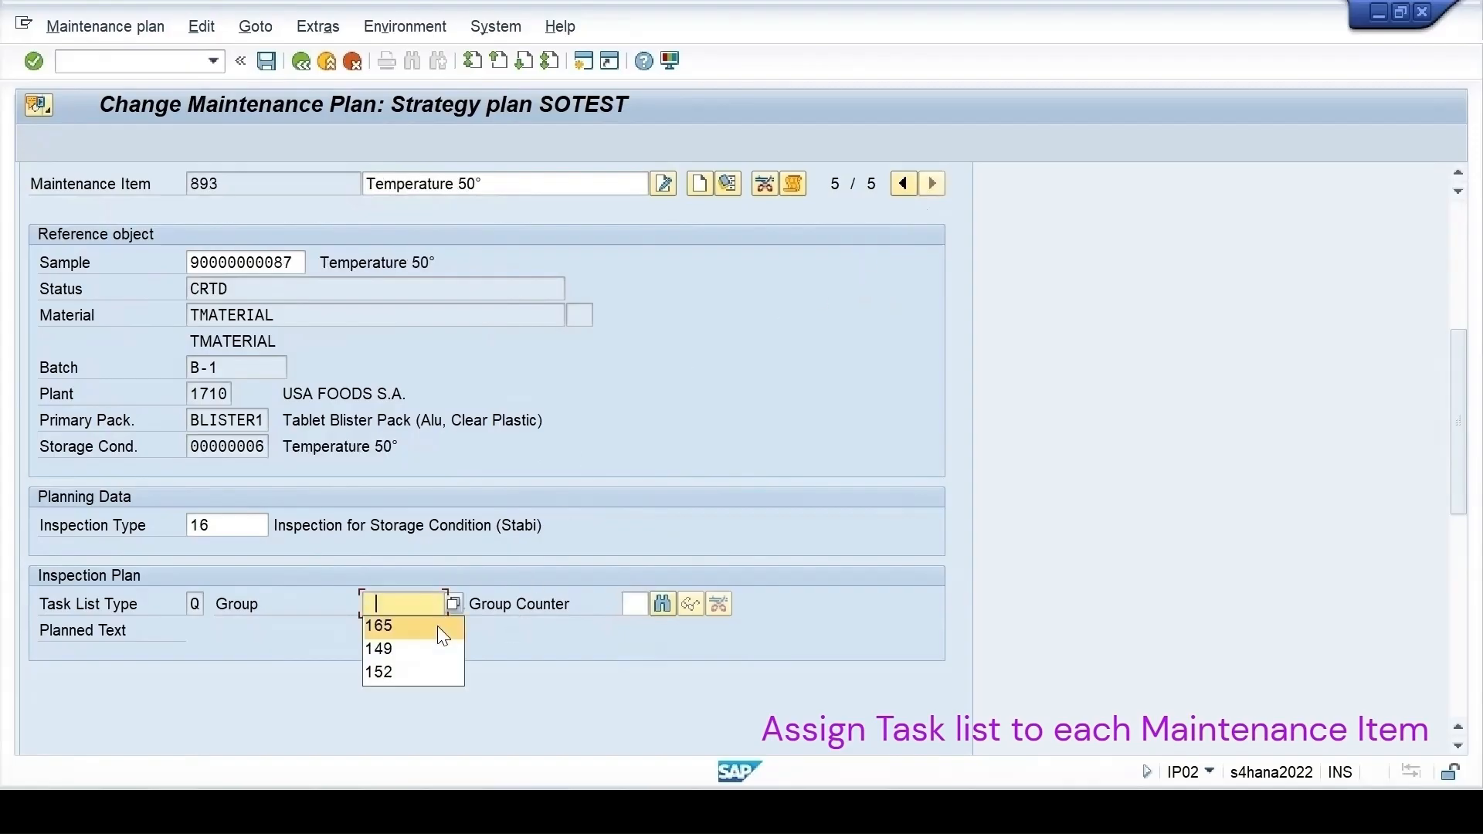
left_click(437, 626)
left_click(630, 609)
left_click(630, 628)
- Set the start of cycle to 27.08.2025 in the scheduling parameters of maintenance plan SOTEST and save the plan
scroll(403, 440, "up", 4)
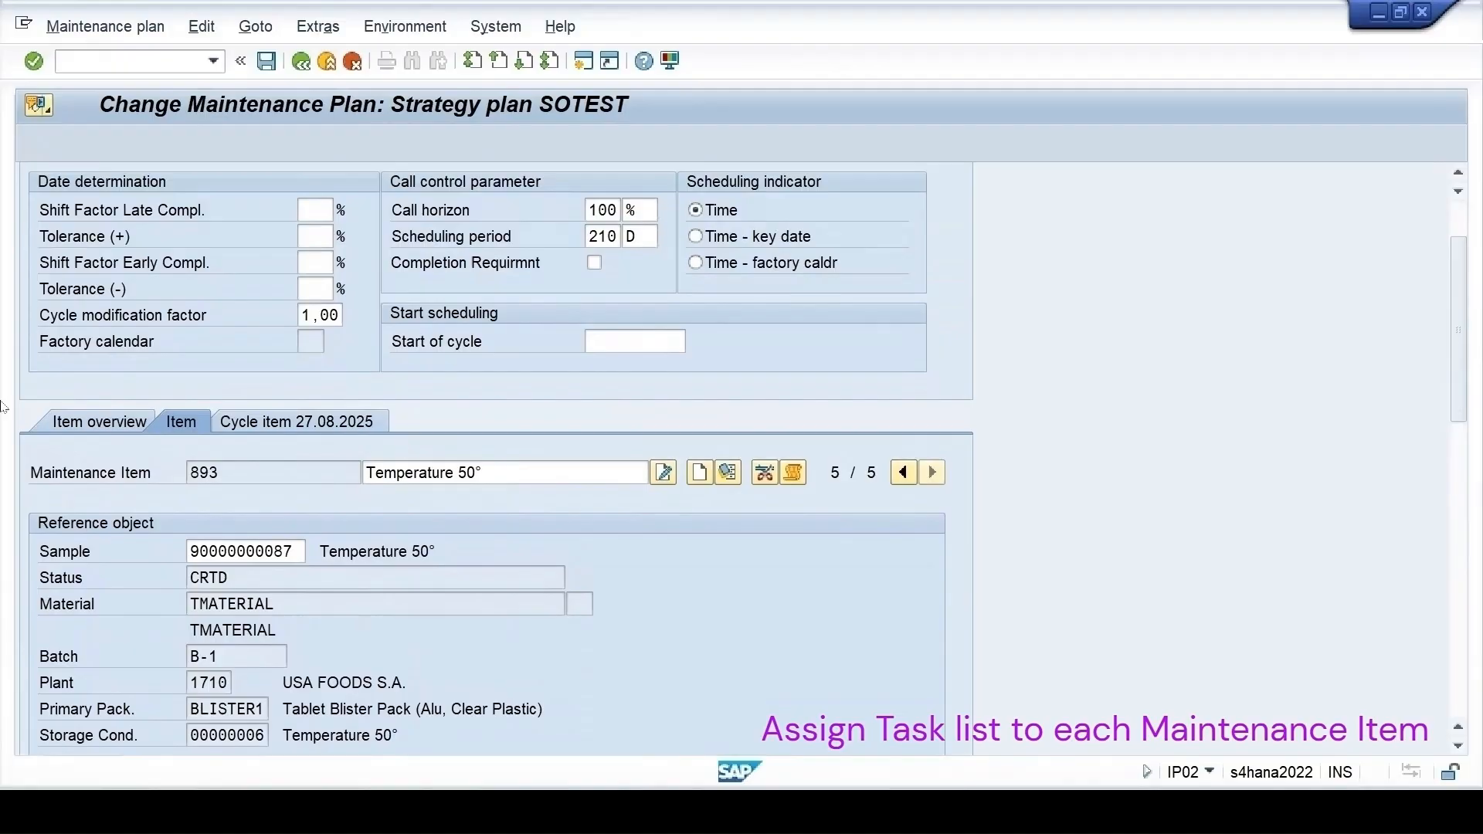
left_click(98, 425)
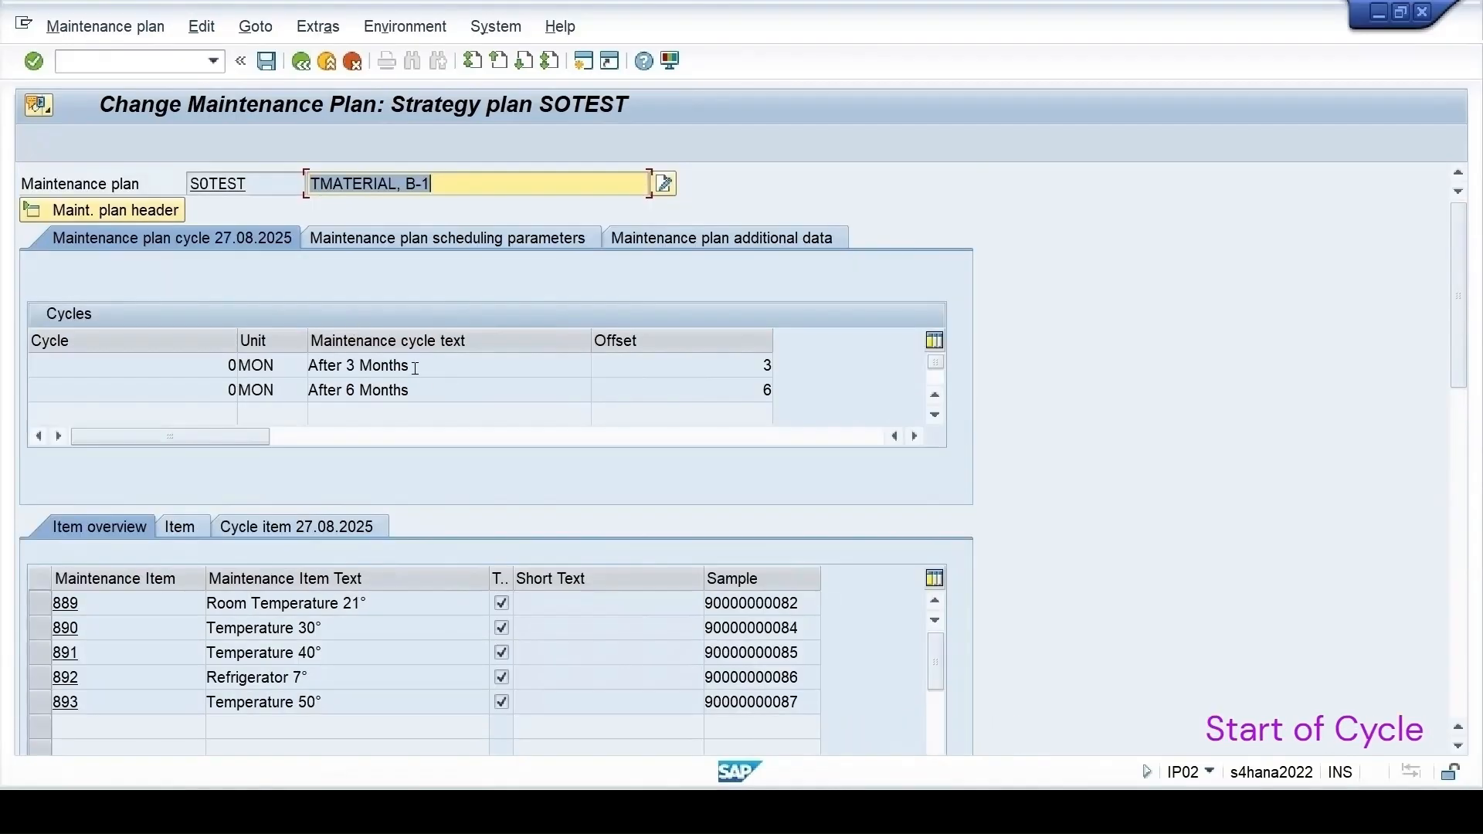
left_click(488, 239)
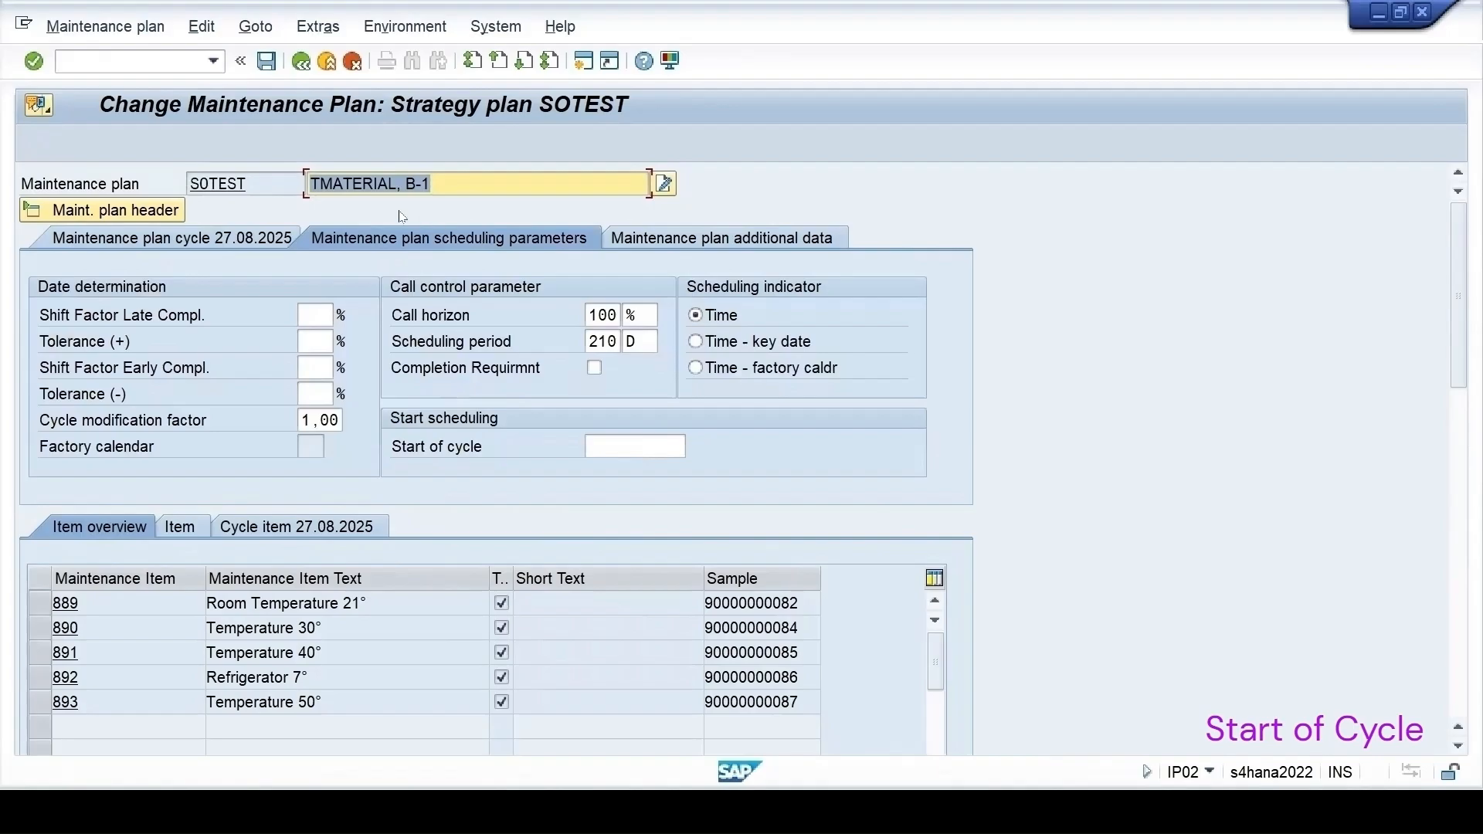
left_click(656, 446)
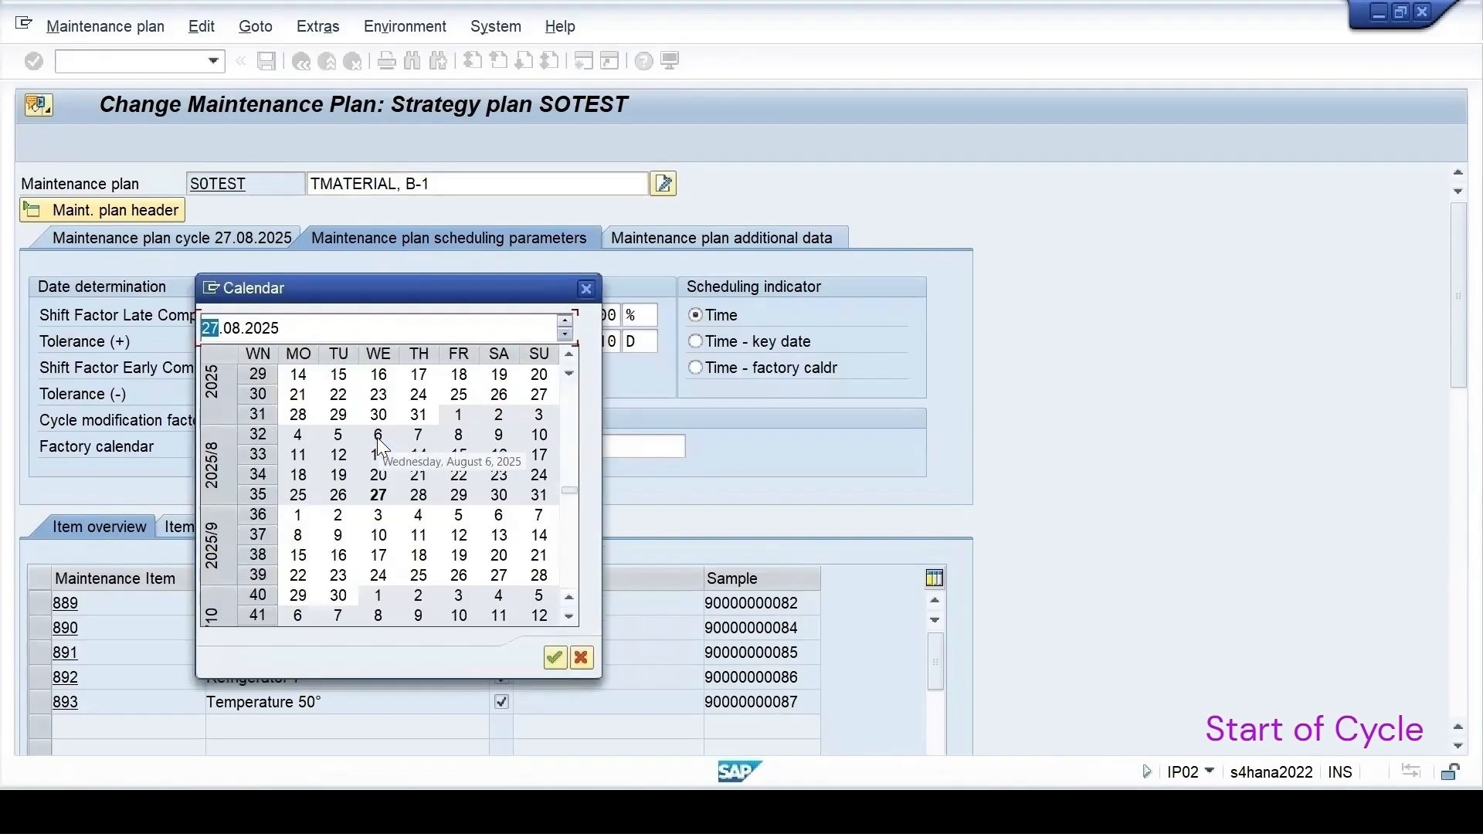
double_click(378, 495)
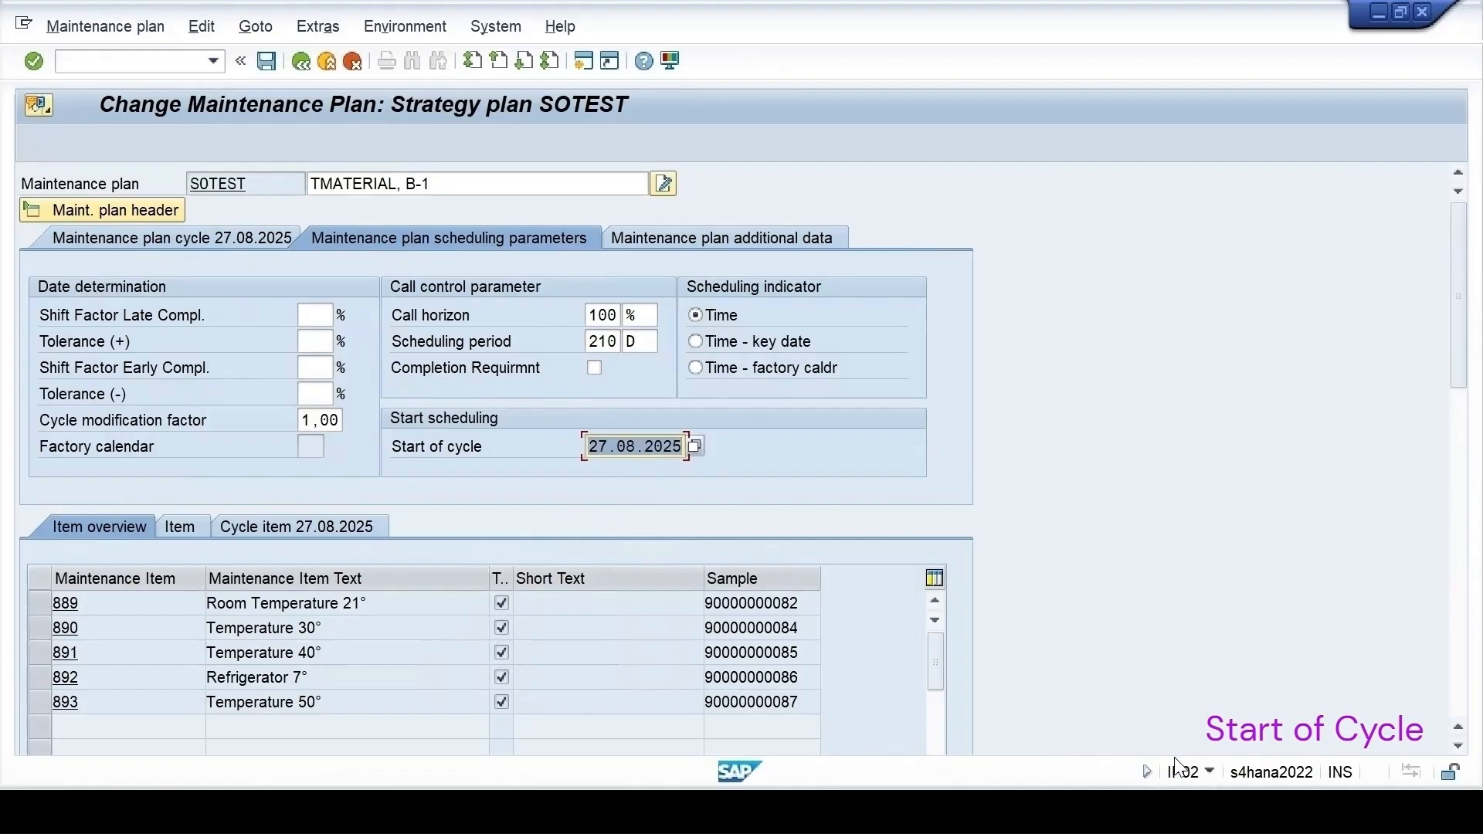
left_click(266, 62)
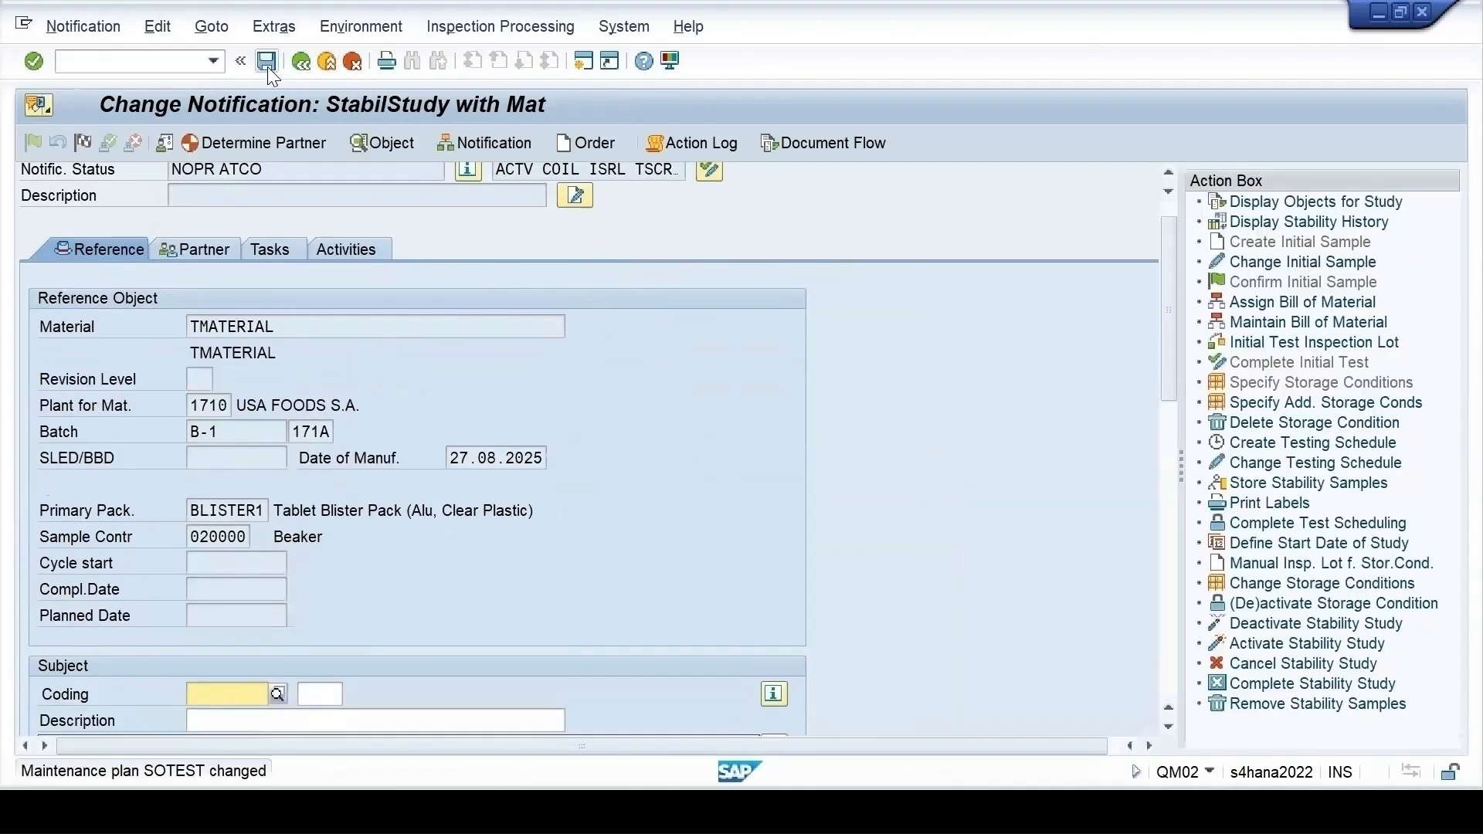
- Start storing the stability samples and enter sample location 171A for all five storage conditions
left_click(1256, 486)
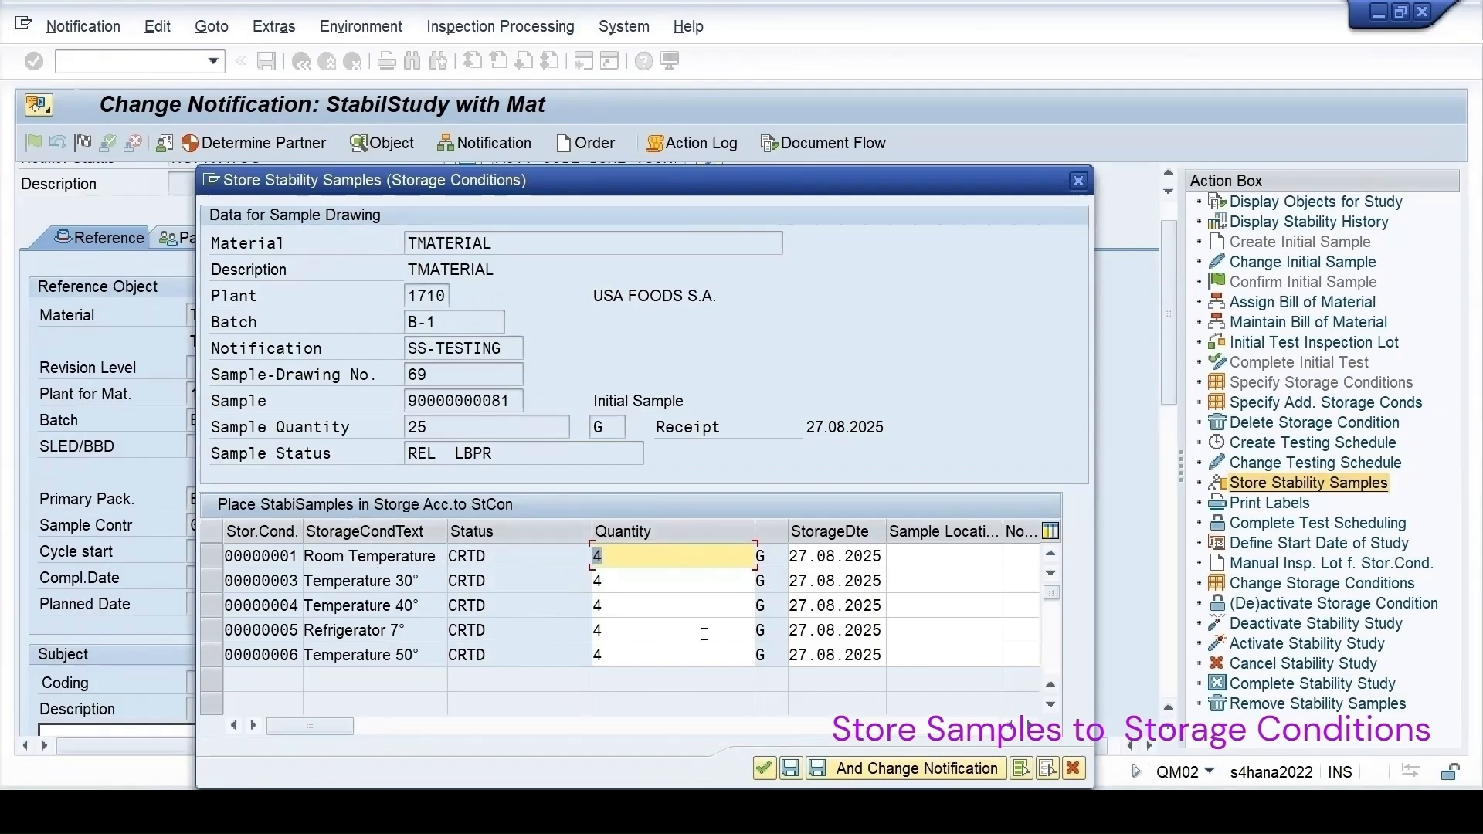
left_click(919, 556)
left_click(1011, 556)
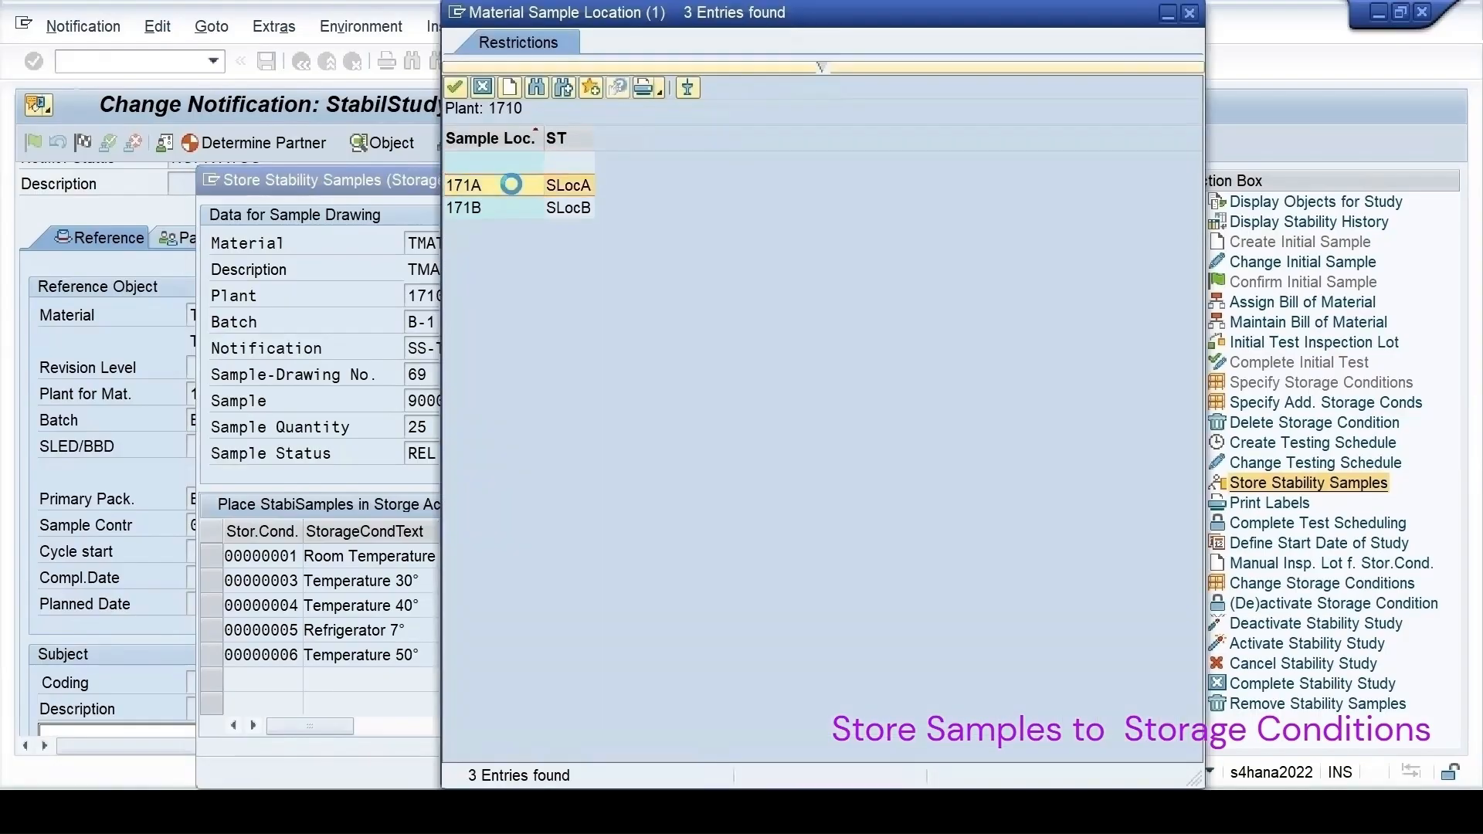
key("Return")
left_click(923, 579)
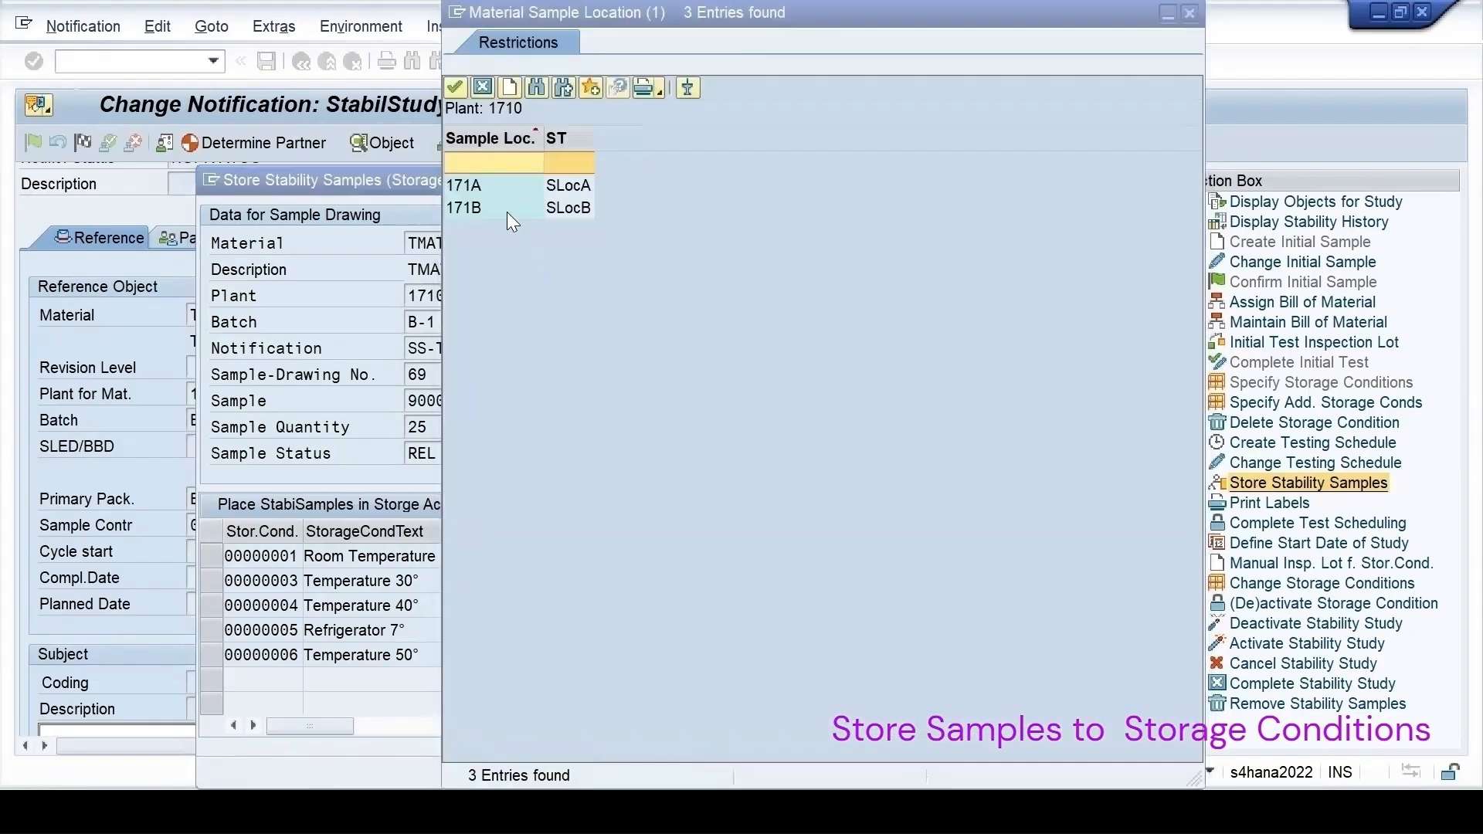
left_click(475, 187)
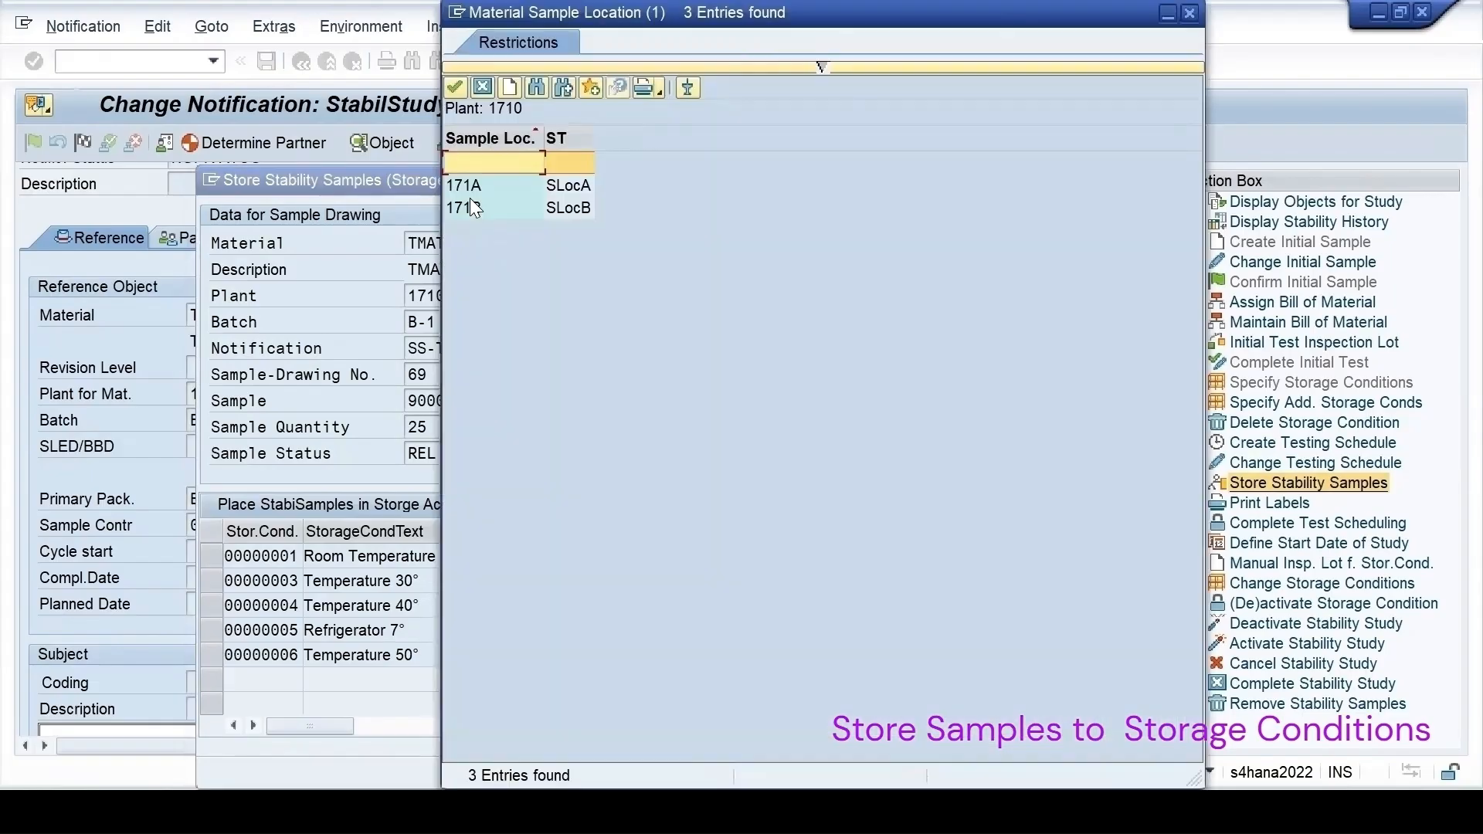
left_click(469, 193)
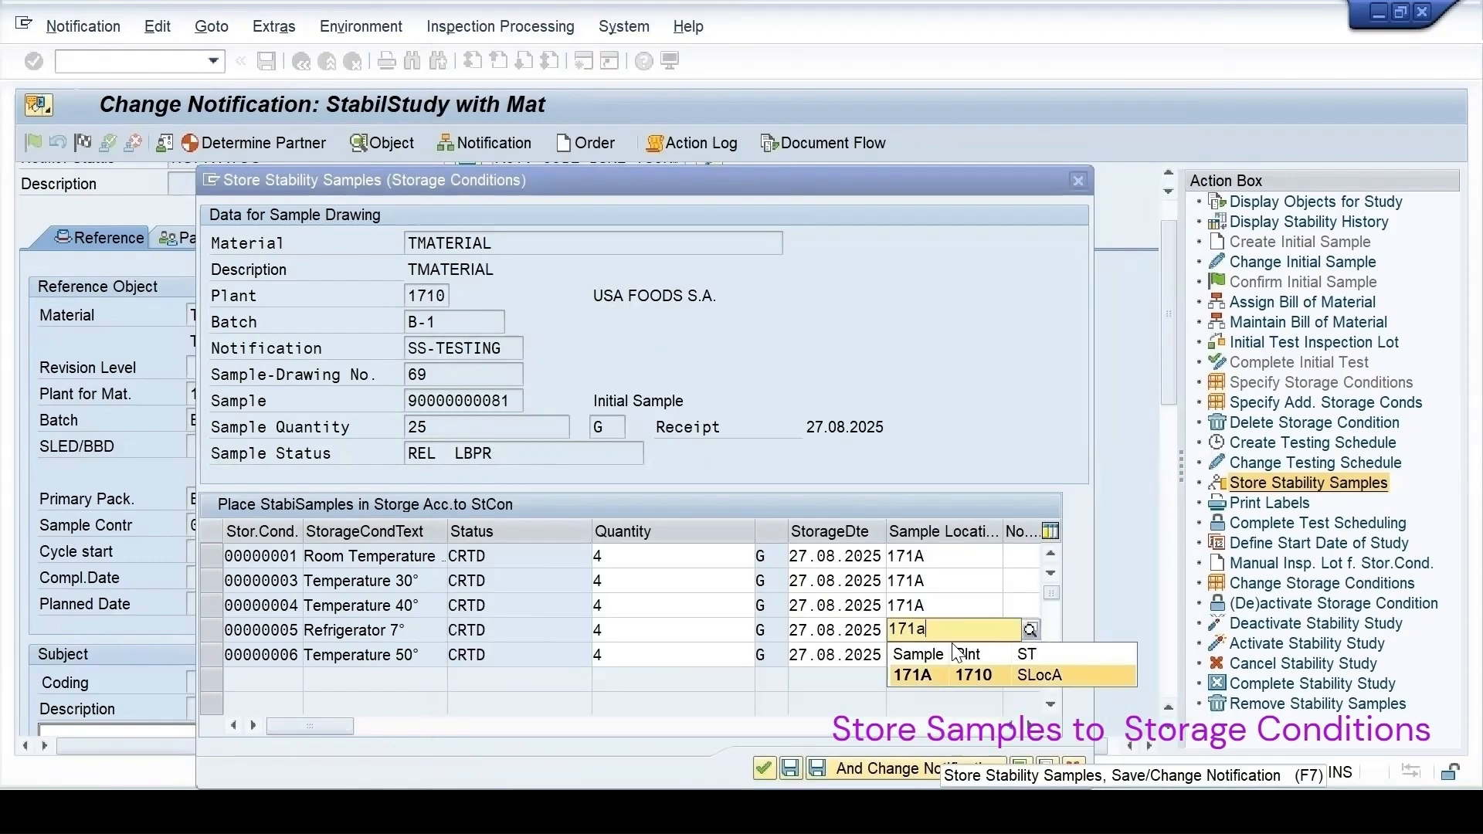
left_click(913, 674)
left_click(913, 653)
type("171a")
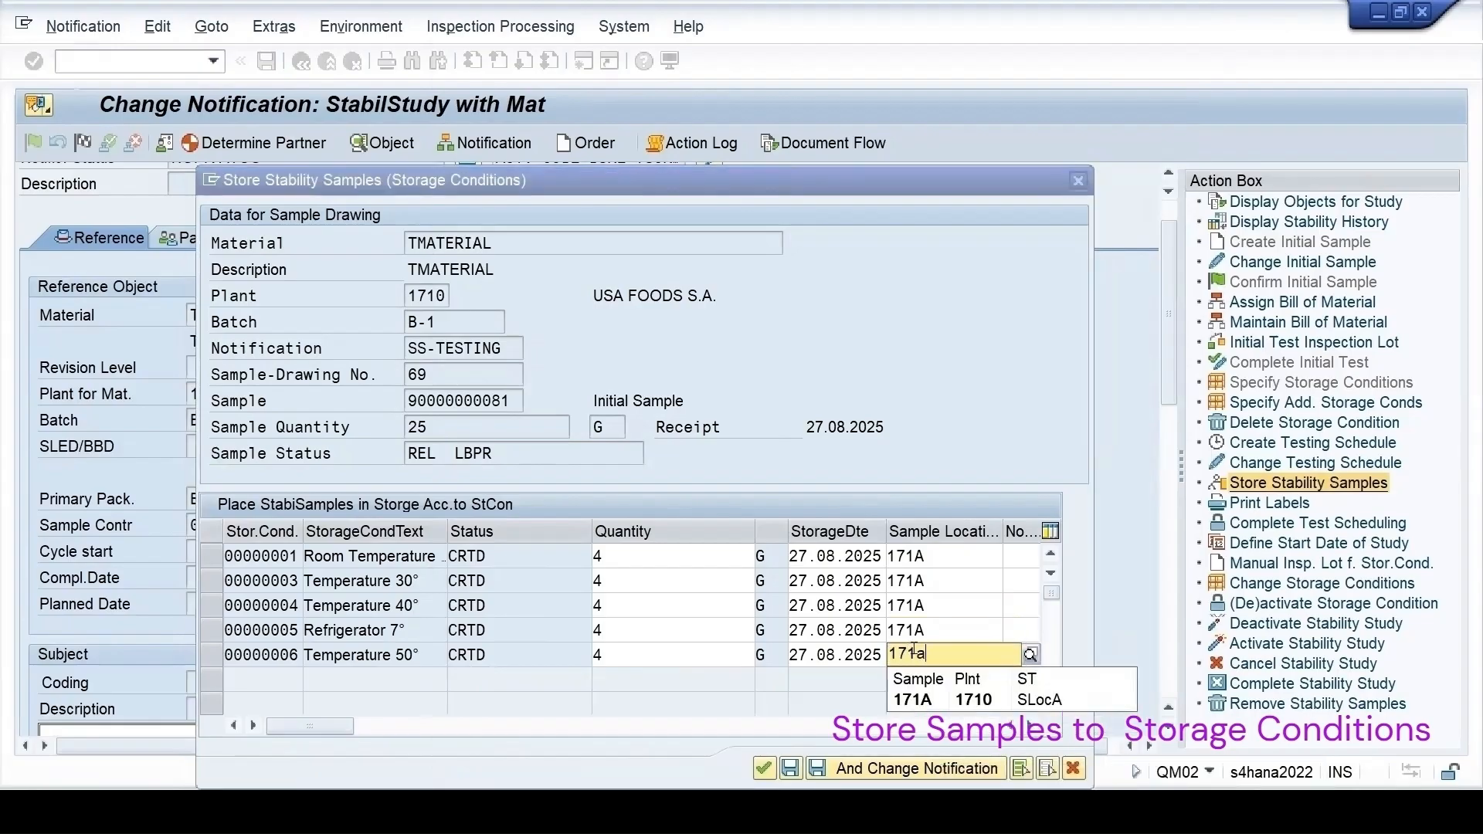
key("Return")
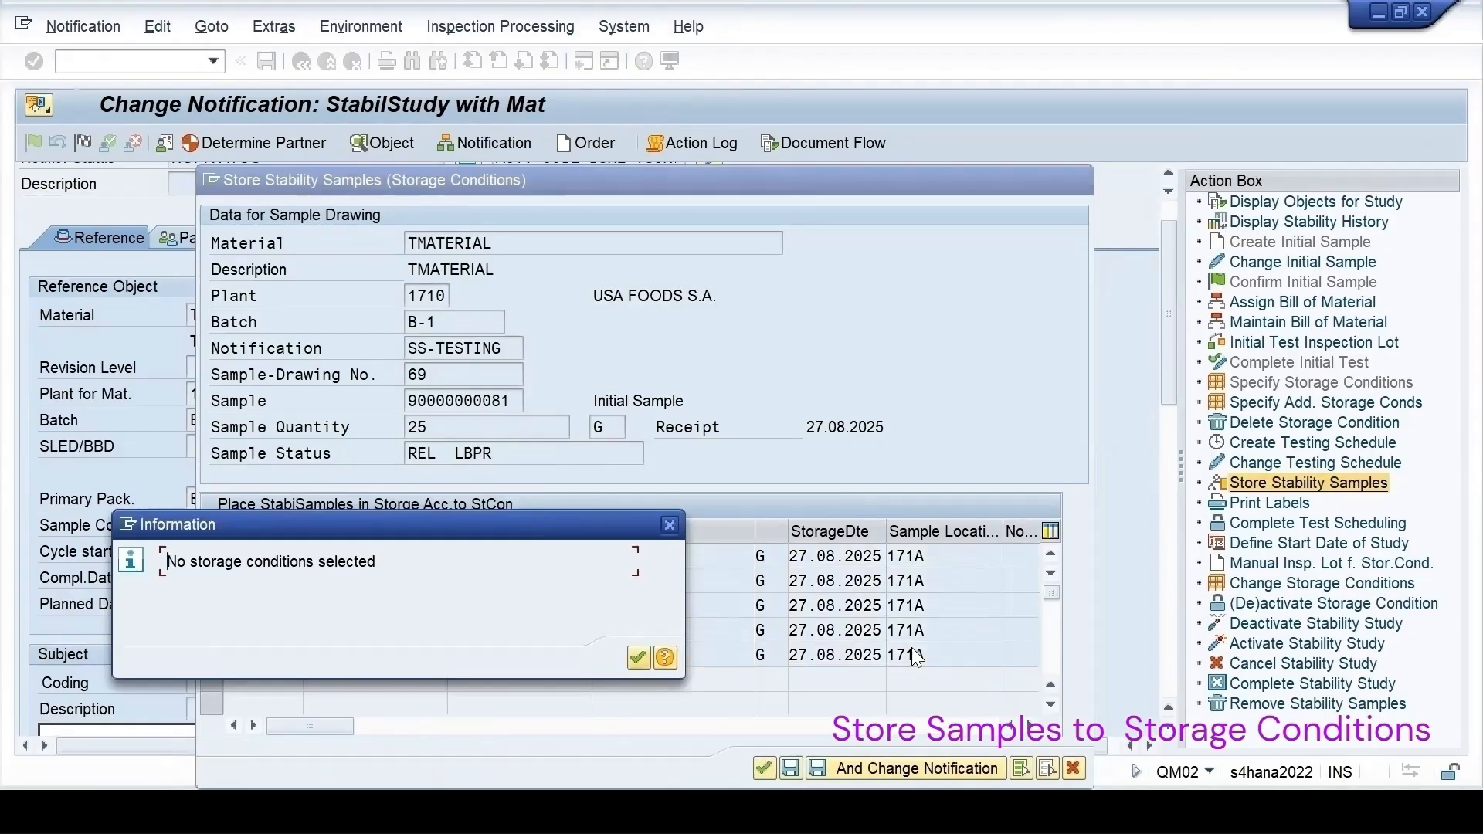
key("Return")
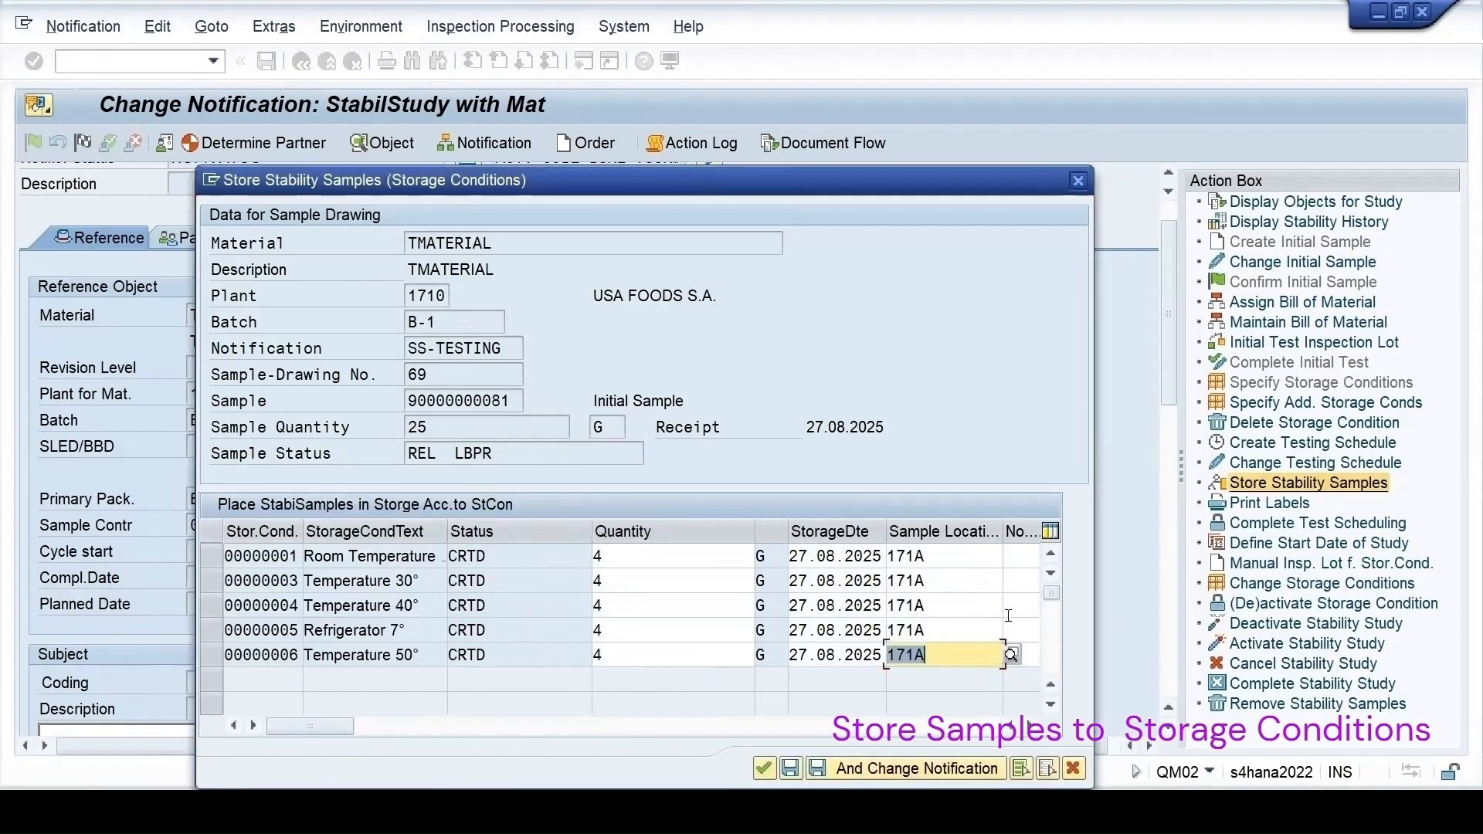
- Select all five storage conditions and store their samples, saving the change to the notification
key("Tab")
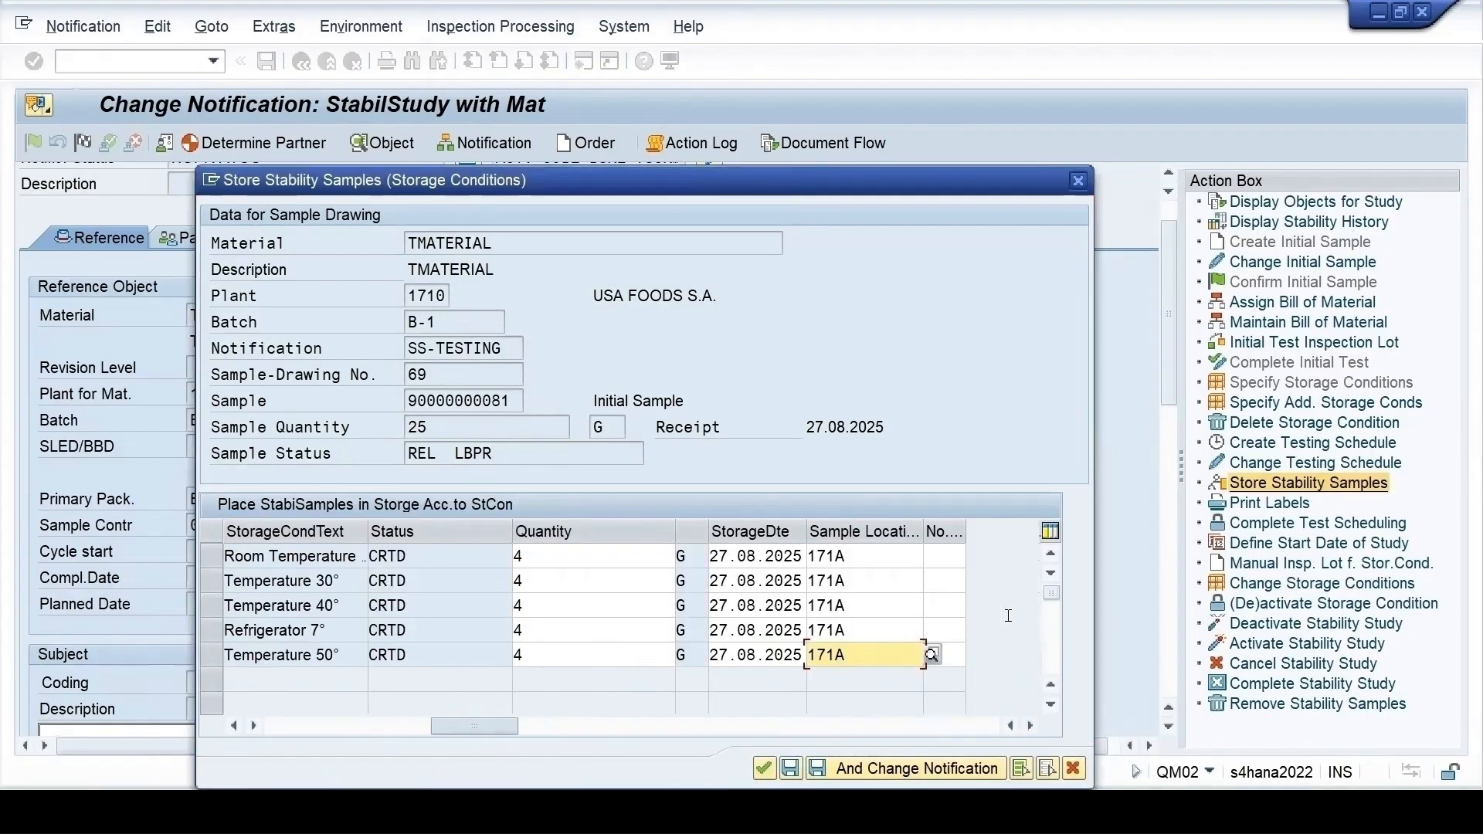
left_click(1020, 768)
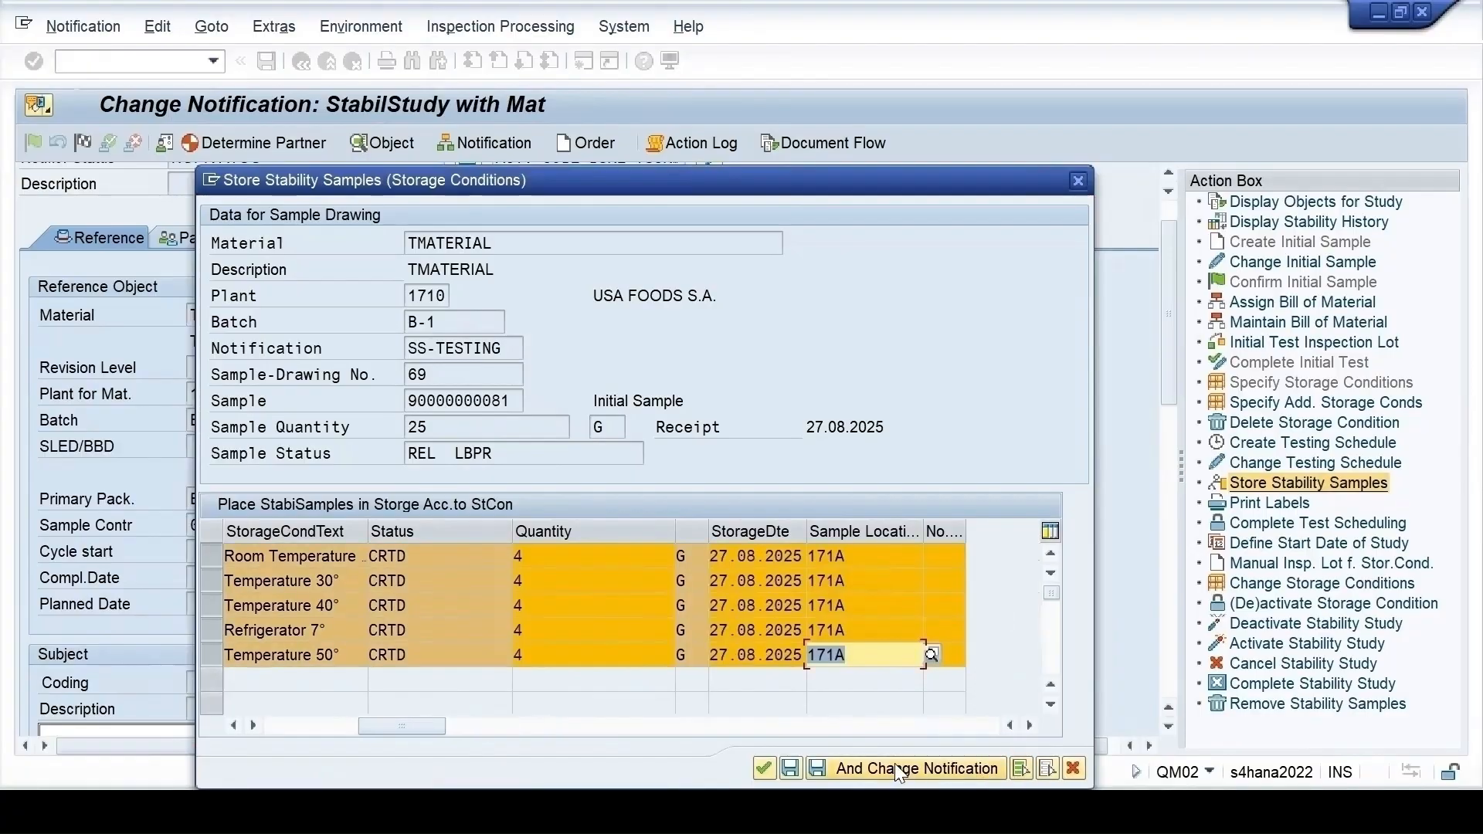
left_click(852, 769)
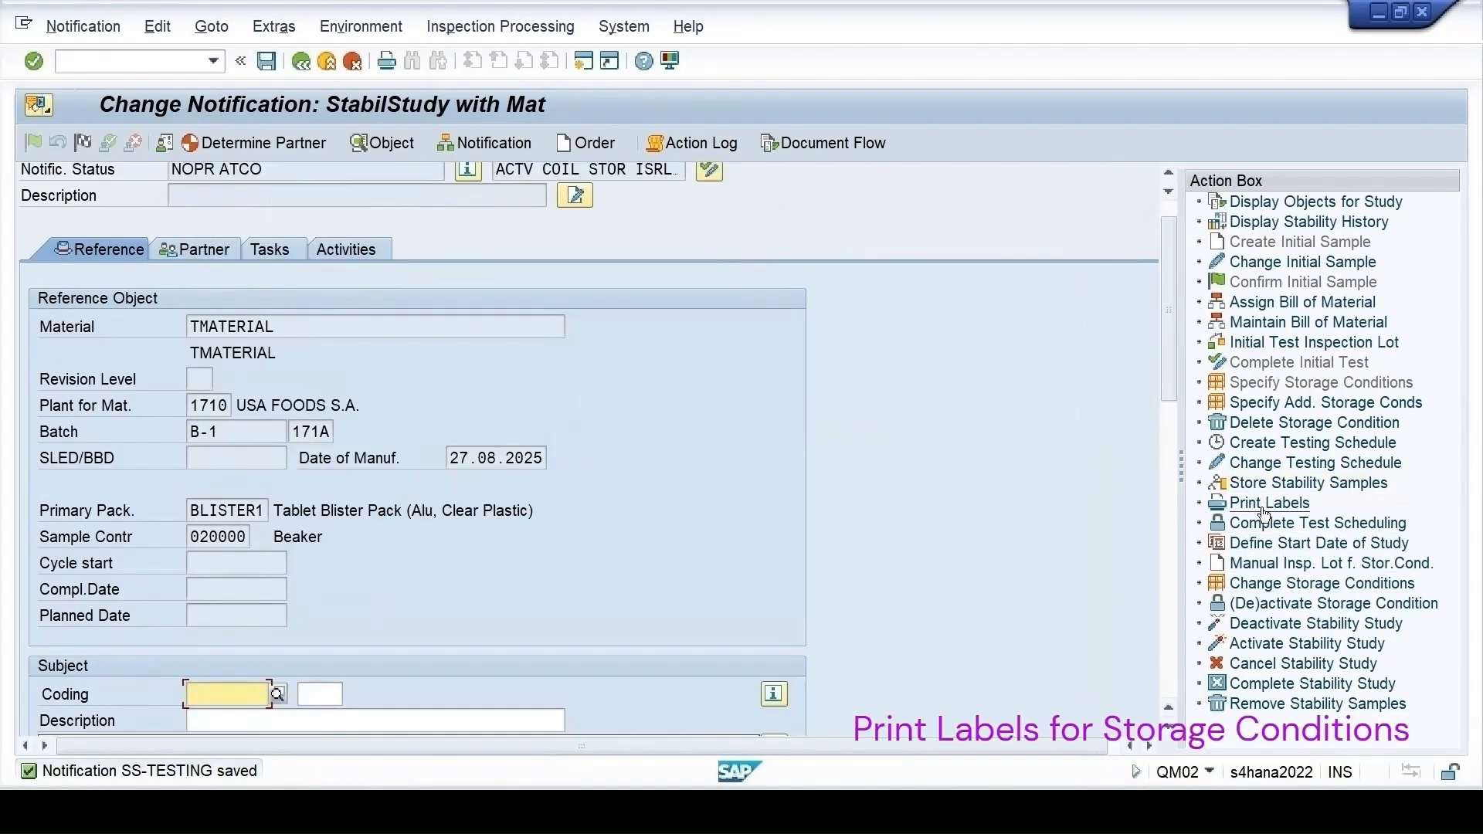
- Start label printing for the storage conditions and enter 1 label for each of the five conditions
left_click(1266, 505)
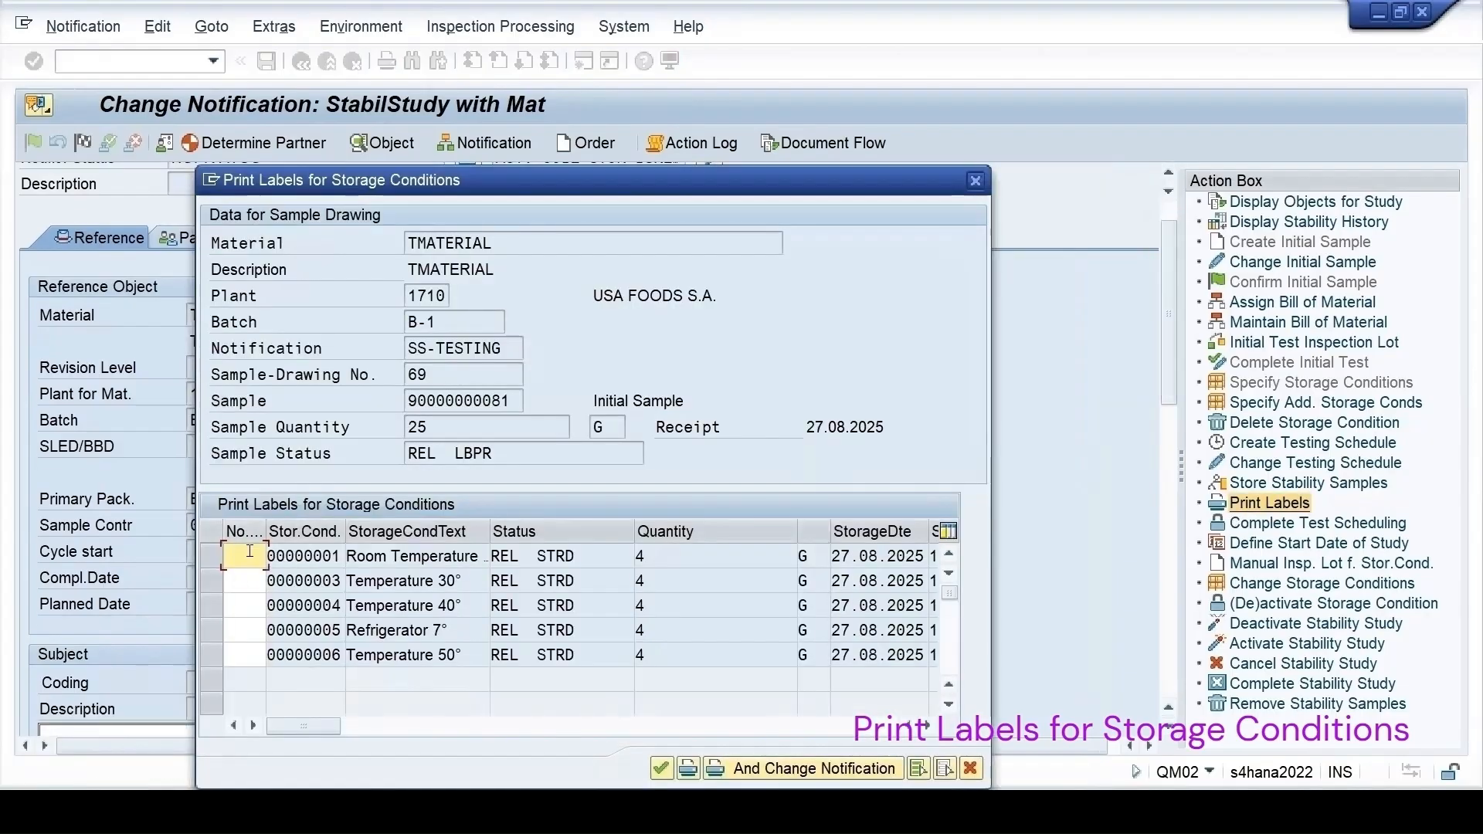
type("1")
key("Down")
type("1")
key("Down")
type("1")
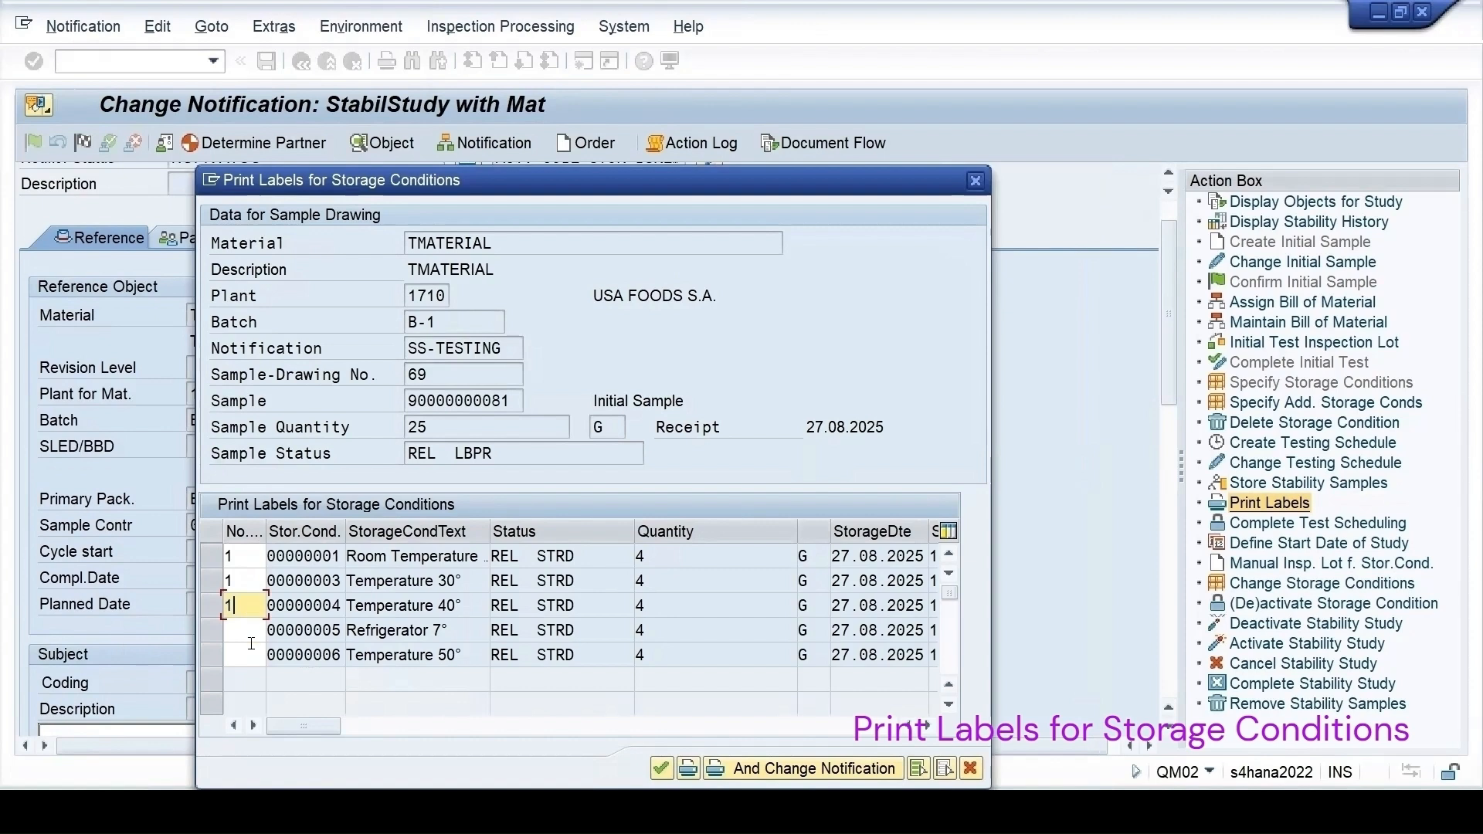
key("Down")
type("1")
key("Down")
type("1")
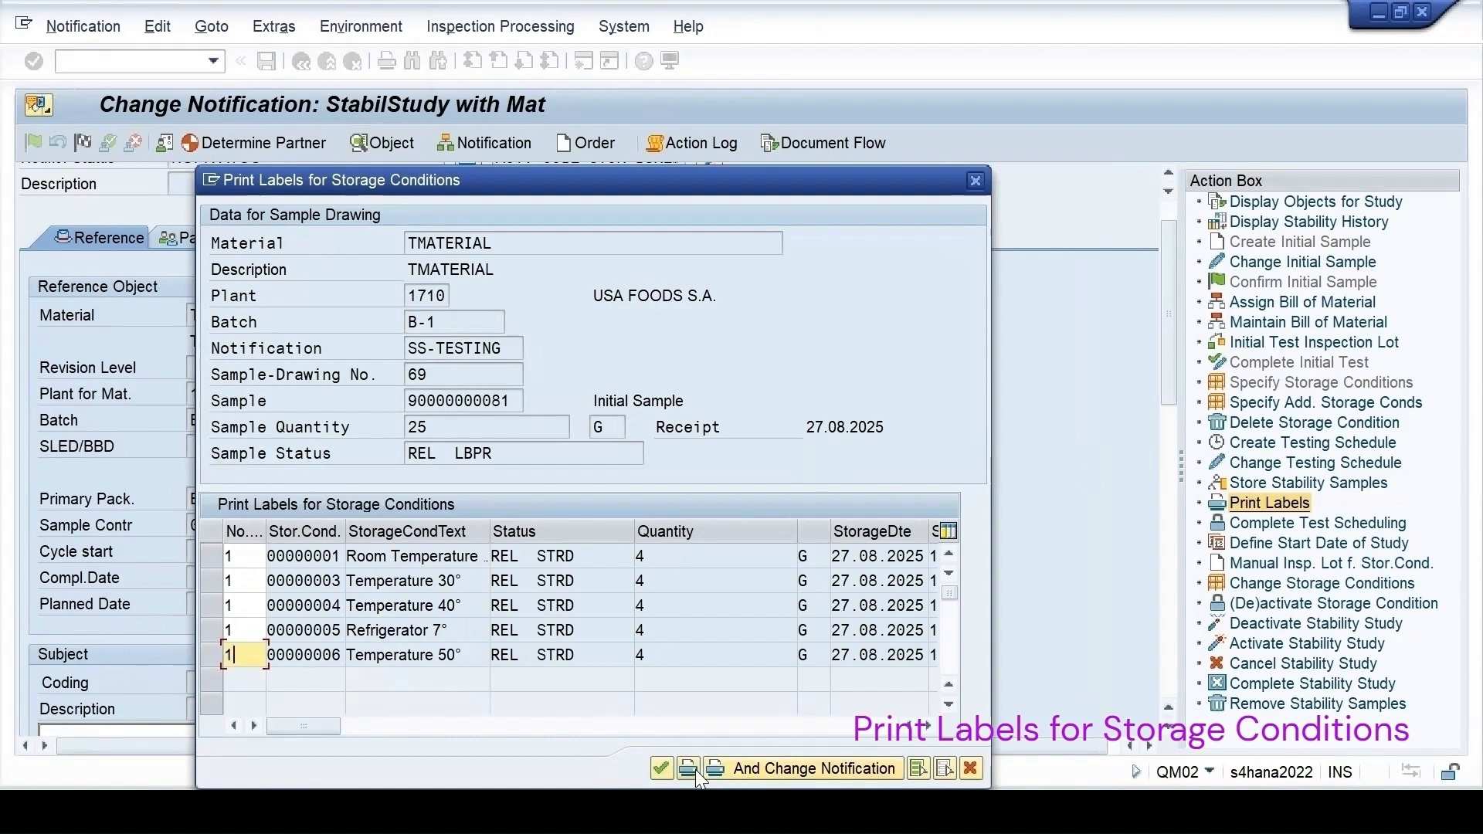
- Print the labels for all storage conditions and save the change to the notification
left_click(749, 766)
key("Return")
left_click(912, 768)
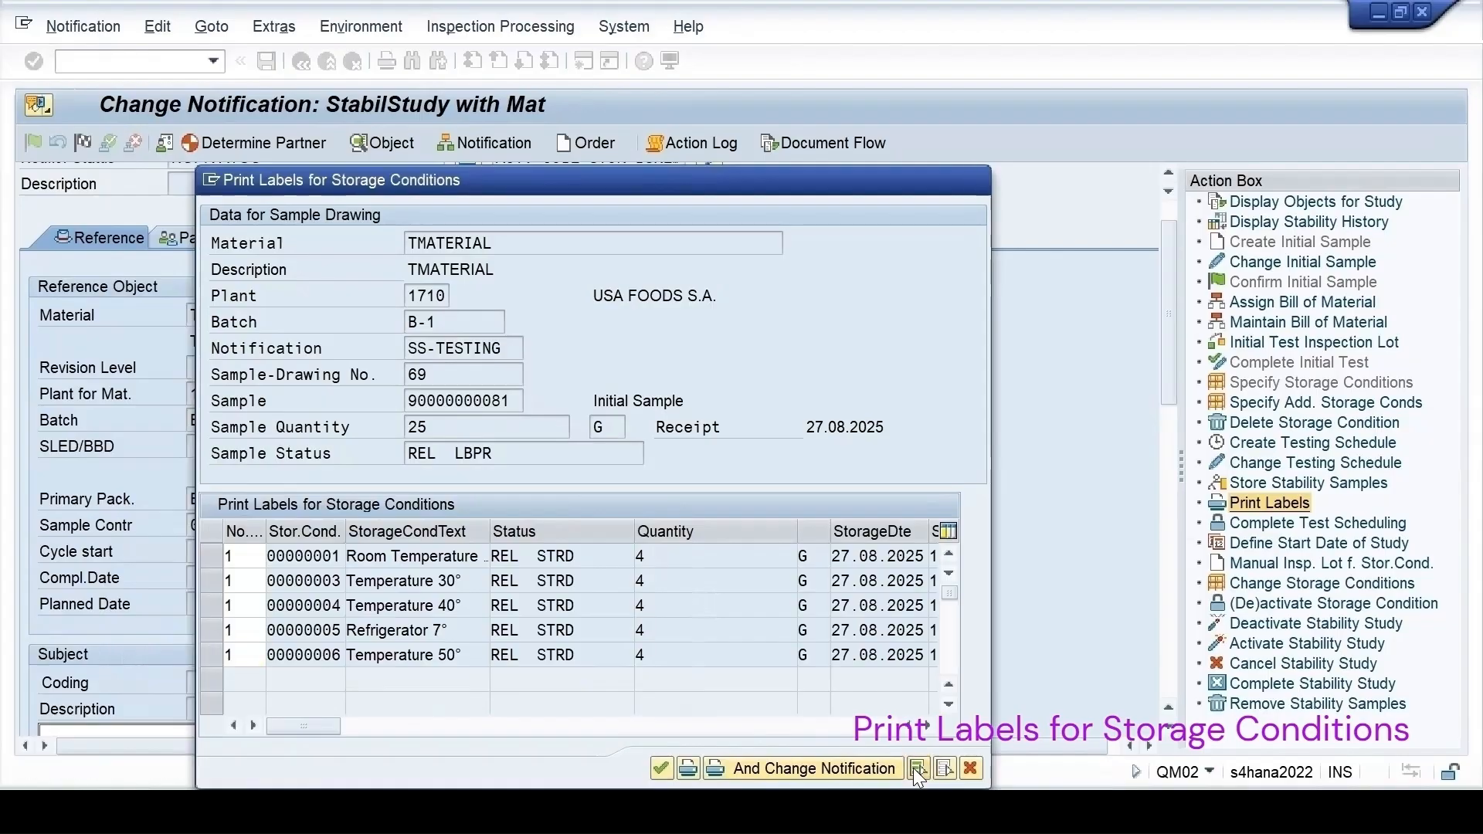
left_click(746, 760)
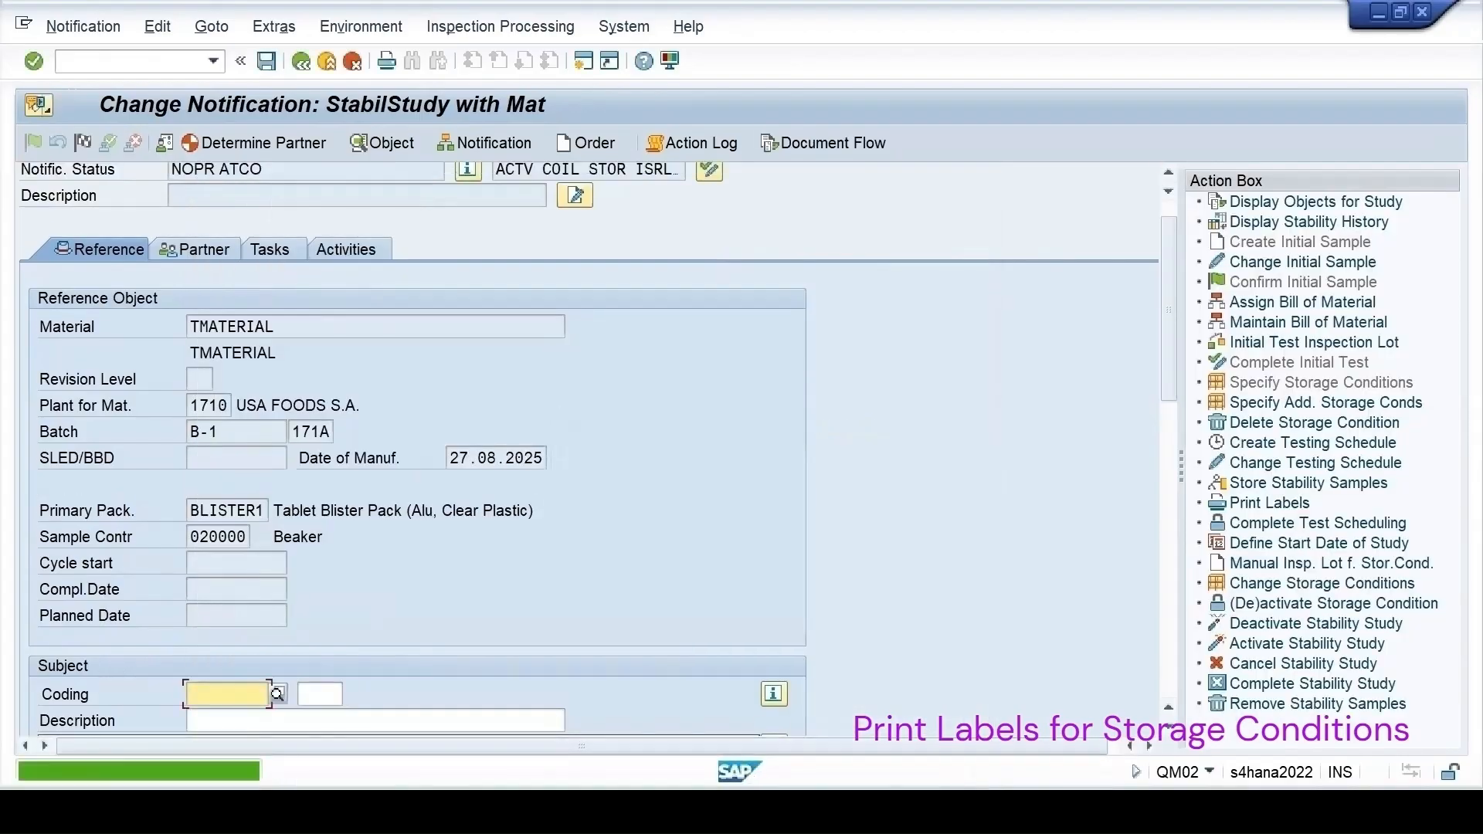
- Open the spool request list with transaction SP02 in a new session and preview the two most recent labels
left_click(584, 61)
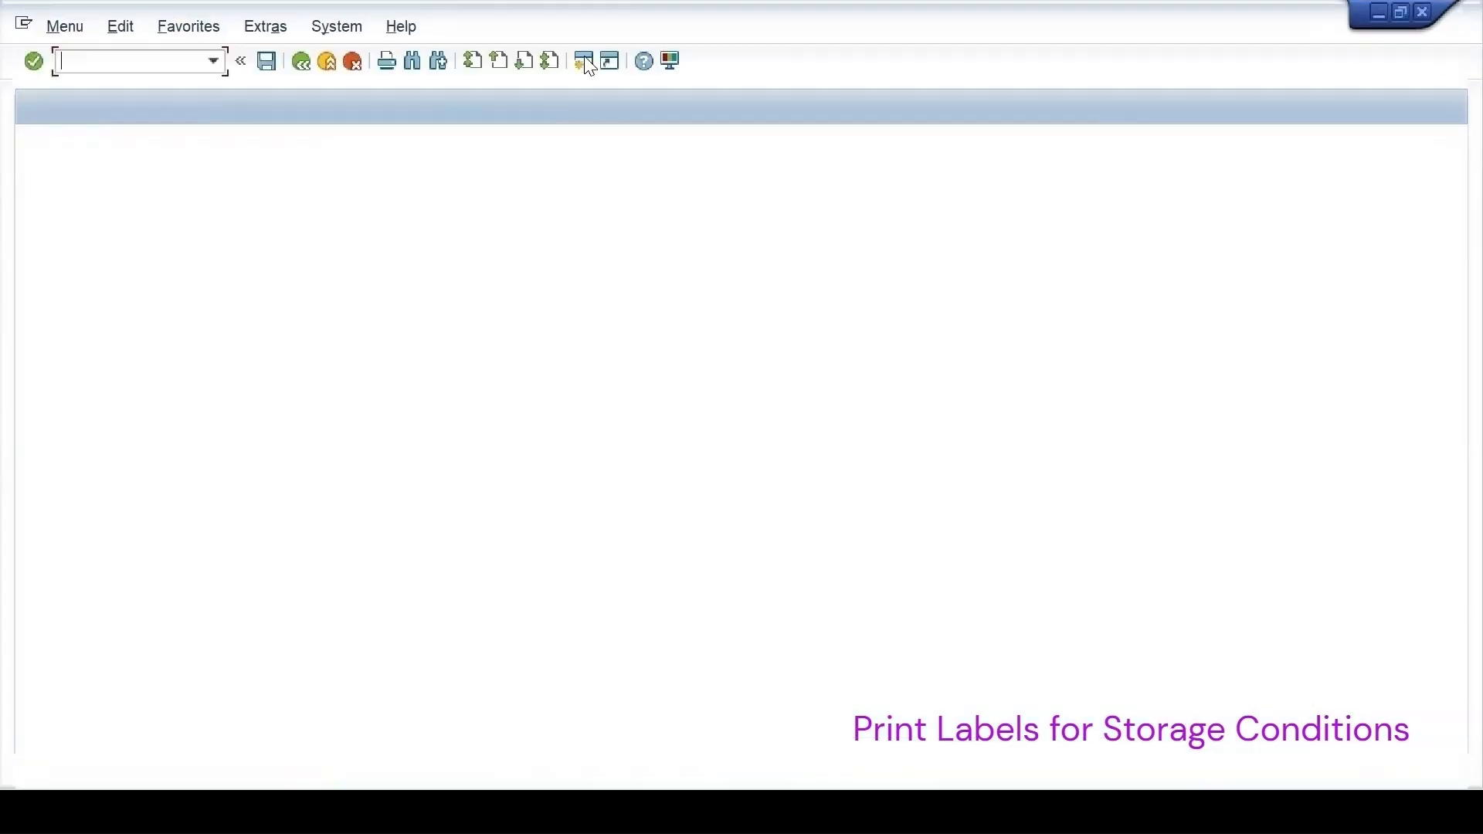
type("sp02")
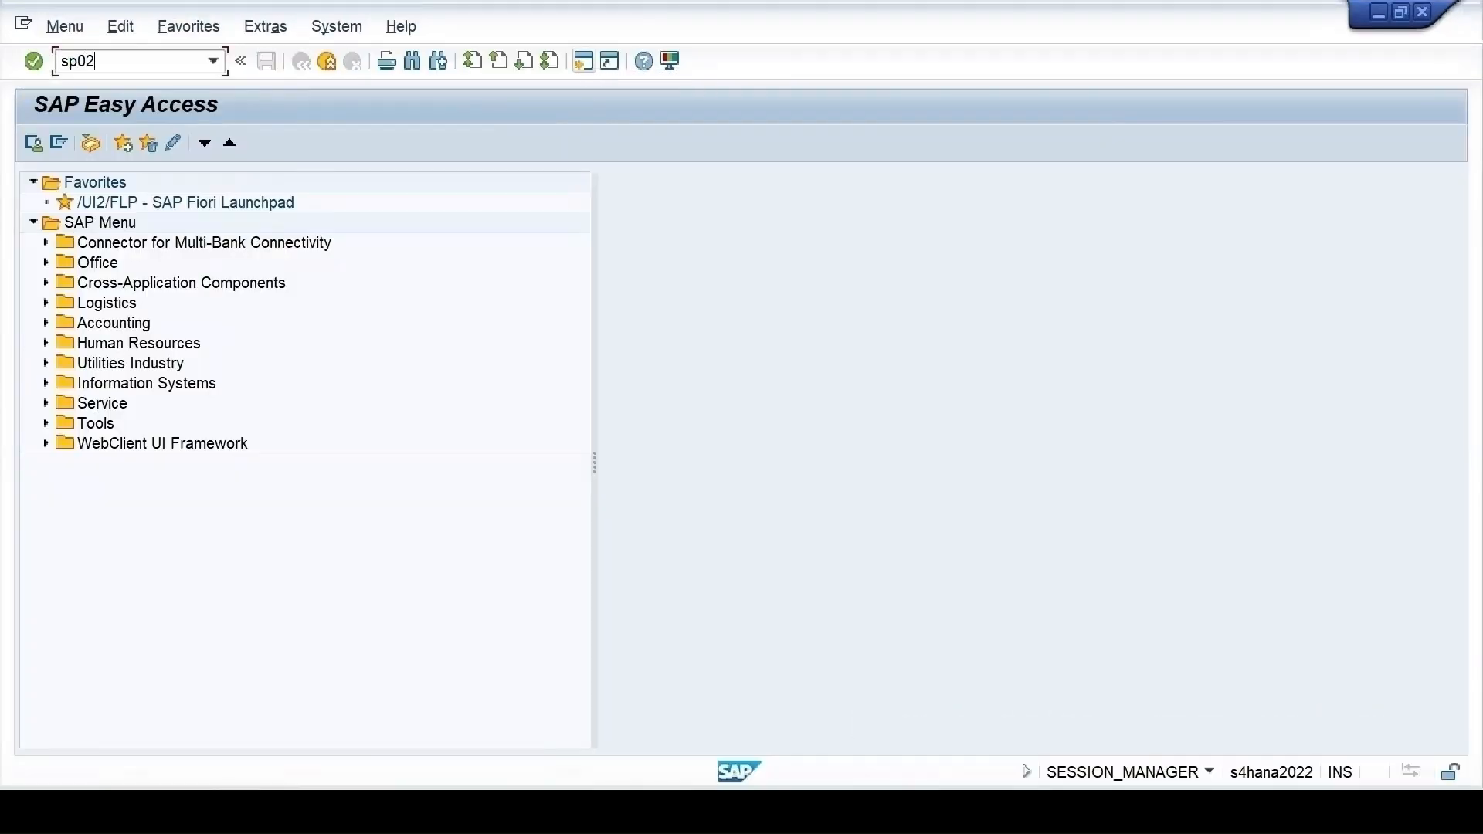
key("Return")
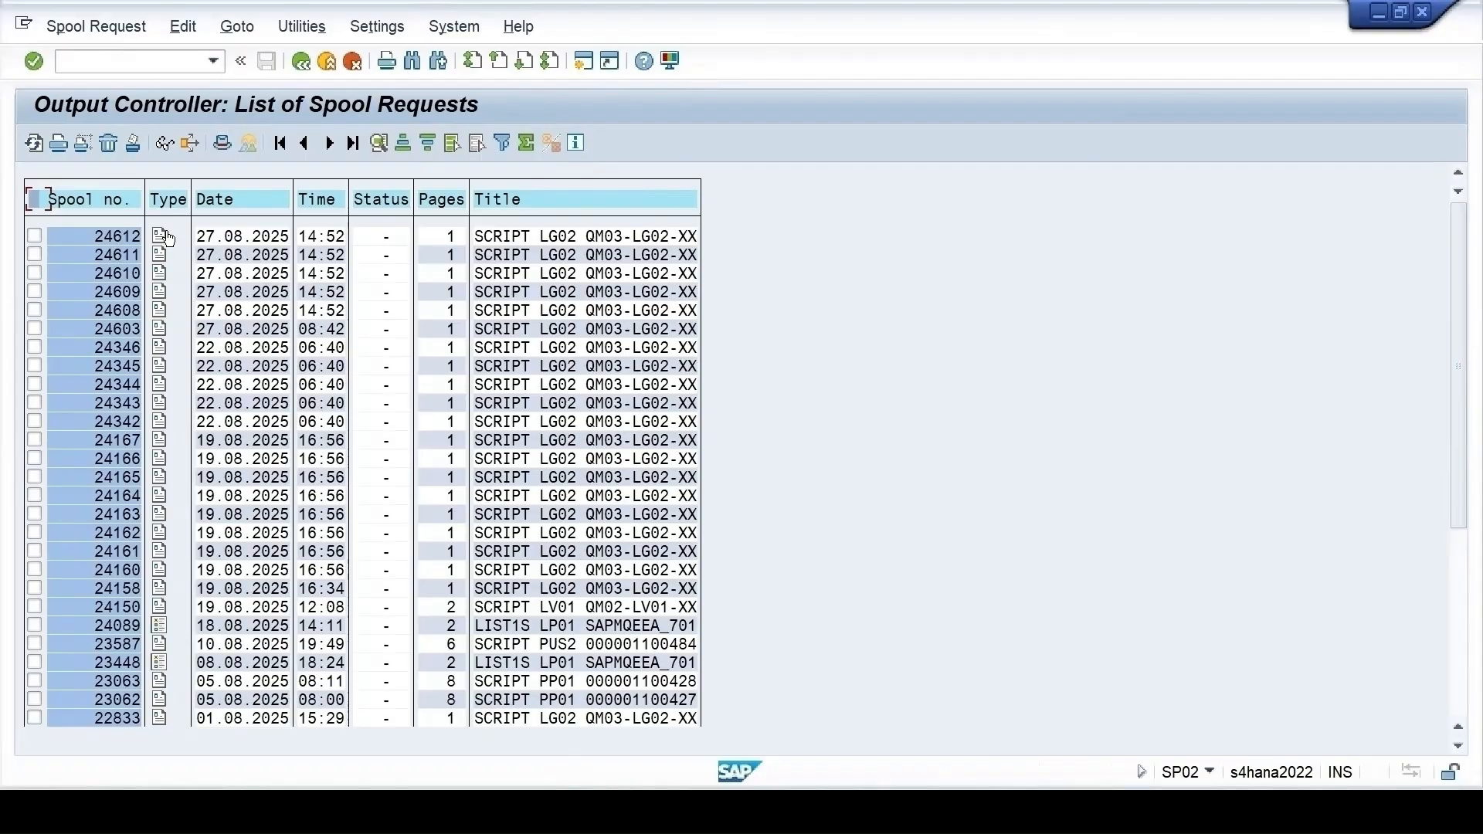
left_click(162, 240)
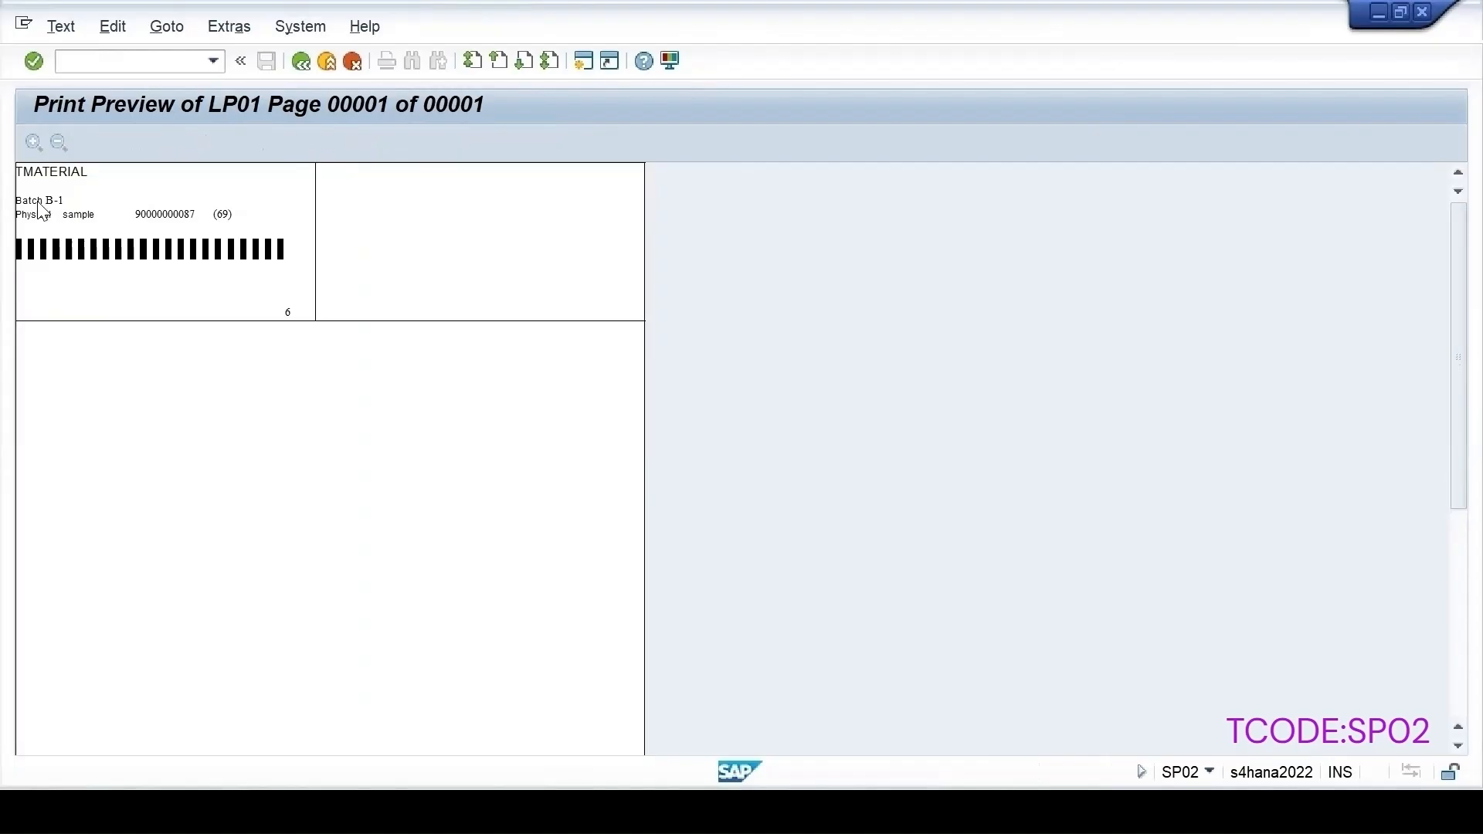
left_click(300, 62)
left_click(164, 256)
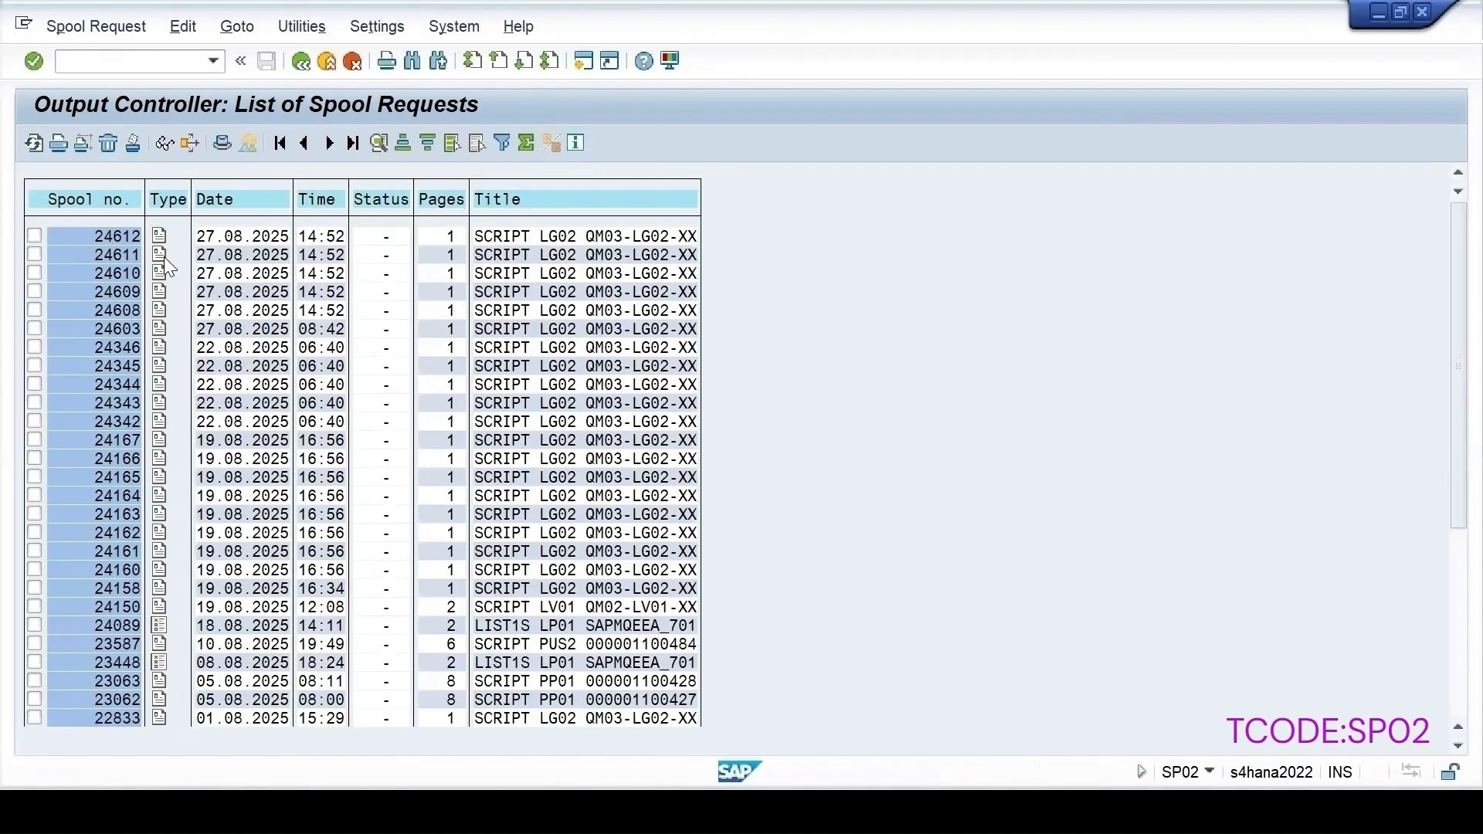
left_click(298, 62)
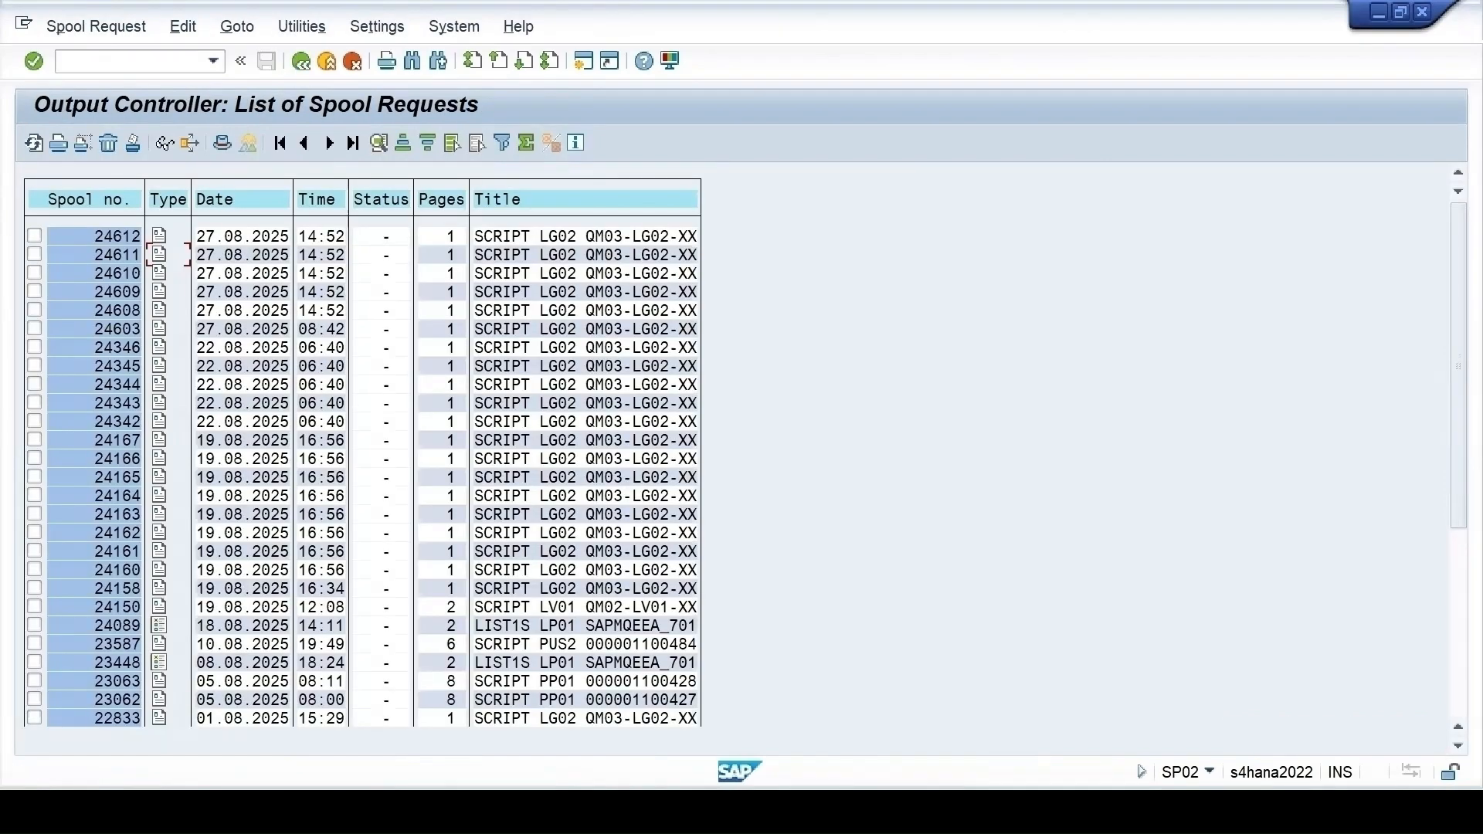
- Return to stability study notification SS-TESTING and try to define the start date of the study
left_click(1143, 710)
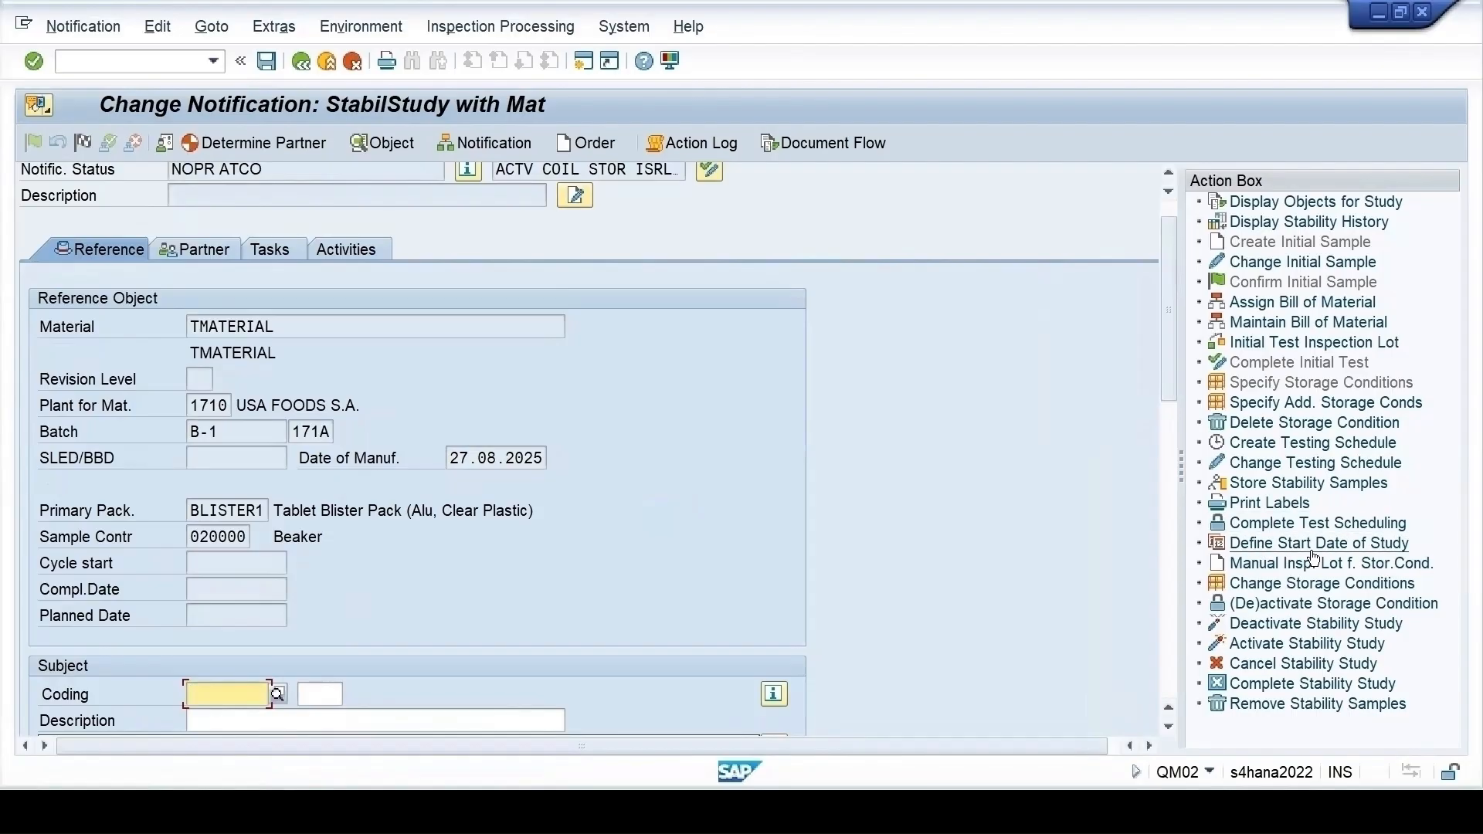
left_click(1348, 553)
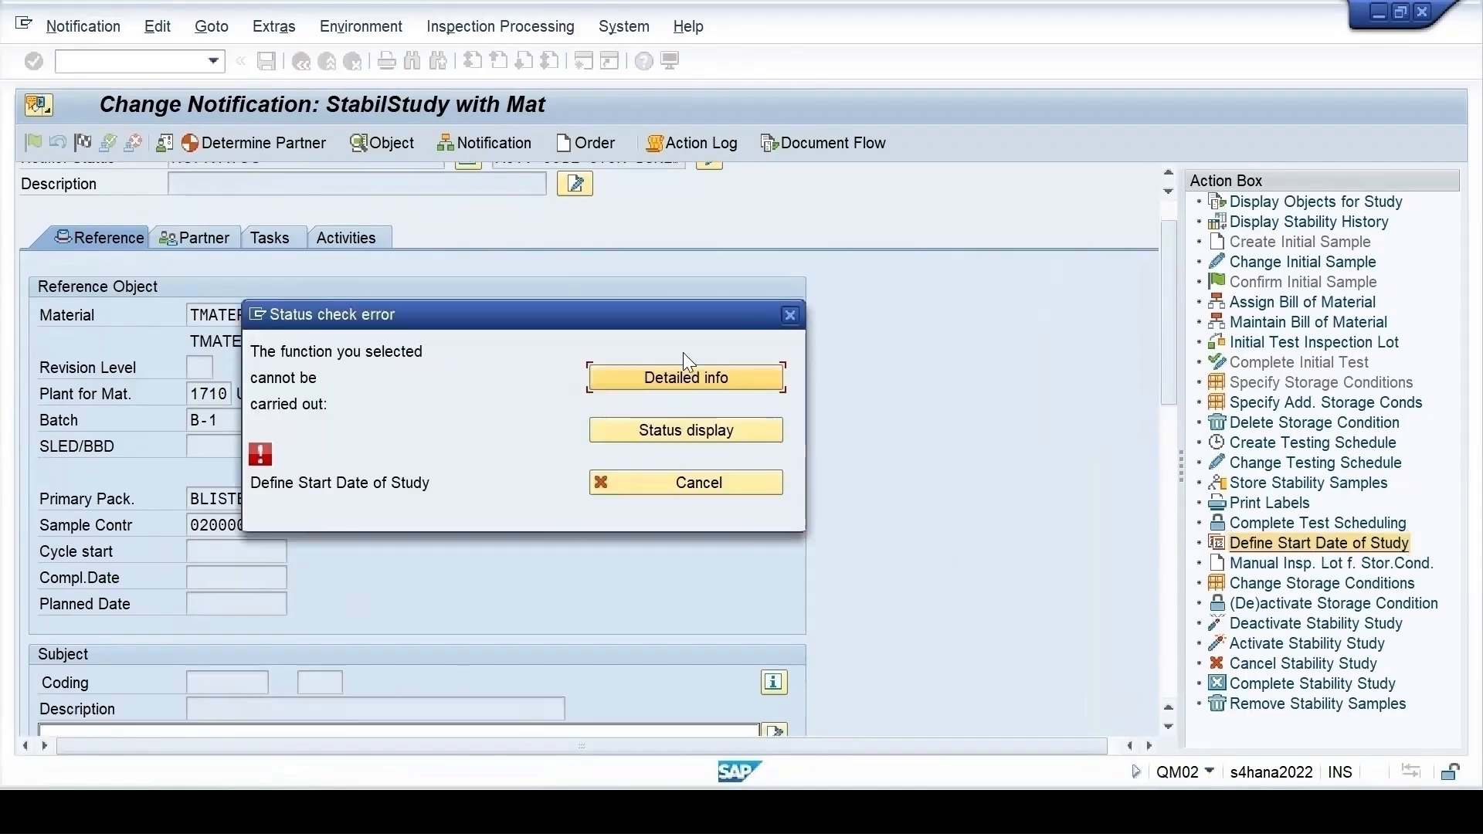
left_click(789, 315)
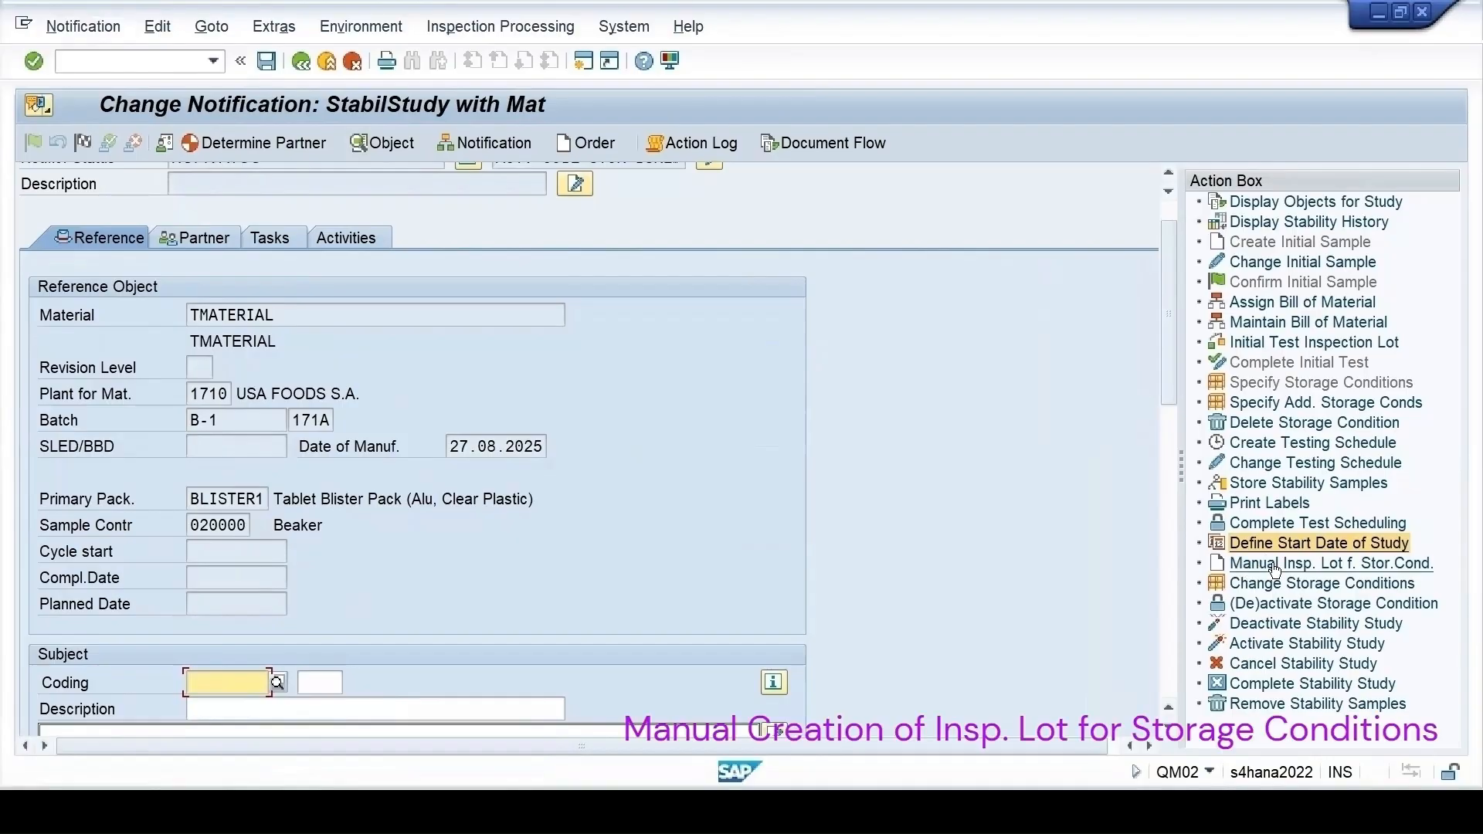
- Start manual inspection lot creation for the Refrigerator 7° storage condition, including a change to the notification
left_click(1359, 563)
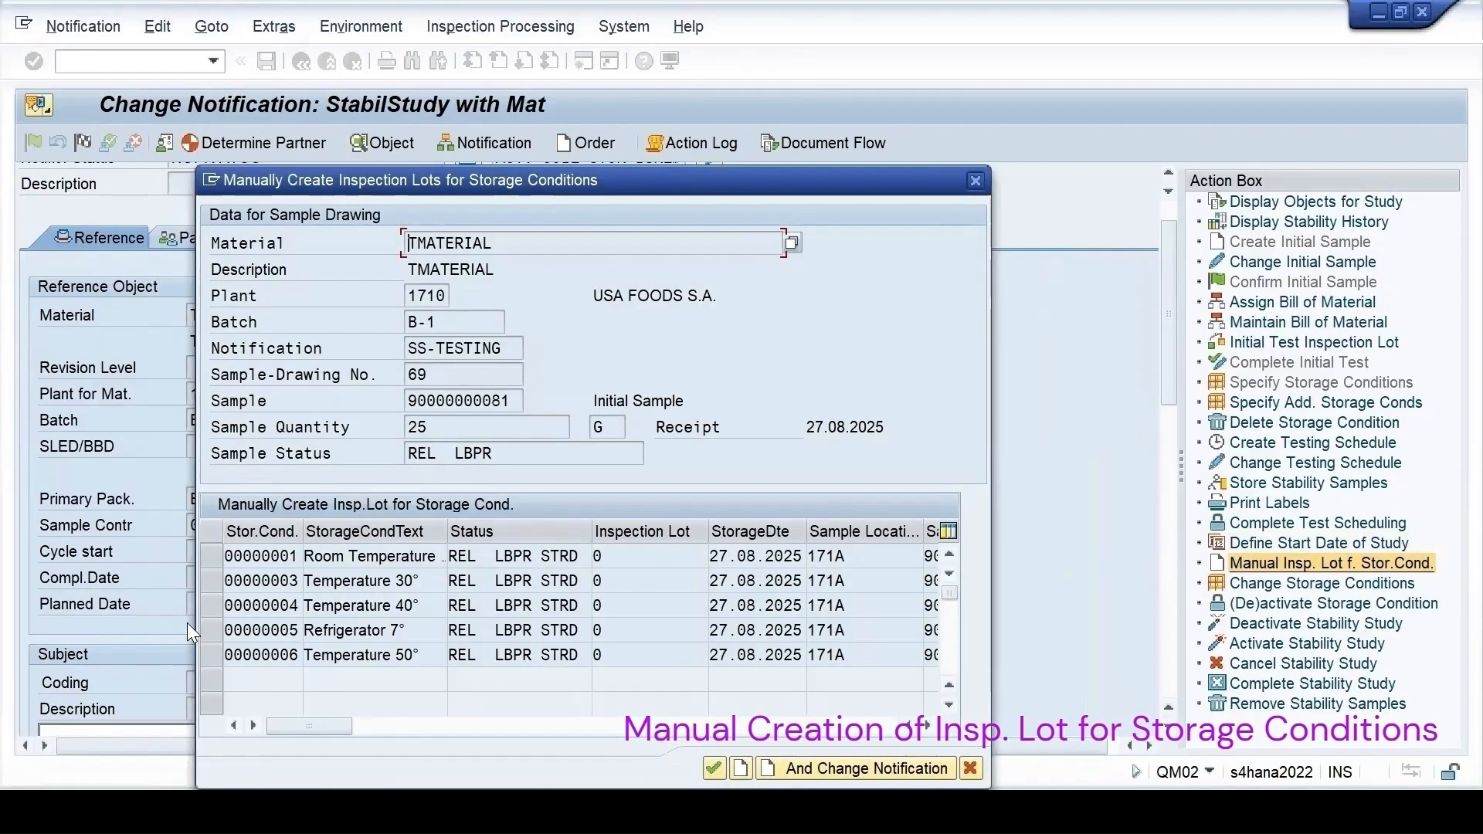
left_click(226, 637)
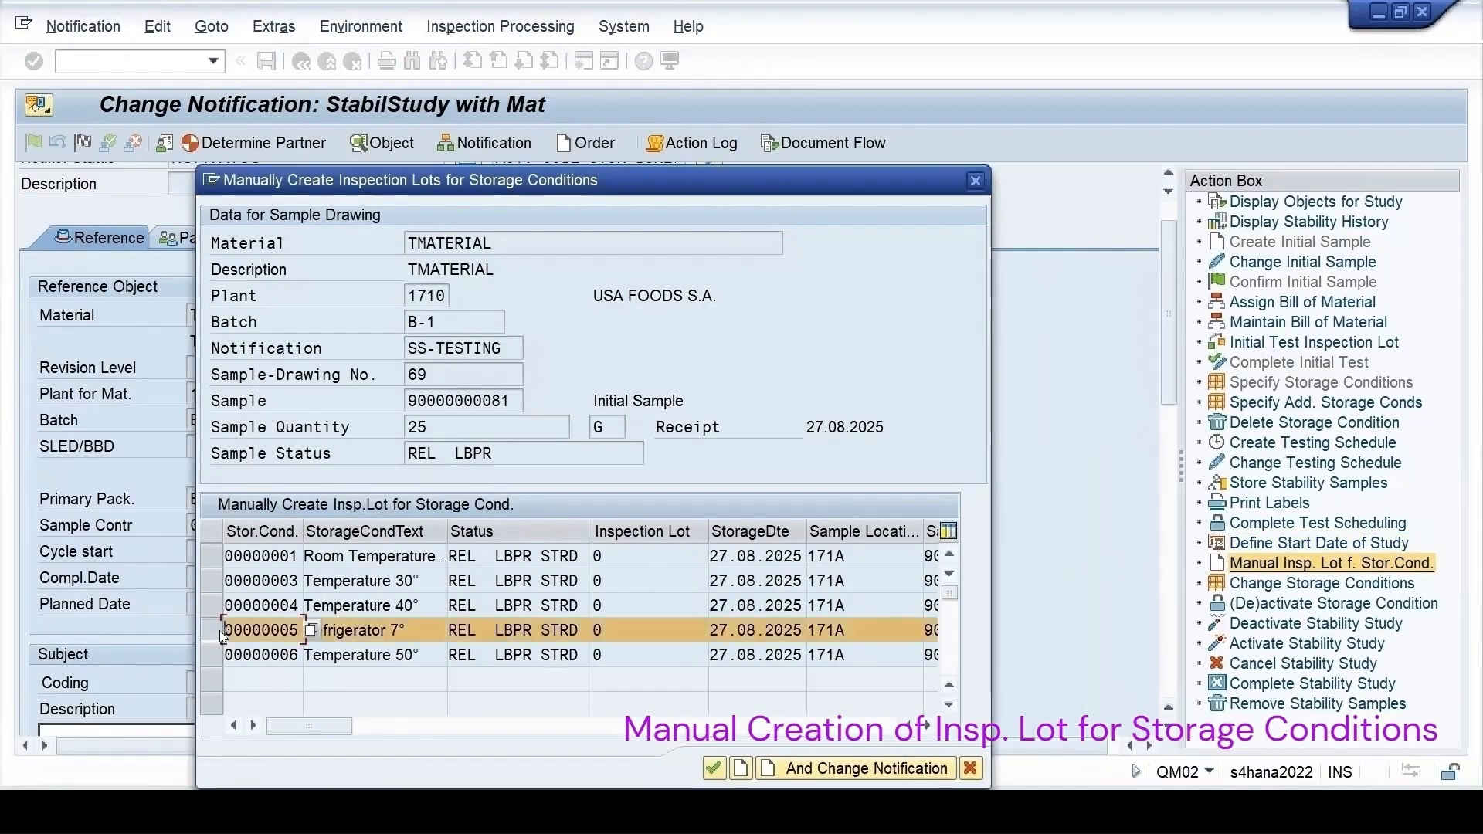
left_click_drag(656, 189, 859, 112)
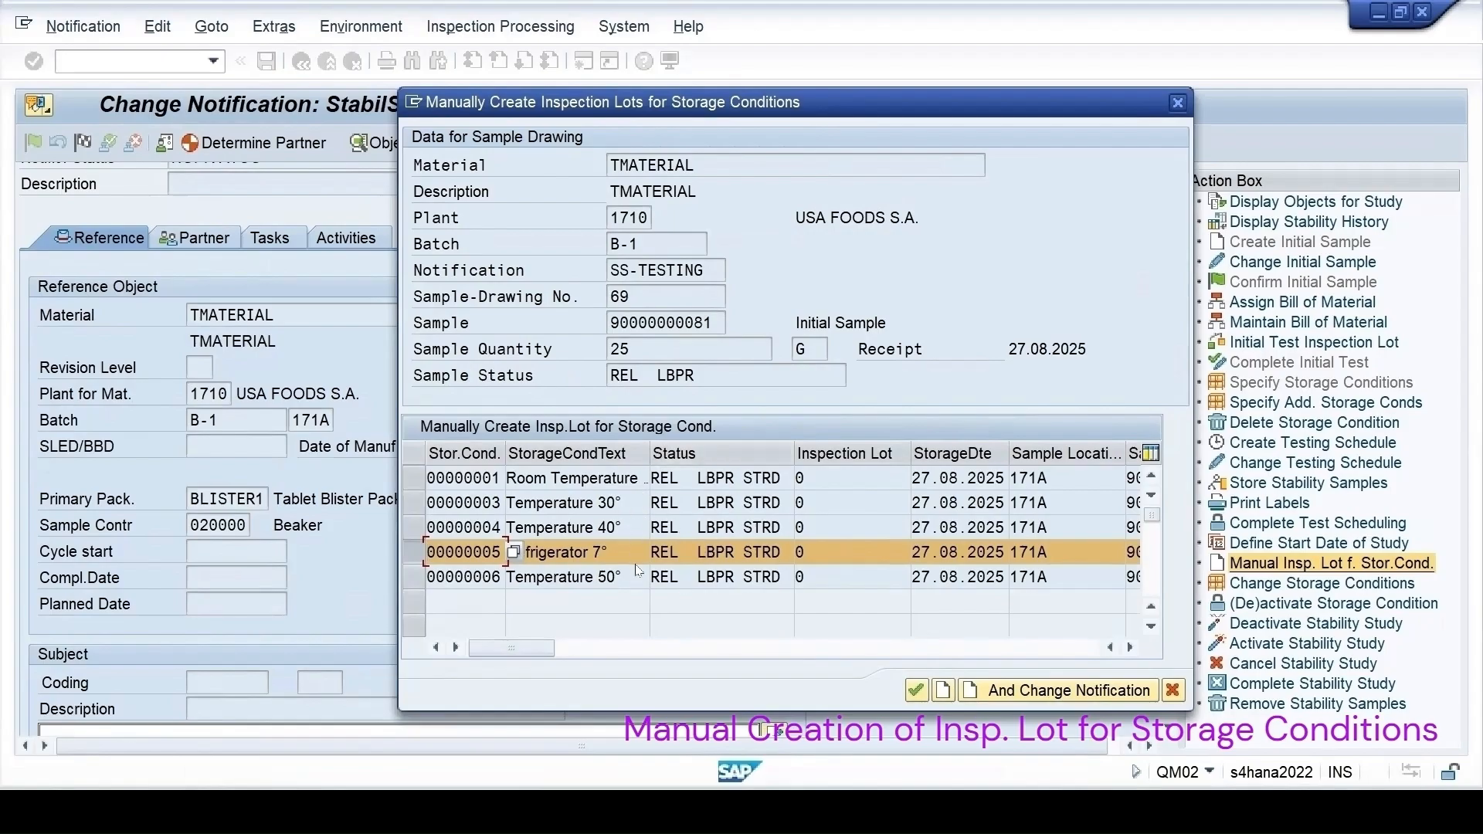
left_click(992, 692)
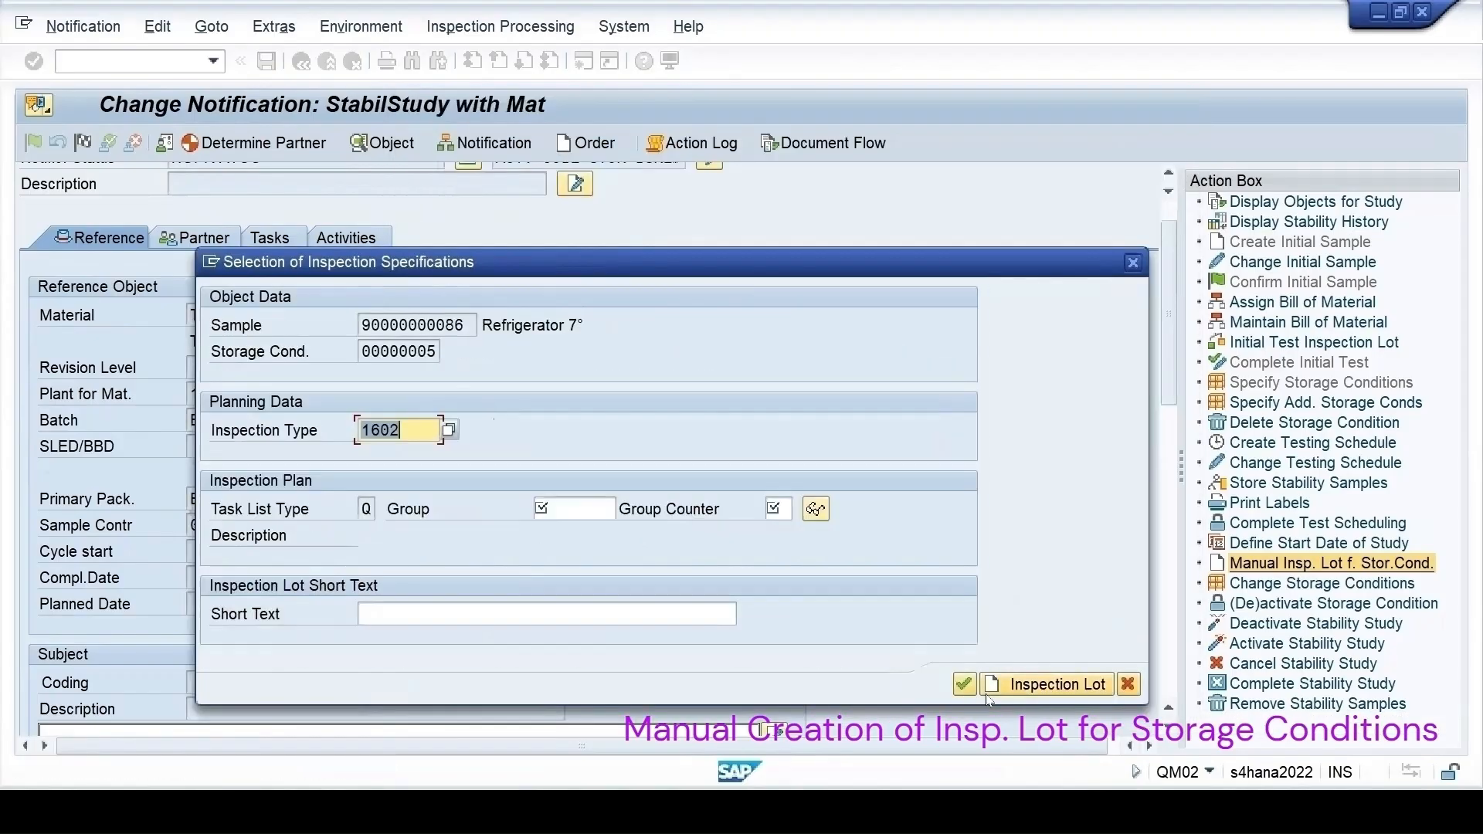
- Specify the short text Manual Inspection and assign inspection plan group 165 with group counter 1
left_click(494, 614)
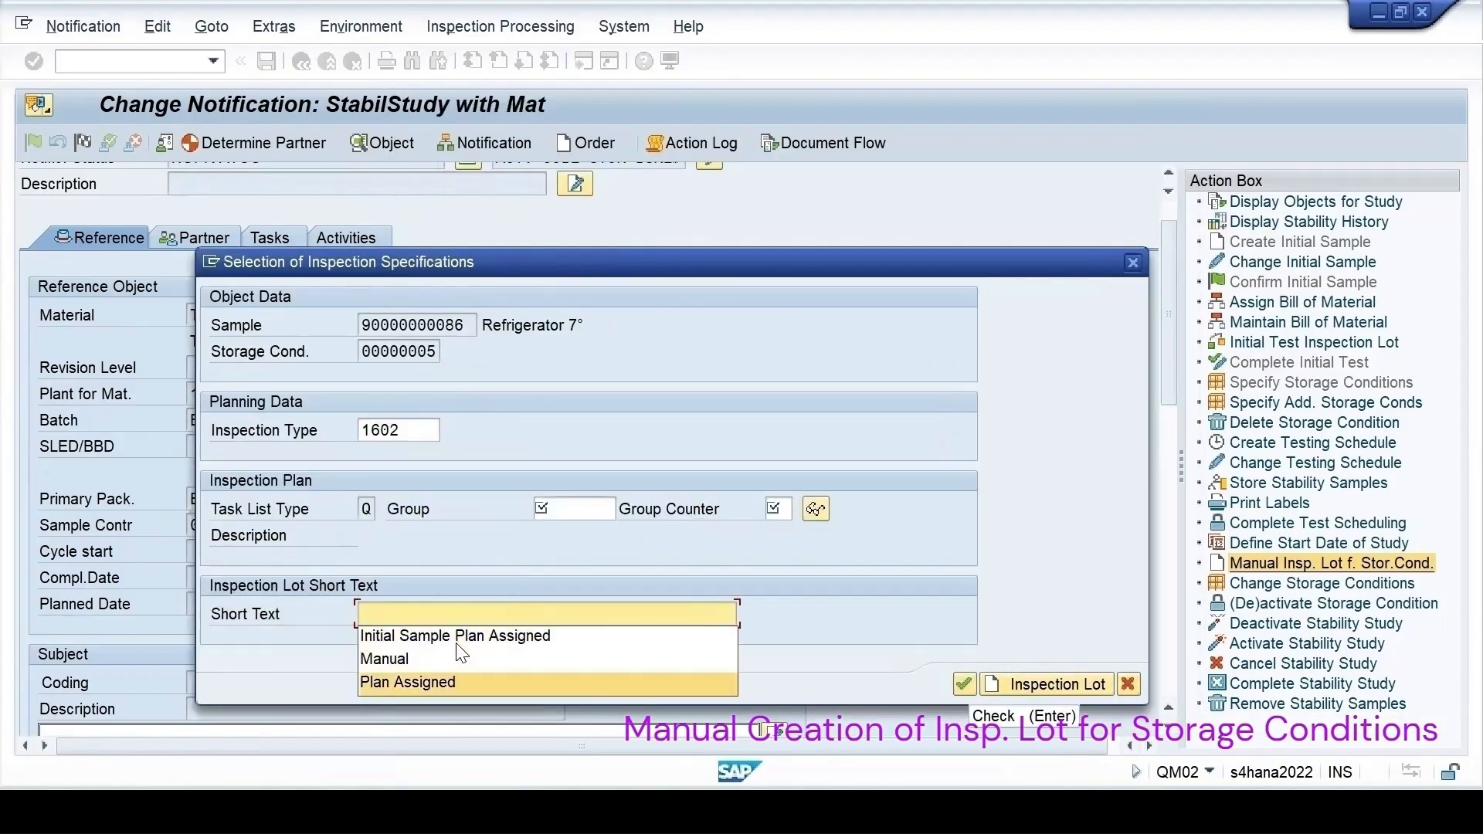
left_click(455, 653)
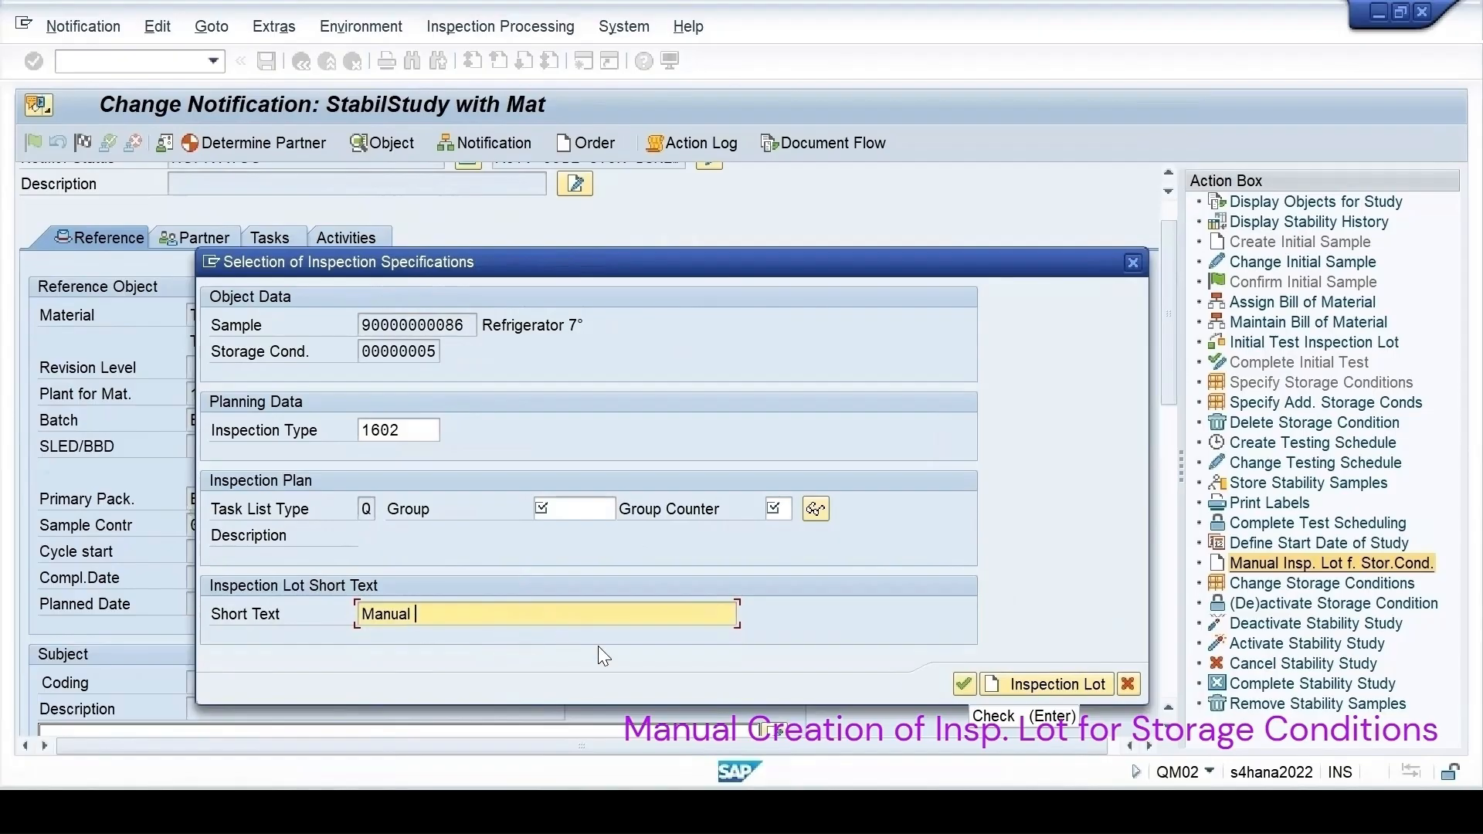
type("Inspection")
left_click(575, 509)
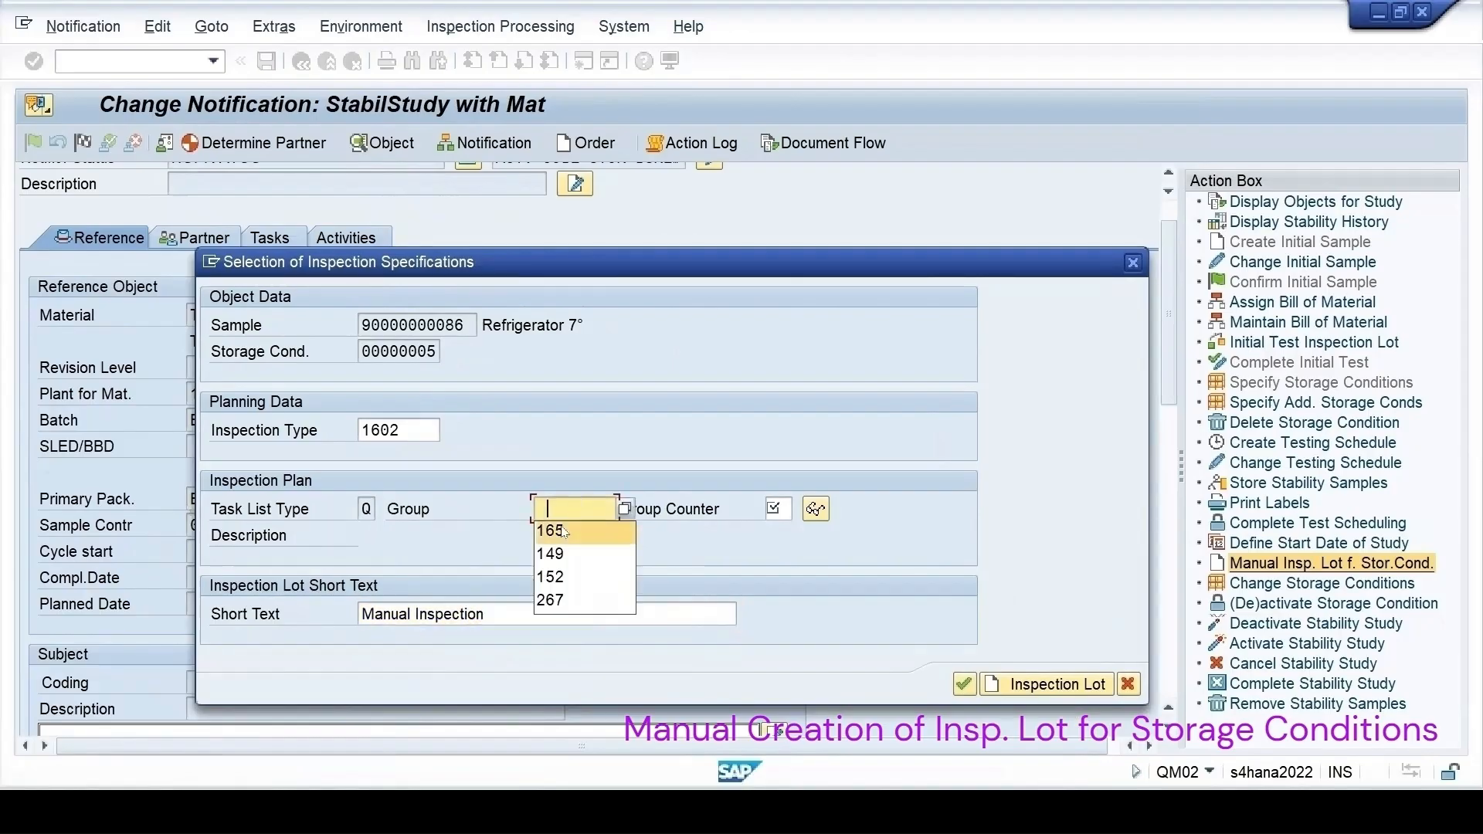
left_click(564, 531)
left_click(779, 508)
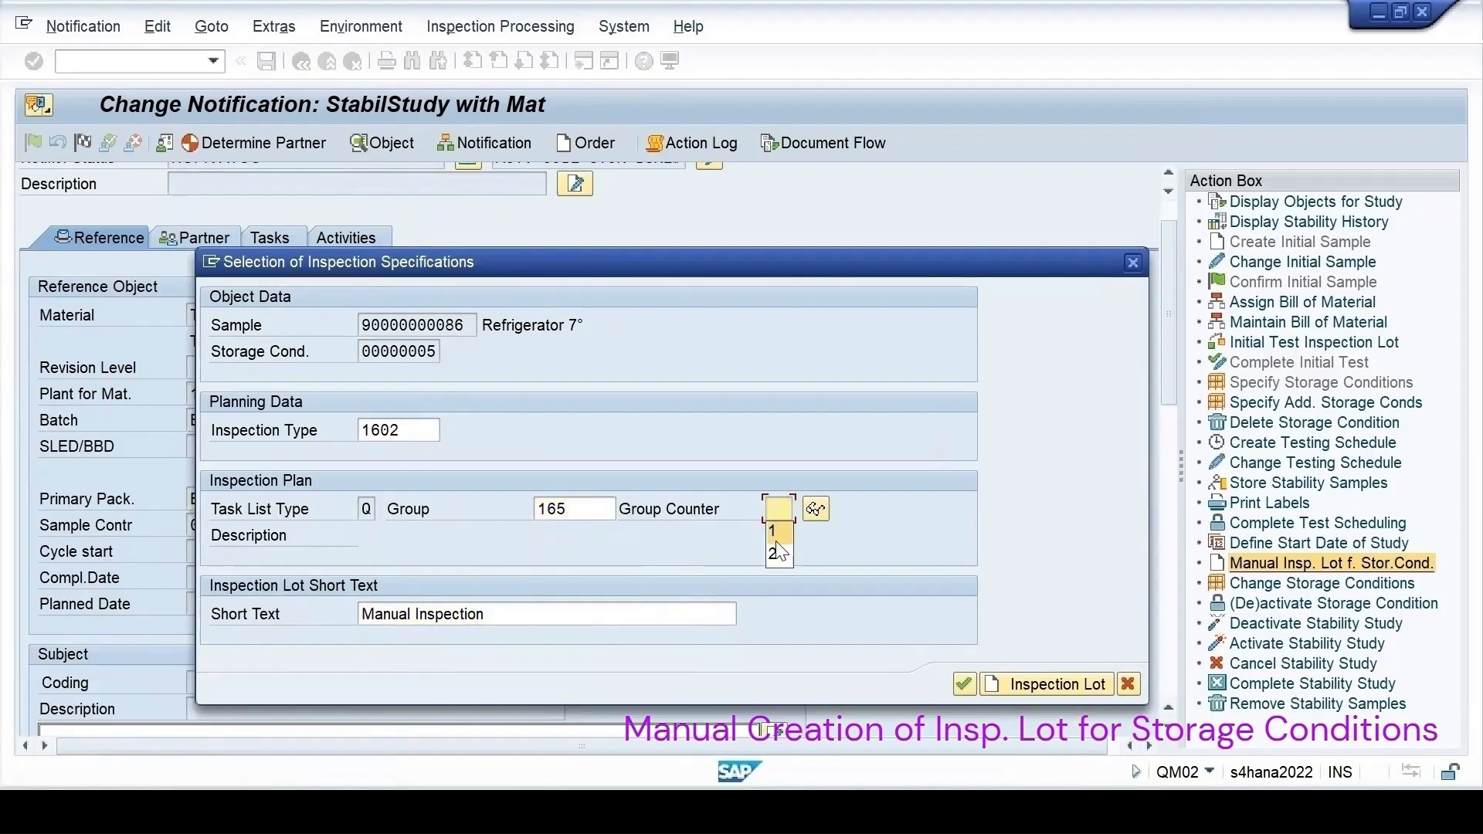
left_click(776, 539)
key("Return")
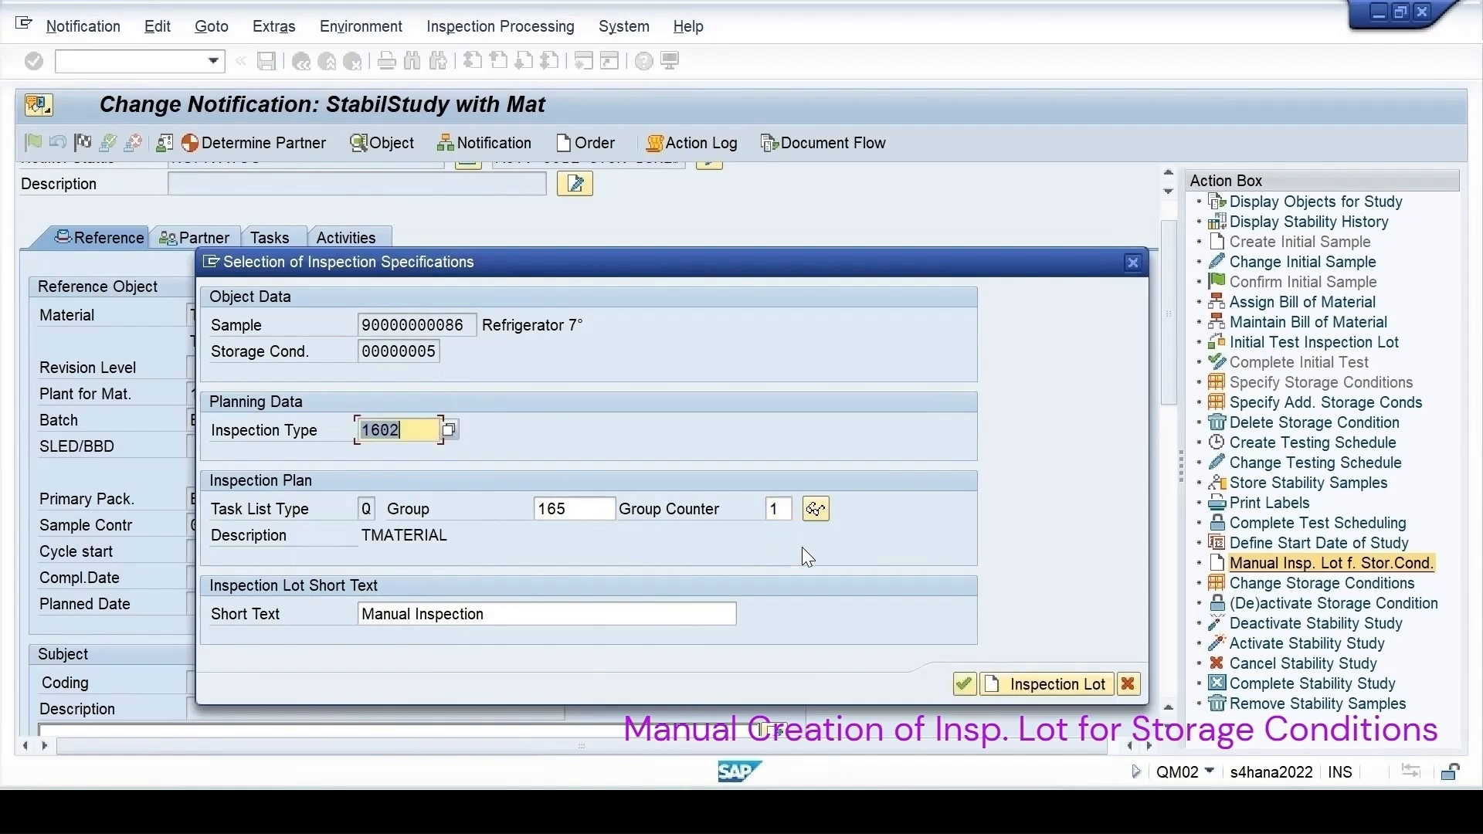
- Create the inspection lot with only characteristics T-Single-QualMIC and T-Summ-QualMIC, and save the notification
left_click(1027, 682)
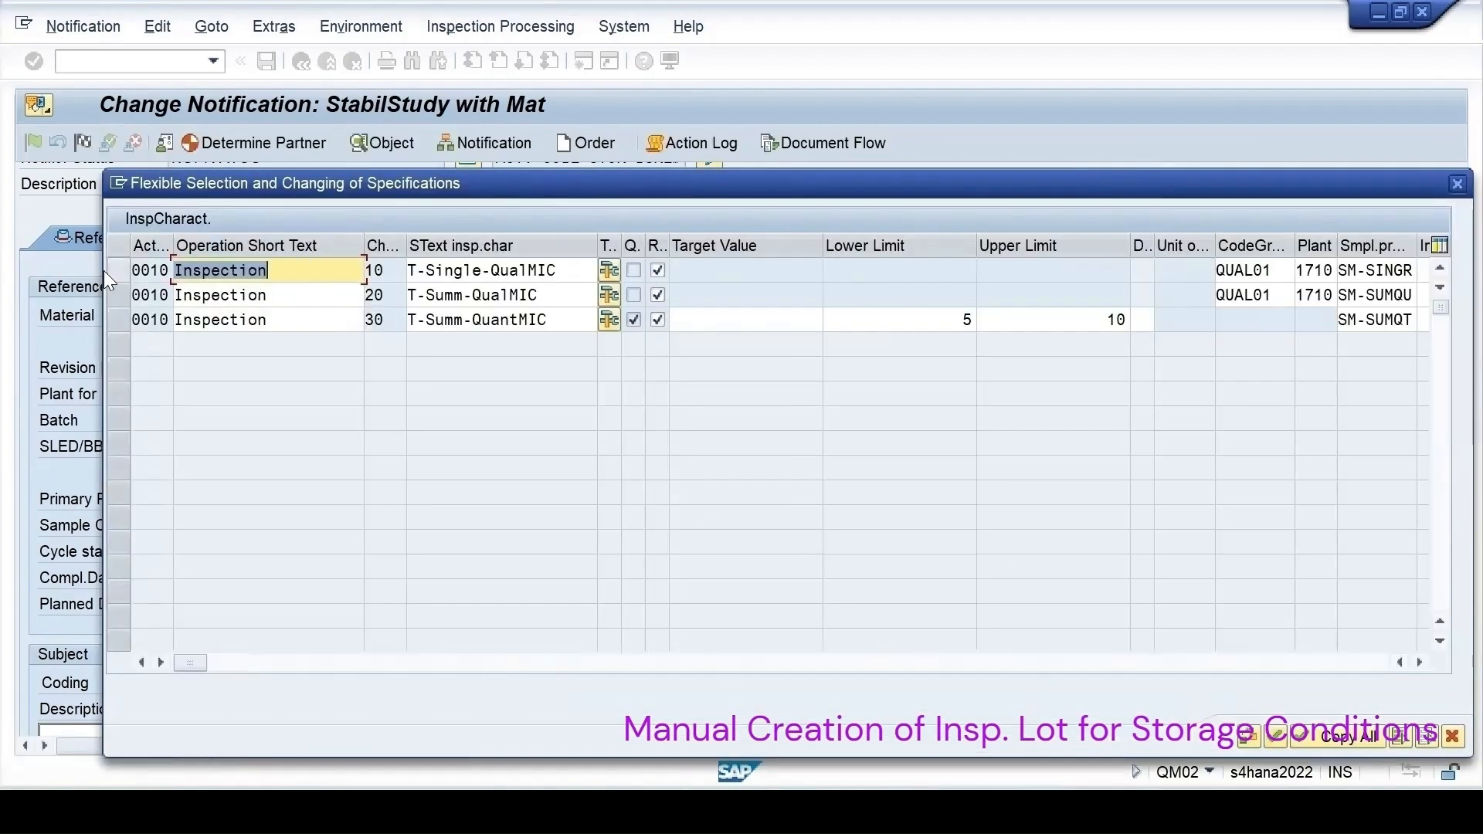
left_click(116, 272)
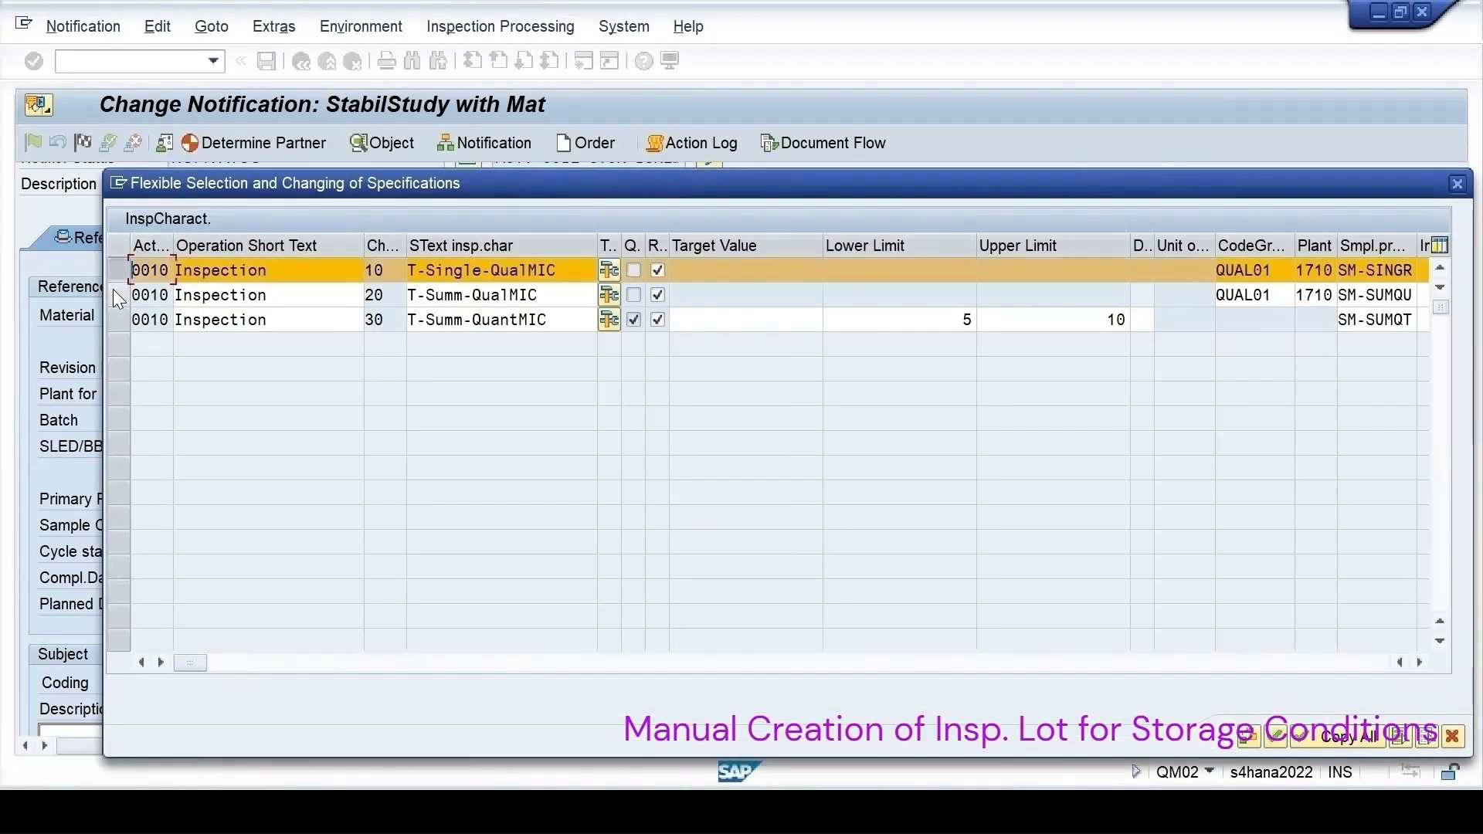
left_click(113, 288, "ctrl")
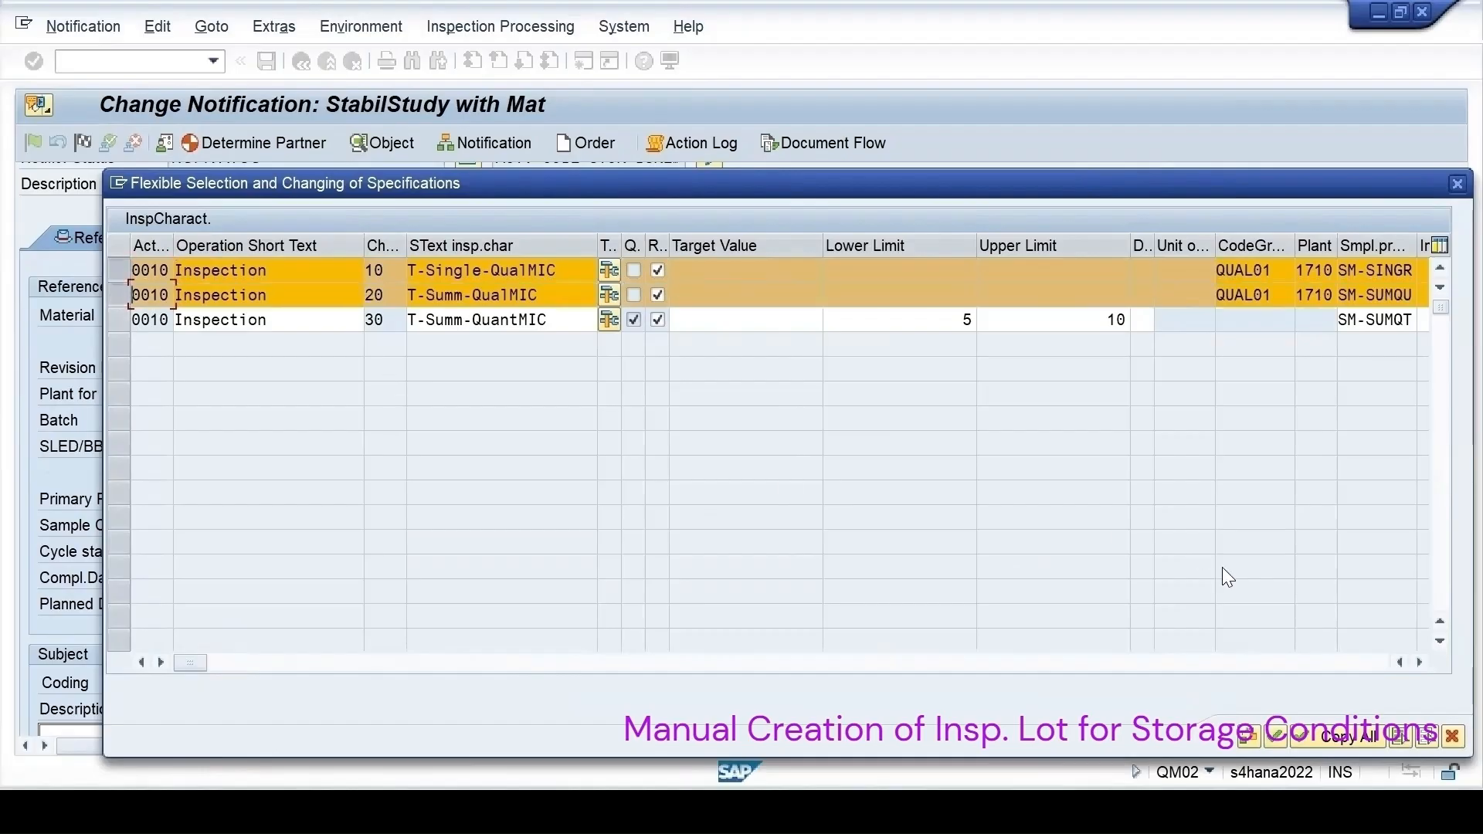
left_click(1275, 737)
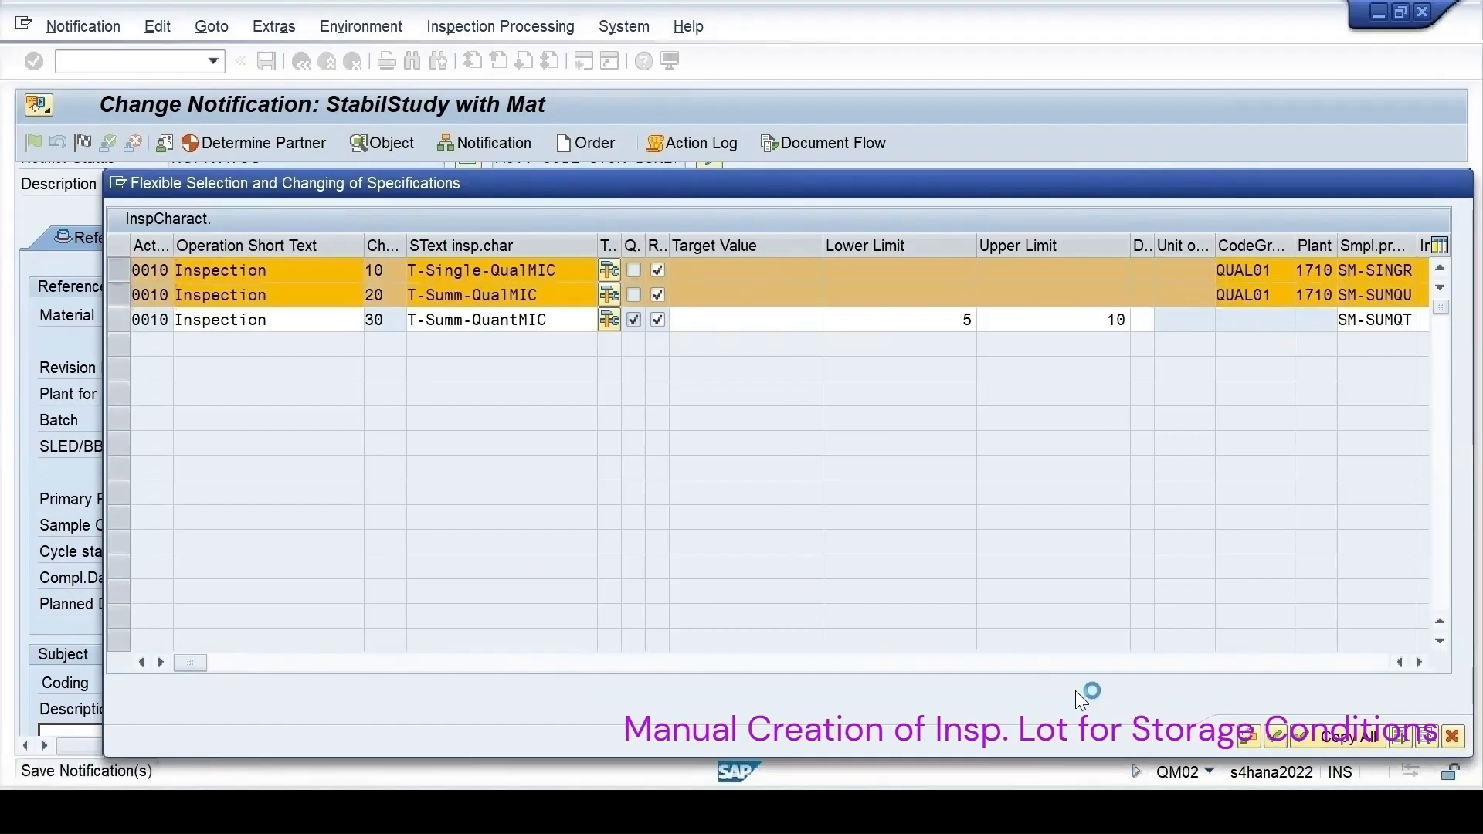
left_click(266, 61)
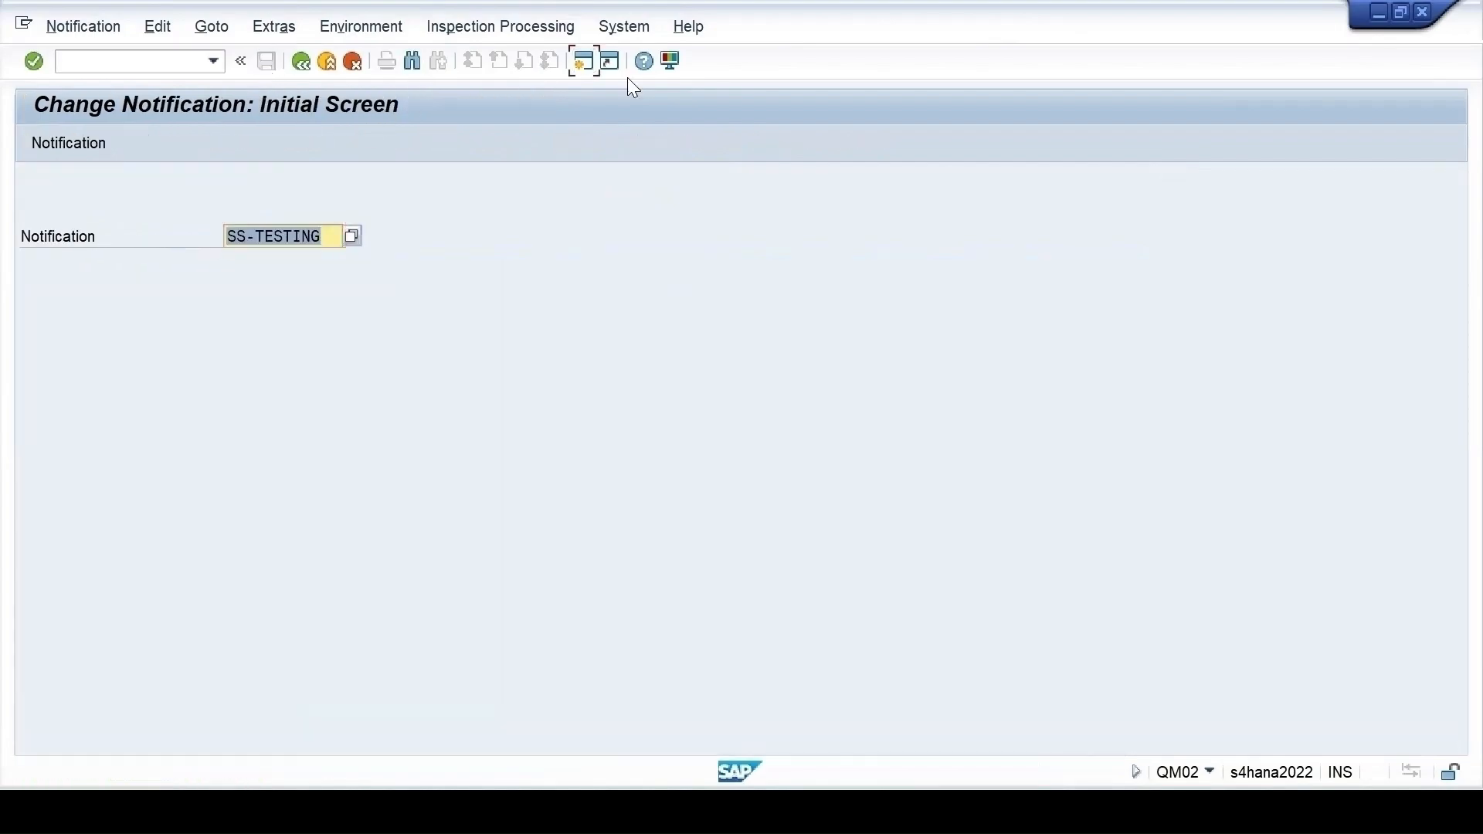
- Leave the notification transaction and open QA32, restricting the inspection lot selection to plant 1710 and lot origin 16
key("F3")
type("qa32")
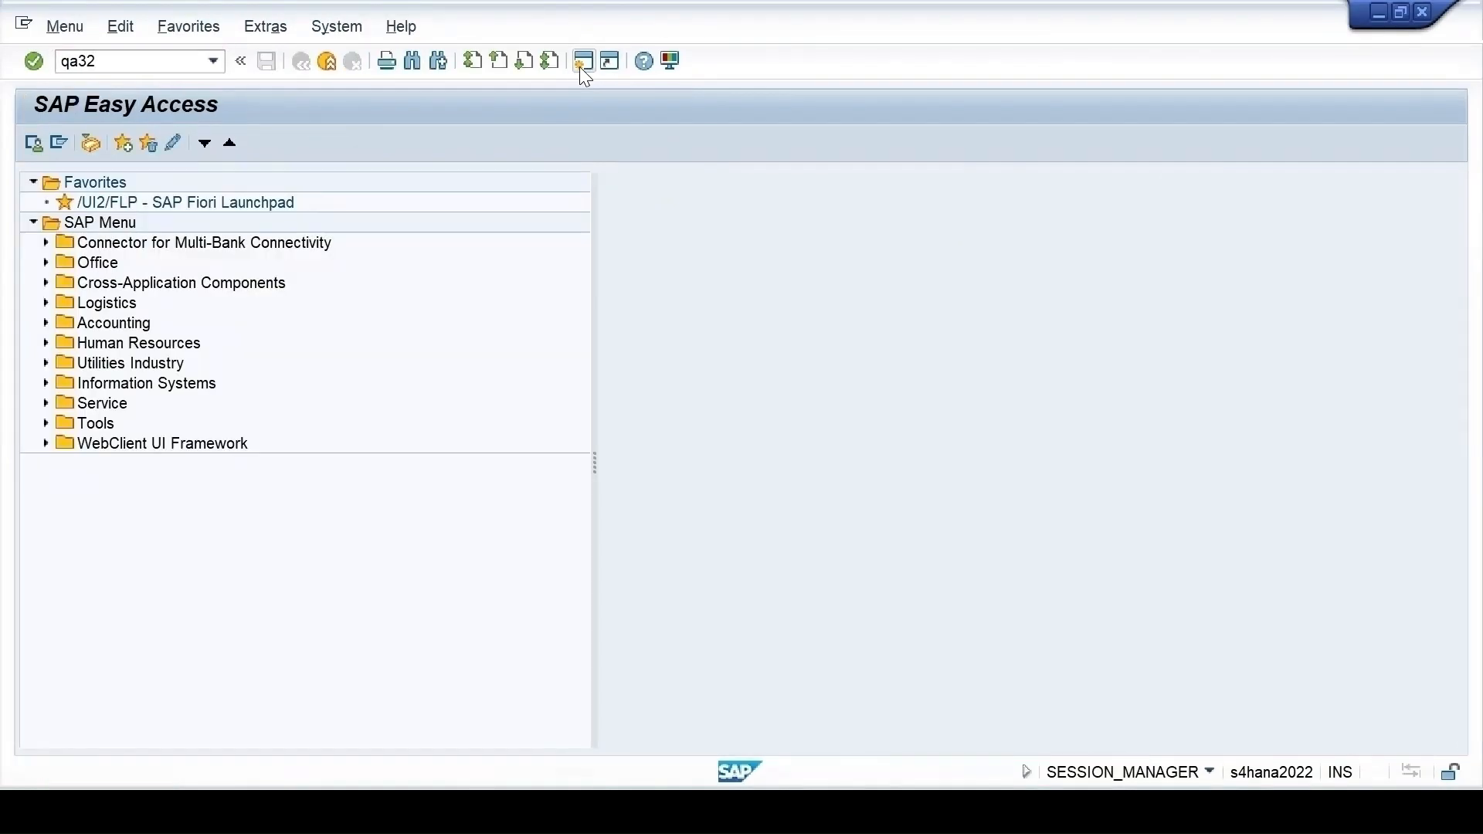
key("Return")
left_click(357, 315)
left_click(360, 338)
left_click(353, 341)
left_click(362, 365)
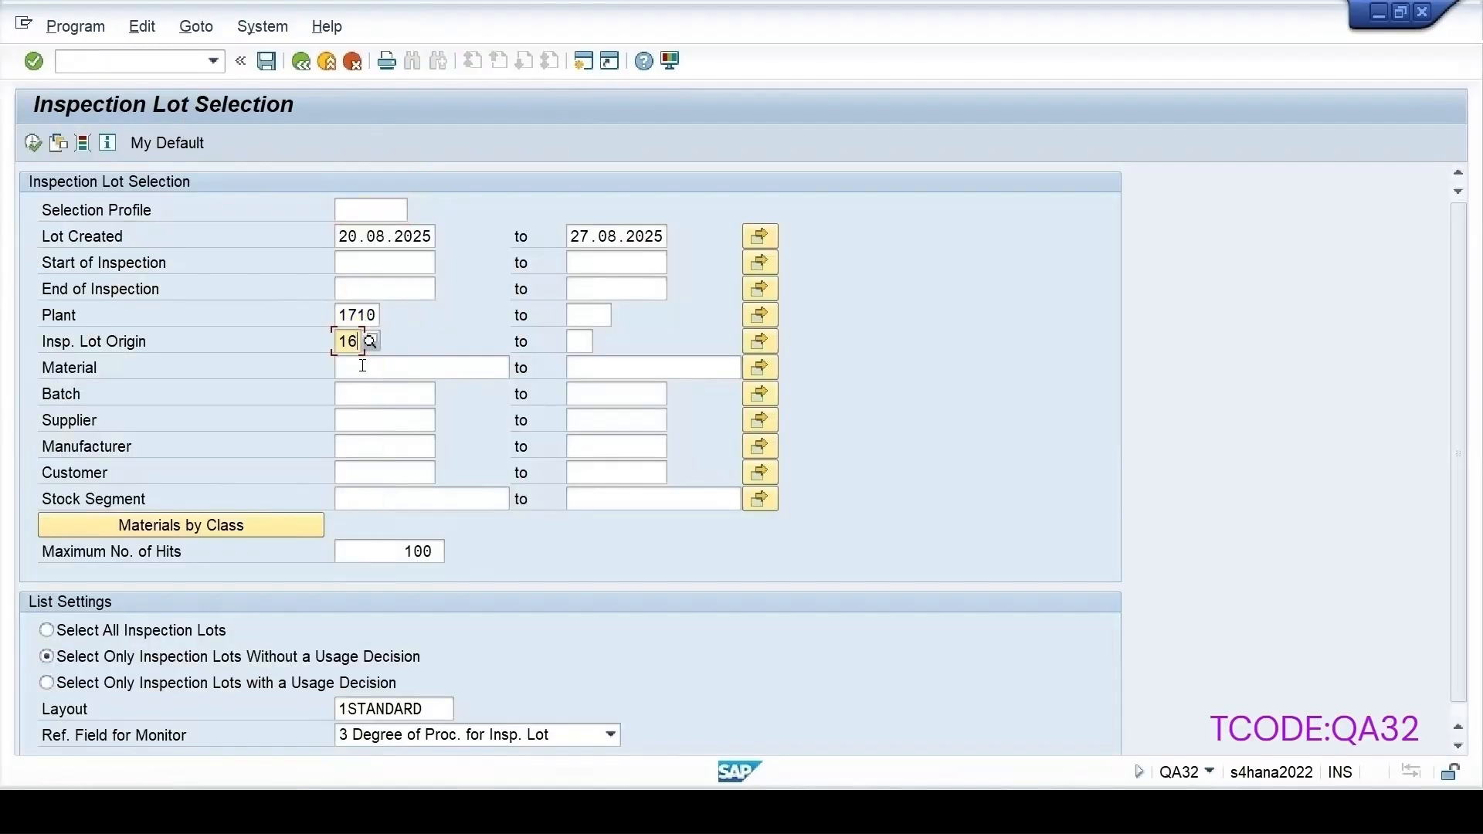
- Leave the material unrestricted, set the lot creation start date to 27.08.2025 and run the inspection lot selection
left_click(347, 369)
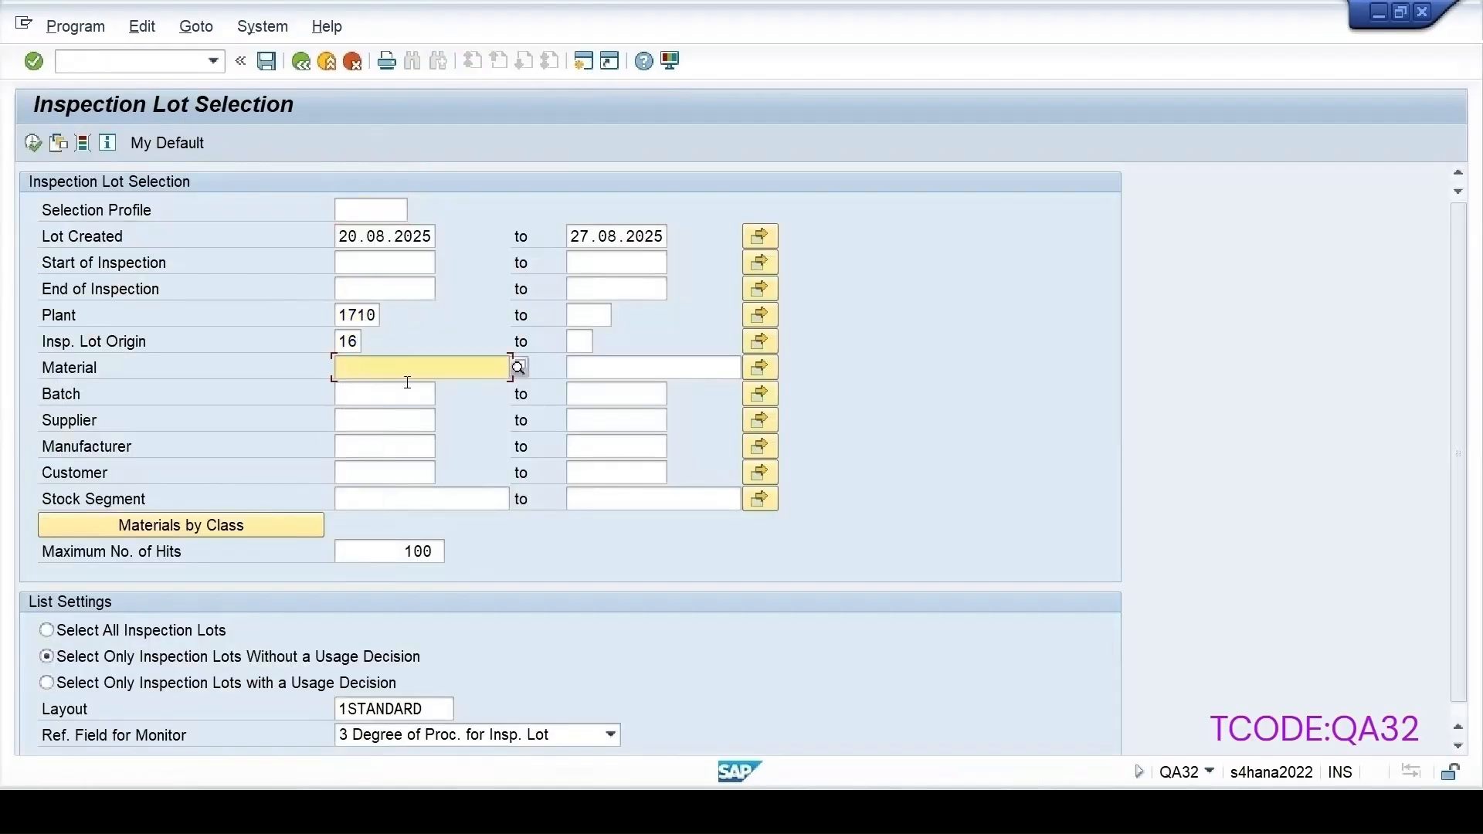
left_click(359, 384)
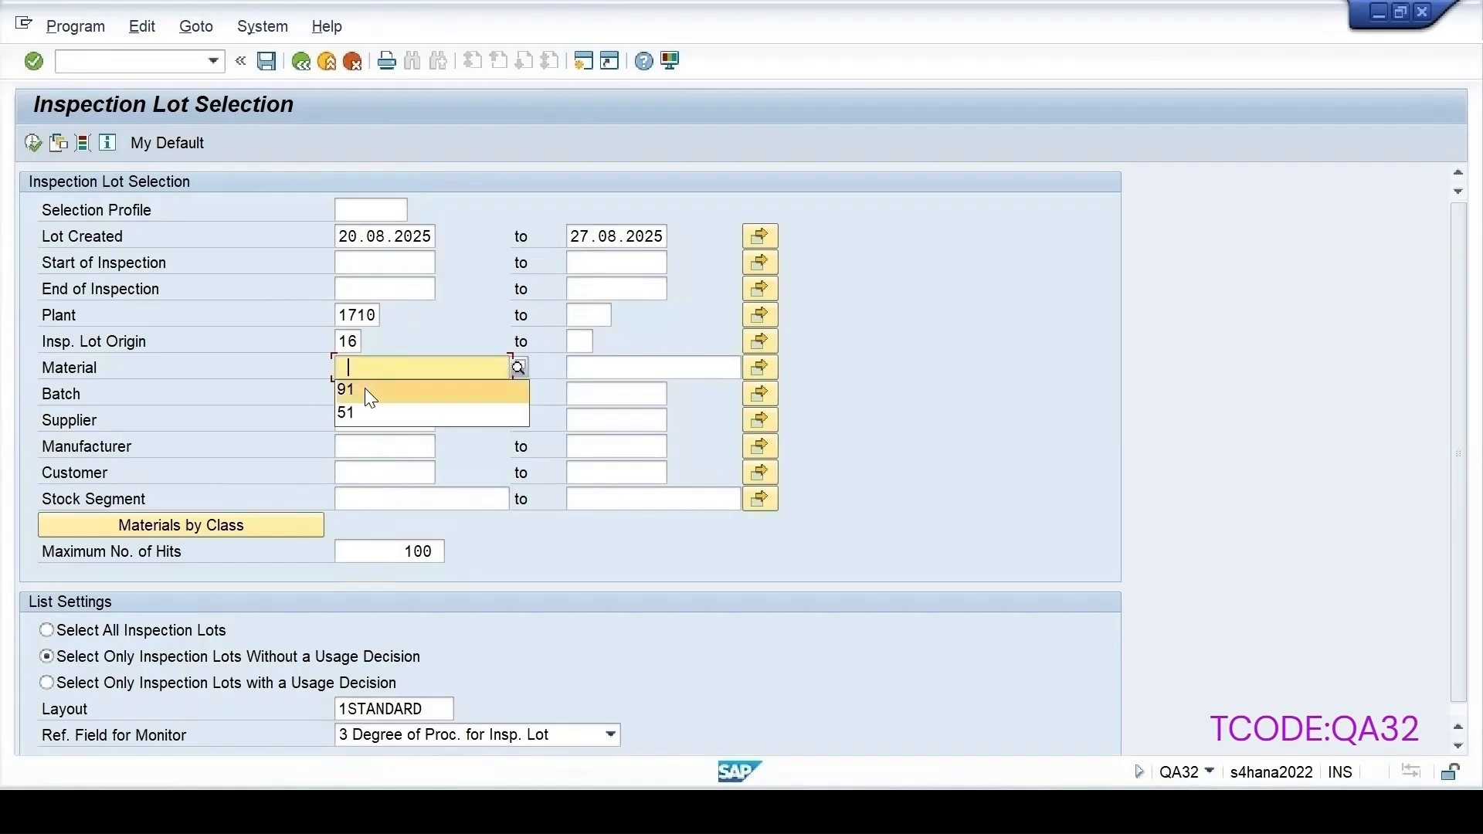
left_click(611, 251)
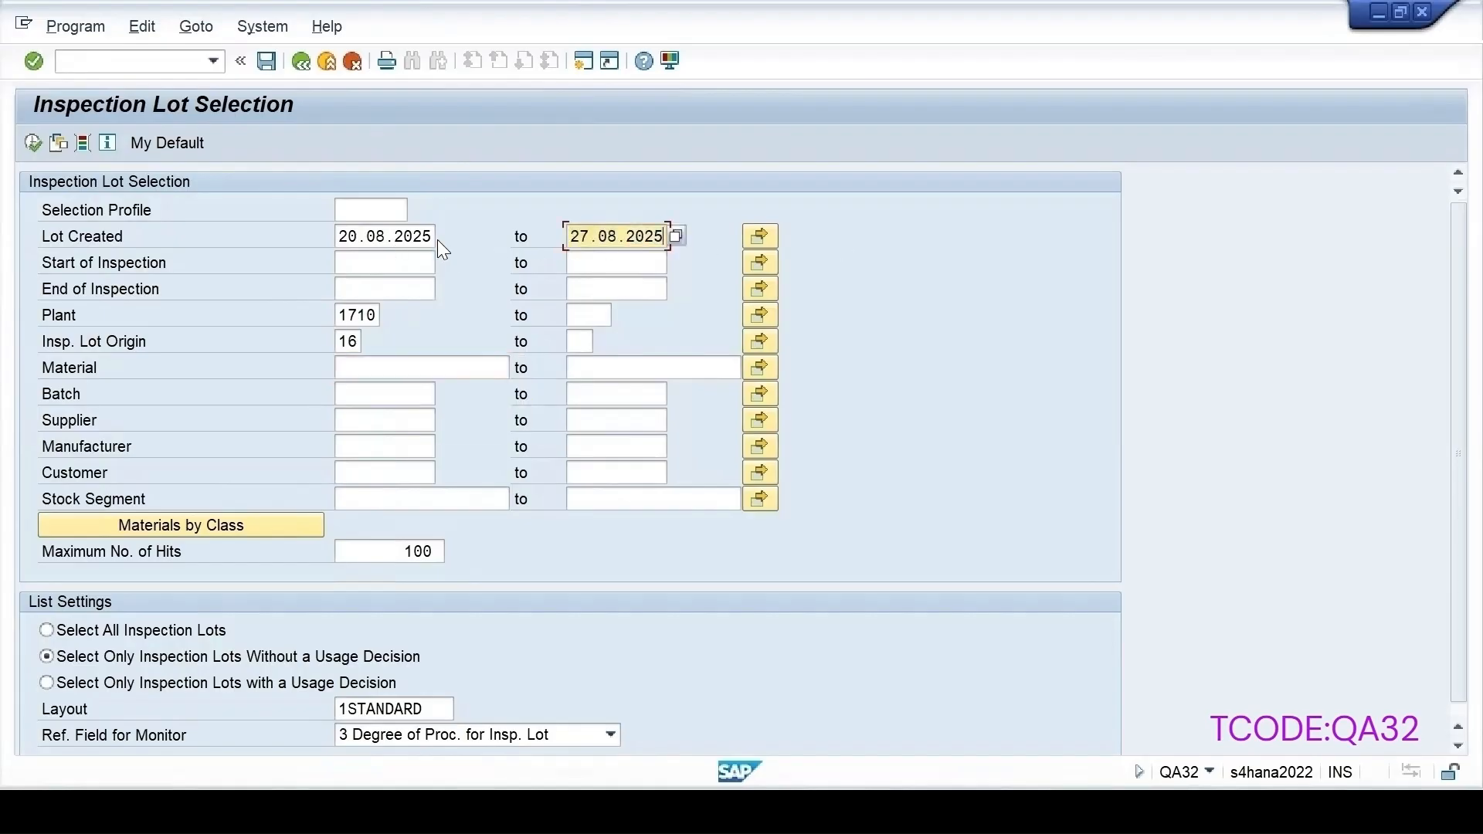
left_click(417, 236)
key("ctrl+v")
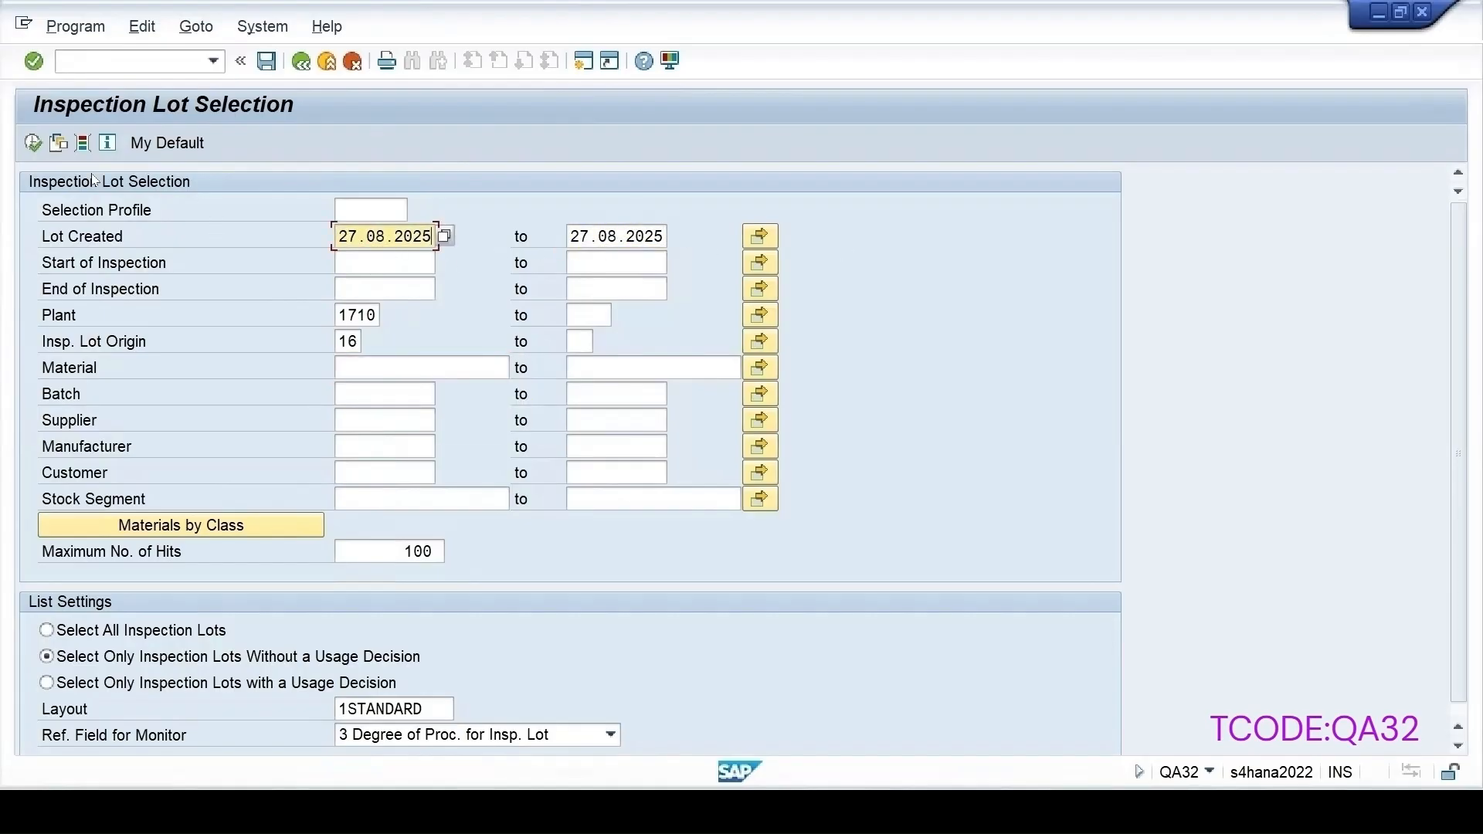
left_click(34, 147)
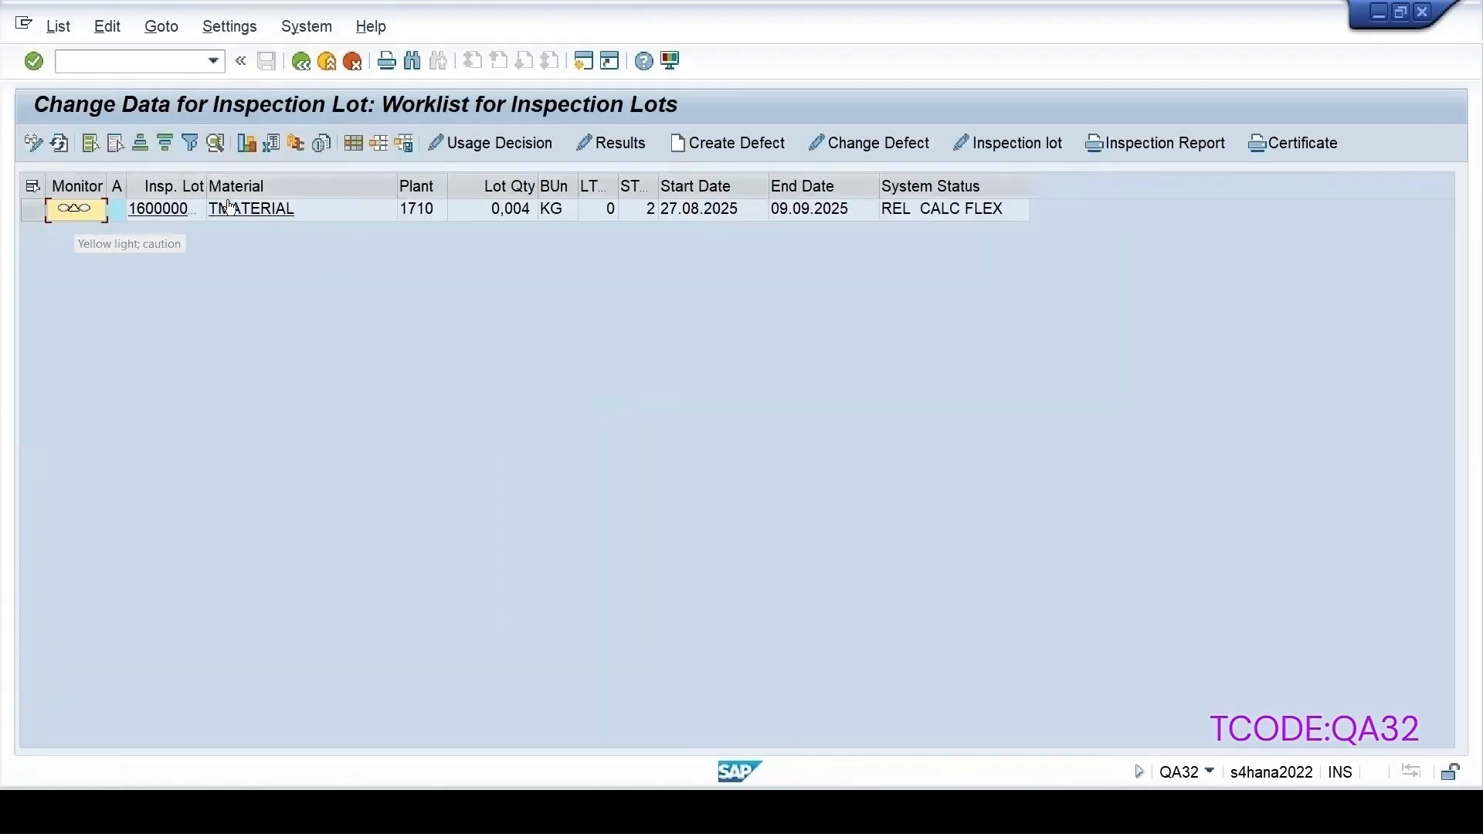
- Open the TMATERIAL inspection lot from the worklist and examine its inspection type, stability study data and inspection specifications
left_click_drag(206, 186, 246, 184)
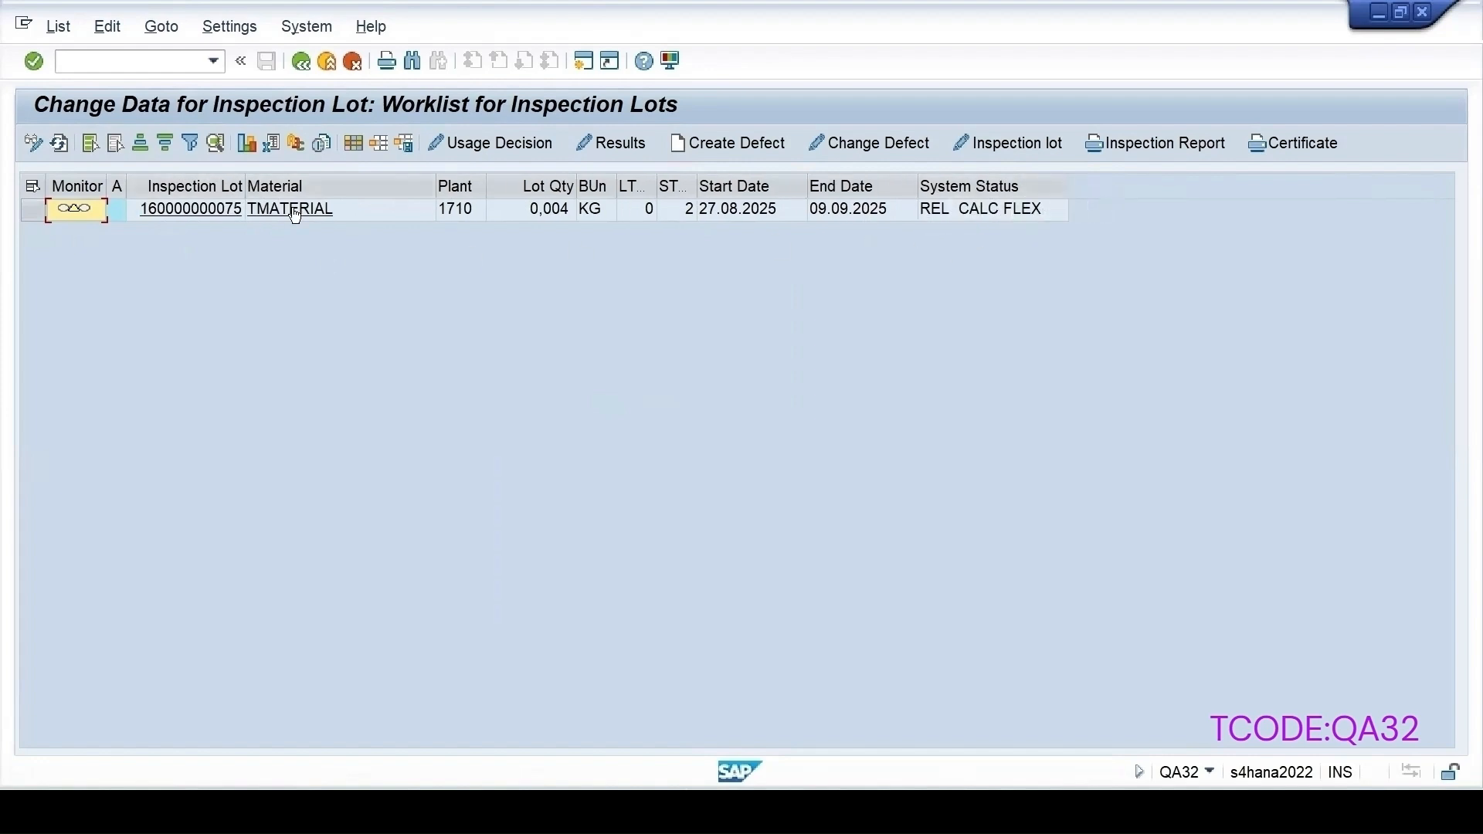
left_click(31, 210)
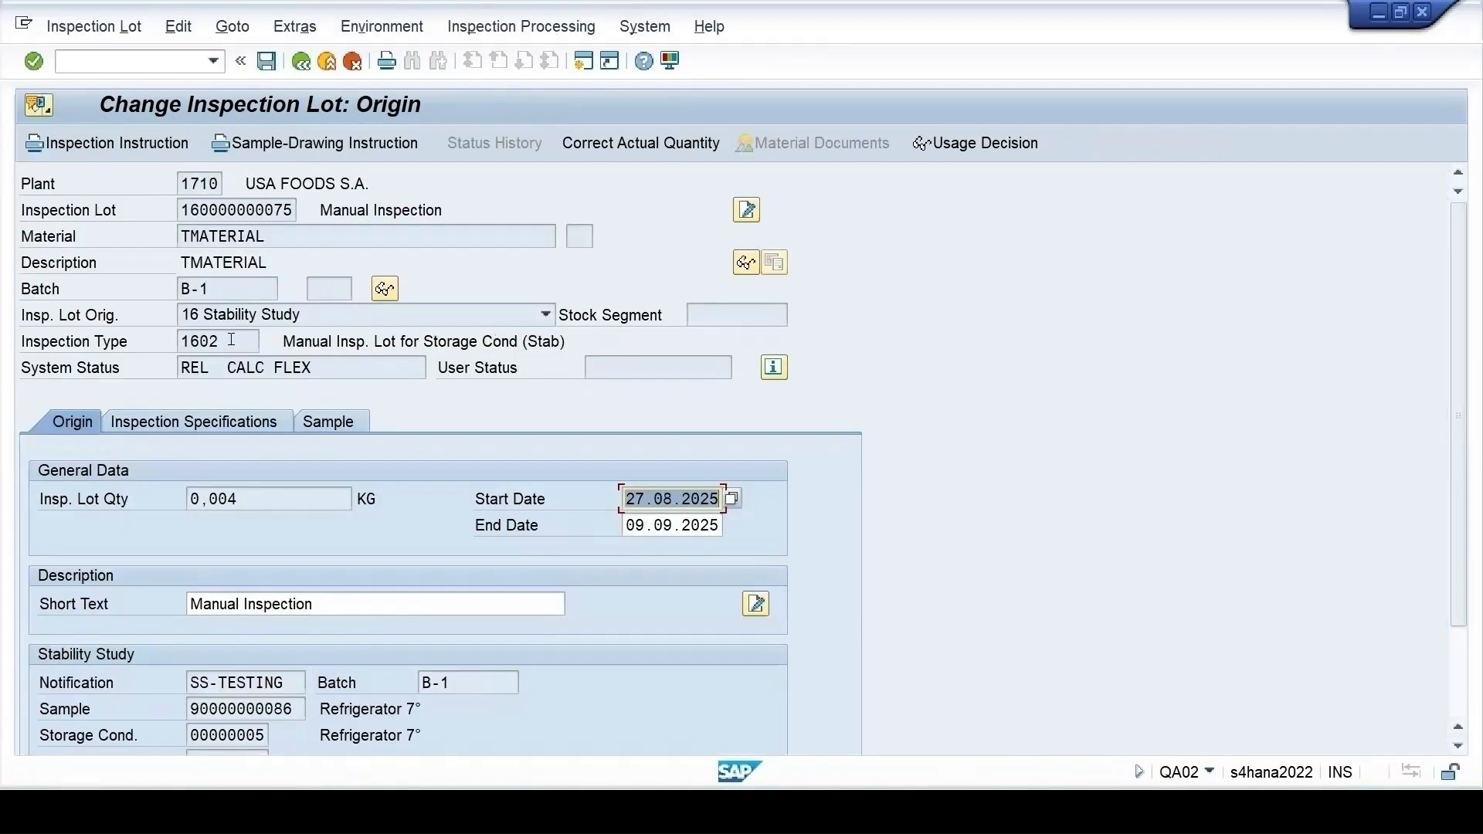
left_click_drag(234, 339, 145, 332)
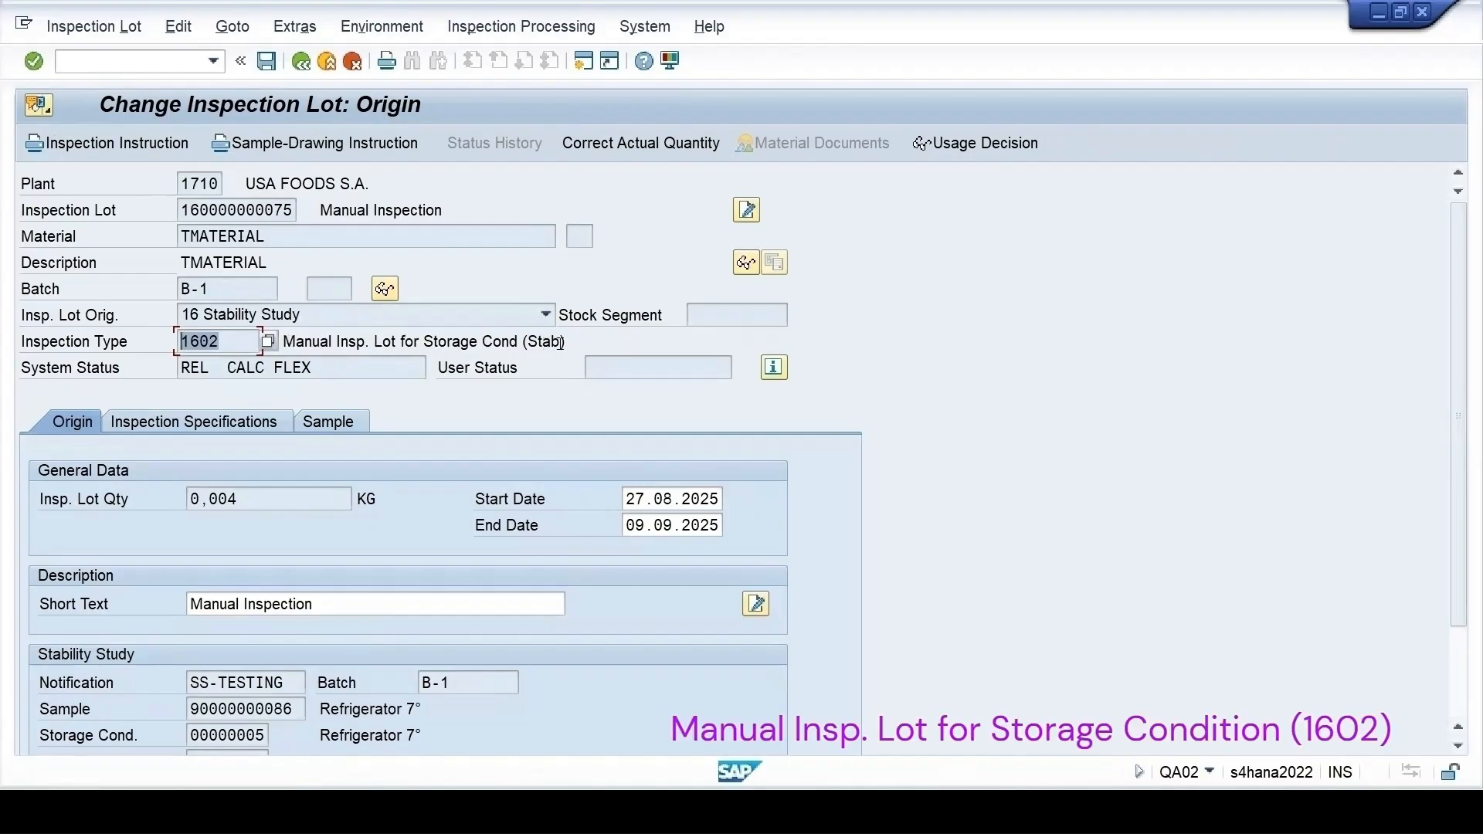
scroll(575, 370, "down", 2)
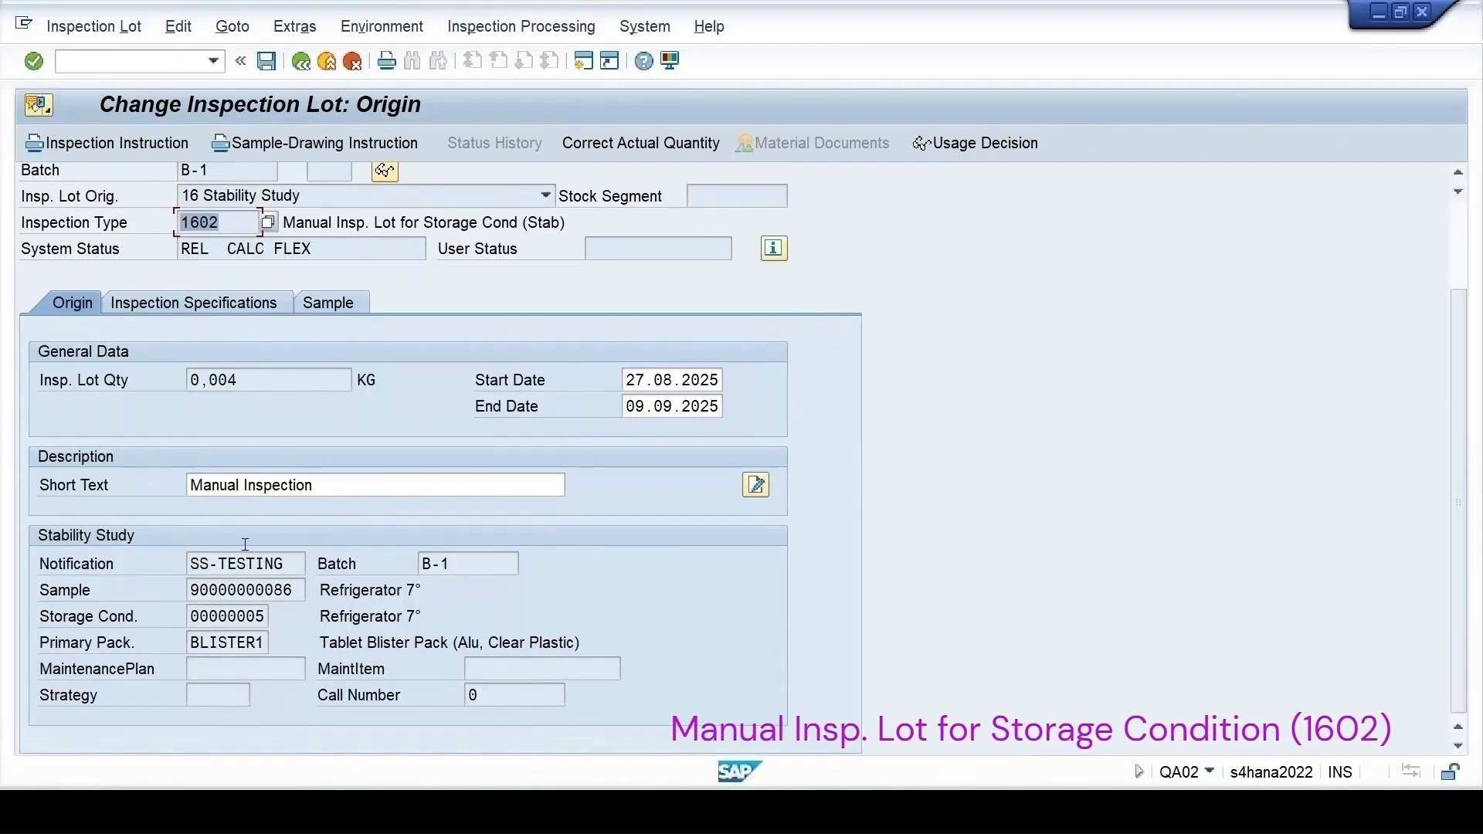
left_click(207, 307)
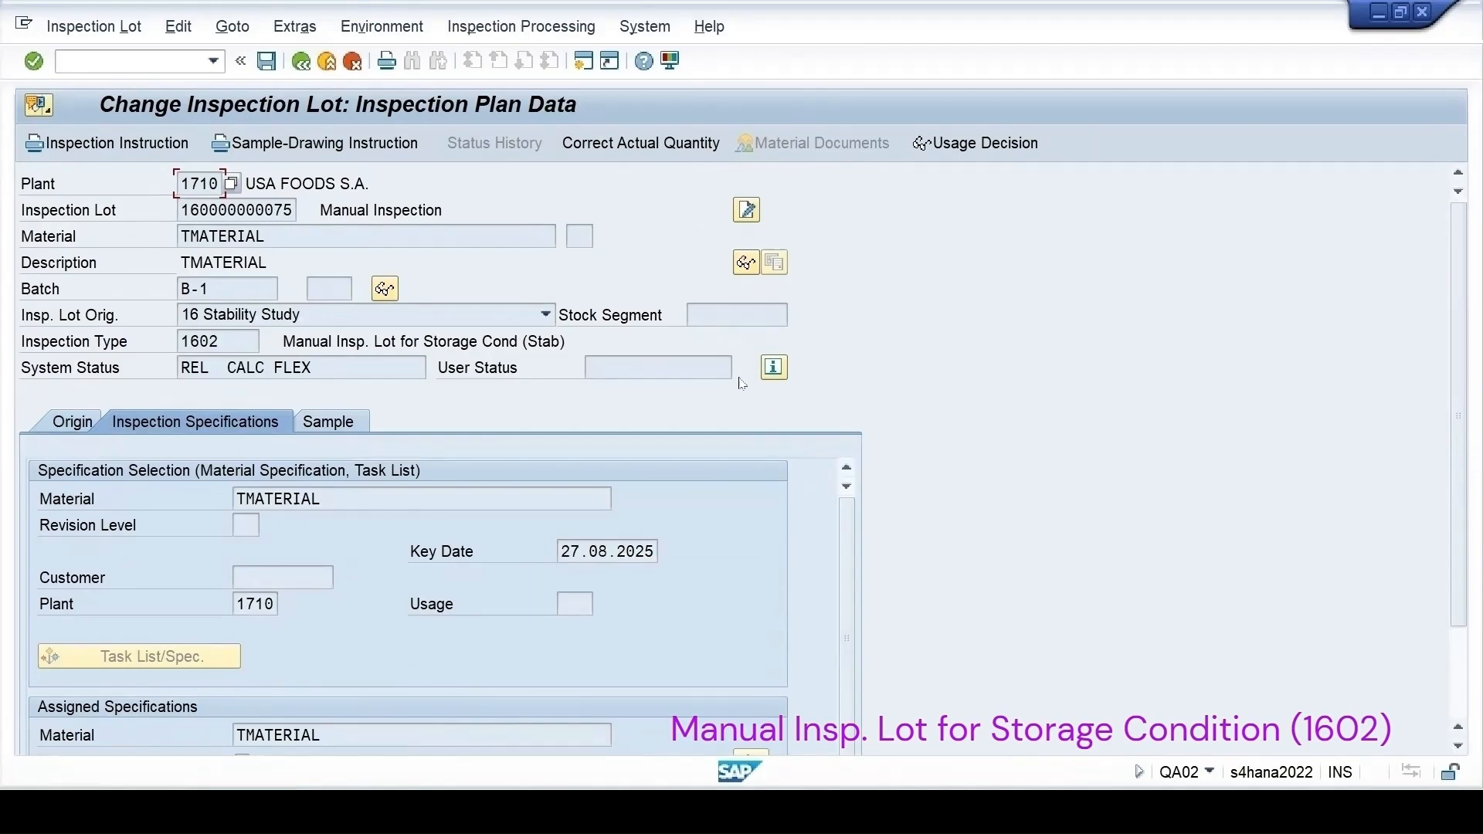
- Examine the active system statuses of the inspection lot, including FLEX, and return to the worklist
left_click(773, 368)
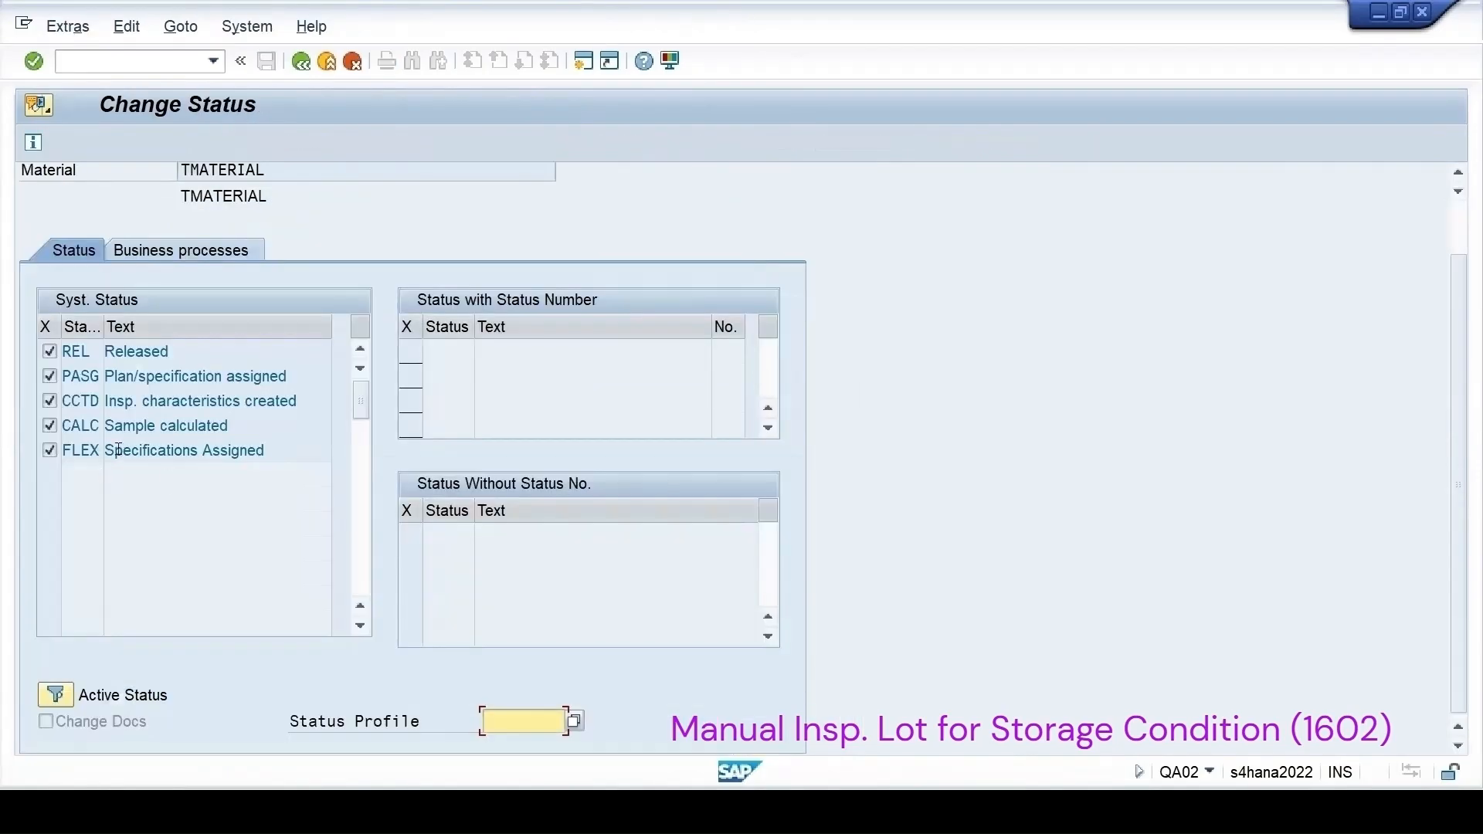
left_click(296, 452)
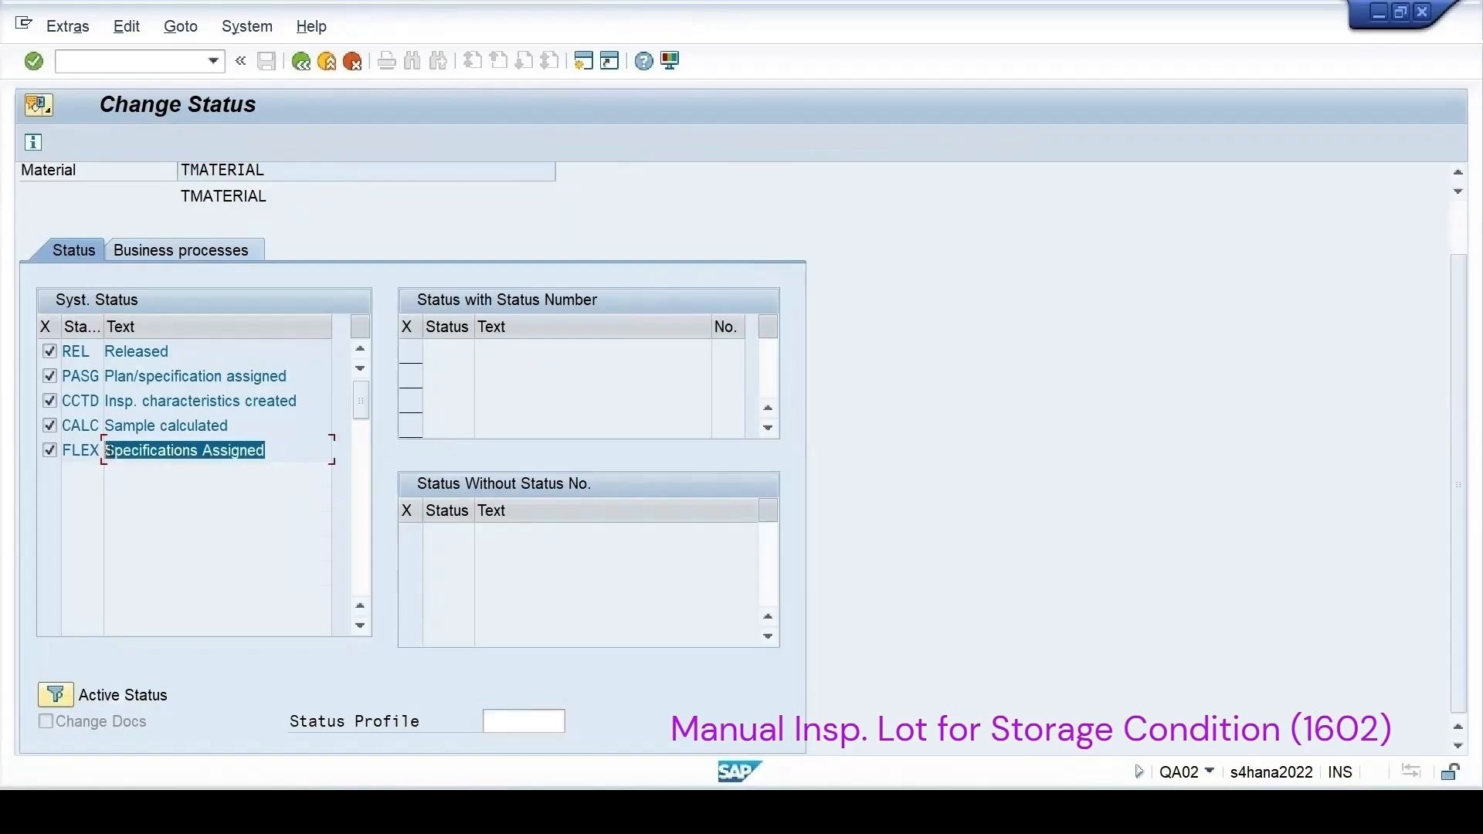
left_click(298, 61)
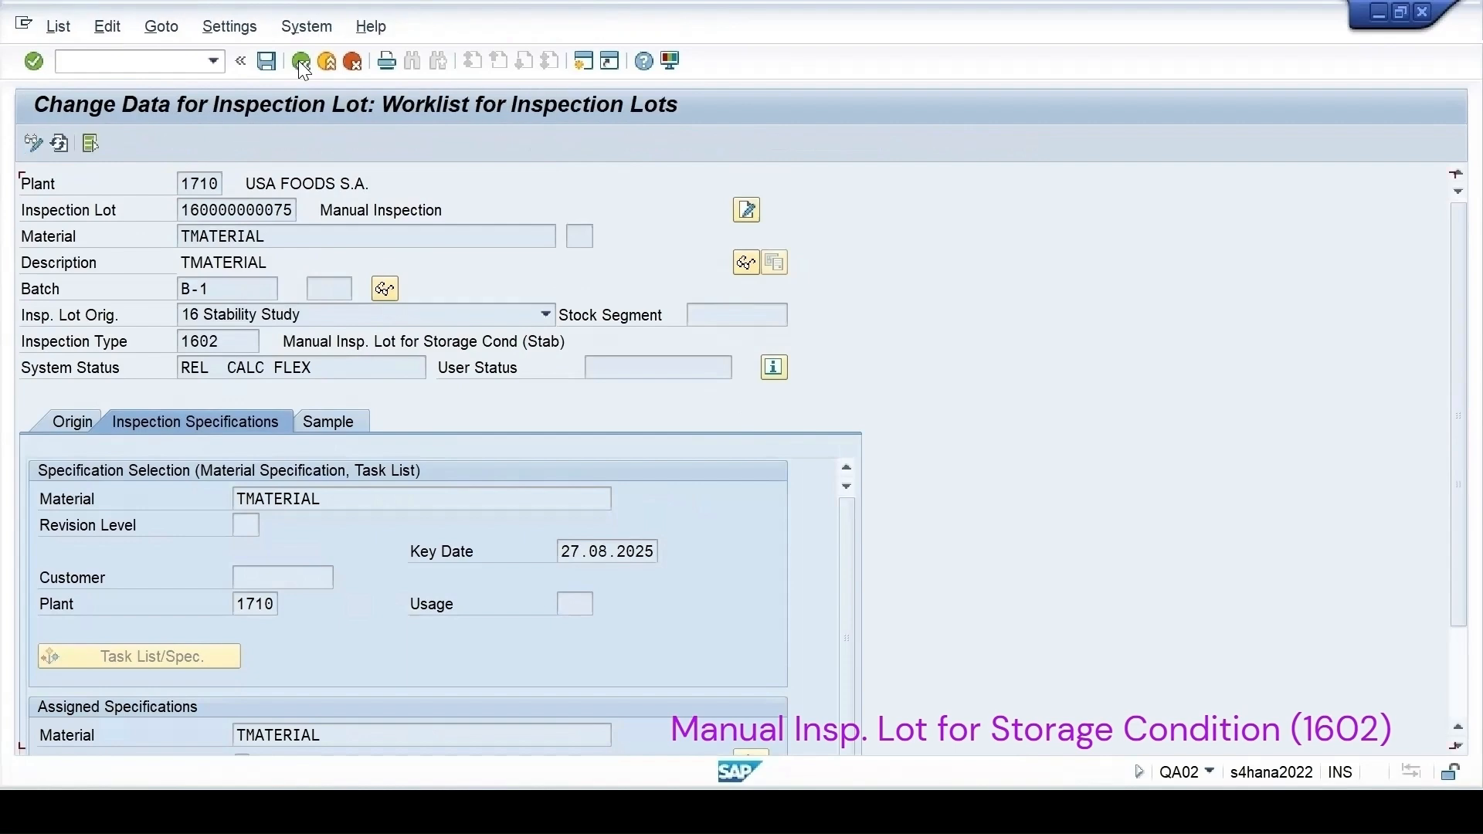
left_click(298, 60)
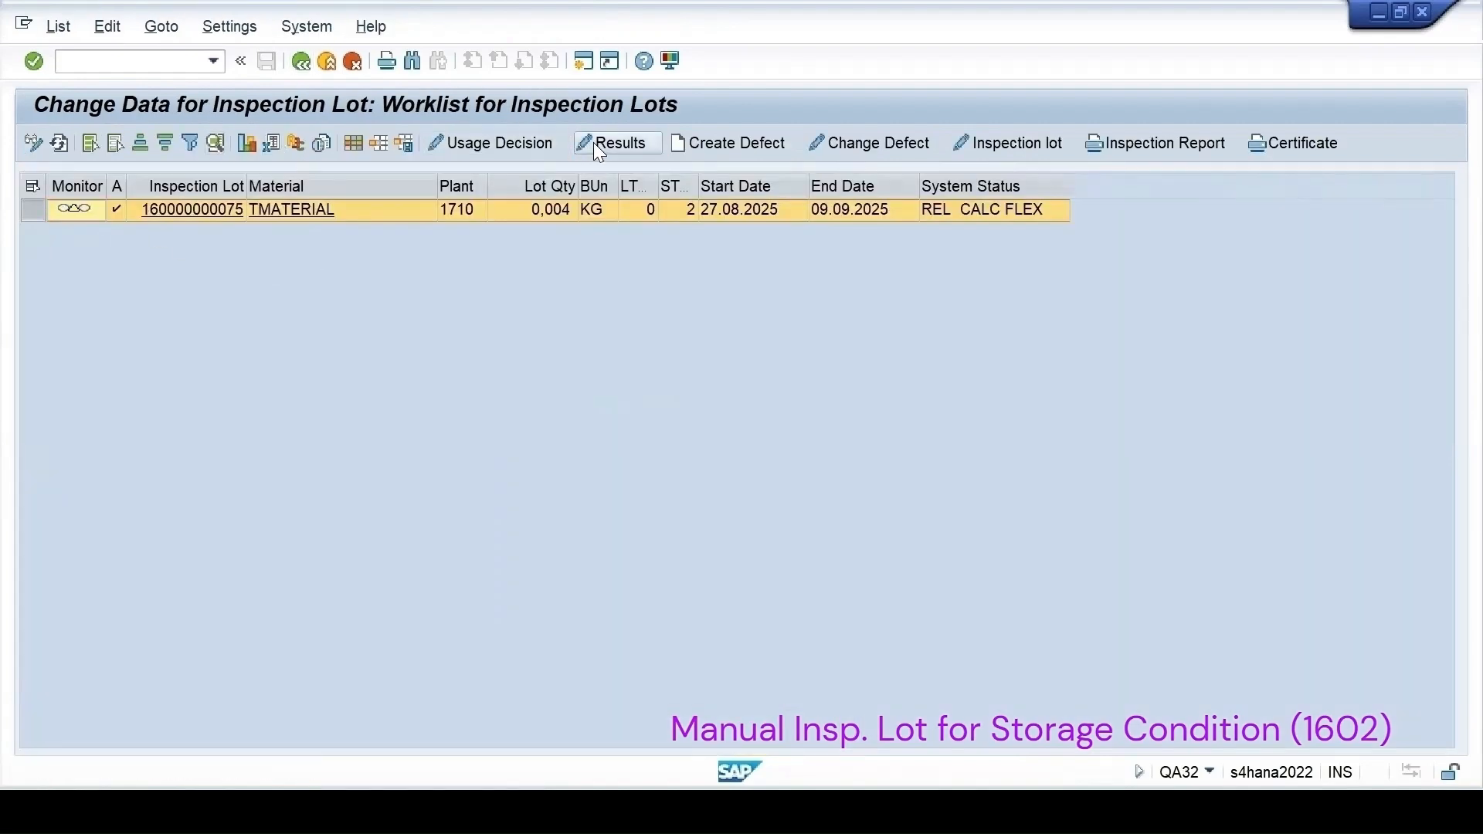
- Open results recording for the TMATERIAL inspection lot and enter the result OK for characteristic T-Single-QualMIC
left_click(593, 142)
left_click(687, 396)
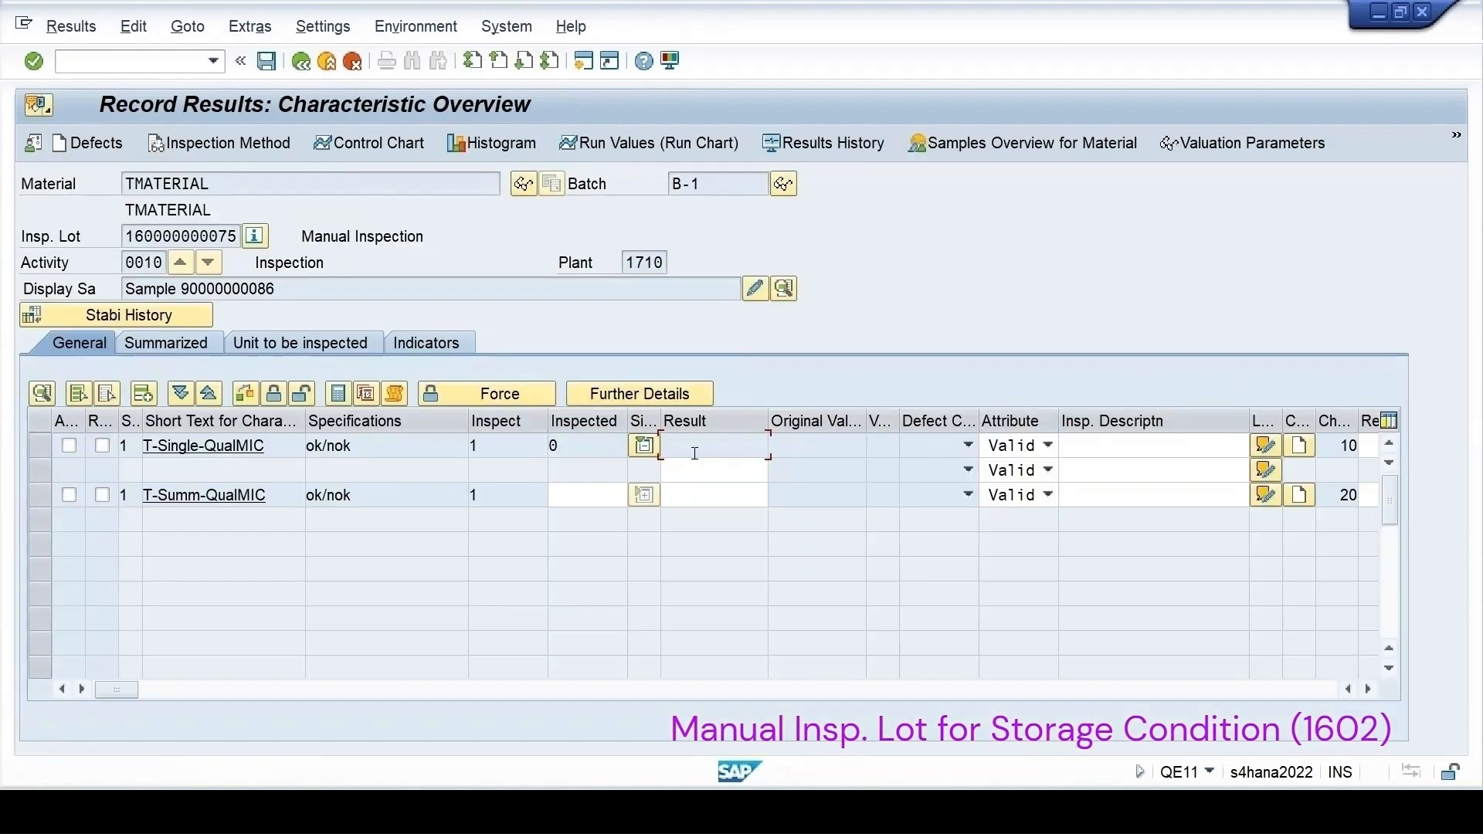
key("F4")
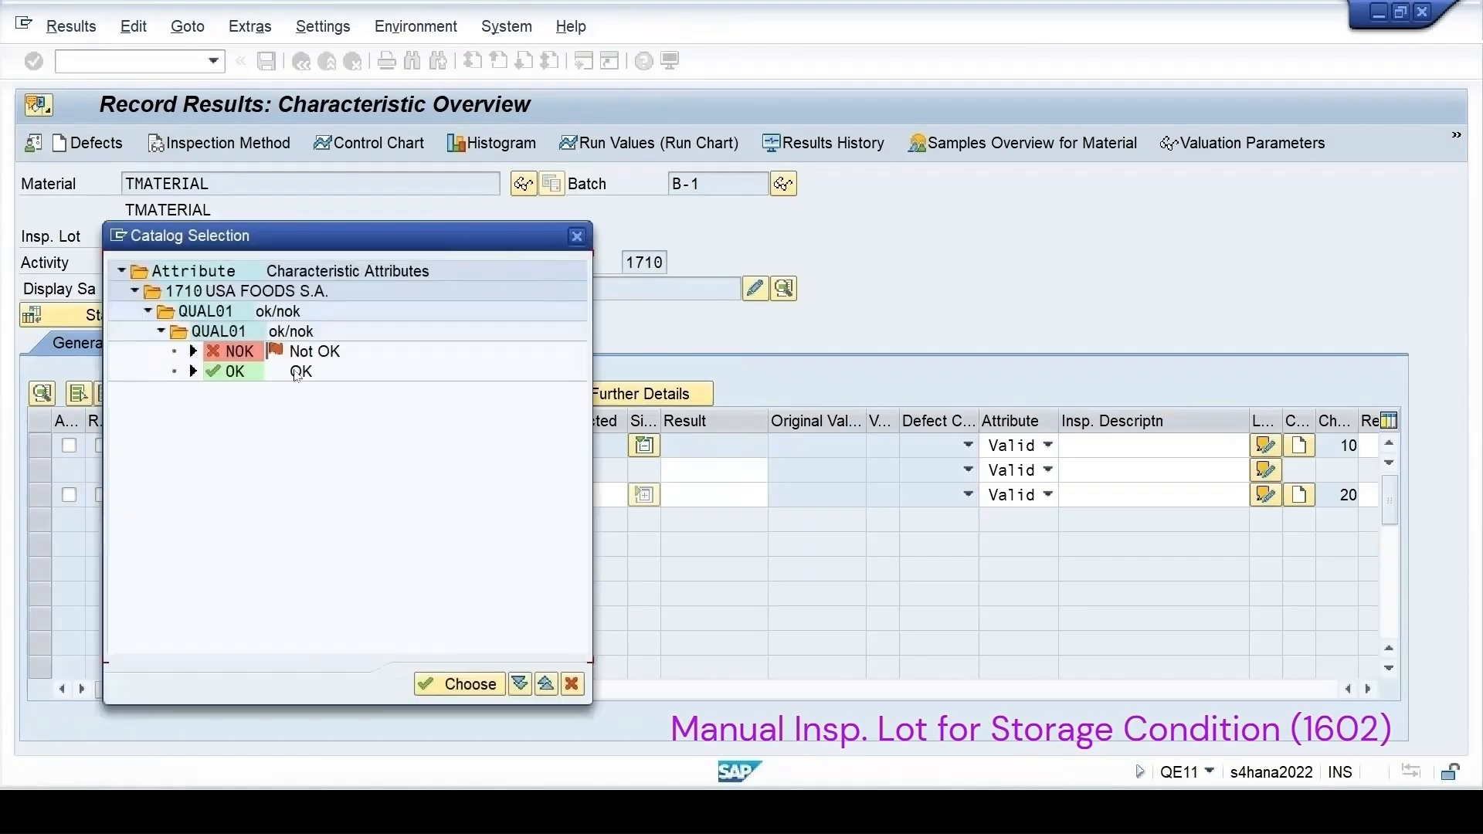
double_click(297, 375)
key("Return")
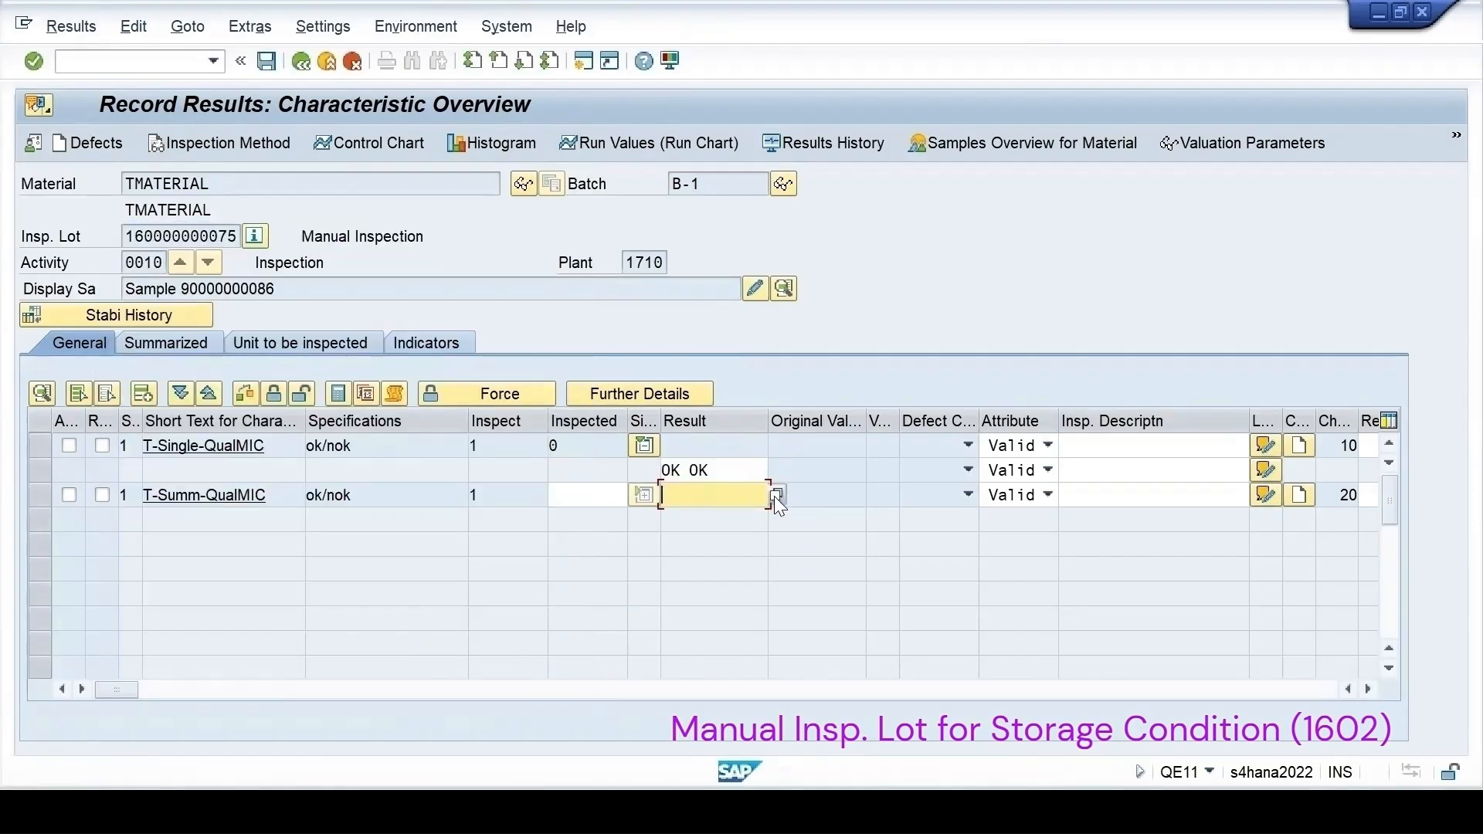
- Enter the result OK for characteristic T-Summ-QualMIC and accept the manual valuation of the characteristics
left_click(776, 495)
double_click(299, 372)
key("Return")
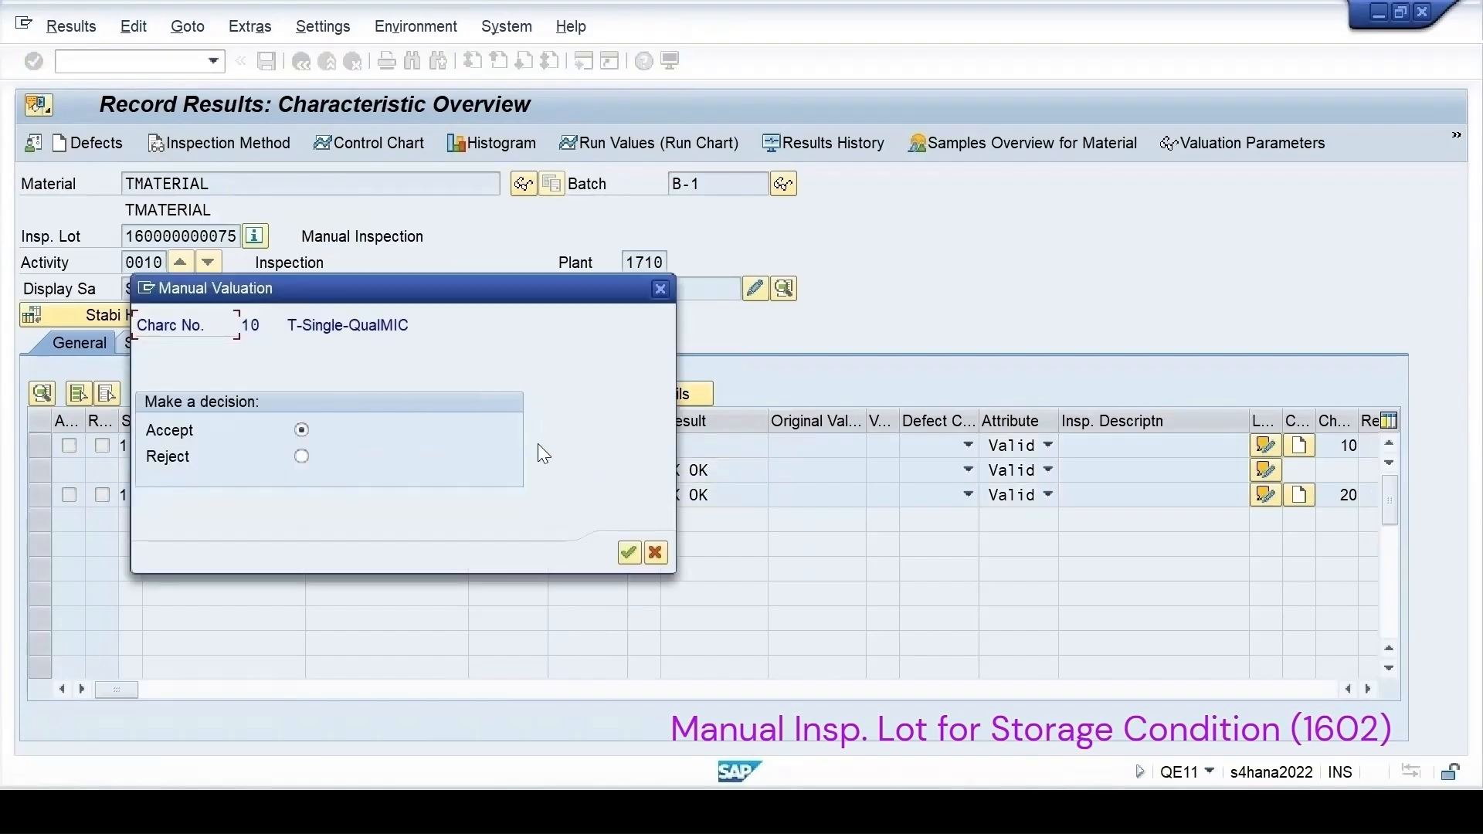
key("Return")
key("Return")
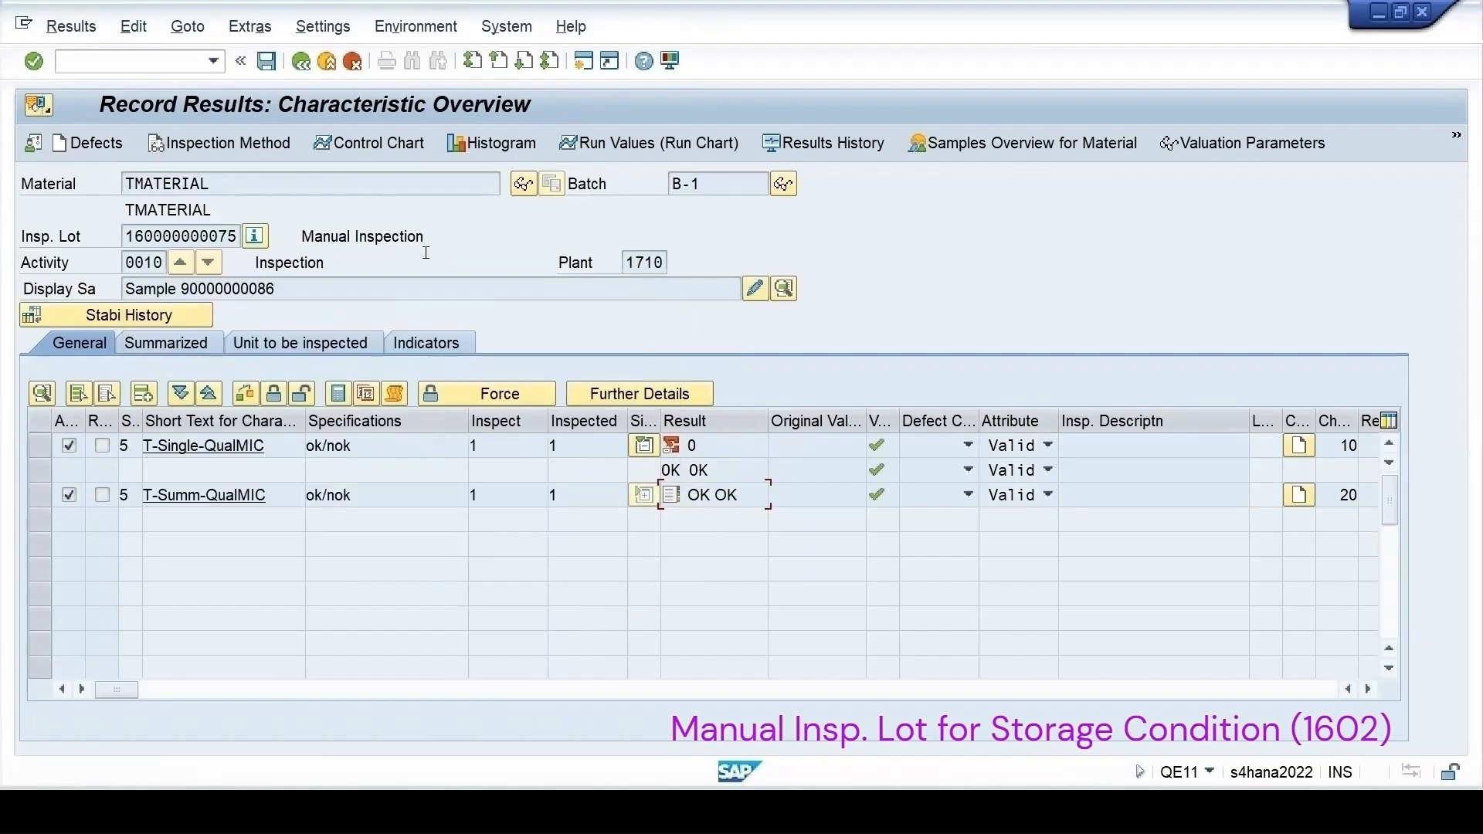
- Save the recorded results with the Accepted valuation for the inspection point and open the usage decision for the TMATERIAL lot
left_click(267, 61)
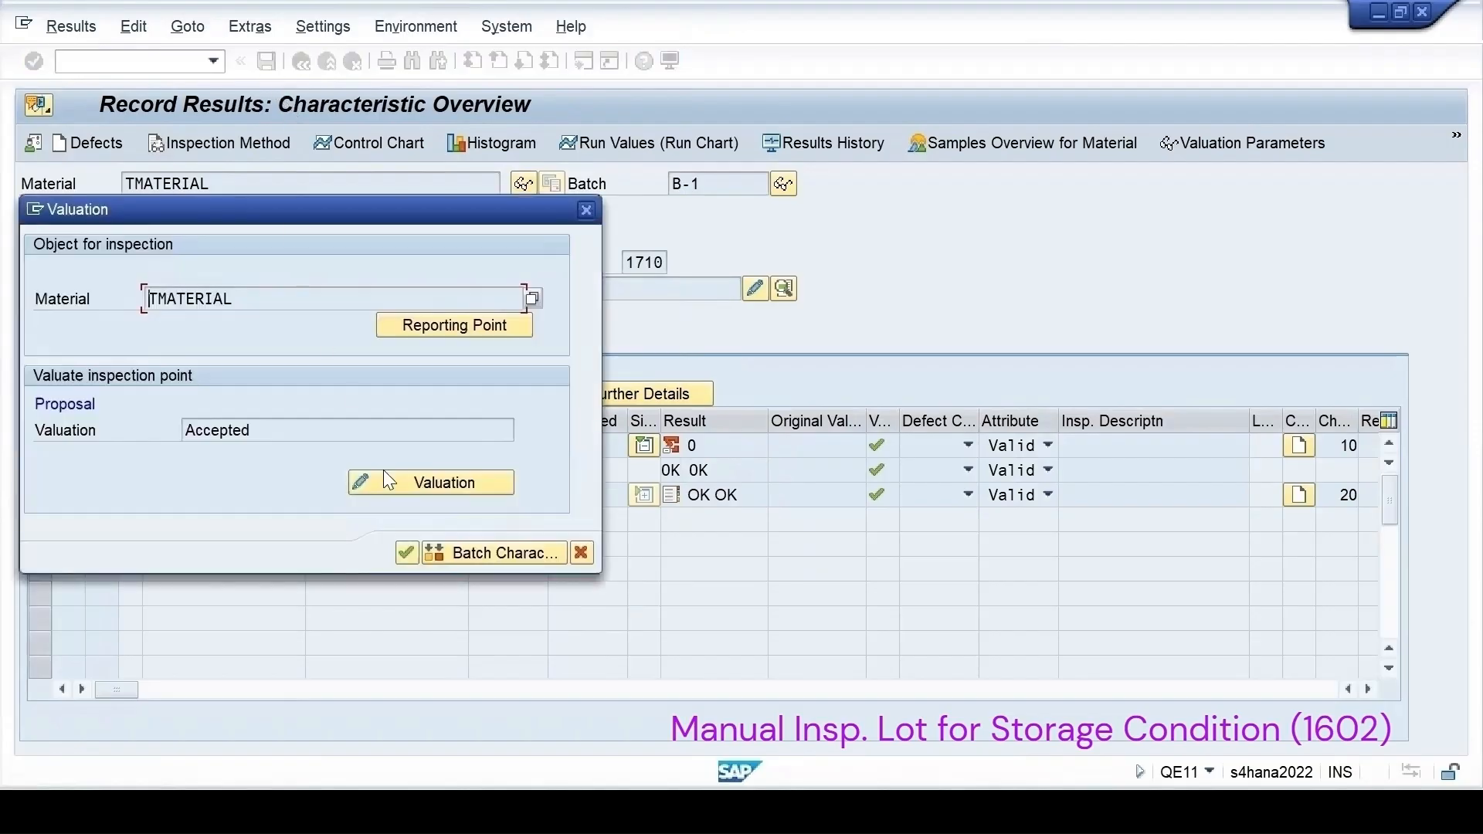
left_click(407, 552)
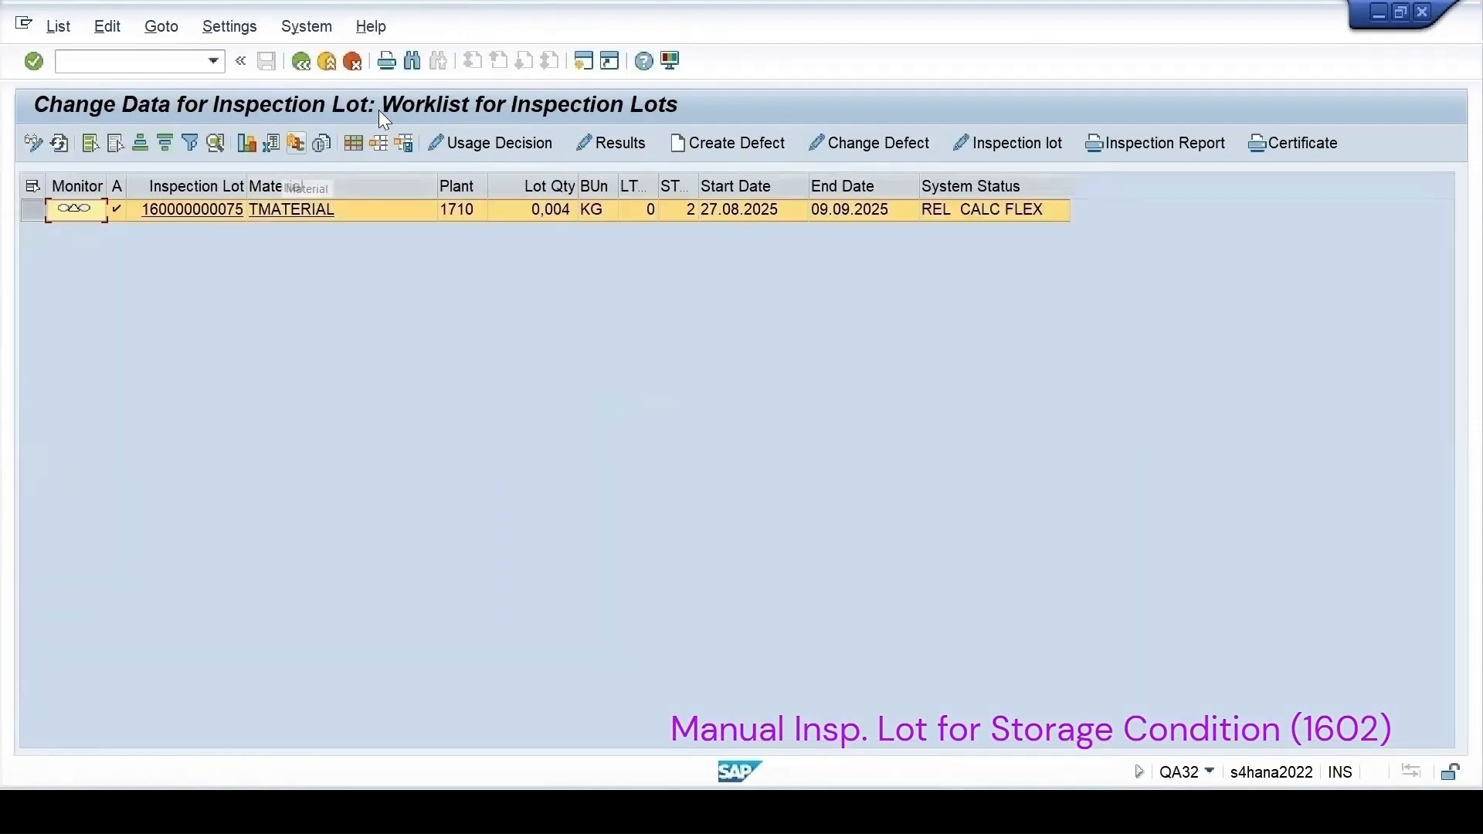
left_click(472, 143)
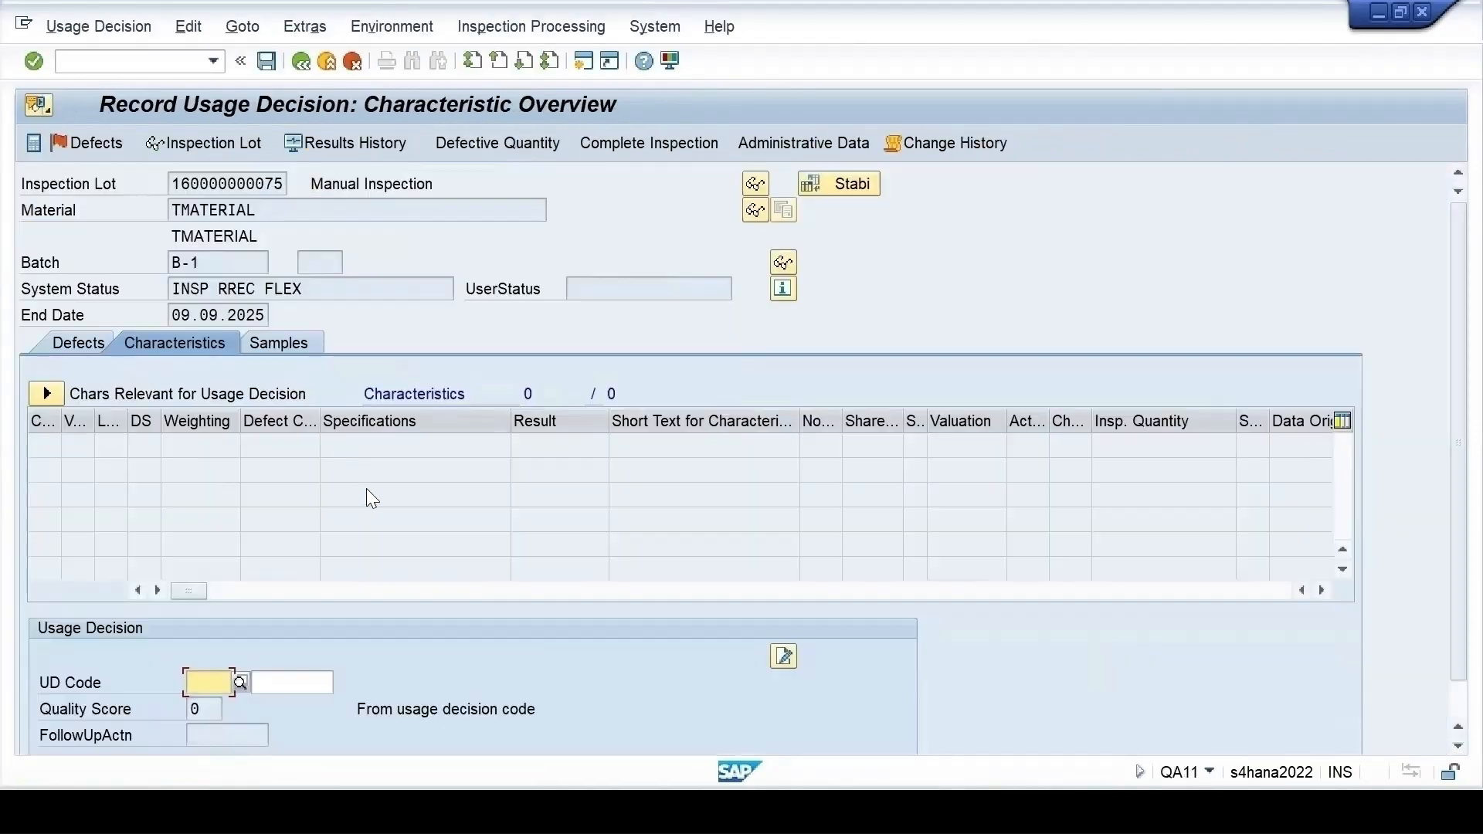
- Enter usage decision code 0070, Complete Manual FT: No Follow-Up Actions, from the 1602 stability study decisions
key("F4")
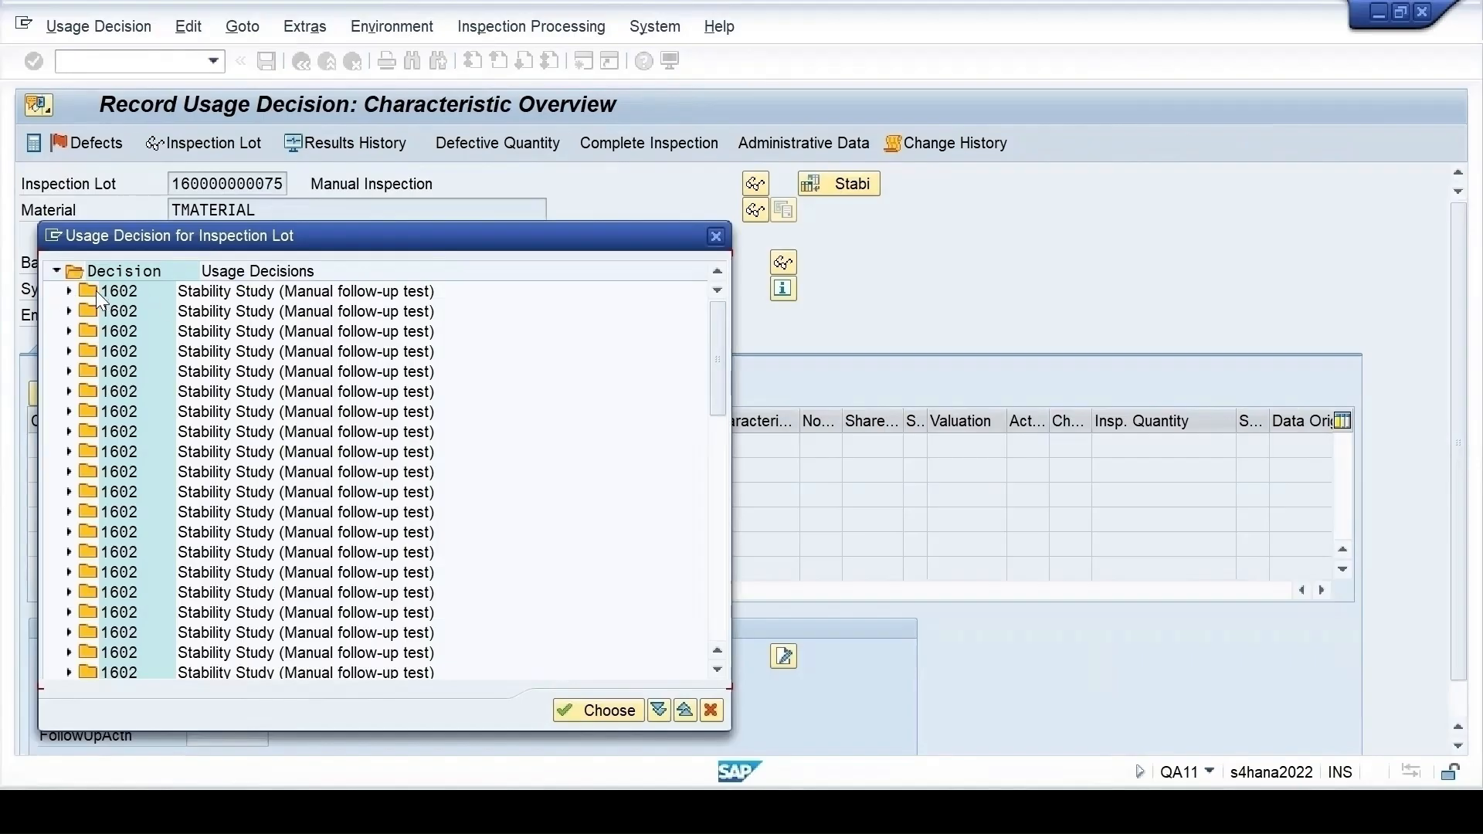
left_click(70, 291)
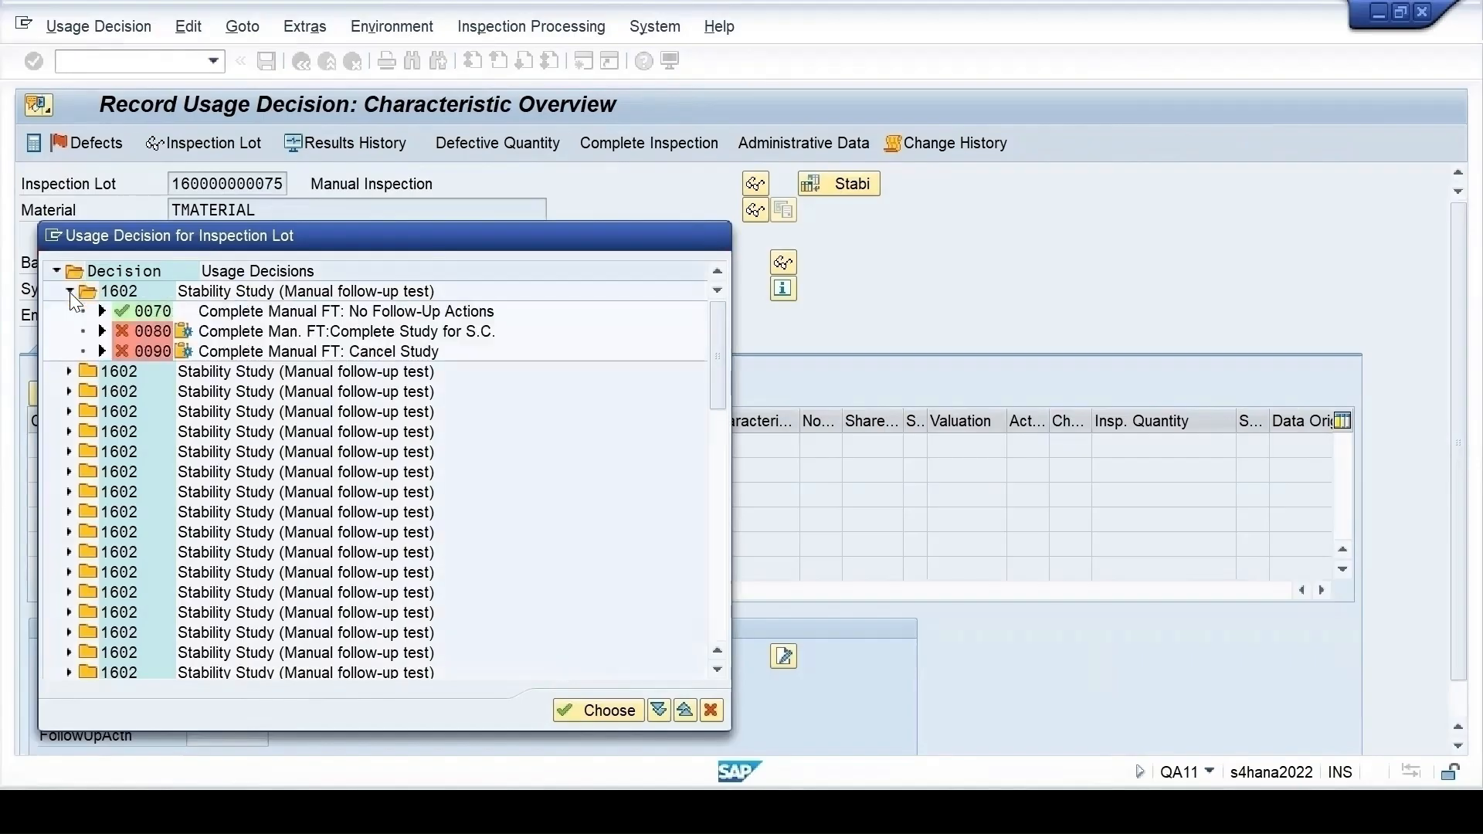
double_click(148, 310)
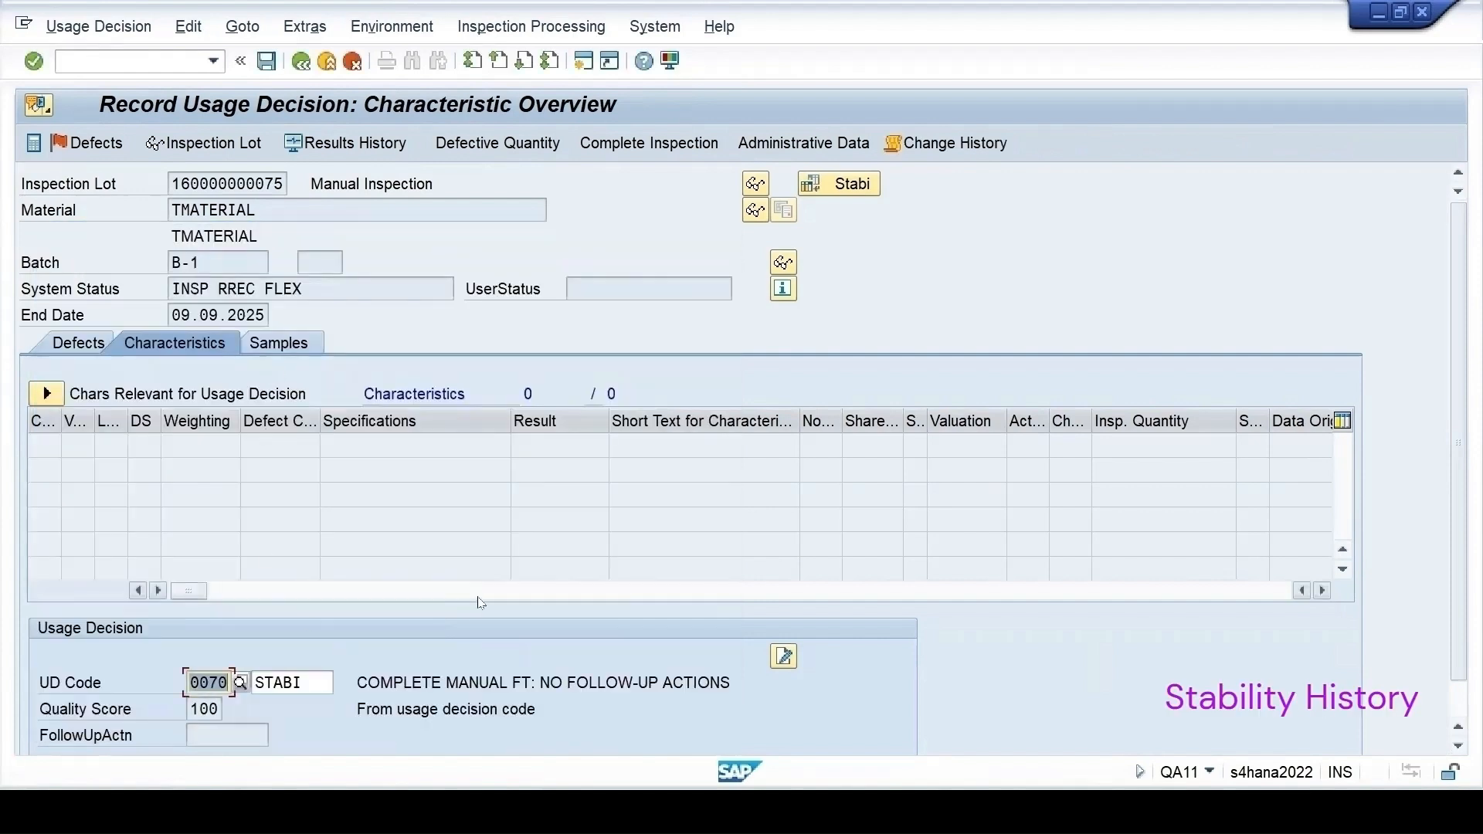
key("Return")
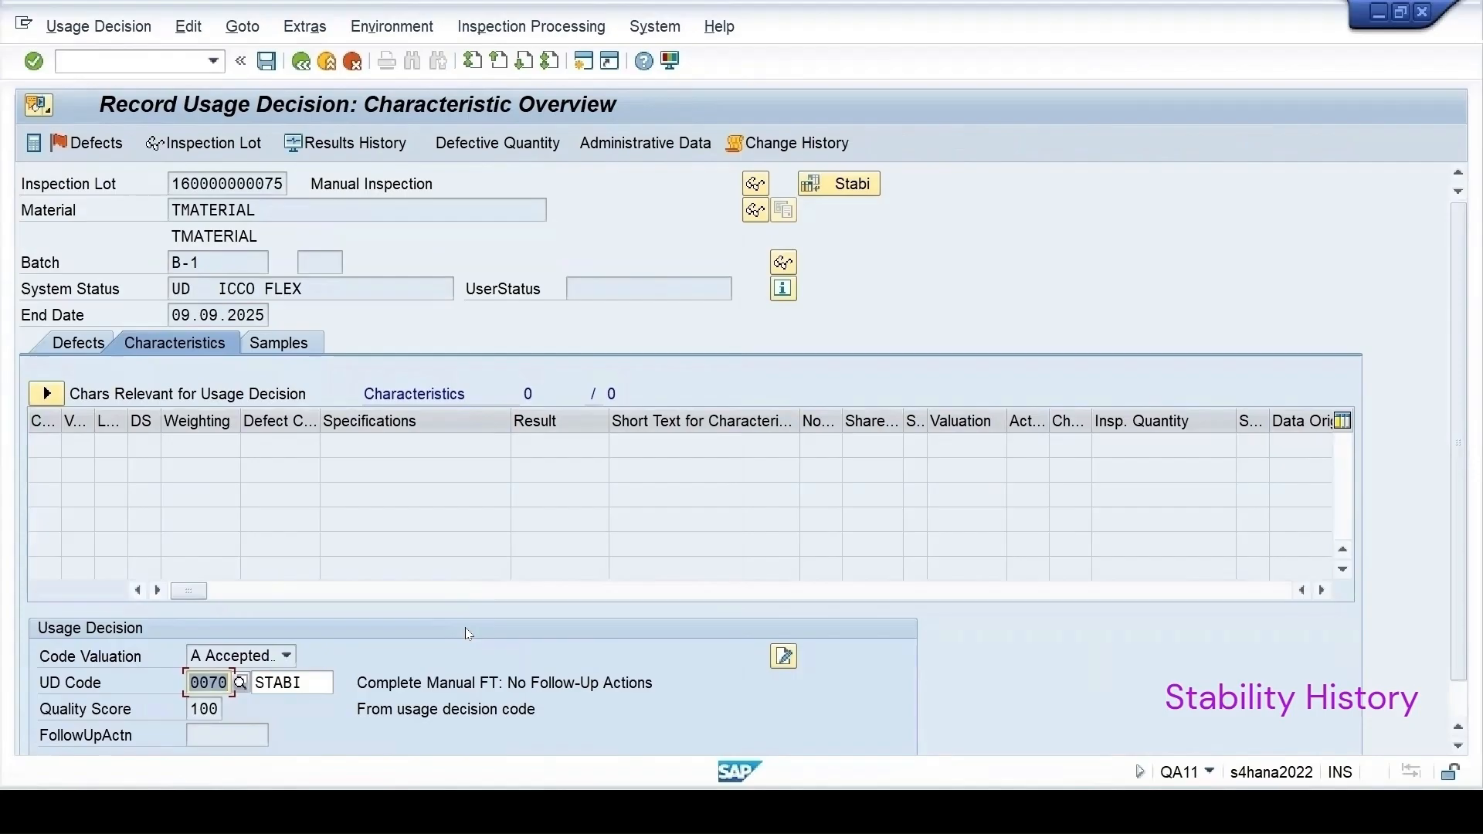
- Examine the stability history for the initial test and the Refrigerator 7° storage condition, and close it
left_click(845, 186)
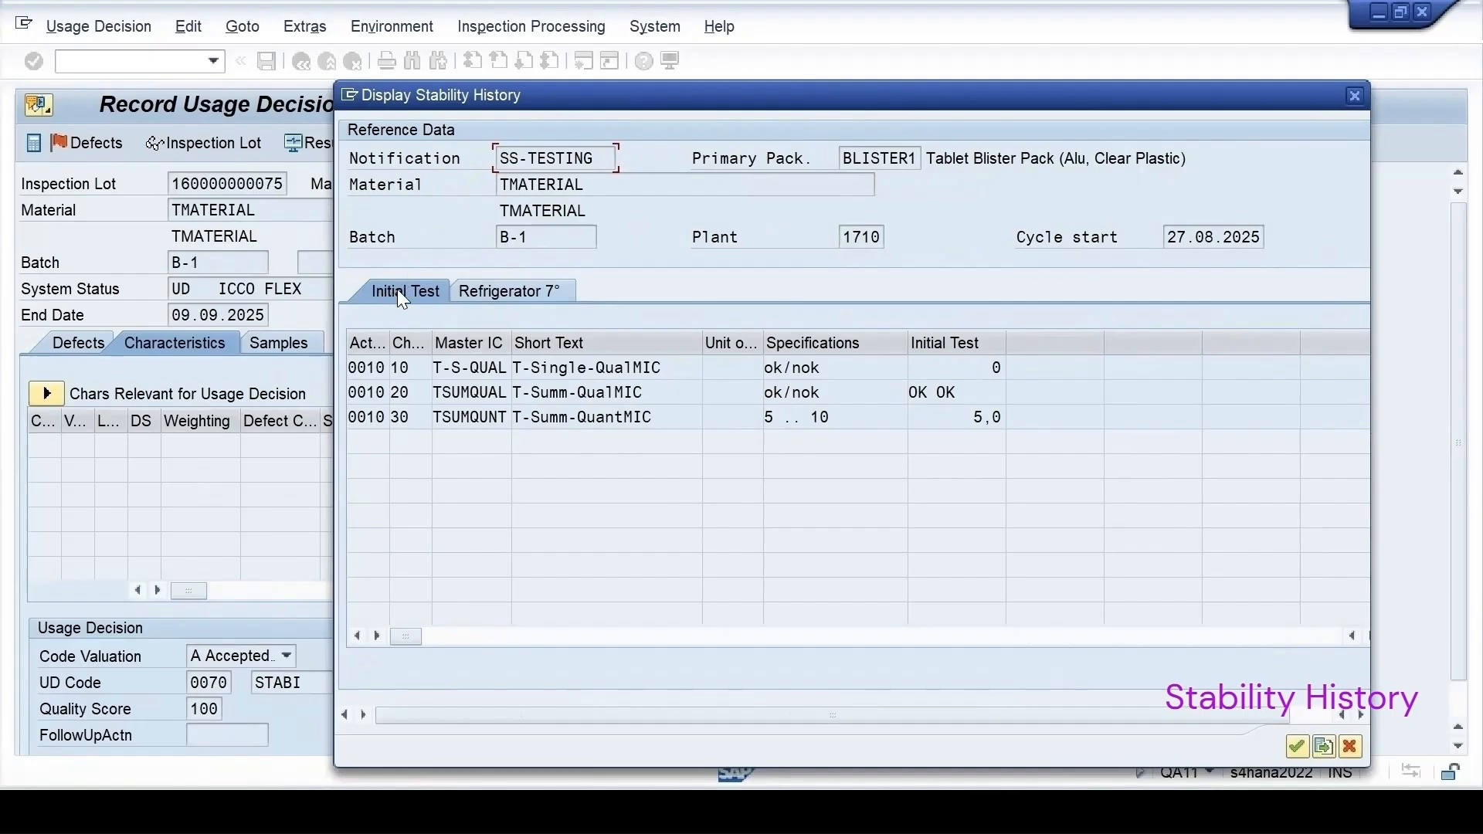
left_click(502, 294)
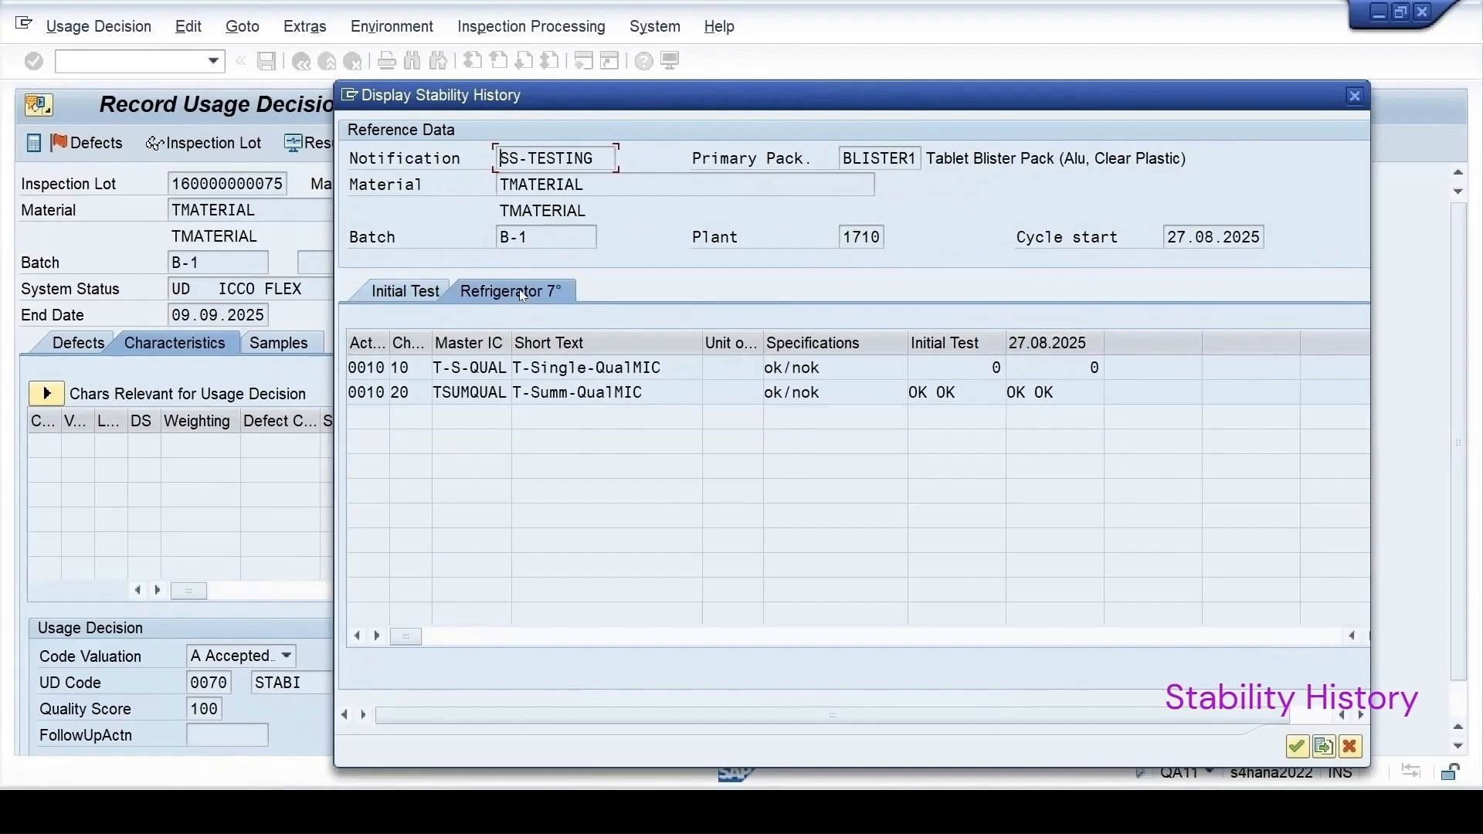
left_click(404, 296)
left_click(1295, 746)
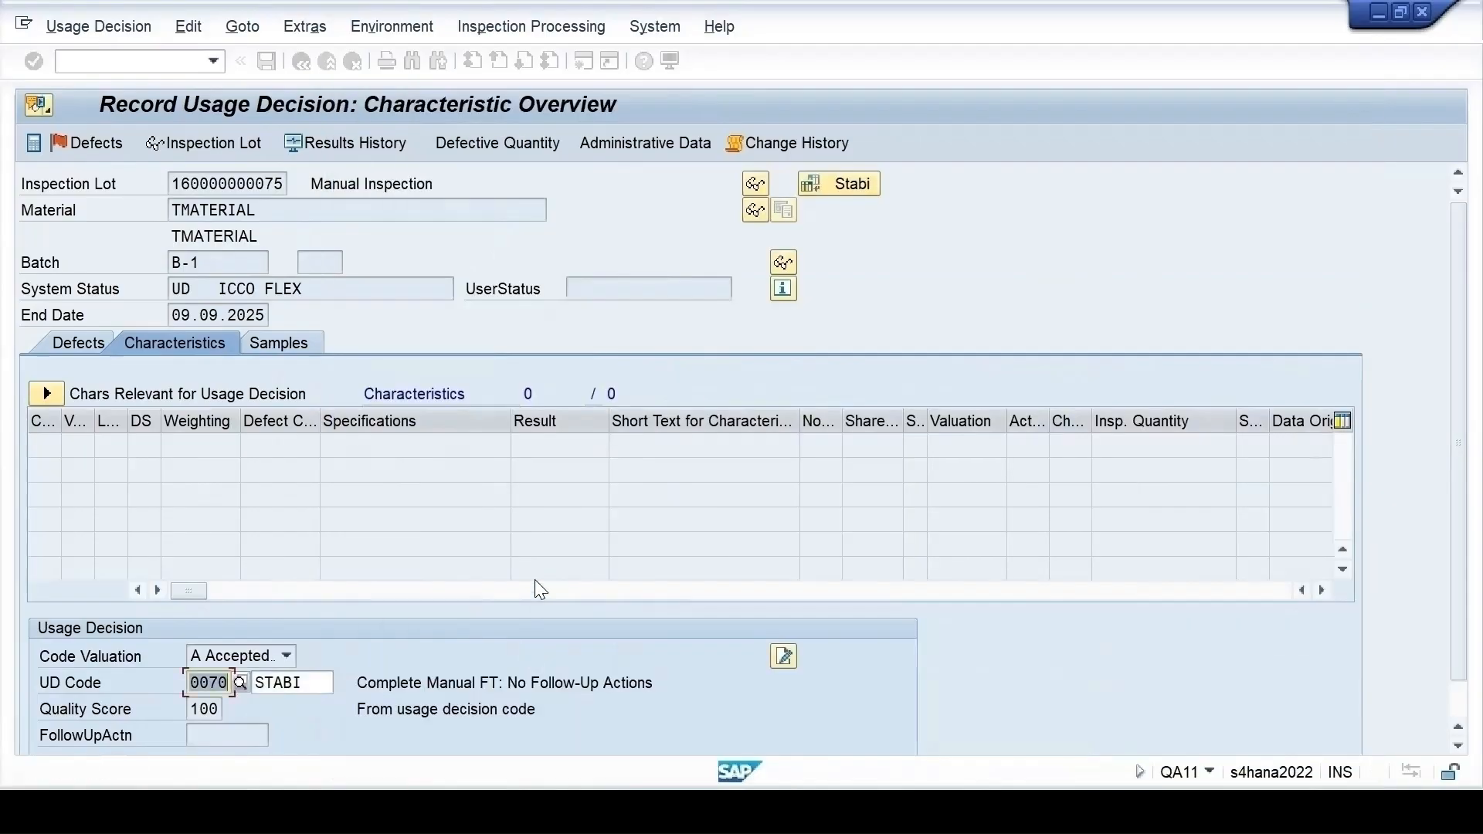
- Save the usage decision and refresh the inspection lot worklist
left_click(266, 62)
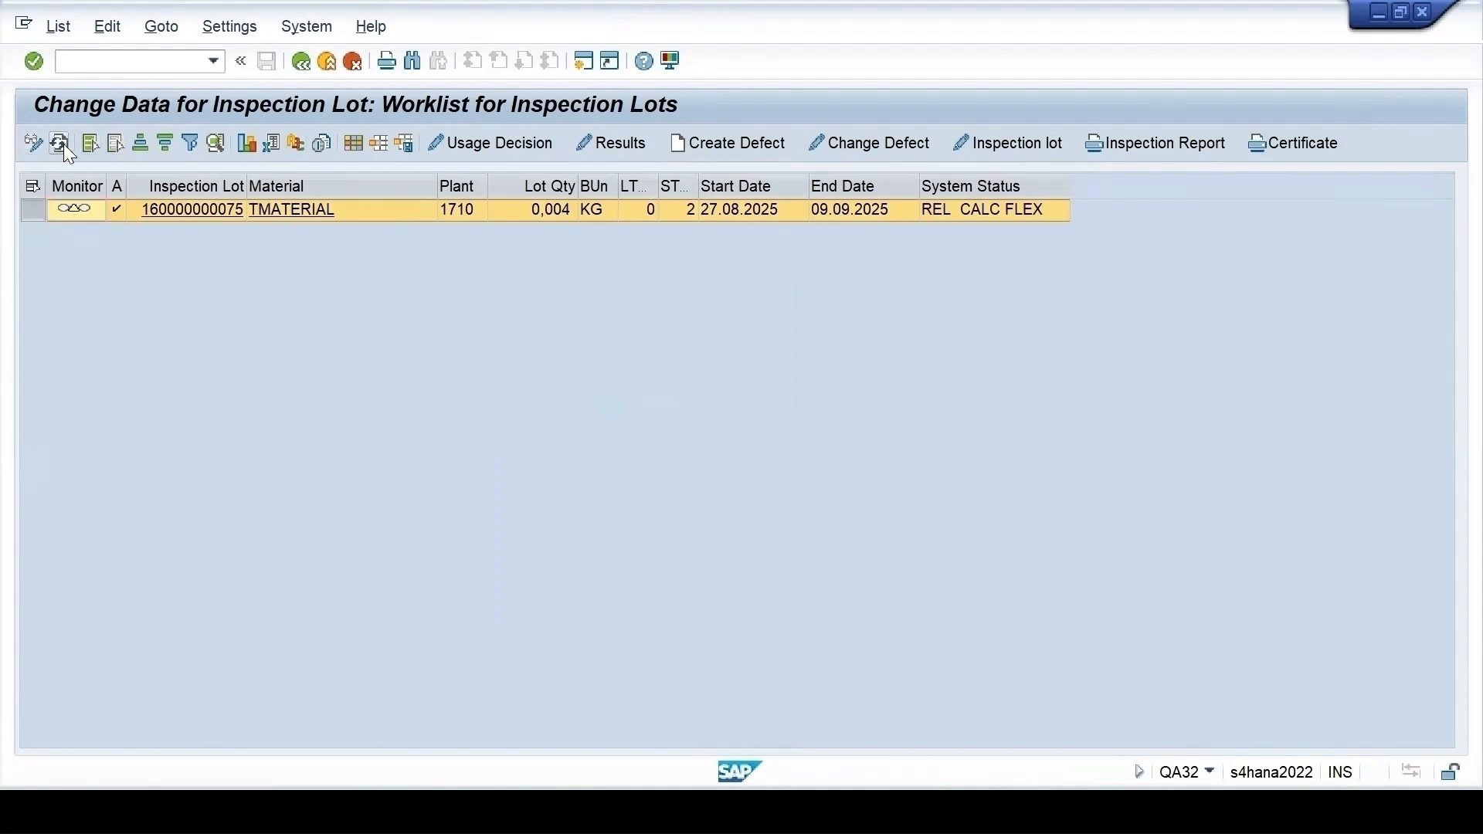
left_click(59, 143)
- Switch to the notification session, open stability study SS-TESTING and display its document flow
left_click(955, 811)
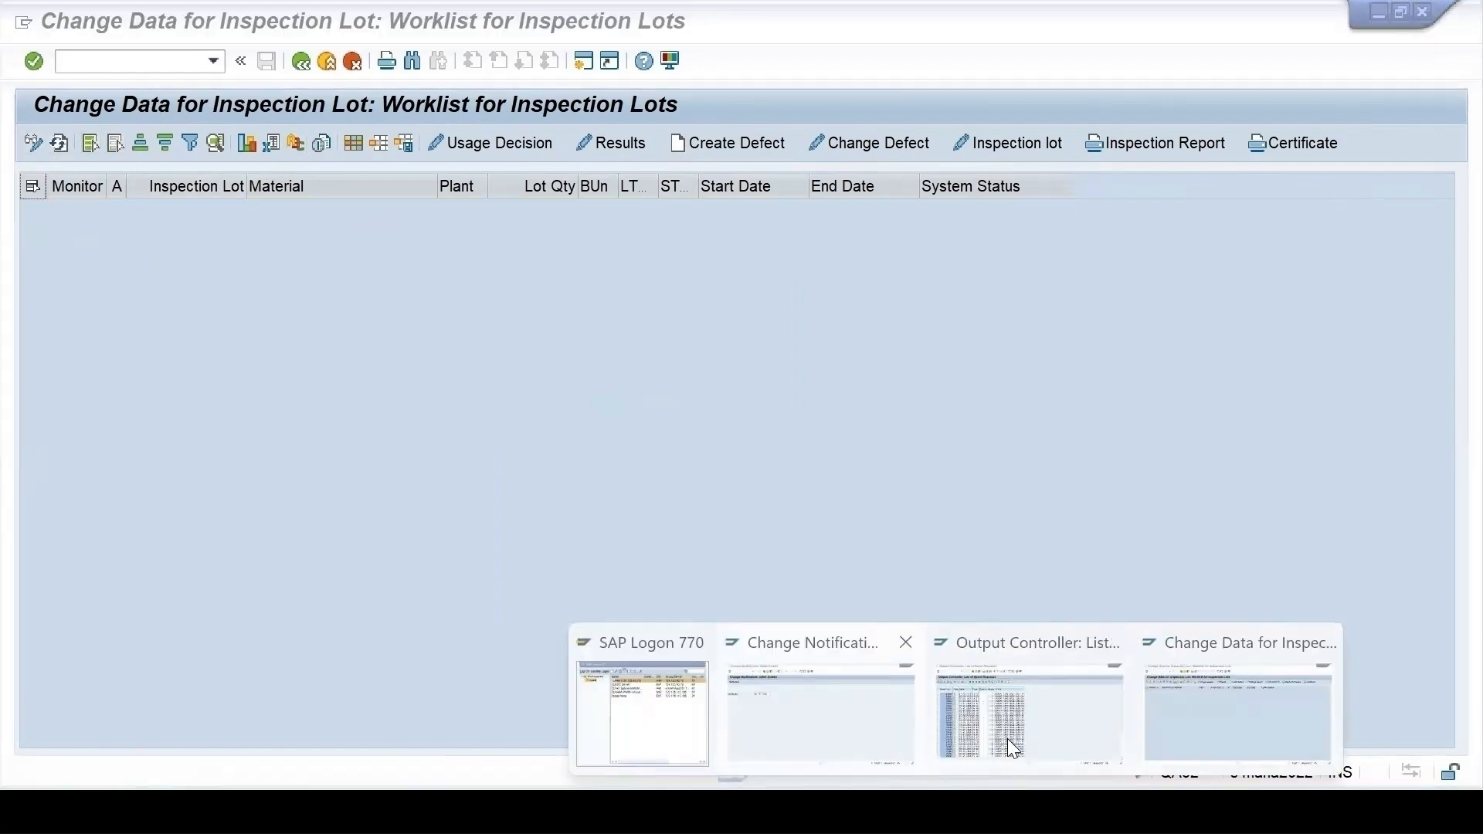
left_click(1008, 739)
key("Return")
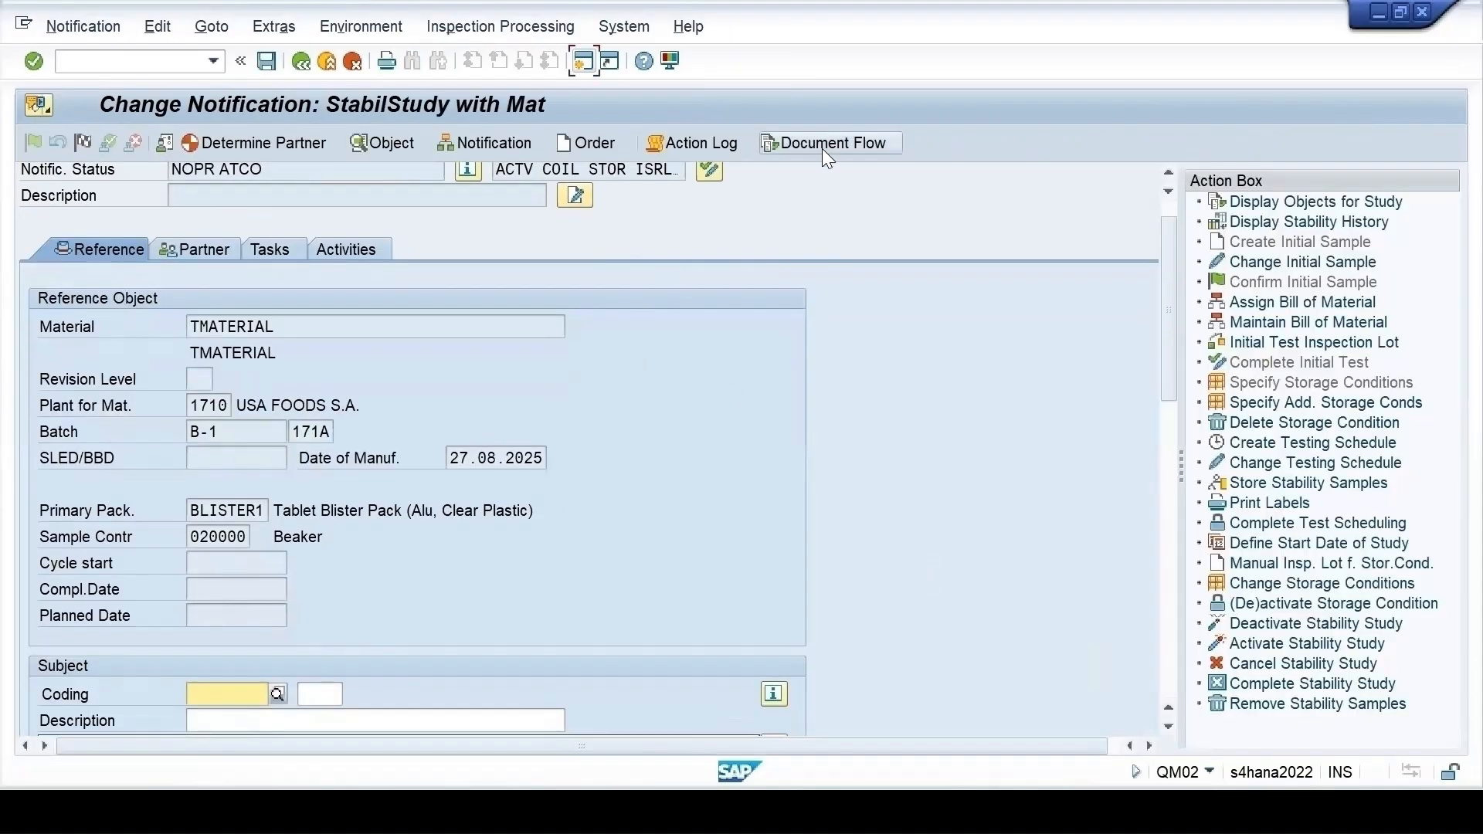
left_click(824, 151)
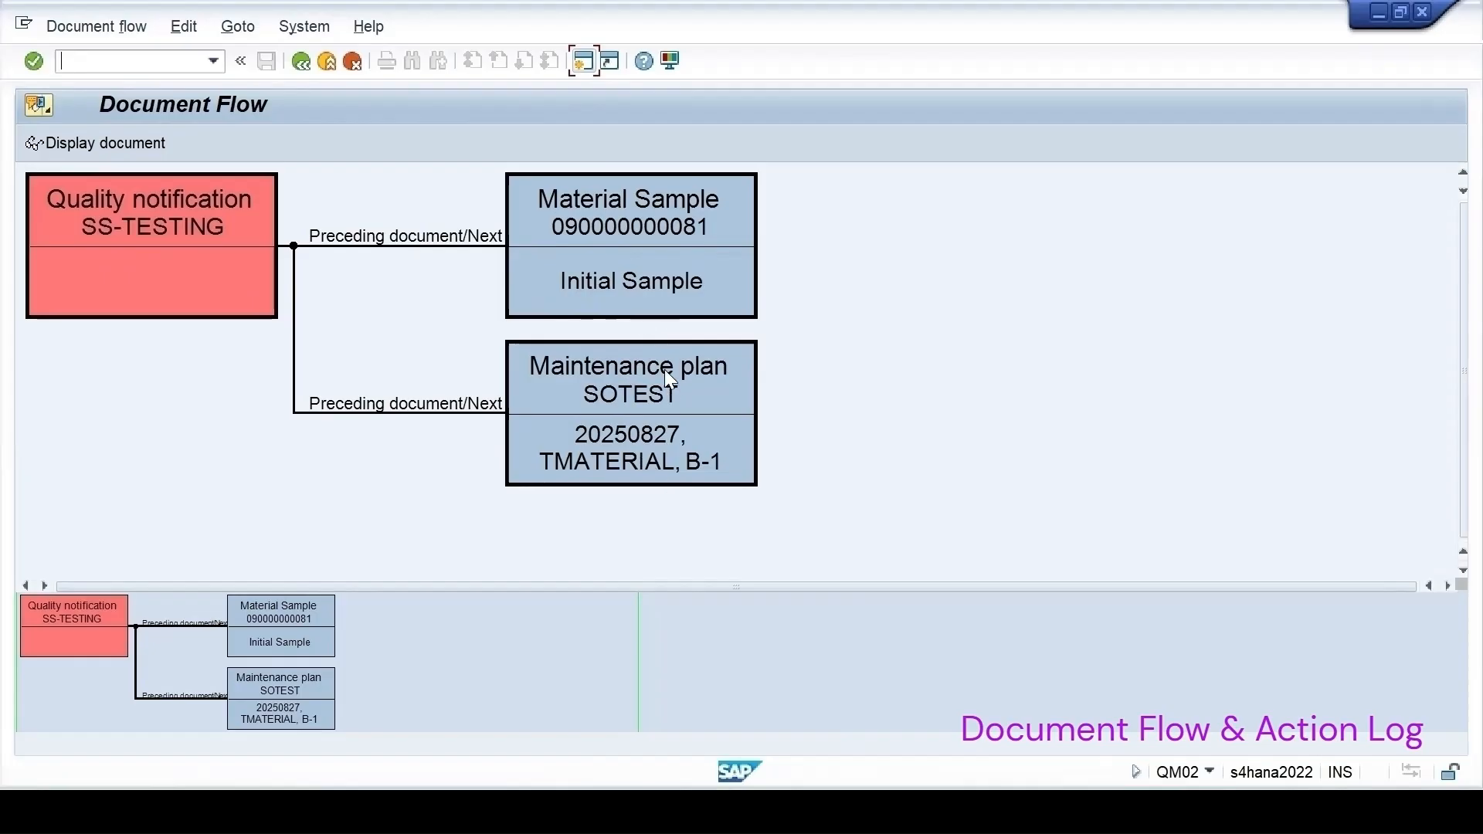
- Open maintenance plan SOTEST from the document flow, examine its cycles and scheduling parameters, and return to the notification
double_click(604, 395)
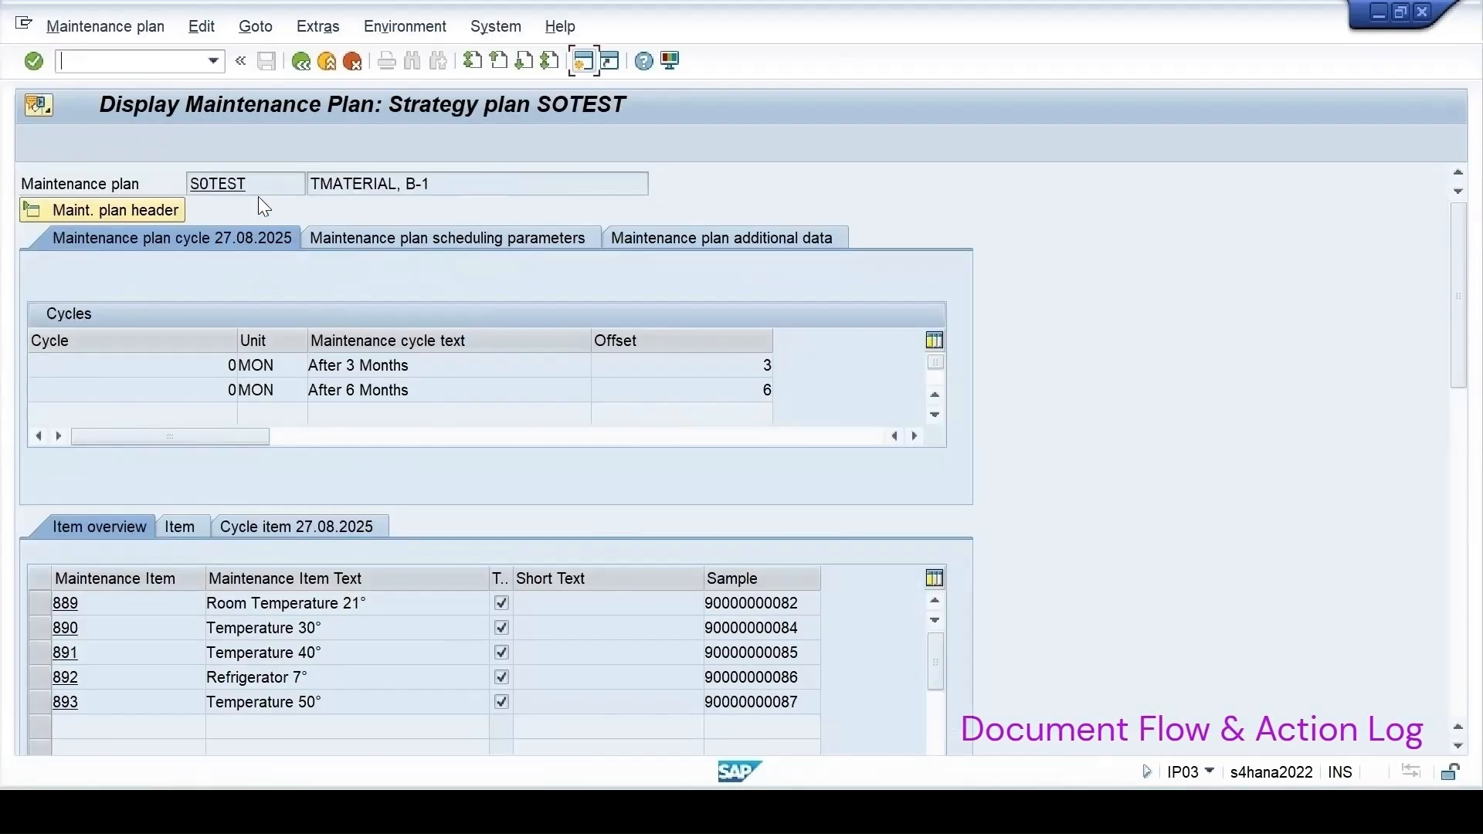
left_click(695, 238)
left_click(421, 239)
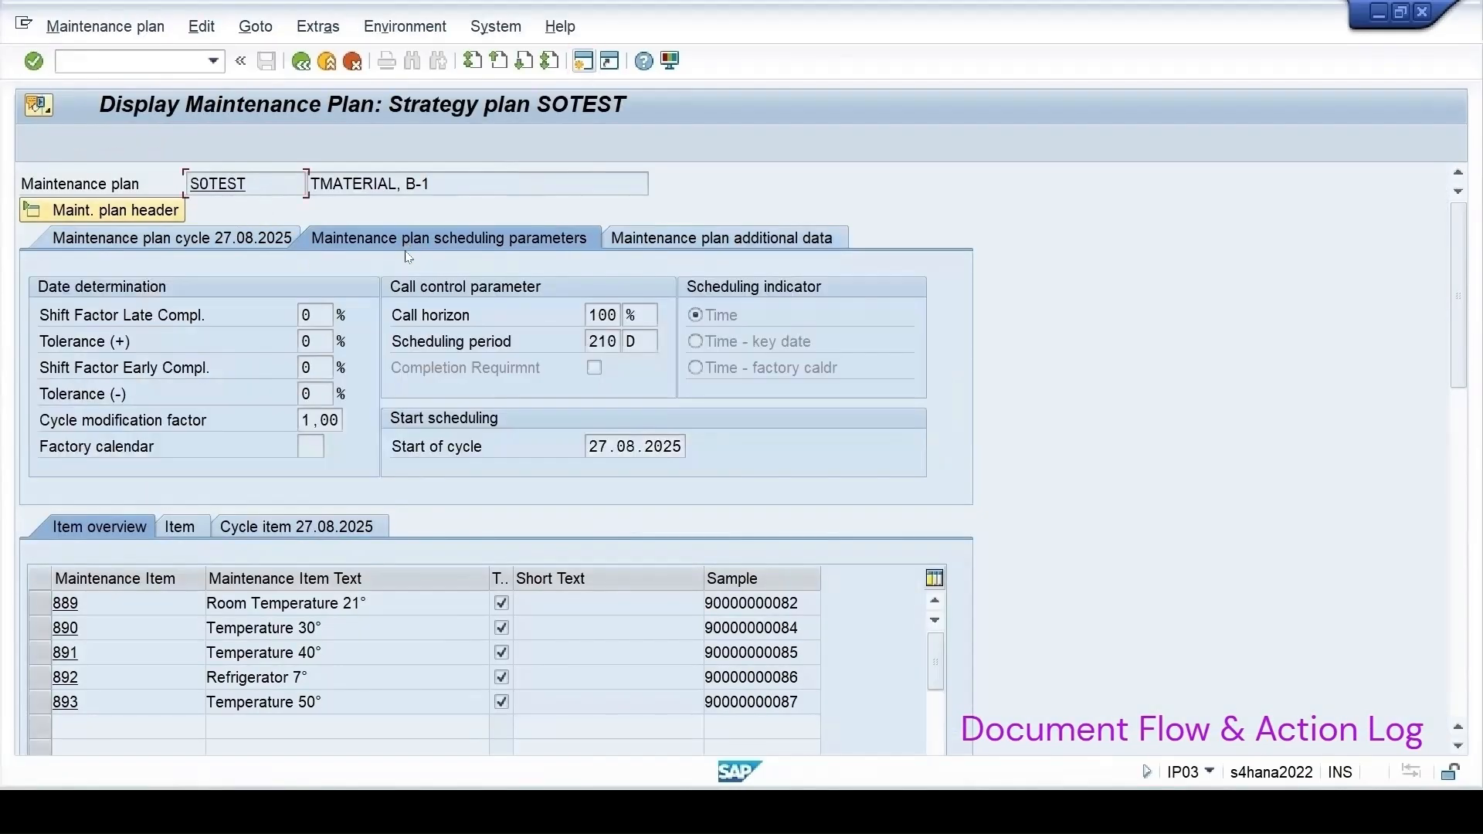
left_click(178, 241)
left_click_drag(420, 371, 237, 366)
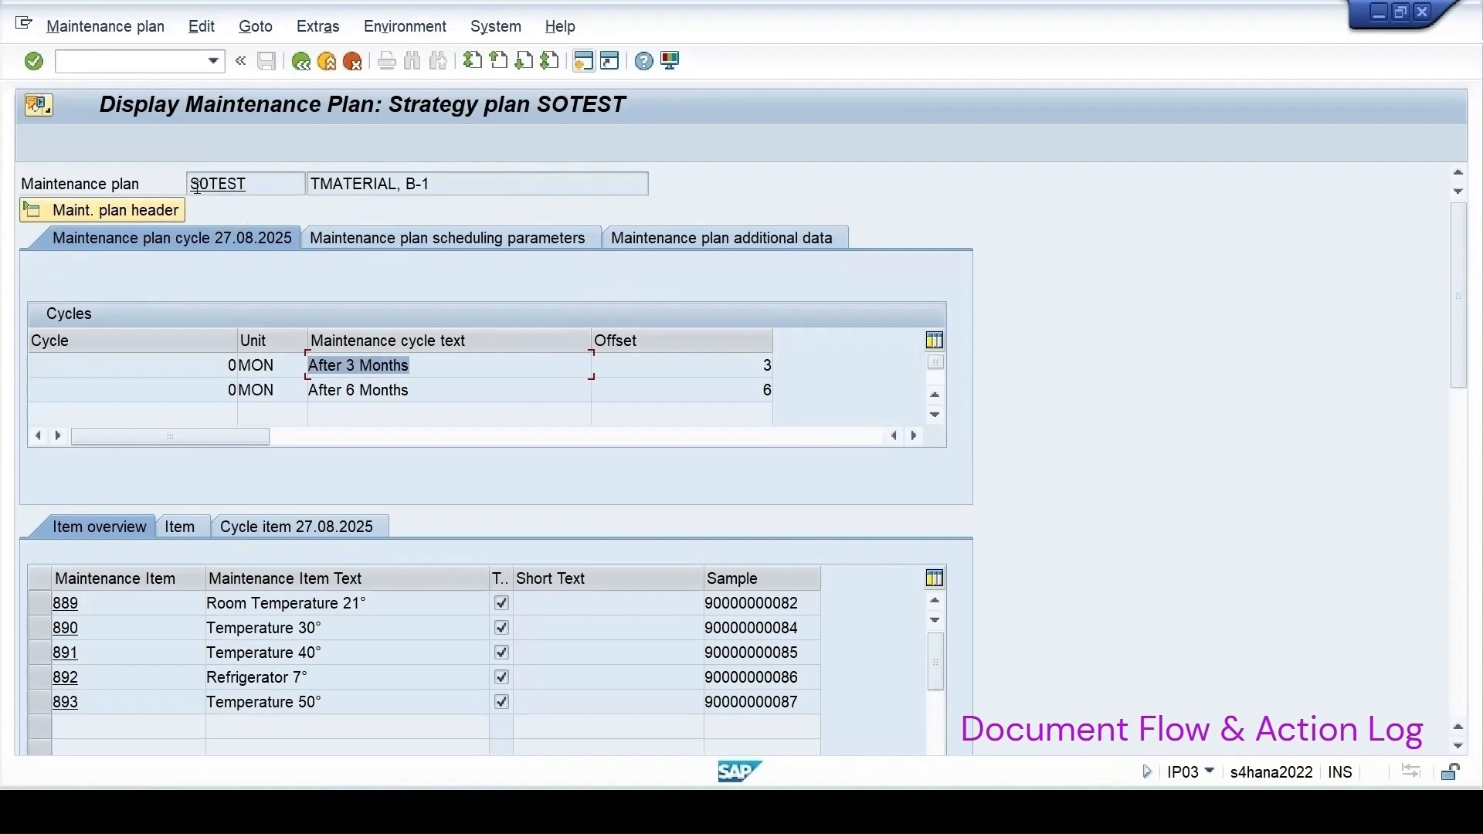
left_click_drag(253, 187, 120, 186)
left_click(117, 177)
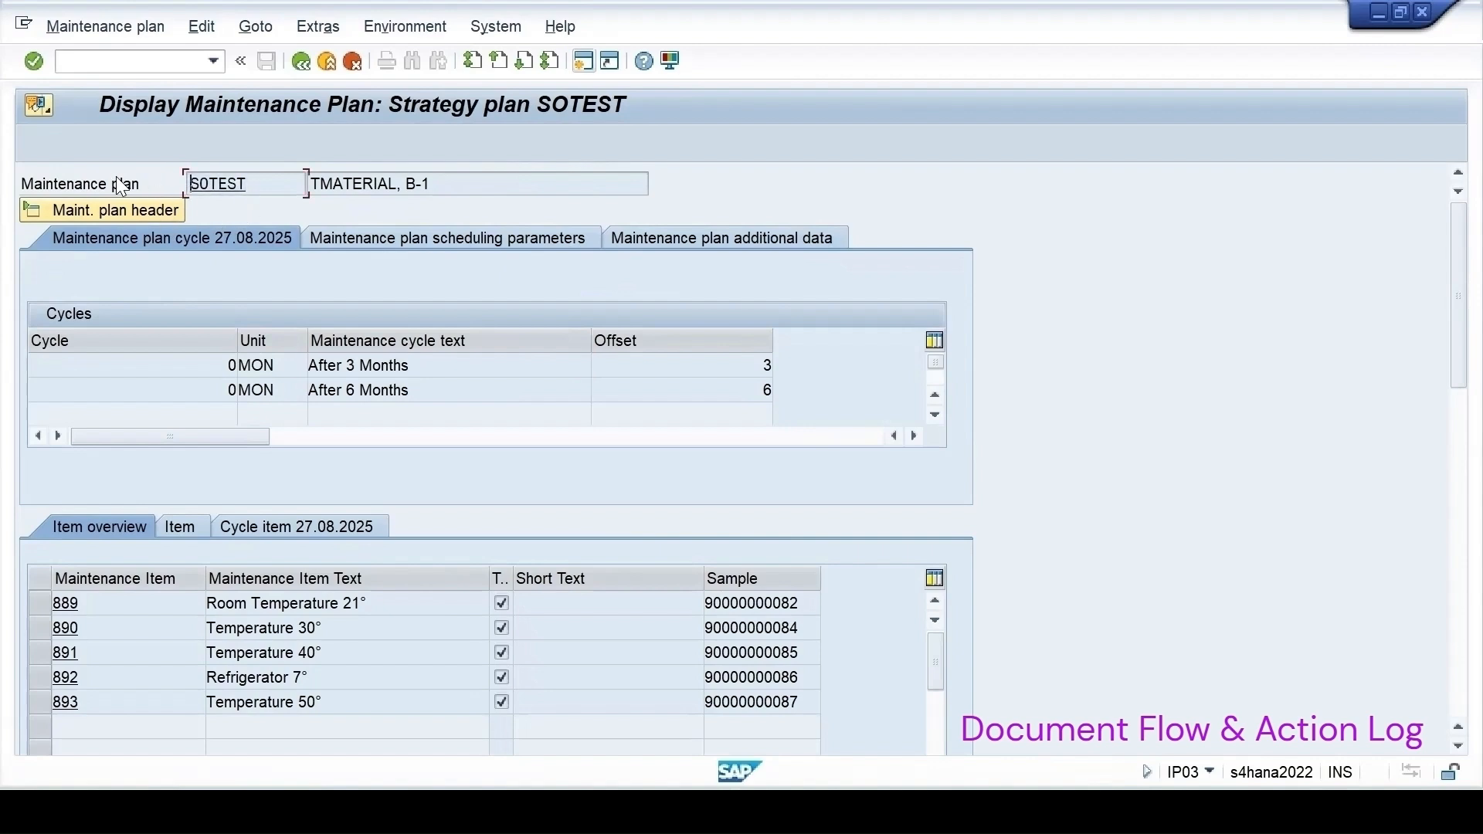
left_click(296, 66)
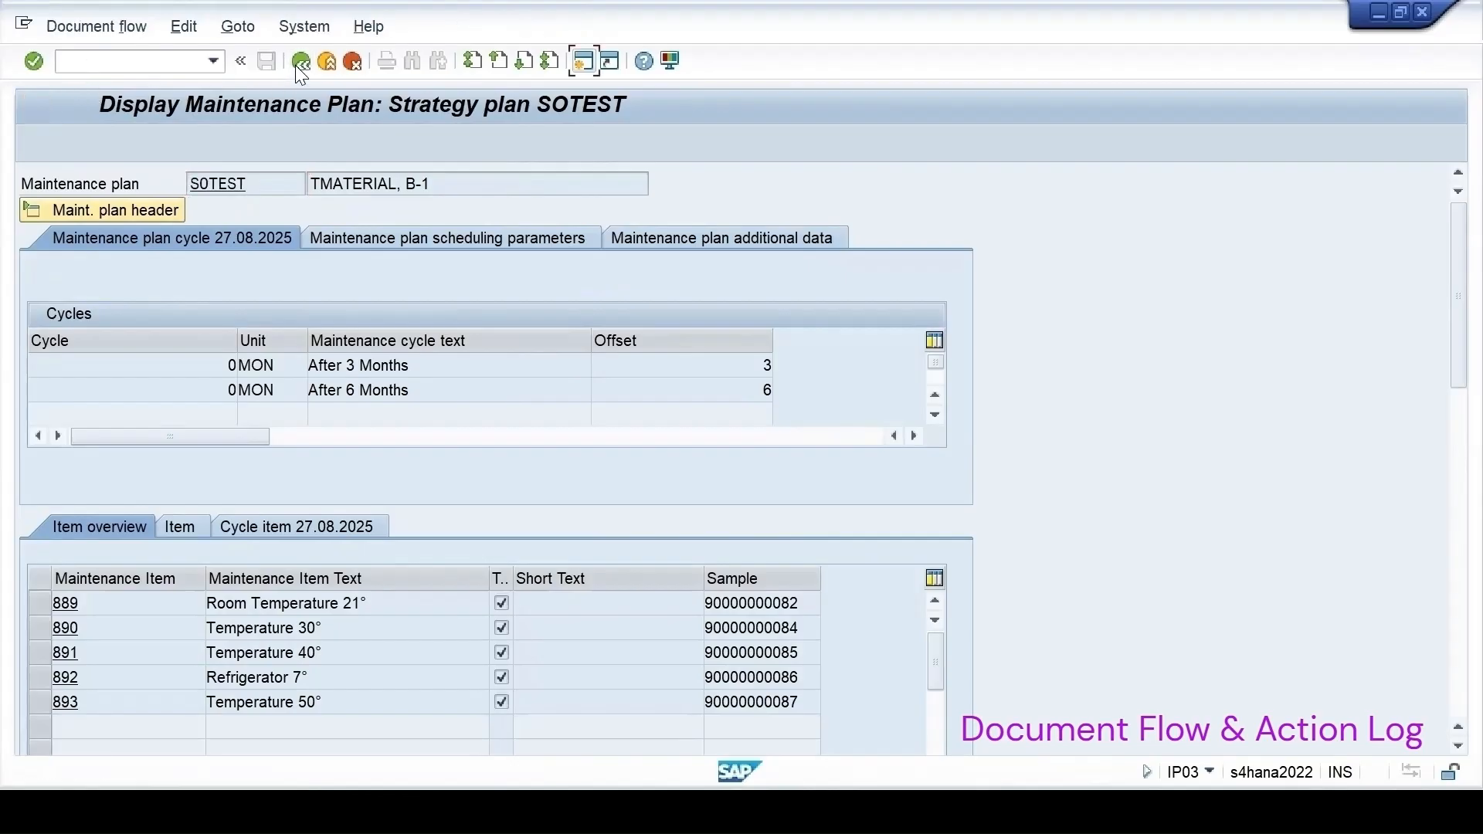
left_click(302, 68)
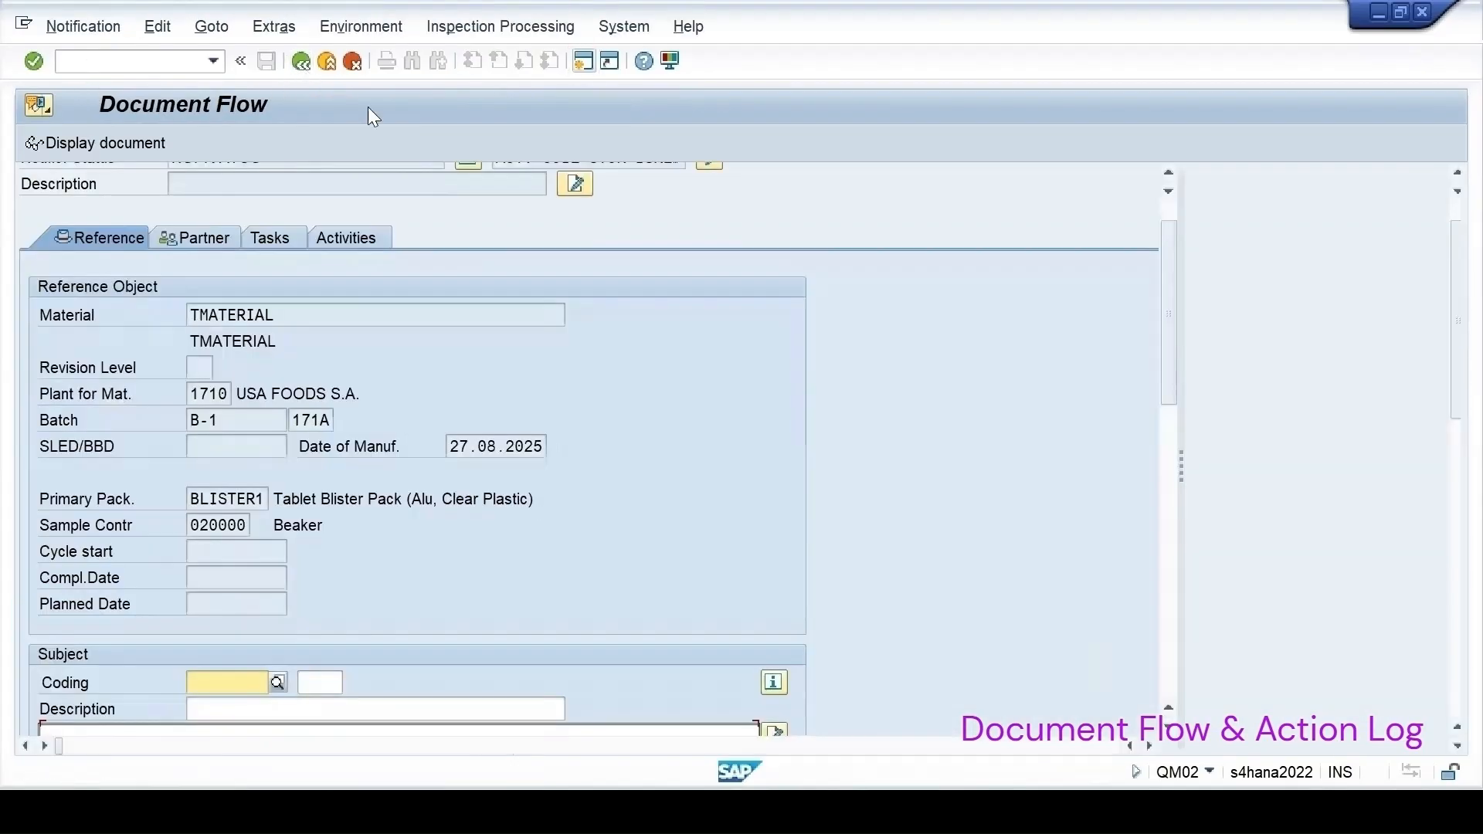
- Review the notification's action log down to its earliest status changes and close the log
left_click(676, 146)
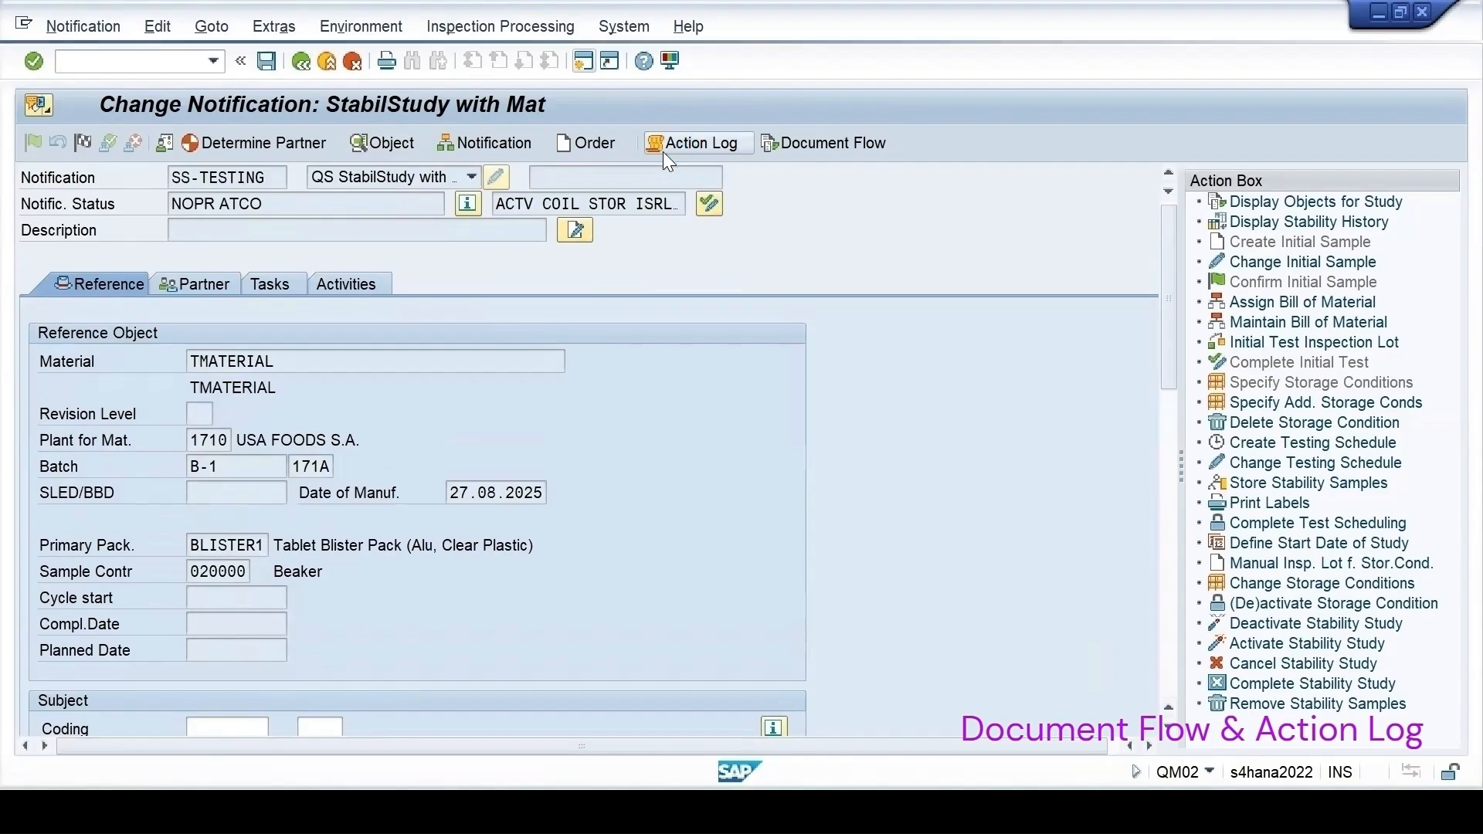
scroll(622, 397, "down", 3)
scroll(626, 404, "down", 10)
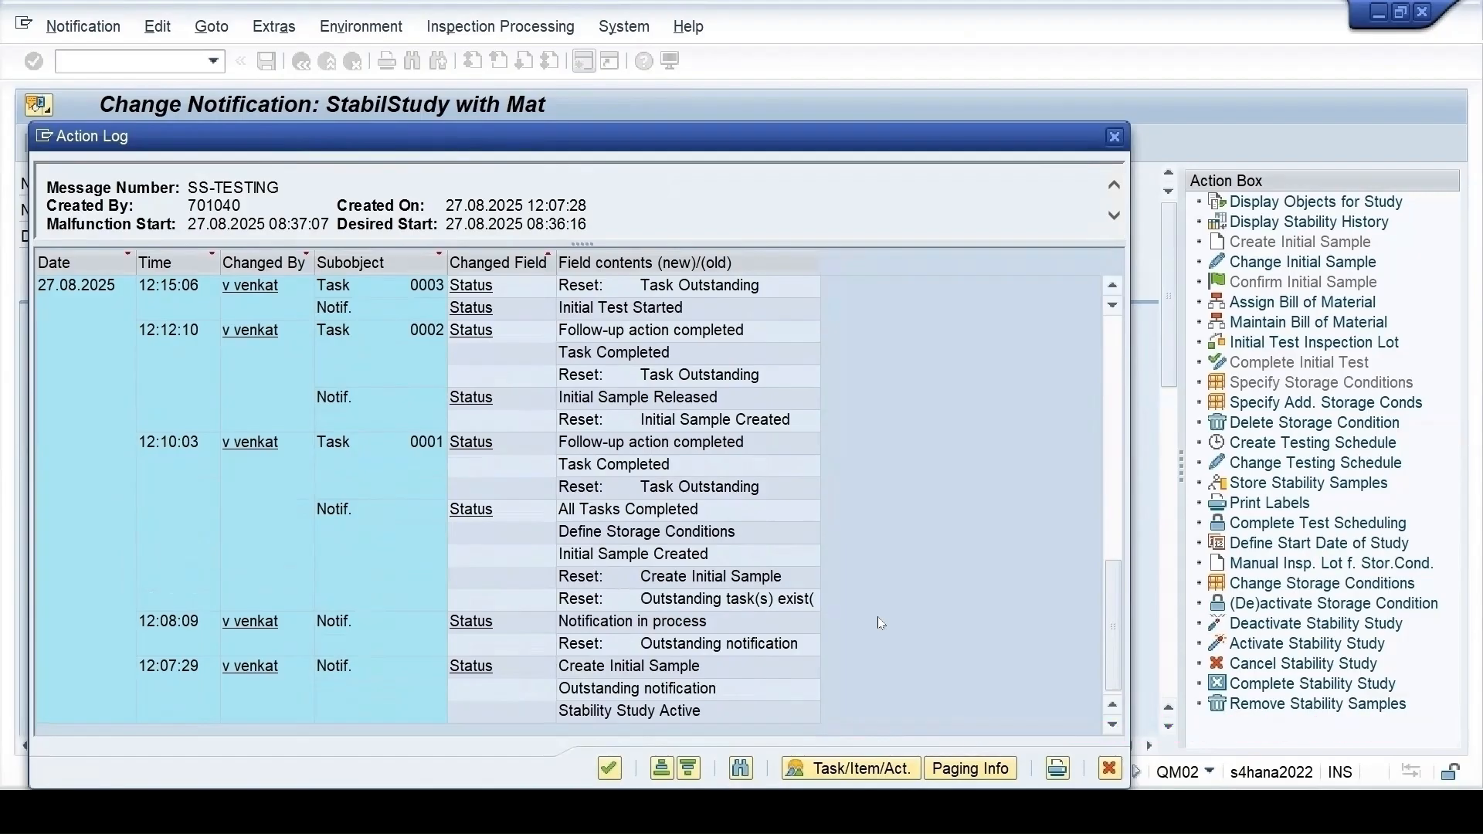
left_click(1113, 136)
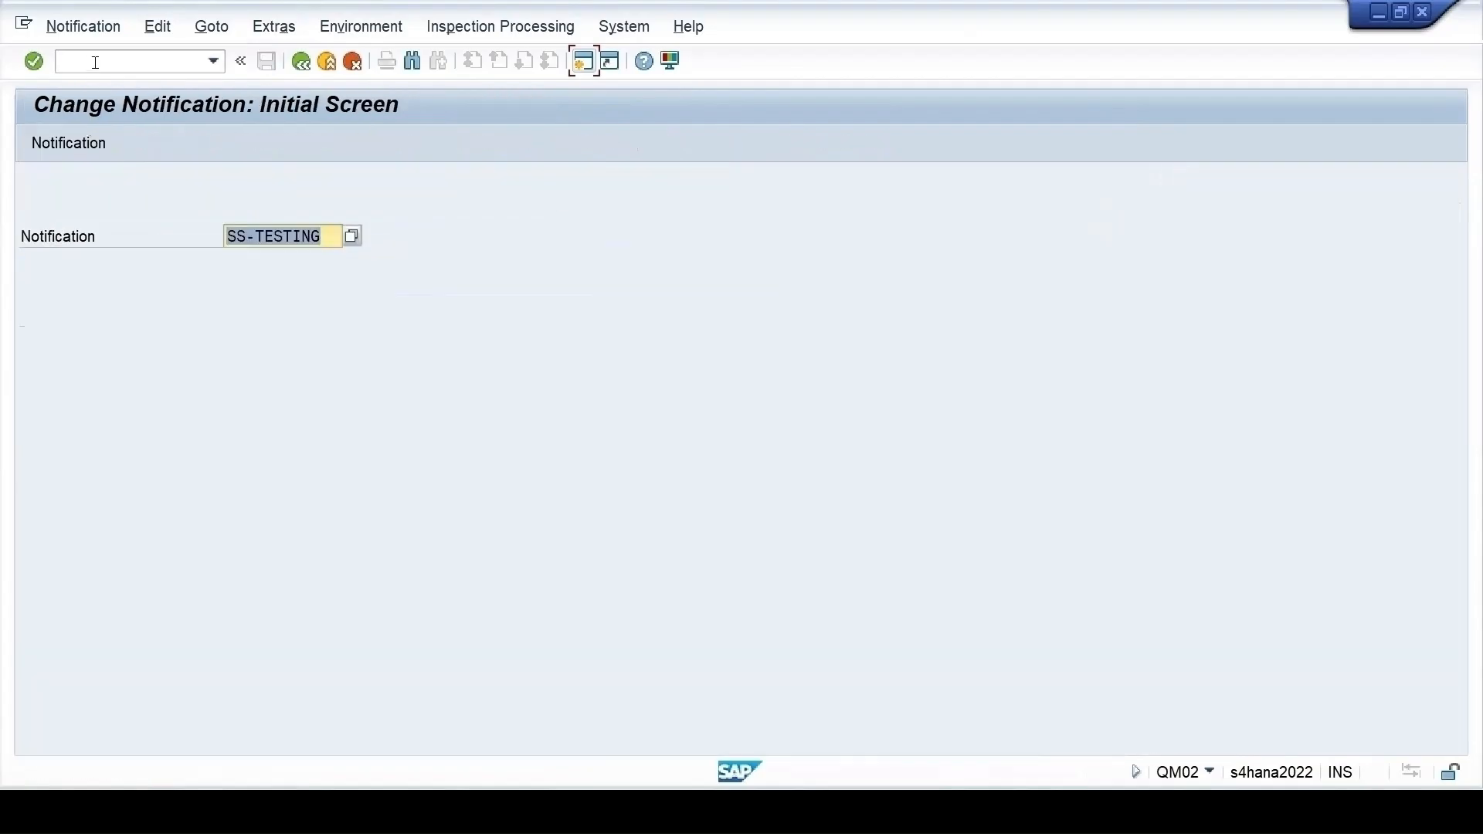
- Start transaction IP10 and open maintenance plan SOTEST for scheduling
left_click(93, 62)
type("/n")
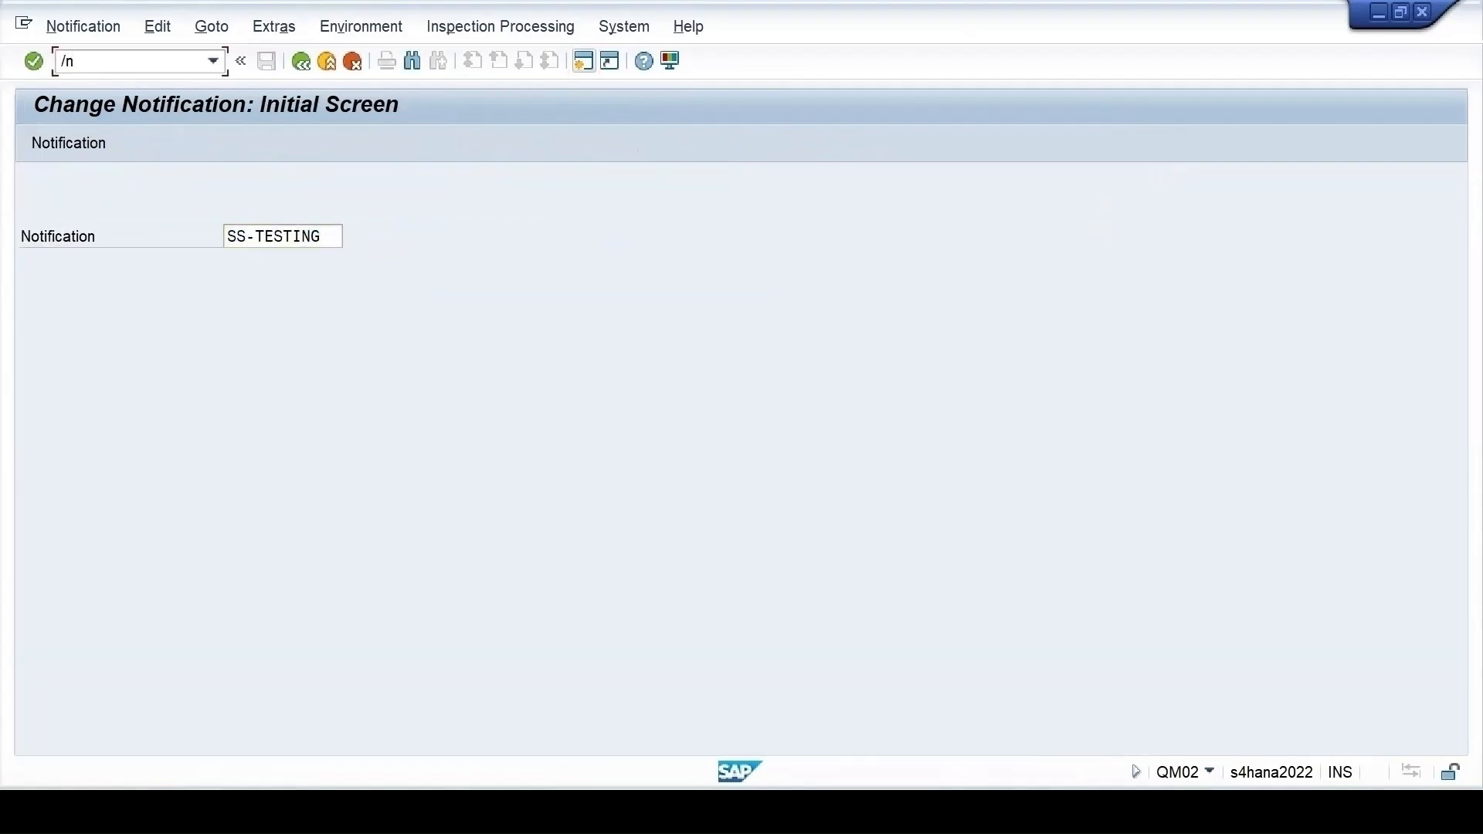
type("ip03")
key("Return")
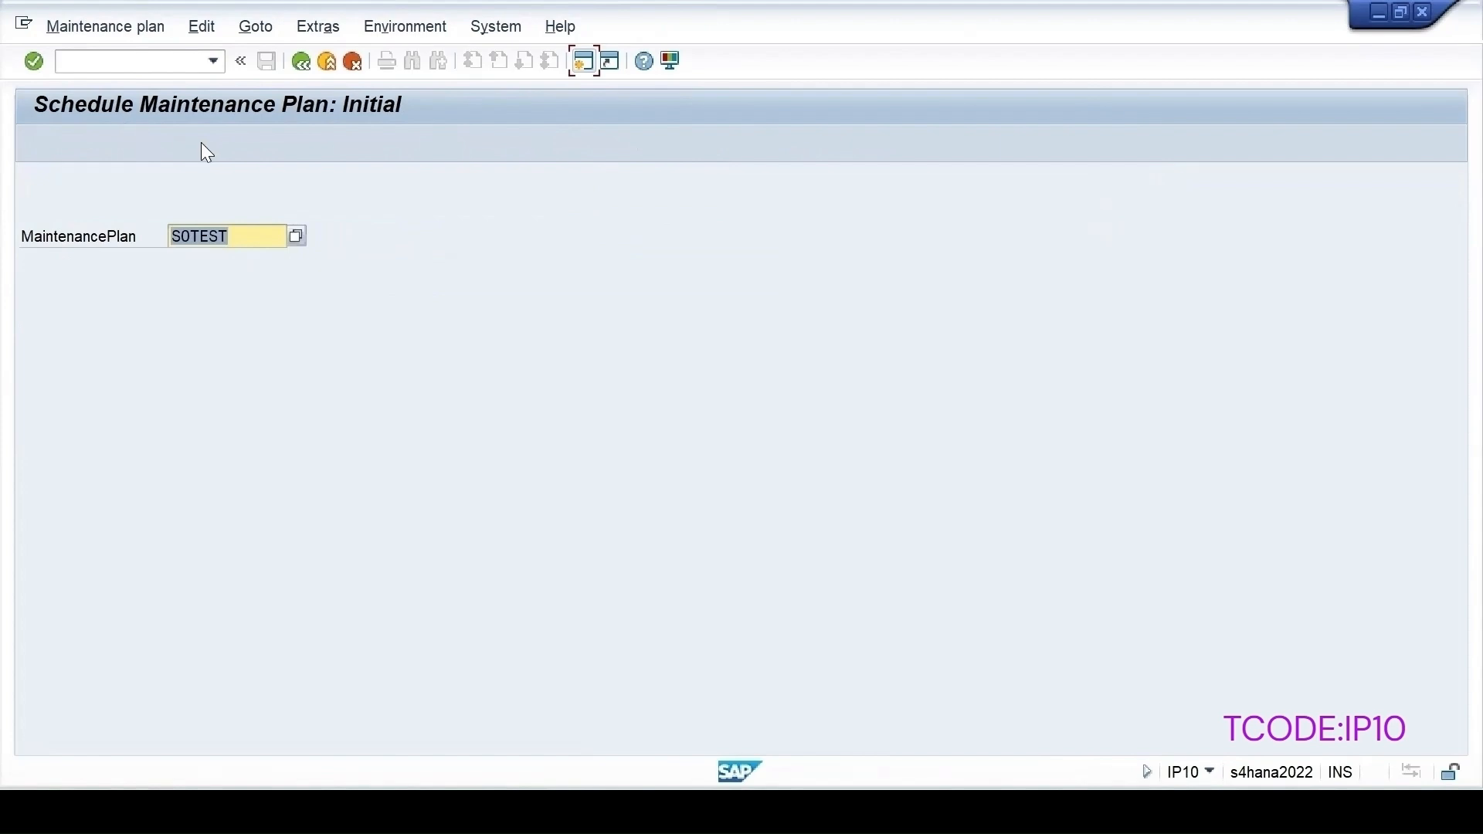
key("Return")
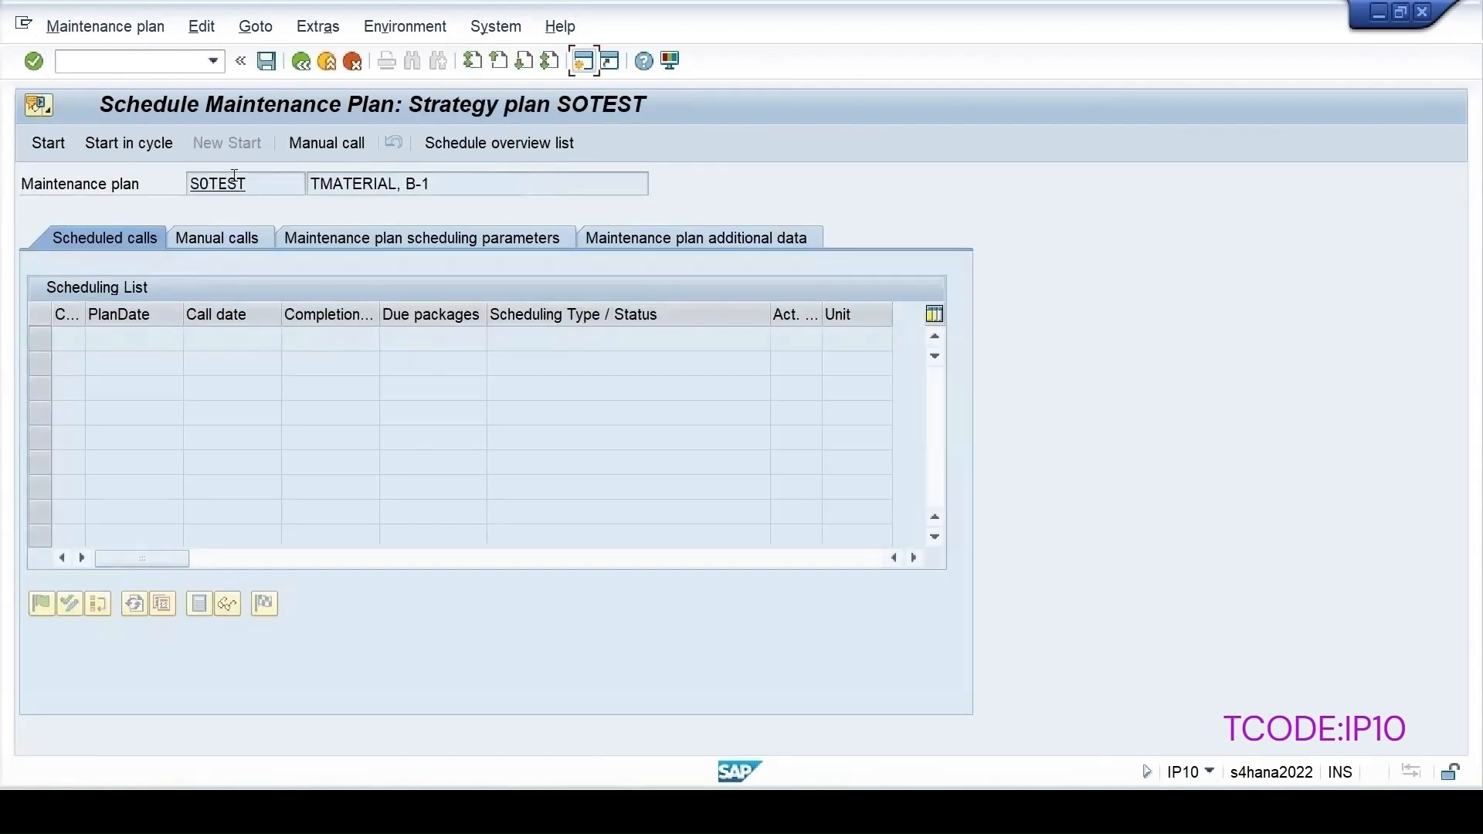
- Start the maintenance plan's schedule from the start date prompt and check the call dates of the scheduled calls
left_click(47, 145)
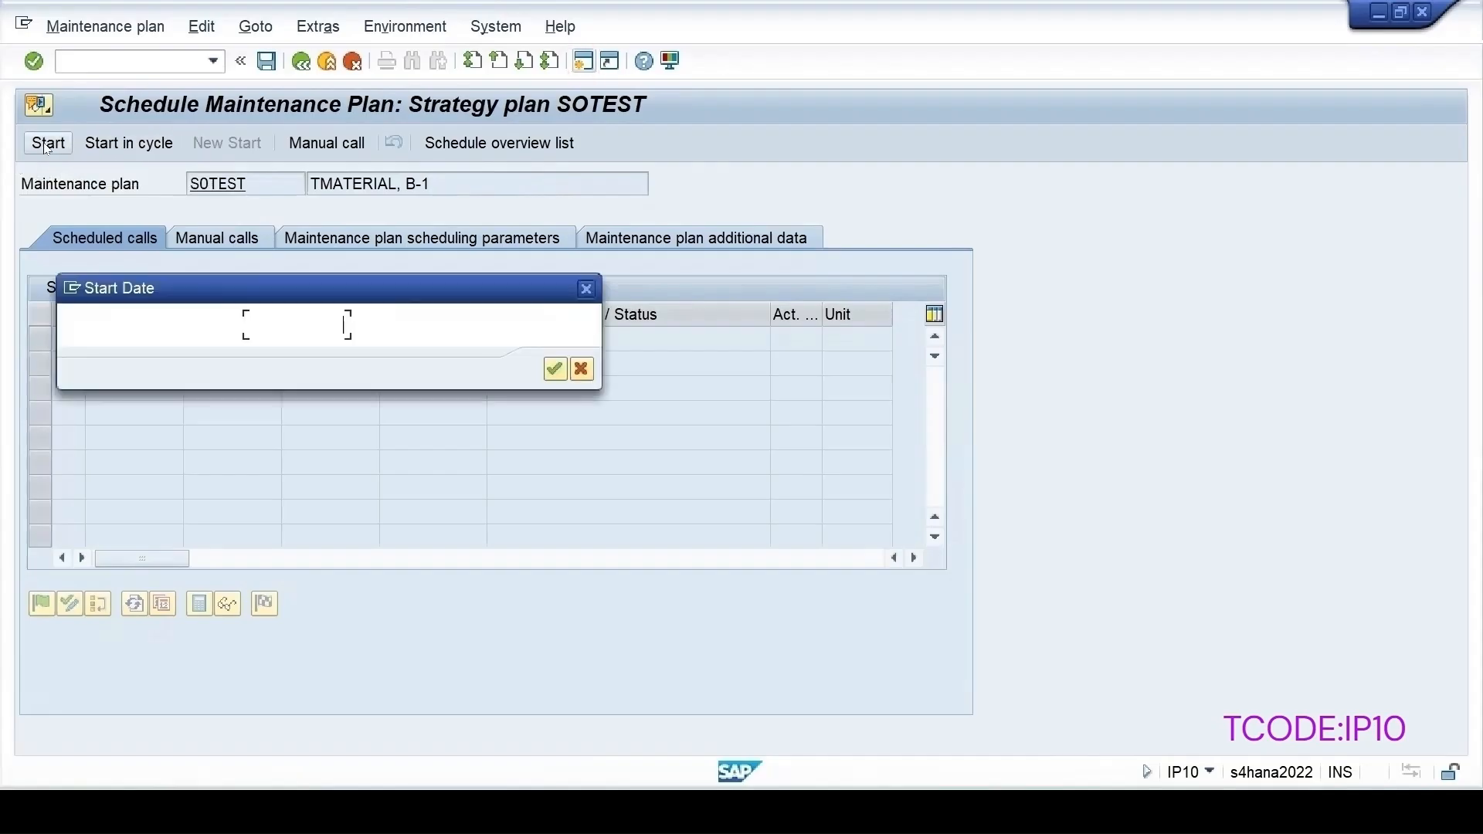
left_click(553, 369)
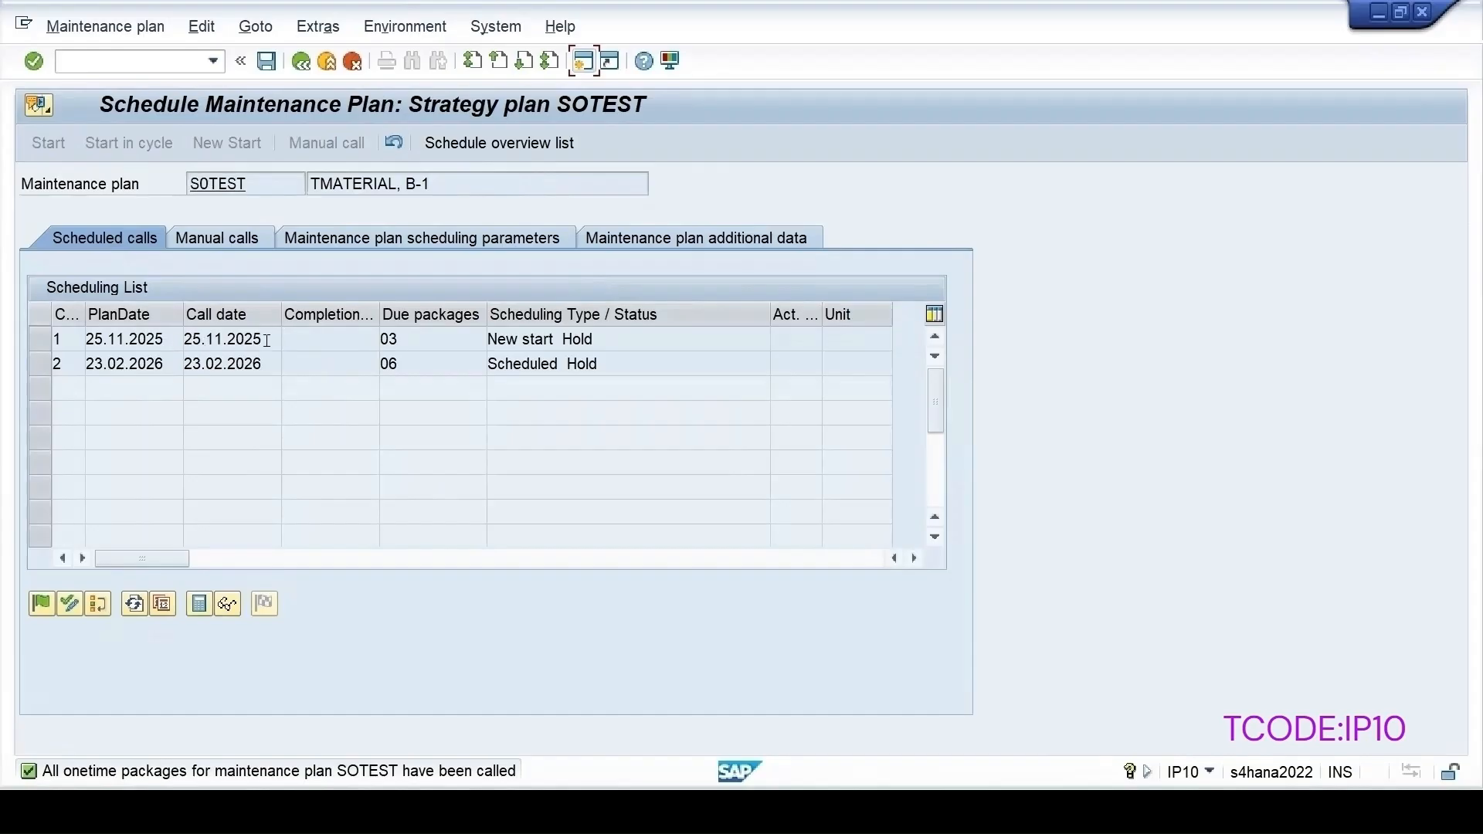
left_click_drag(266, 341, 185, 340)
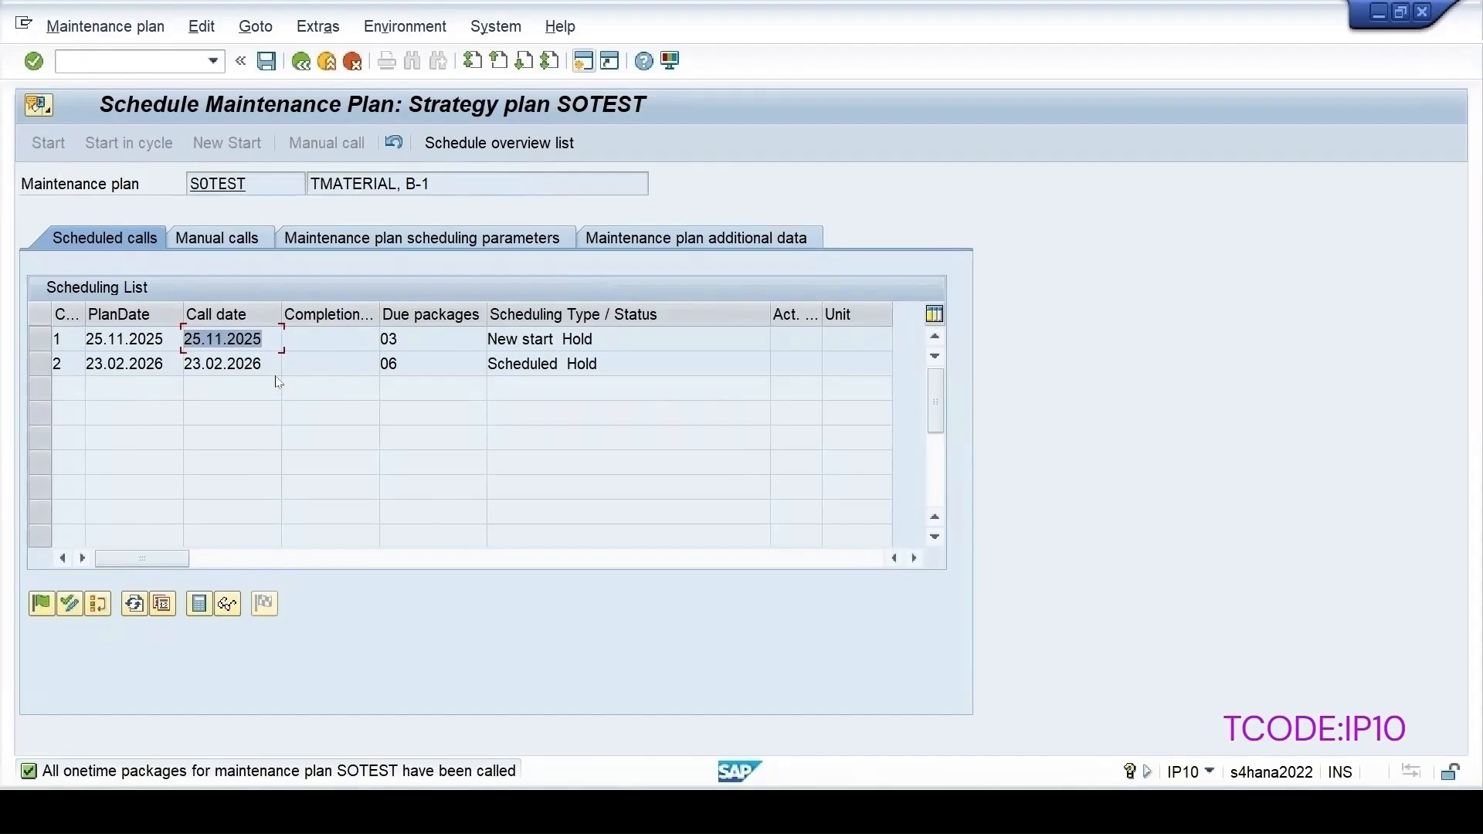
left_click_drag(267, 364, 155, 361)
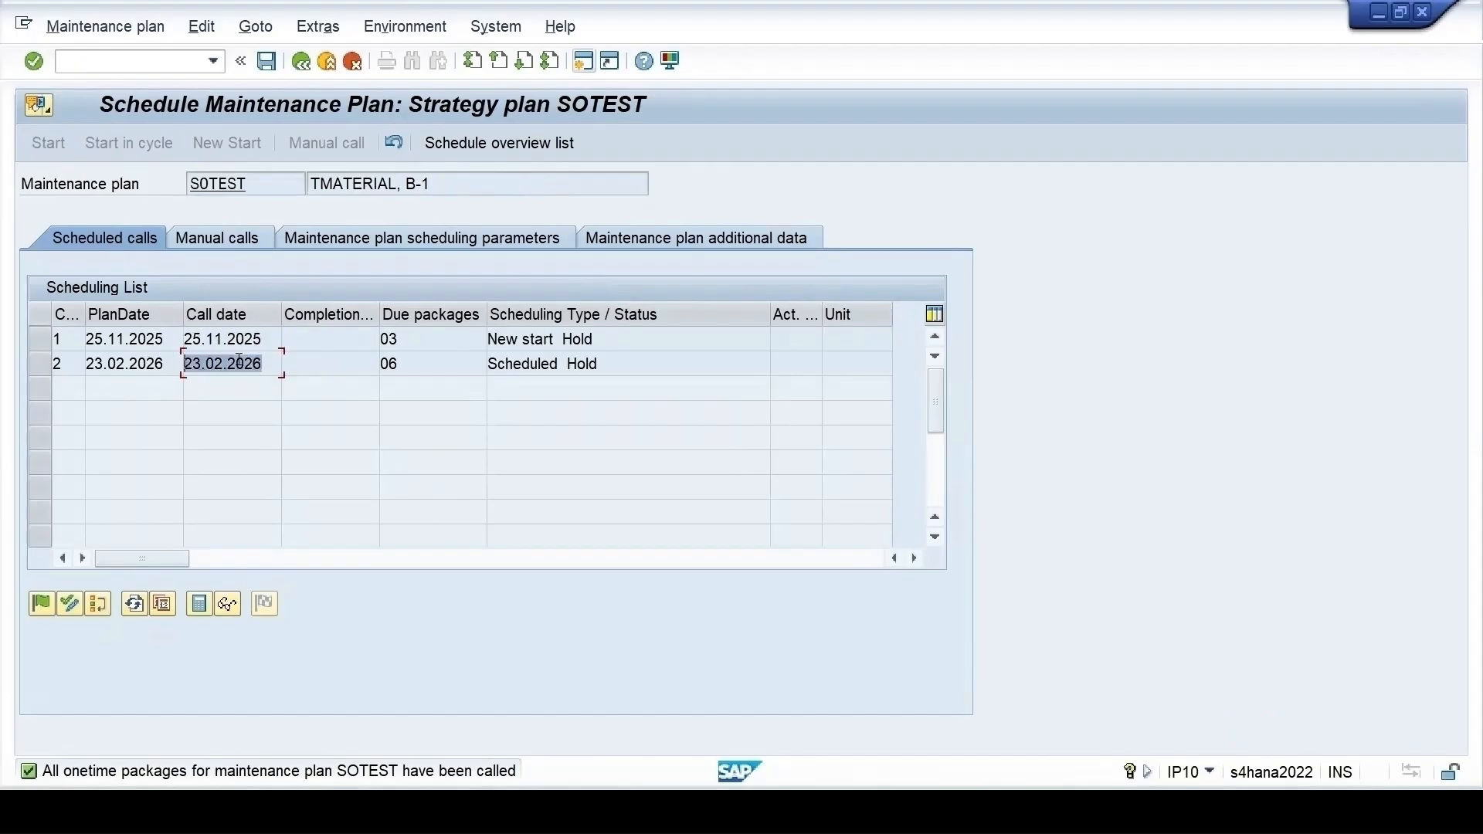
- Release the first scheduled call, planned for 25.11.2025, save the maintenance plan and refresh the inspection lot worklist
left_click(36, 338)
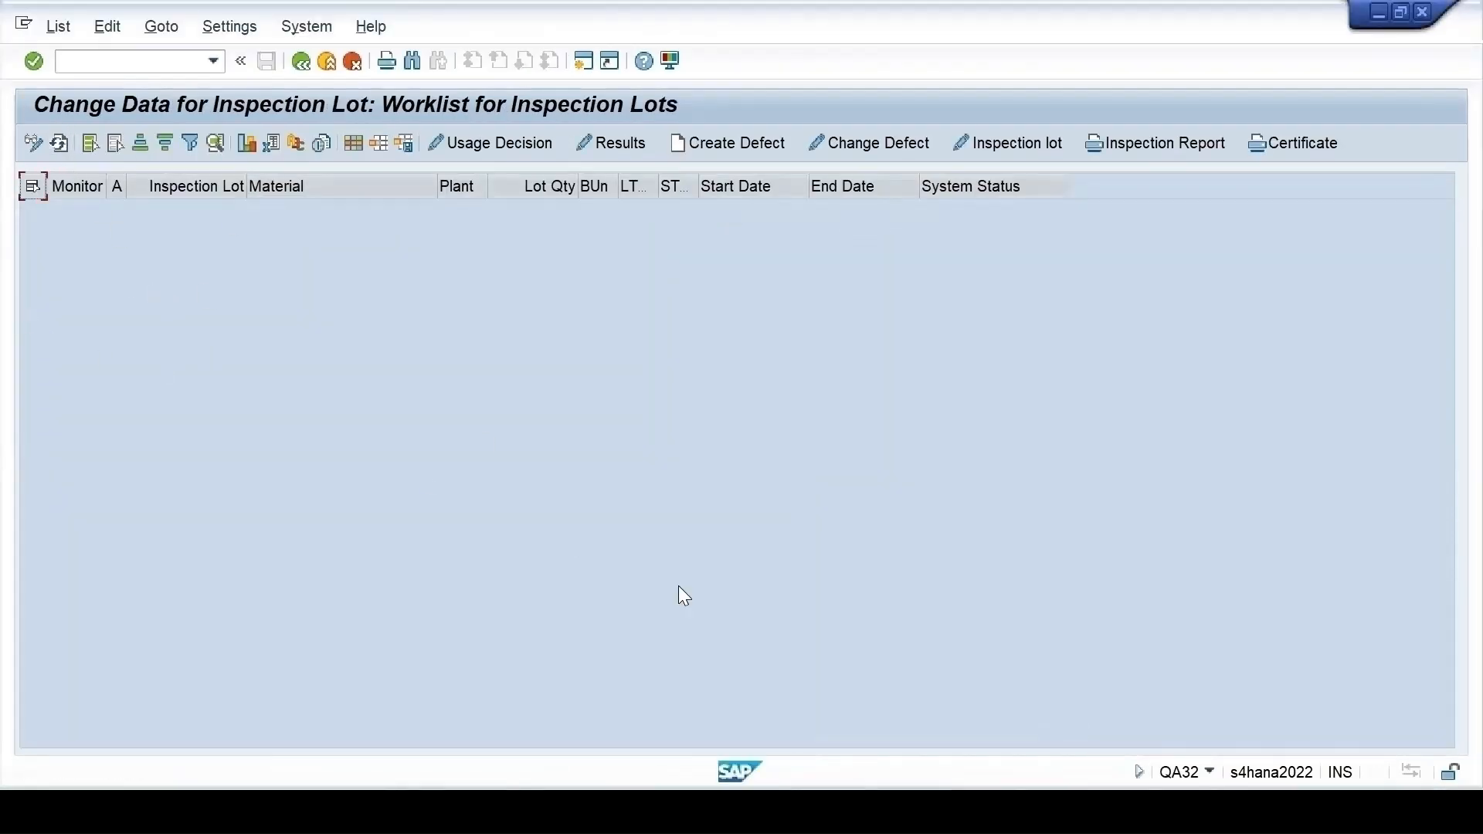
left_click(799, 746)
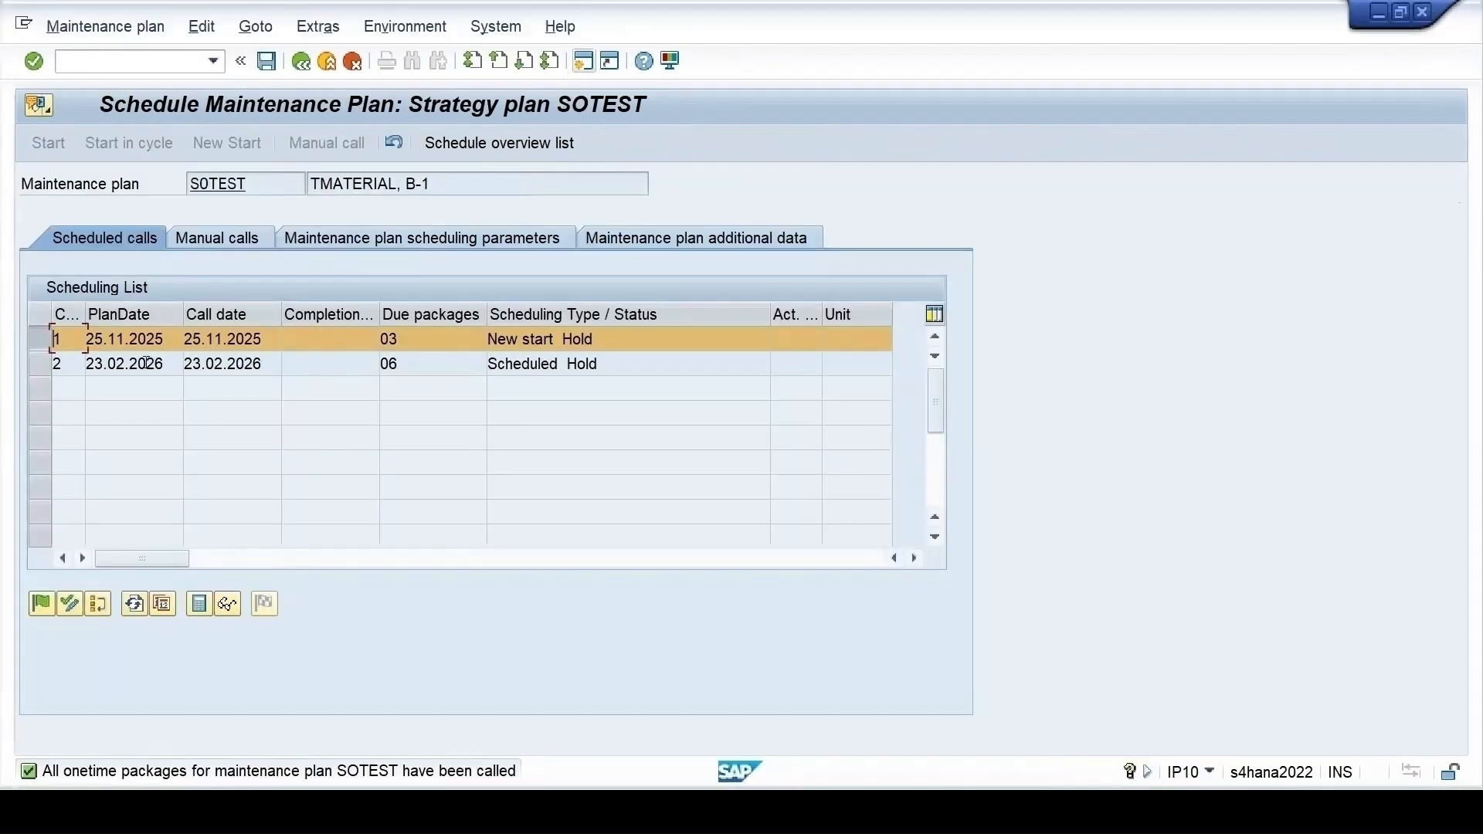
left_click(39, 603)
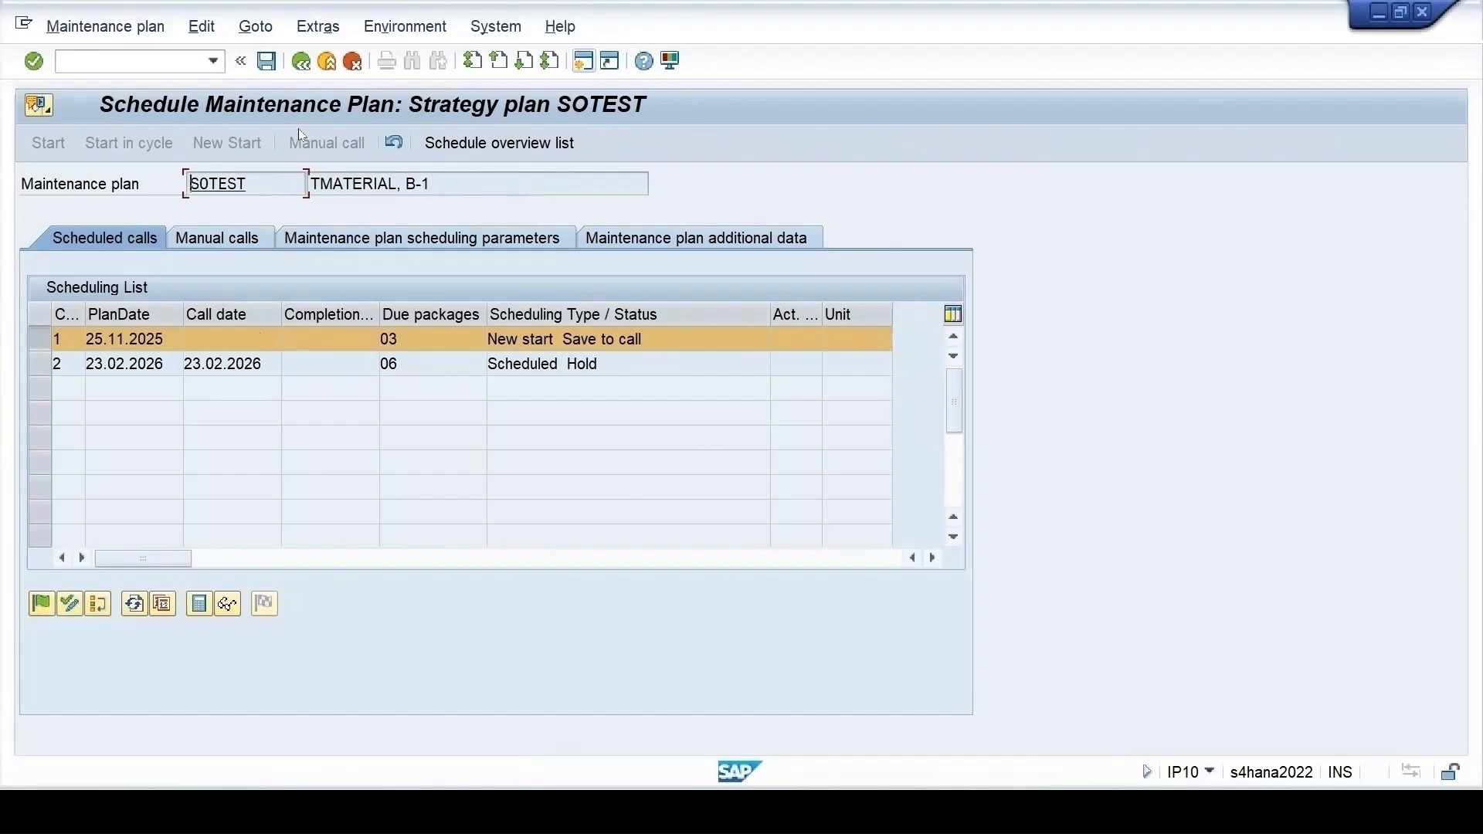
left_click(271, 64)
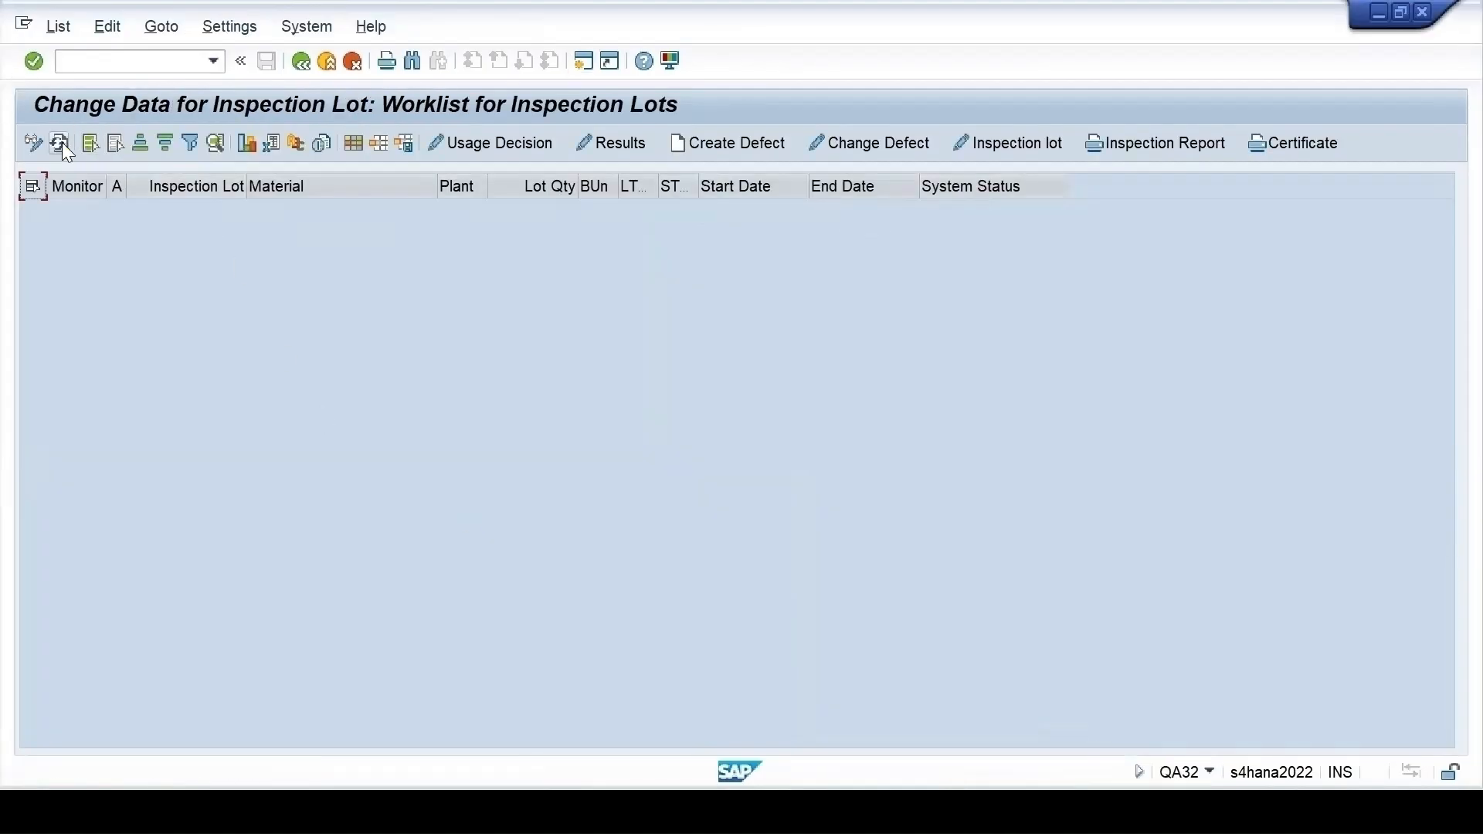
left_click(60, 142)
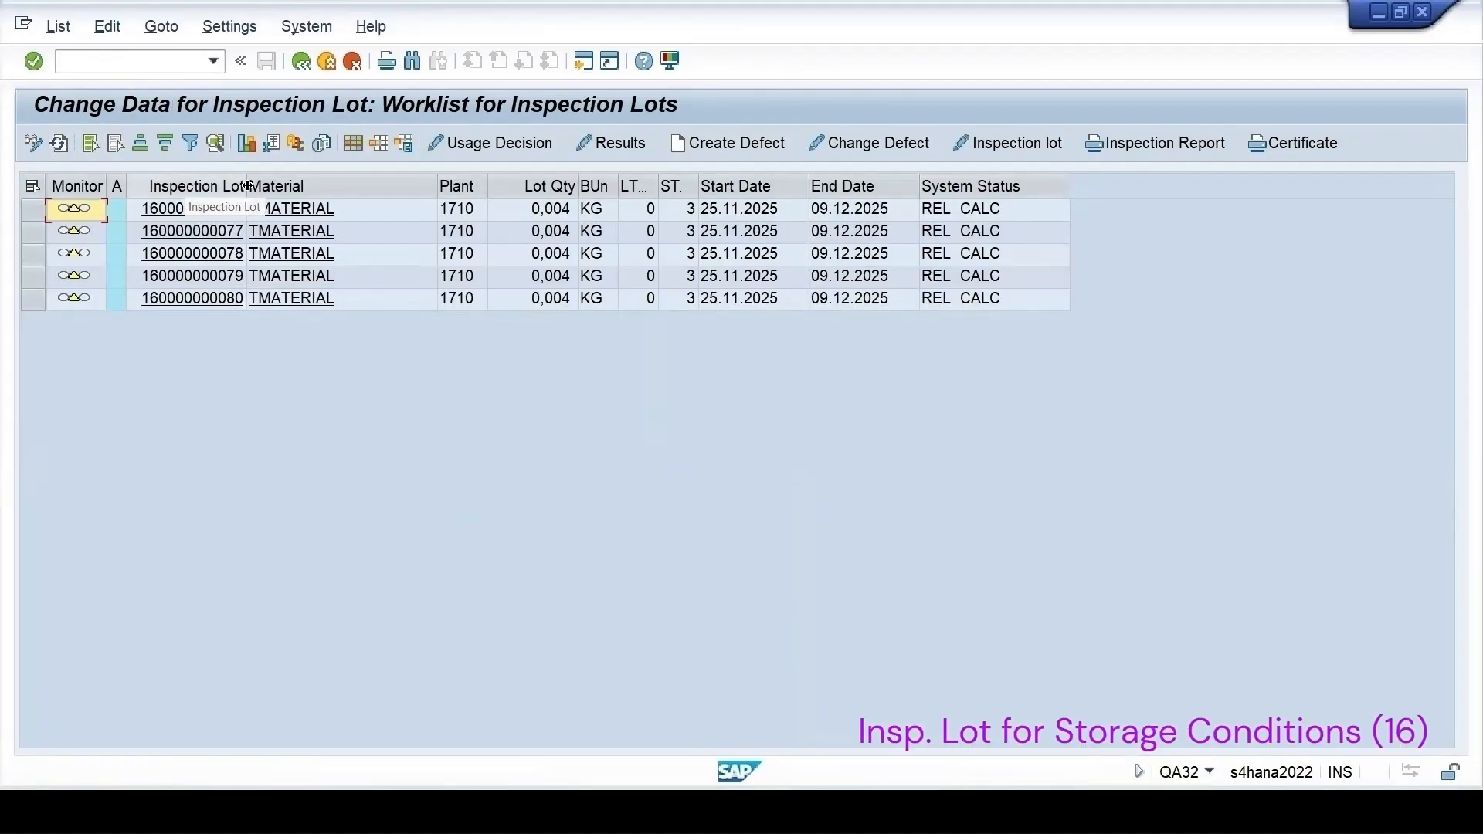
- Widen the worklist's inspection lot column and start transaction QE51N in a new session
left_click_drag(247, 186, 289, 186)
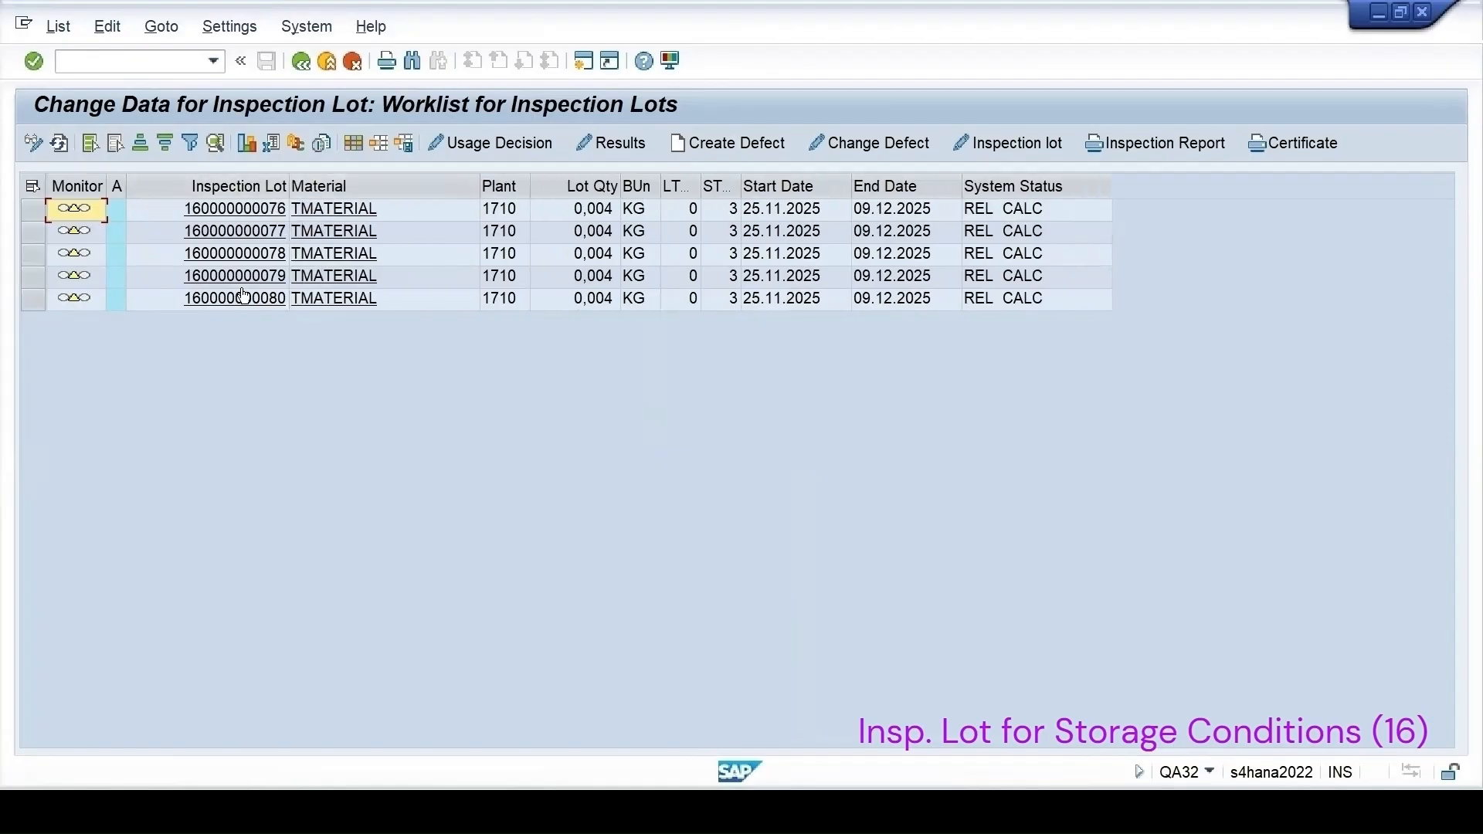
left_click(582, 61)
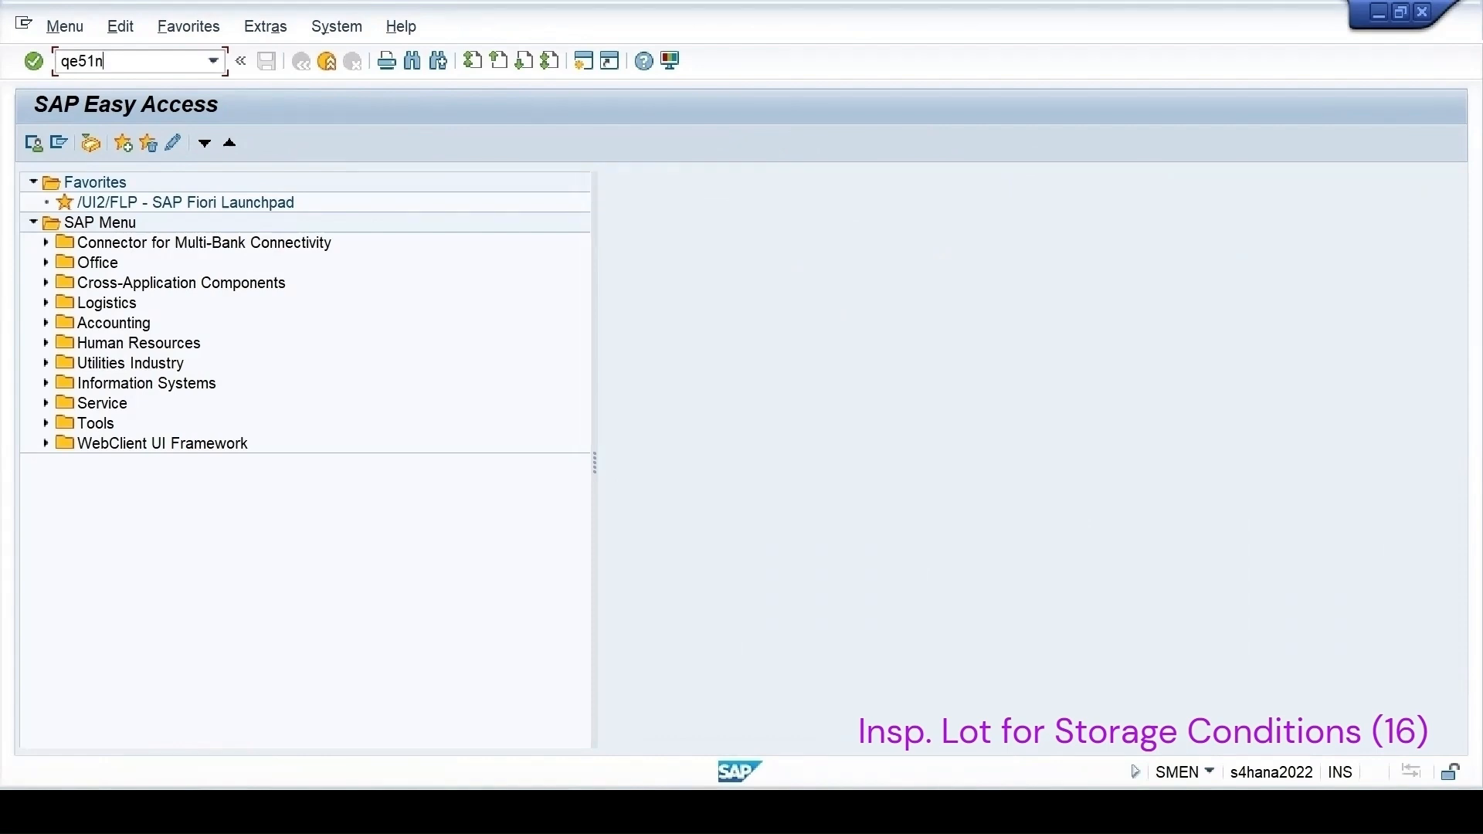
key("Return")
- Restrict the results recording worklist to inspection lot origin 16 and batch B-1, and run the selection
left_click(957, 288)
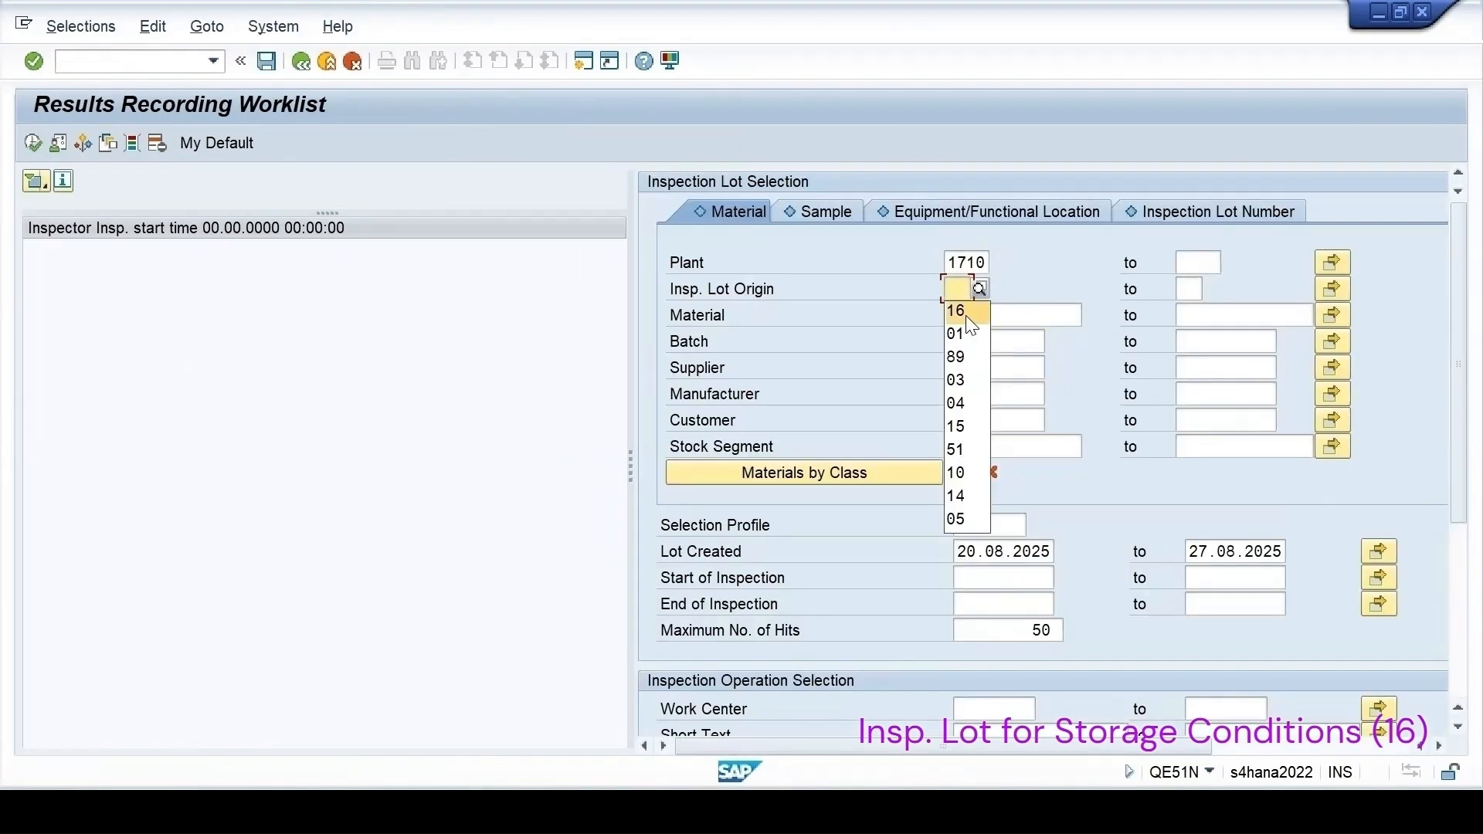
left_click(965, 311)
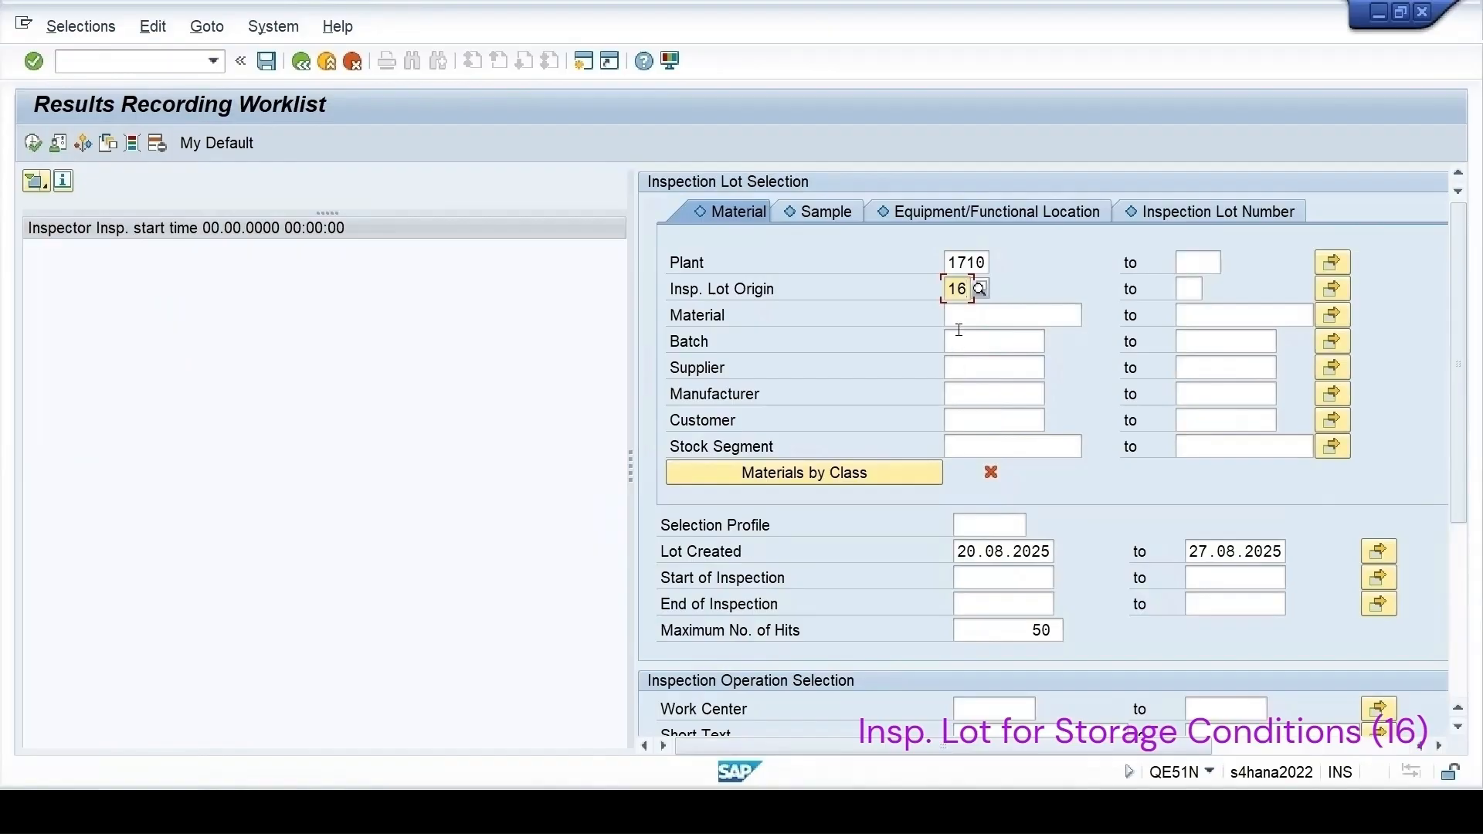
left_click(958, 341)
type("b-1")
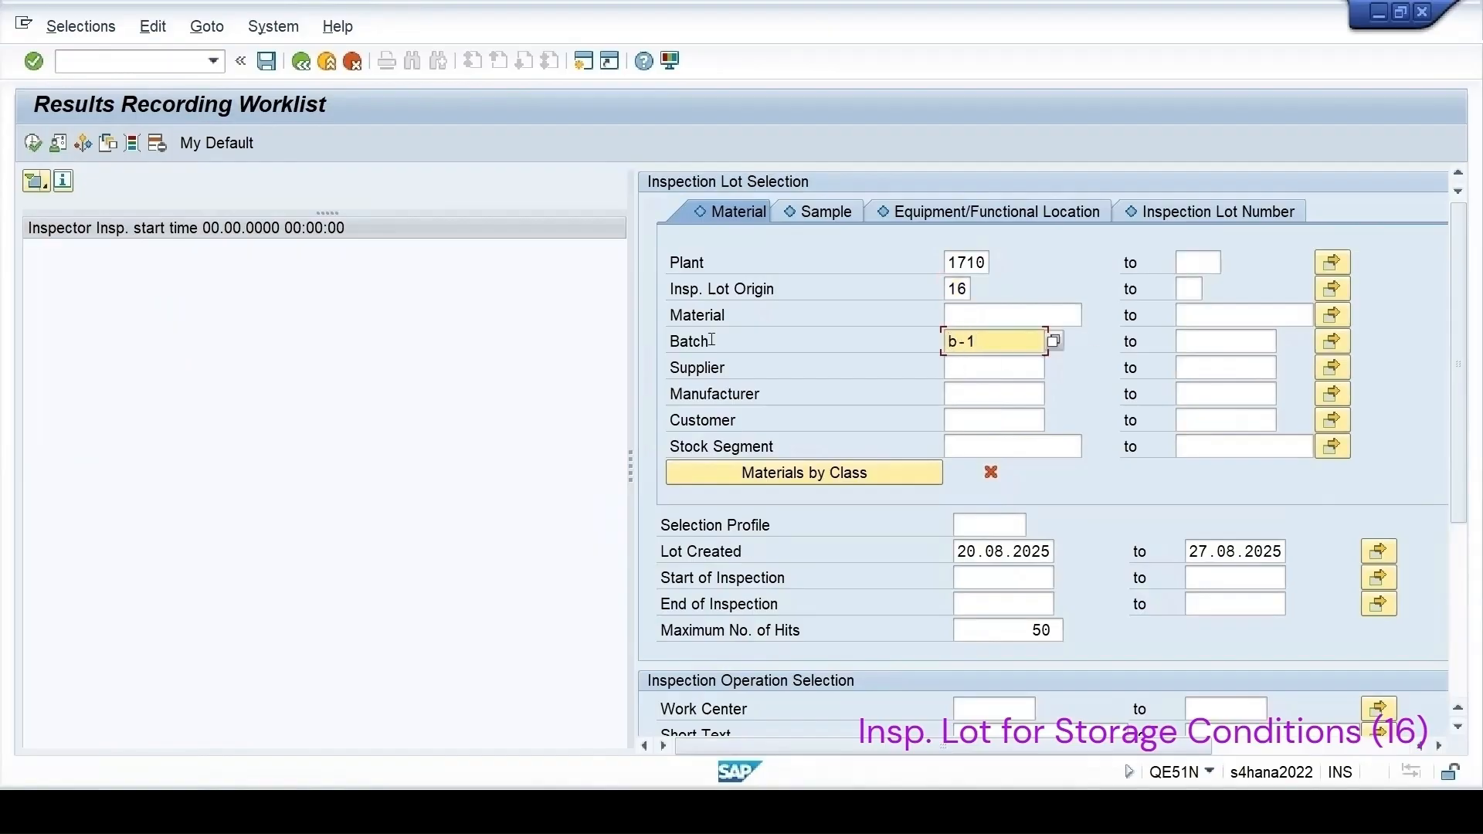
left_click(33, 143)
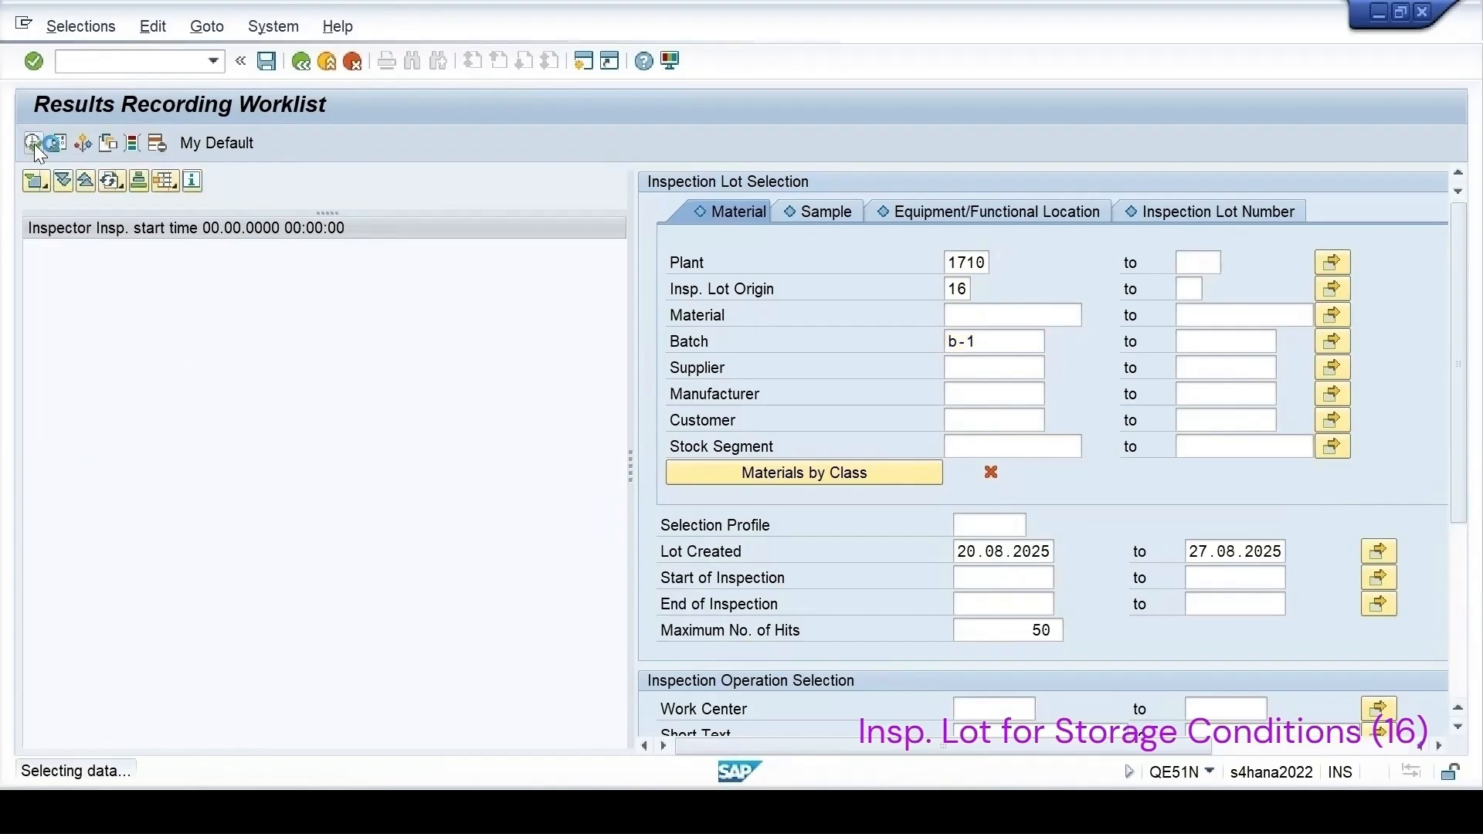
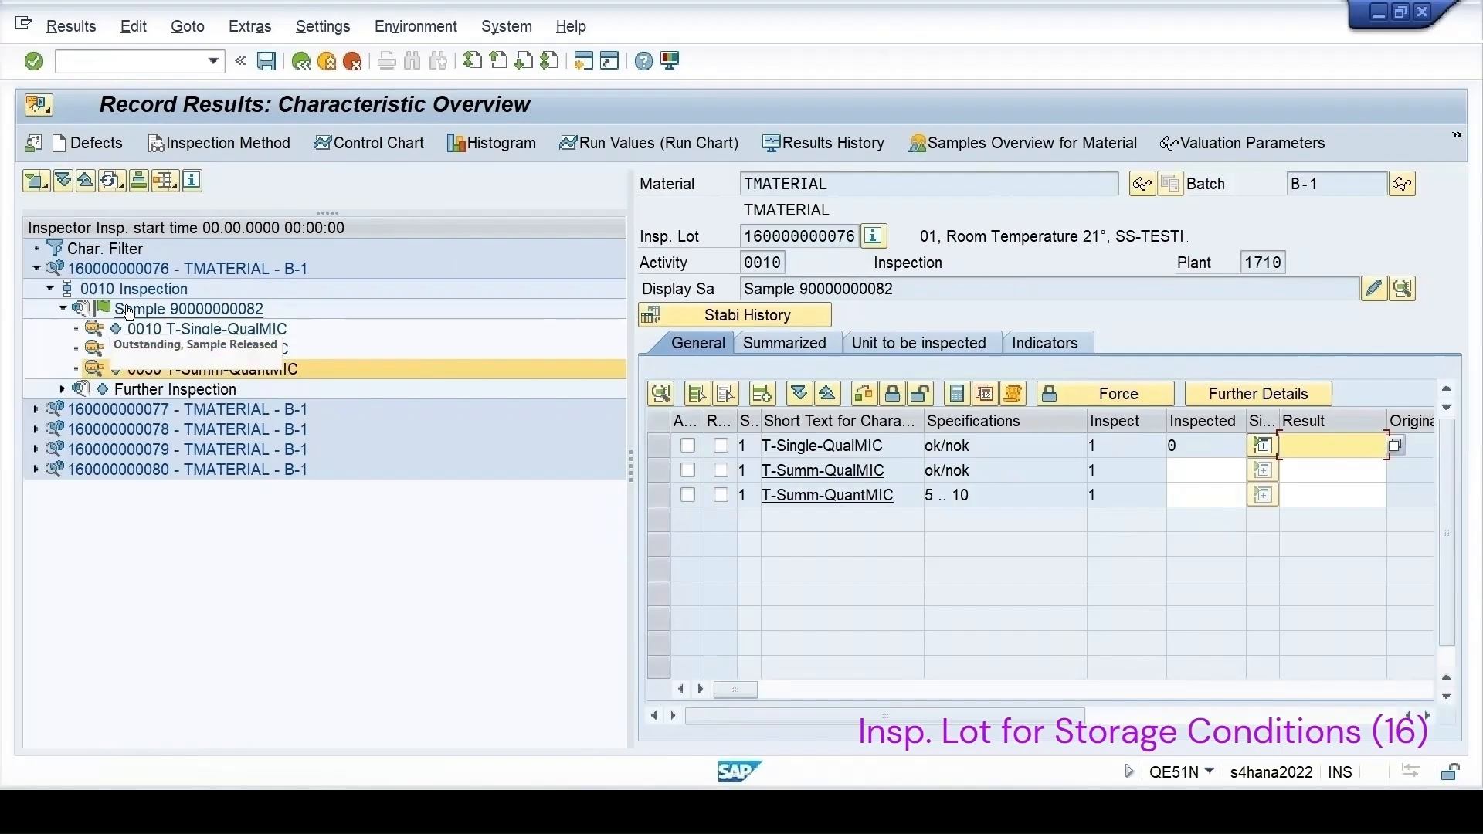
left_click(36, 408)
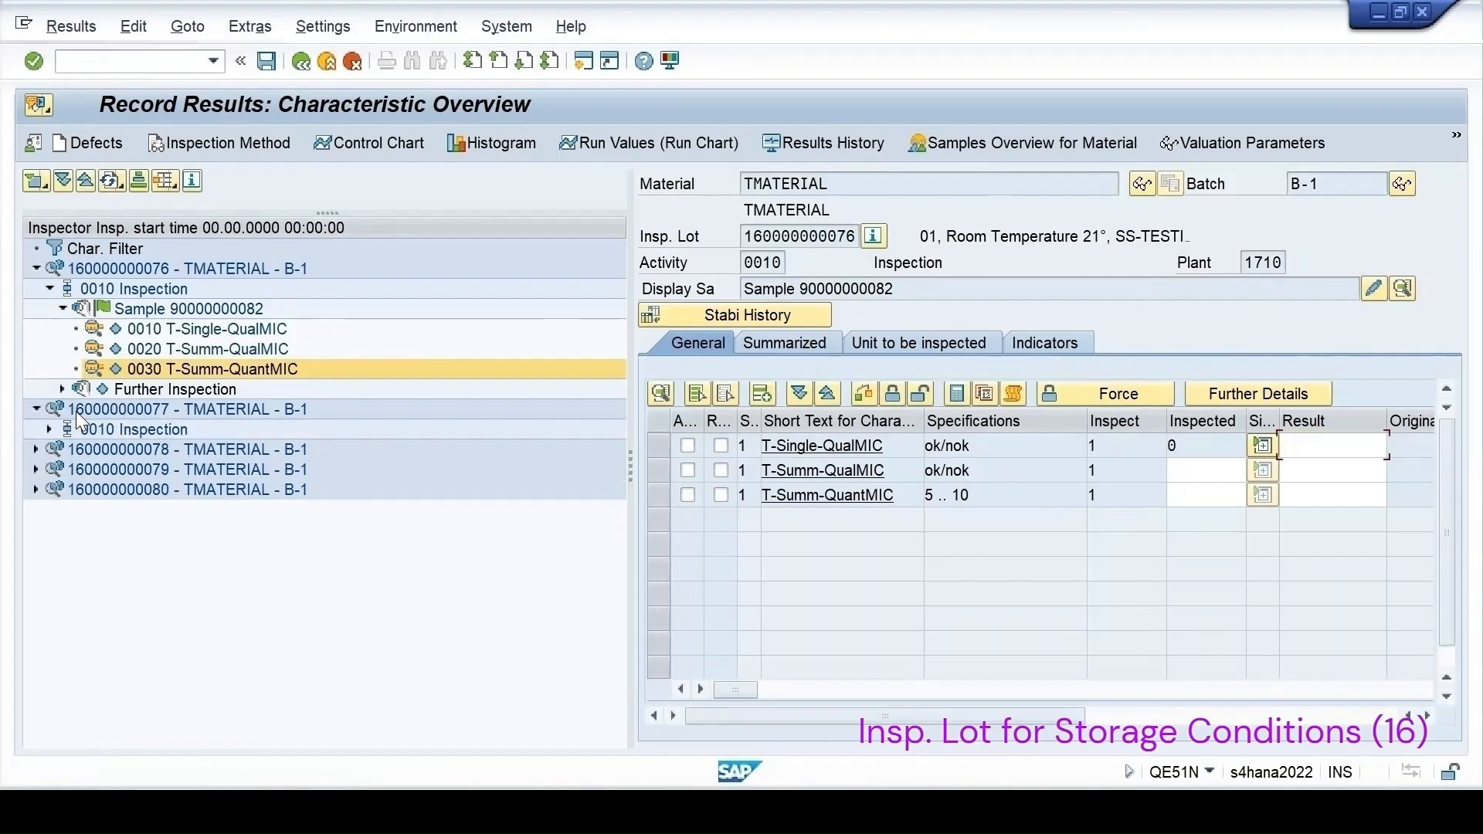
left_click(139, 413)
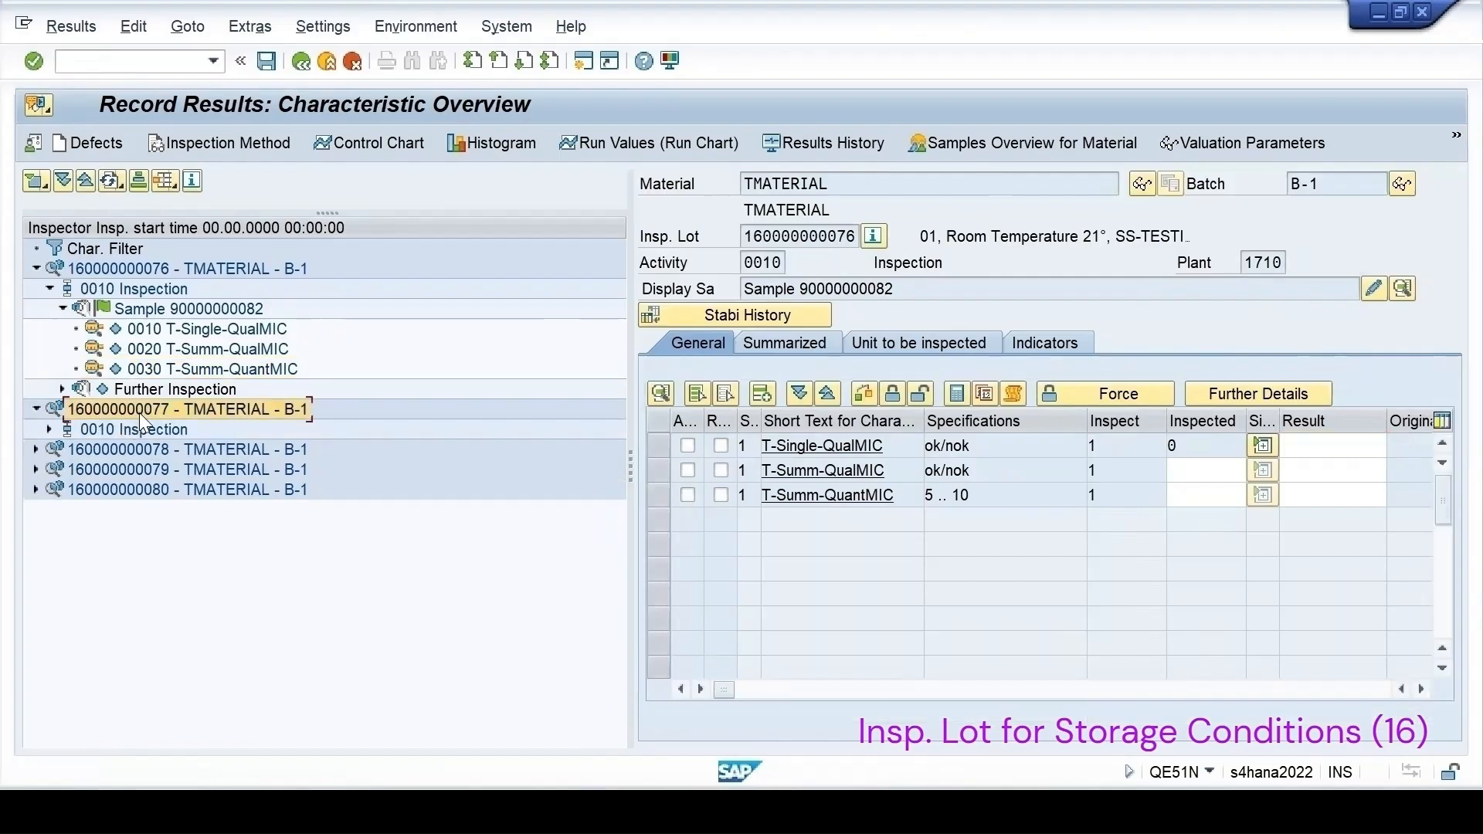
left_click(50, 430)
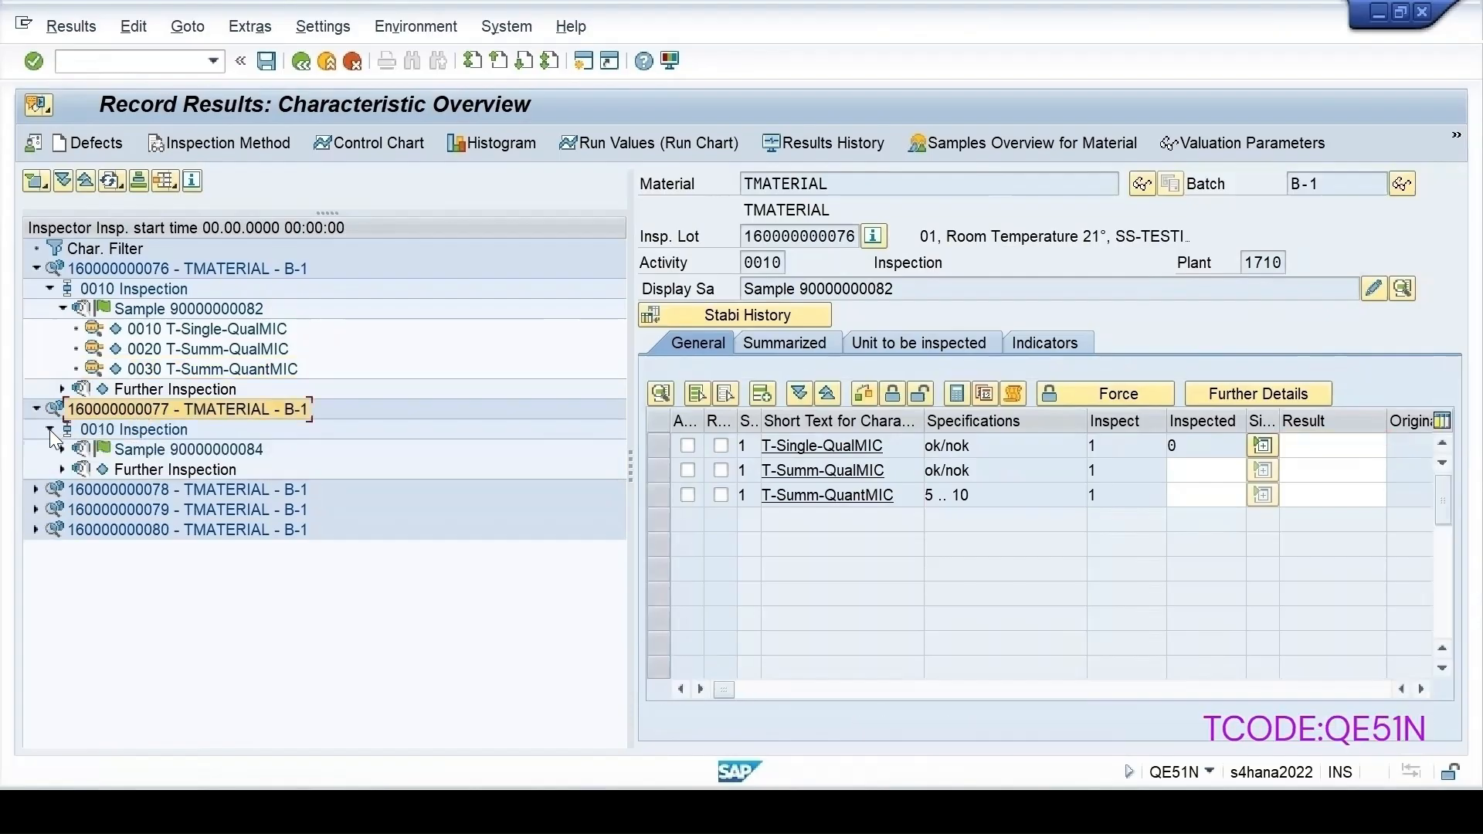
double_click(152, 451)
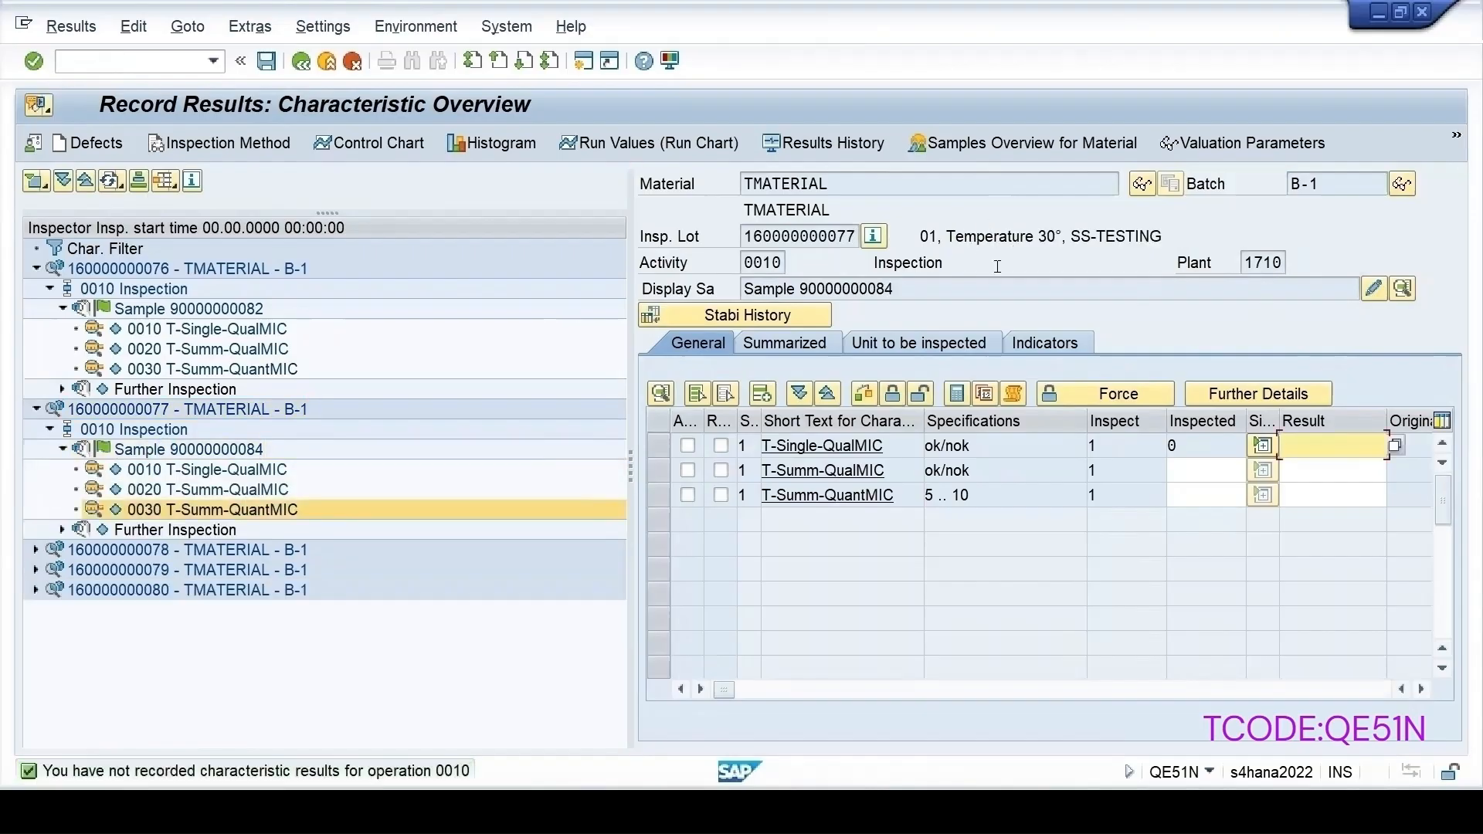
left_click(35, 550)
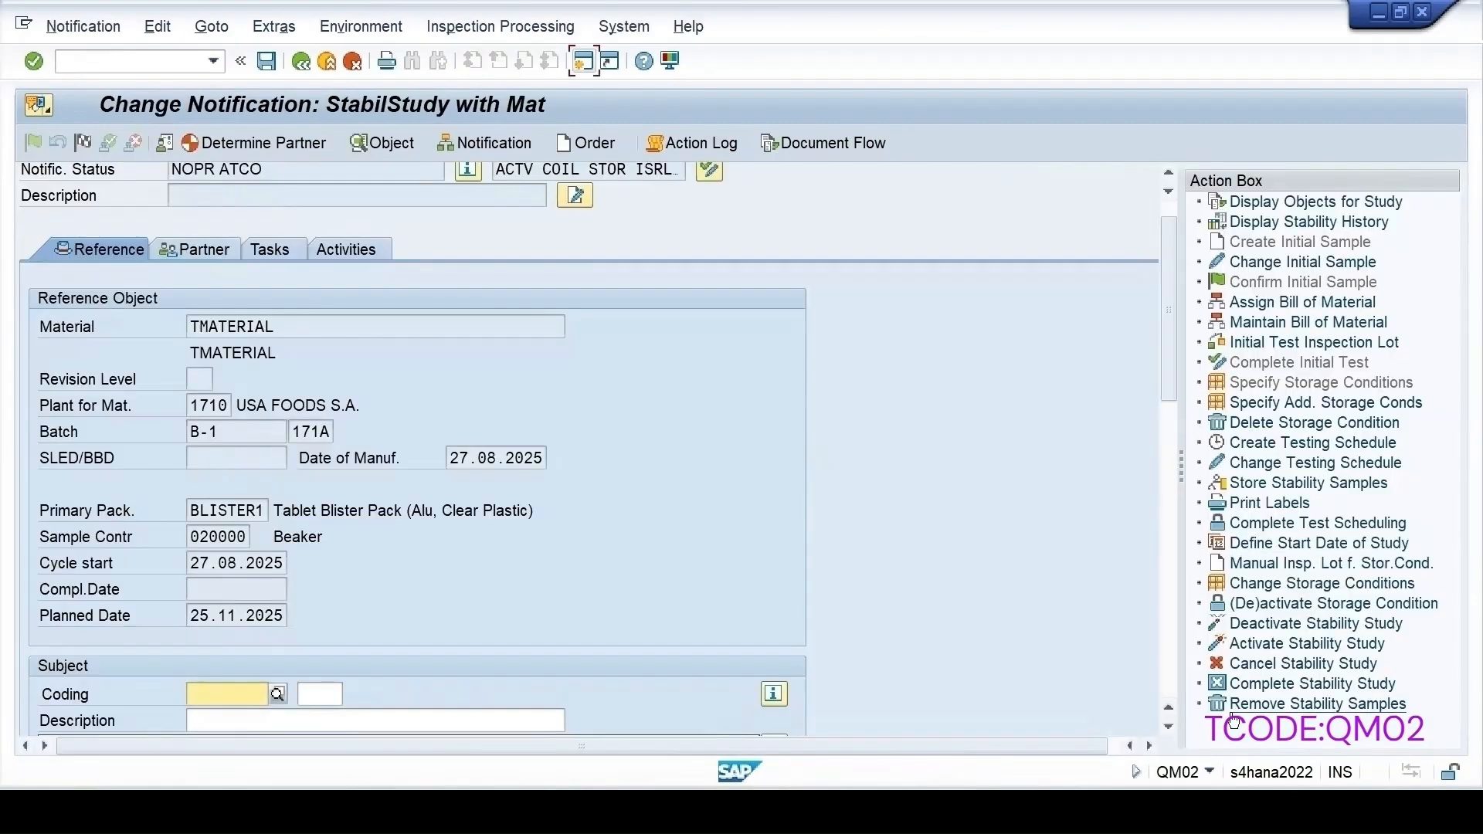
- Try deactivating and activating the stability study and its testing schedule from the QM02 notification
left_click(1249, 627)
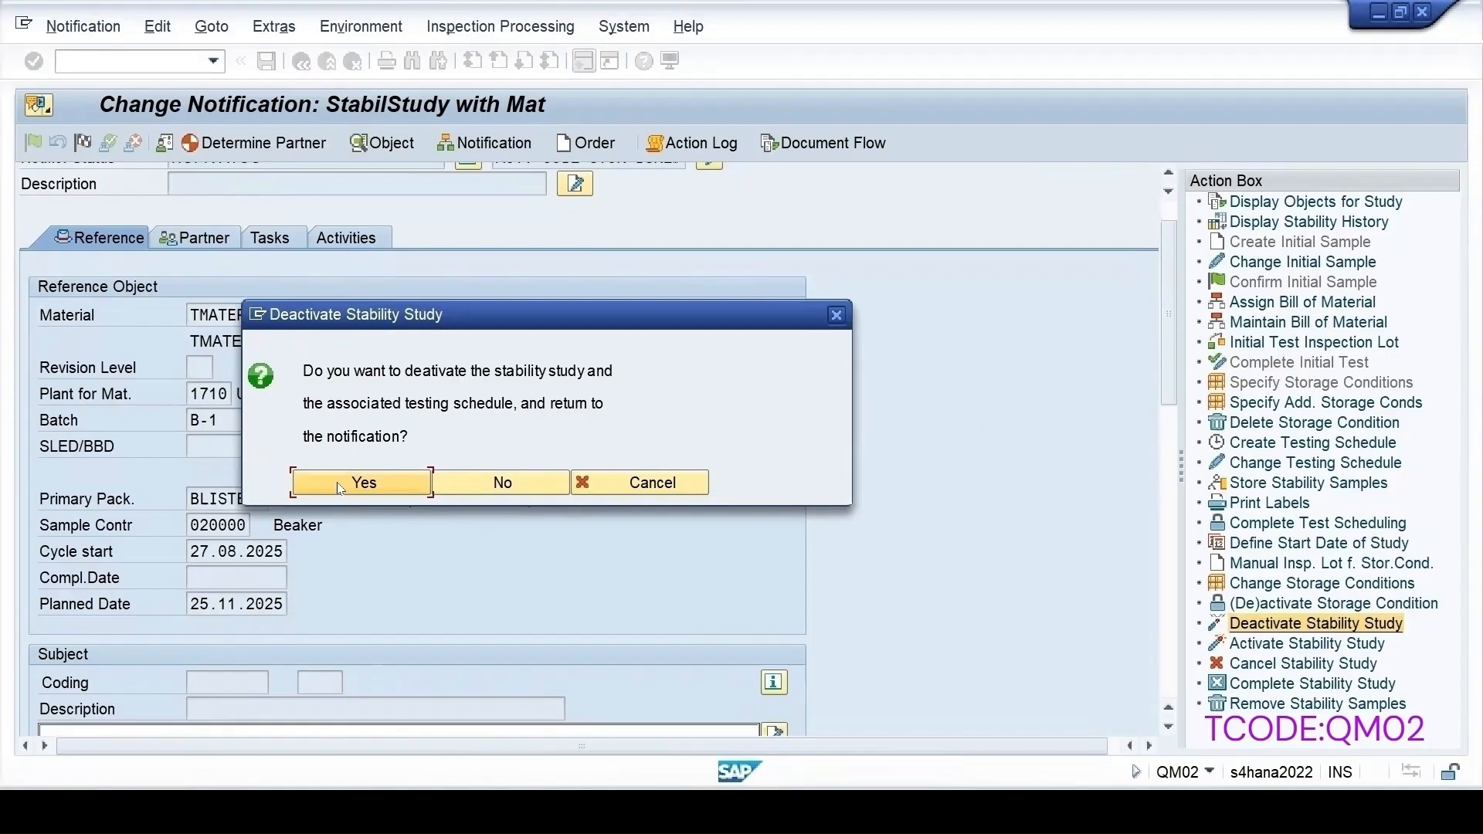
left_click(488, 486)
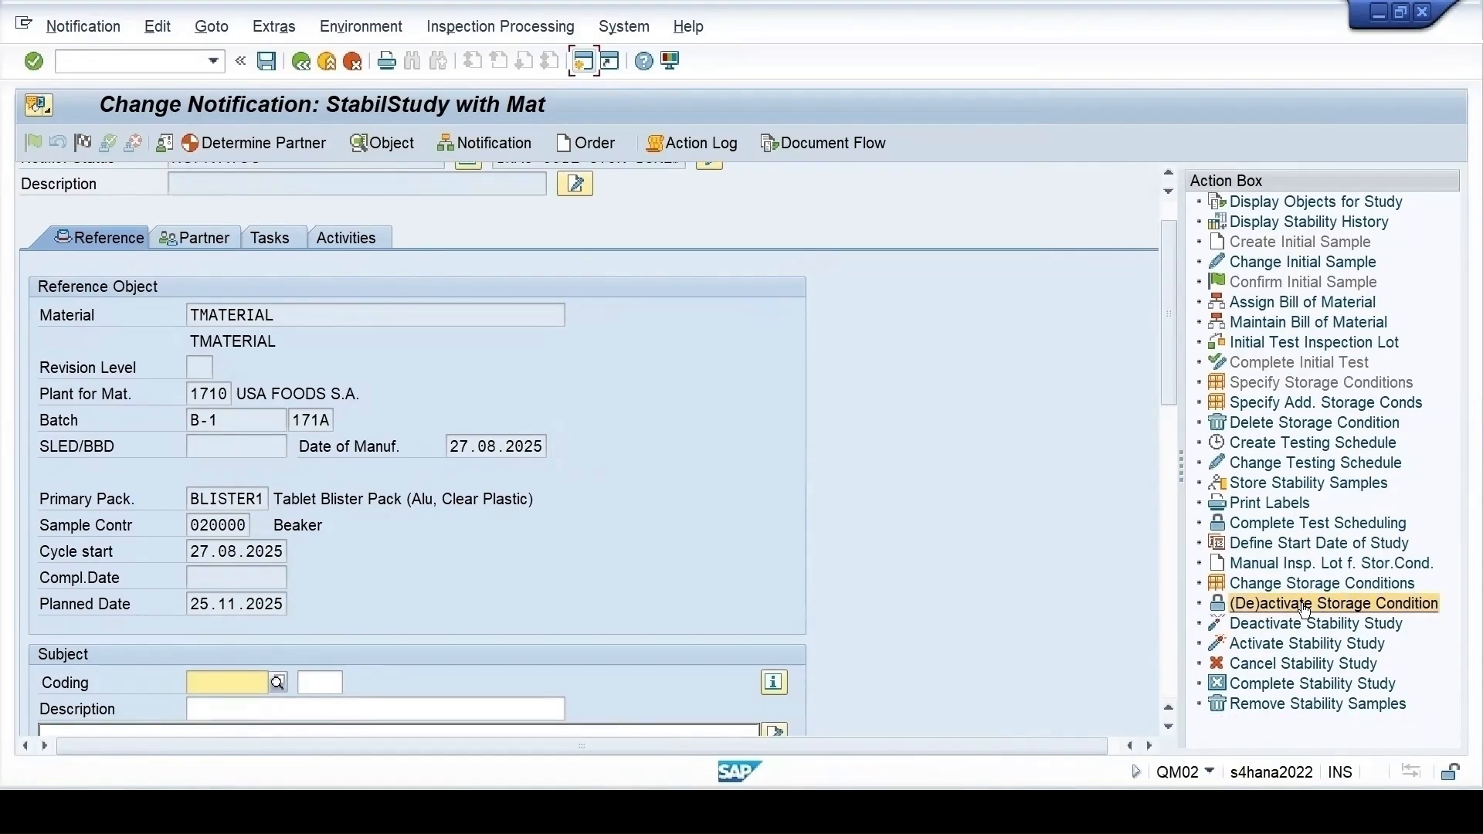
left_click(1270, 645)
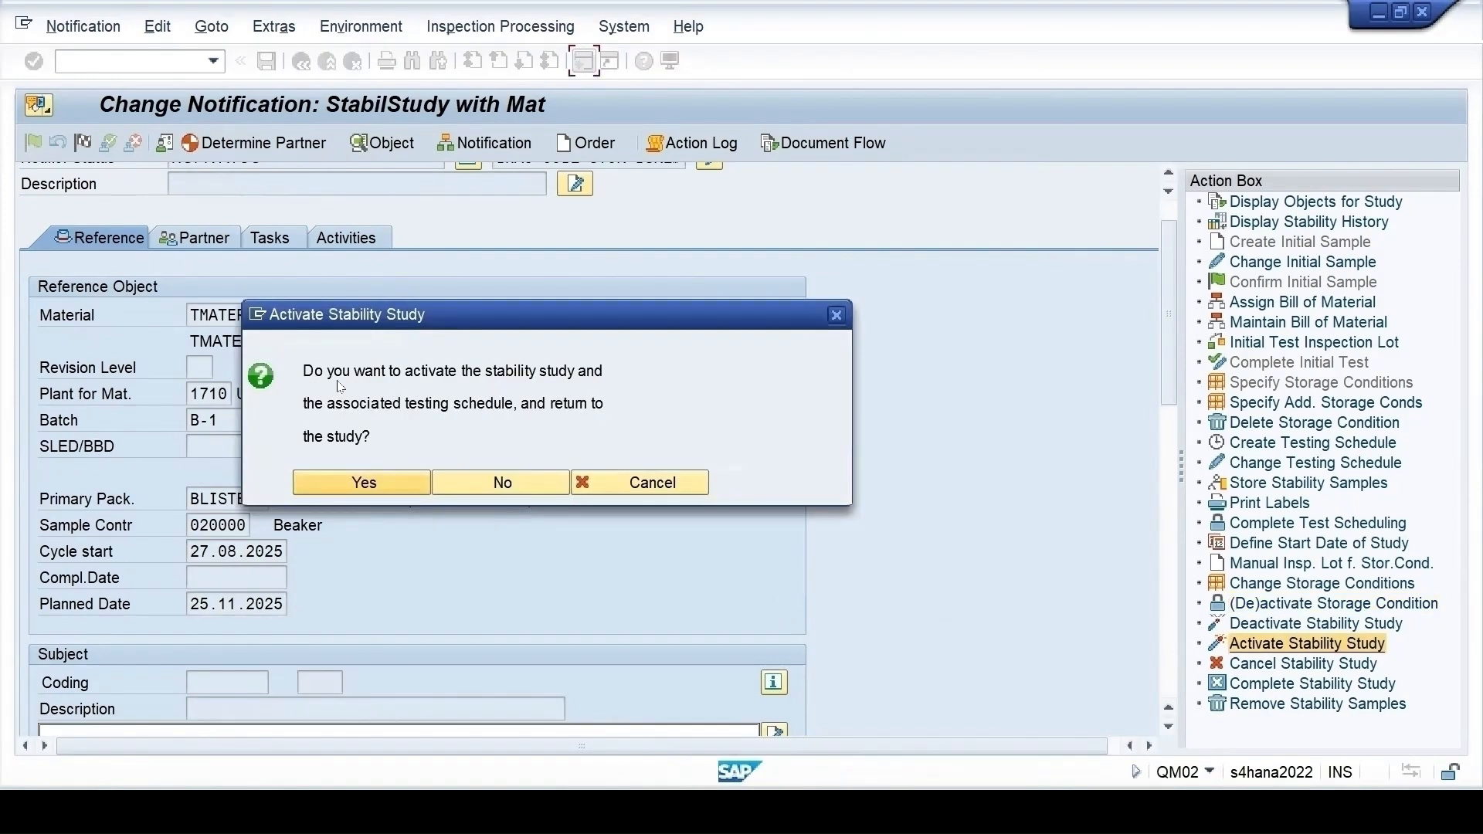
left_click(365, 484)
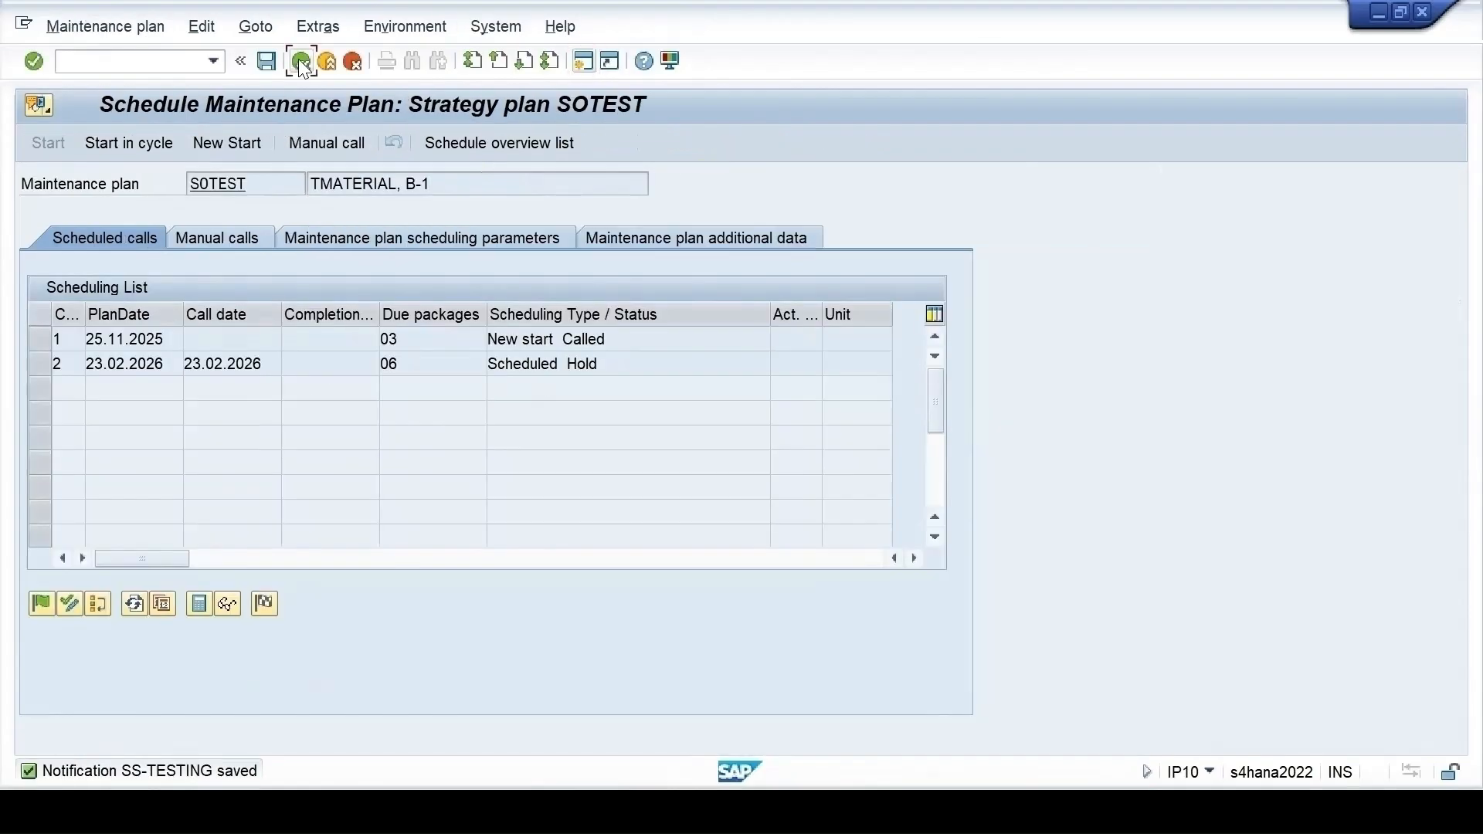
- Leave the scheduling of maintenance plan SOTEST without saving it again
left_click(301, 62)
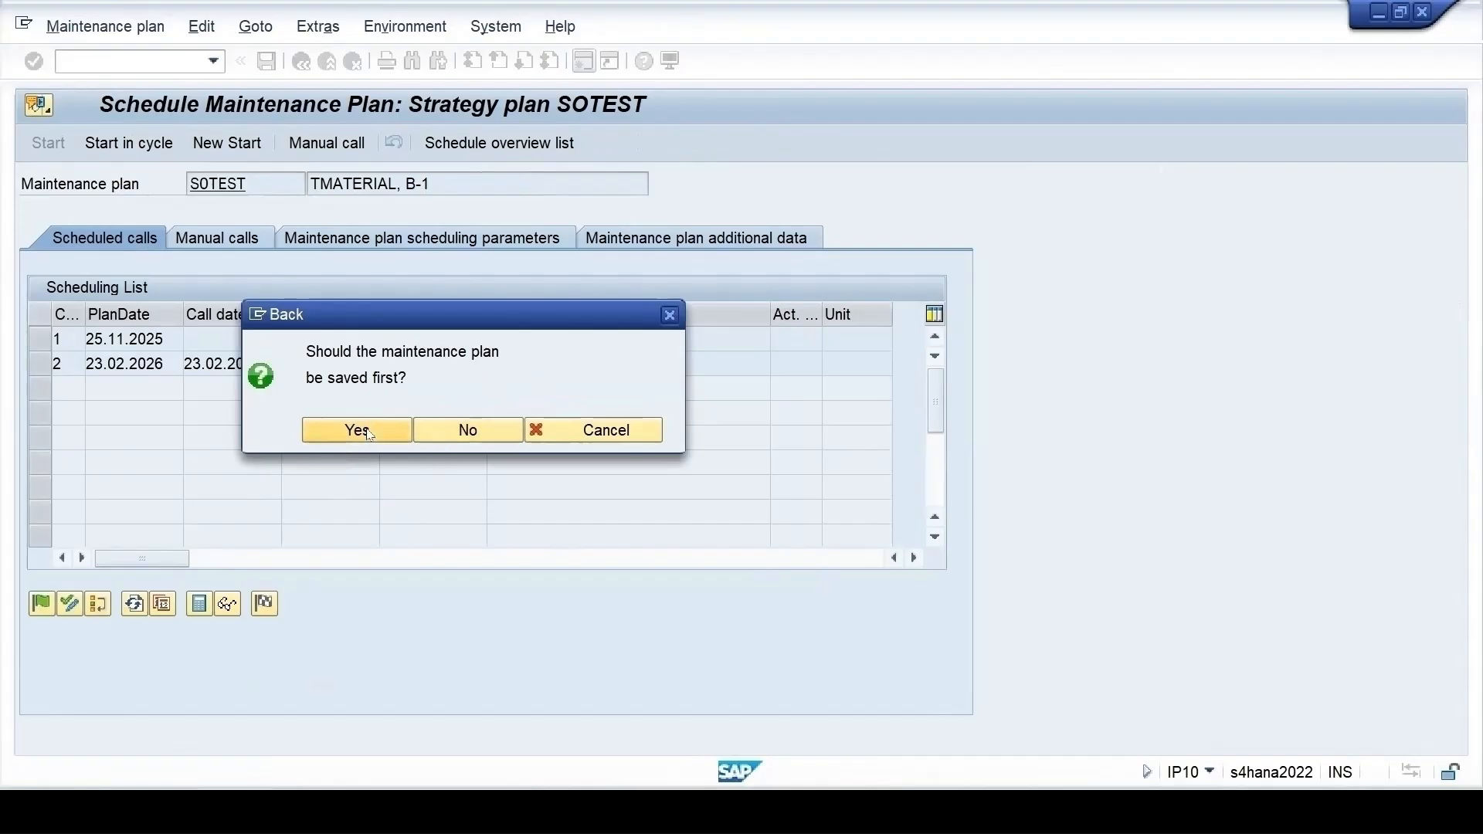
left_click(465, 436)
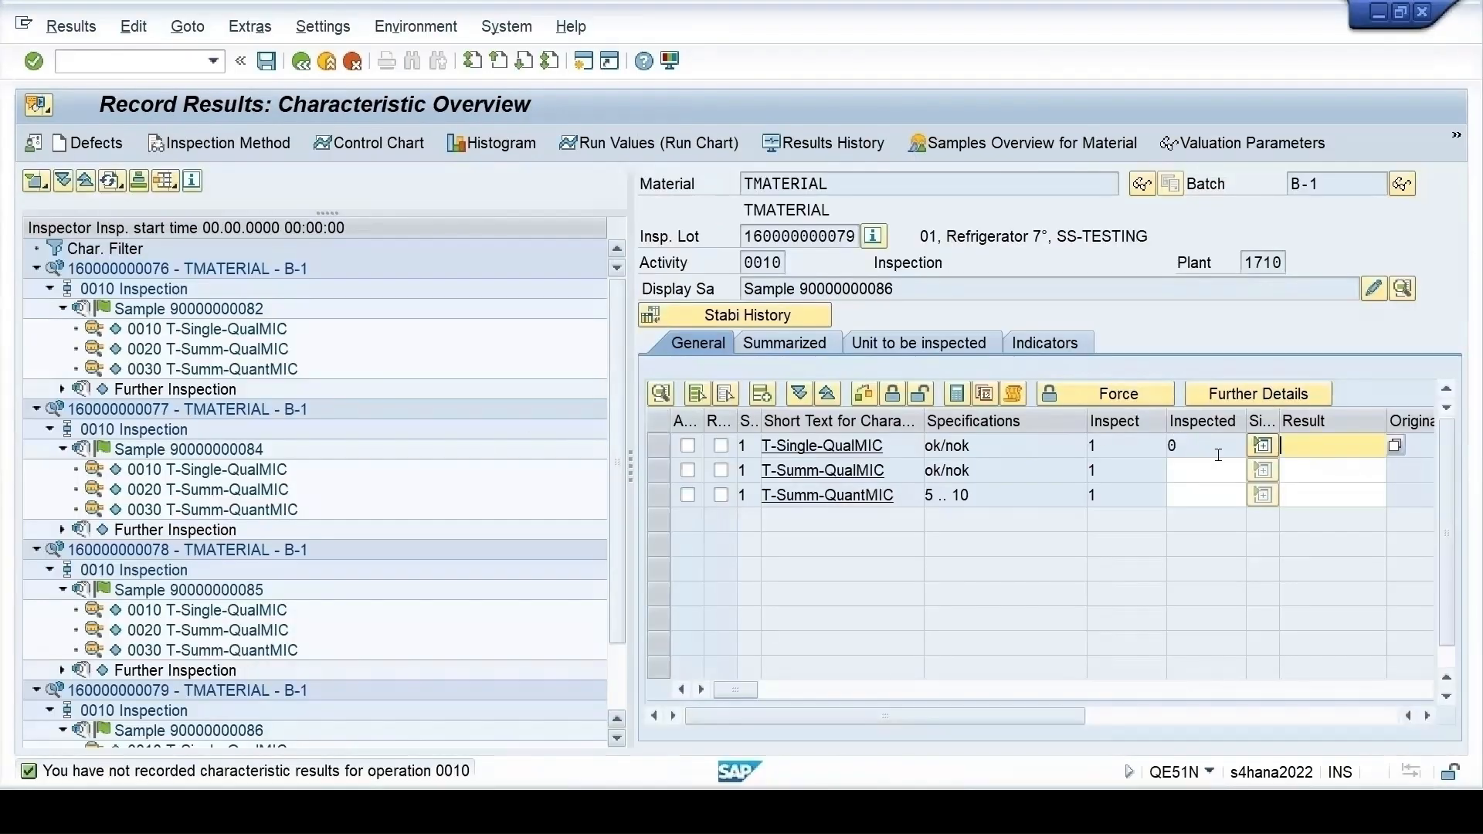
left_click(1395, 446)
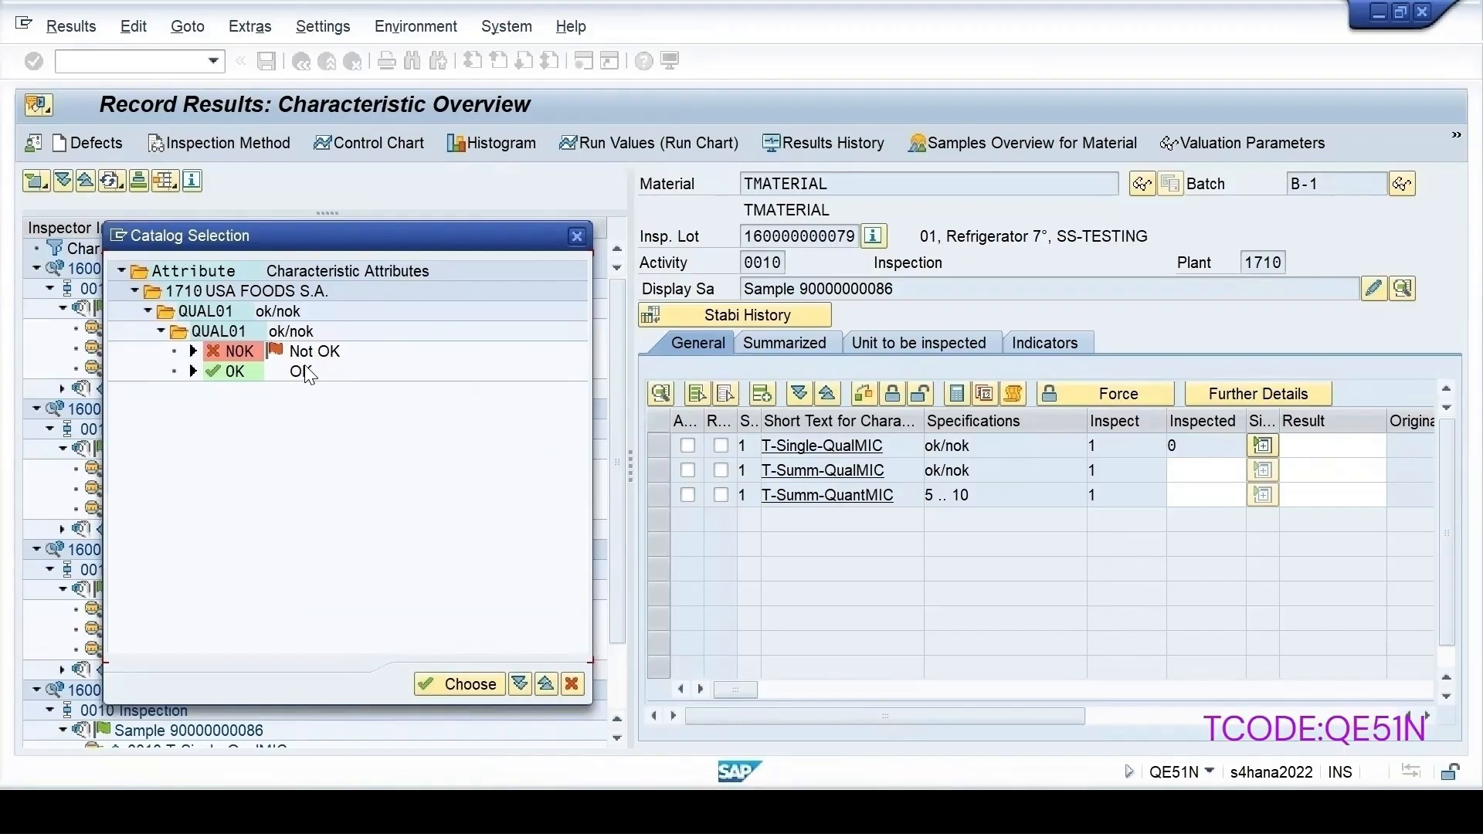
double_click(309, 372)
left_click(1382, 471)
left_click(1394, 471)
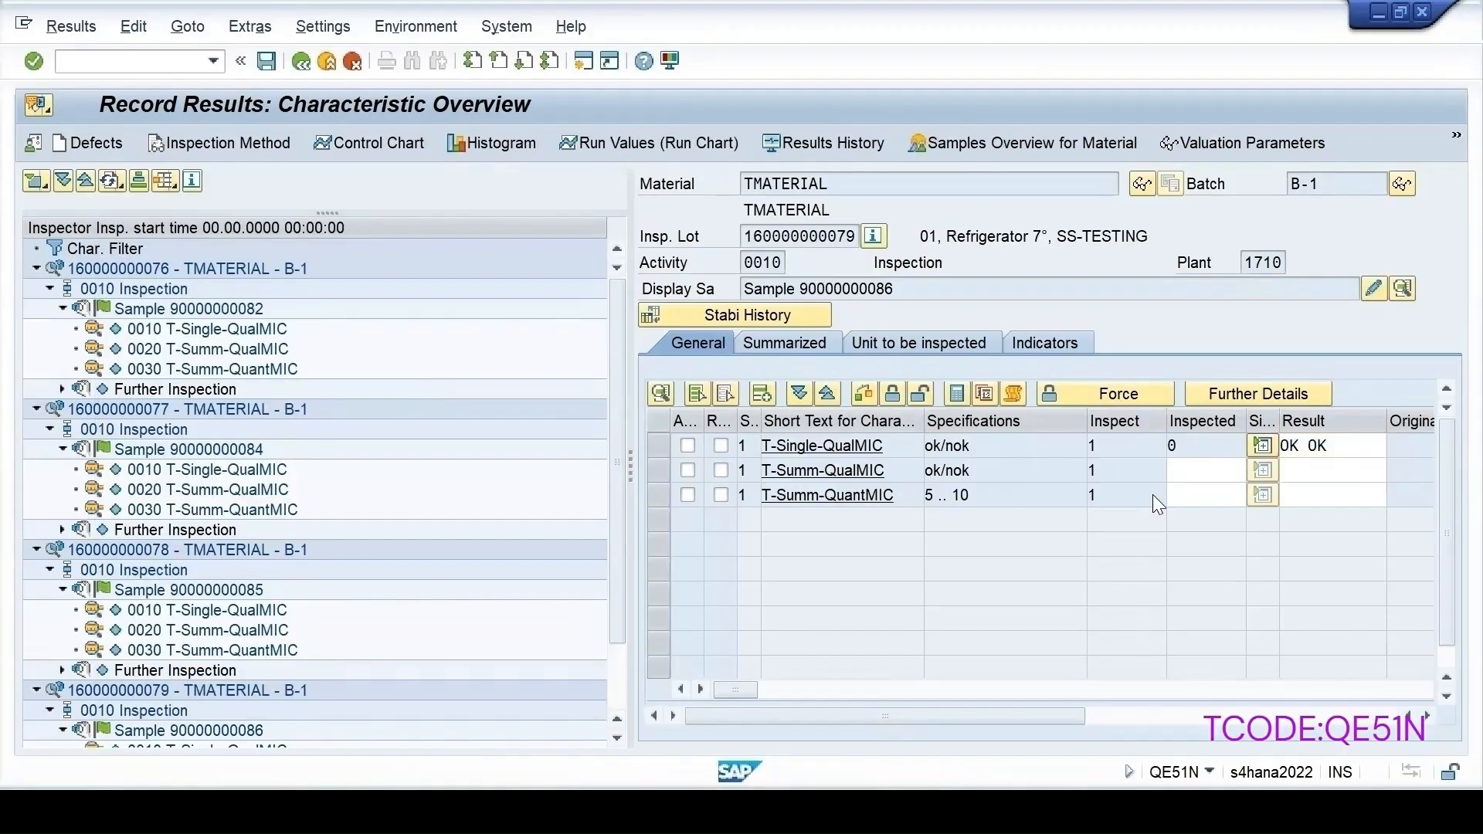
double_click(324, 372)
left_click(1327, 501)
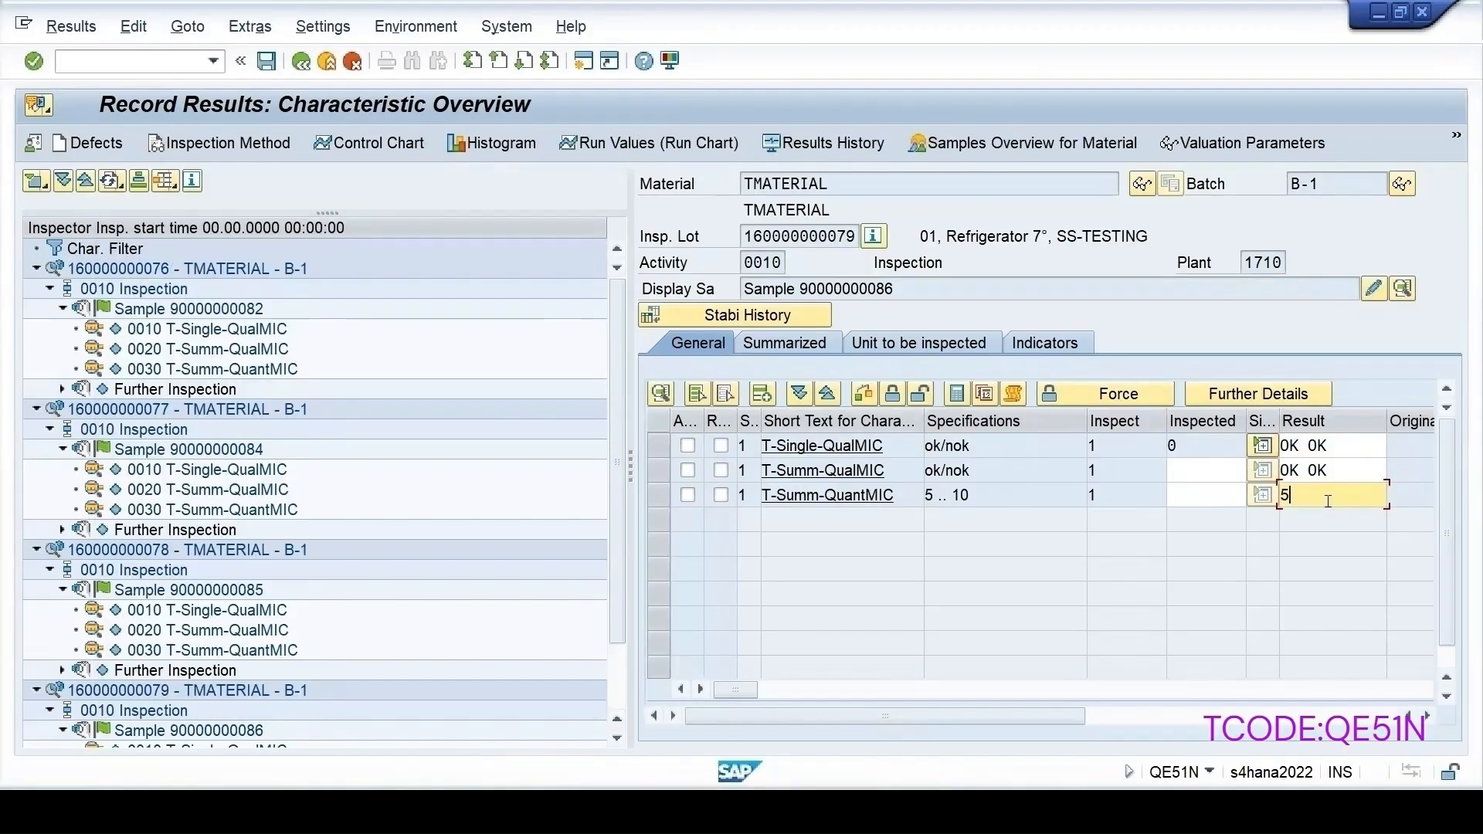
type("5")
key("Return")
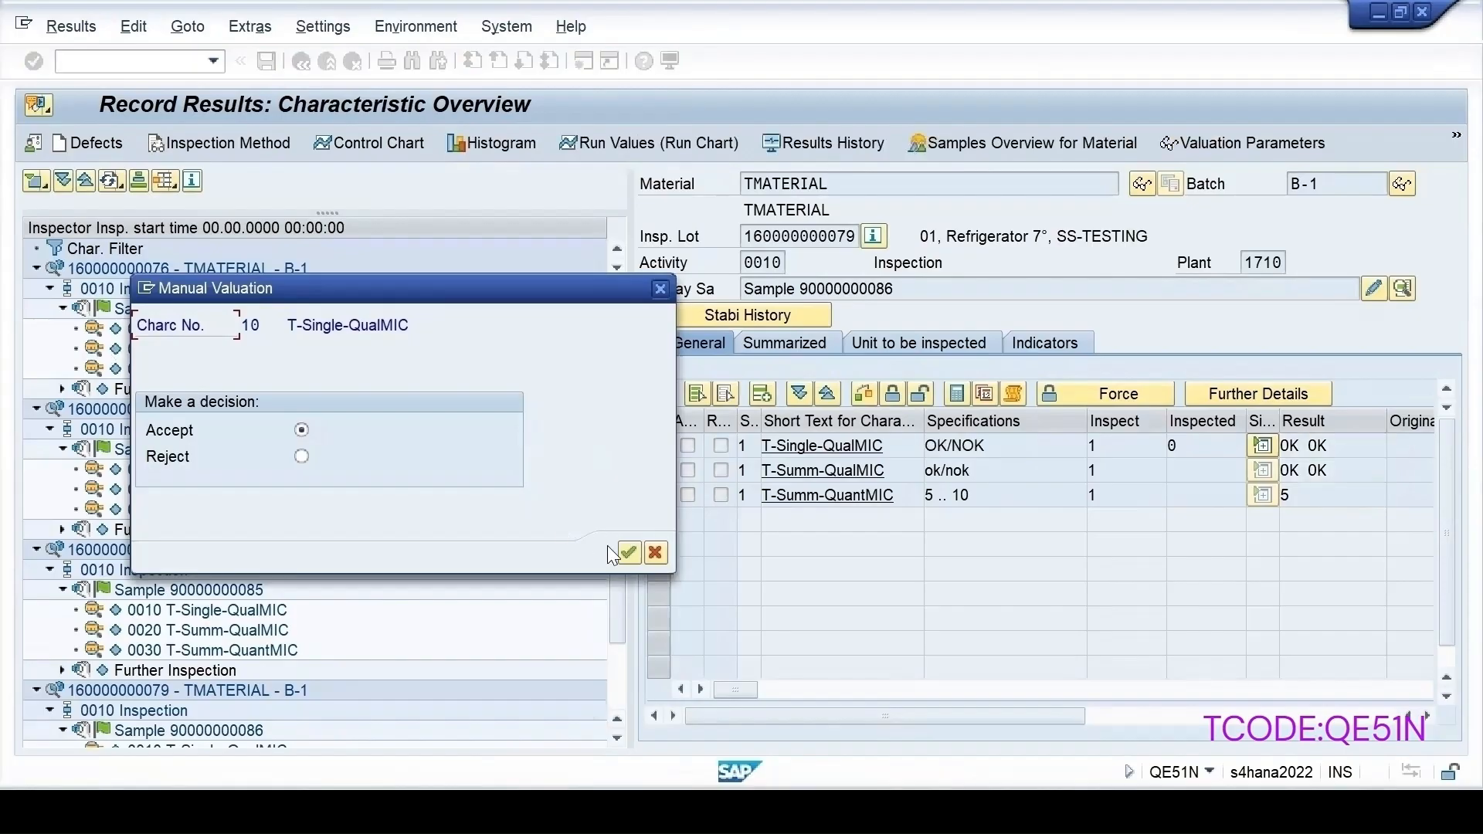
left_click(628, 551)
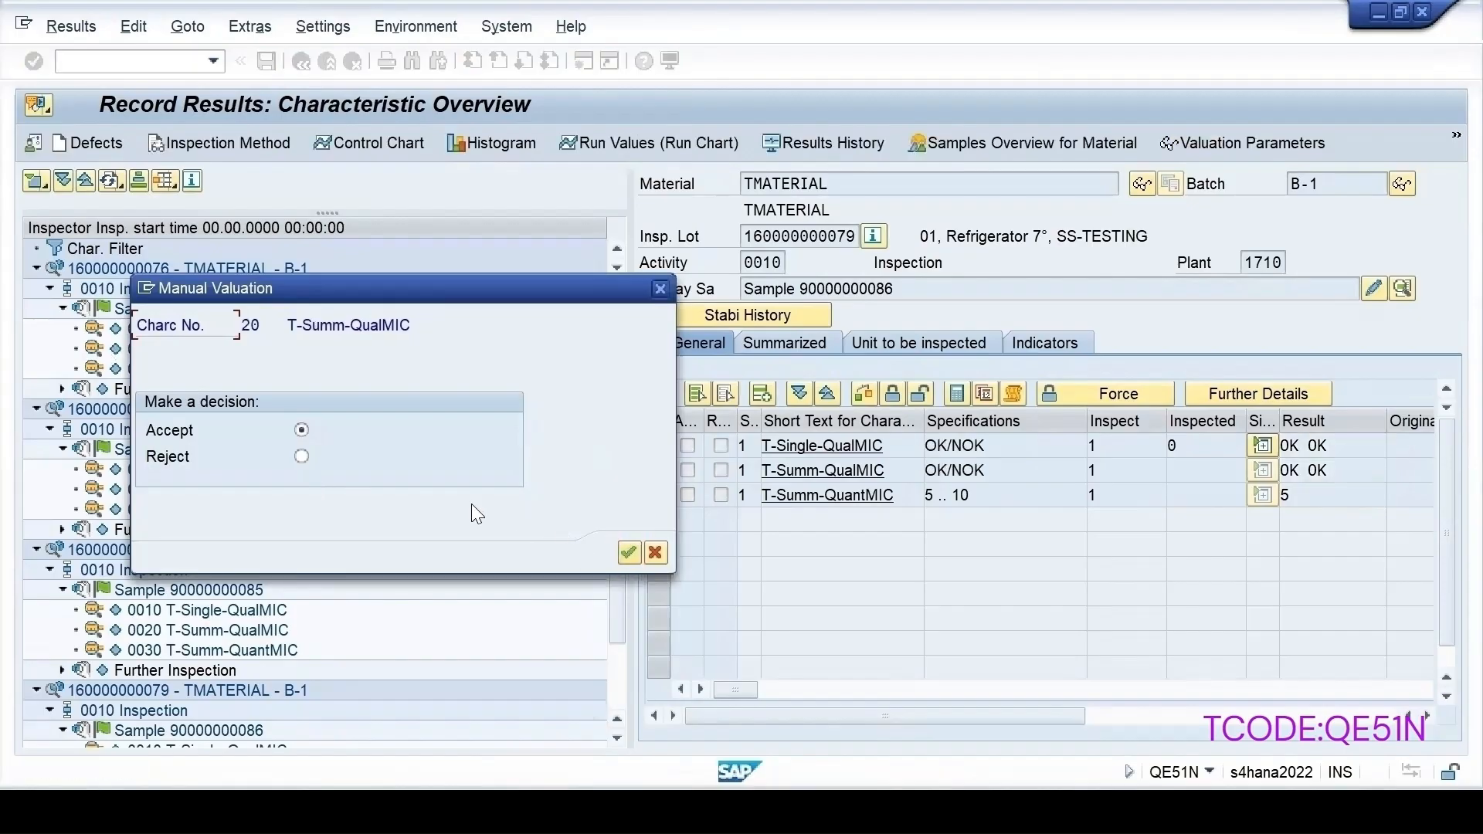
left_click(623, 553)
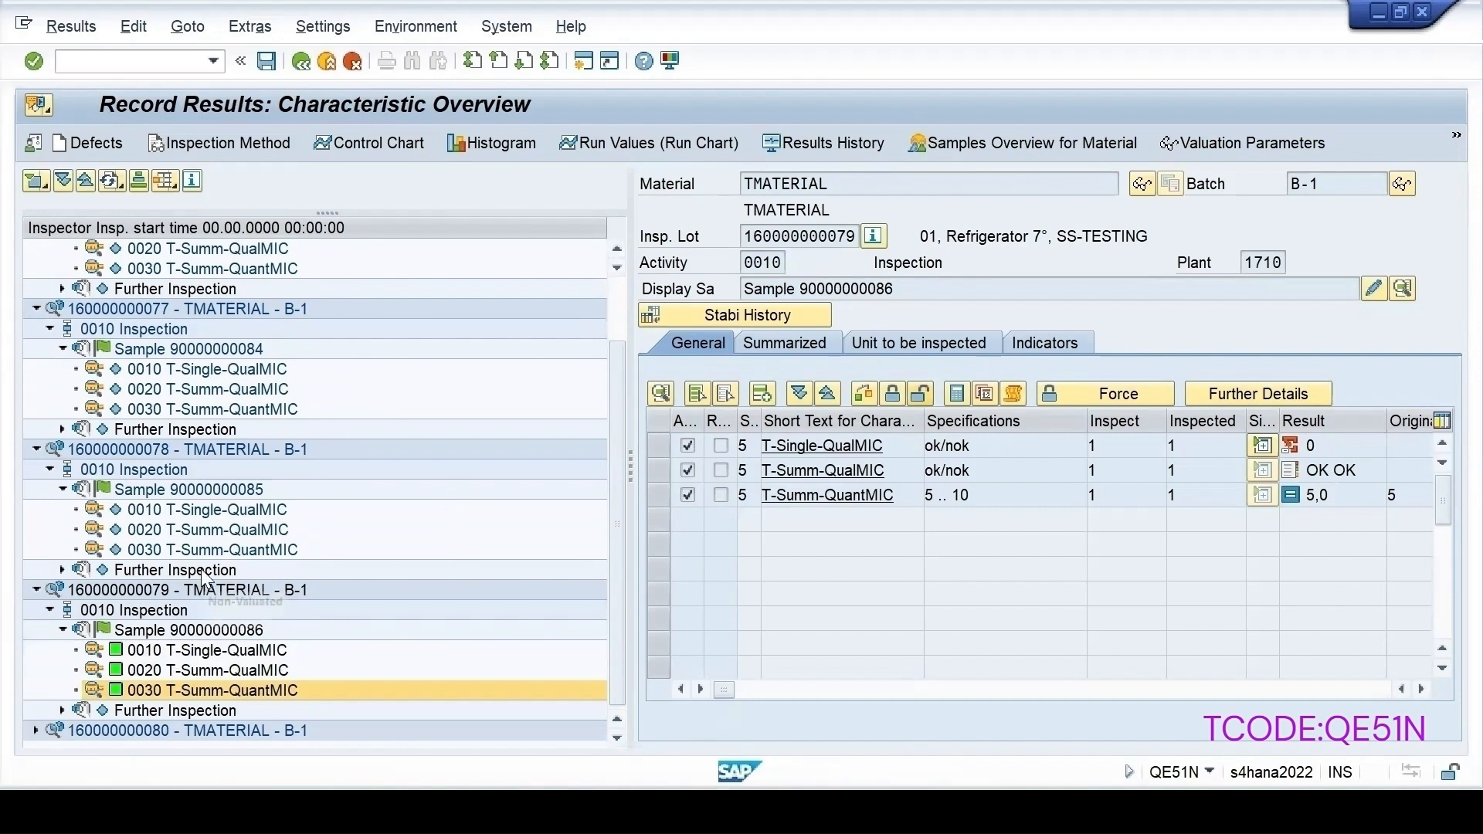
double_click(194, 488)
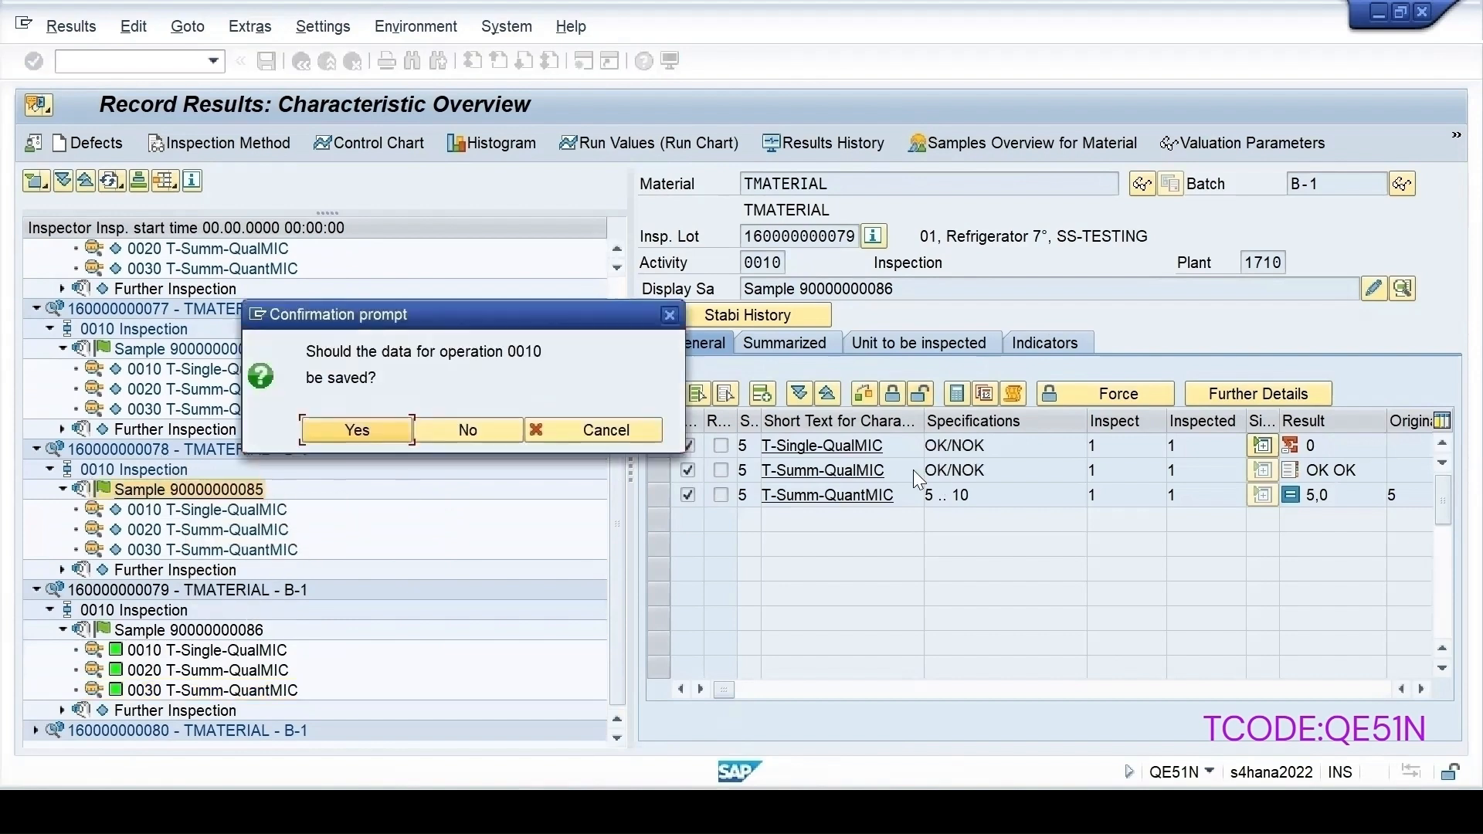
left_click(374, 429)
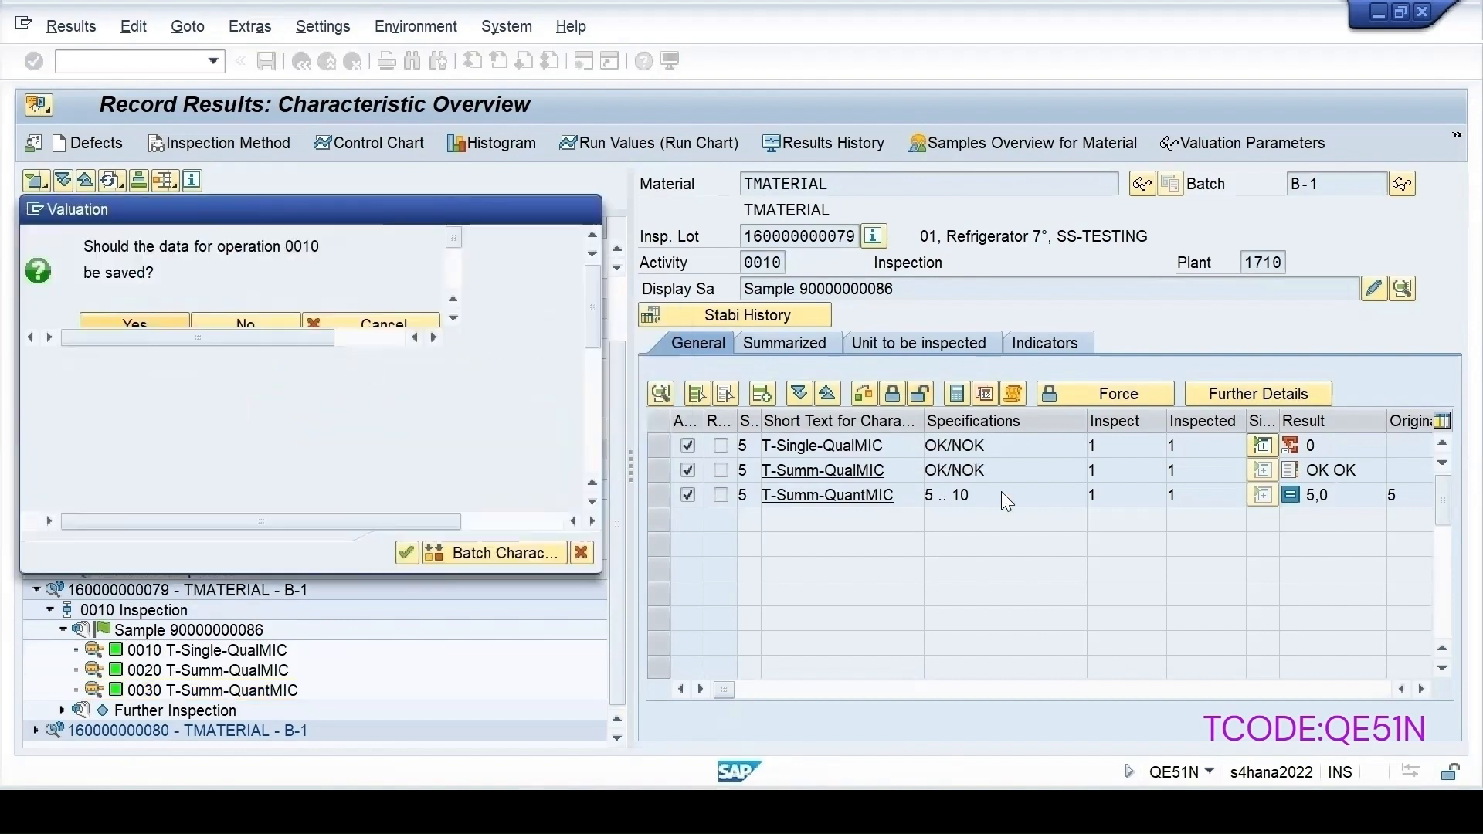
left_click(407, 553)
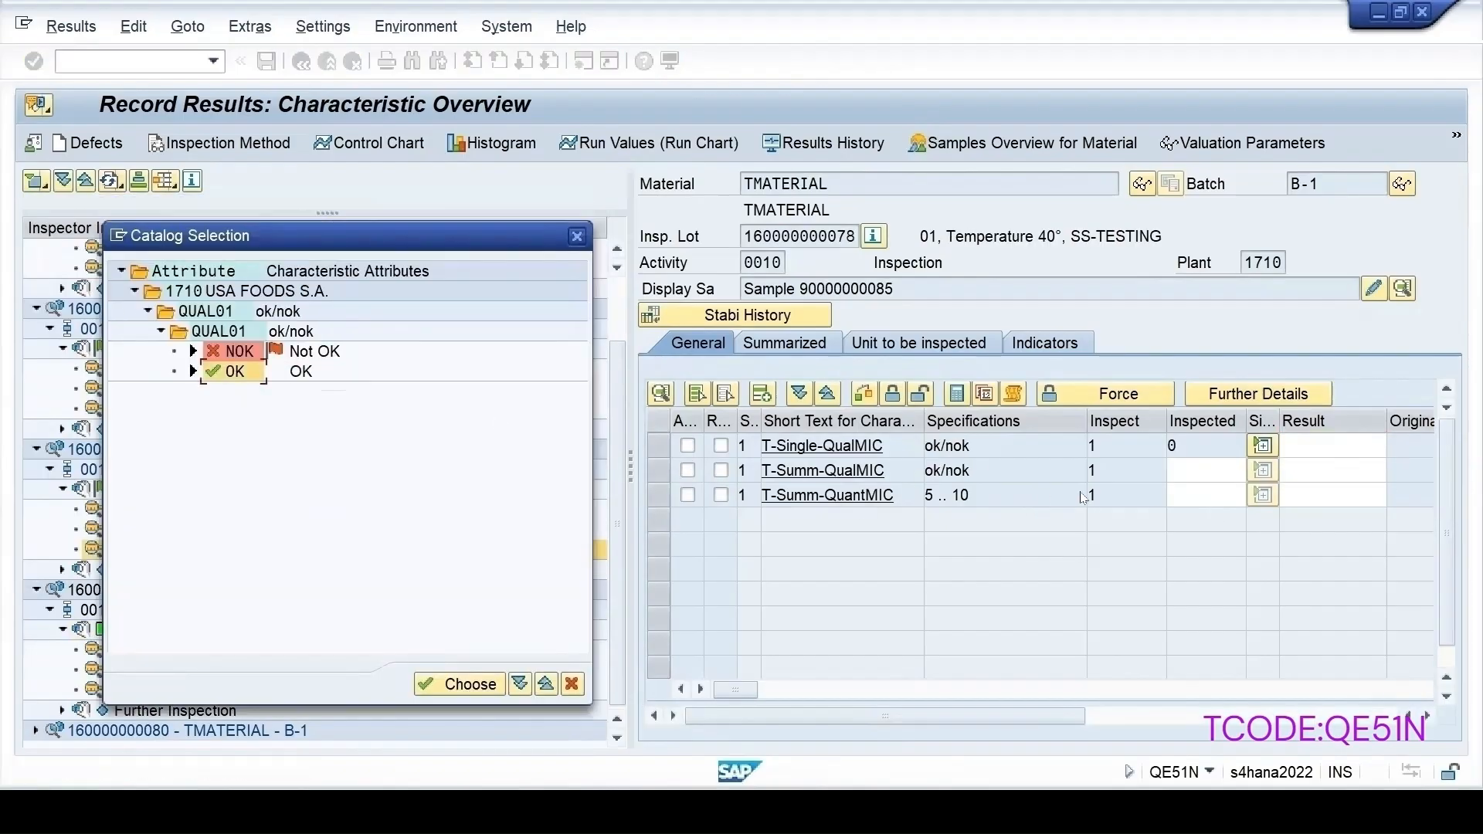
double_click(301, 371)
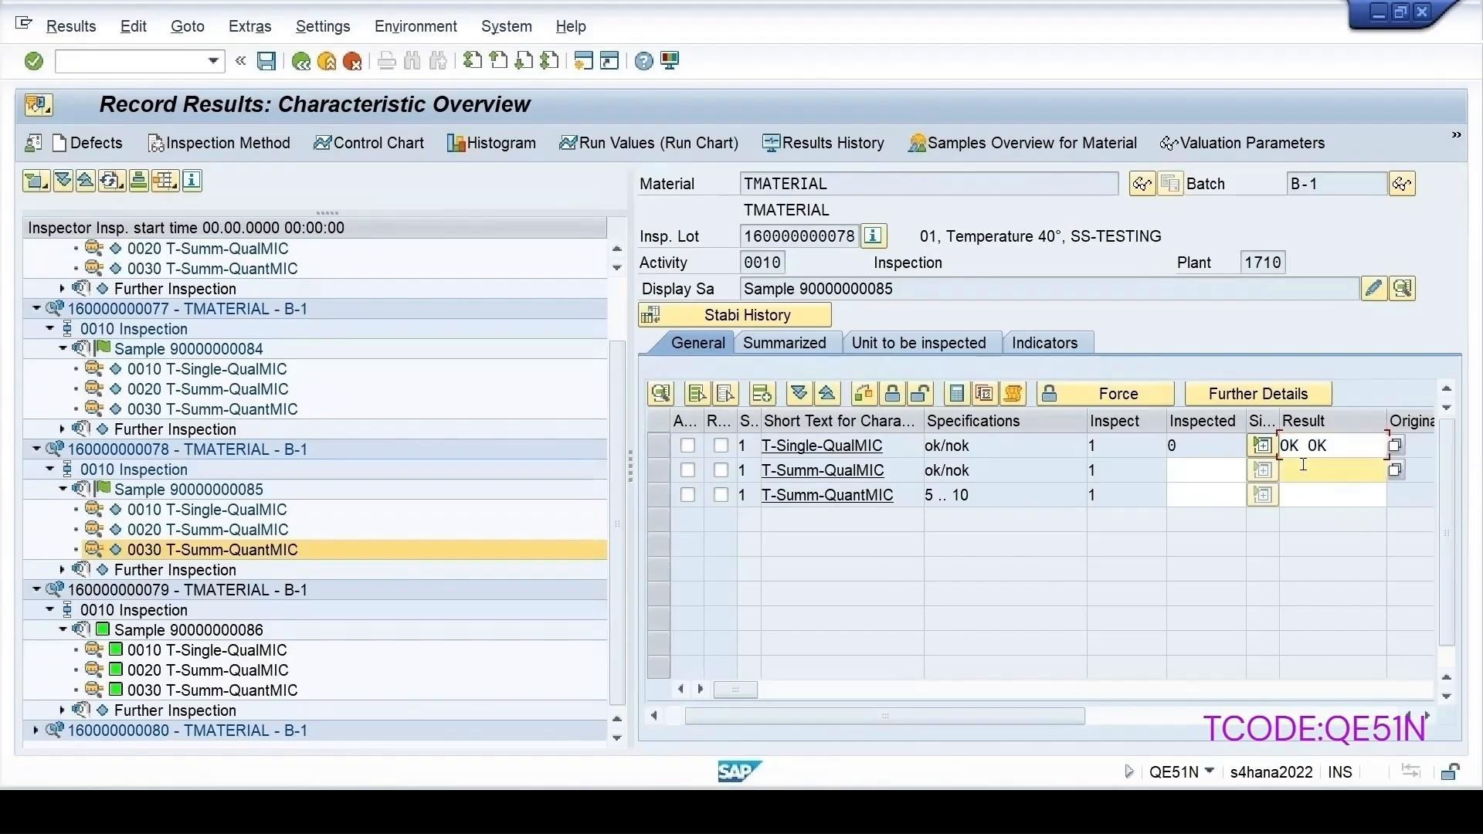
left_click(1393, 471)
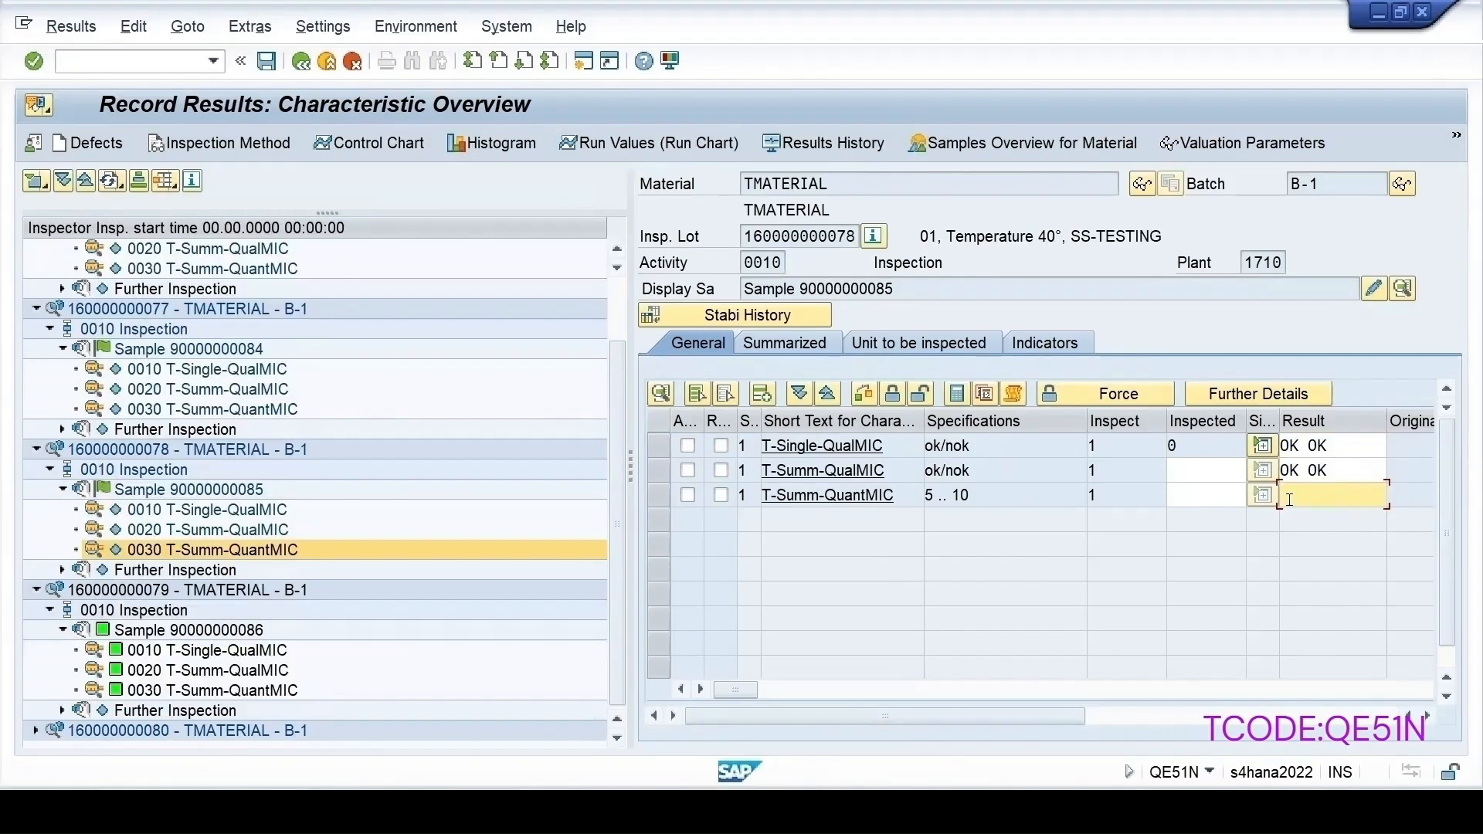
key("Return")
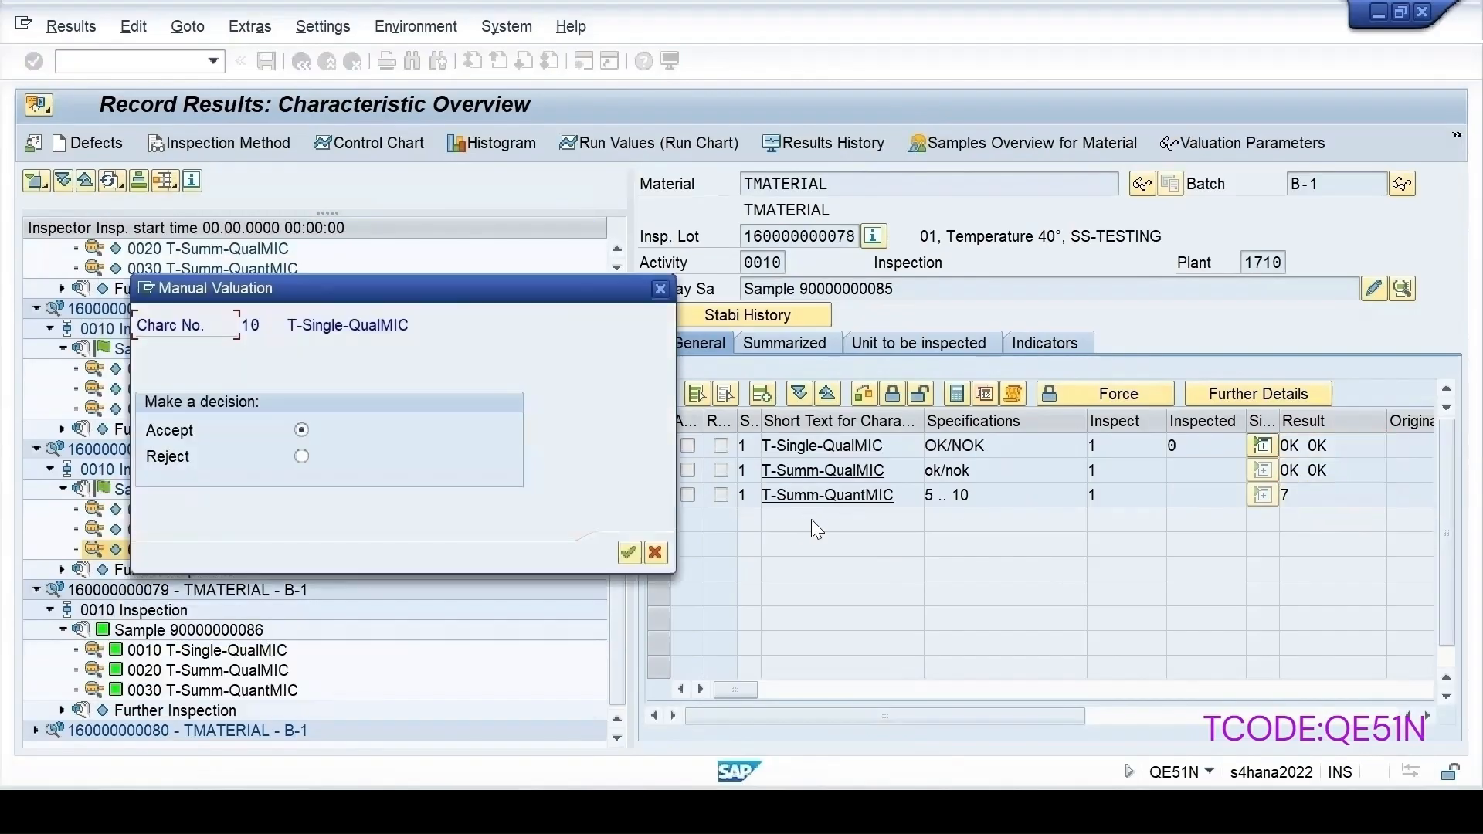
key("Return")
key("Return")
key("Return")
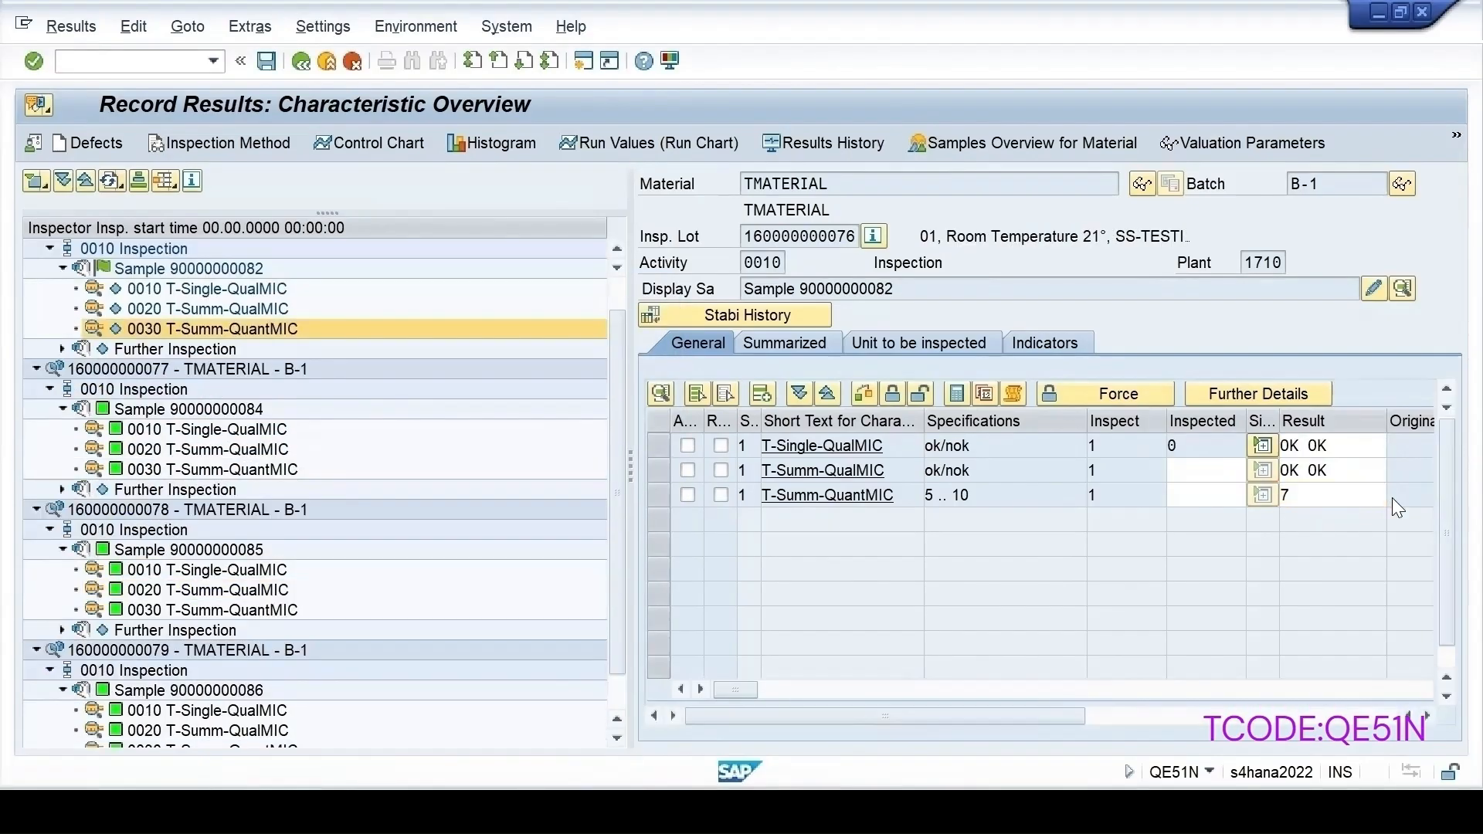
key("Return")
key("Return")
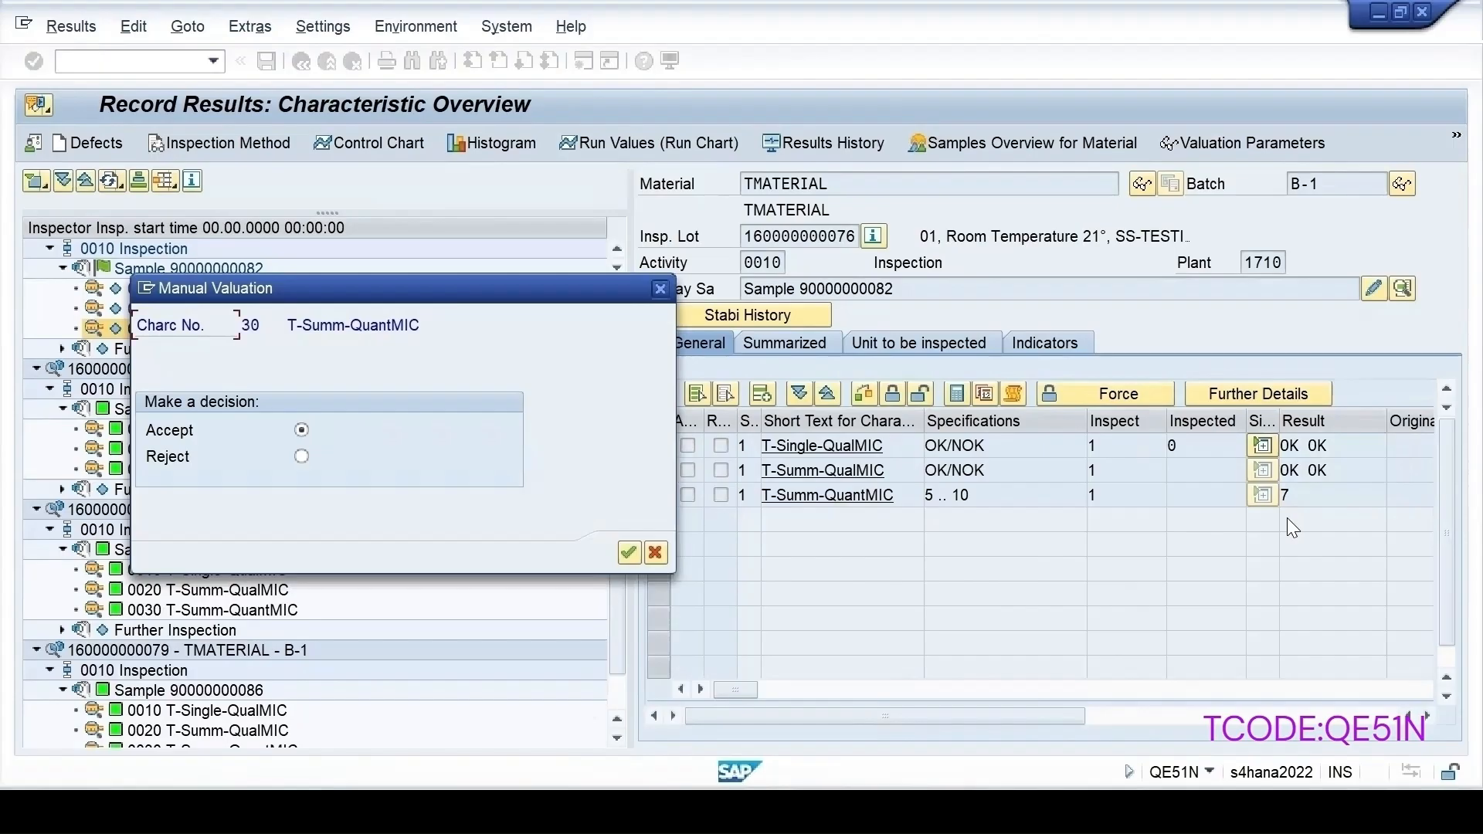
key("Return")
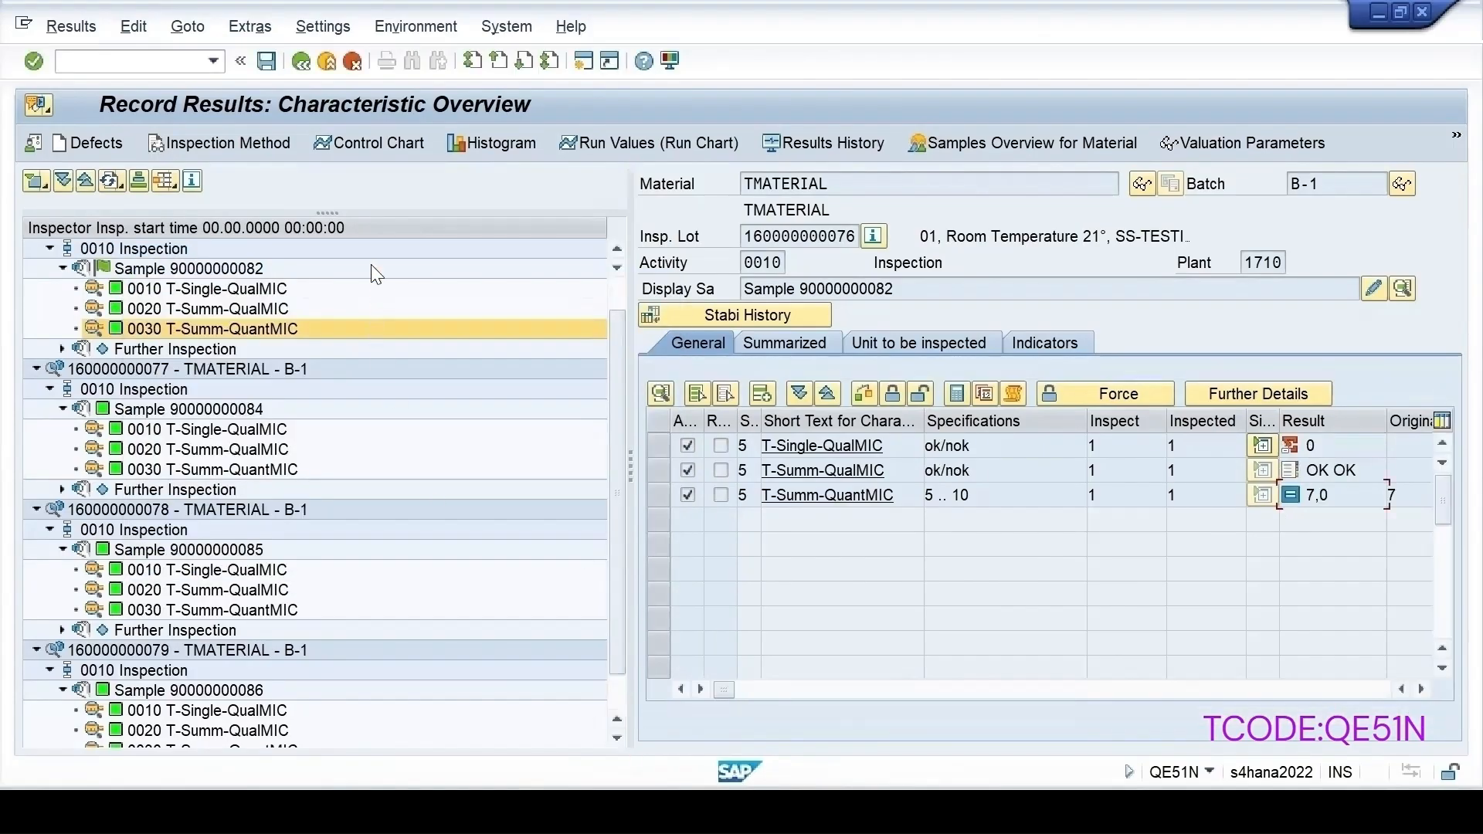
left_click(266, 61)
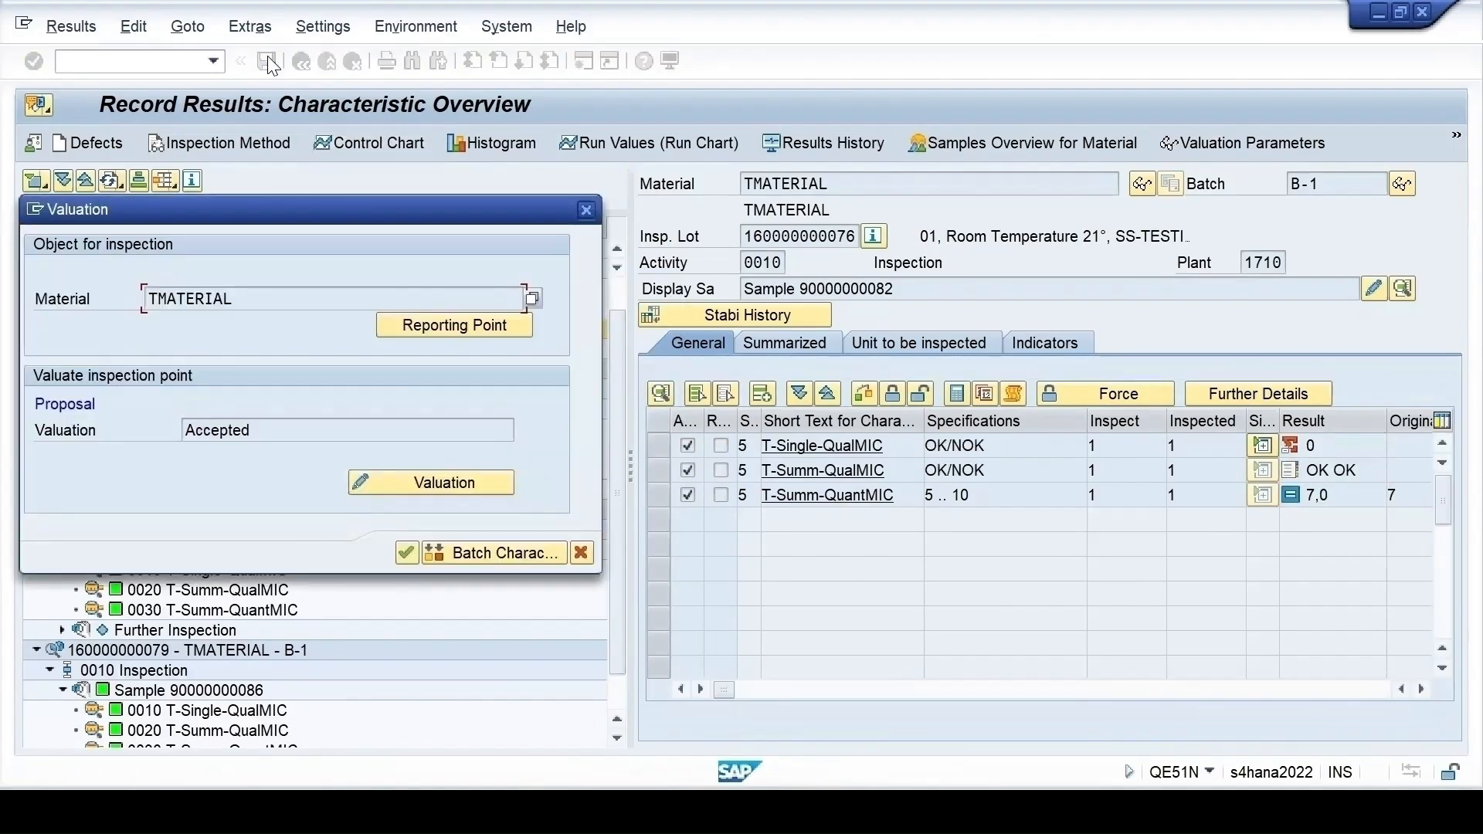
left_click(406, 553)
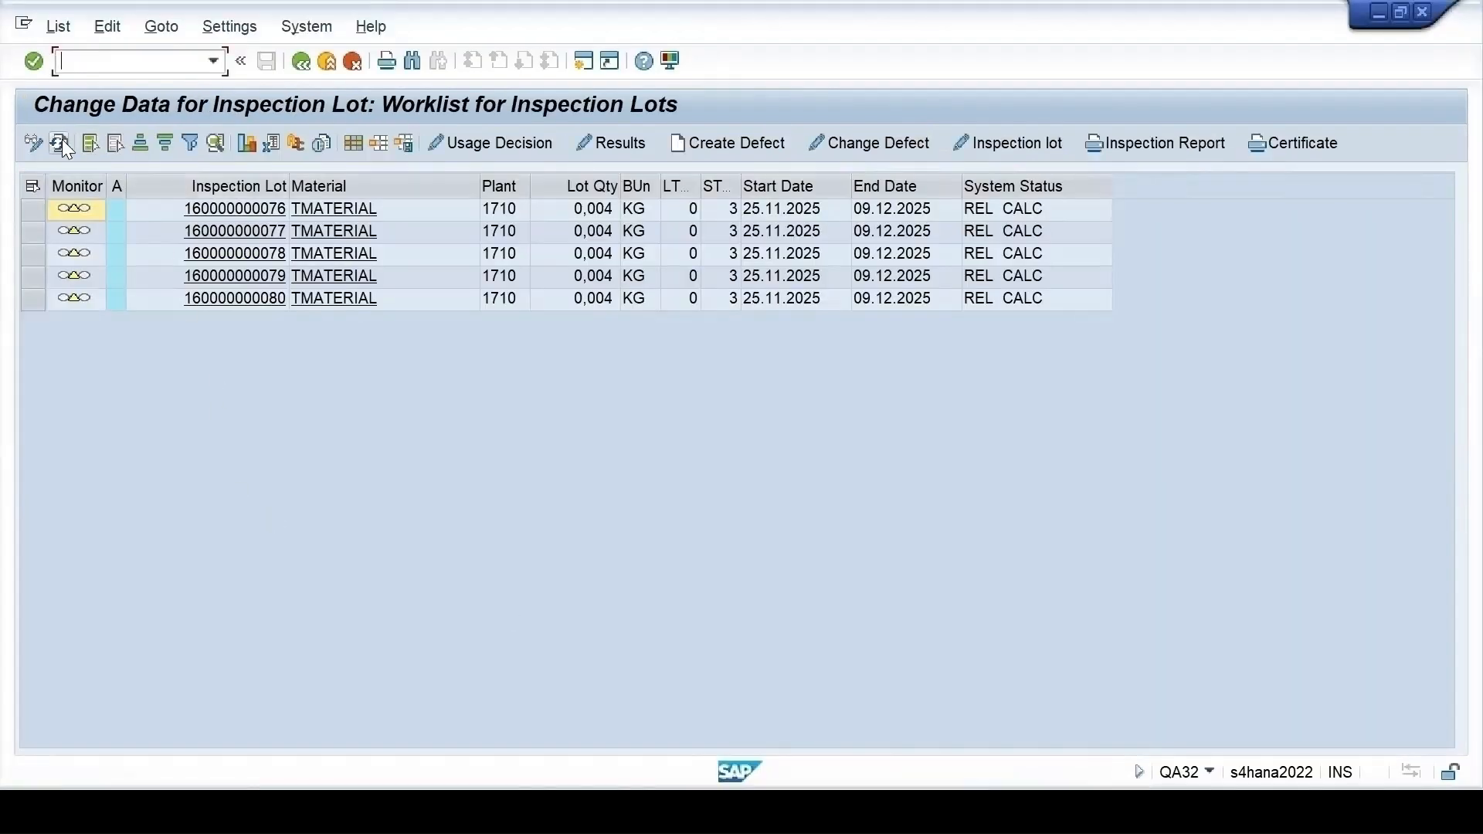
left_click(61, 142)
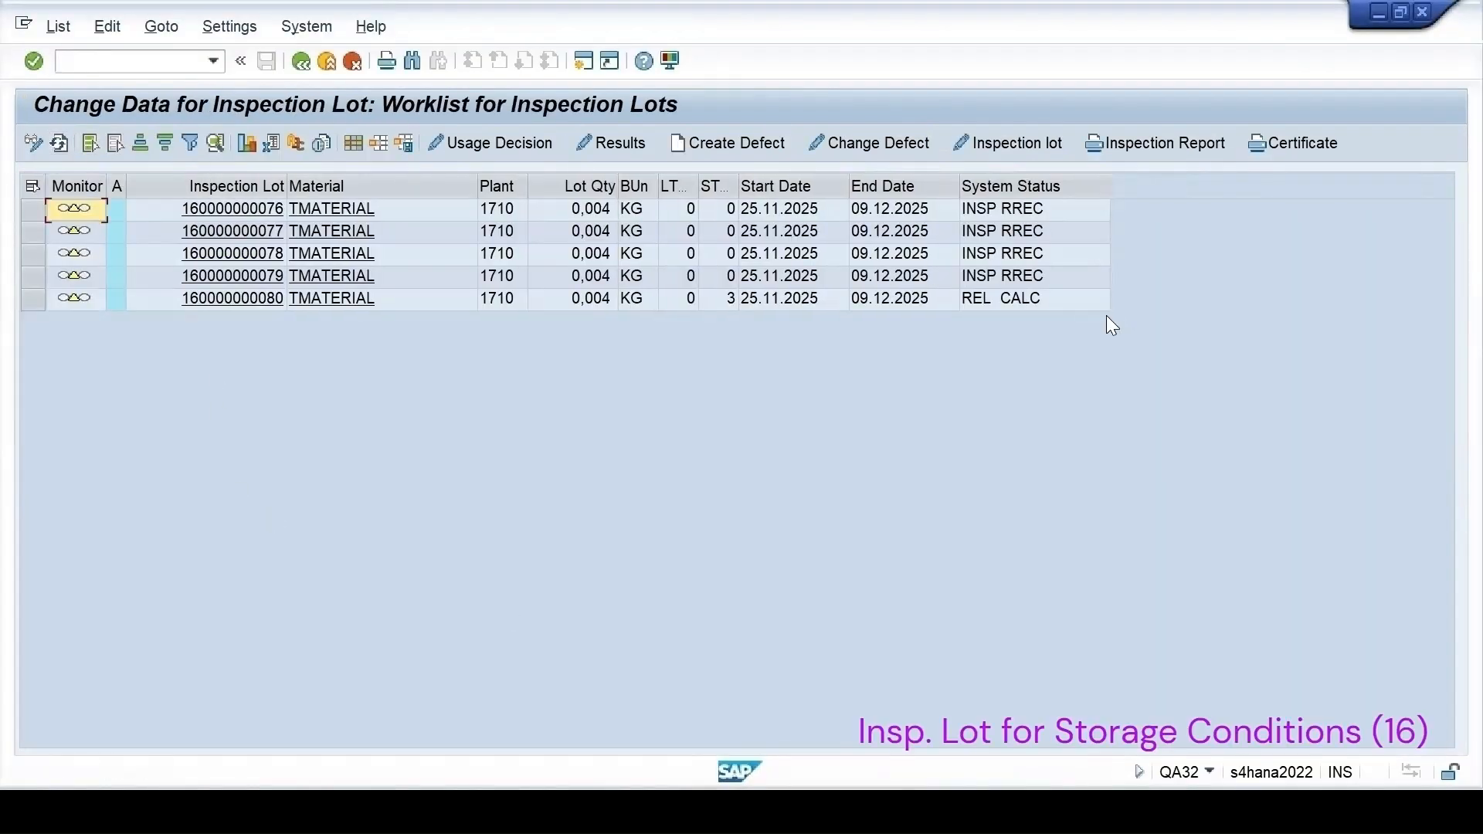
left_click(34, 301)
left_click(627, 149)
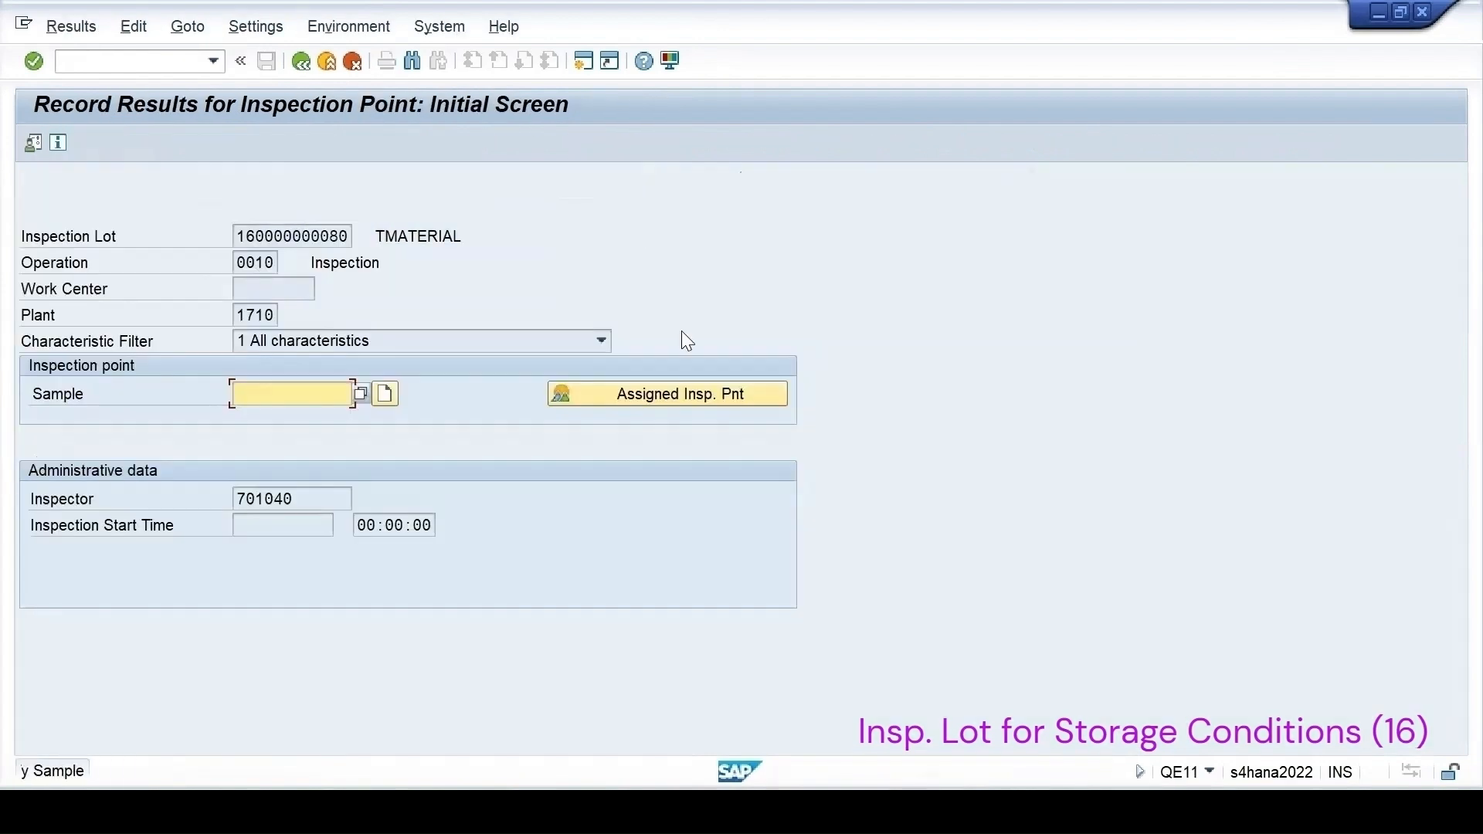
left_click(606, 392)
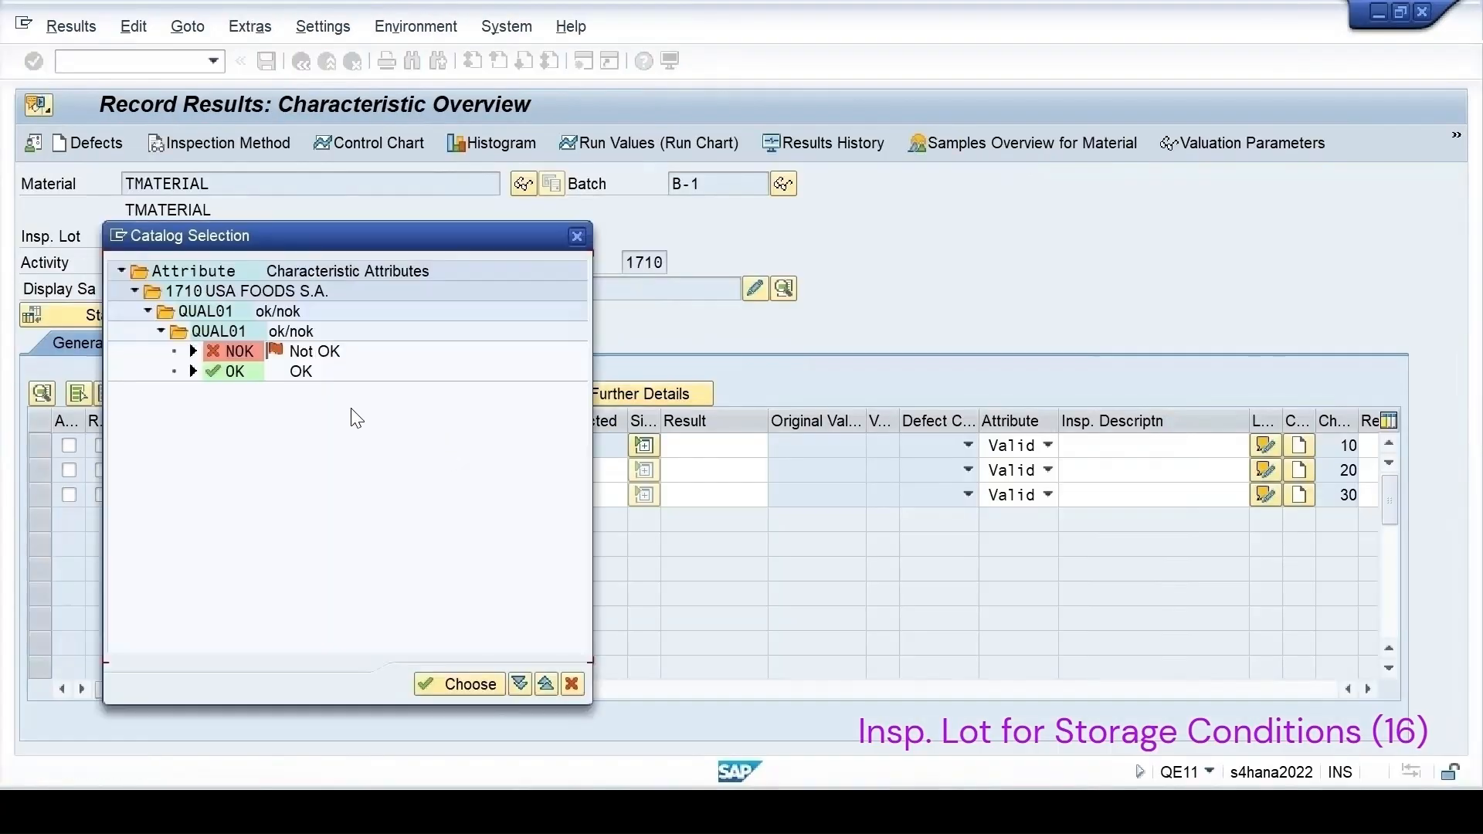
double_click(232, 371)
left_click(233, 352)
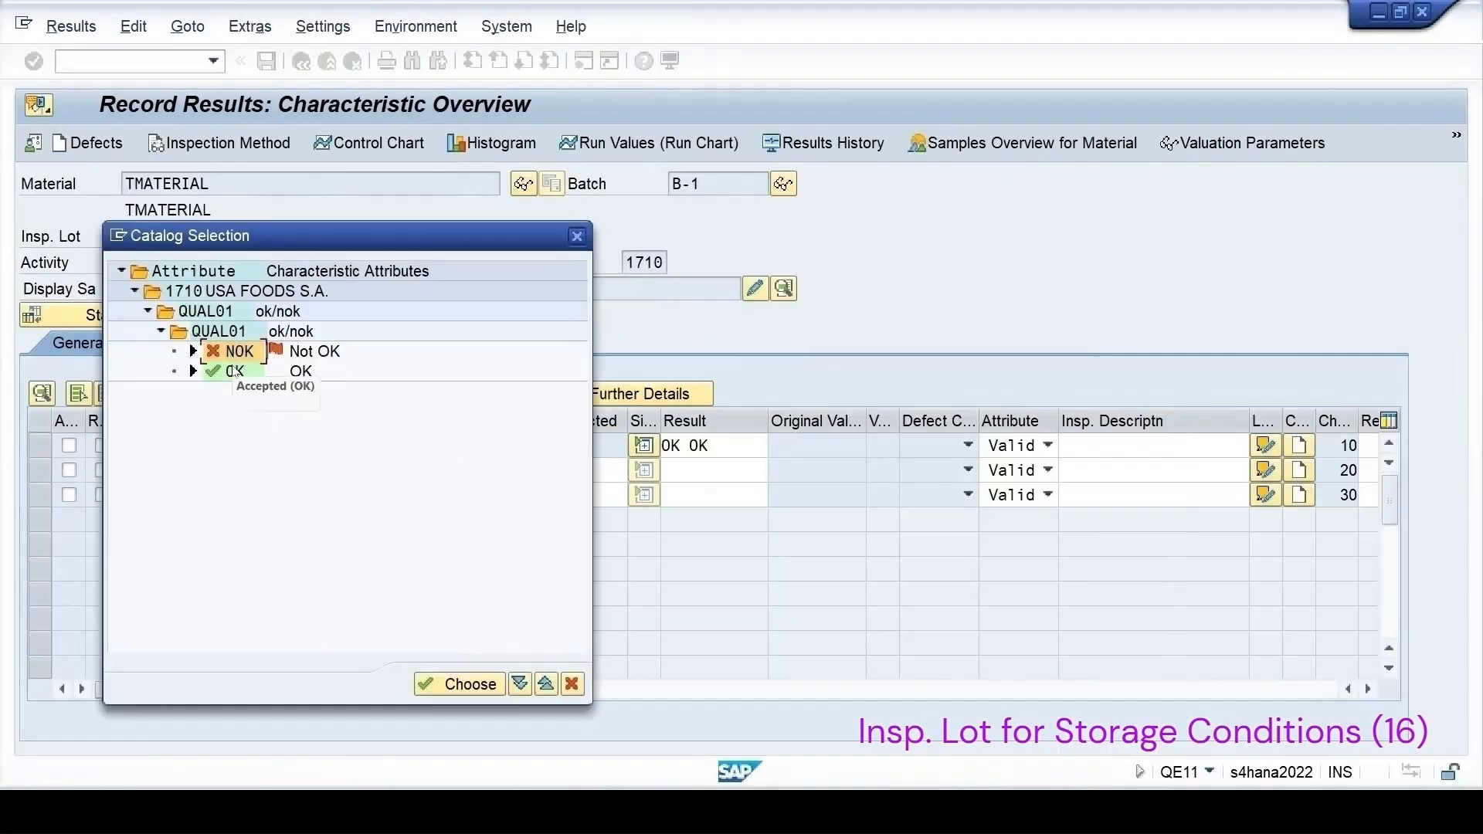
double_click(232, 371)
left_click(680, 494)
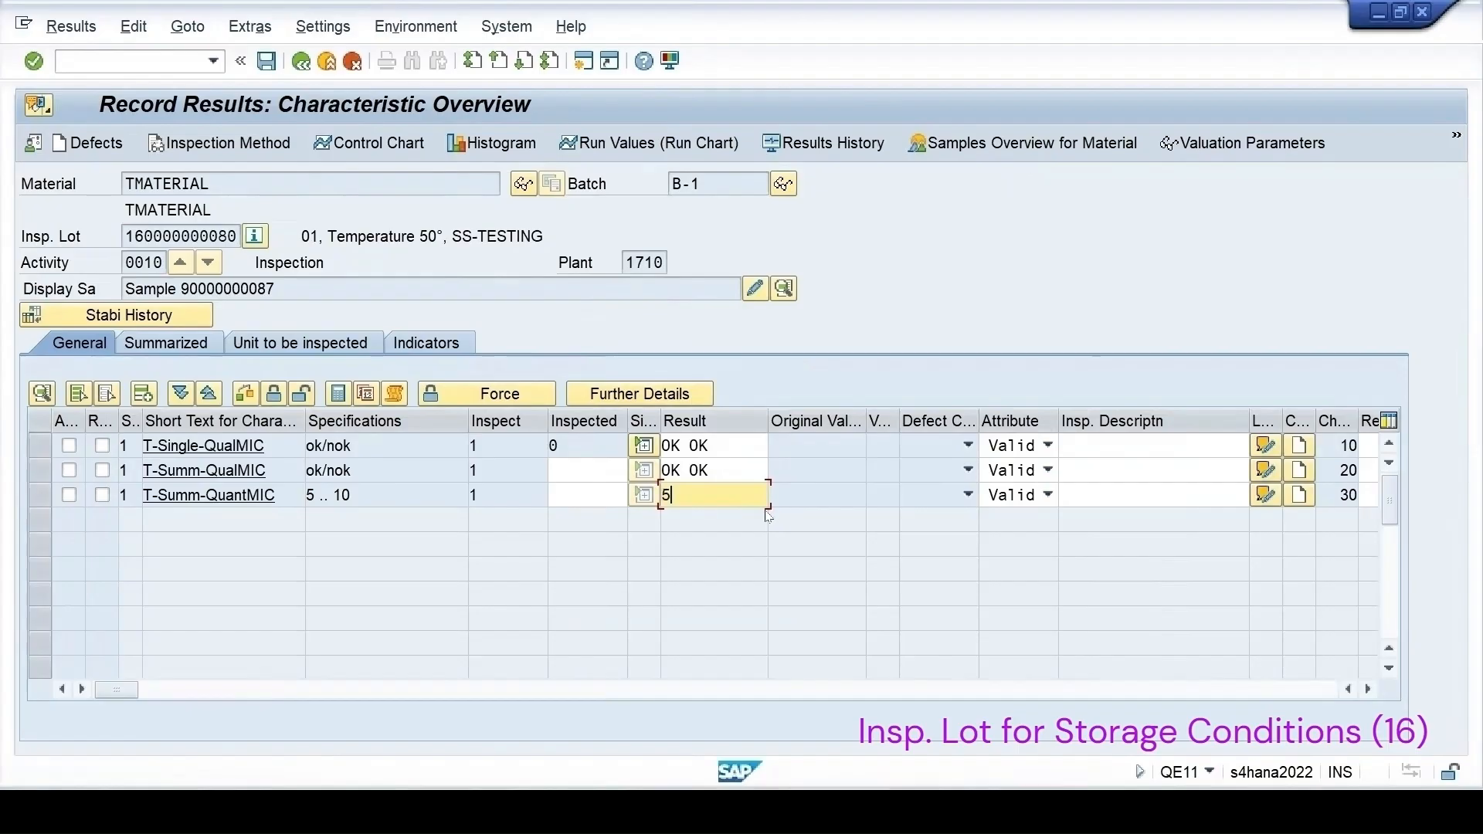
key("Return")
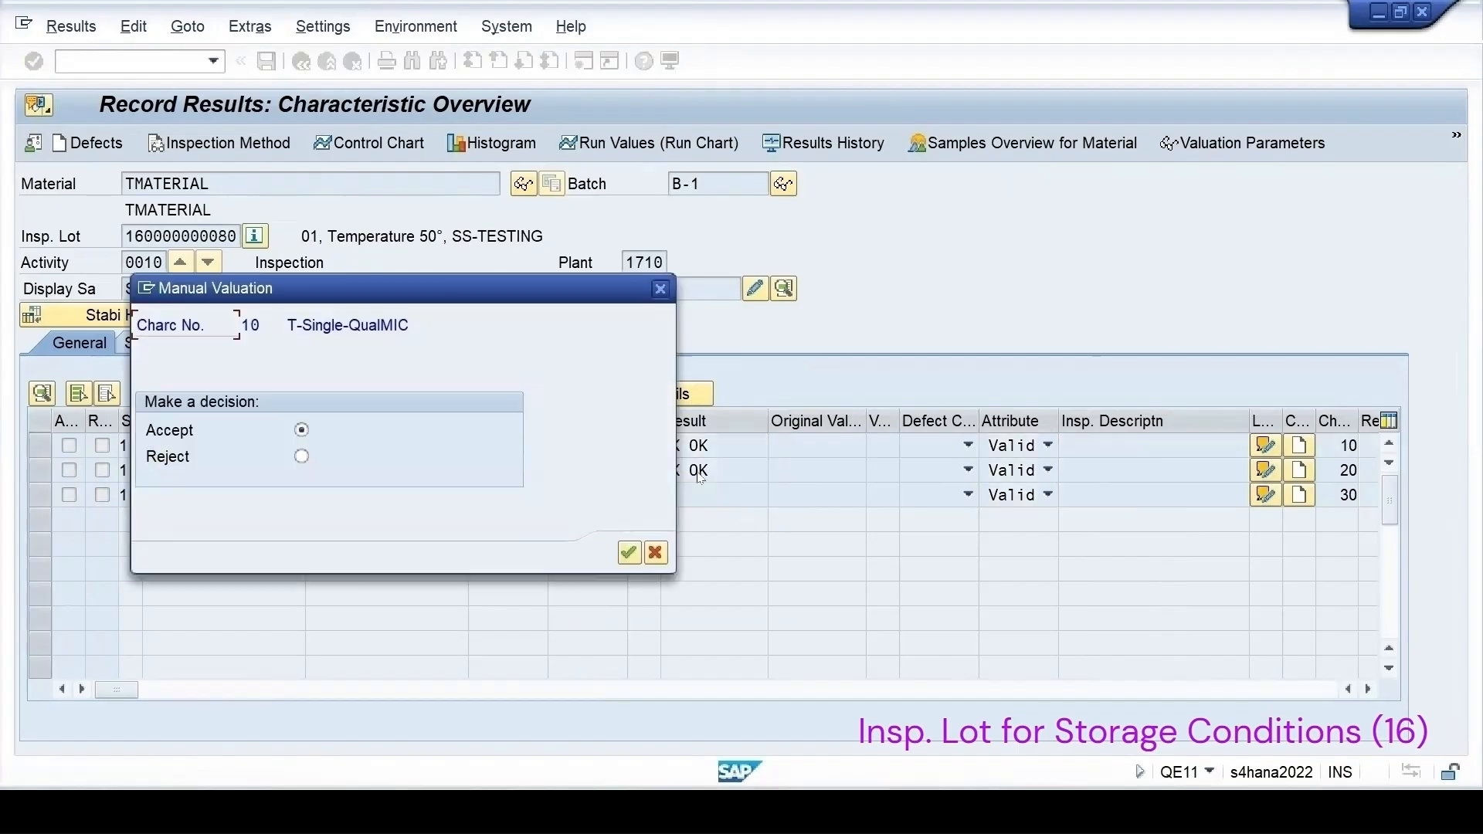
left_click(629, 553)
left_click(629, 553)
left_click(629, 553)
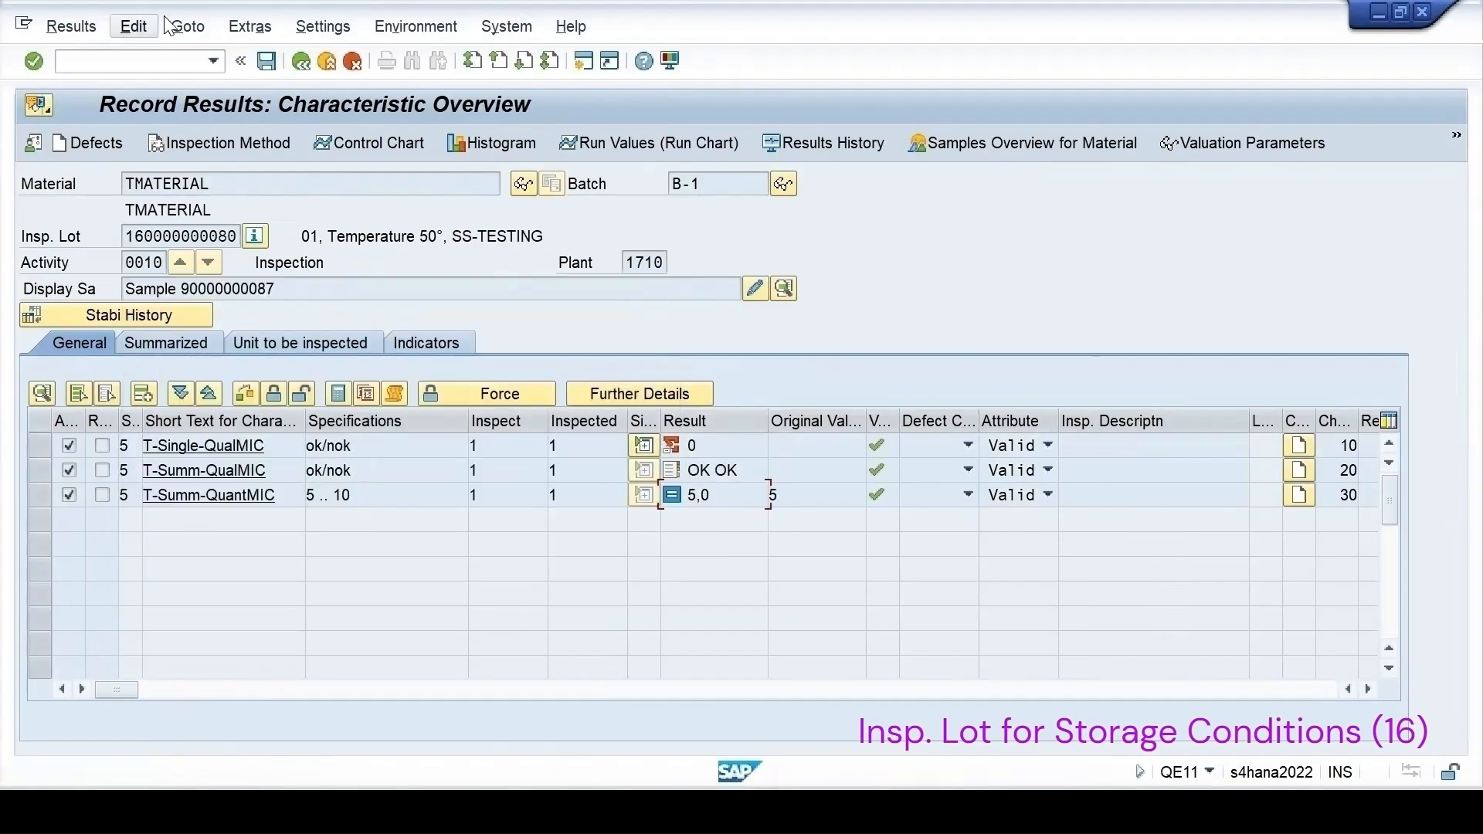
left_click(272, 60)
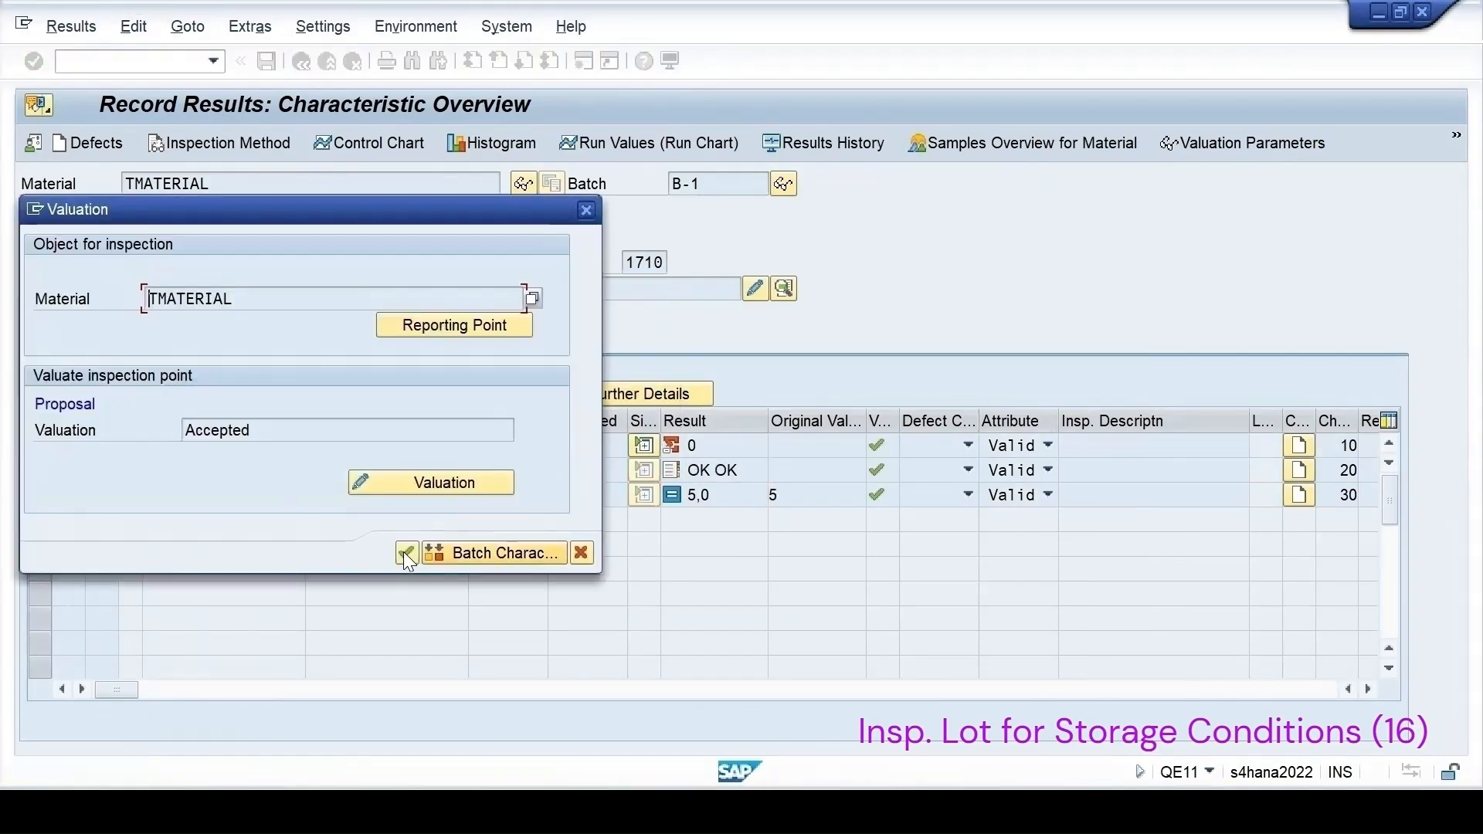
left_click(407, 553)
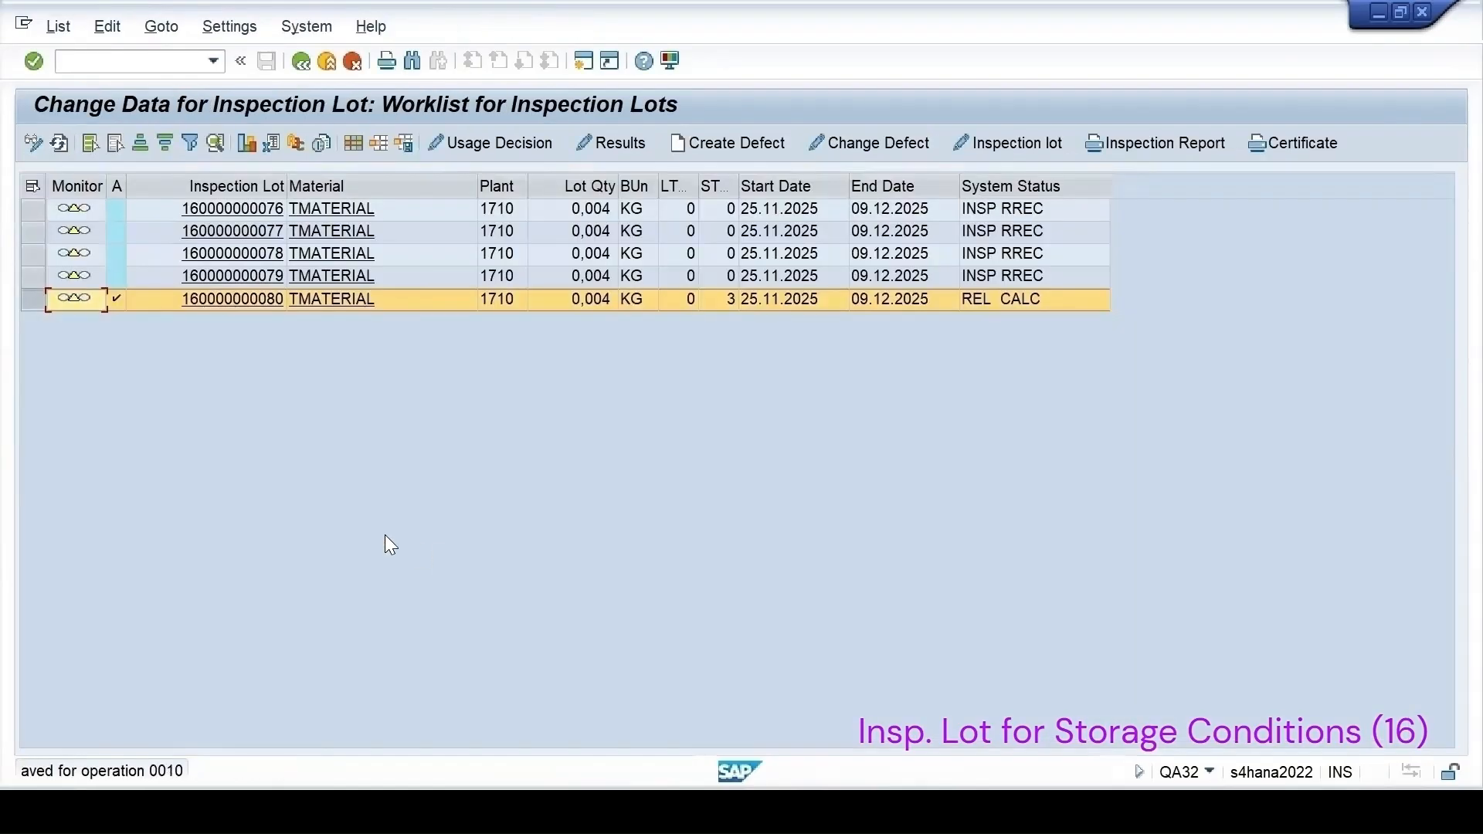
left_click(65, 141)
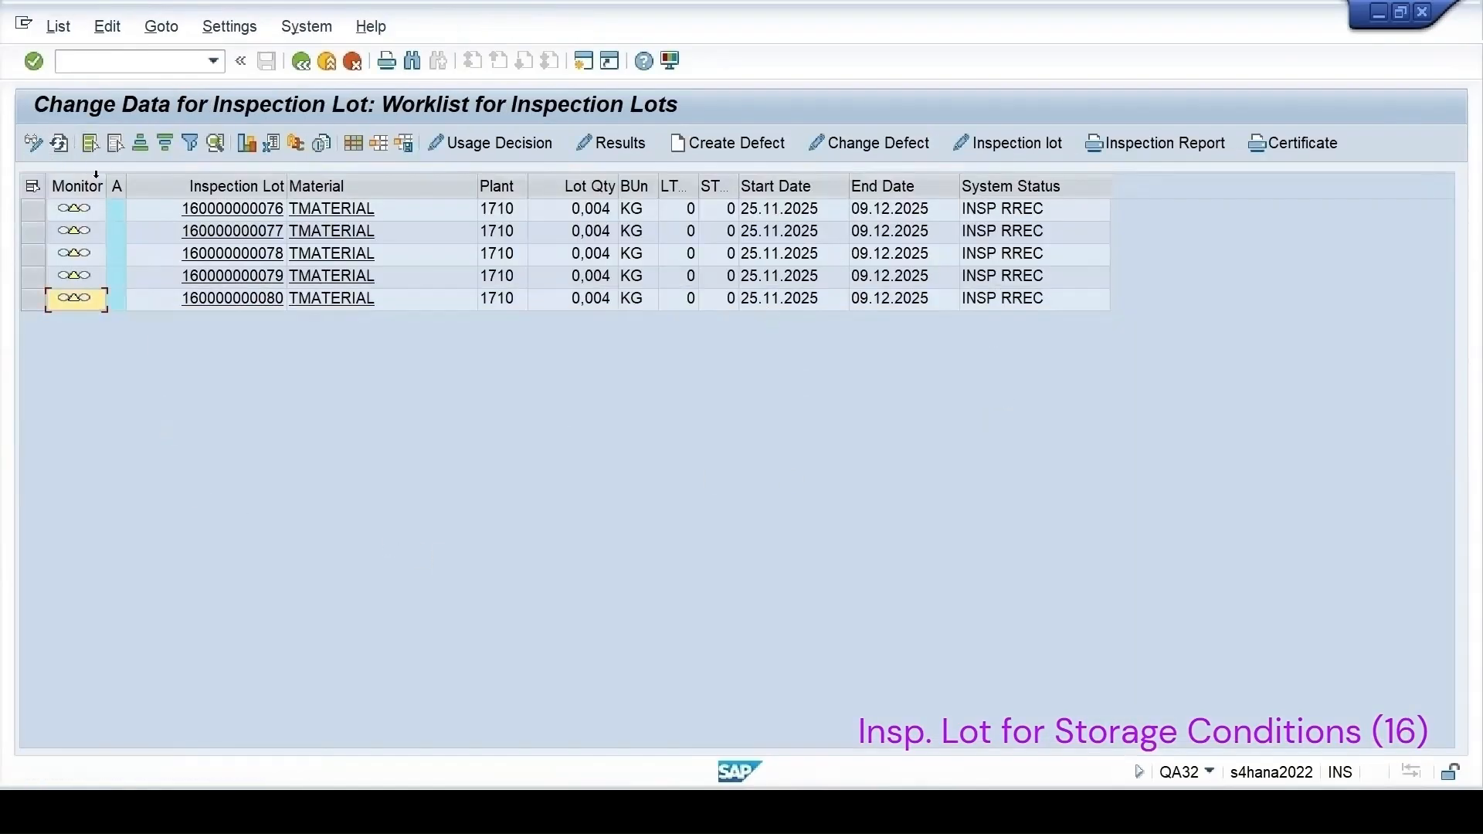
left_click(349, 141)
left_click(478, 146)
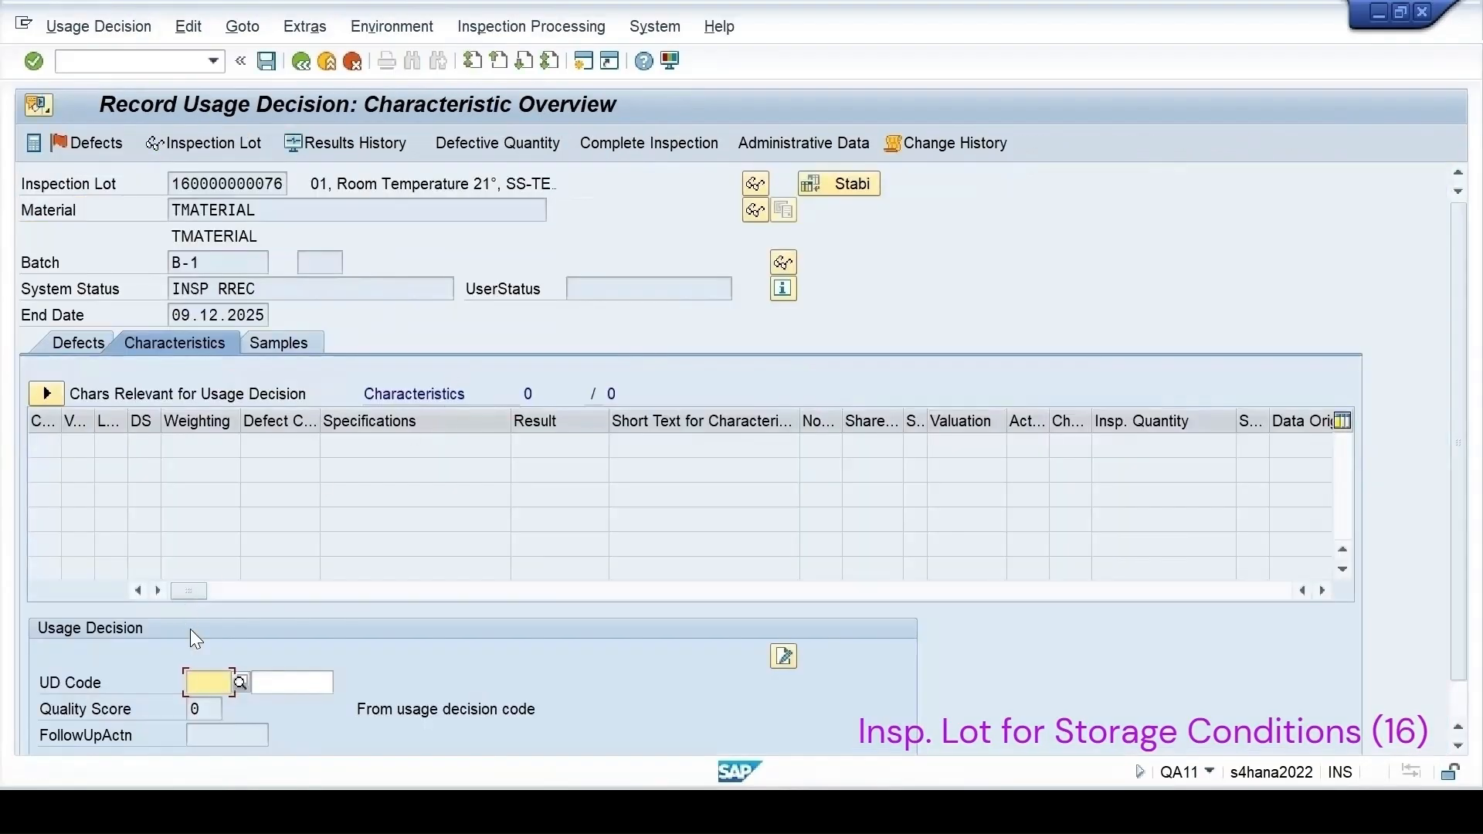
key("F4")
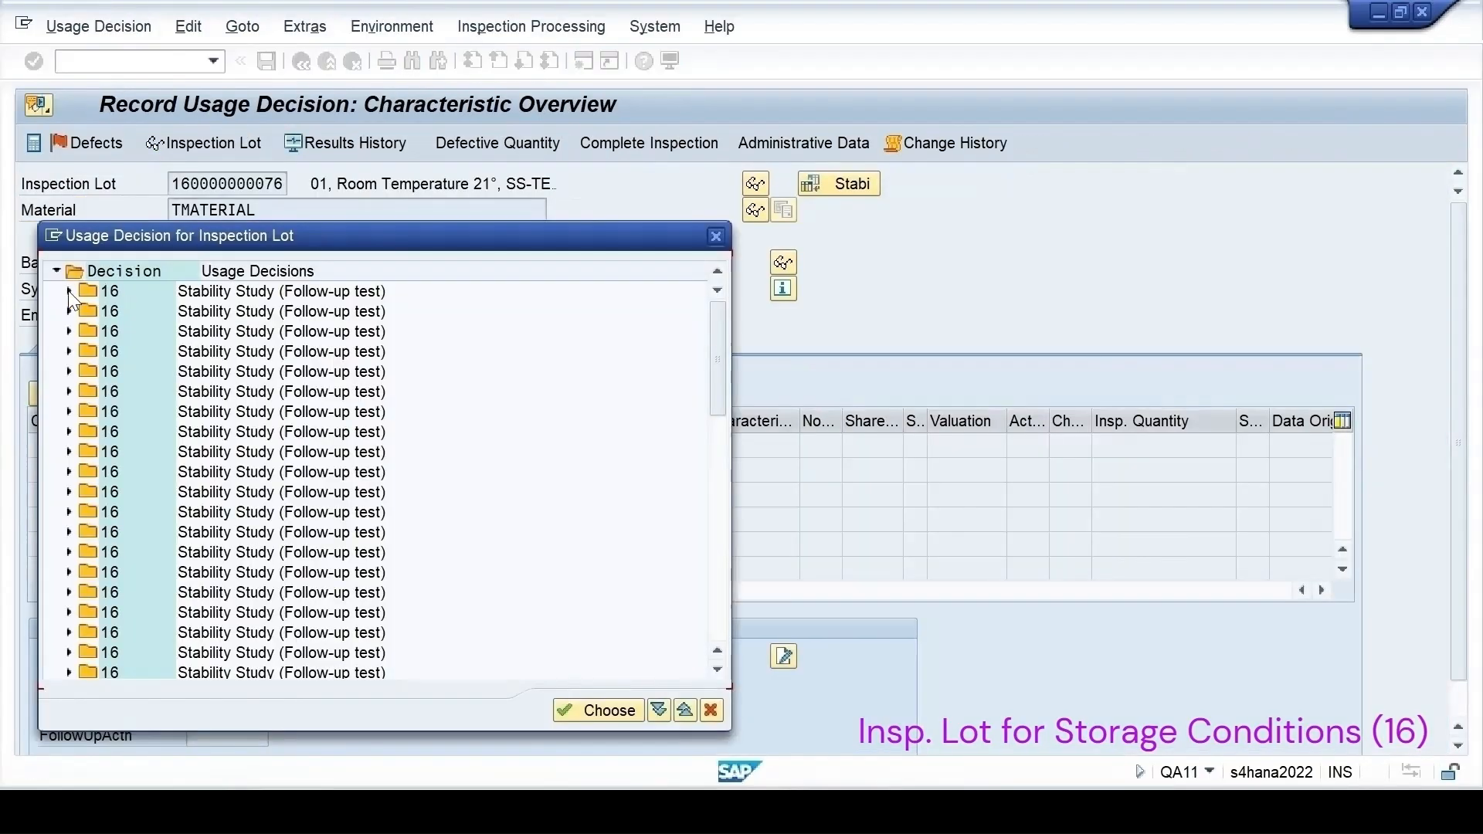
left_click(69, 291)
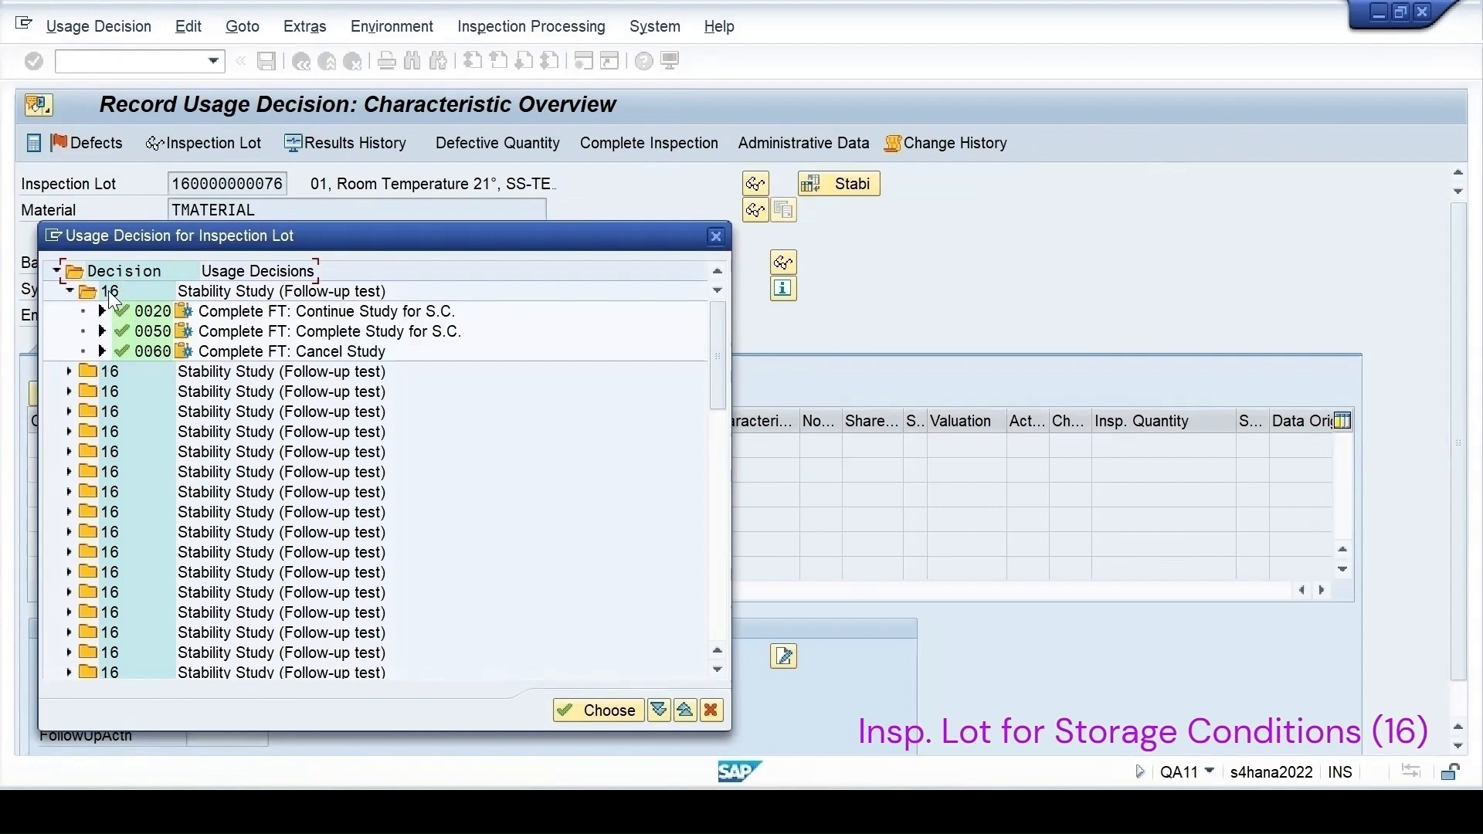
double_click(154, 312)
left_click(267, 62)
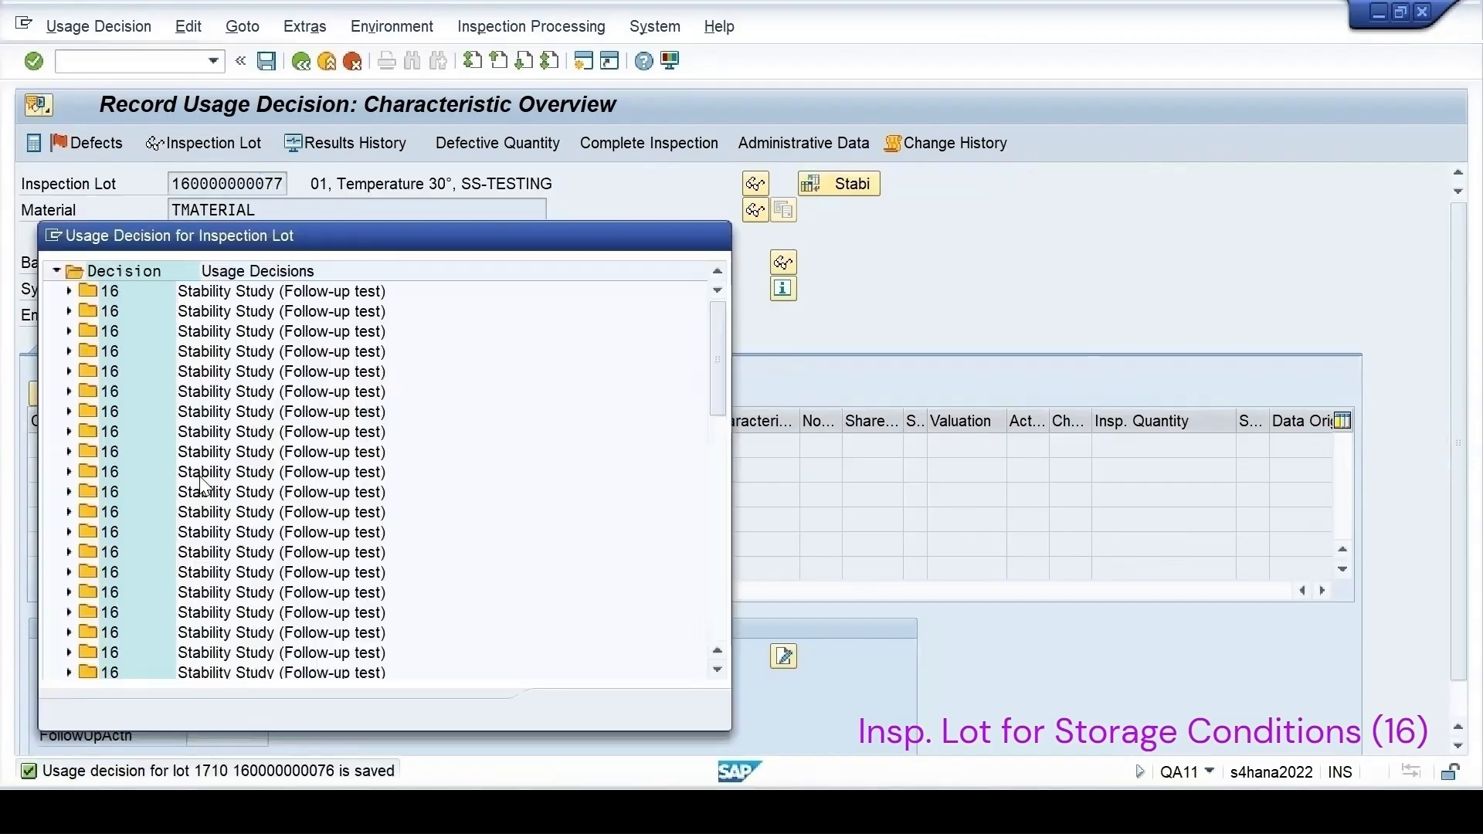
left_click(69, 292)
double_click(145, 312)
left_click(267, 62)
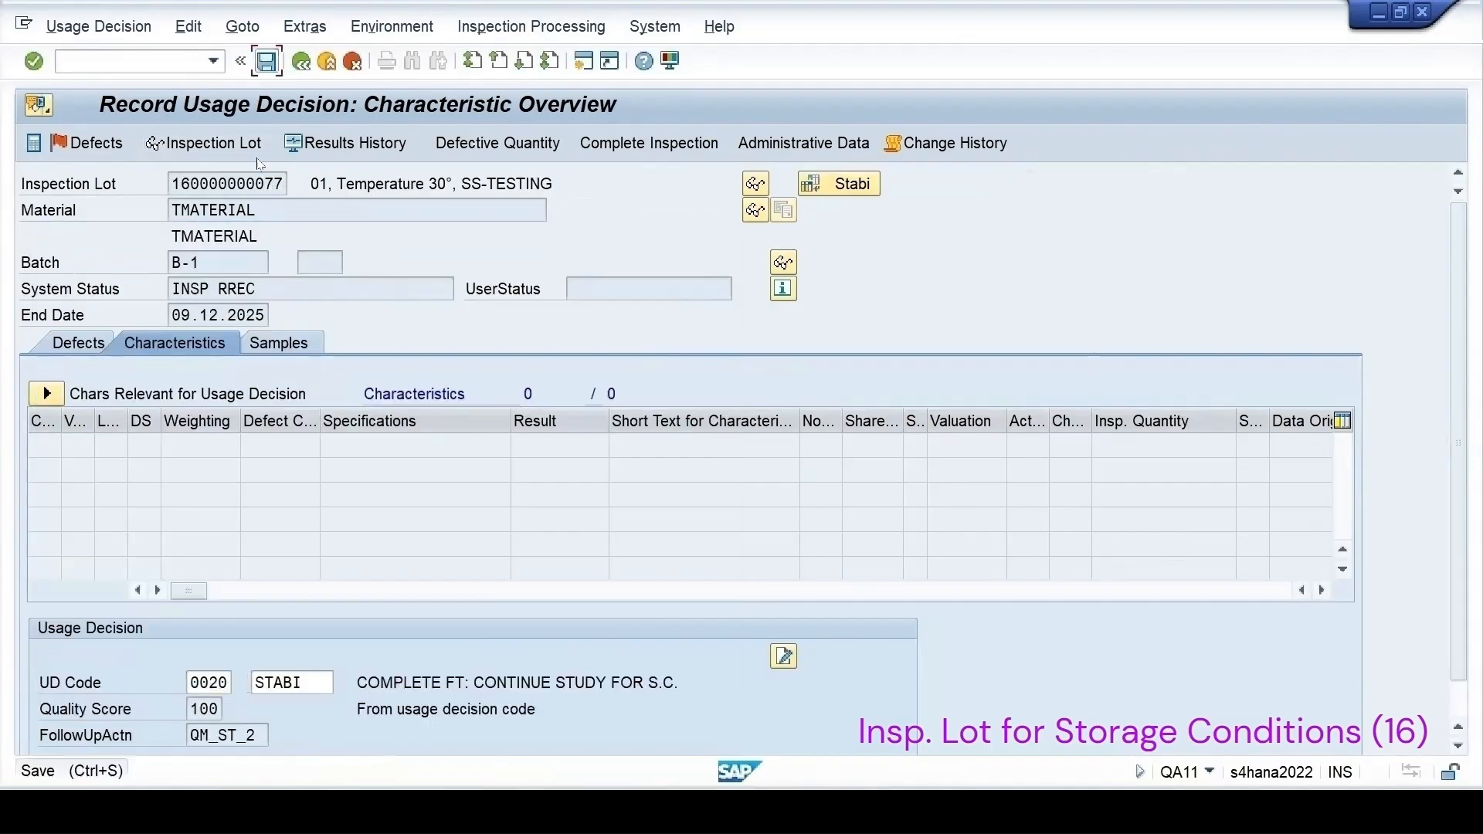
key("Escape")
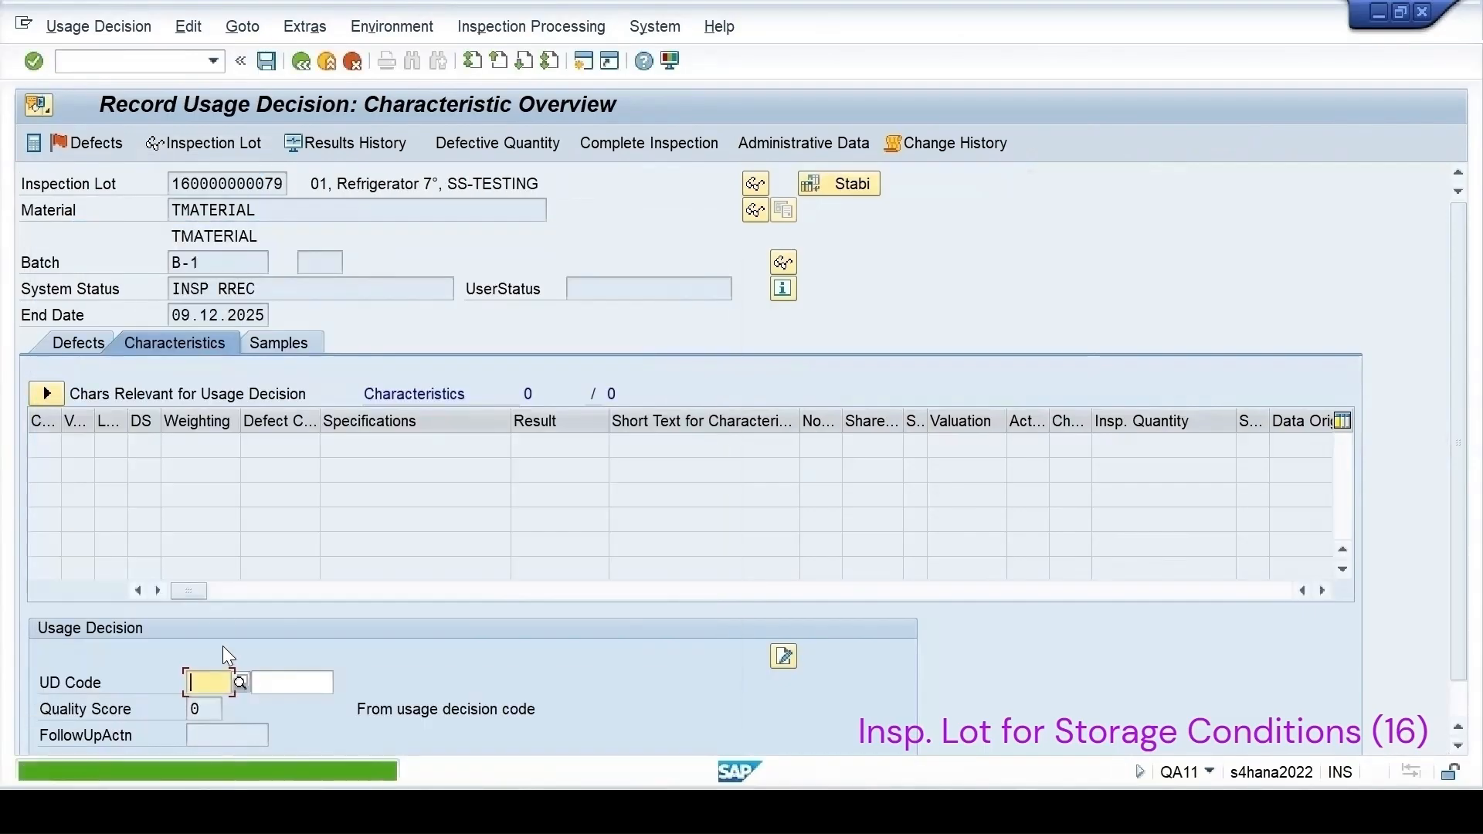
left_click(69, 291)
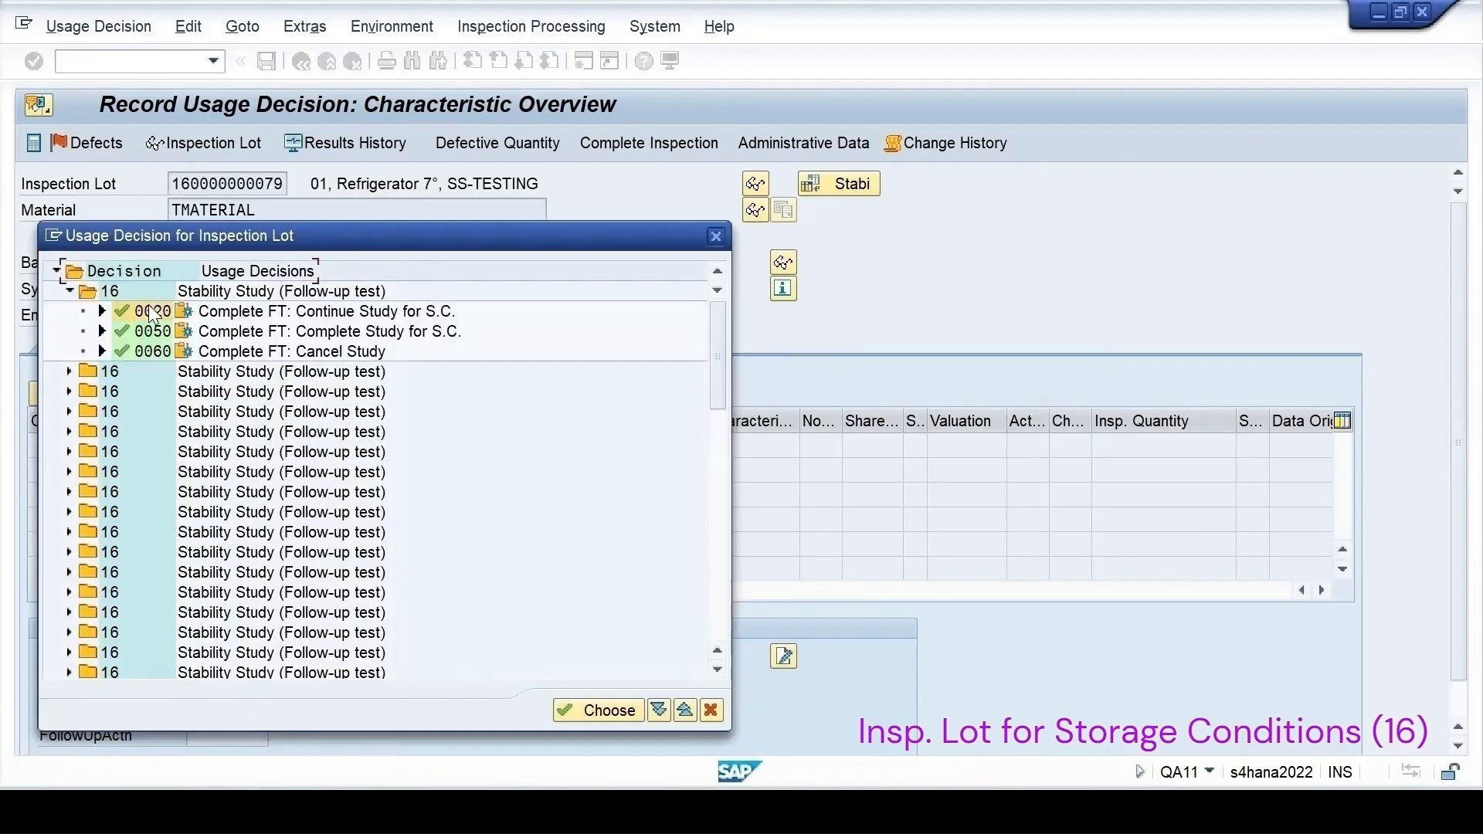
double_click(146, 312)
left_click(240, 683)
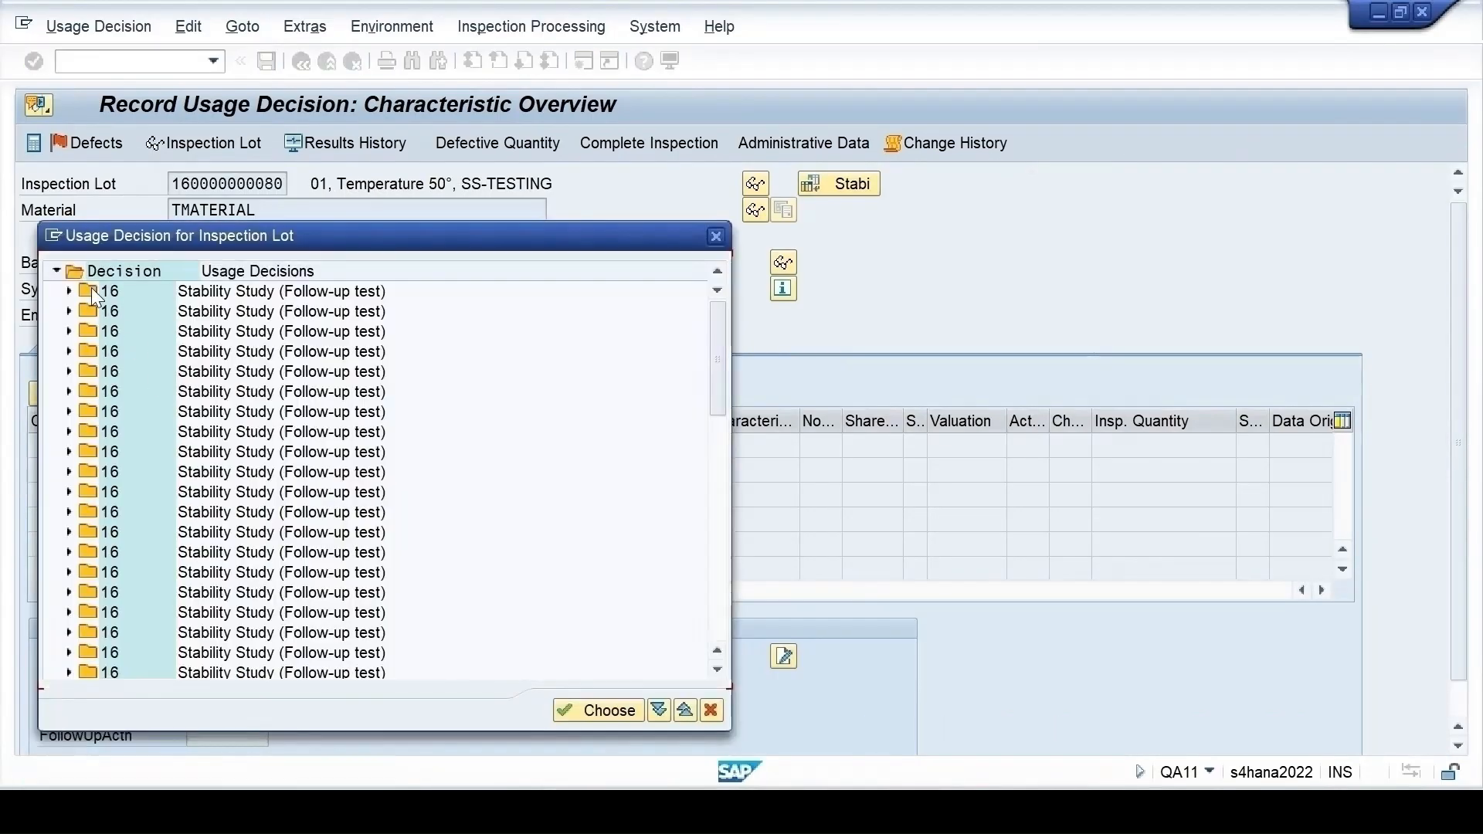
left_click(69, 291)
double_click(136, 309)
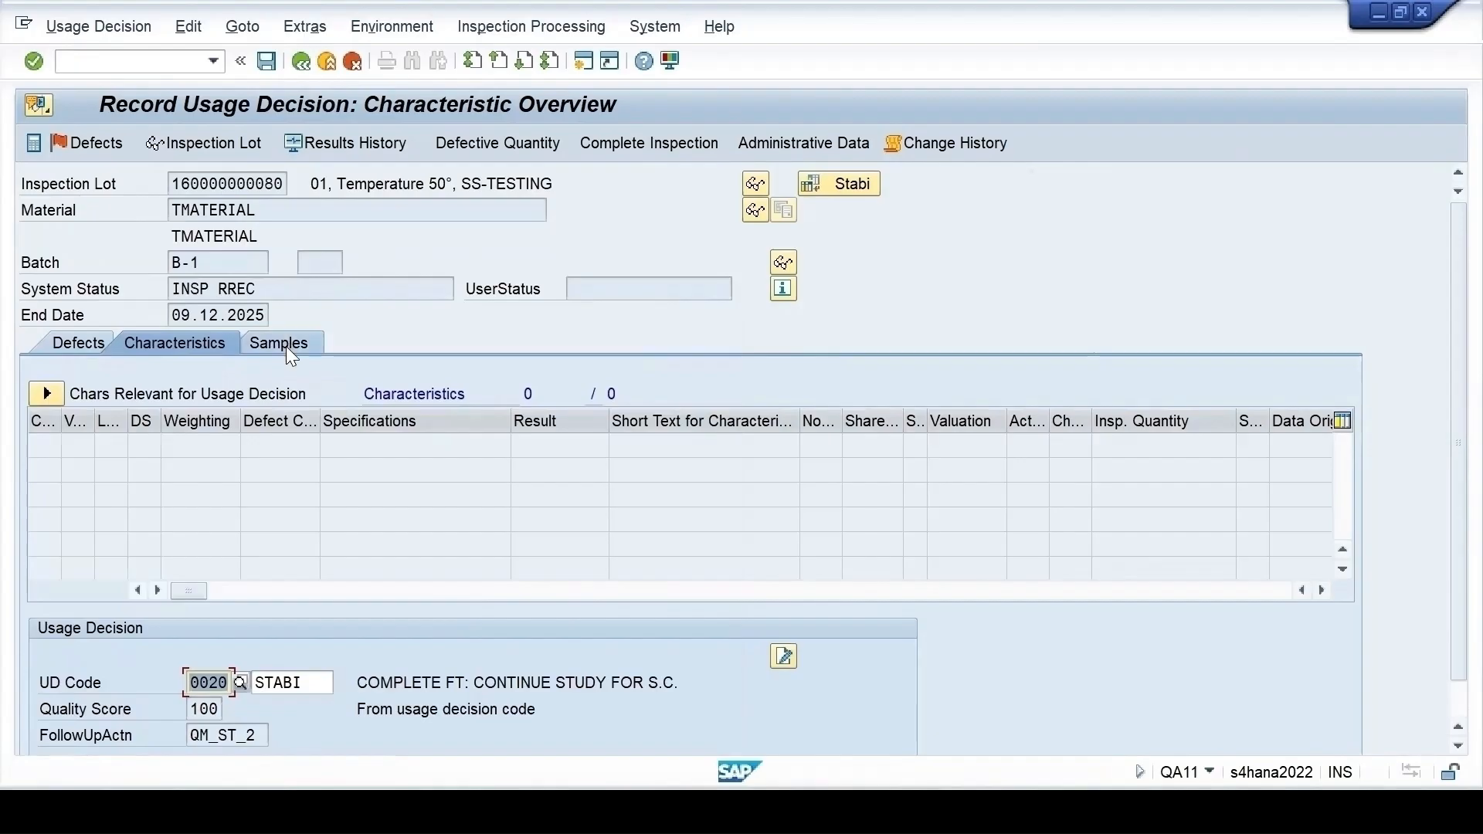
key("Return")
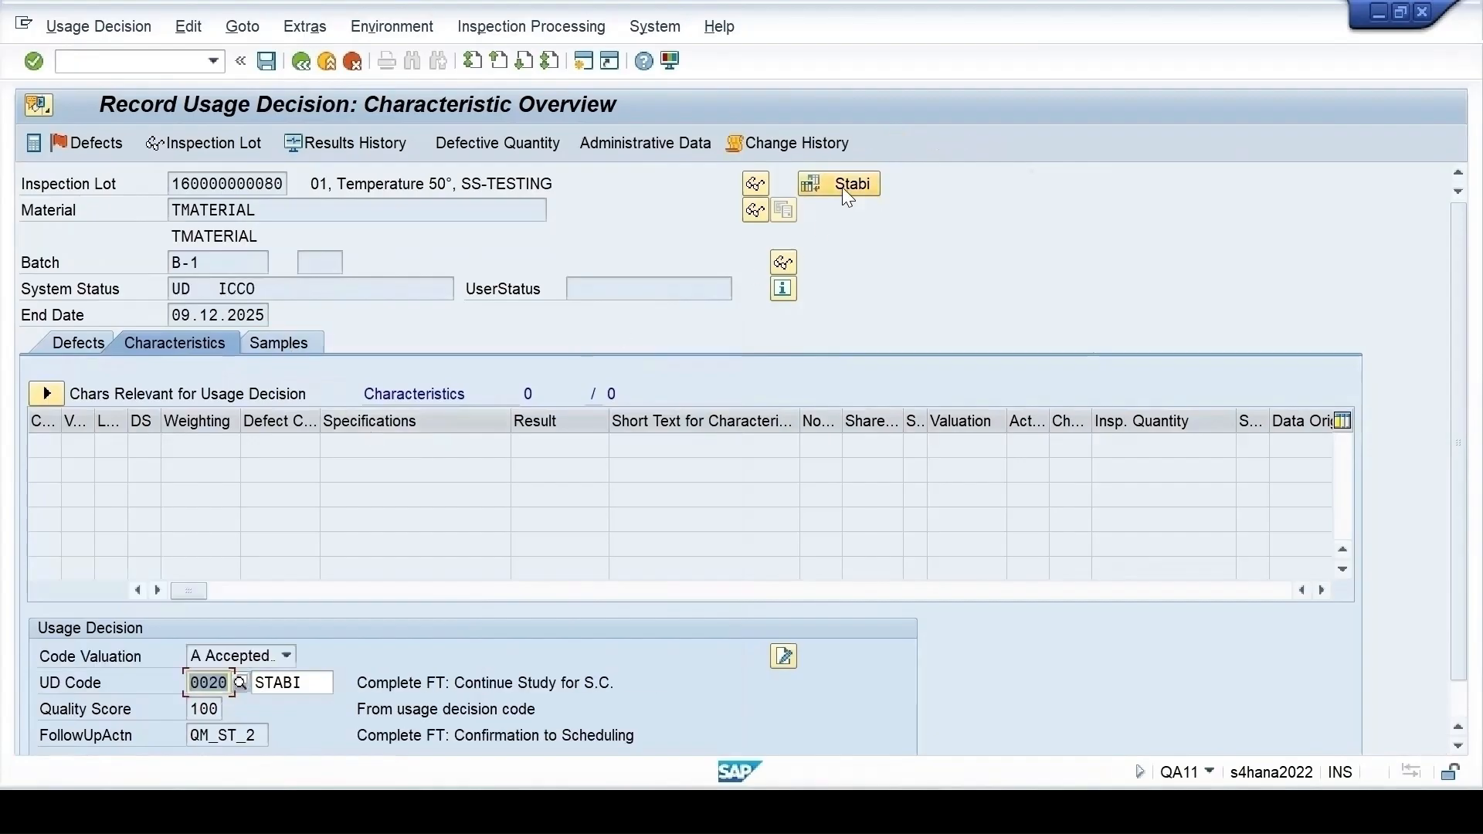
- Review the stability history of study SS-TESTING, comparing the results across the initial test and the storage conditions
left_click(841, 188)
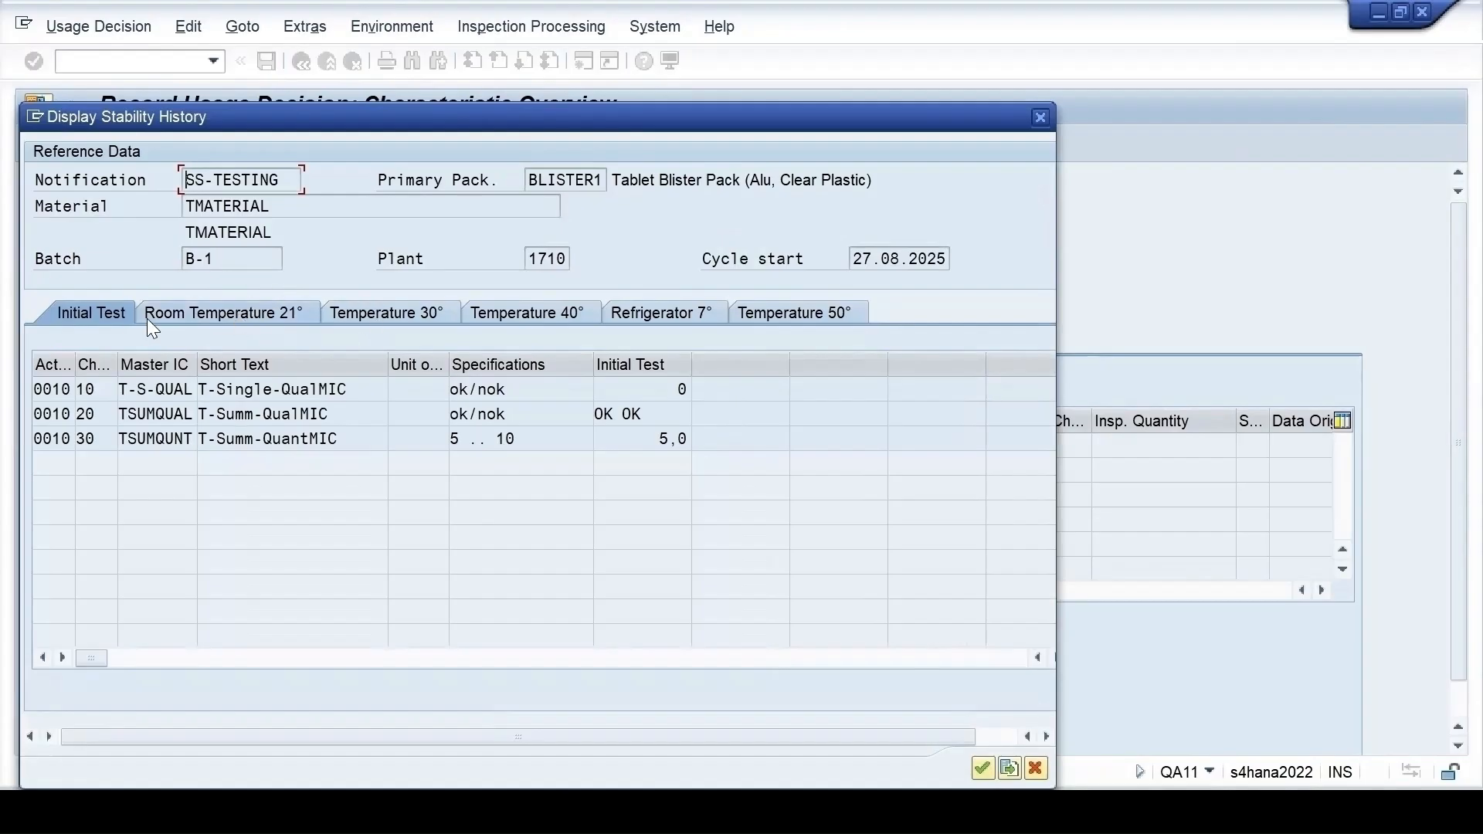
left_click(265, 317)
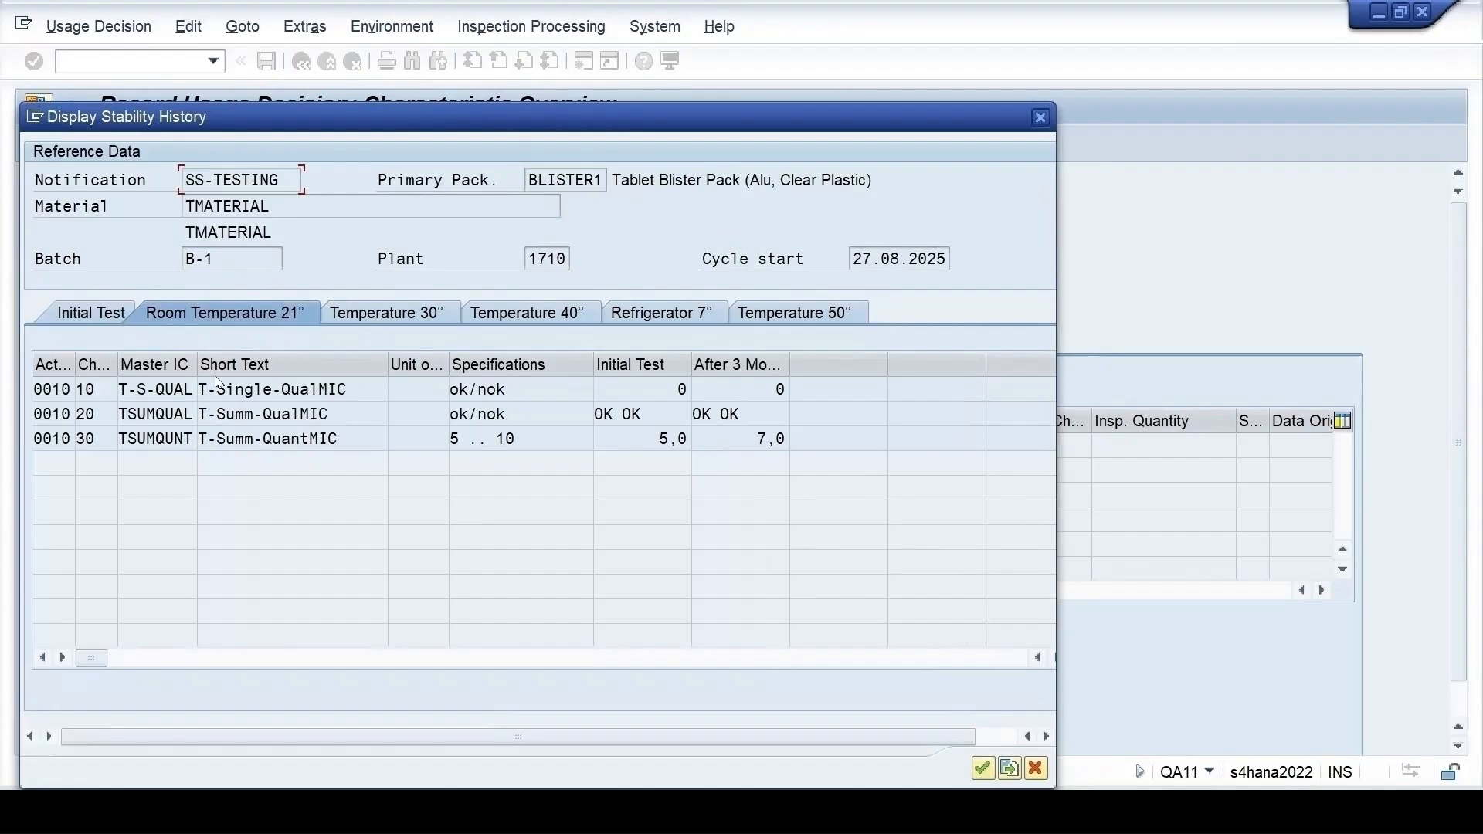
left_click(413, 315)
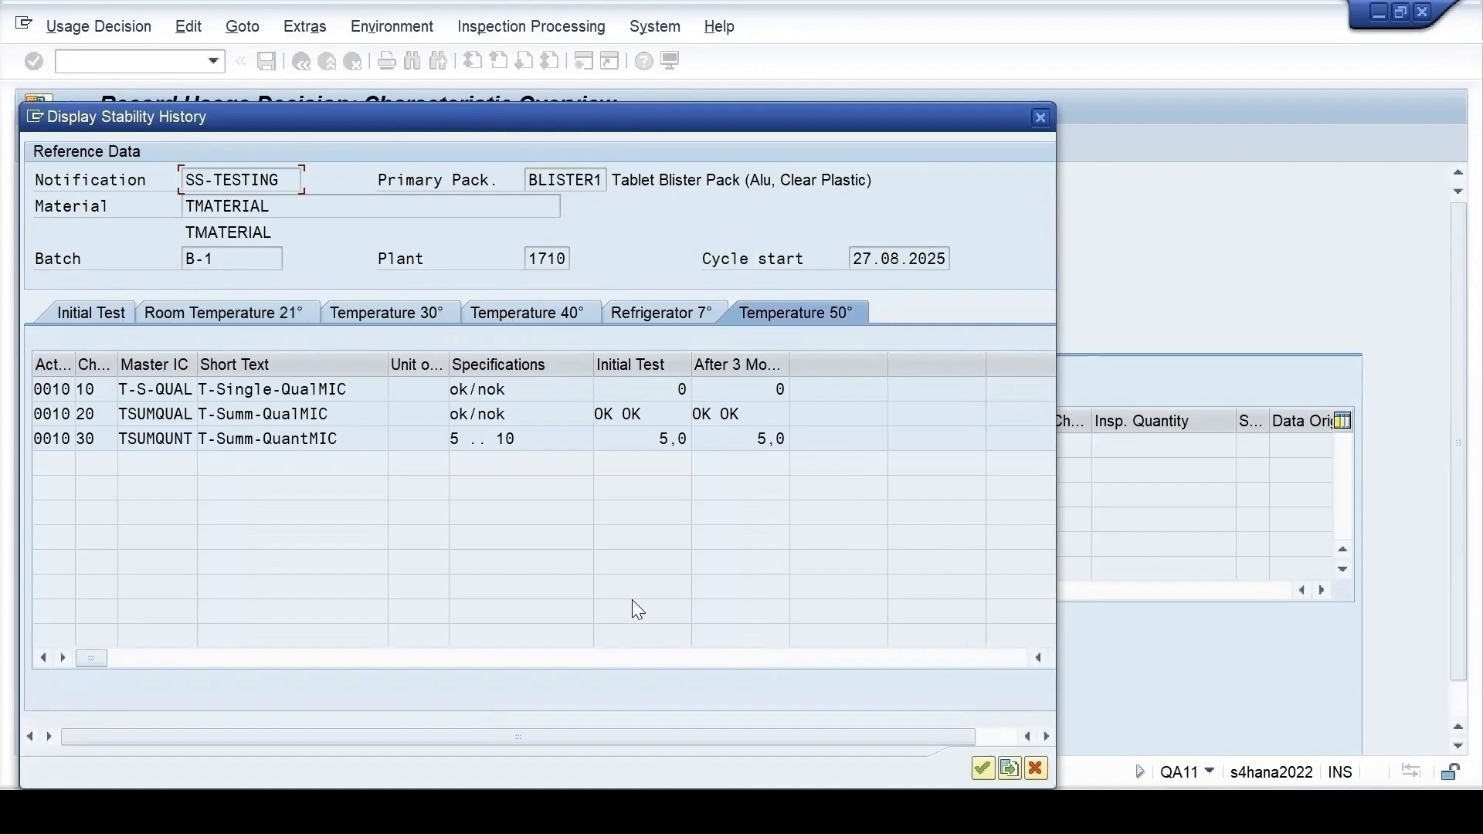
key("Return")
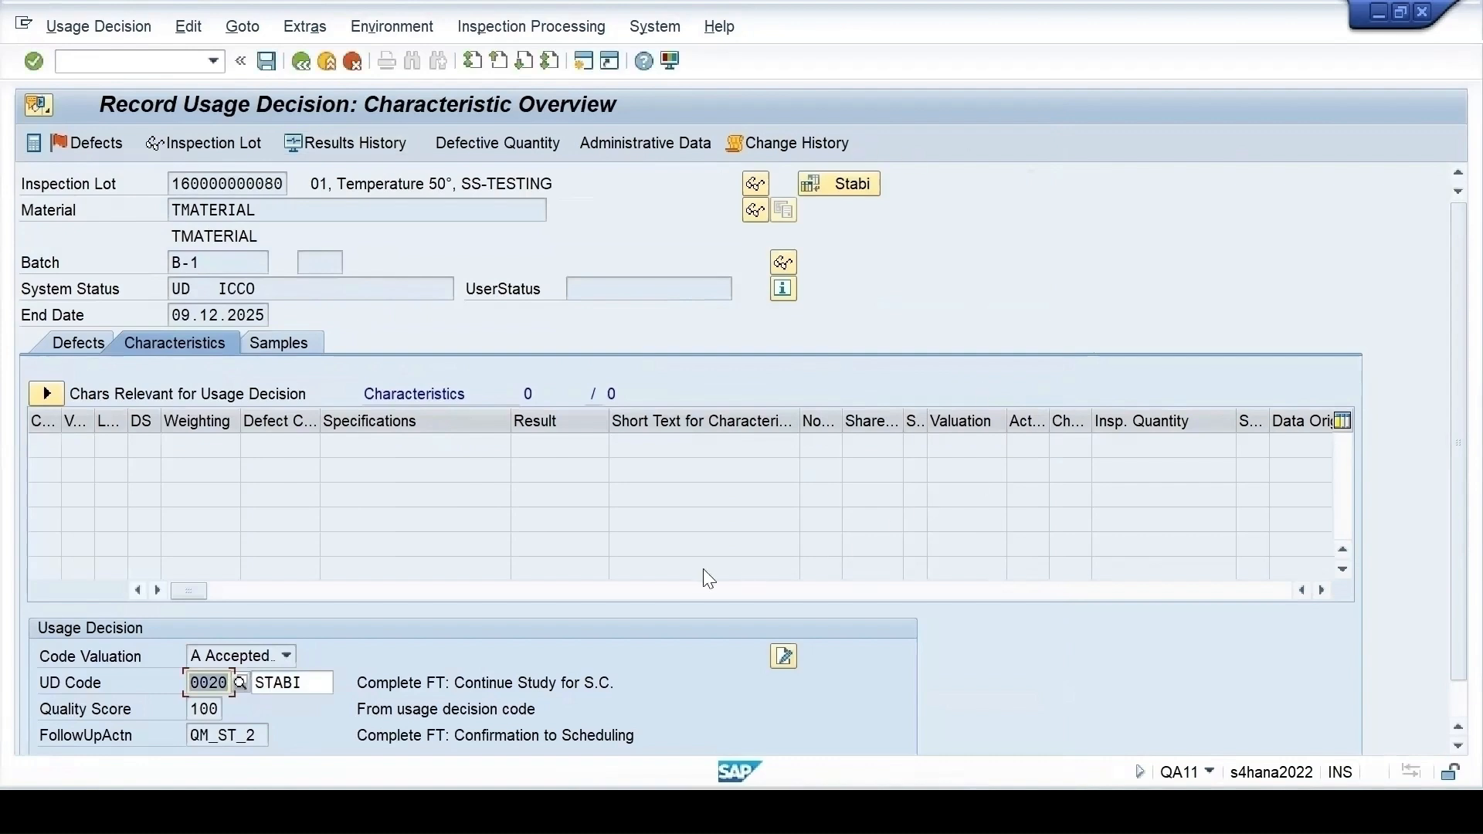
left_click(265, 62)
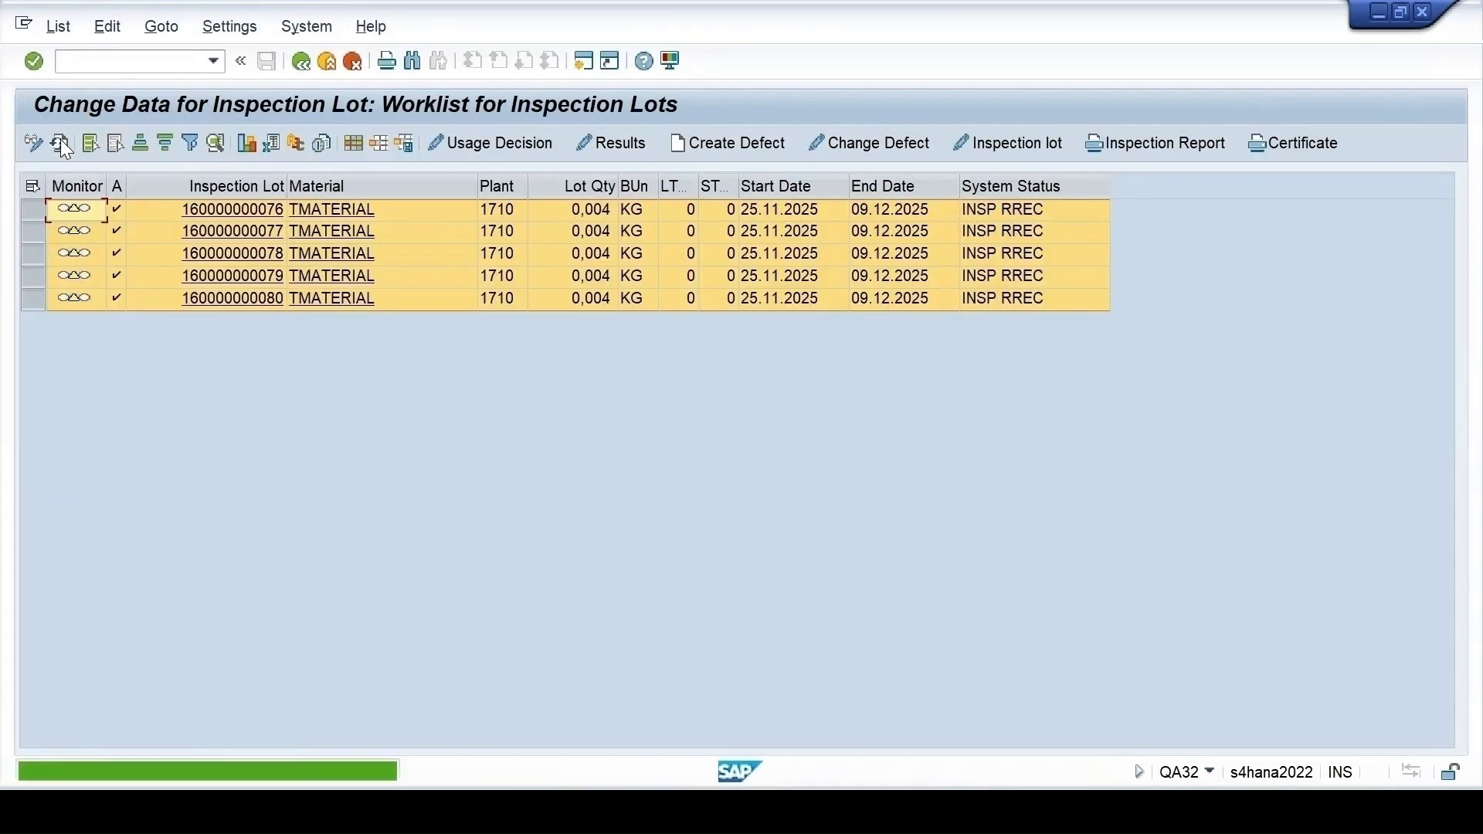
left_click(60, 141)
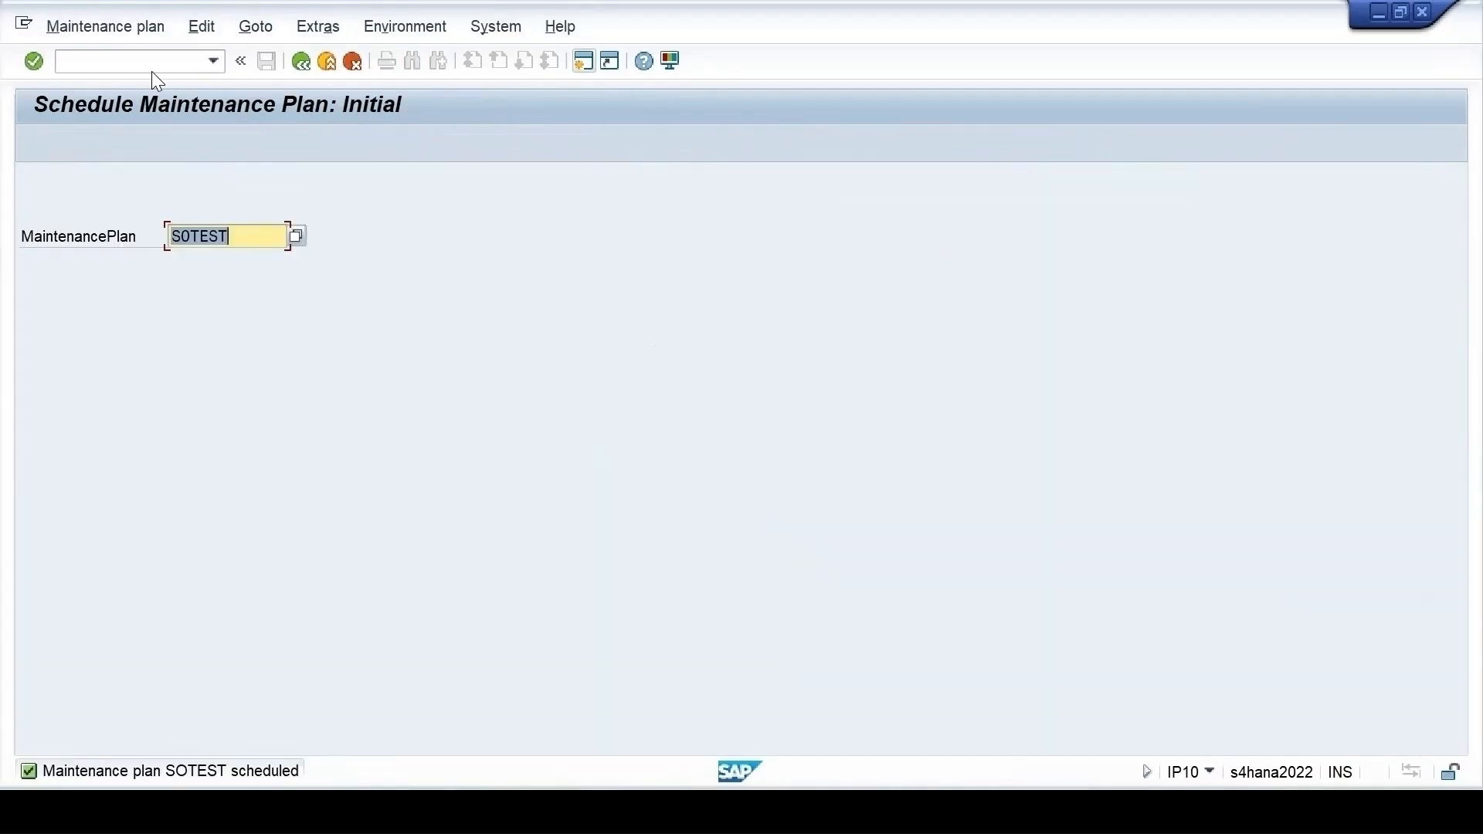
- End the Schedule Maintenance Plan transaction for plan SOTEST with the command /n
left_click(149, 61)
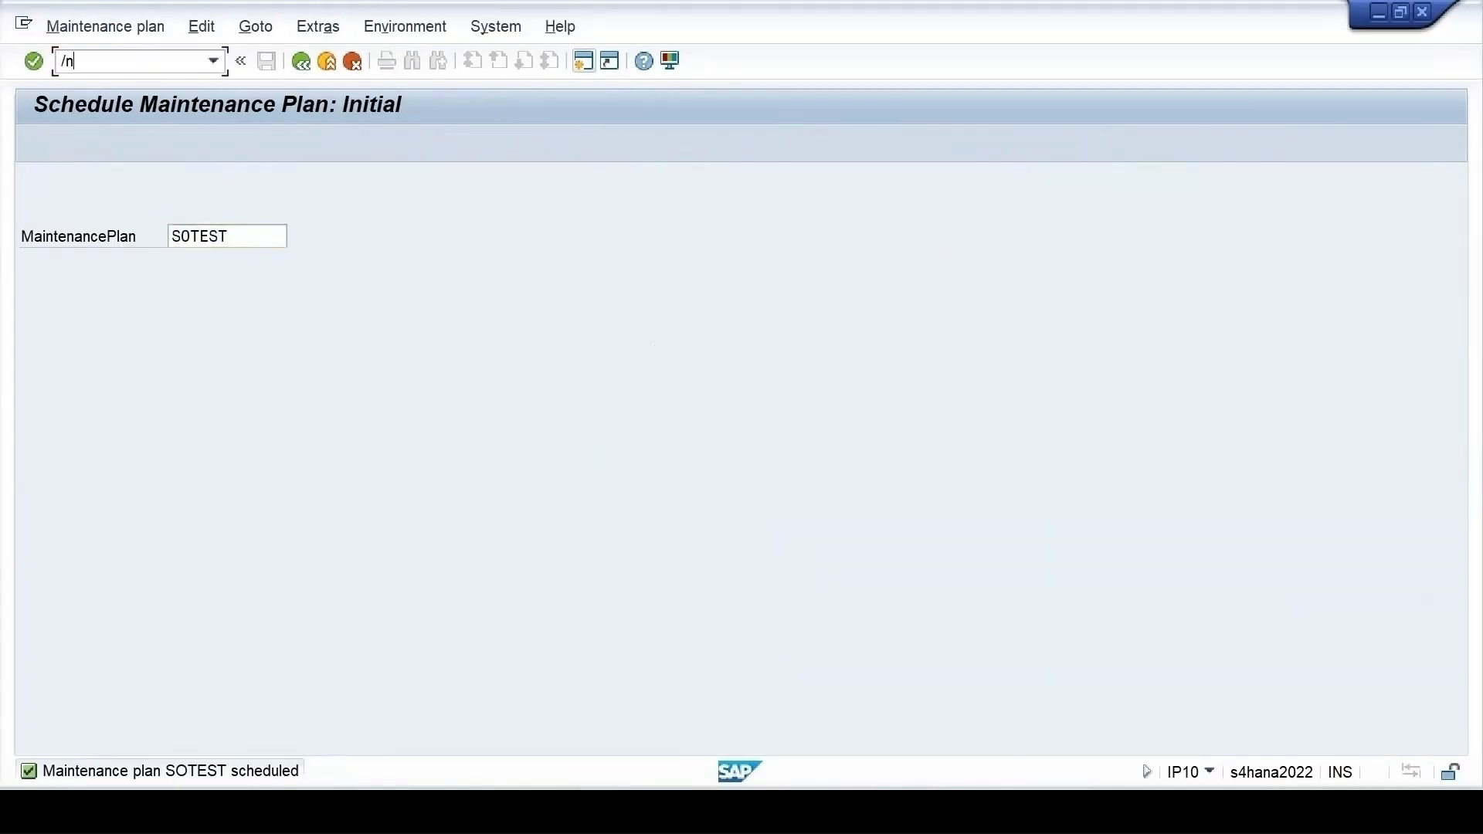
key("Return")
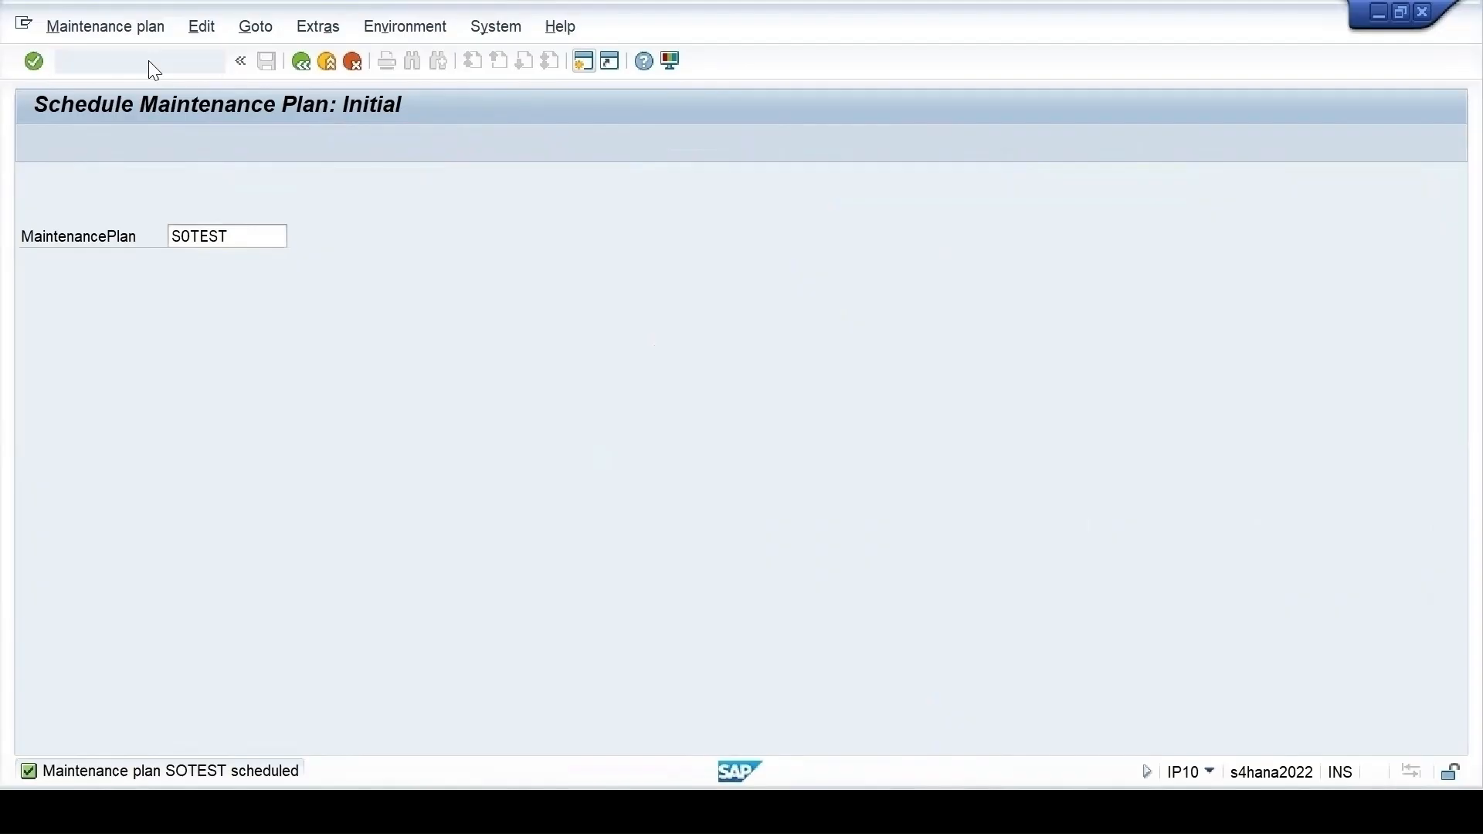
key("Return")
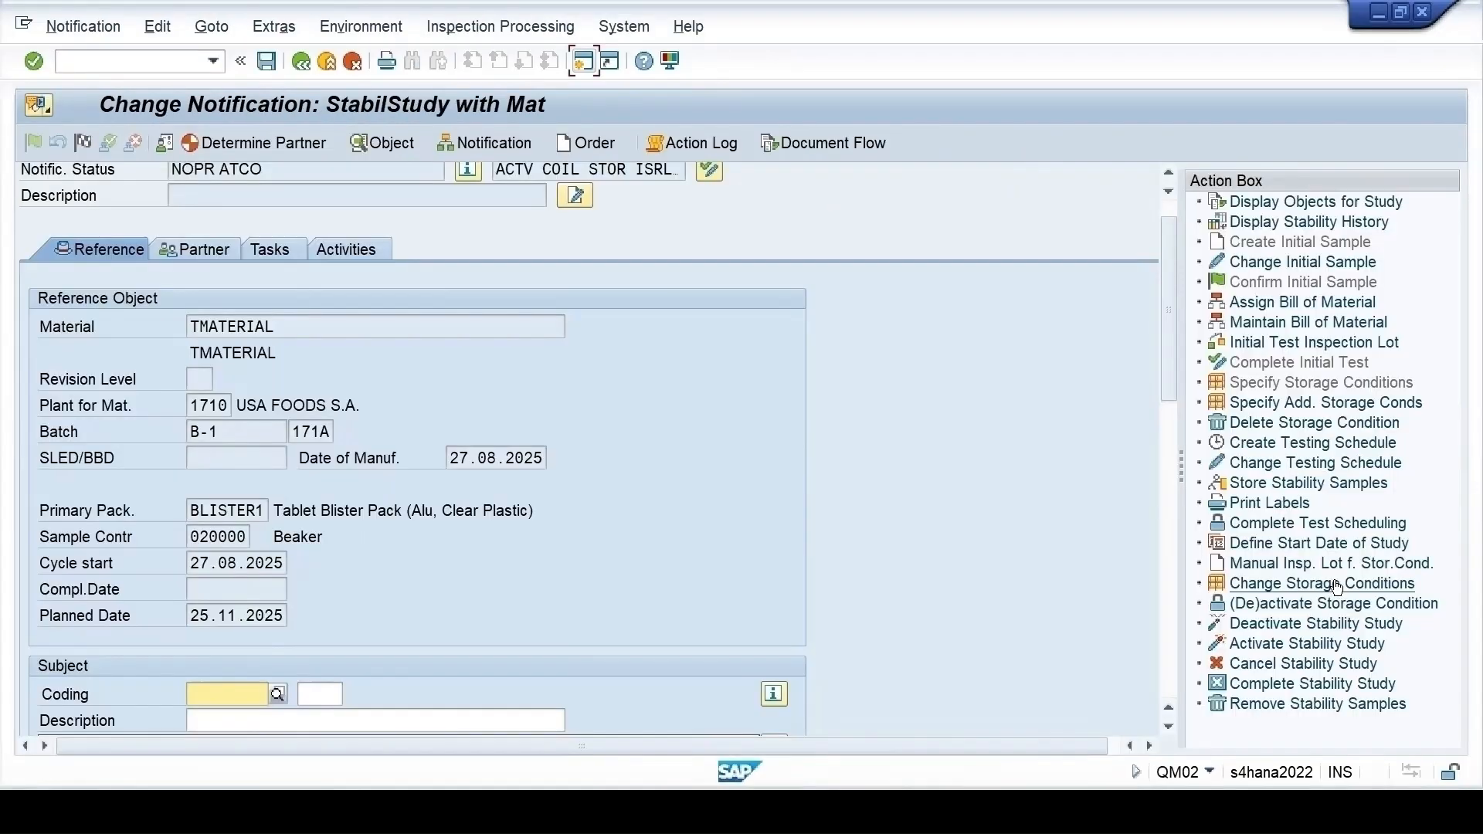
- Inspect the stability samples under Change Storage Conditions, selecting the Temperature 40° entry, and close them without saving
left_click(1294, 587)
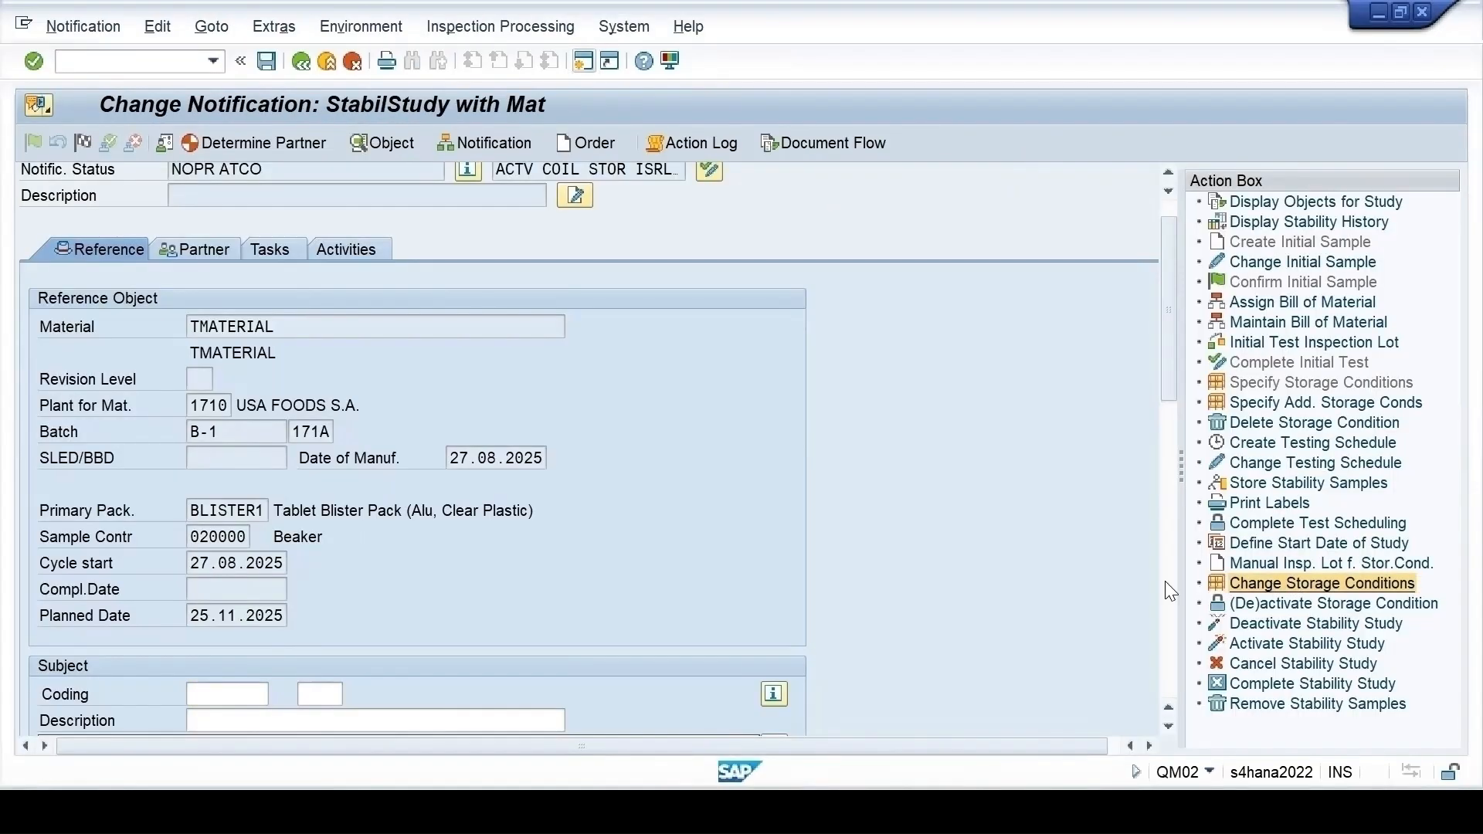
left_click(211, 605)
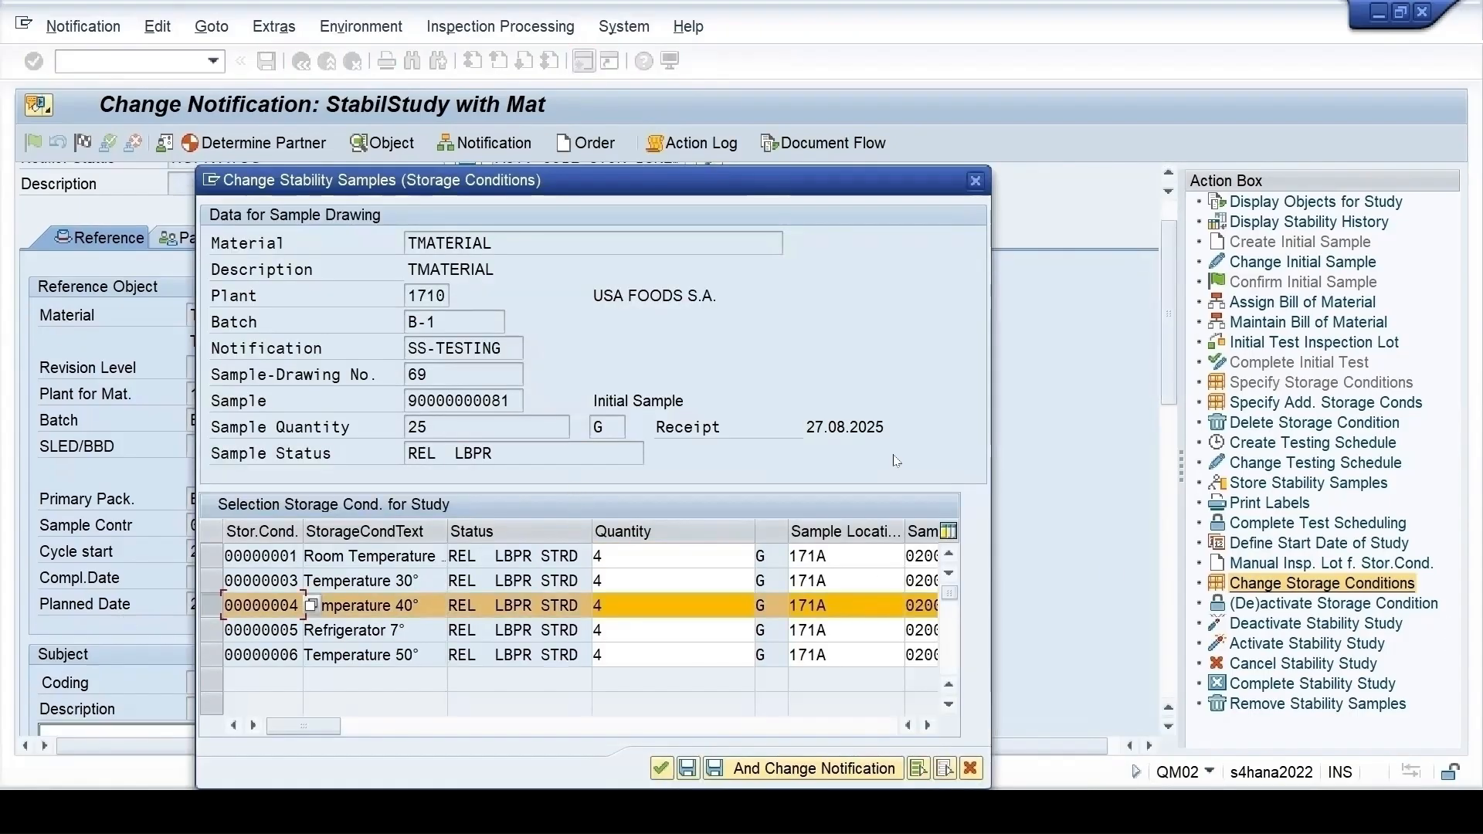
left_click(970, 183)
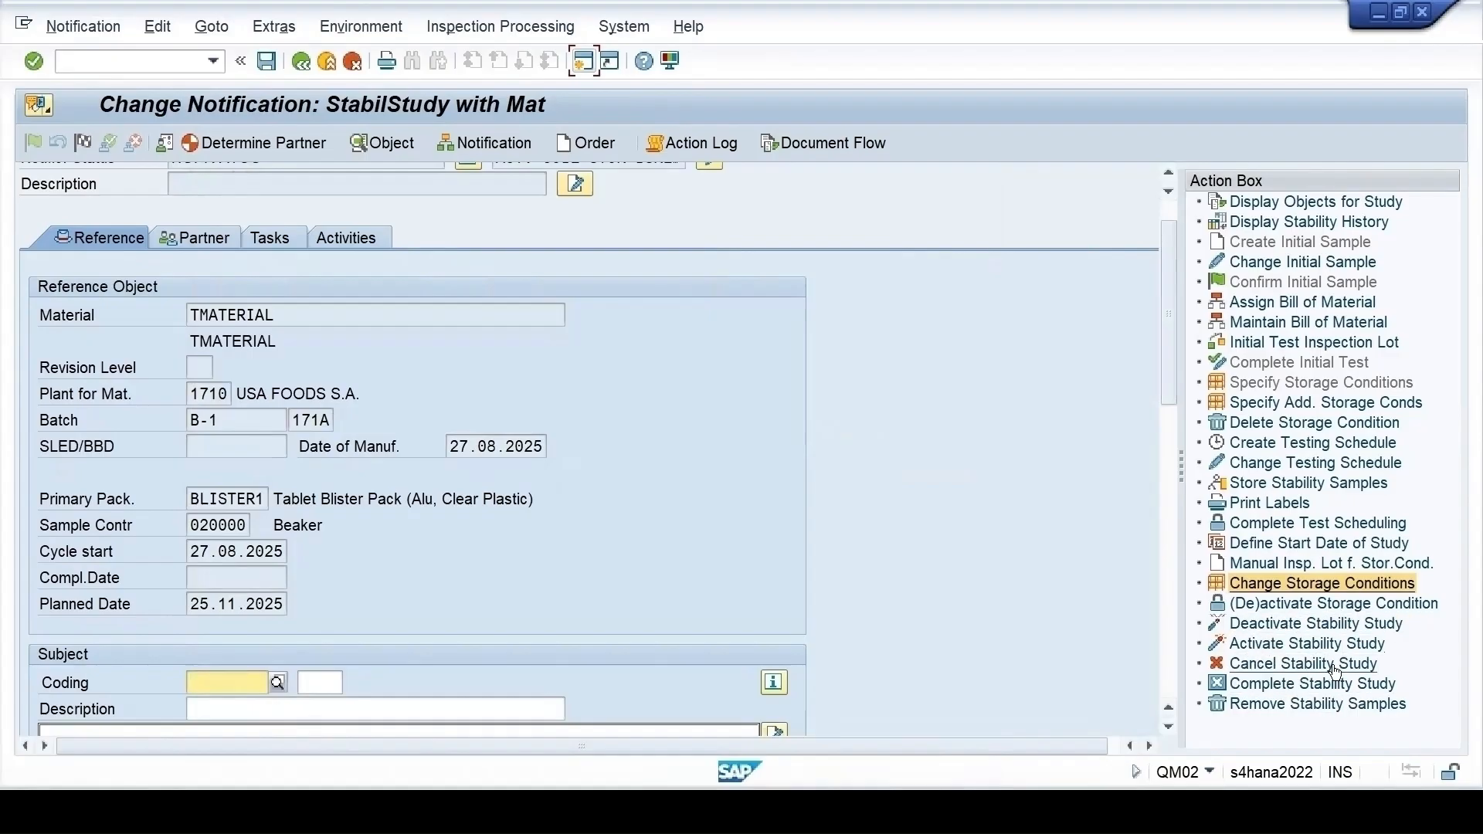
- Try to complete the stability study from its notification, acknowledge the message, and save the notification
left_click(1264, 685)
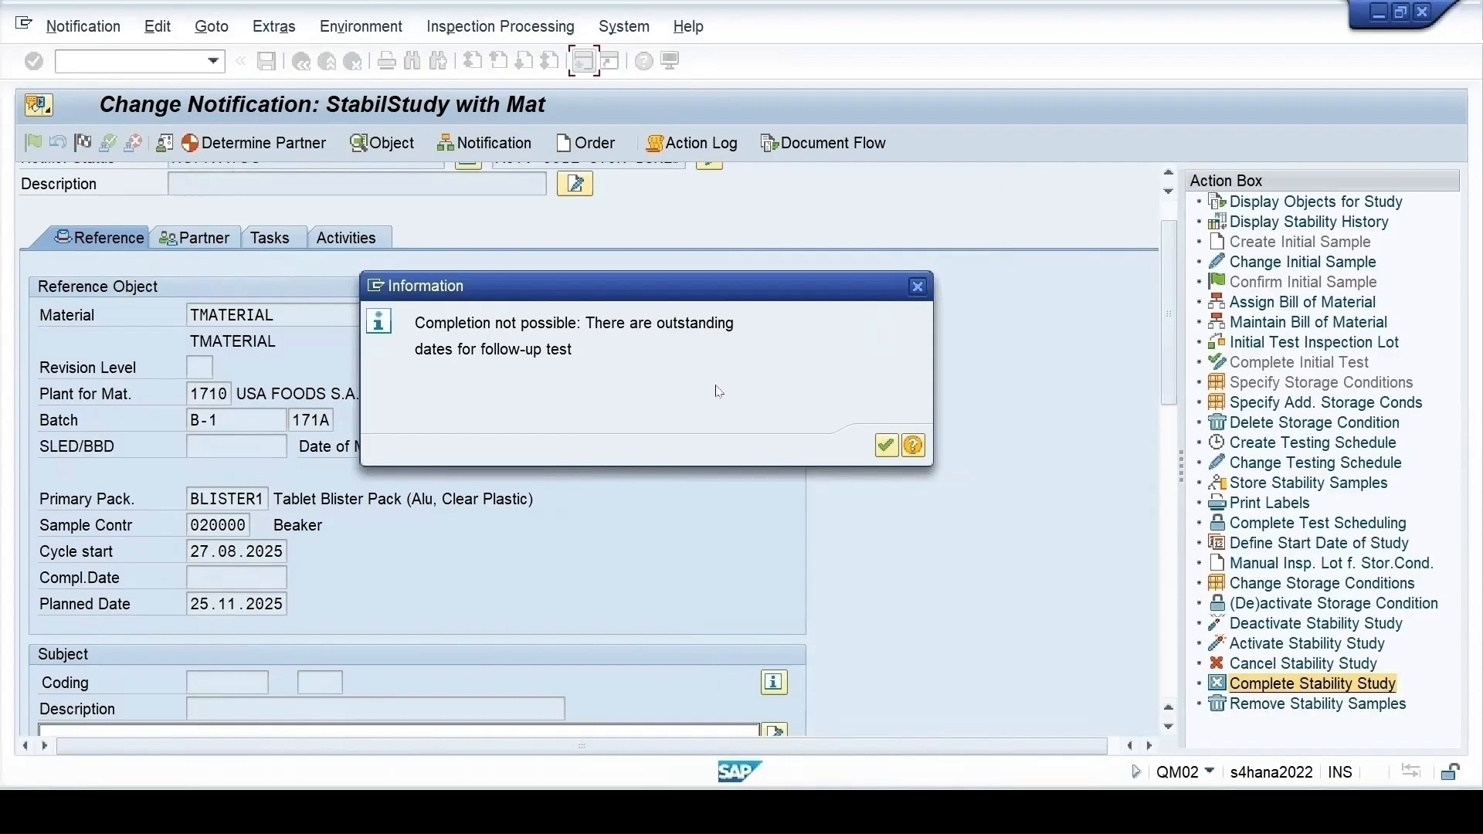
left_click(885, 446)
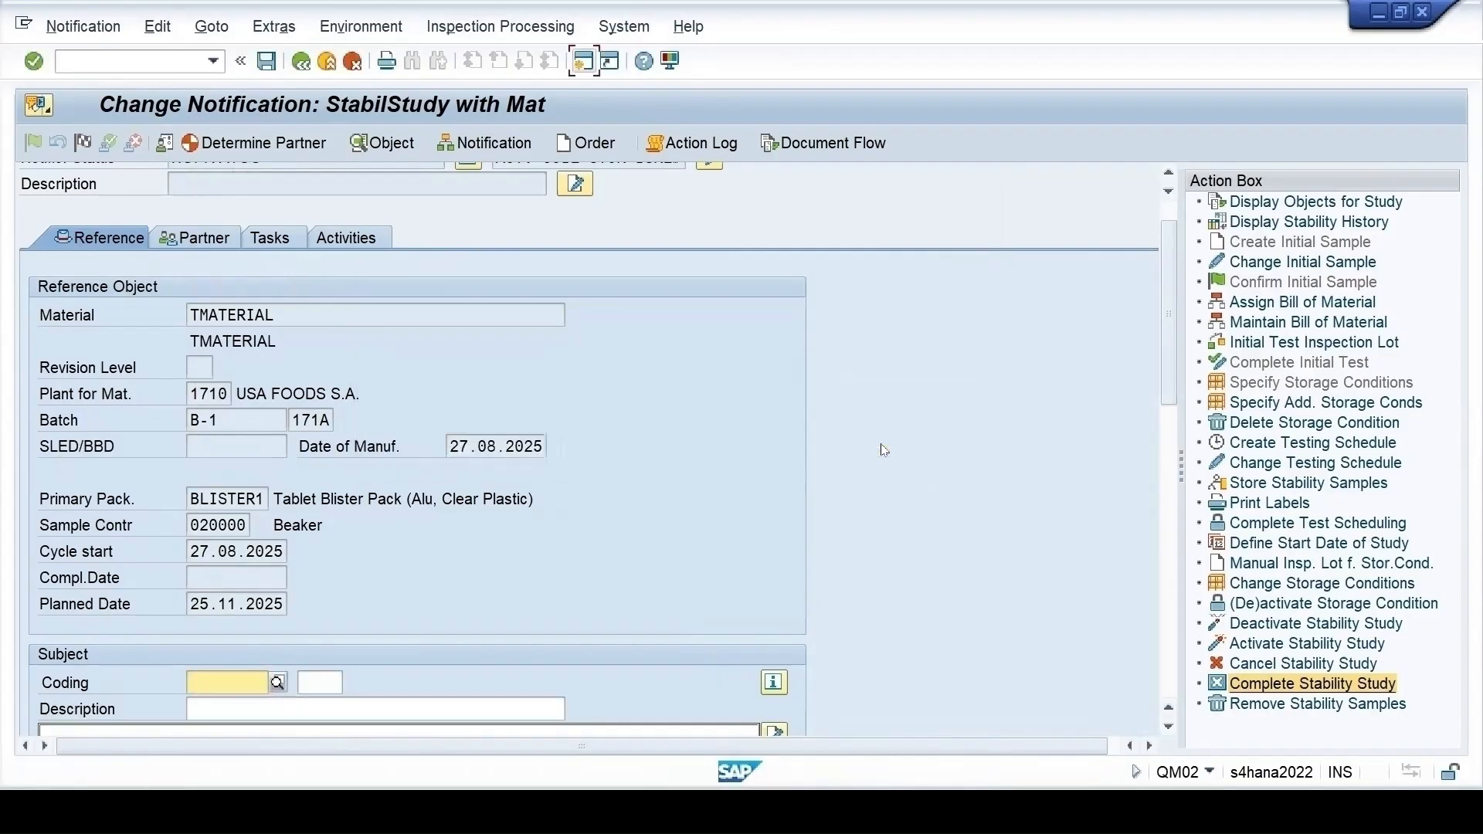
left_click(266, 60)
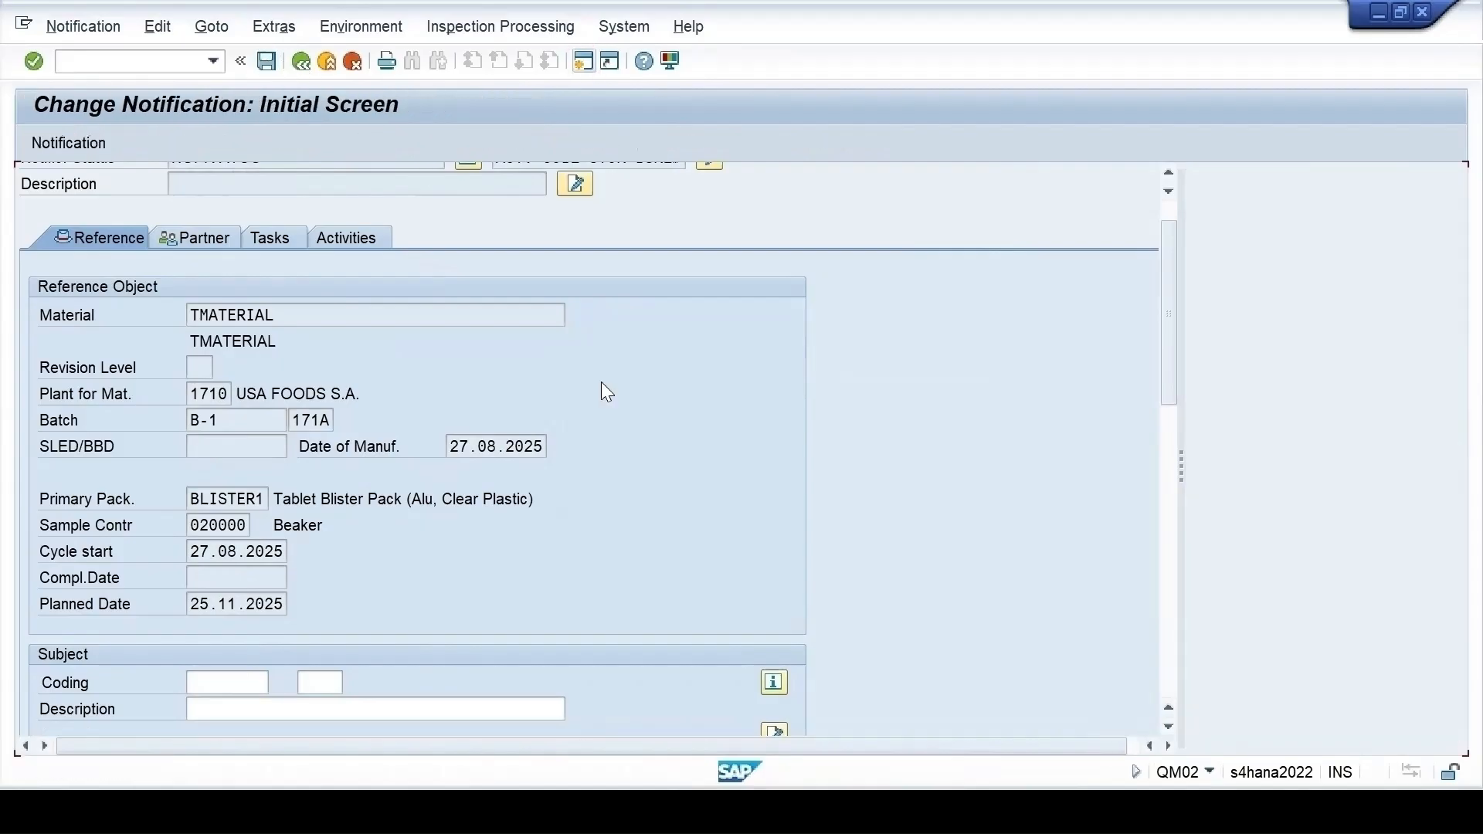
- Open the scheduling of maintenance plan SOTEST with transaction /nip10
mouse_move(925, 763)
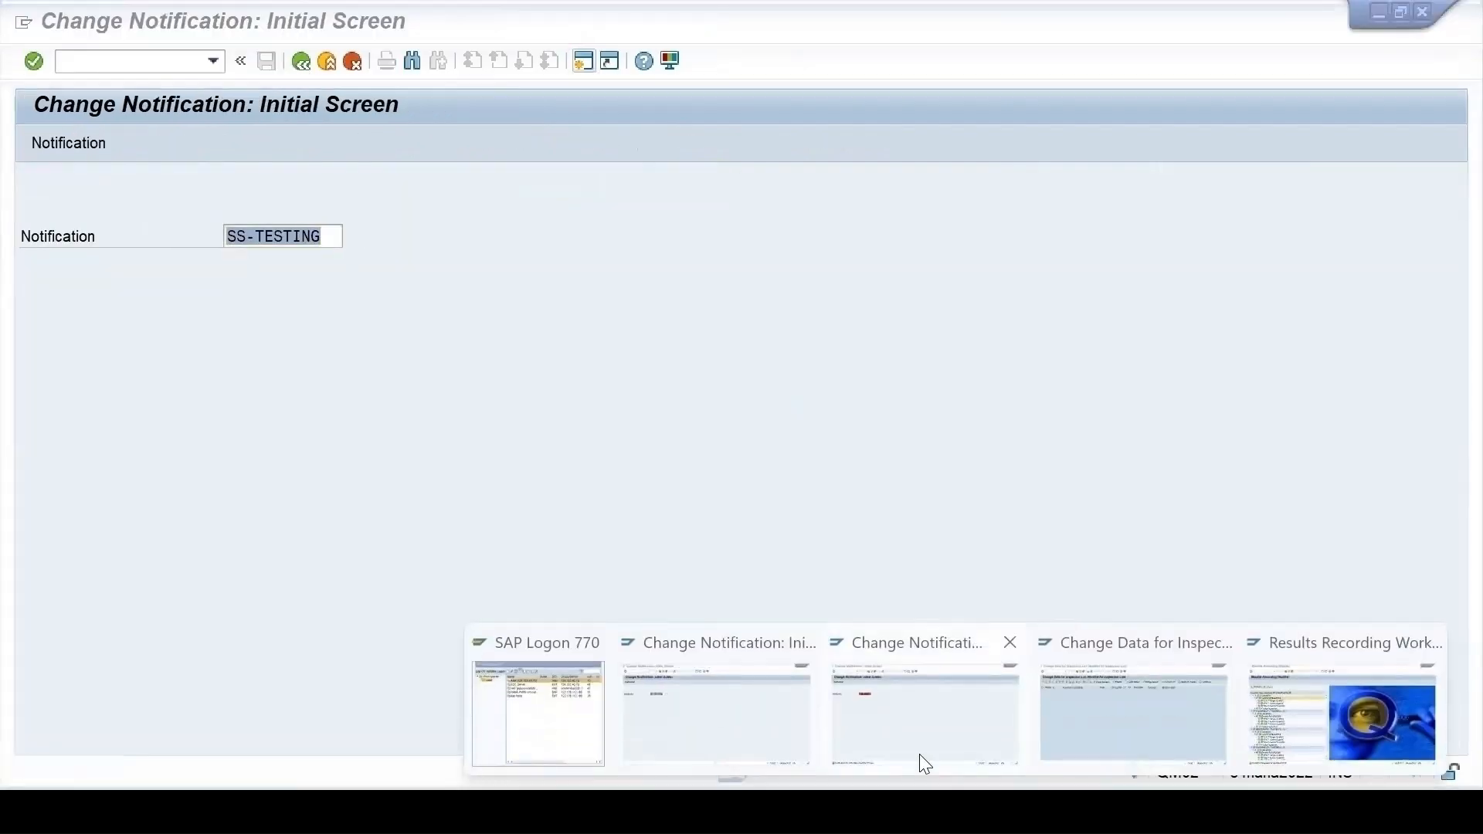
left_click(999, 744)
left_click(213, 61)
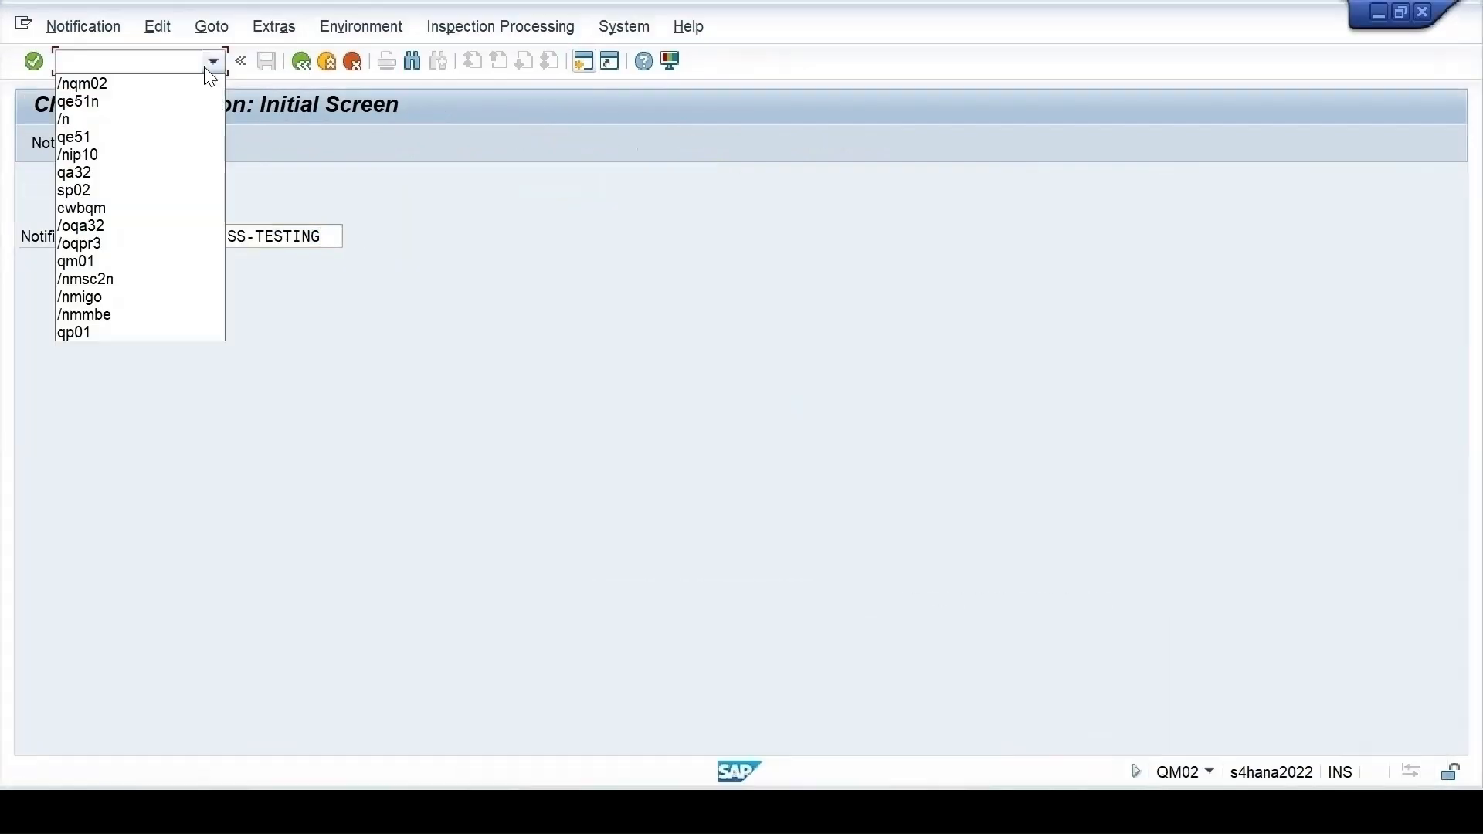
left_click(111, 153)
key("Return")
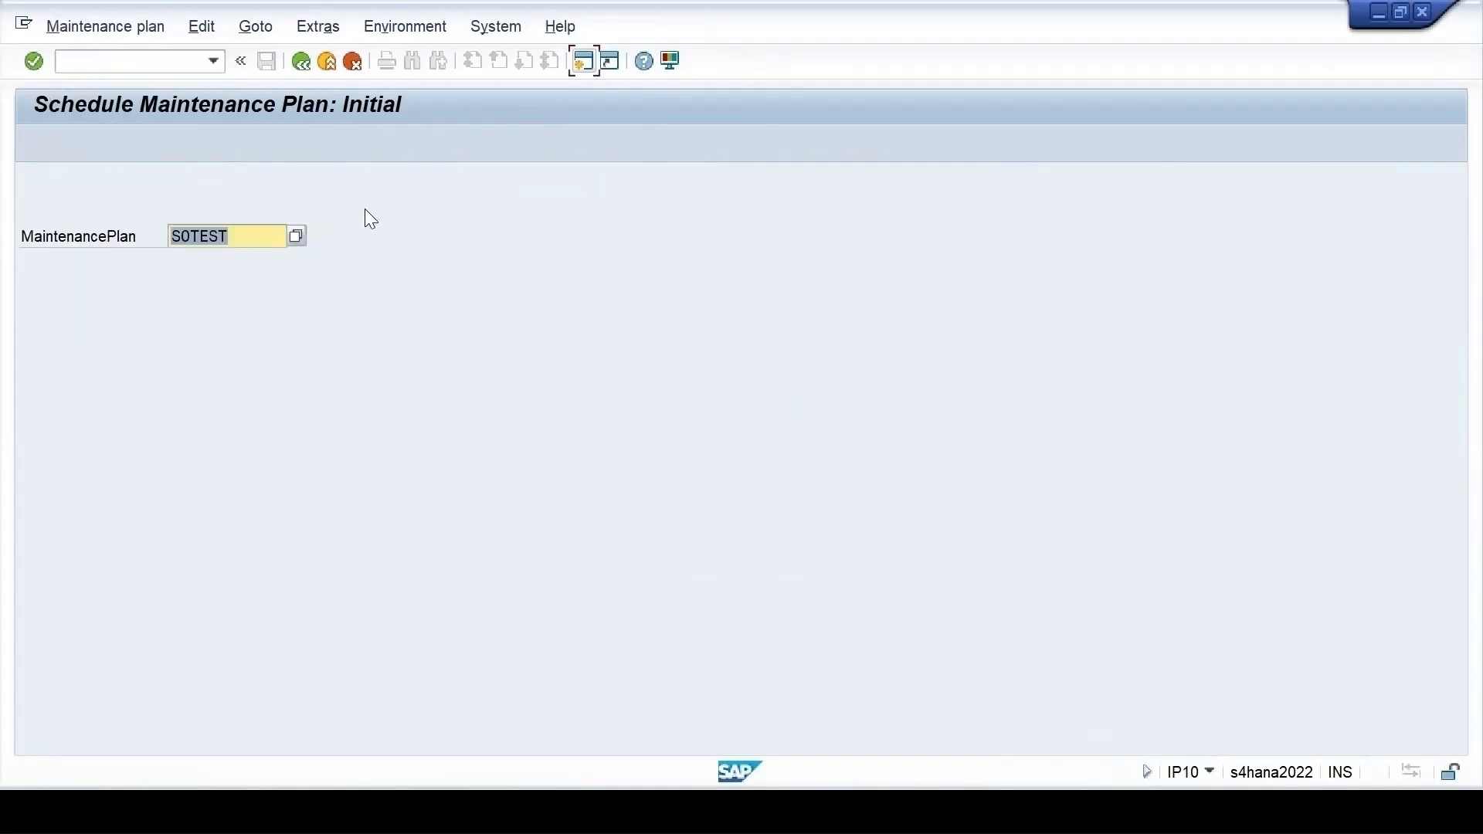
key("Return")
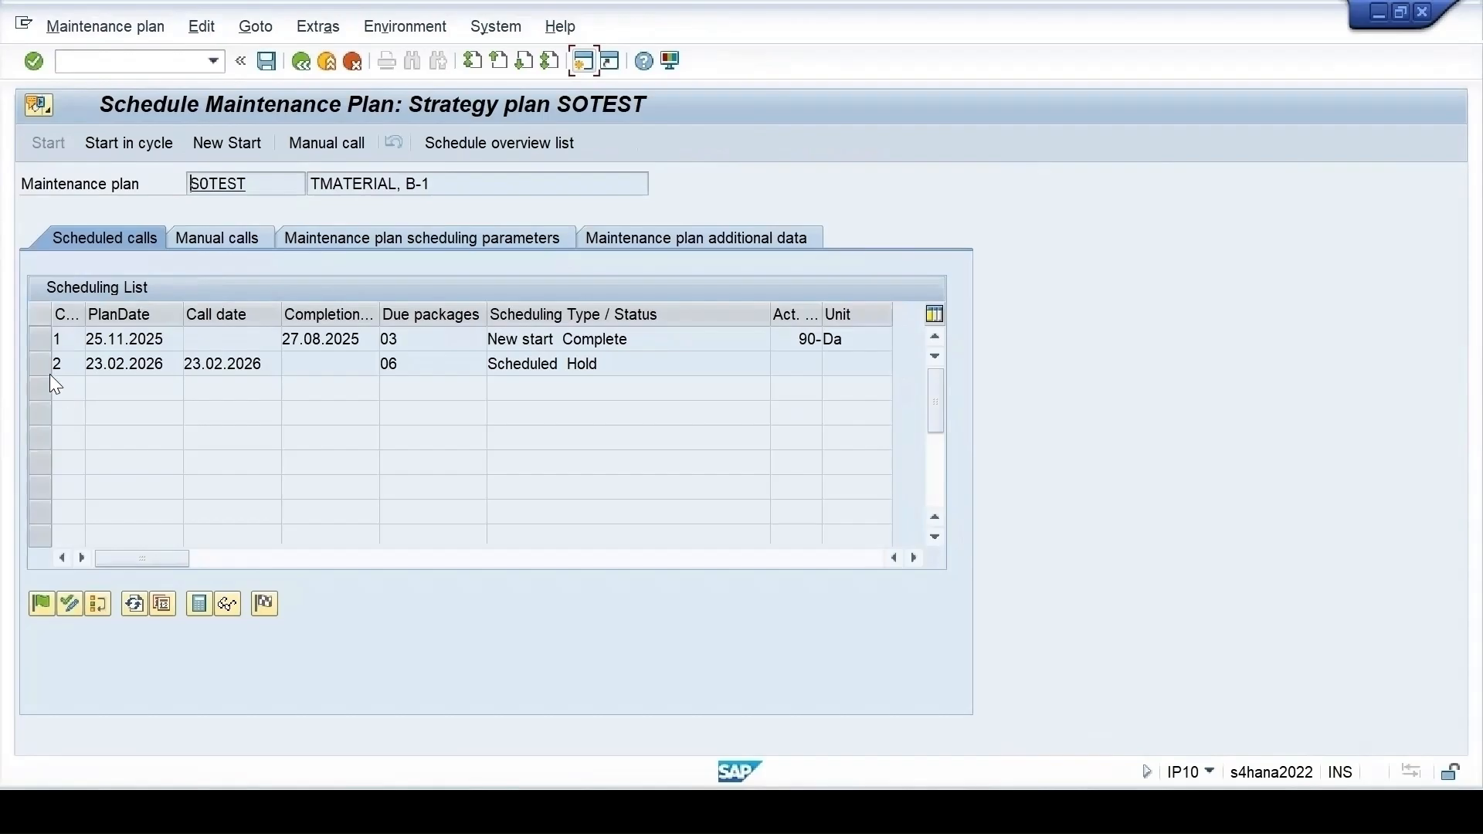
- Release call 2, planned for 23.02.2026, in maintenance plan SOTEST and save the schedule
left_click(49, 366)
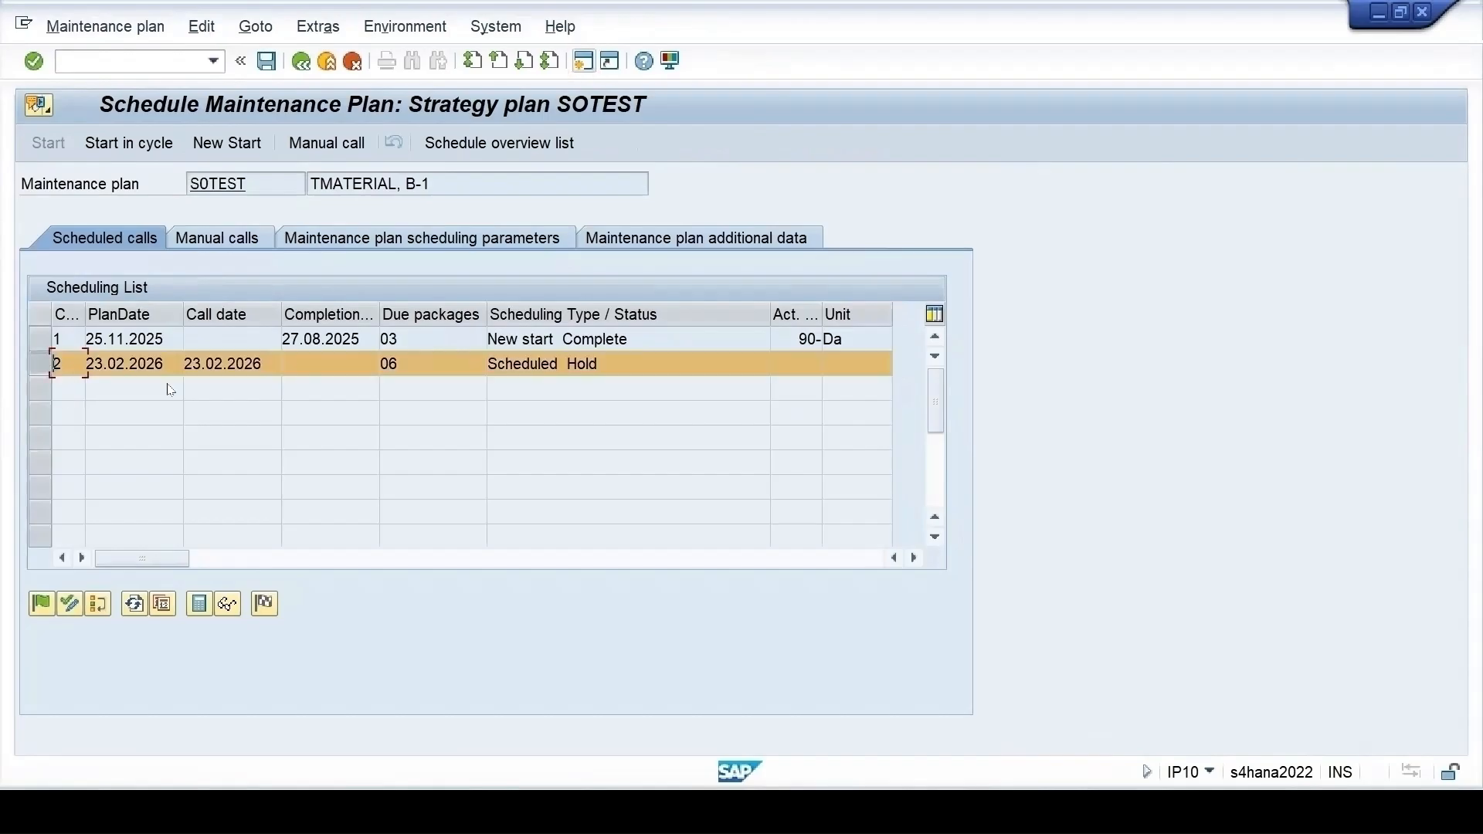
left_click(43, 605)
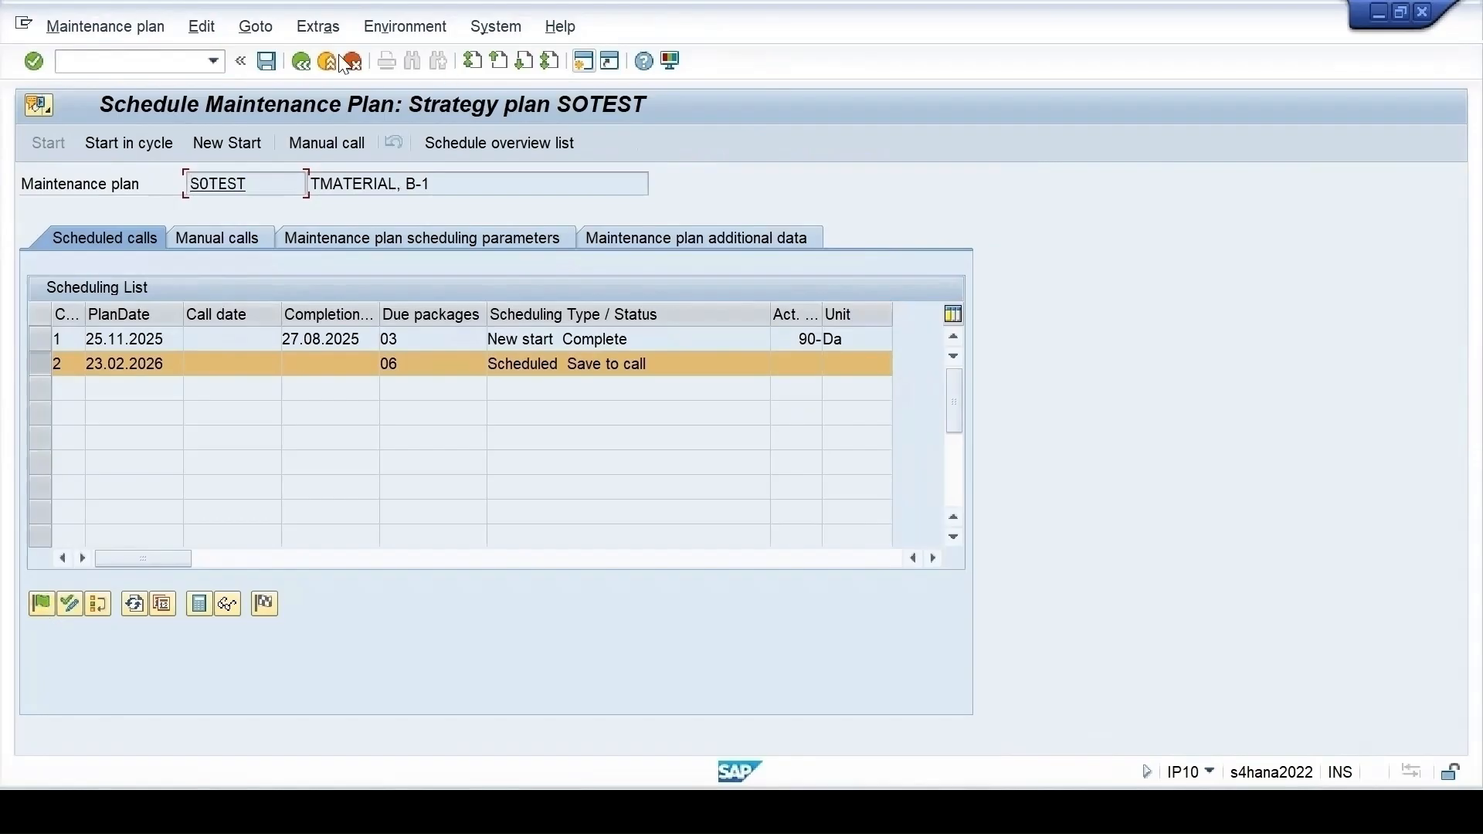
left_click(266, 61)
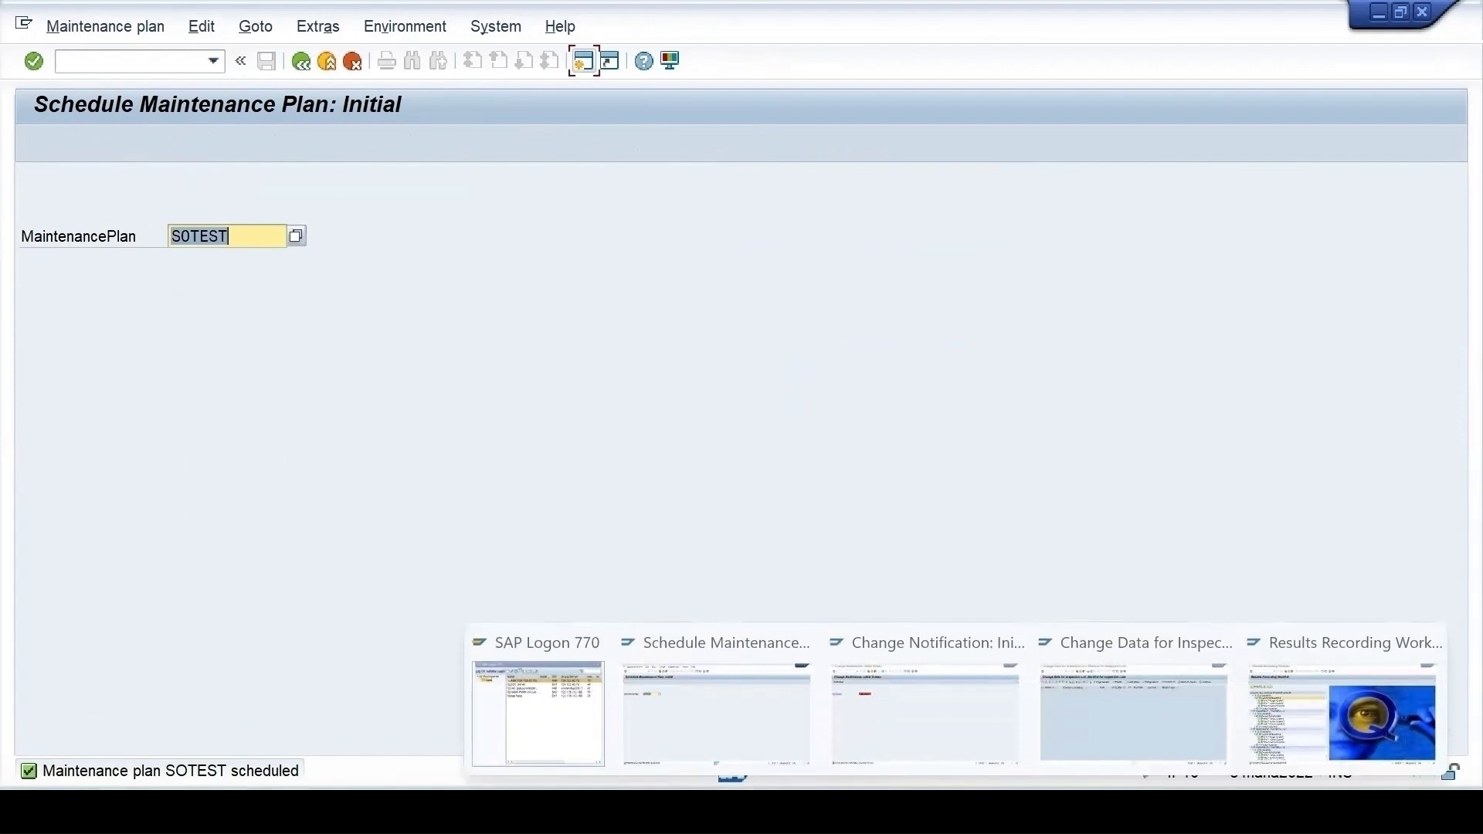
- Refresh the inspection lot worklist and open the results recording worklist with transaction qe51n
left_click(1091, 737)
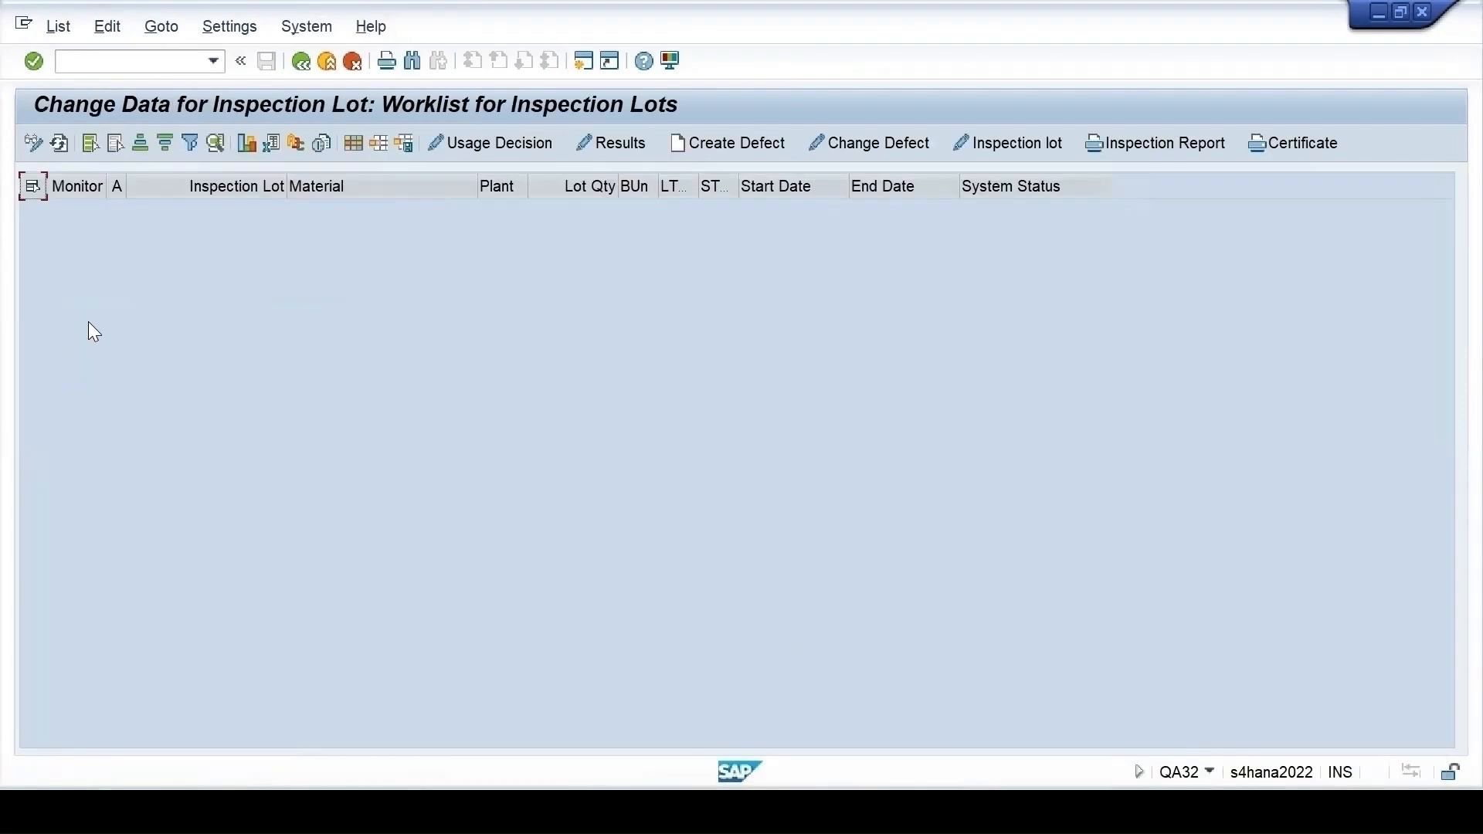
left_click(62, 143)
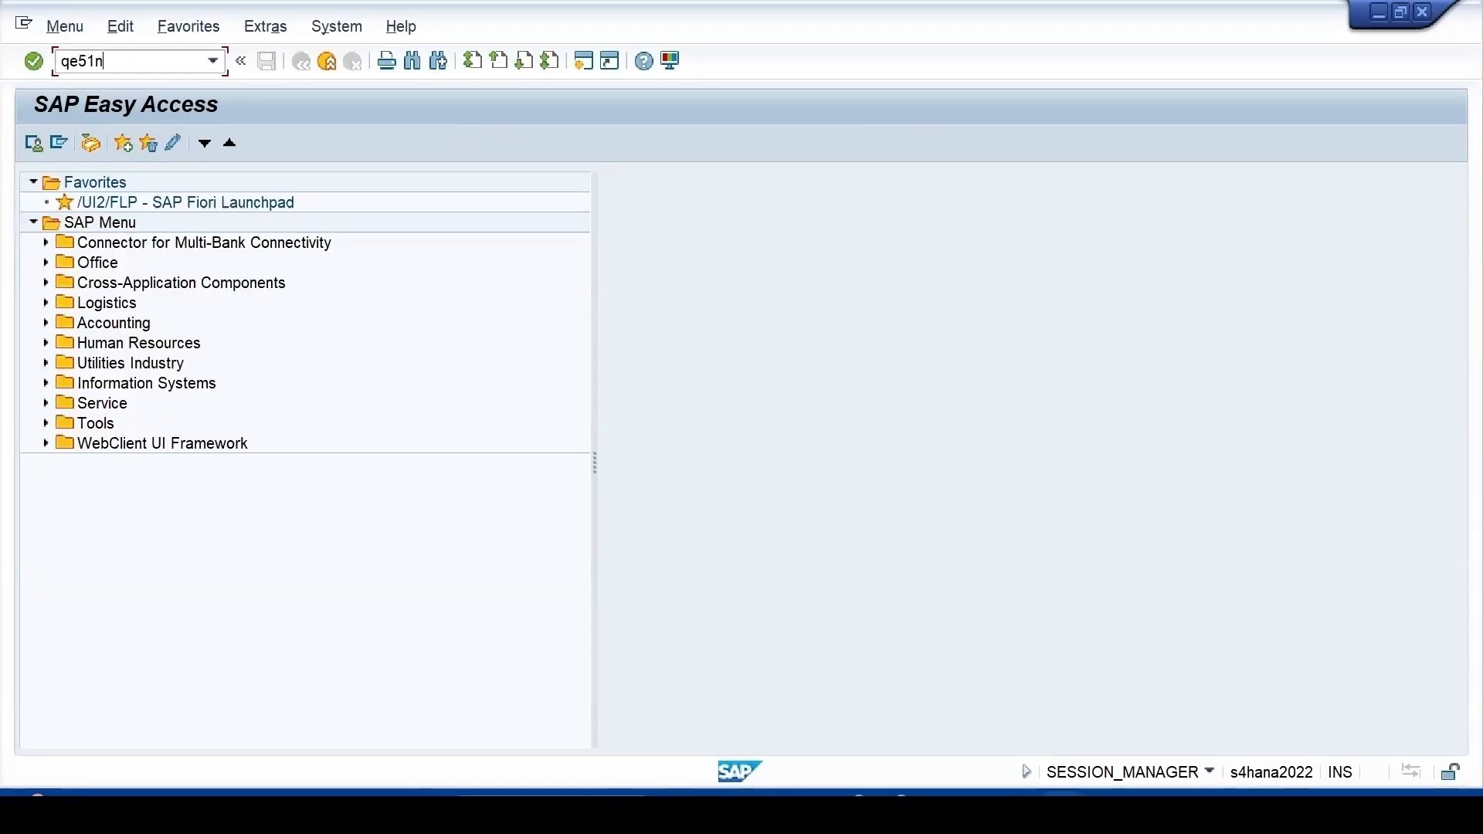
key("Return")
left_click(32, 144)
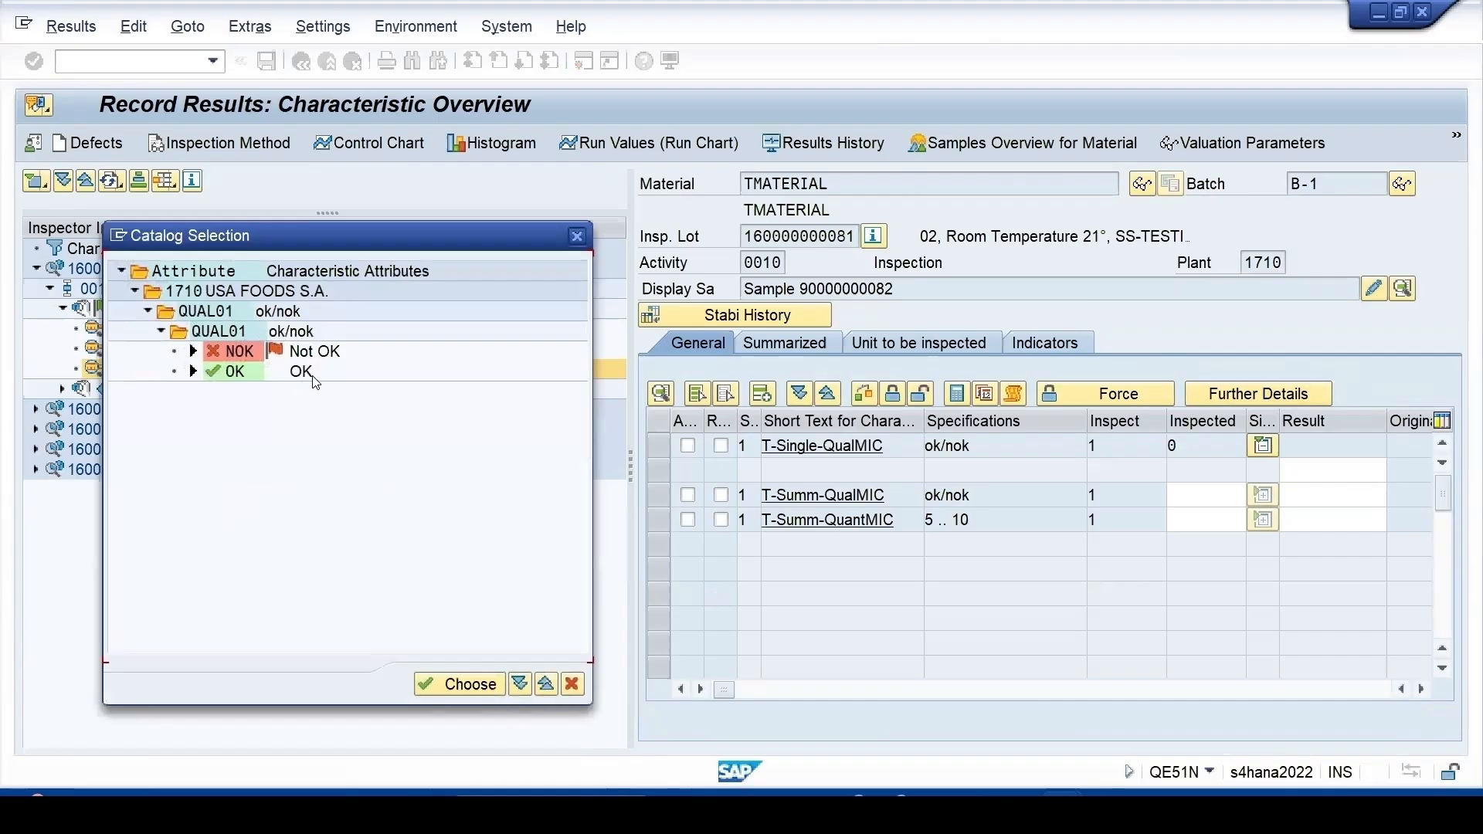
double_click(305, 372)
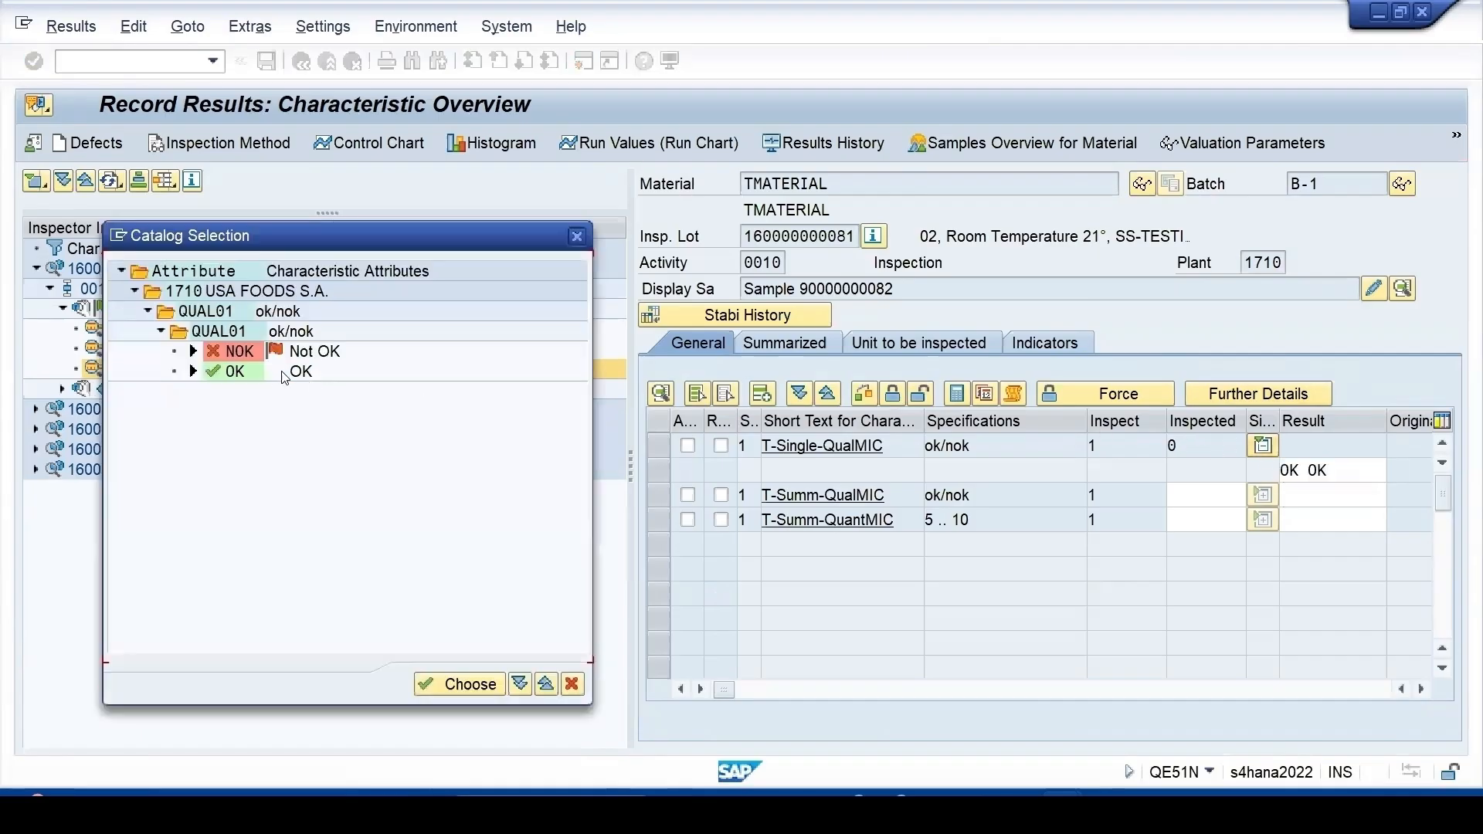
double_click(285, 374)
type("5")
key("Return")
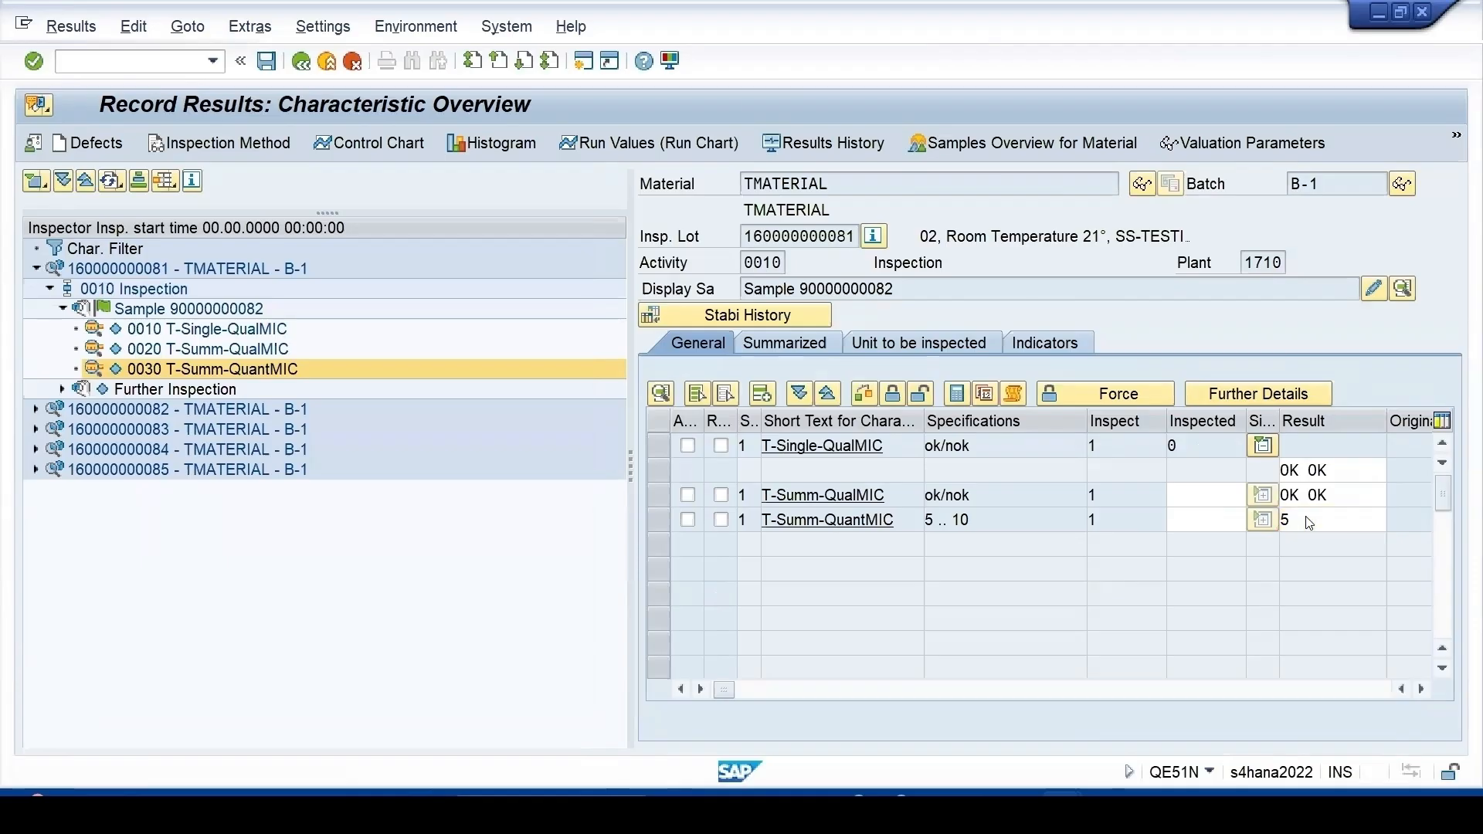
key("Return")
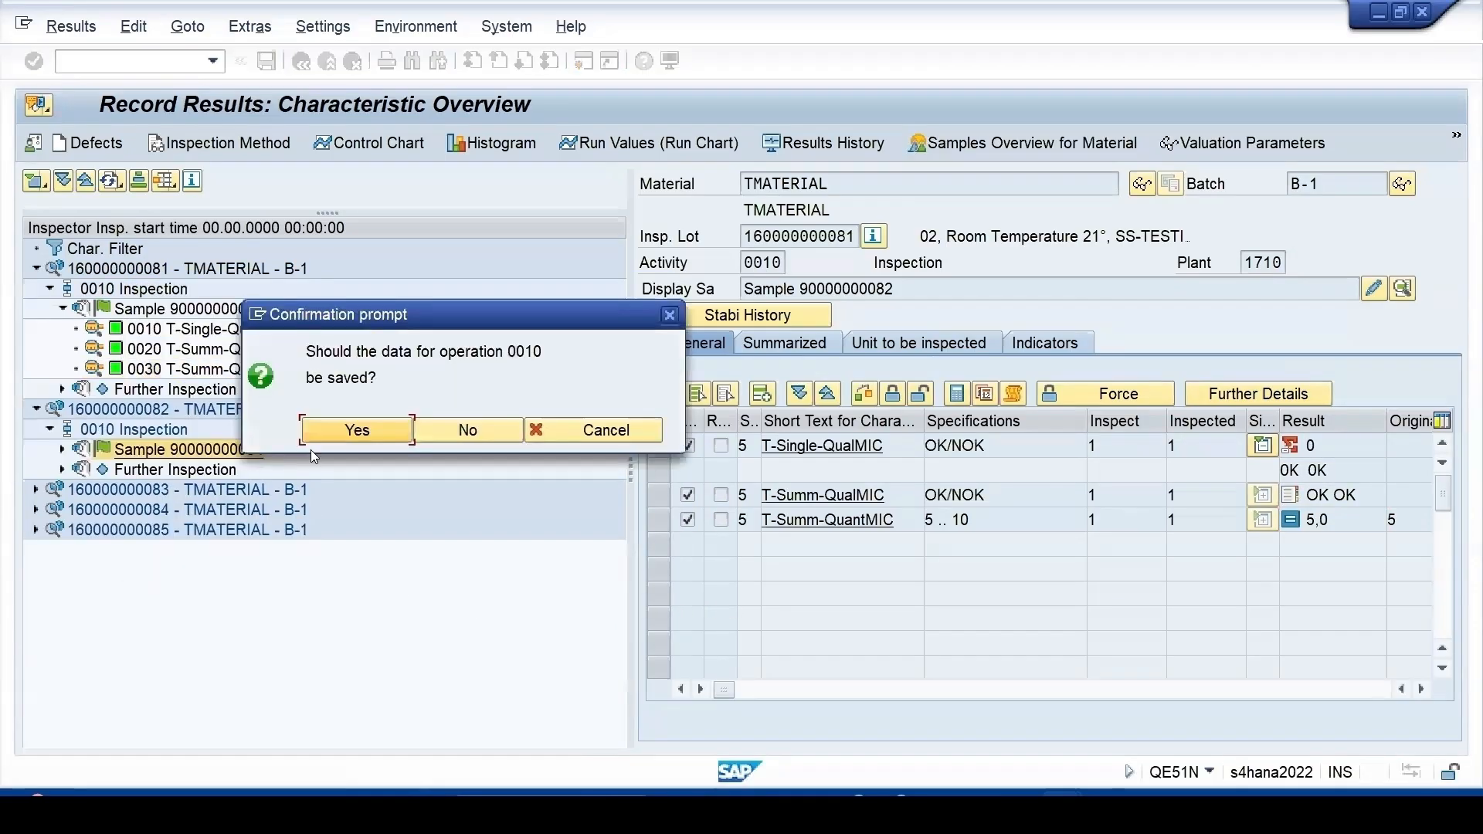
left_click(345, 429)
left_click(1305, 168)
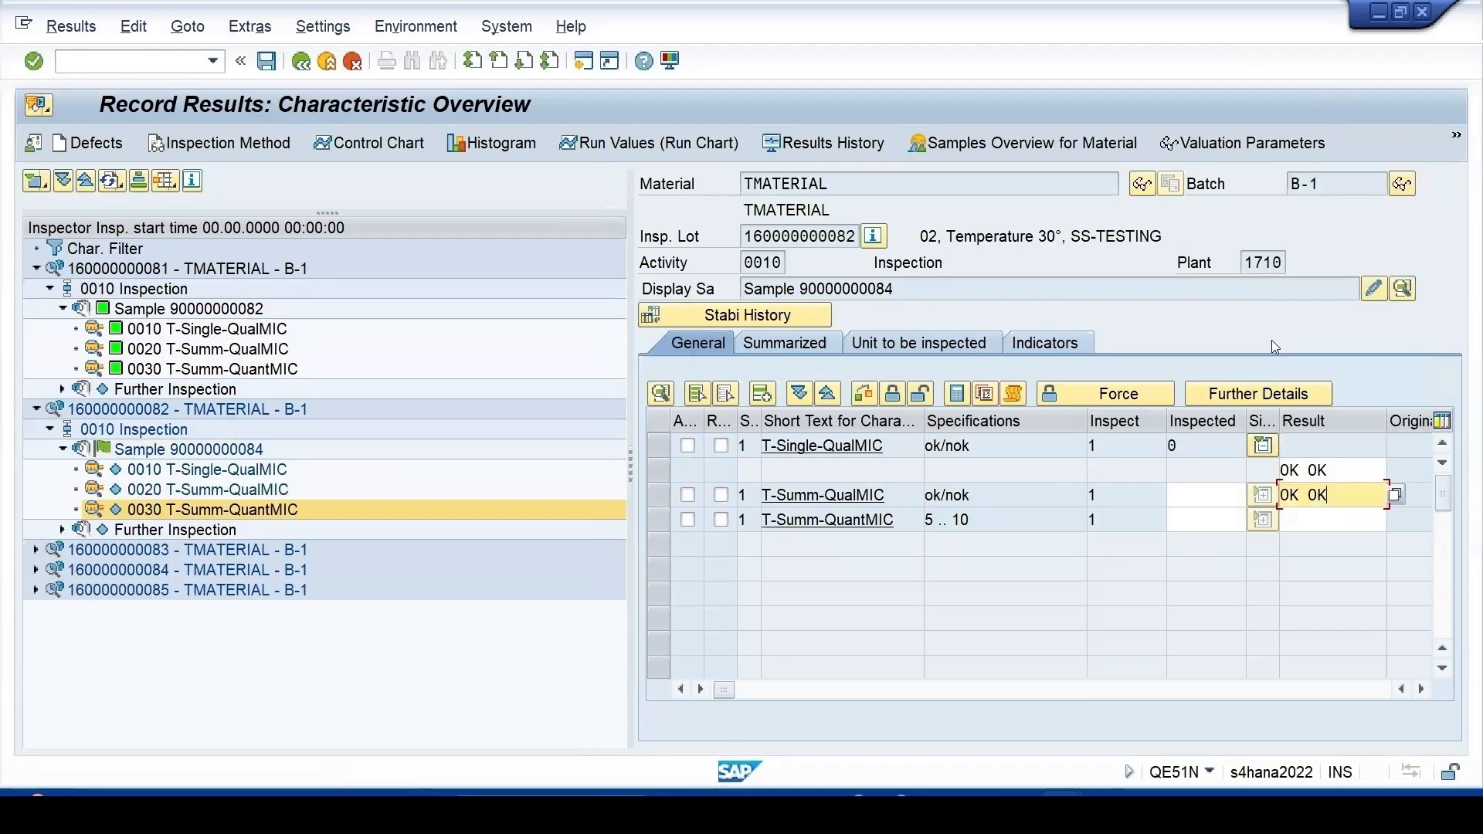
double_click(1305, 520)
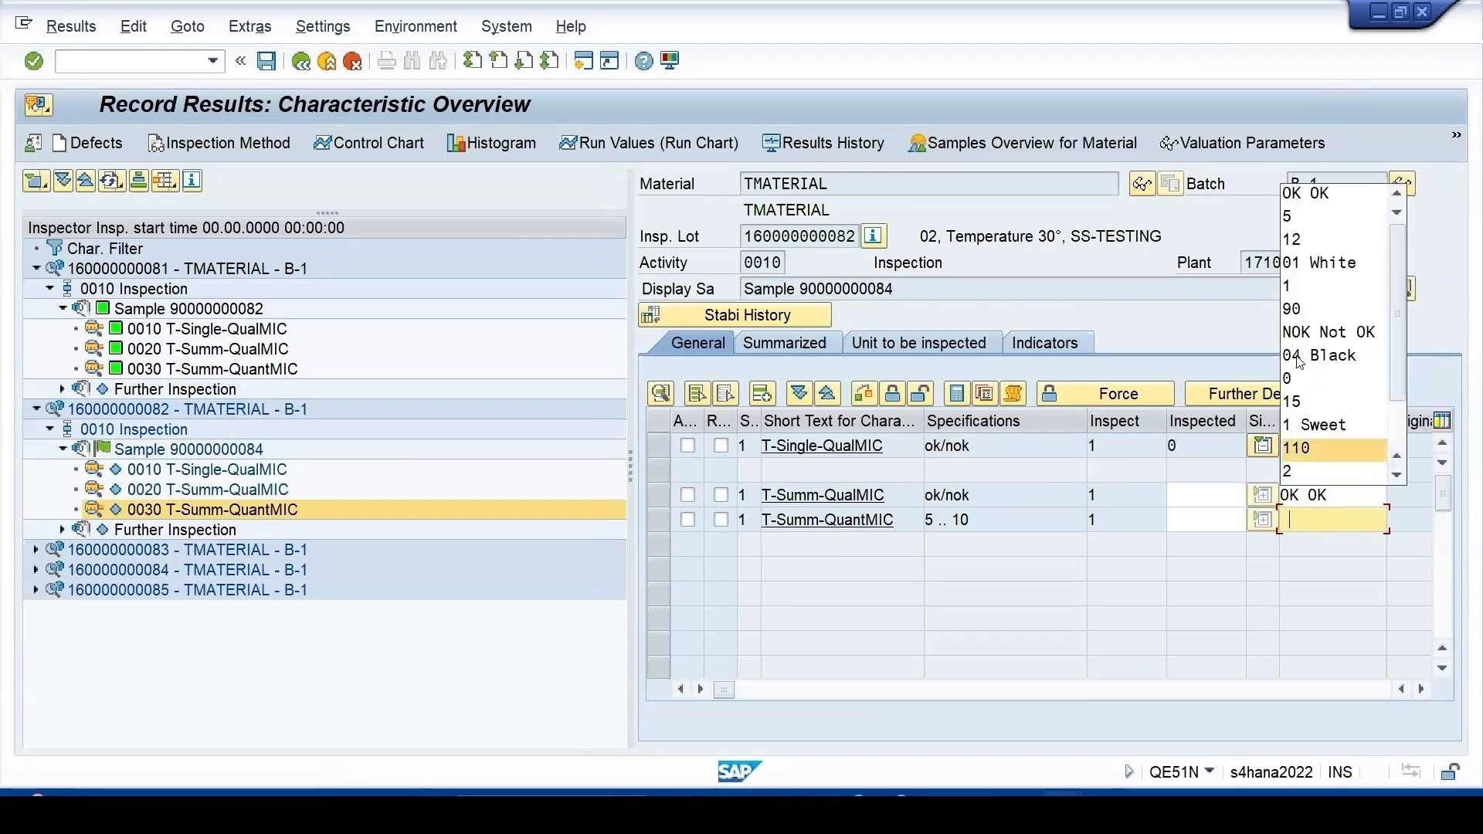
left_click(1297, 225)
key("Return")
key("Return")
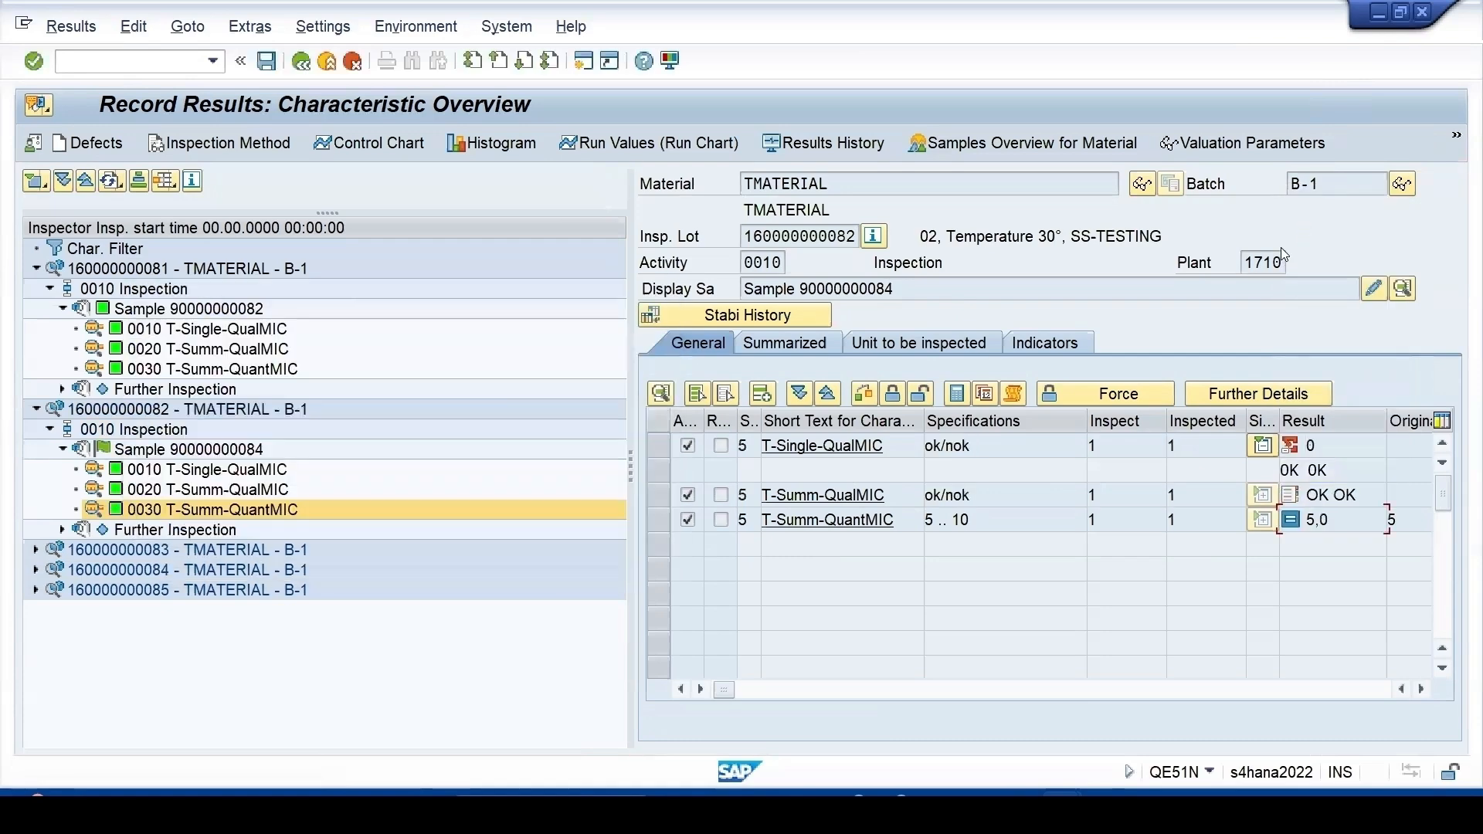
left_click(378, 431)
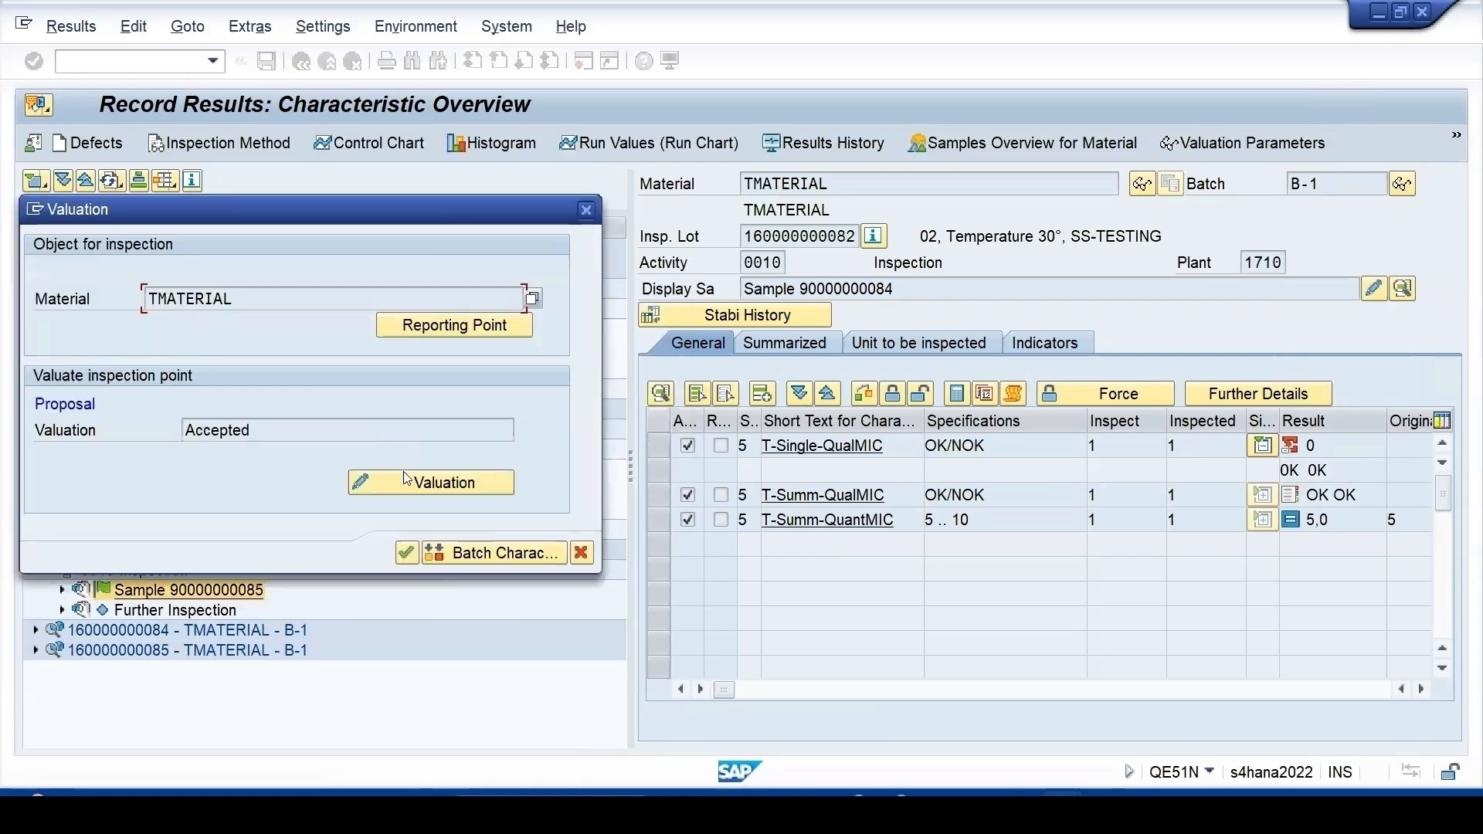
left_click(408, 475)
double_click(1276, 453)
left_click(1301, 464)
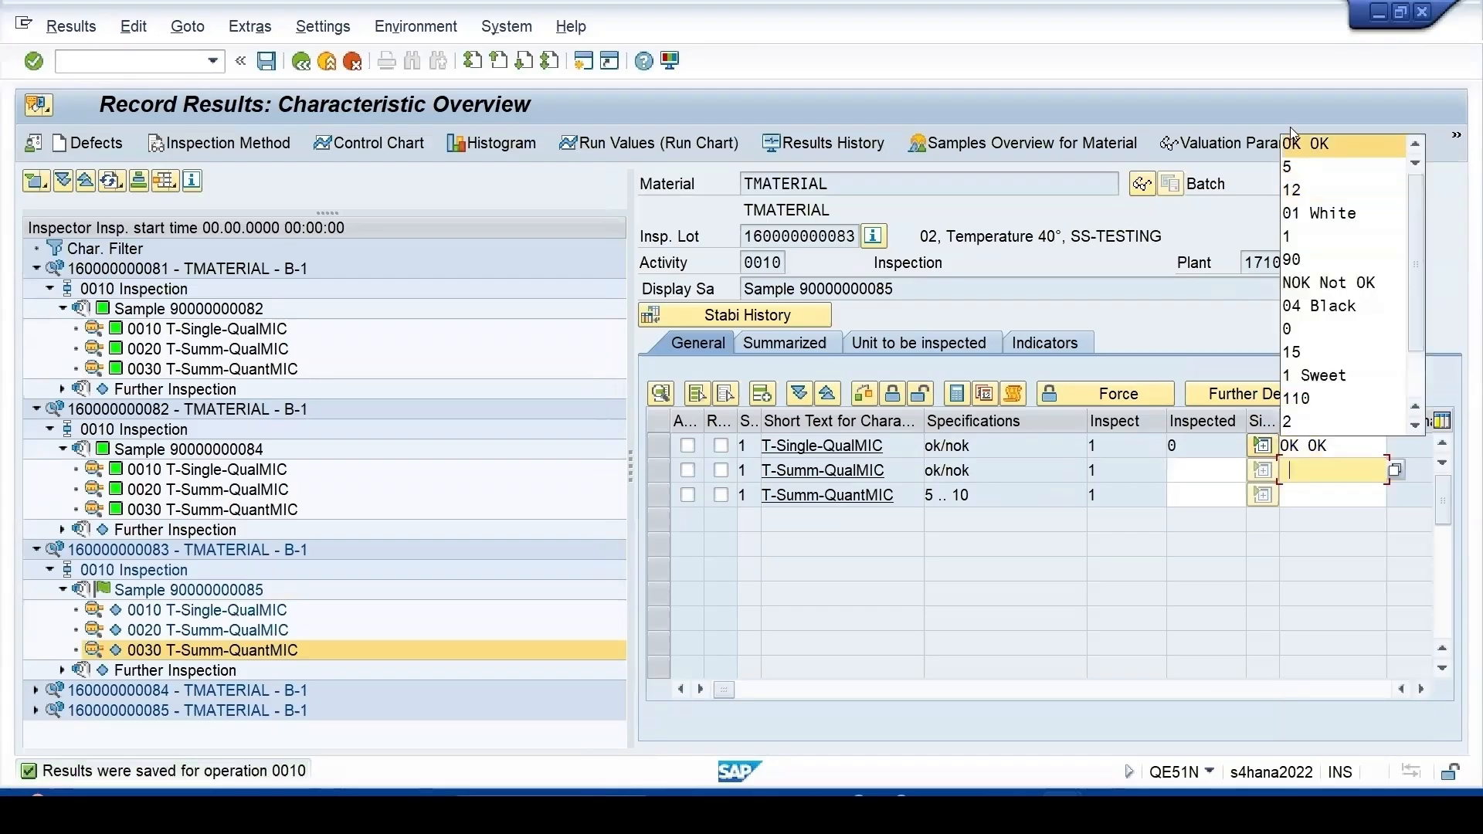
left_click(1302, 146)
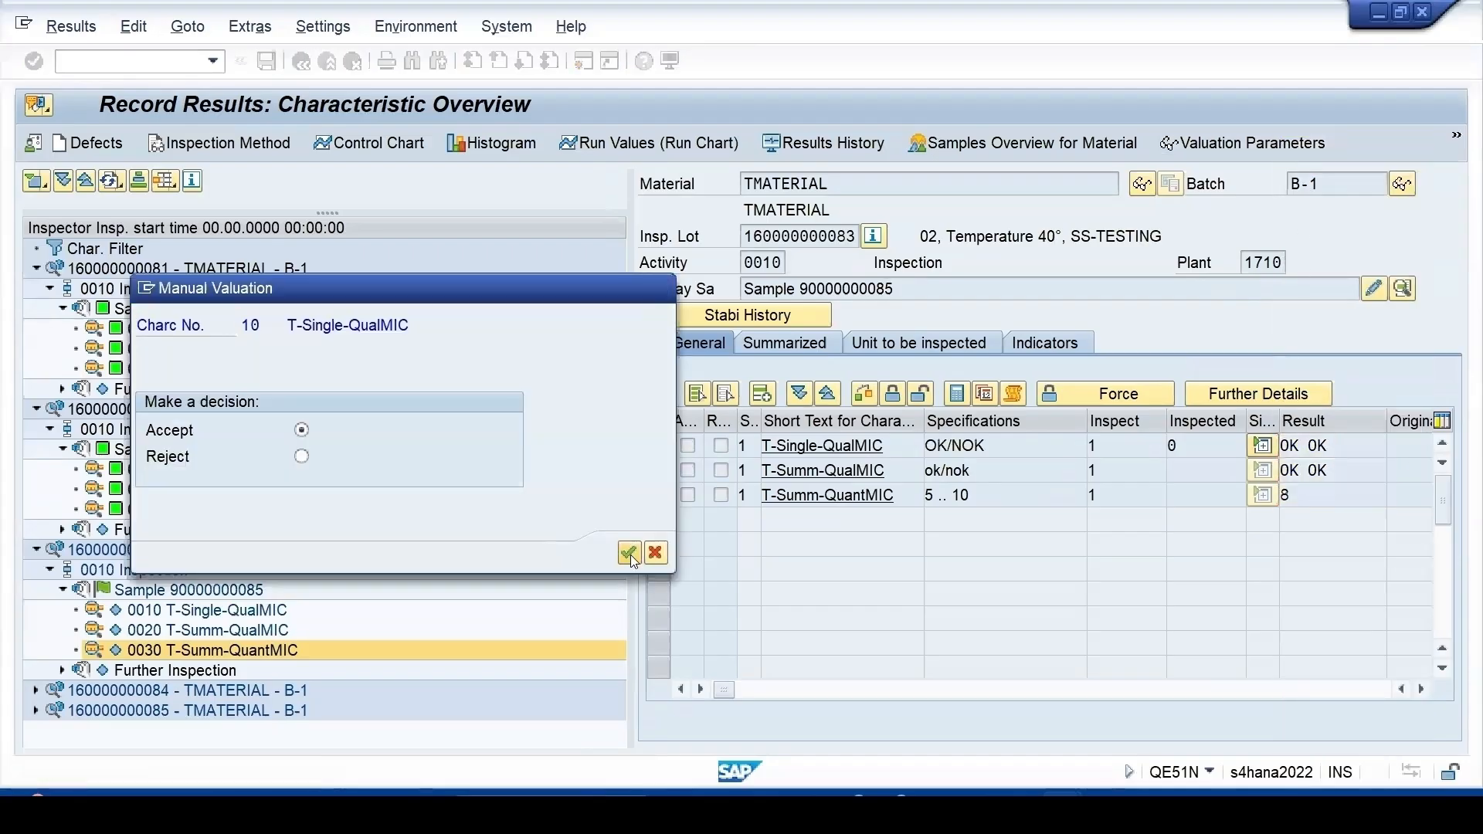
left_click(630, 554)
left_click(632, 554)
left_click(632, 555)
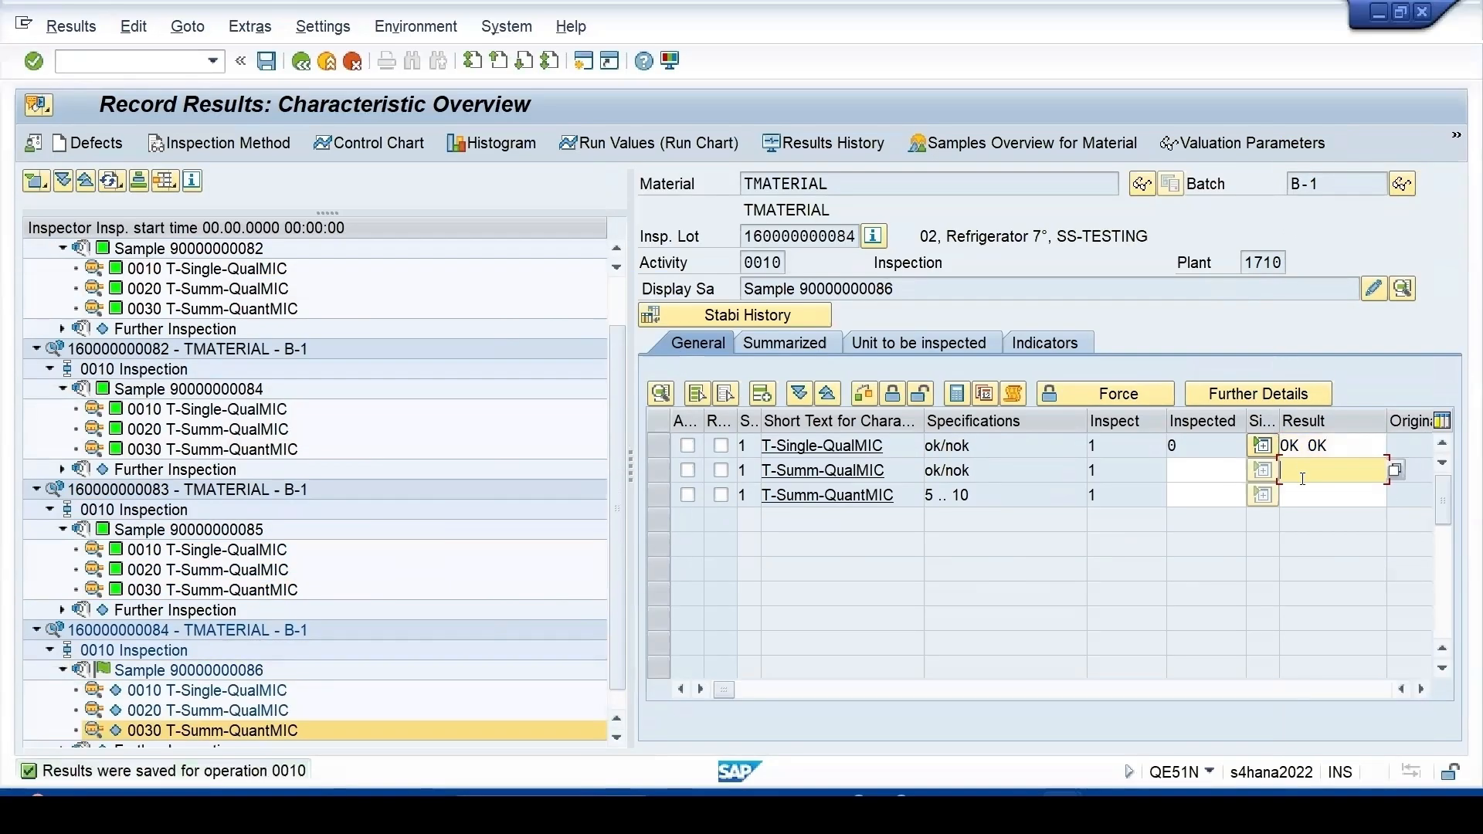
double_click(1302, 479)
left_click(1319, 156)
type("7")
key("Return")
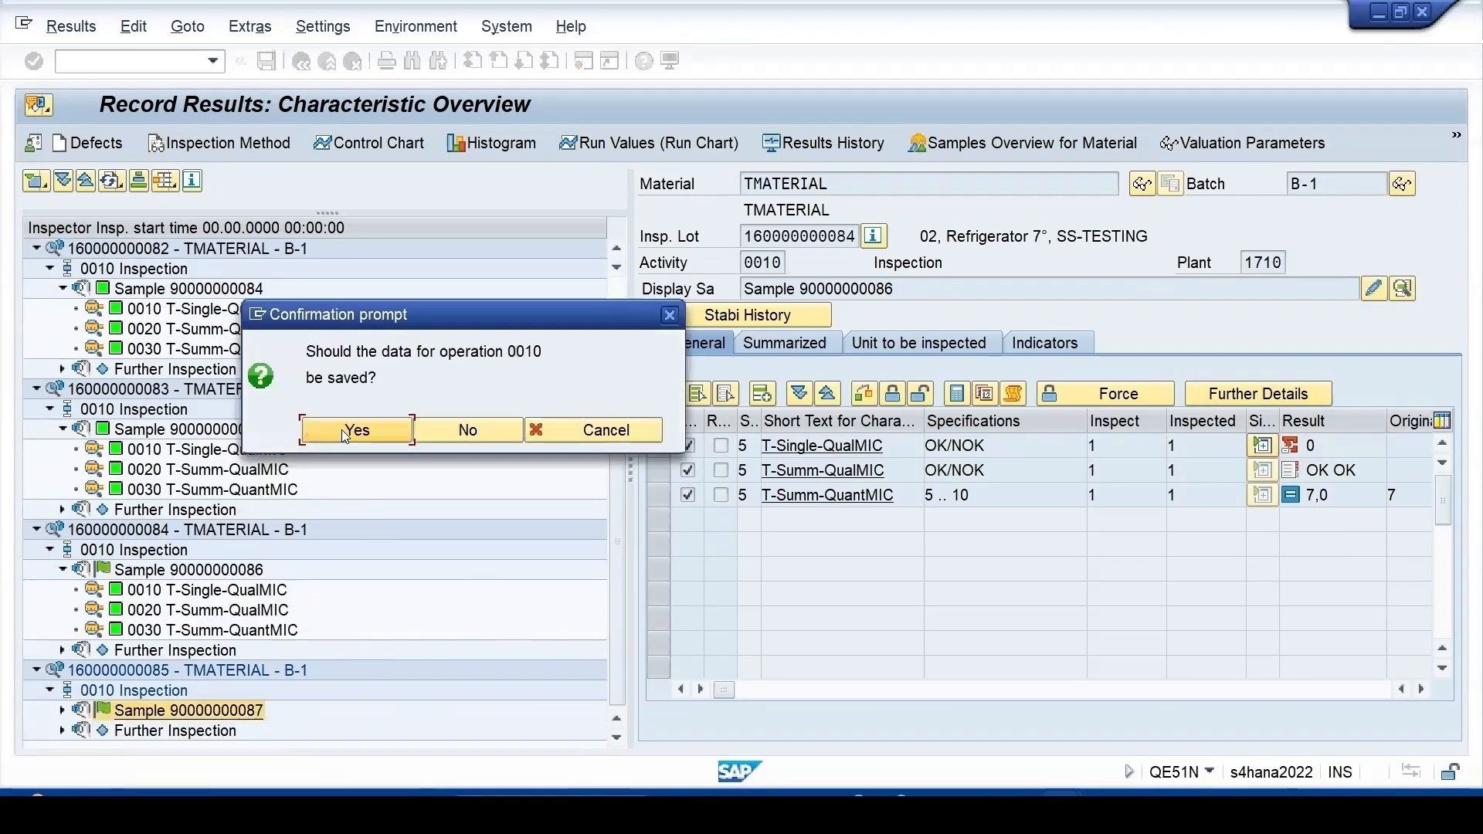
left_click(341, 429)
left_click(407, 554)
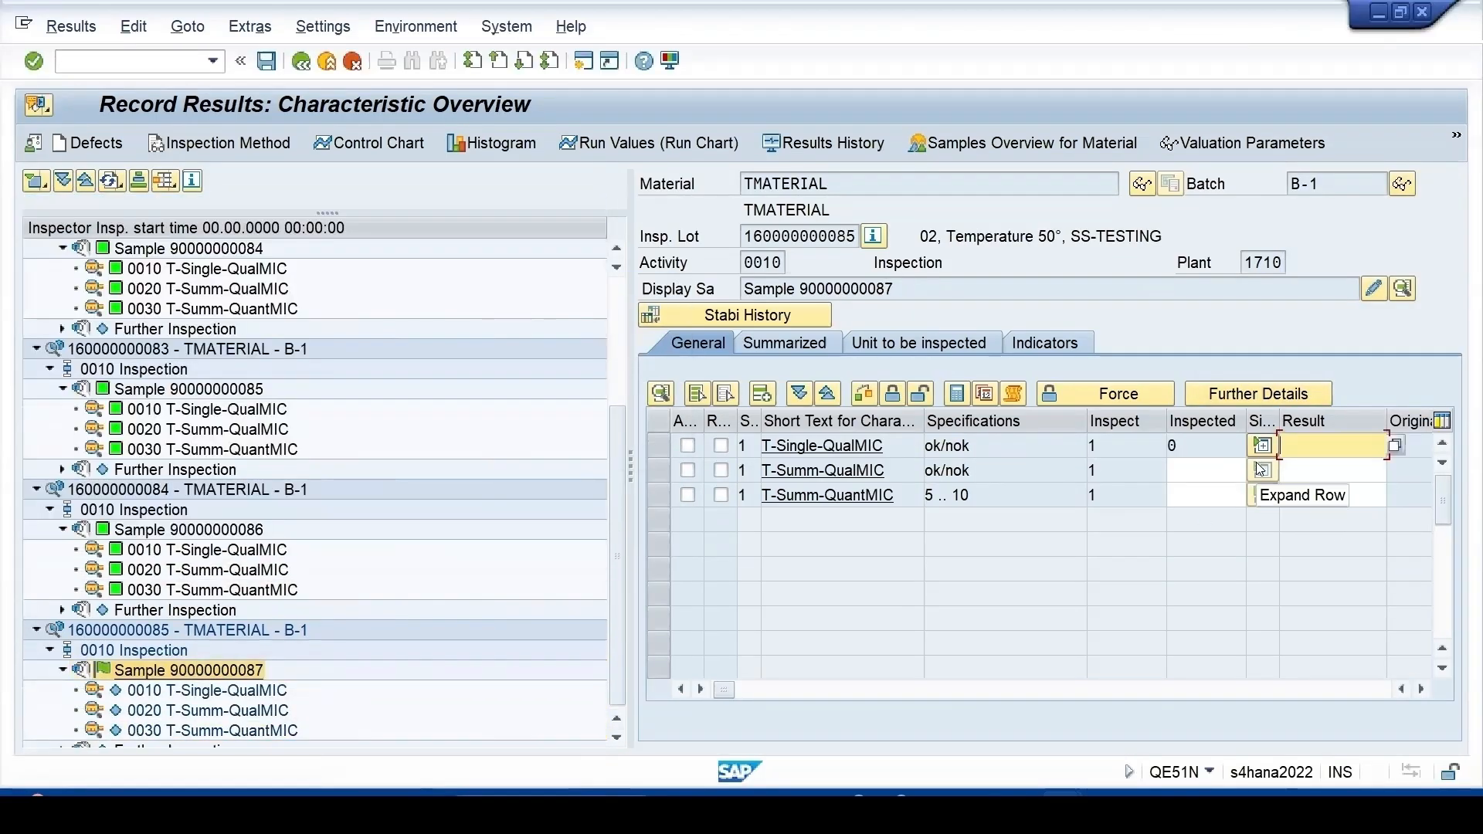
double_click(1312, 471)
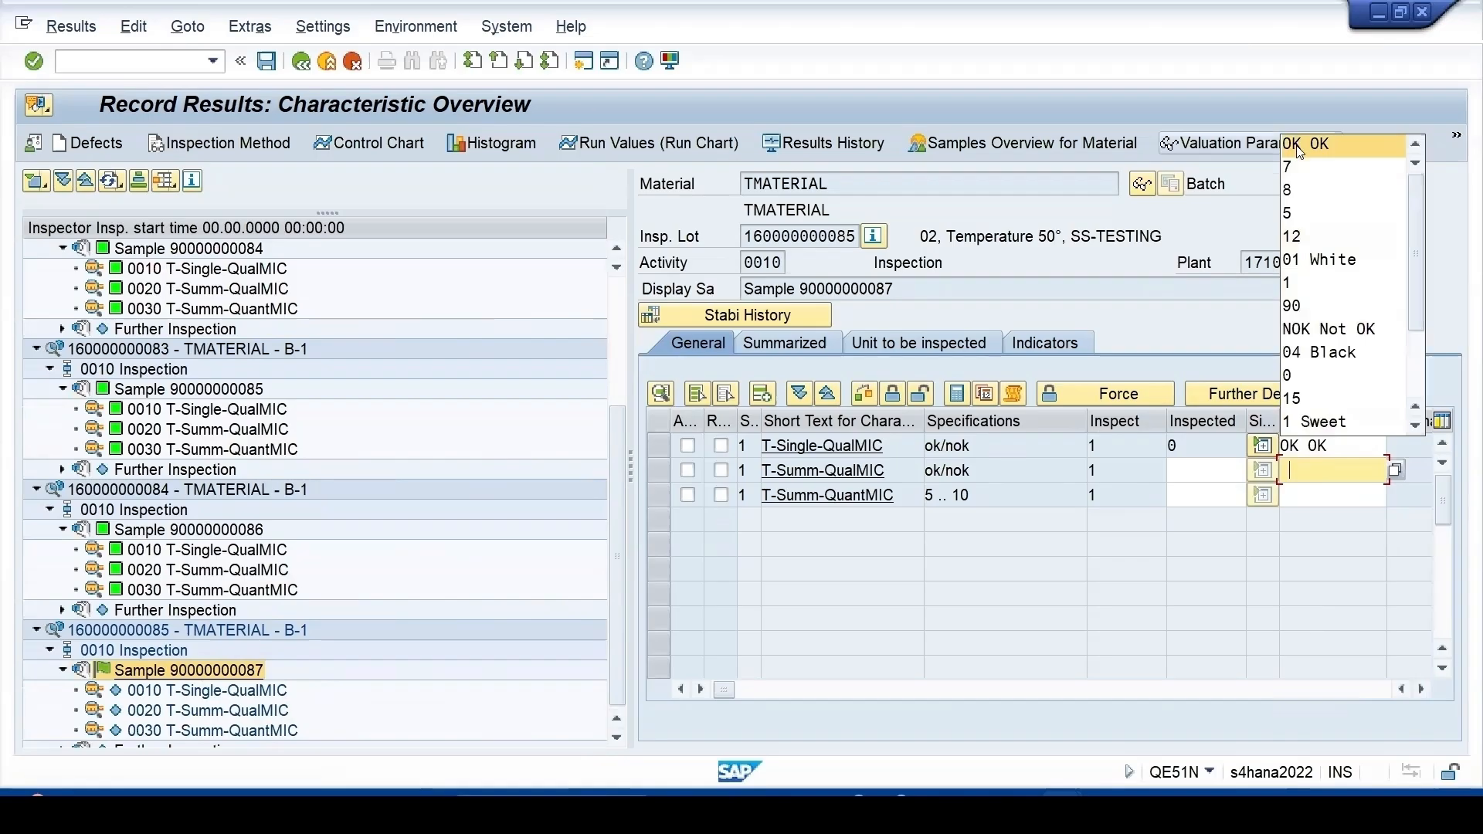
left_click(1300, 147)
type("8")
key("Return")
key("Return")
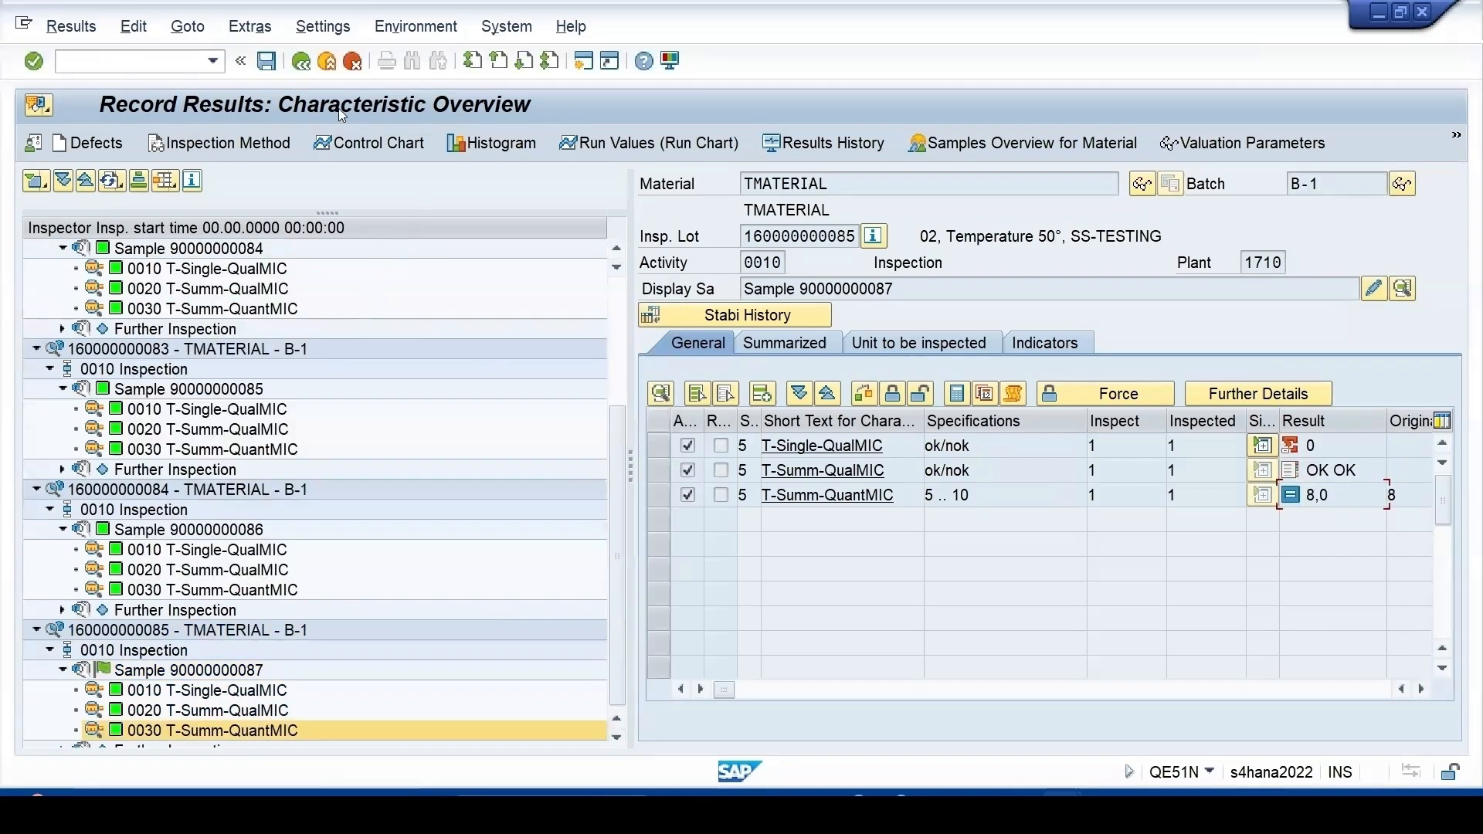
left_click(267, 61)
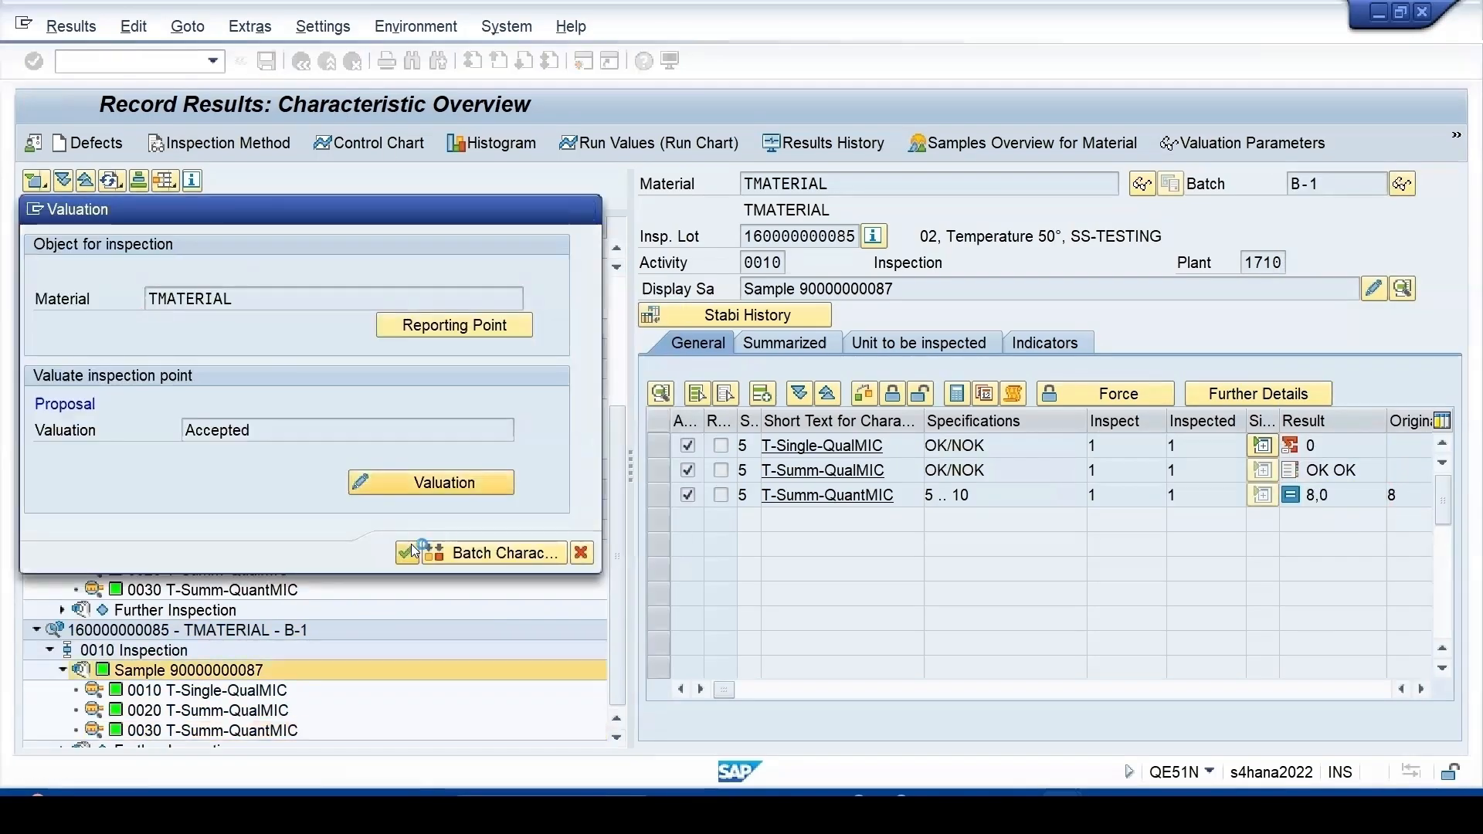
left_click(406, 553)
- List the plant 1710 origin 16 lots with transaction /nqa32 and open usage decisions for all of them
type("/nqa32")
key("Return")
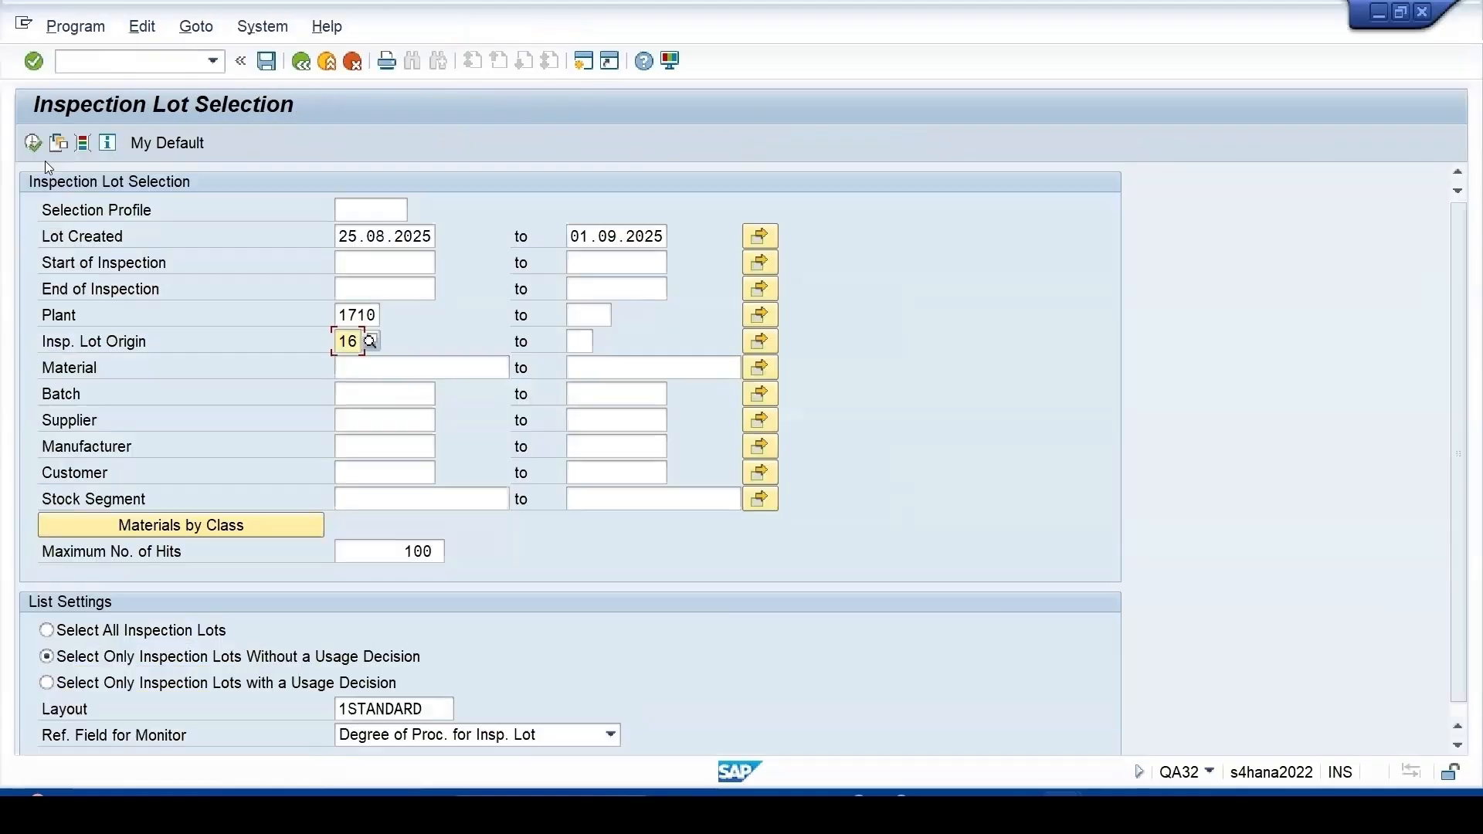
key("F8")
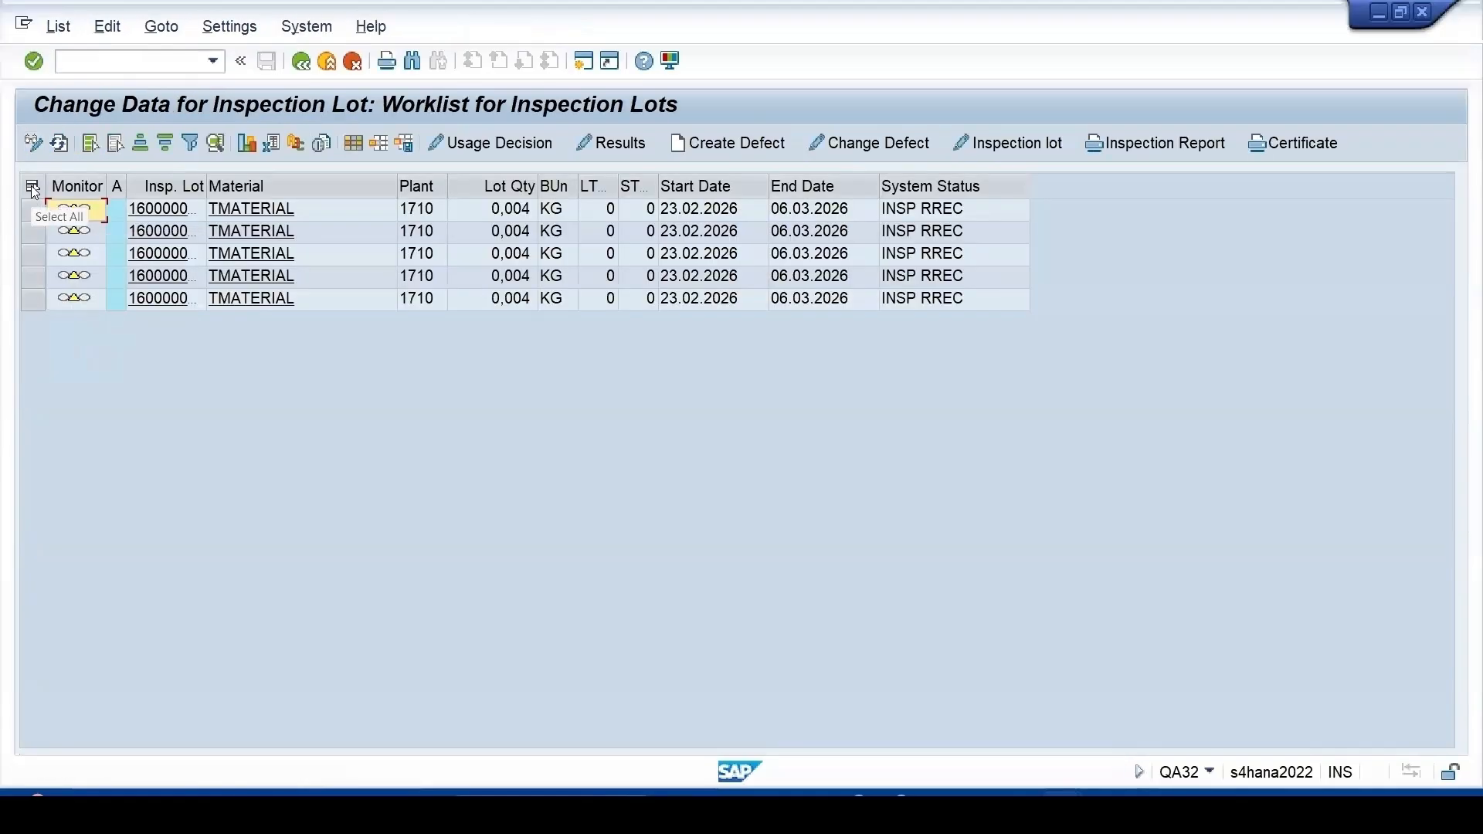
left_click(31, 187)
left_click(471, 144)
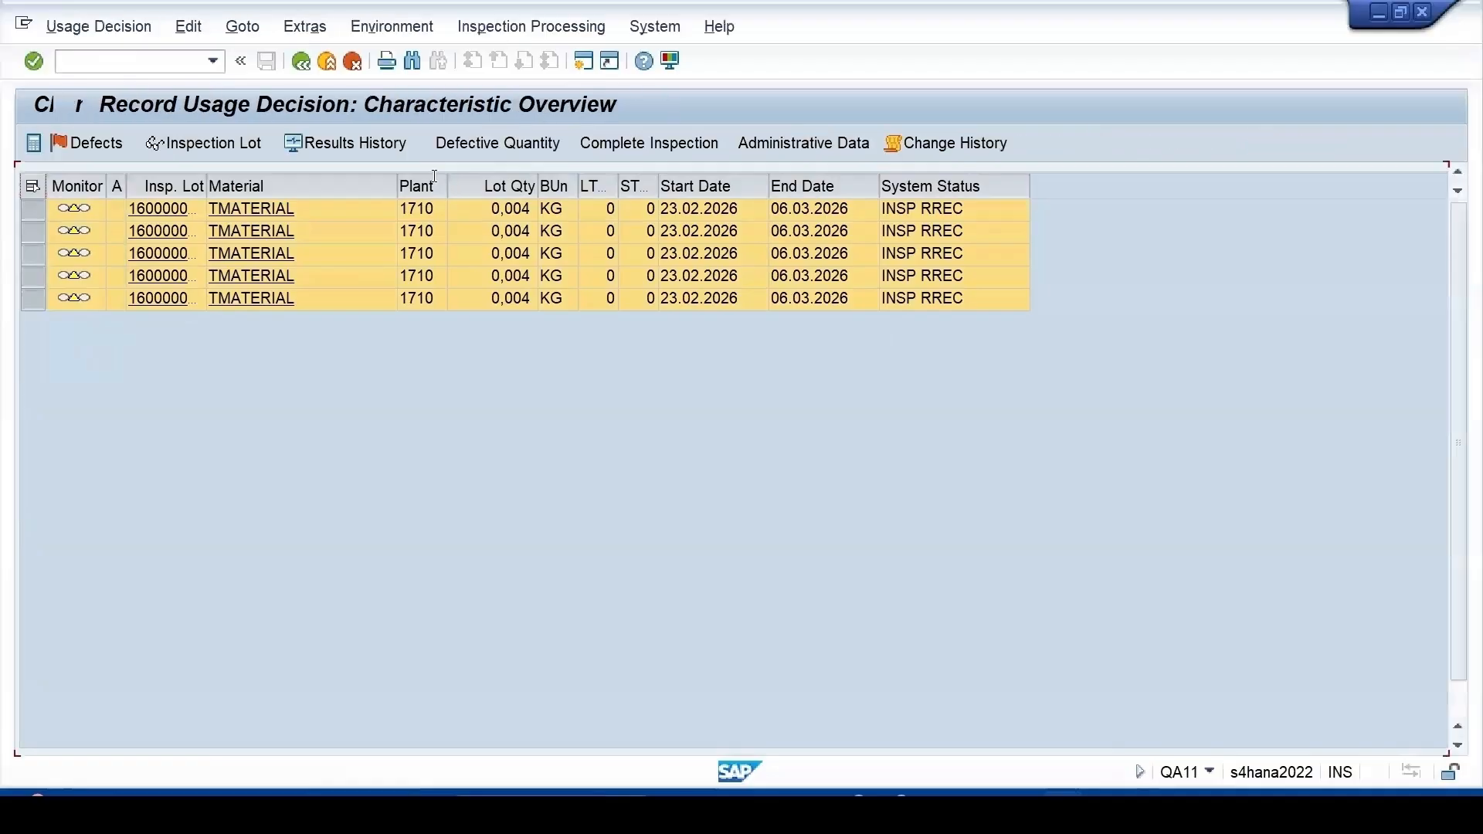
left_click(234, 687)
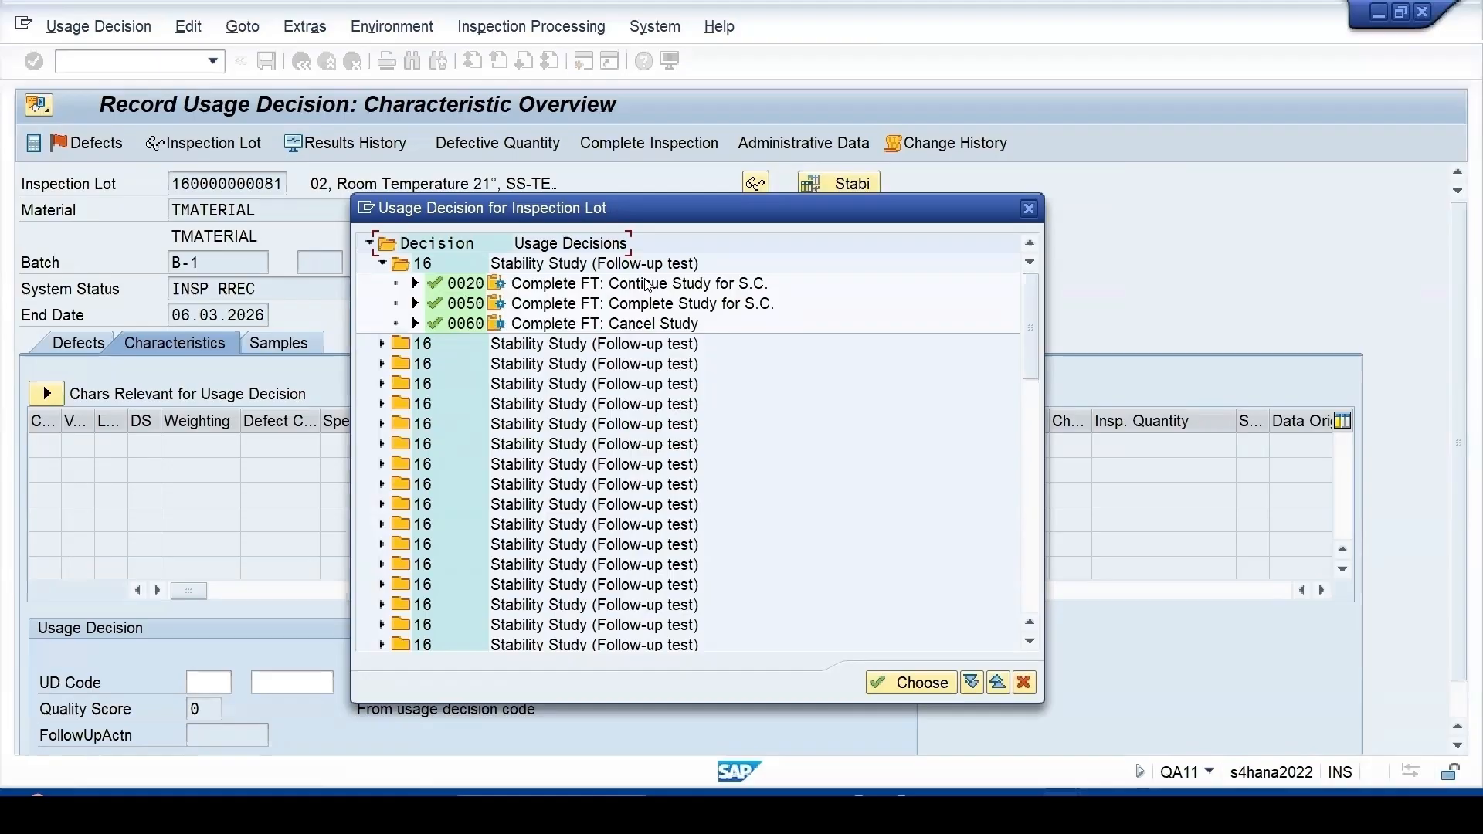
left_click(535, 308)
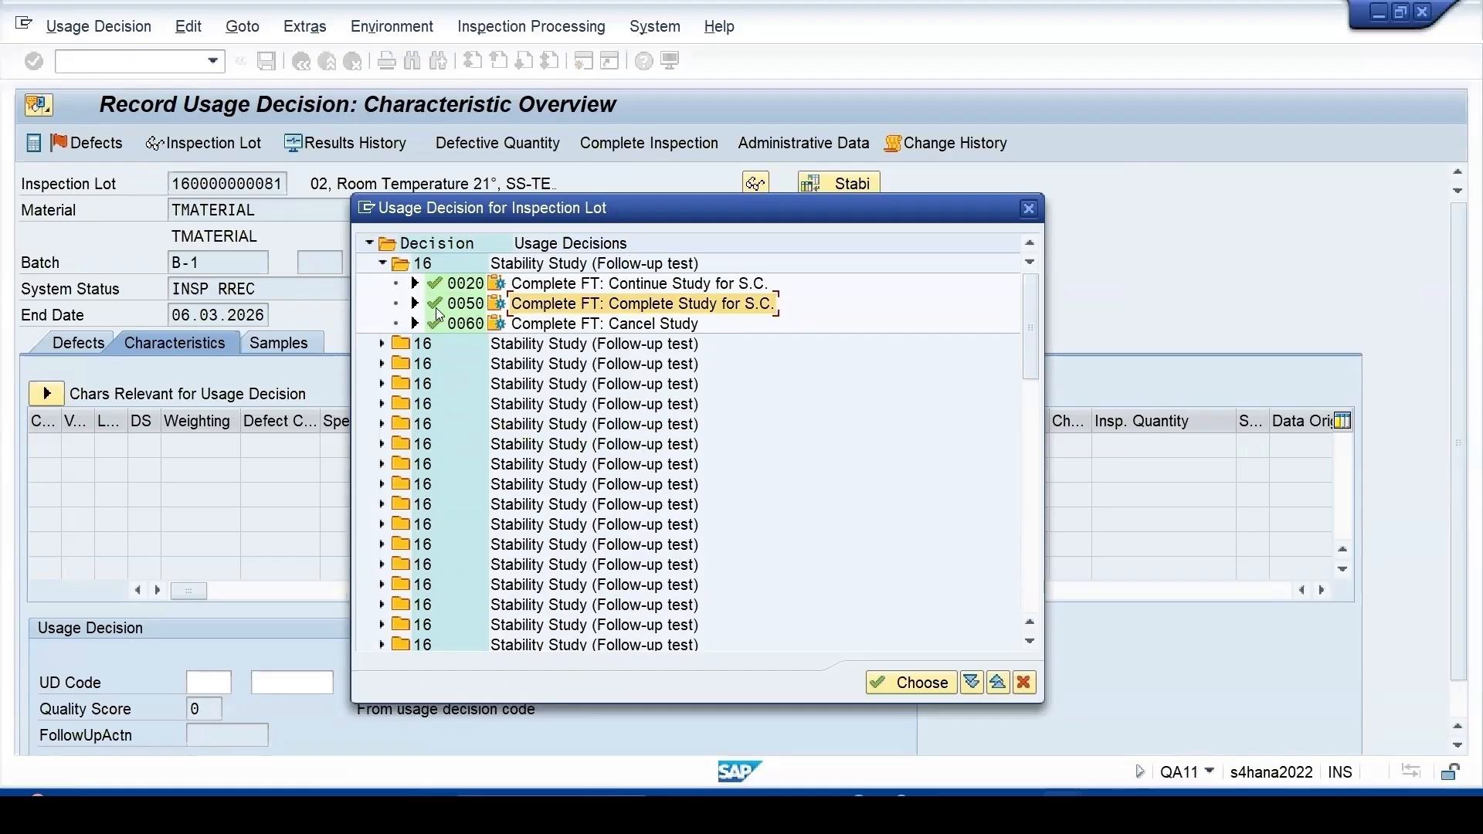
double_click(436, 308)
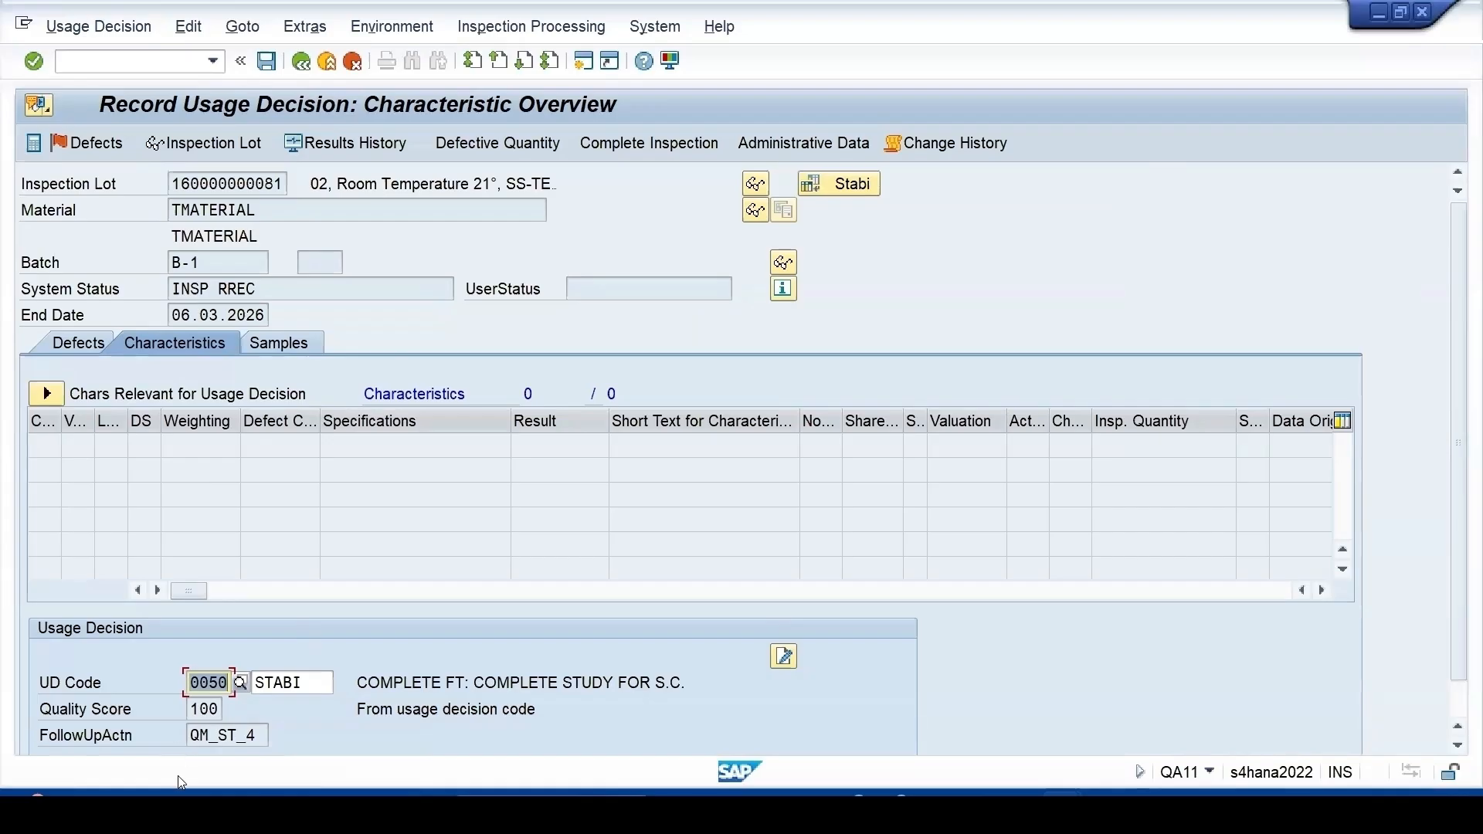
key("Return")
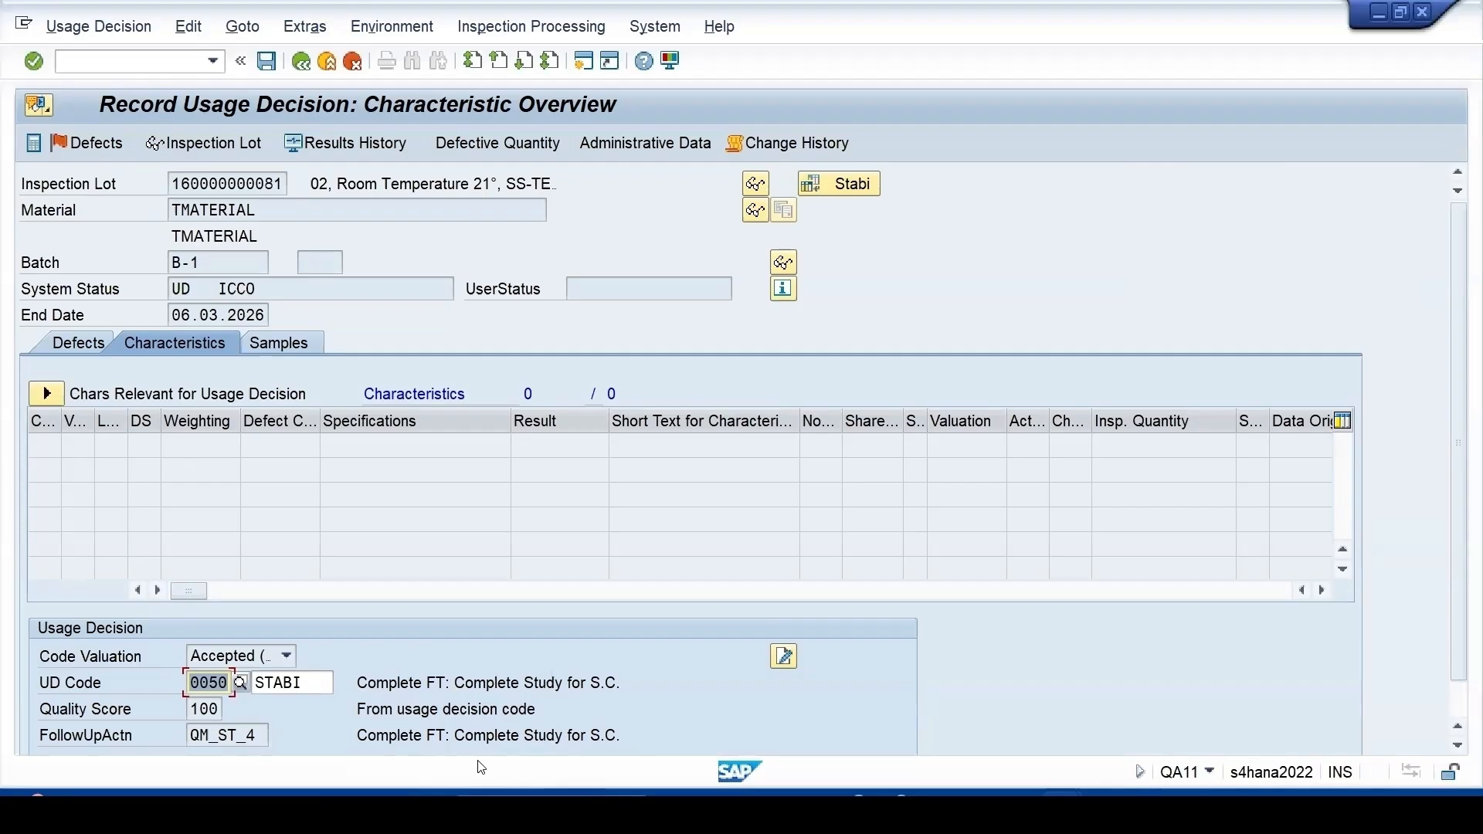
left_click(46, 394)
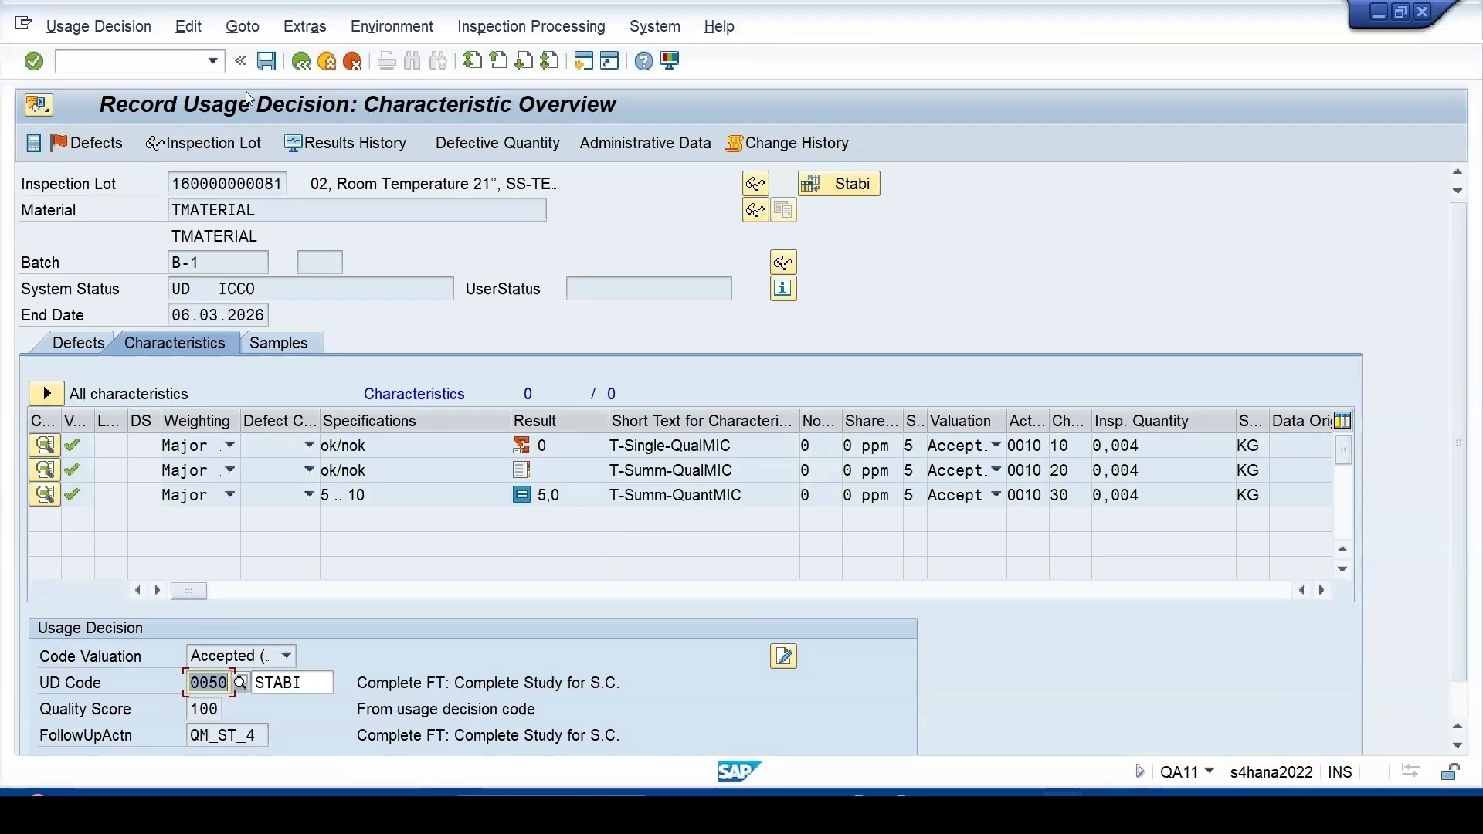
left_click(263, 66)
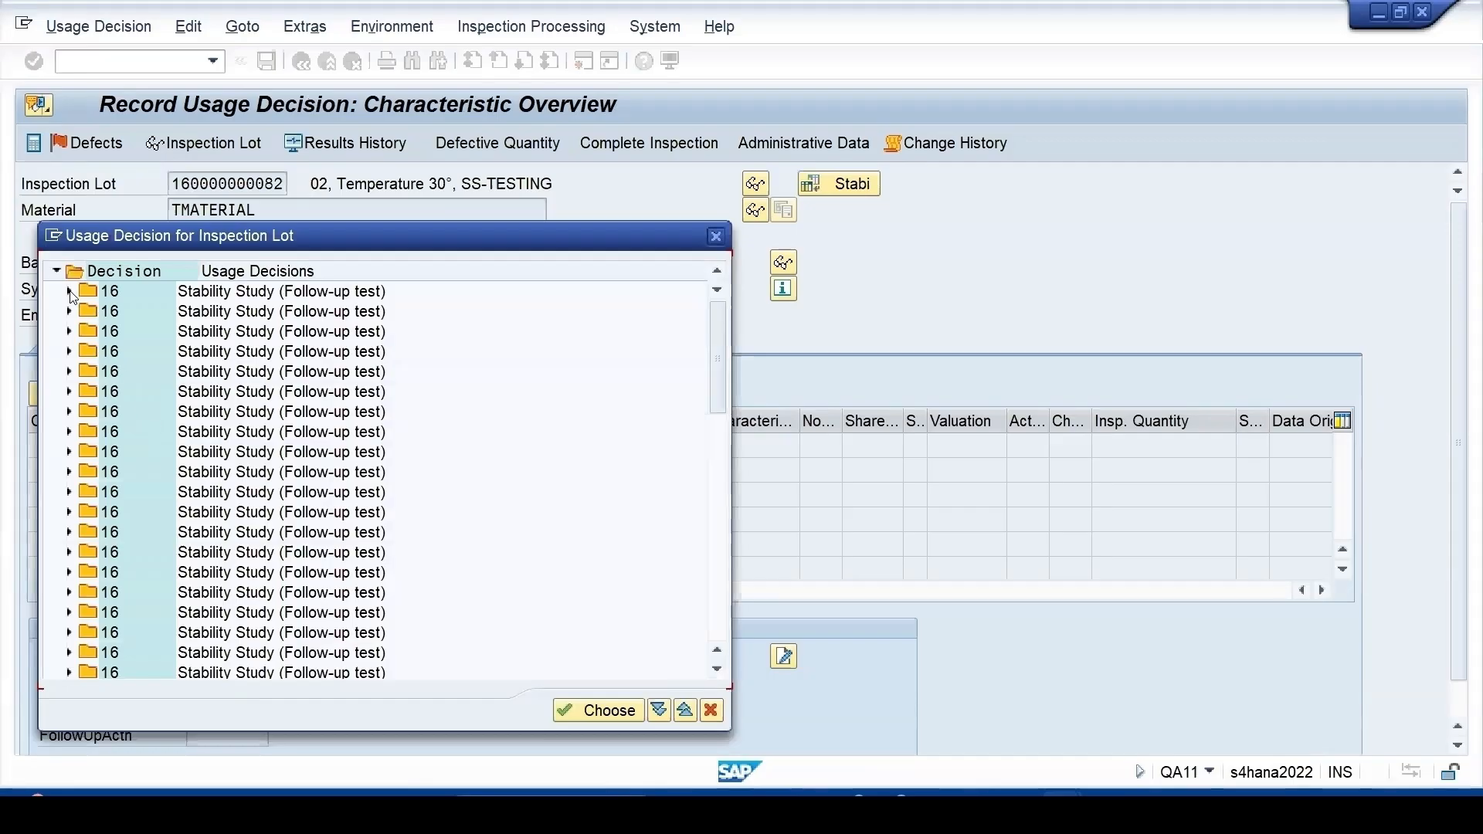
left_click(68, 291)
double_click(147, 331)
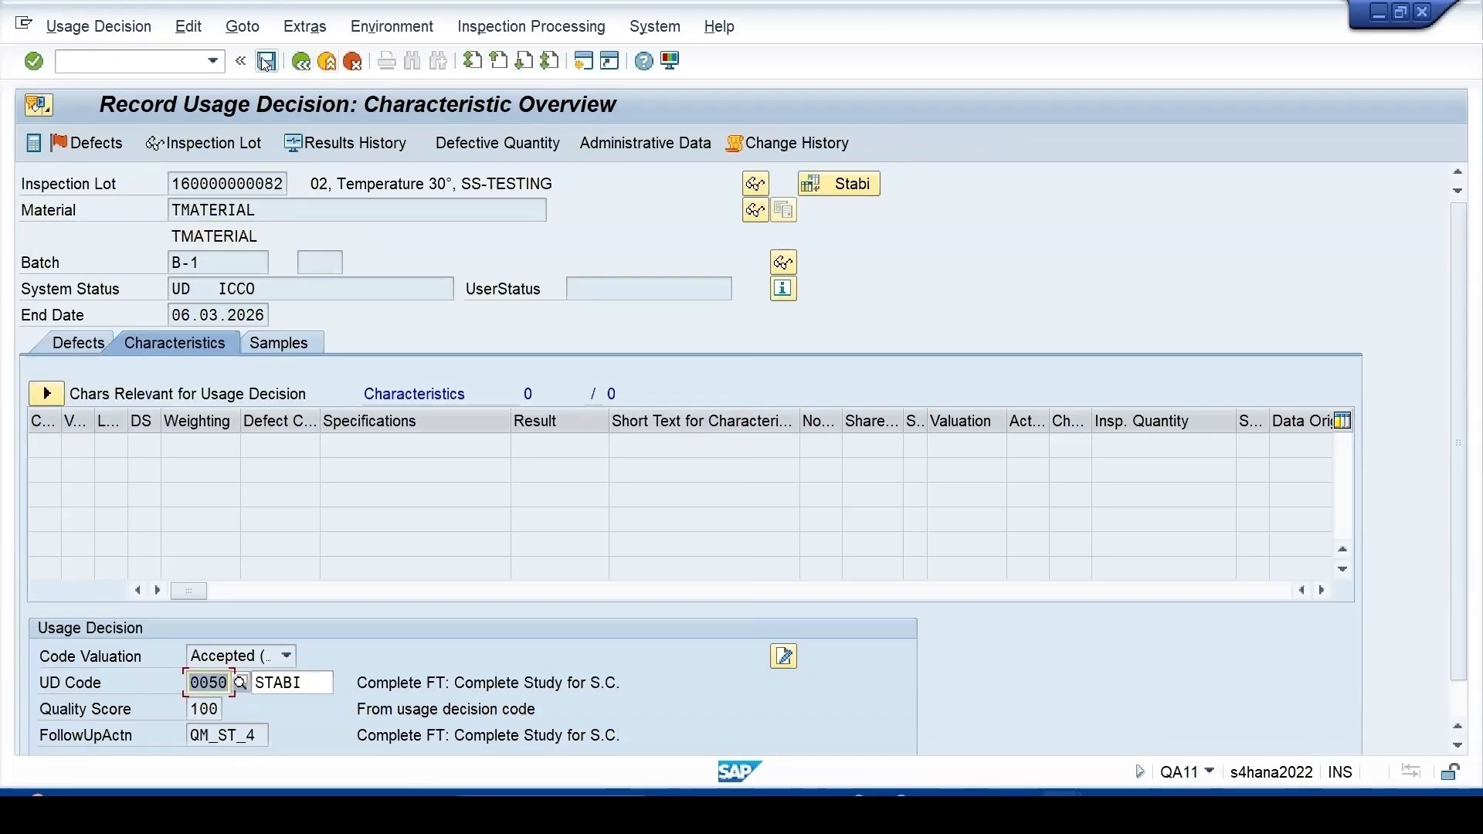
left_click(265, 63)
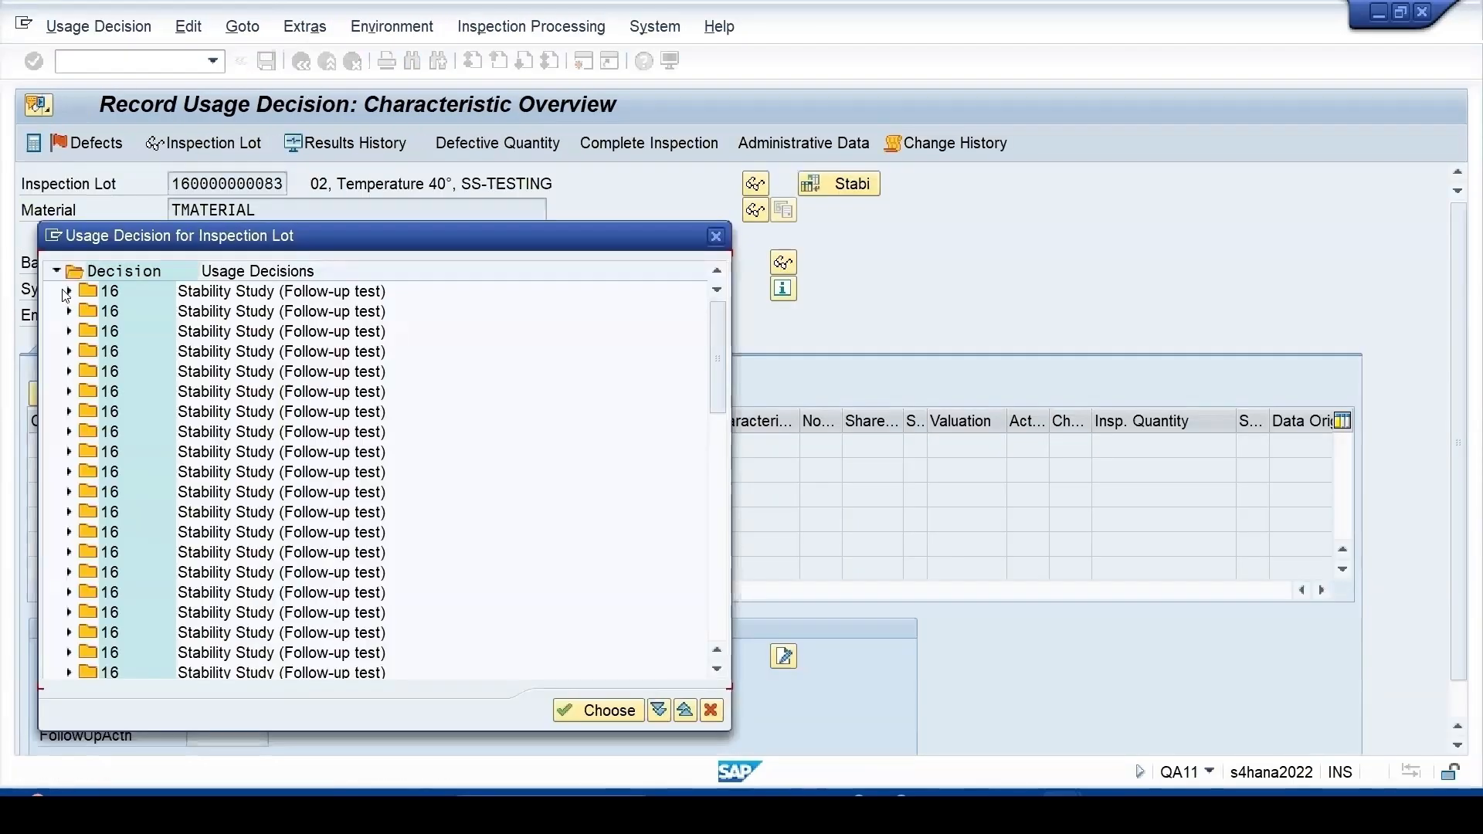
left_click(69, 291)
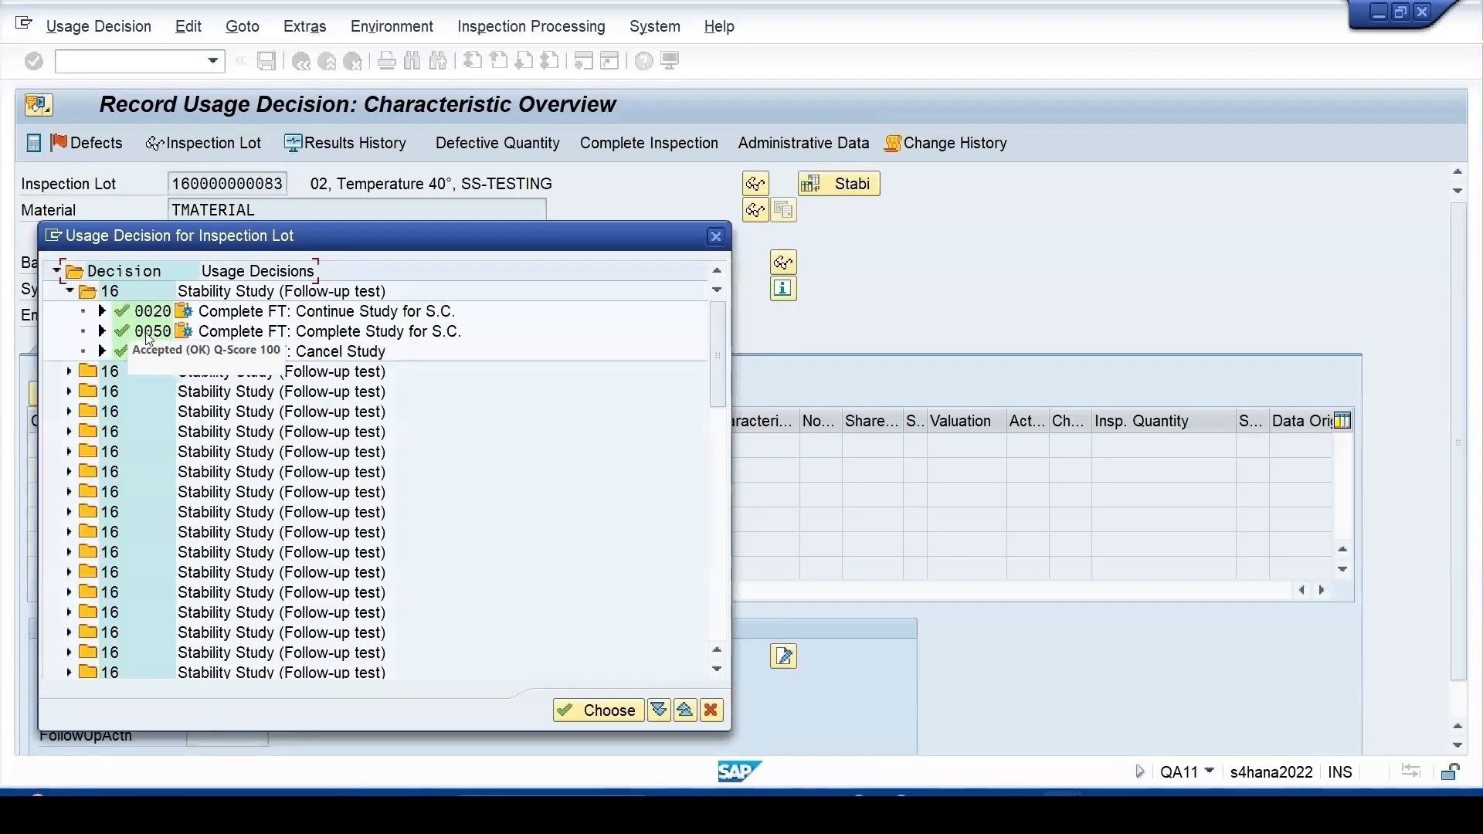
double_click(147, 333)
left_click(265, 63)
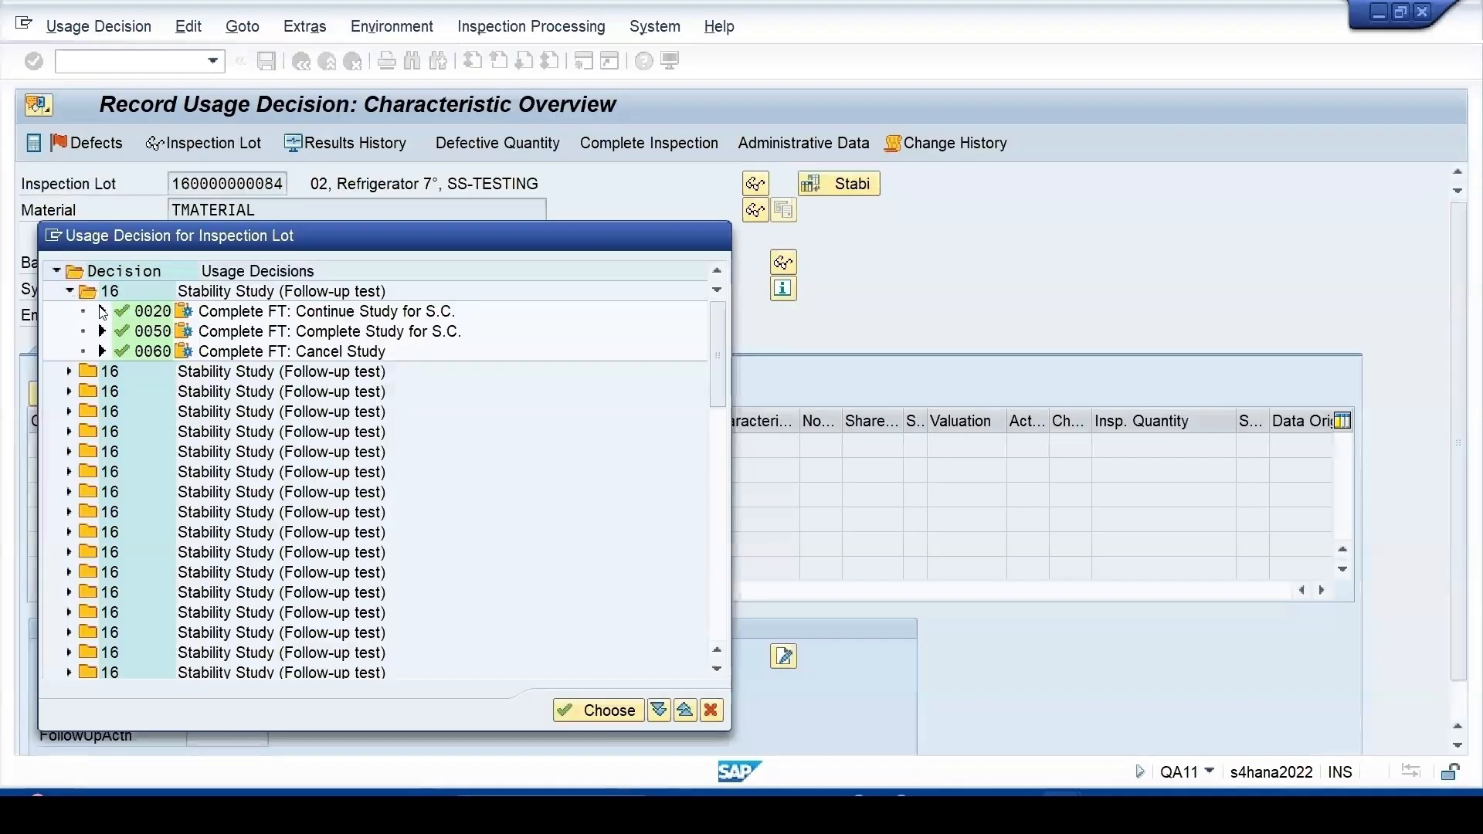
double_click(147, 332)
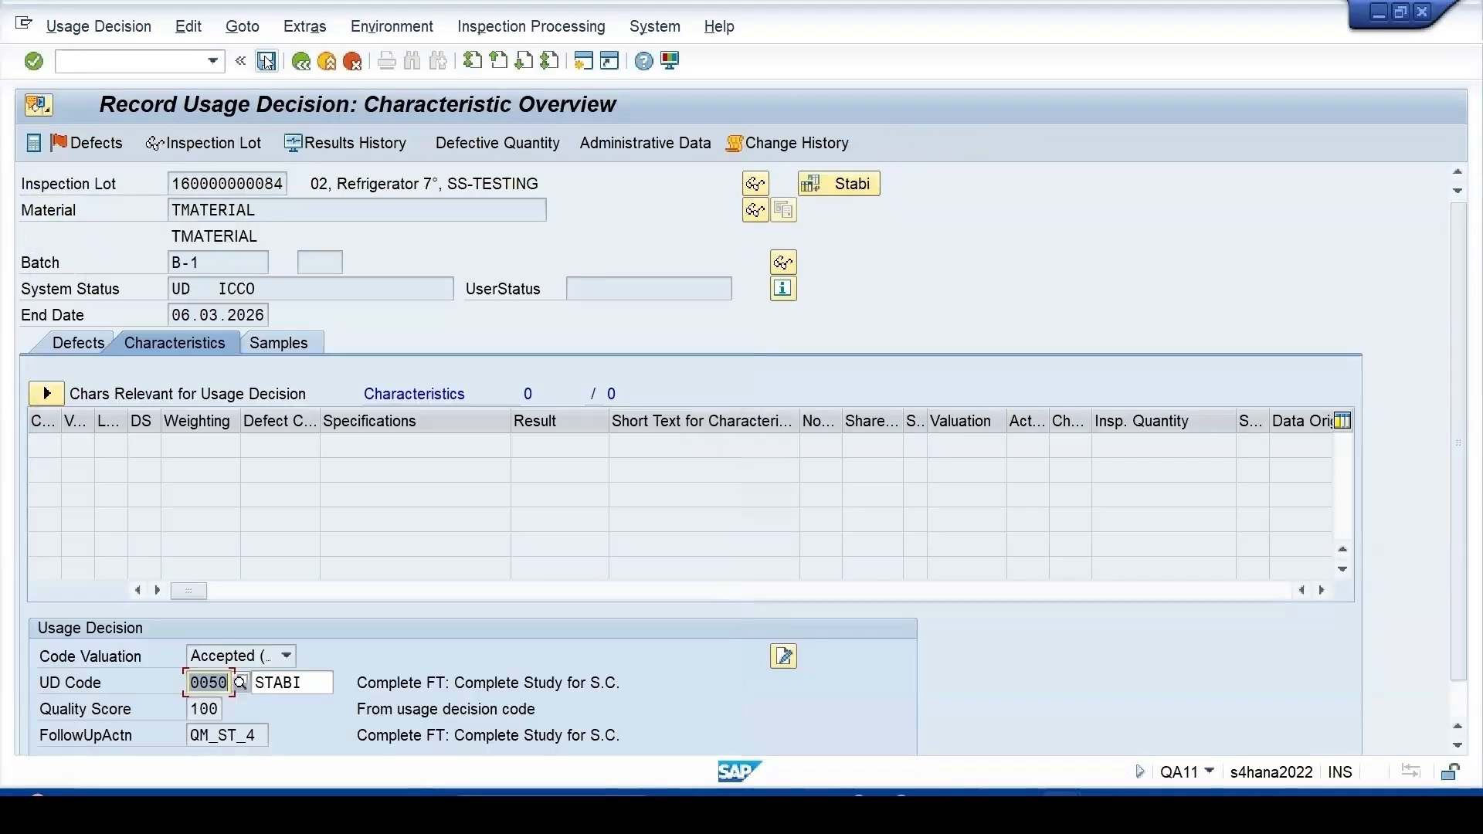
left_click(265, 61)
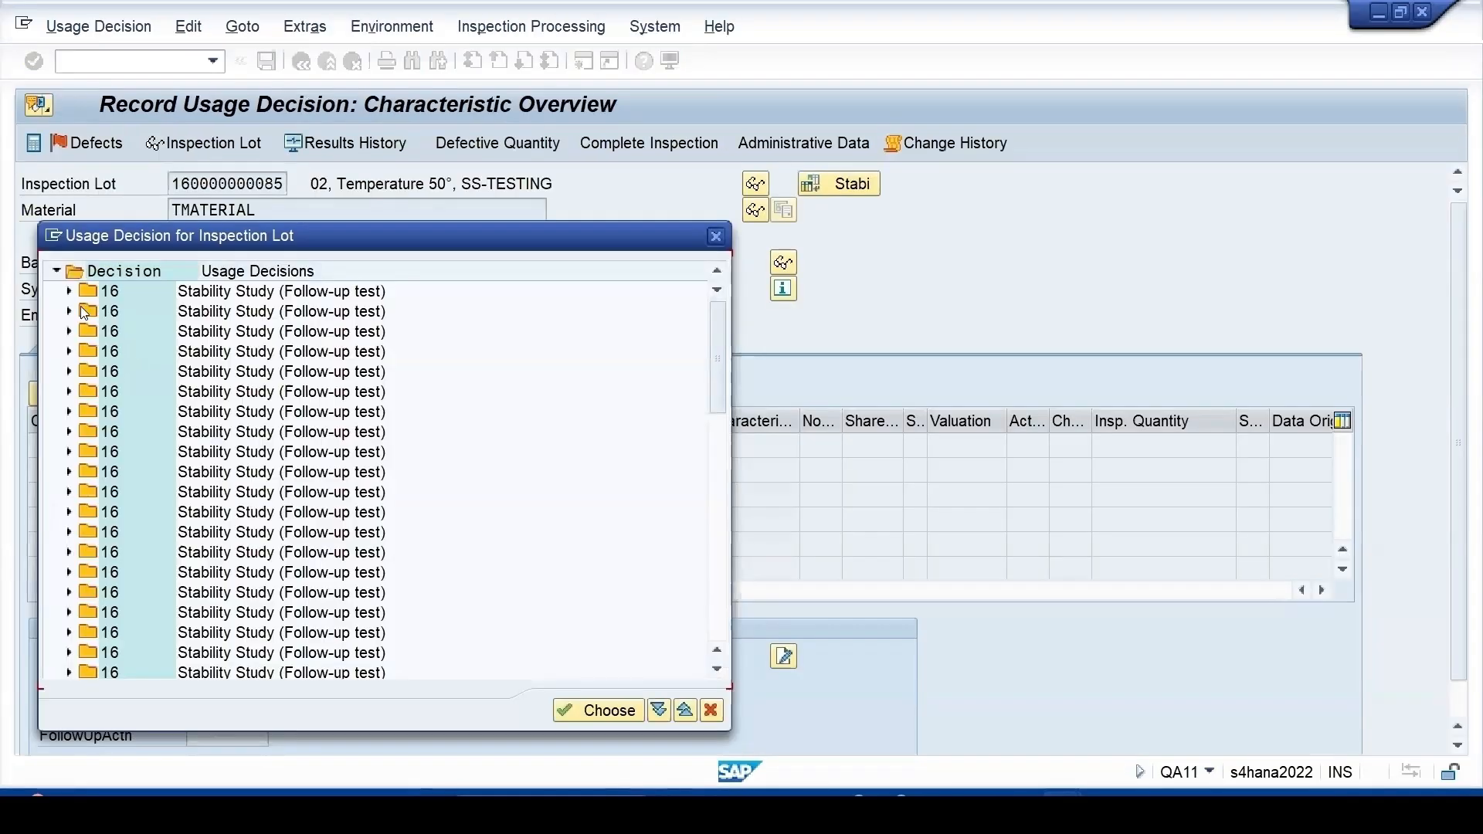
double_click(147, 332)
left_click(267, 62)
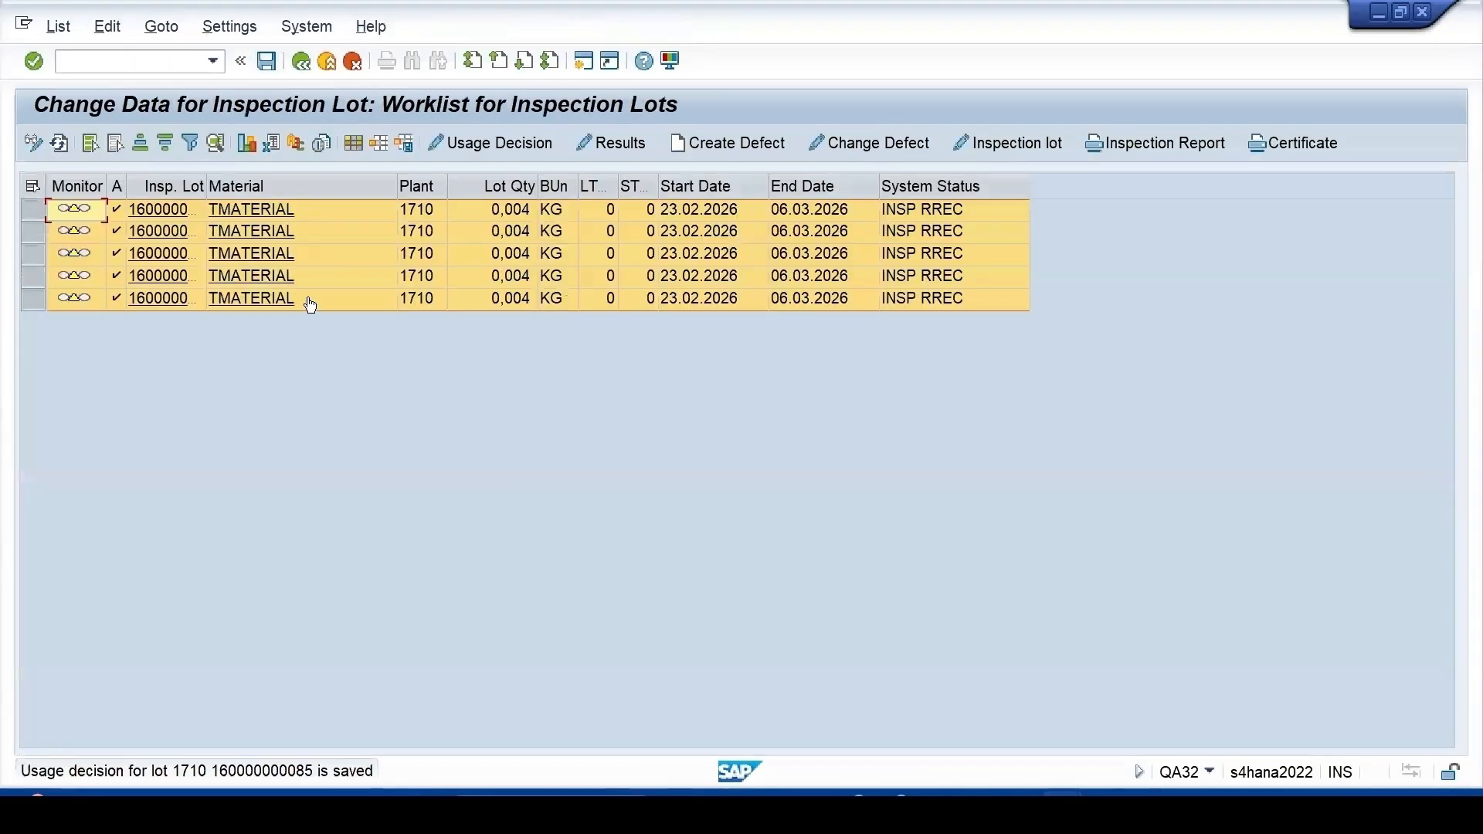
- Refresh the worklist, rerun the plant 1710 origin 16 selection for all inspection lots, and switch the list to display mode
left_click(60, 144)
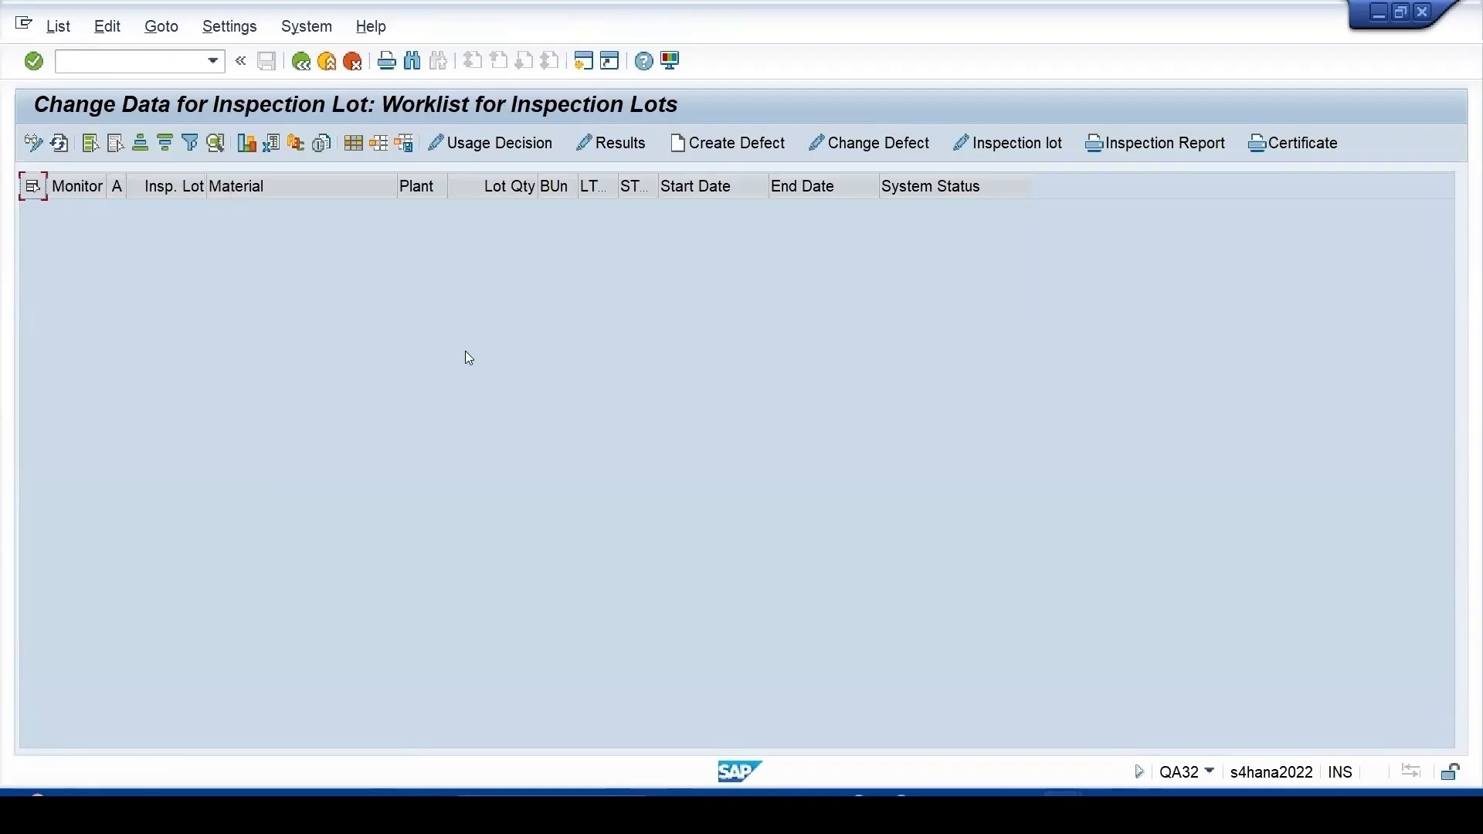
left_click(302, 63)
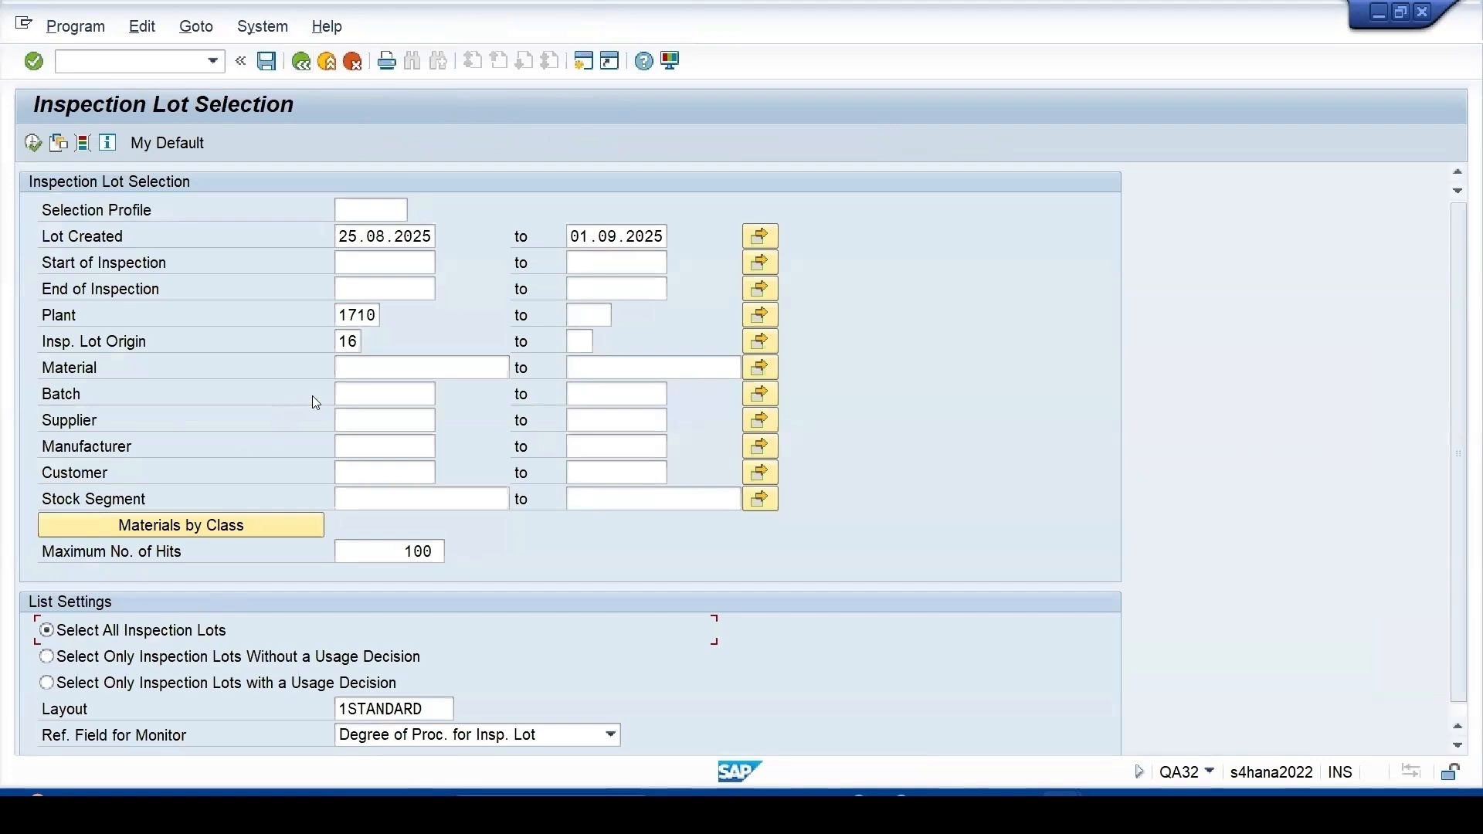
left_click(33, 143)
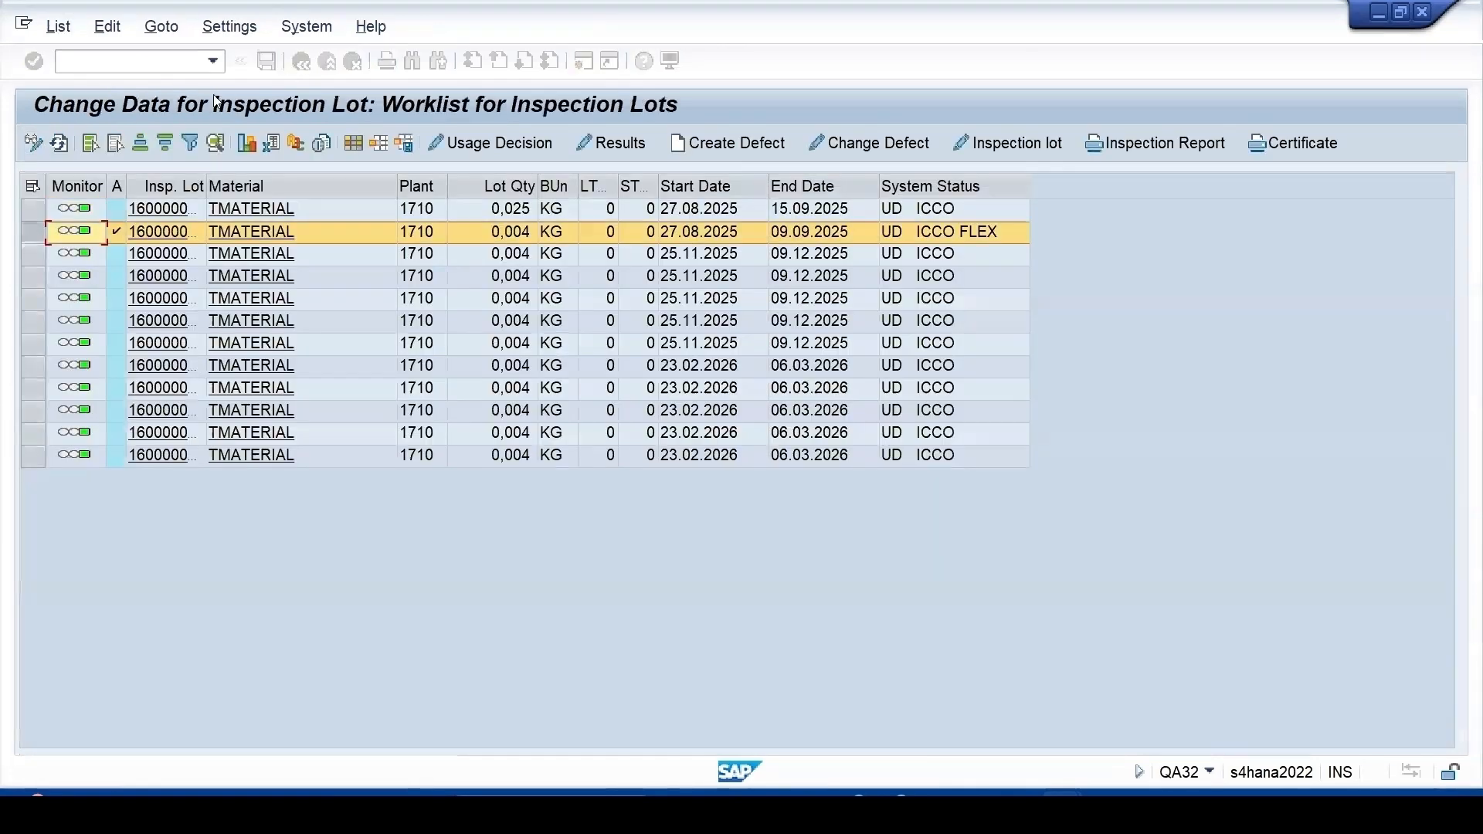
left_click(33, 142)
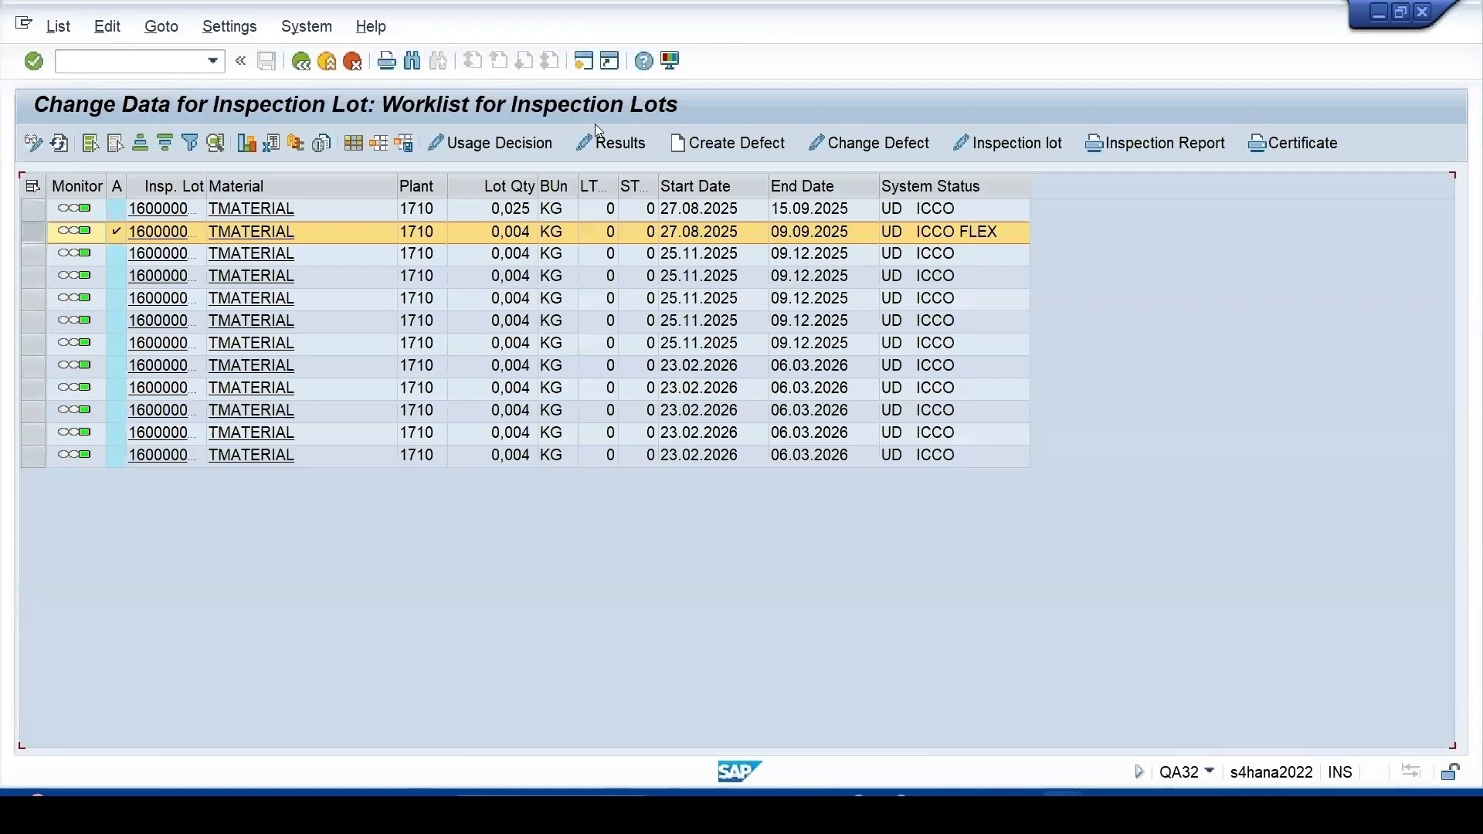
left_click(612, 146)
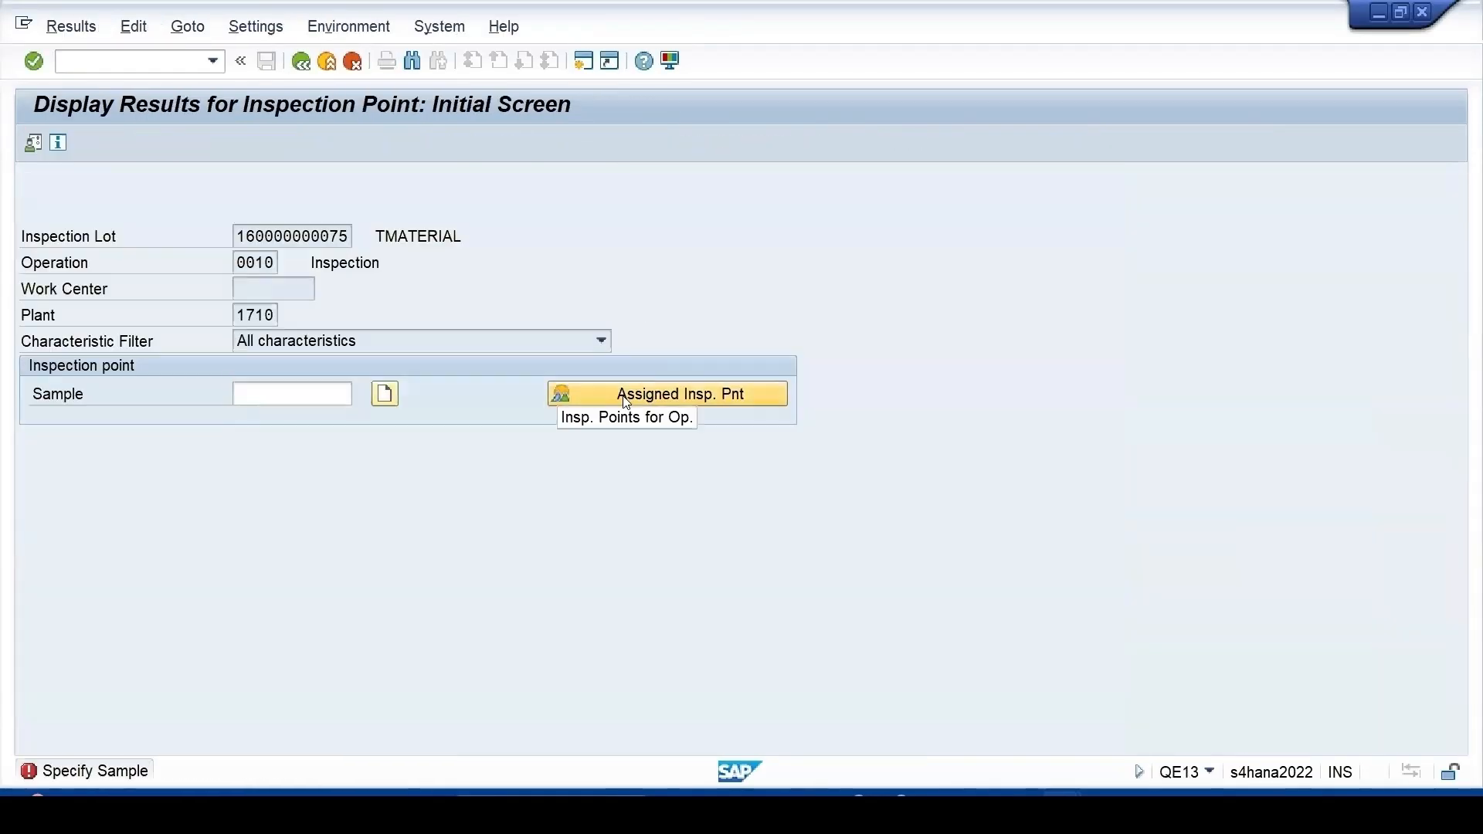
left_click(625, 400)
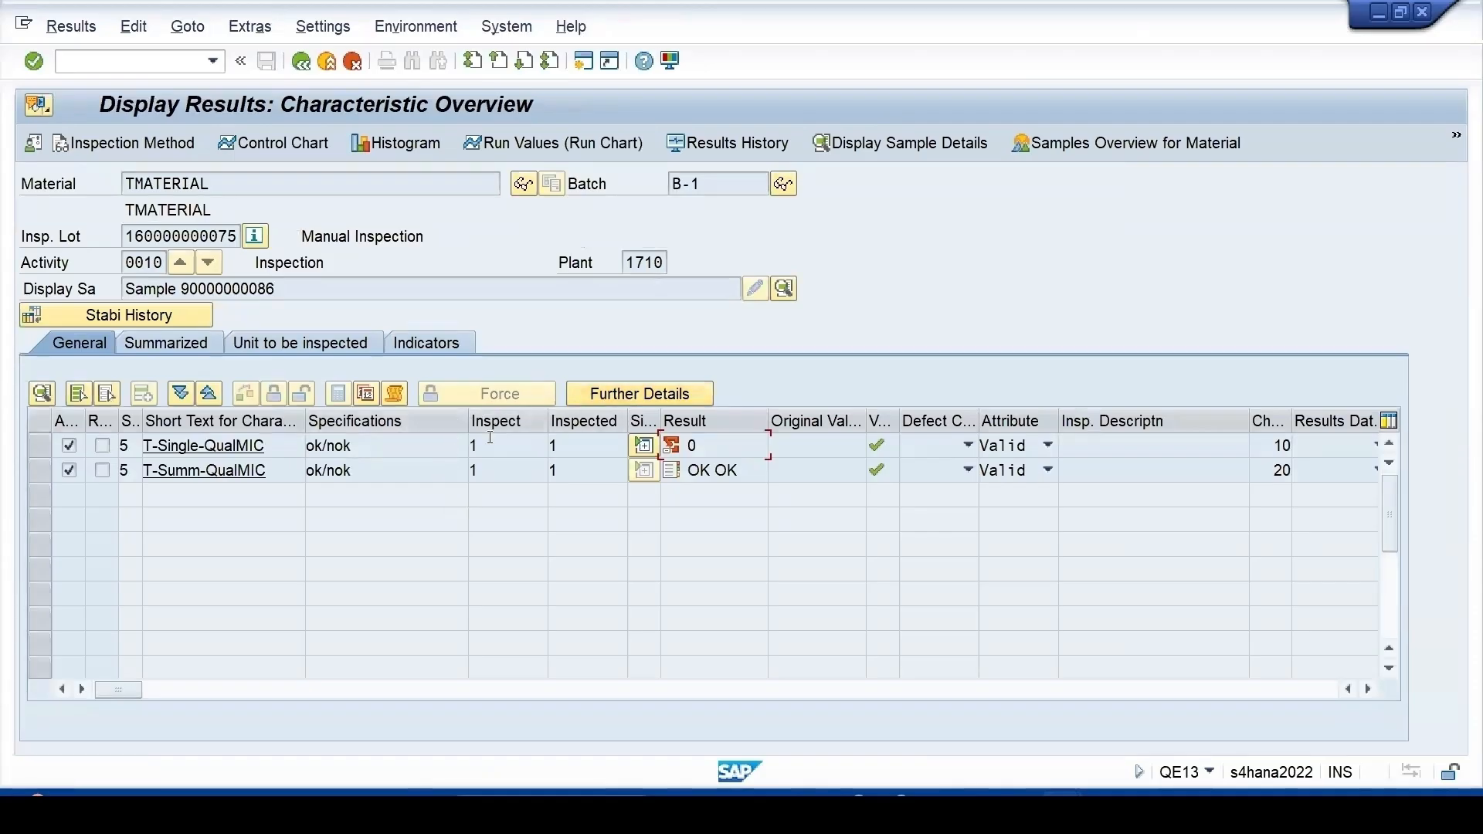
left_click(301, 62)
left_click(32, 456)
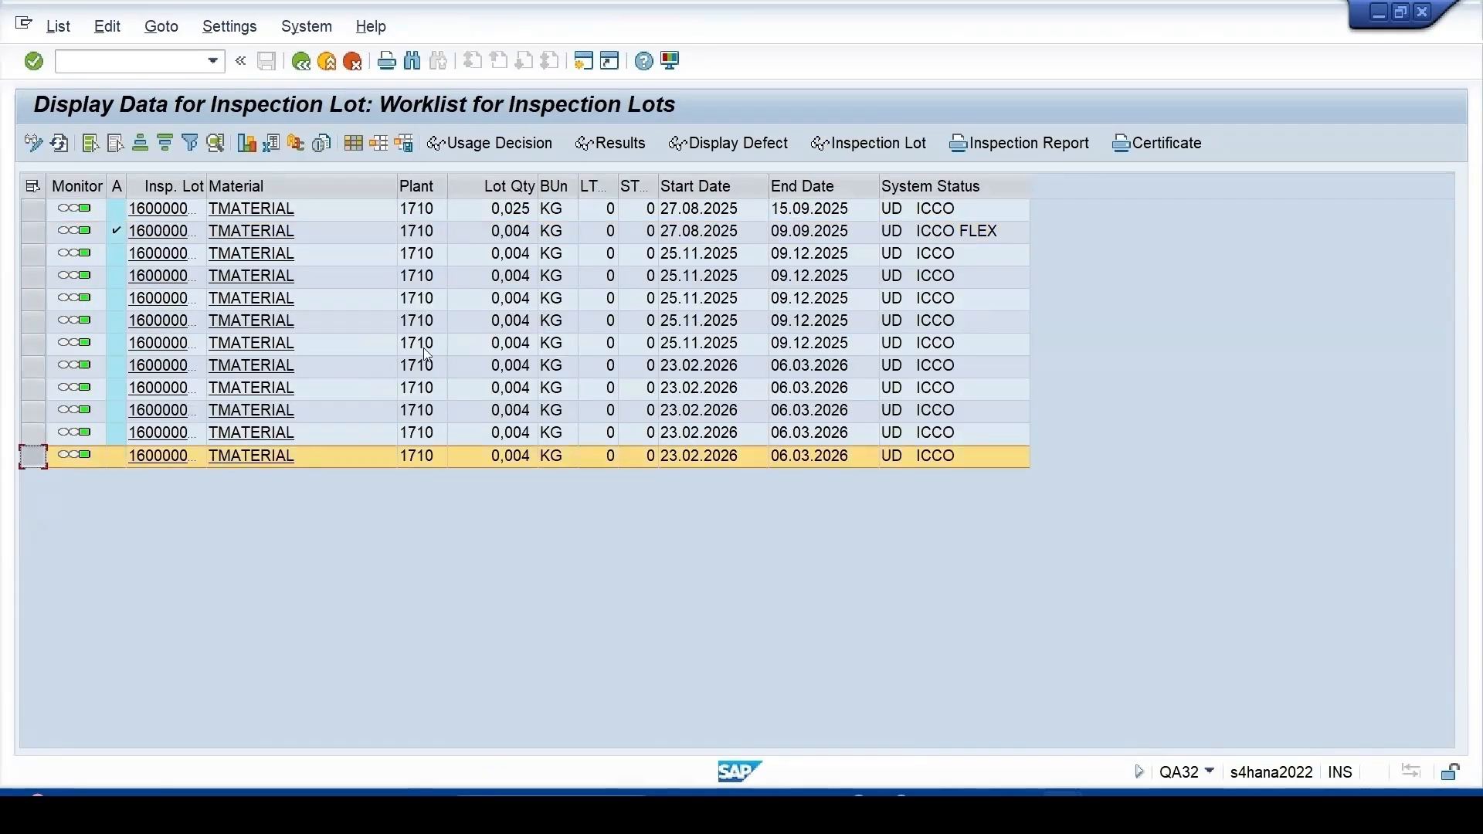
left_click(613, 143)
left_click(611, 400)
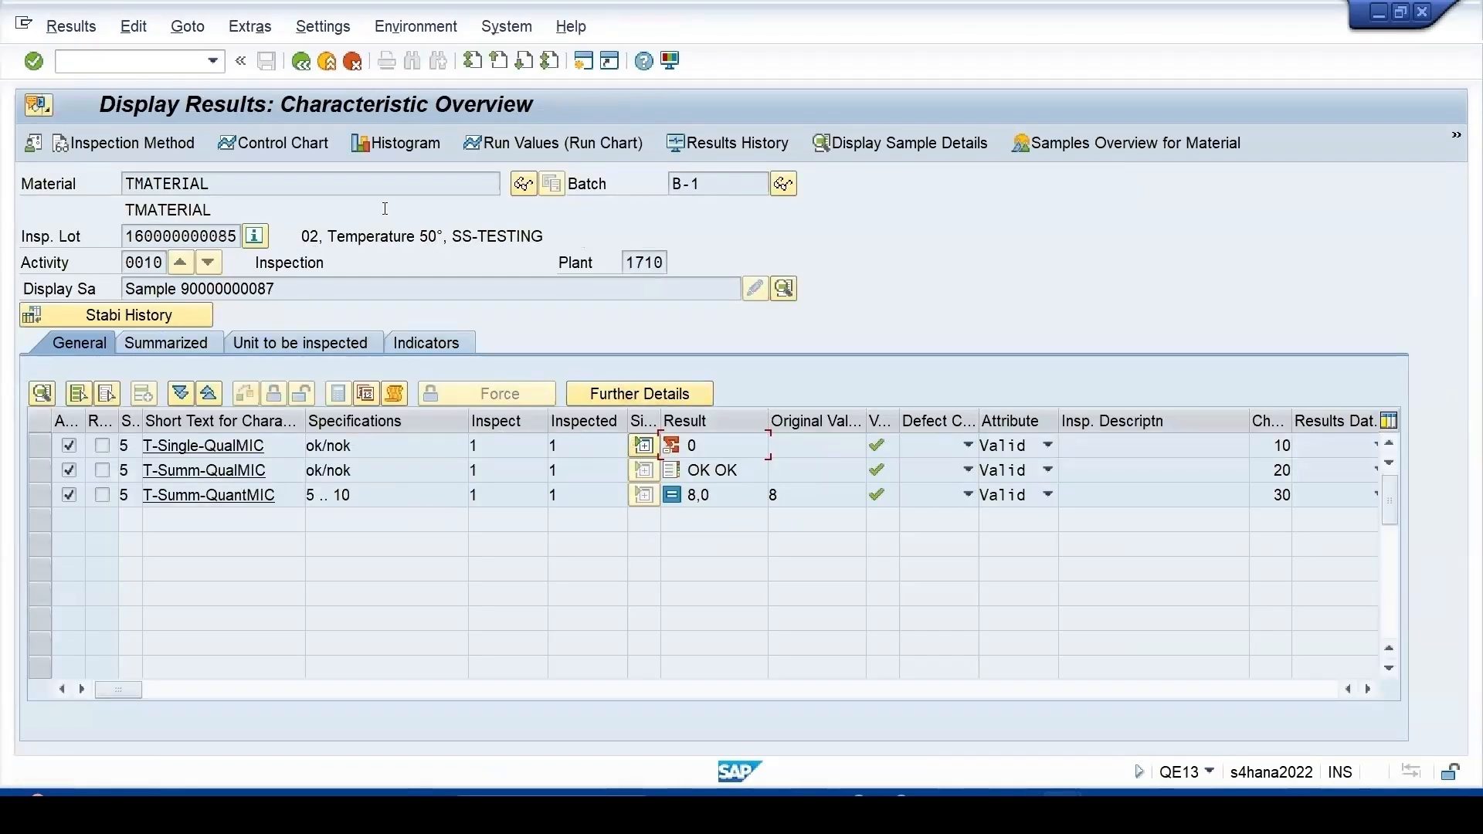
left_click(301, 63)
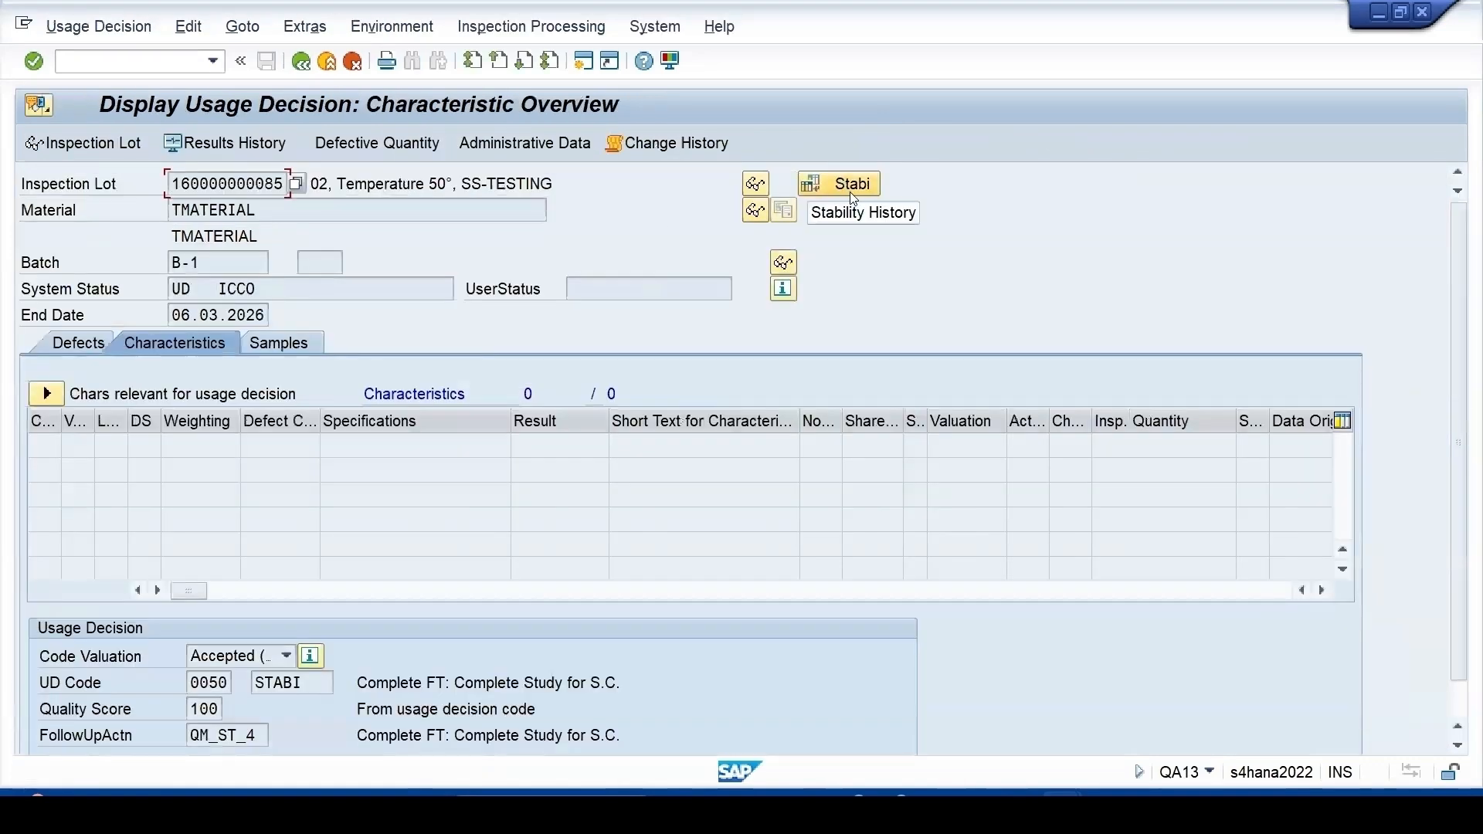
left_click(853, 189)
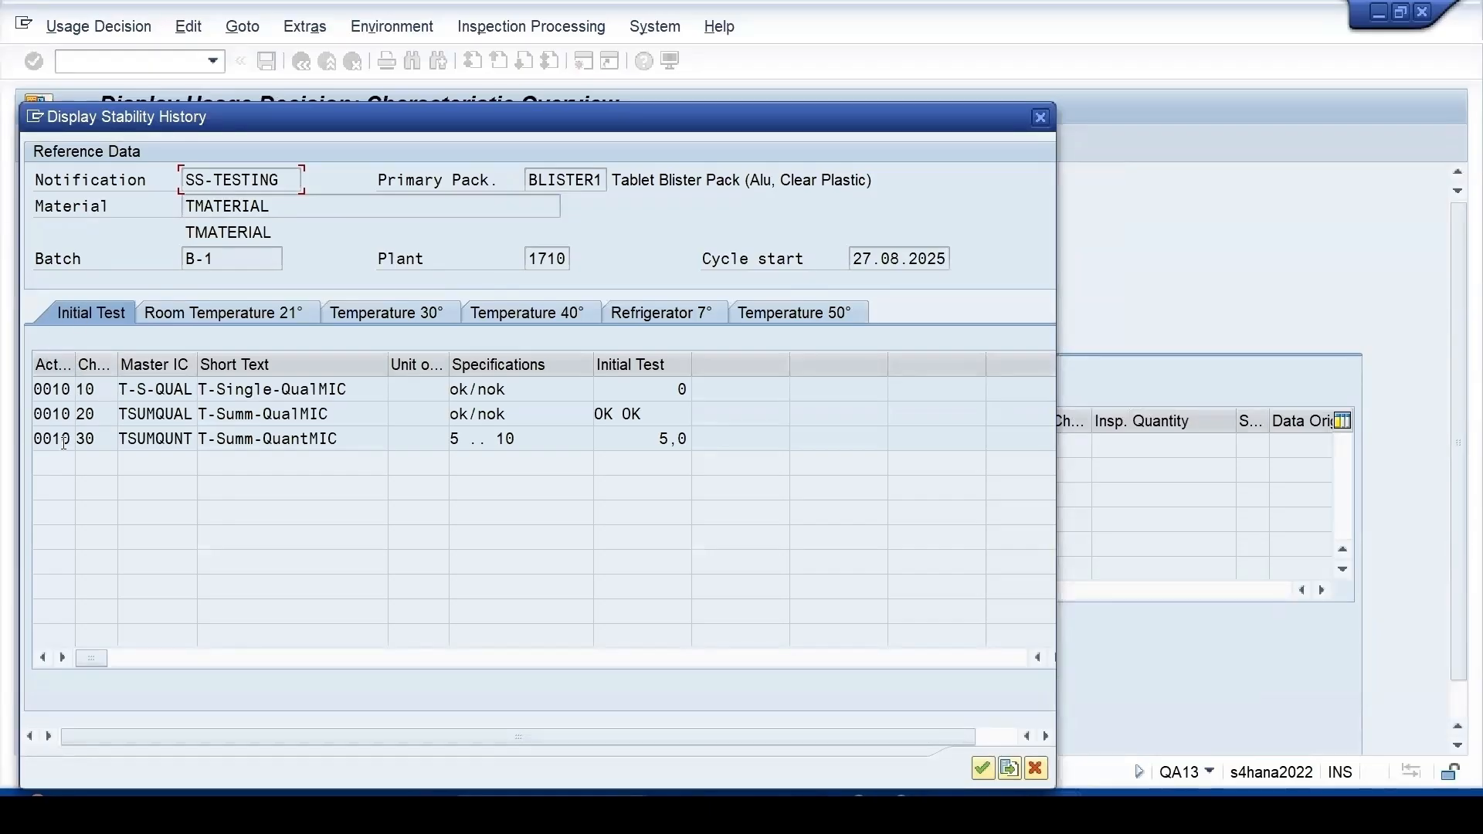
left_click(391, 317)
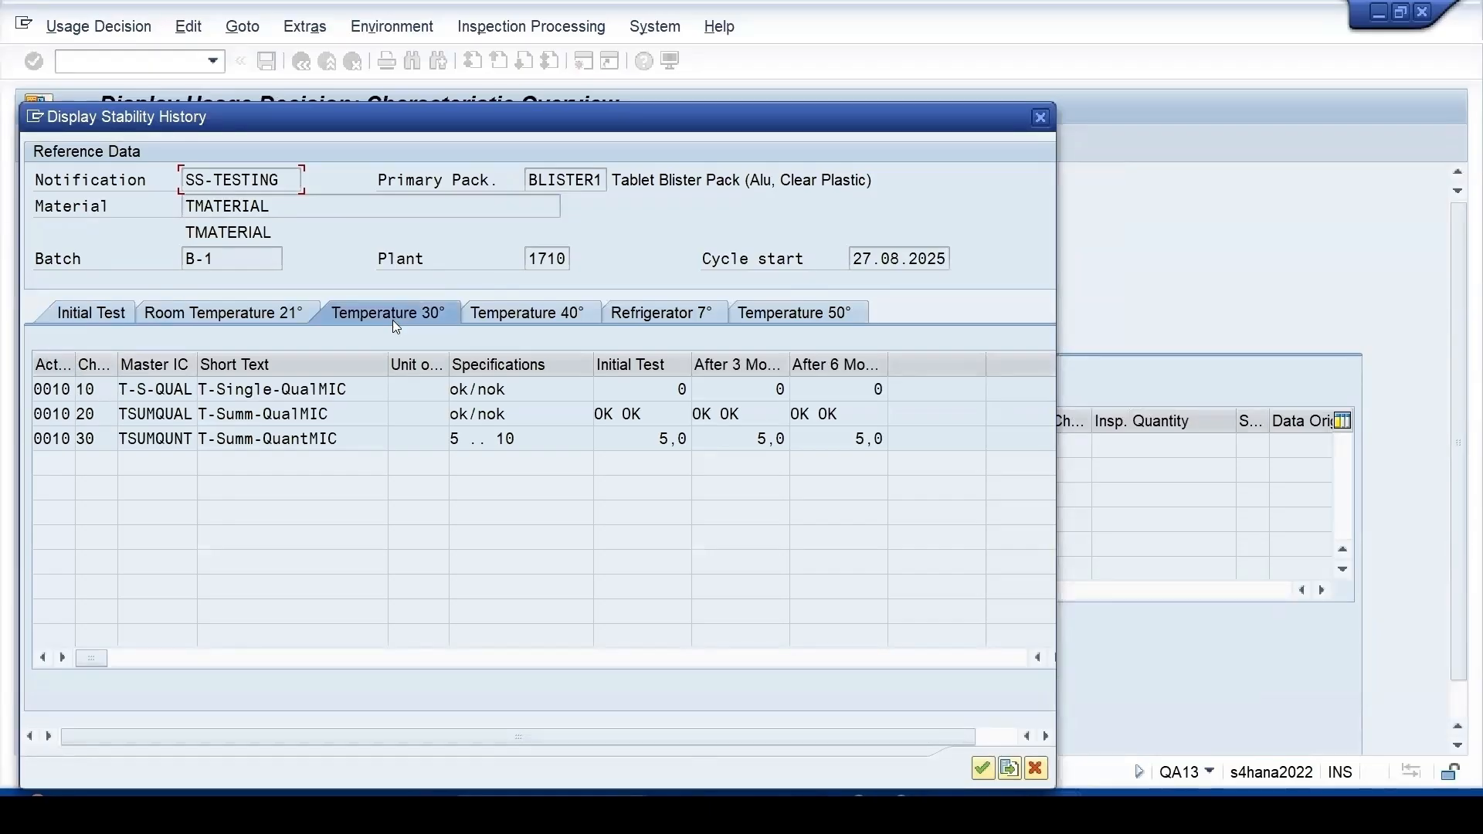
left_click(529, 316)
left_click(687, 316)
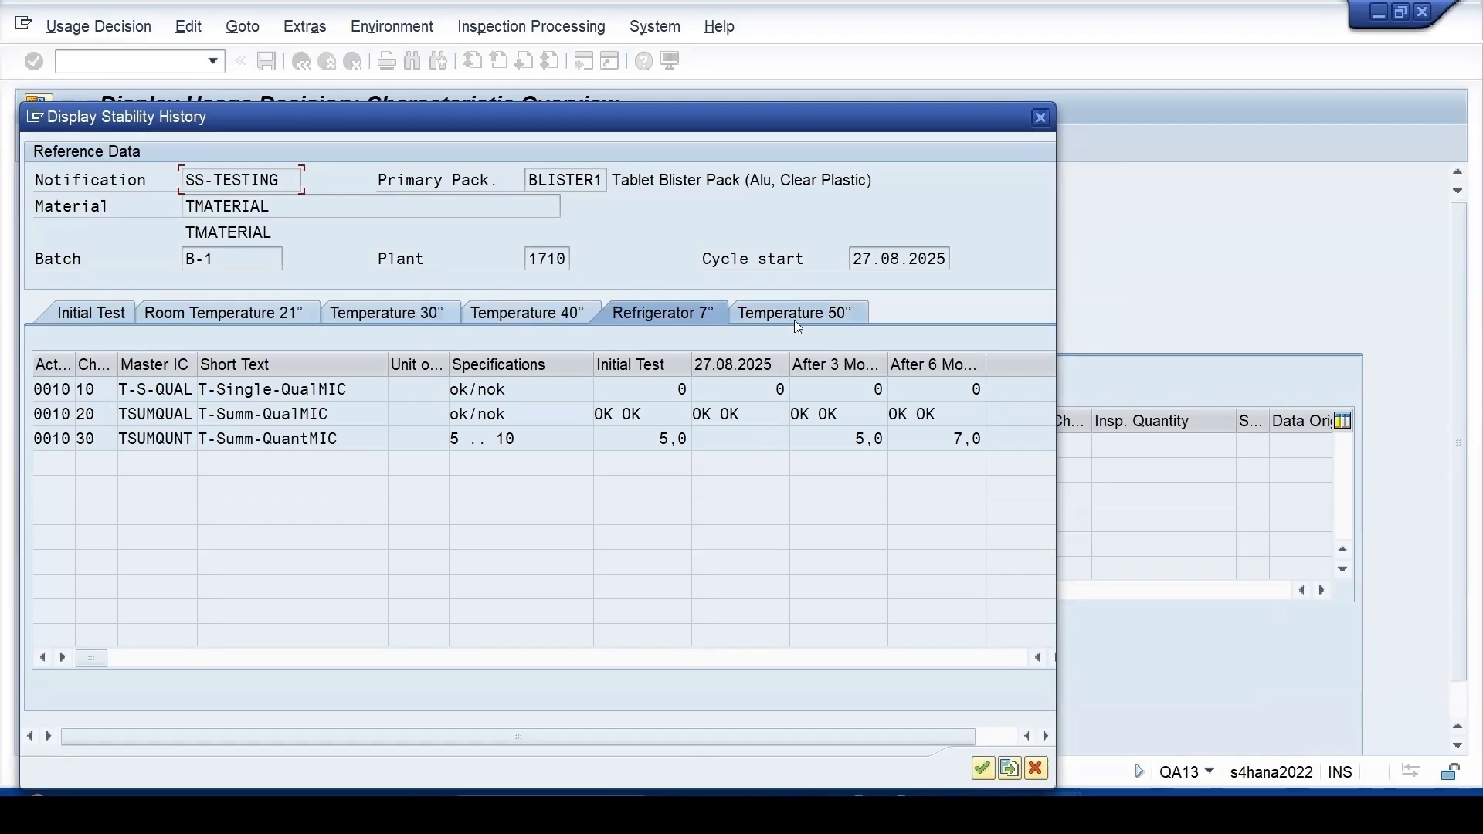
left_click(796, 318)
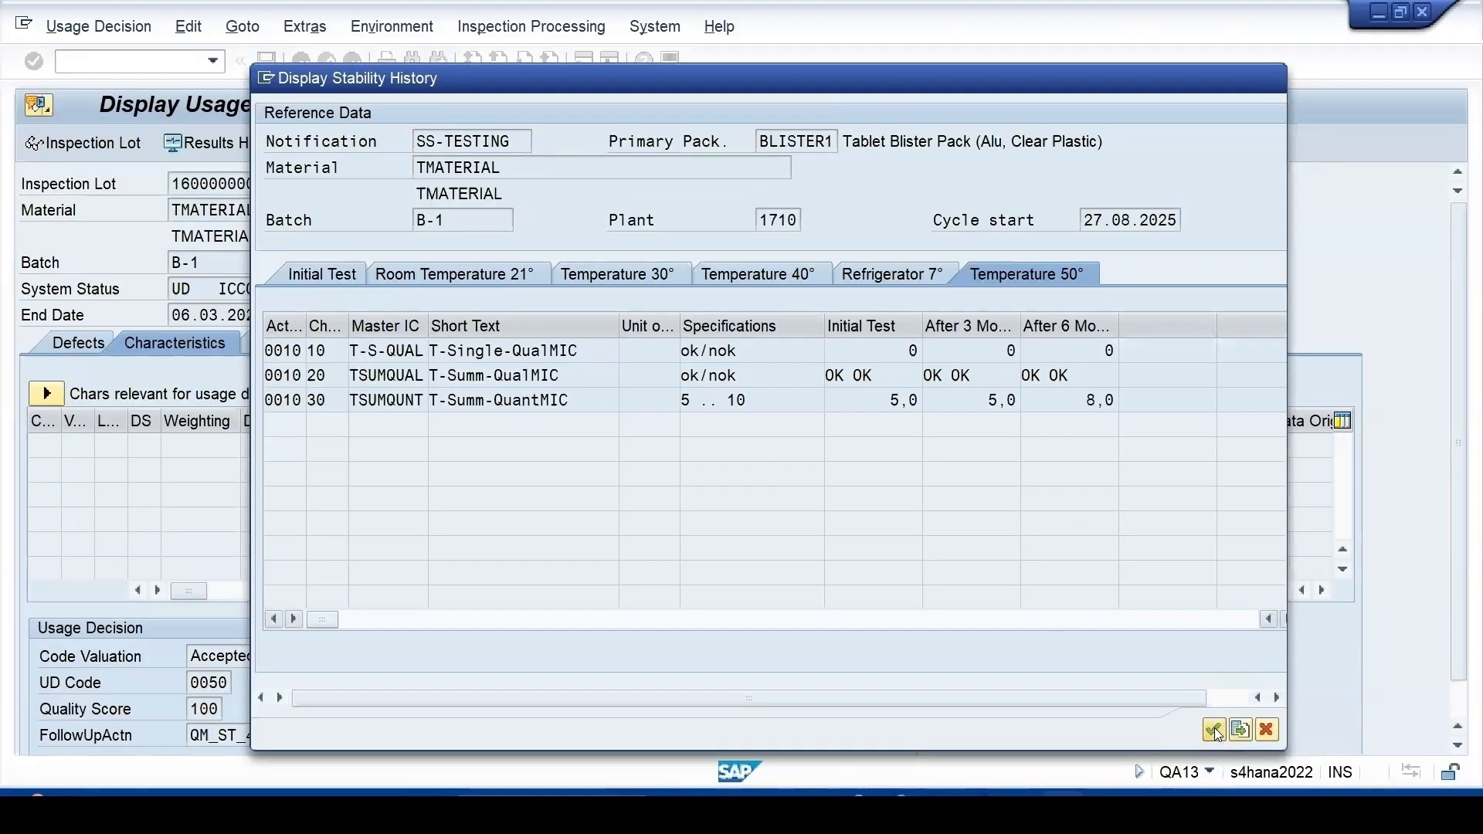
left_click(1214, 727)
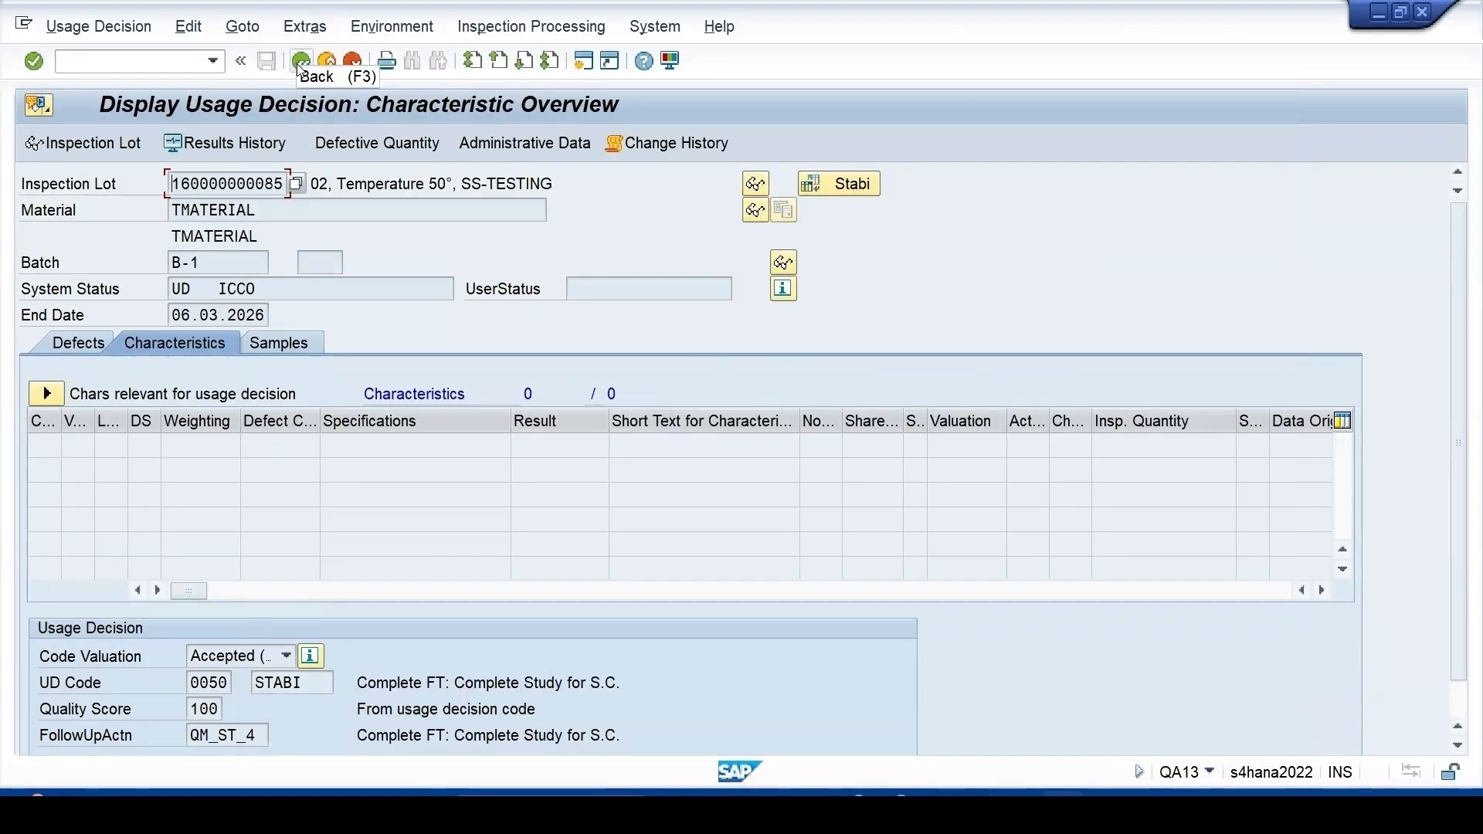
left_click(301, 62)
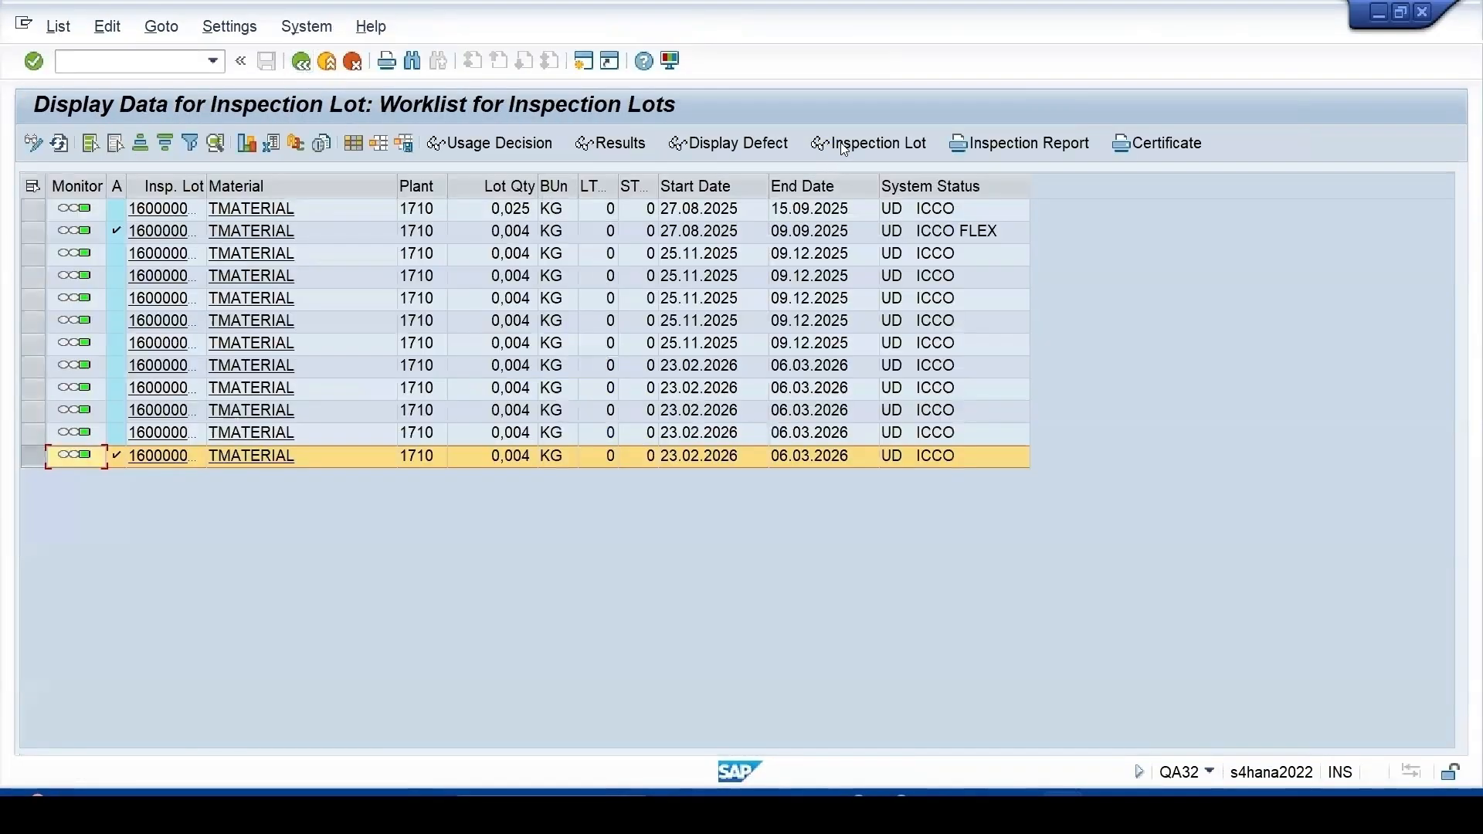
left_click(610, 144)
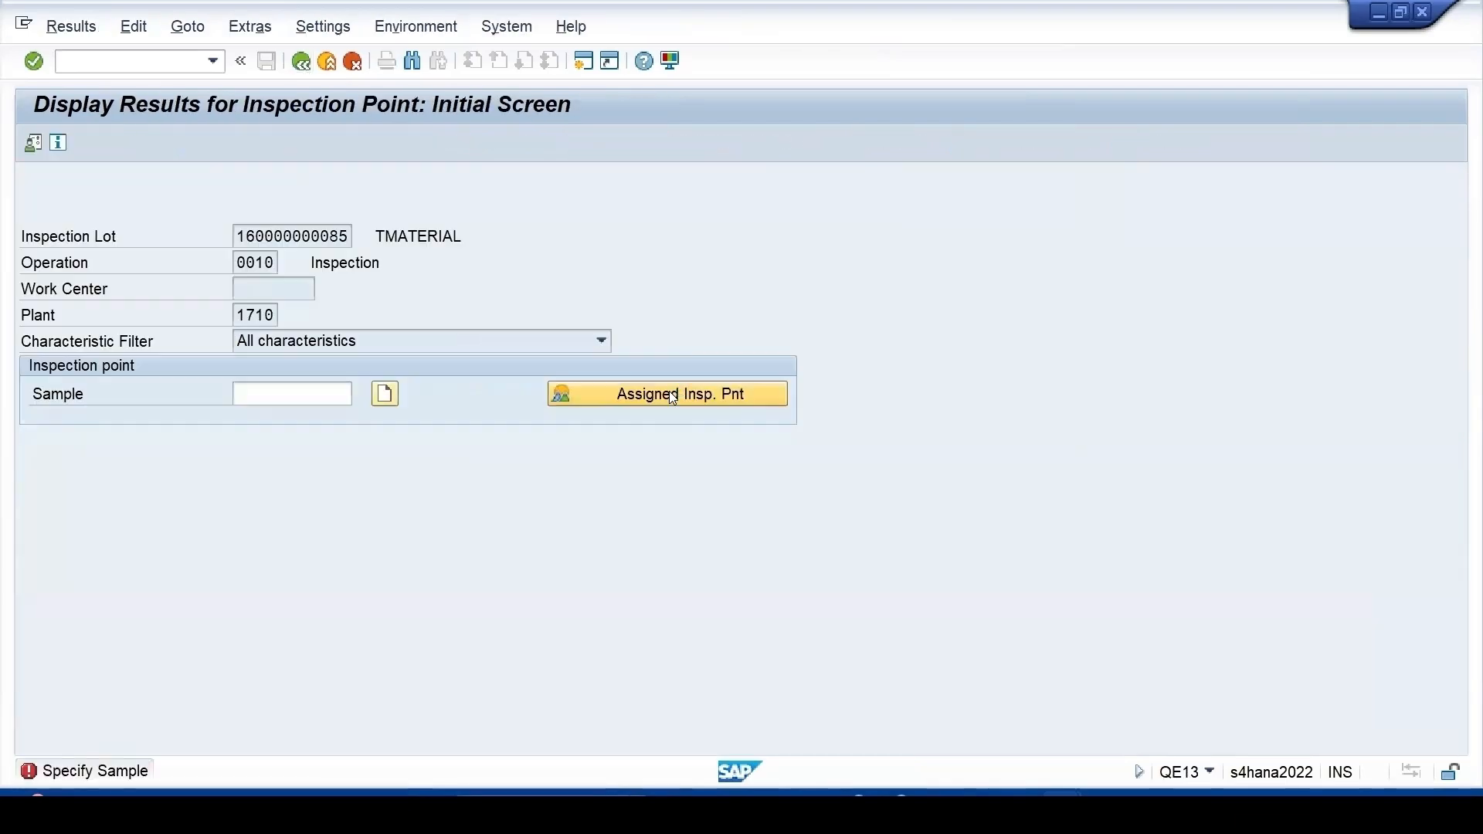
left_click(672, 395)
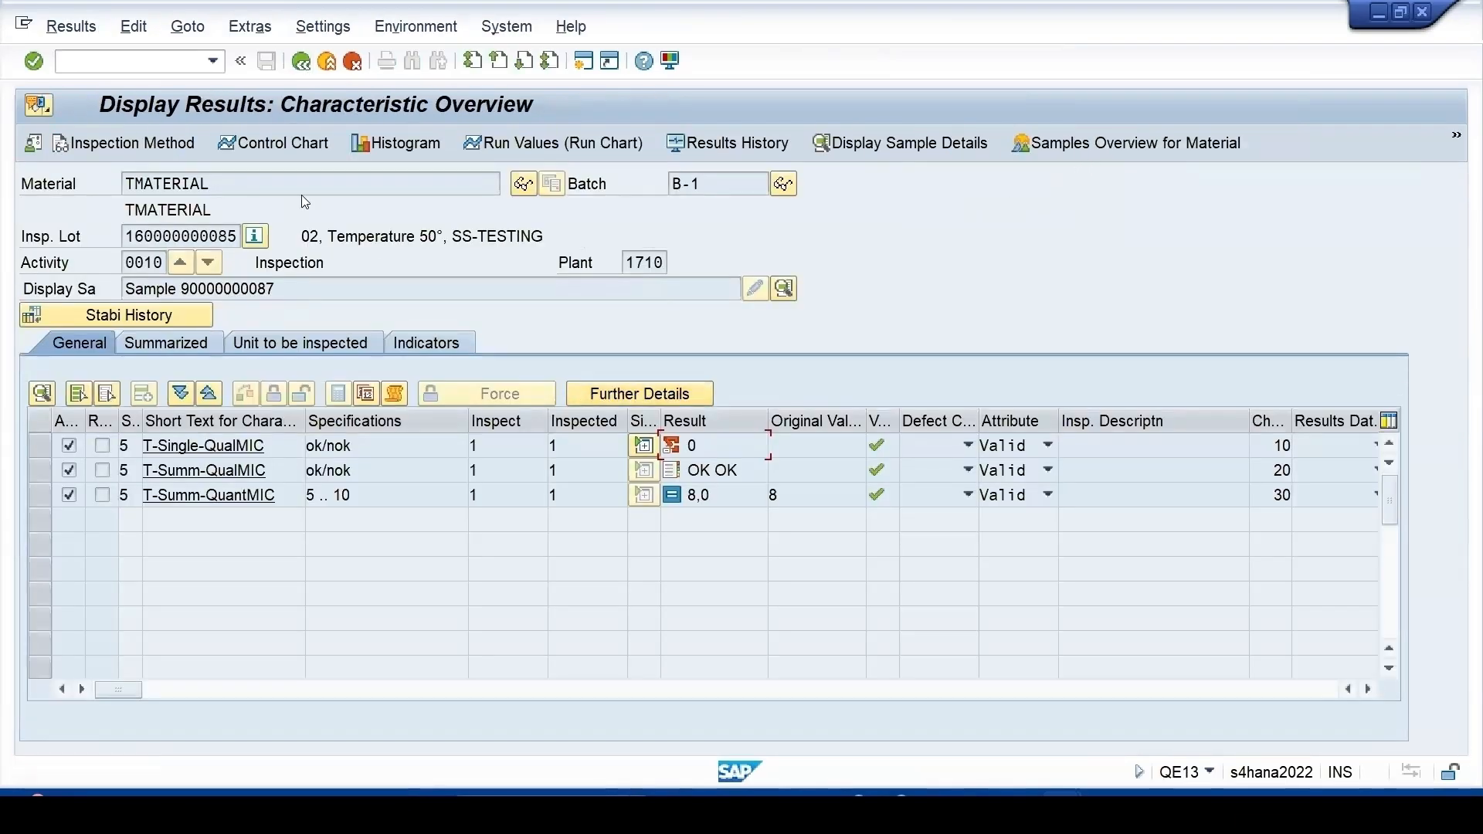
left_click(107, 317)
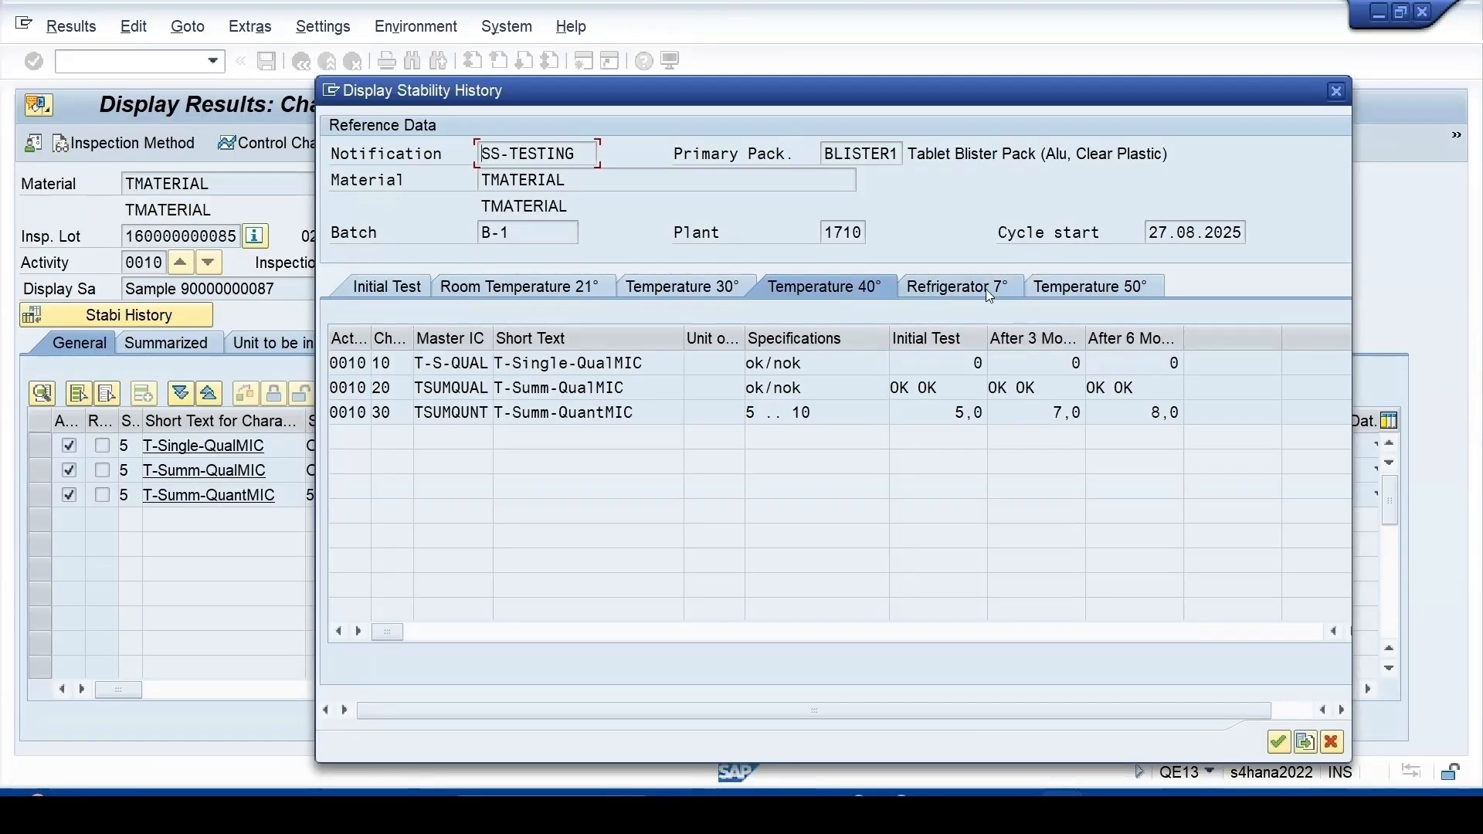
left_click(989, 294)
left_click(1087, 291)
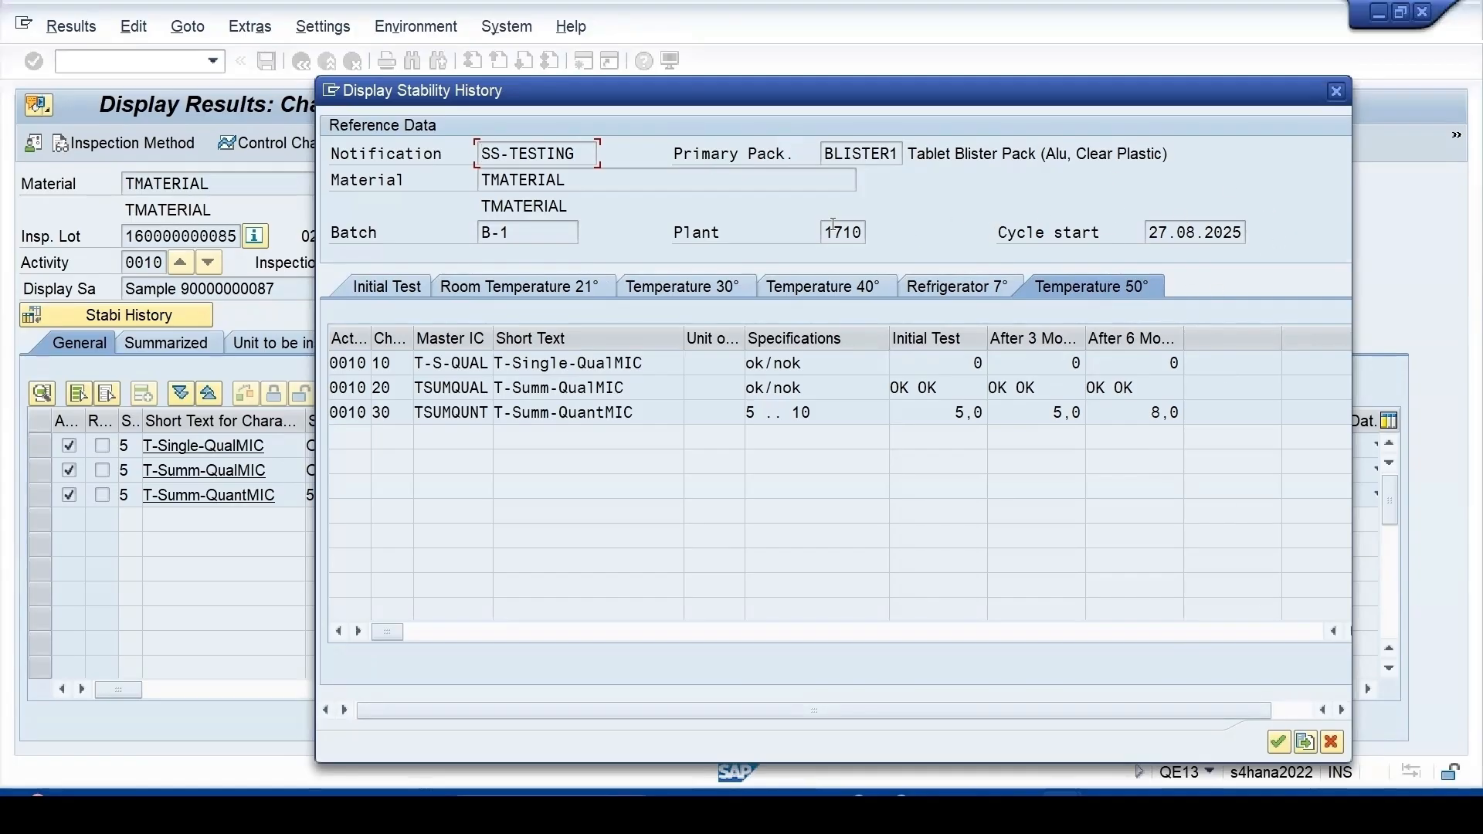
left_click(1275, 746)
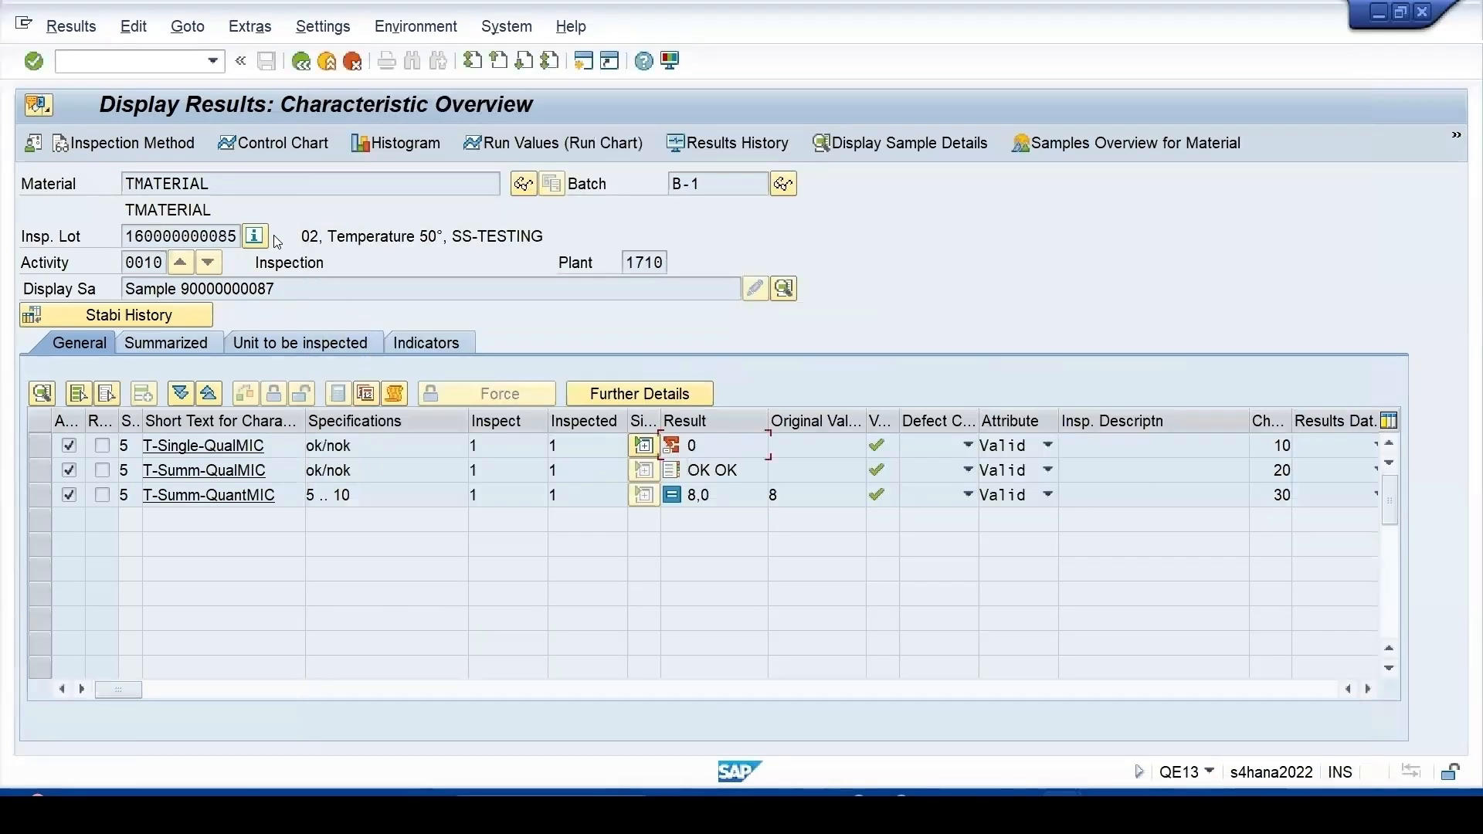
left_click(301, 61)
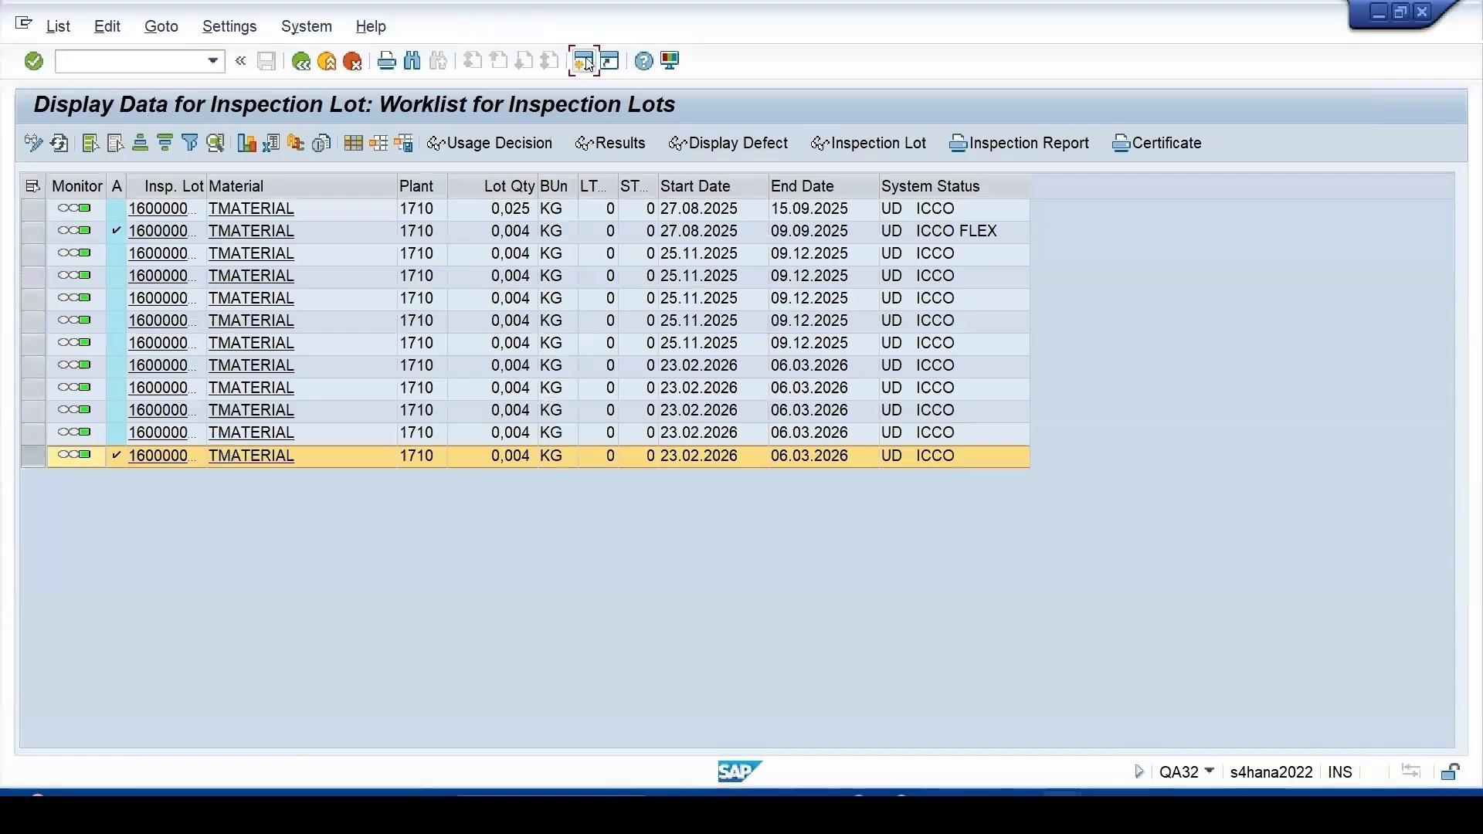
- Open notification ss-testing with transaction qm02 in a new session and complete its stability study, confirming the completion
left_click(584, 61)
type("qm")
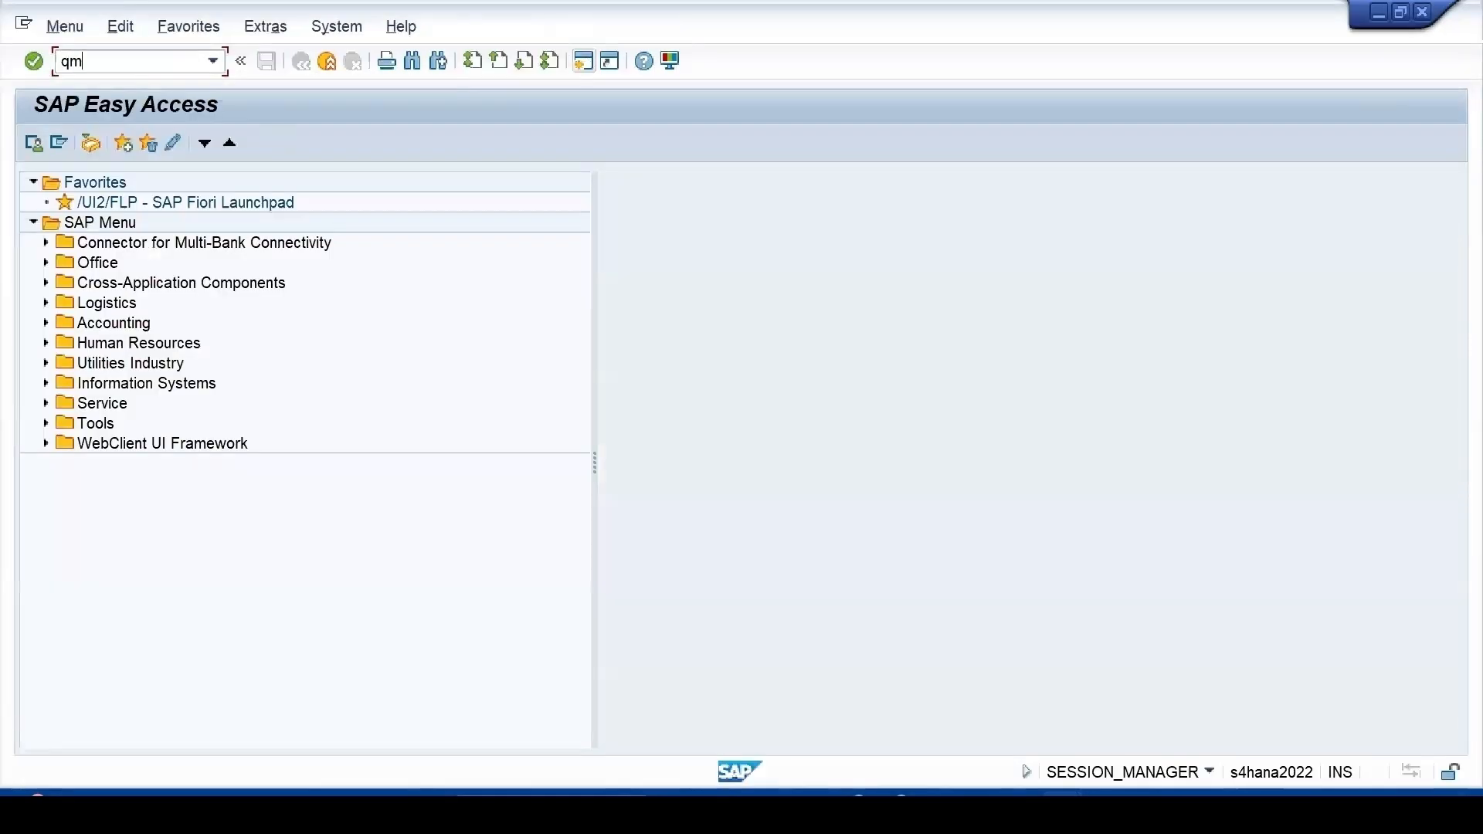
type("02")
key("Return")
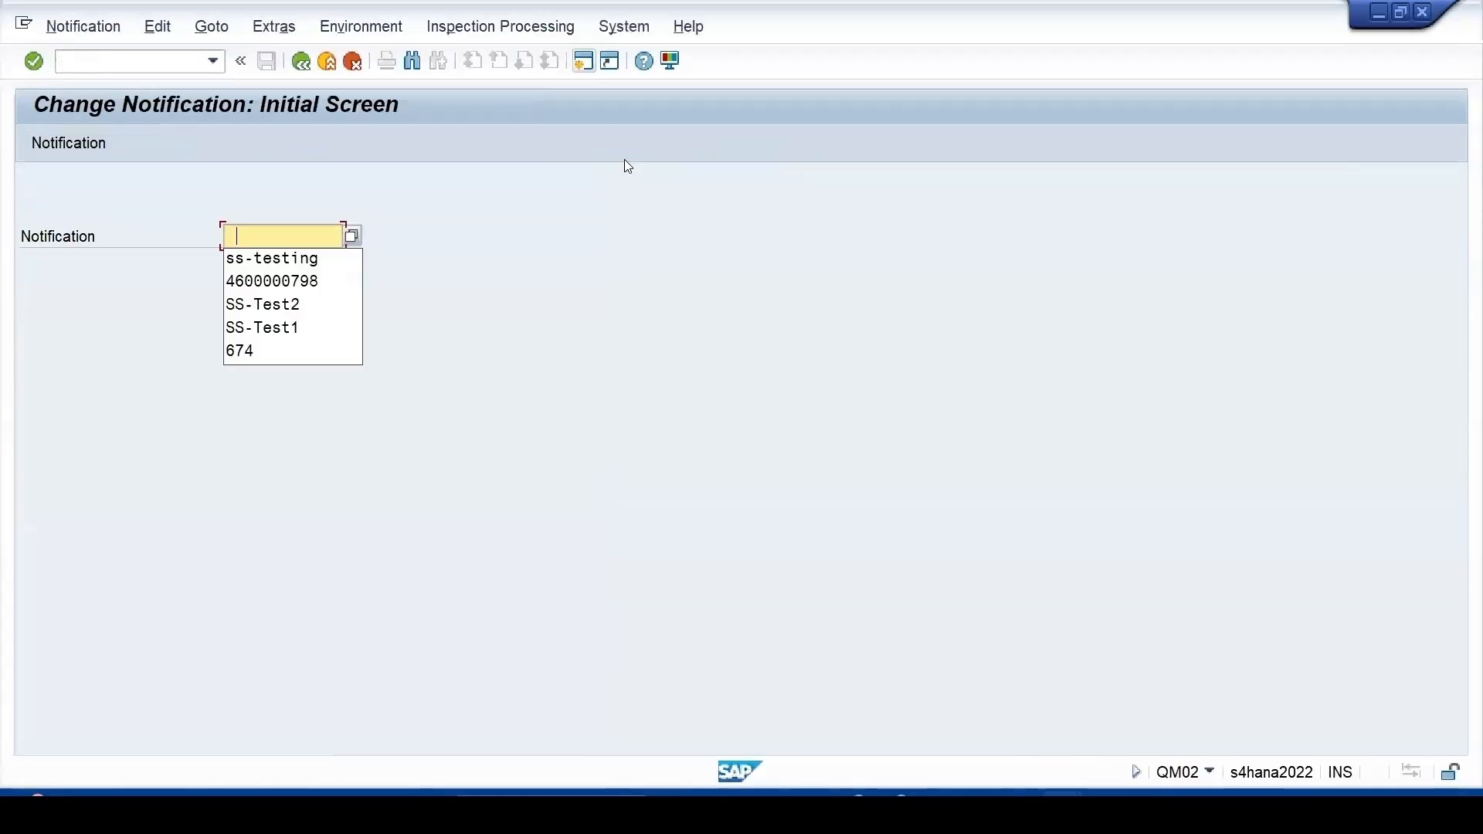
left_click(270, 258)
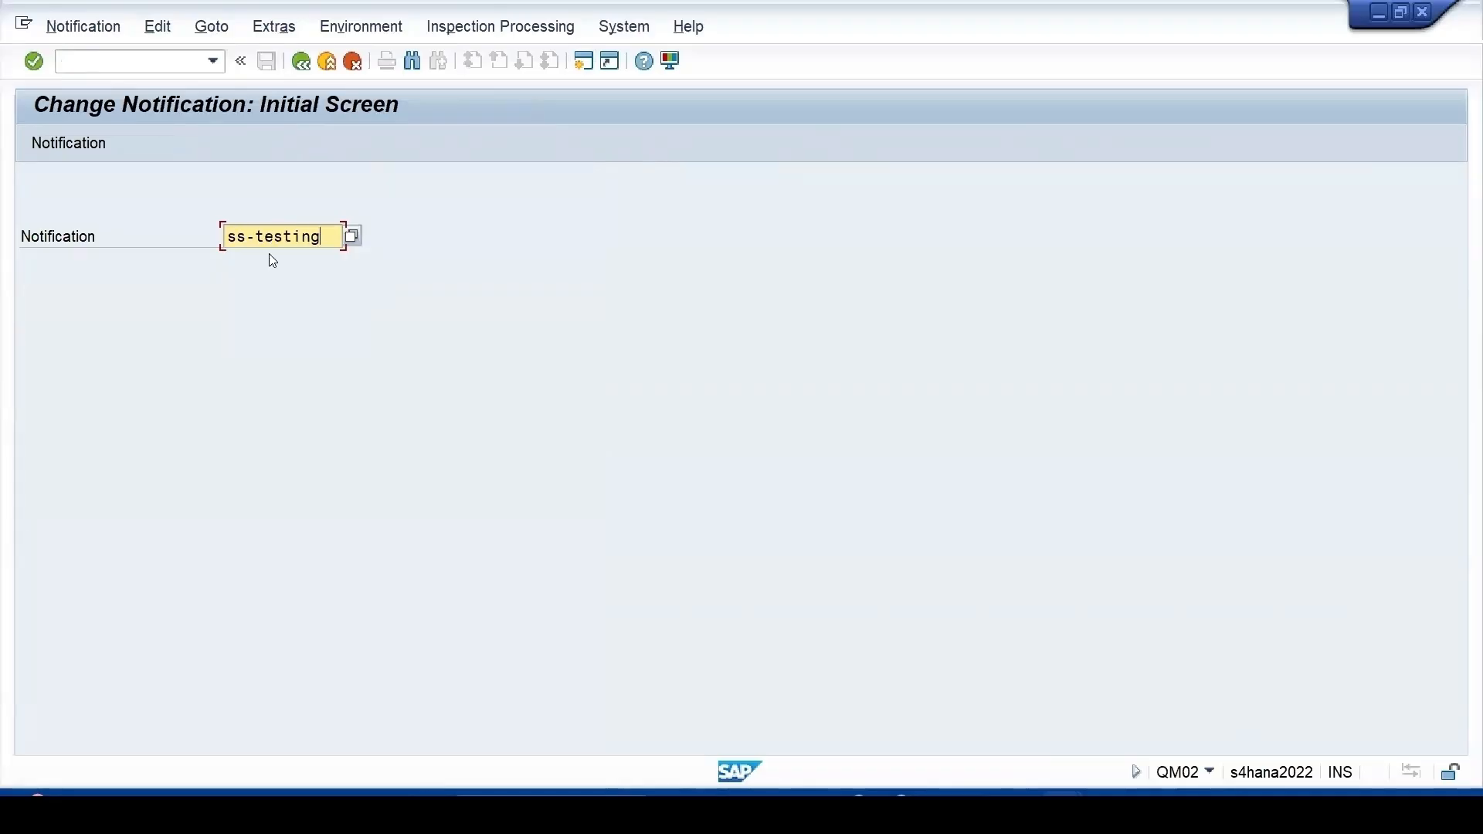
key("Return")
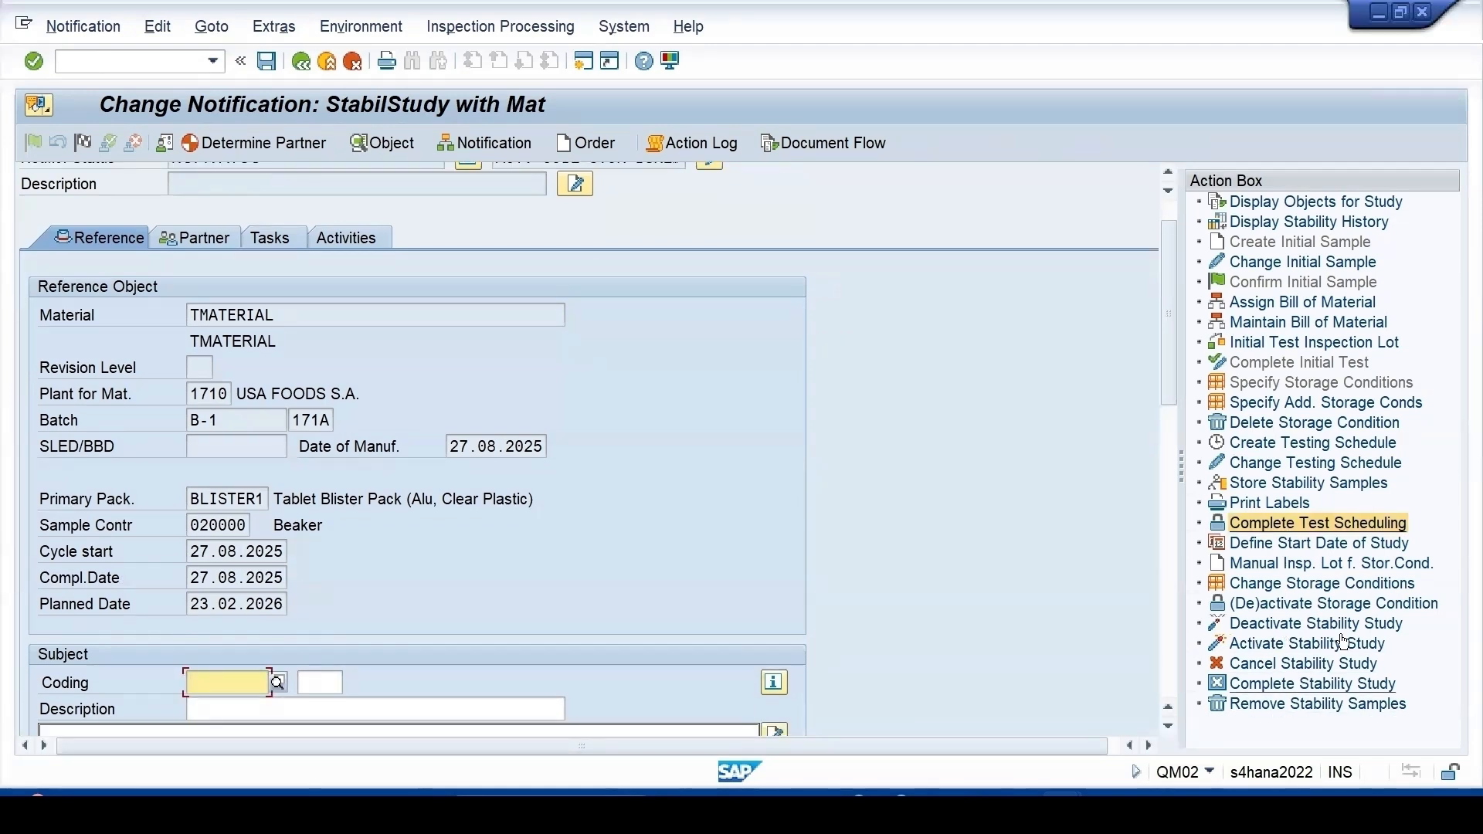
left_click(1342, 683)
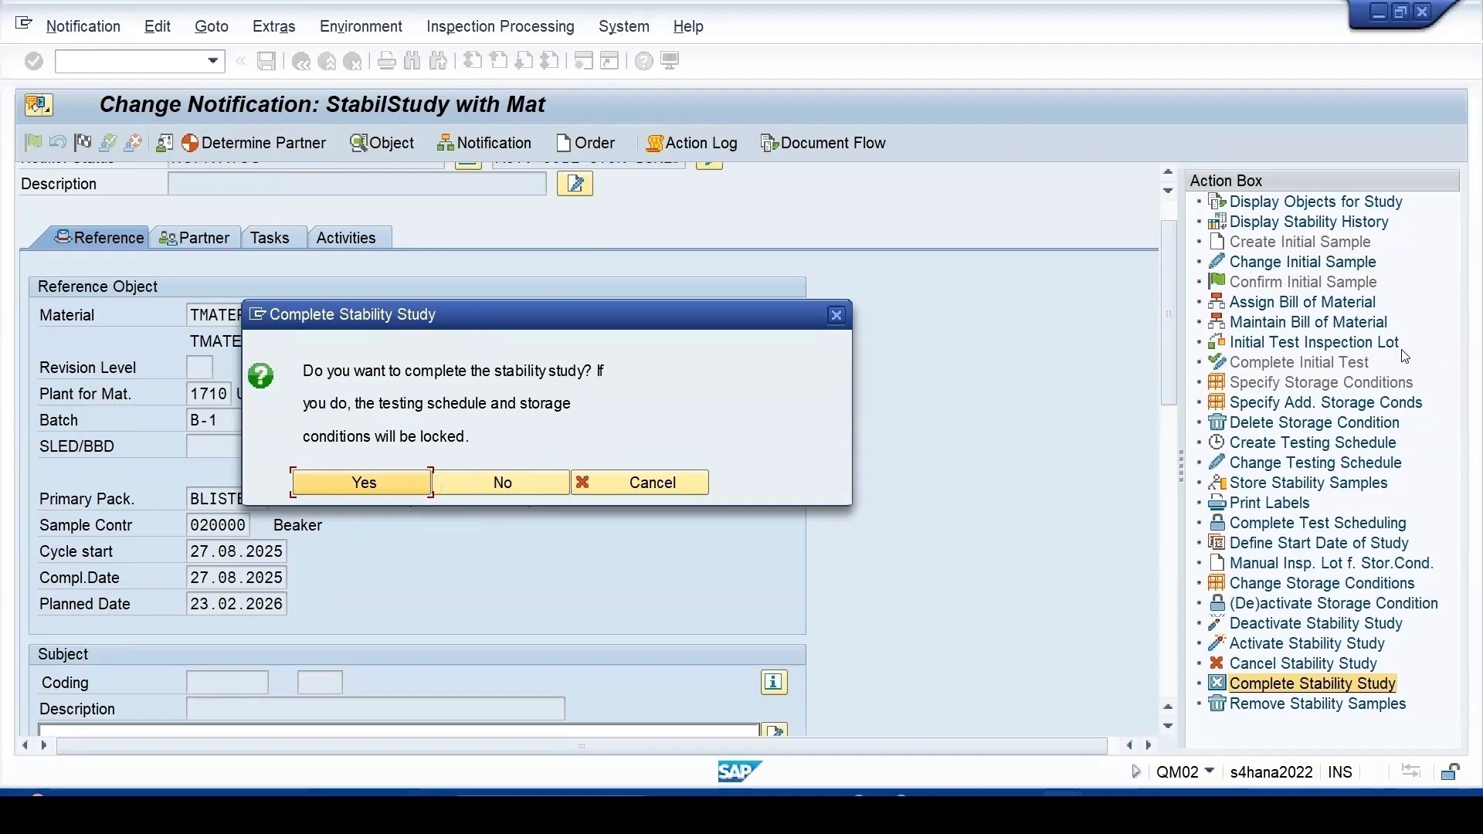
left_click(386, 486)
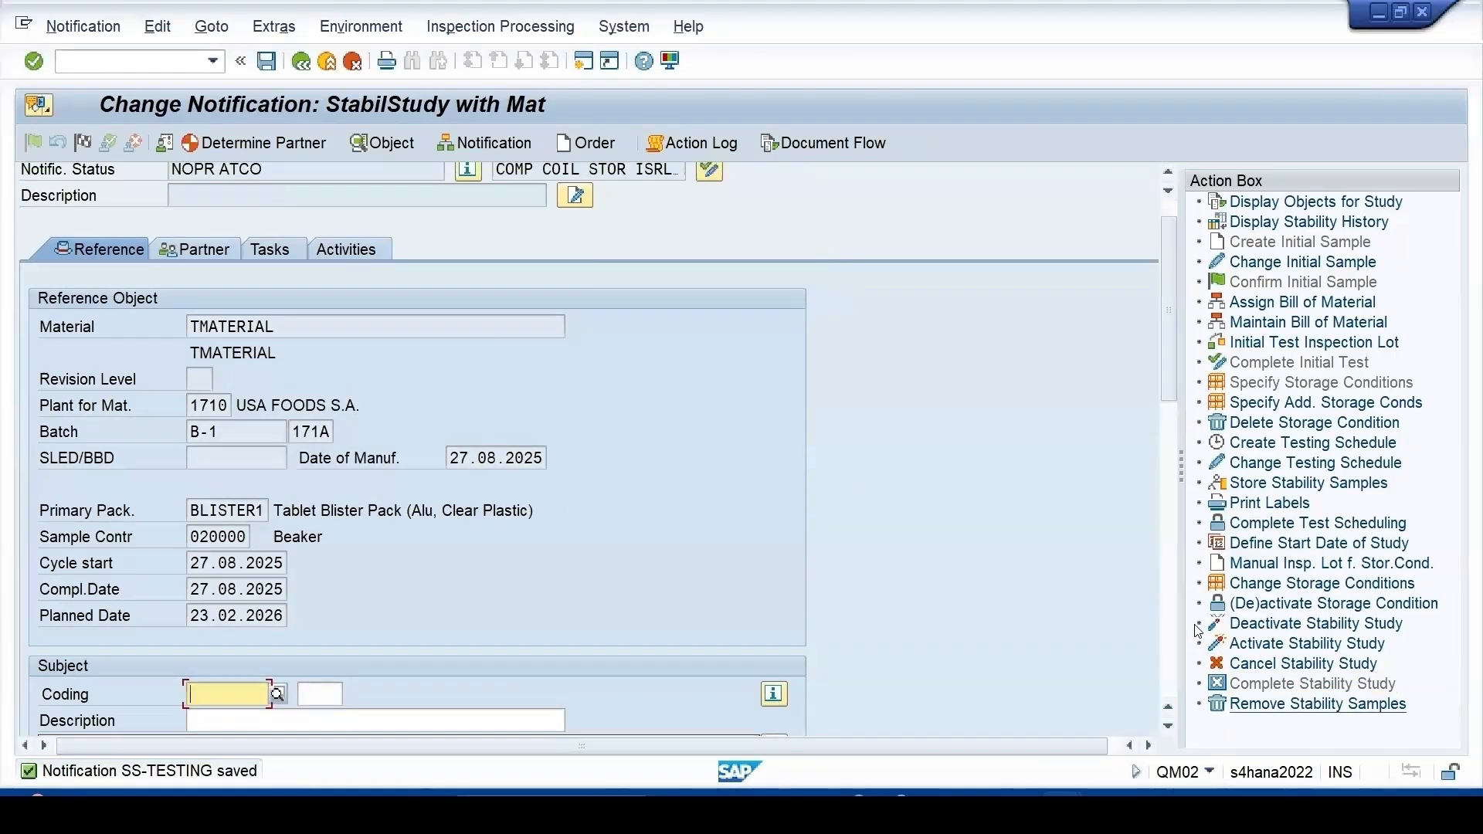
- Remove the stability samples of all storage conditions from storage and save the change to notification SS-TESTING
left_click(1316, 703)
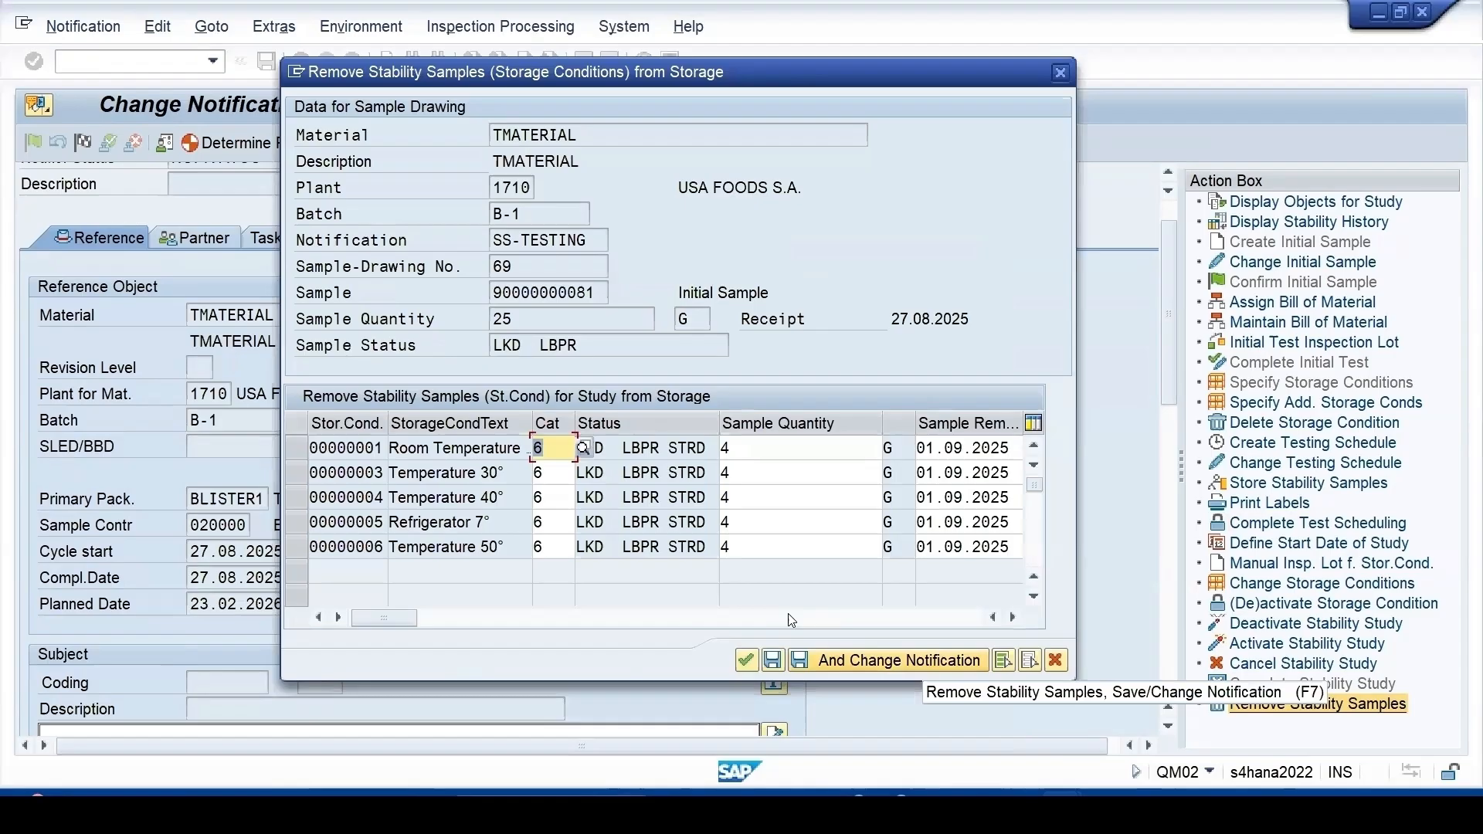
key("shift+F1")
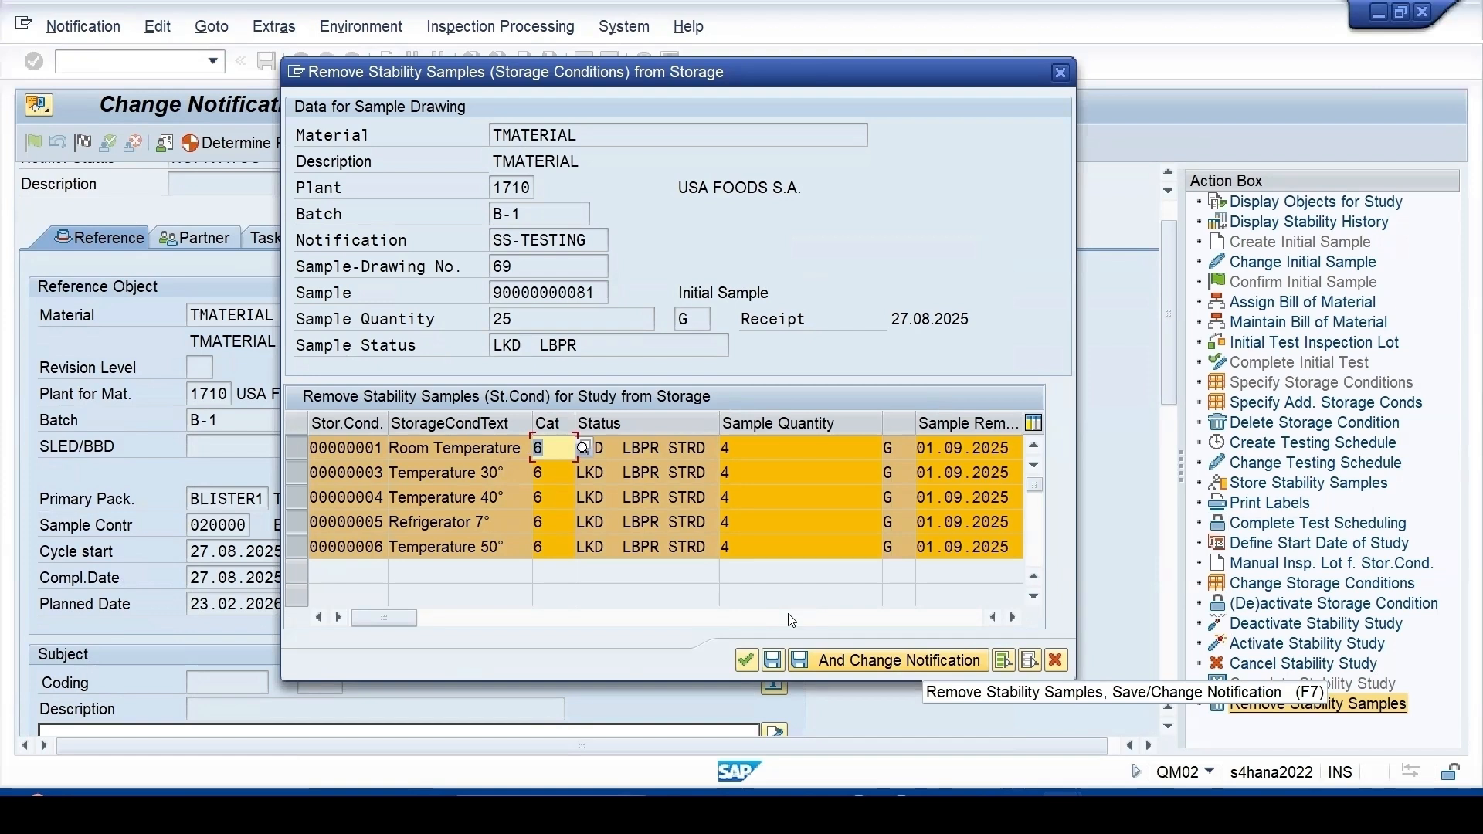
key("F7")
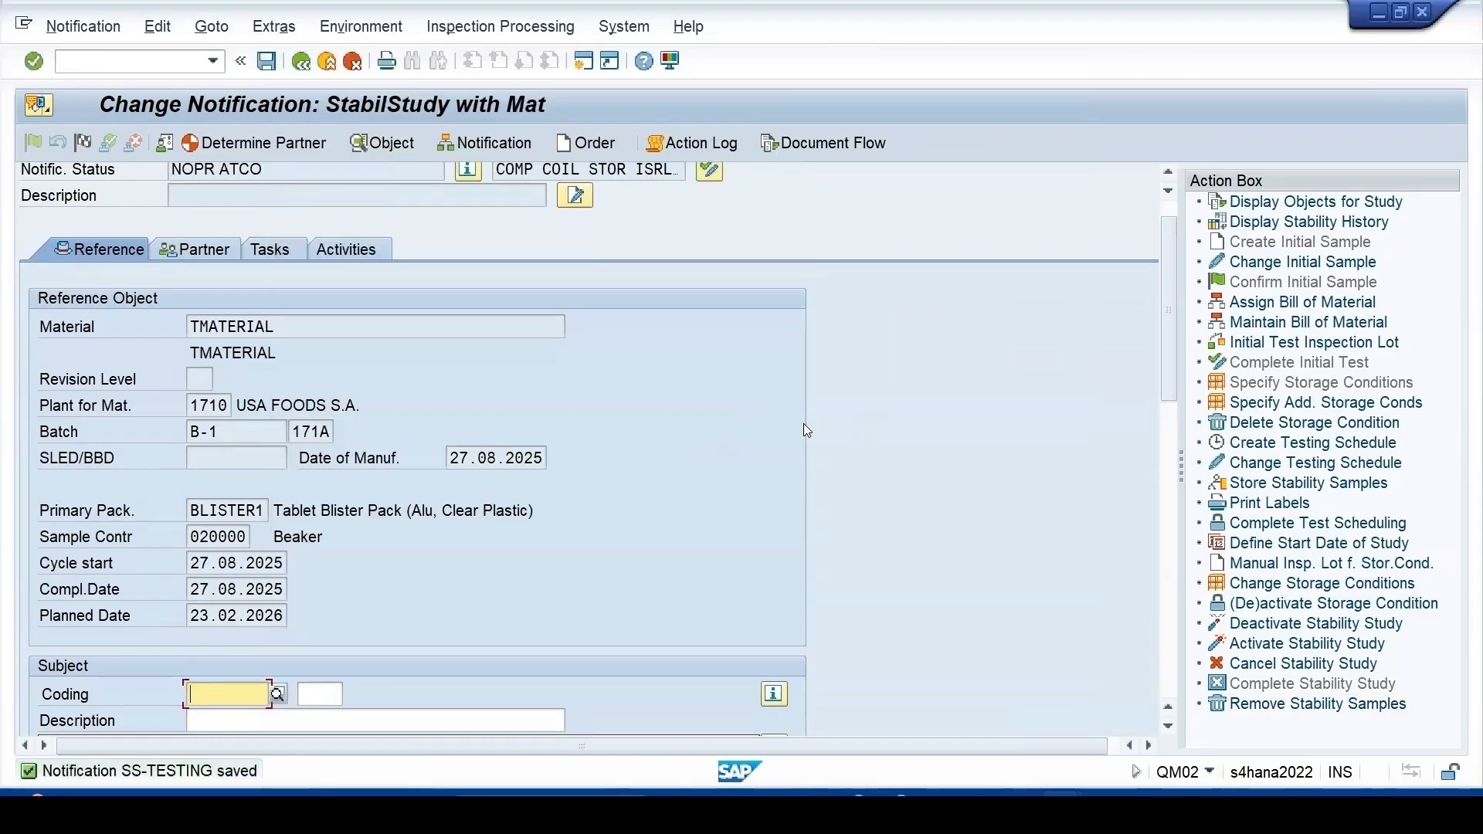
- Review maintenance plan SOTEST's scheduling parameters and schedule calls from the document flow, and check the notification's action log
left_click(796, 145)
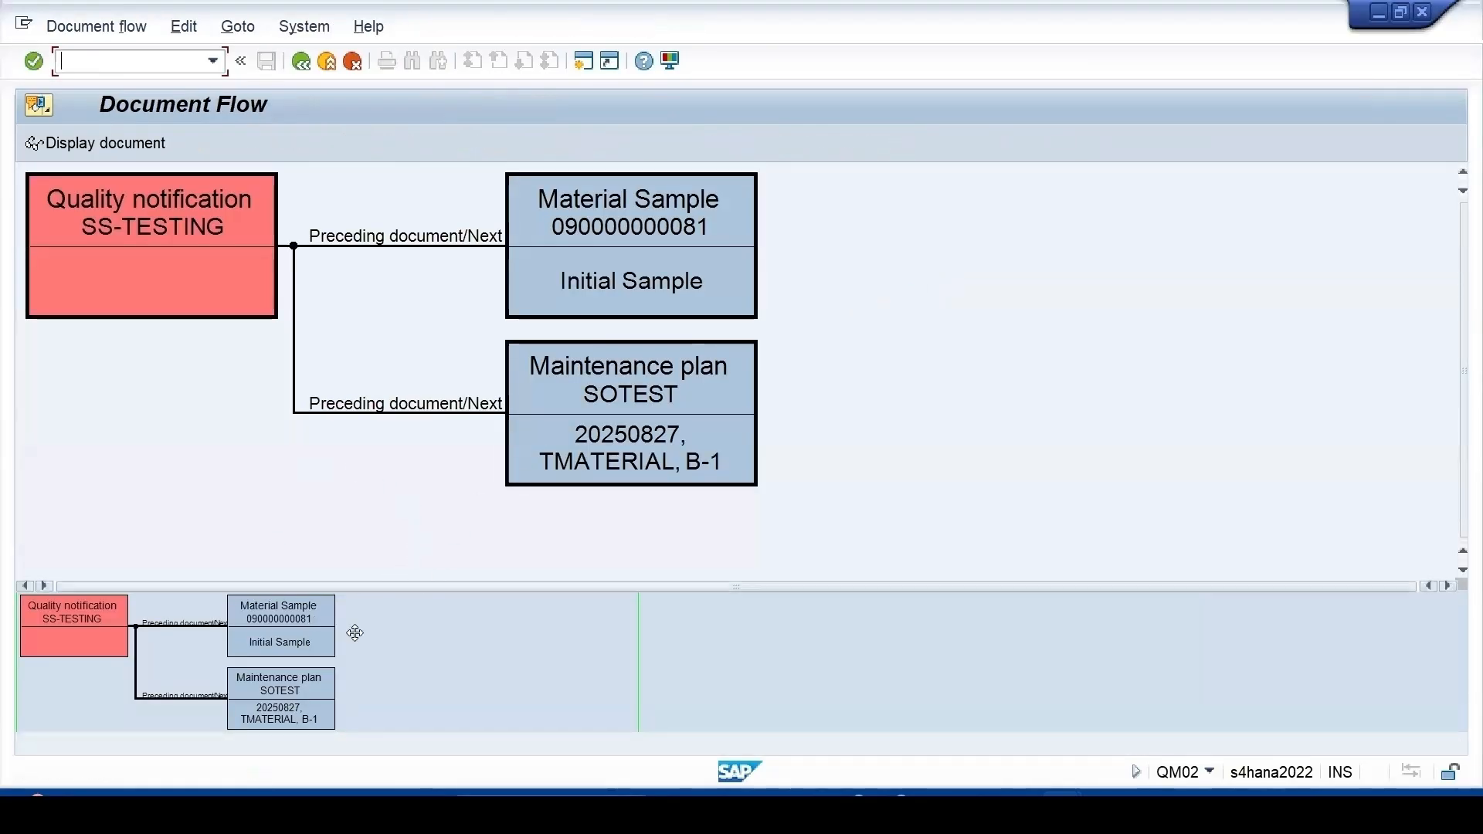
double_click(658, 384)
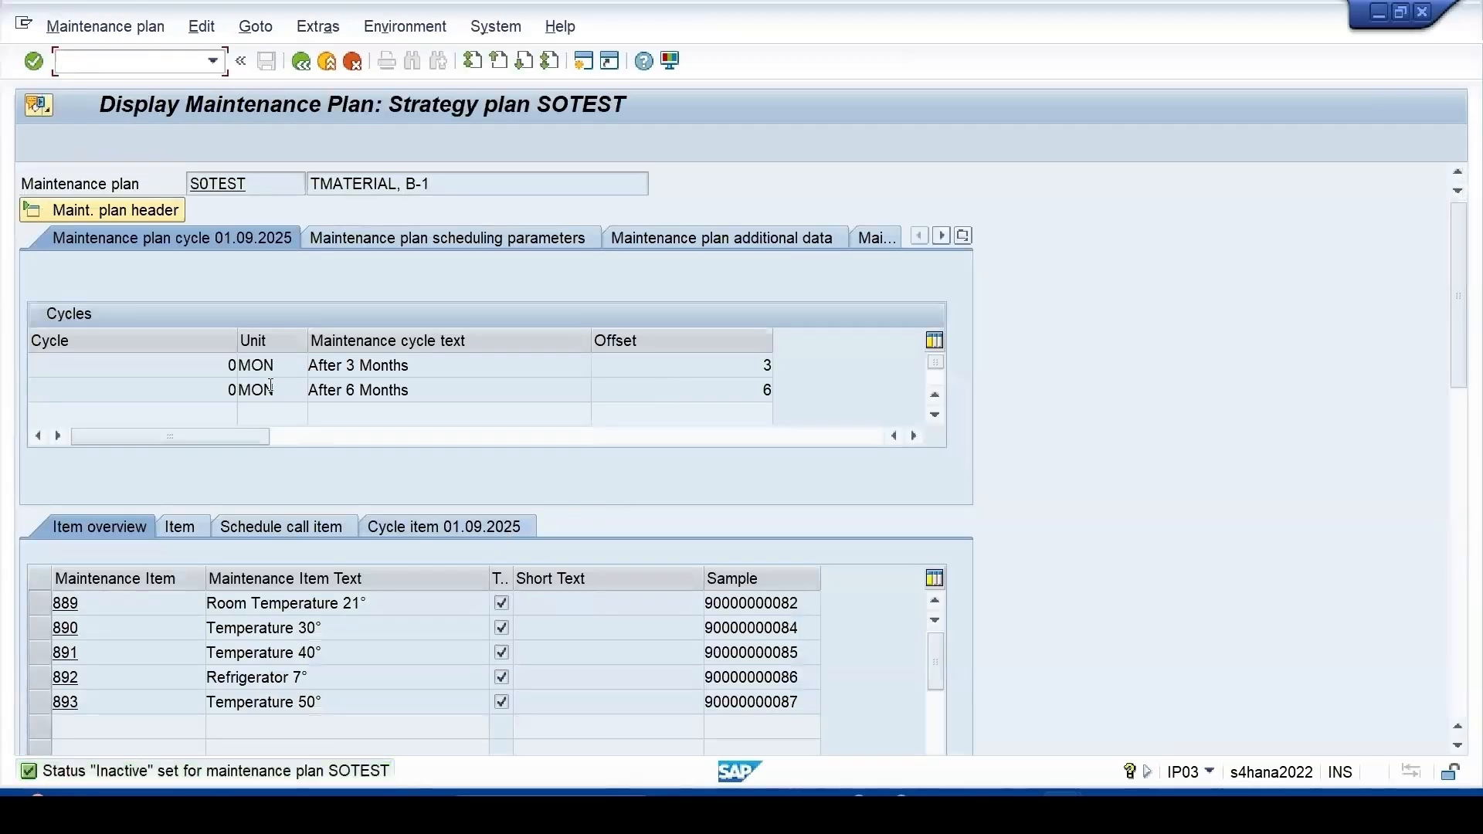
left_click(395, 237)
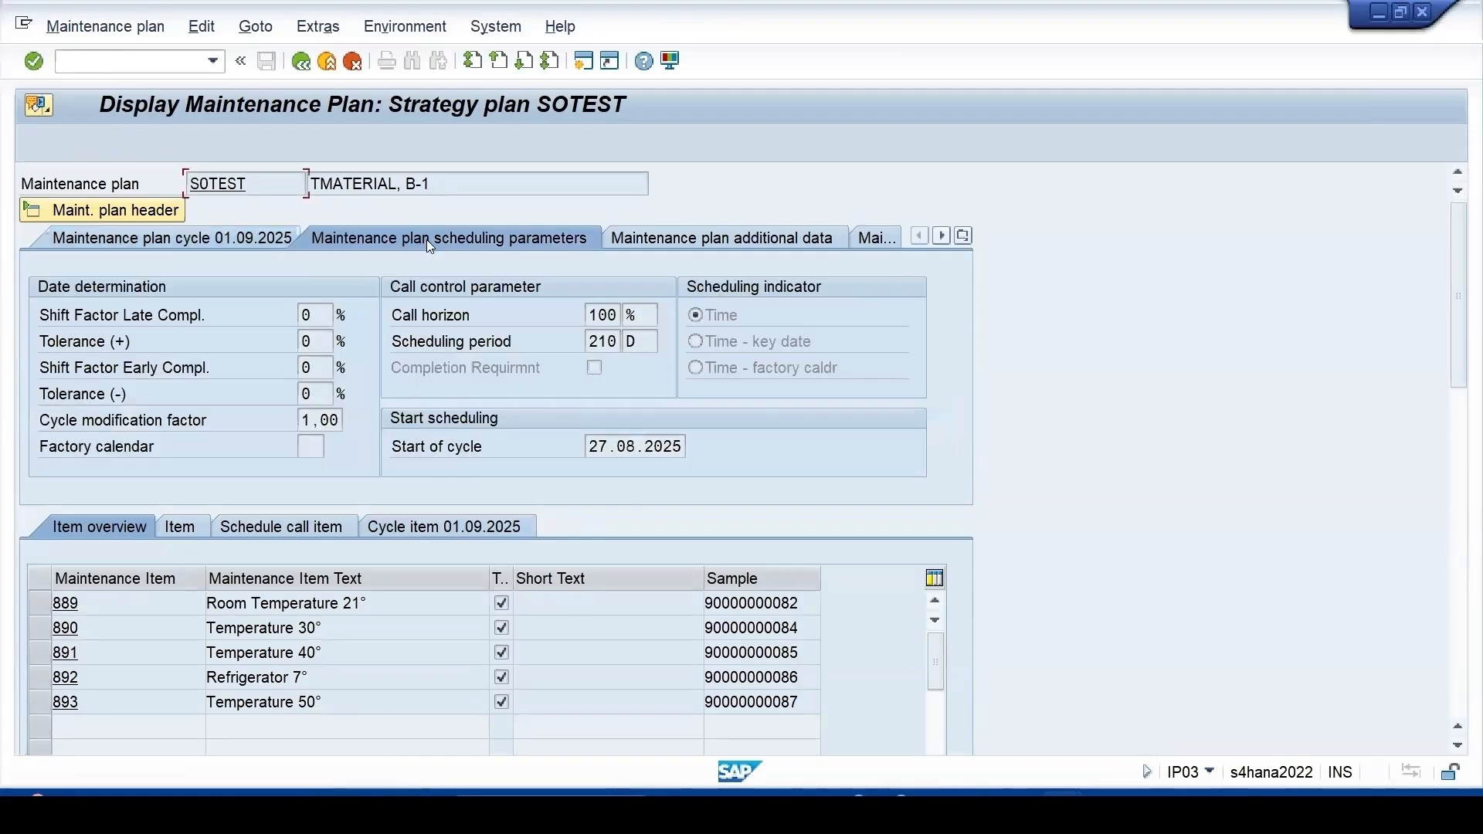
left_click(668, 237)
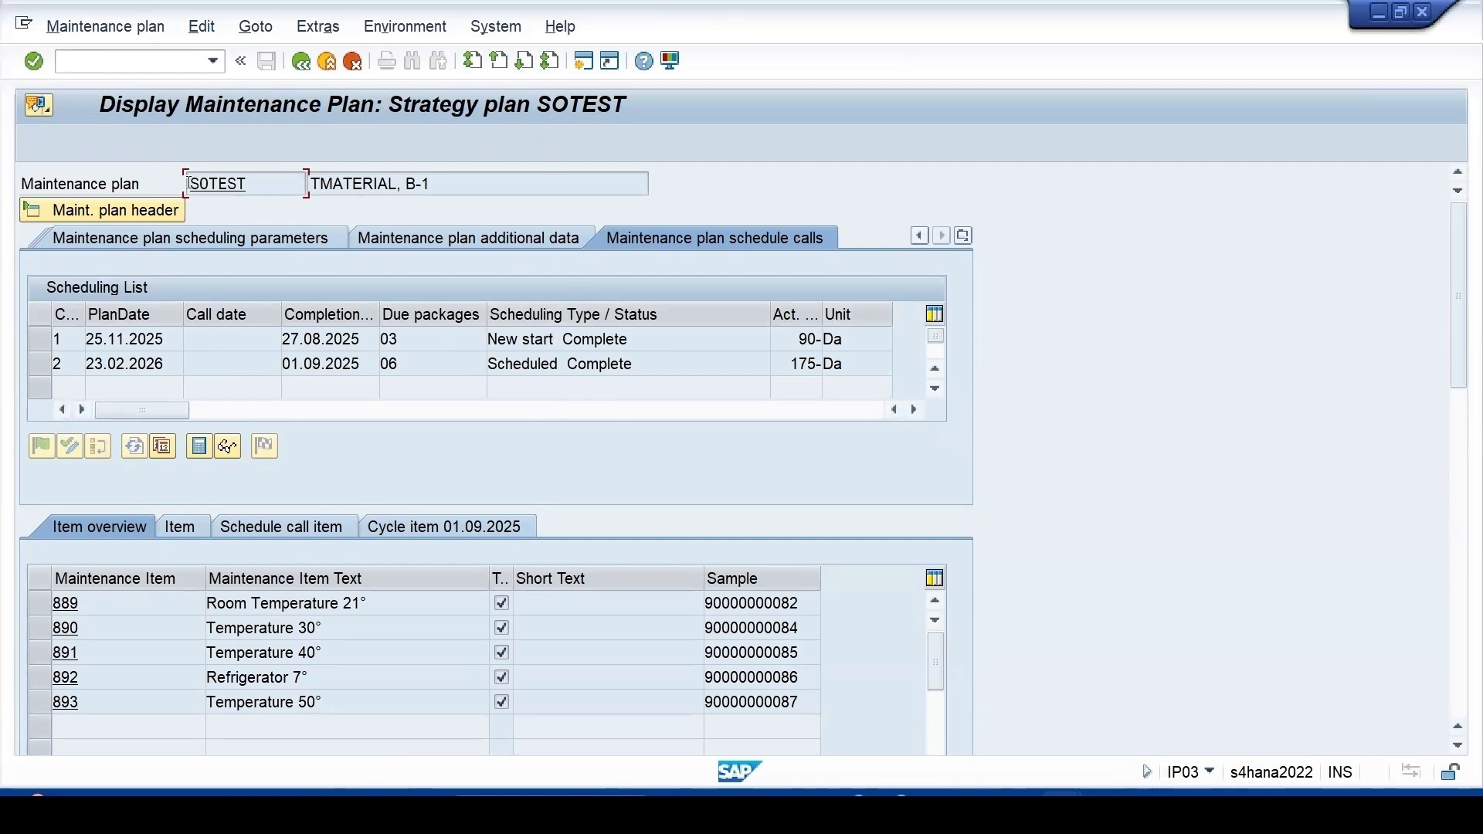
left_click(303, 67)
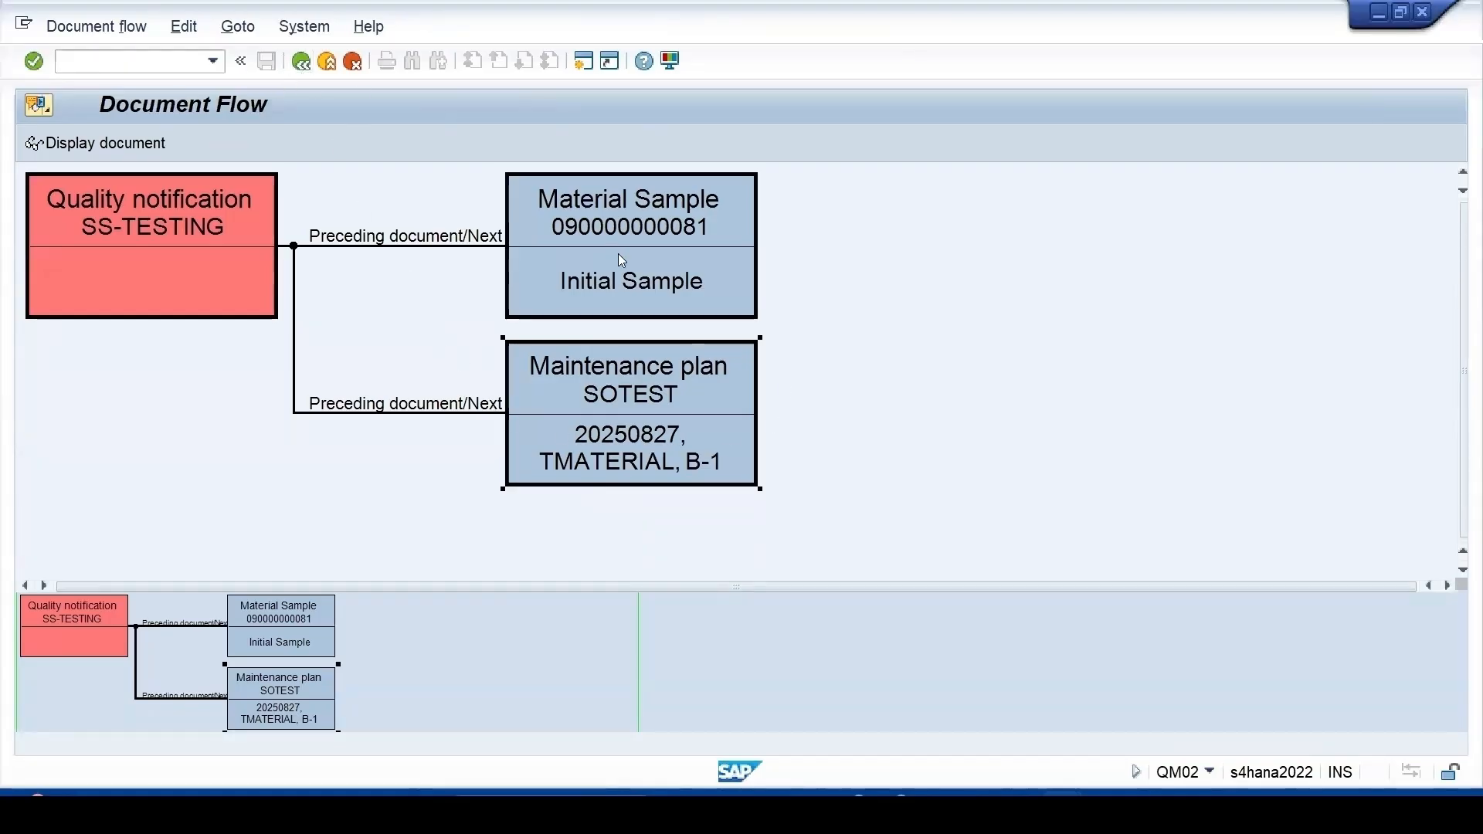
key("F3")
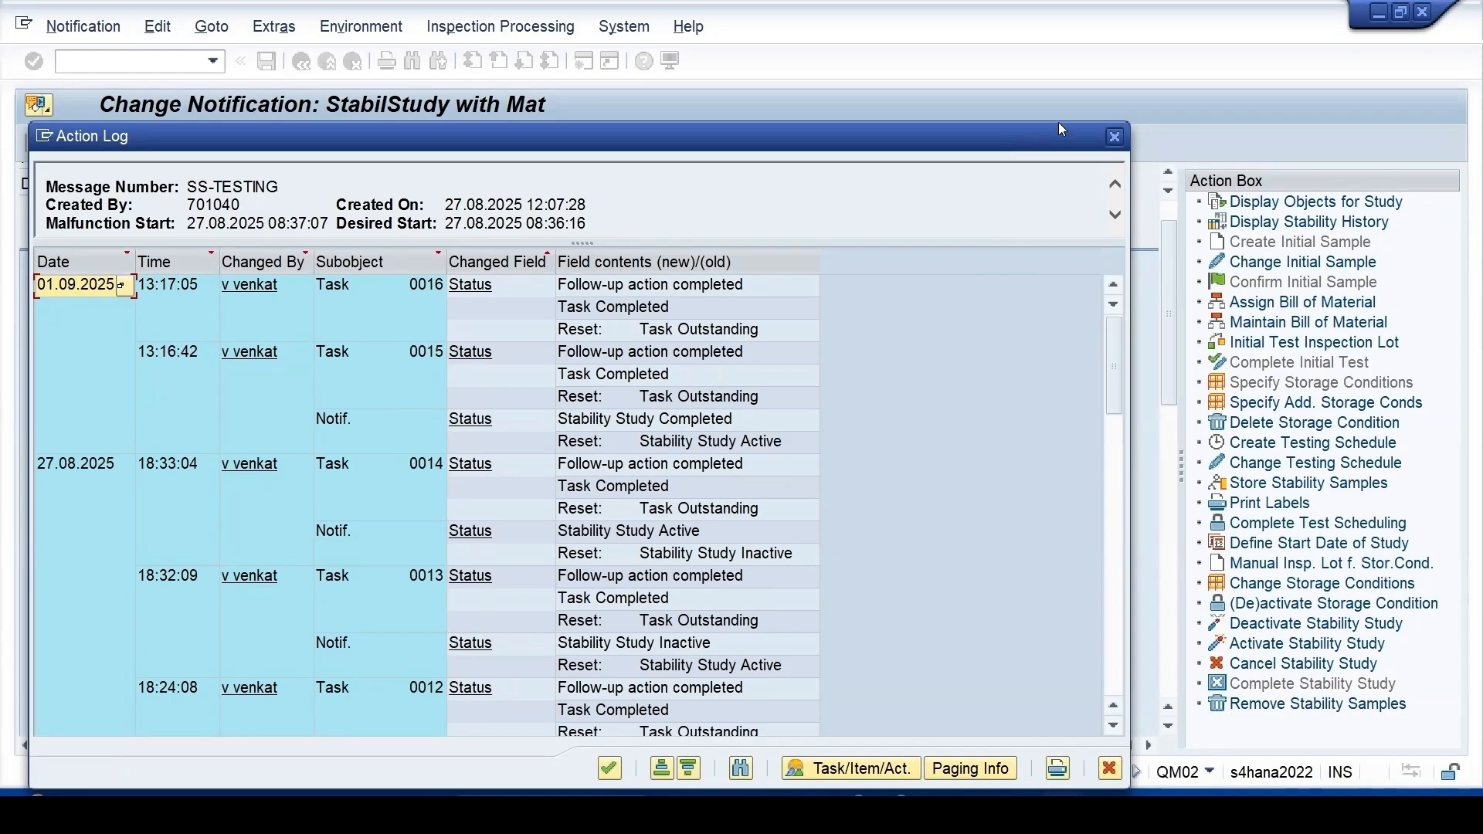
left_click(1115, 136)
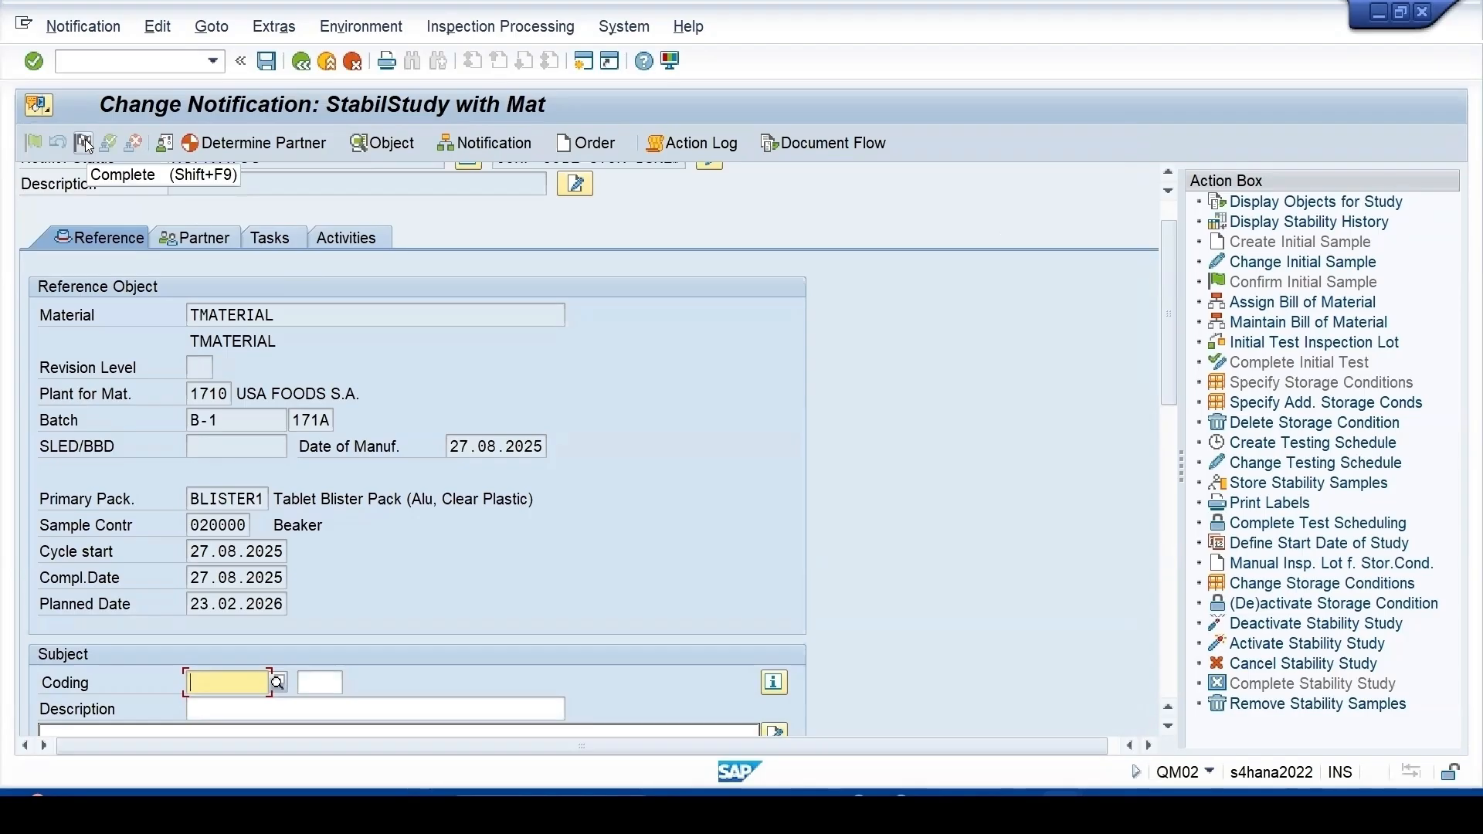
- Complete notification SS-TESTING with completion date 01.09.2025 and internal origin, and reopen it for display
left_click(85, 143)
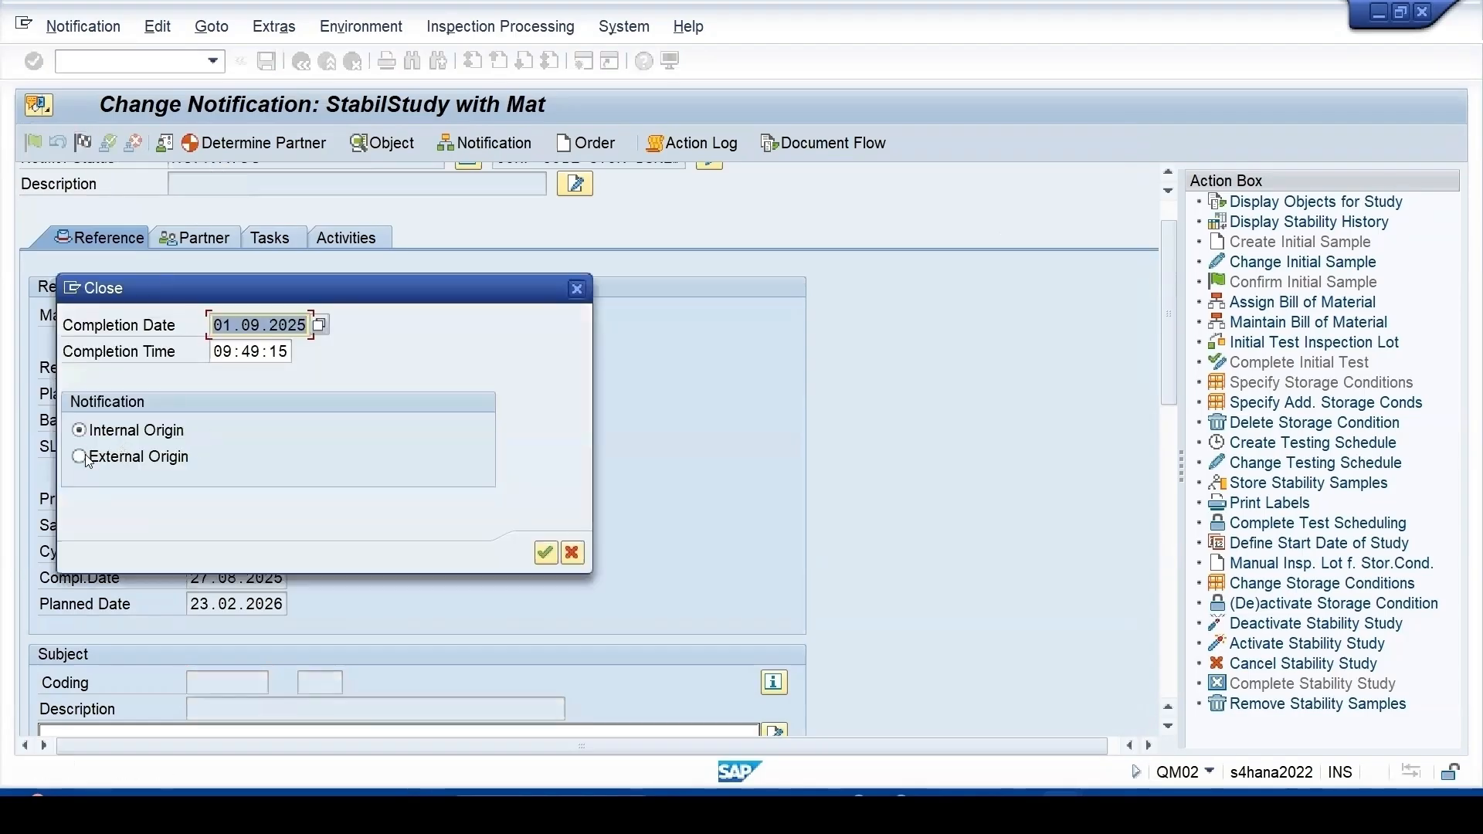
left_click(544, 553)
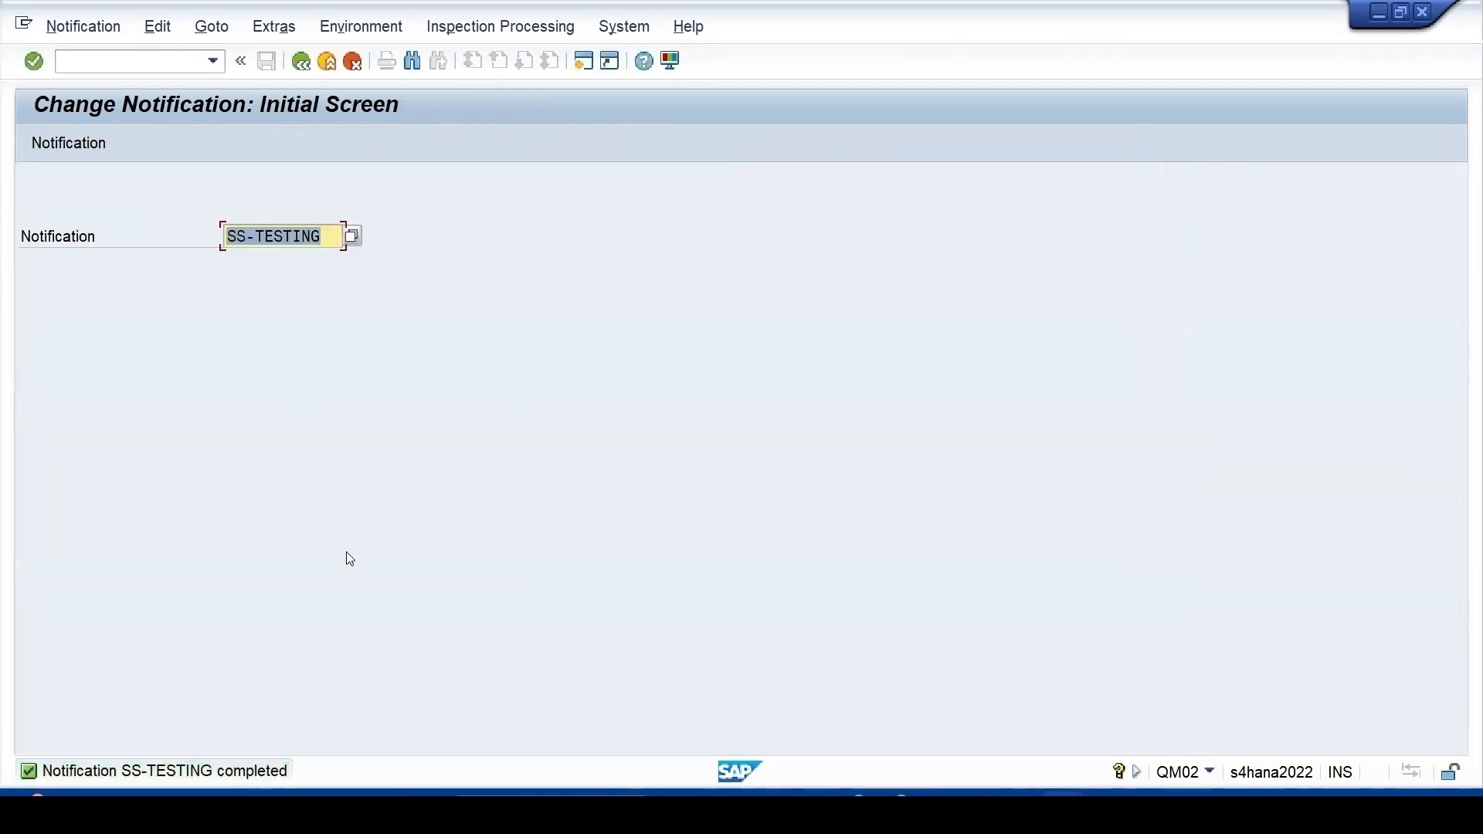
key("Return")
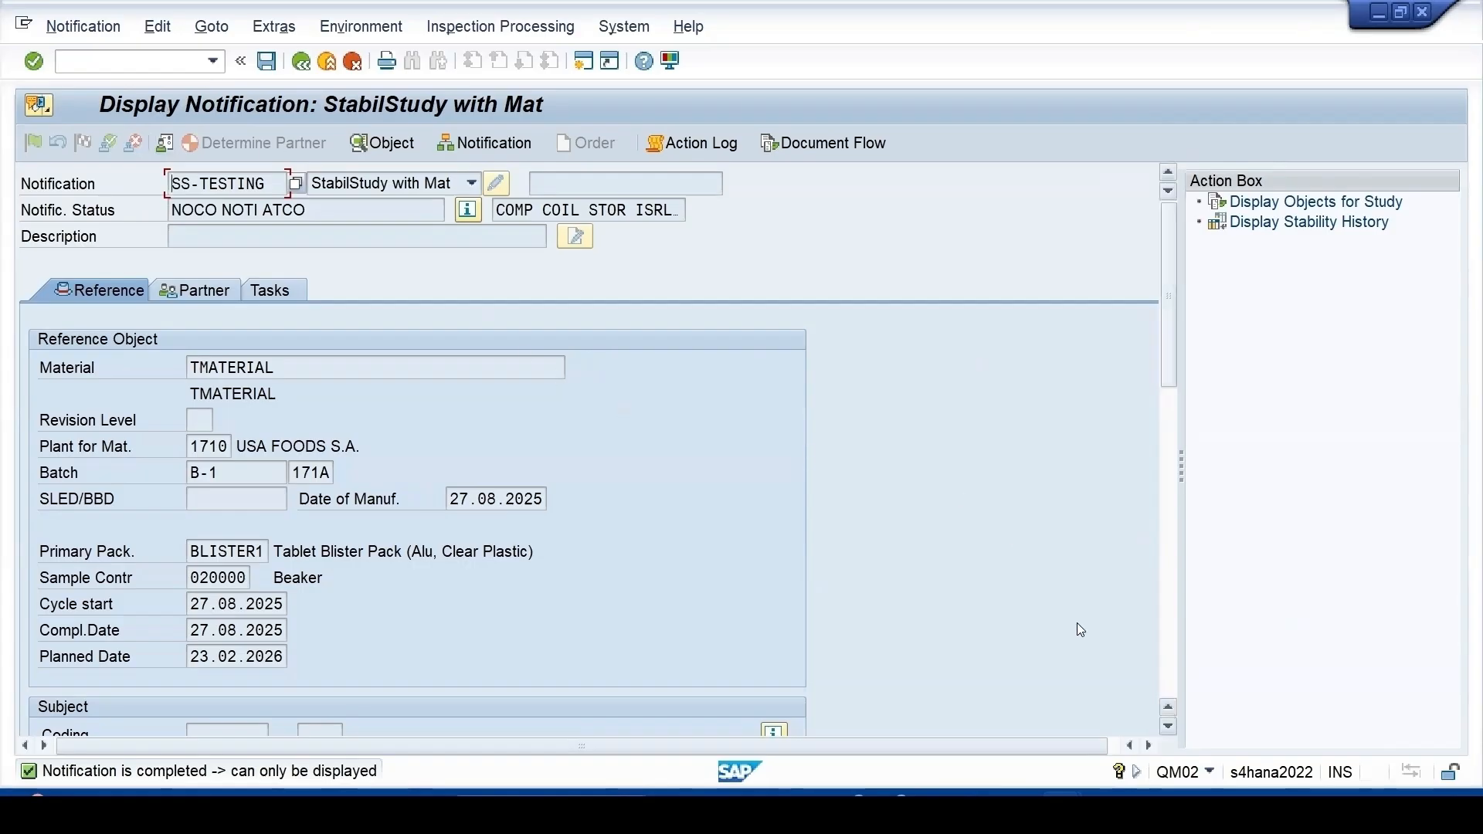
- Check the transaction information, the notification's structure of tasks and its detailed status, and return to the notification
left_click(1209, 771)
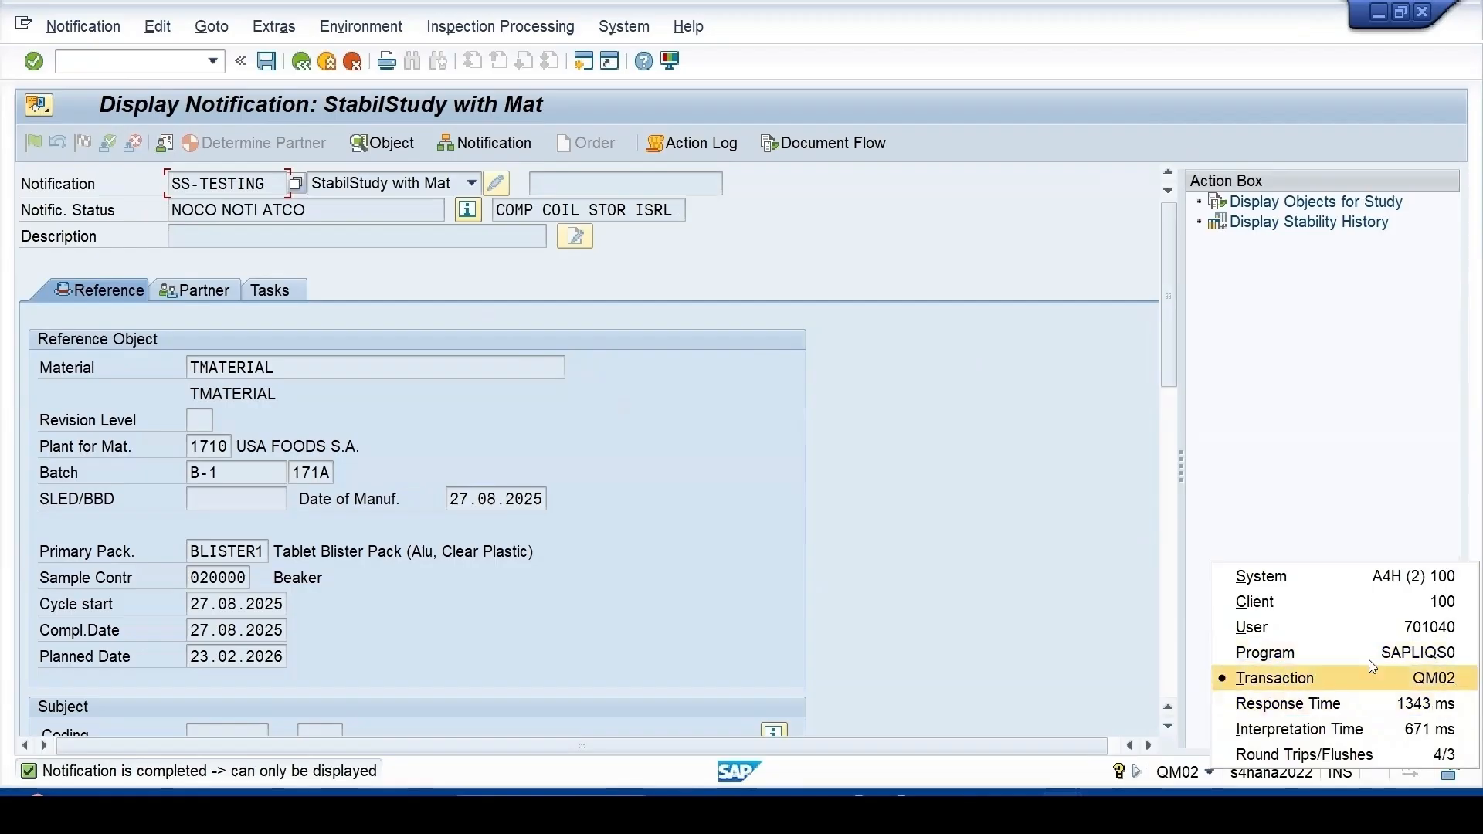
left_click(480, 437)
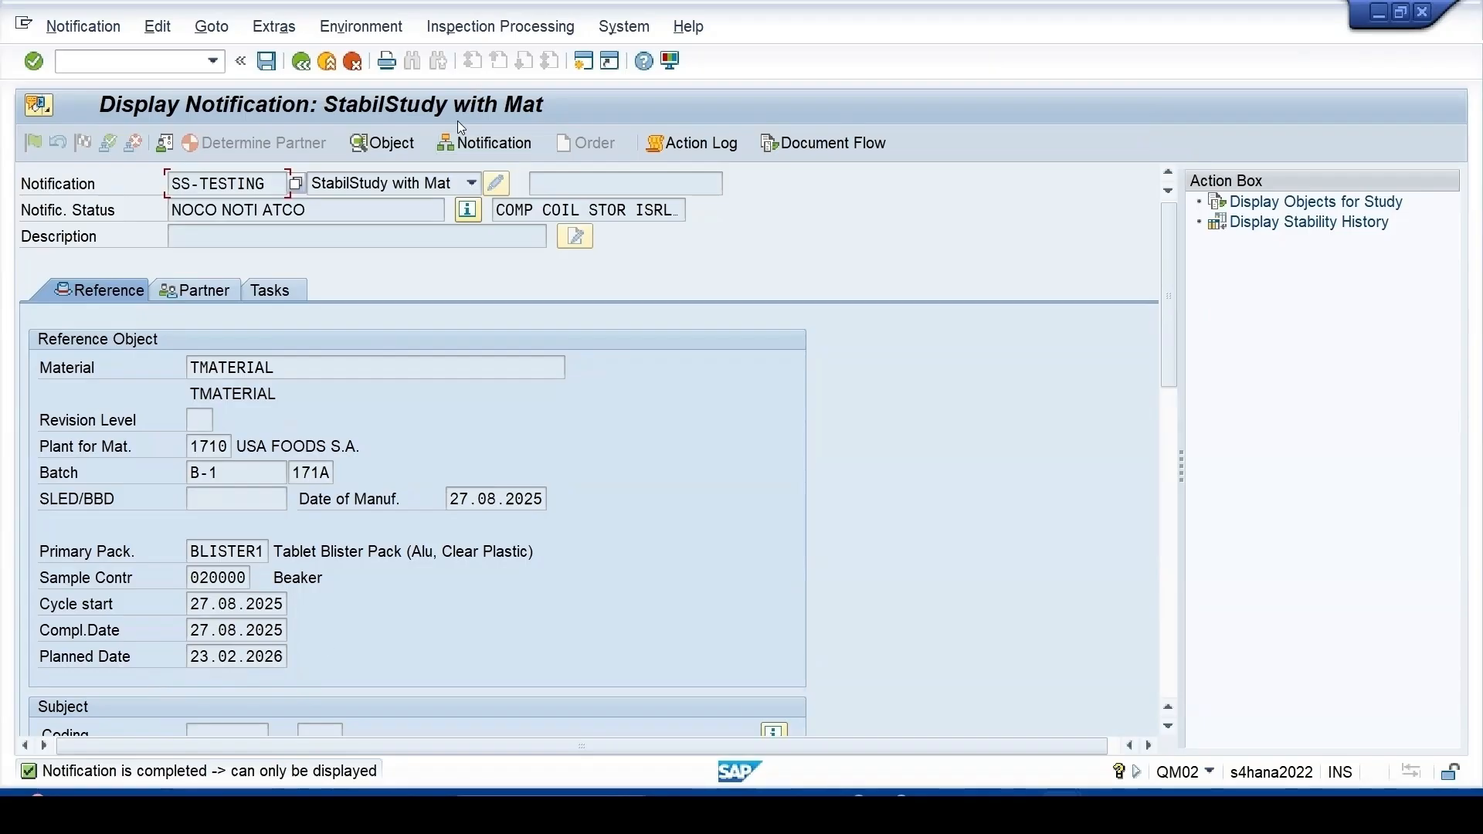
left_click(487, 145)
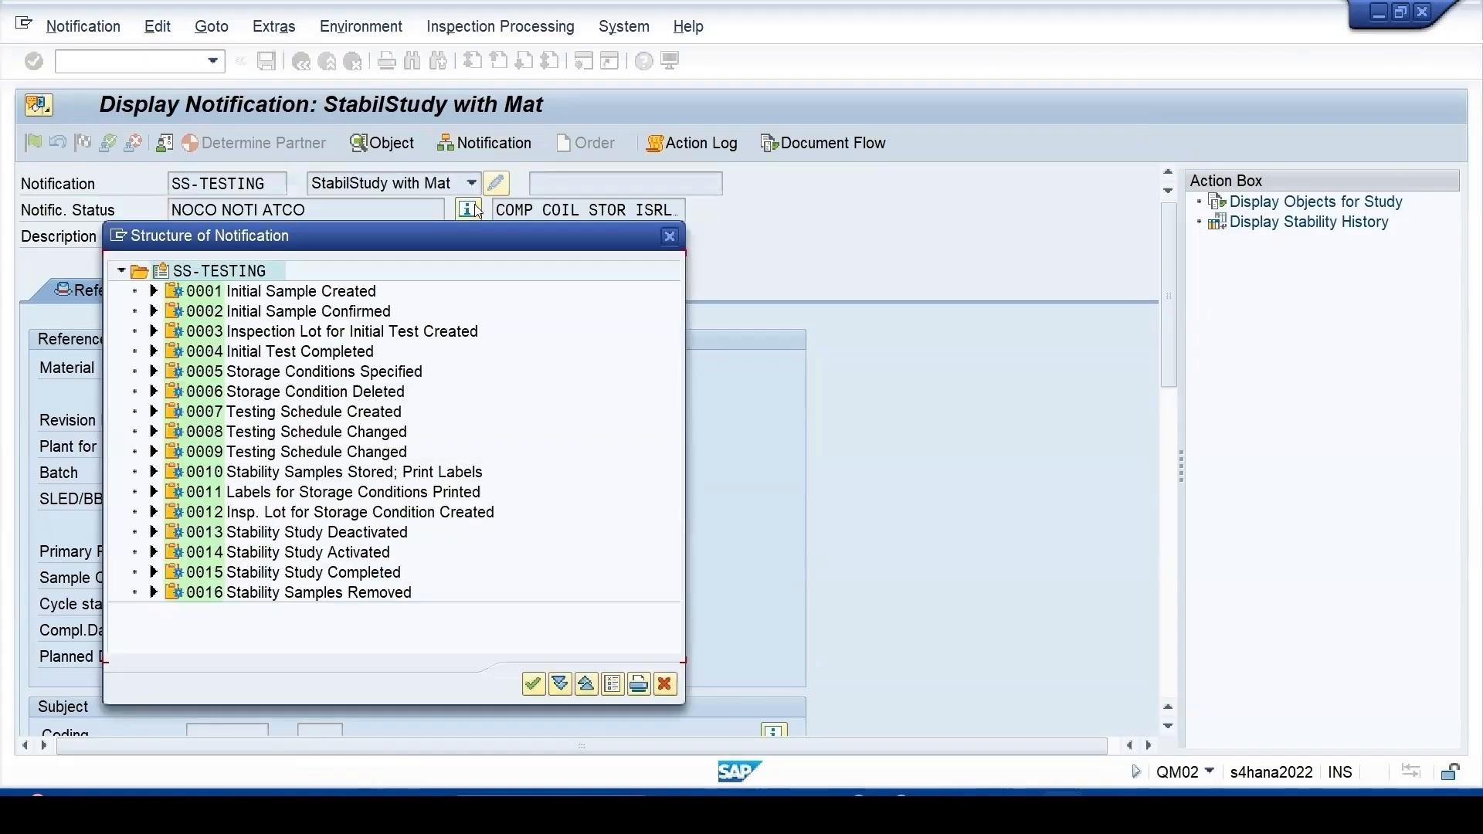
left_click_drag(479, 239, 808, 199)
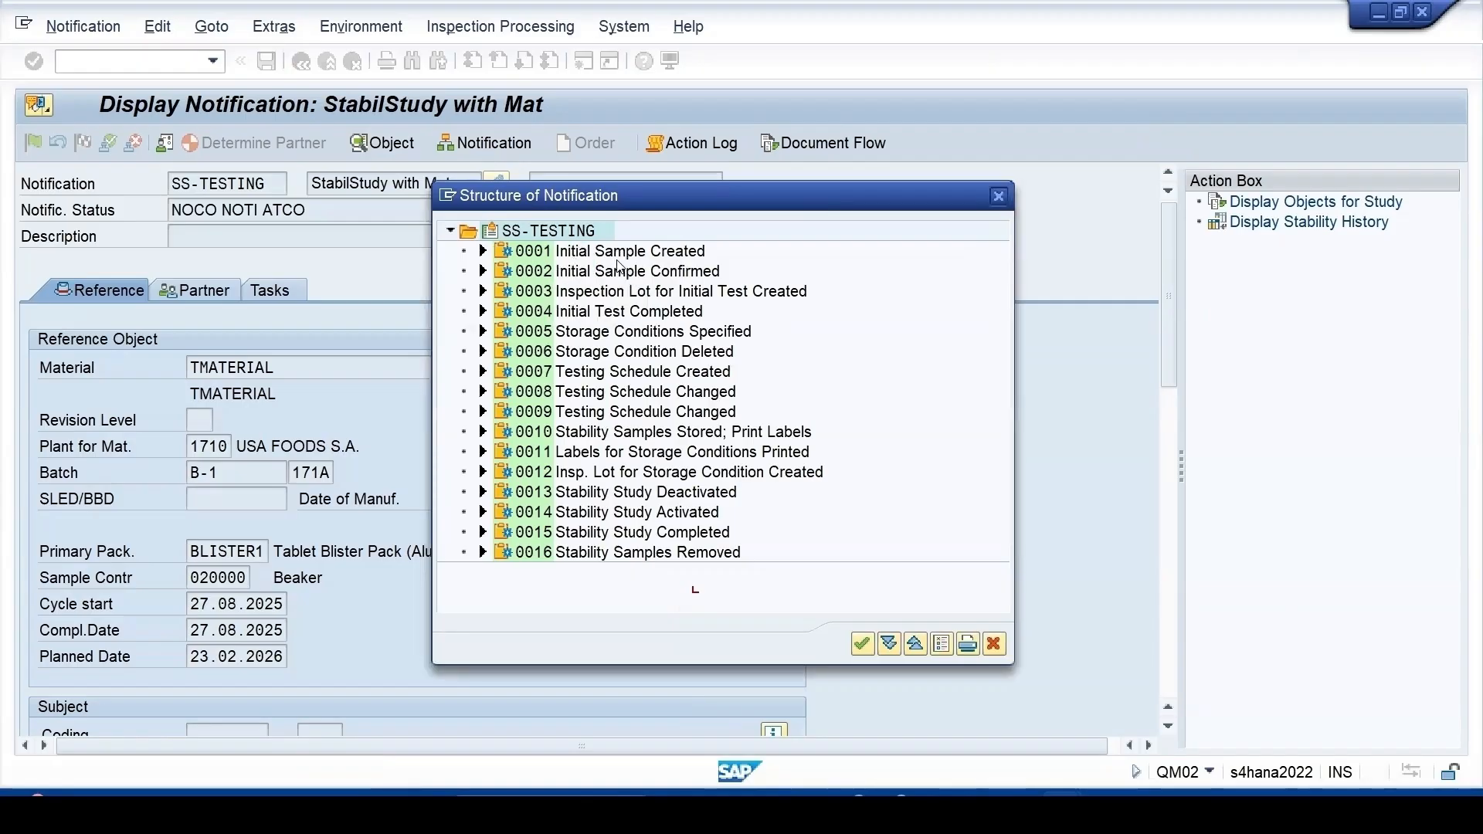
left_click(485, 255)
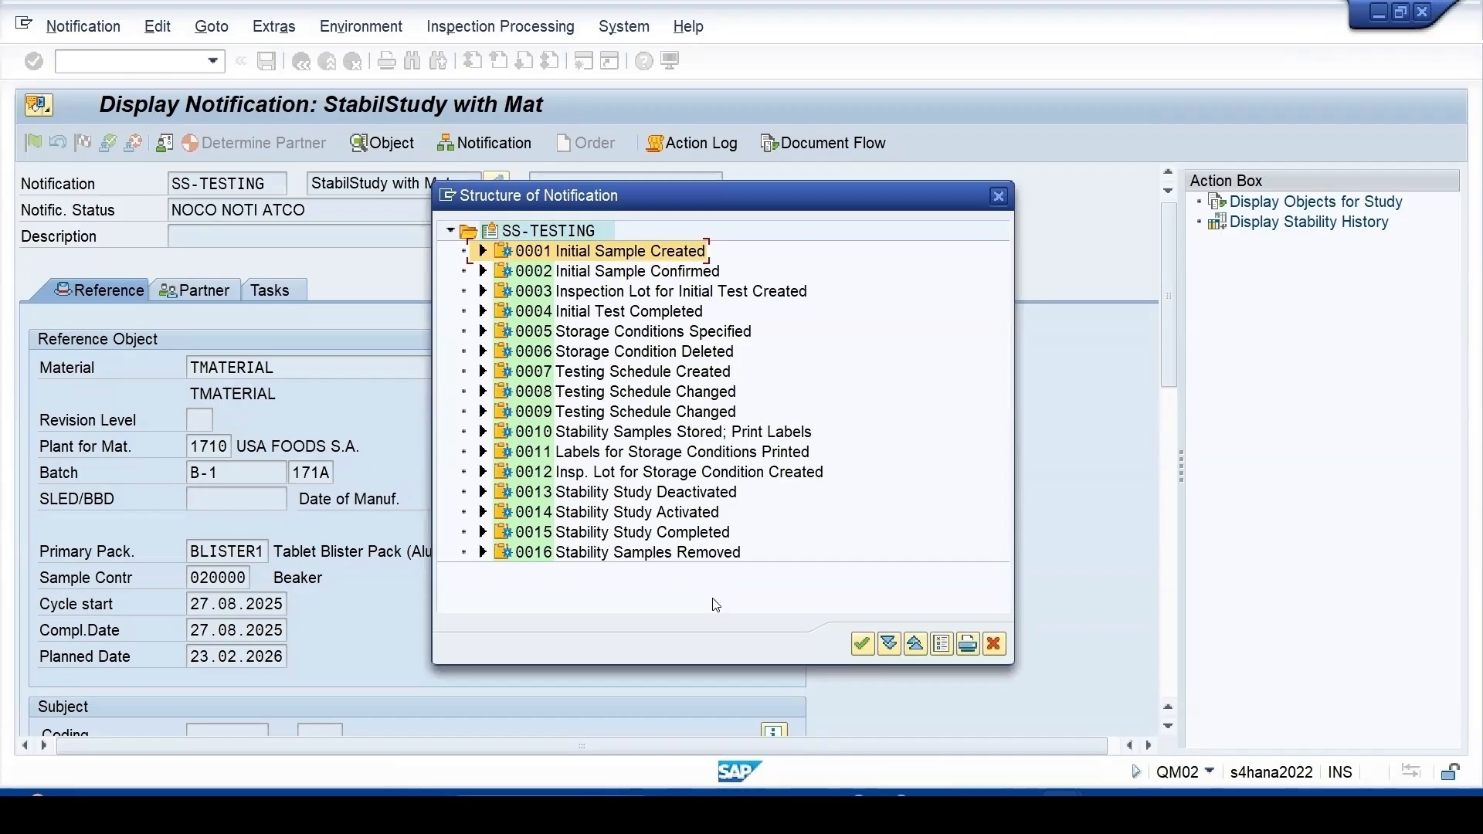
left_click(999, 196)
left_click(468, 209)
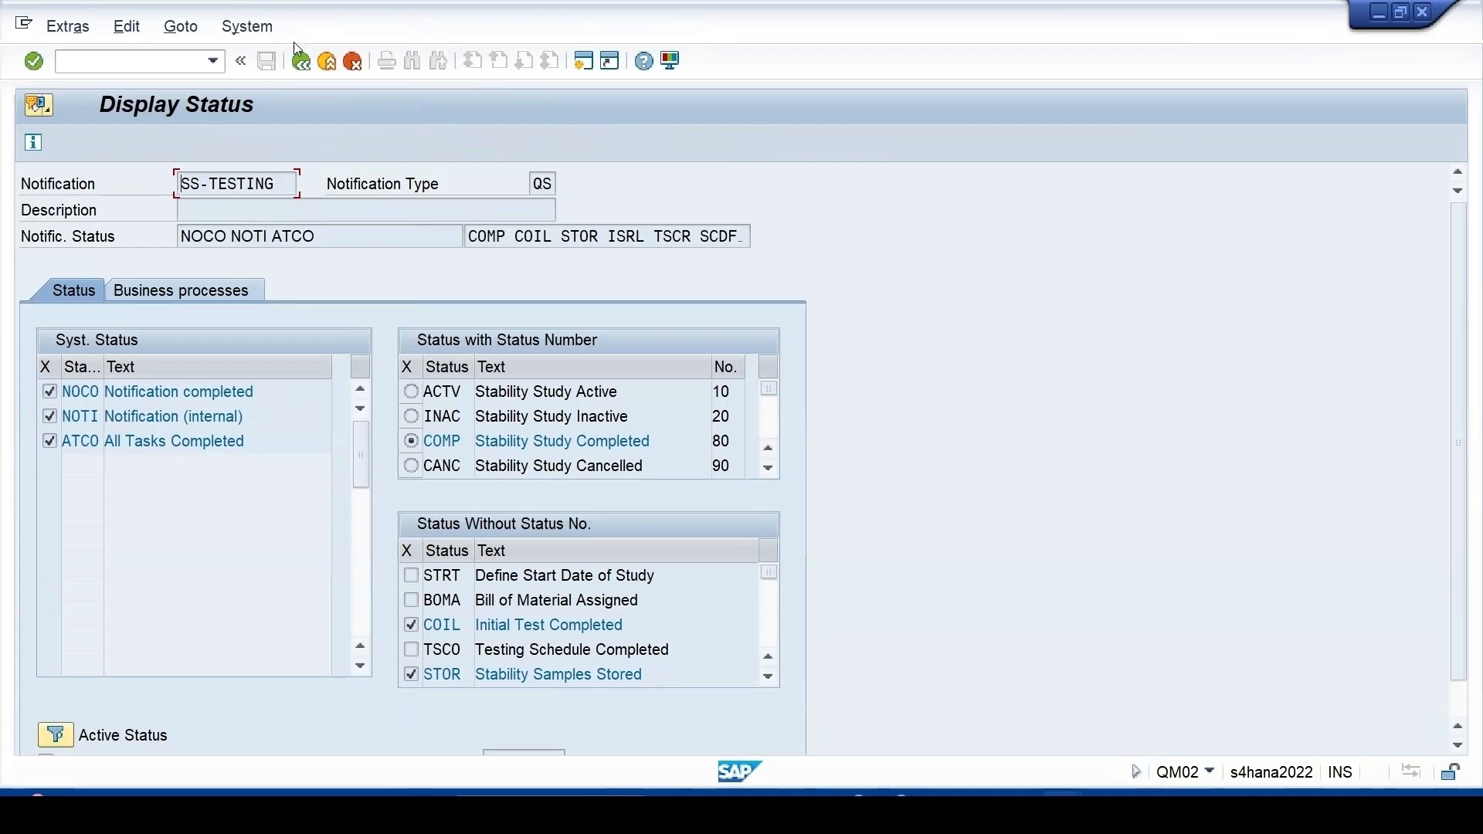
left_click(308, 68)
- List only completed notifications of type QS with transaction qm19 and examine the tasks under SS-TESTING
type("/nqm19")
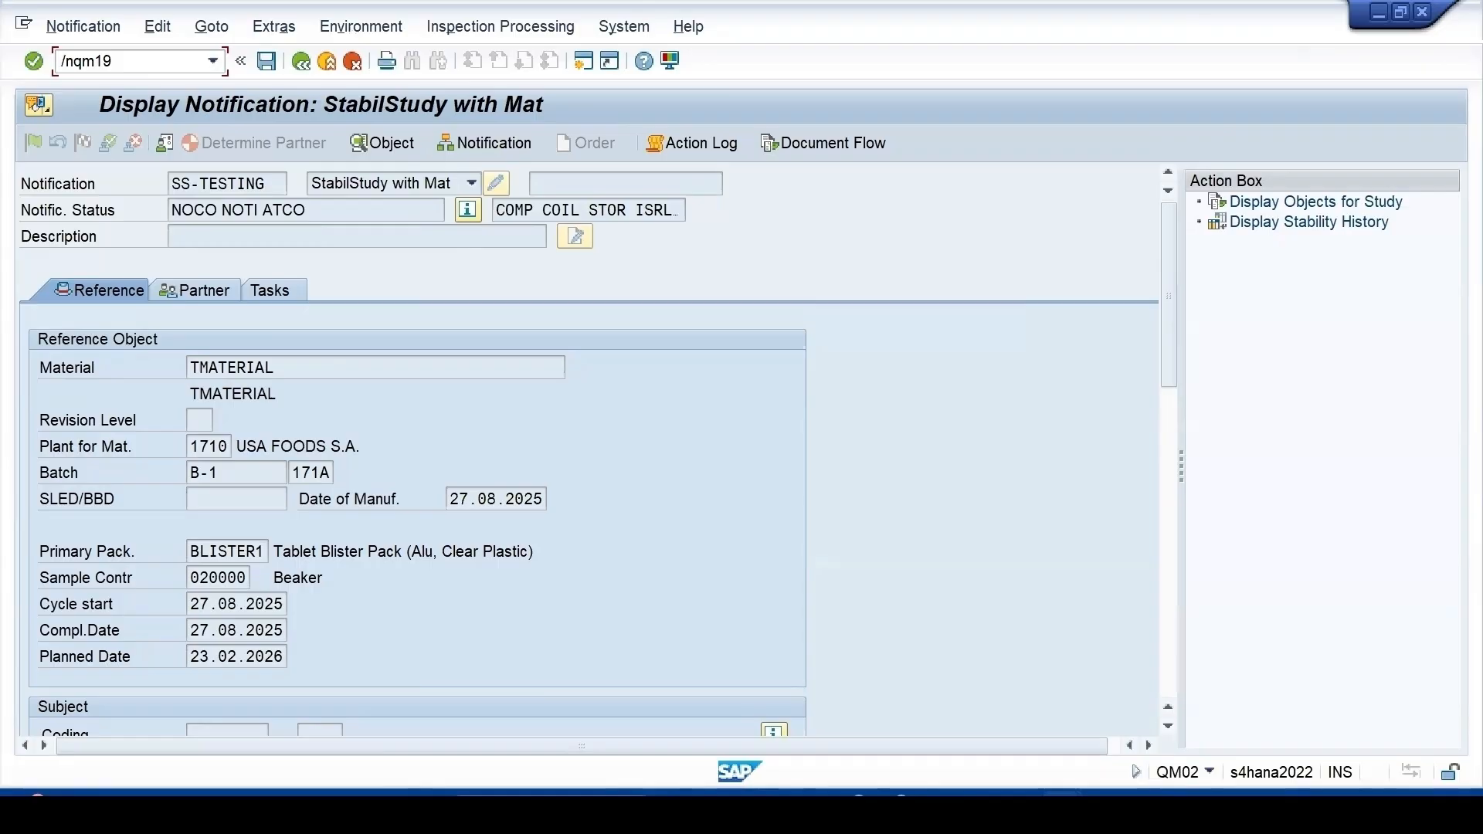
key("Return")
left_click(168, 211)
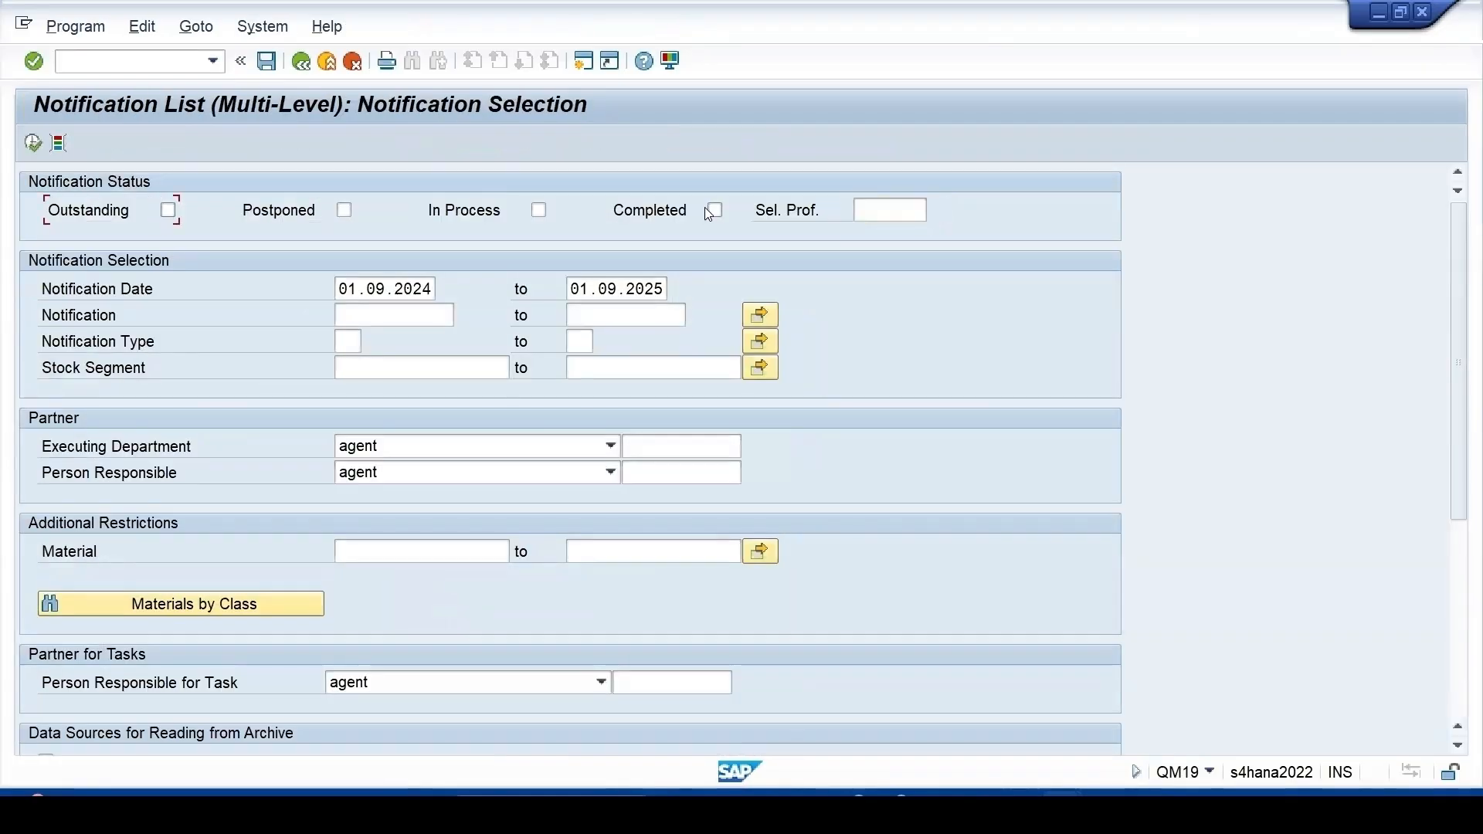
left_click(715, 212)
left_click(374, 322)
left_click(365, 341)
type("q")
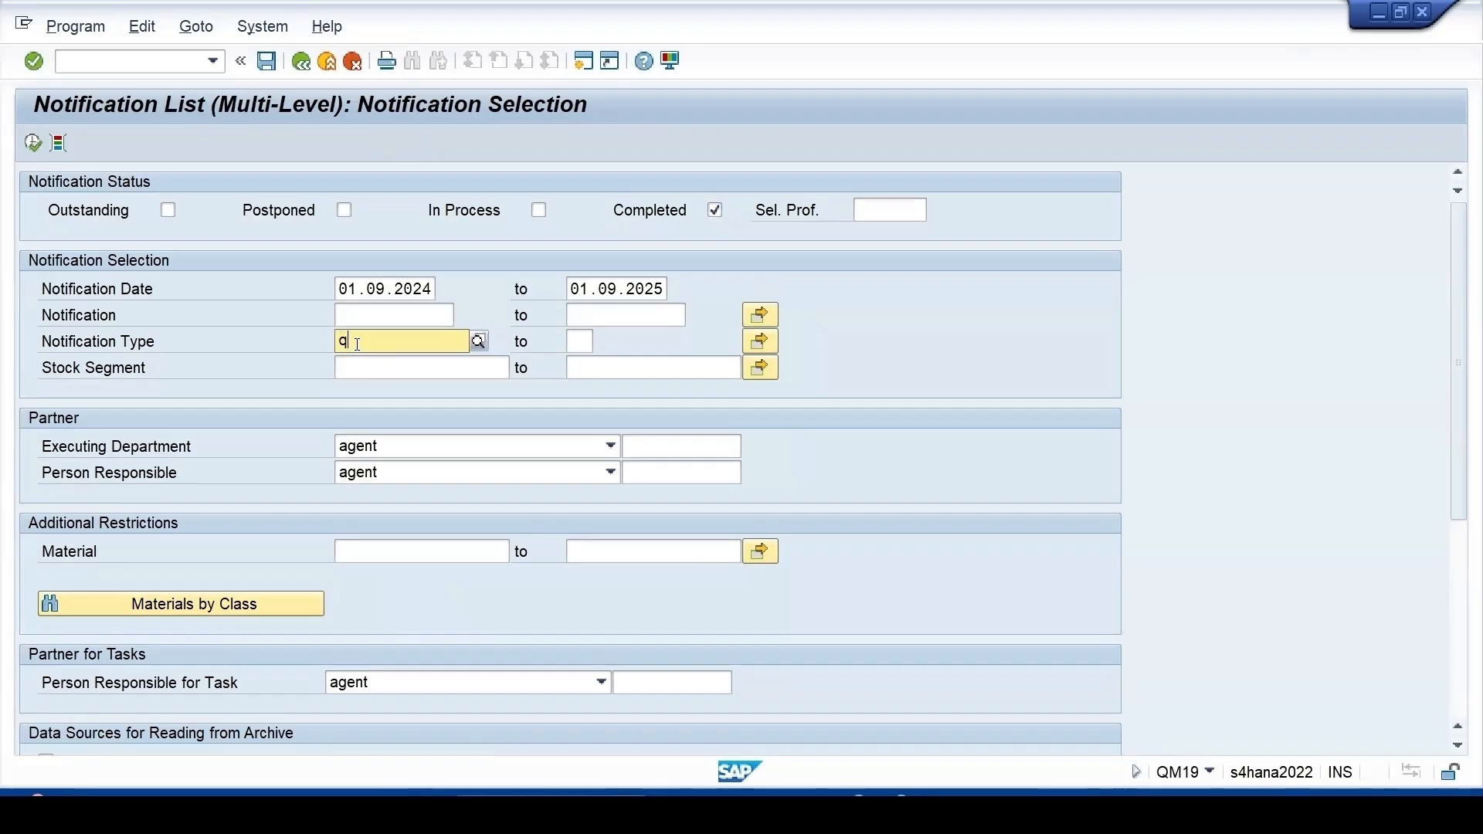
type("s")
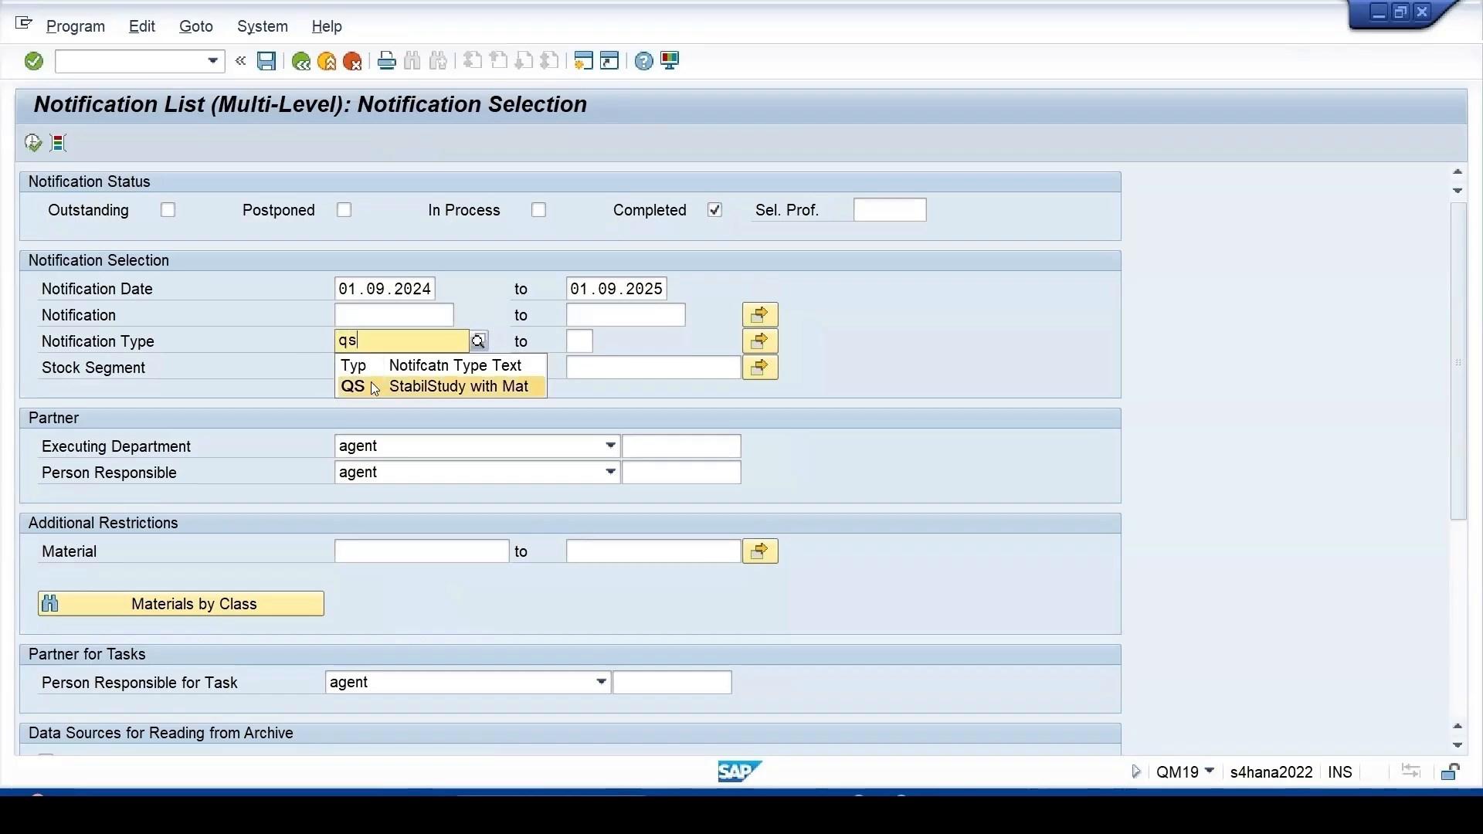
left_click(377, 386)
left_click(34, 144)
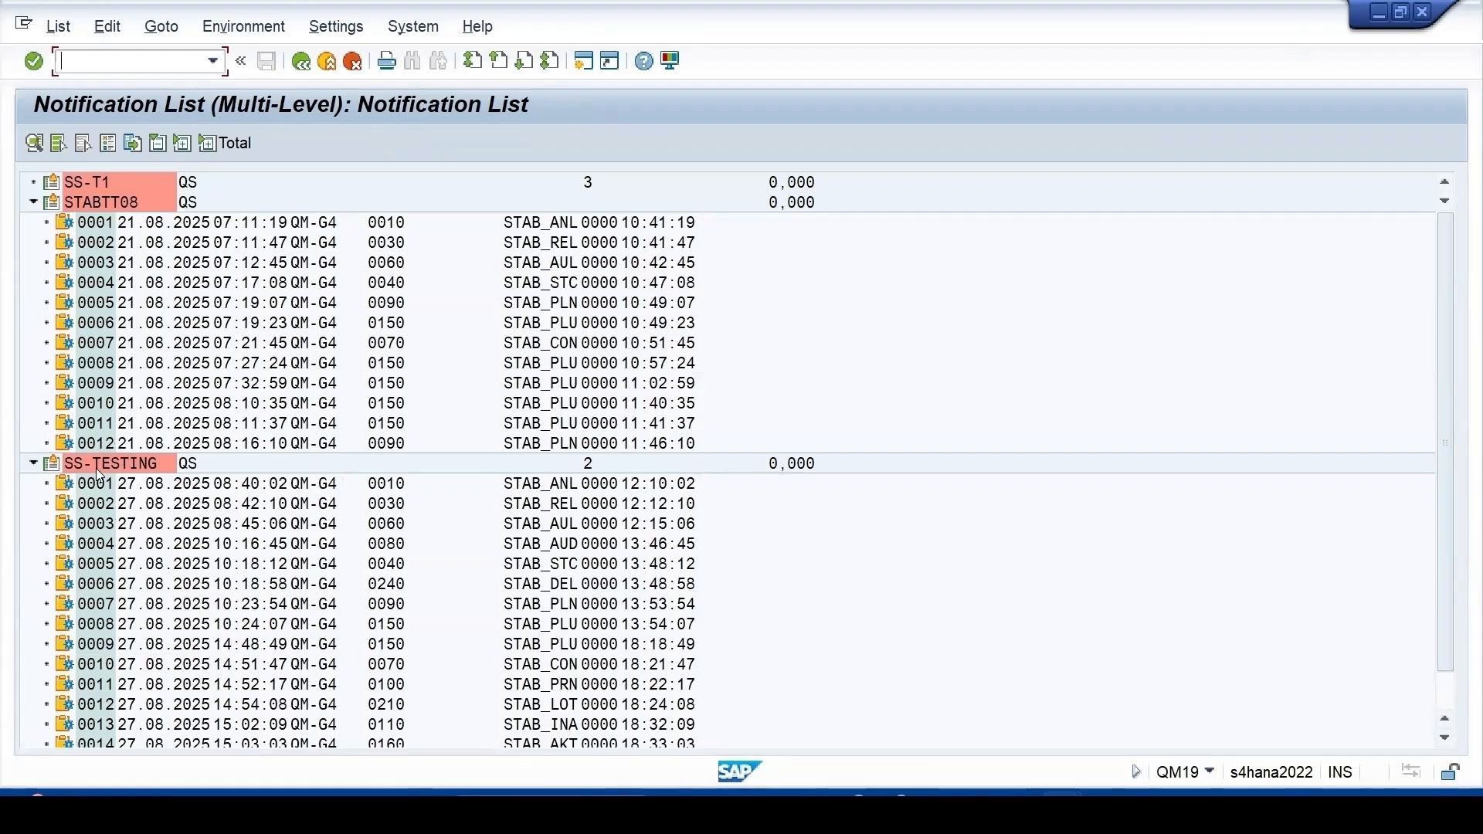
left_click(96, 483)
scroll(141, 699, "down", 1)
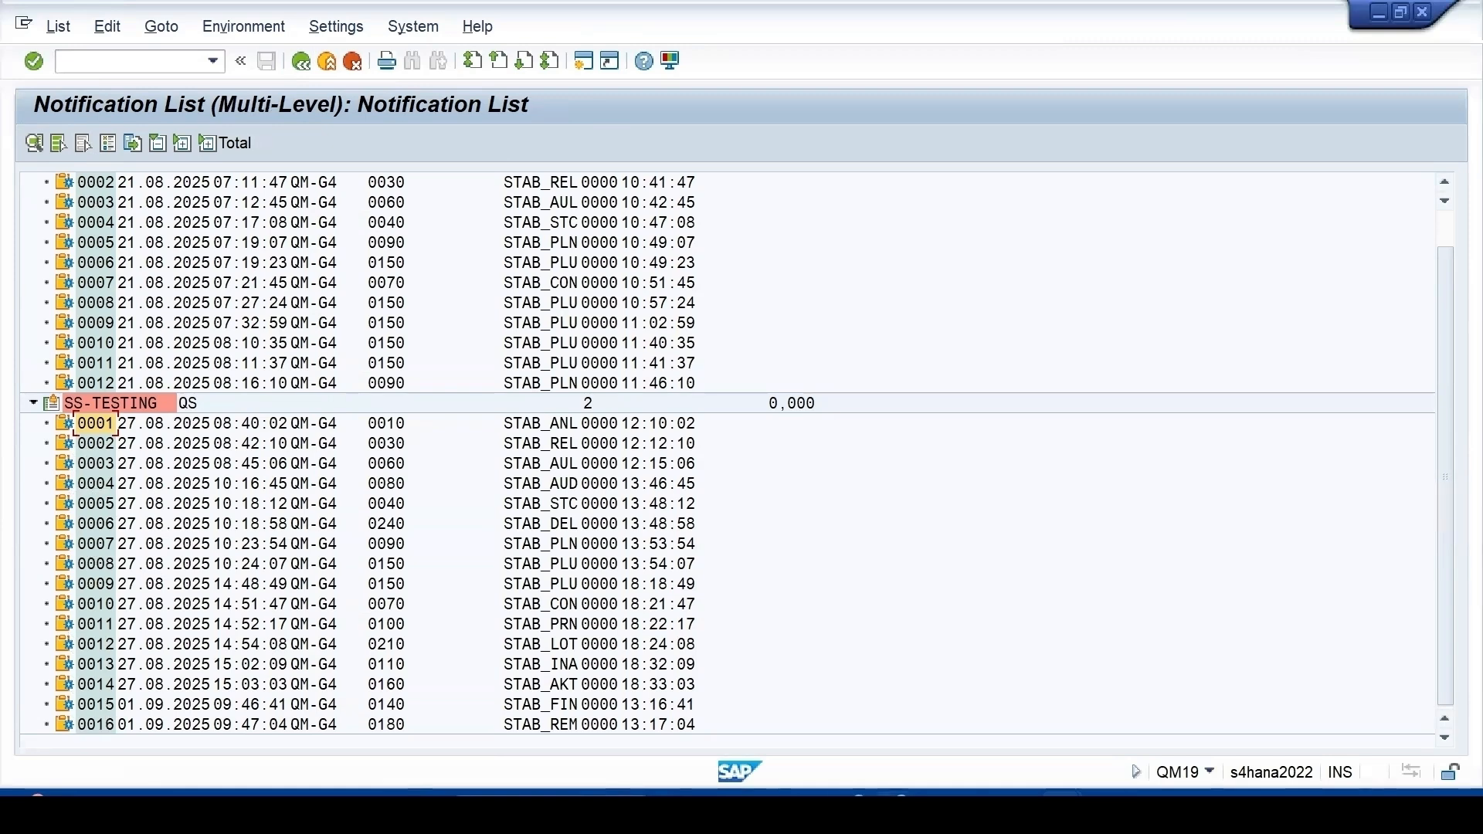
- Open notification SS-TESTING with transaction qm02 in a new session and display its tasks
left_click(583, 64)
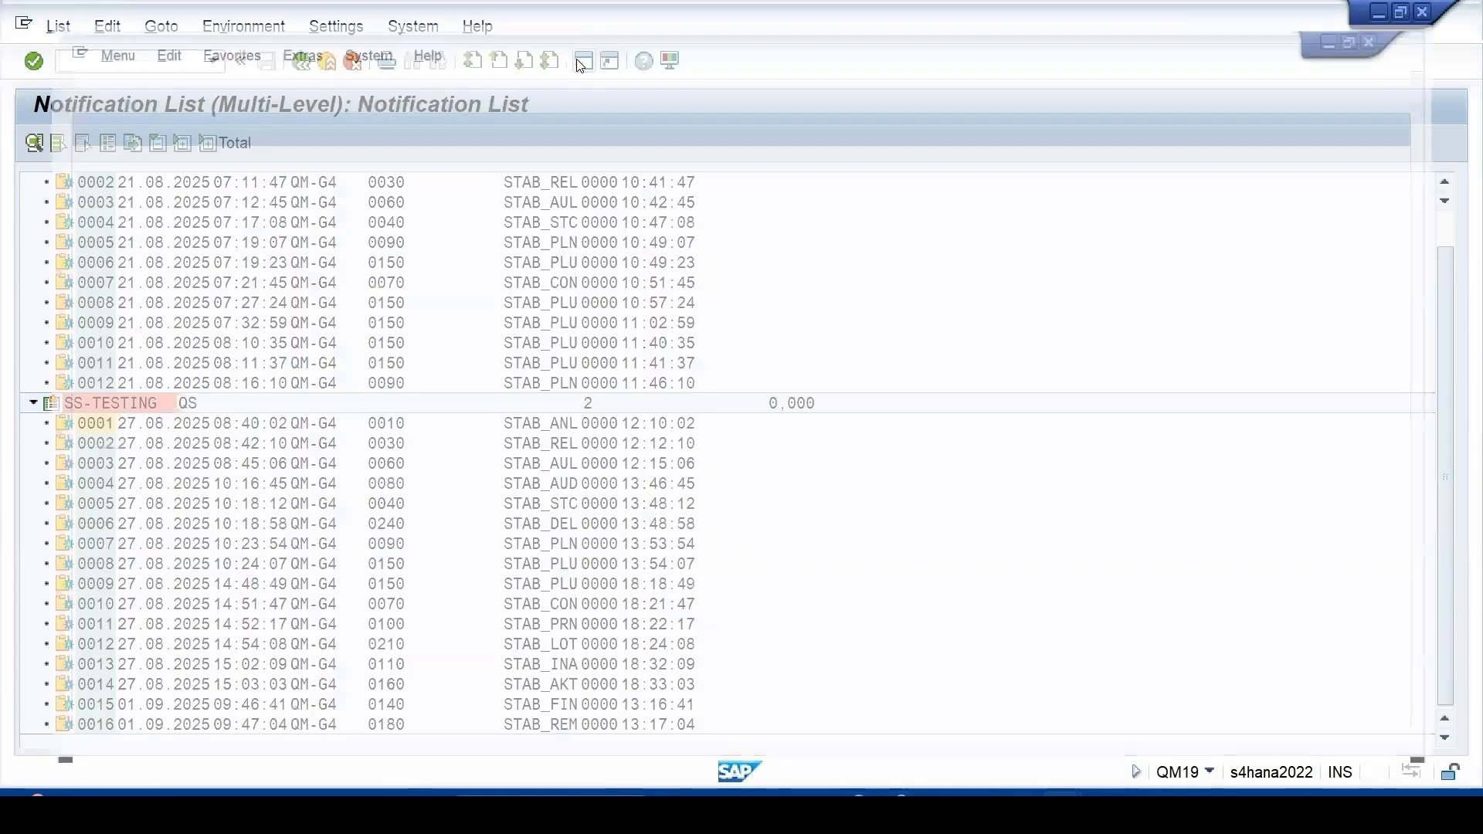
type("qm02")
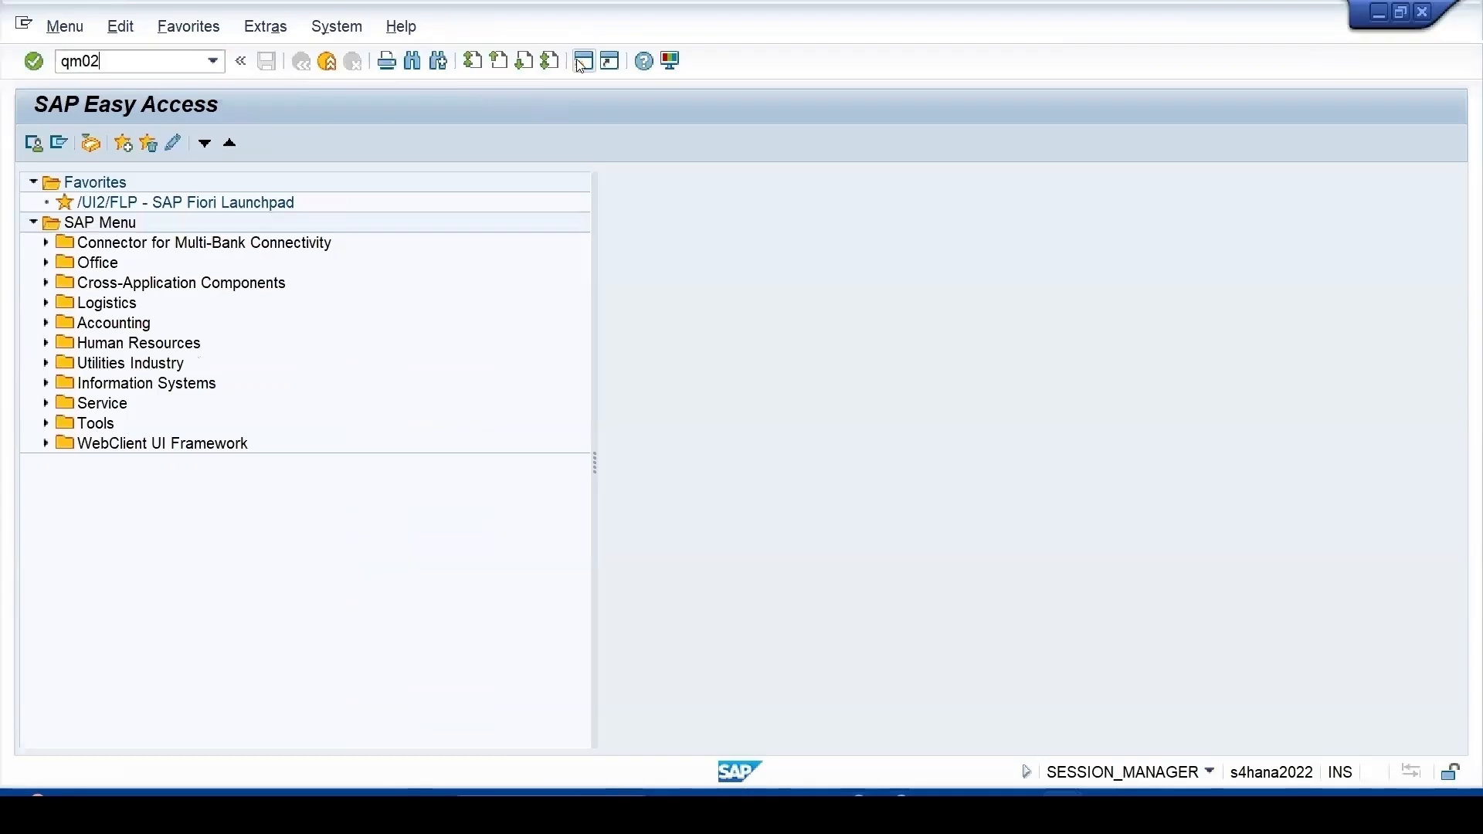
key("Return")
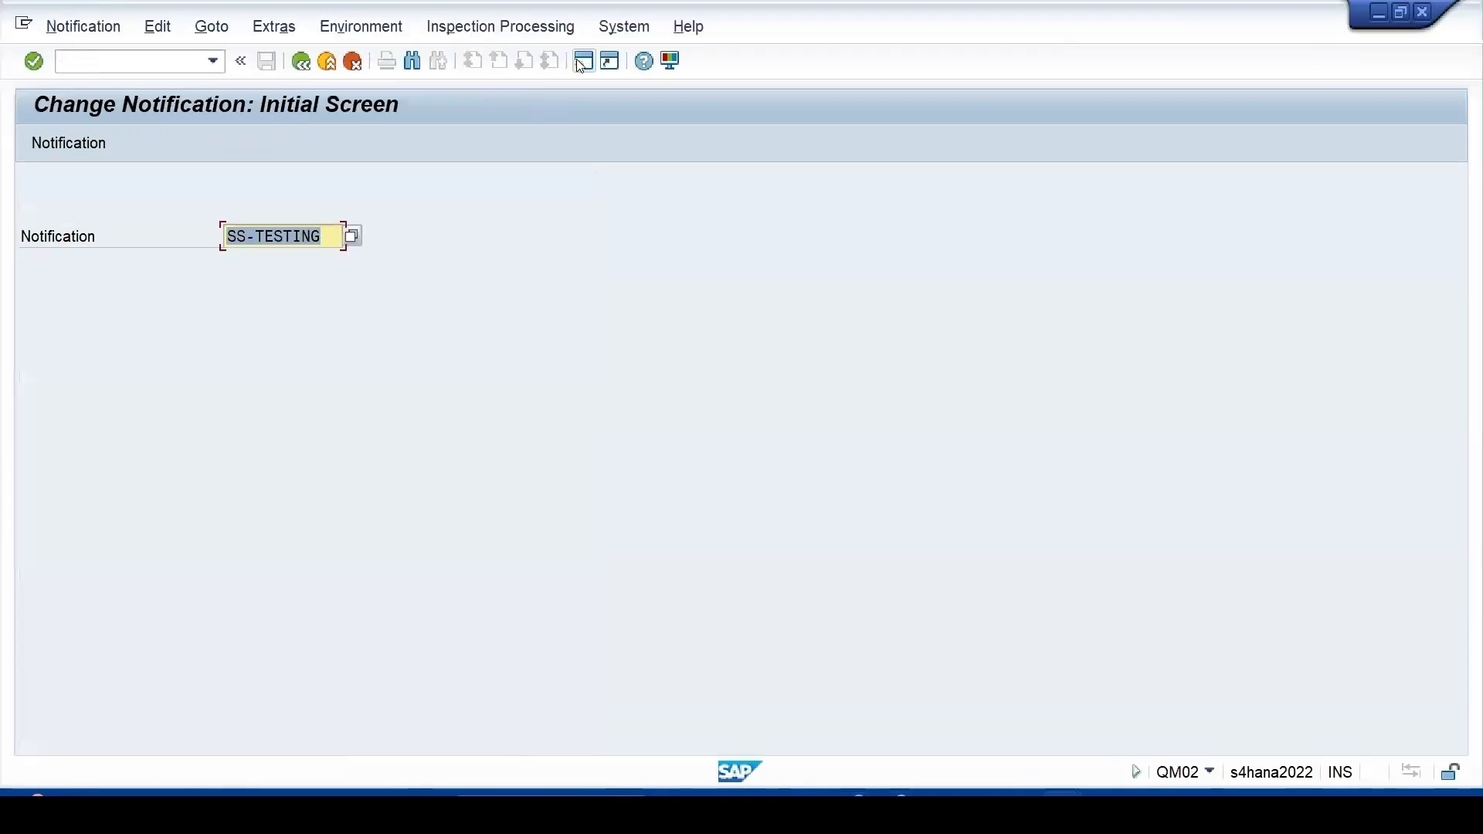
key("Return")
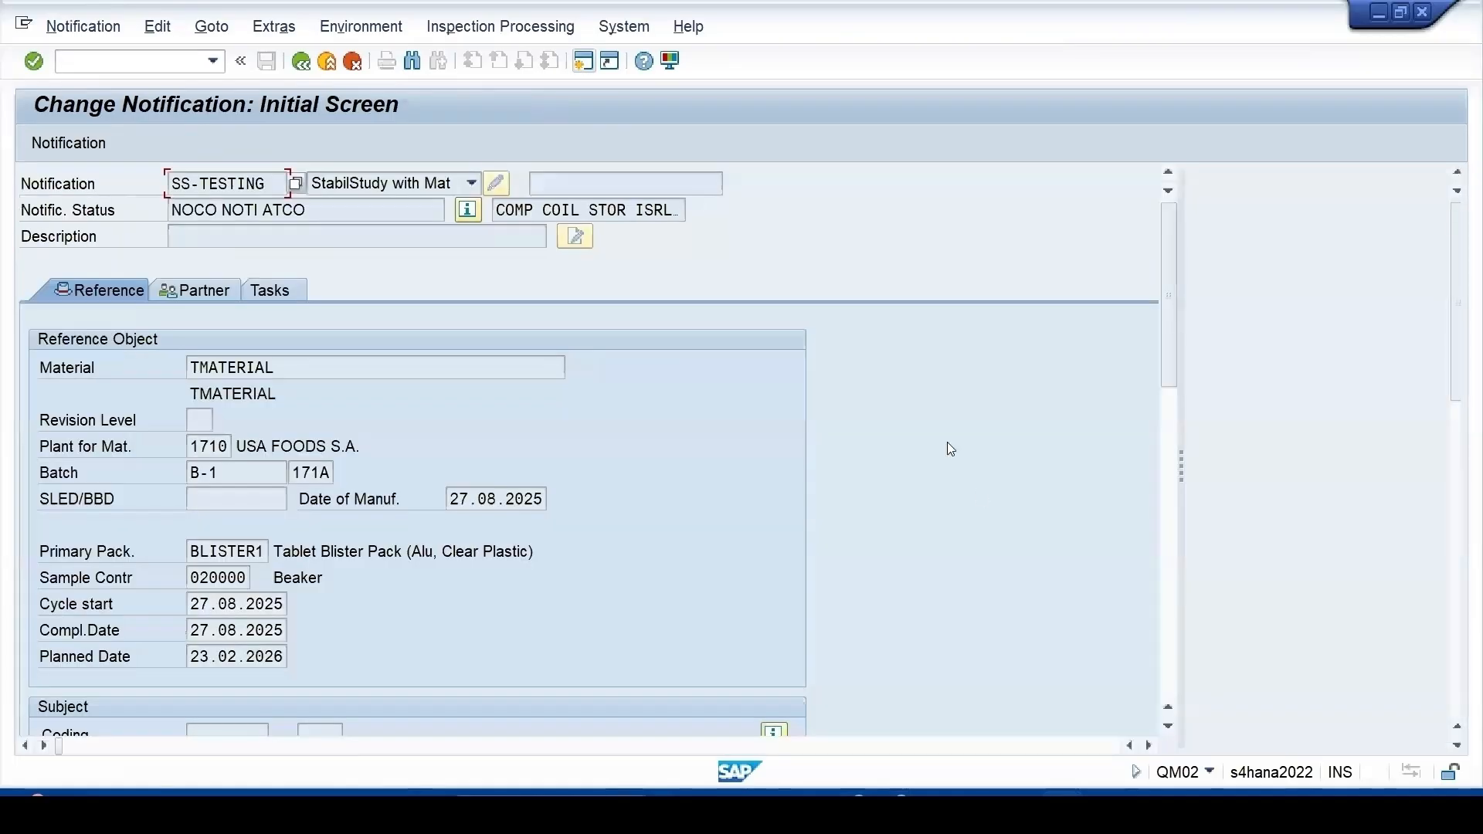
left_click(270, 291)
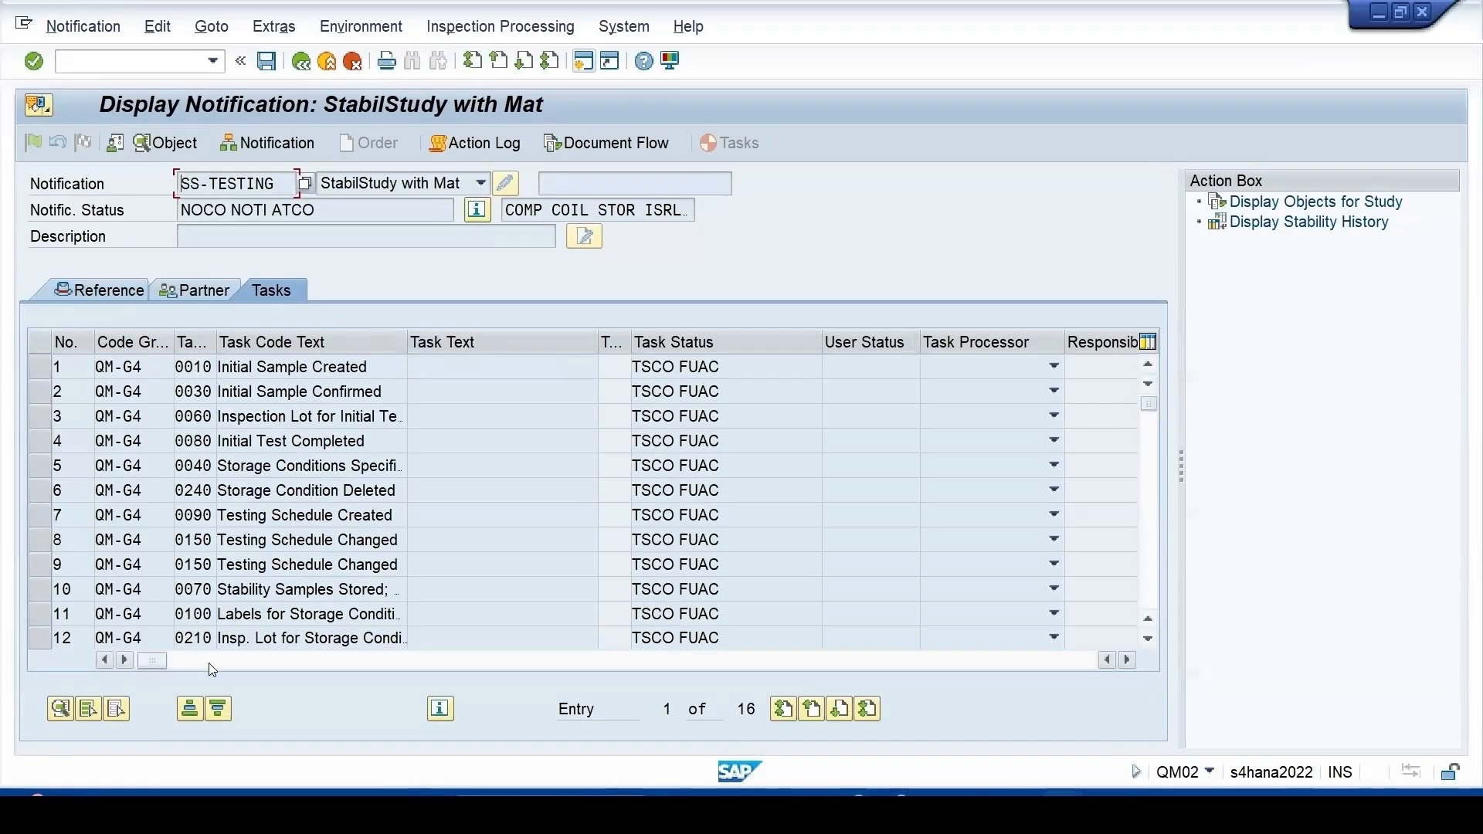
- Review the study's stability history for the storage conditions from Room Temperature 21° through Temperature 50°, and close it
left_click(1268, 226)
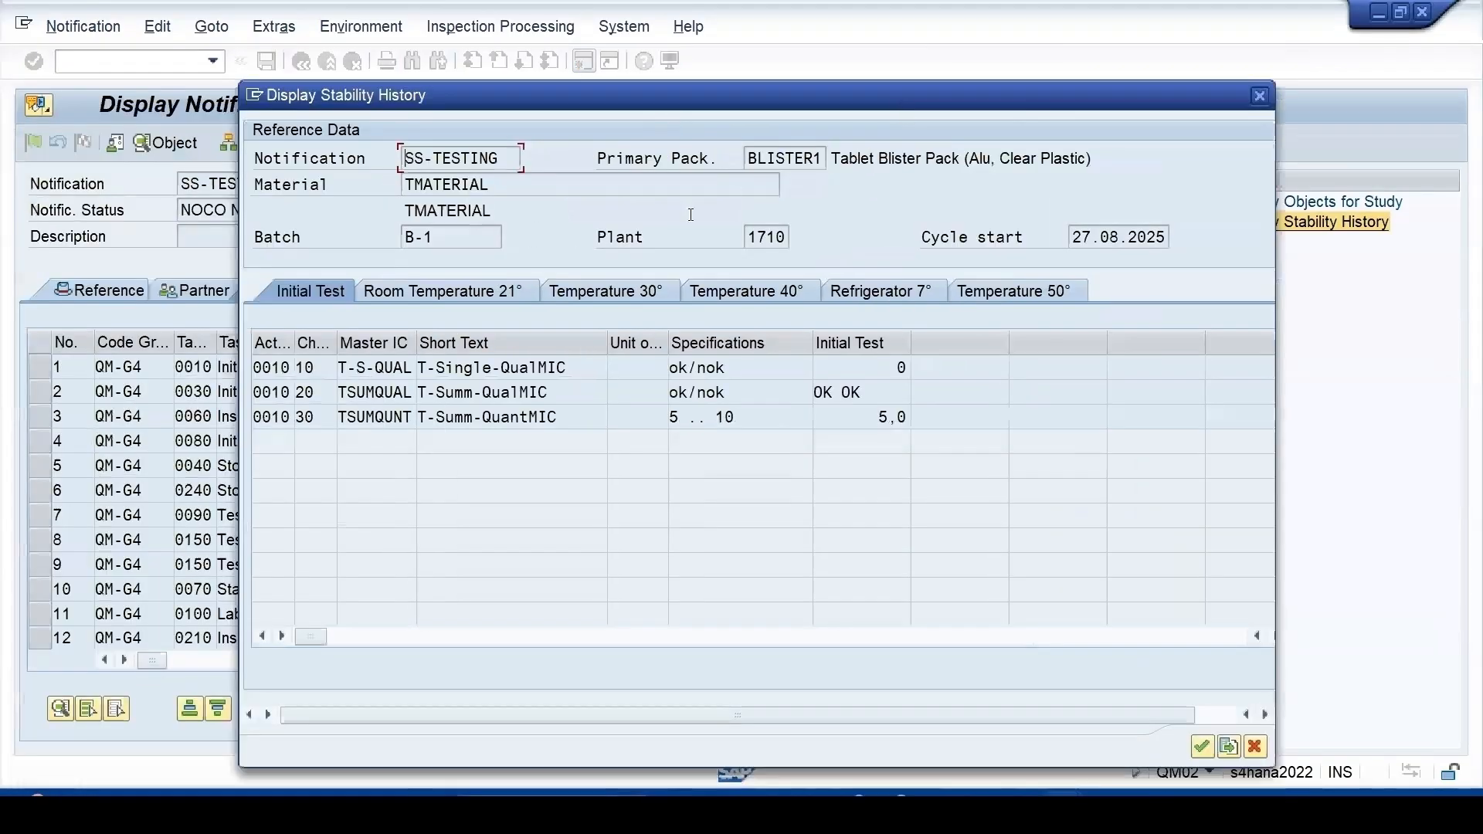
left_click(421, 293)
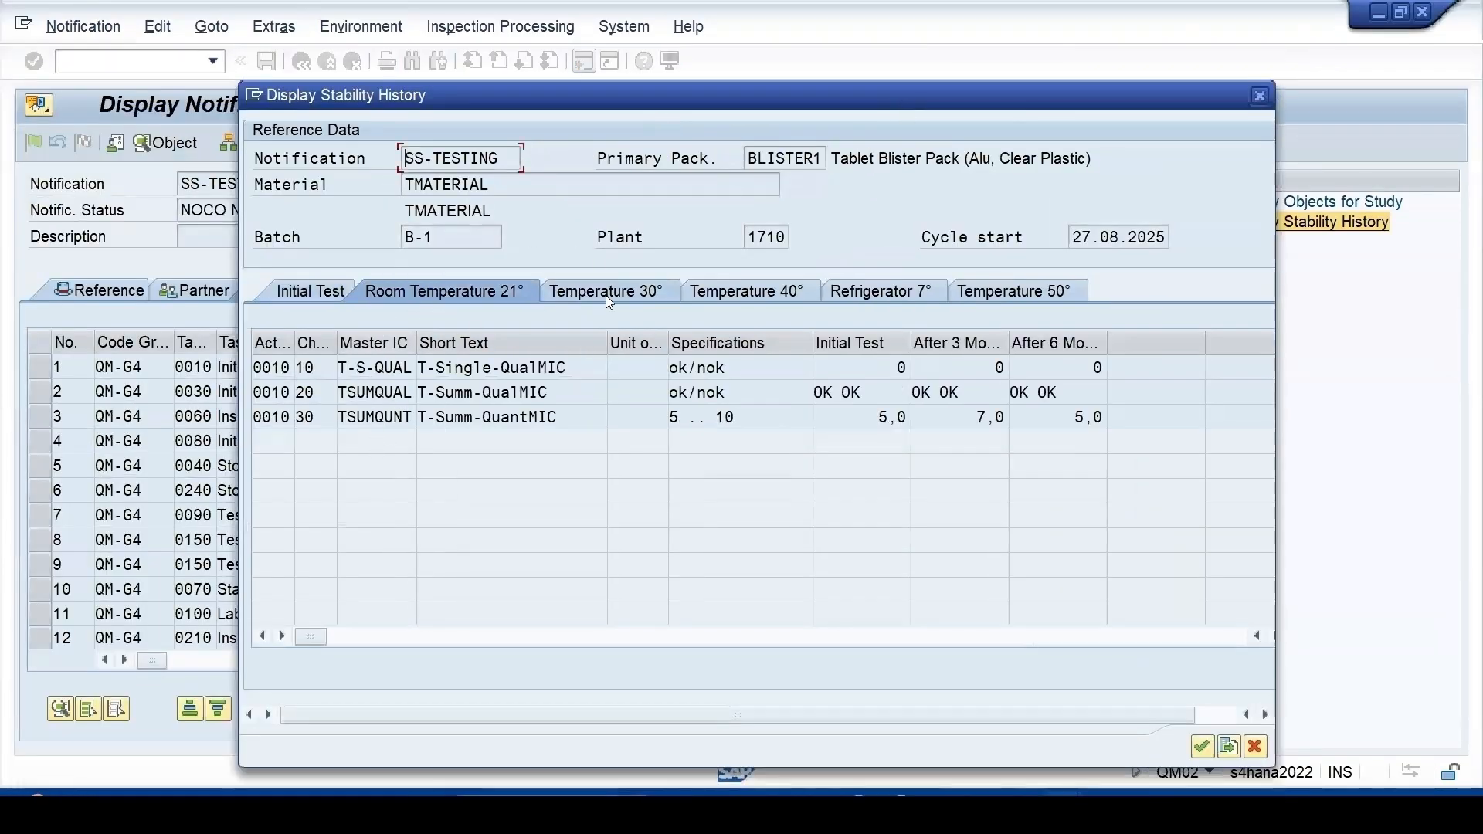
left_click(615, 291)
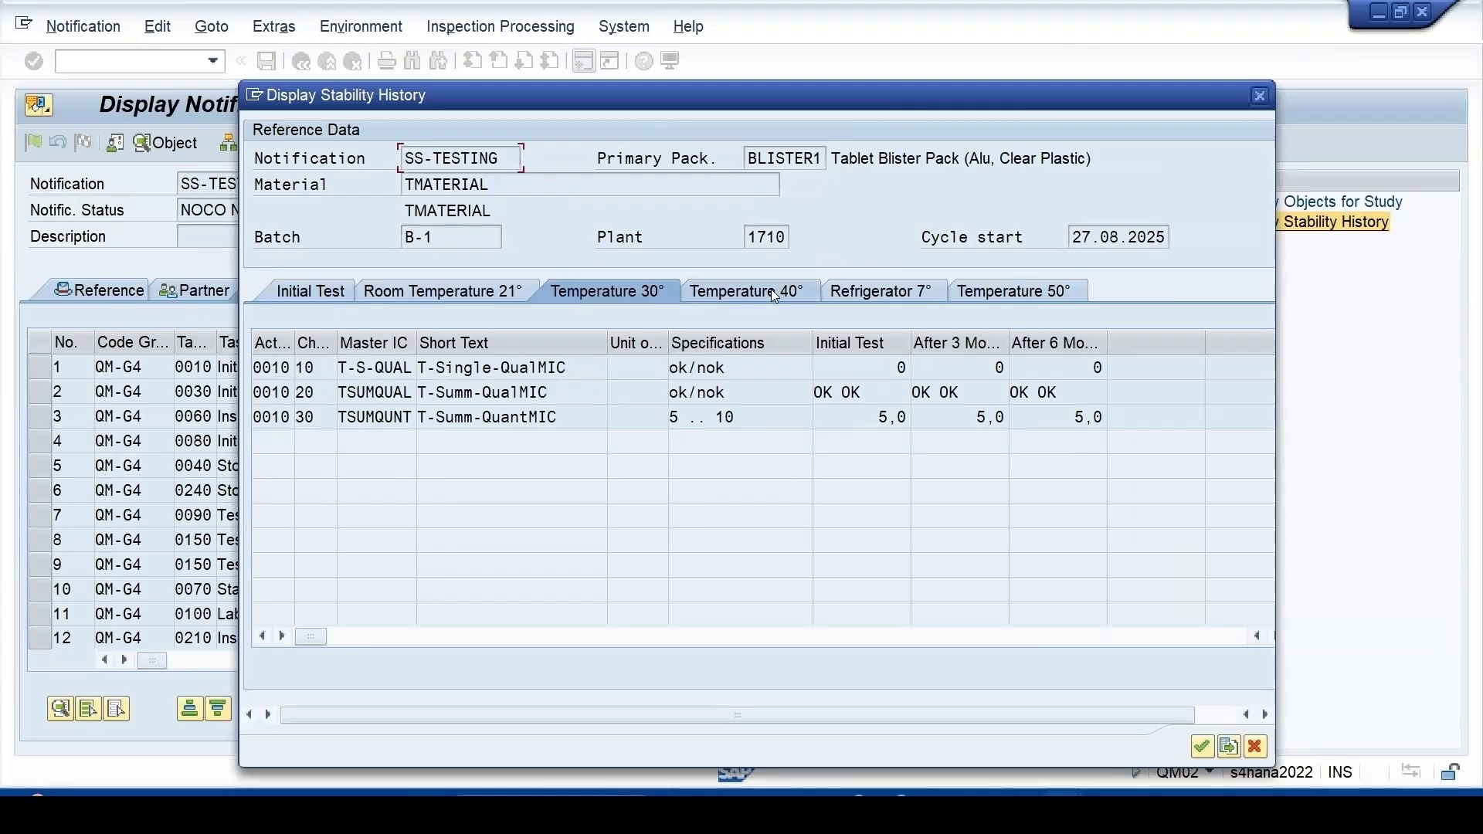
left_click(1013, 291)
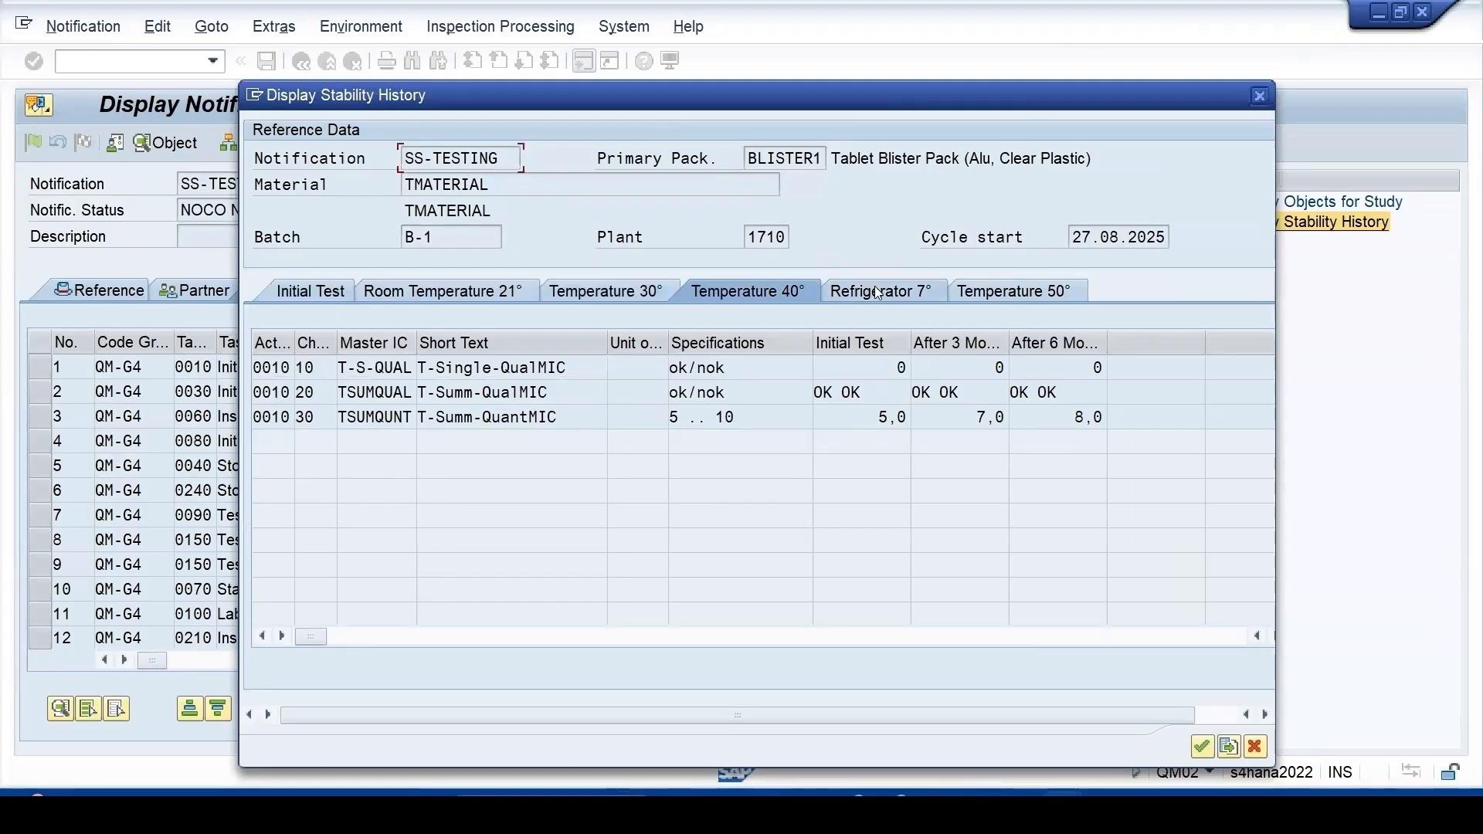
left_click(1259, 97)
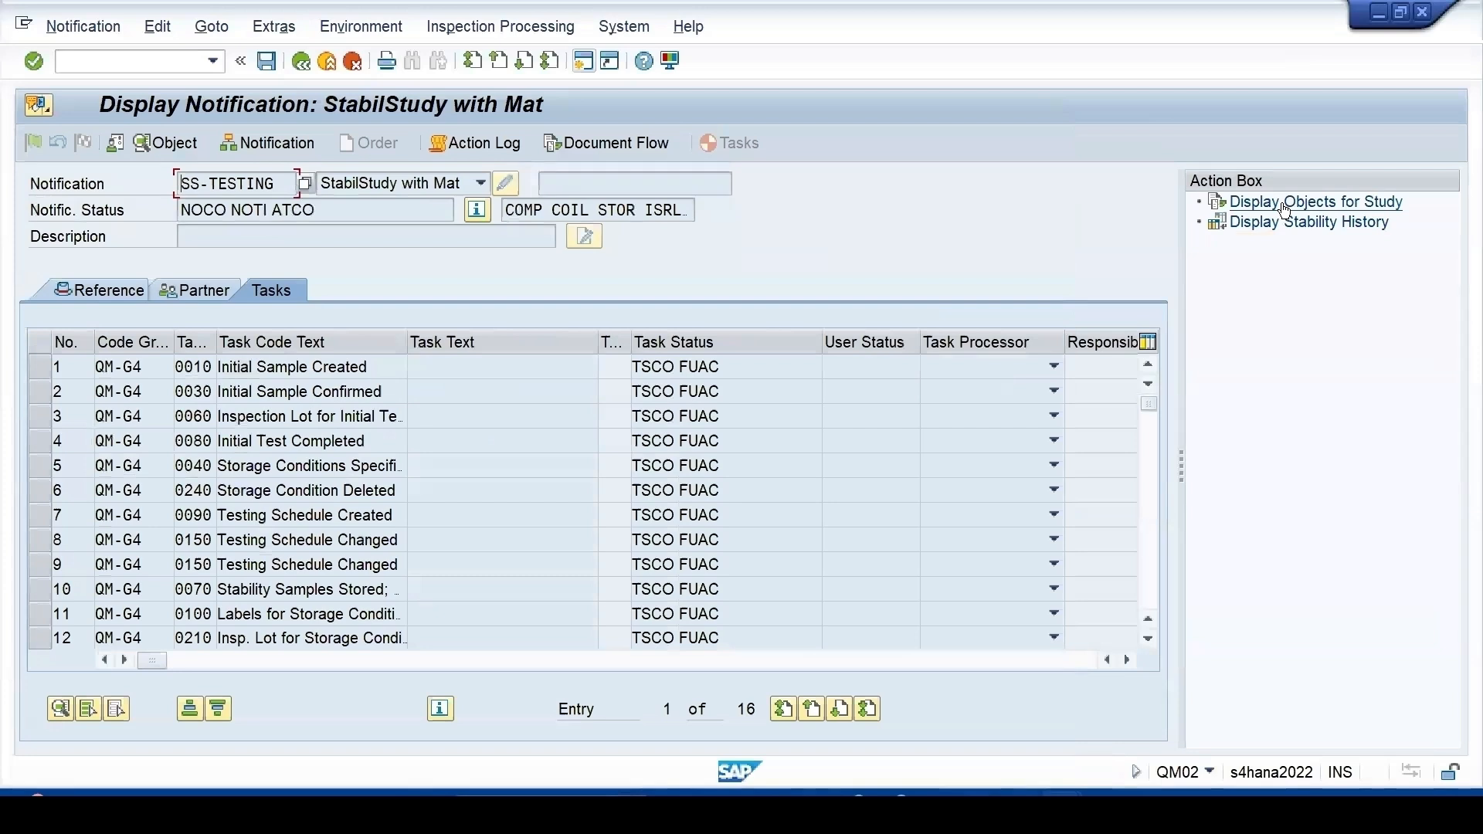
- Display the objects for the study as a document flow, starting from quality notification SS-TESTING
left_click(1283, 204)
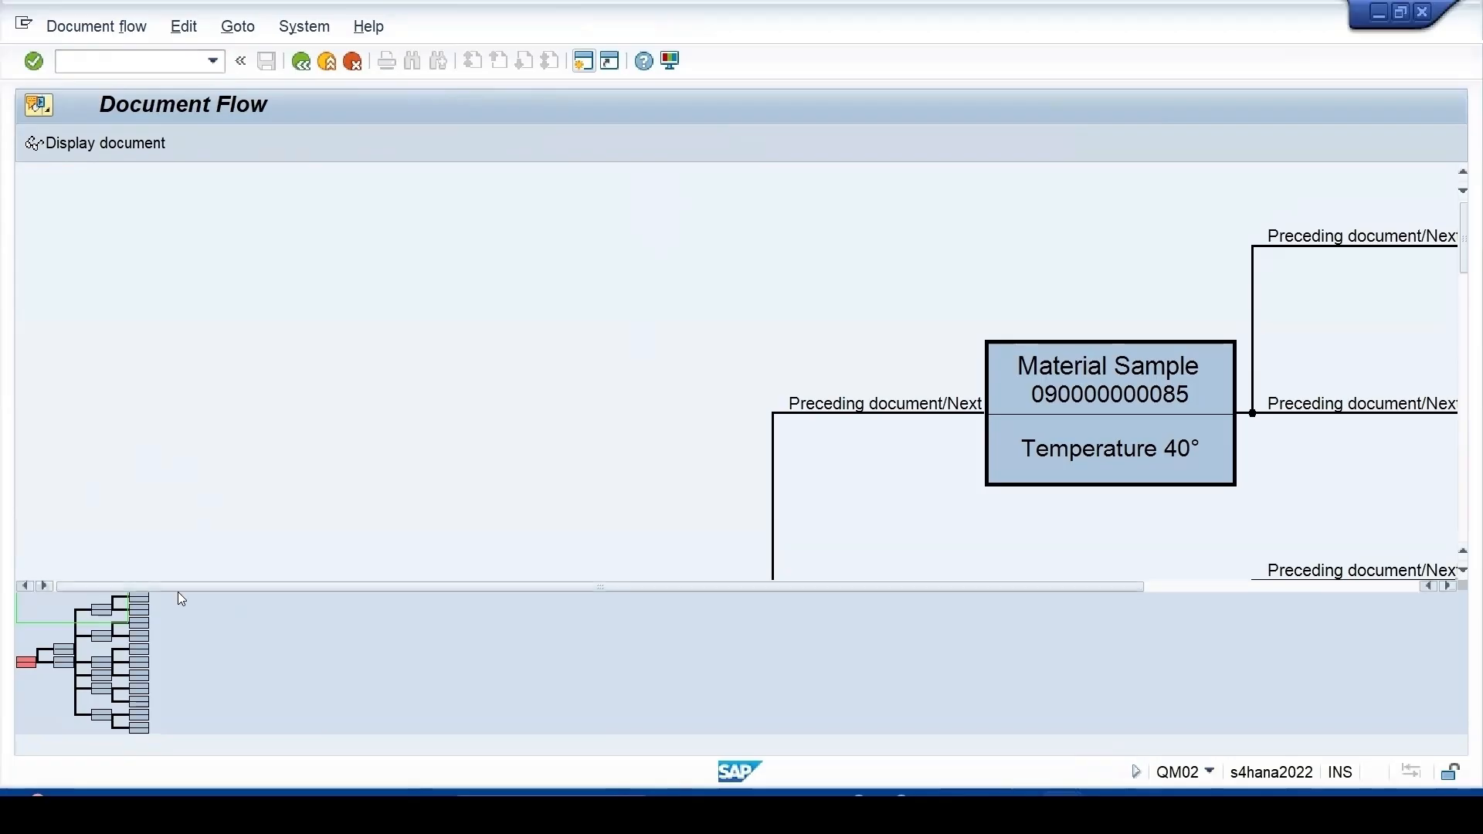
left_click_drag(76, 606, 34, 666)
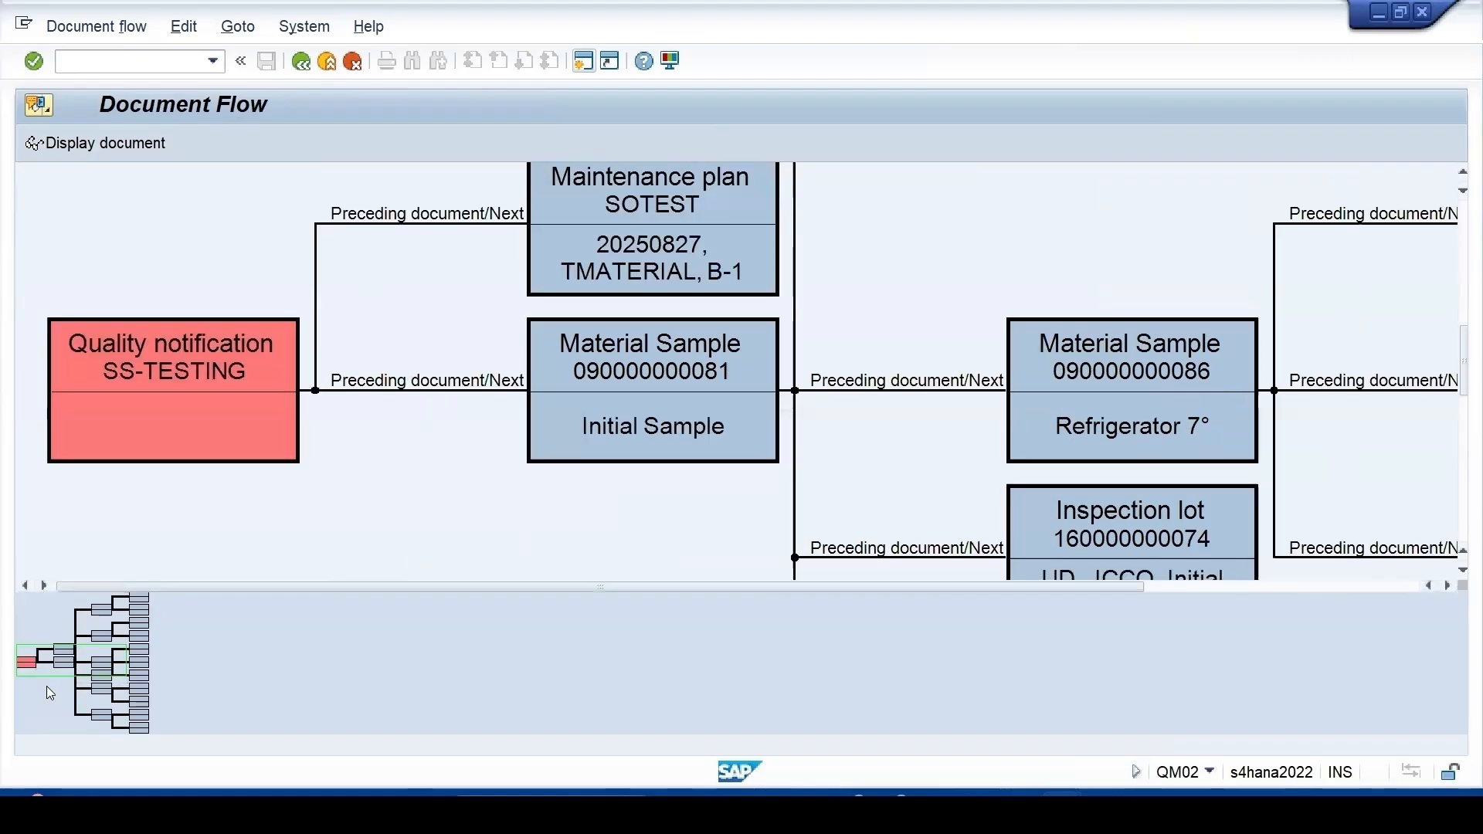